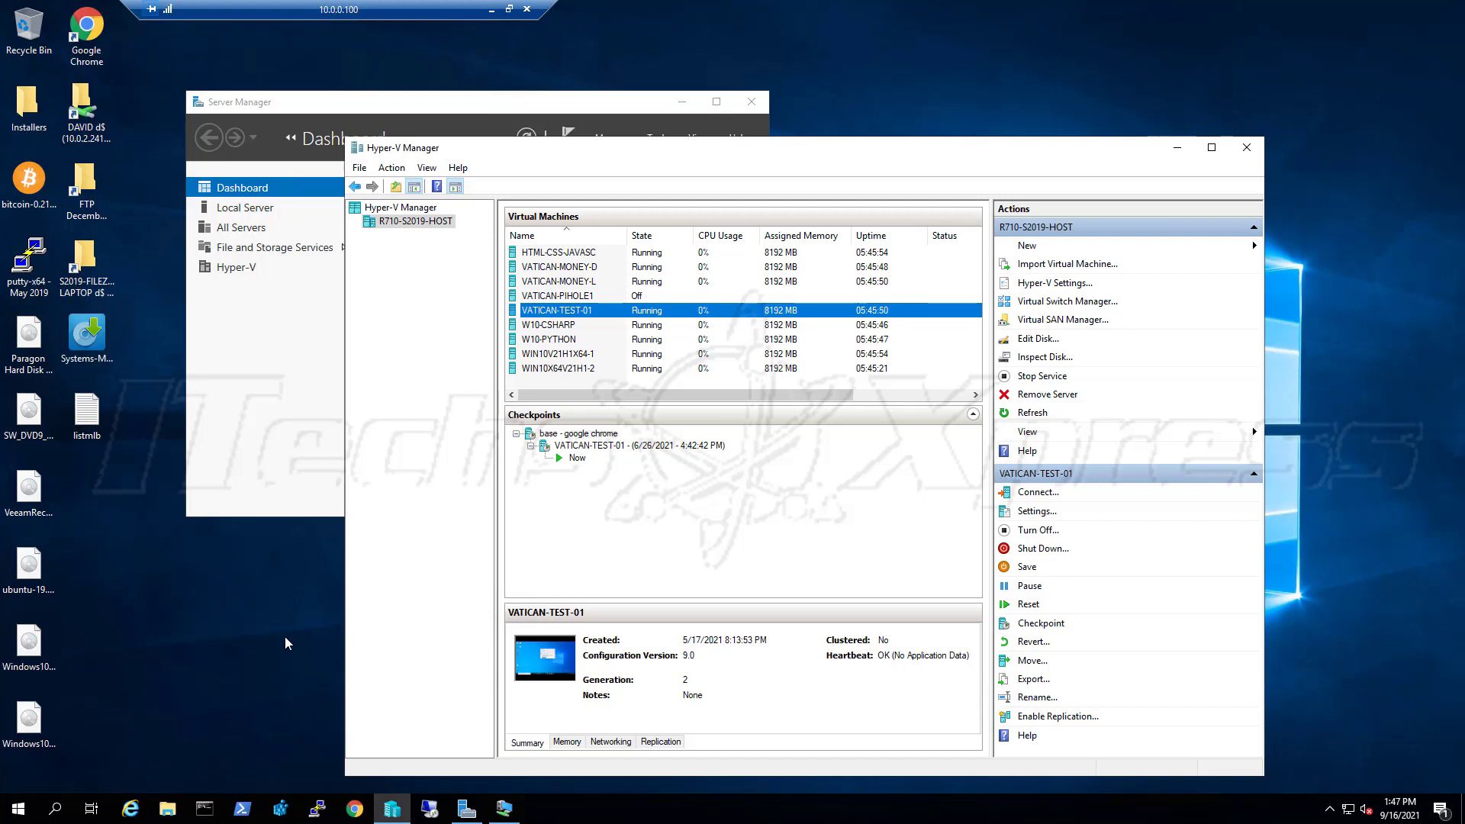
Open an administrator PowerShell and run Get-NetAdapter to list the host's network adapters
right_click(243, 816)
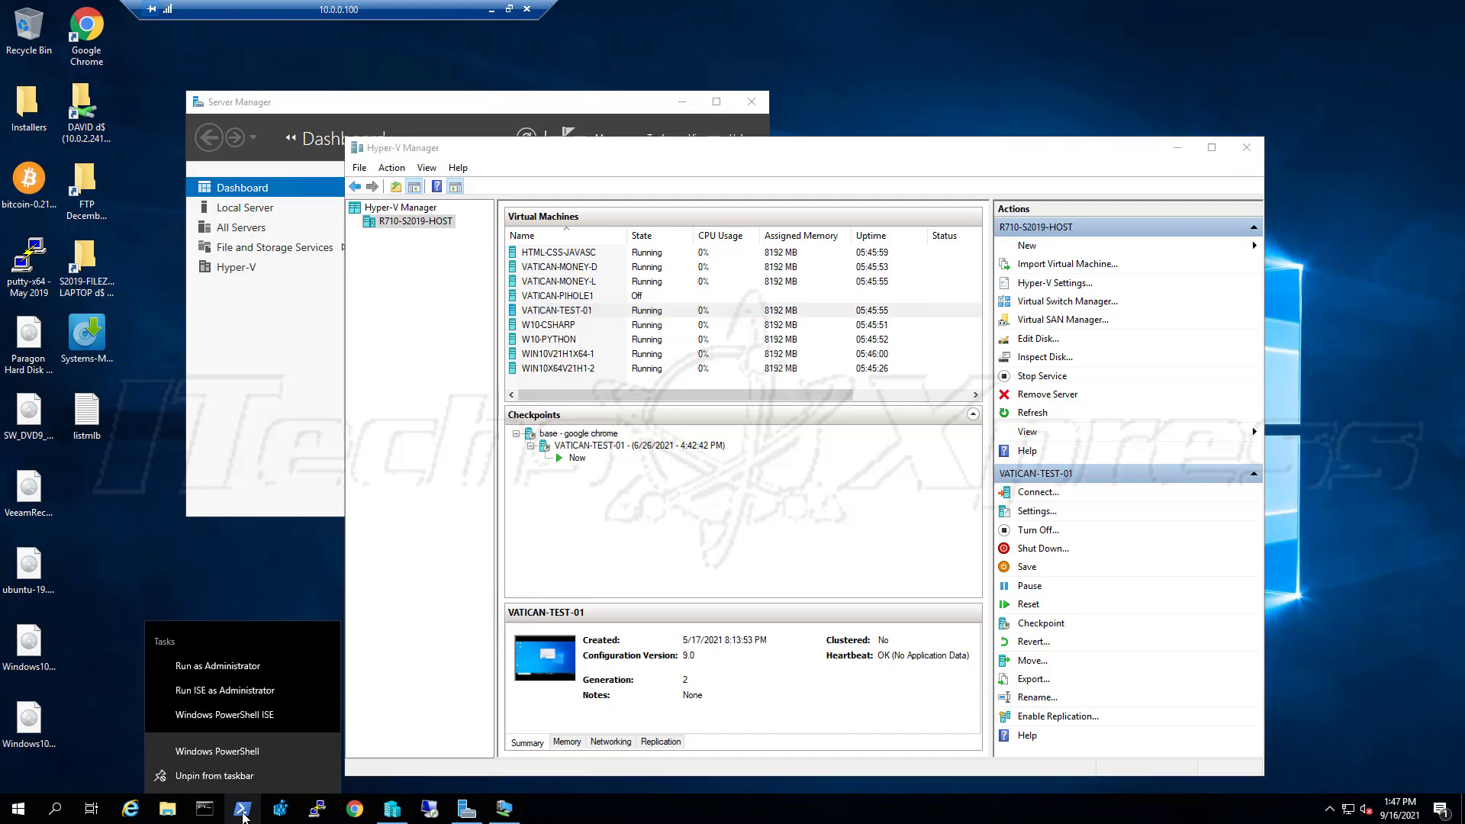
click(257, 669)
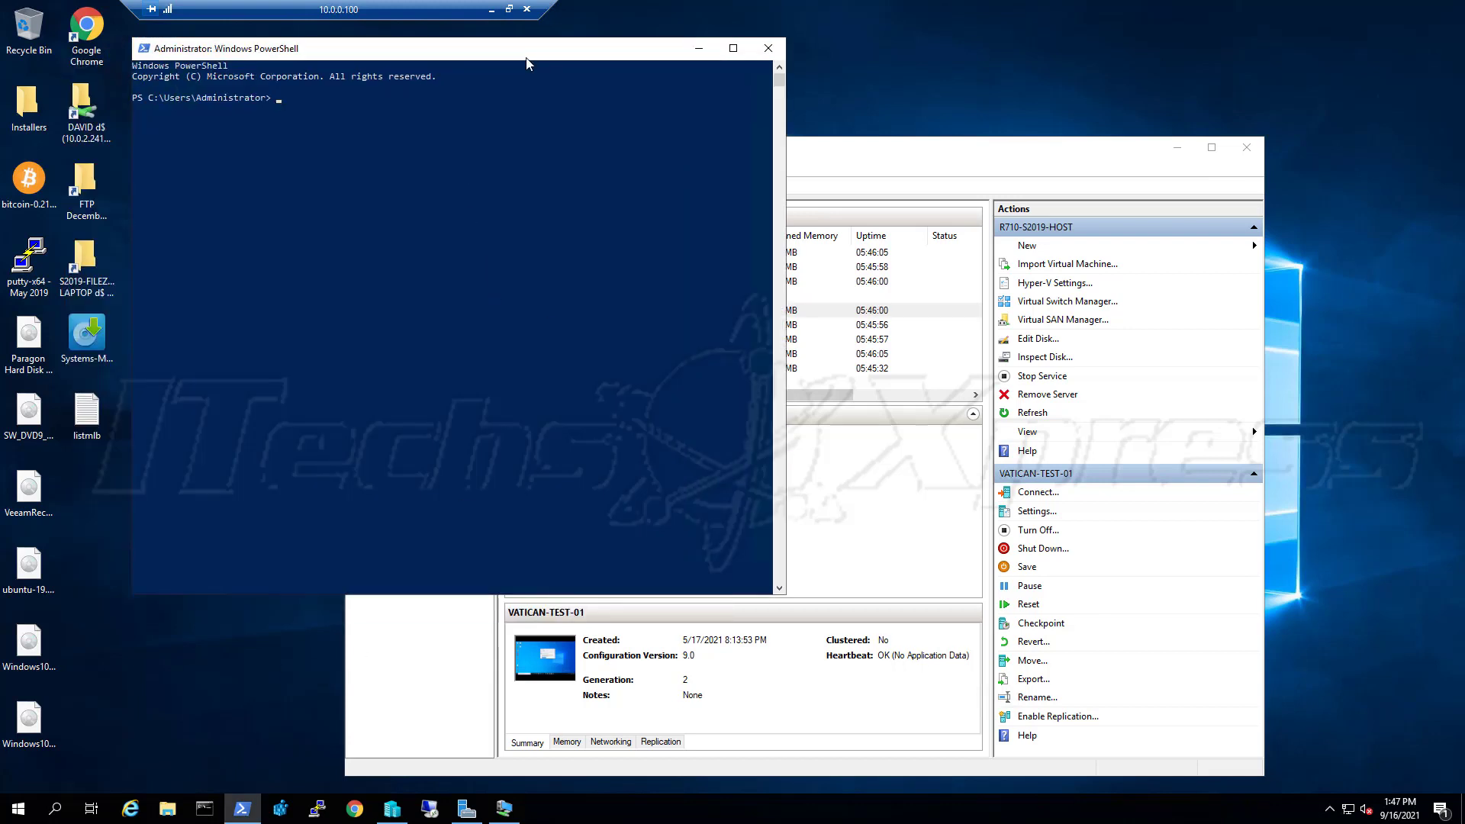
text(get-netad)
key(Tab)
key(Return)
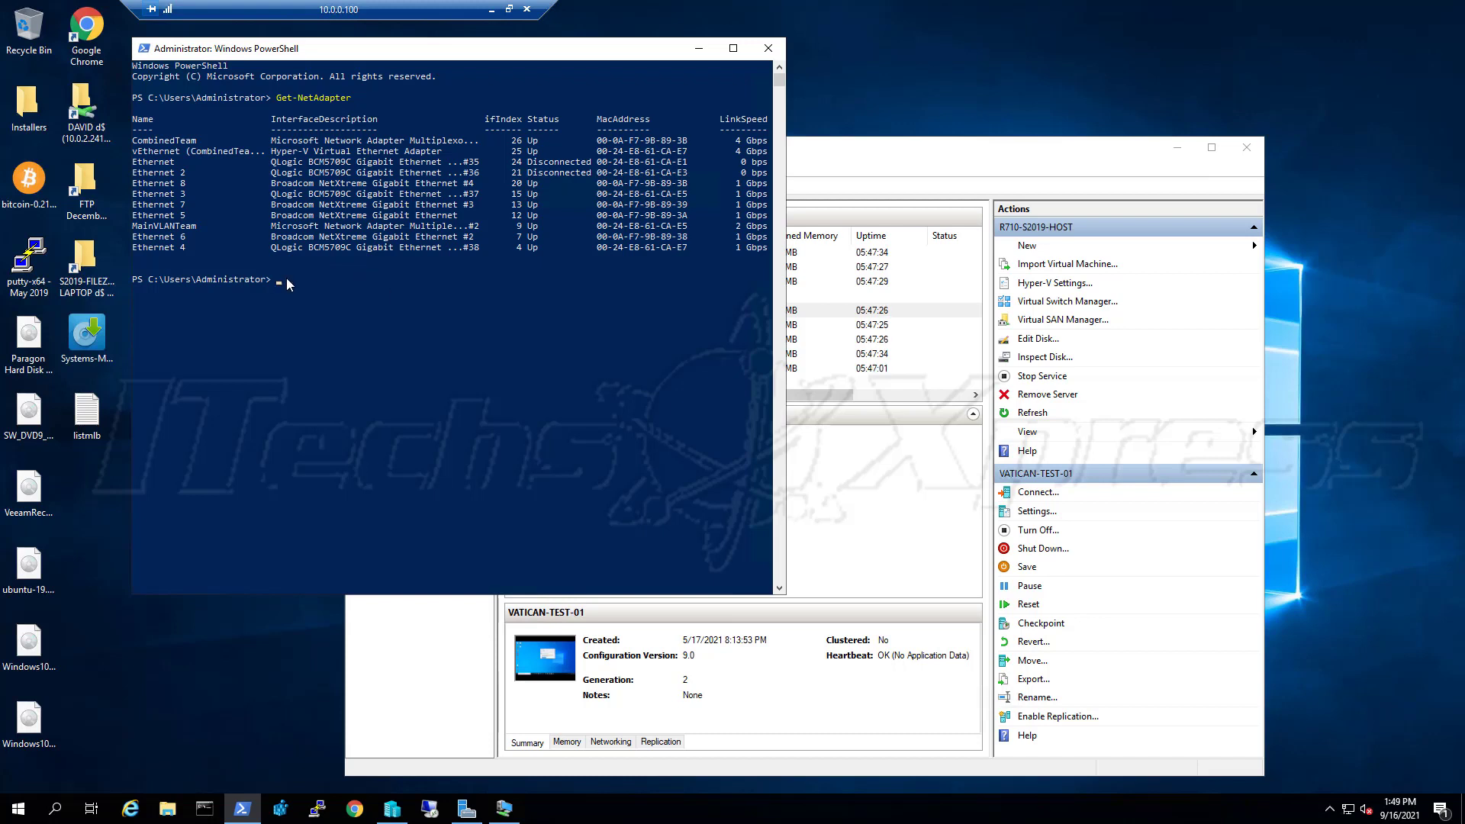
Run ipconfig to show vEthernet 10.0.2.101 and MainVLANTeam 10.0.0.101, then return to Hyper-V Manager
click(307, 272)
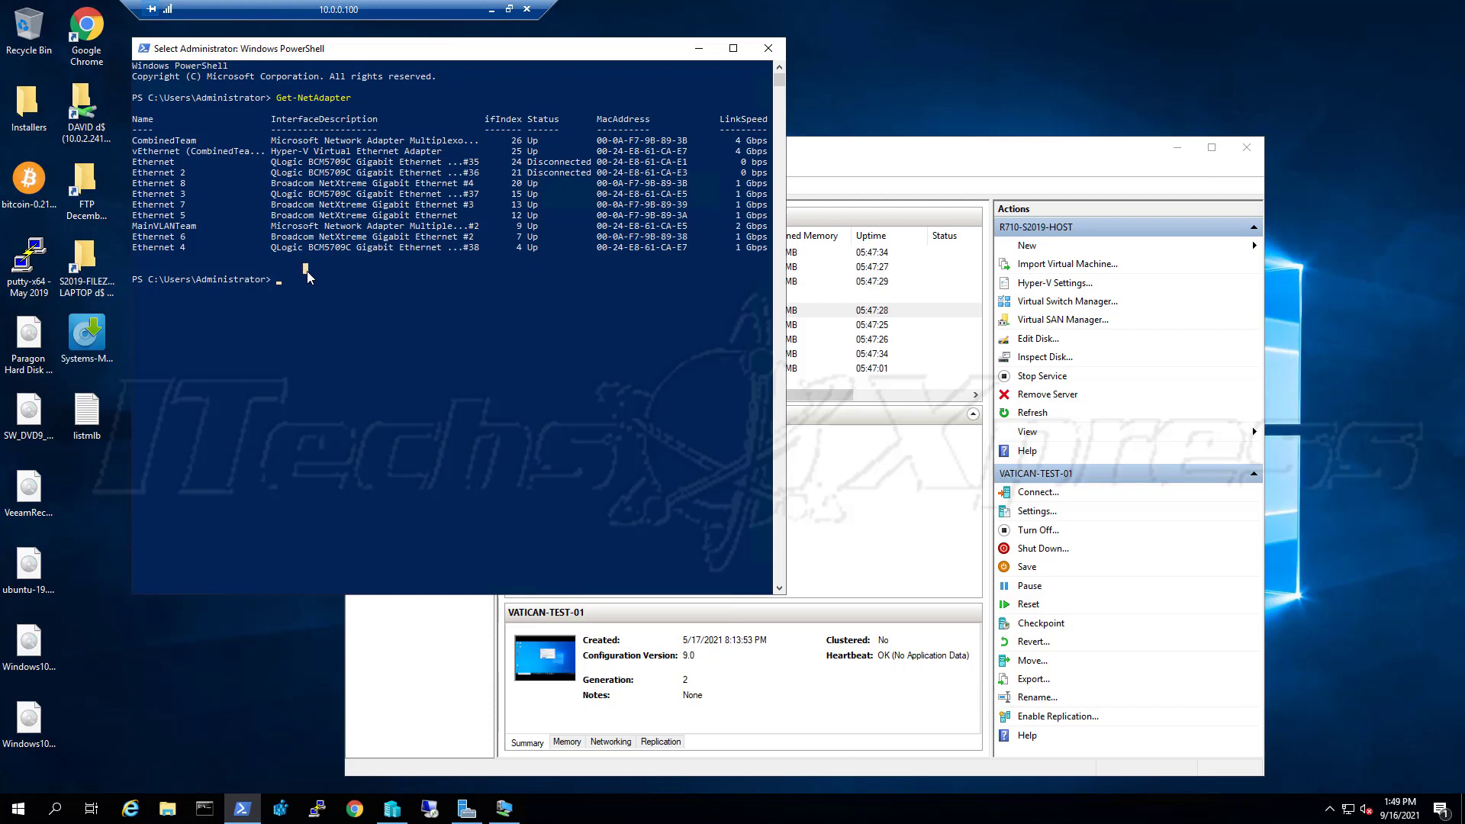
text(ipconfig)
key(Return)
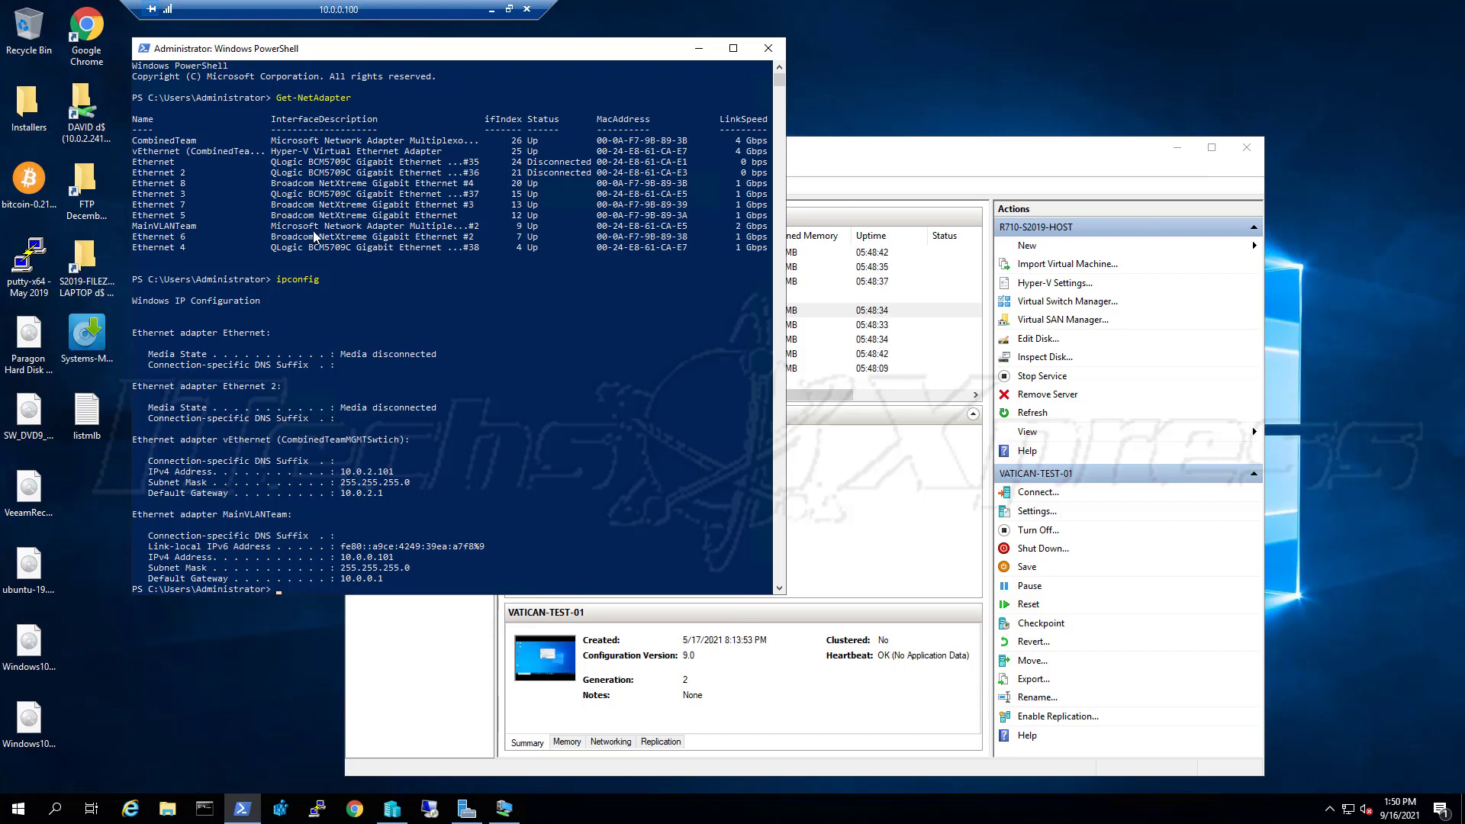
click(975, 160)
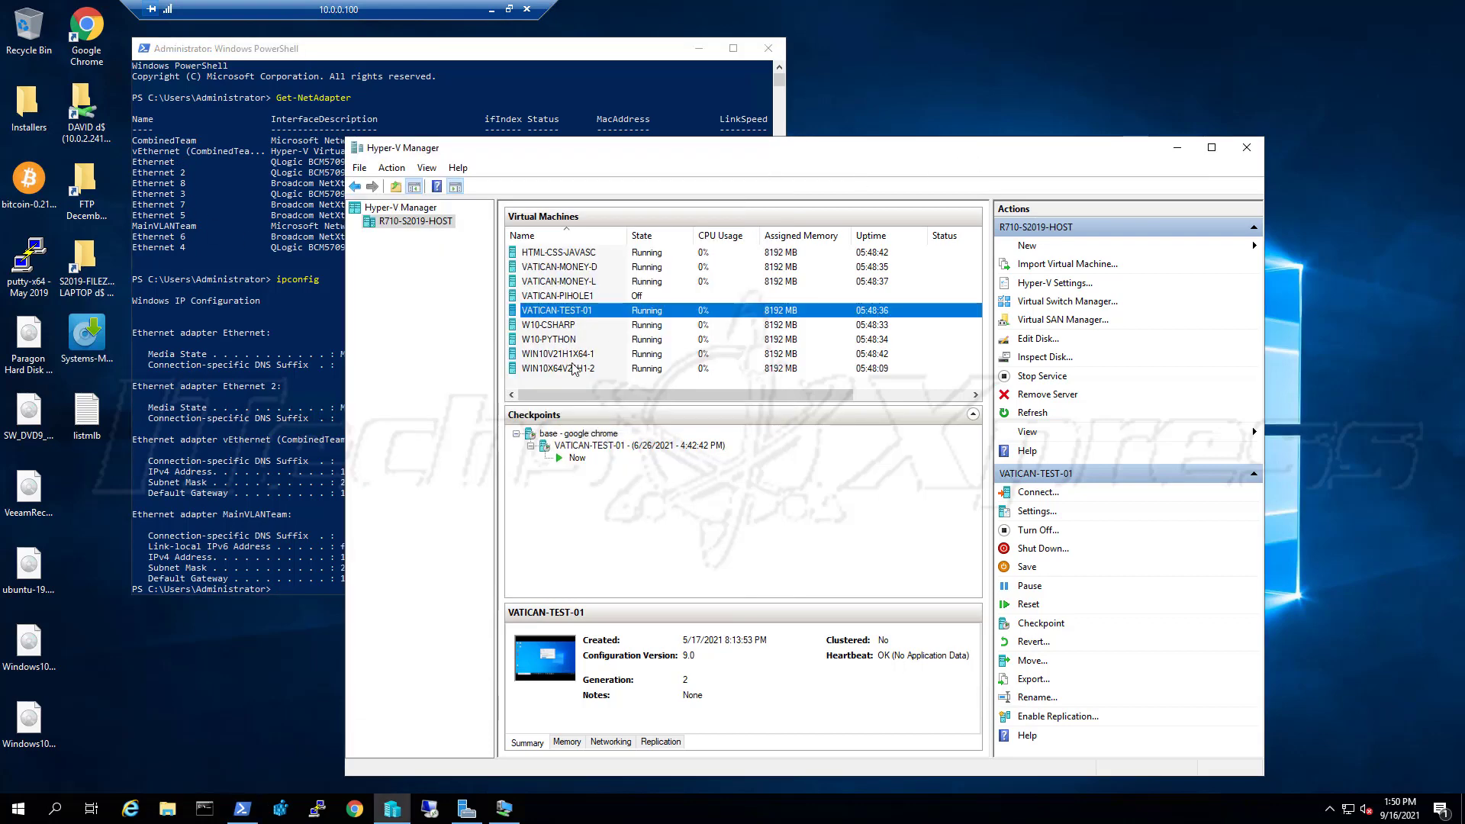
Open Virtual Switch Manager for R710-S2019-HOST, compare CombinedTeamMGMTSwitch, and select New virtual network switch
right_click(420, 222)
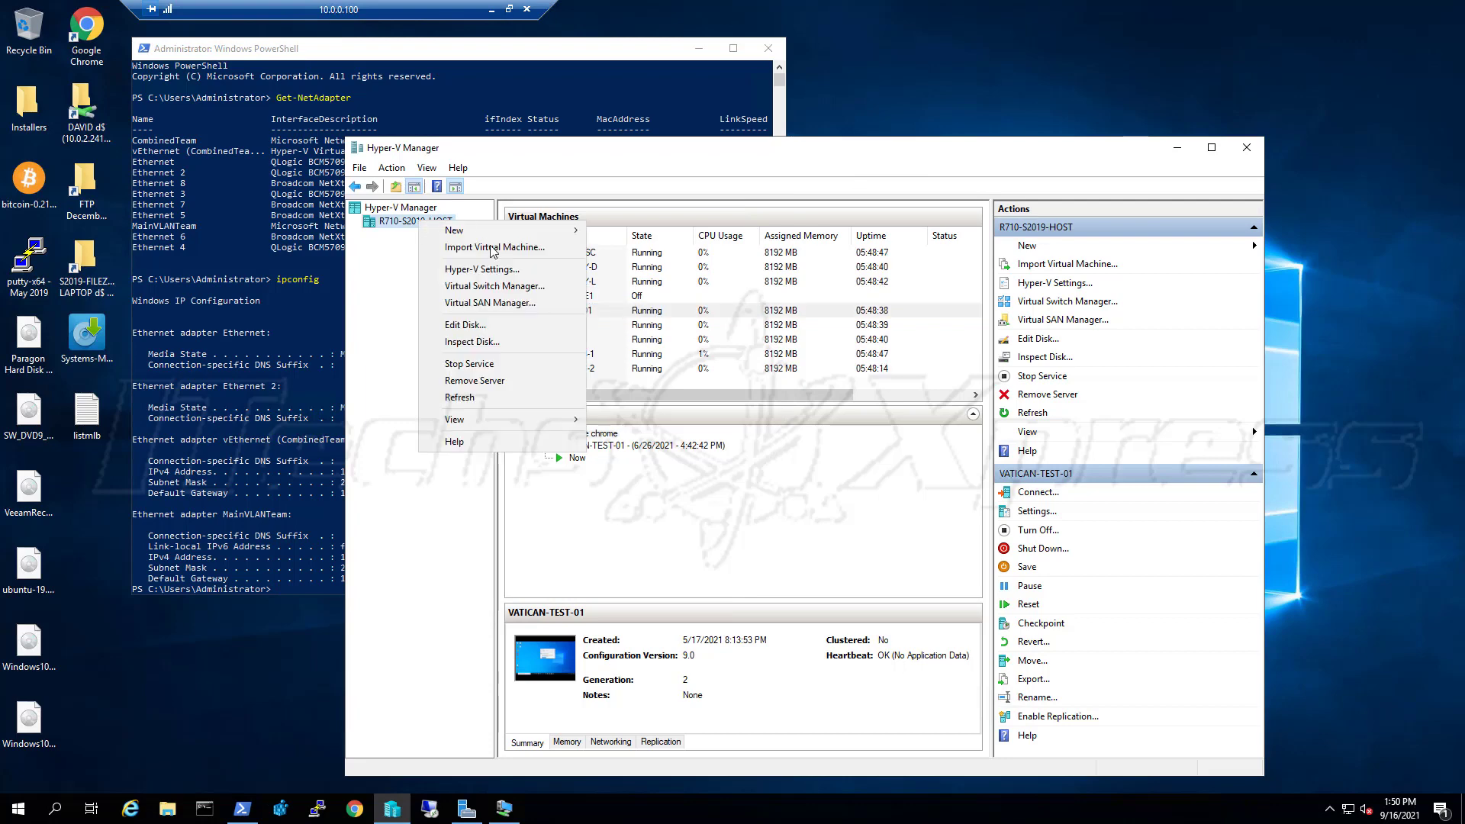
click(520, 287)
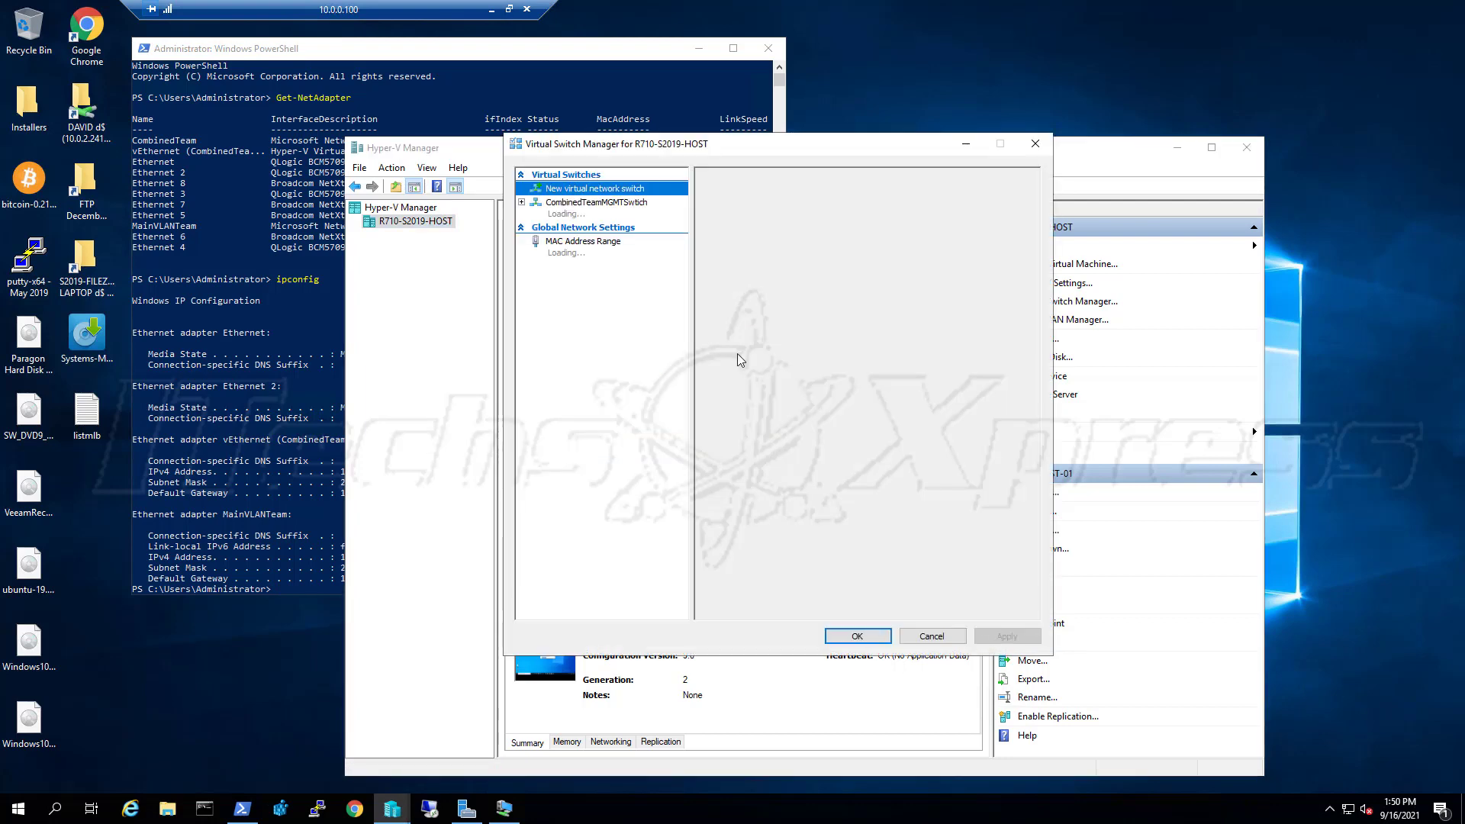
click(641, 216)
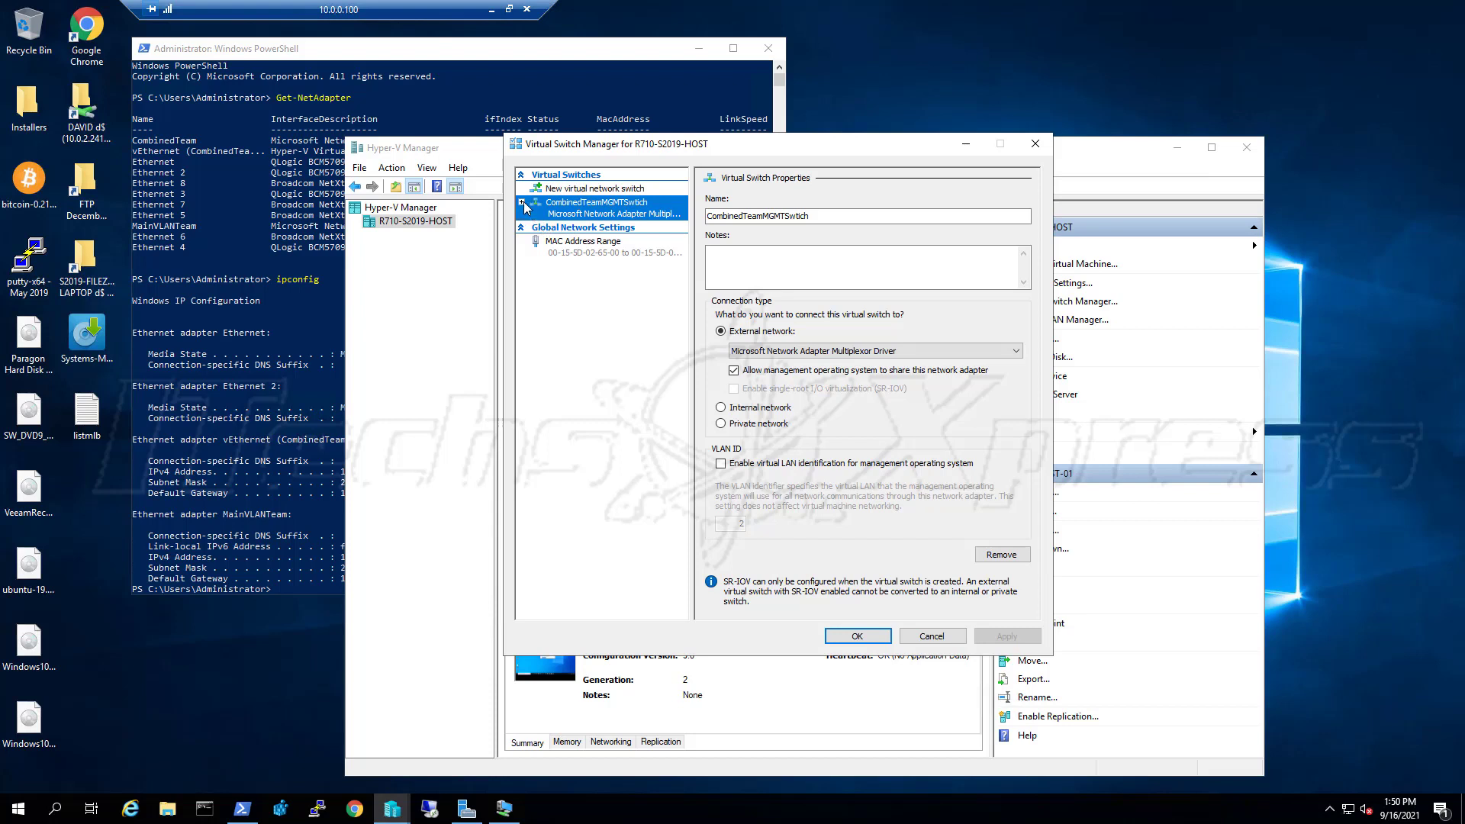
click(620, 190)
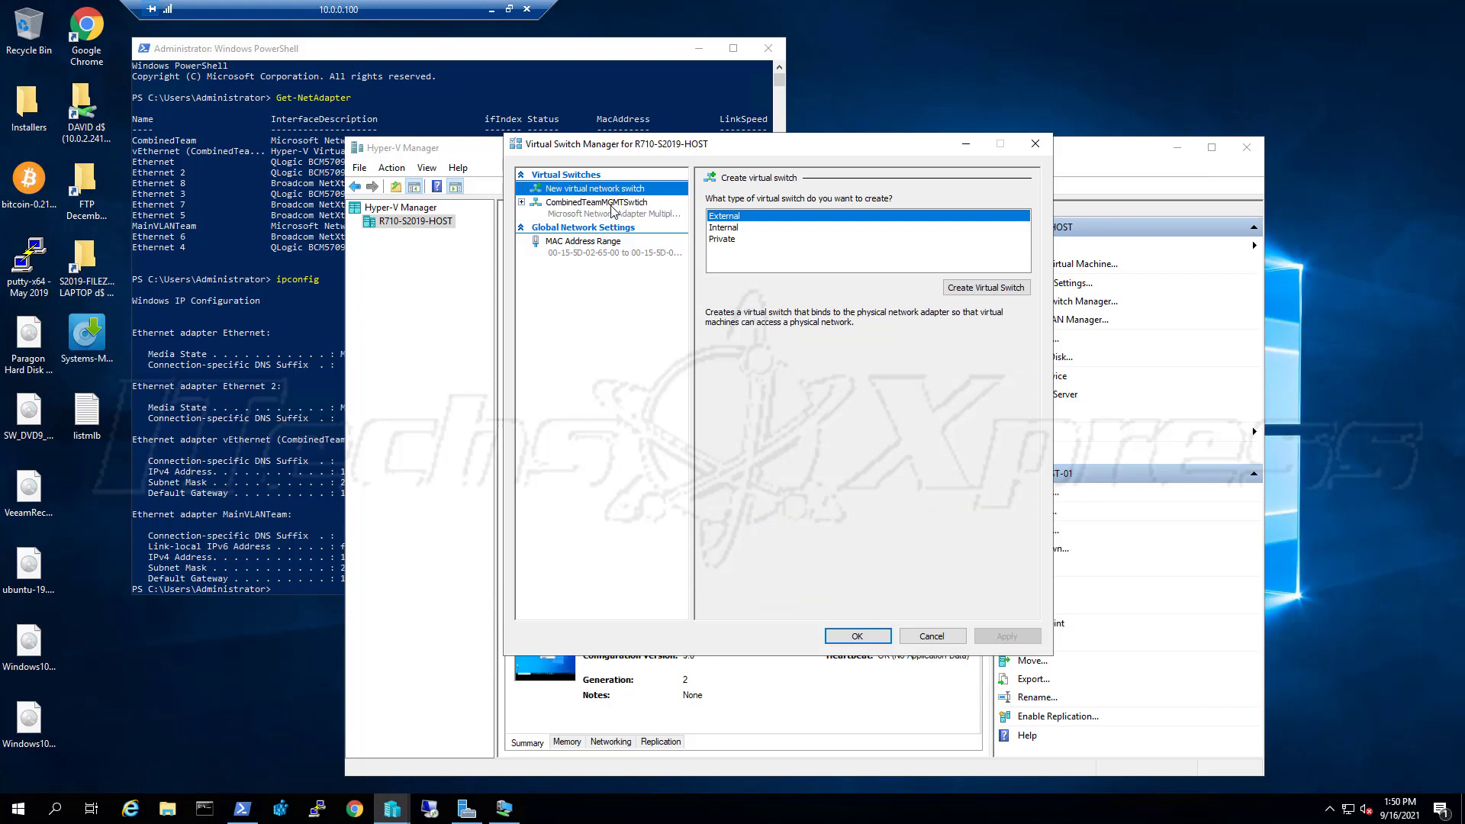
click(610, 212)
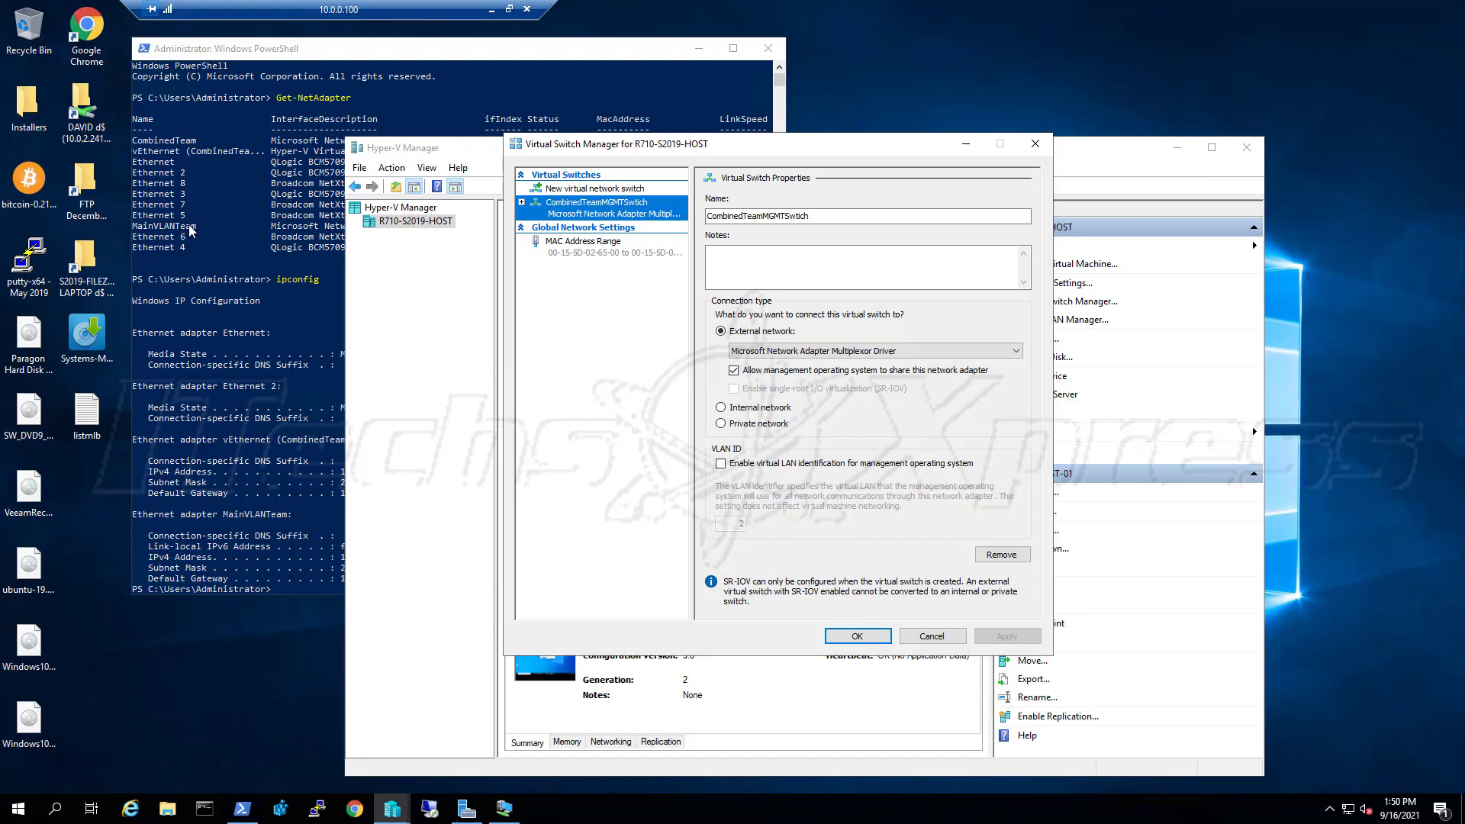
click(624, 191)
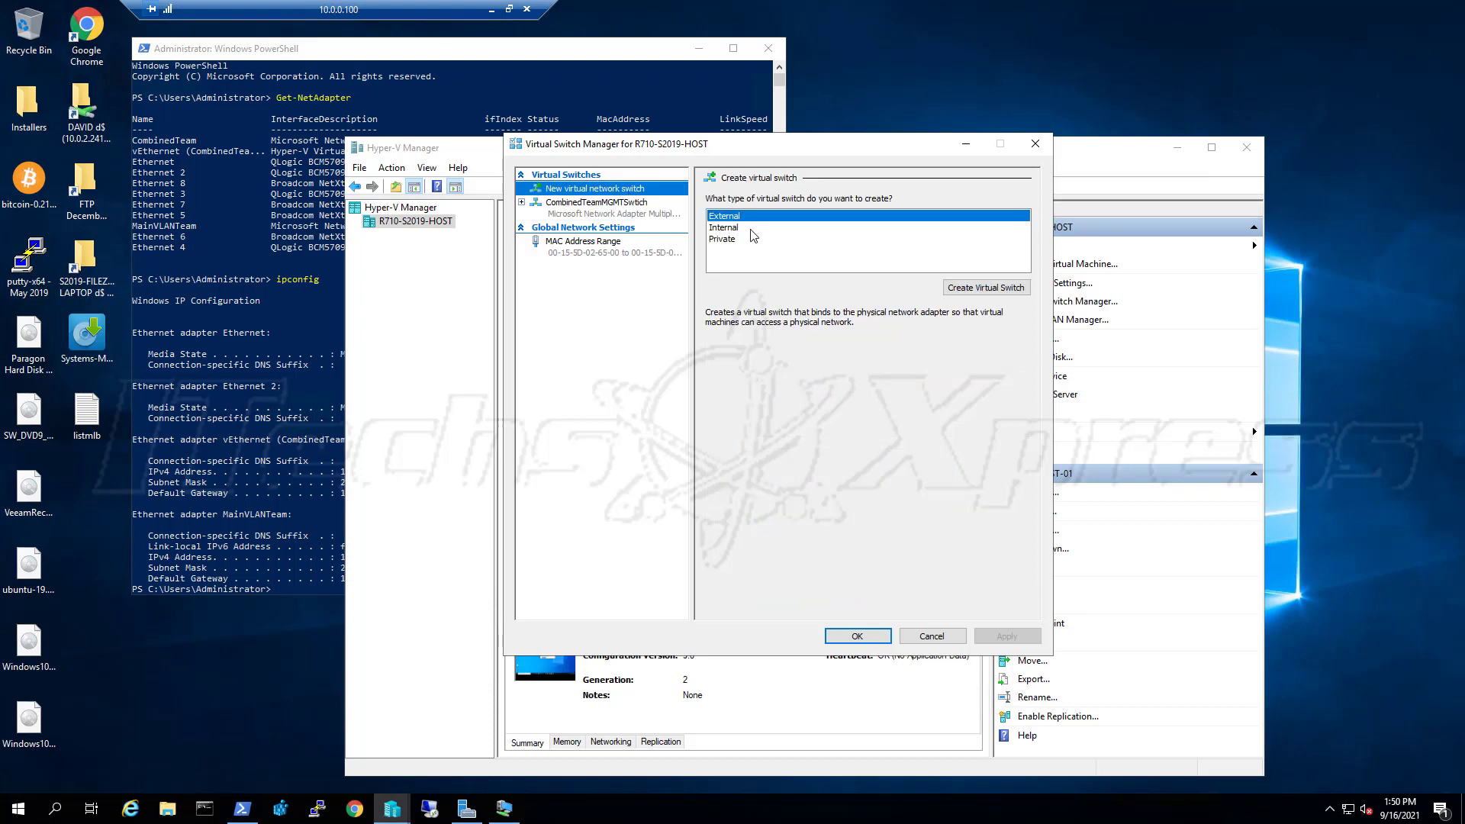
click(651, 217)
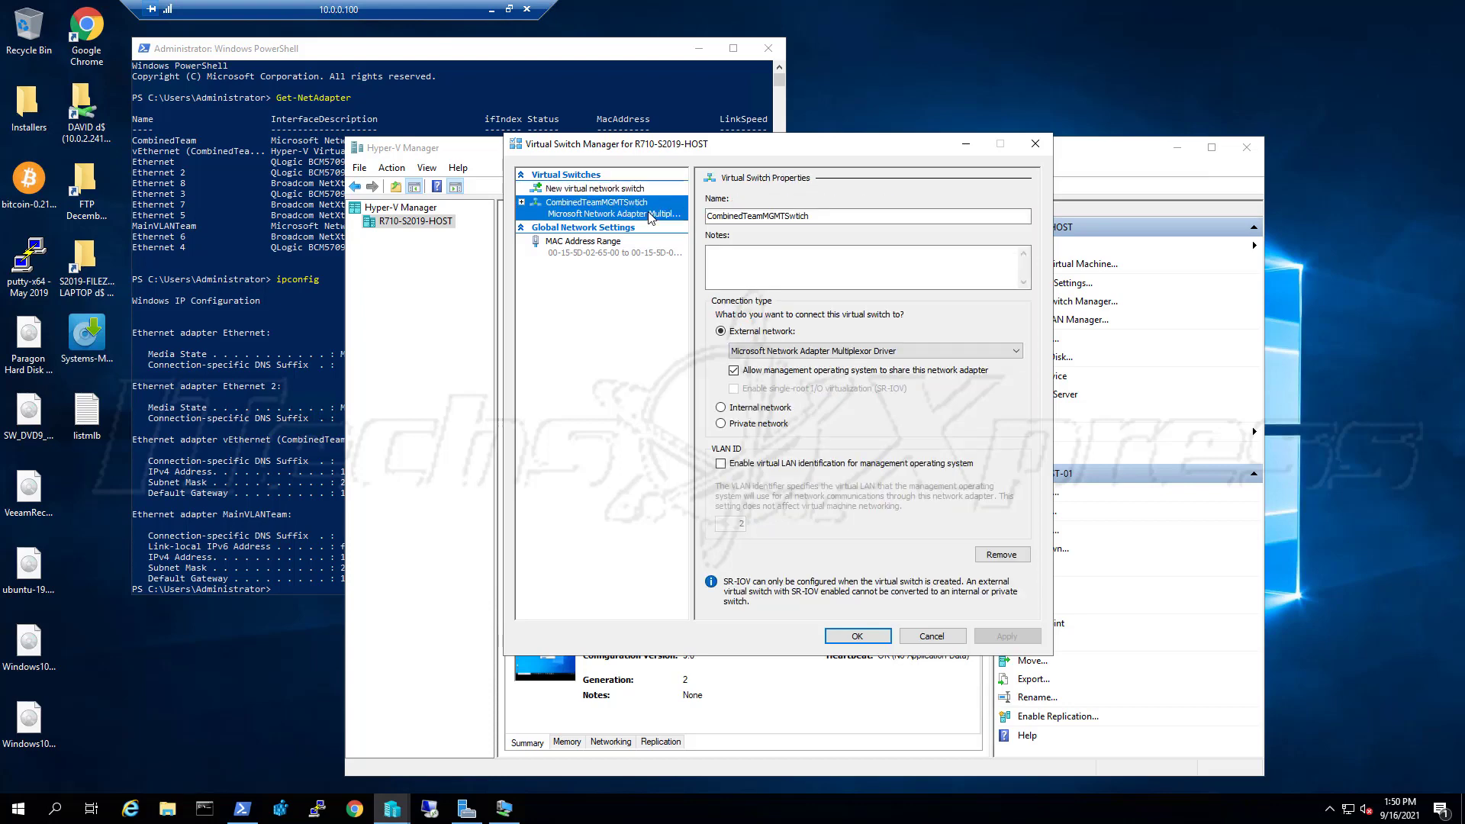
click(650, 190)
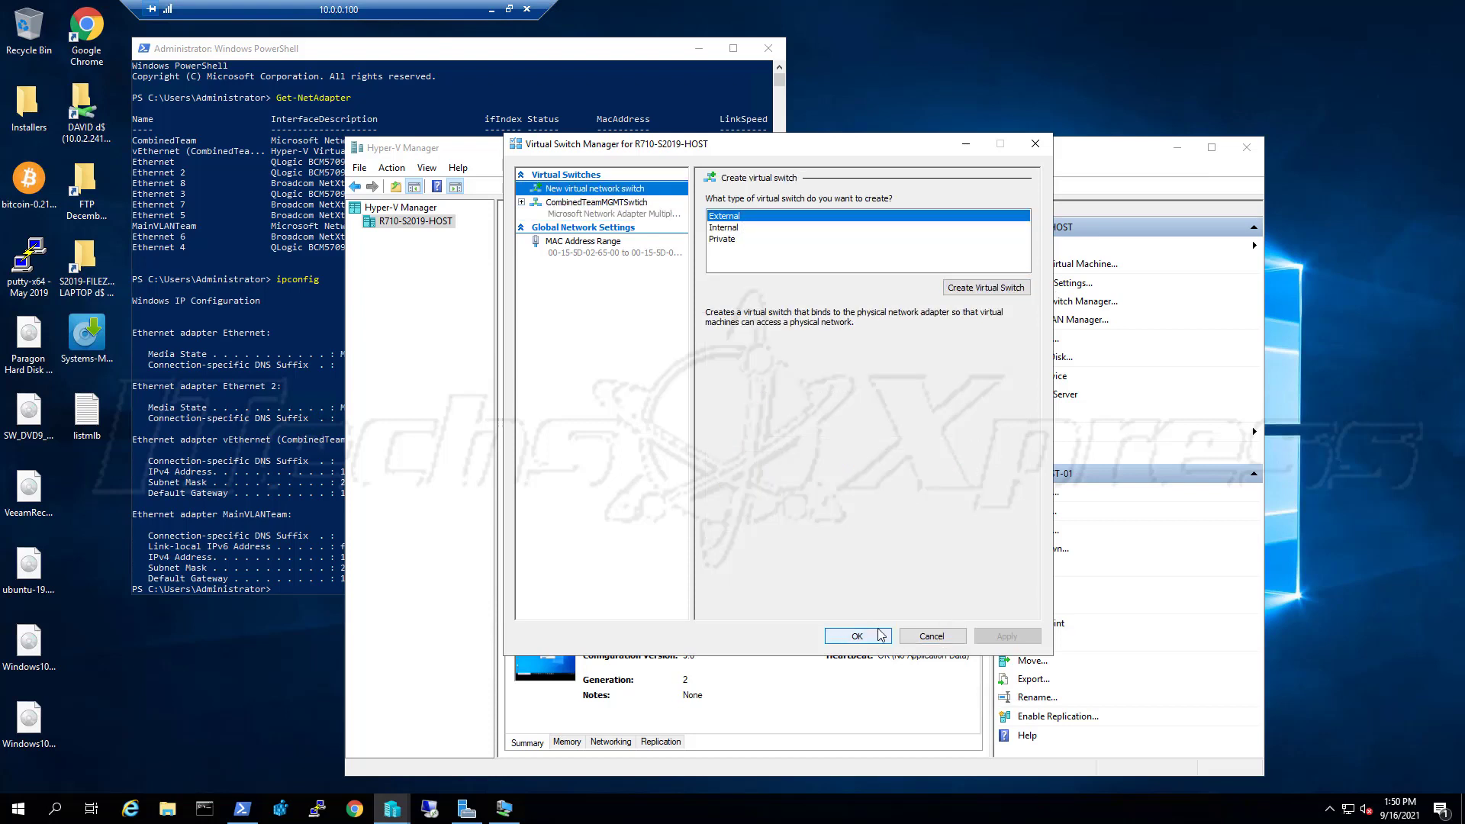
Create an external switch named MainVLANTeam bound to Microsoft Network Adapter Multiplexor Driver #2
click(988, 288)
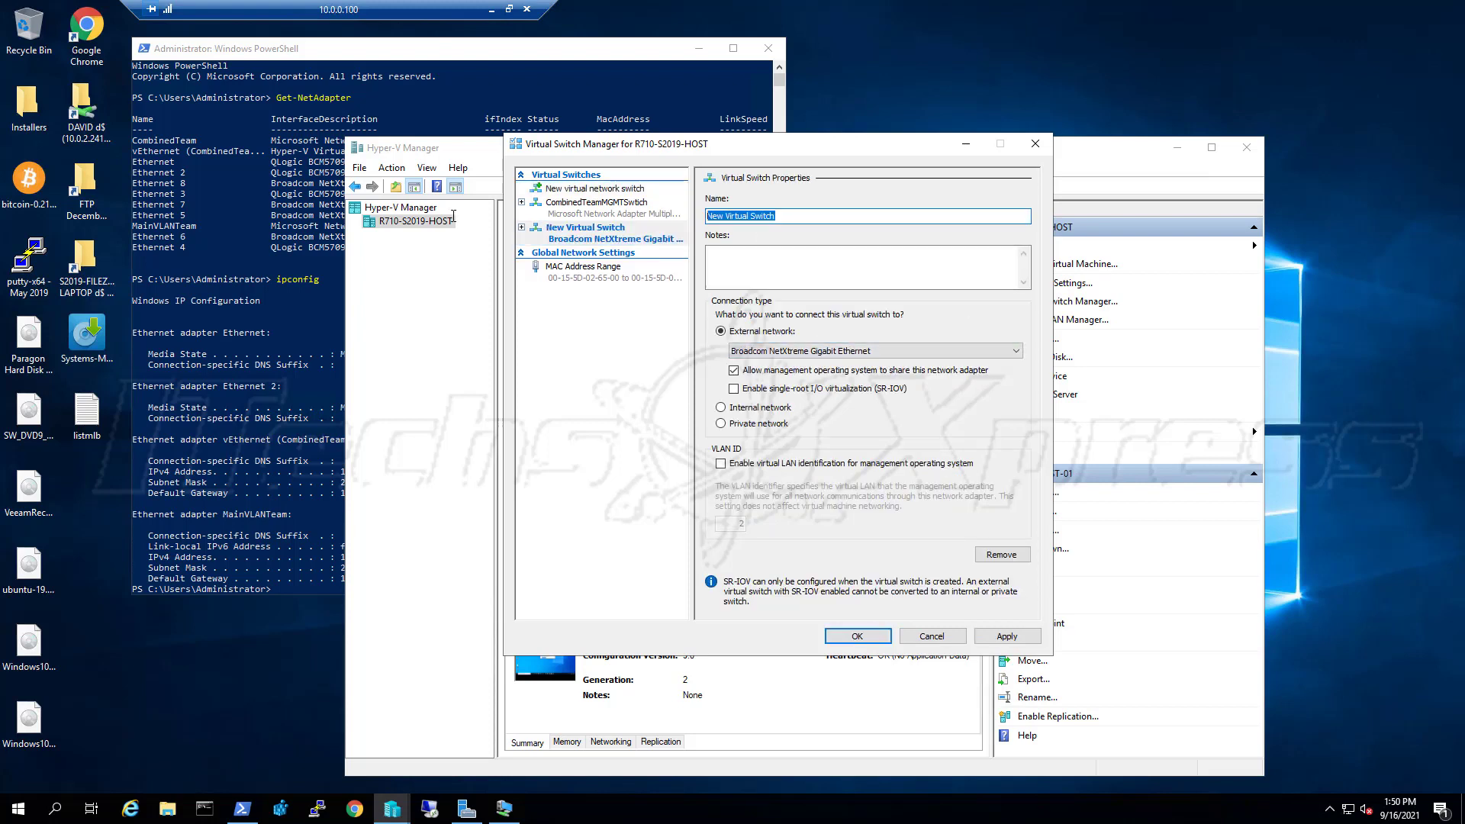
text(MainVL)
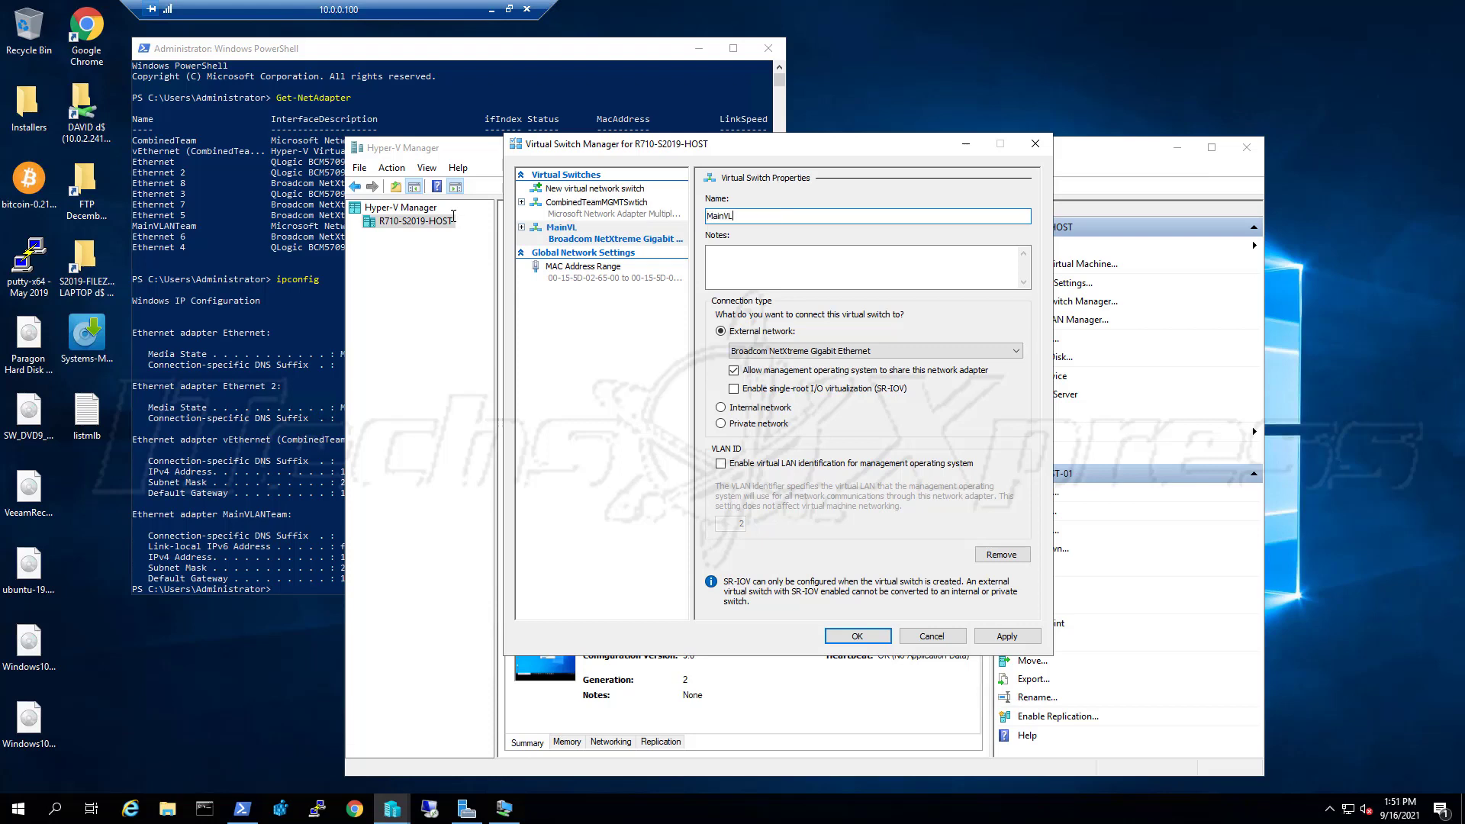
text(ANTeam)
click(832, 351)
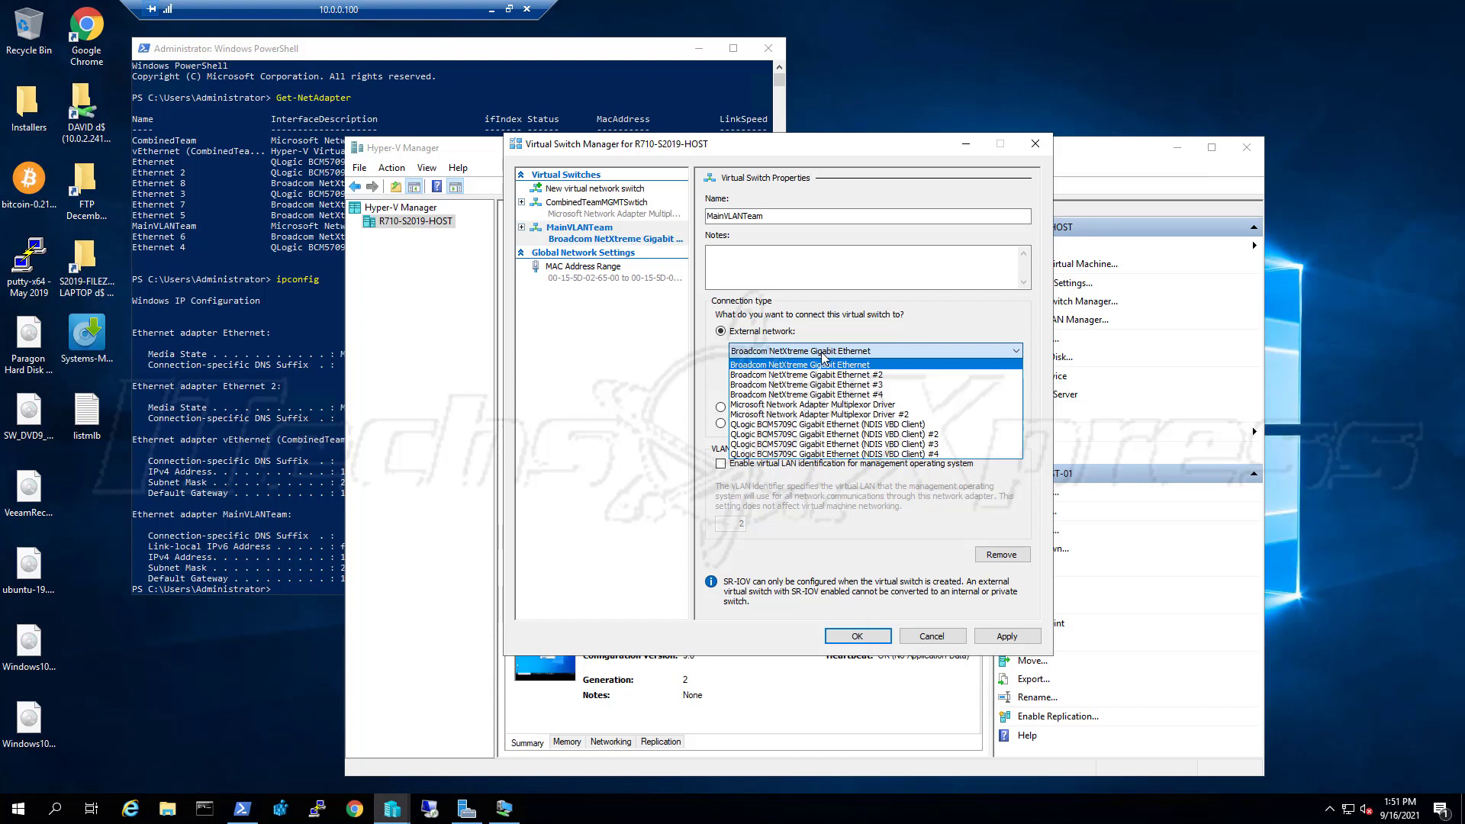
click(836, 415)
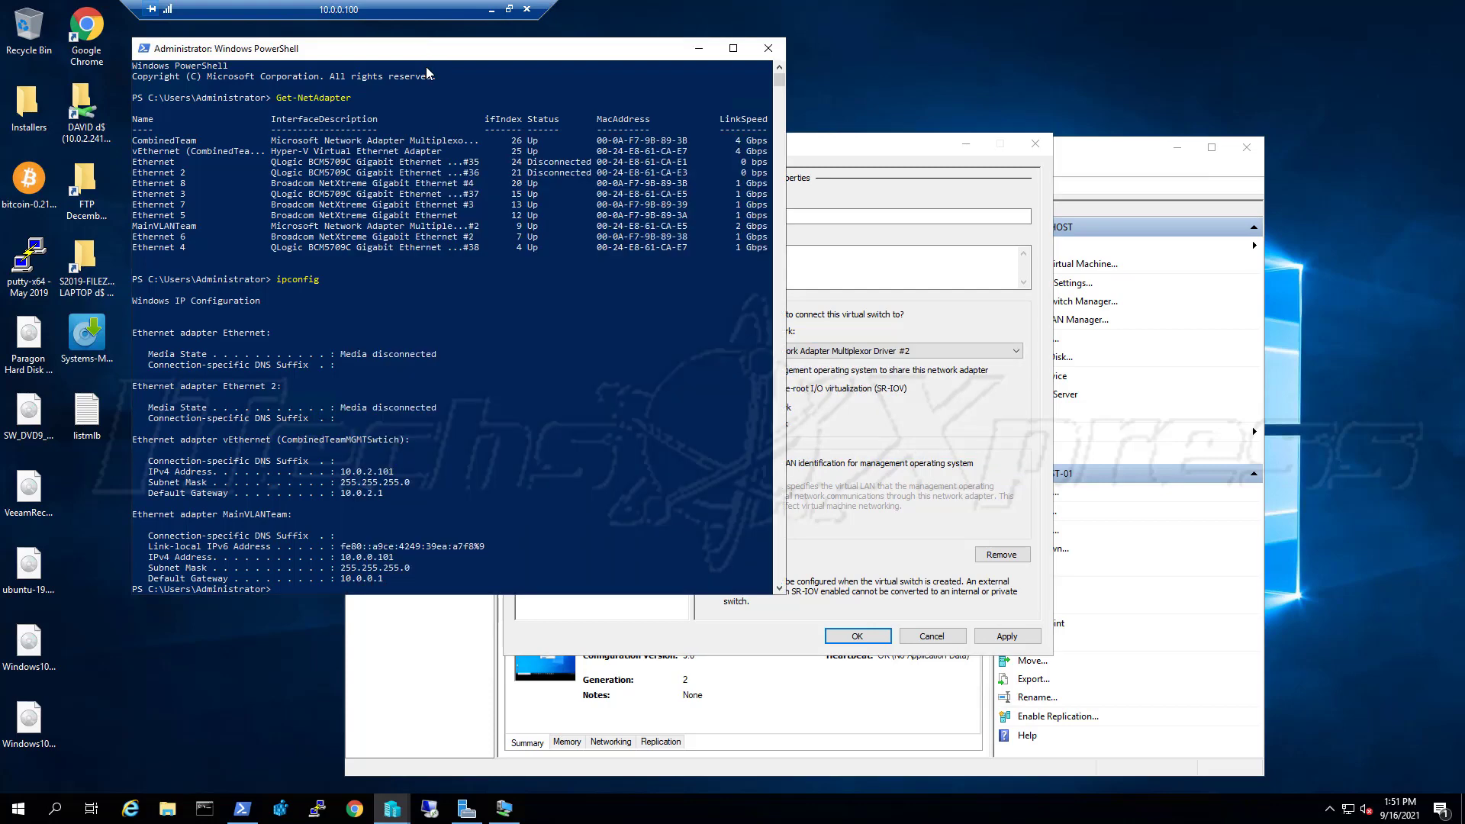
Check the MainVLANTeam adapter row in PowerShell's output against the chosen adapter
click(428, 53)
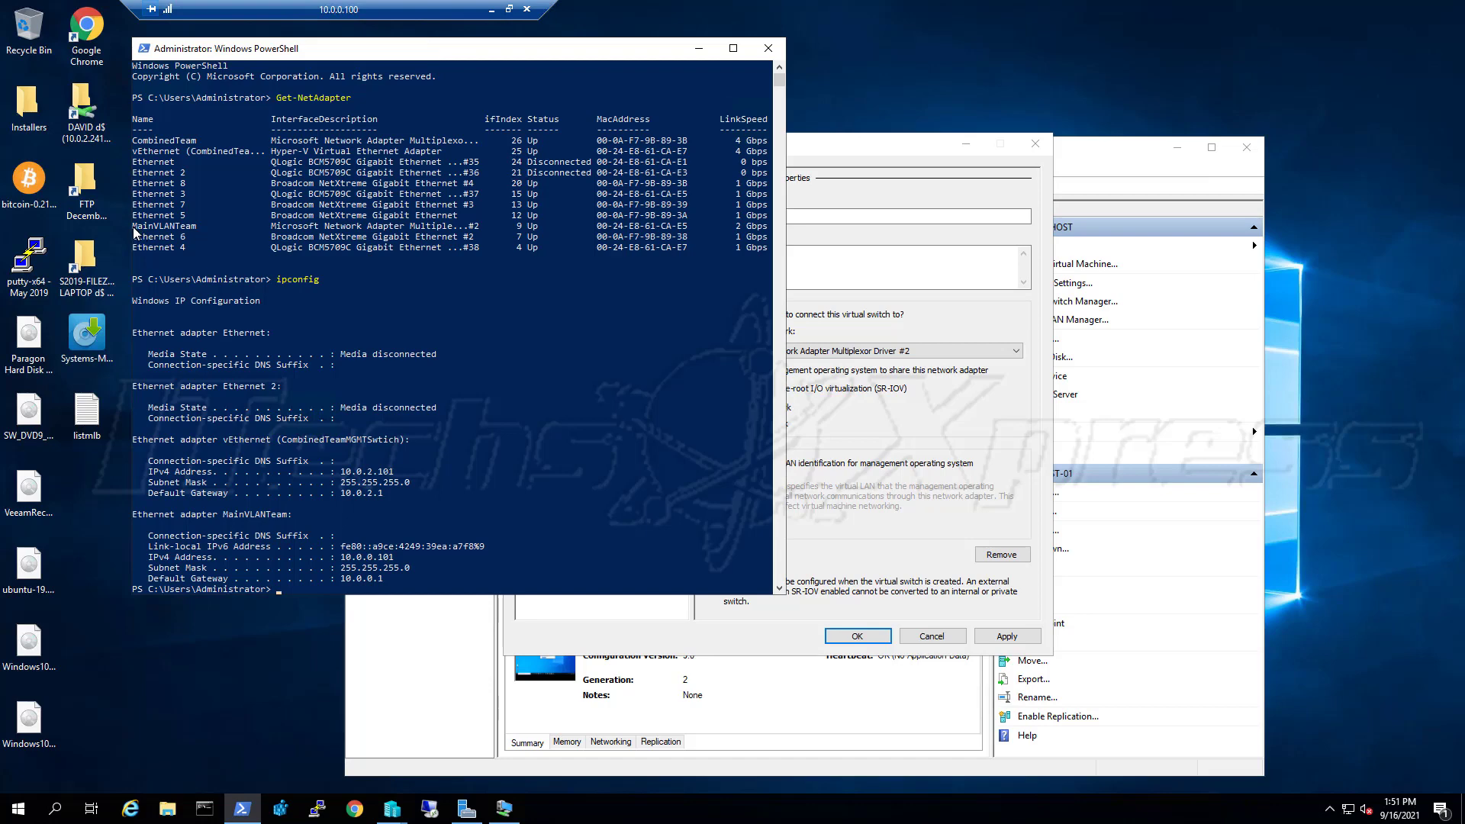
drag(133, 229, 479, 229)
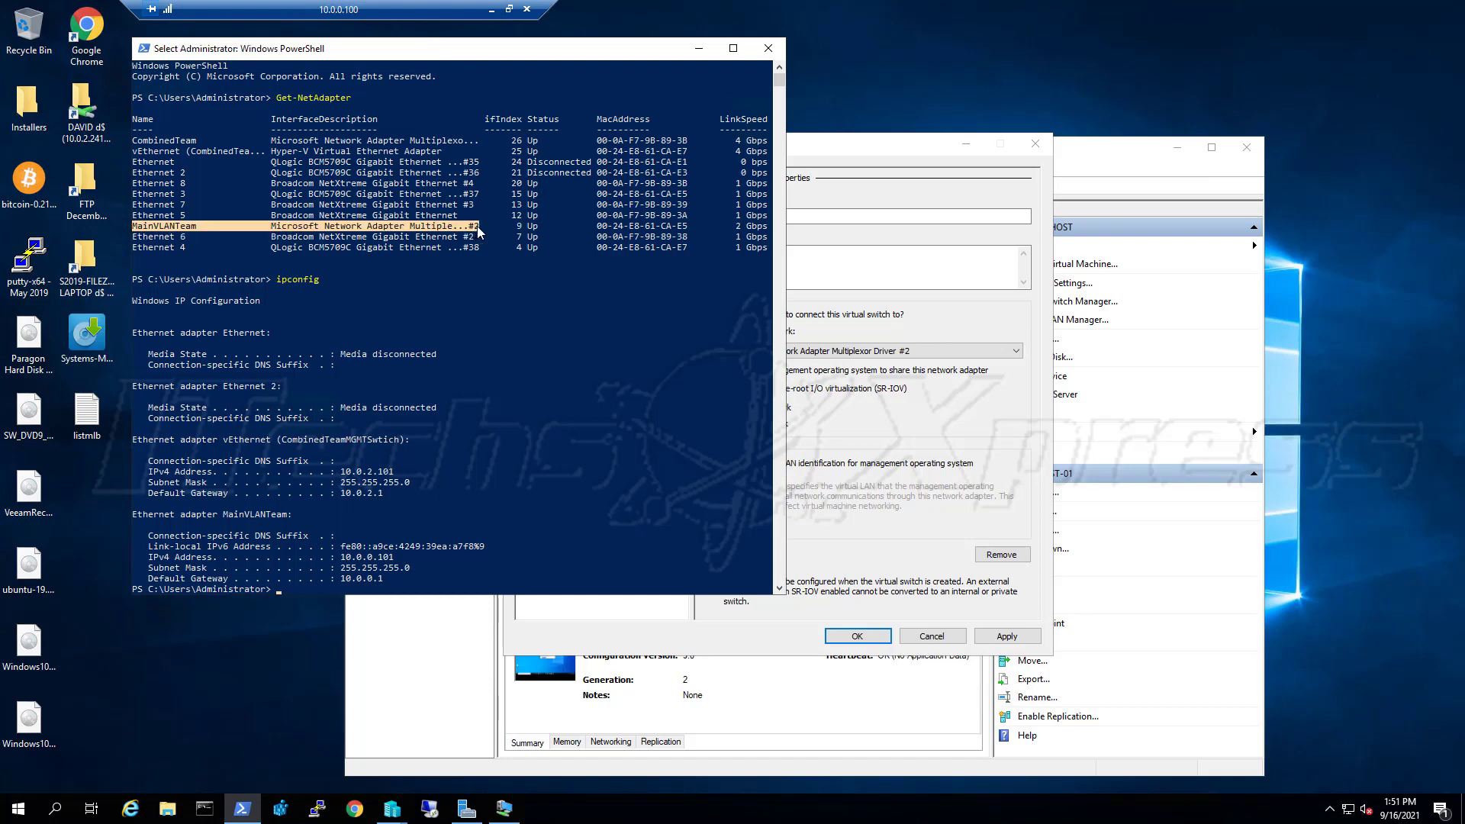
click(908, 158)
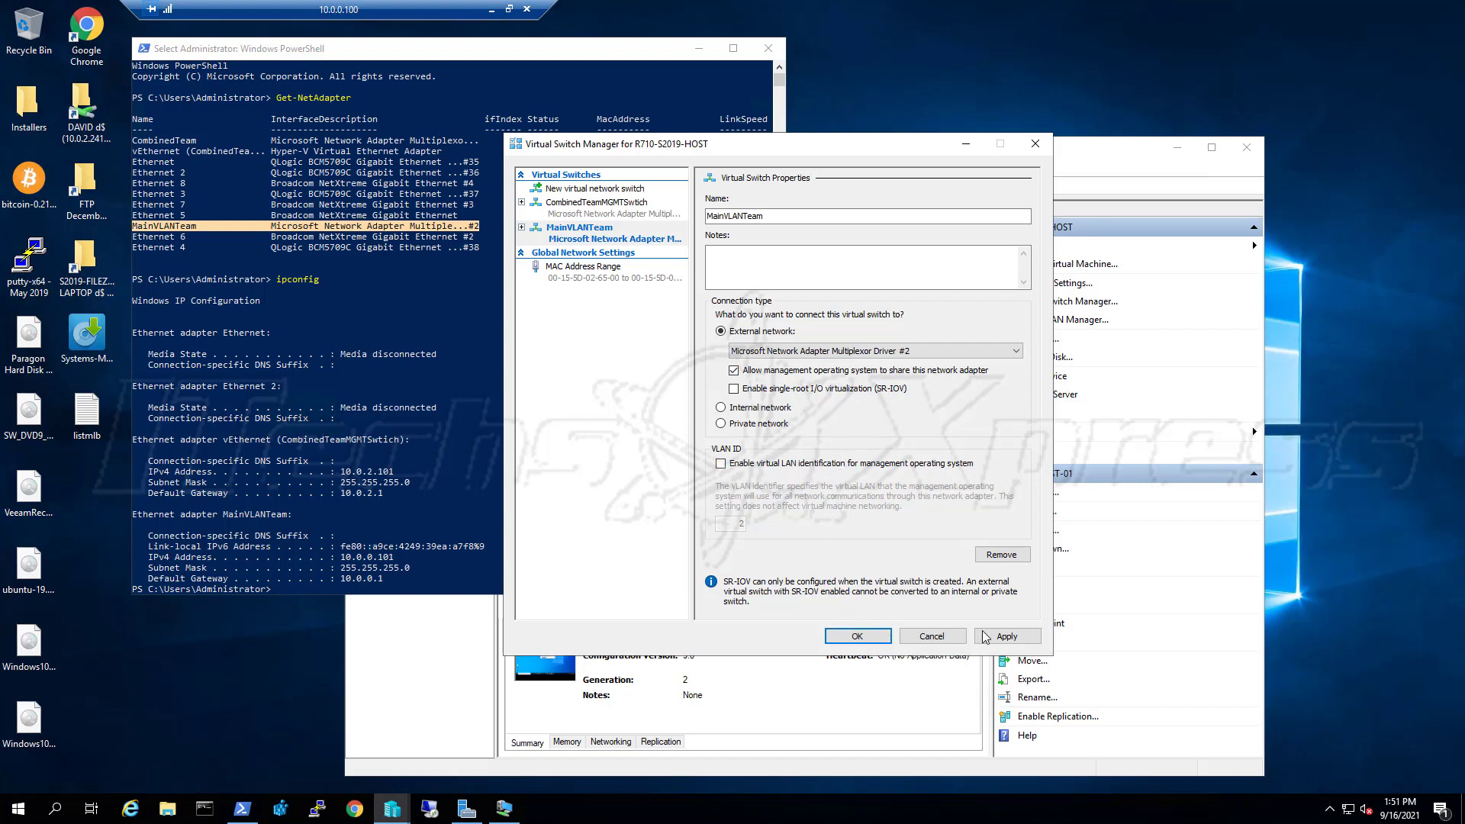
Apply the MainVLANTeam switch despite the disruption warning, verify its Multiplexor Driver #2 binding, and close
click(1006, 637)
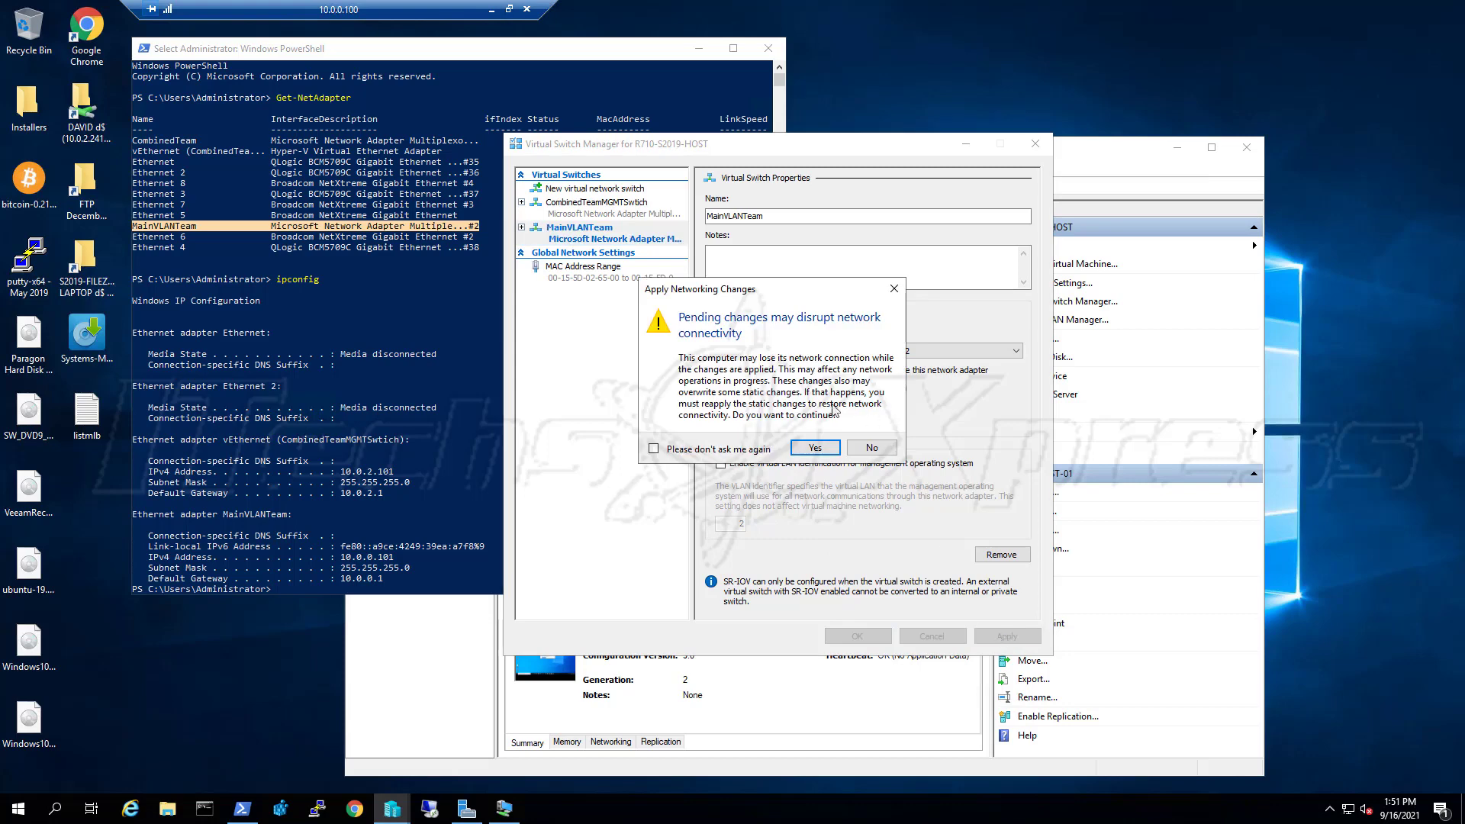
click(821, 452)
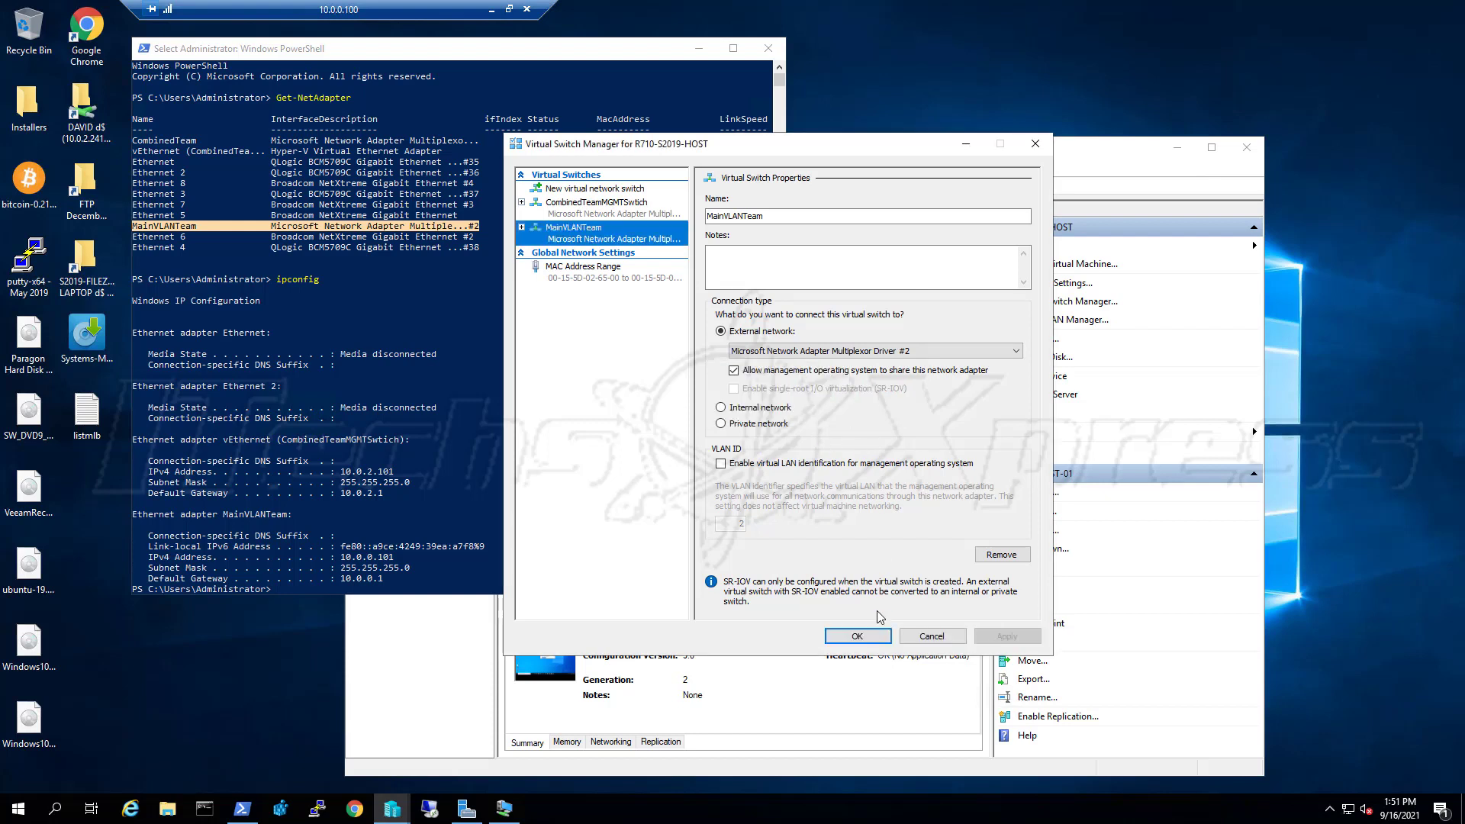
click(633, 214)
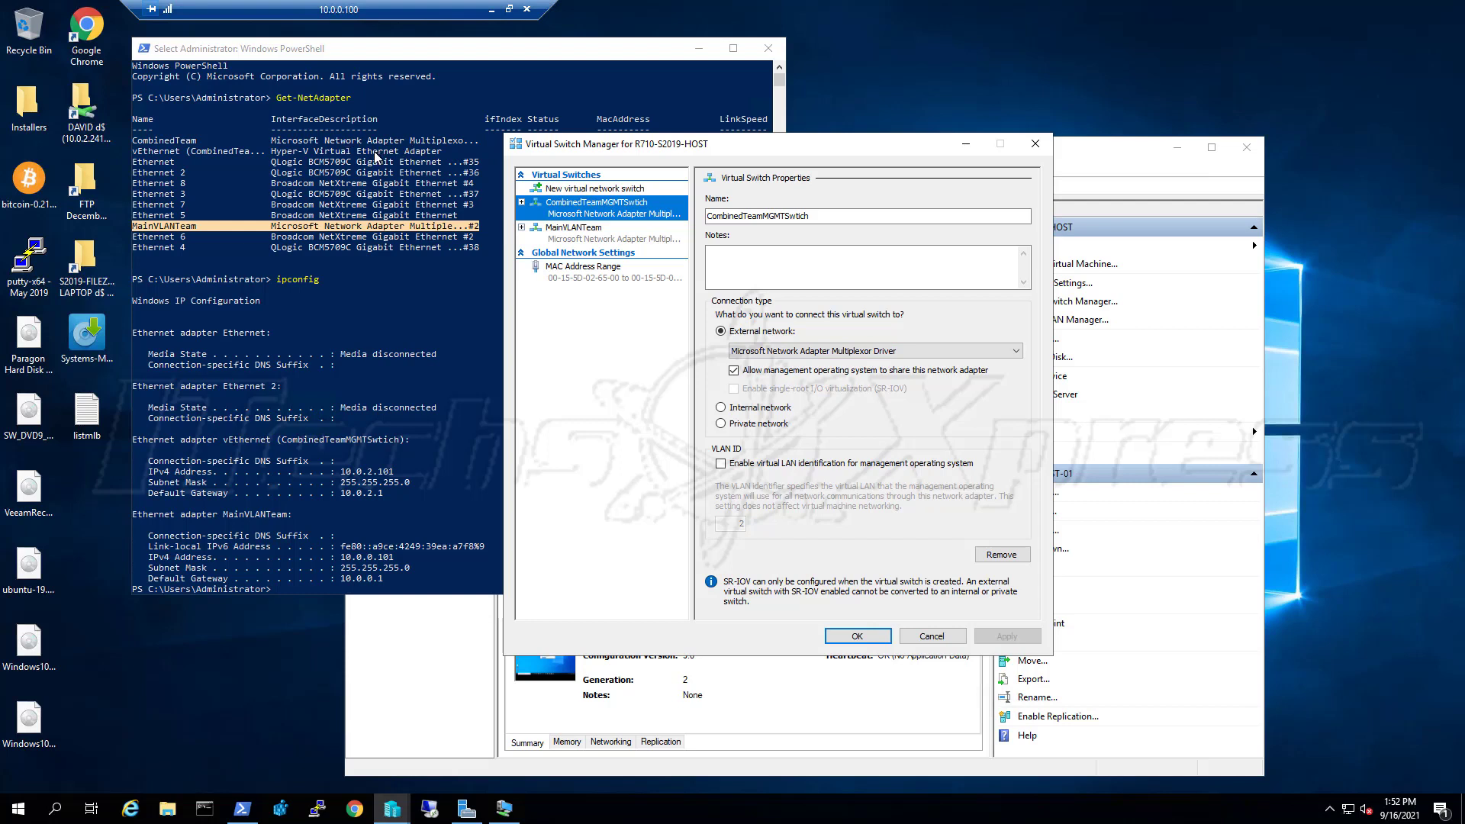
click(621, 241)
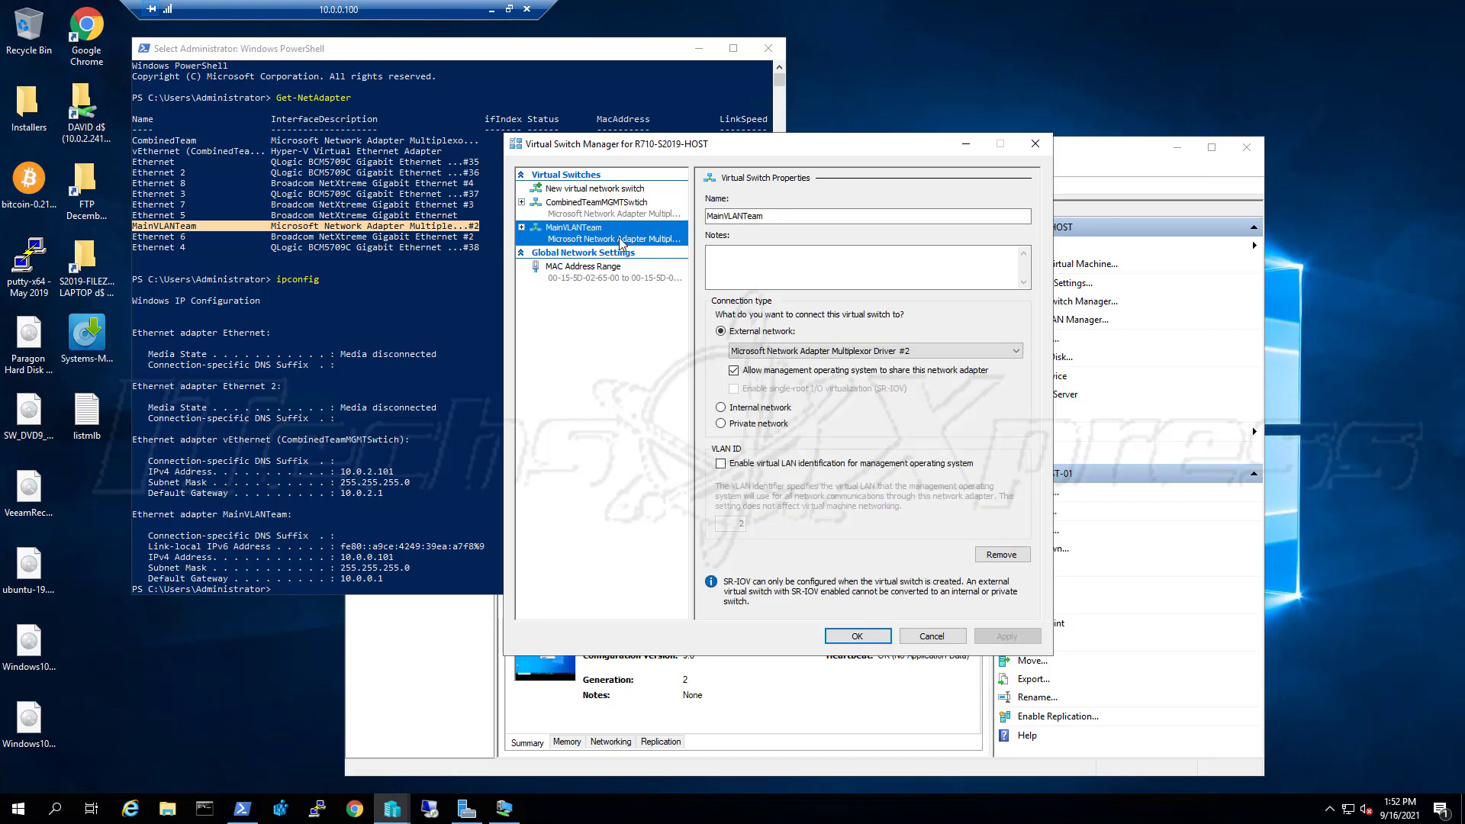
click(781, 352)
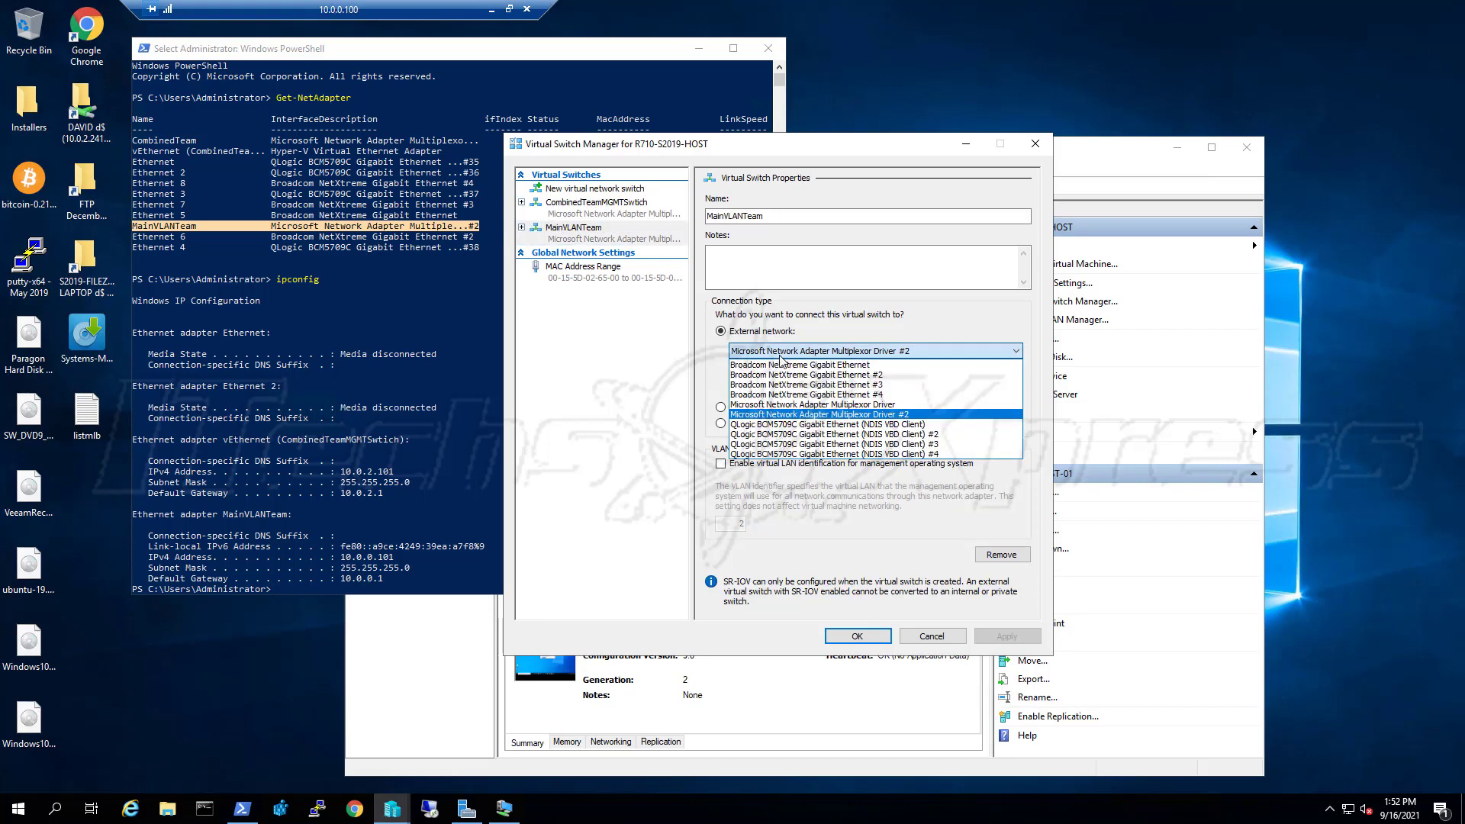
click(780, 354)
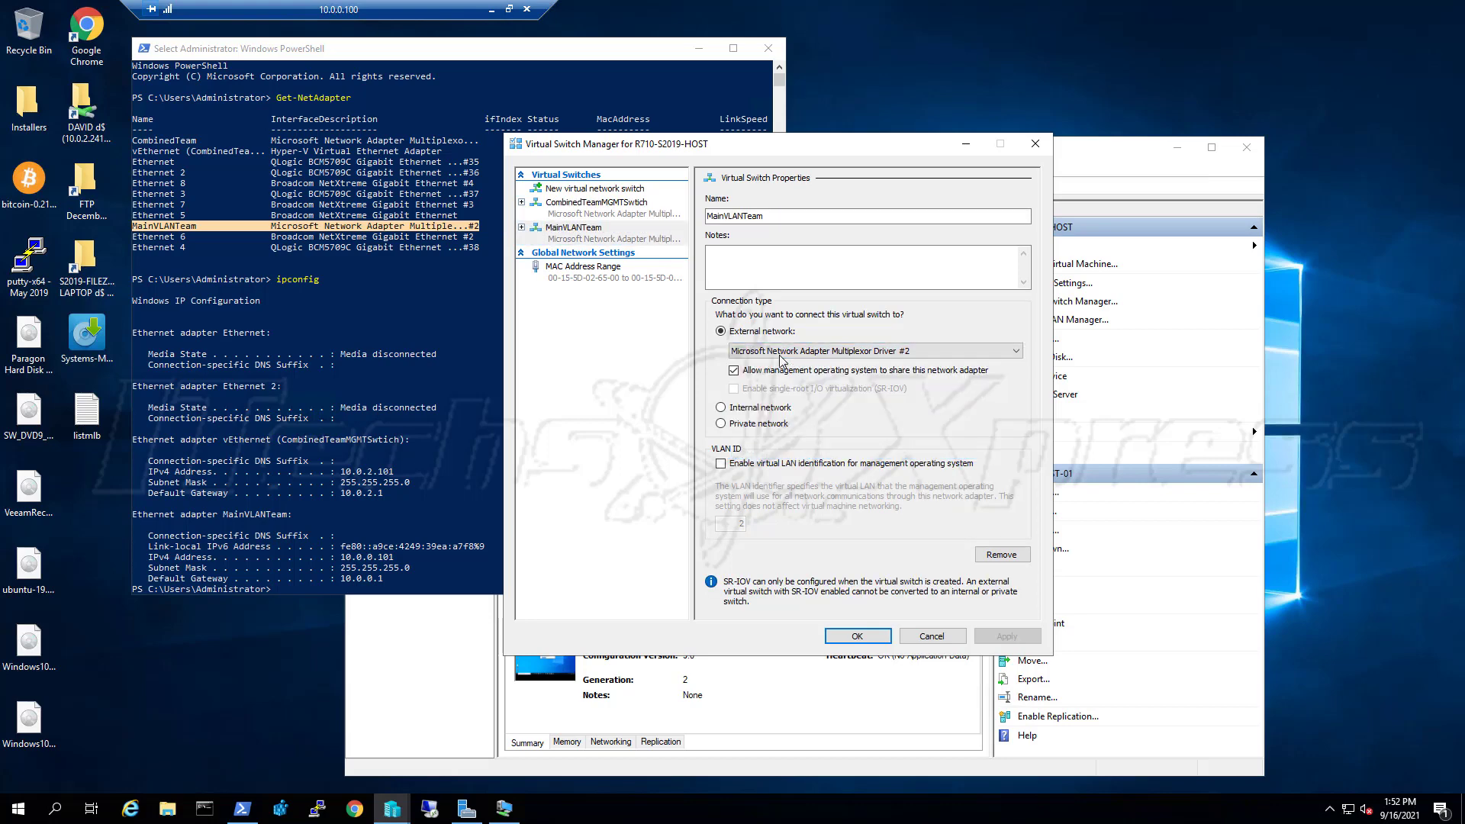
click(918, 635)
click(843, 158)
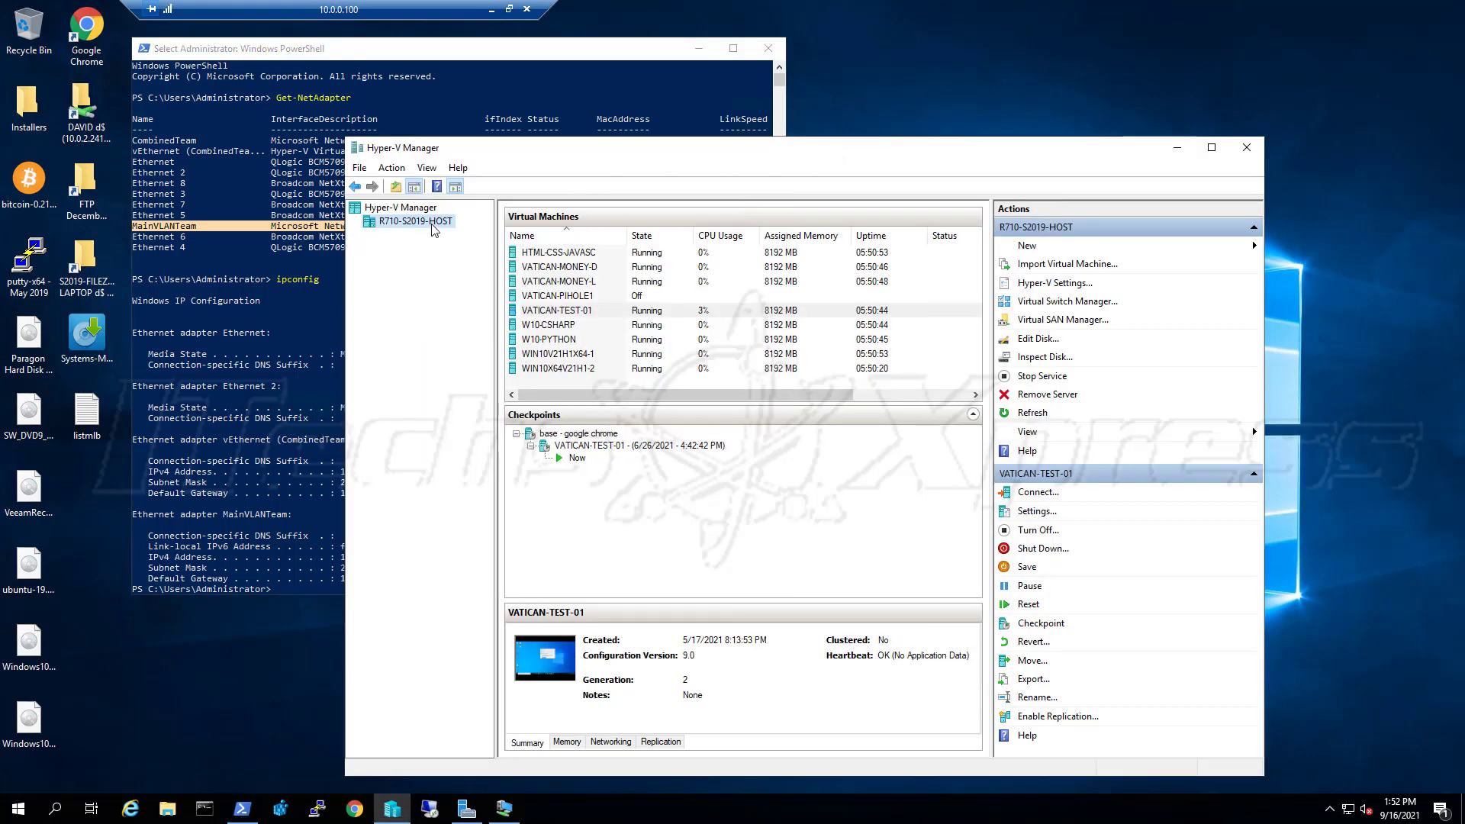
click(249, 460)
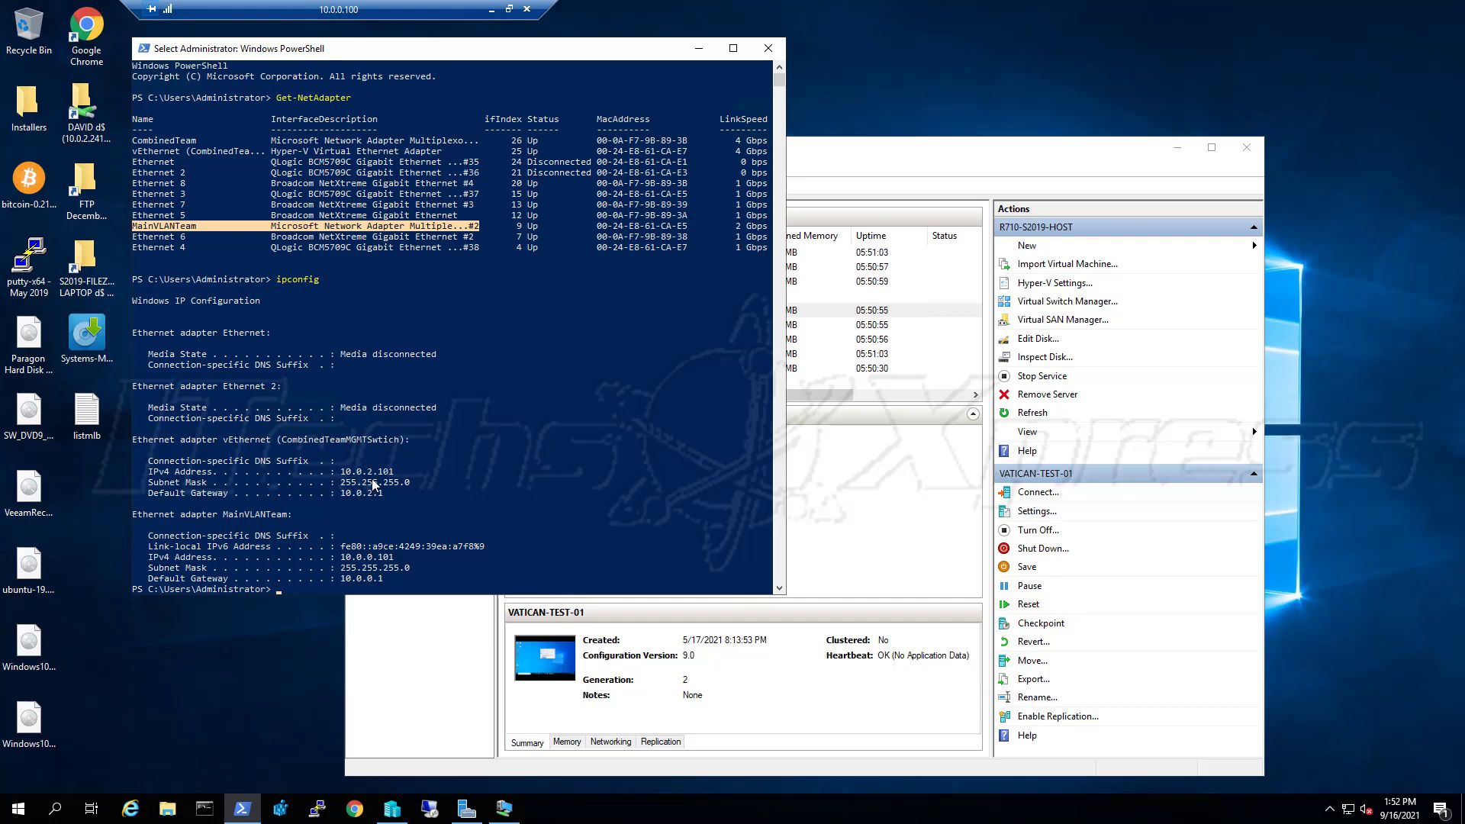
click(865, 169)
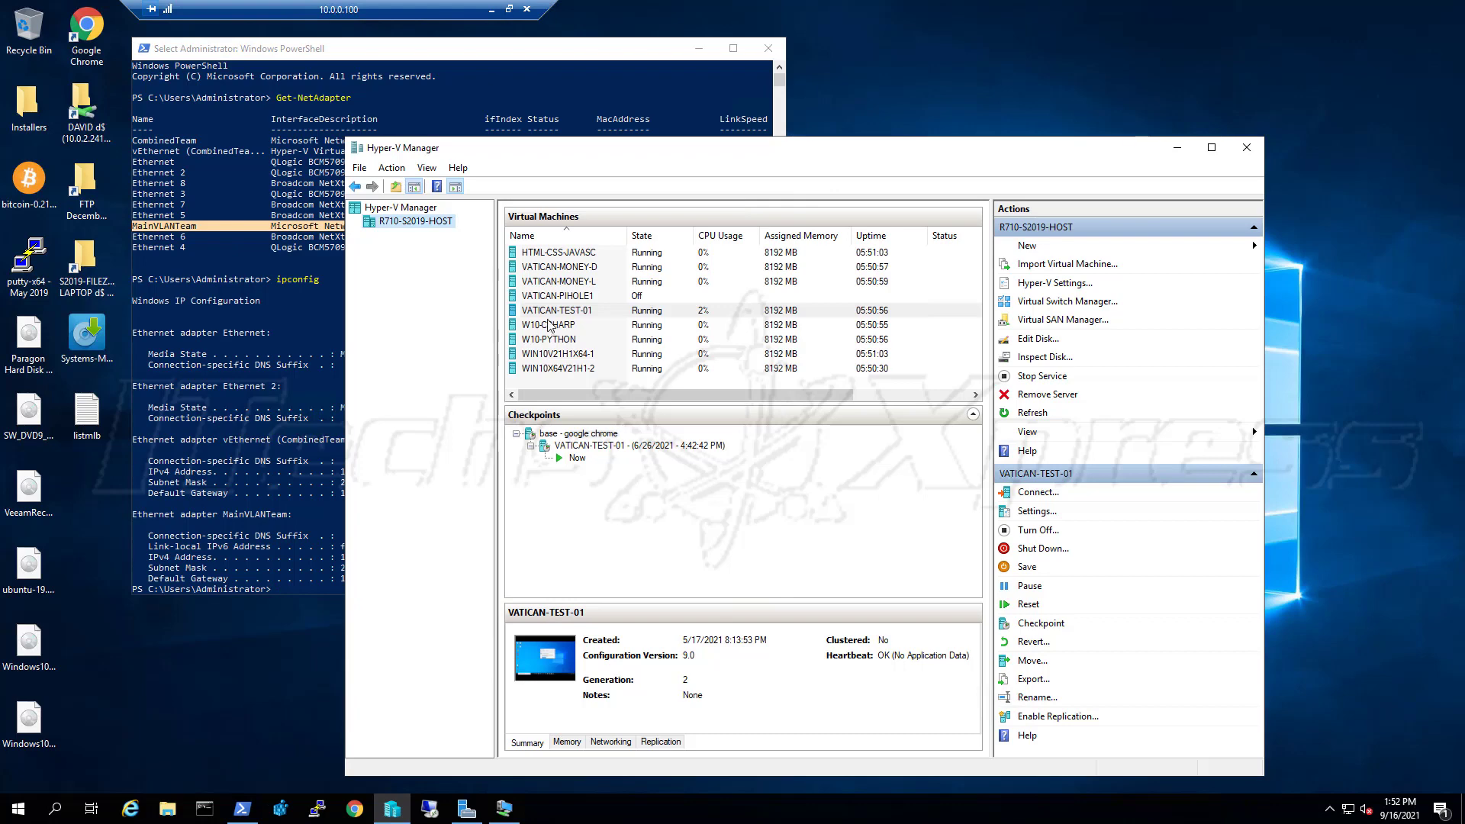
click(326, 151)
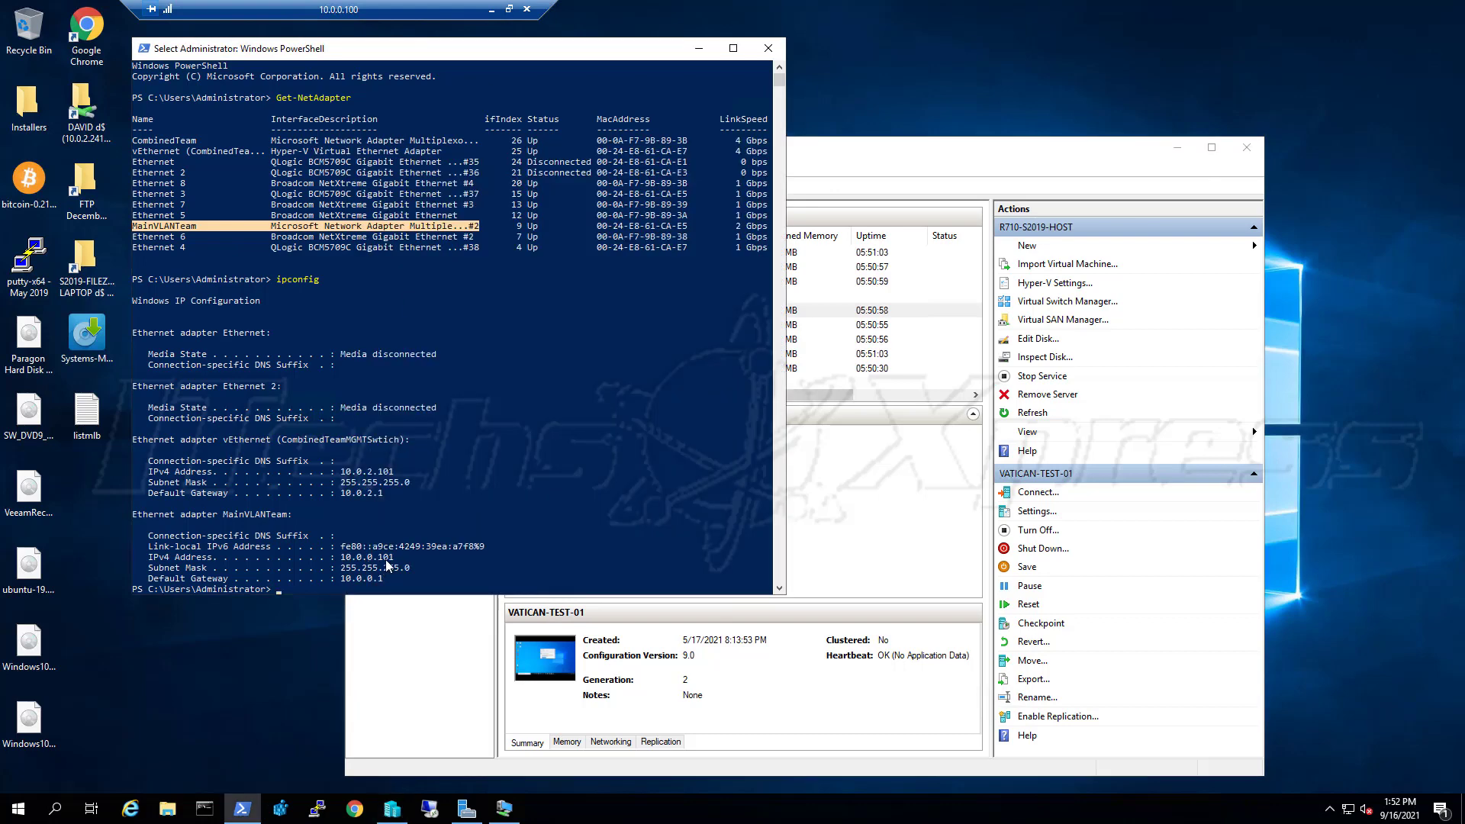
click(815, 181)
right_click(440, 227)
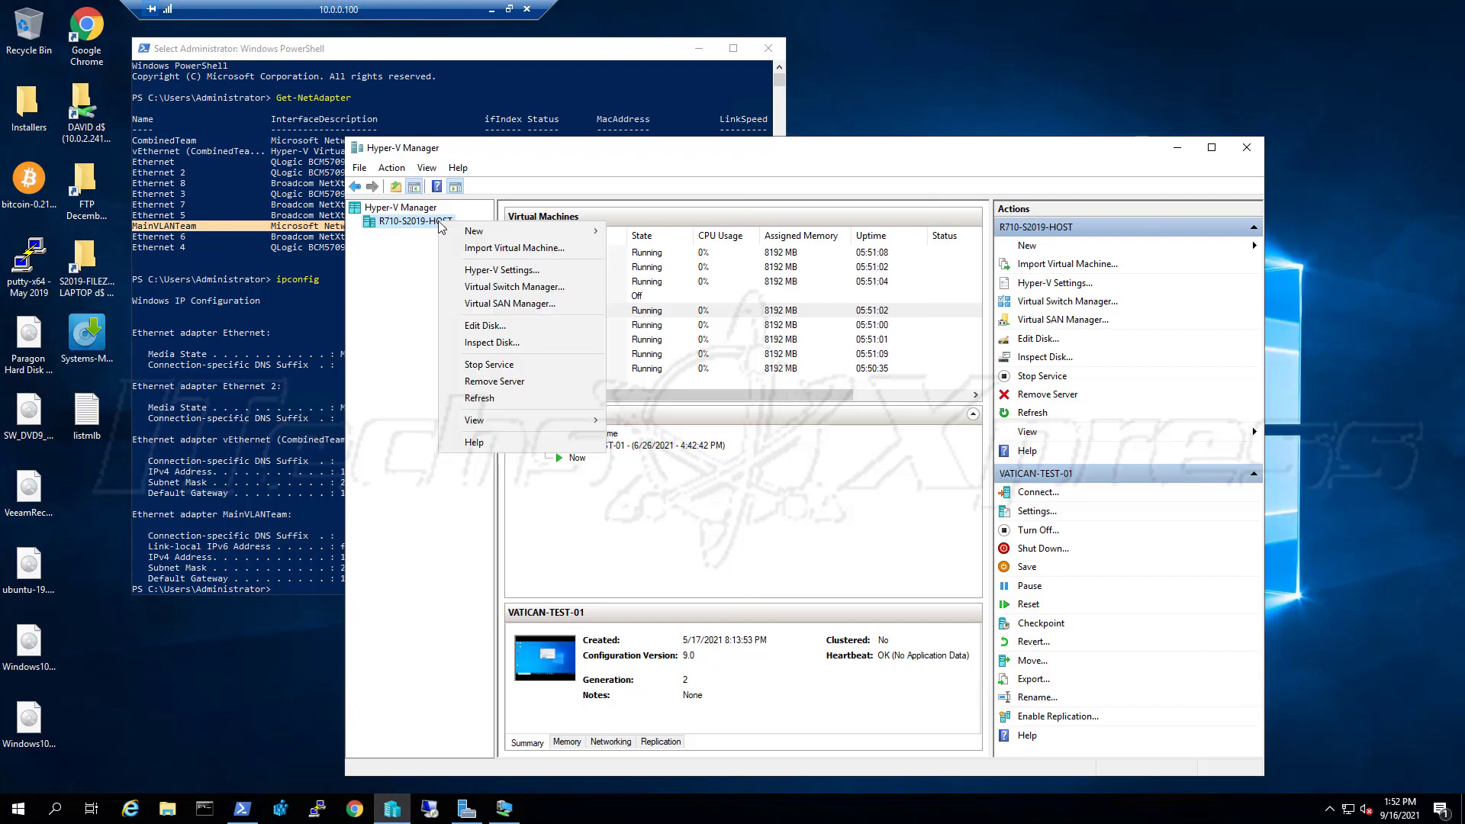
click(575, 169)
click(18, 808)
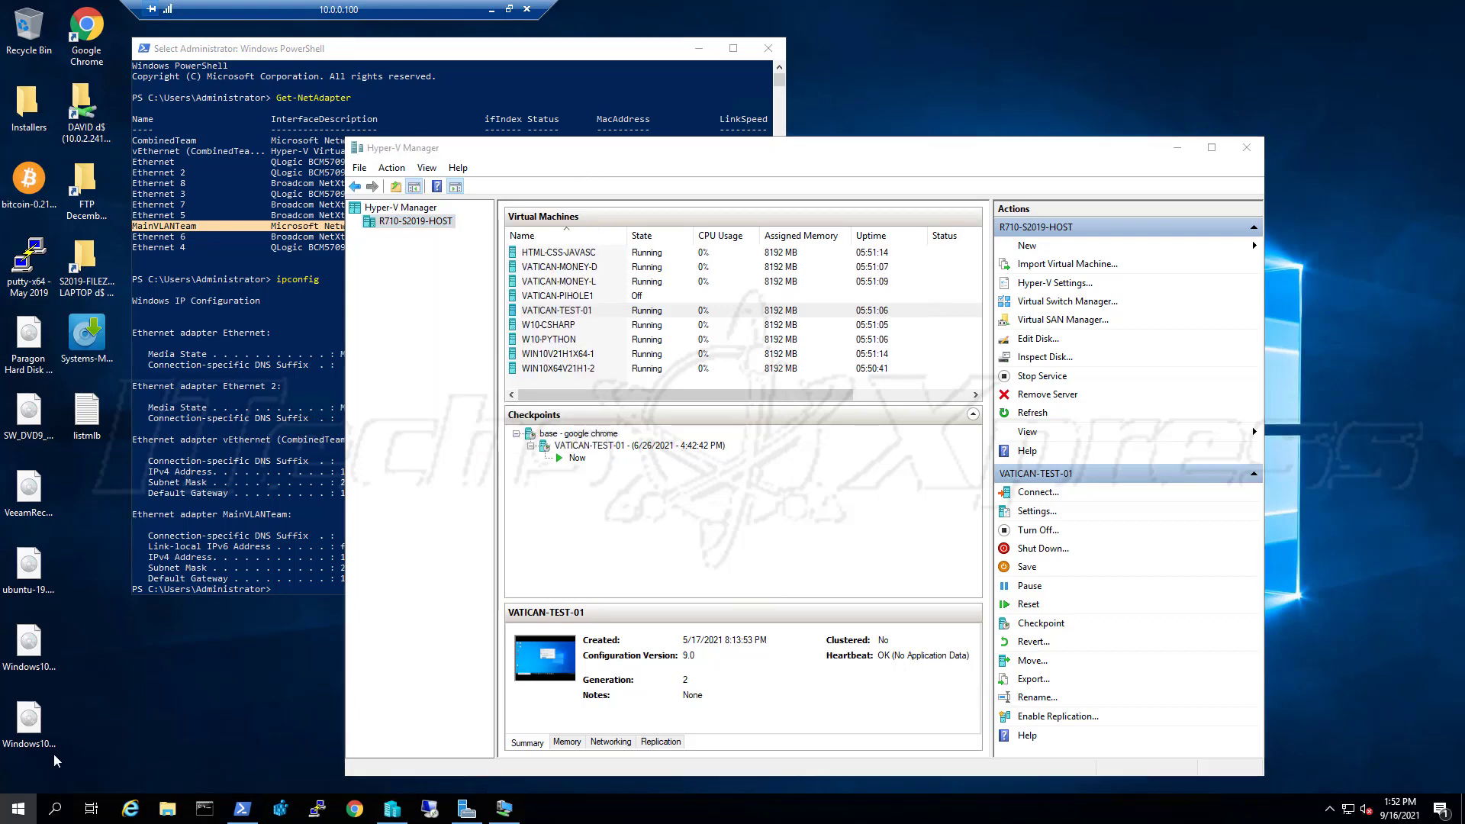
View the host's About page and Windows specifications, Windows Server 2019 Datacenter 1809
click(18, 738)
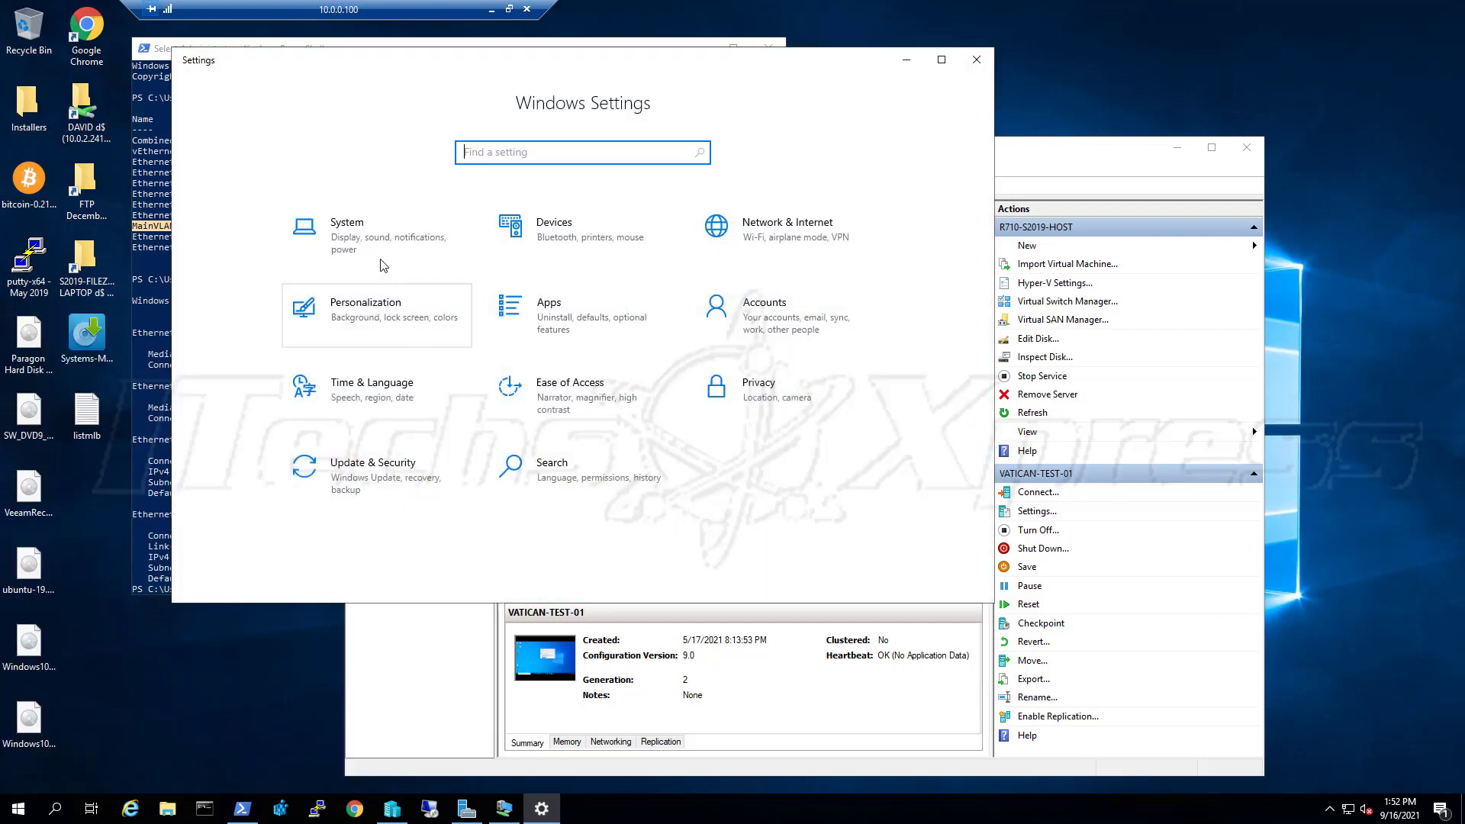
click(385, 259)
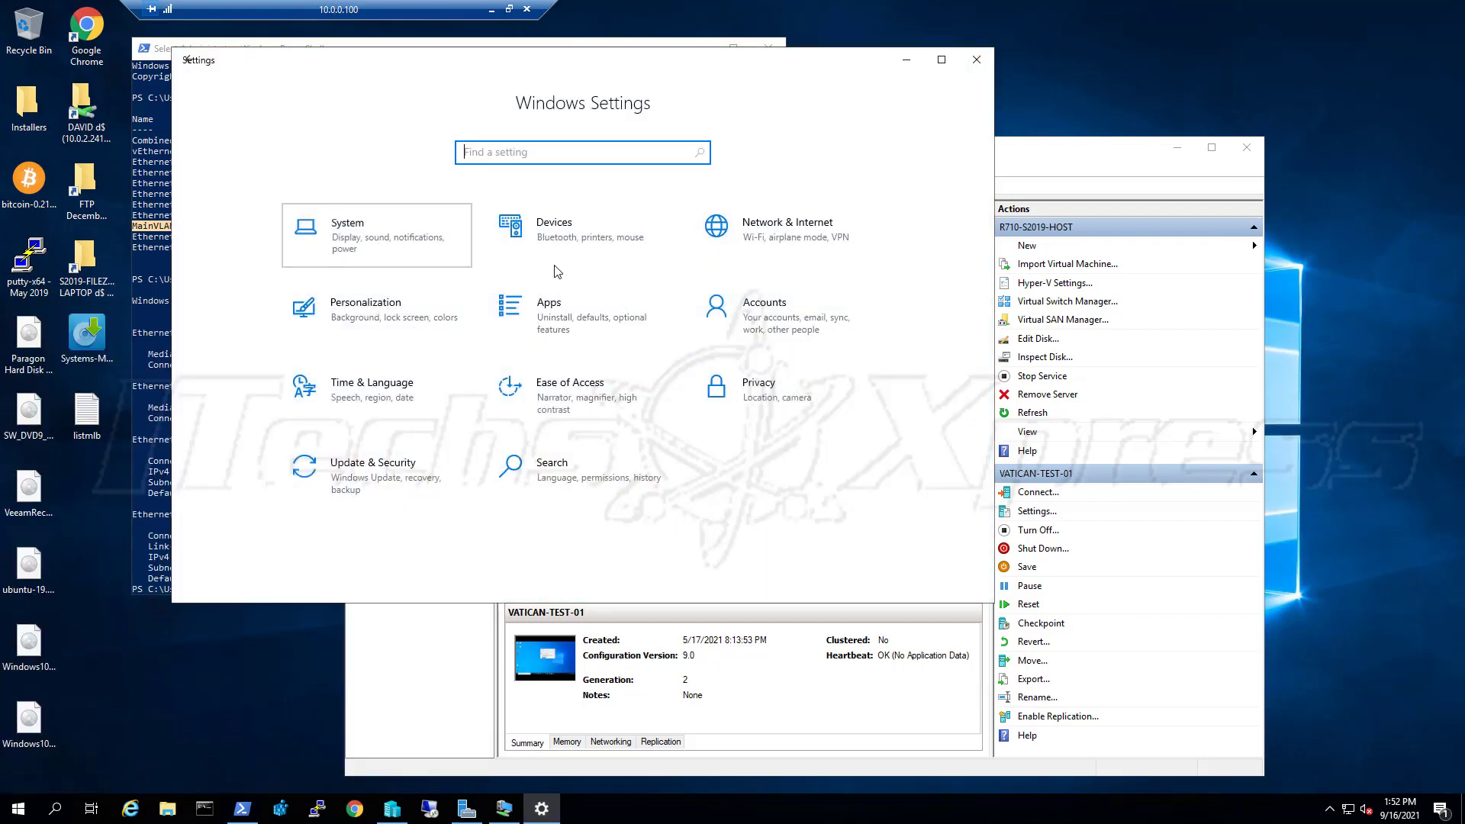
click(273, 555)
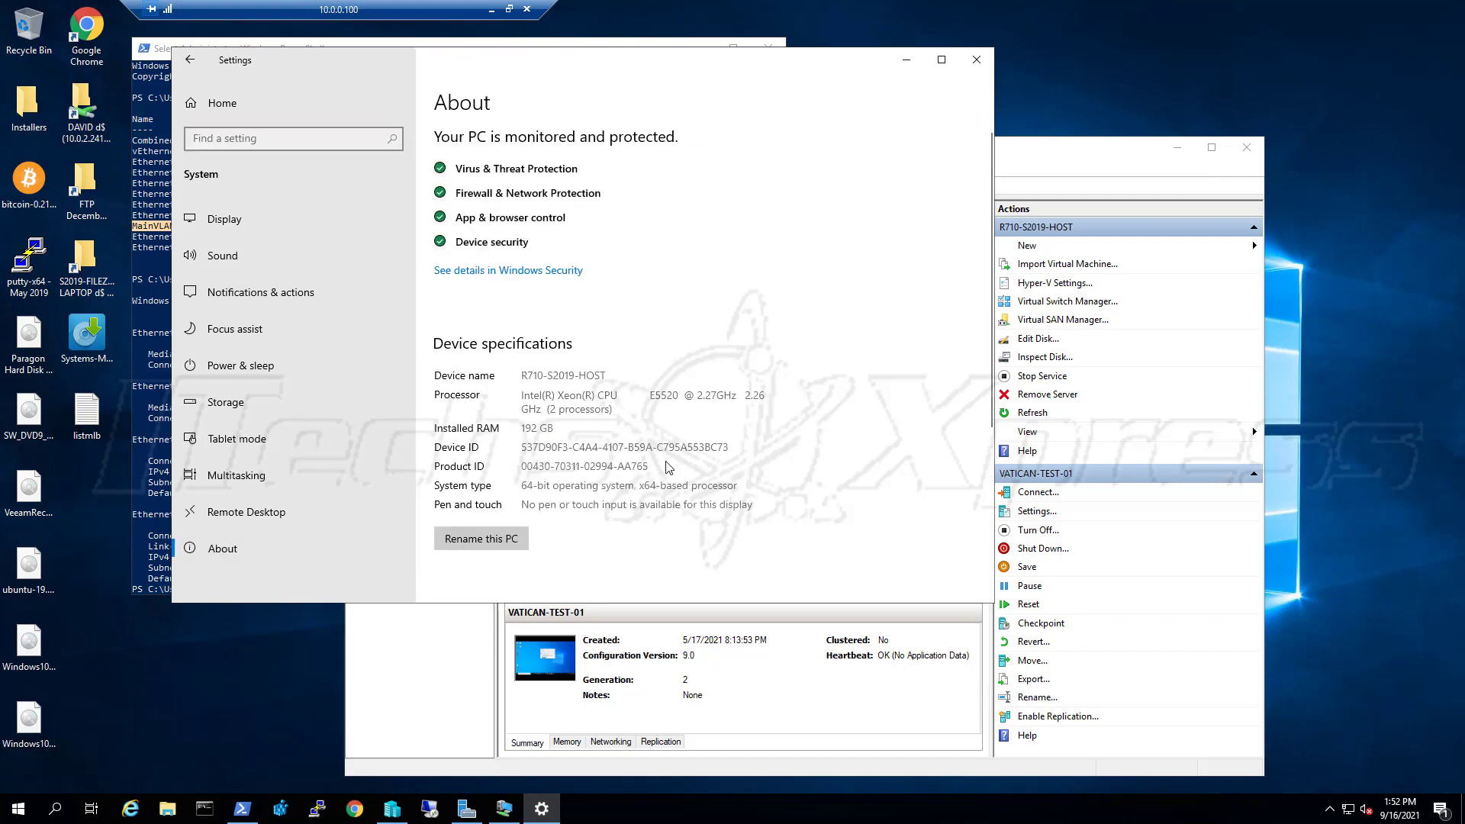
scroll(669, 468, down, 5)
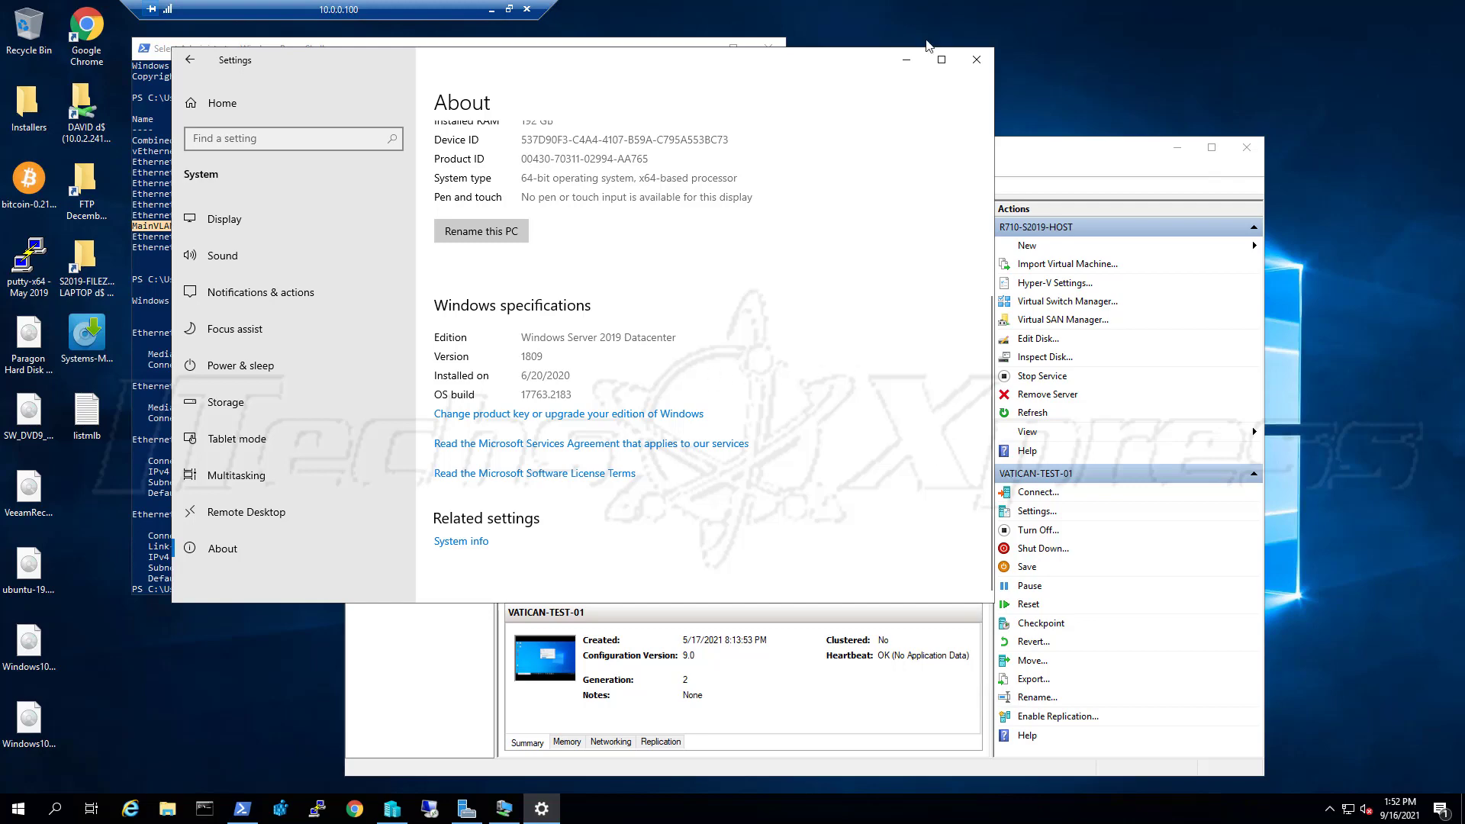
Minimize Settings and bring up the host's New menu in Hyper-V Manager
click(906, 63)
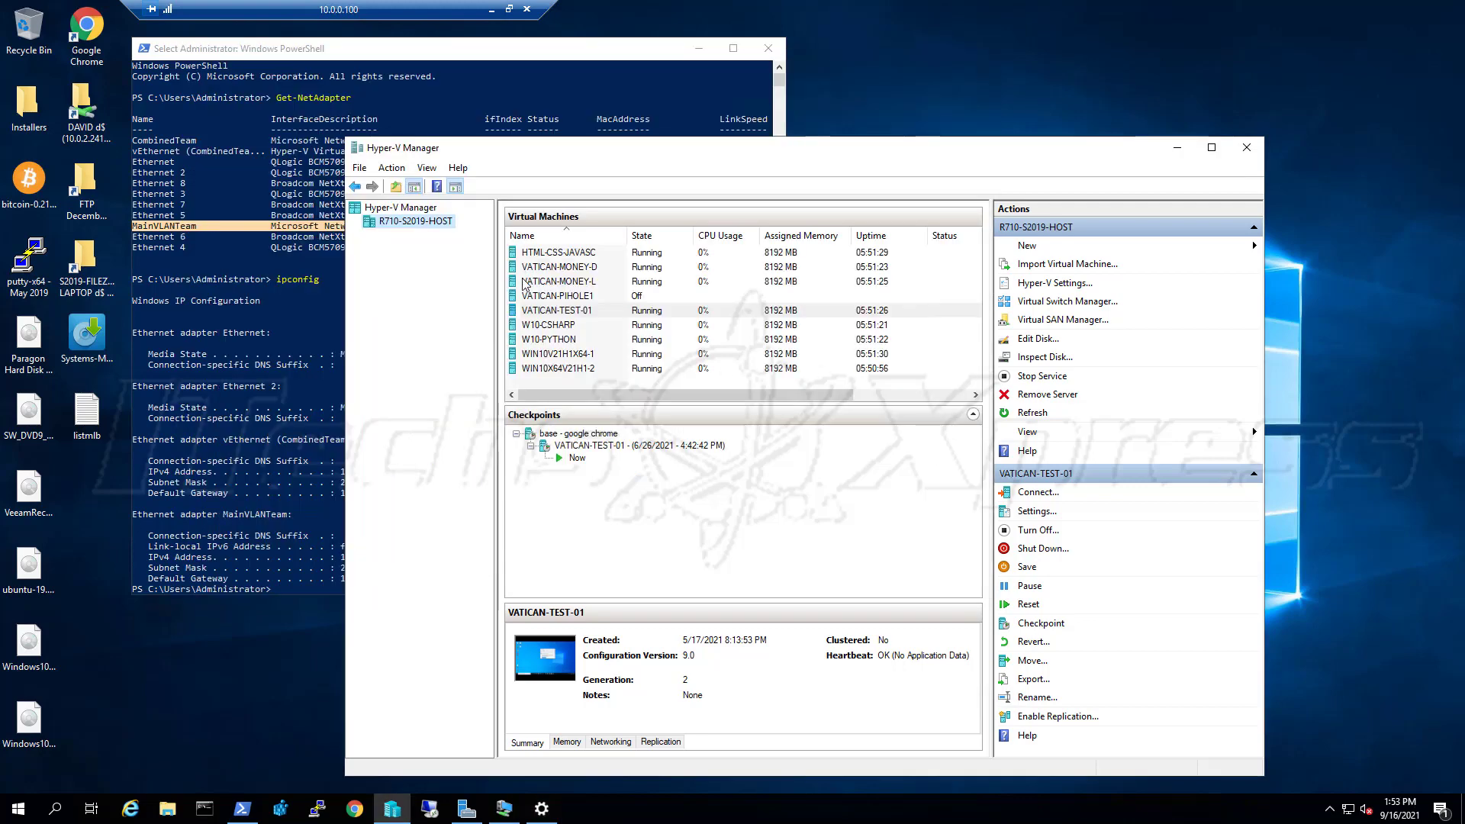
right_click(437, 222)
mouse_move(456, 229)
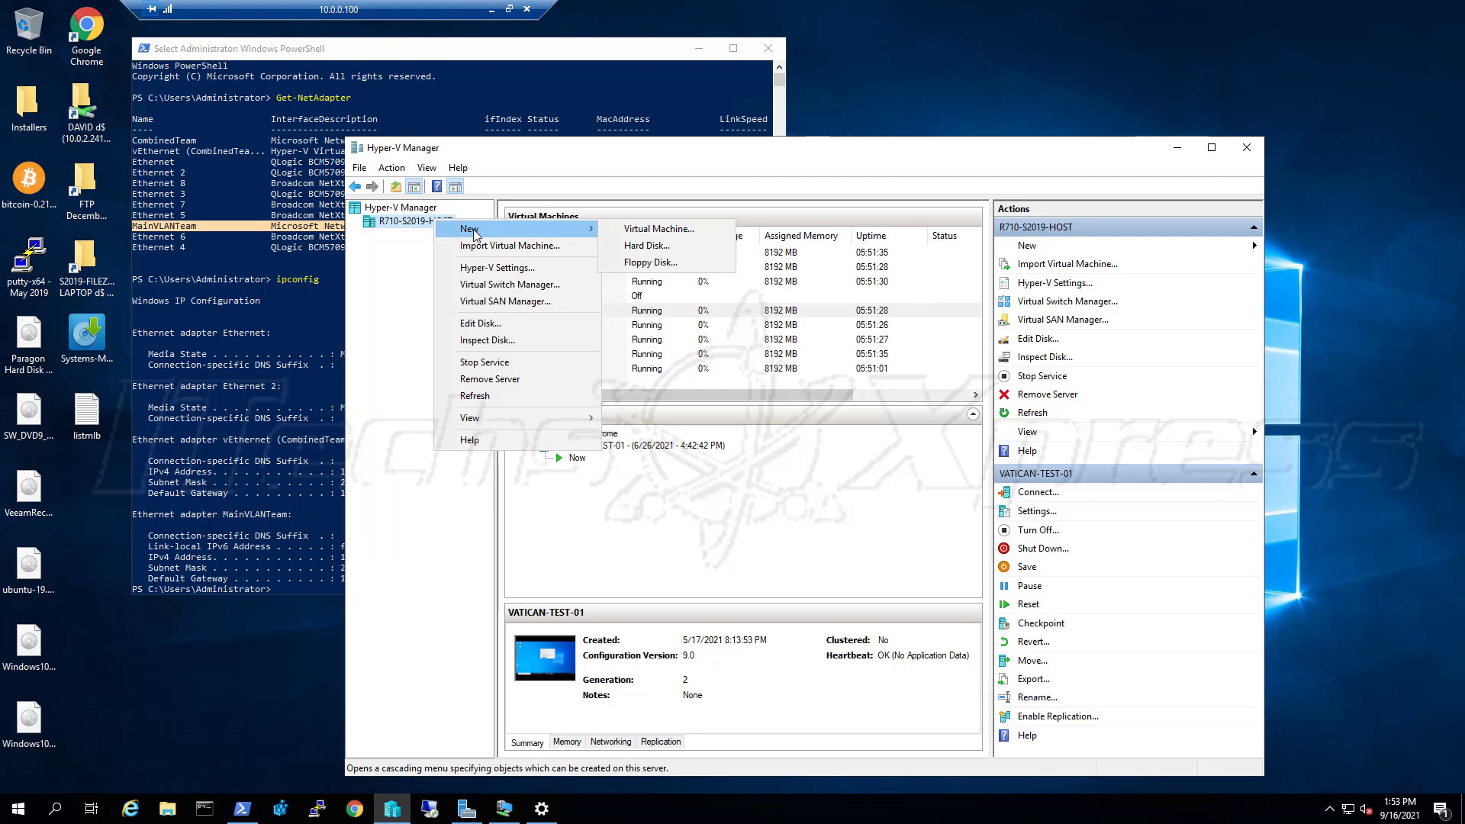
Start a new virtual machine named UBUNTU-PIVPN-01 and opt to store it in a different location
click(626, 231)
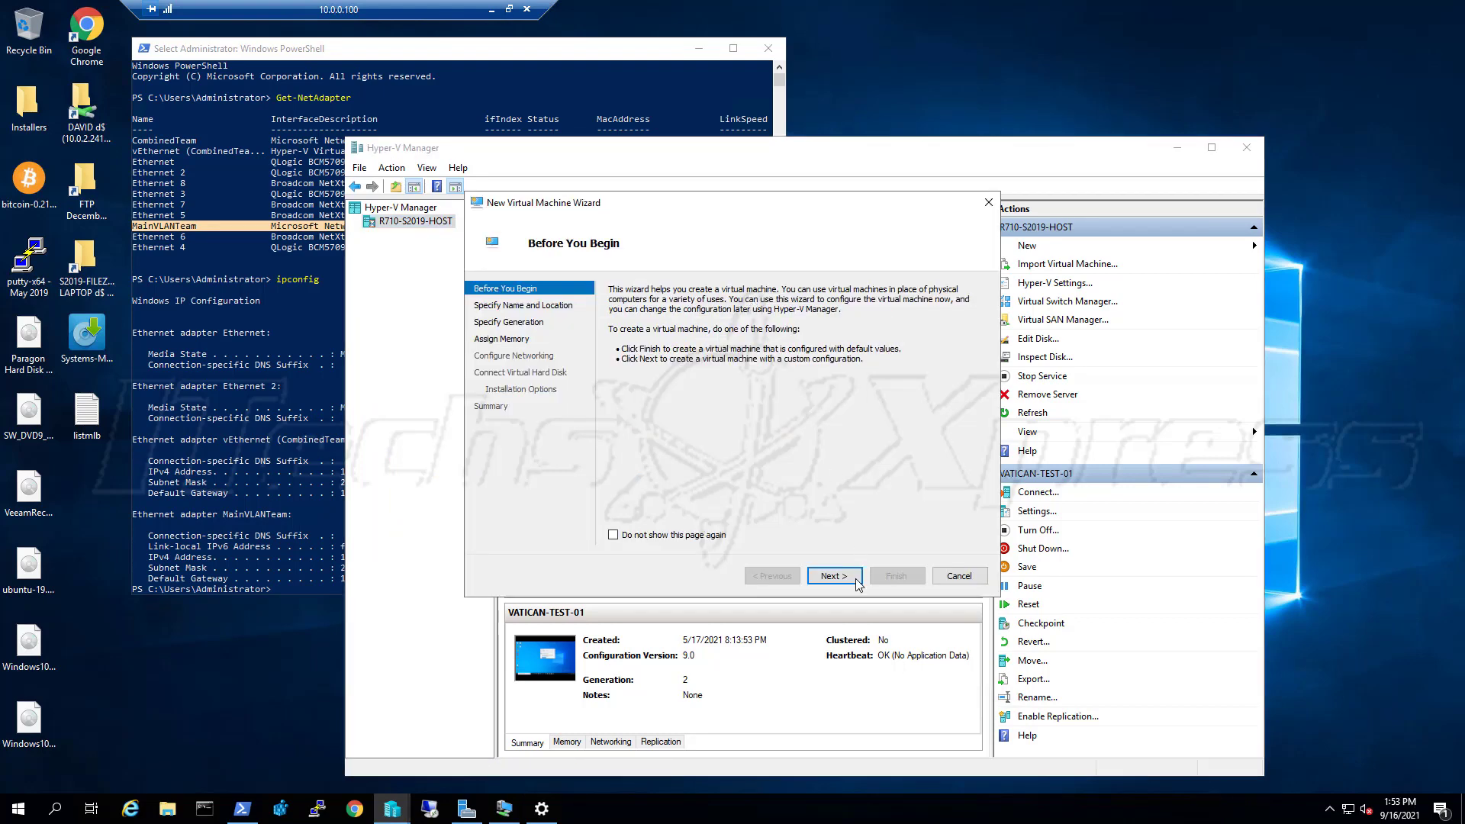
click(835, 576)
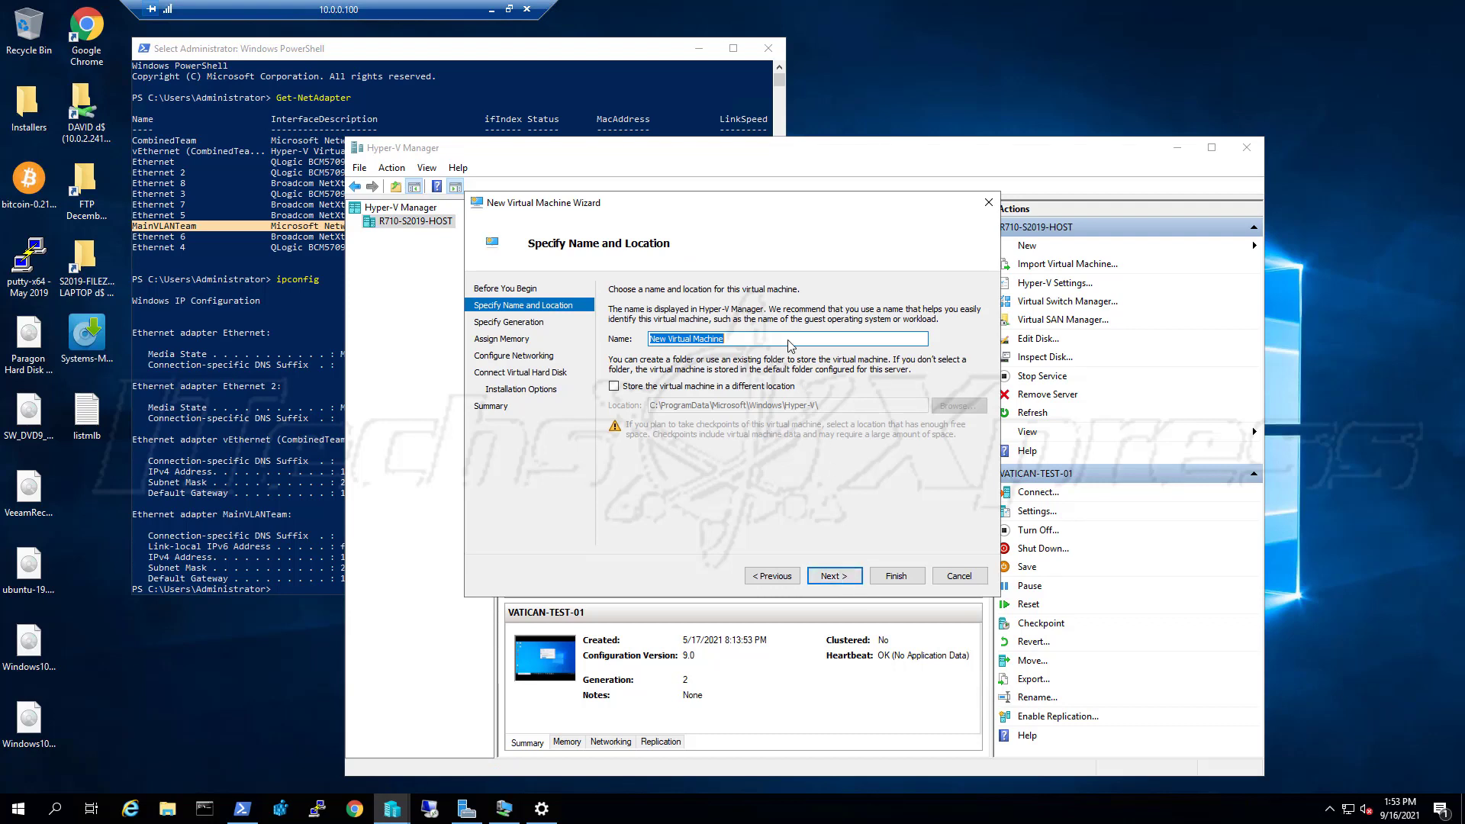
text(VA)
key(BackSpace)
key(BackSpace)
key(BackSpace)
key(BackSpace)
key(BackSpace)
key(BackSpace)
key(BackSpace)
text(UBUNTU)
text(01)
key(BackSpace)
text(V-)
key(BackSpace)
key(BackSpace)
text(0)
click(782, 387)
Set the VM's storage location to the Virtual Machines (V:) drive
click(951, 410)
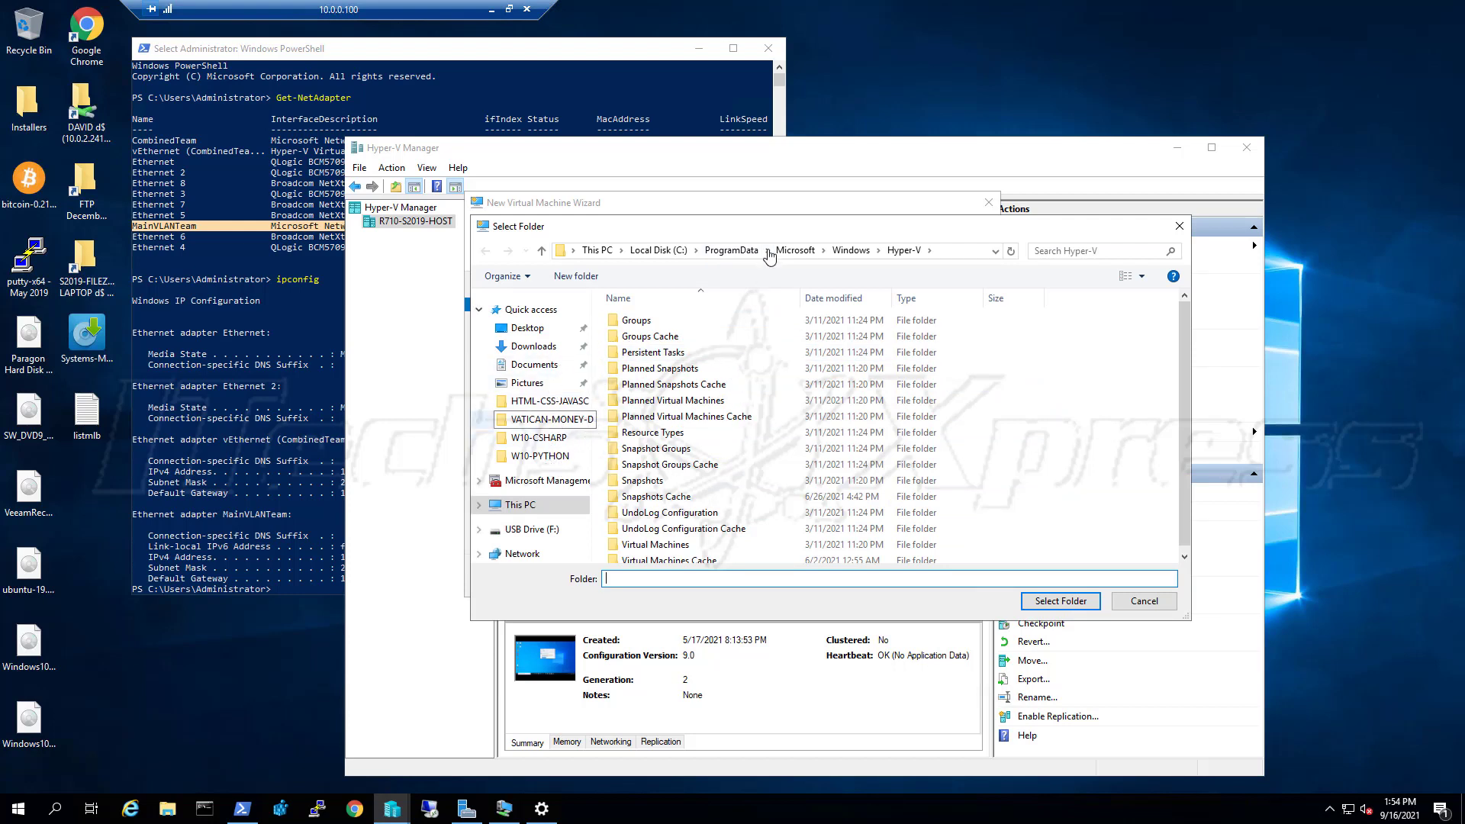
click(597, 250)
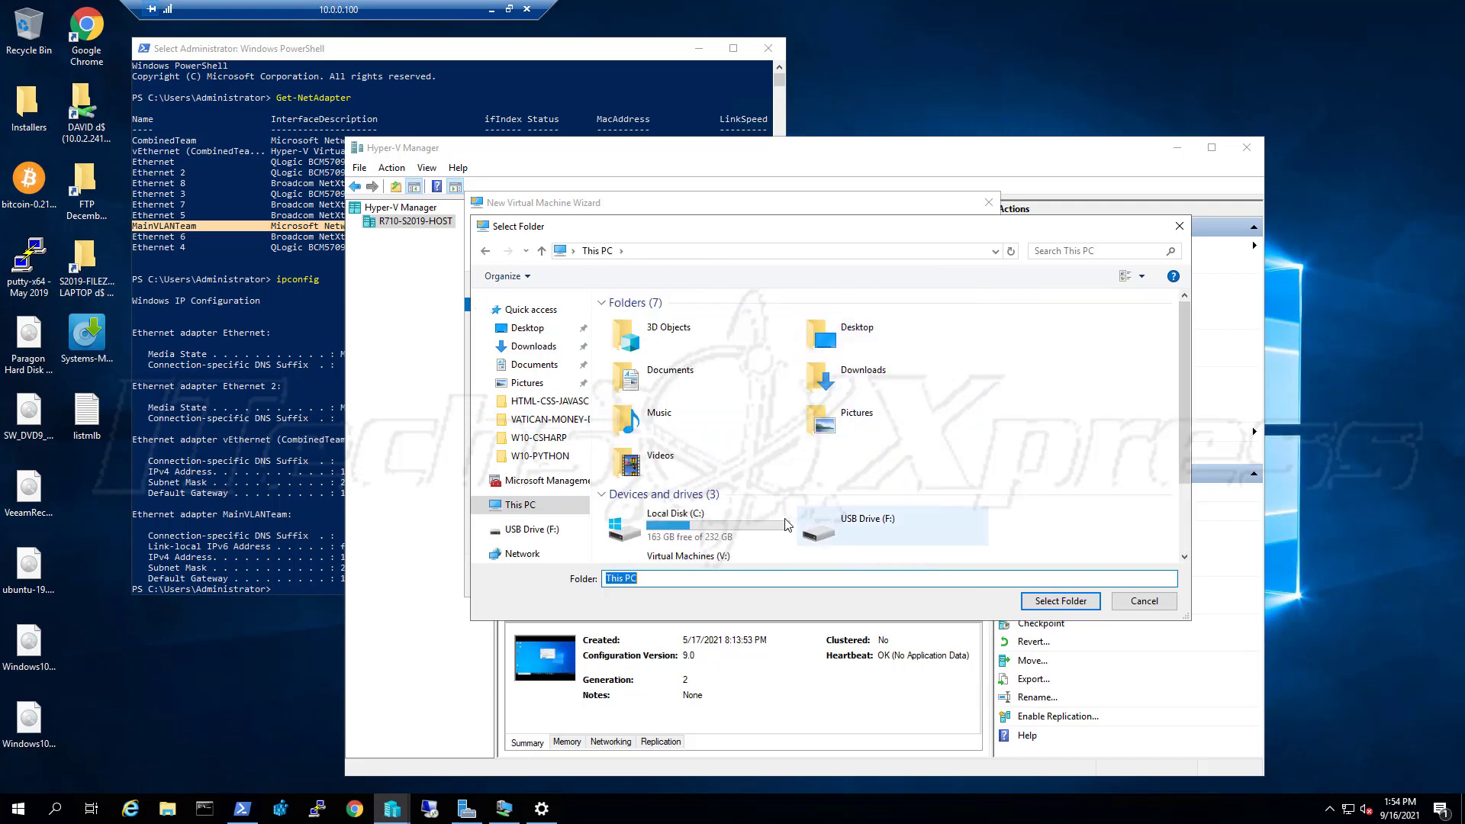
scroll(703, 485, down, 3)
double_click(703, 485)
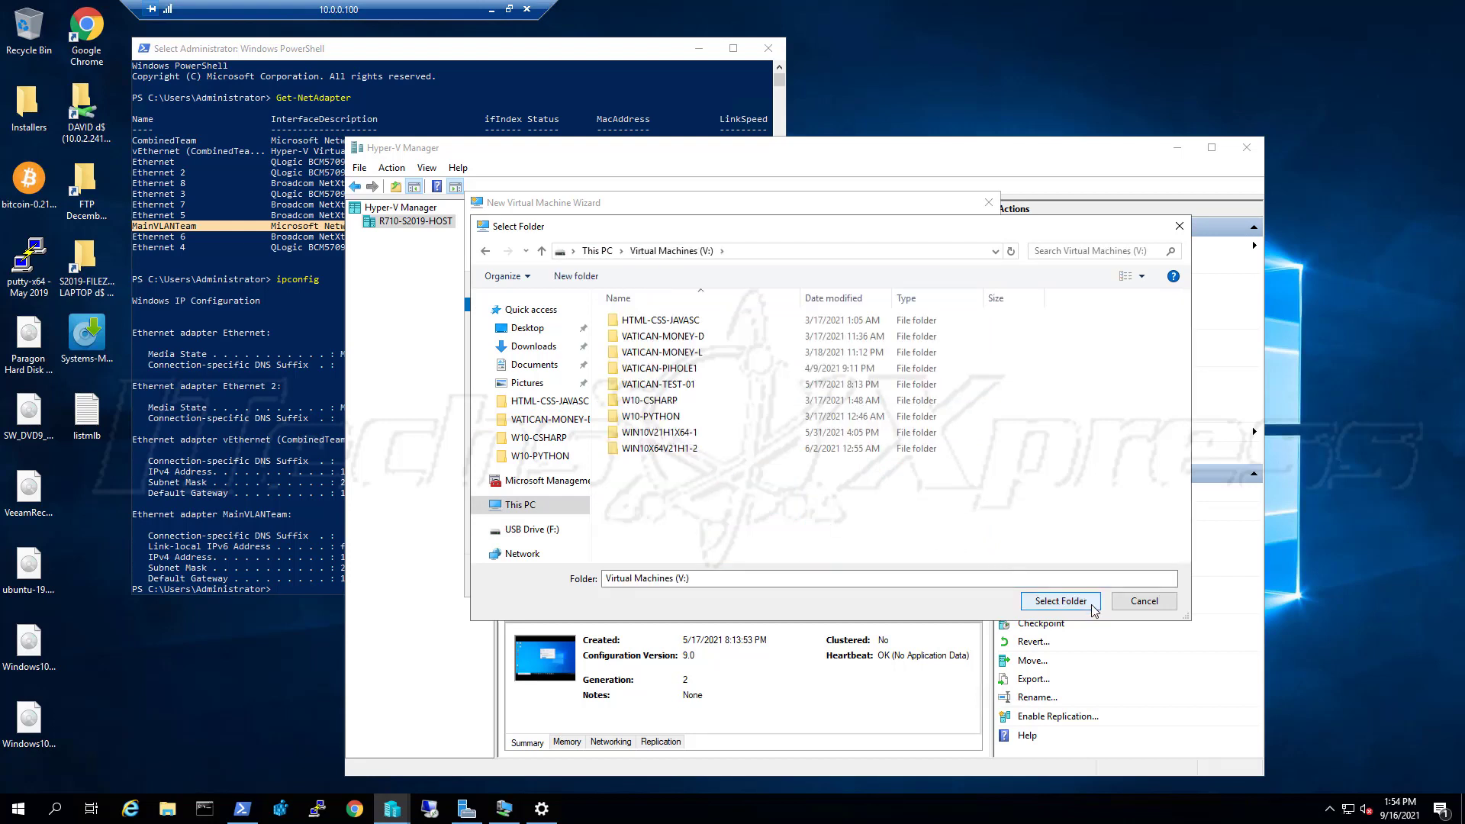
click(1061, 602)
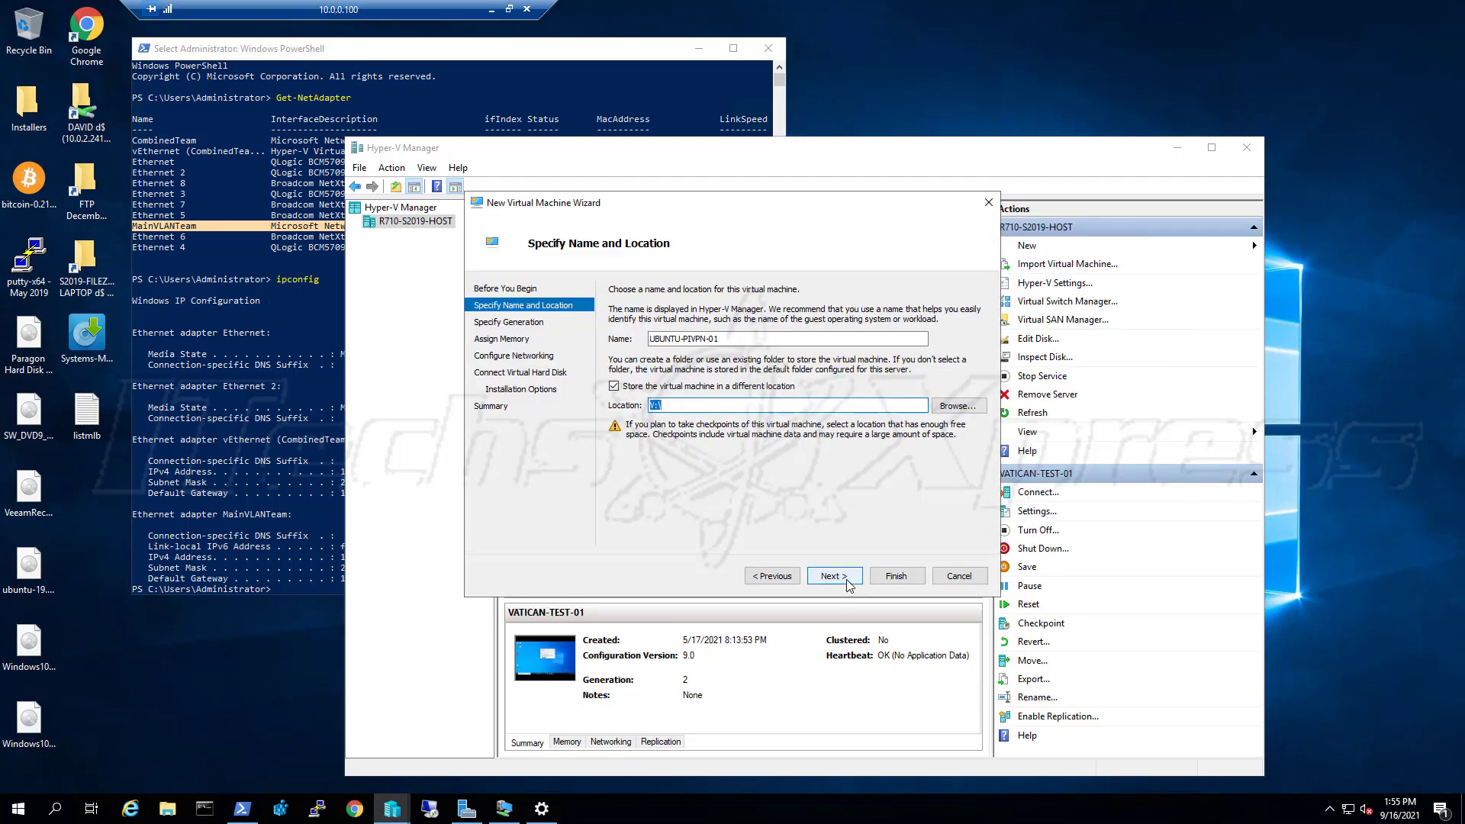
click(834, 576)
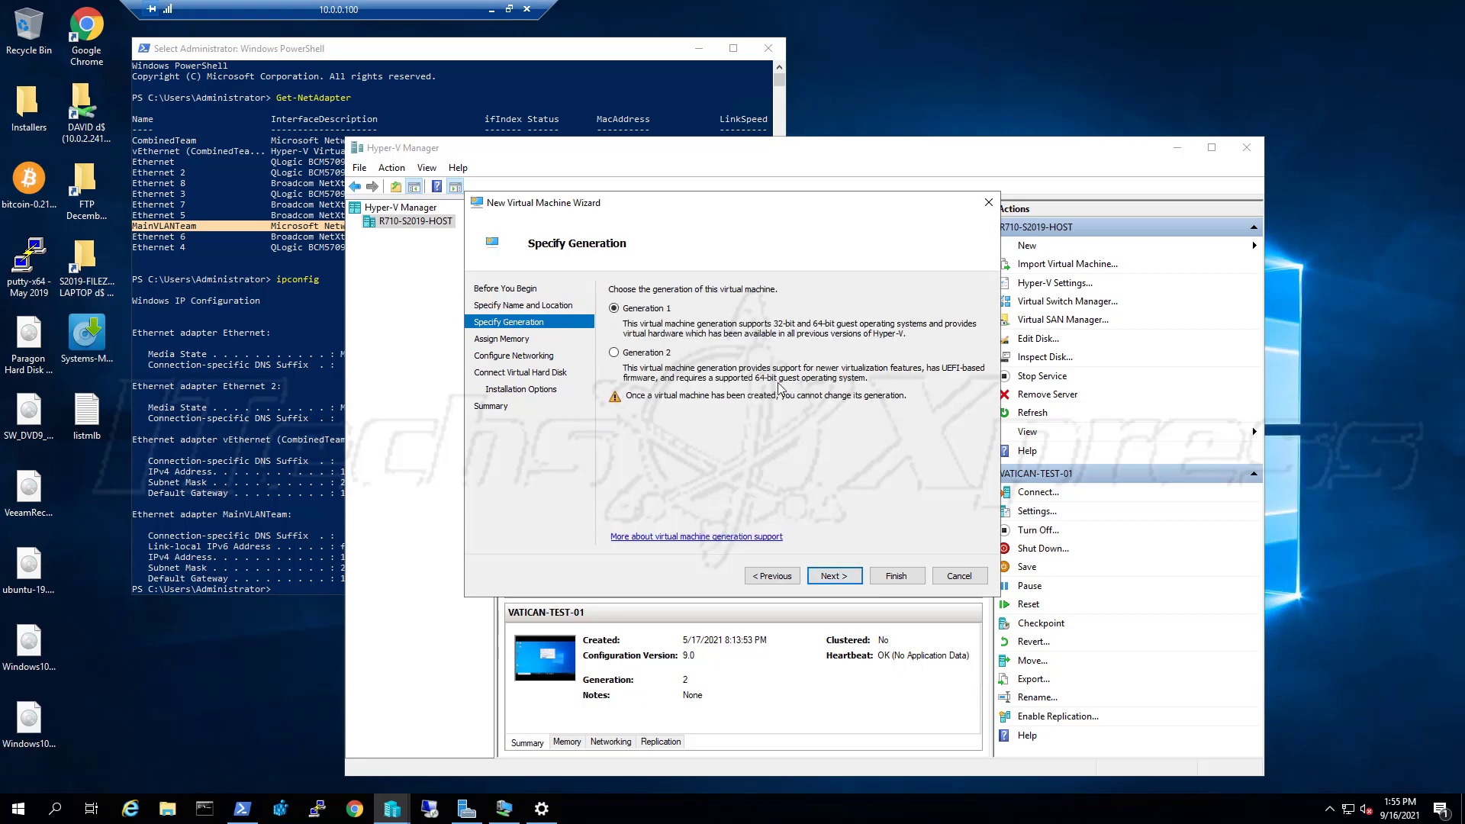
Make the VM Generation 2 with 2048 MB startup memory
click(655, 356)
click(840, 580)
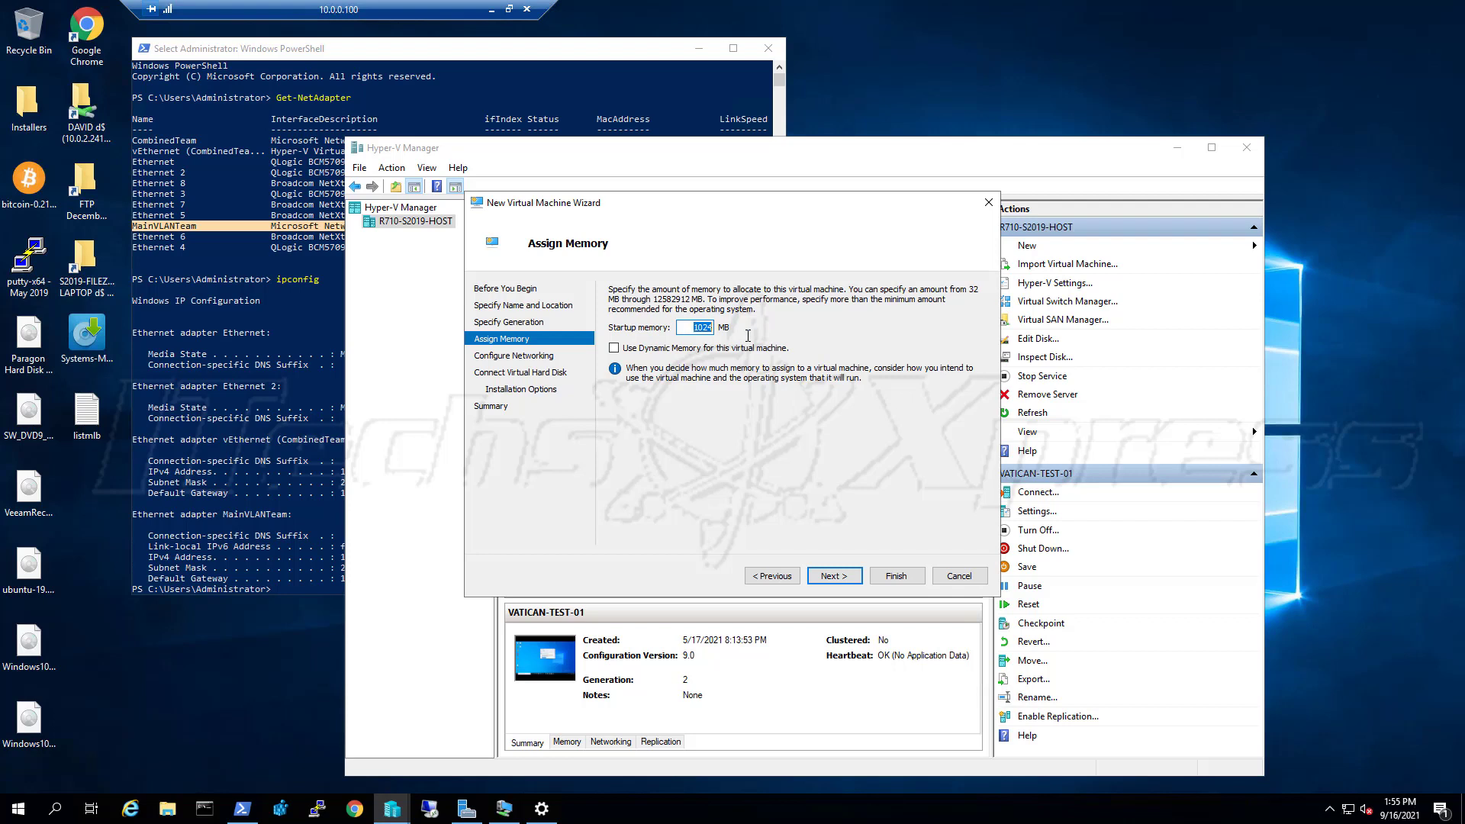
click(710, 329)
drag(693, 328, 800, 338)
text(2048)
click(833, 575)
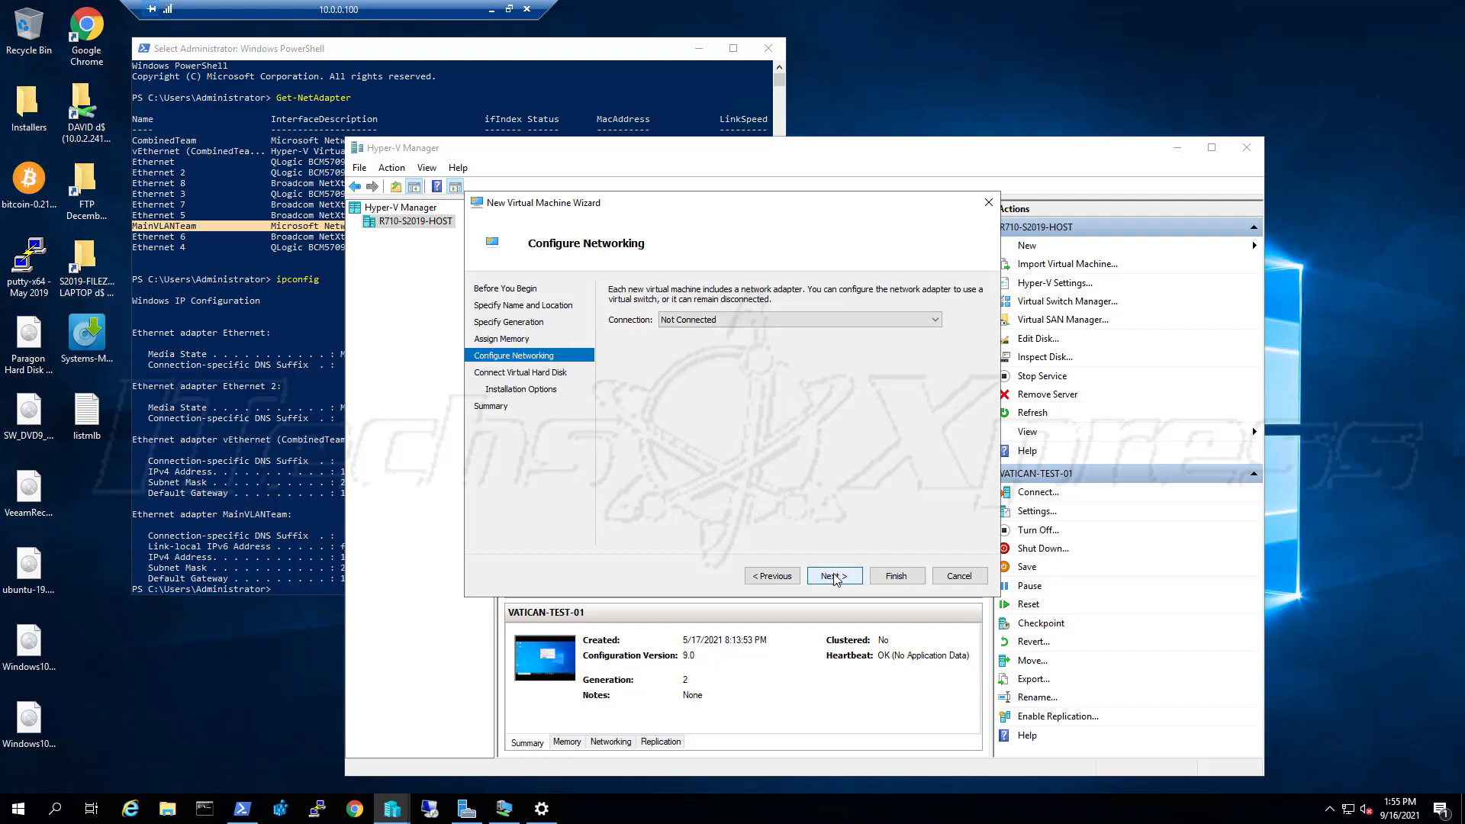
Connect the VM's network adapter to the MainVLANTeam switch
click(809, 318)
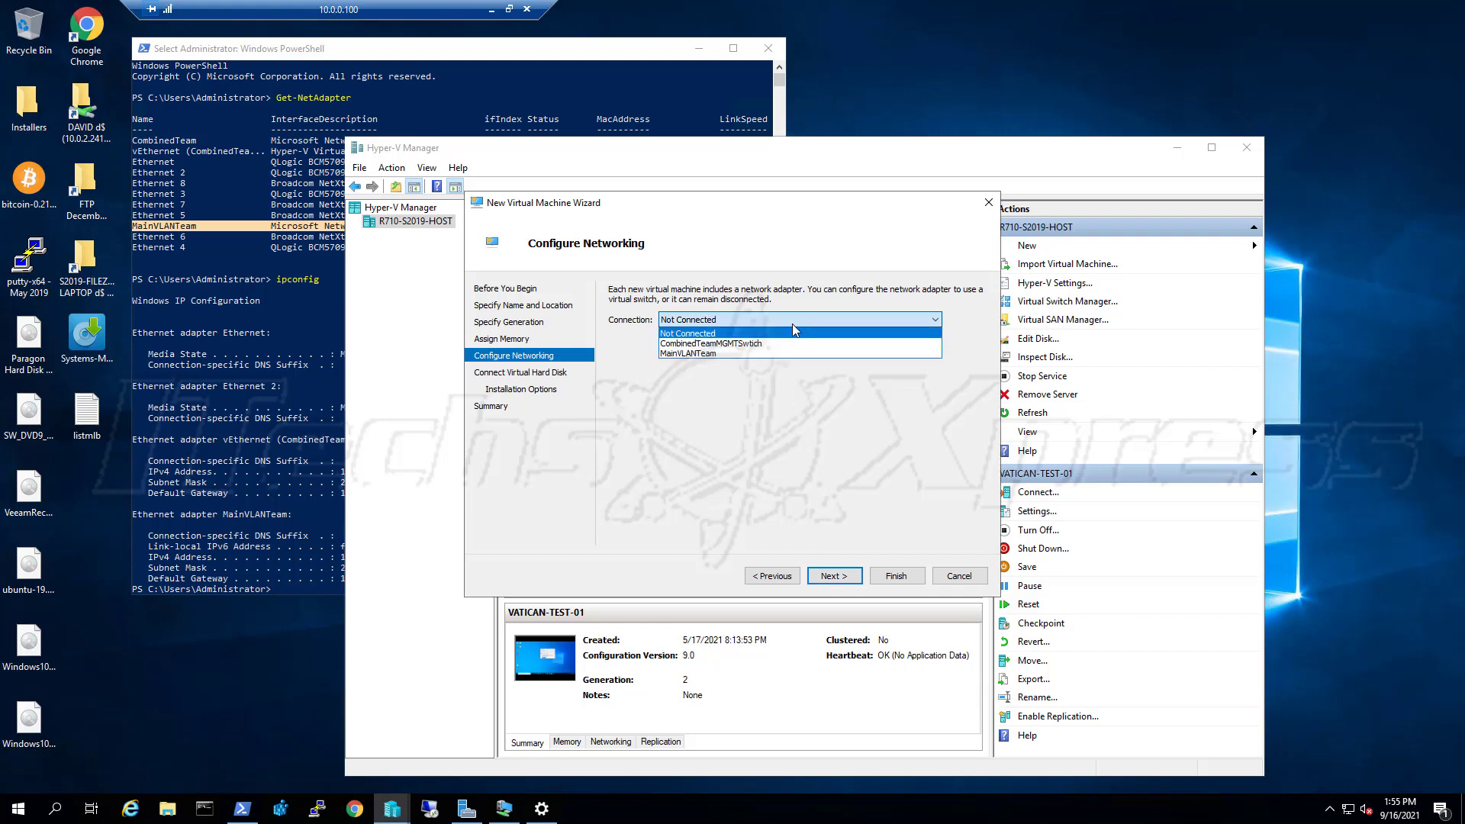
click(739, 352)
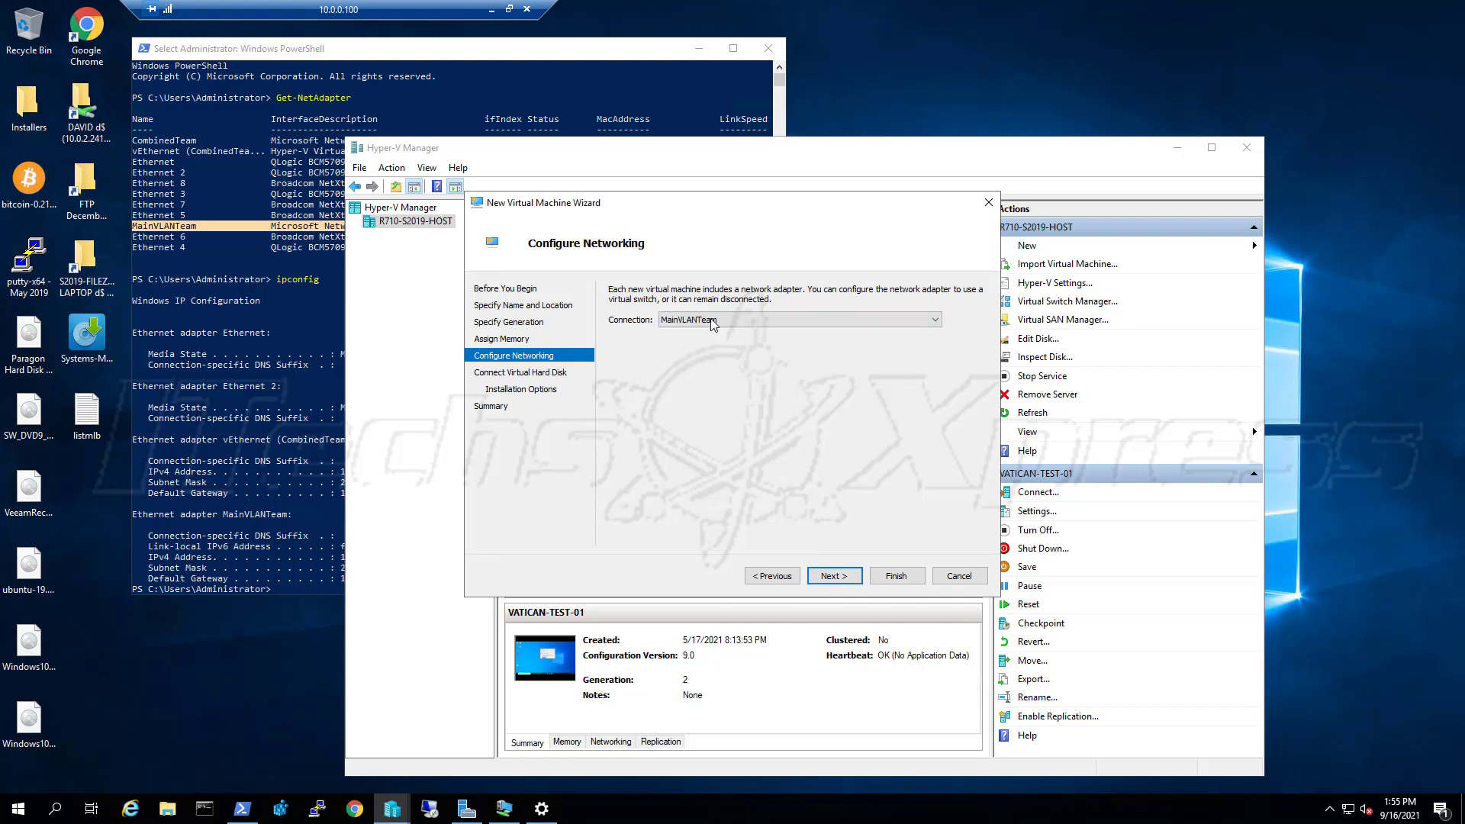
click(834, 576)
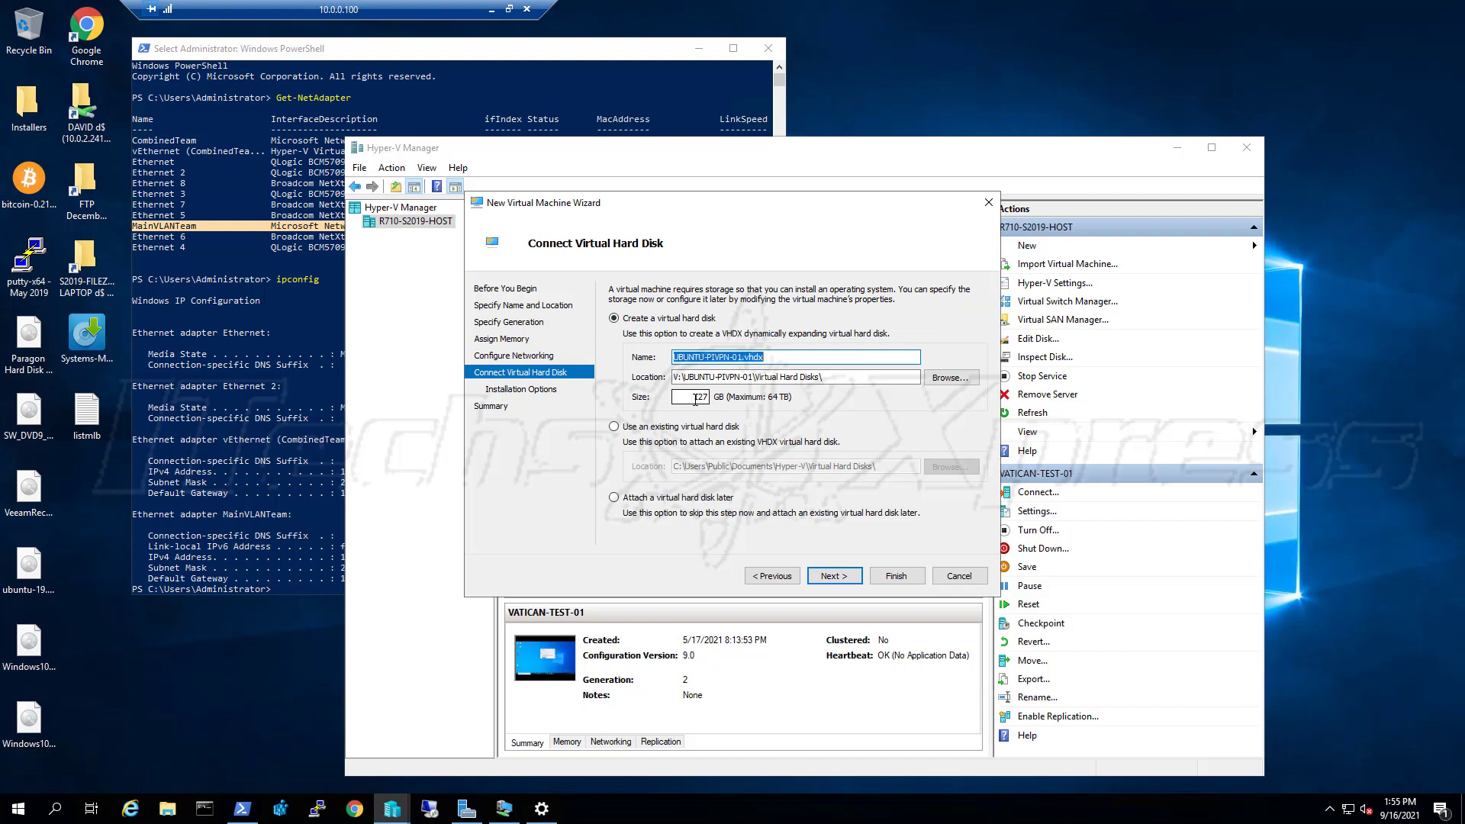
Keep the default disk folder and replace the 127 GB virtual hard disk size with 8
double_click(695, 399)
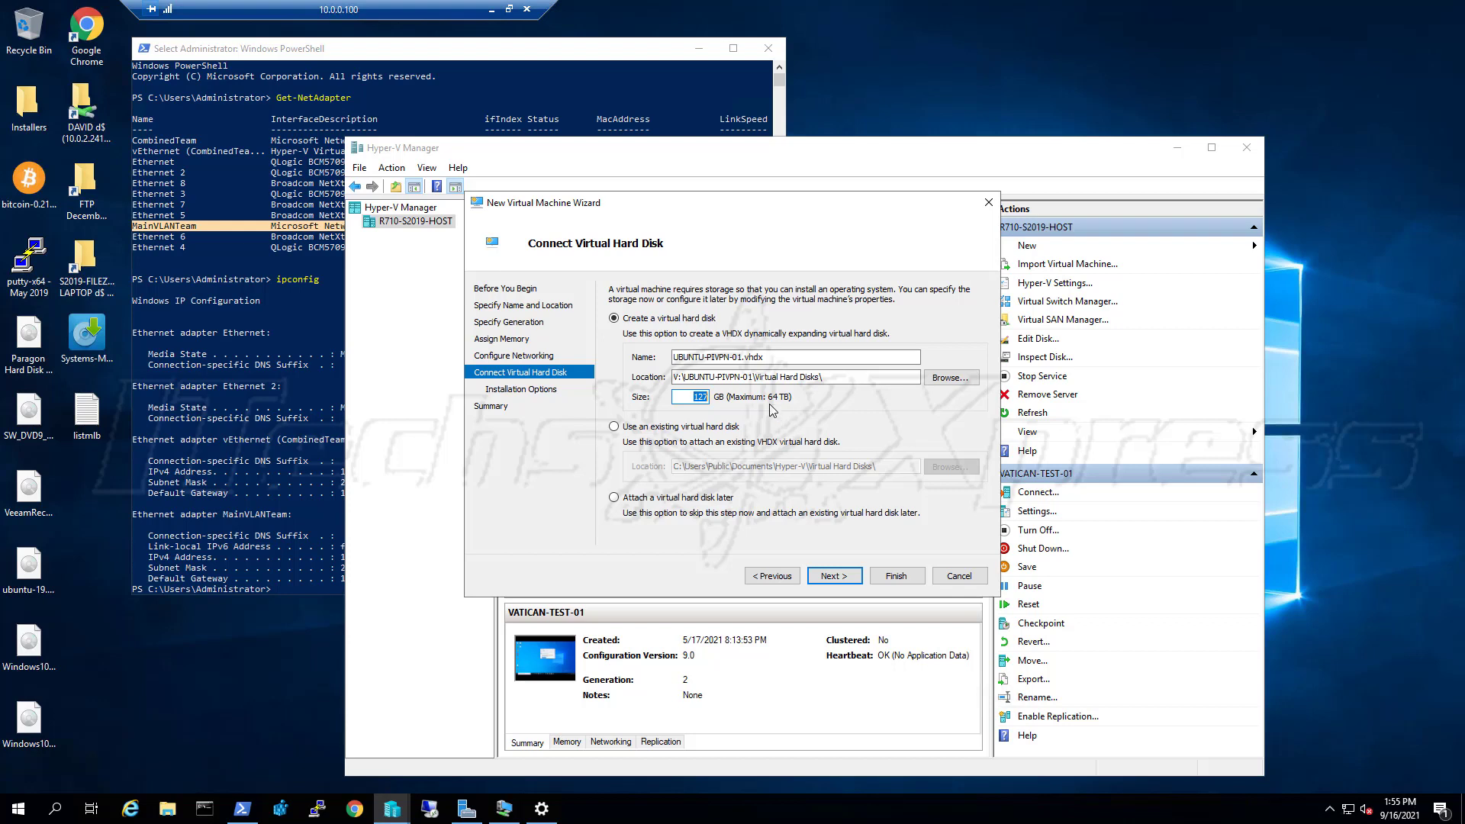
click(954, 378)
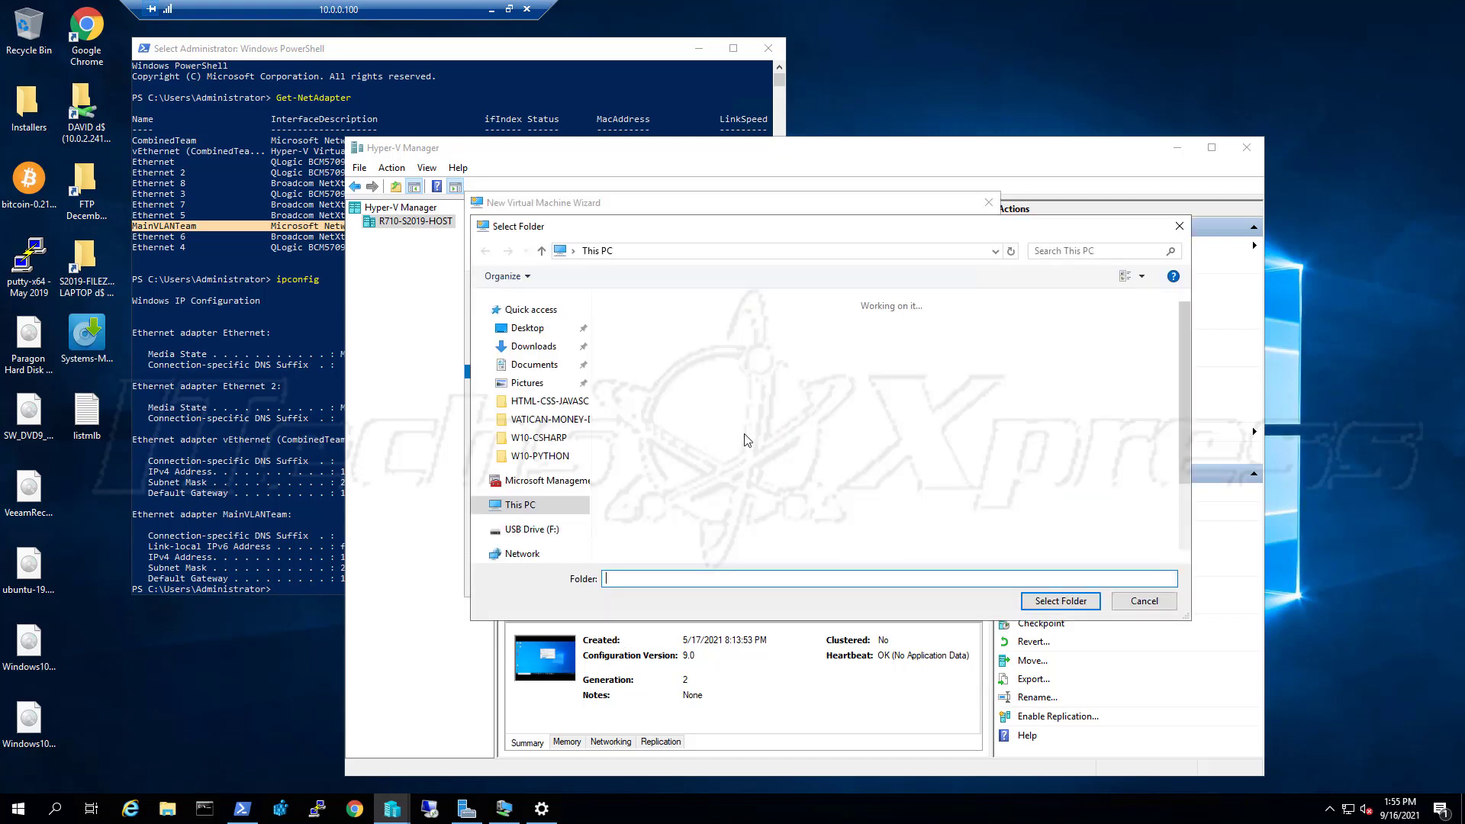
scroll(857, 525, down, 2)
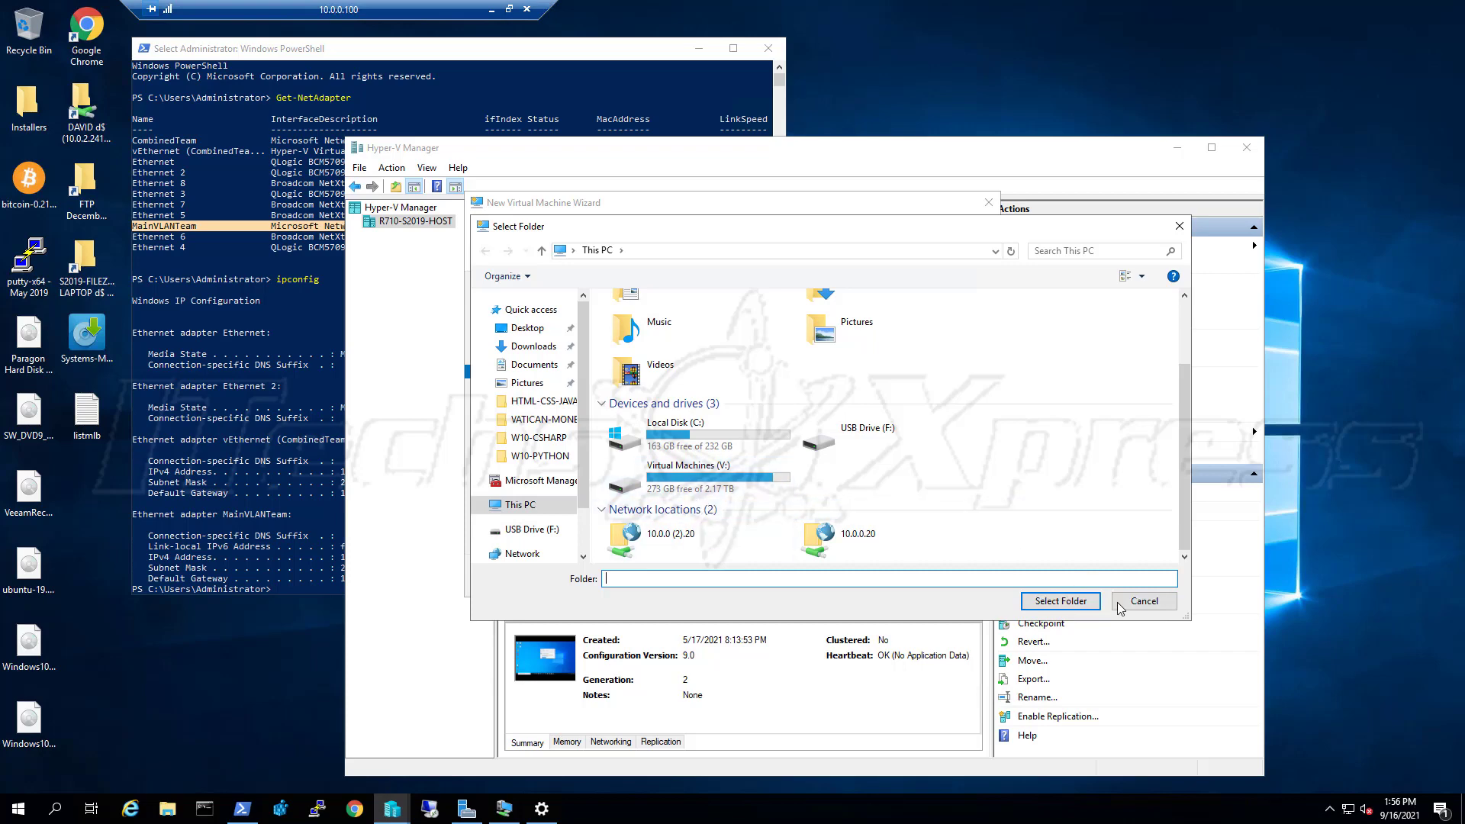
click(1143, 601)
double_click(692, 398)
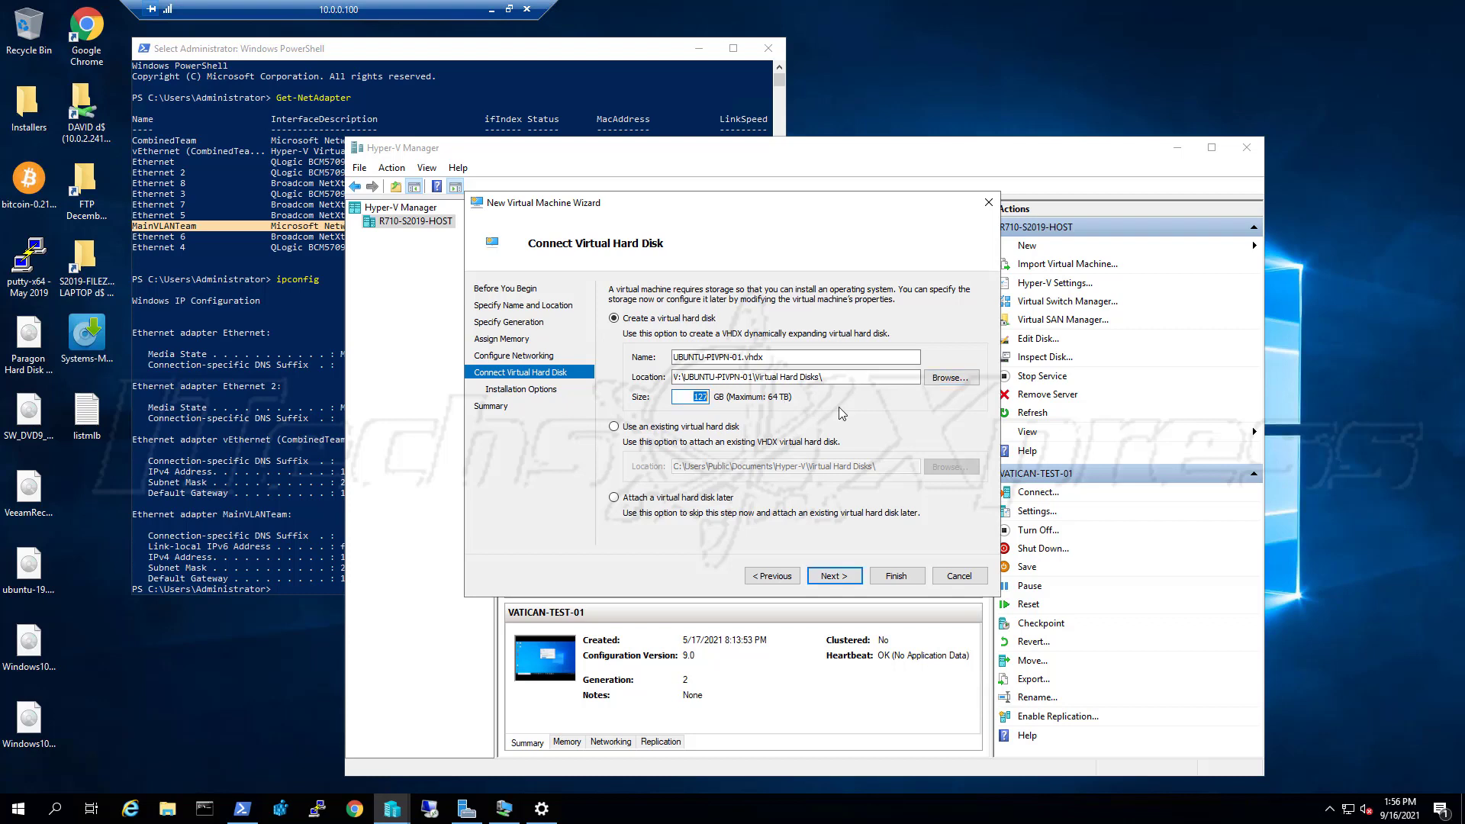
text(8)
Choose to install the OS from a bootable image file, then open a new Chrome window
click(834, 576)
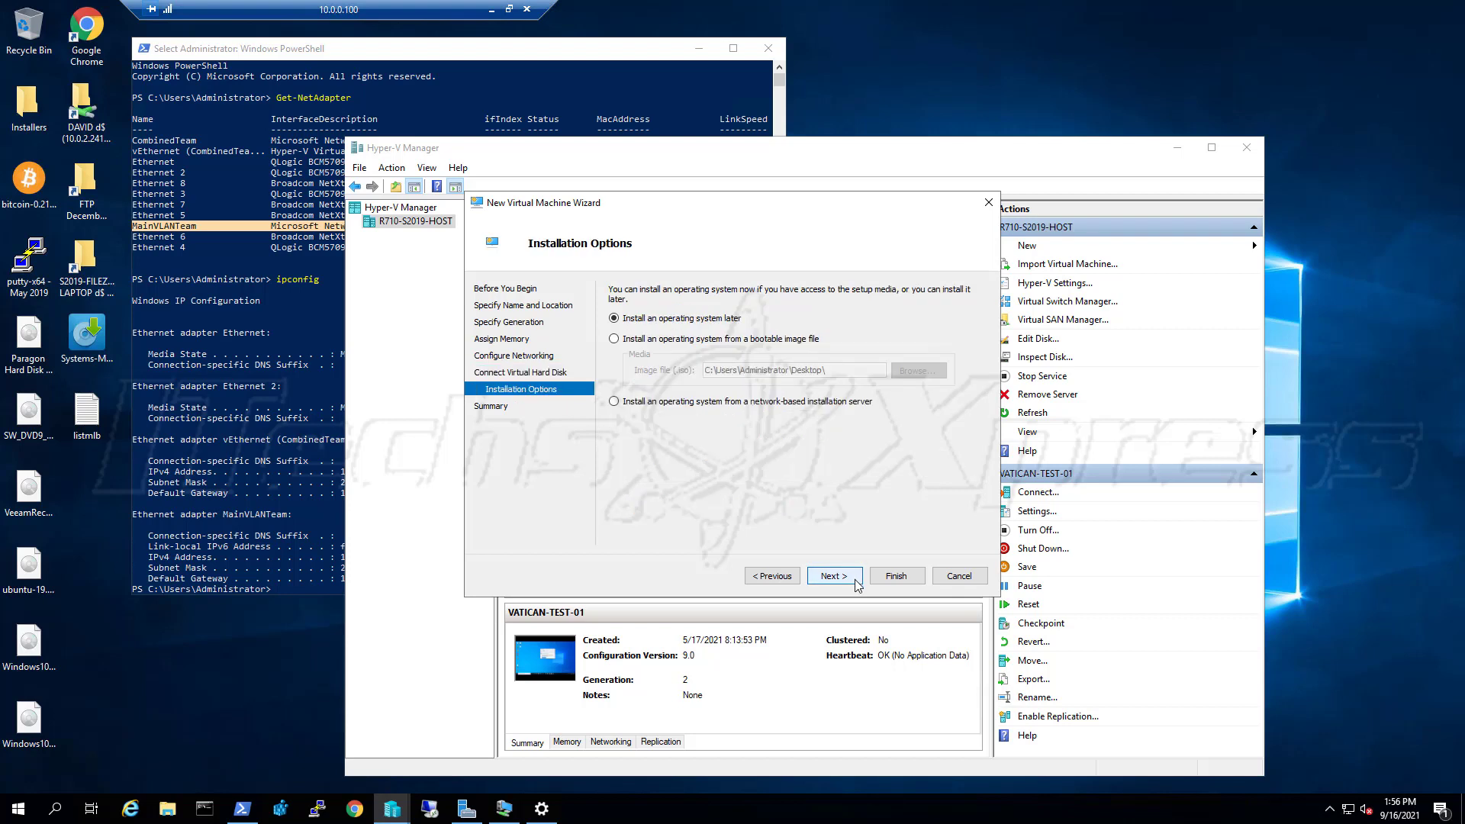
click(675, 340)
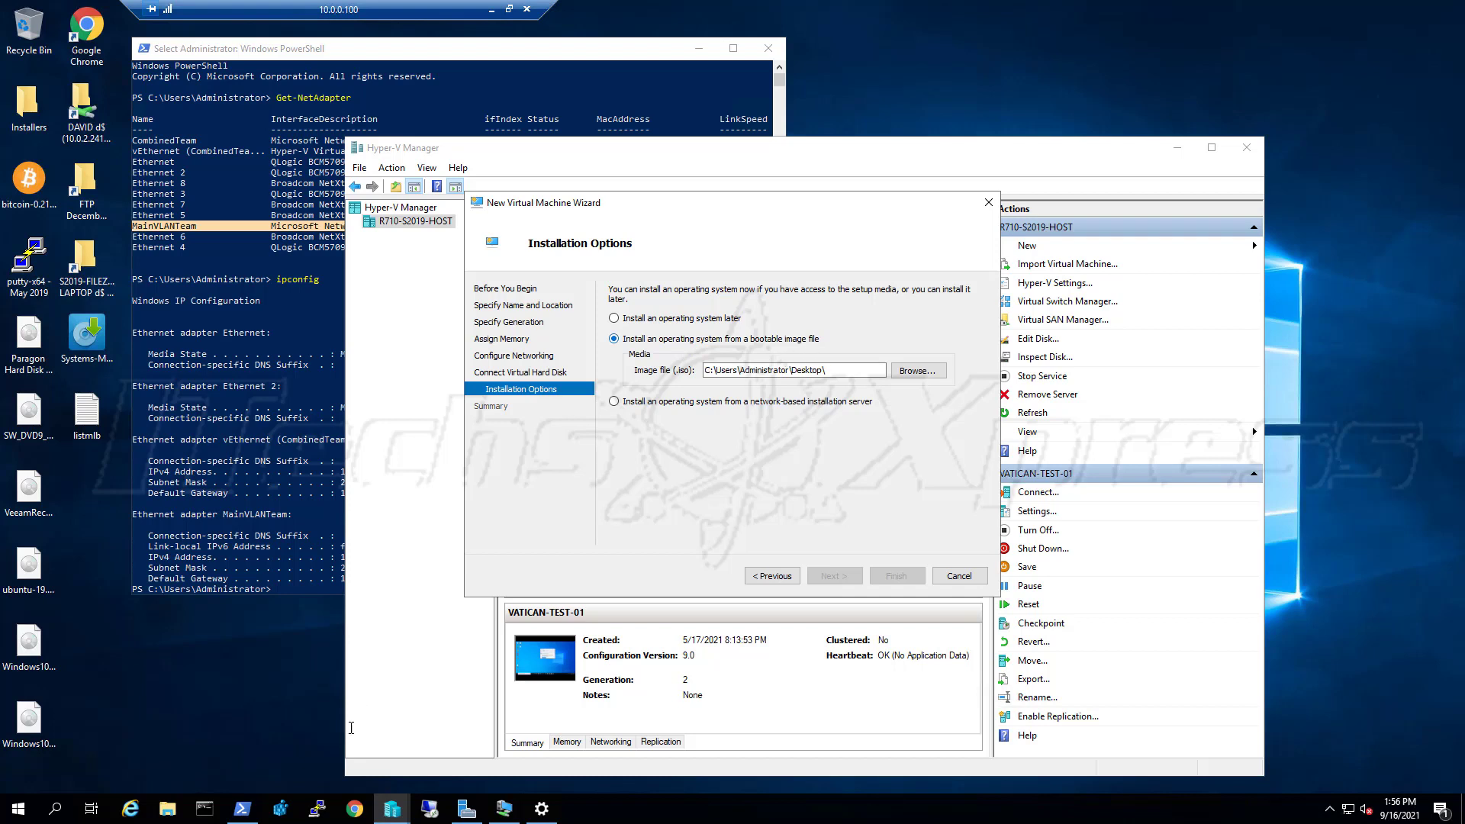
click(354, 811)
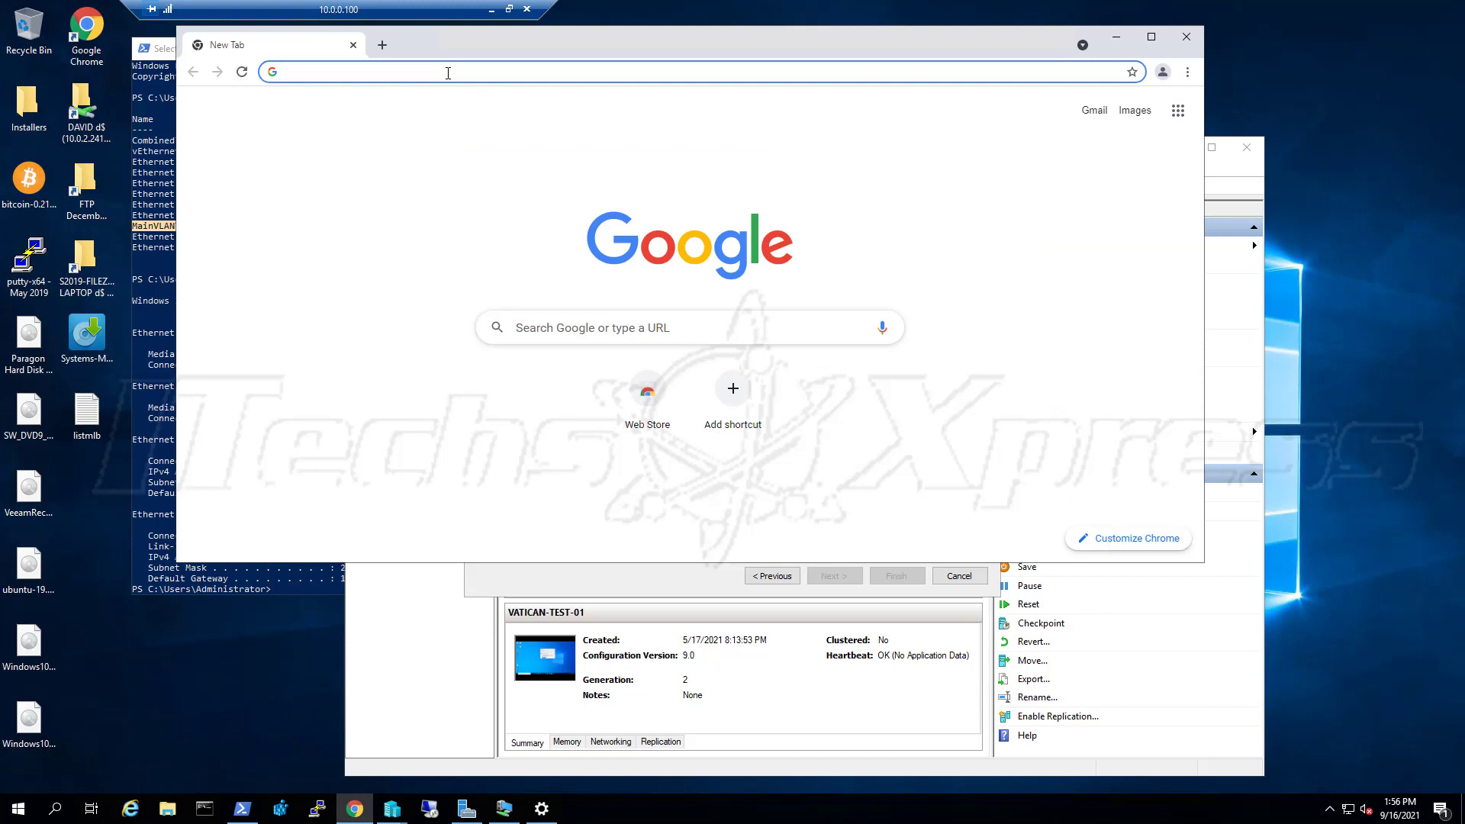
Search 'ubuntu download', open the official Ubuntu download page and accept the cookie settings
text(UBUNTU)
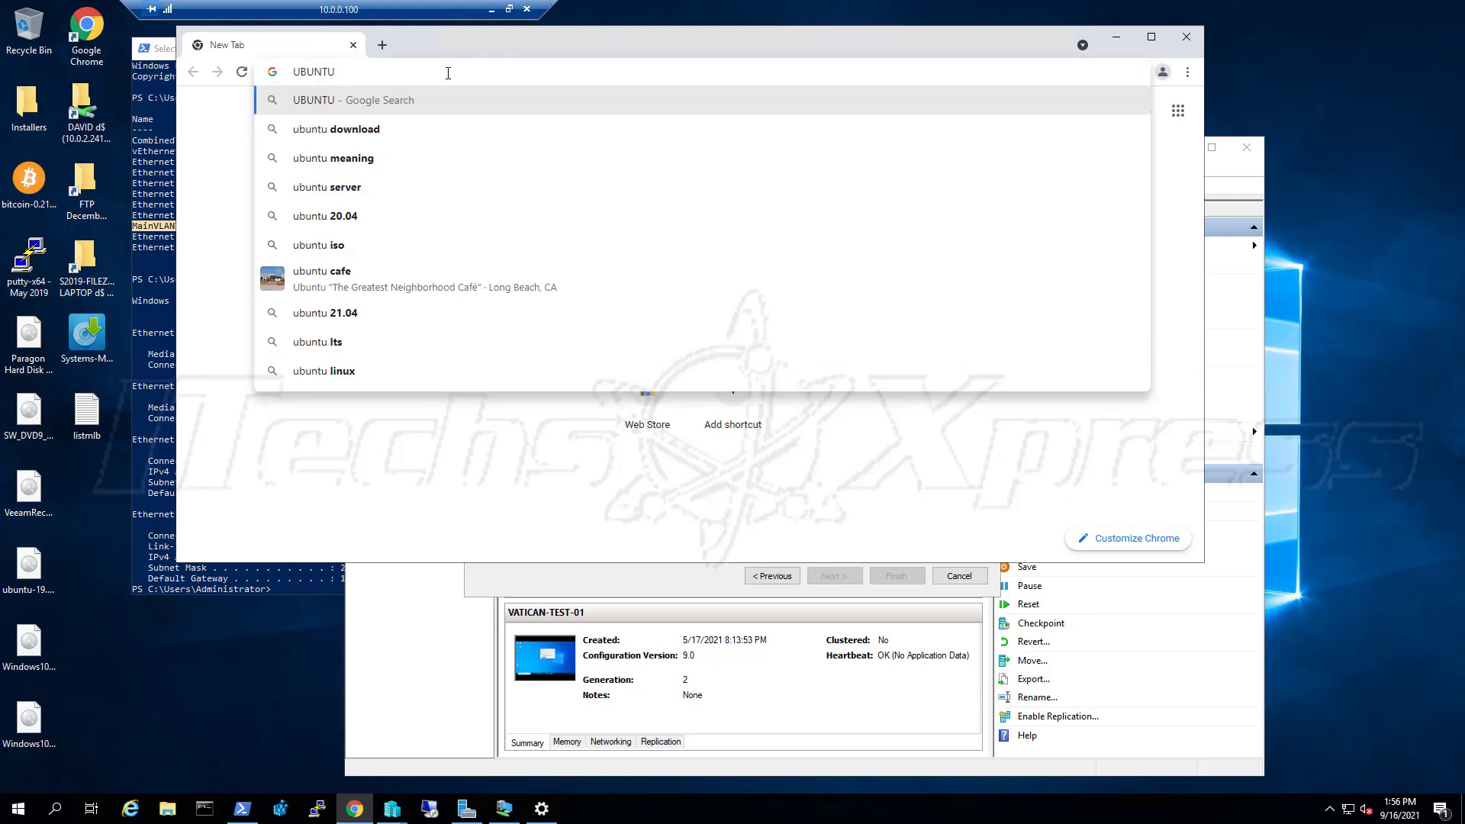
key(Down)
key(Return)
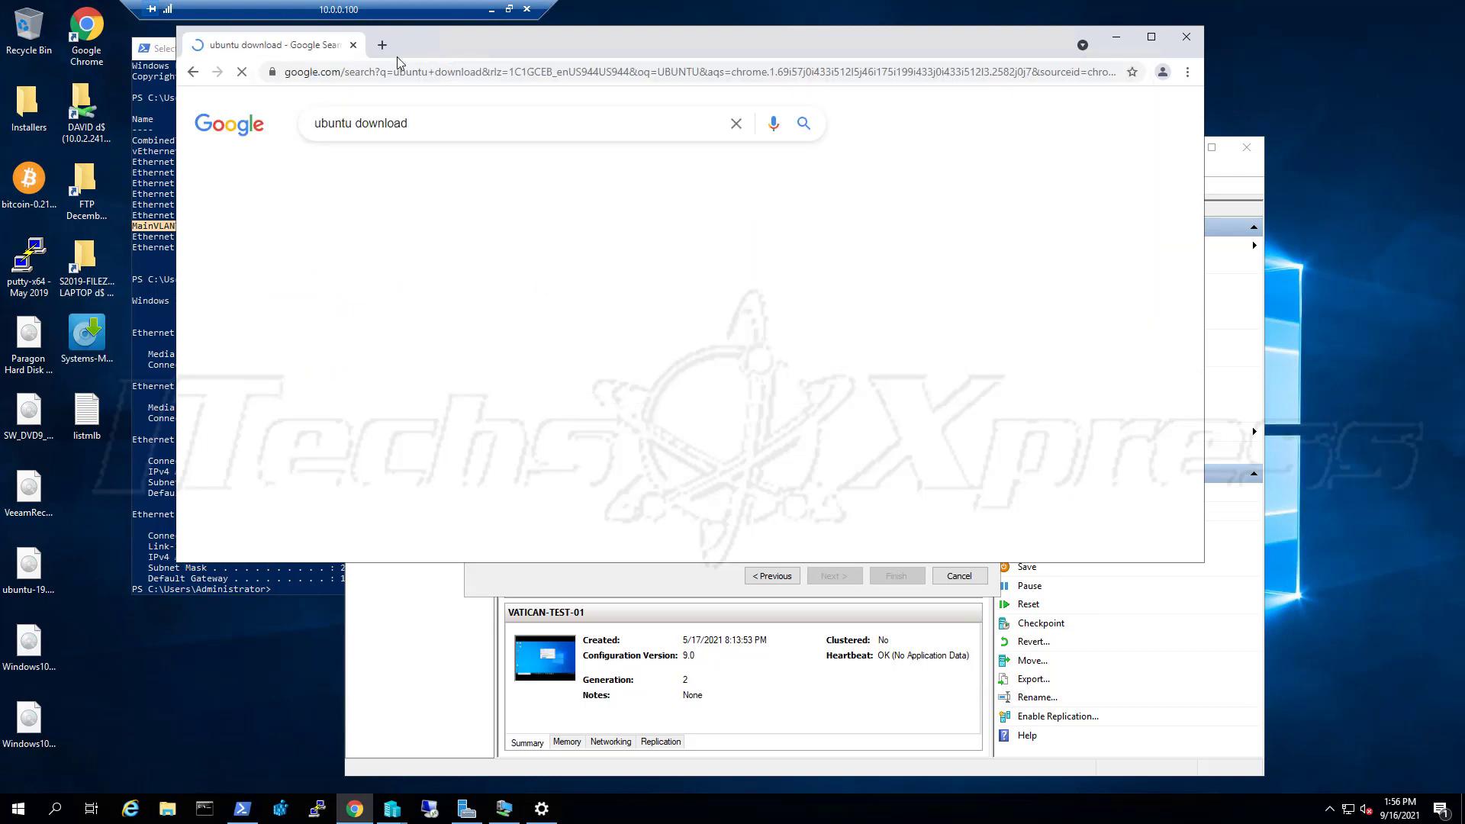
click(418, 466)
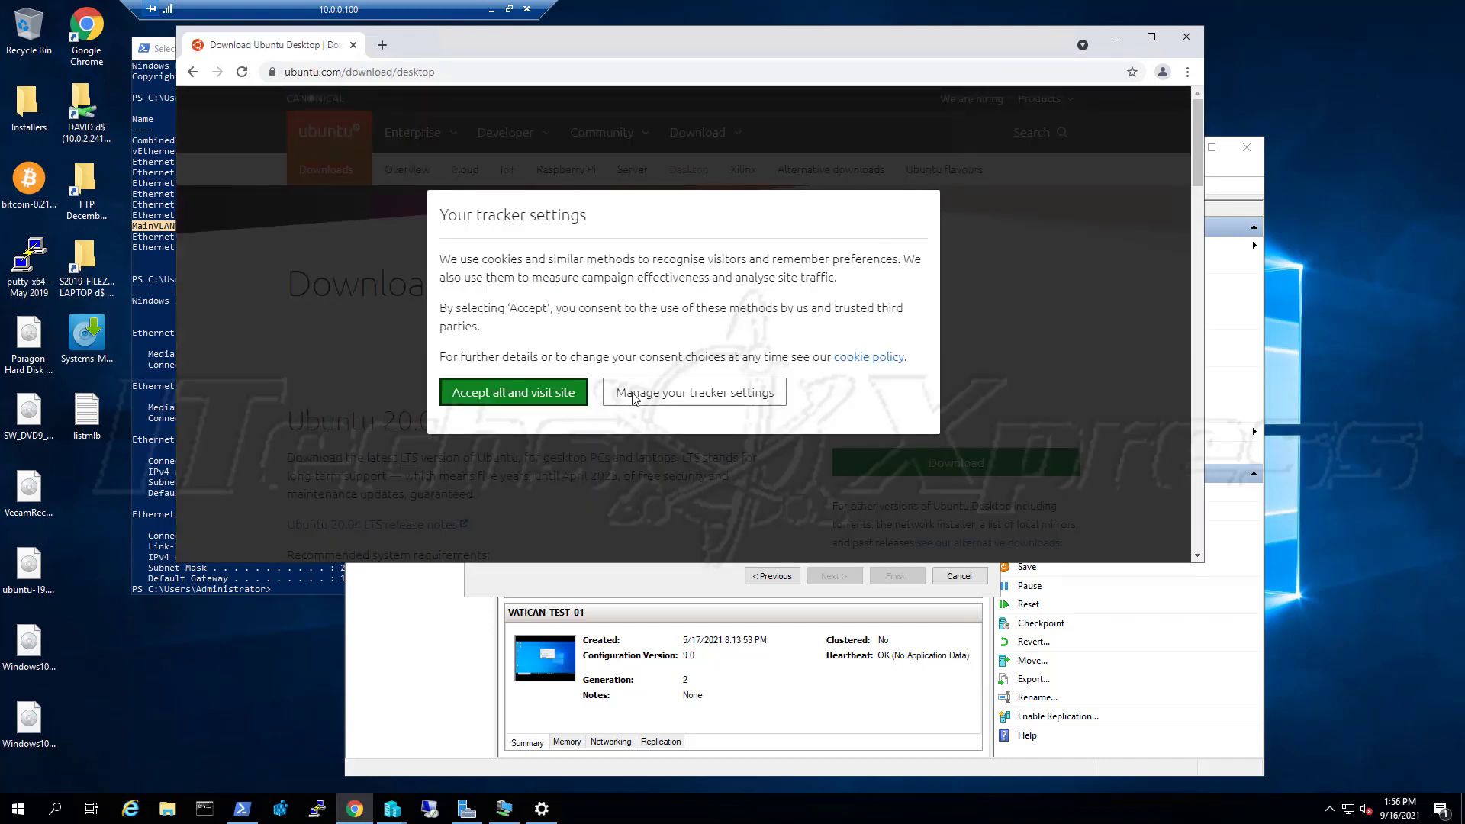
click(573, 395)
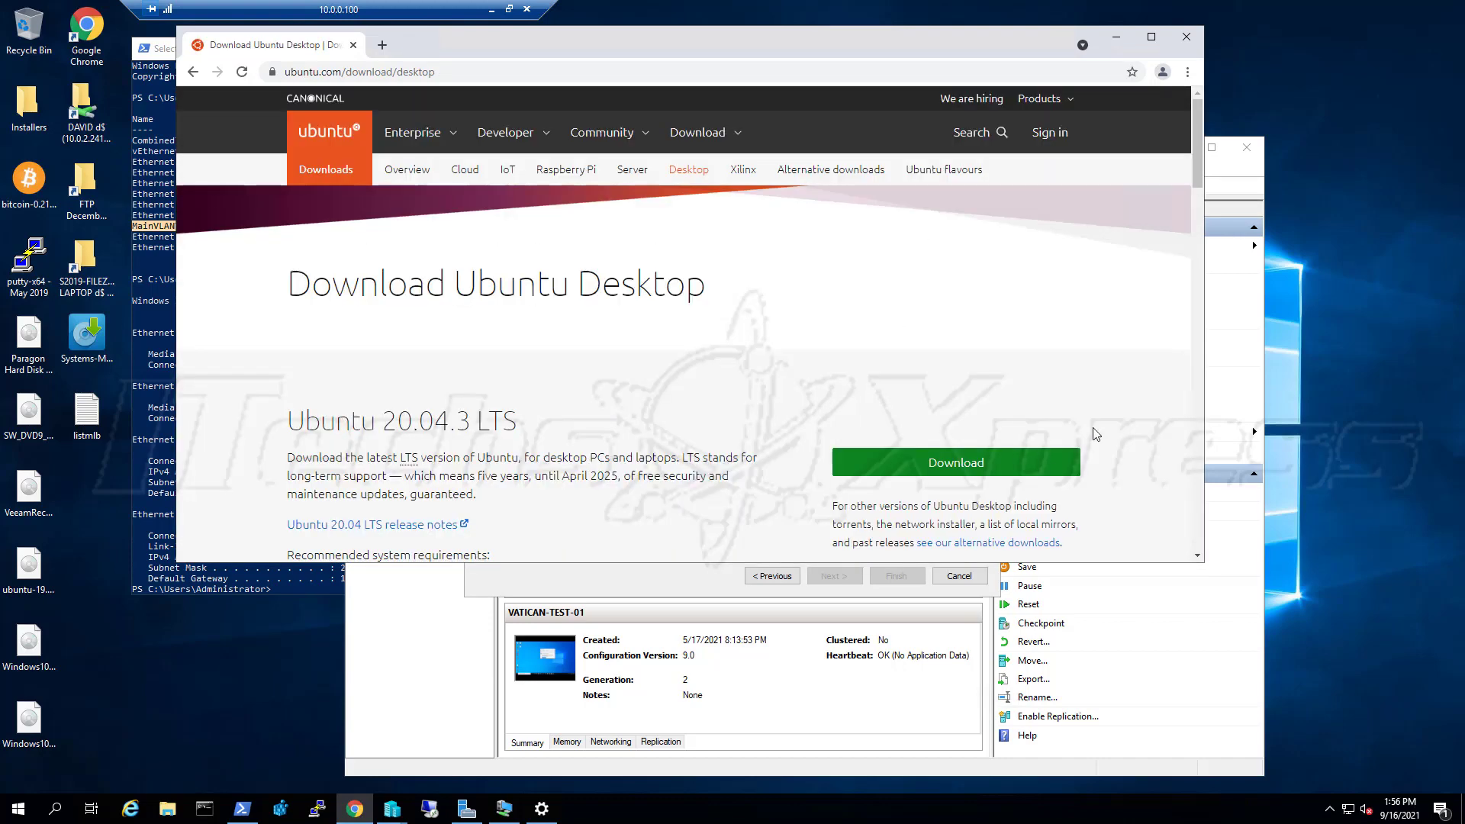
Open the Raspberry Pi Desktop, Raspberry Pi Server and Ubuntu Server download pages in new tabs
scroll(999, 393, down, 2)
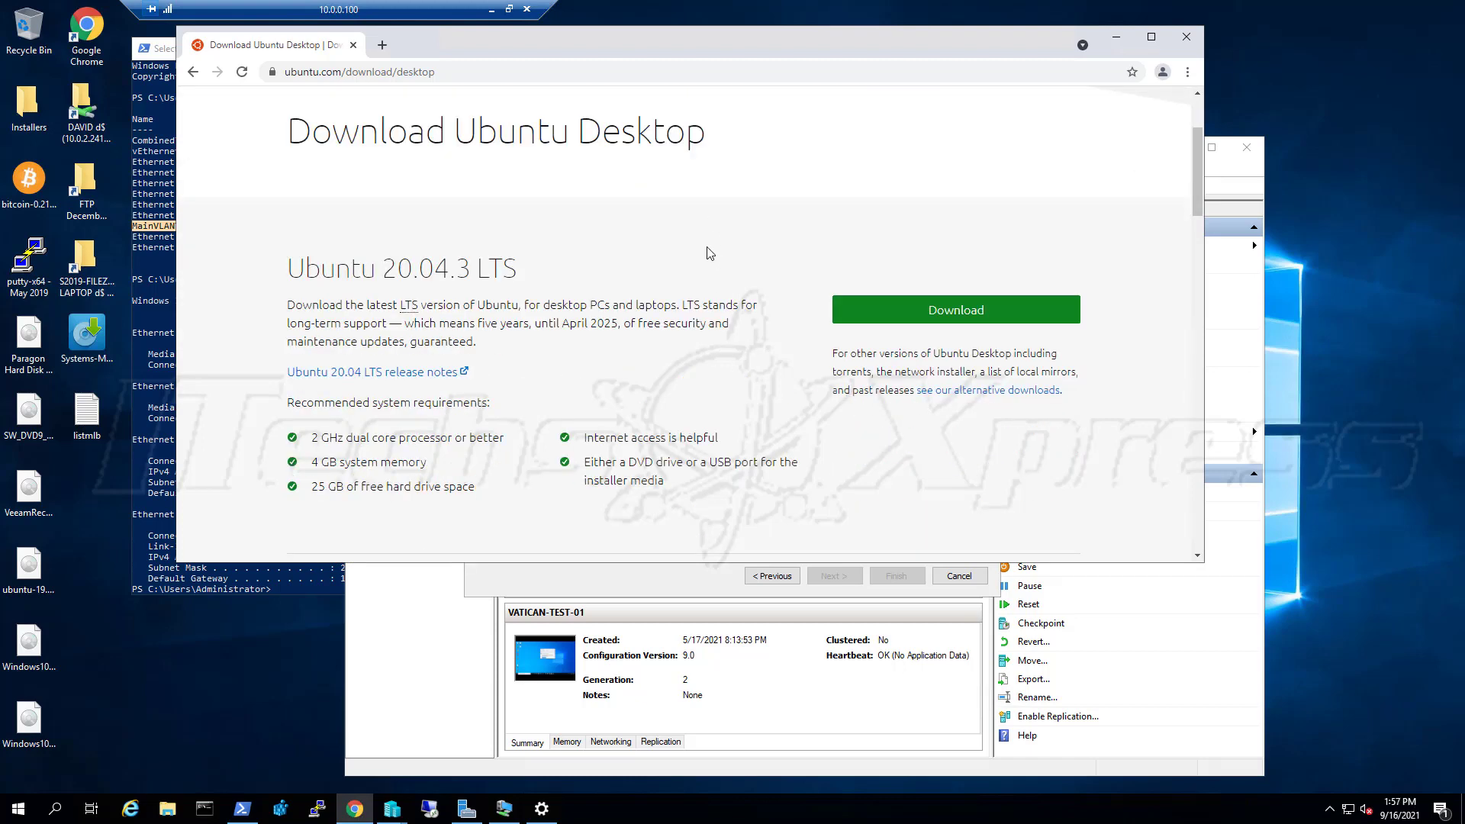
scroll(700, 273, down, 2)
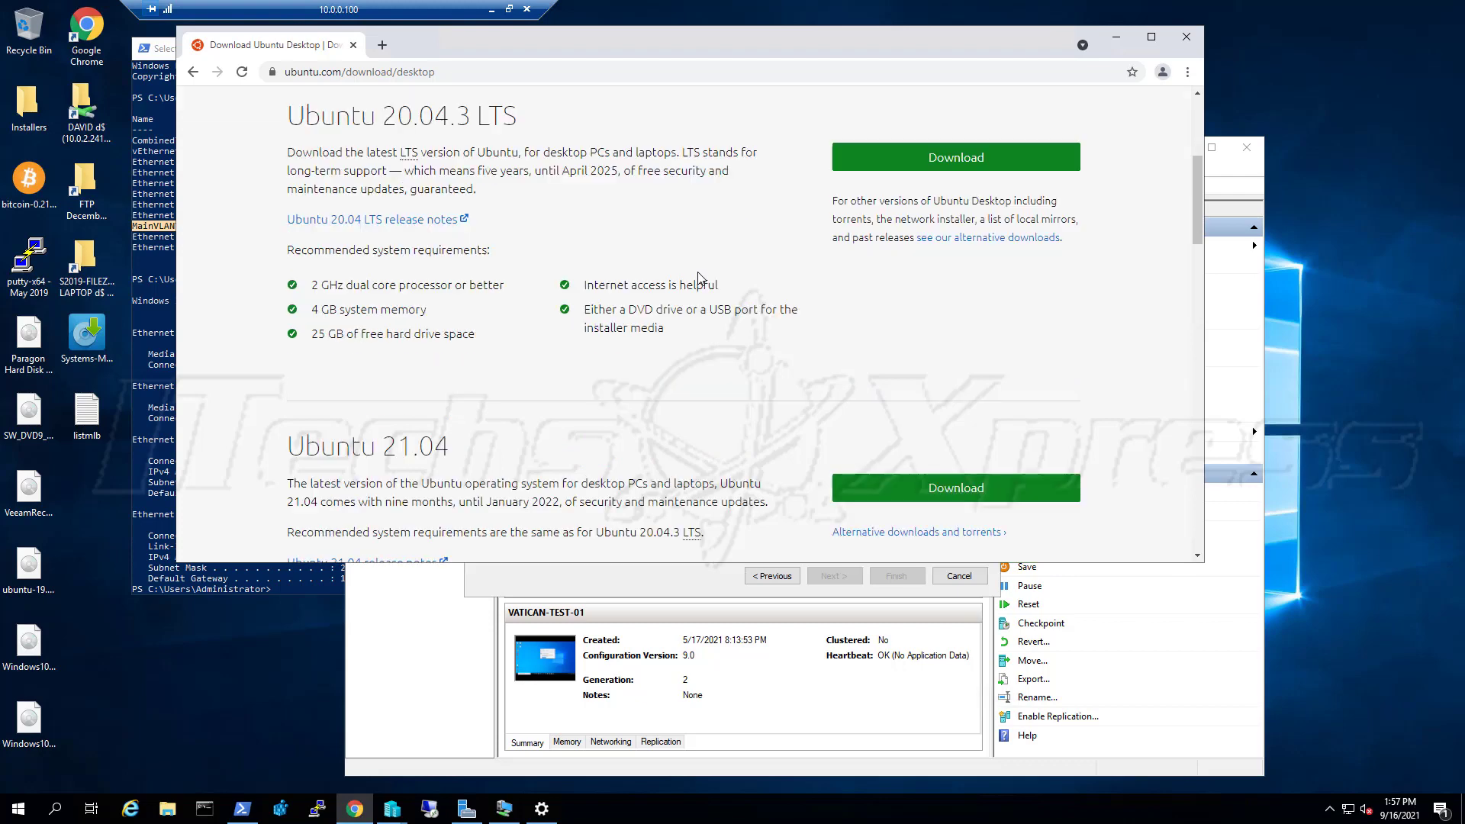
scroll(699, 278, down, 1)
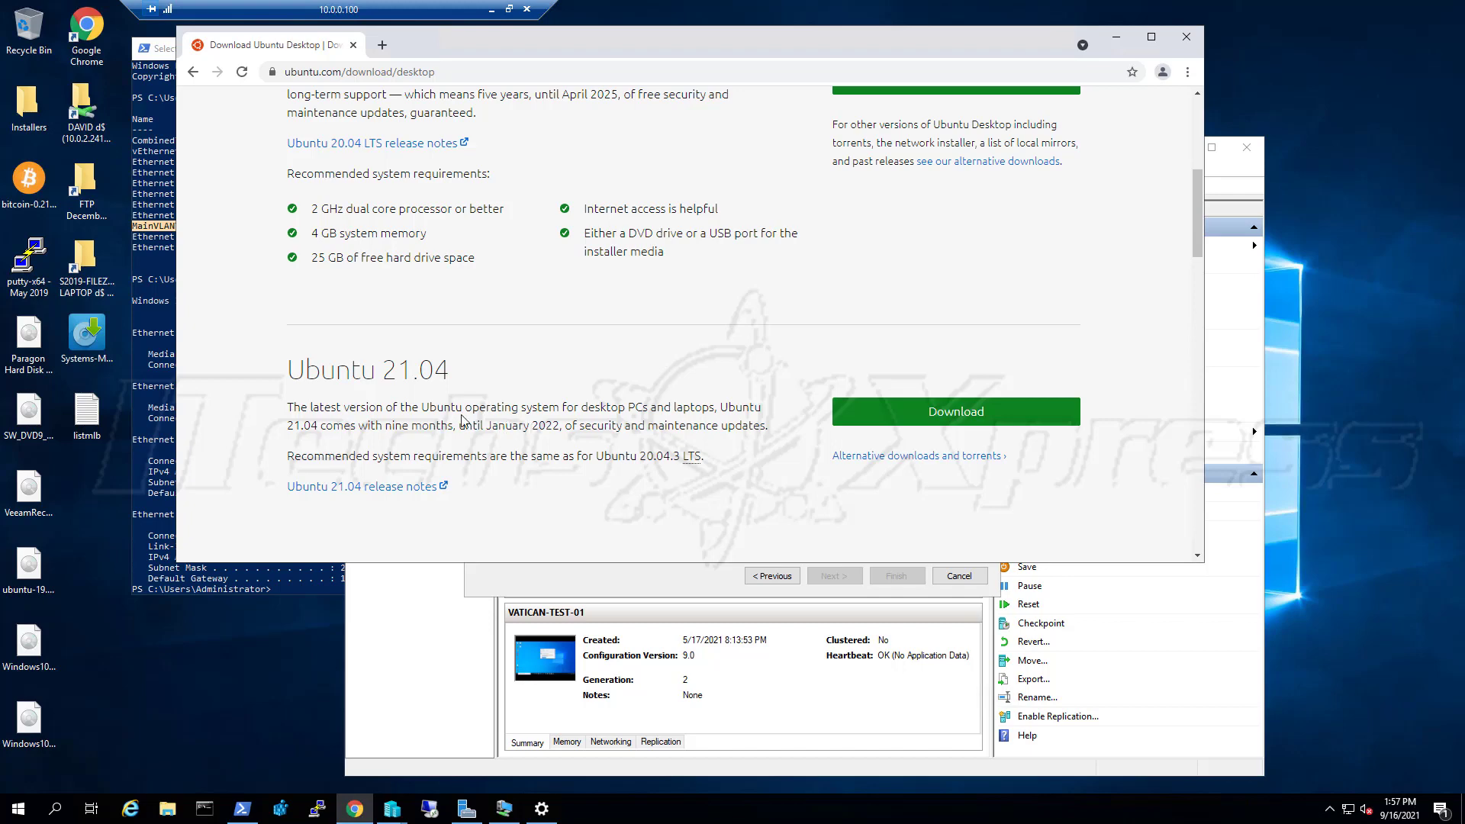
scroll(456, 399, up, 4)
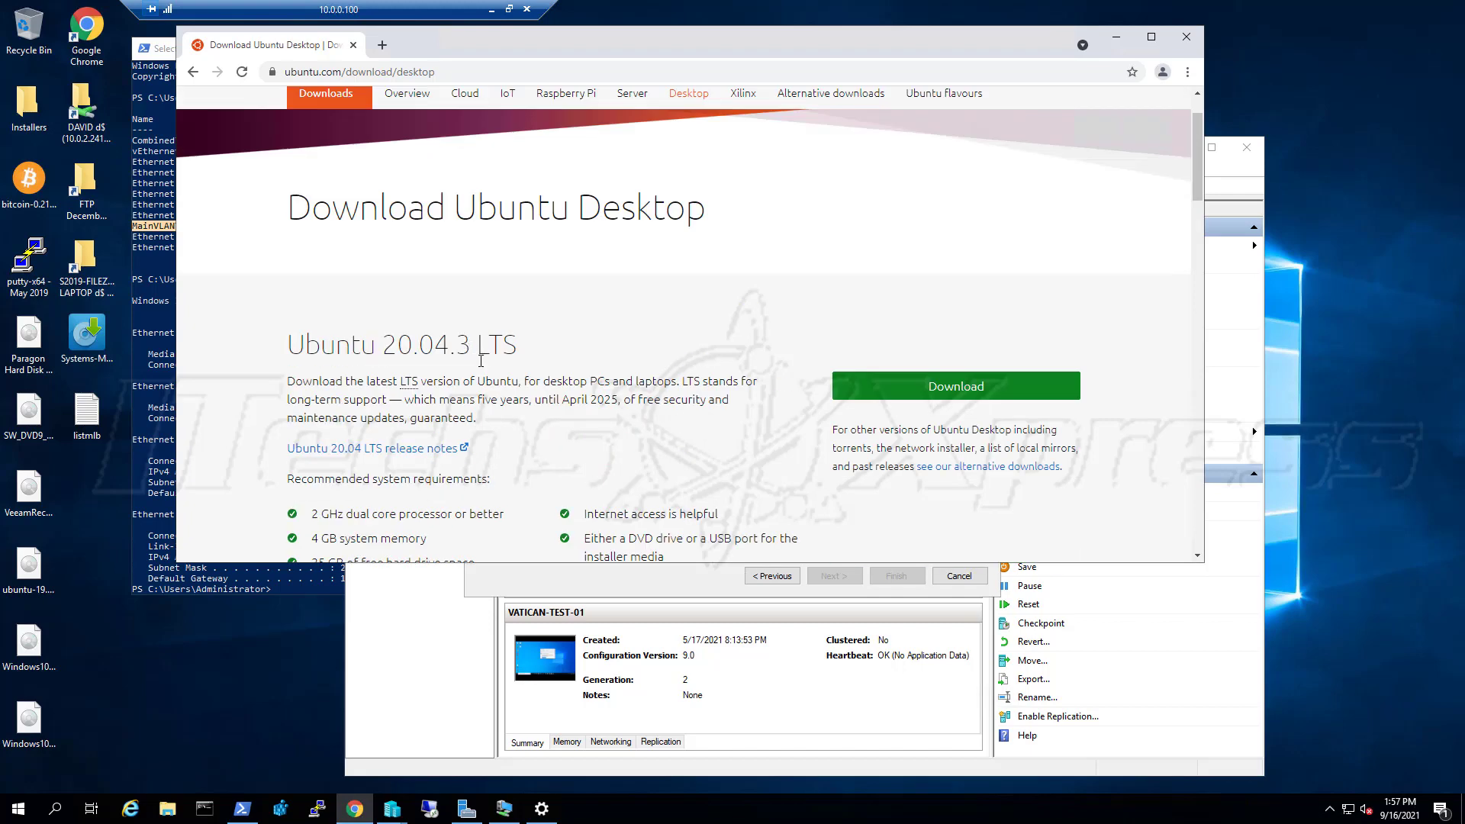
scroll(480, 360, down, 4)
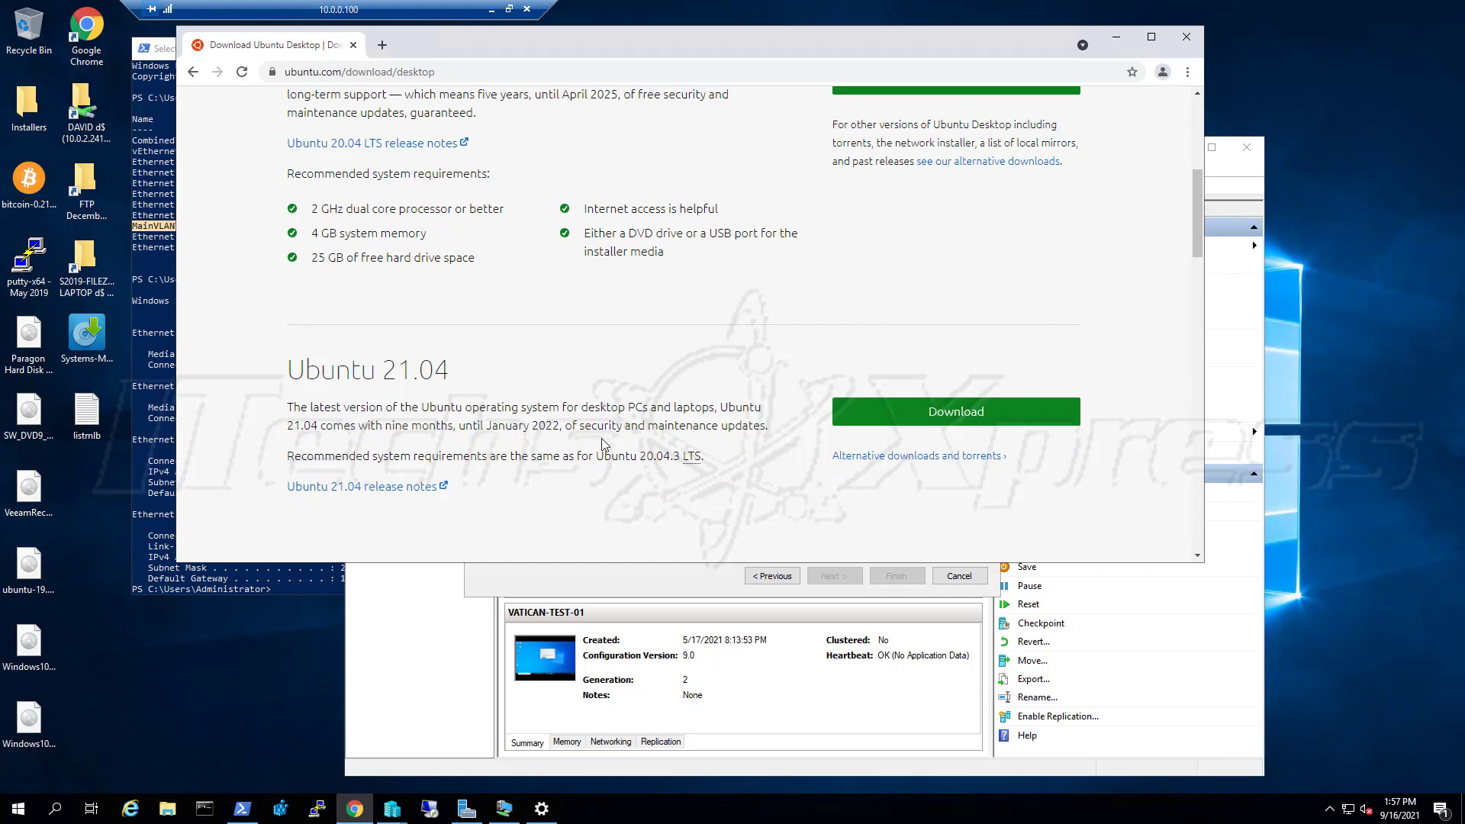
scroll(603, 444, up, 1)
scroll(603, 444, up, 1)
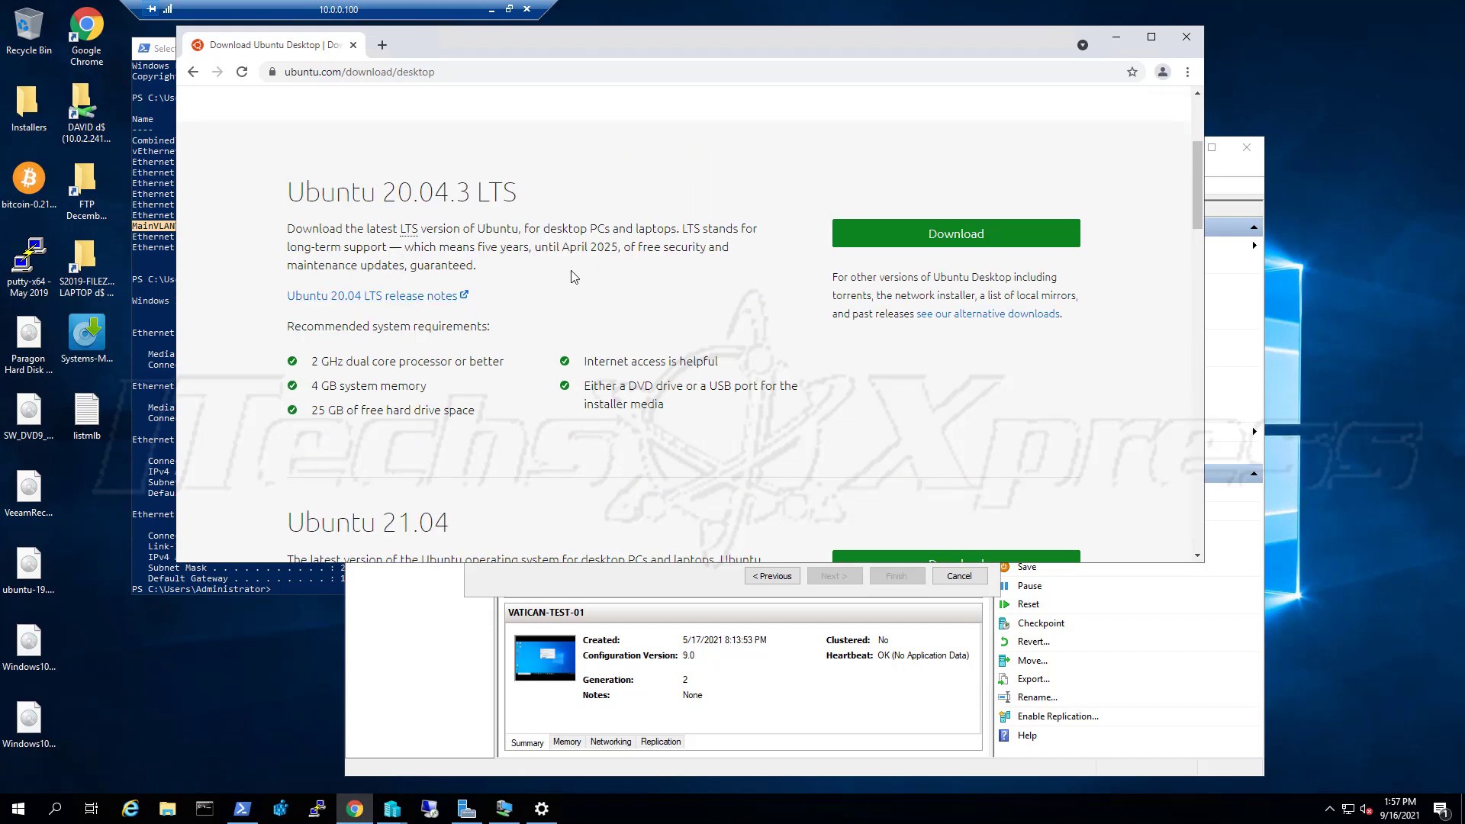
scroll(576, 274, down, 3)
scroll(602, 427, up, 5)
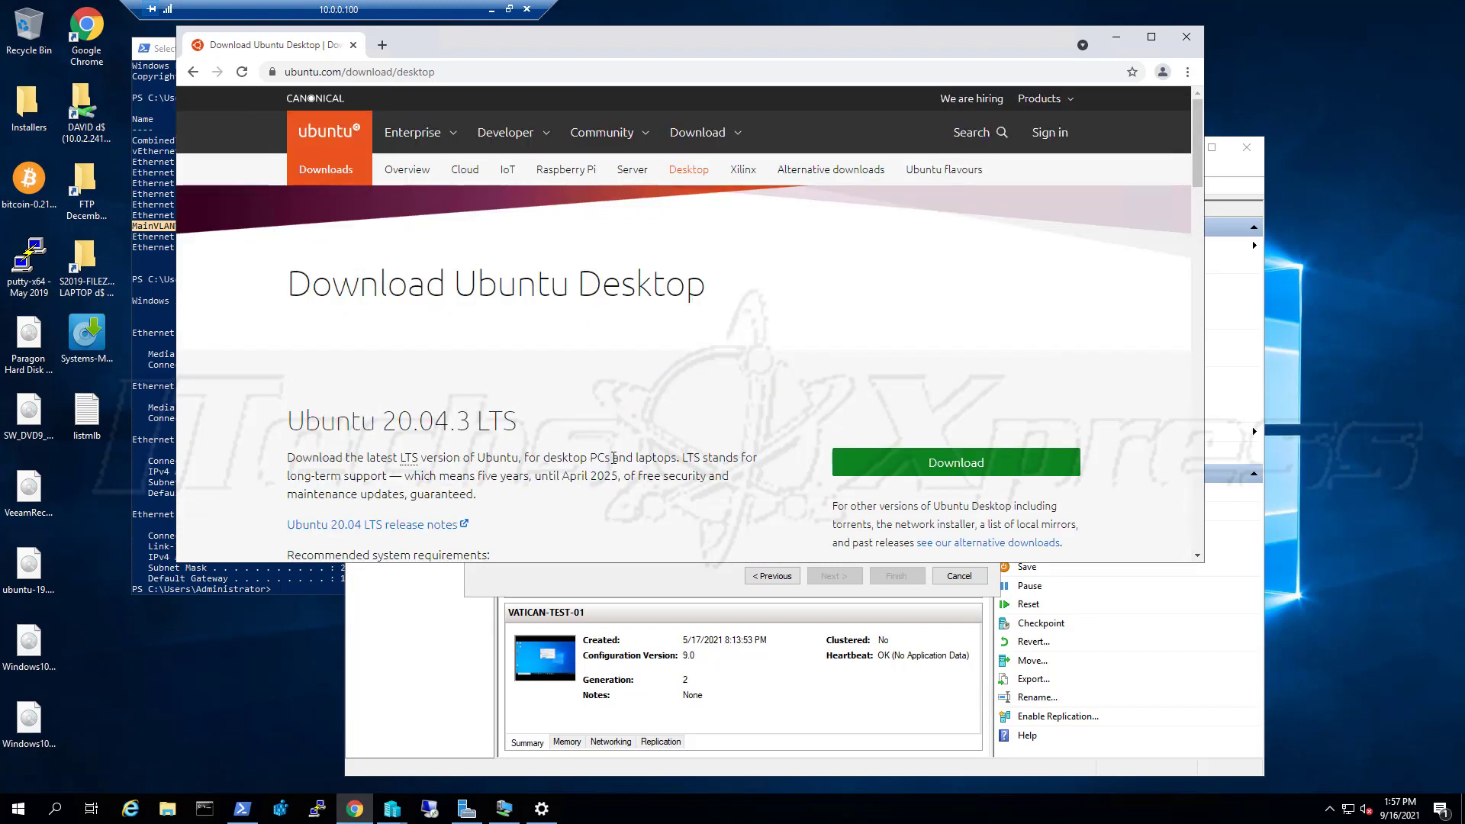
scroll(554, 392, down, 1)
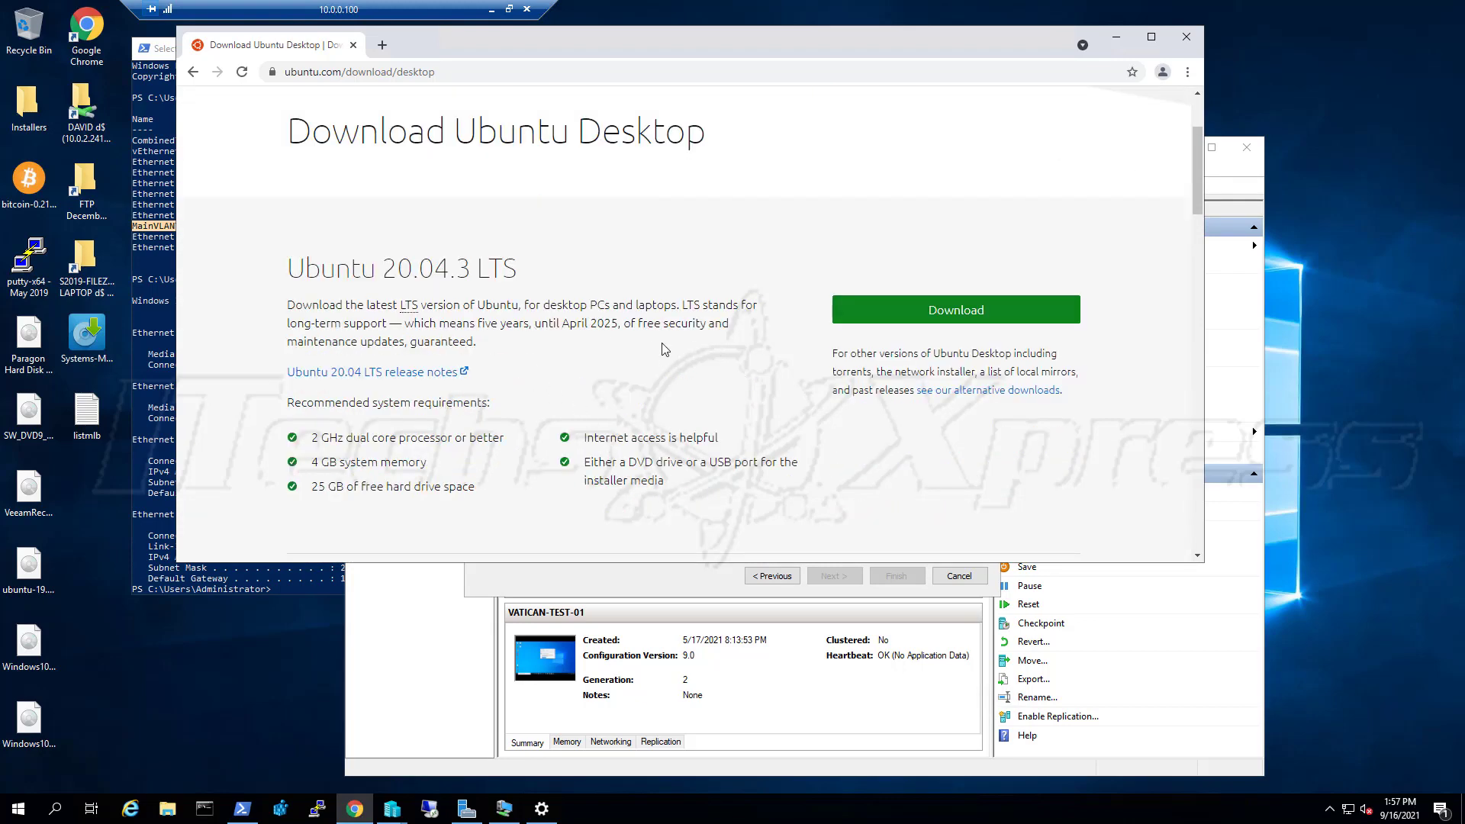
scroll(662, 350, down, 2)
scroll(658, 351, down, 2)
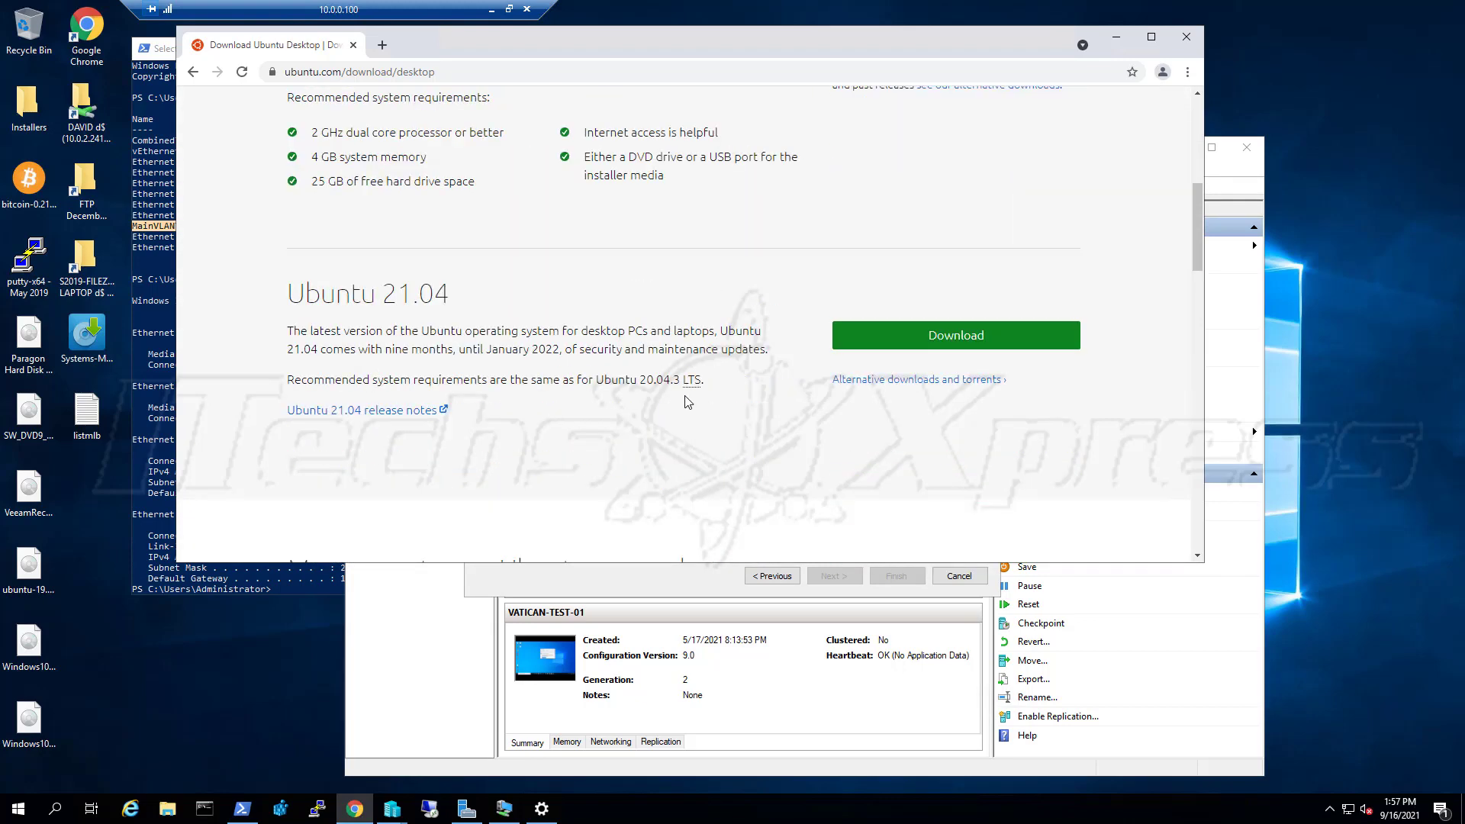
scroll(684, 404, down, 4)
scroll(667, 405, up, 1)
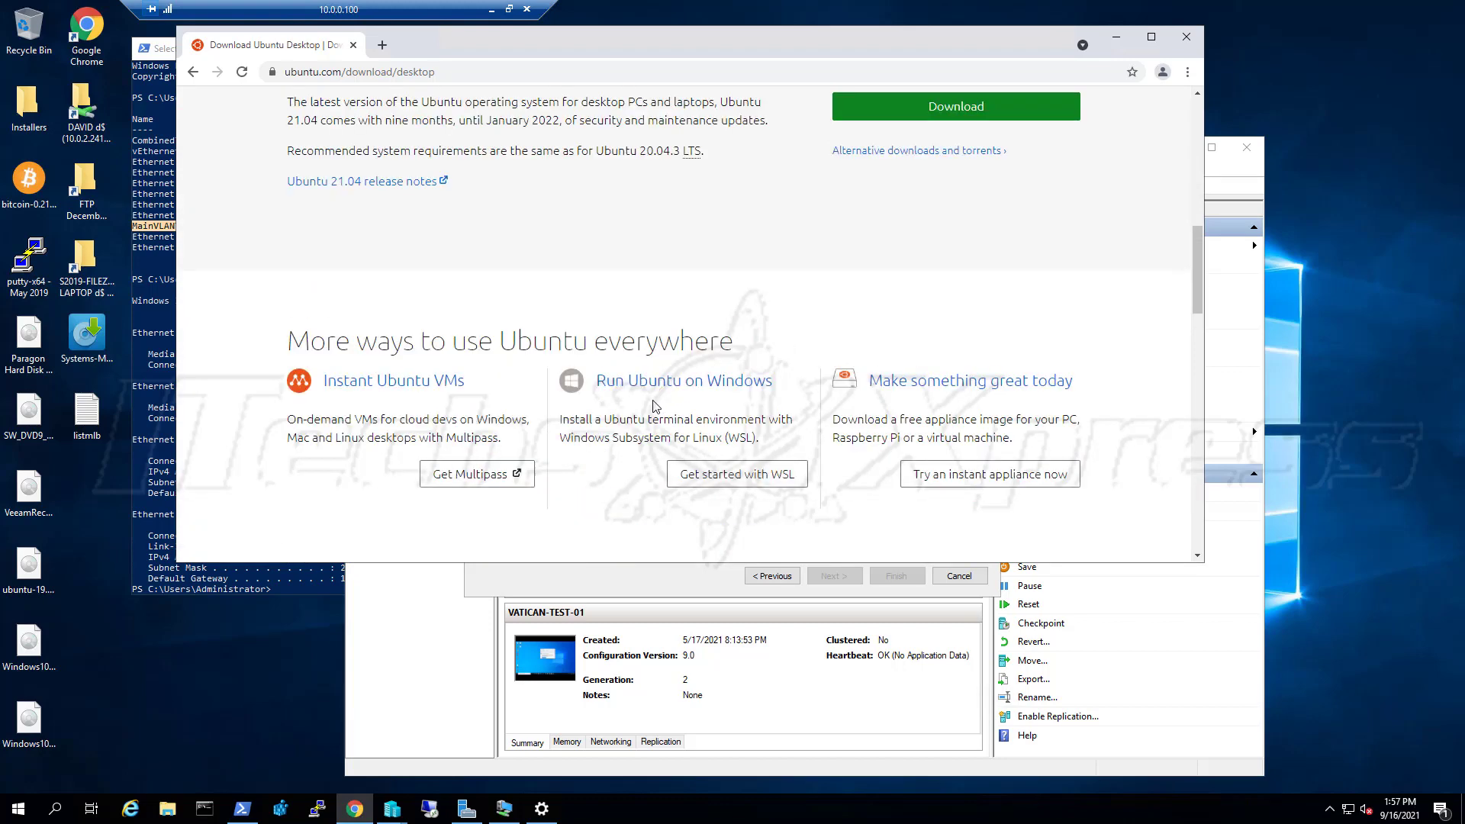
scroll(650, 405, down, 1)
scroll(651, 405, down, 4)
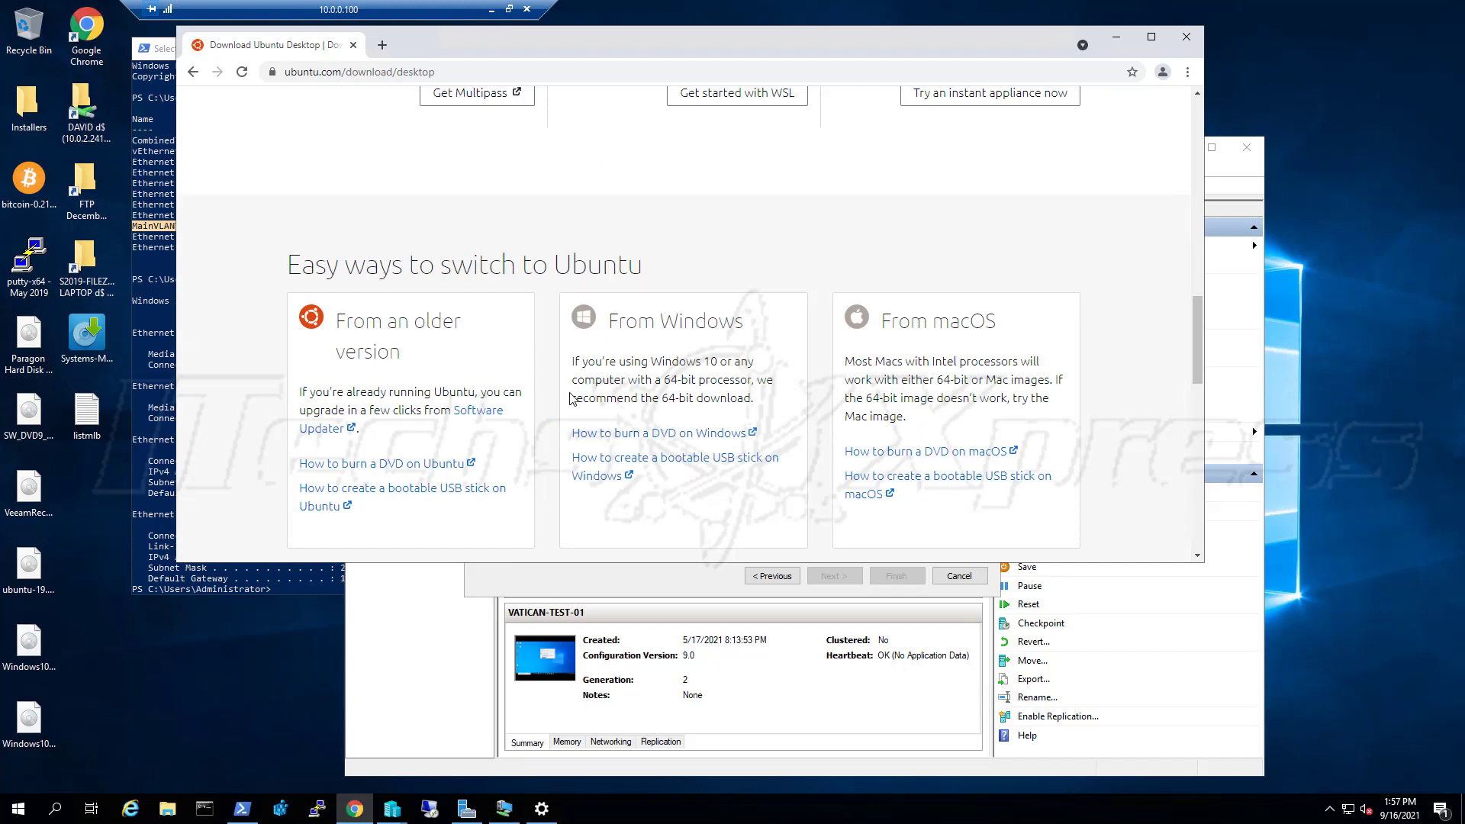
scroll(564, 399, down, 4)
scroll(573, 399, down, 3)
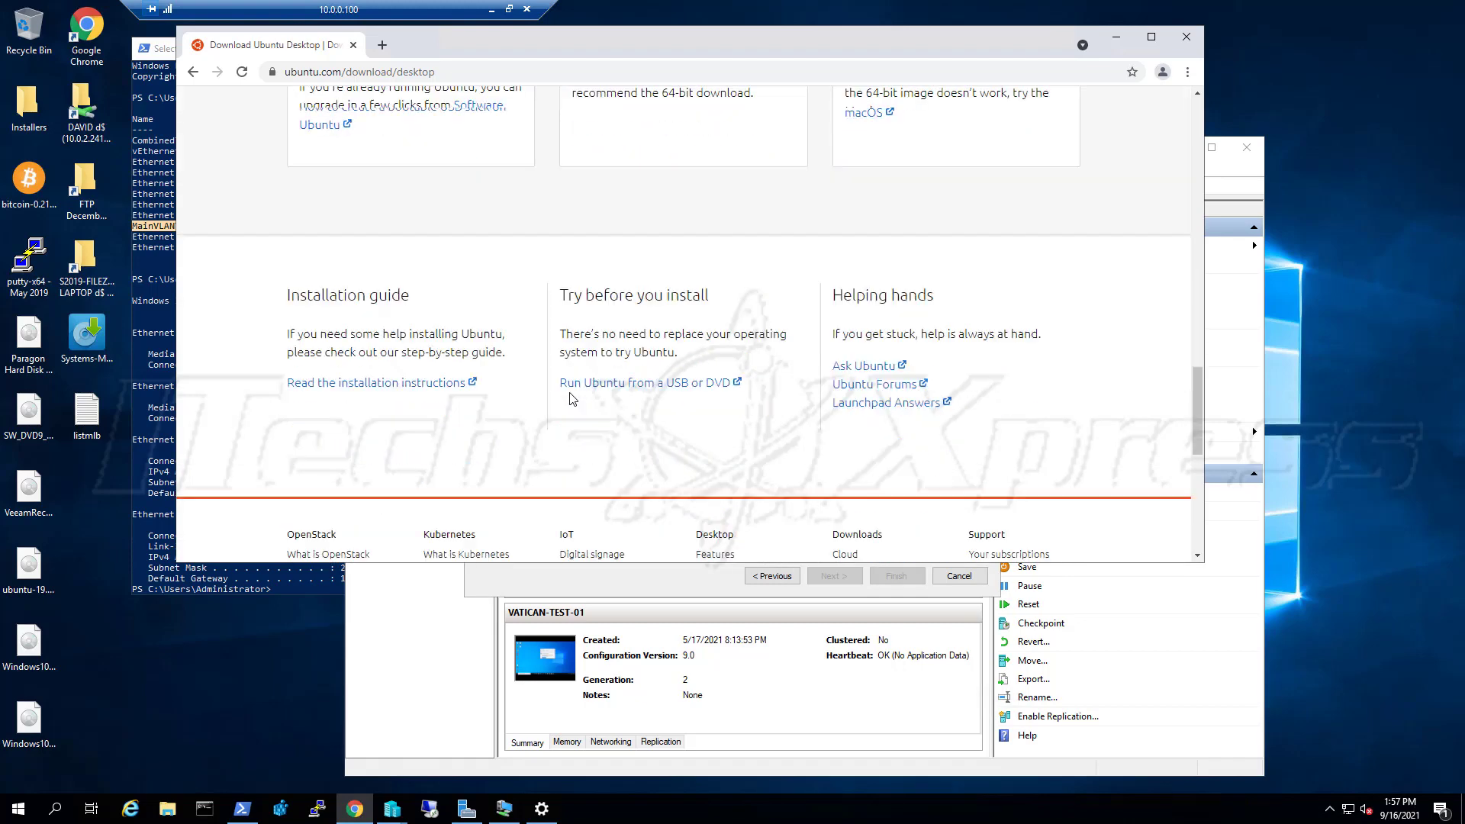
scroll(573, 399, down, 1)
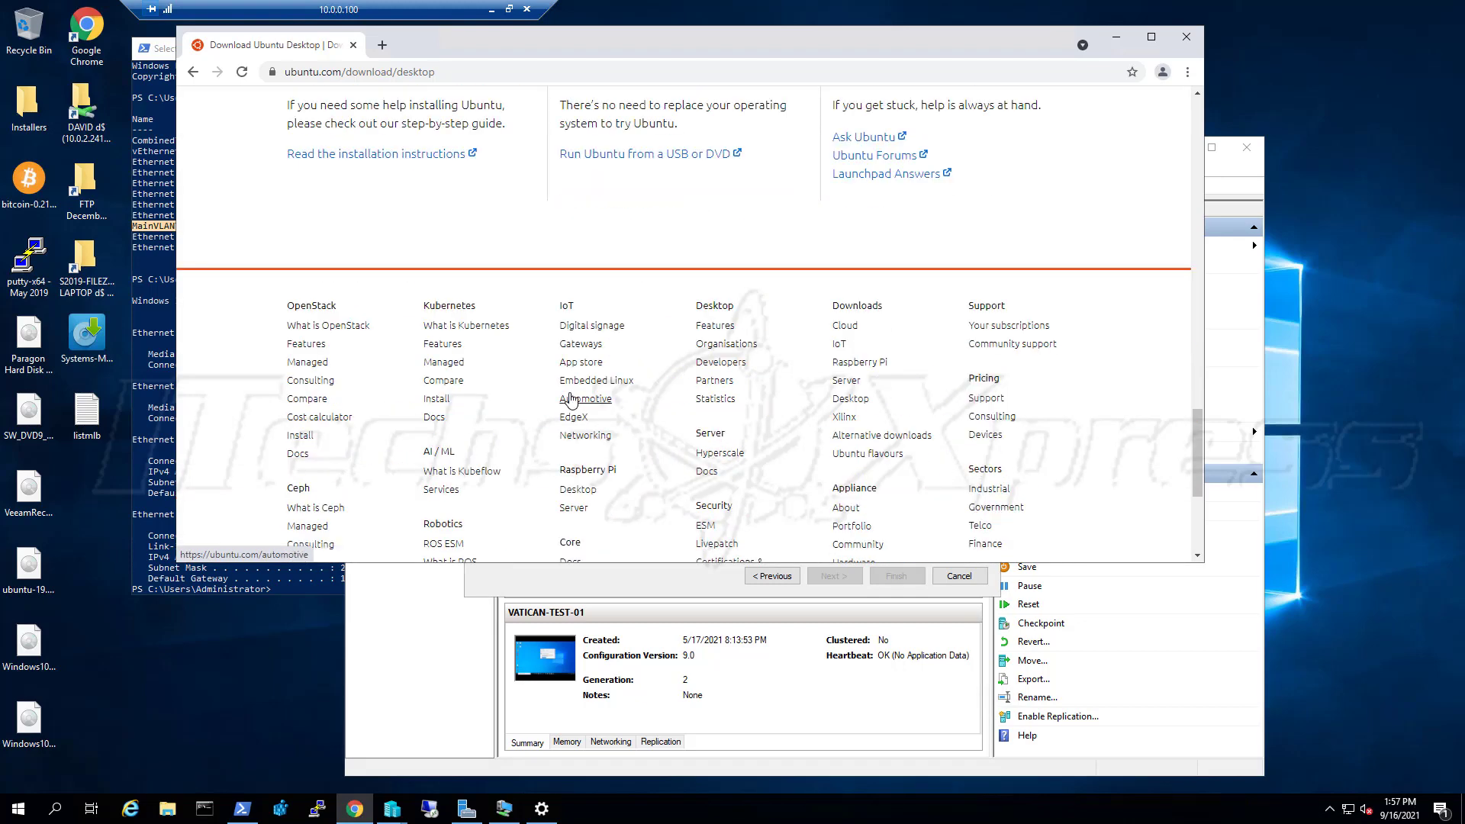
scroll(572, 400, down, 1)
scroll(571, 398, down, 1)
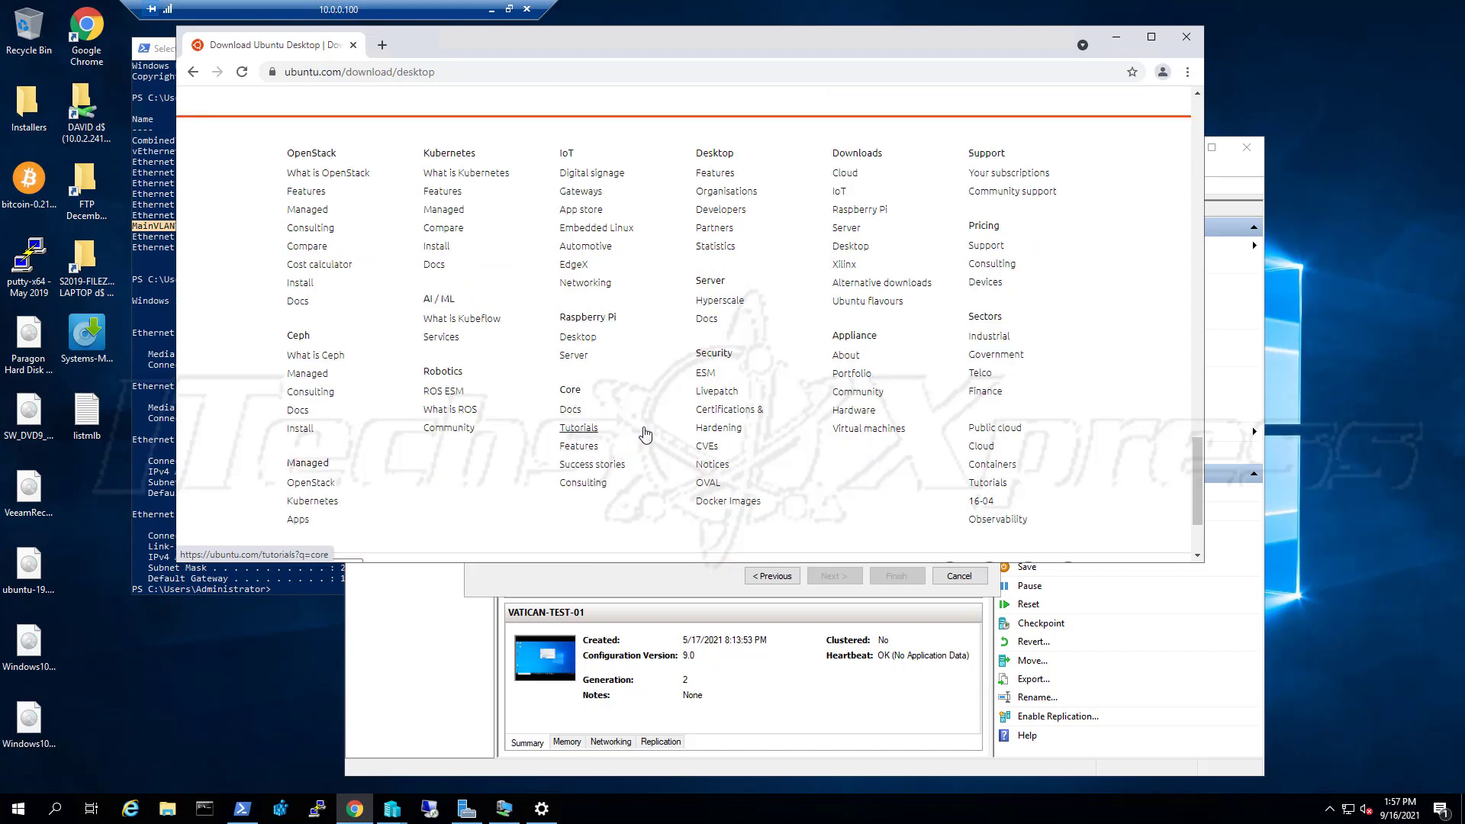
right_click(603, 345)
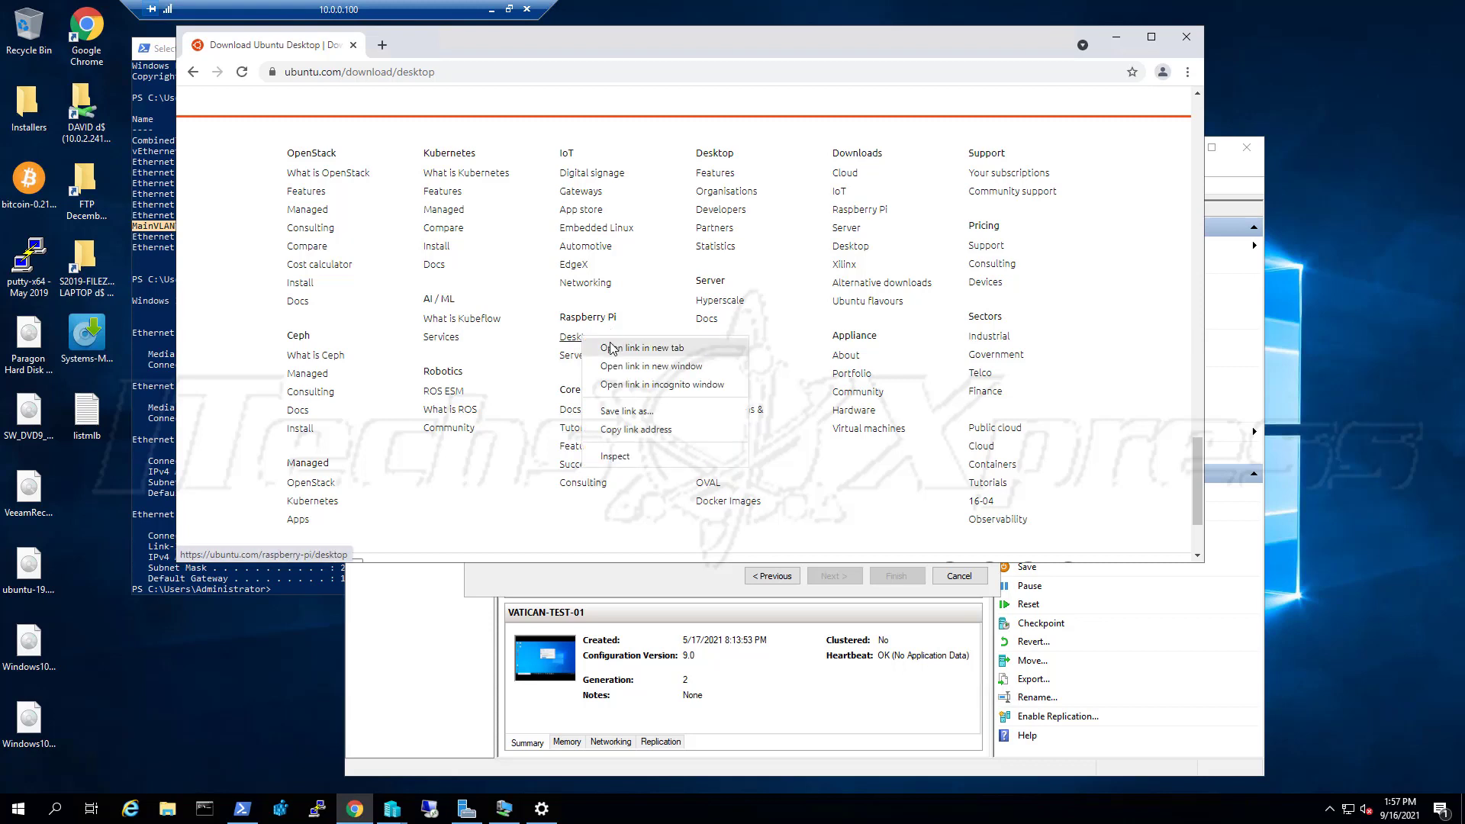
click(593, 349)
right_click(594, 363)
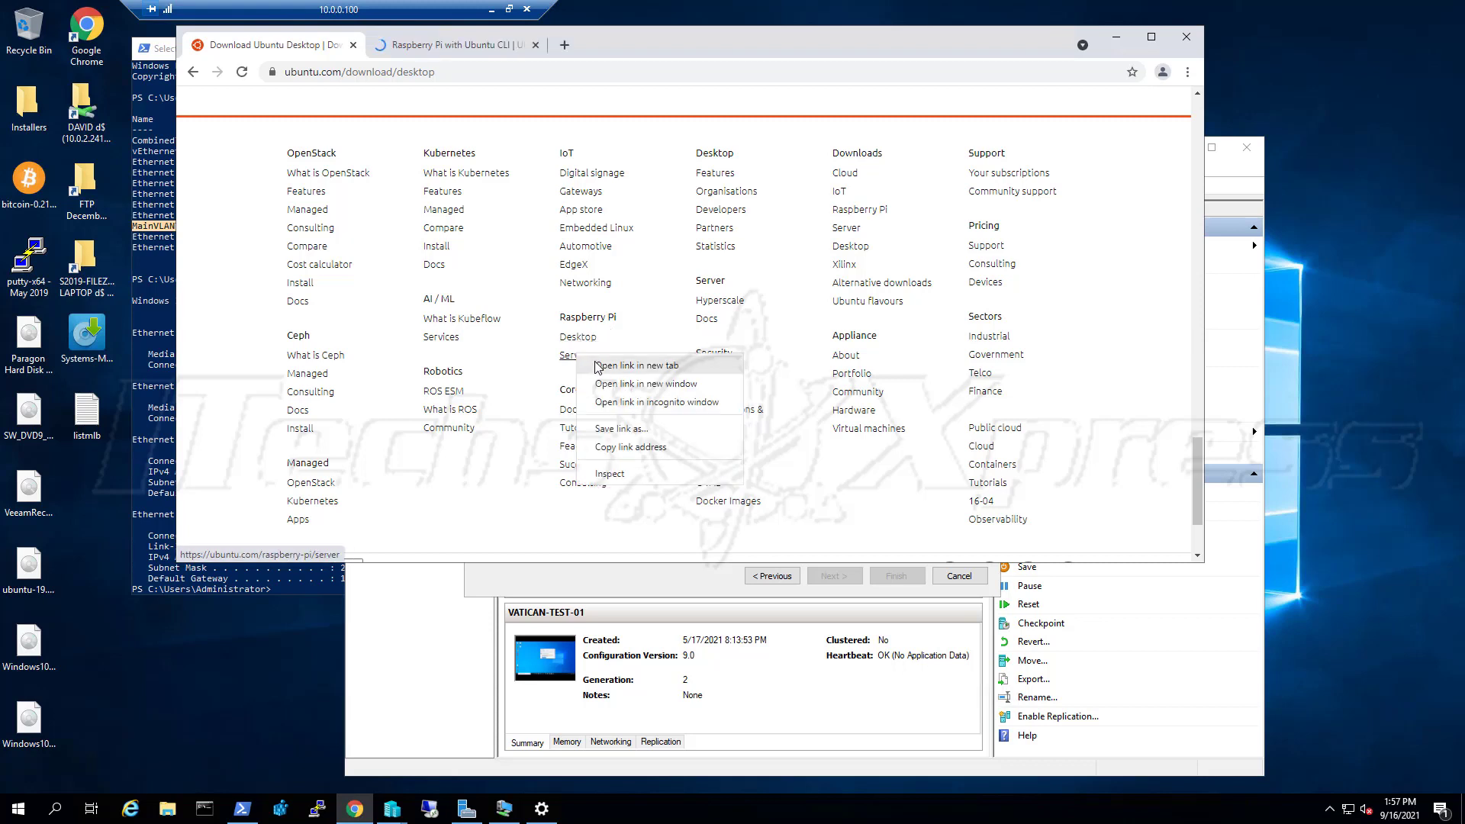
click(595, 365)
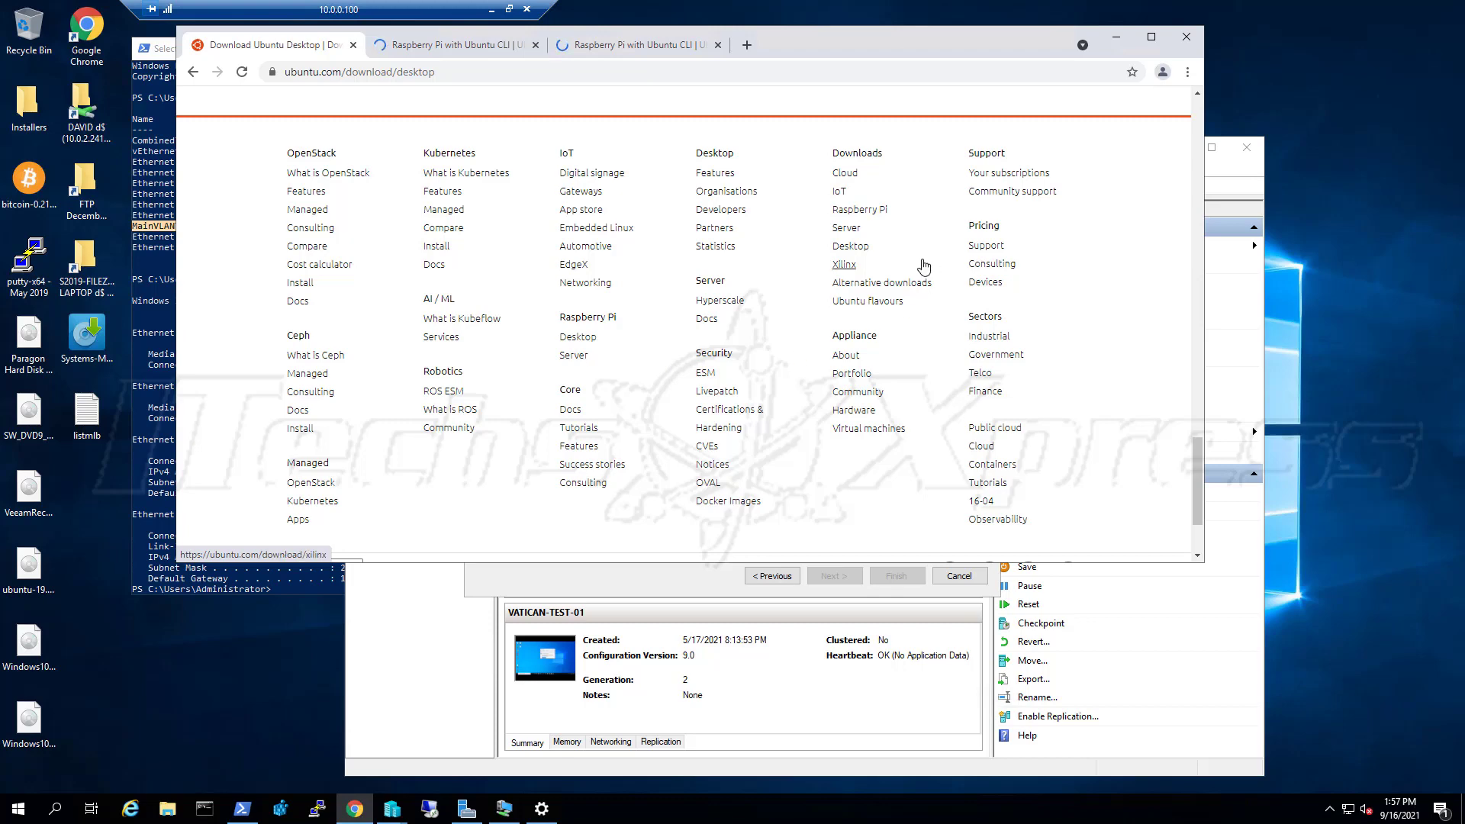
right_click(848, 228)
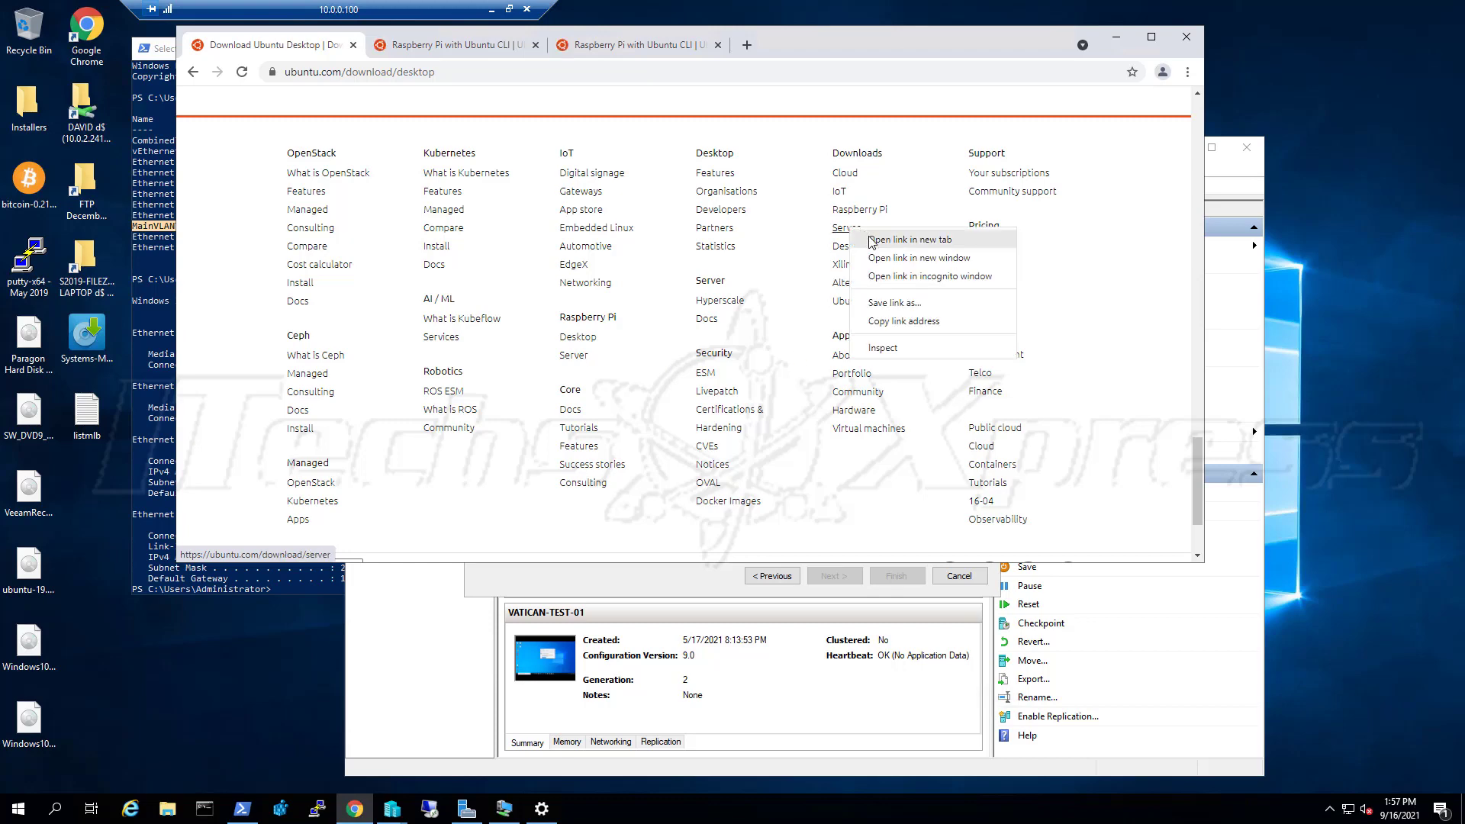
click(910, 242)
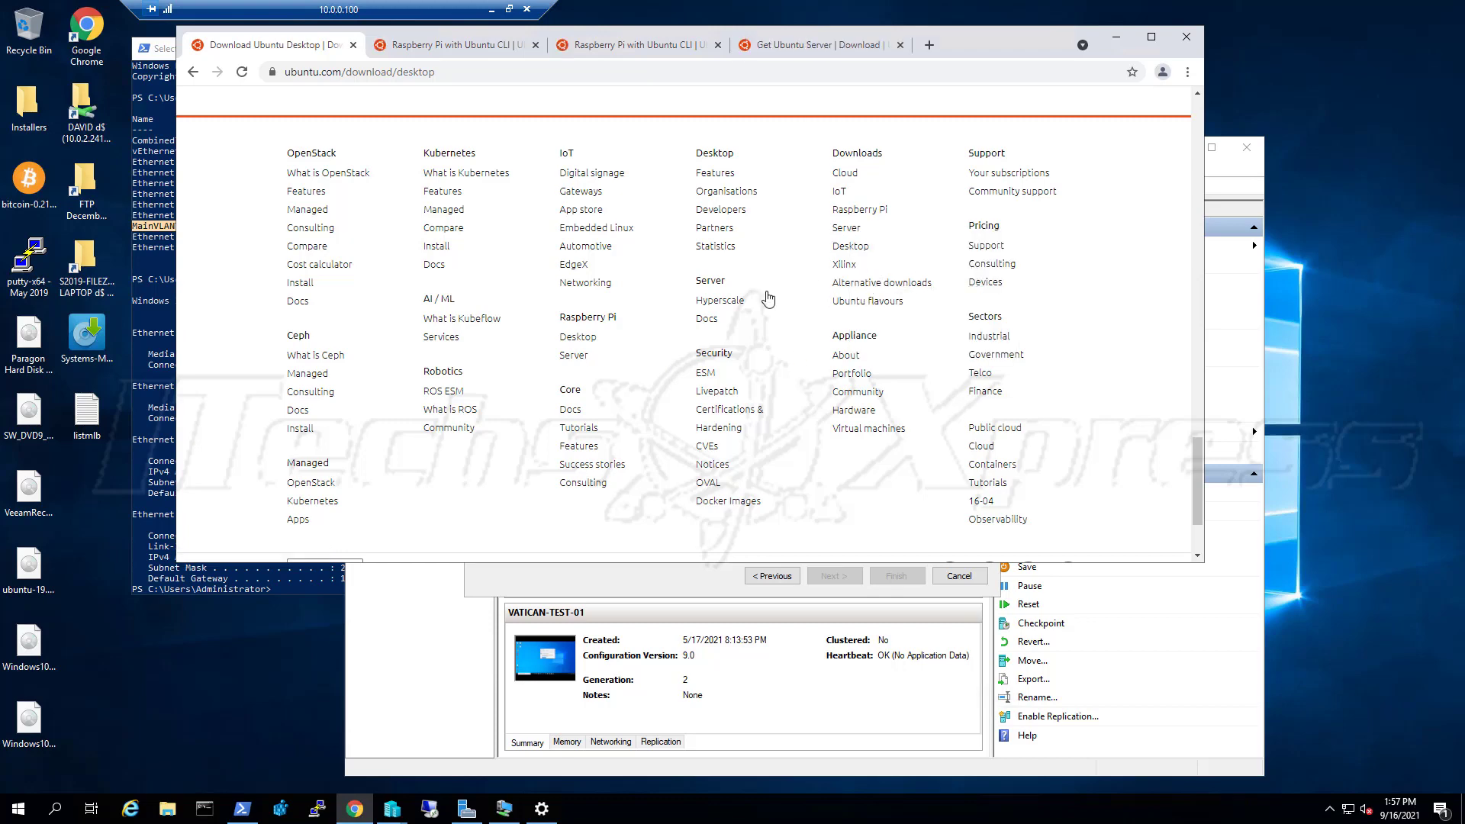
Start downloading the Ubuntu 20.04.3 LTS desktop ISO
scroll(769, 282, up, 15)
scroll(769, 282, up, 5)
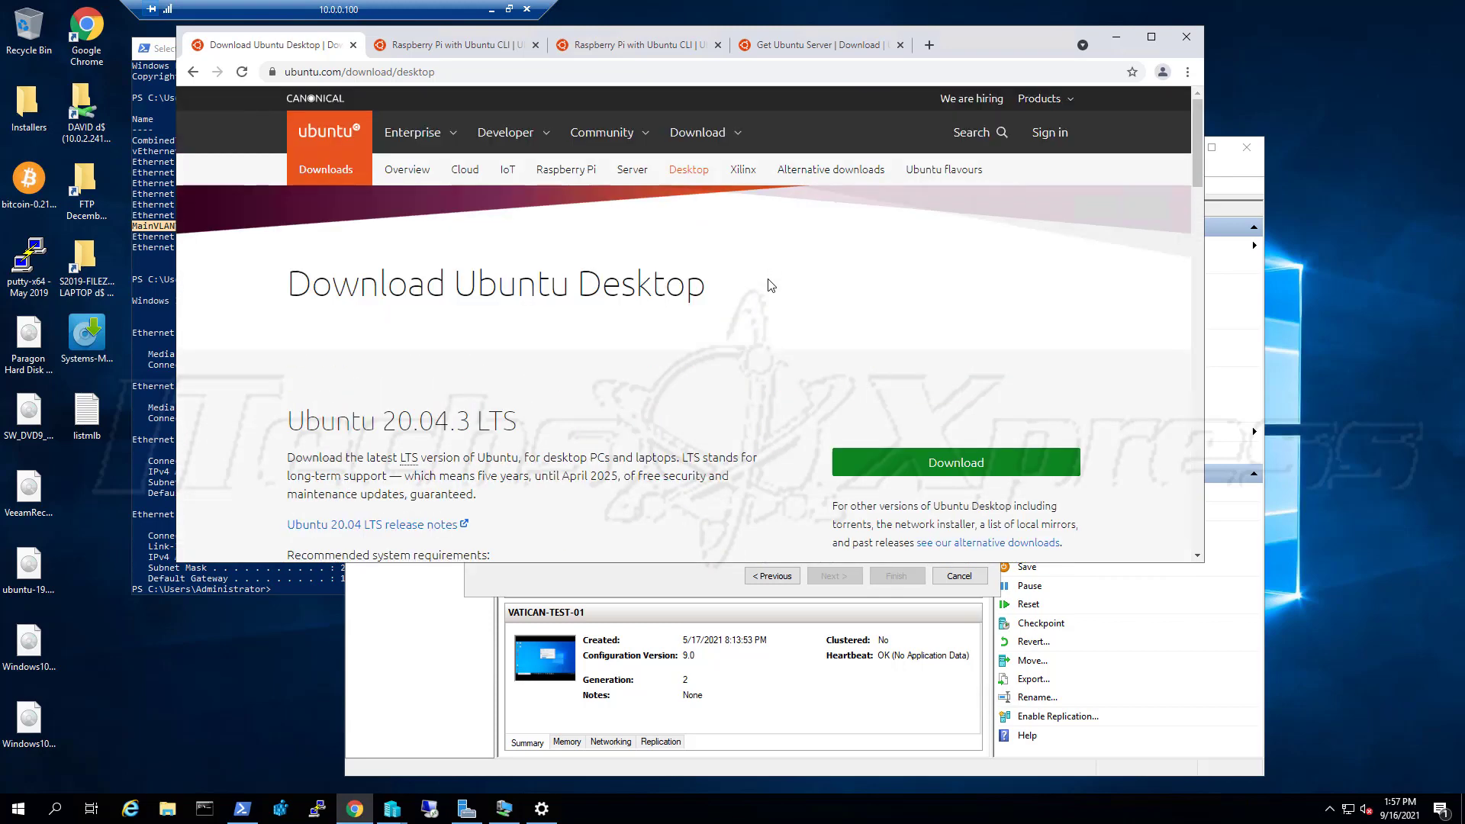
click(965, 470)
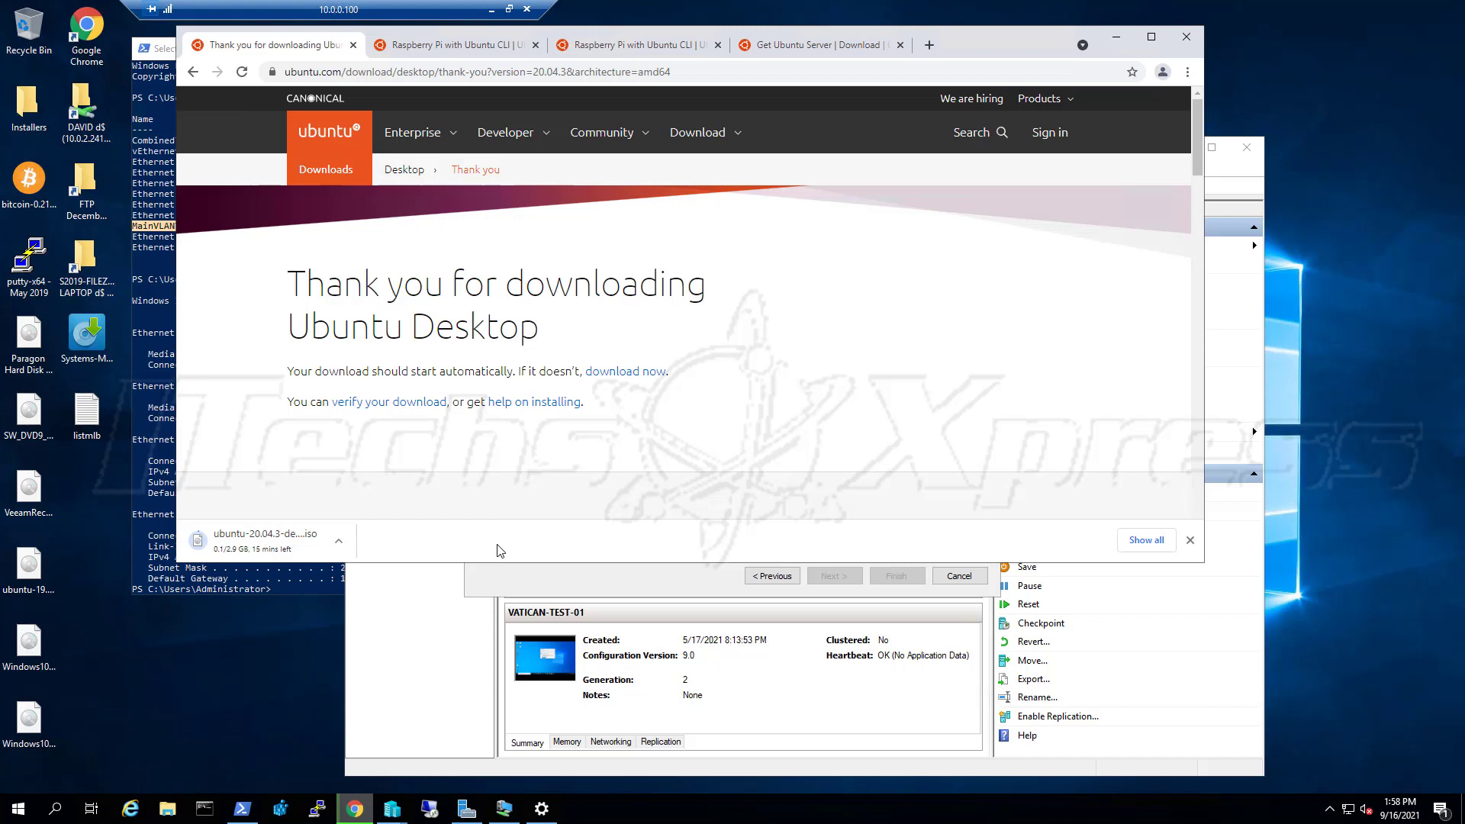
Switch to the first Raspberry Pi tab and look through its page
click(472, 47)
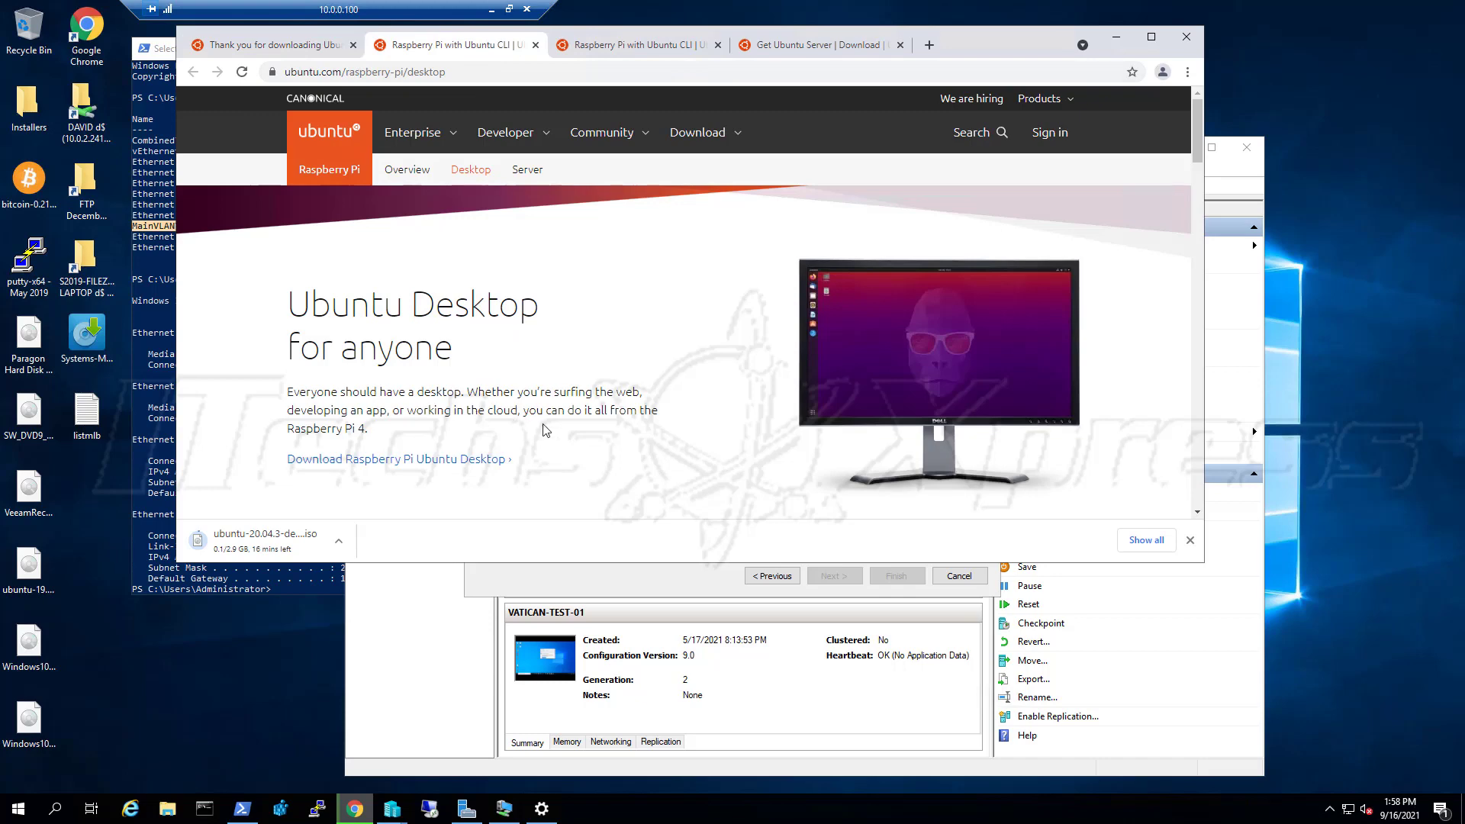
scroll(548, 431, down, 1)
scroll(548, 433, down, 4)
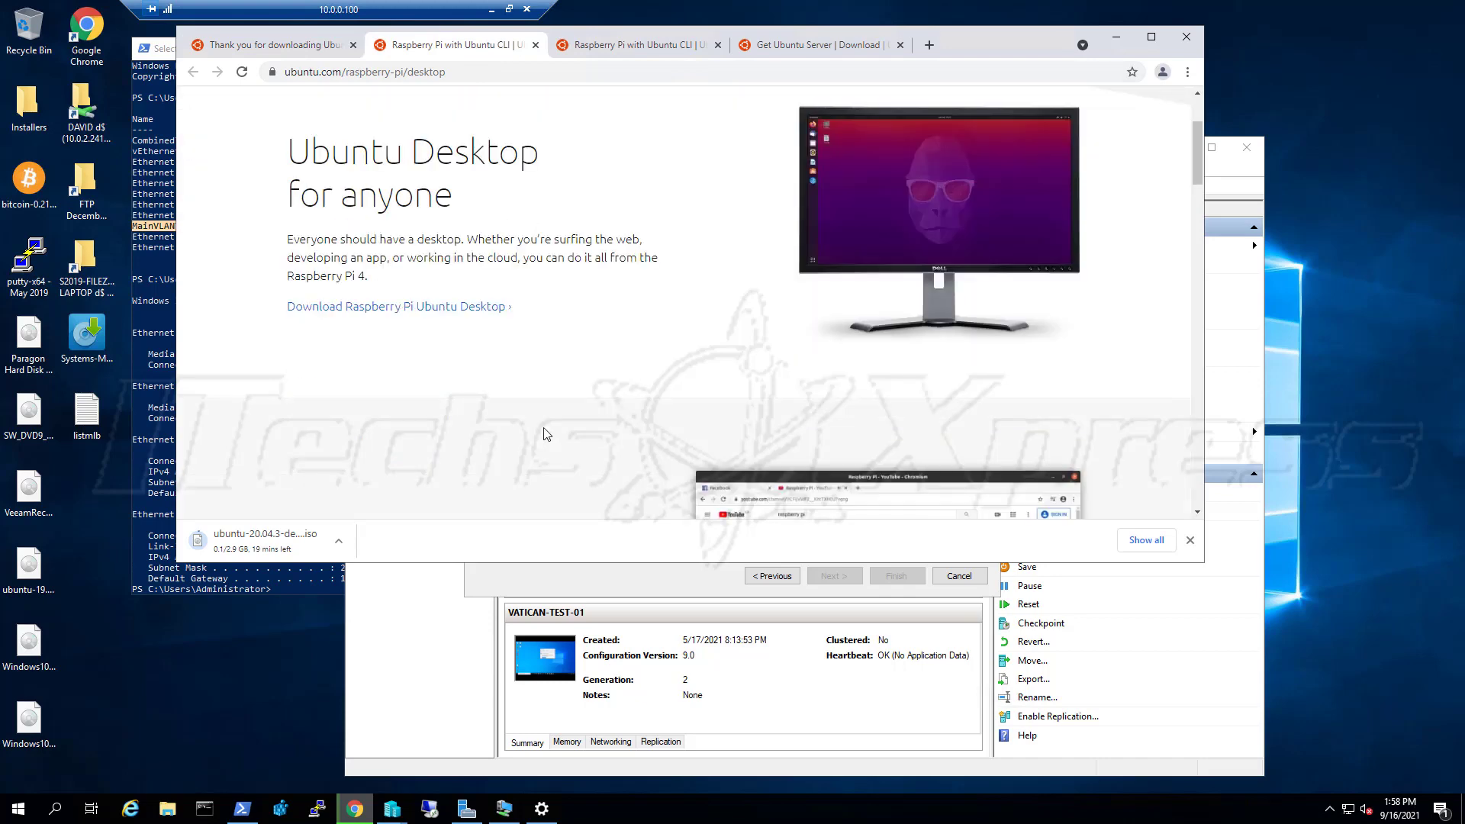
scroll(539, 425, down, 4)
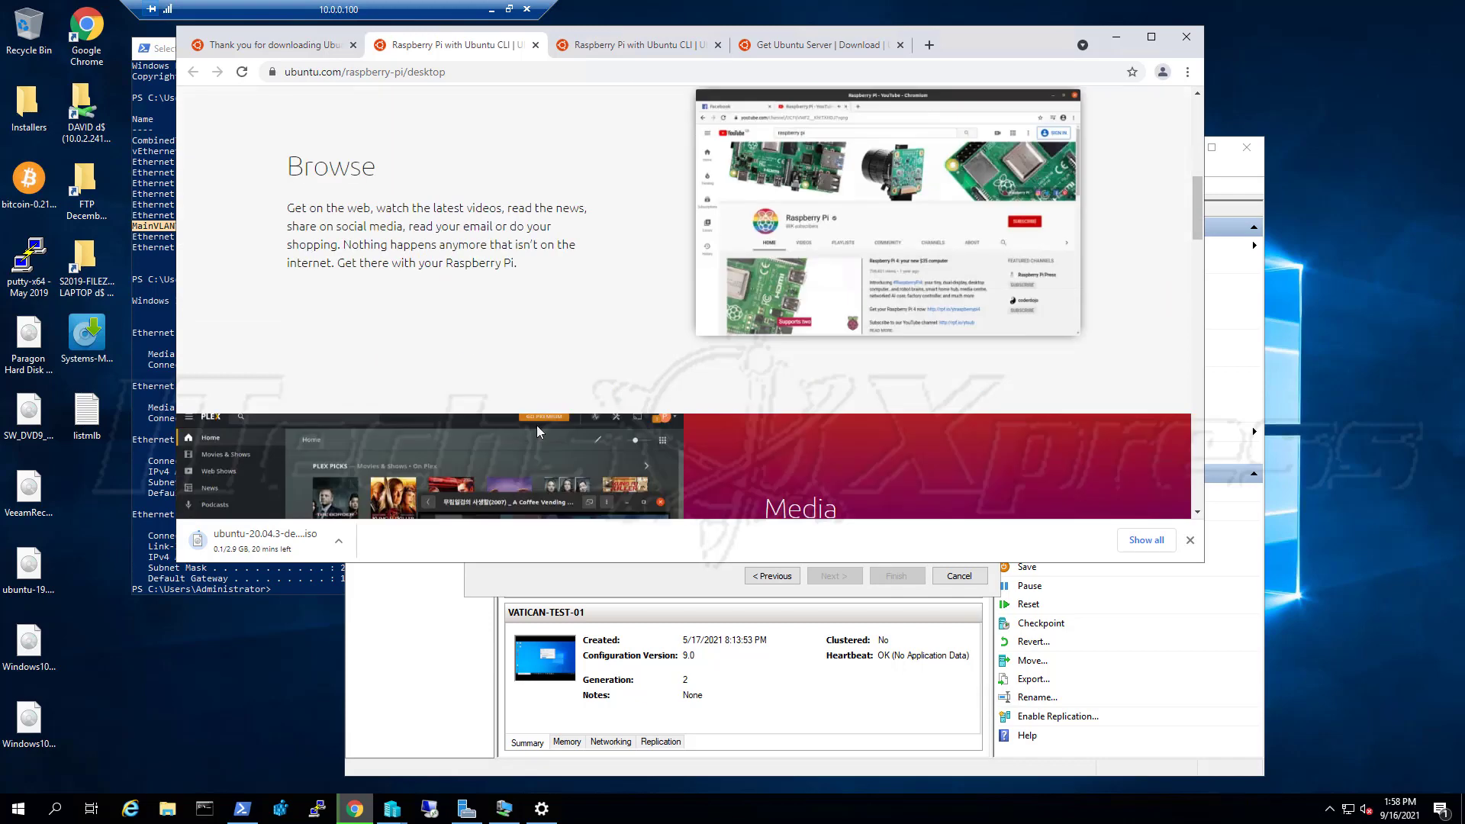
scroll(534, 412, up, 8)
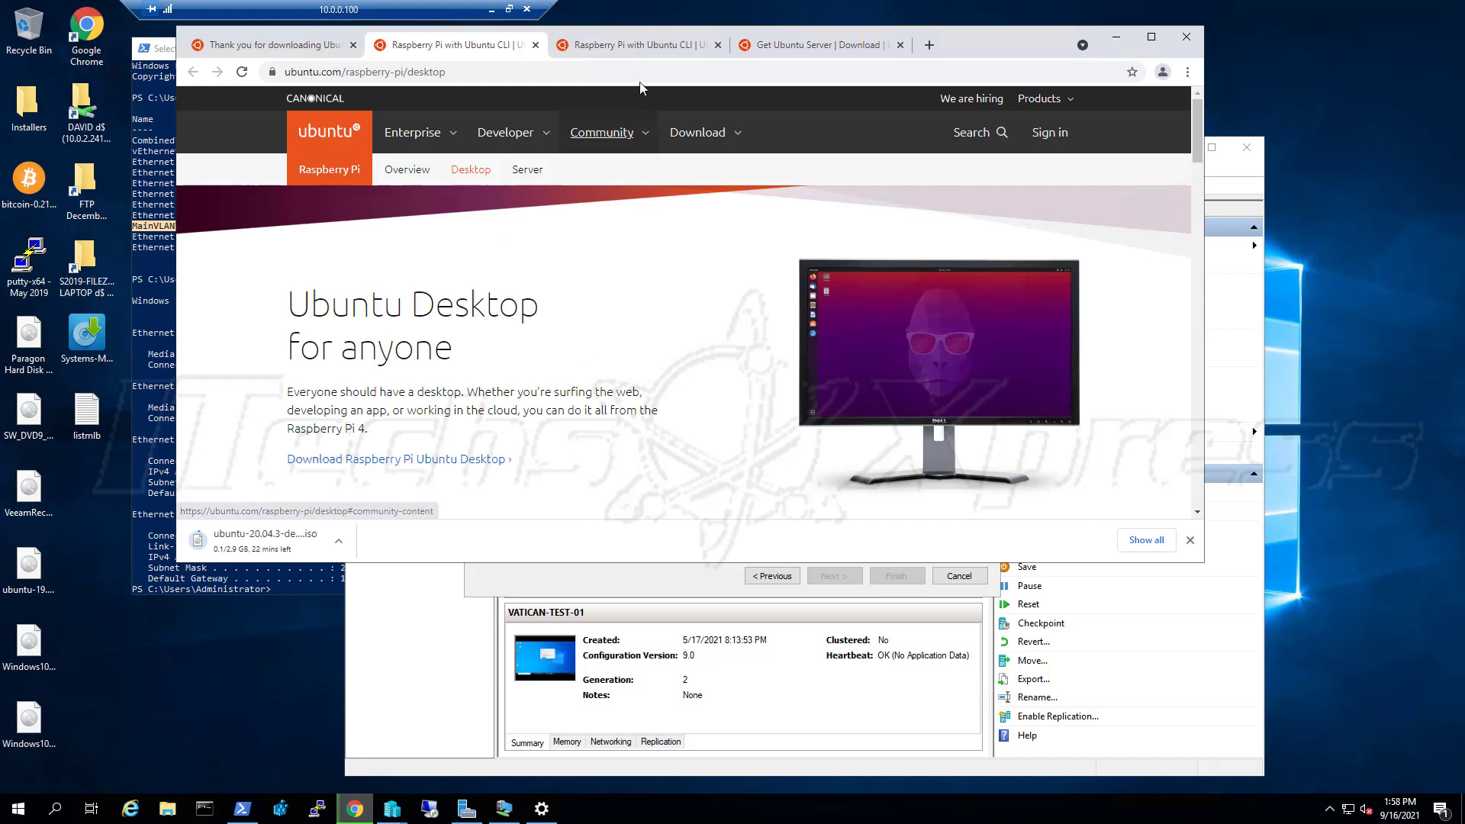
Close the Raspberry Pi with Ubuntu CLI tab and go back to the 'Thank you for downloading' tab
click(640, 51)
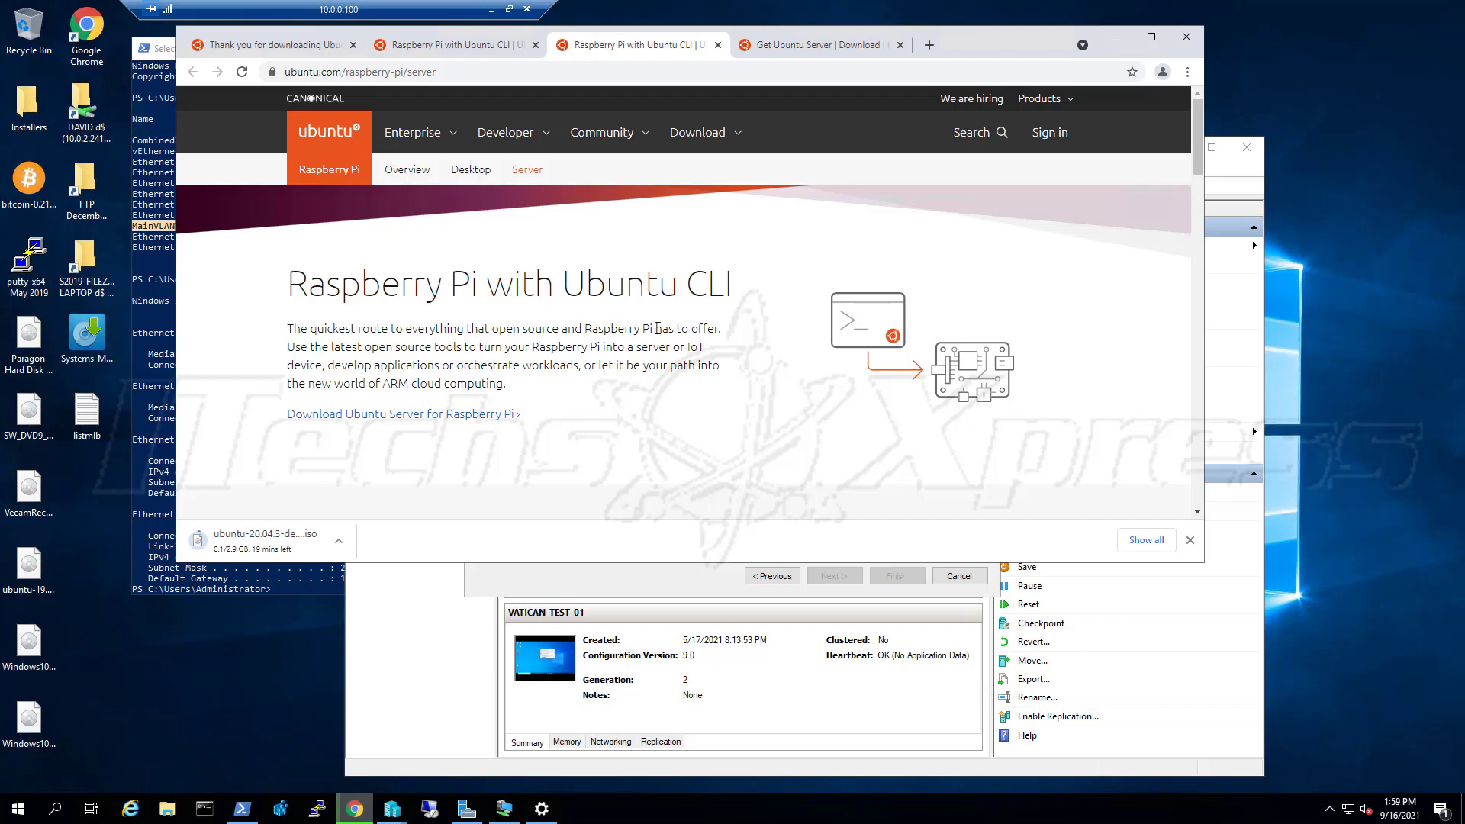
click(717, 45)
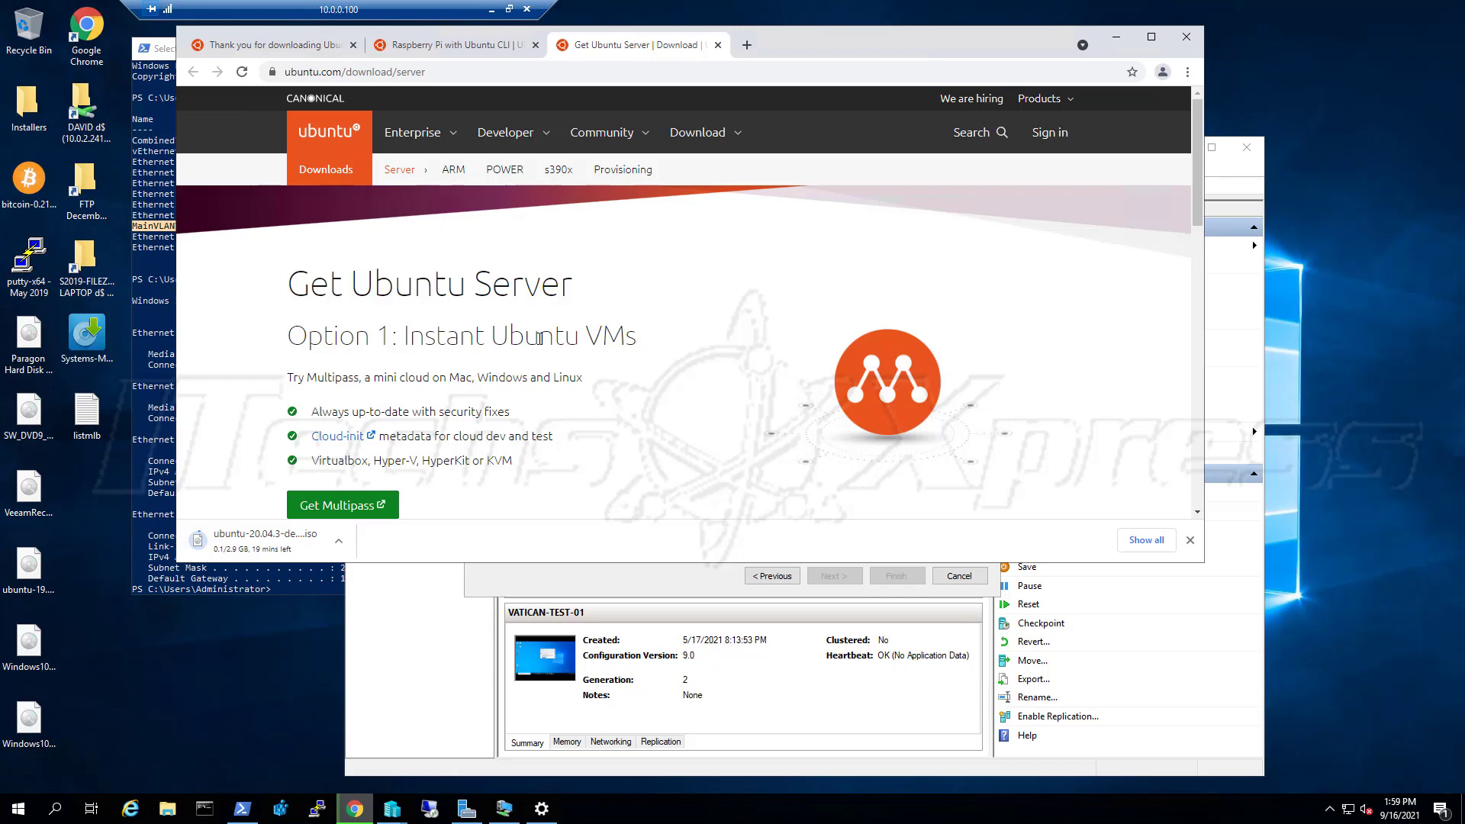
scroll(538, 338, down, 2)
scroll(534, 350, down, 3)
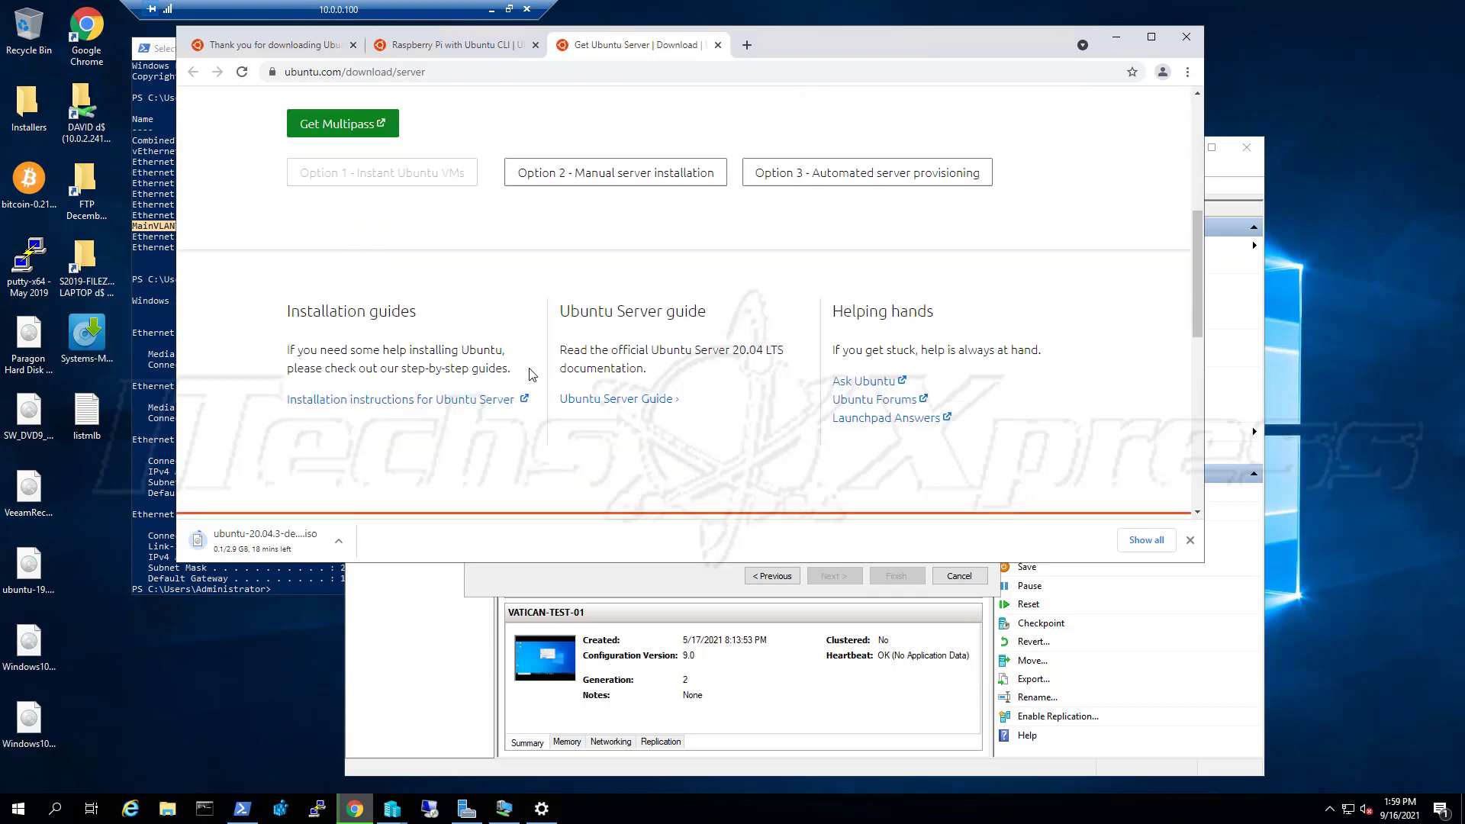
scroll(540, 230, up, 5)
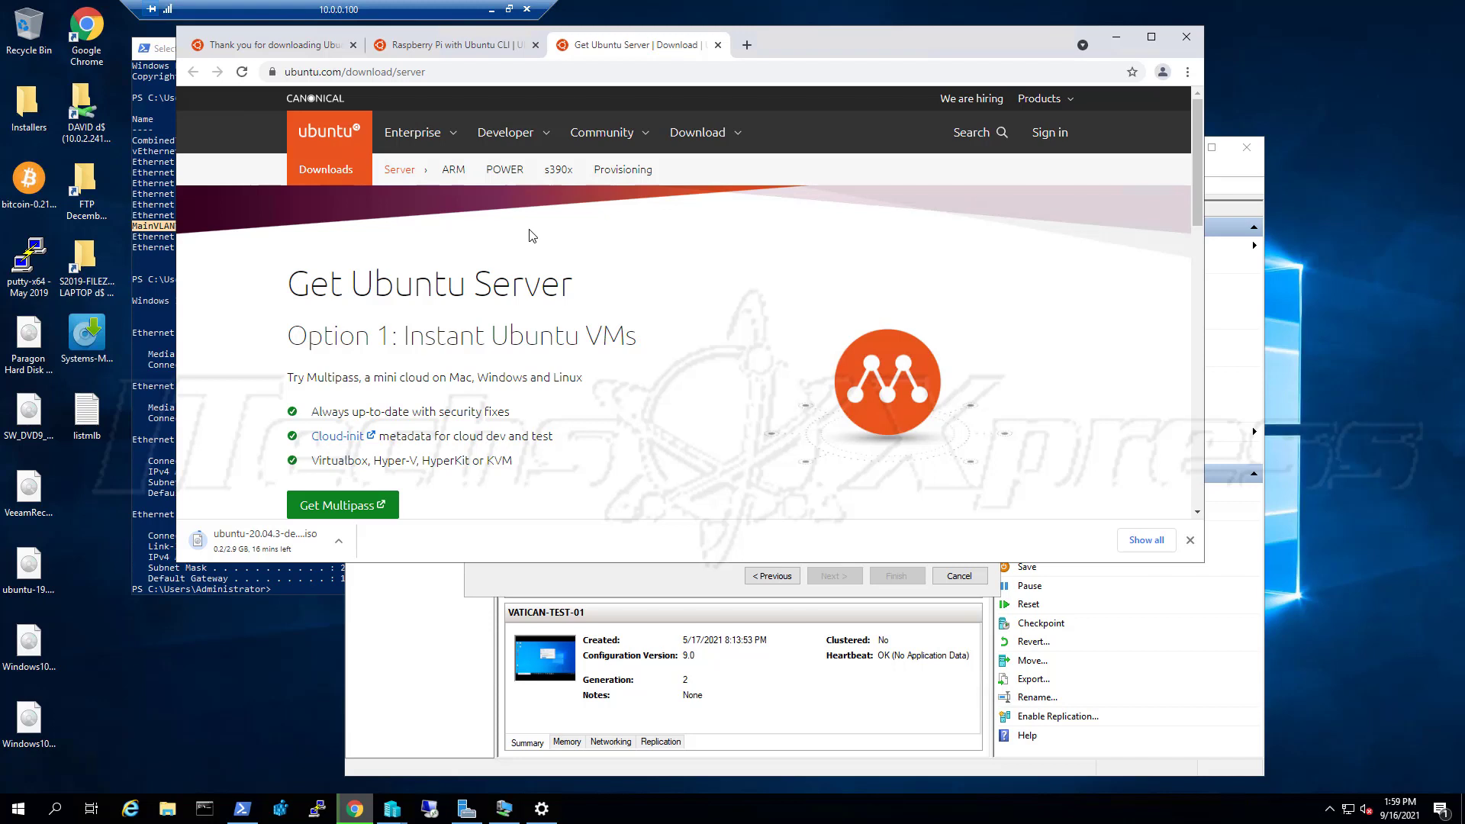
click(288, 48)
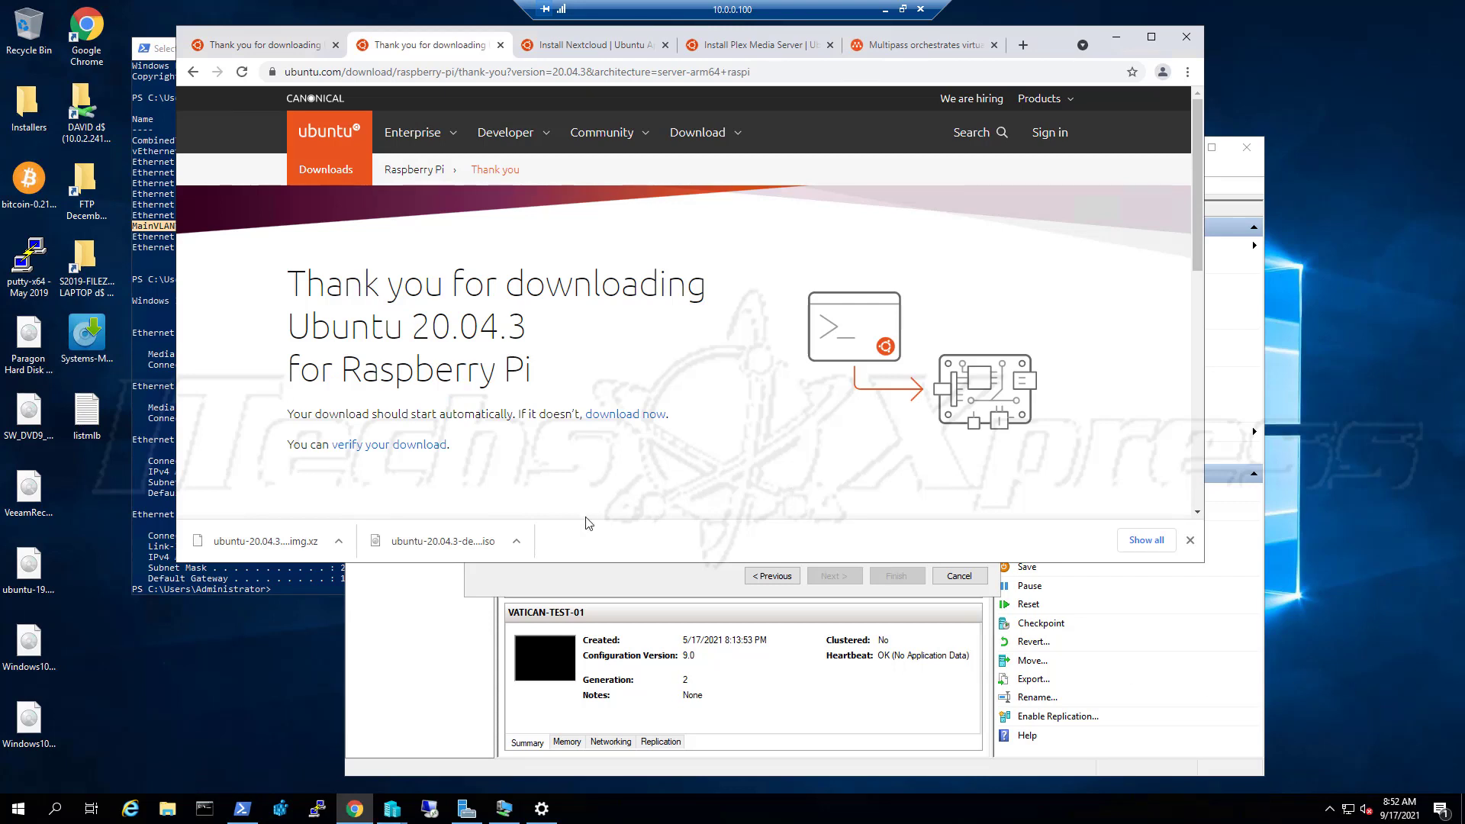
Show the downloaded ubuntu-20.04.3-desktop-amd64 ISO in Downloads, then minimize File Explorer and Chrome
click(516, 543)
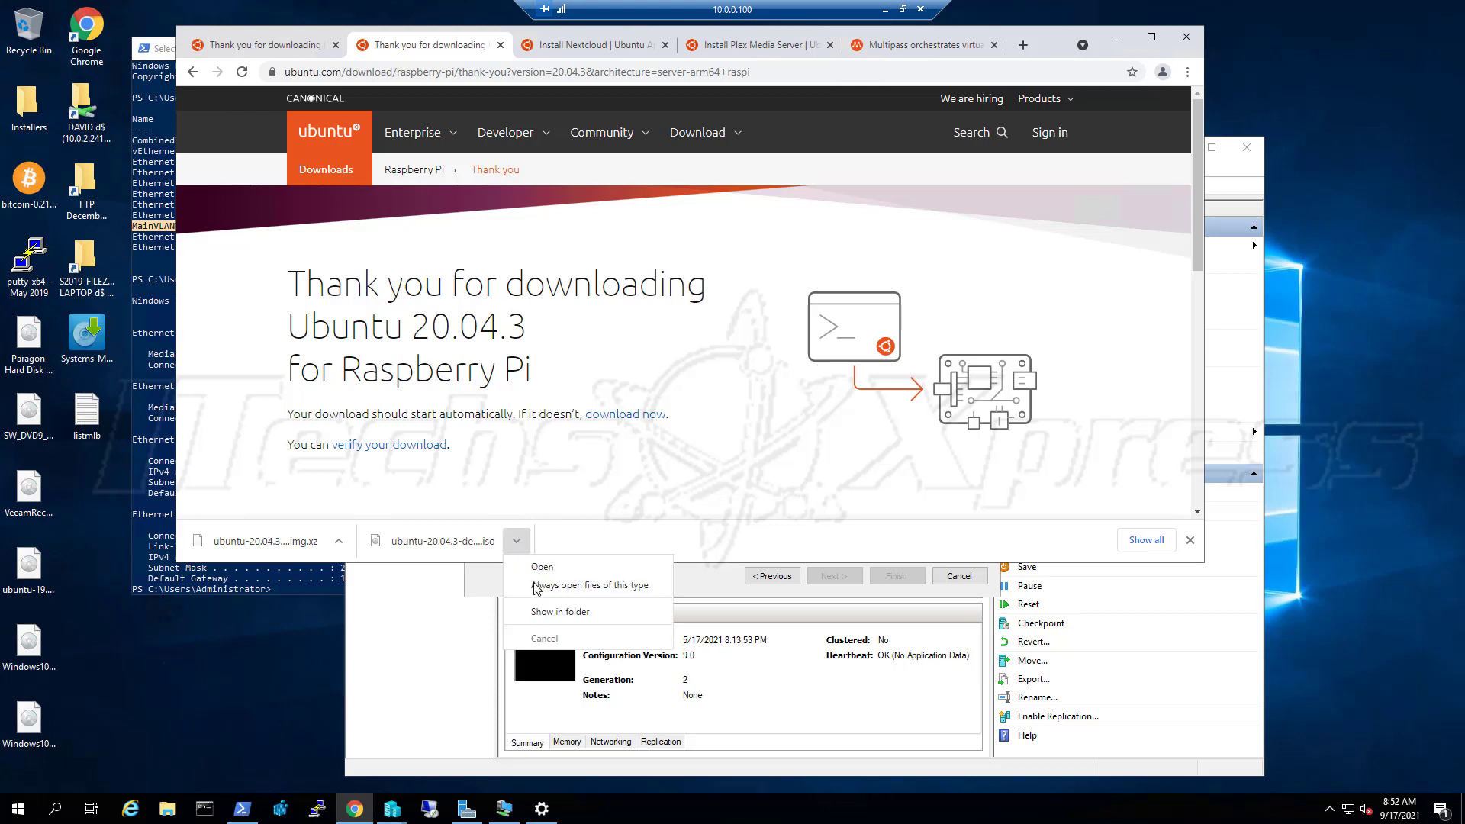
click(561, 615)
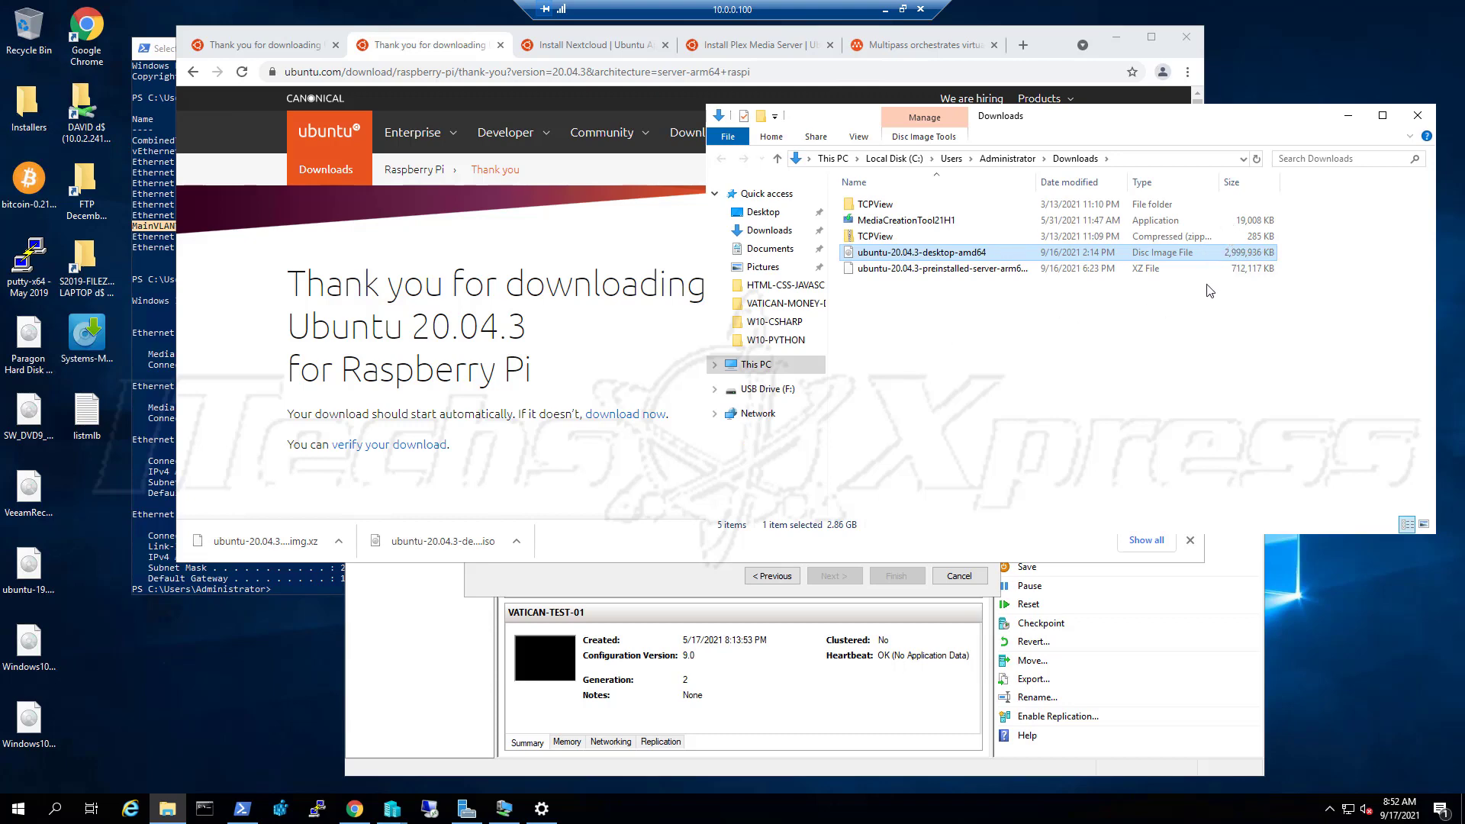
click(1347, 115)
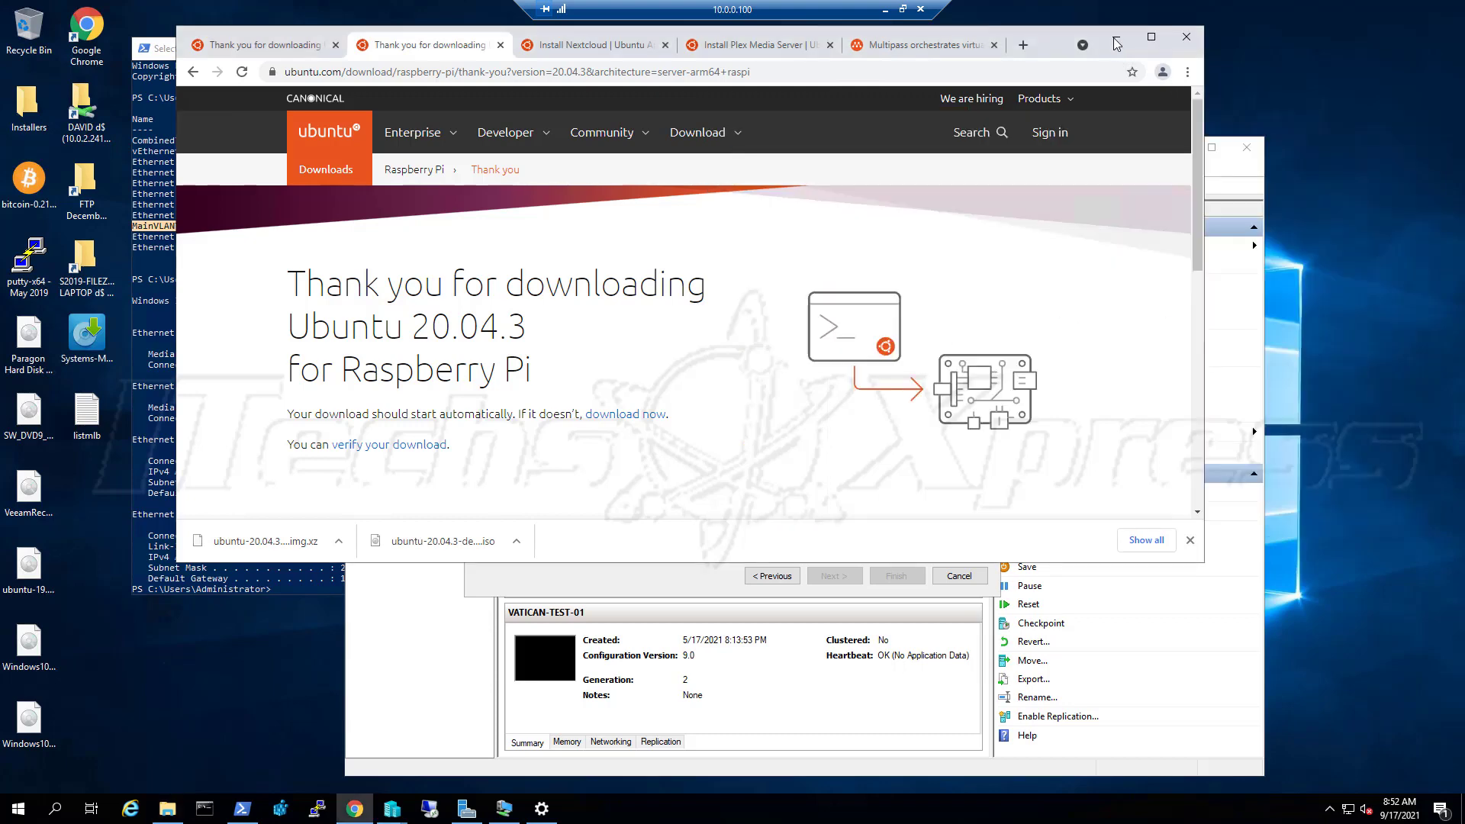
click(1116, 37)
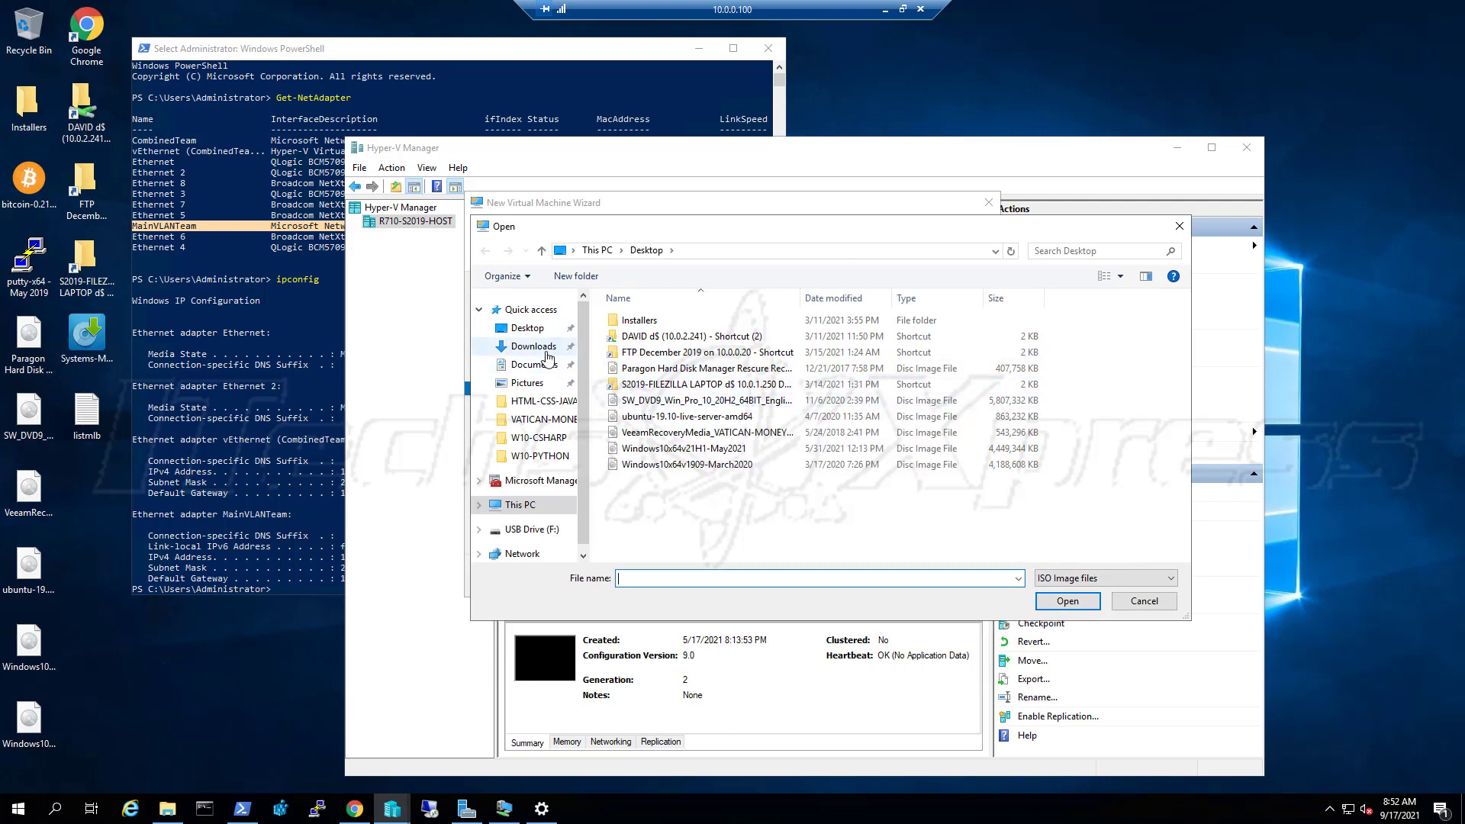
Pick ubuntu-20.04.3-desktop-amd64.iso from Downloads as install media and finish creating UBUNTU-PIVPN-01
click(552, 351)
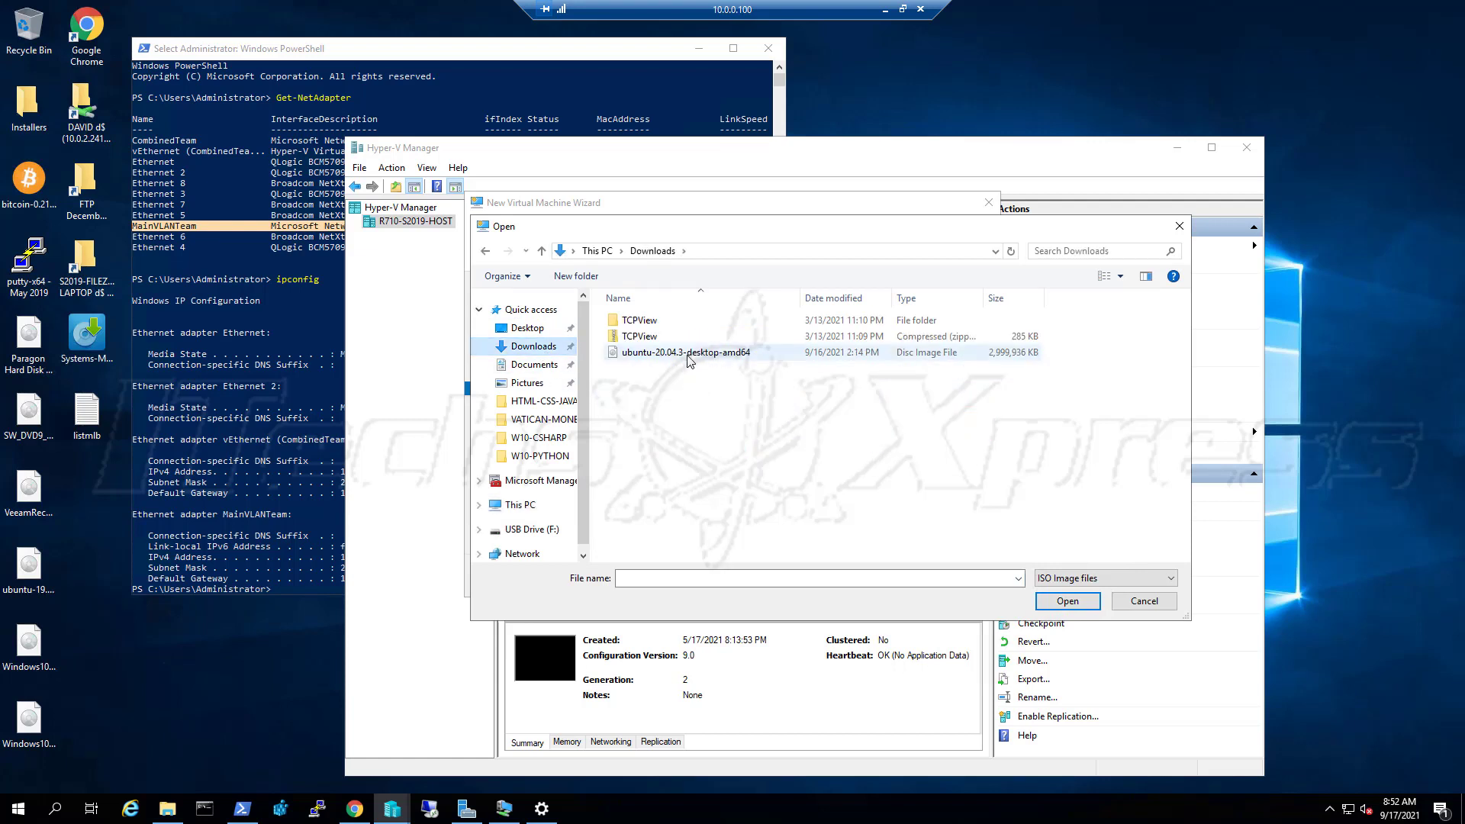
click(691, 352)
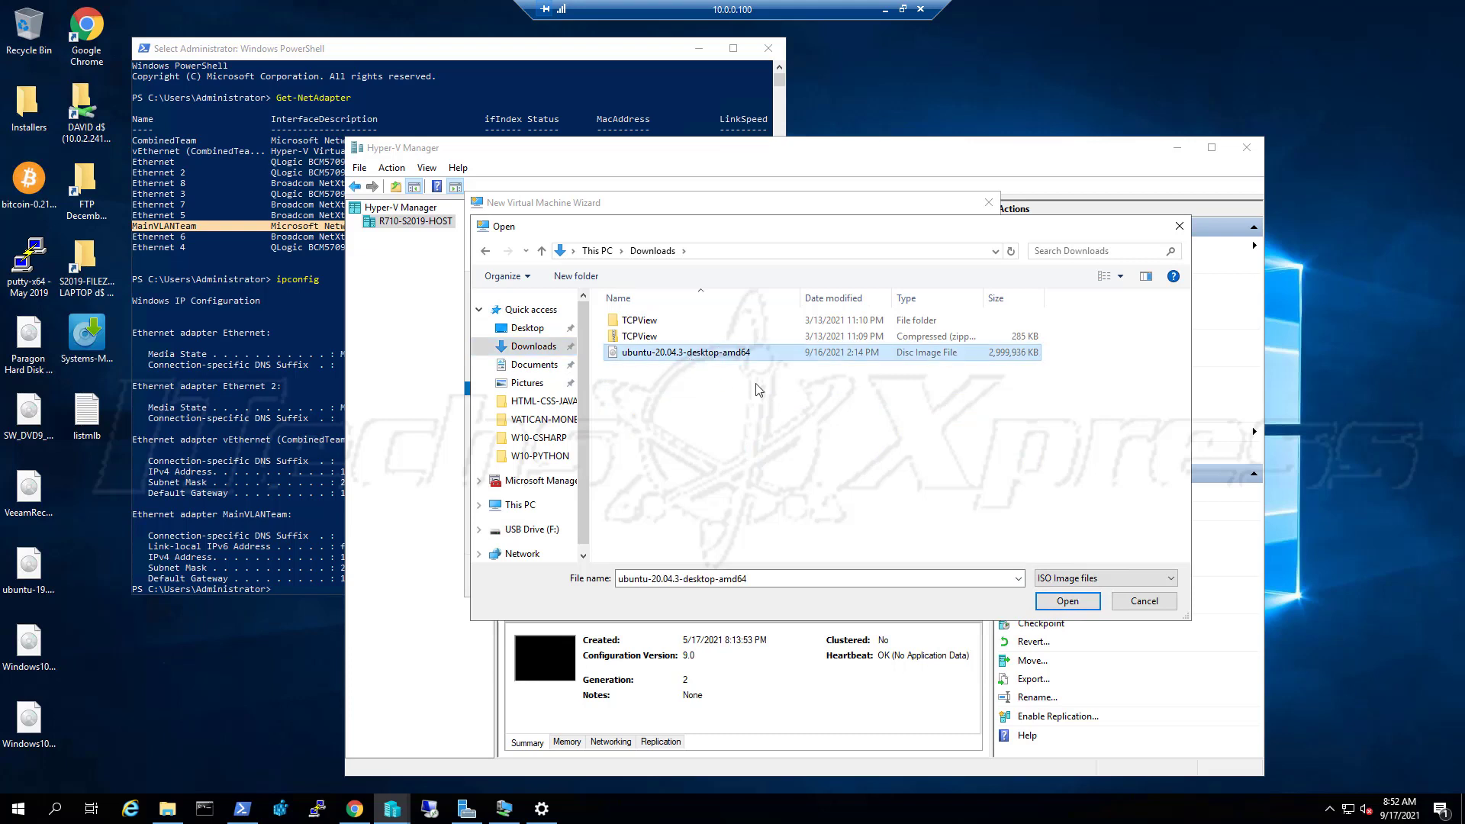
click(1071, 608)
click(843, 575)
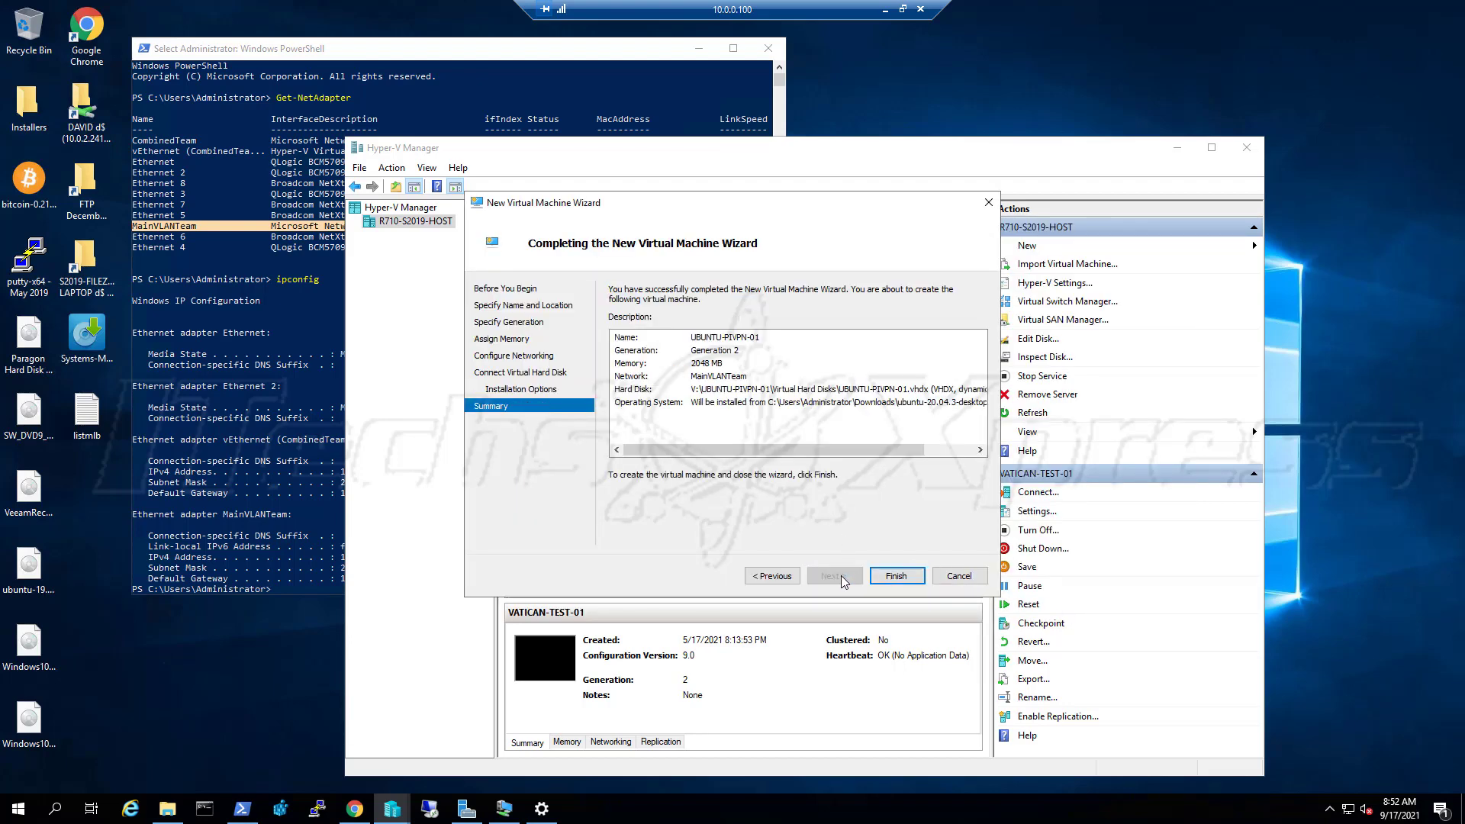
click(892, 578)
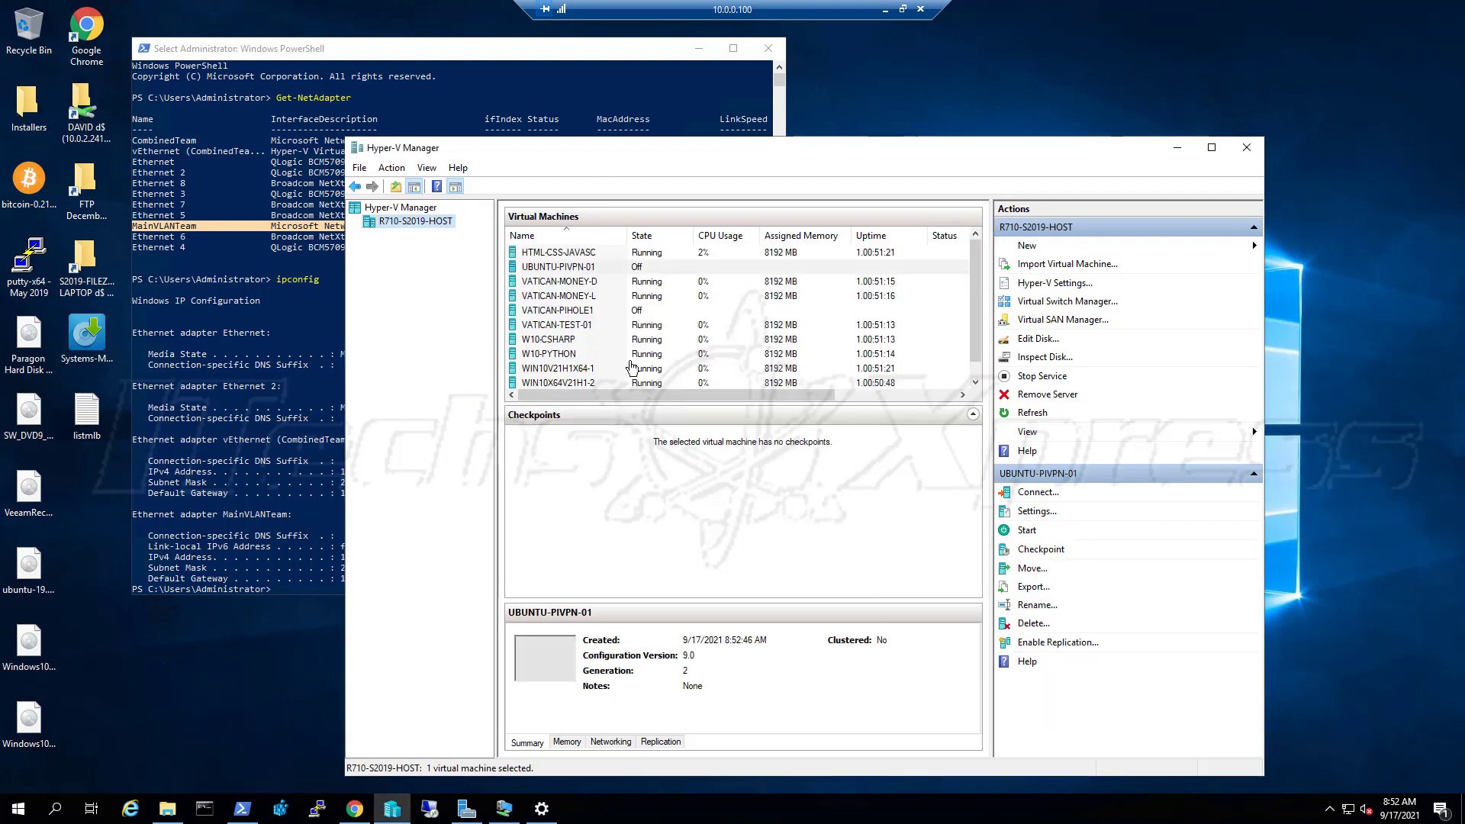
Connect to UBUNTU-PIVPN-01, move its console window to screen centre, and start the VM
right_click(606, 267)
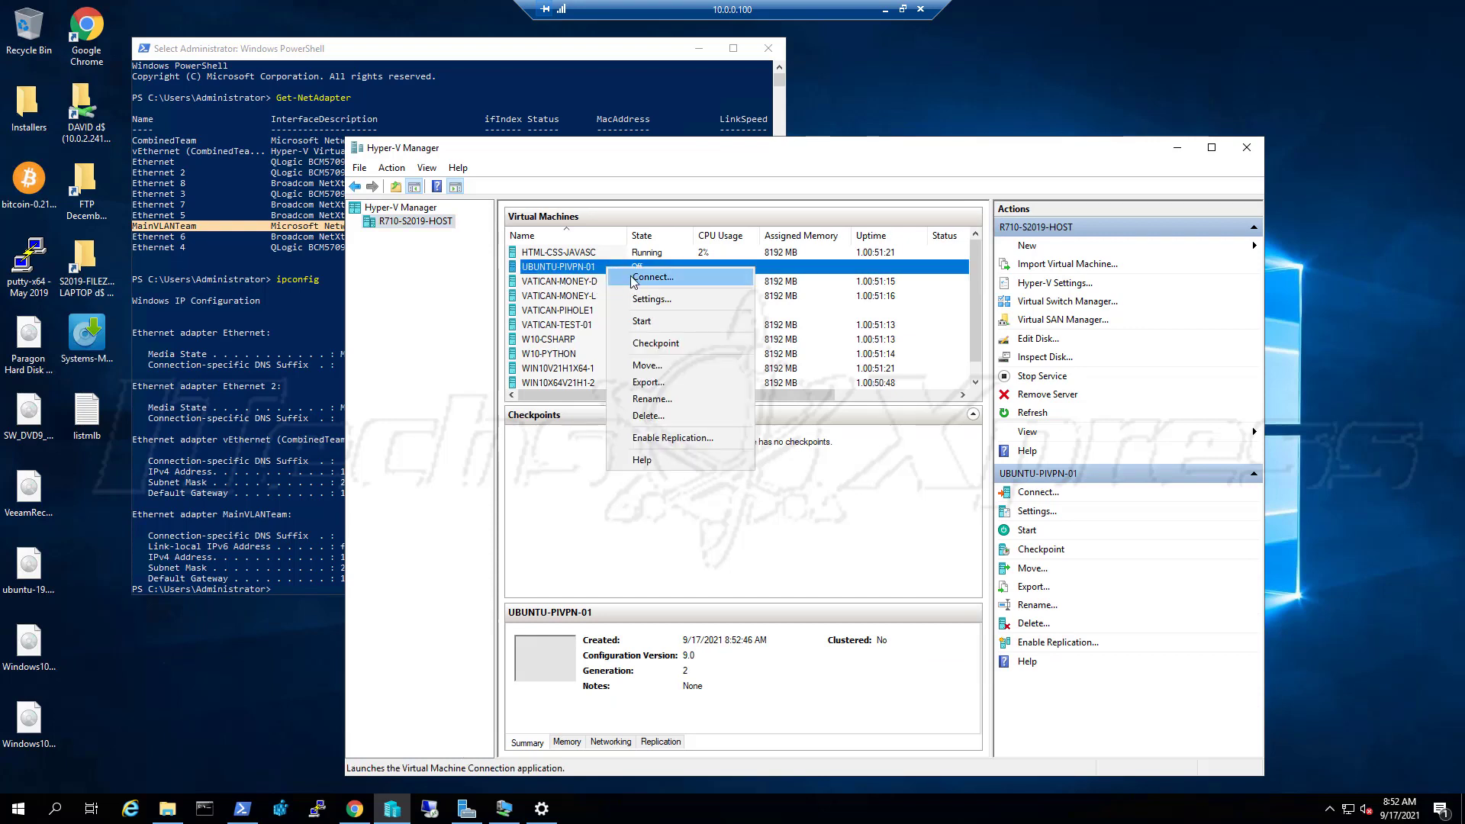
click(641, 281)
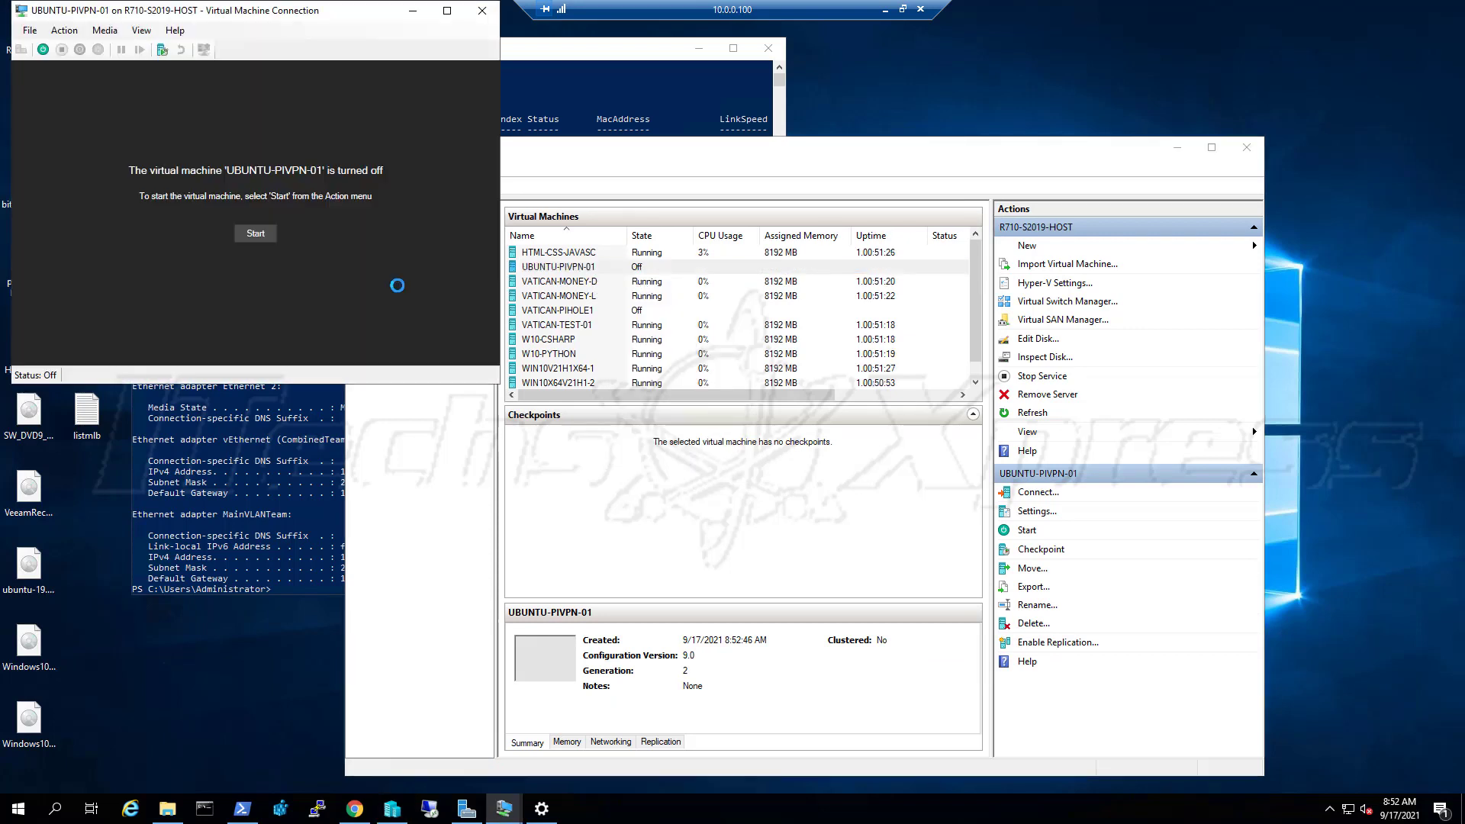
drag(336, 10, 710, 114)
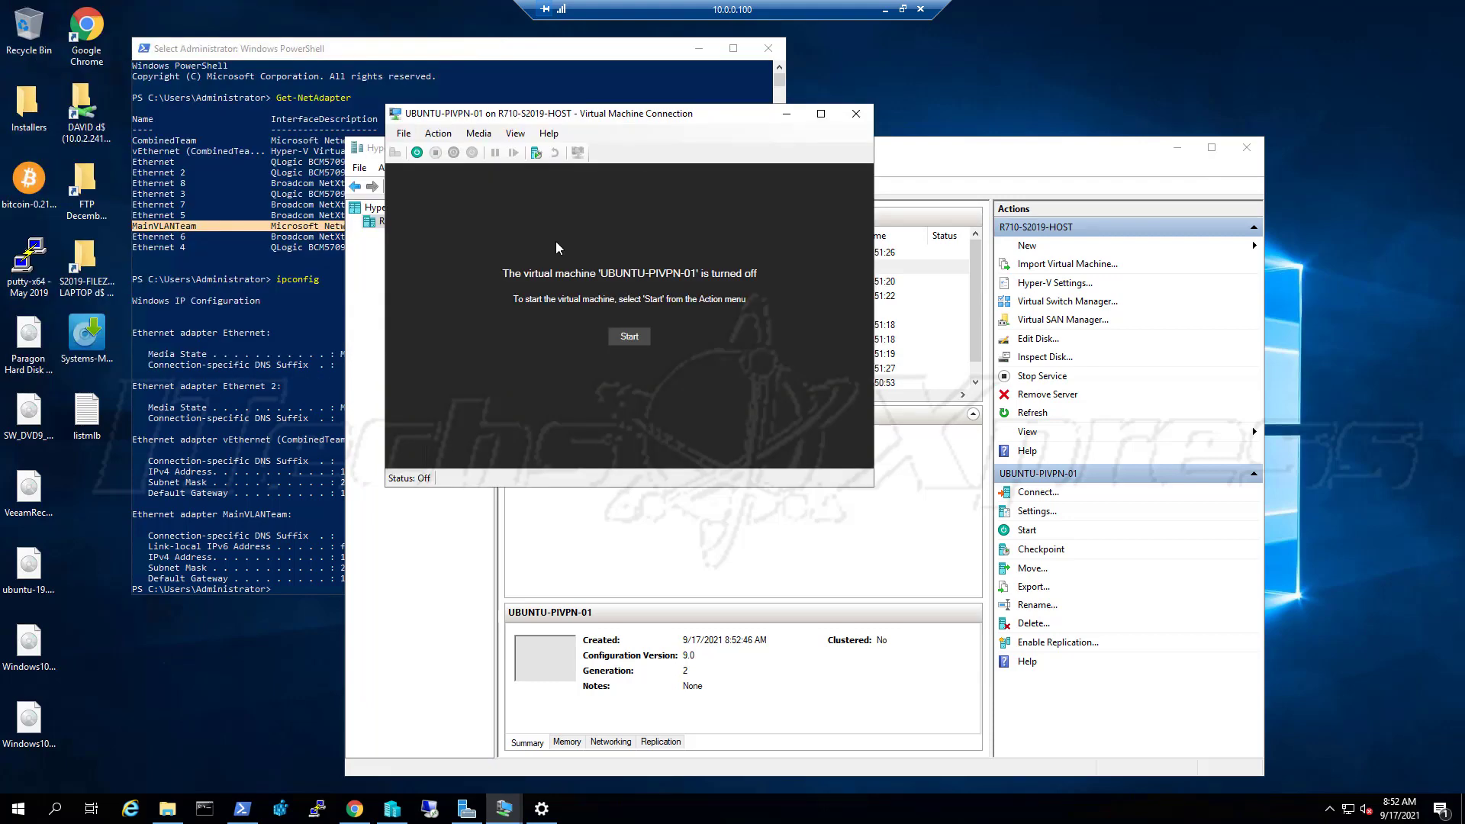
click(644, 342)
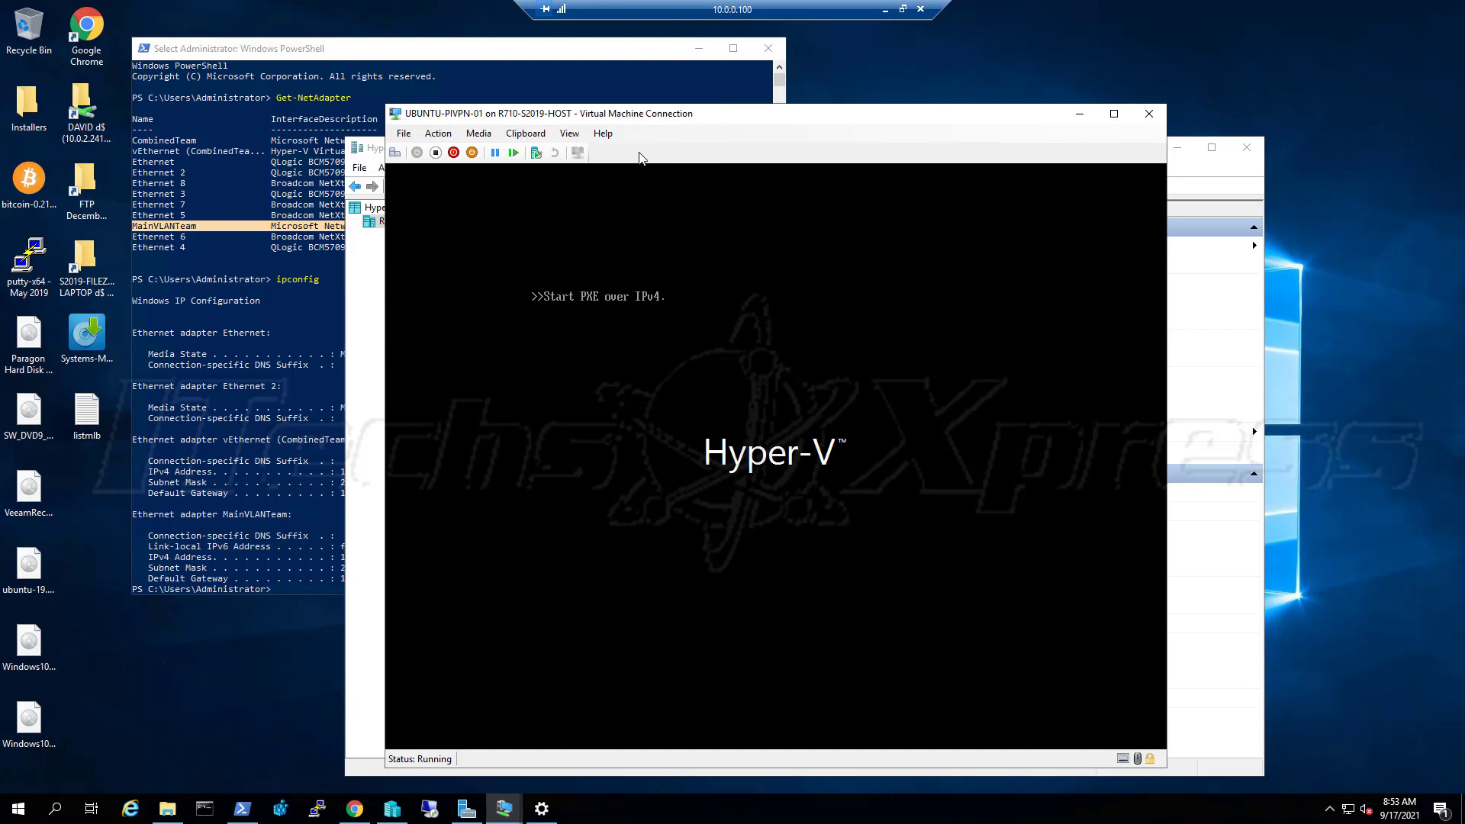
In Firmware settings, move Network Adapter below Hard Drive so DVD Drive boots first, then apply
click(412, 134)
click(416, 151)
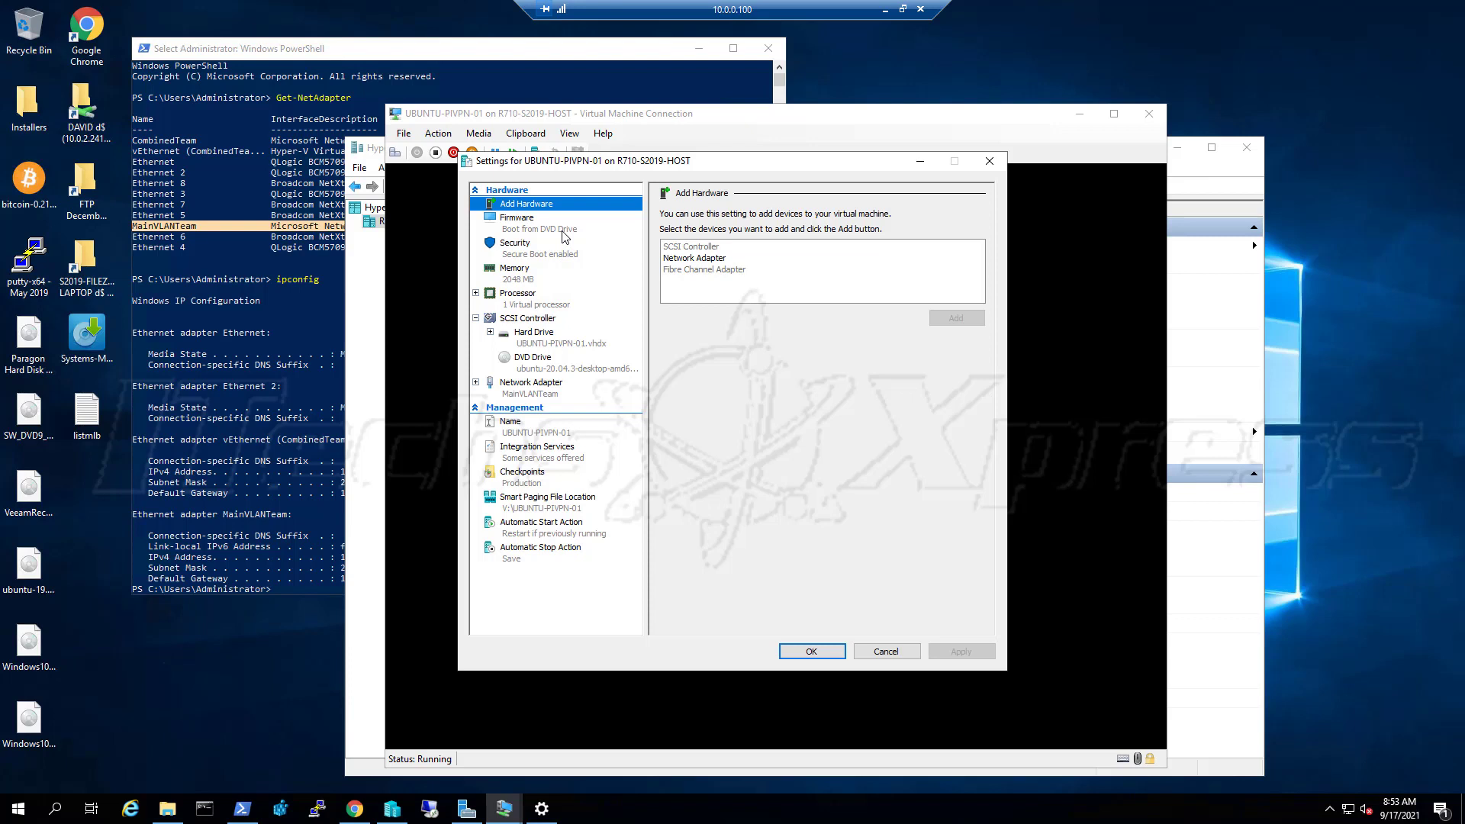
click(564, 237)
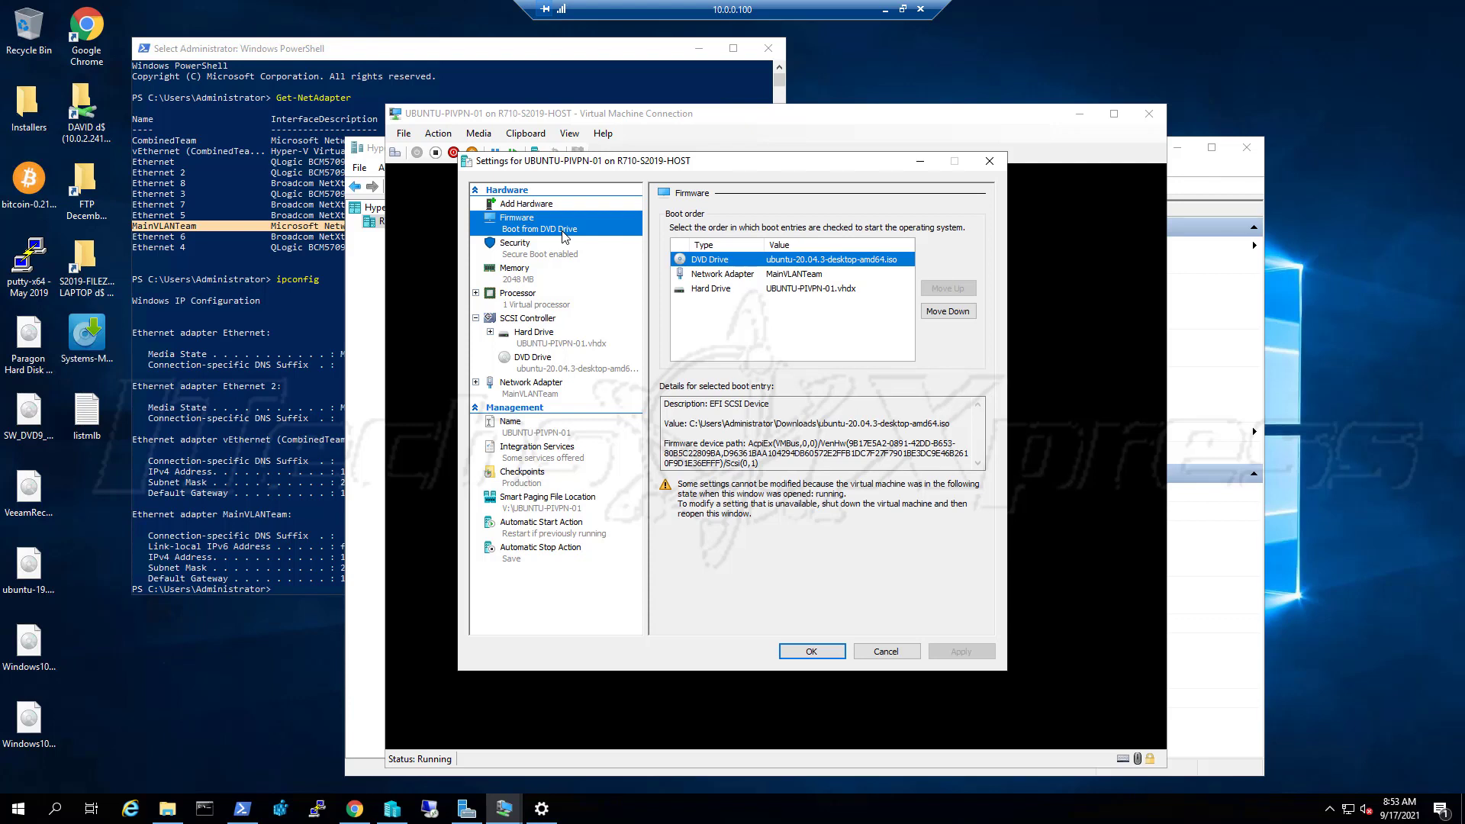
click(728, 274)
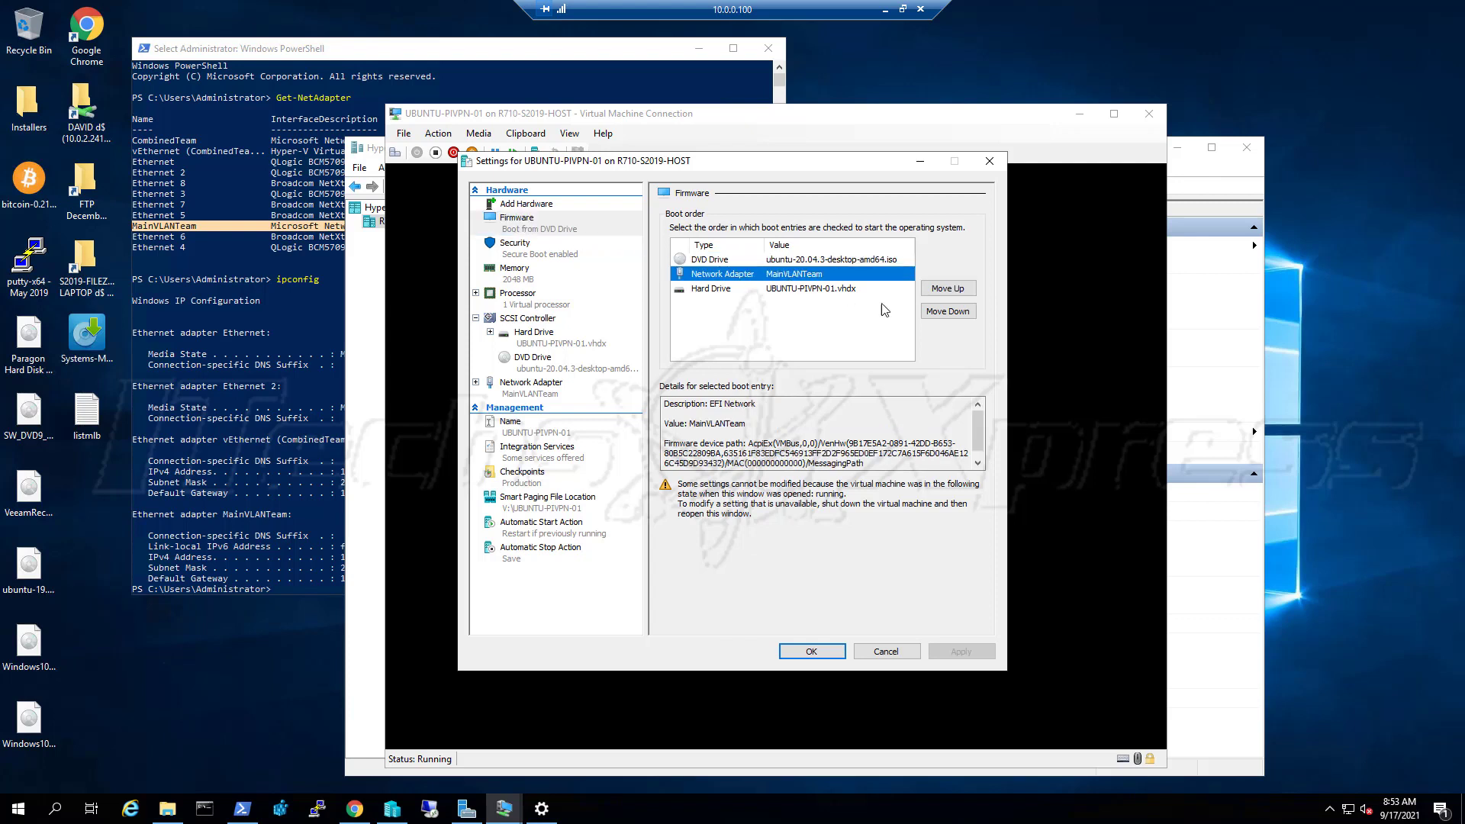
click(946, 312)
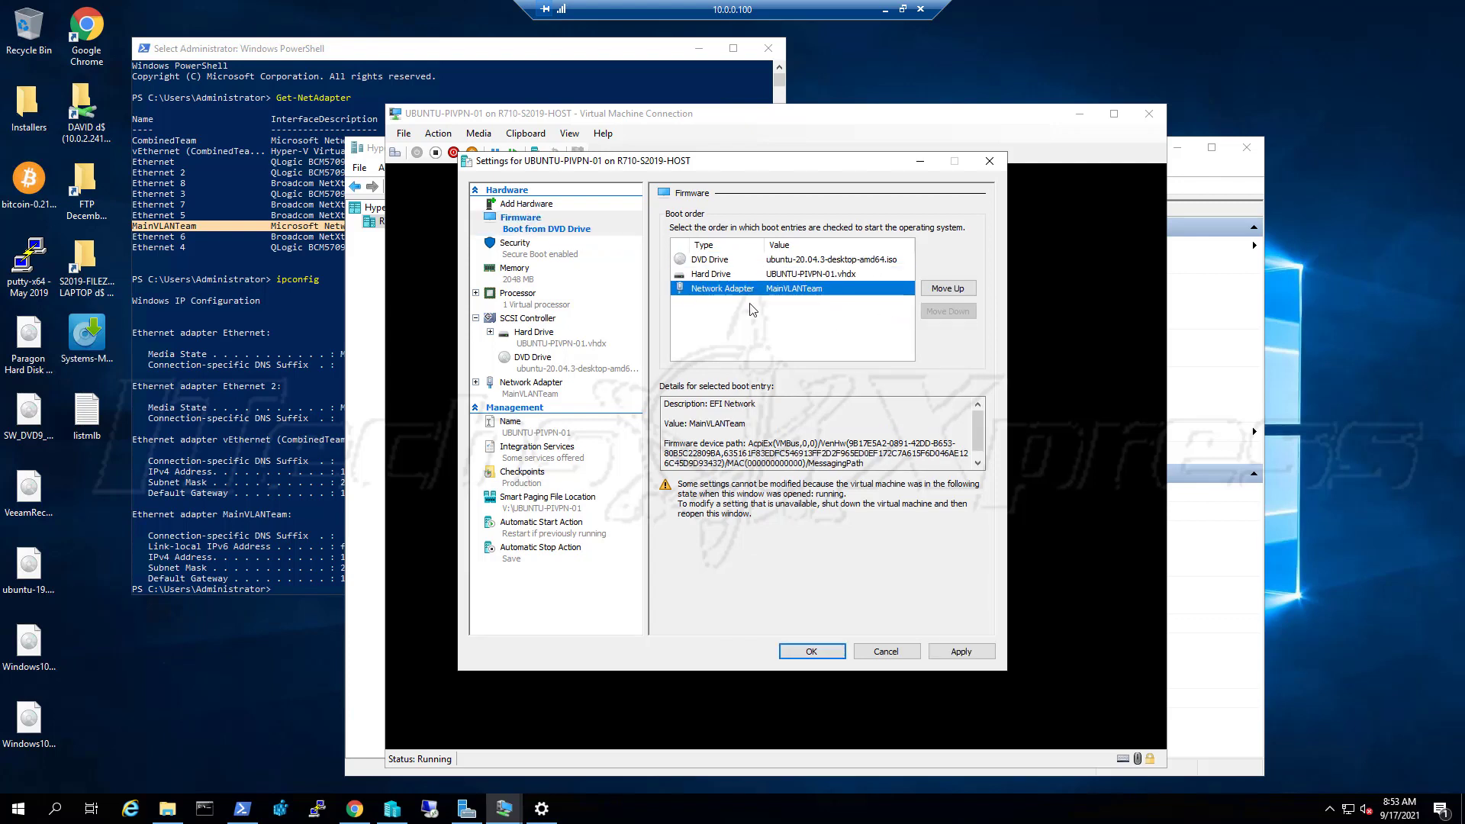
click(790, 261)
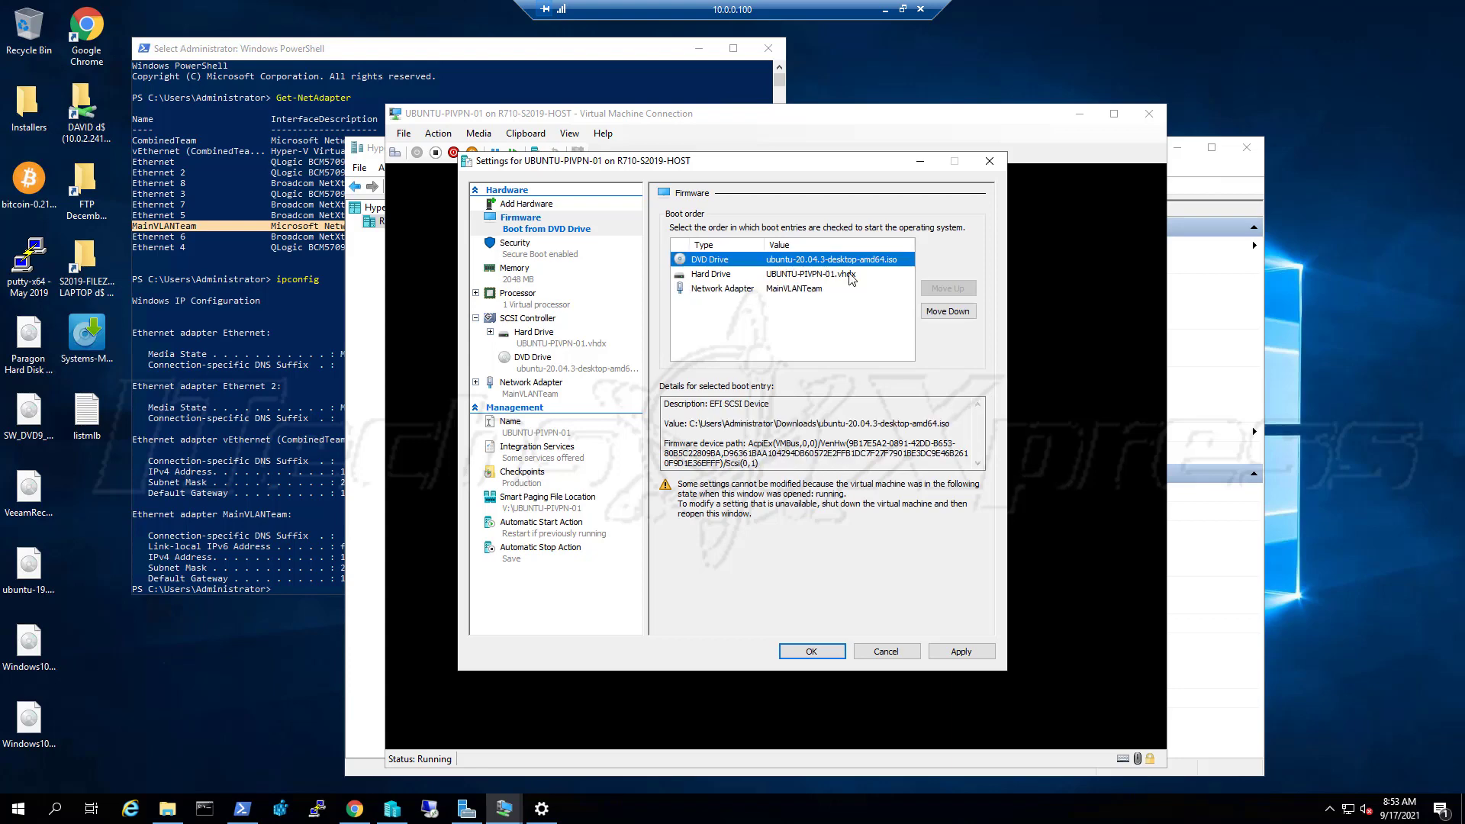
click(946, 652)
click(824, 652)
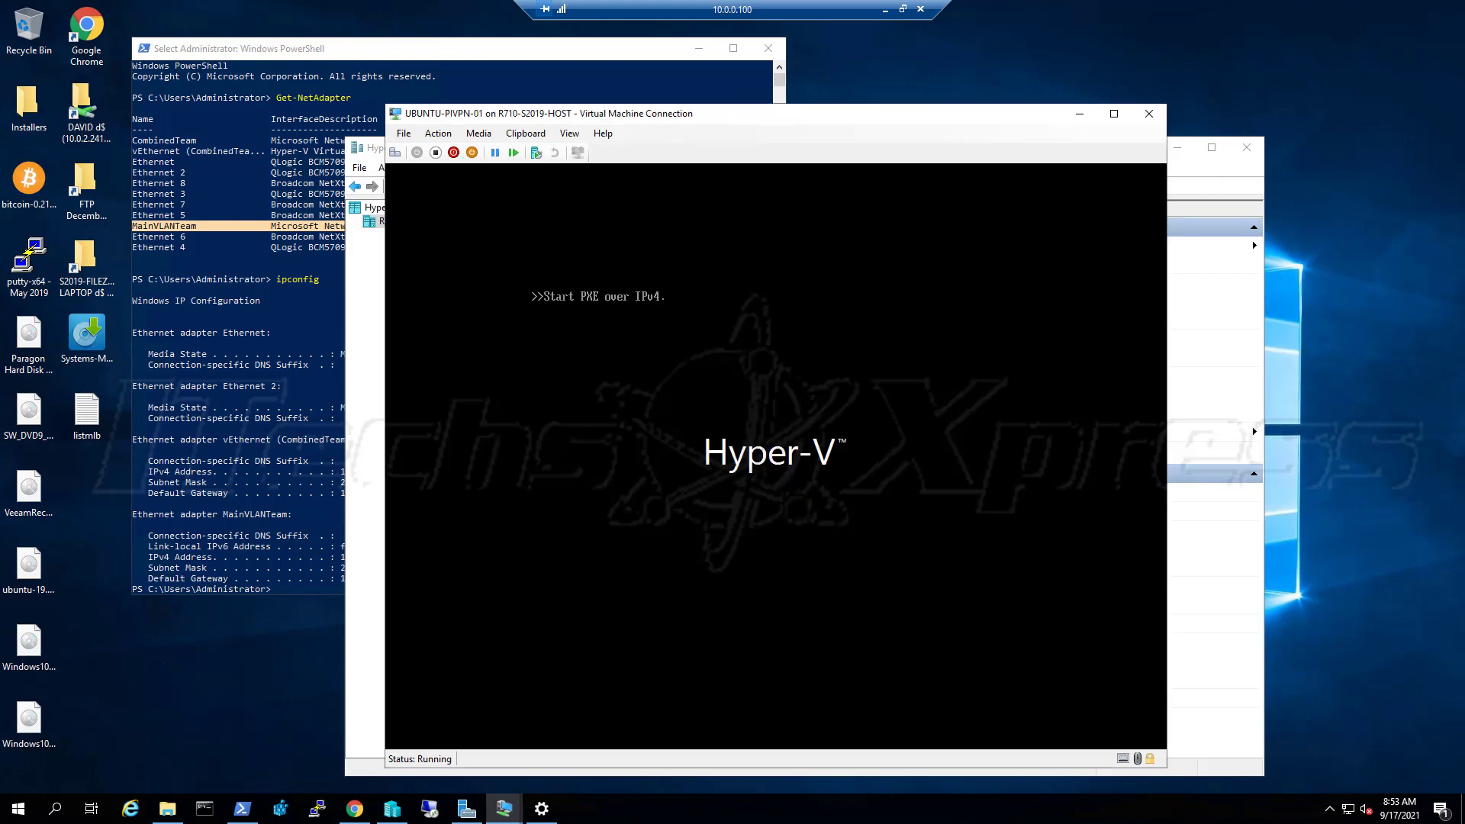
Reset the PXE-stuck VM, reset it again from the Action menu, then turn it off
click(511, 156)
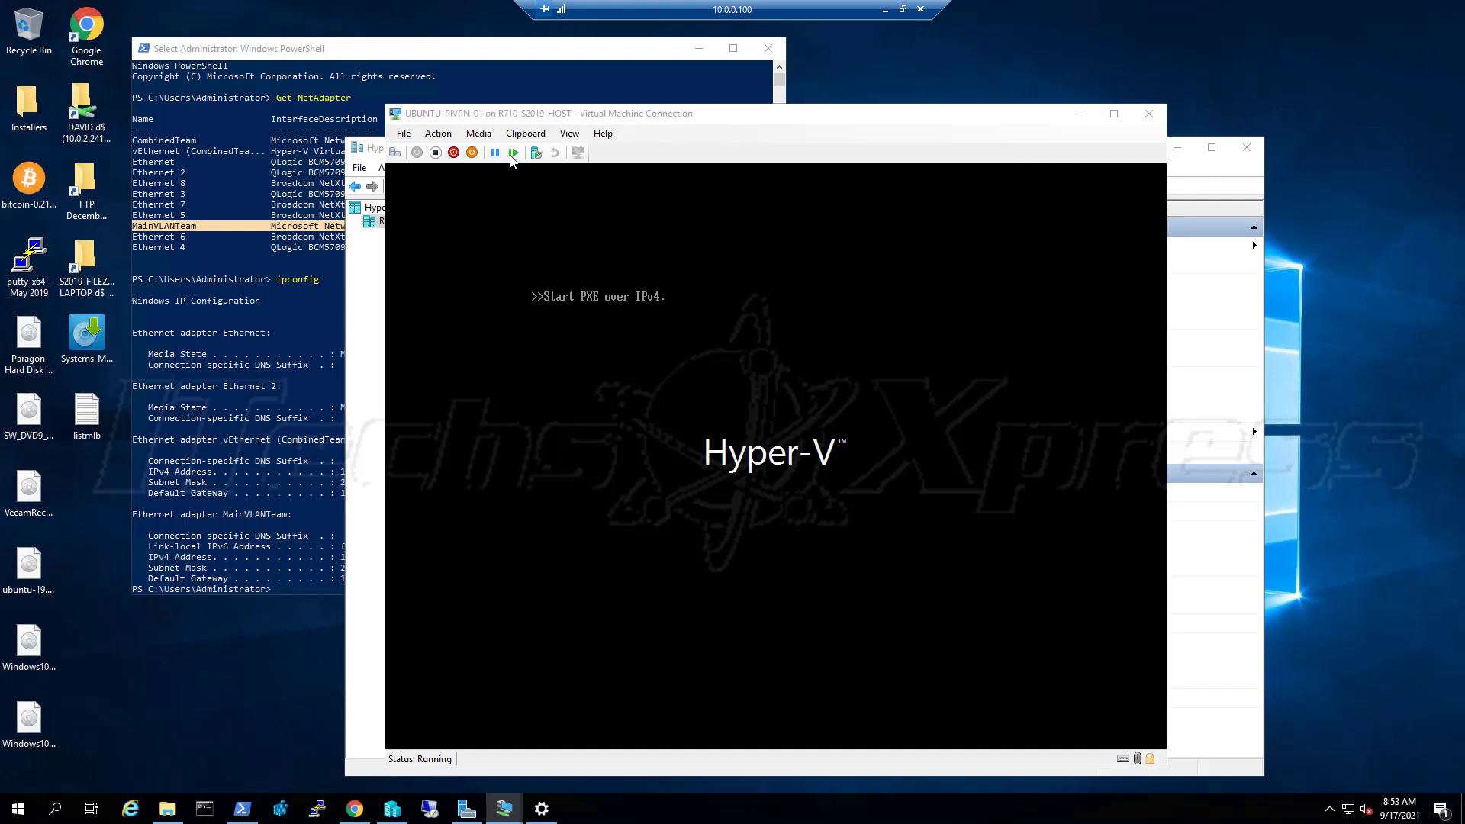
click(805, 469)
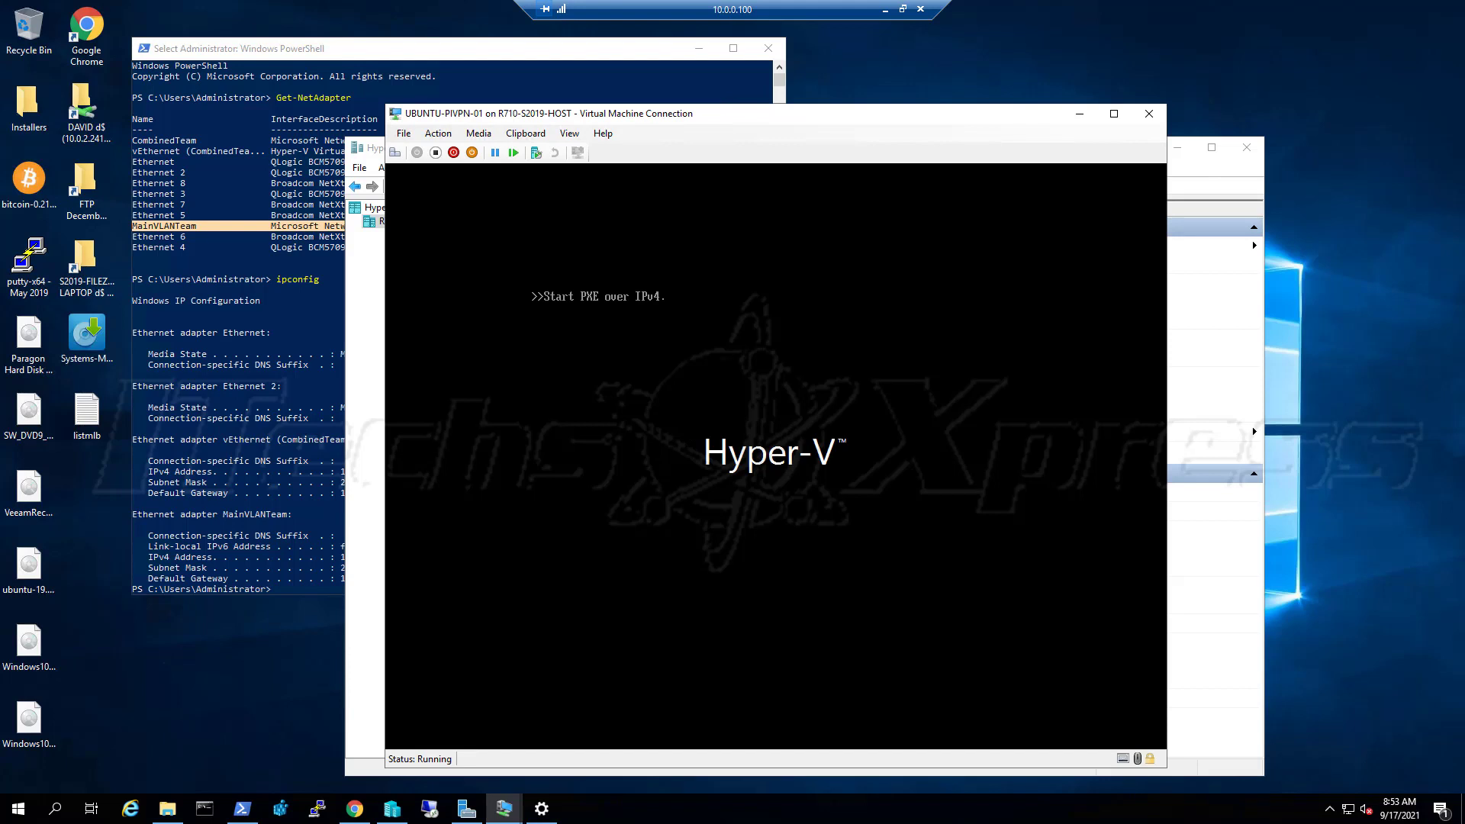
click(523, 135)
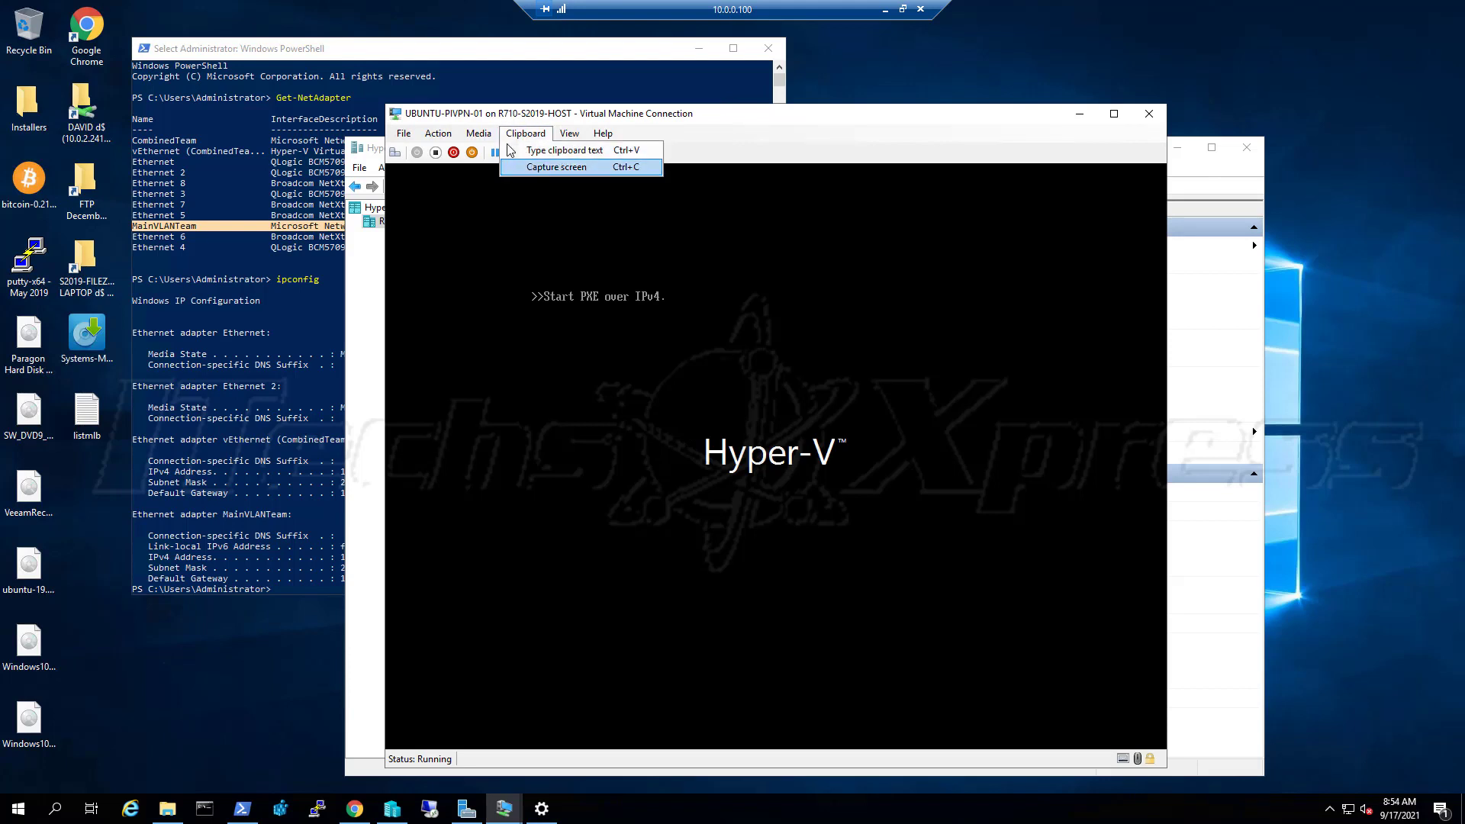
click(526, 135)
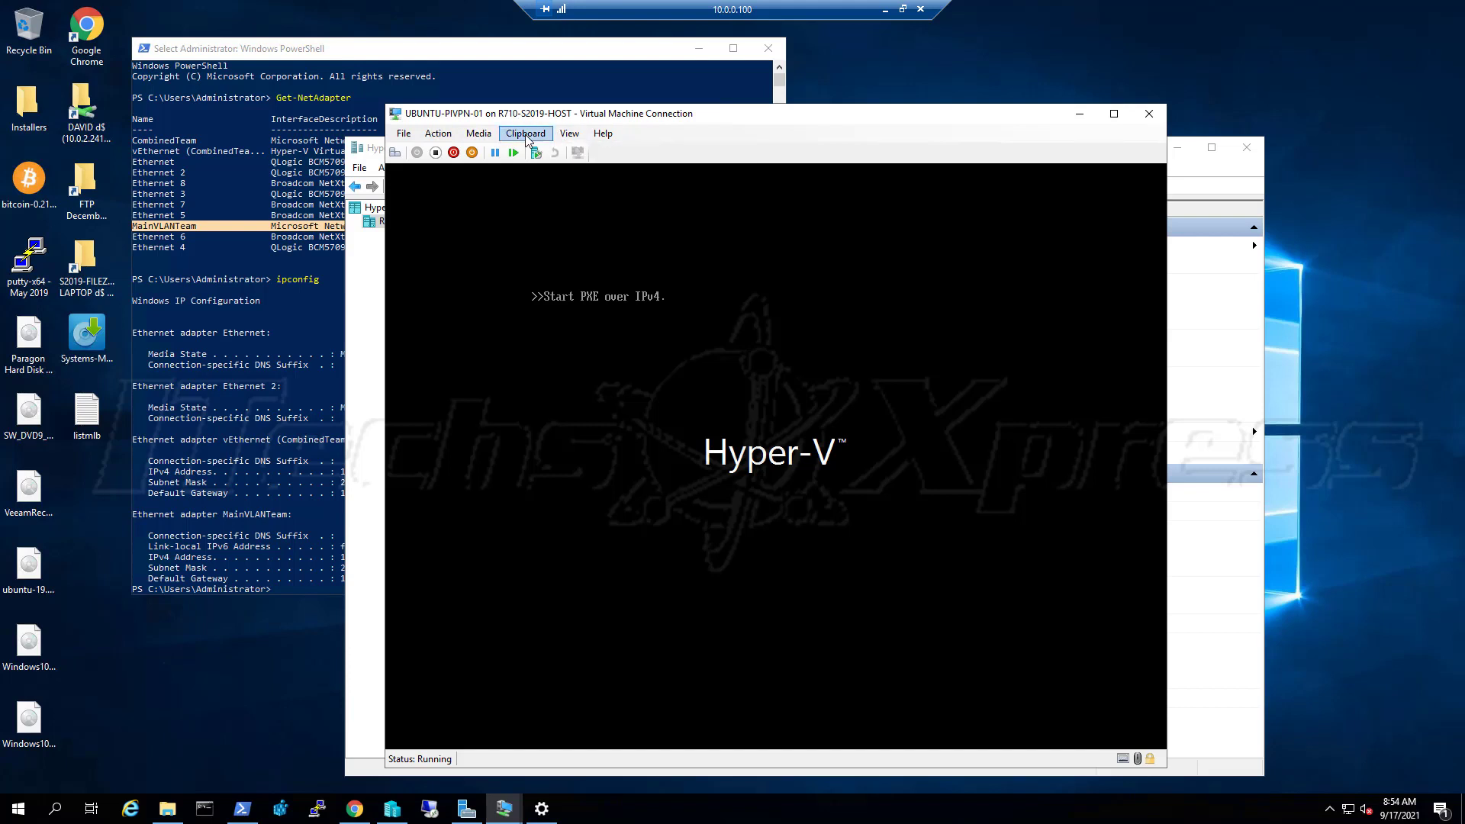
click(433, 135)
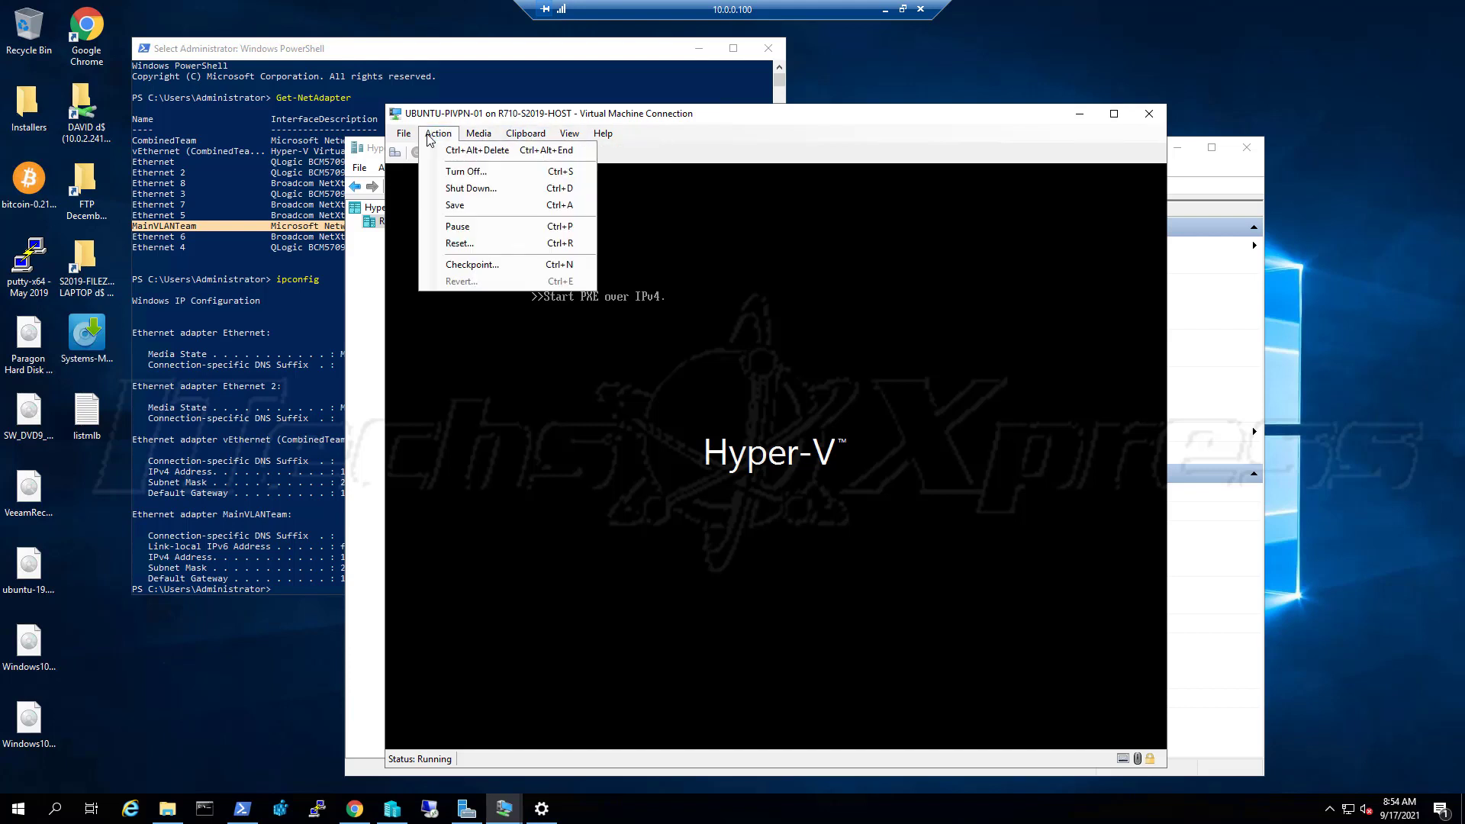
click(456, 244)
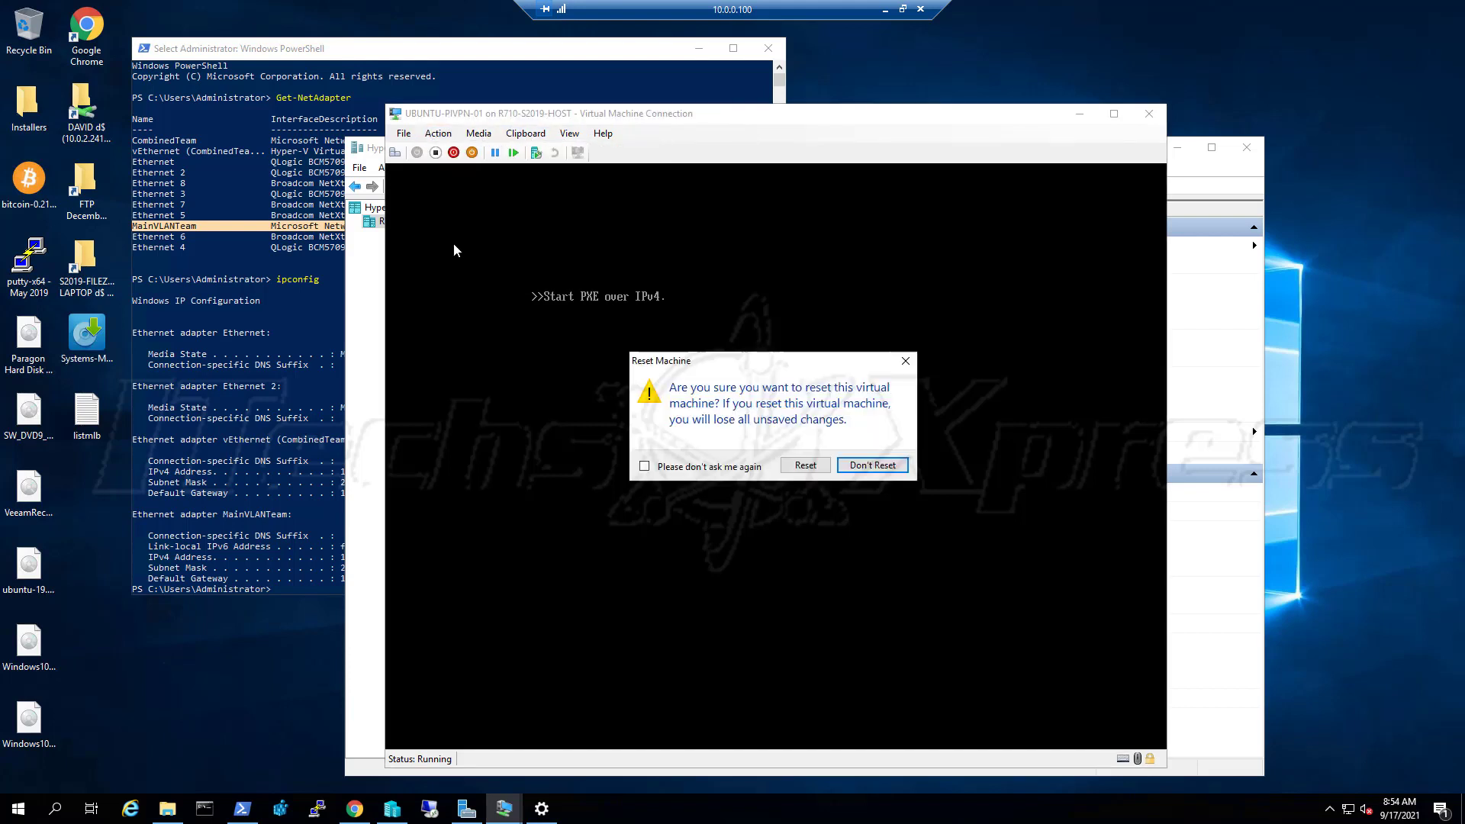
click(801, 466)
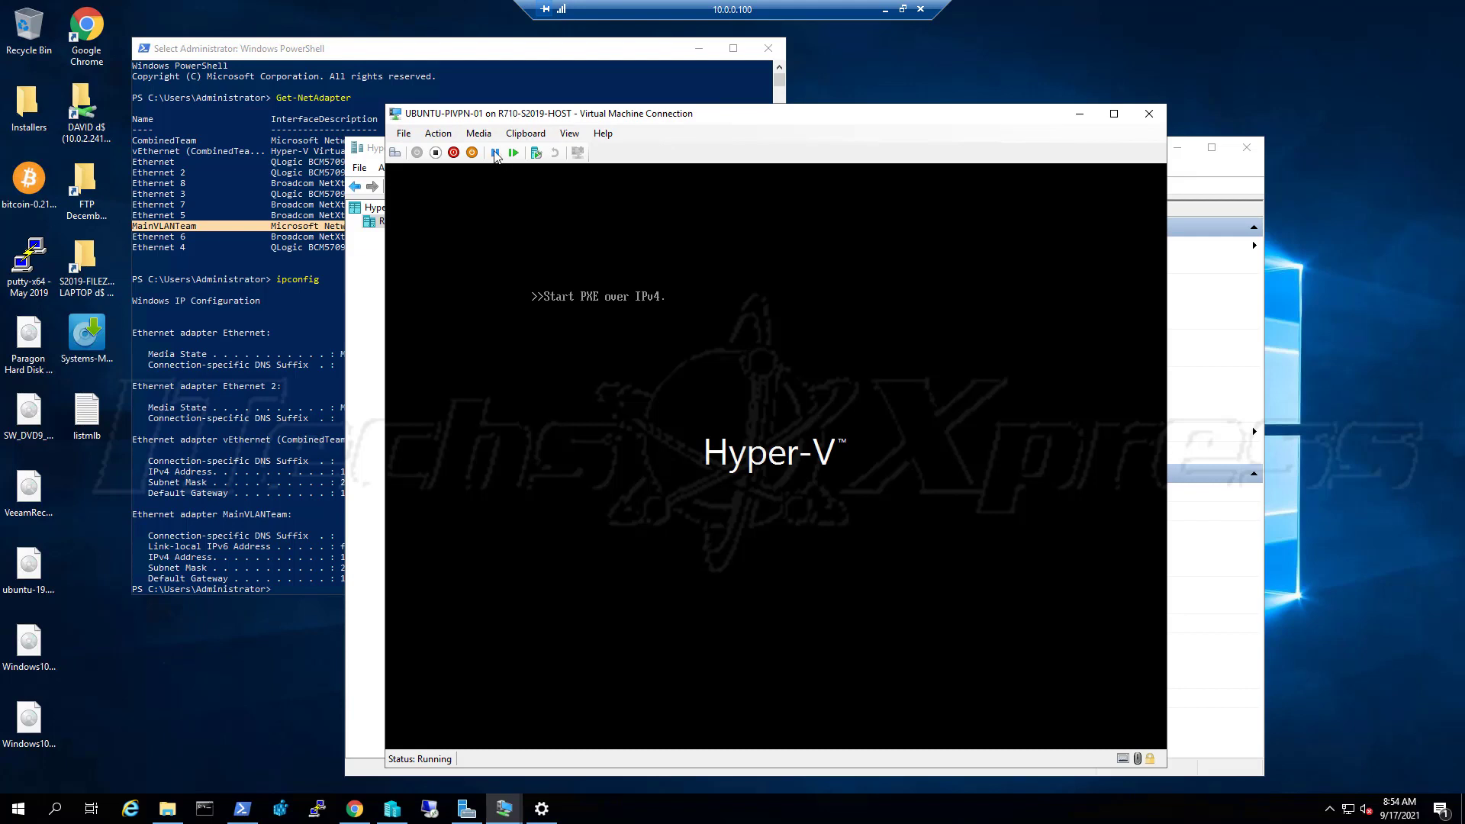
click(438, 154)
click(809, 467)
Set the Secure Boot template to Microsoft UEFI Certificate Authority, apply it, and start the VM
click(409, 135)
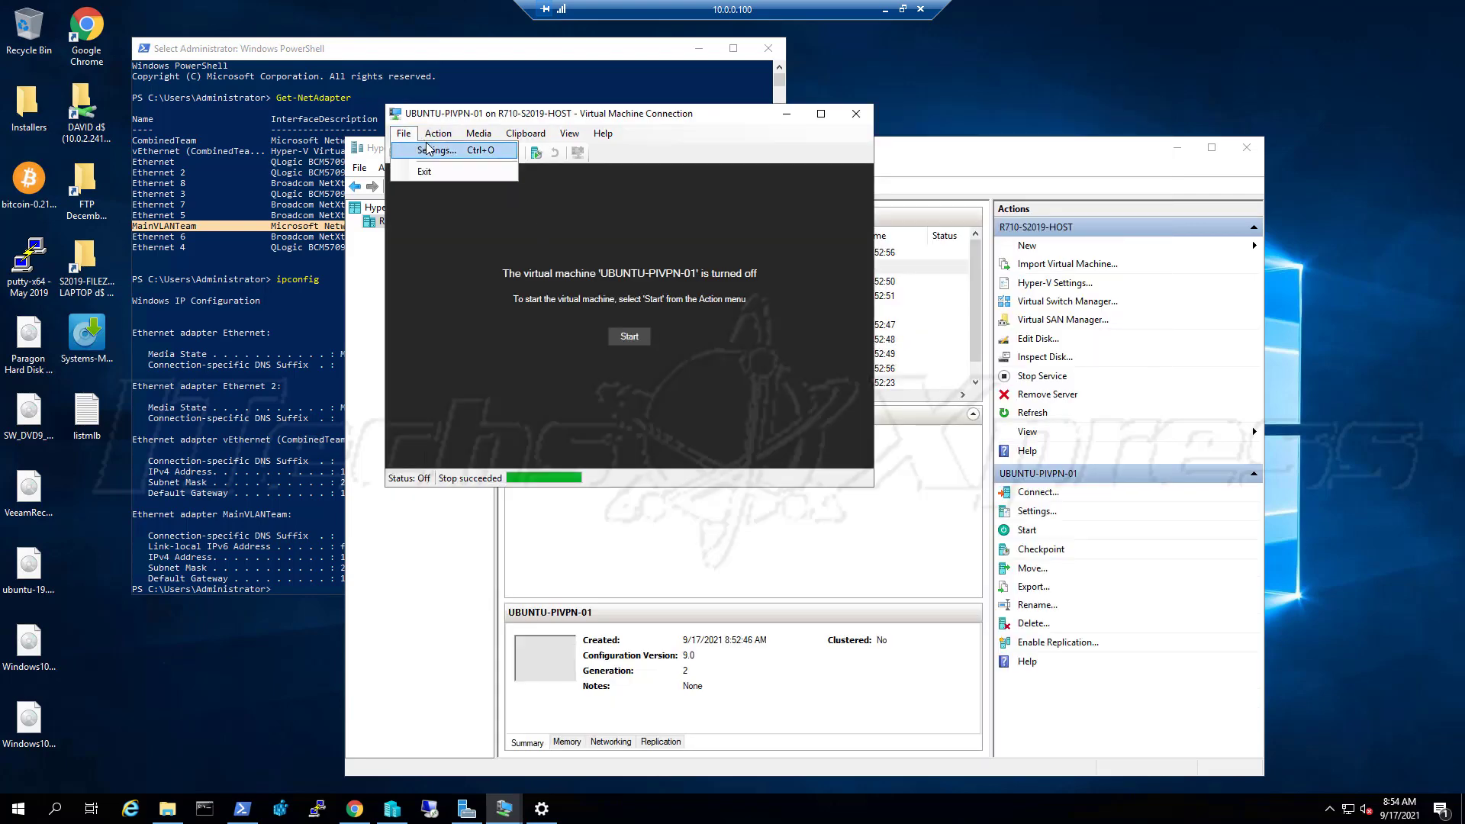
click(427, 150)
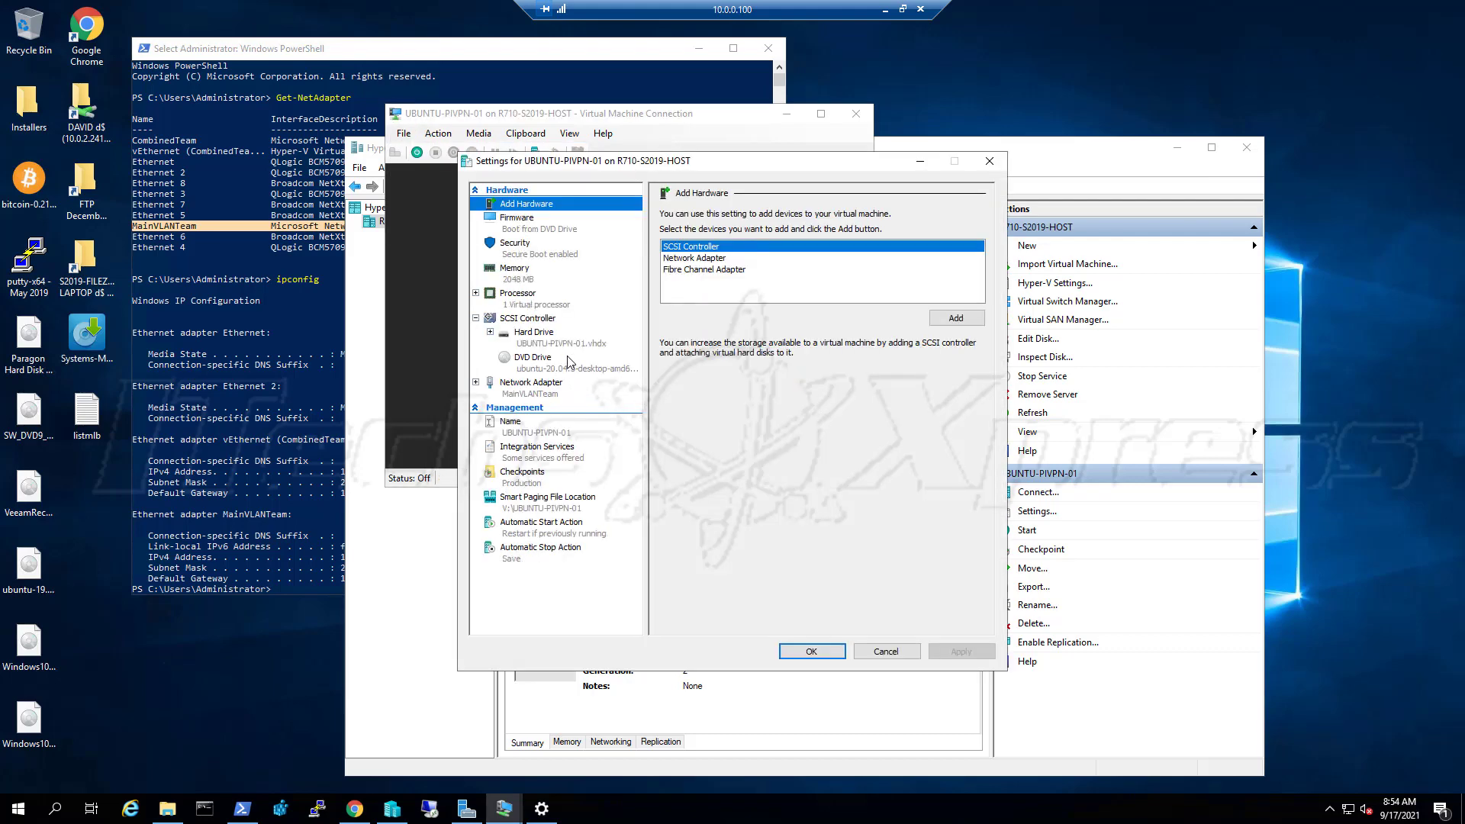
click(571, 256)
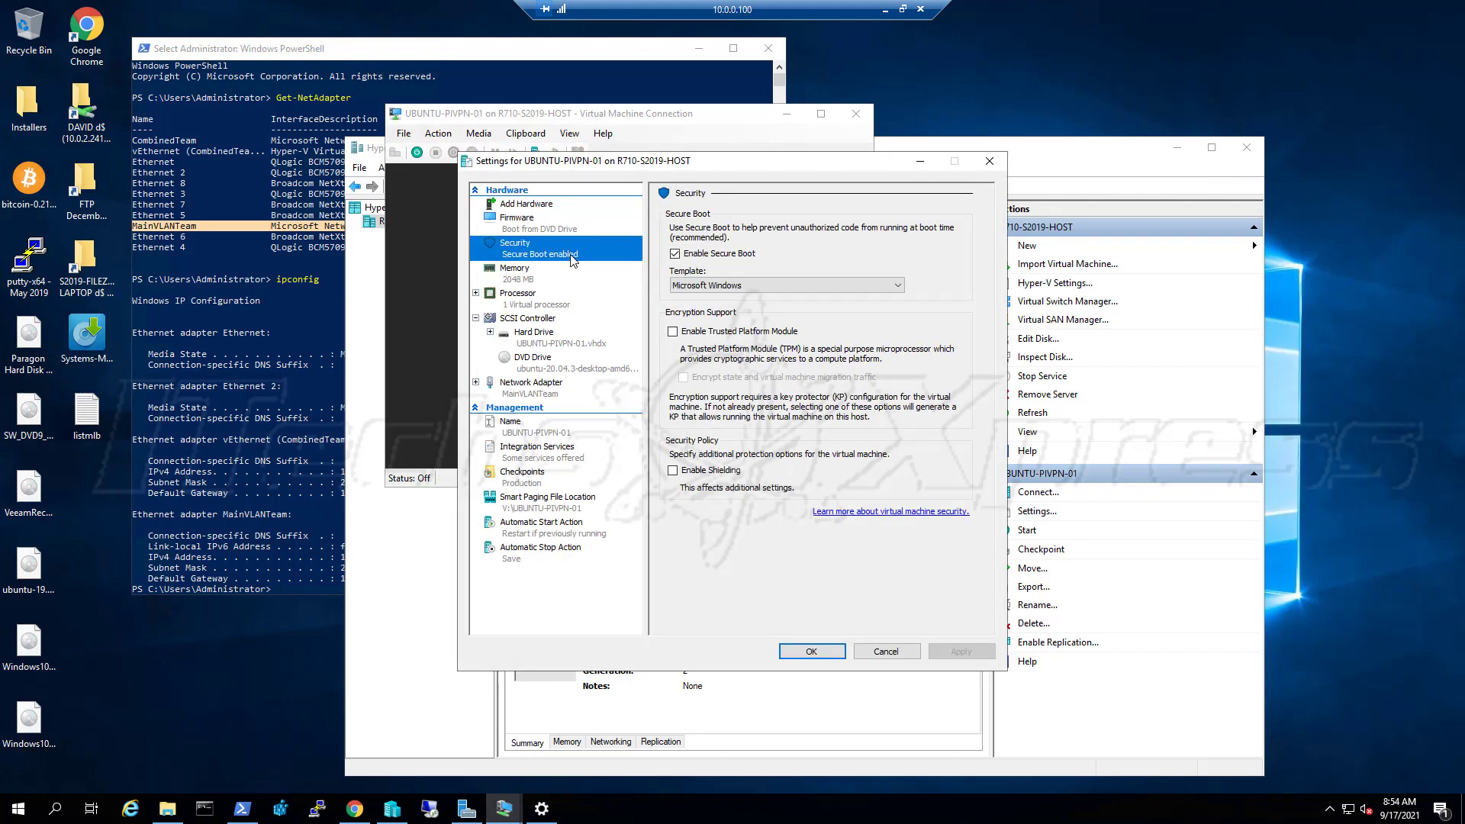
click(705, 286)
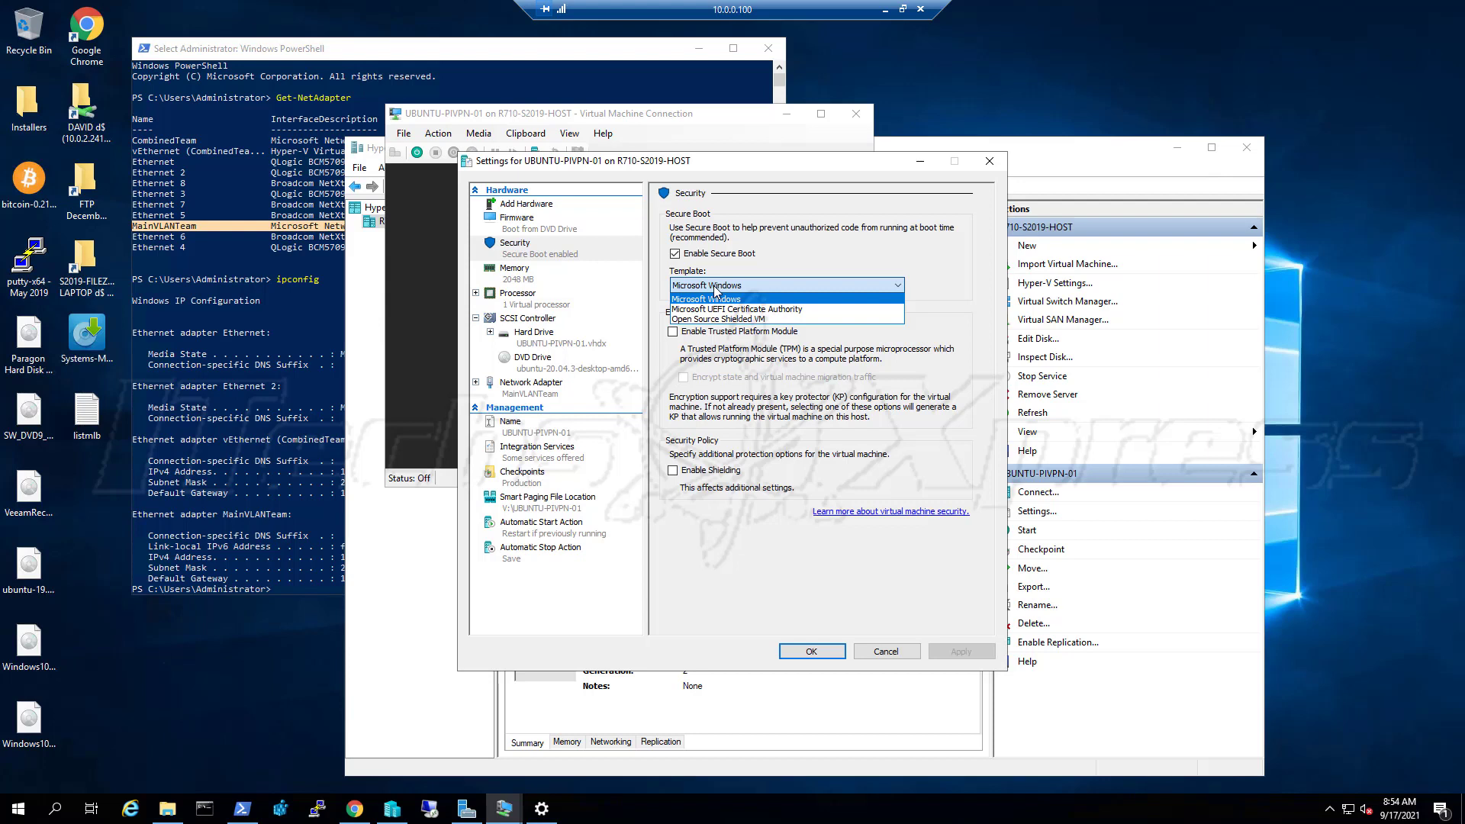
click(716, 297)
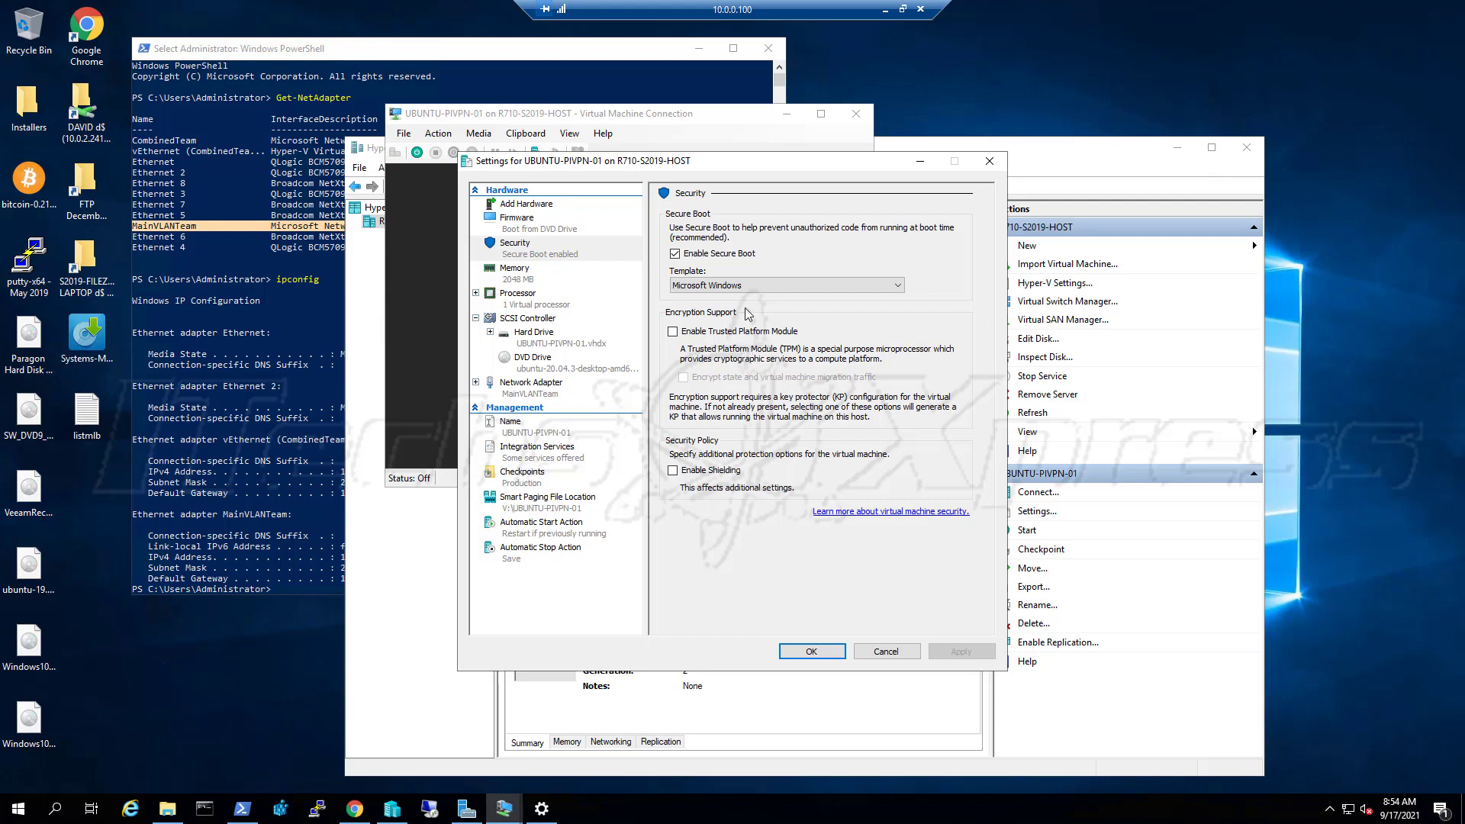
click(745, 287)
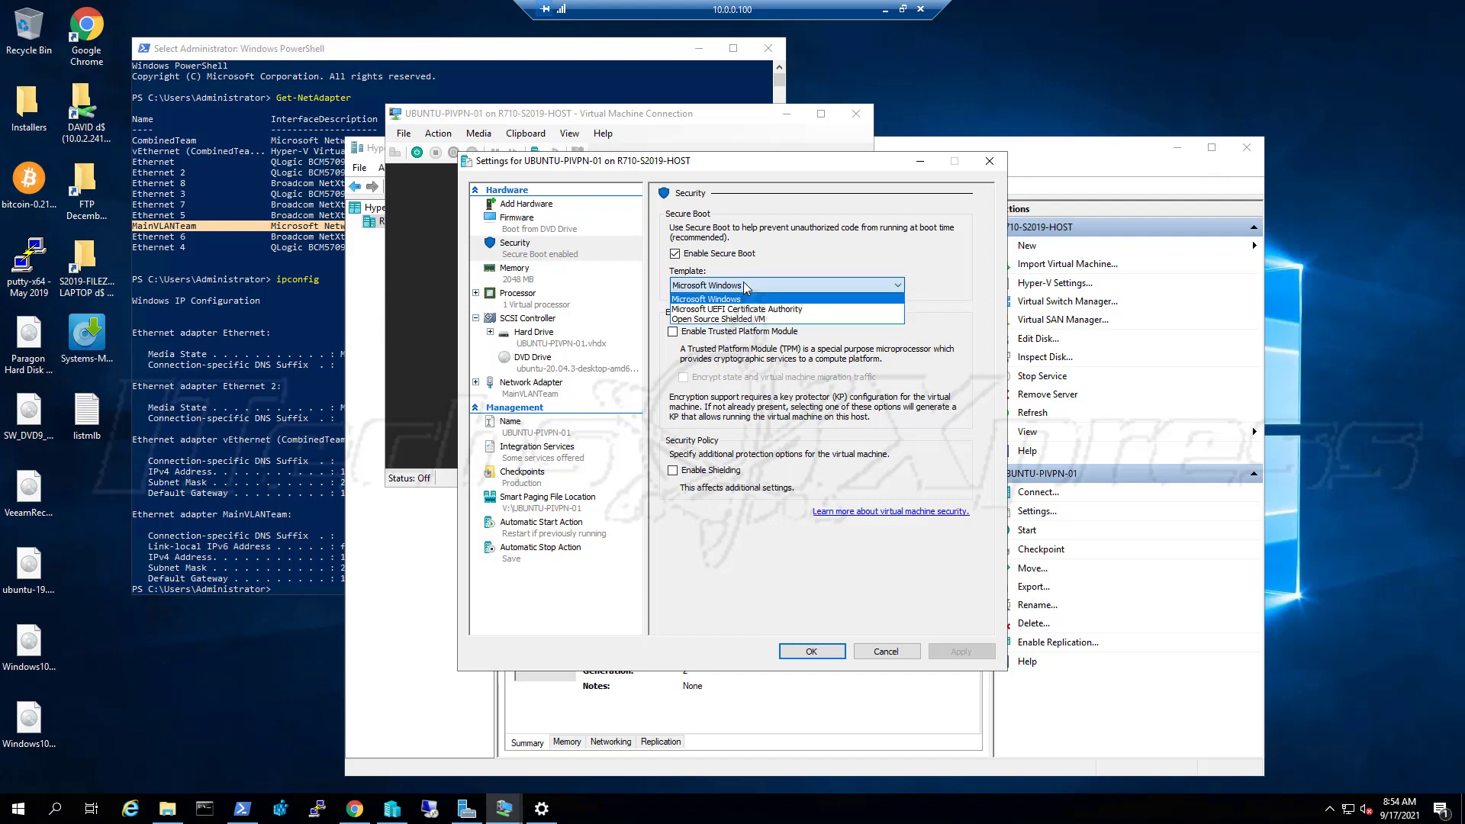
click(746, 310)
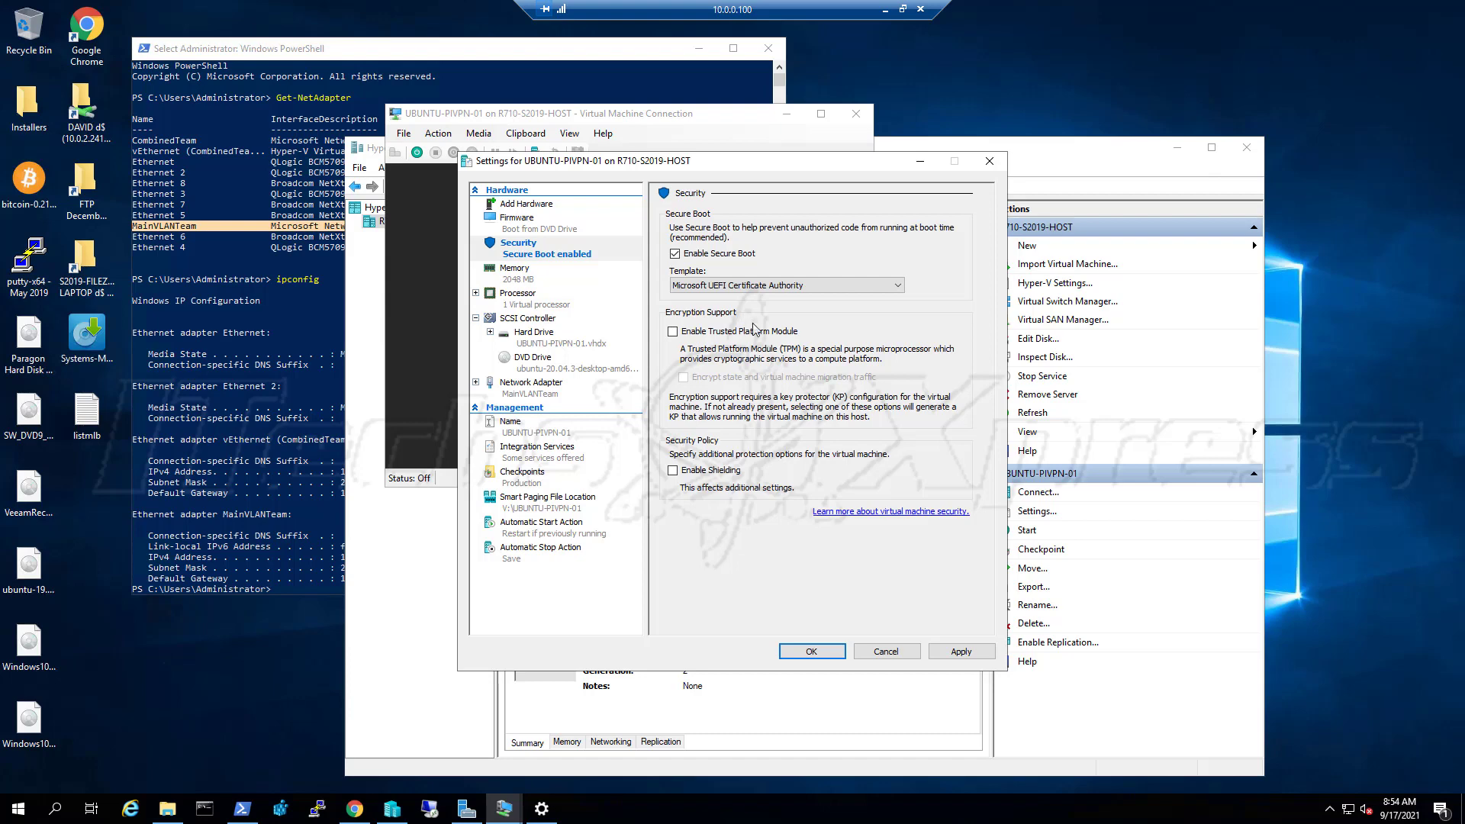
click(947, 650)
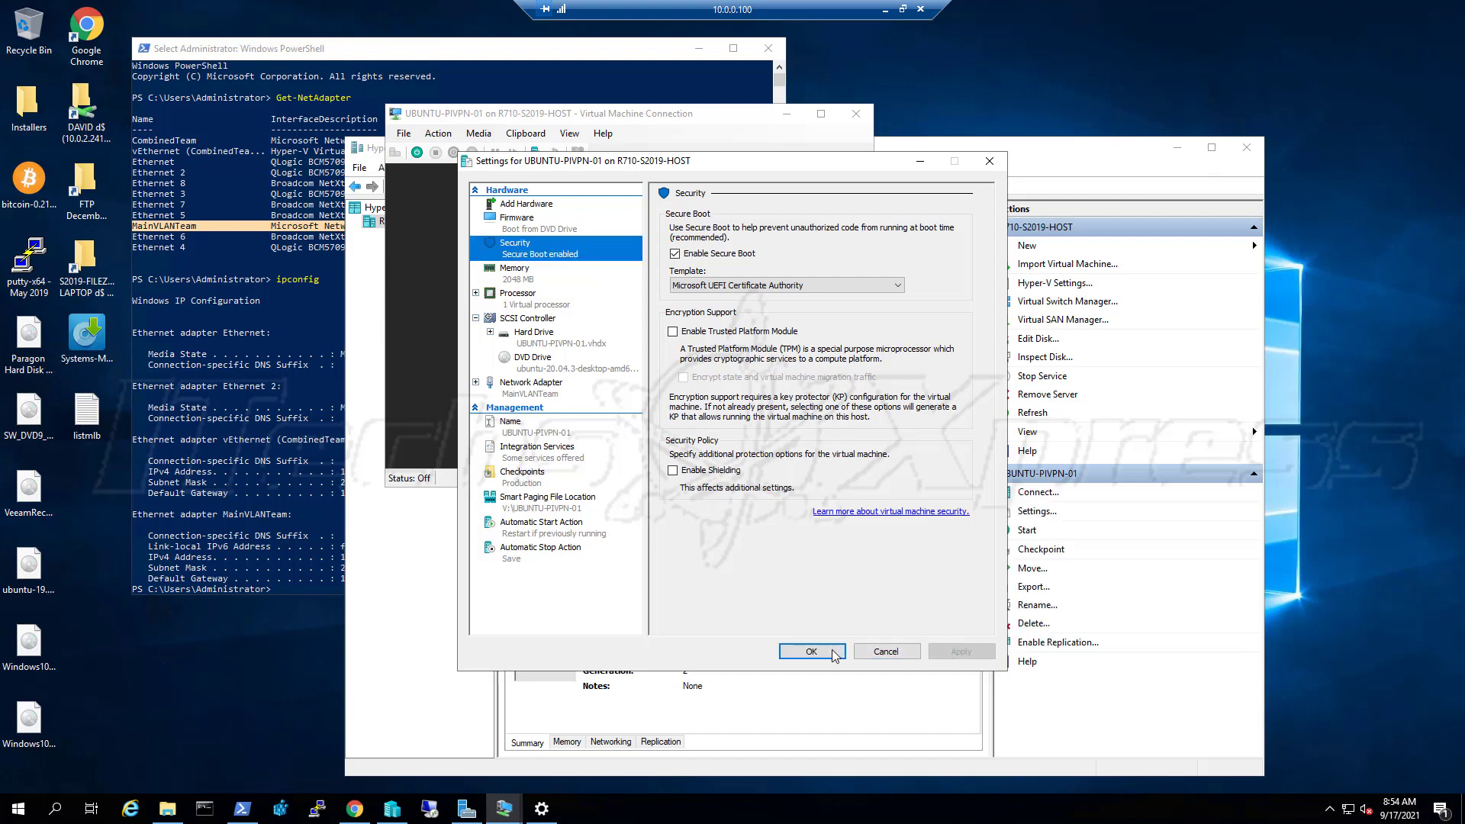
click(812, 651)
click(690, 436)
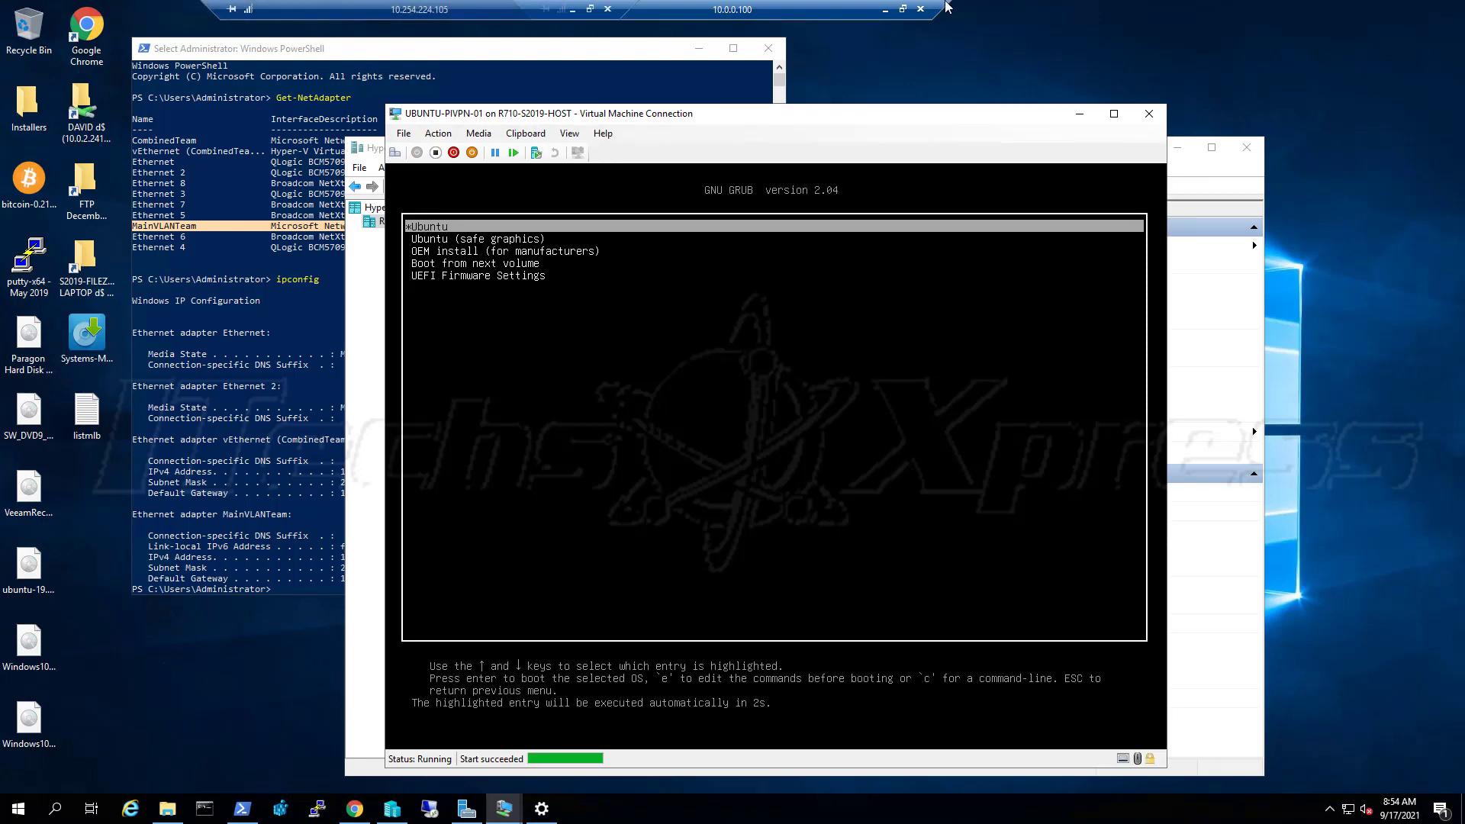
Stop the GRUB countdown with the arrow keys, then review the Security settings and cancel
key(Down)
key(Up)
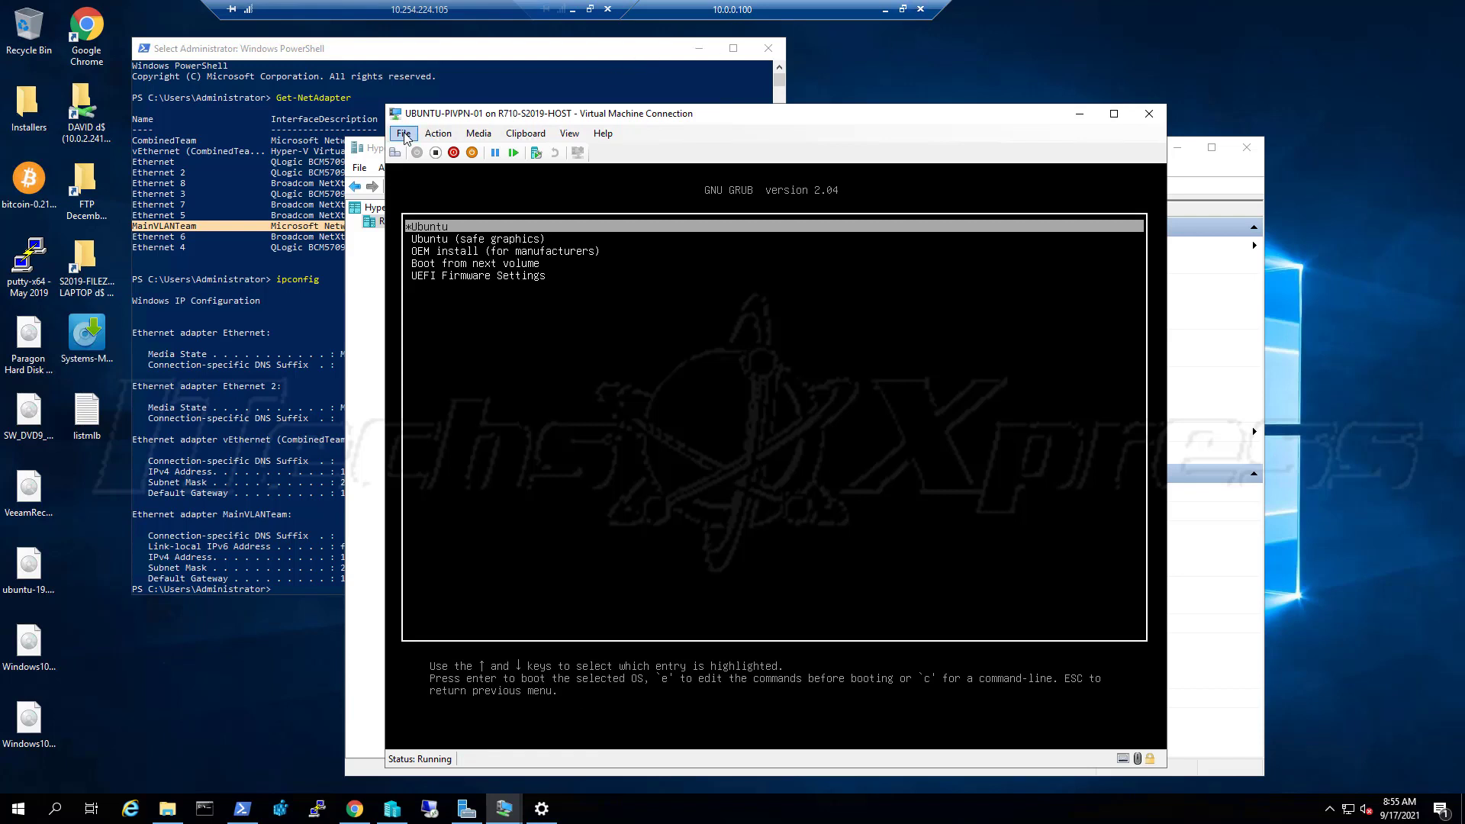
click(403, 134)
click(418, 156)
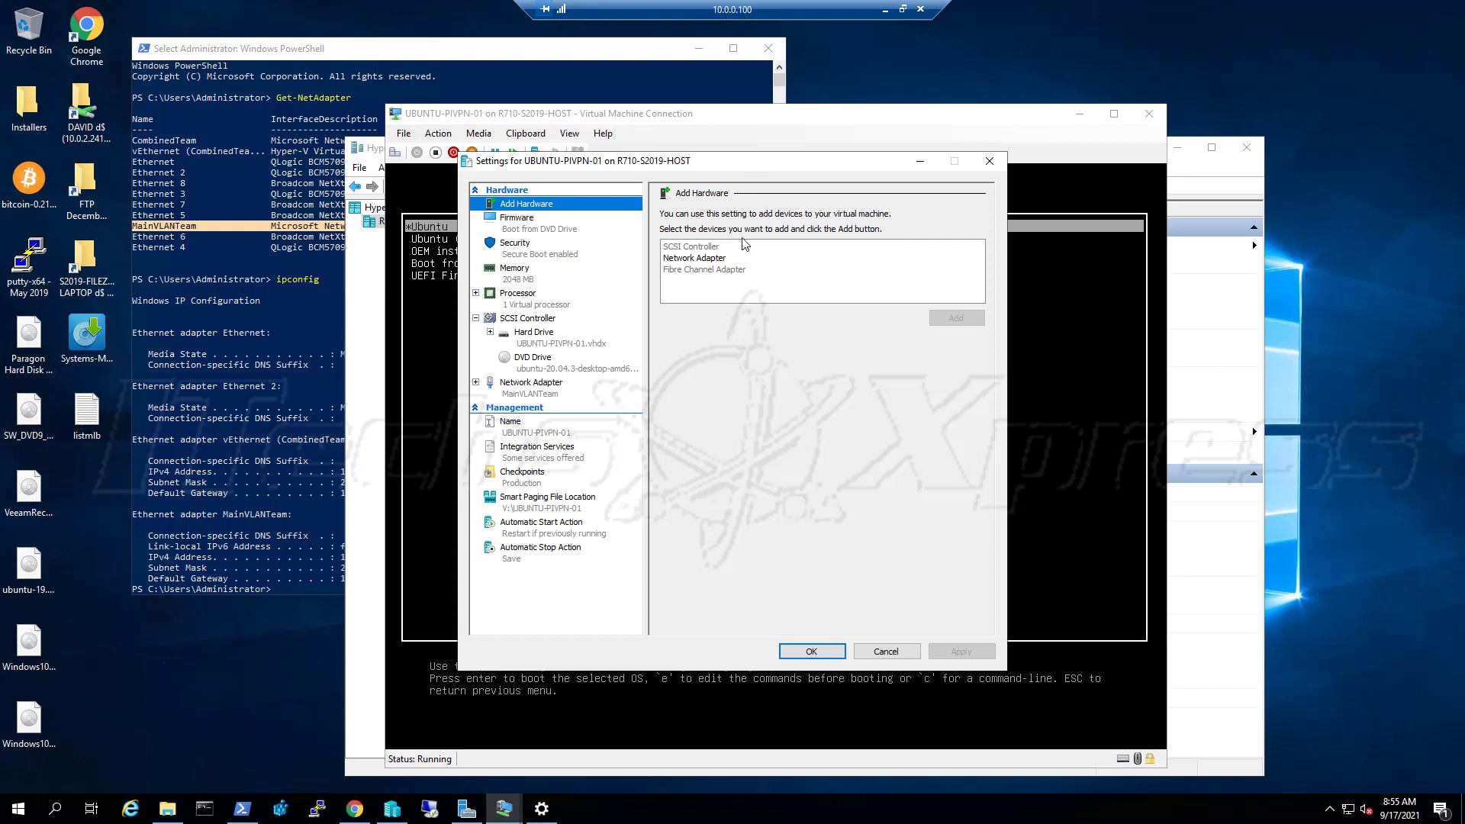
click(542, 255)
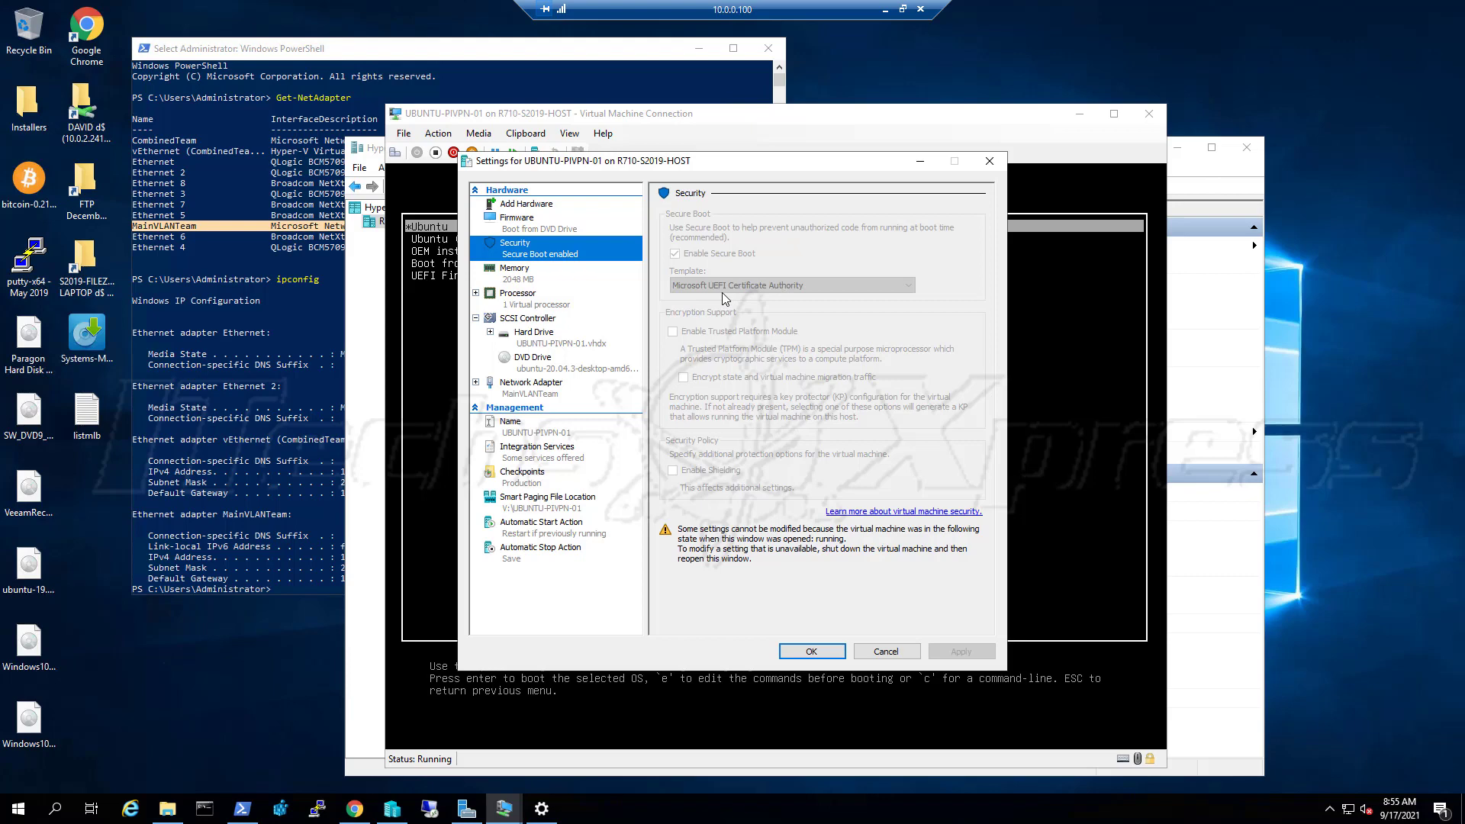
click(881, 653)
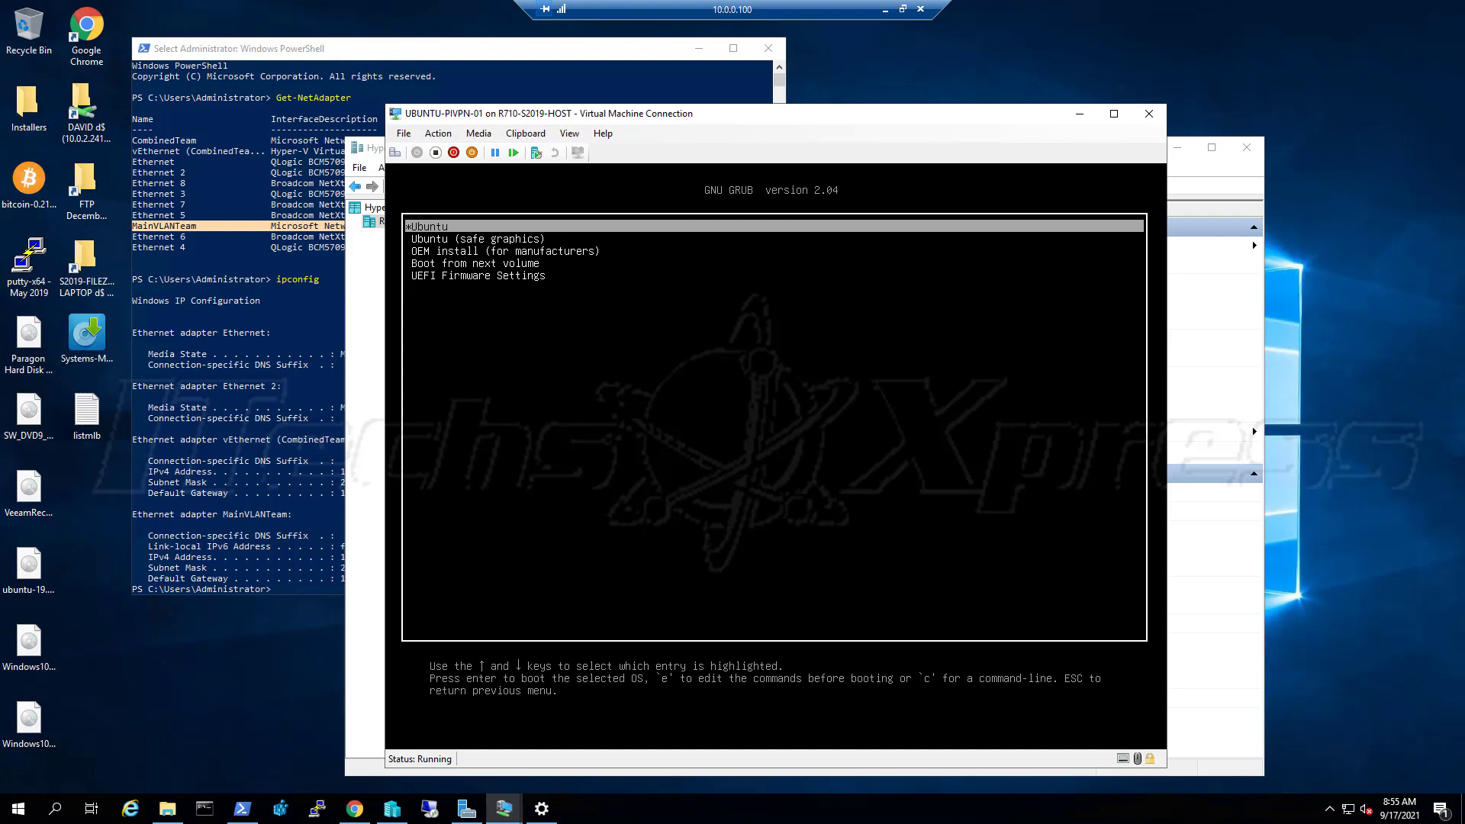
Highlight the standard Ubuntu entry in the GRUB menu and boot it
key(Down)
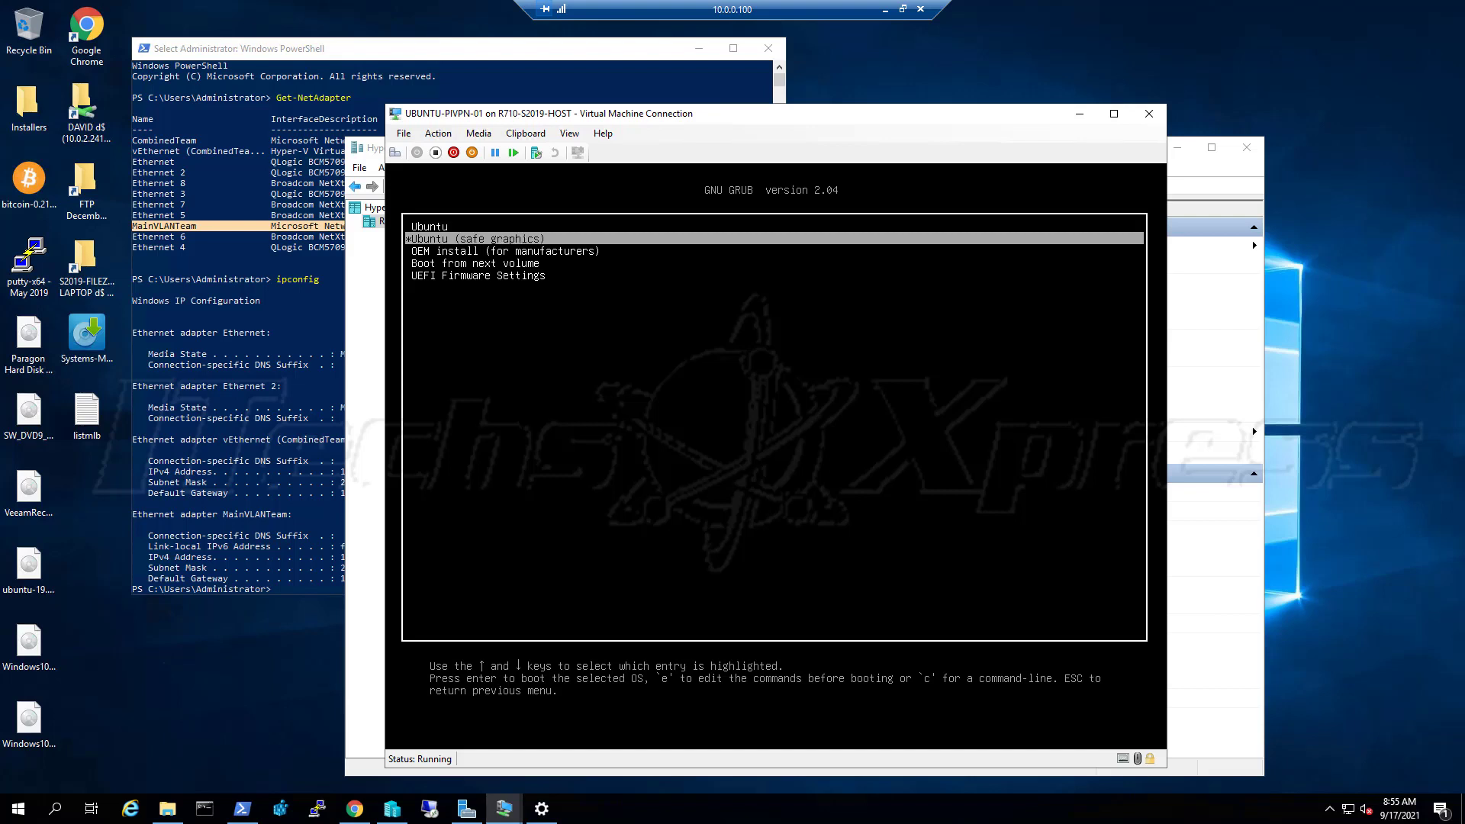
key(Down)
key(Down)
key(Down)
key(Up)
key(Up)
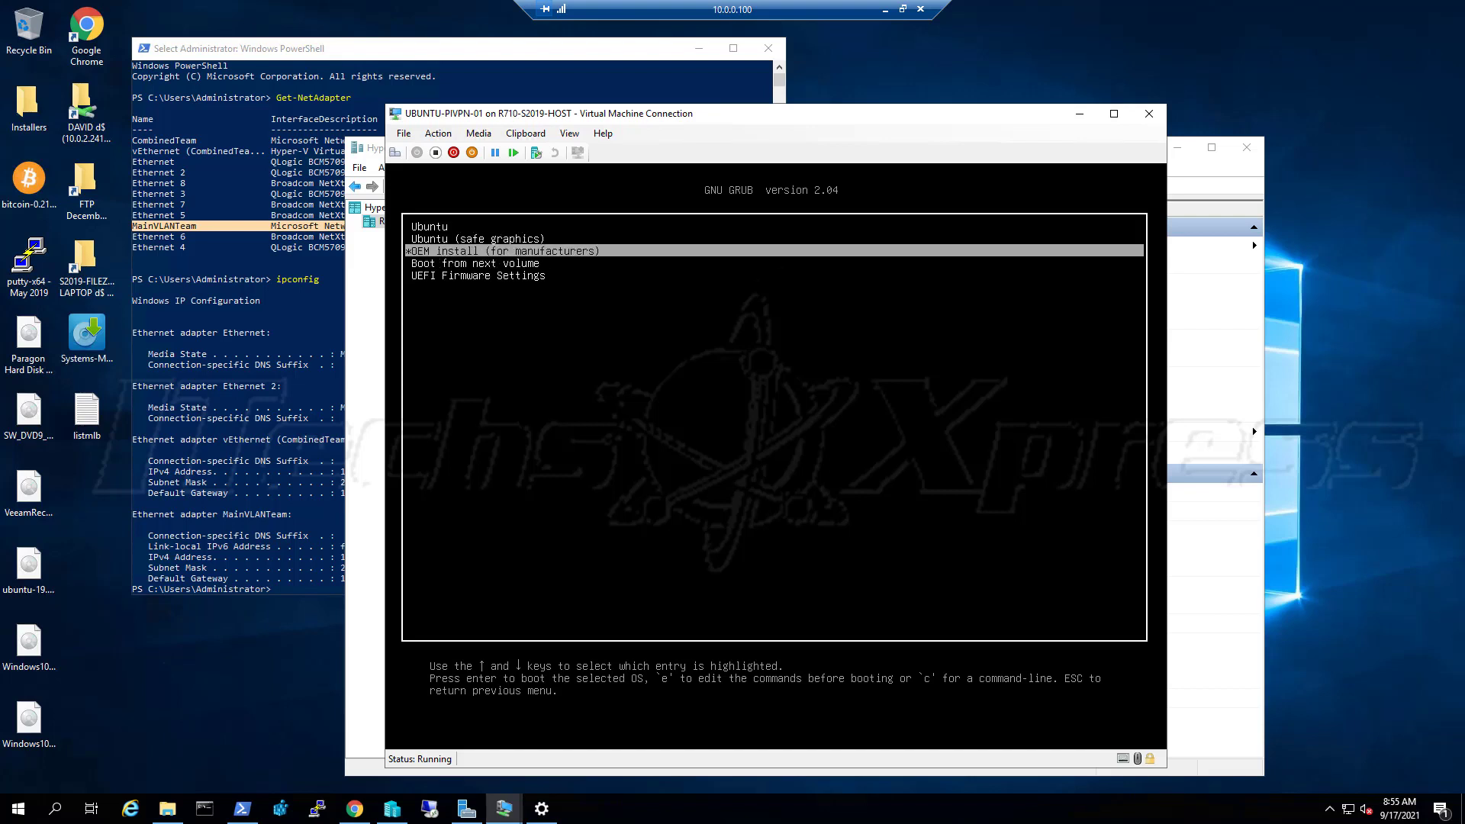
key(Up)
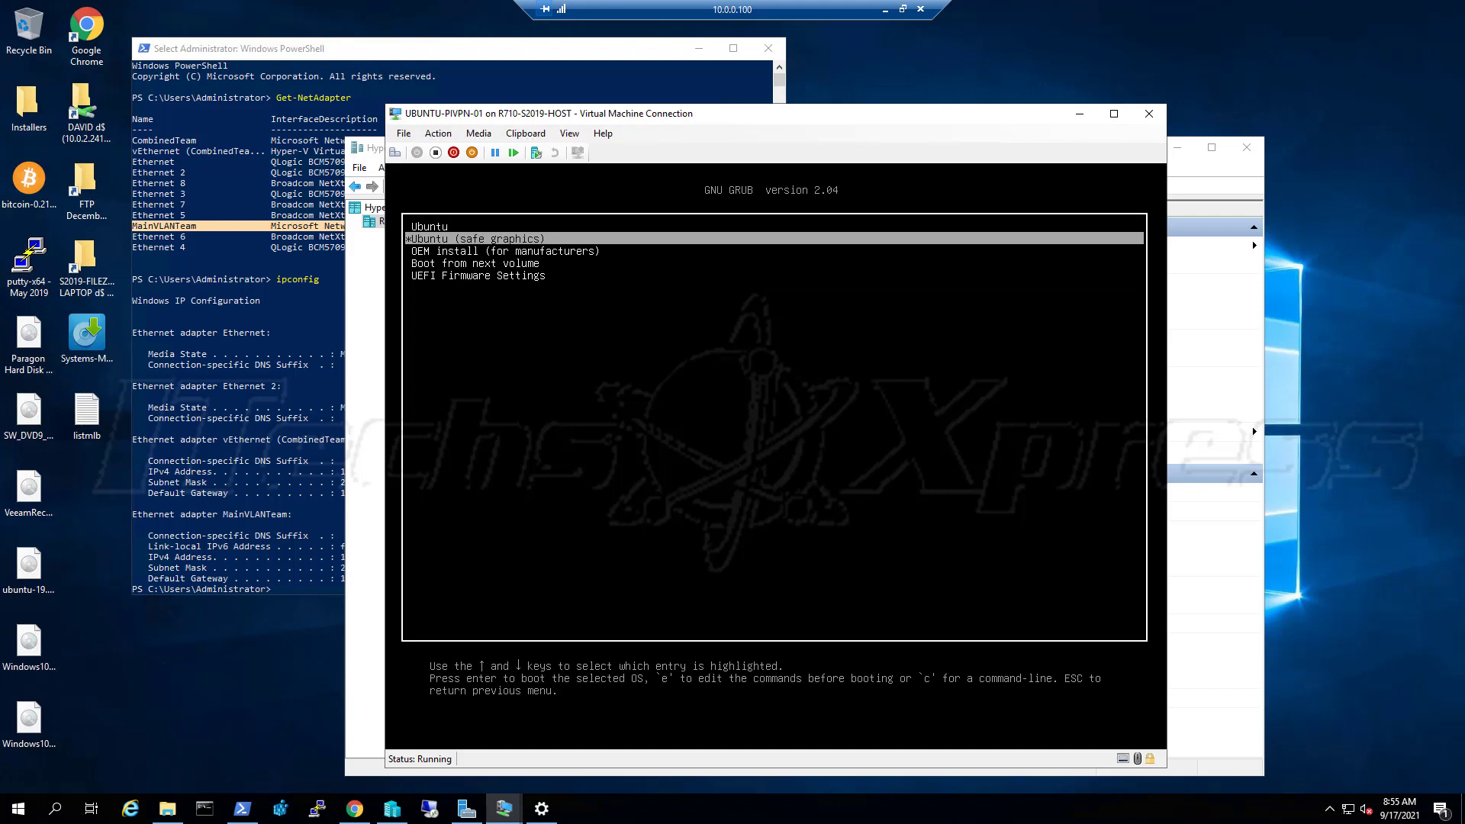
key(Up)
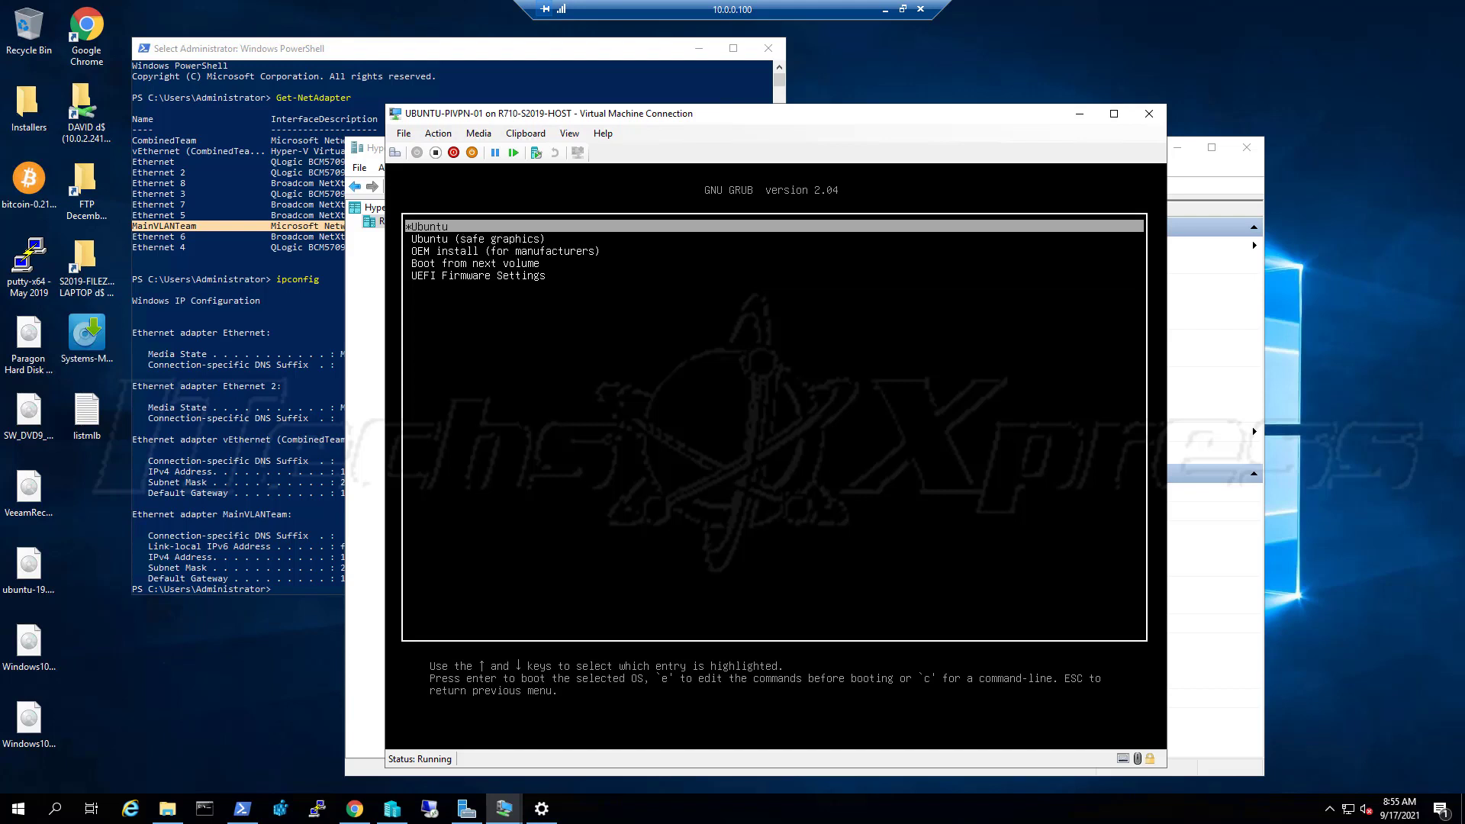
key(Return)
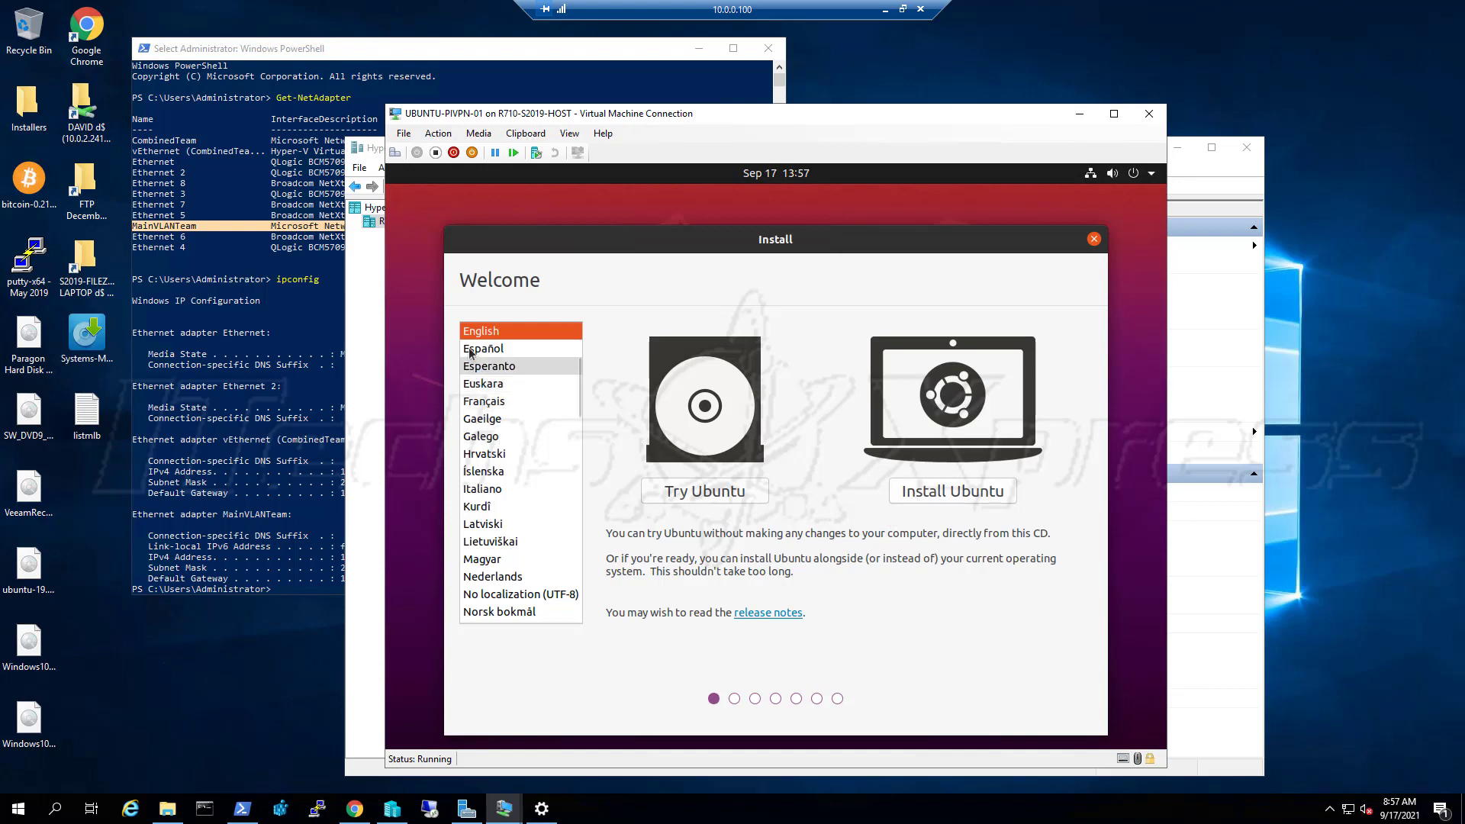
Begin the Ubuntu install and keep the English (US) keyboard layout
click(965, 498)
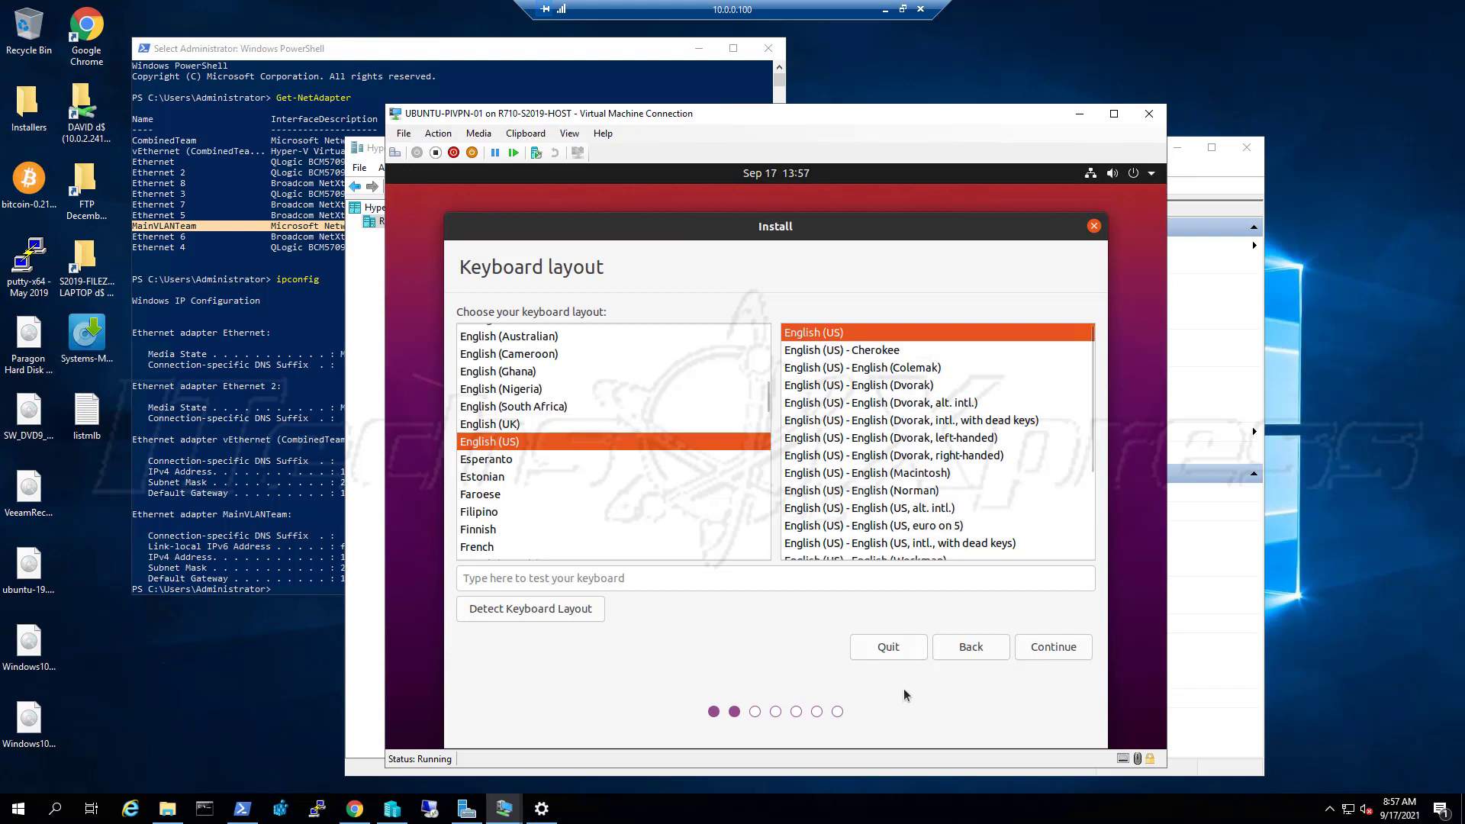
click(1040, 650)
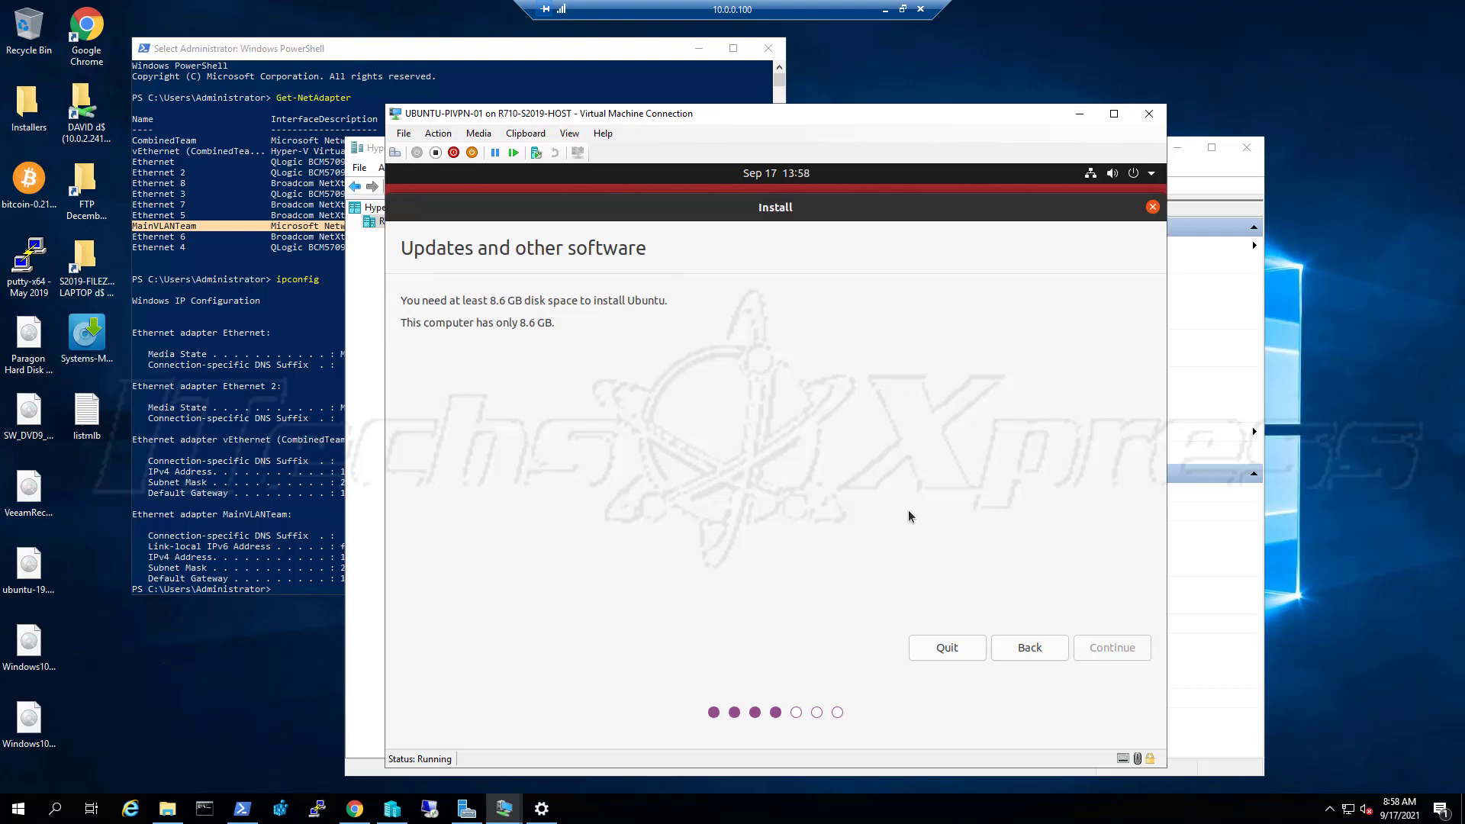
click(1133, 175)
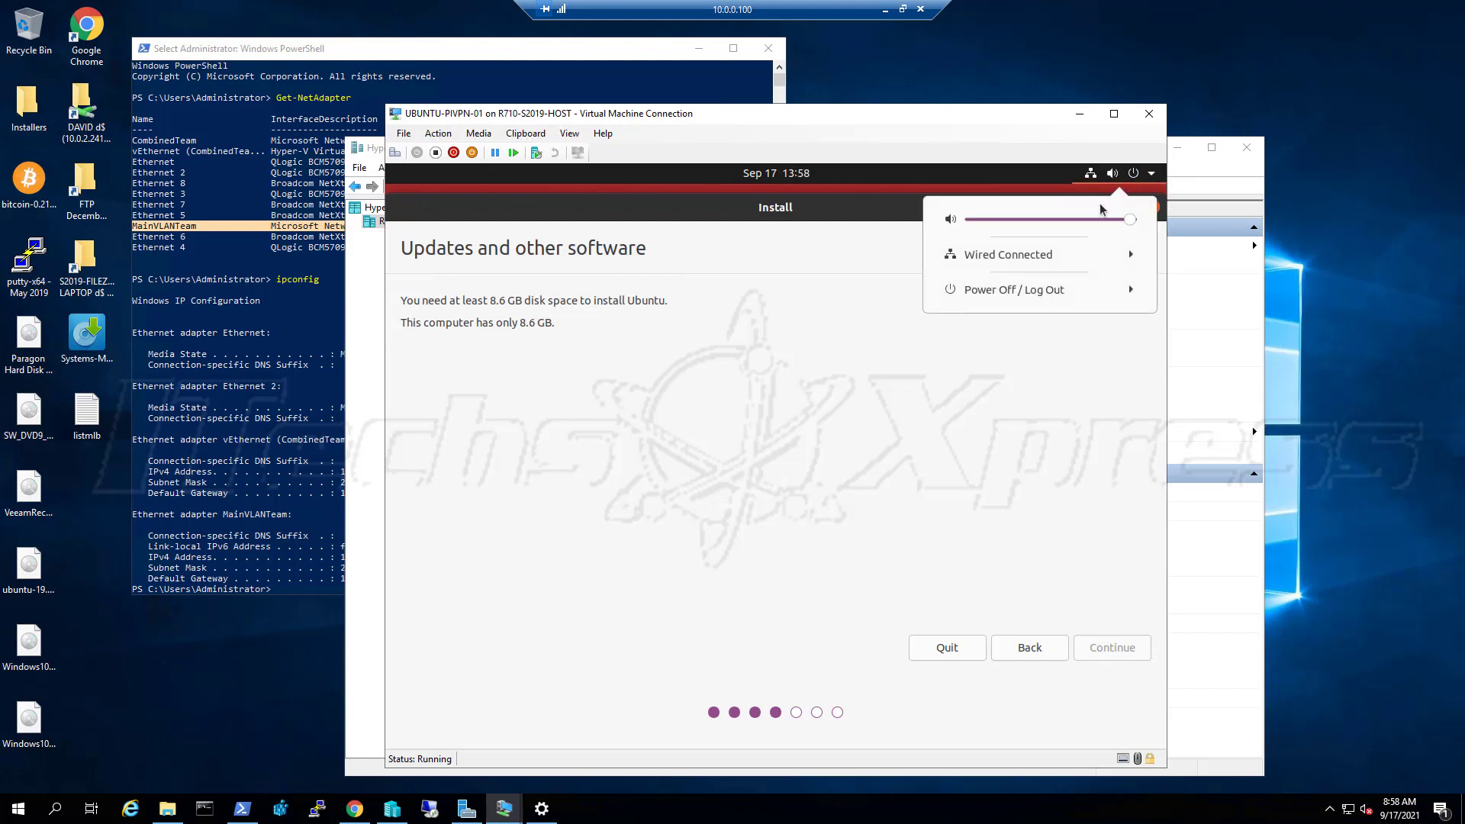
click(1033, 291)
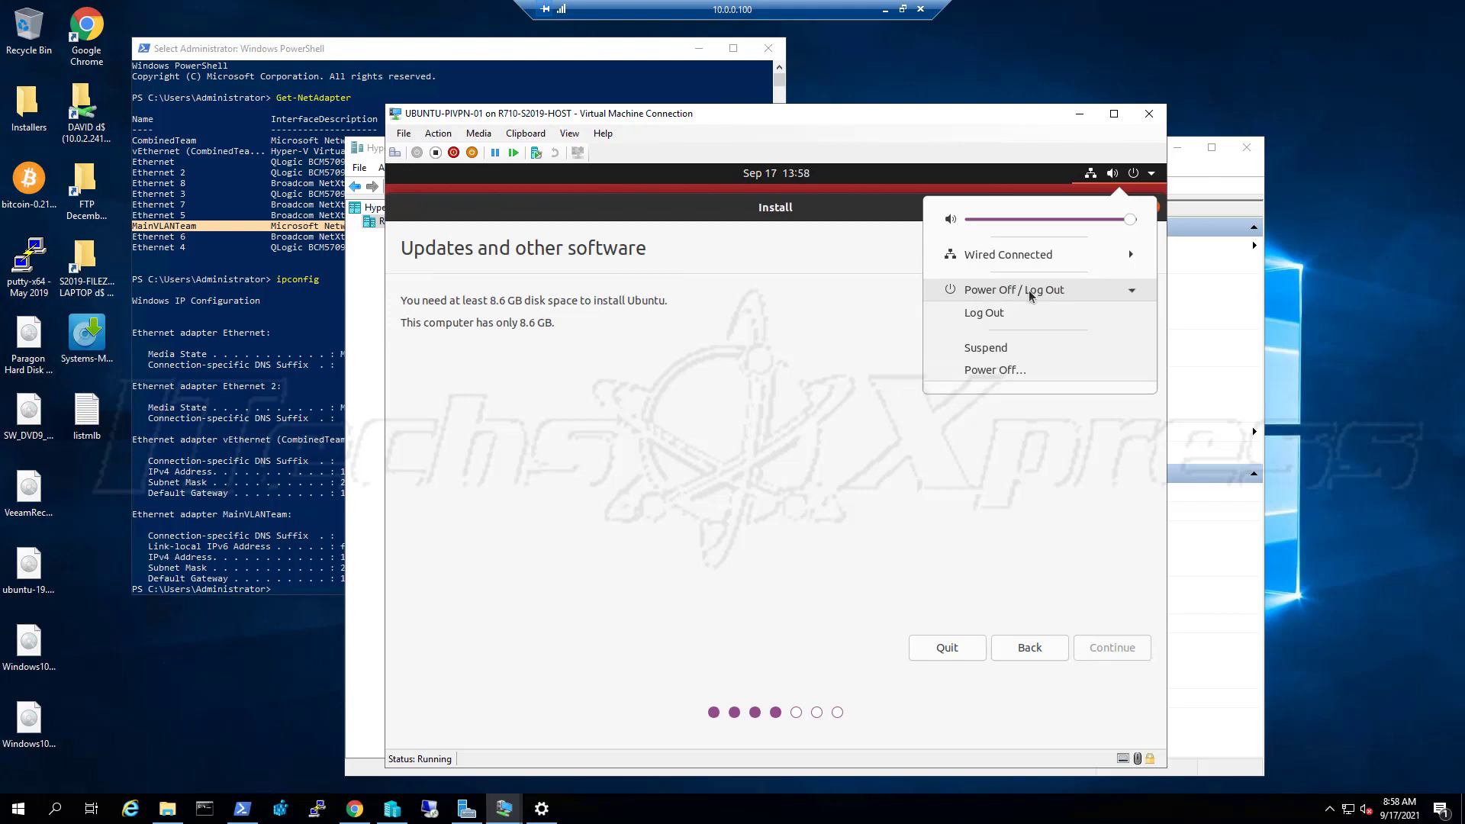
click(985, 369)
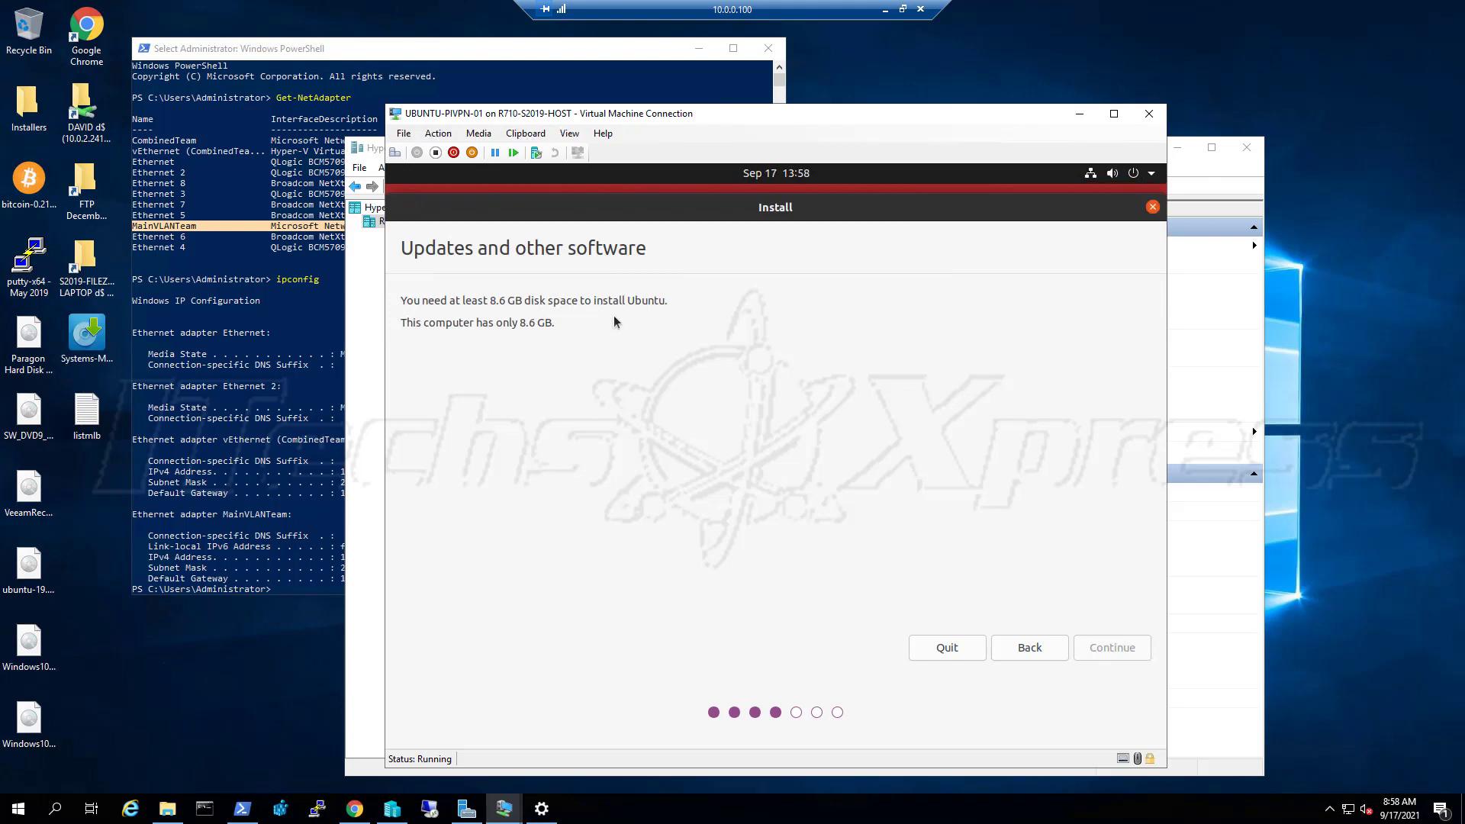
click(404, 134)
click(419, 153)
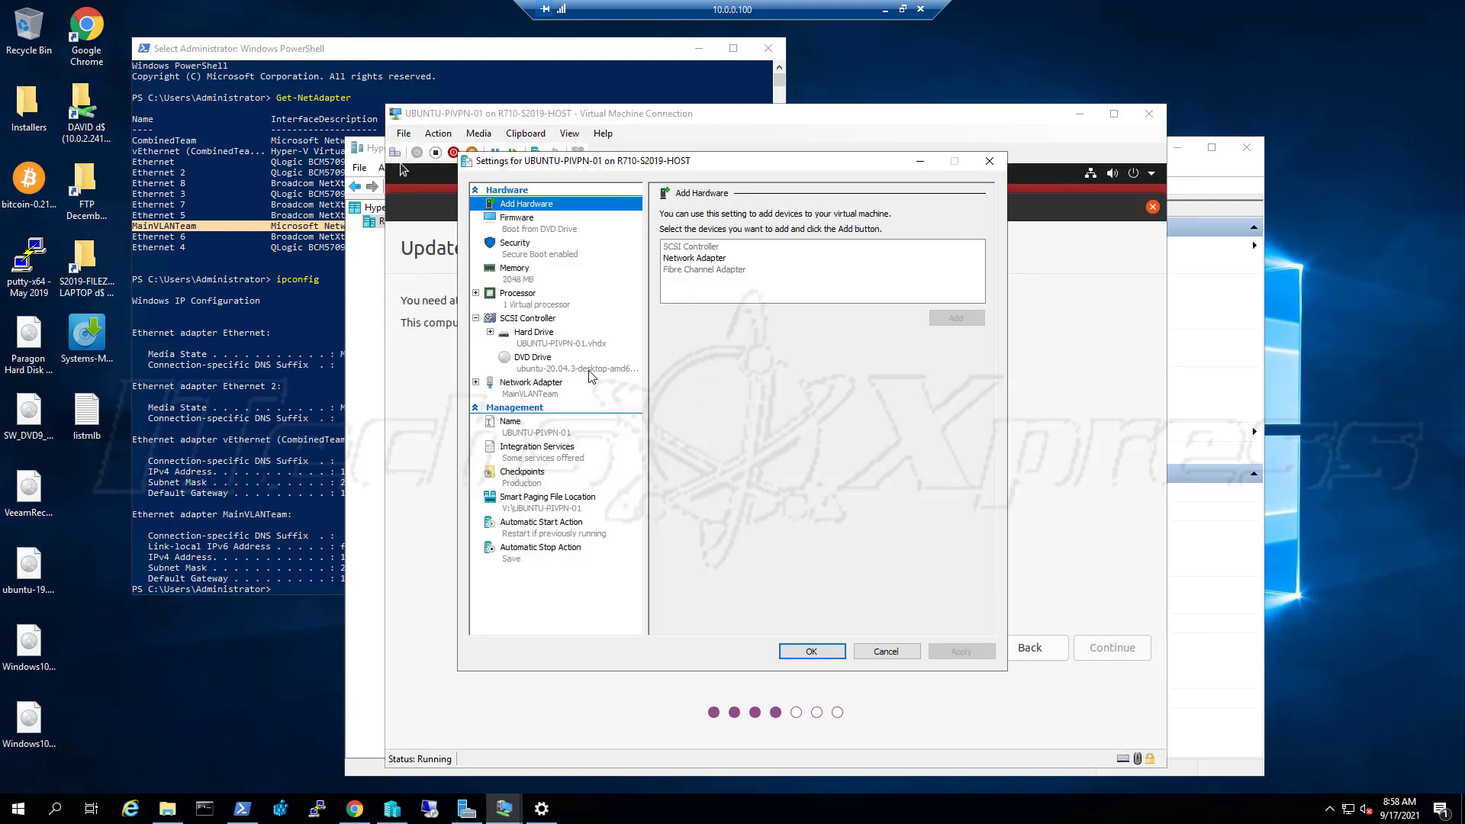
click(596, 349)
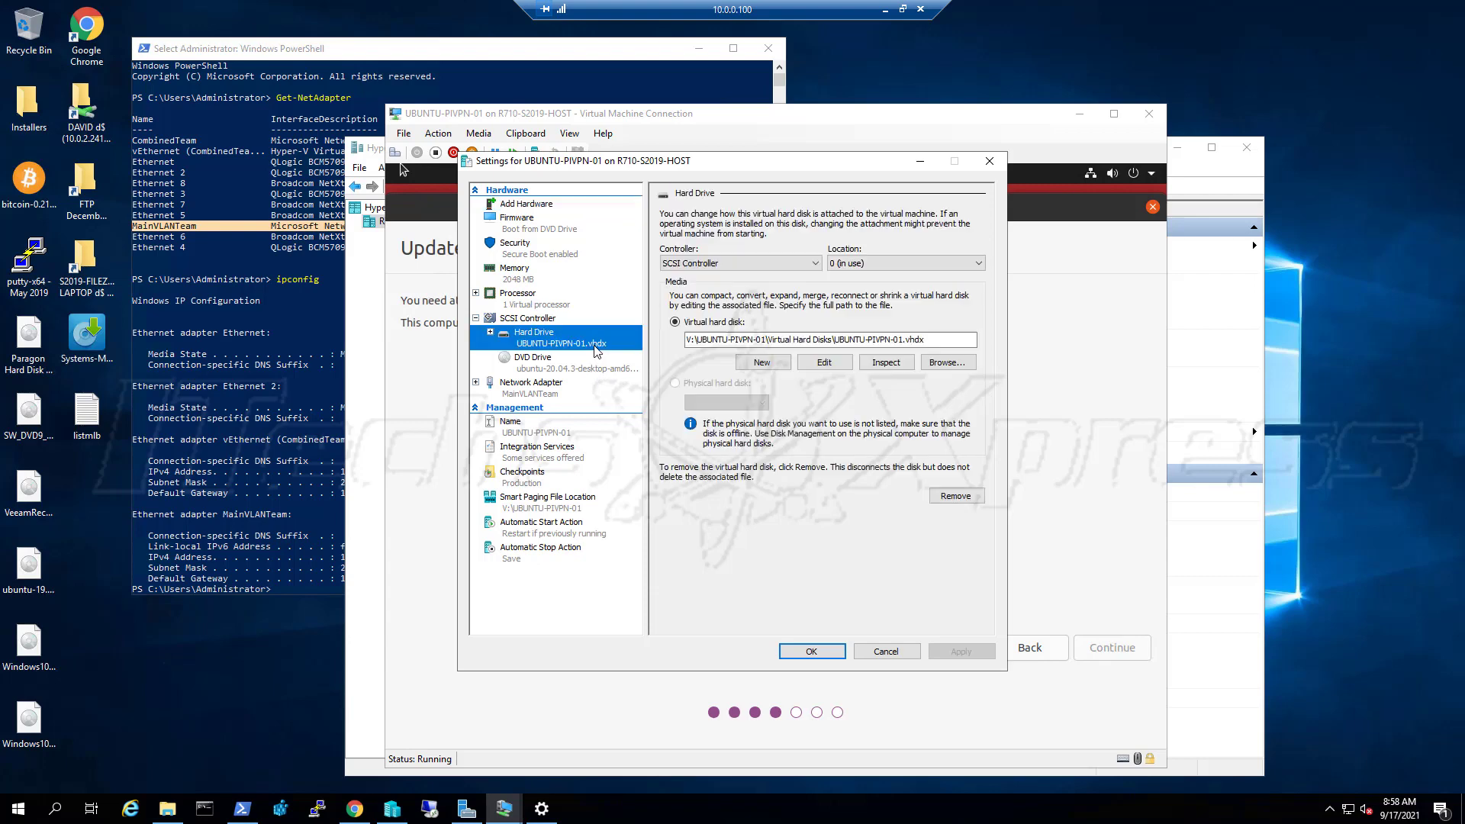
click(825, 363)
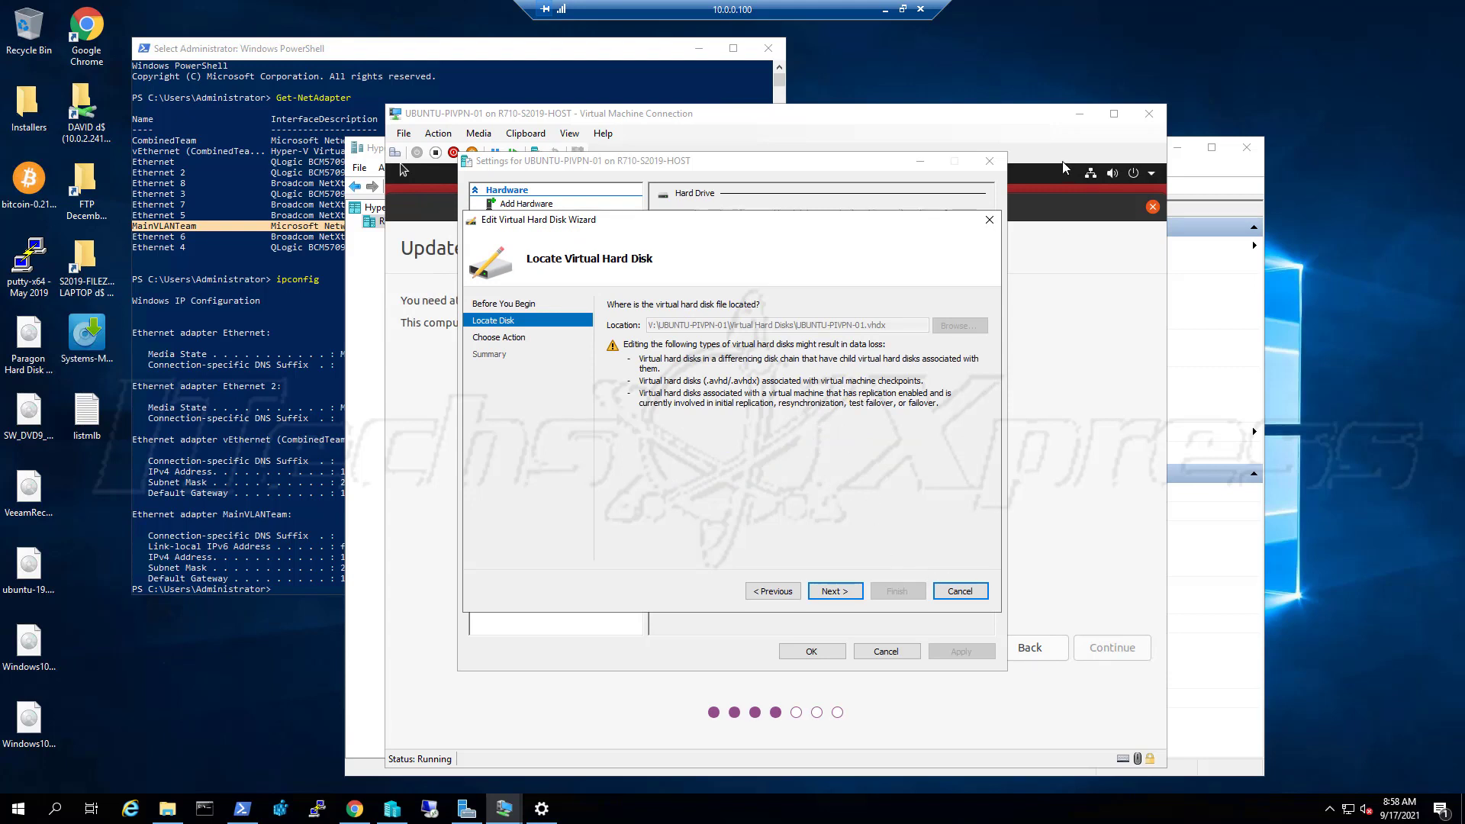
click(947, 589)
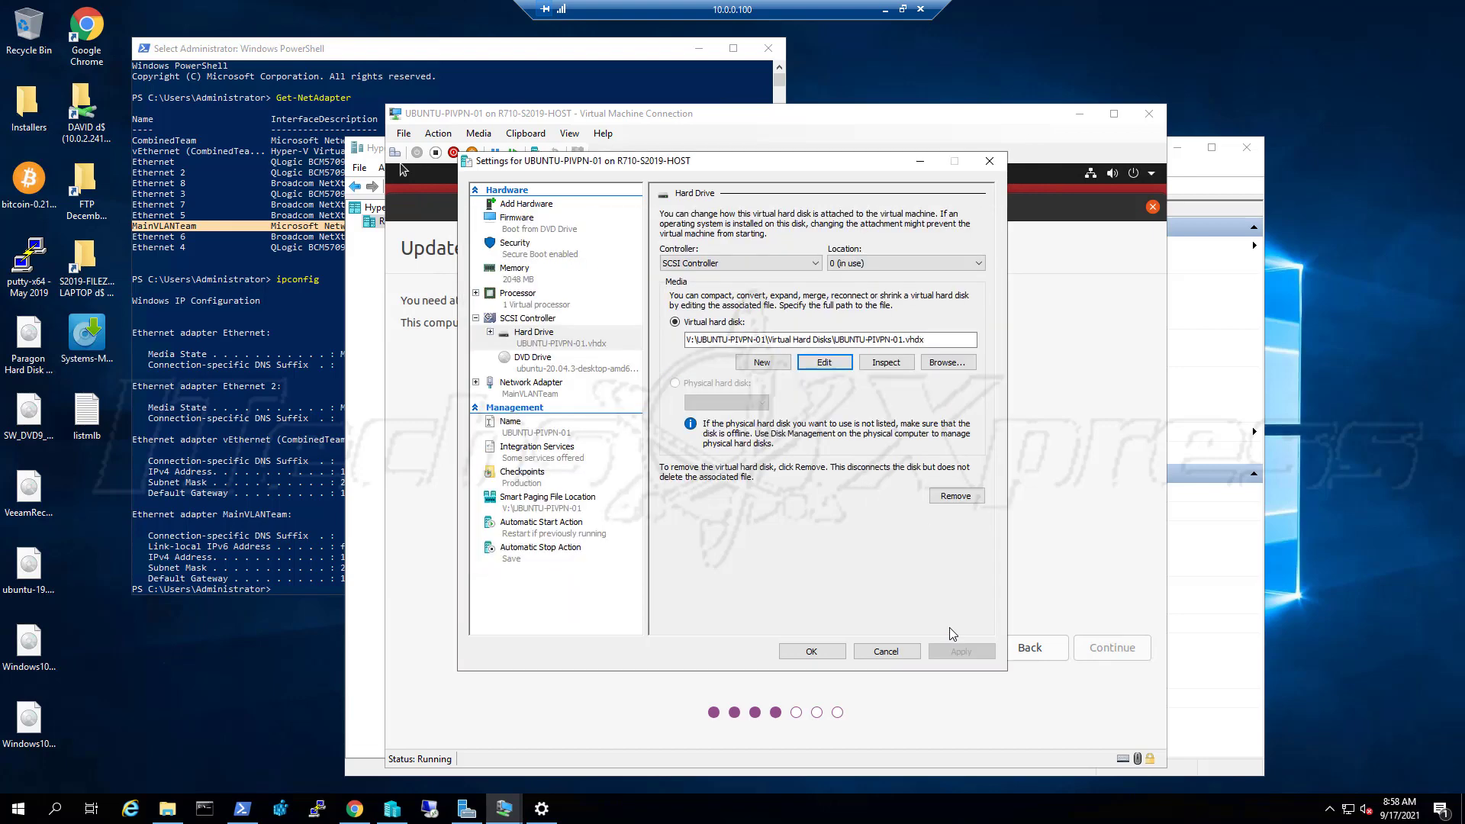
click(910, 652)
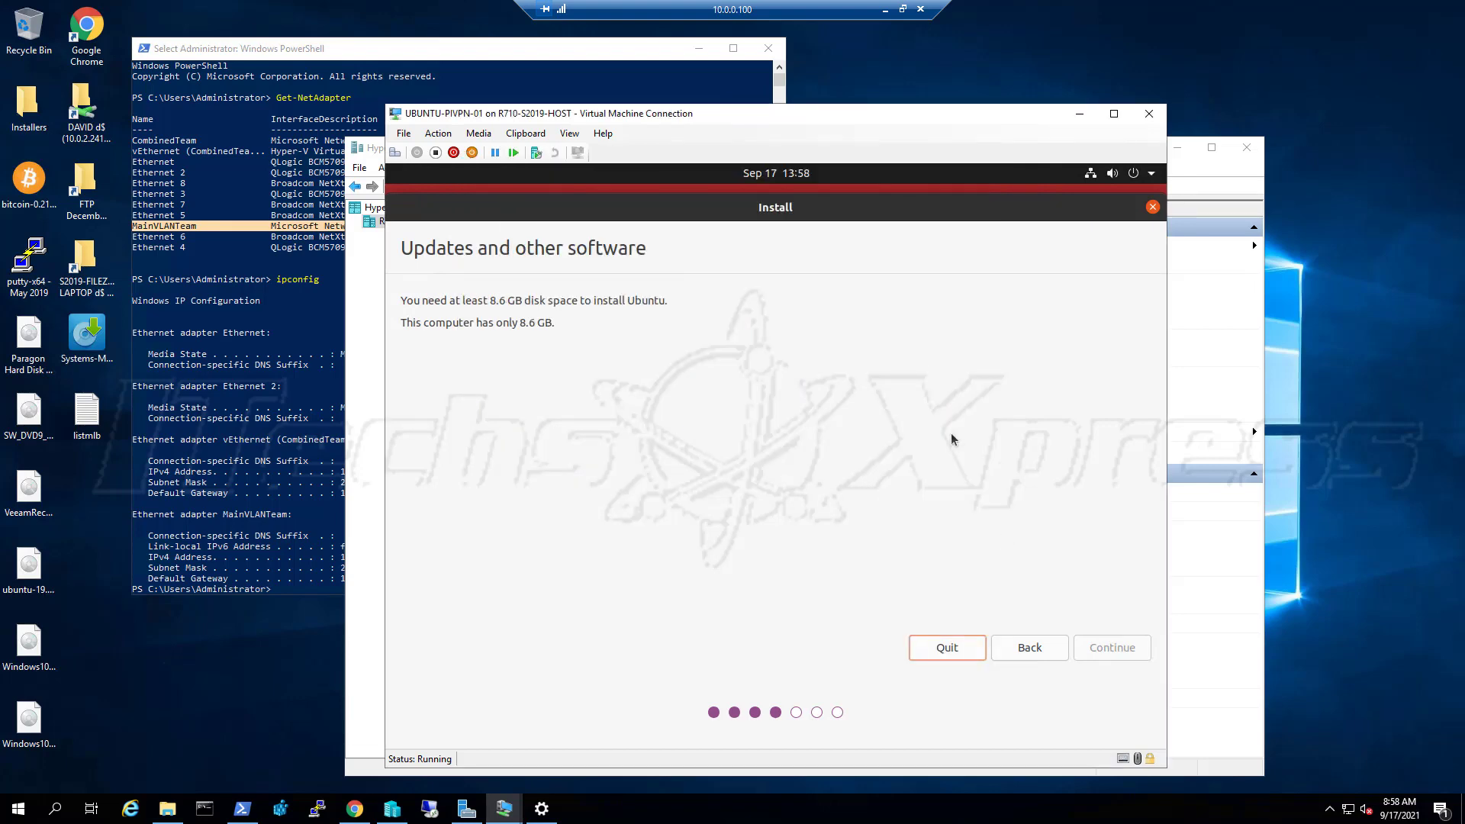
Power off UBUNTU-PIVPN-01 with the VM Connection Turn Off button and confirm the shutdown
click(1135, 173)
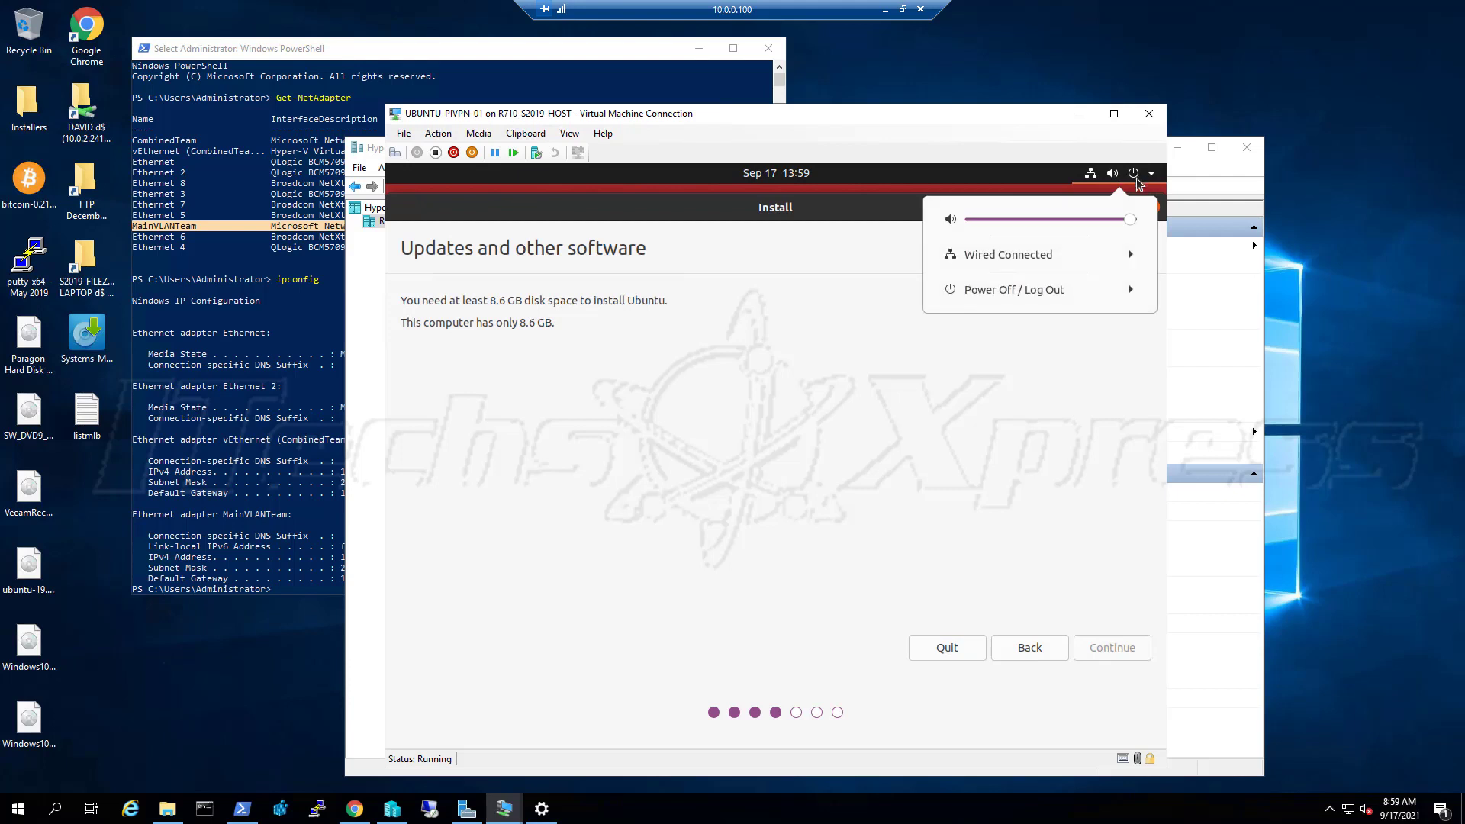
click(1084, 291)
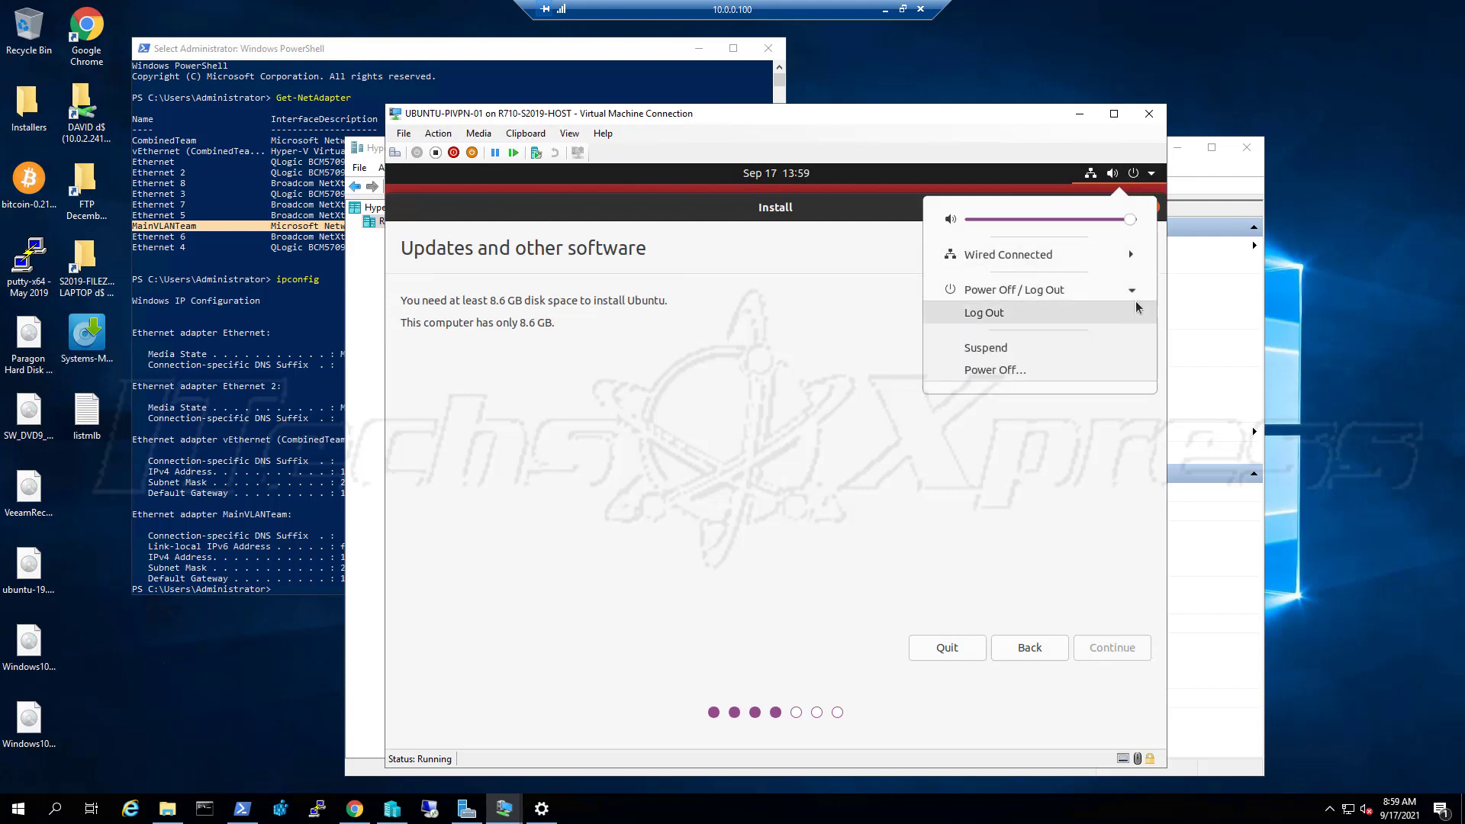
click(1008, 368)
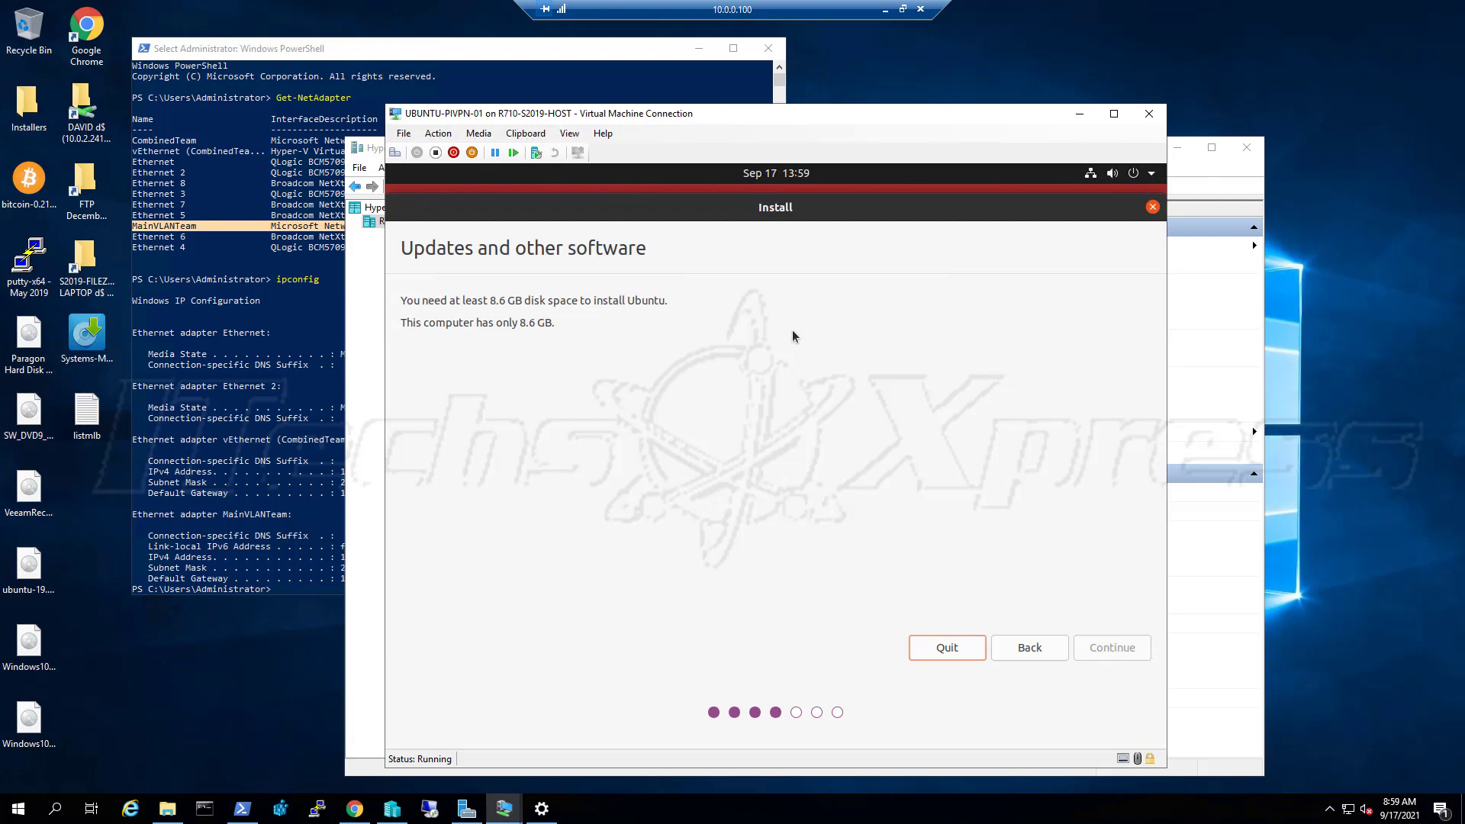
click(436, 153)
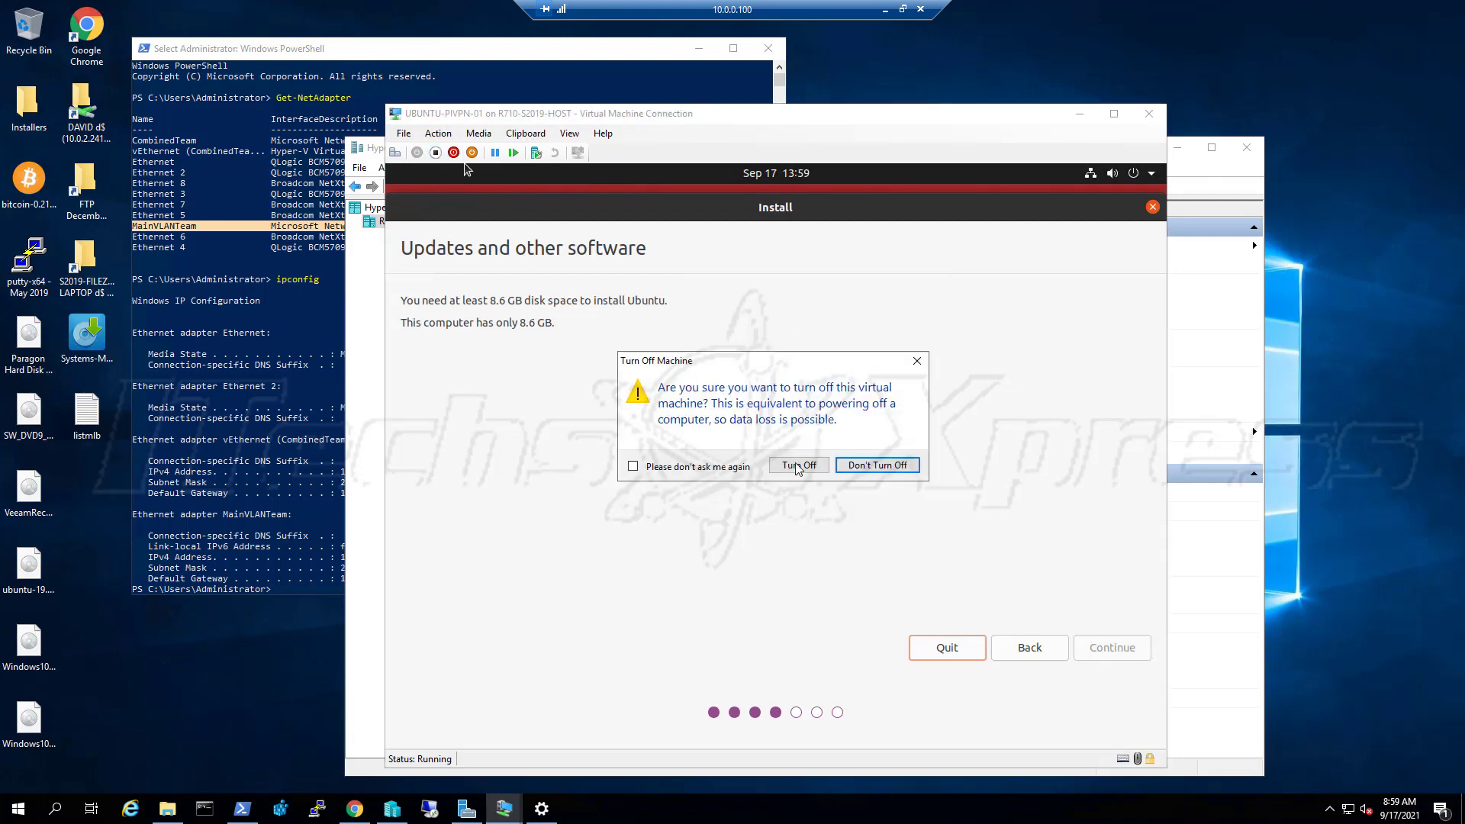
click(797, 467)
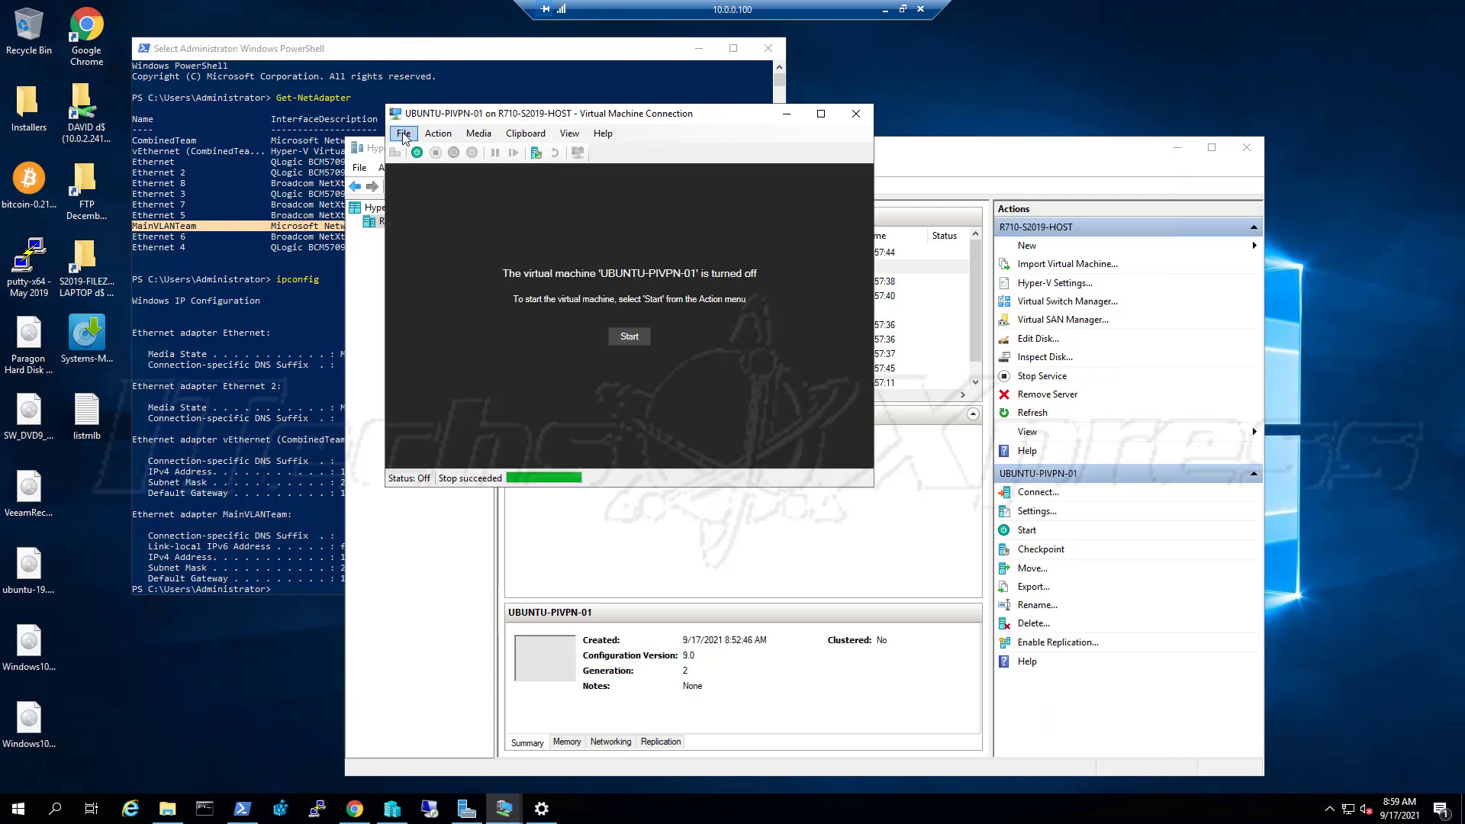
Open UBUNTU-PIVPN-01's Hard Drive settings and start editing its virtual hard disk
click(404, 133)
click(420, 151)
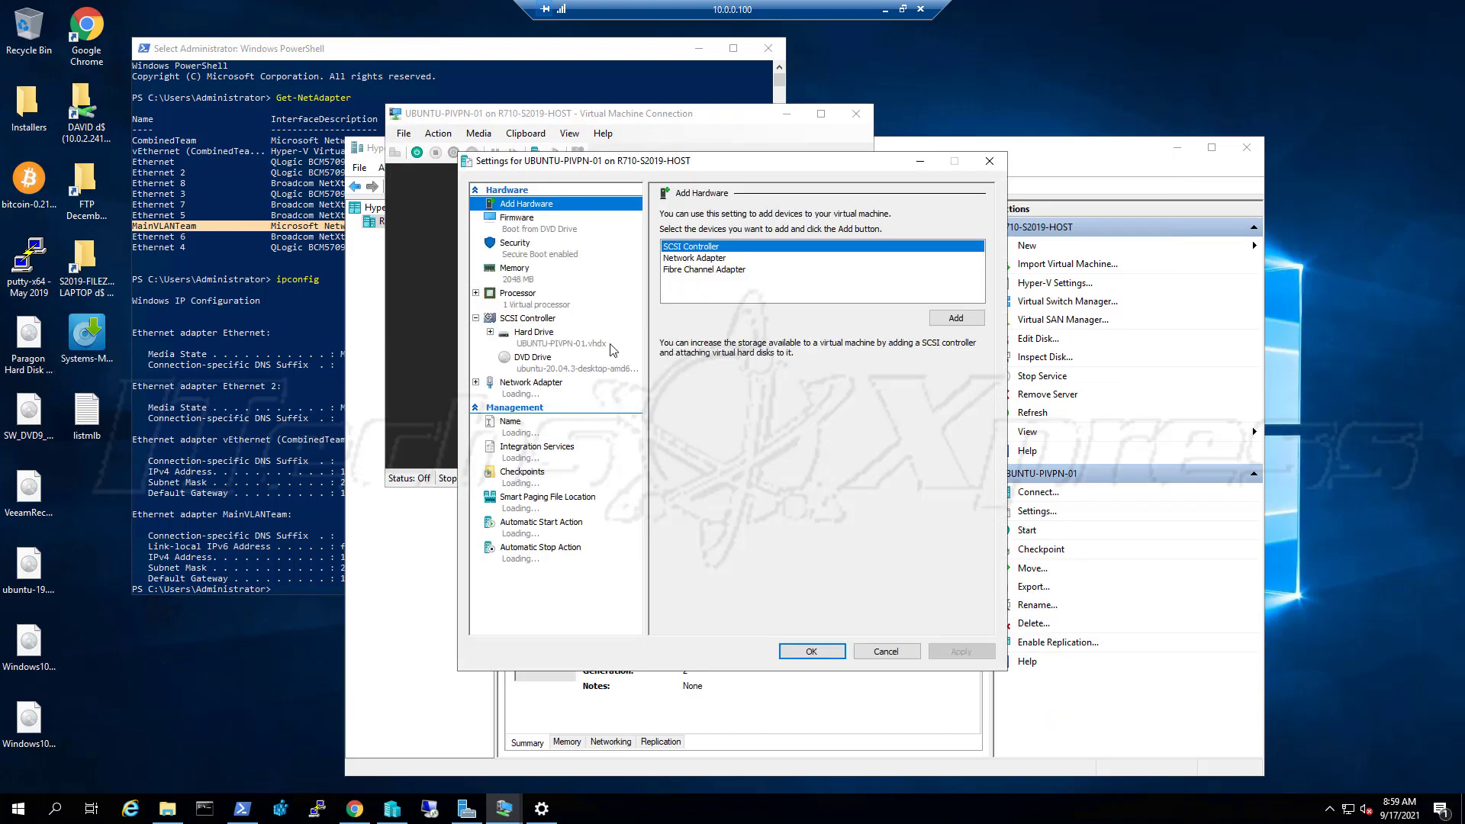
click(576, 343)
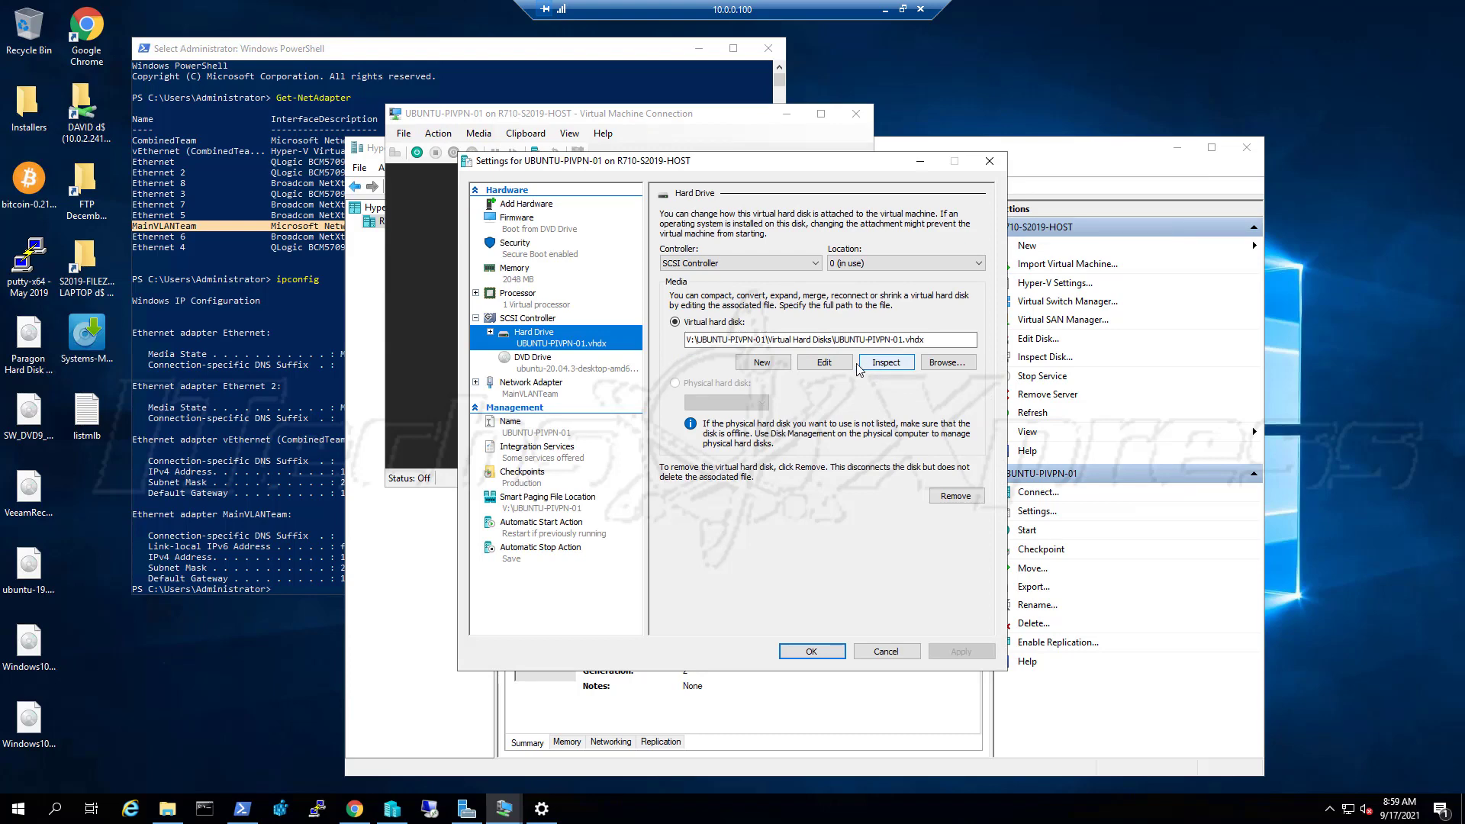
click(831, 362)
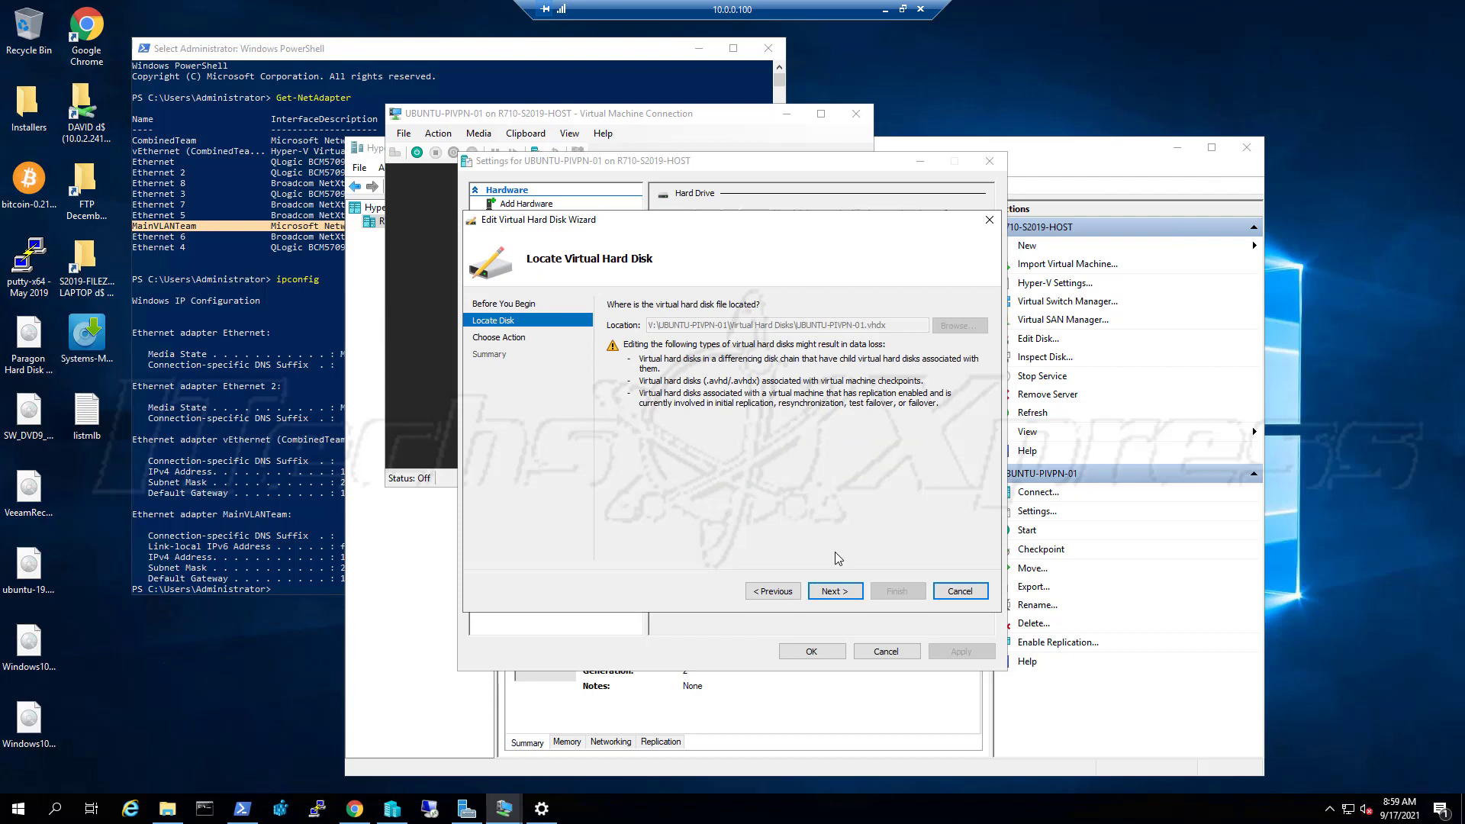
Expand UBUNTU-PIVPN-01.vhdx to a new size of 13 GB and save the settings
click(855, 590)
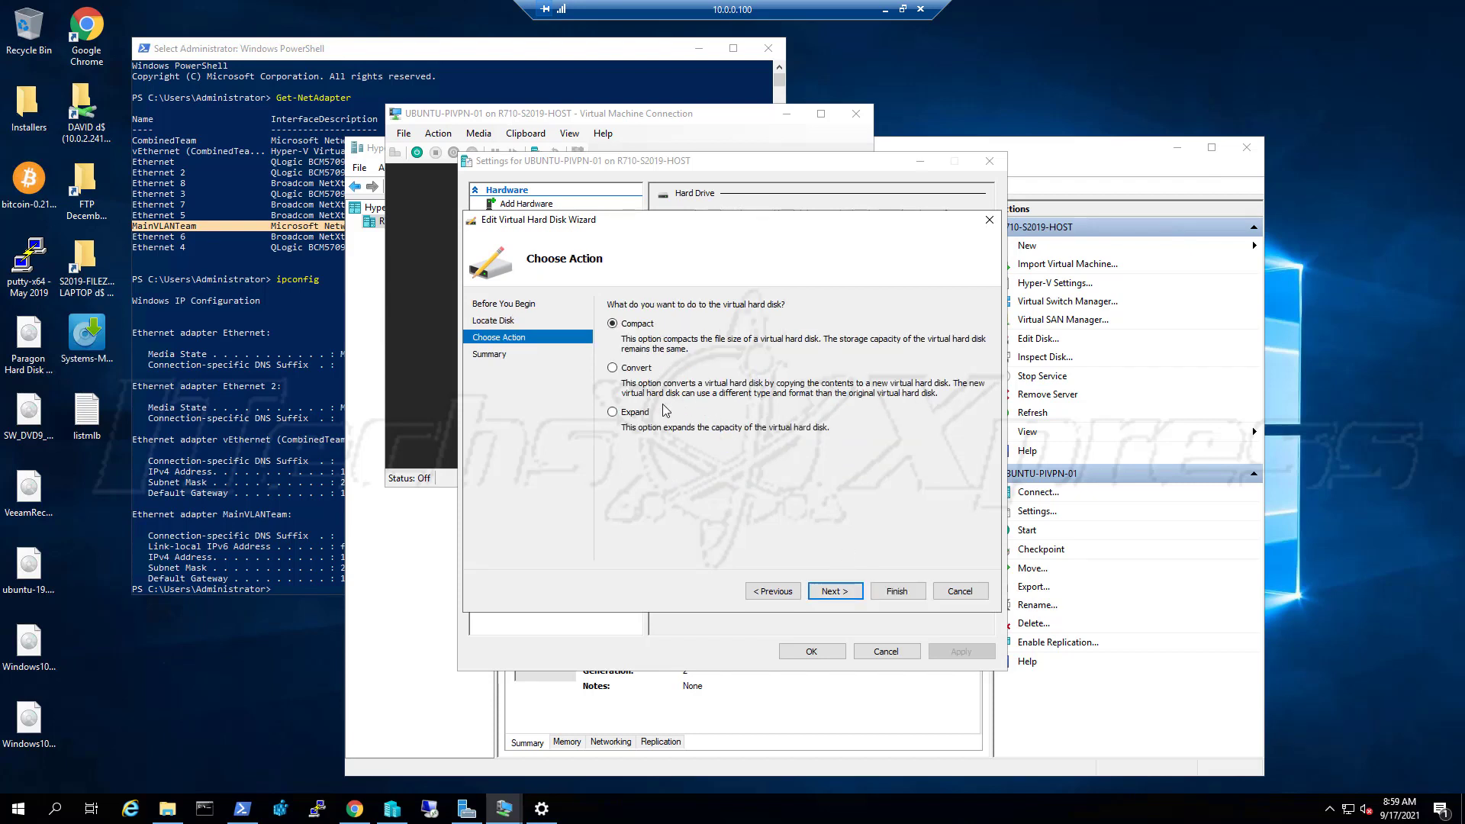
click(635, 414)
click(836, 591)
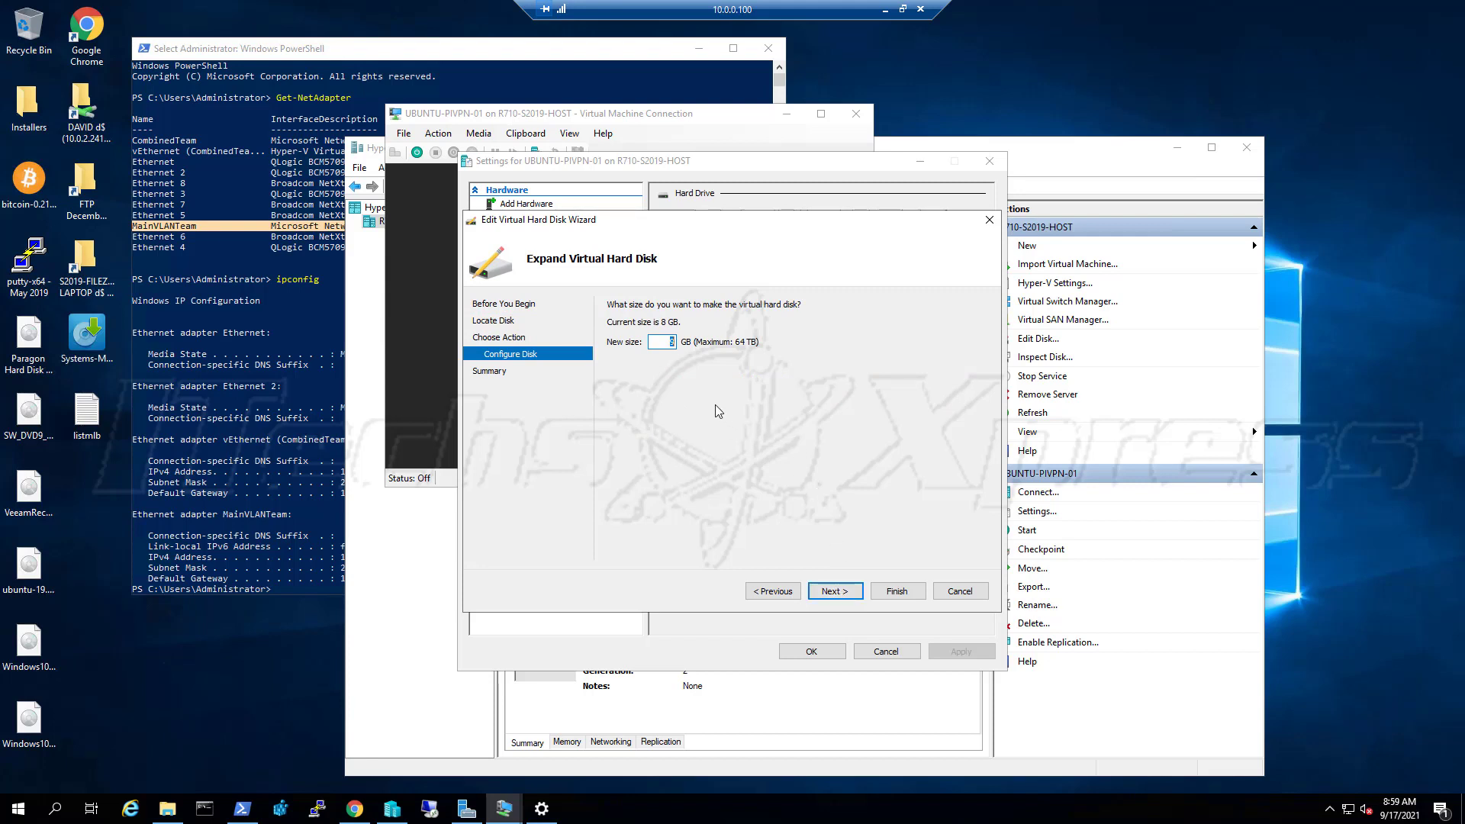
text(10)
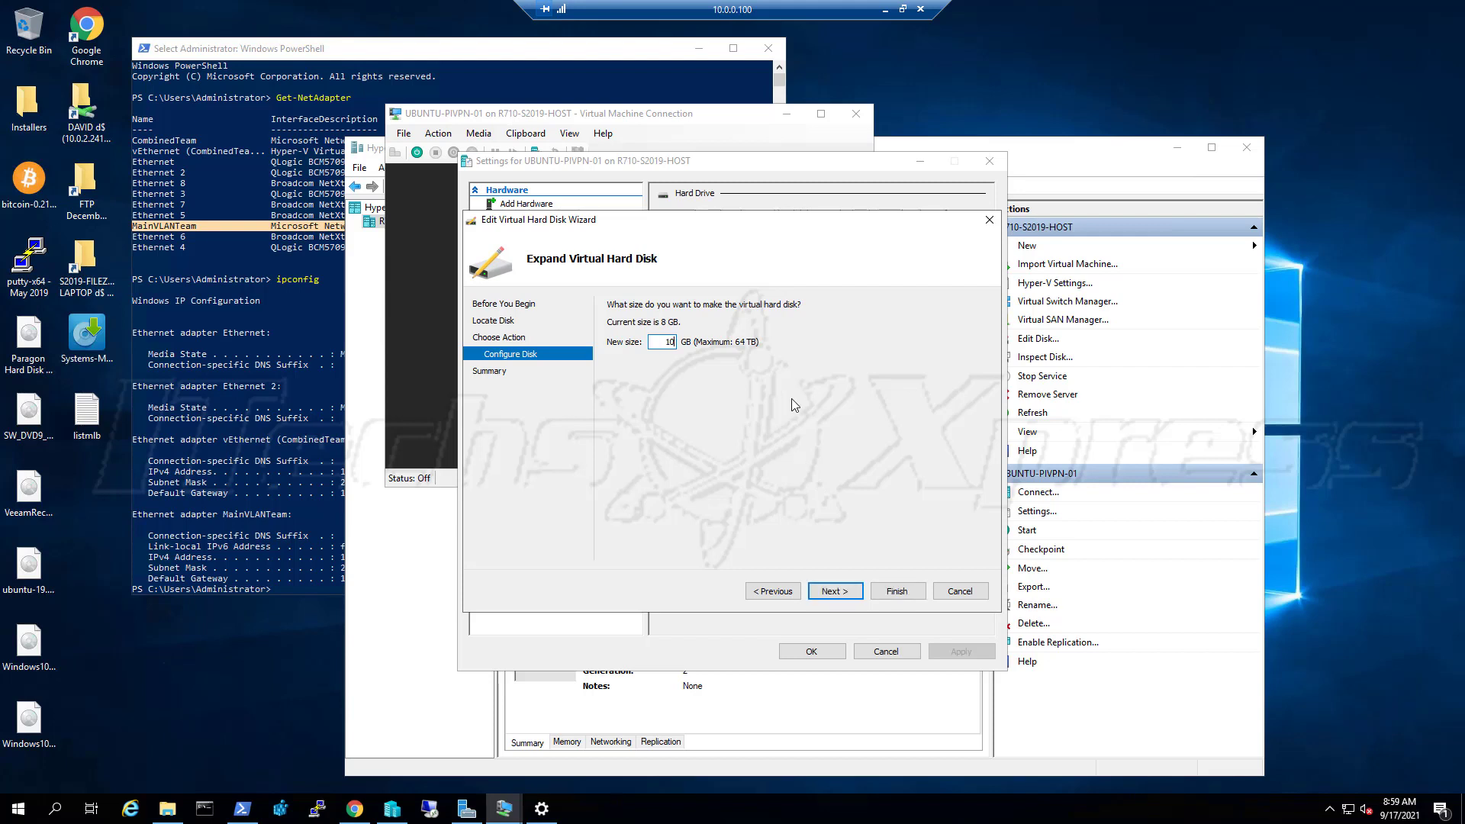
click(831, 589)
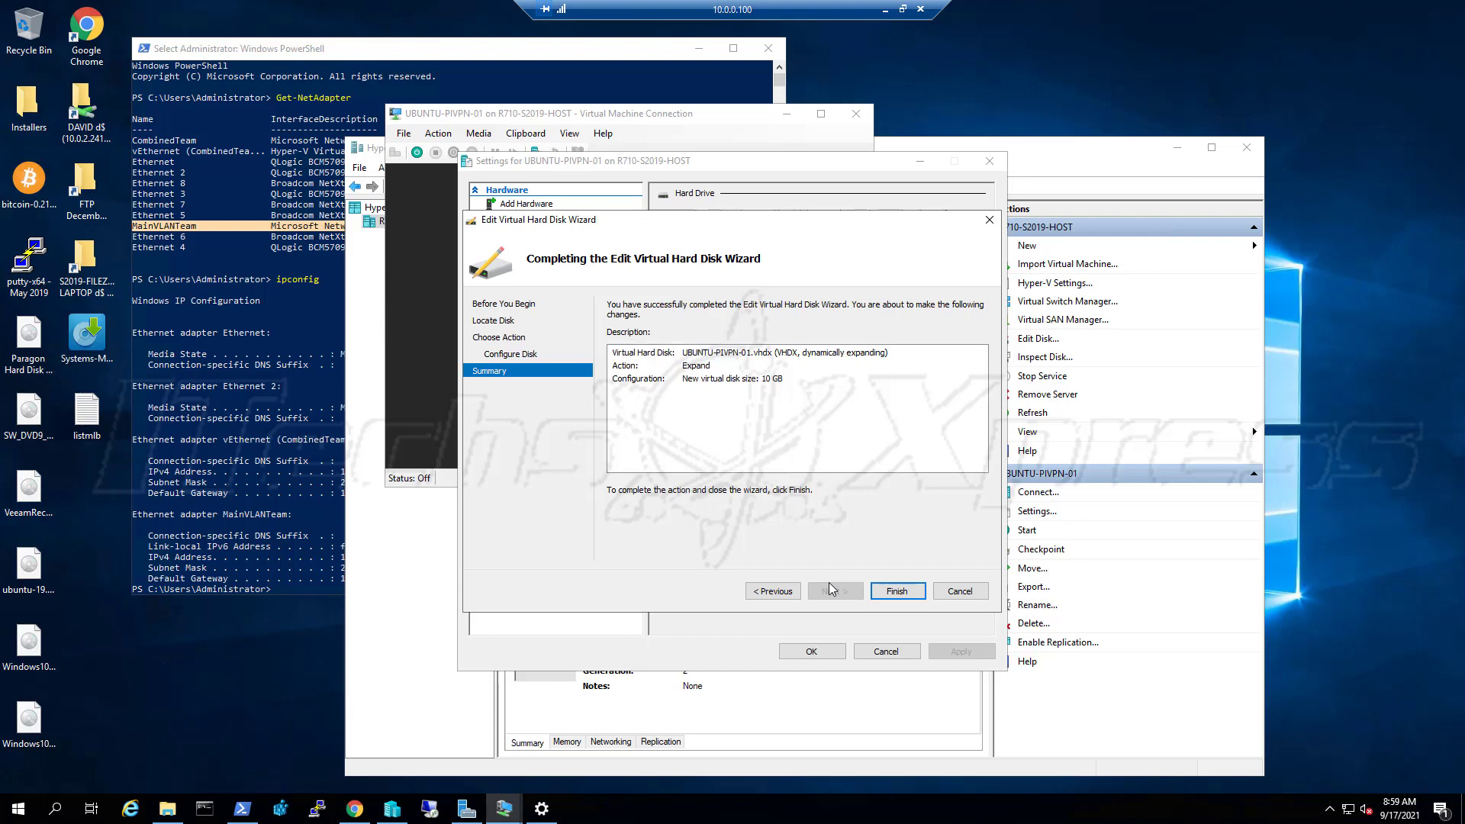
click(773, 591)
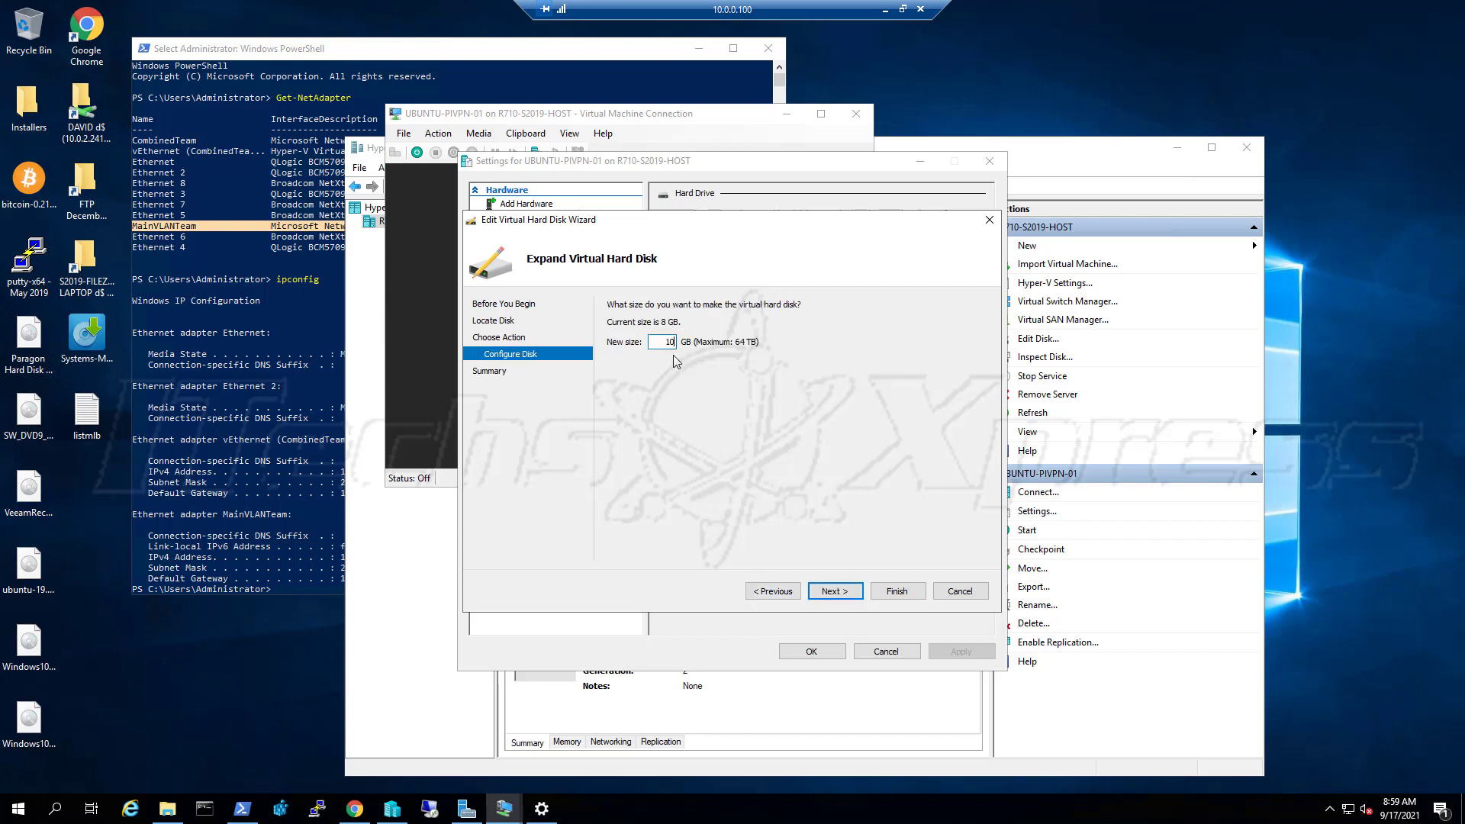
key(BackSpace)
click(837, 592)
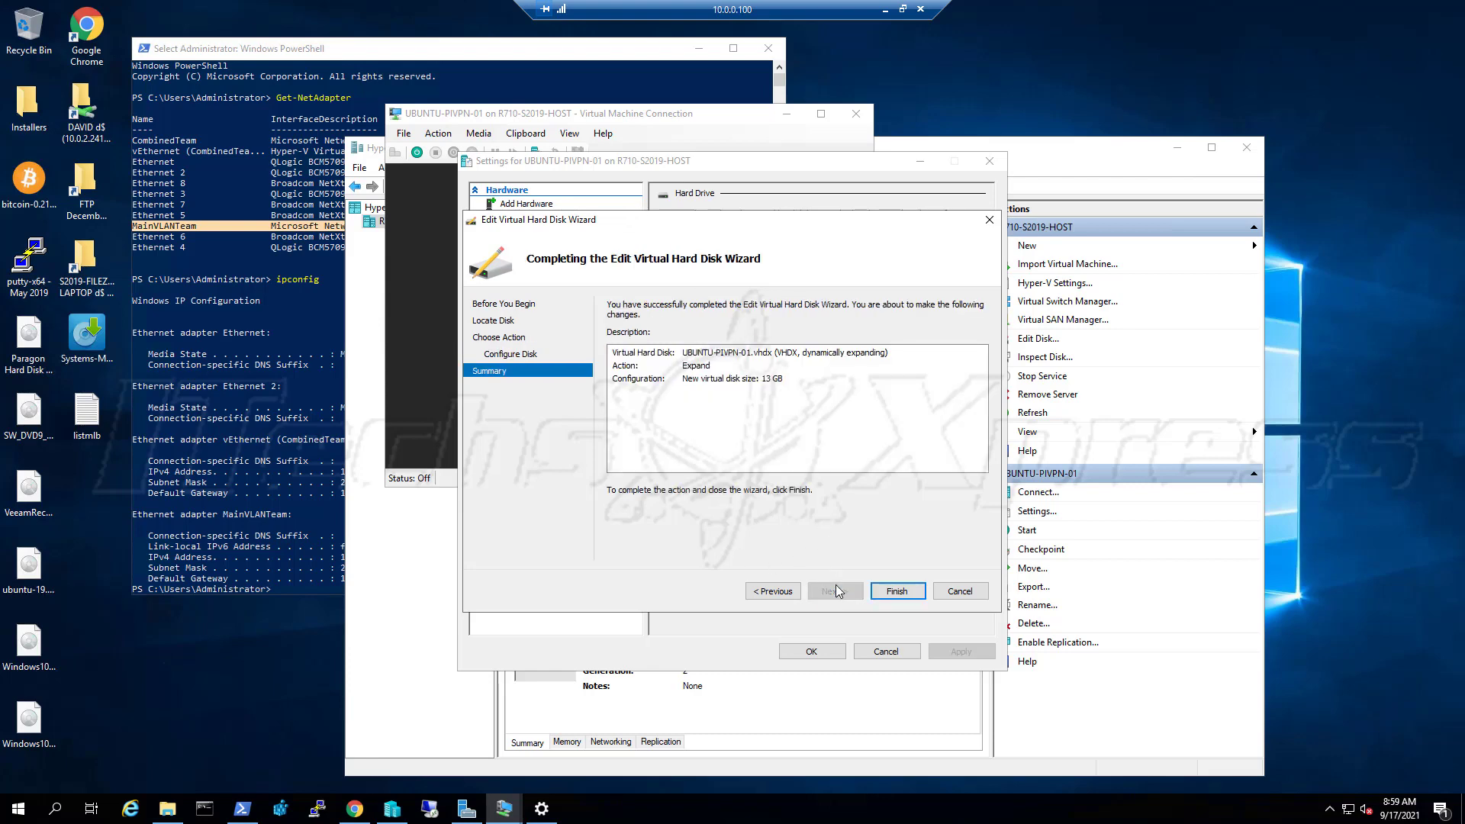
click(888, 598)
click(833, 655)
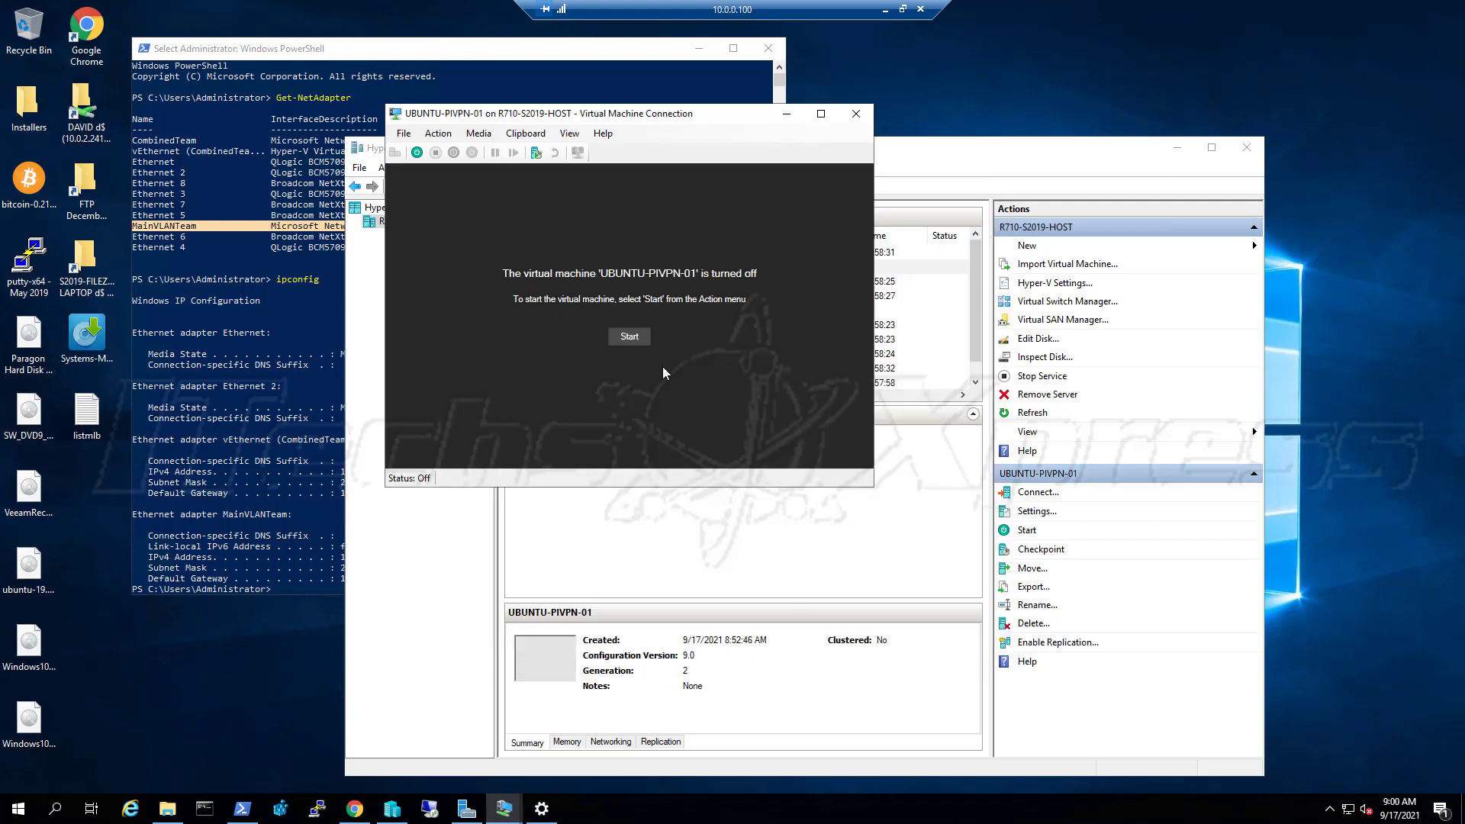
Power on UBUNTU-PIVPN-01 so it boots to the Ubuntu installer Welcome screen
click(630, 336)
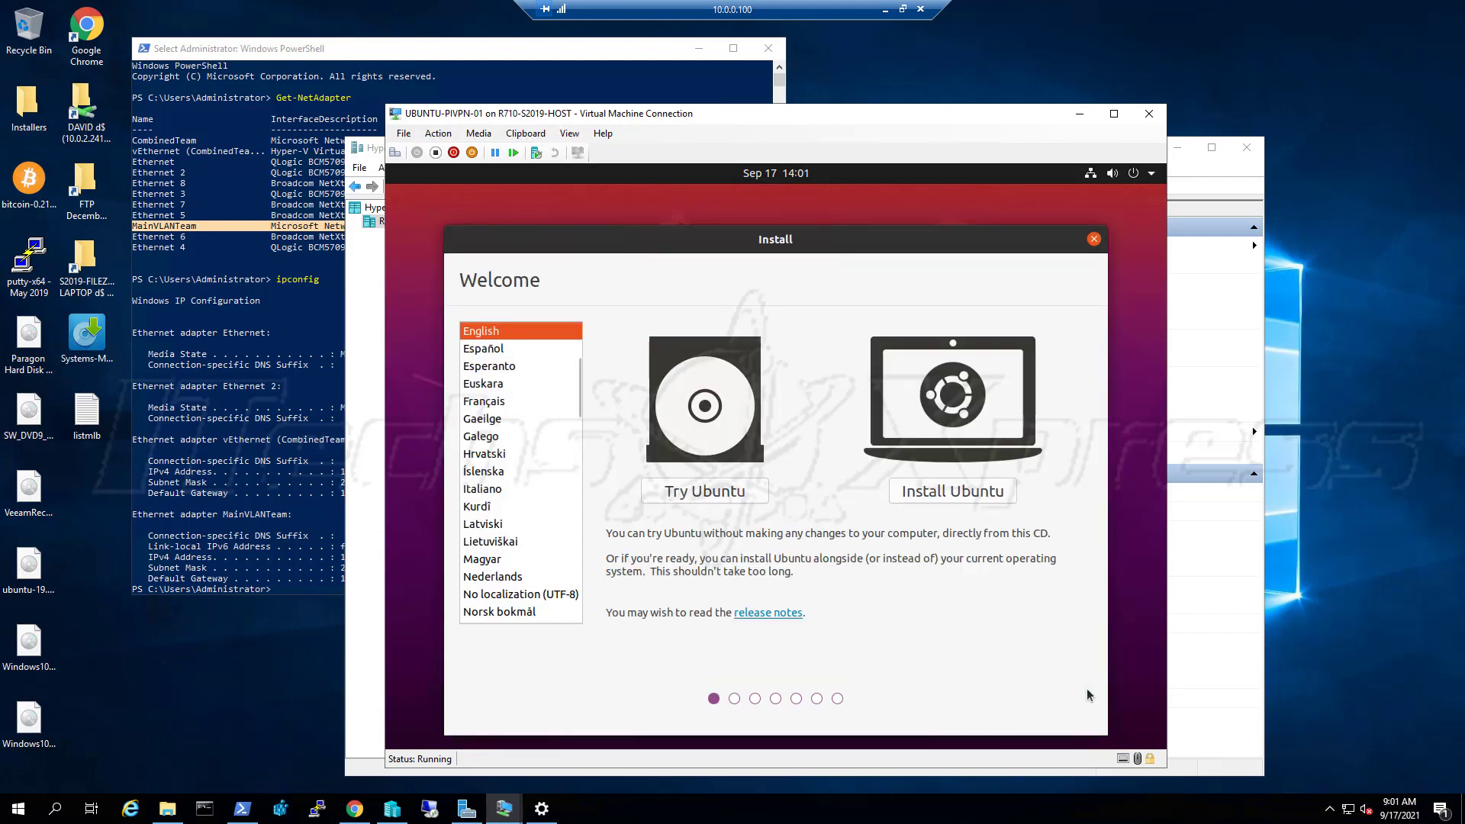
Start the install with the English (US) keyboard and choose Minimal installation
click(958, 490)
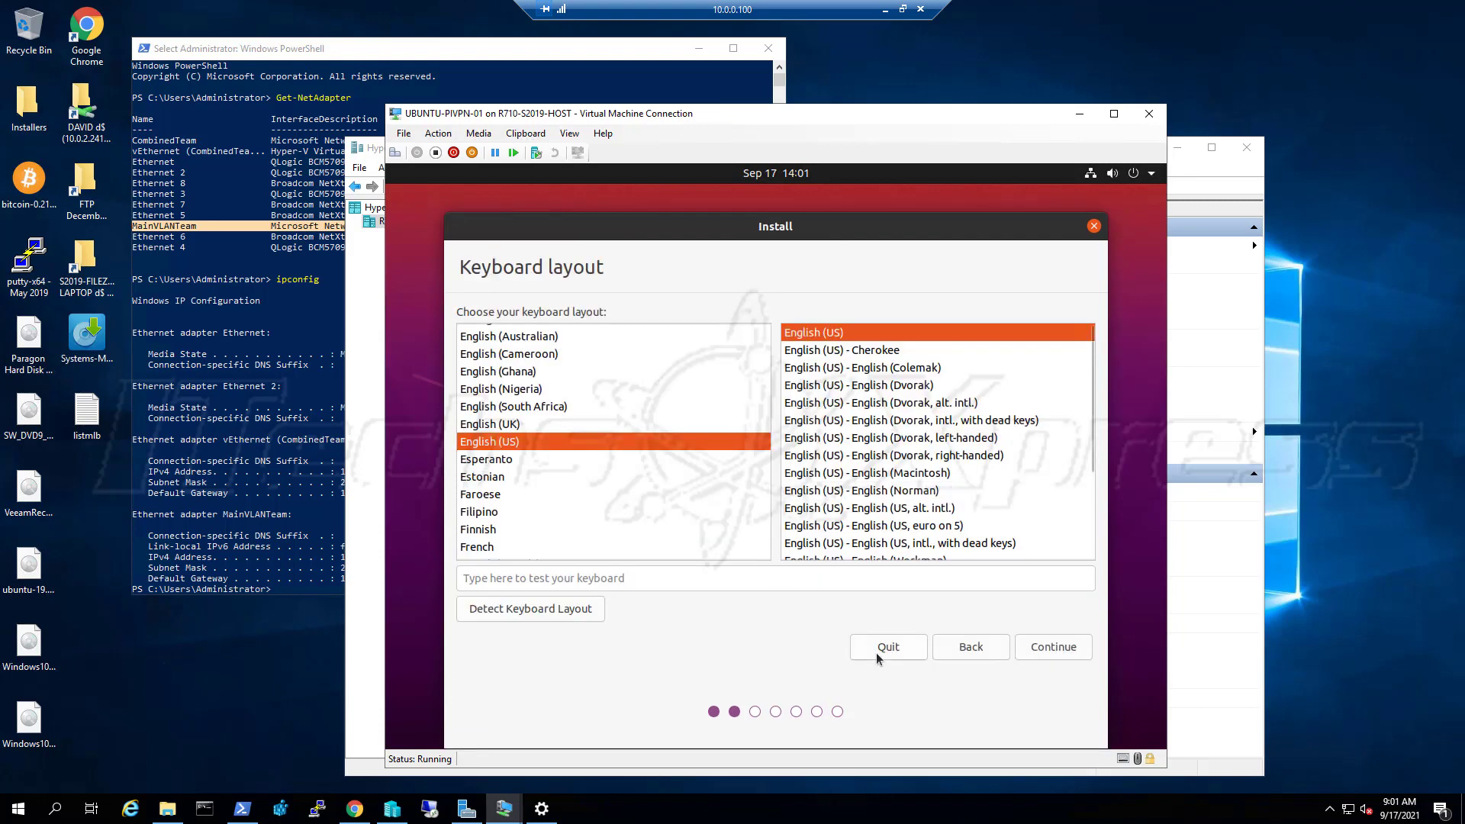
click(1057, 653)
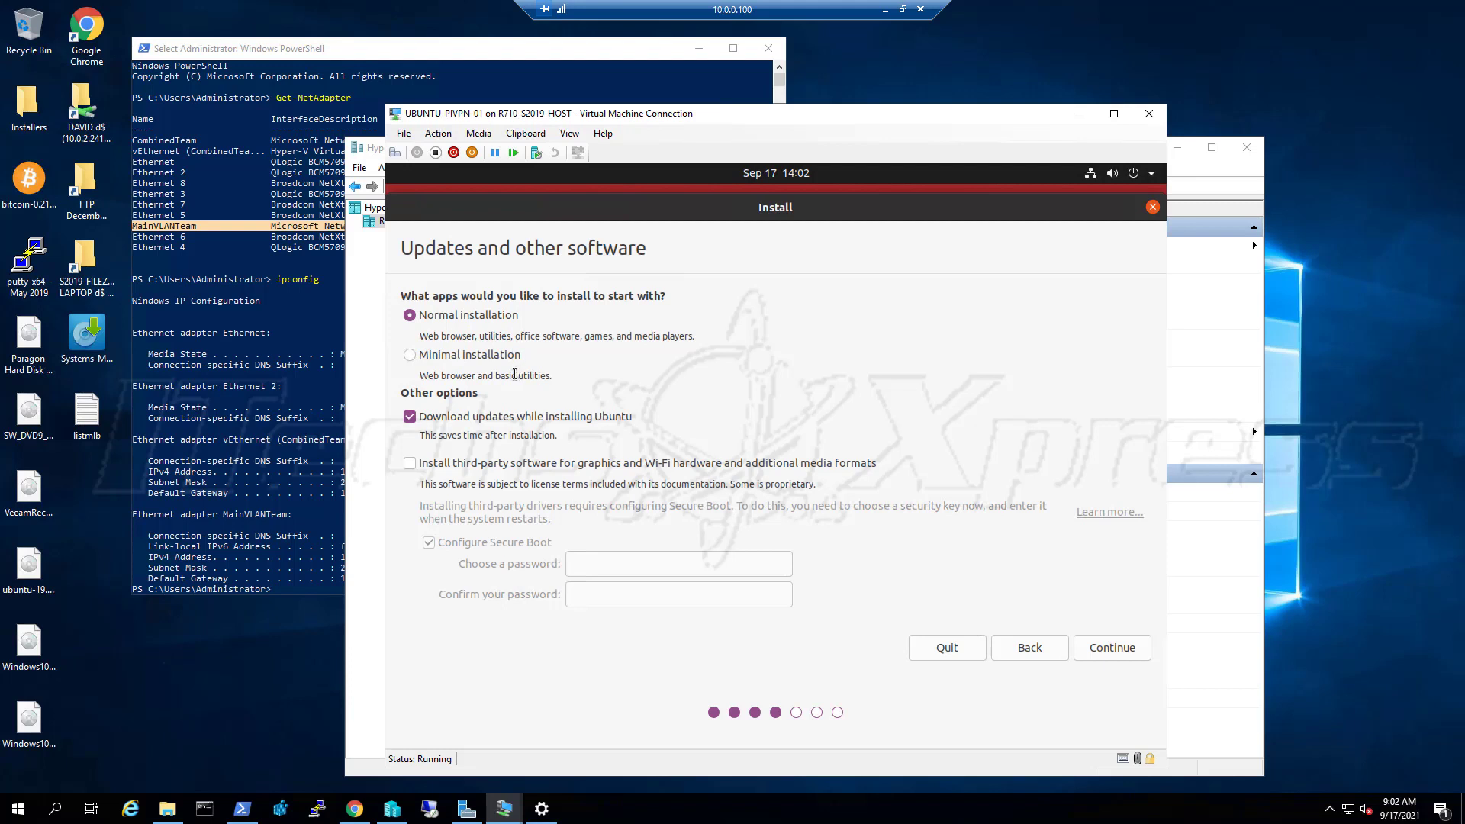
click(478, 359)
click(1126, 651)
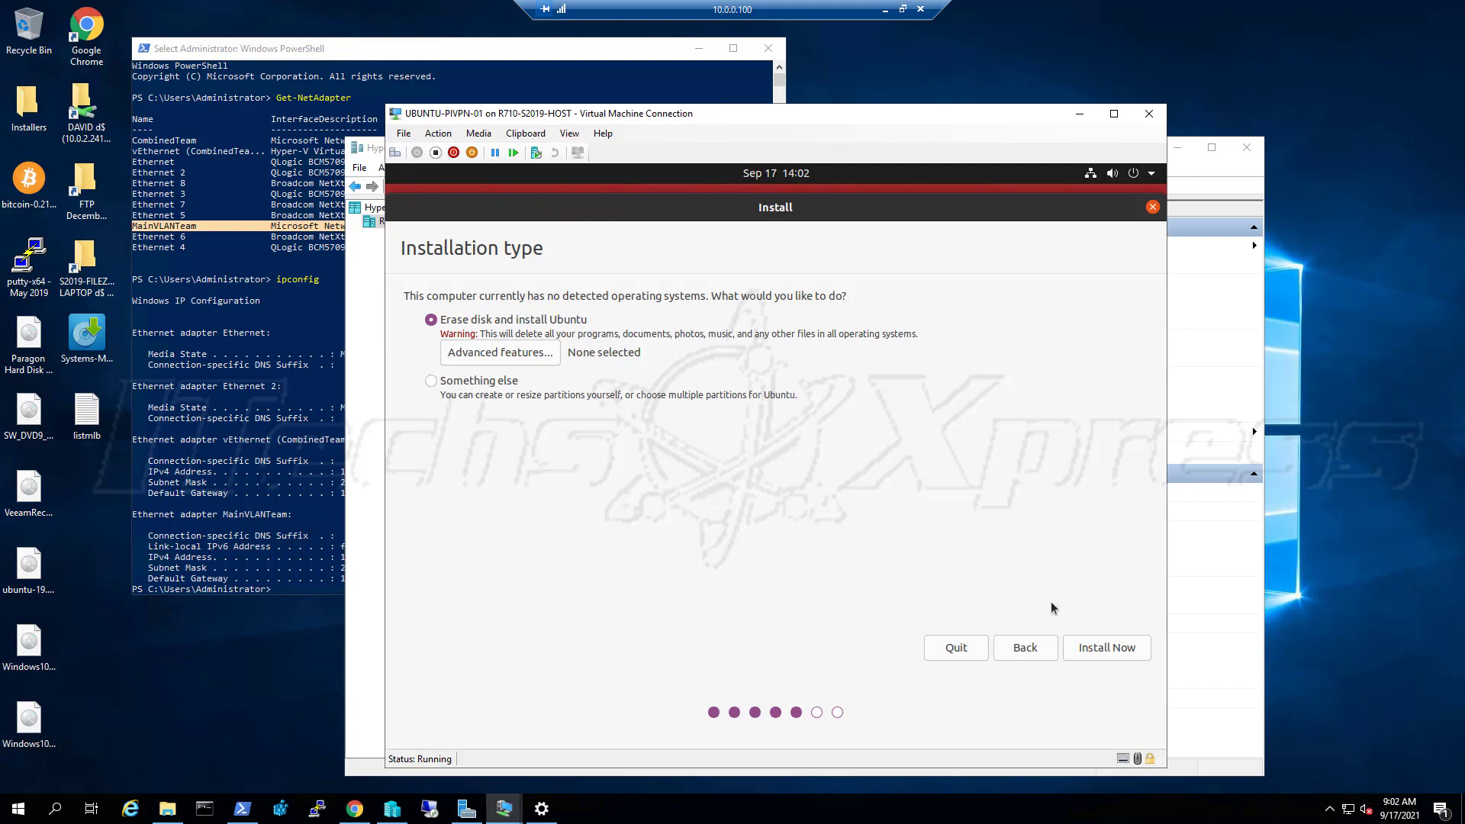
Install with Erase disk, leaving Advanced features unchanged, and accept writing partition changes to disk
click(1113, 655)
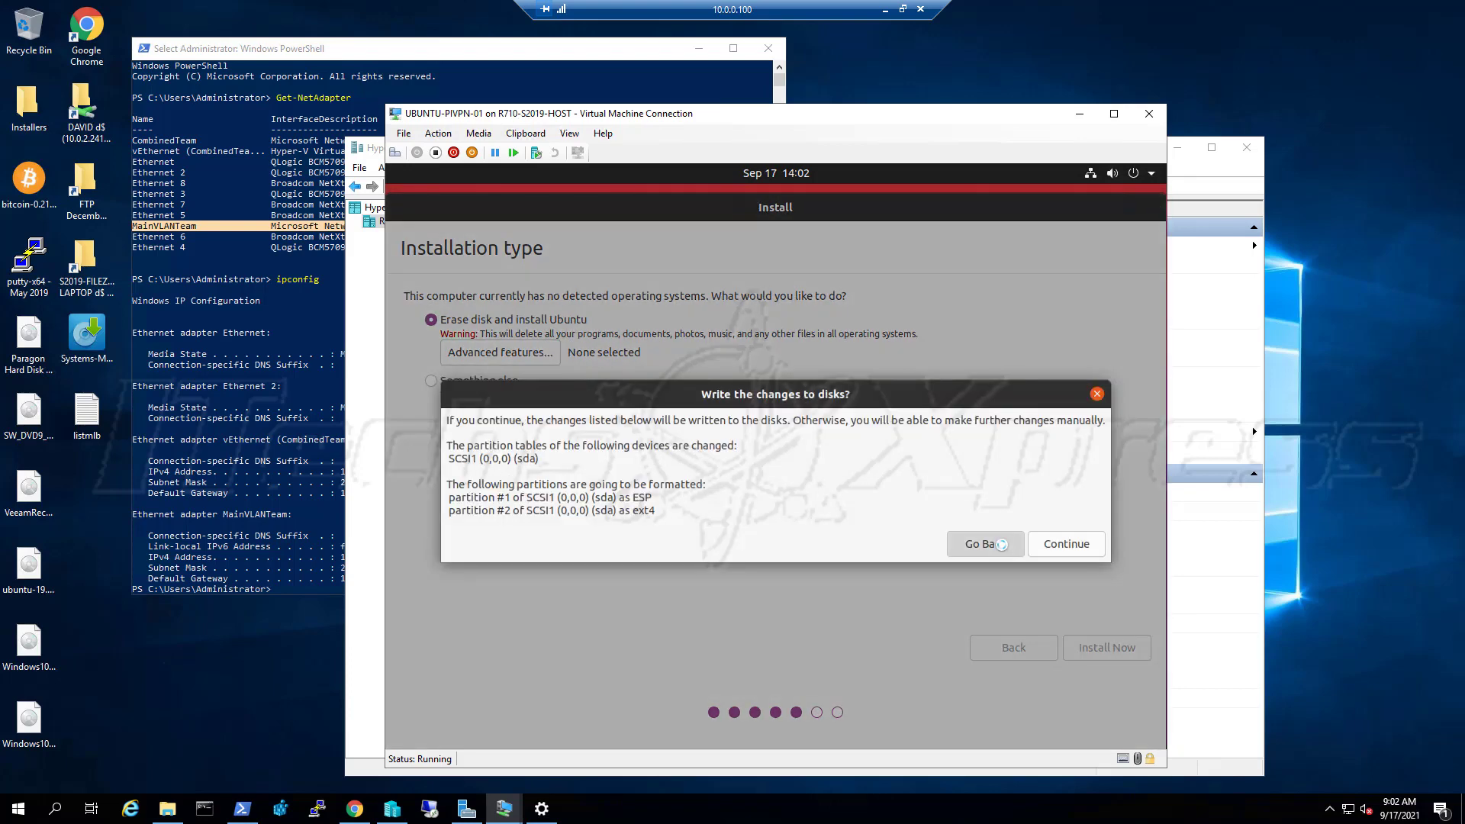
click(1000, 545)
click(511, 356)
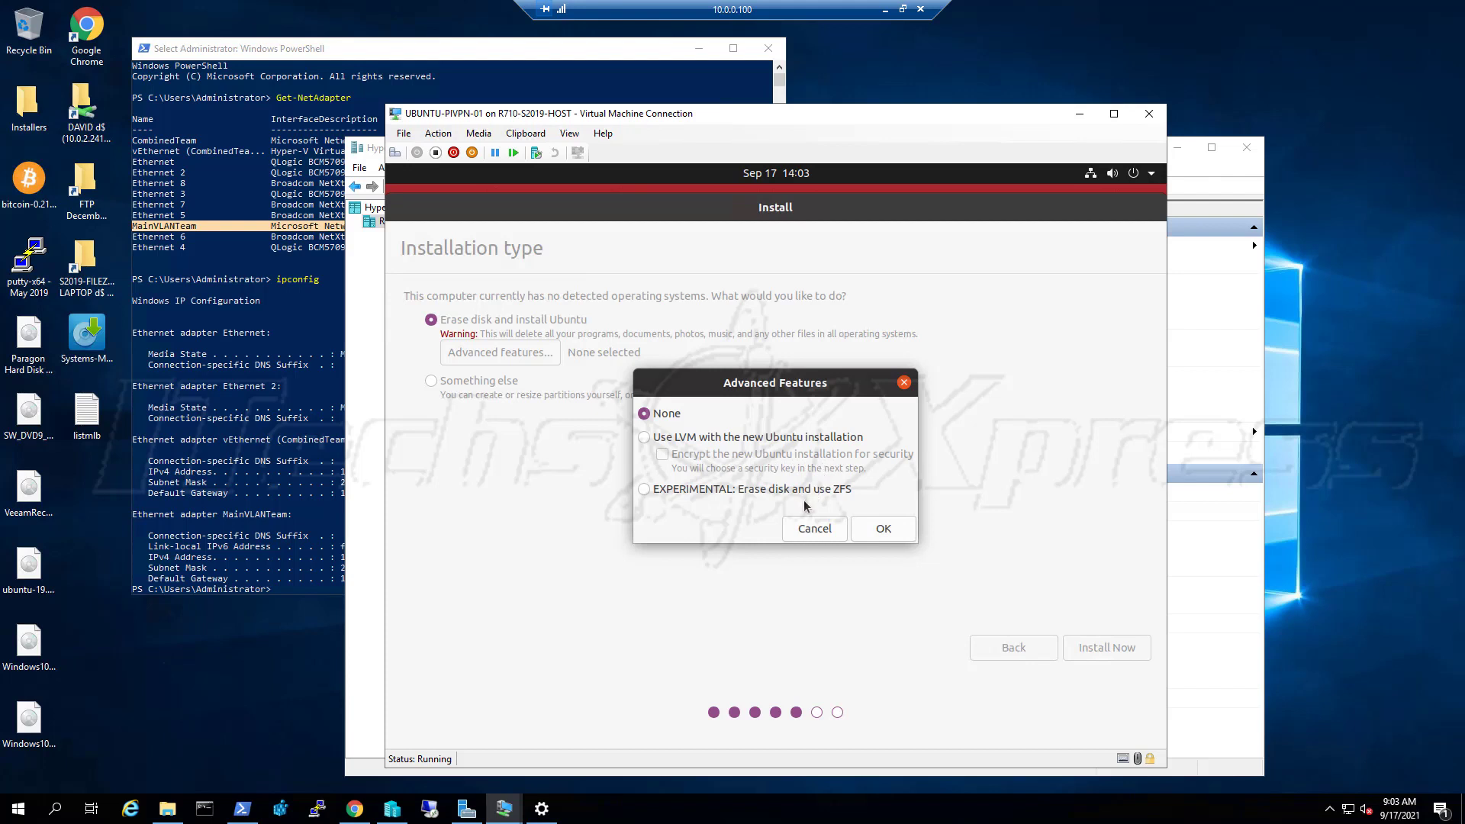
click(833, 530)
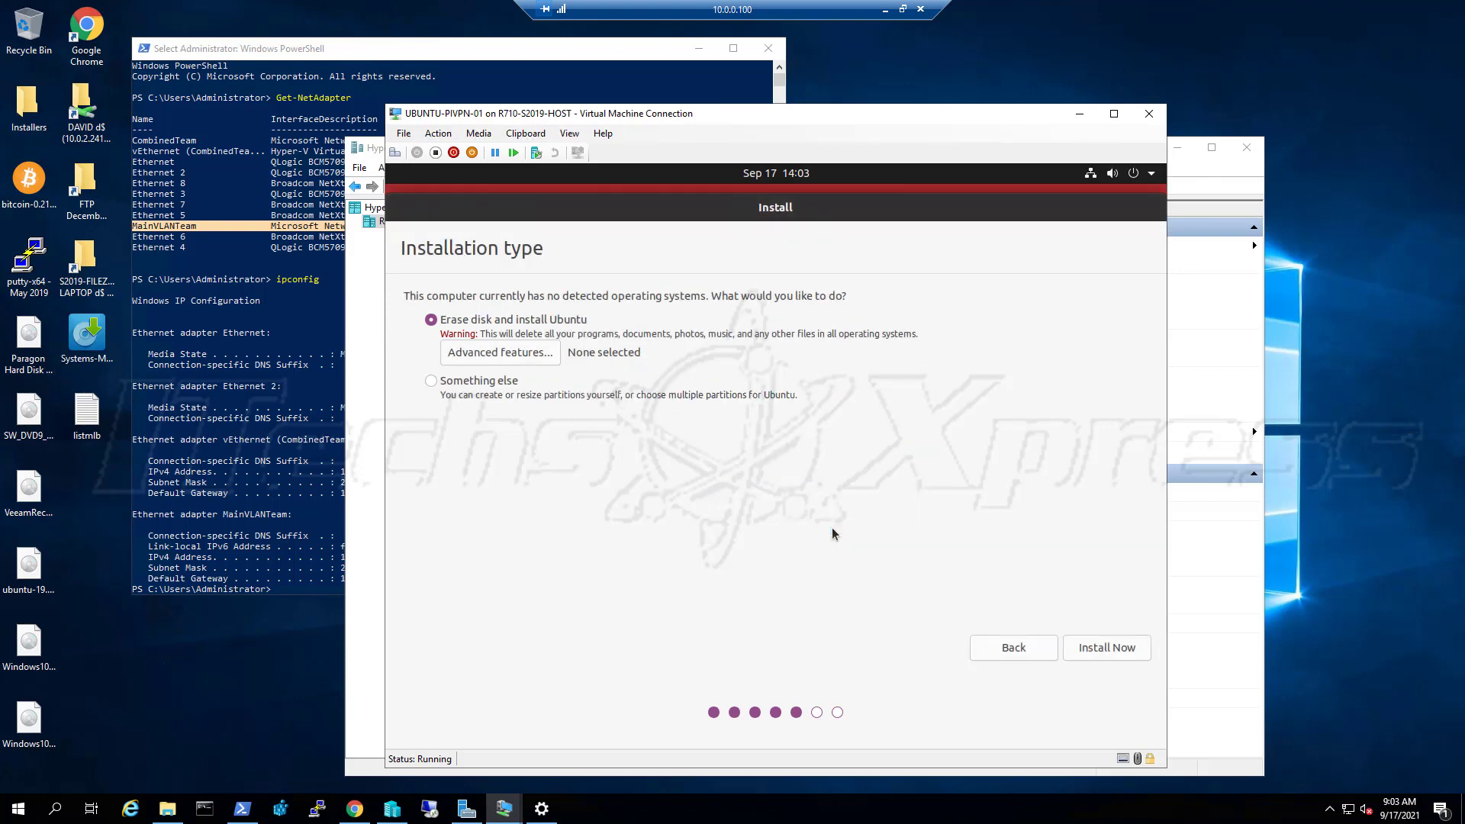
click(1135, 658)
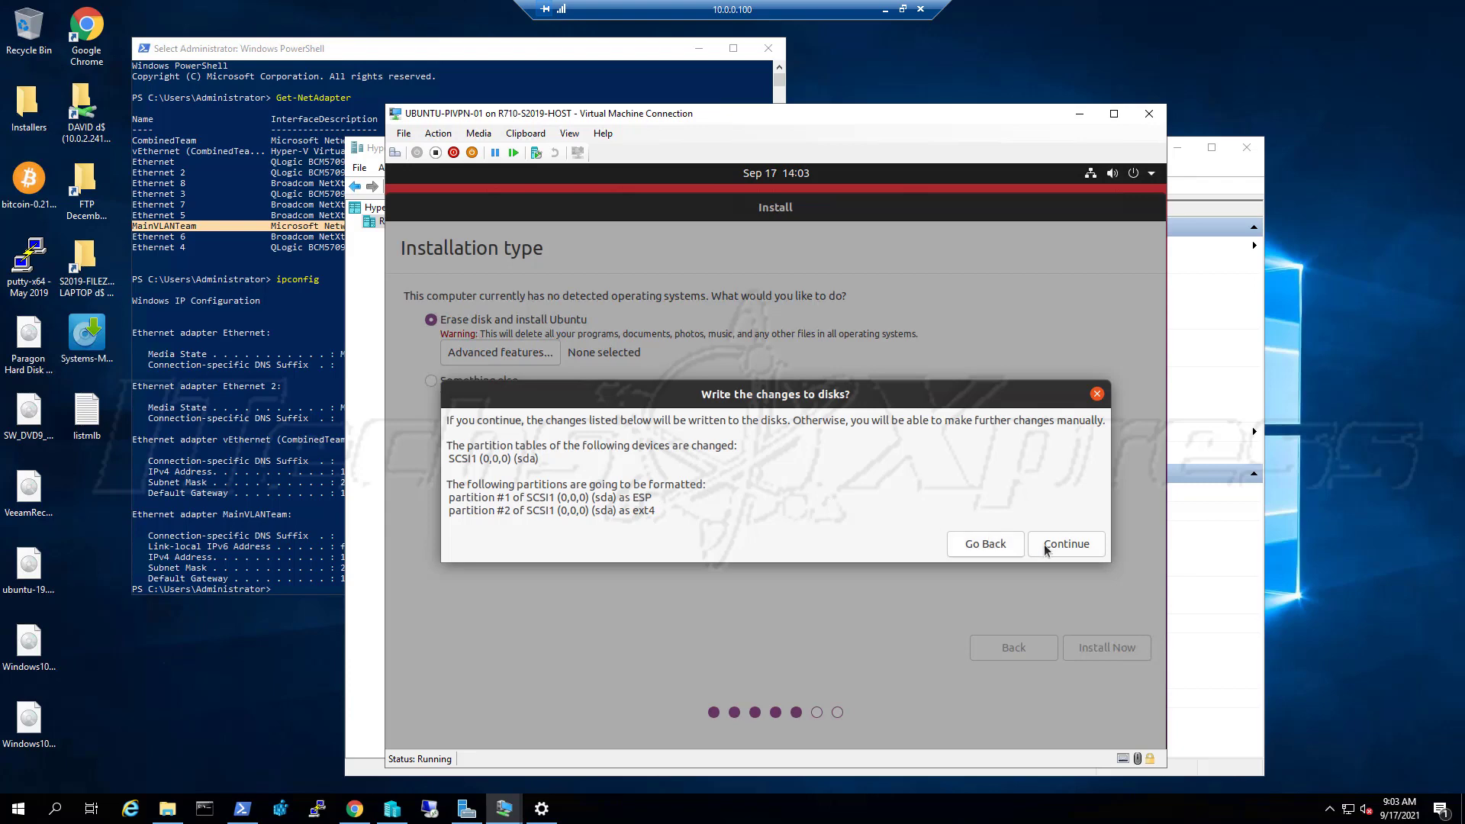
click(1081, 555)
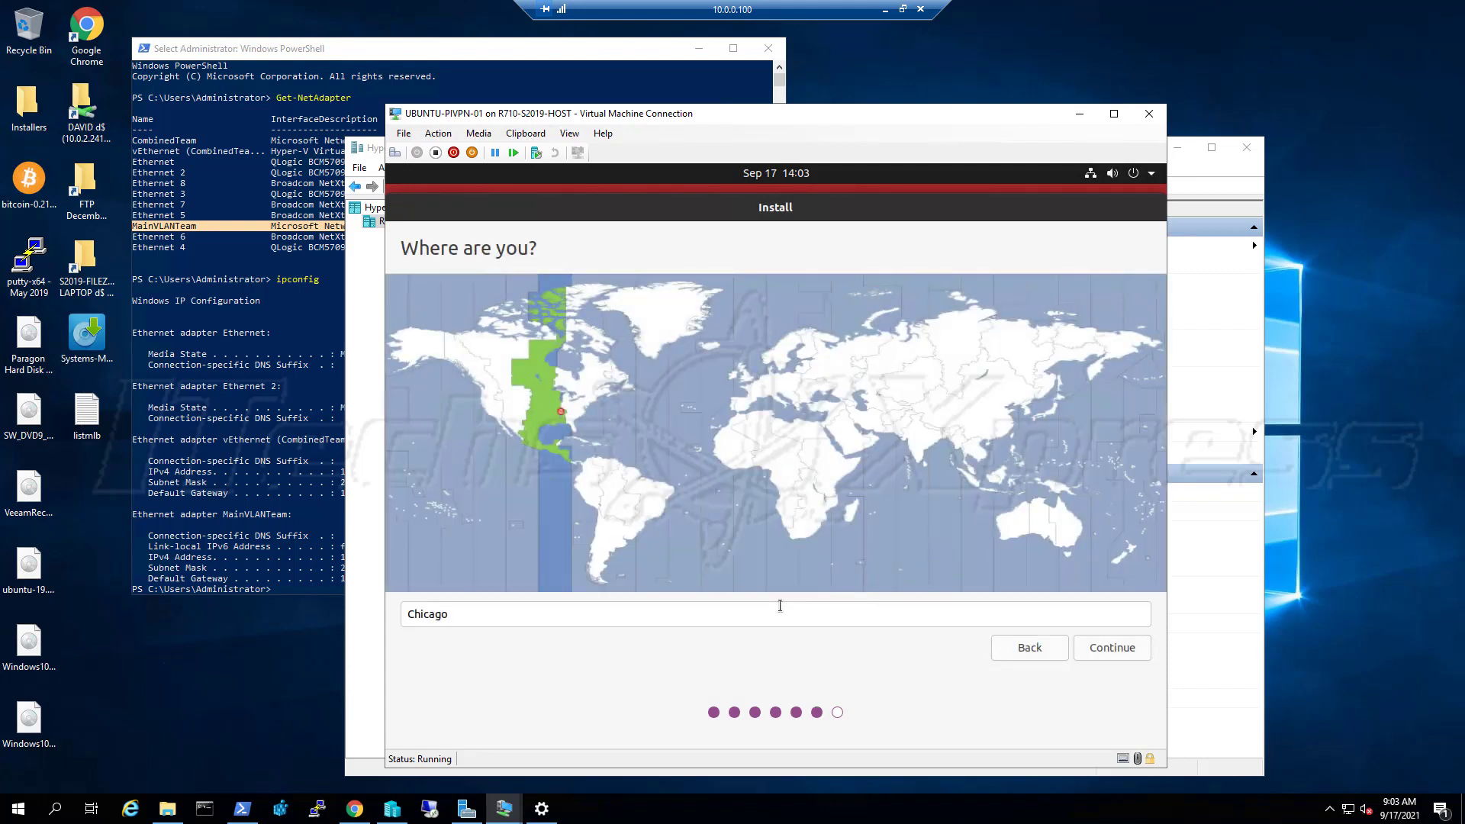
Confirm Chicago as the time-zone location and continue
click(608, 621)
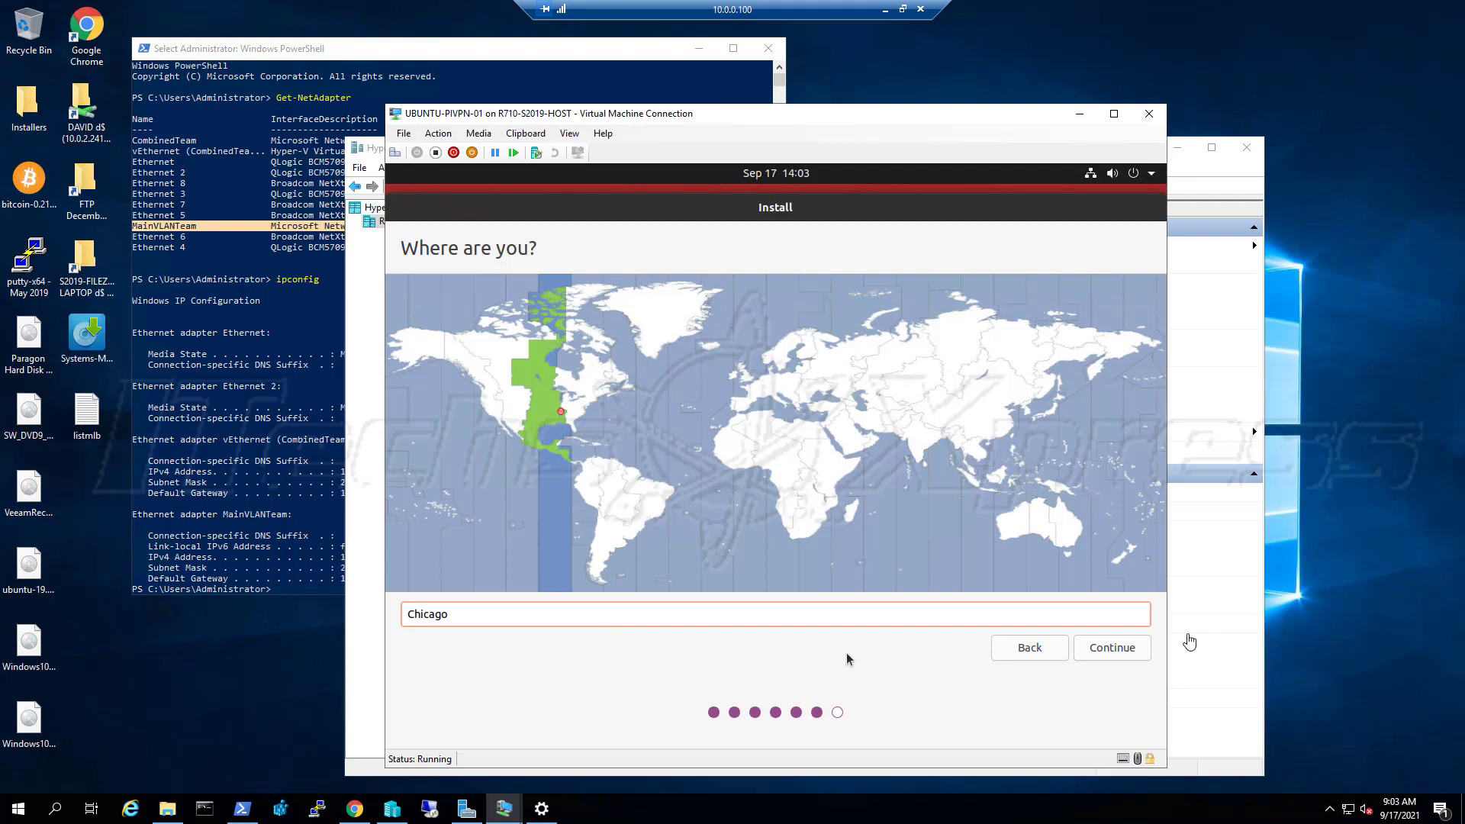
click(1141, 648)
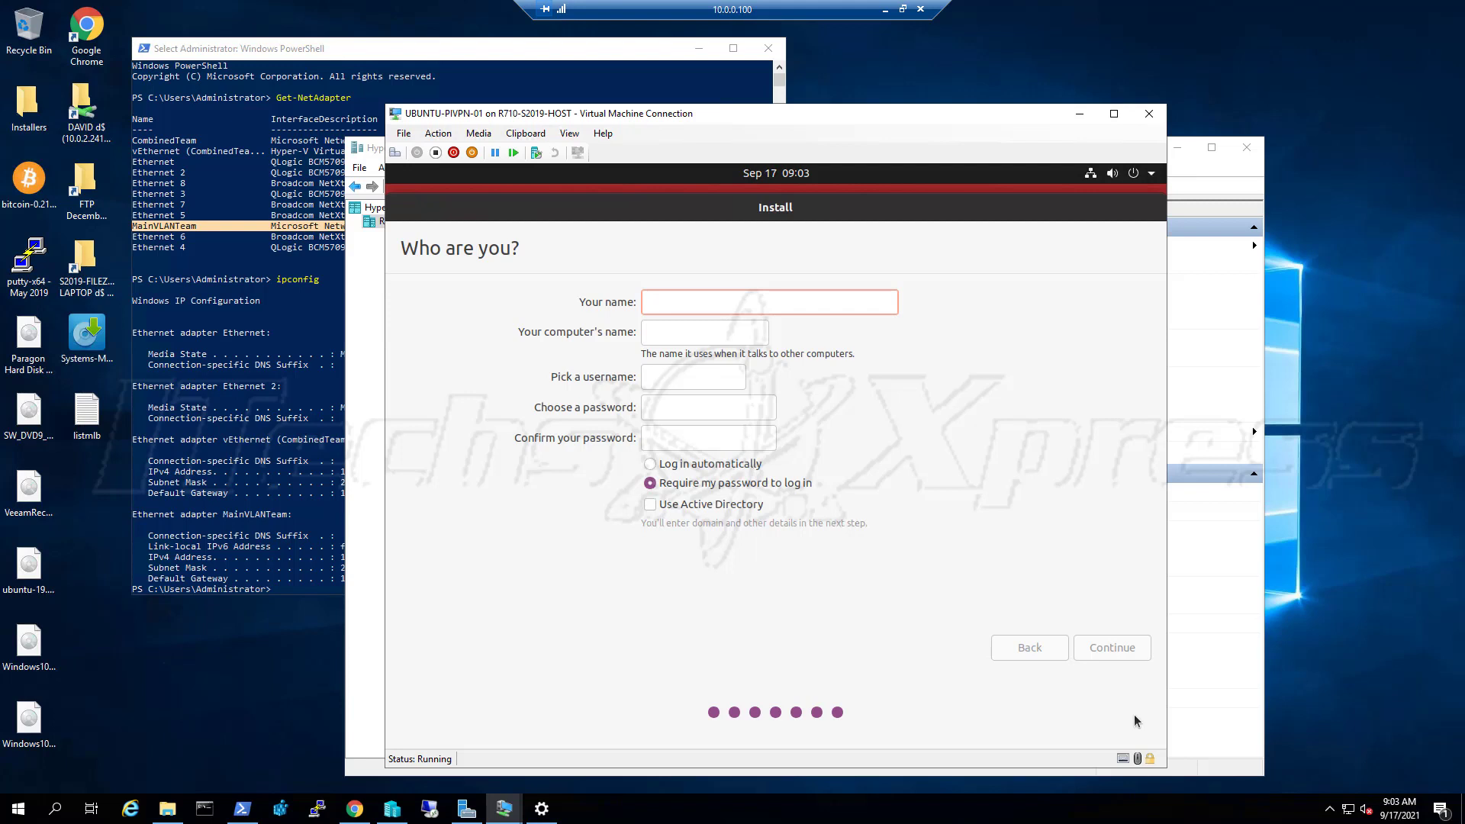
Enter UBUNTU-PIVPN-01 as Your name, keeping the derived computer name and username ubuntu-pivpn-01
text(u)
key(BackSpace)
text(UB)
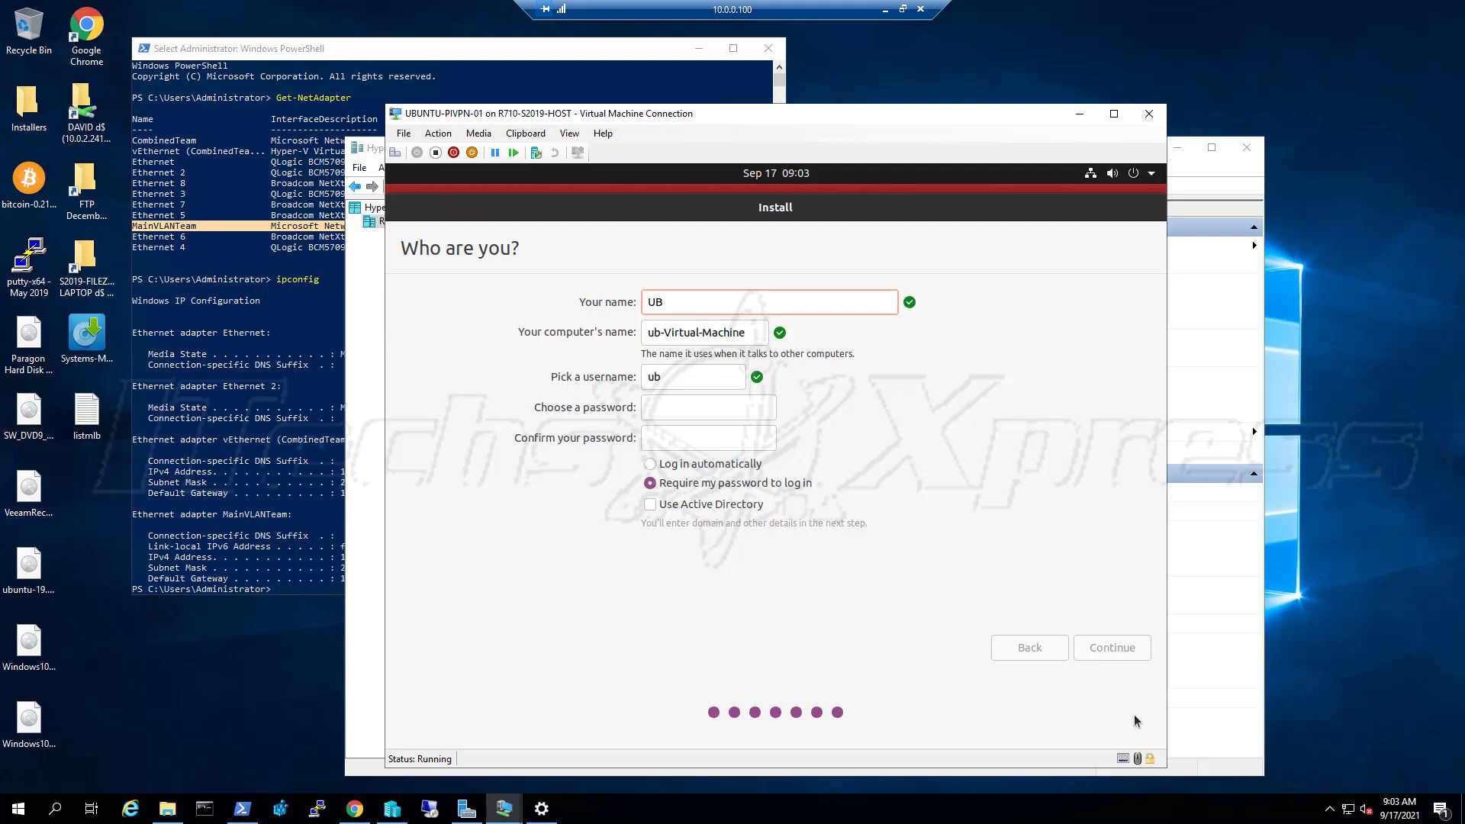
text(UNTU-PI)
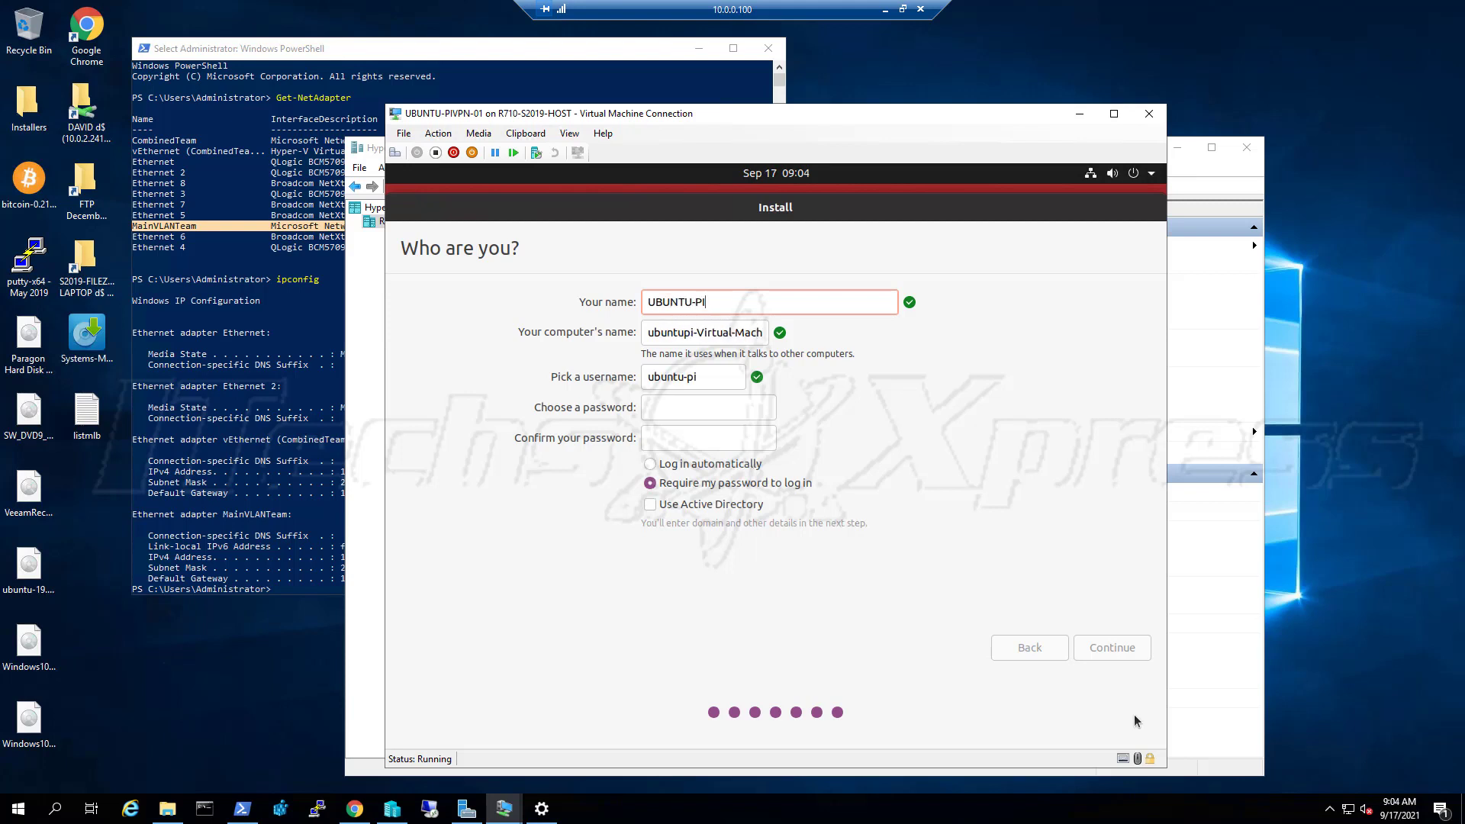
text(VPN-01)
key(Tab)
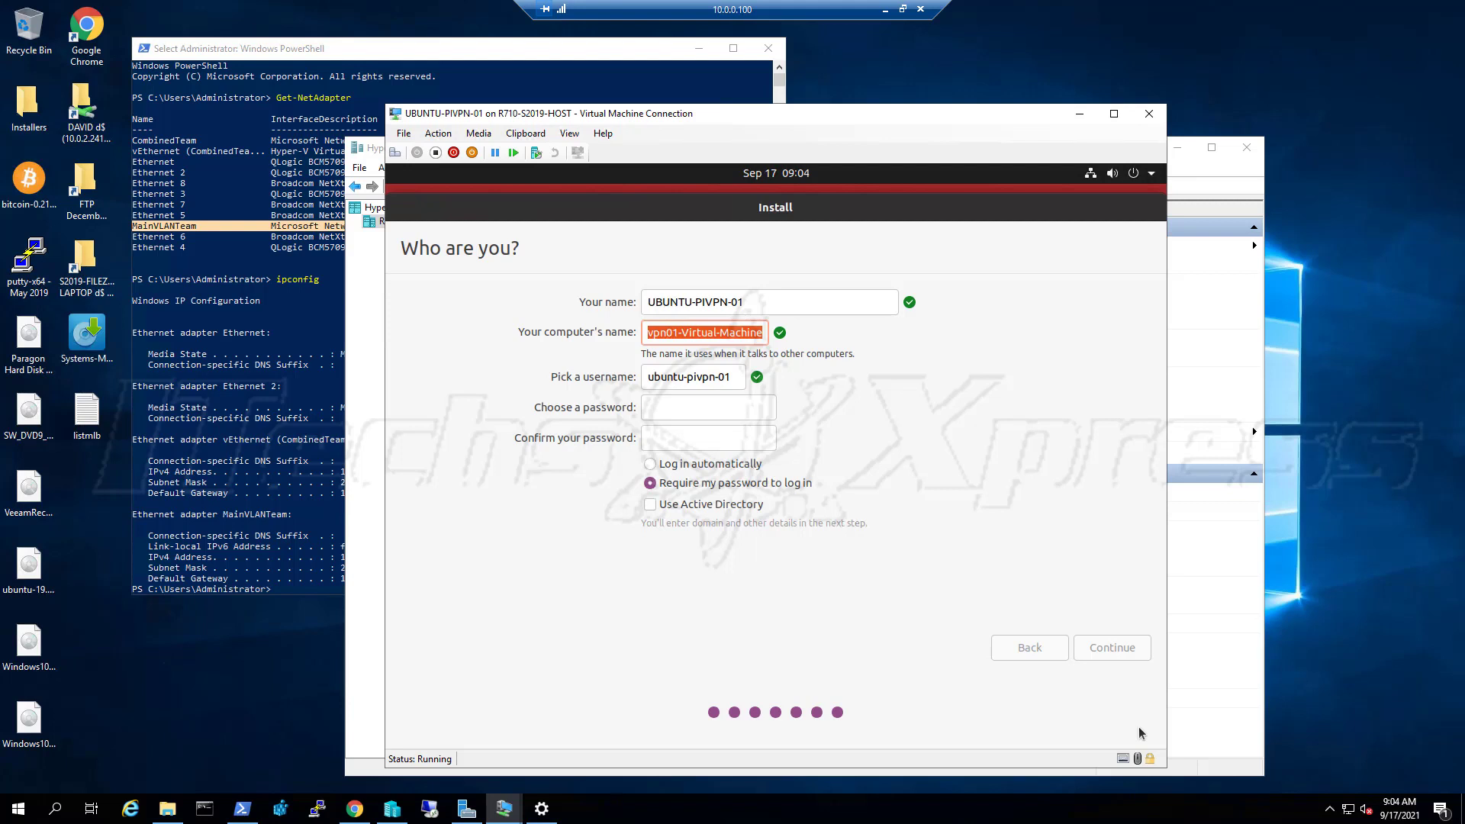
key(Tab)
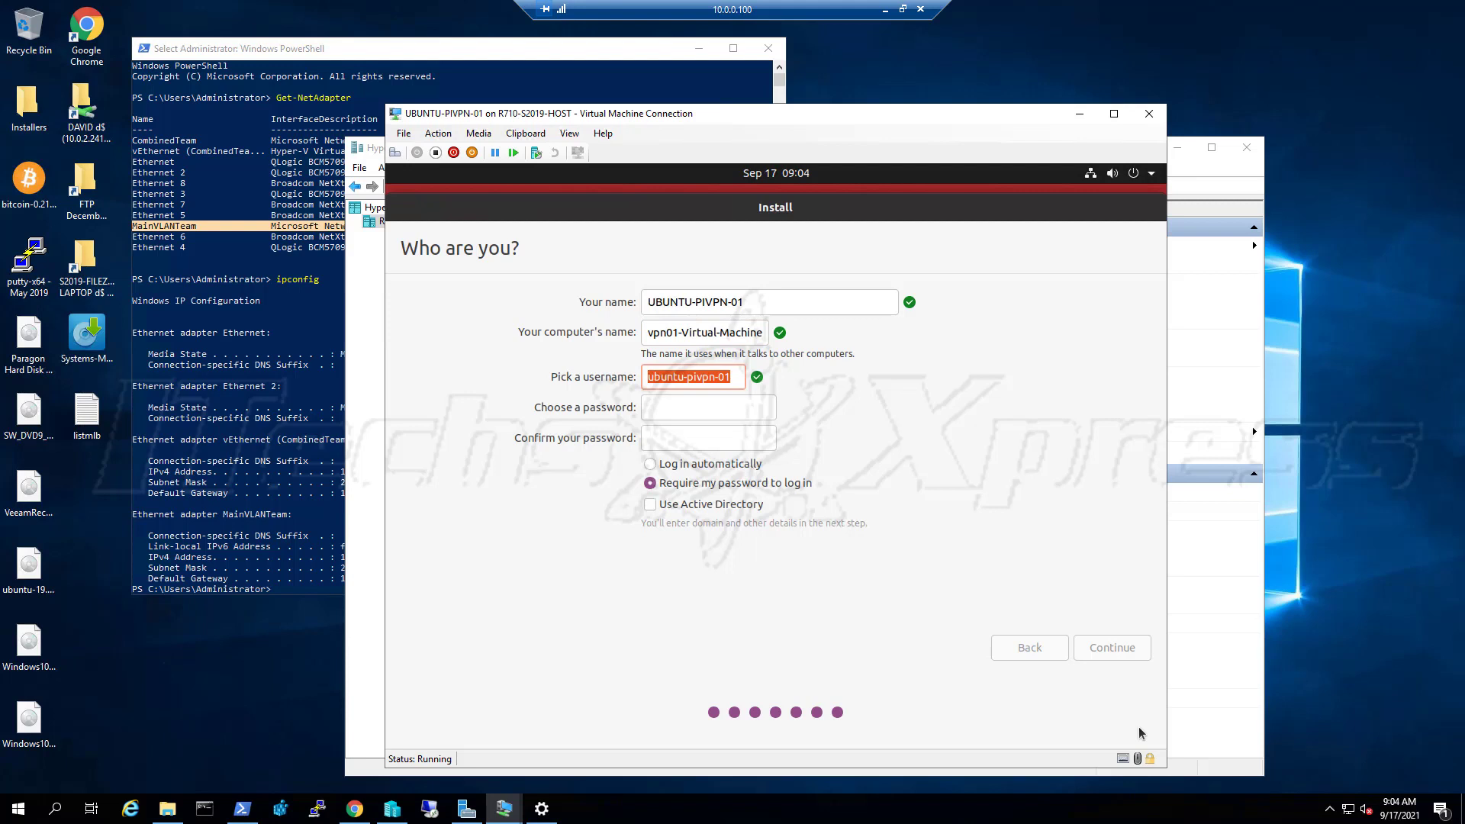
key(Tab)
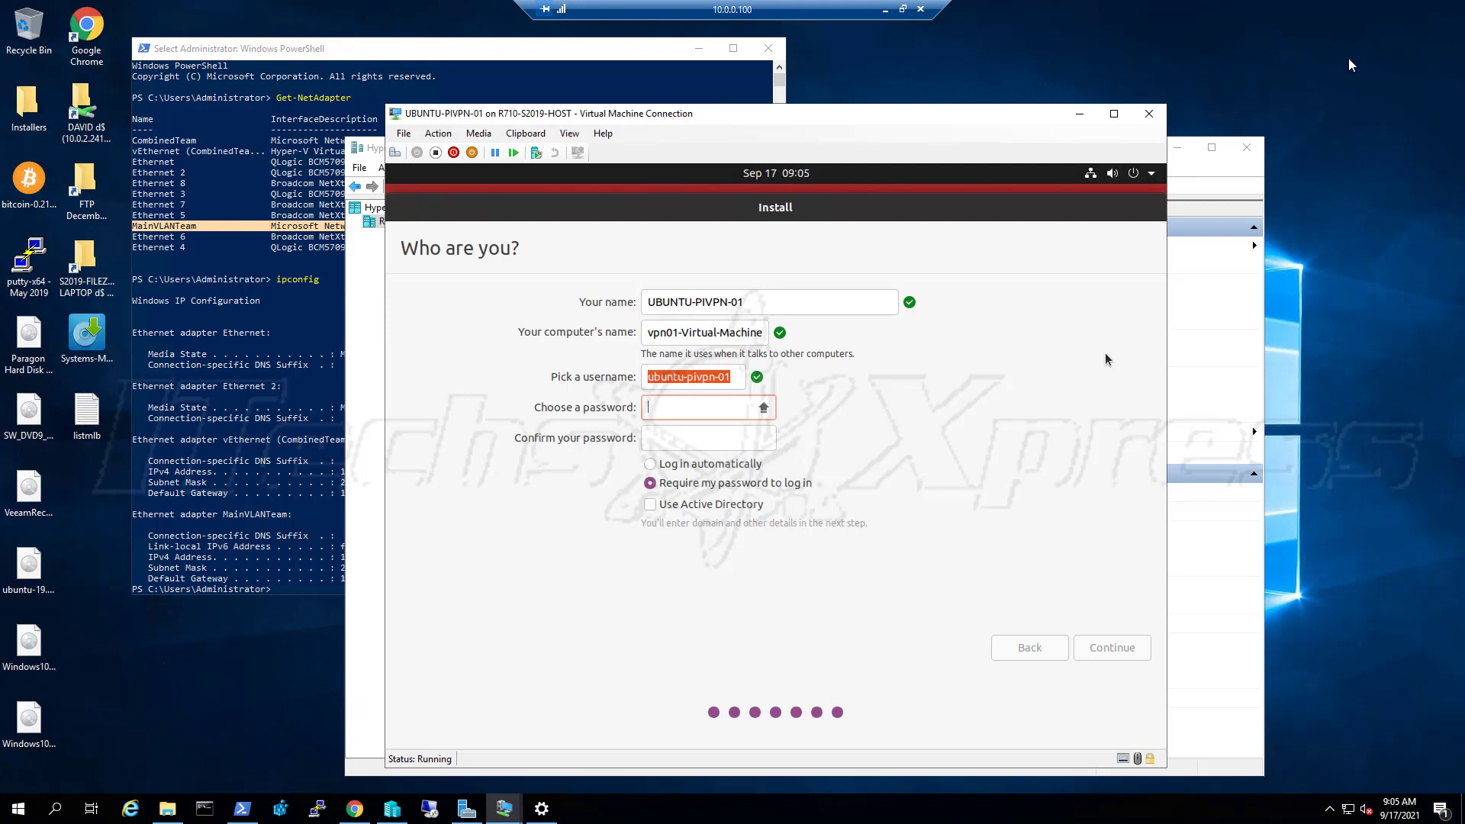
Turn off Caps Lock, type the account password, and enter a non-matching confirmation
key(Caps_Lock)
text(passwor)
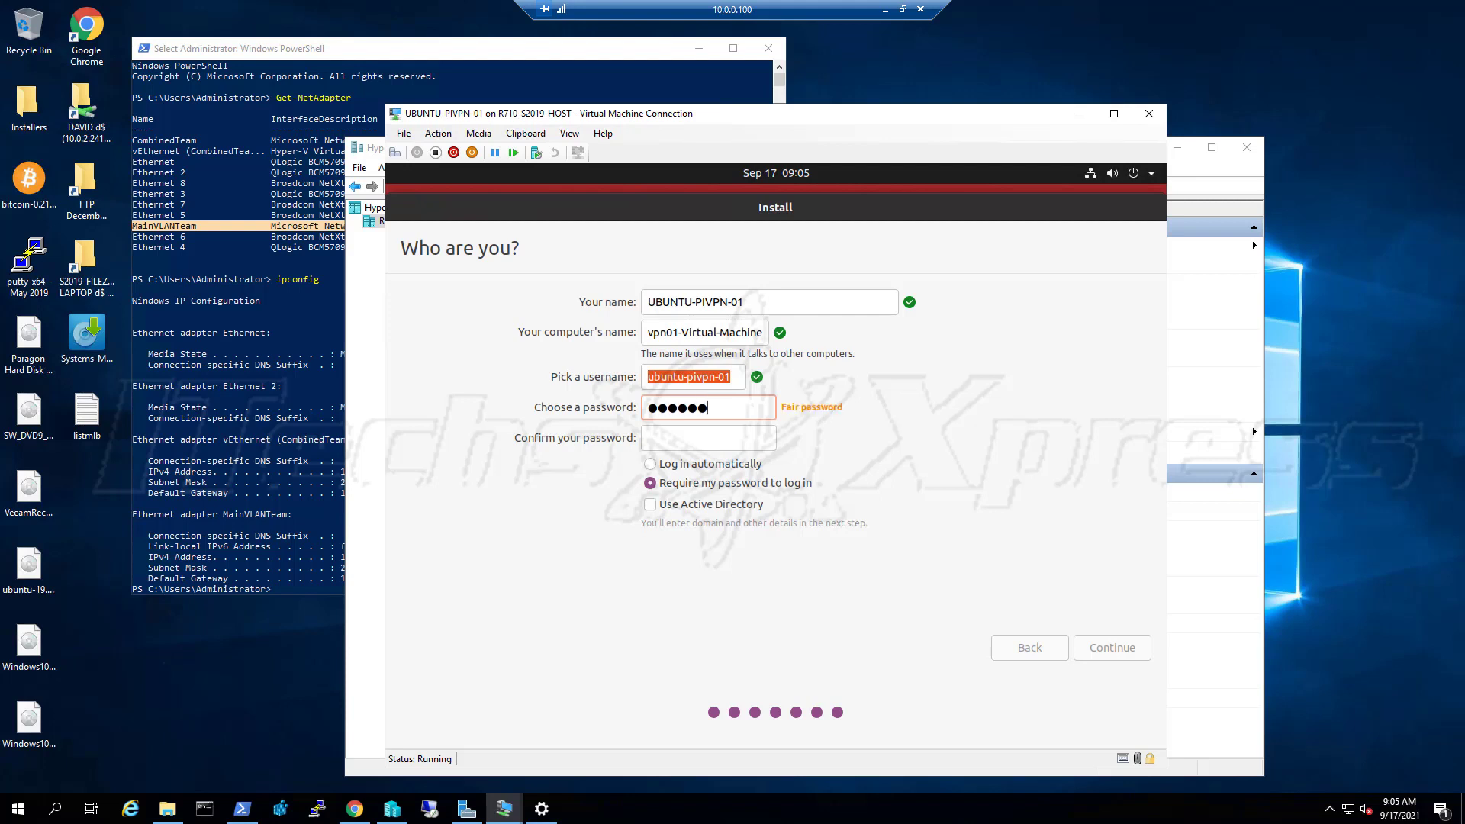
text(d1234)
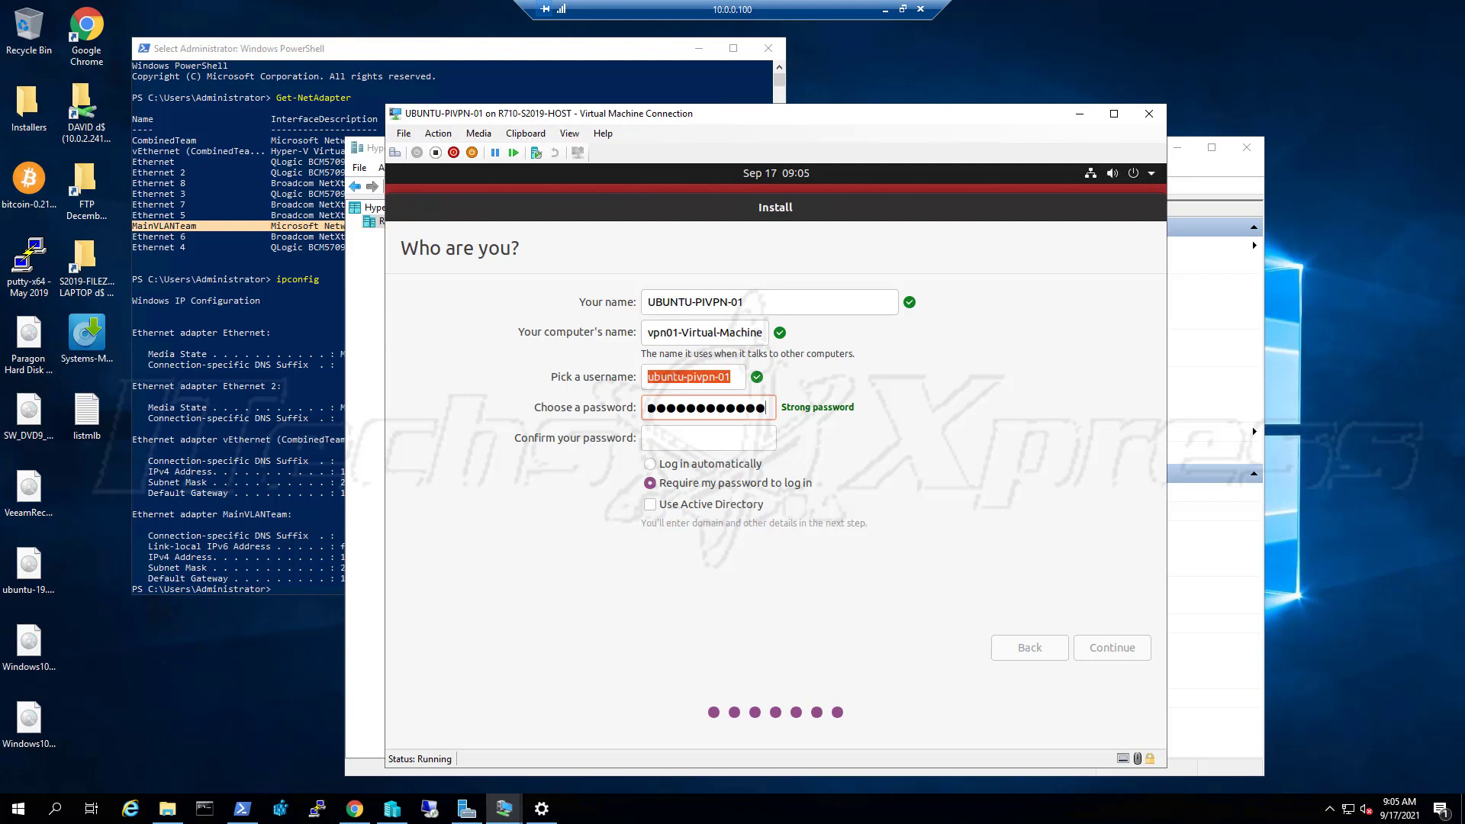
key(Tab)
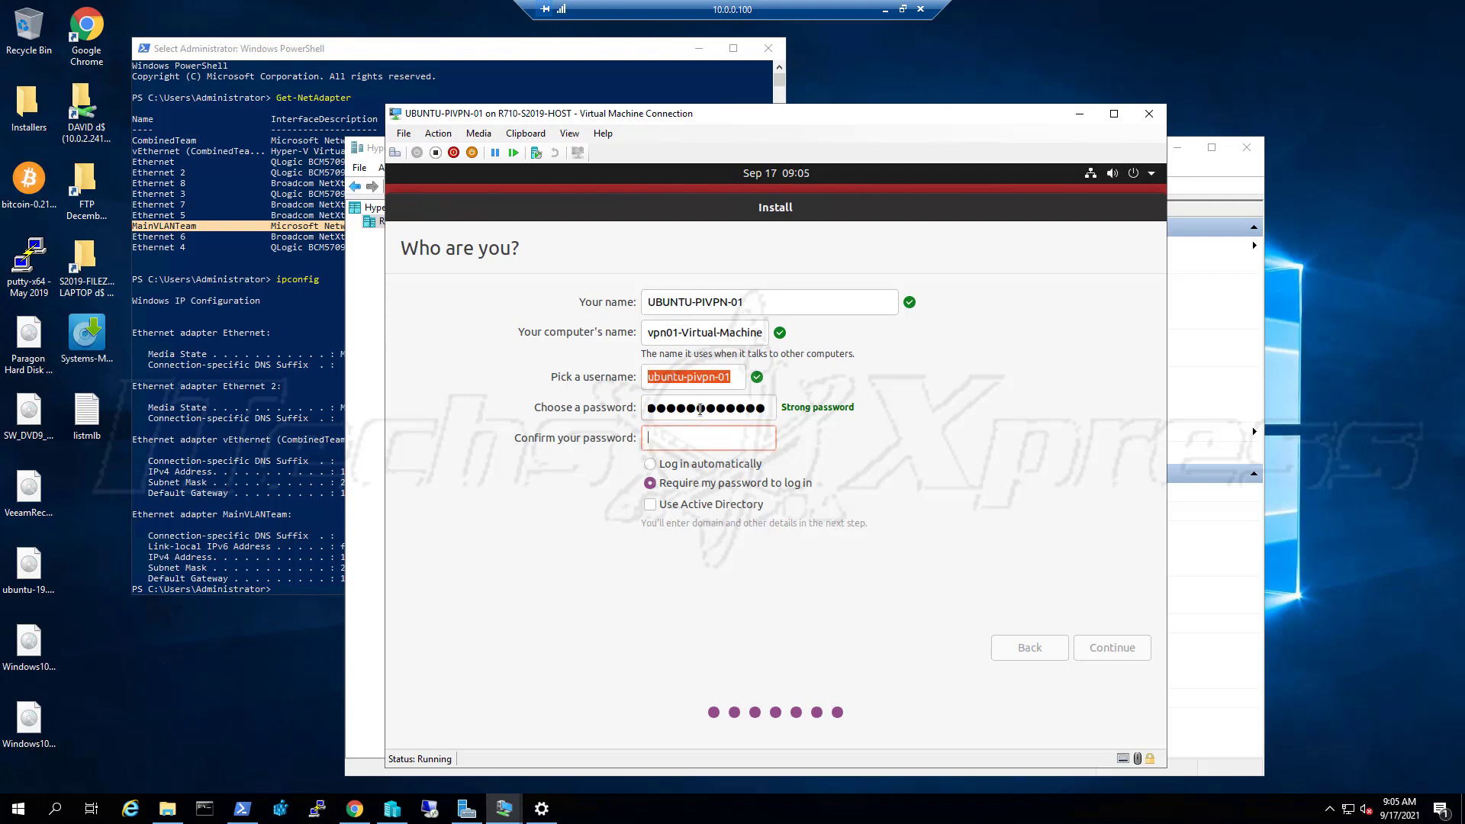
text(Passw)
text(ord123)
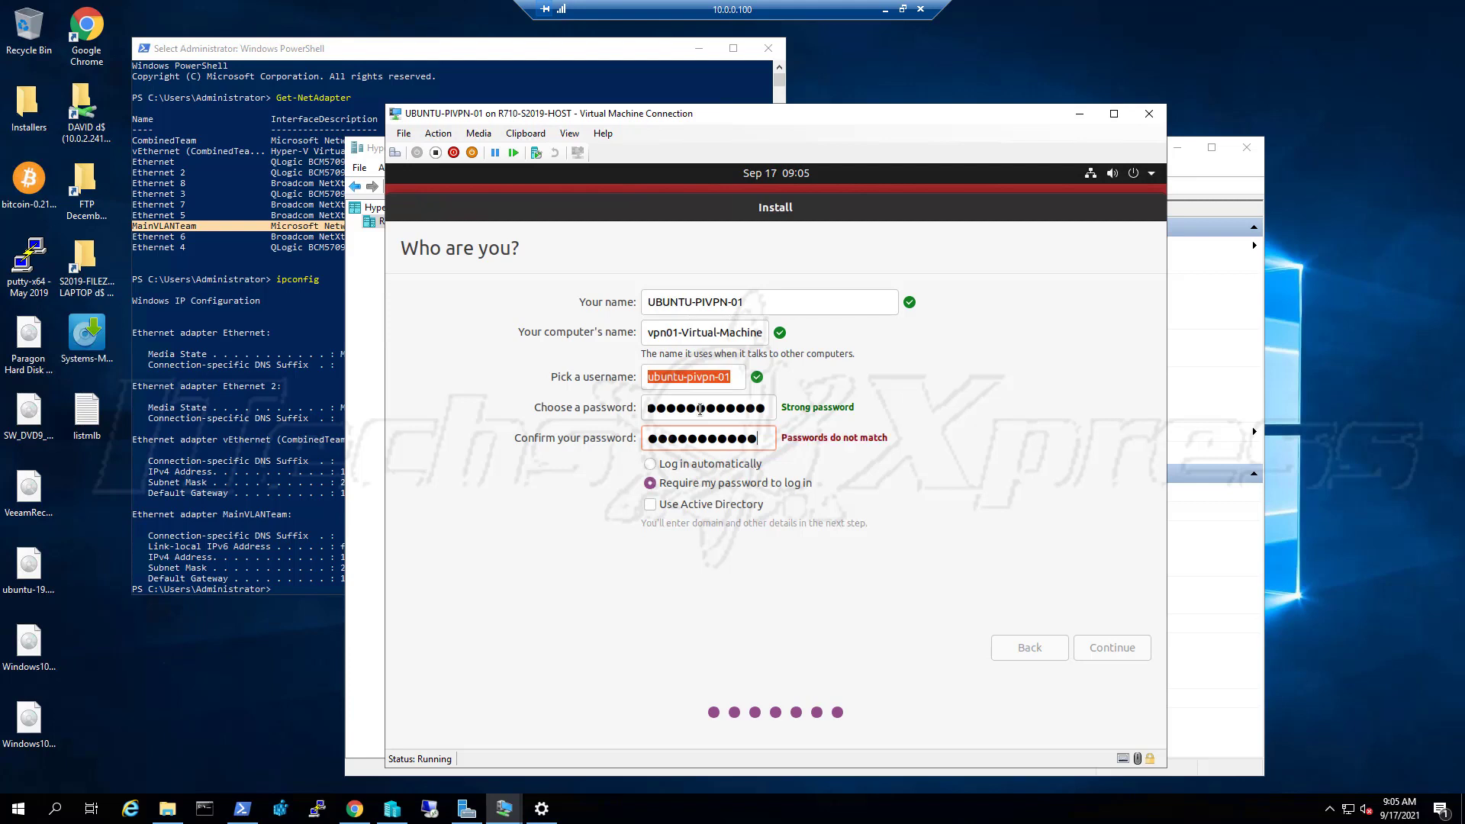
text(45)
key(BackSpace)
key(BackSpace)
key(BackSpace)
key(BackSpace)
key(BackSpace)
key(BackSpace)
key(BackSpace)
key(BackSpace)
key(BackSpace)
key(BackSpace)
key(BackSpace)
key(BackSpace)
key(BackSpace)
key(BackSpace)
text(password12345)
Retype the account password so both entries match, and choose Log in automatically
key(shift+Tab)
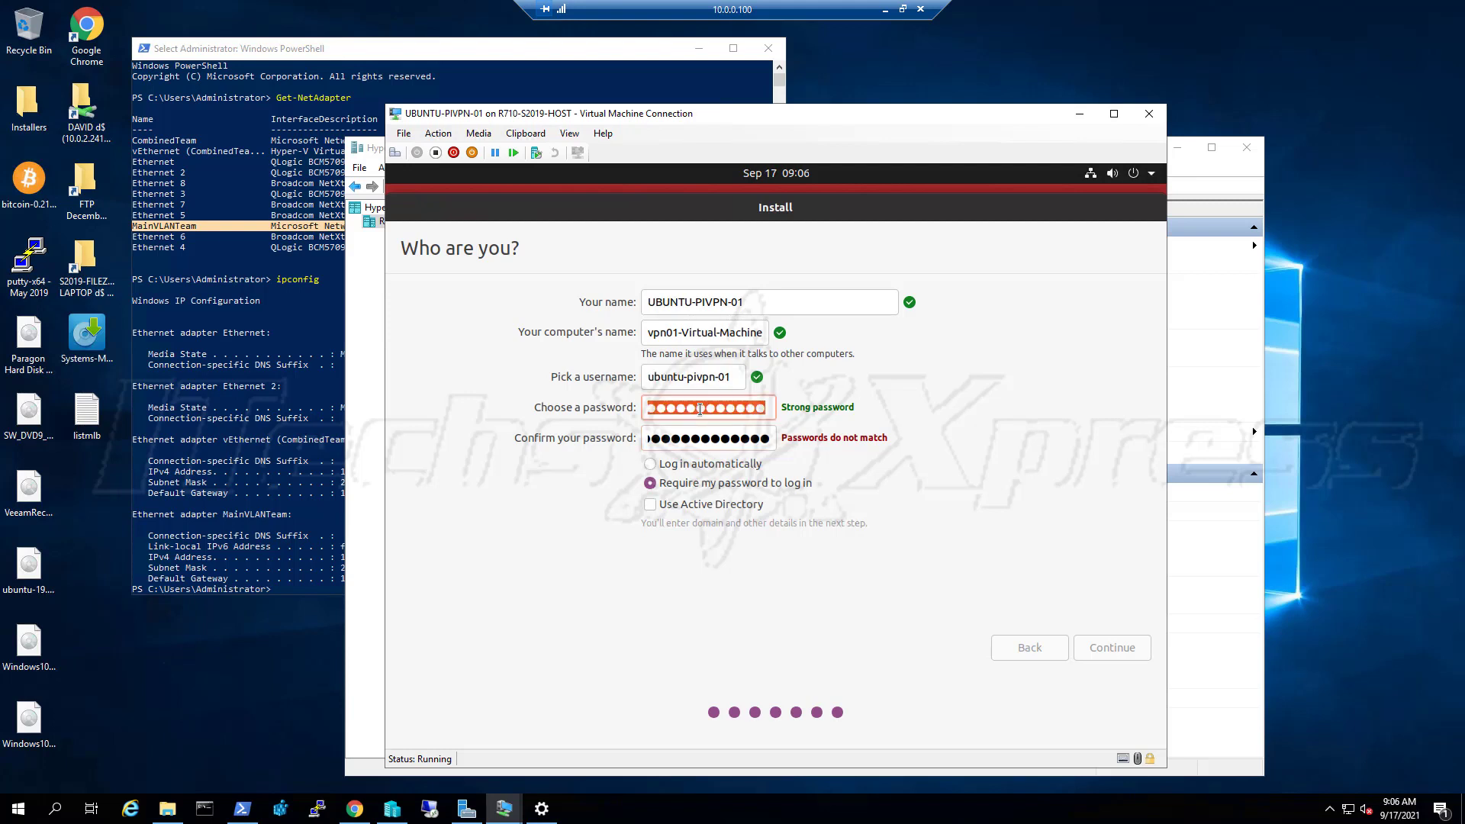
text(passw)
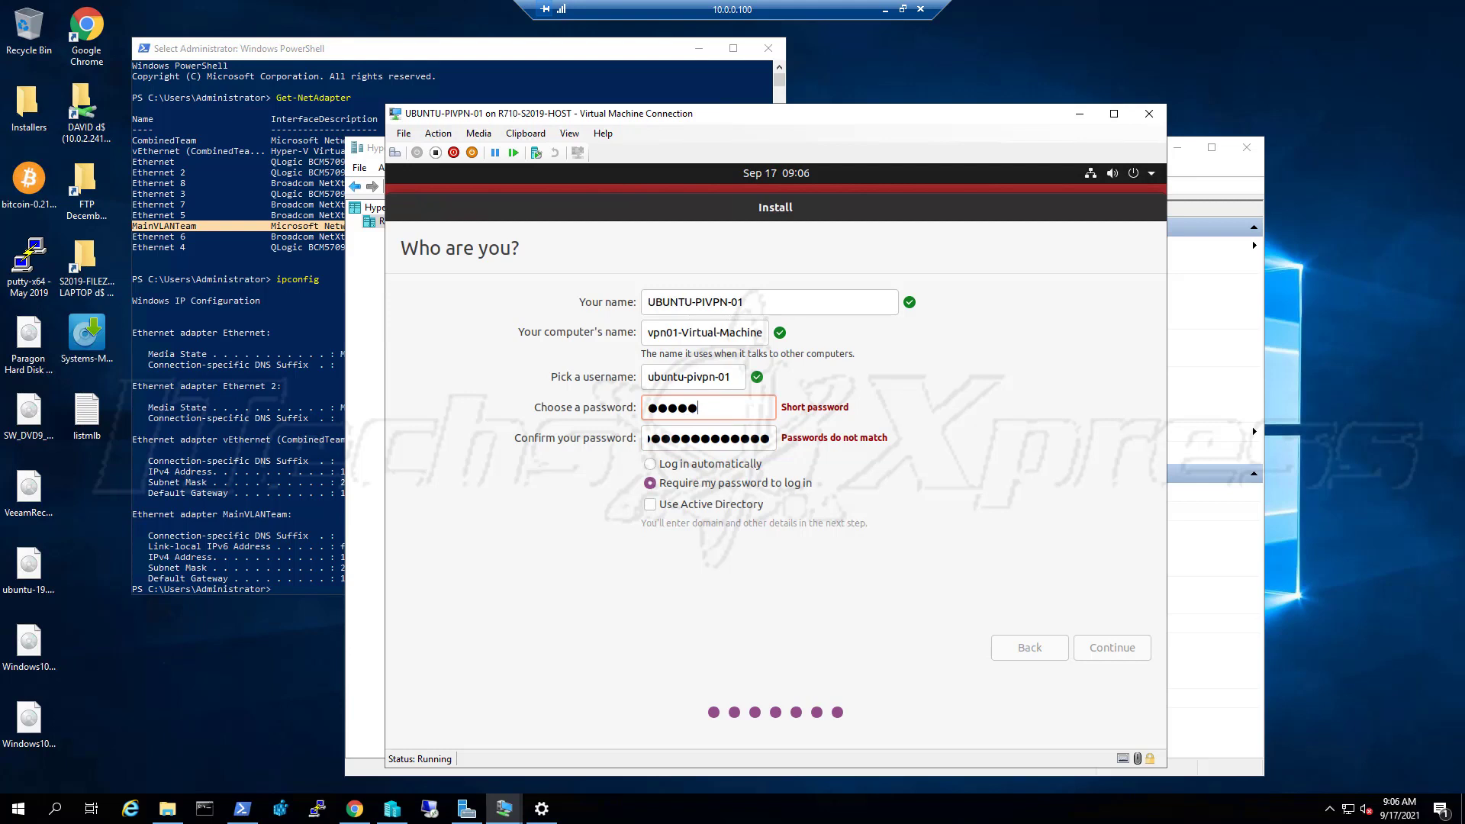
text(ord1●●●)
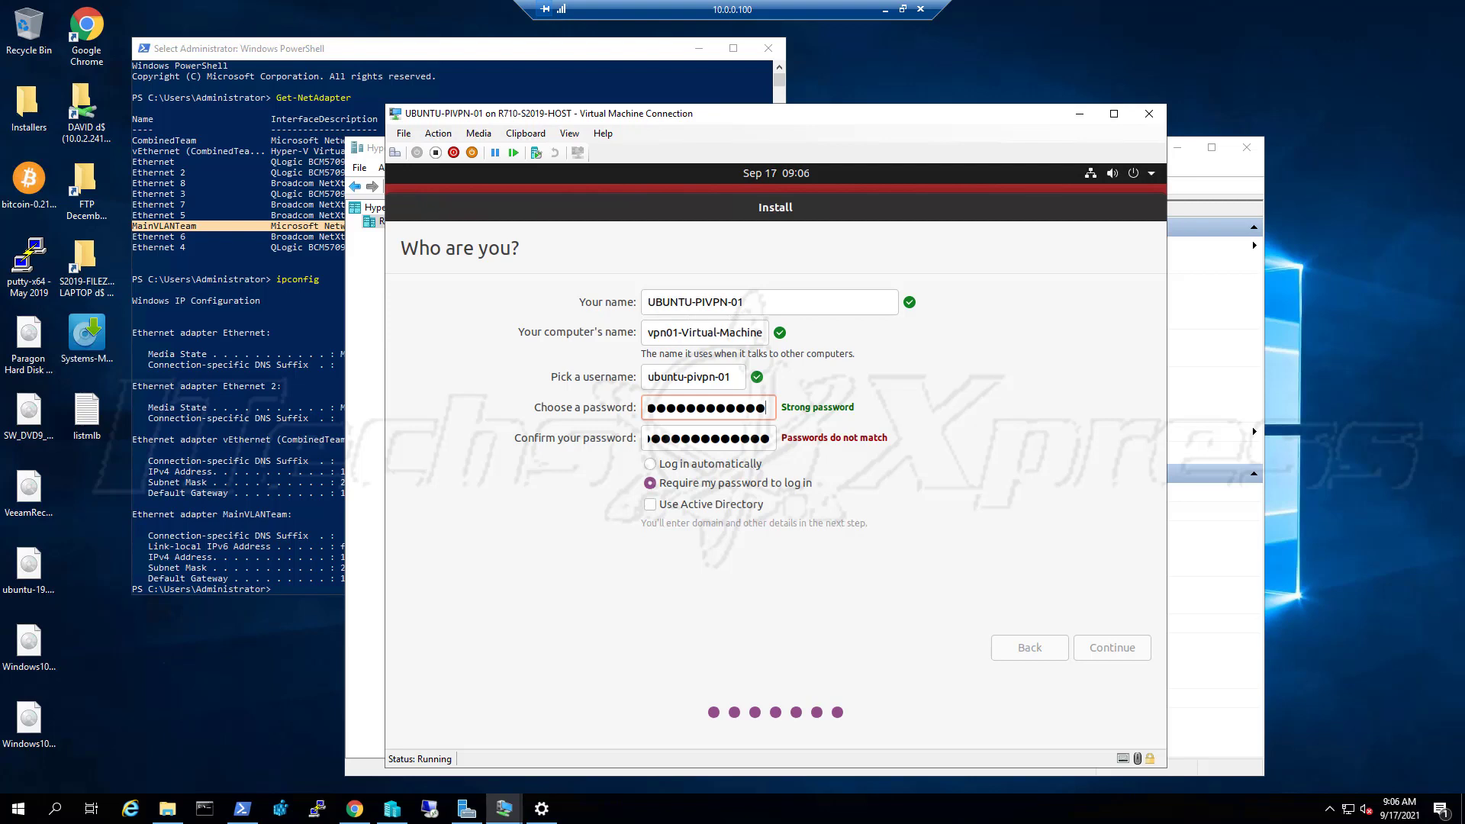
text(●)
click(721, 468)
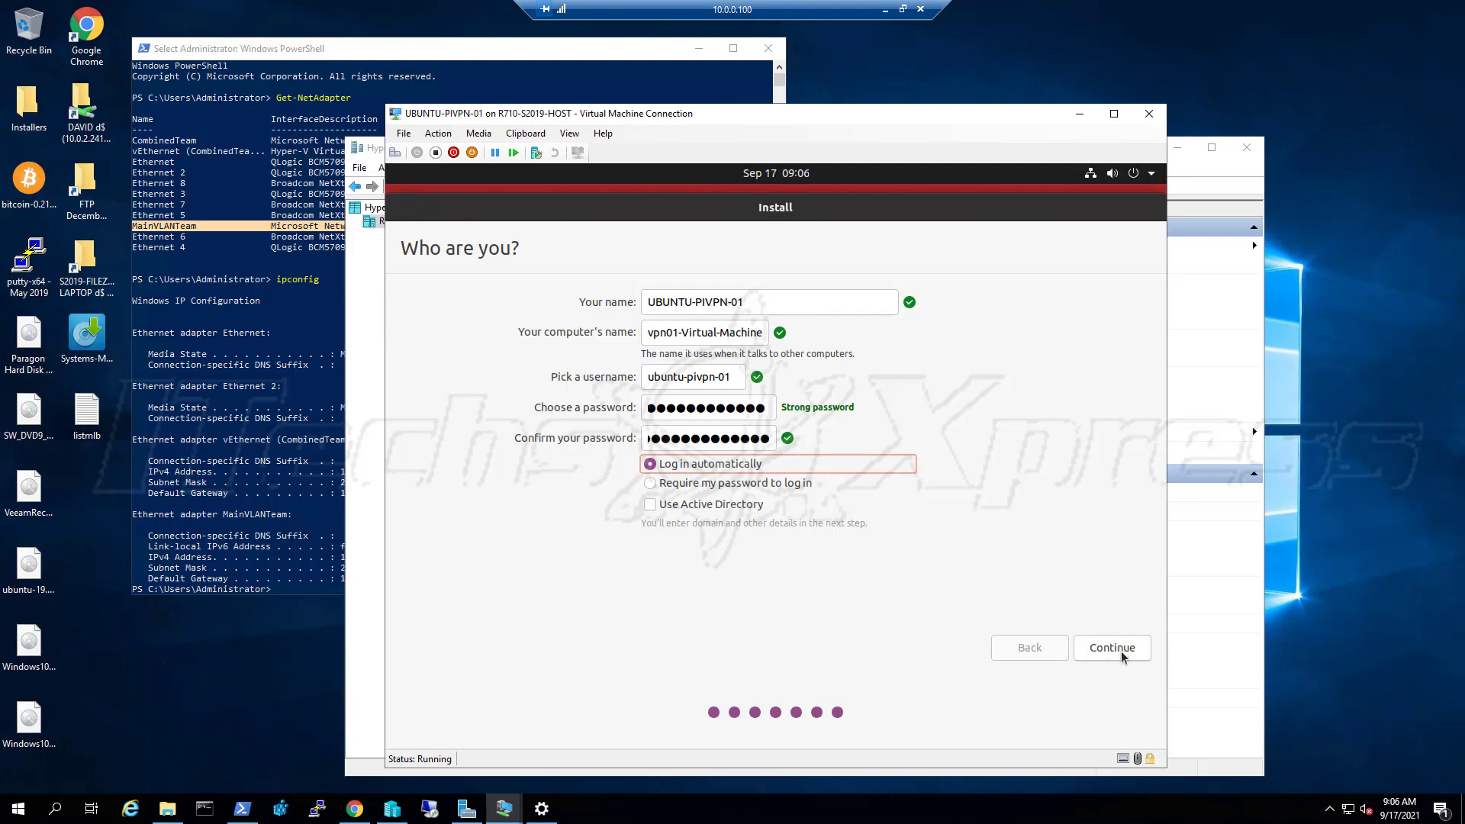
Begin installing Ubuntu with the entered account details and expand the installation log until complete
click(1114, 649)
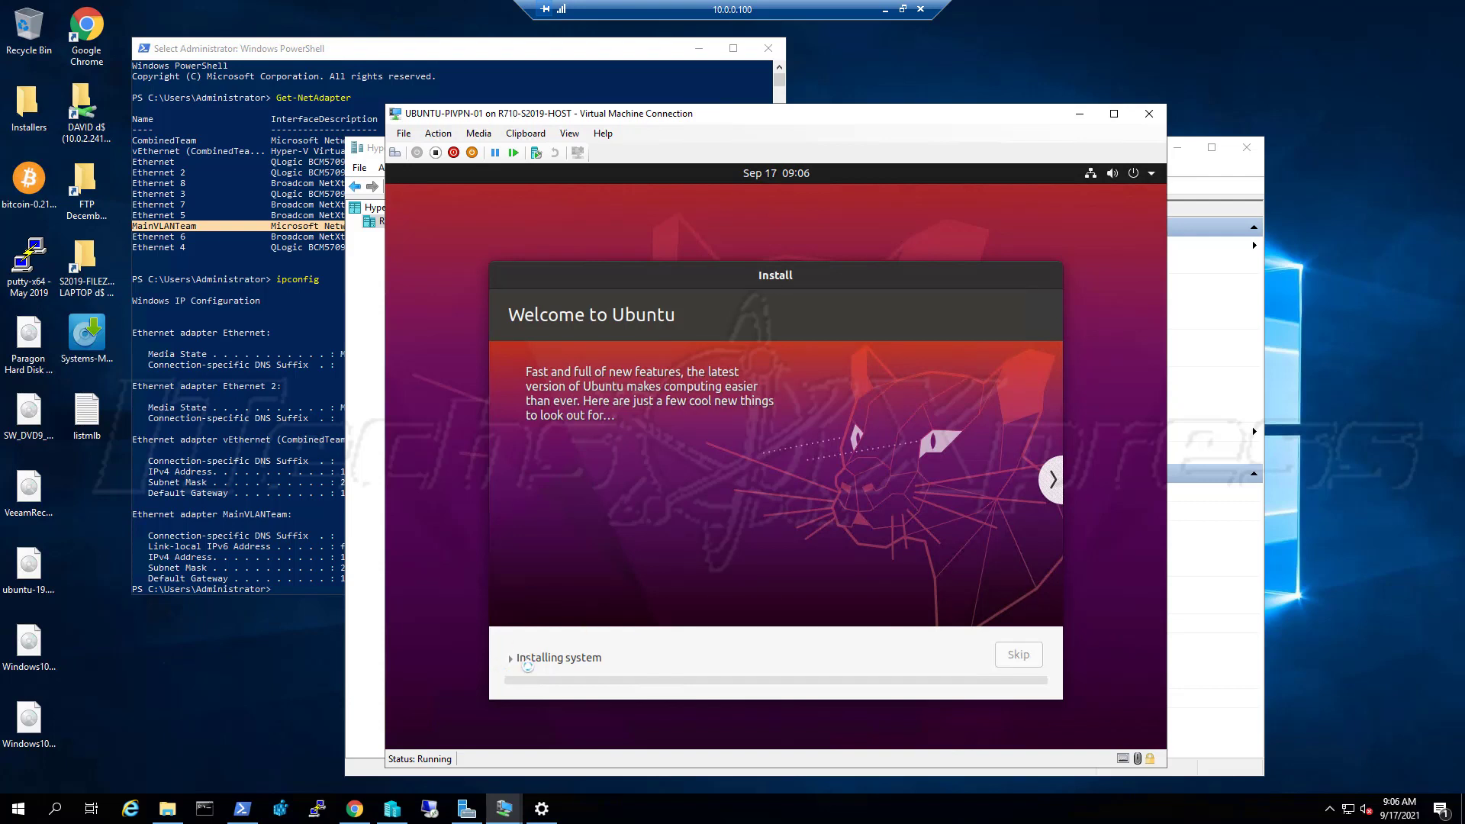
click(527, 661)
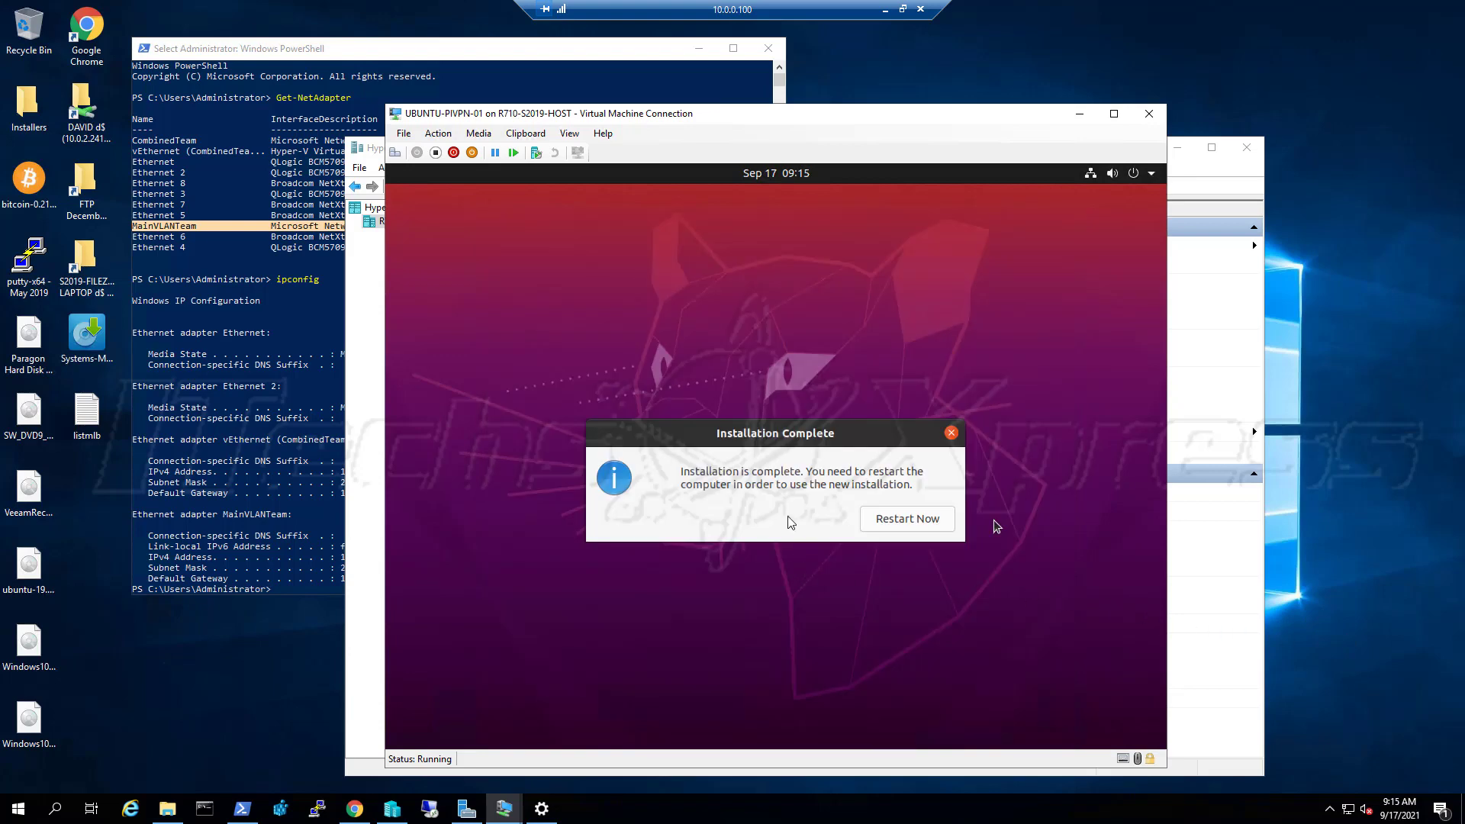
Restart UBUNTU-PIVPN-01 into the newly installed Ubuntu system
click(914, 525)
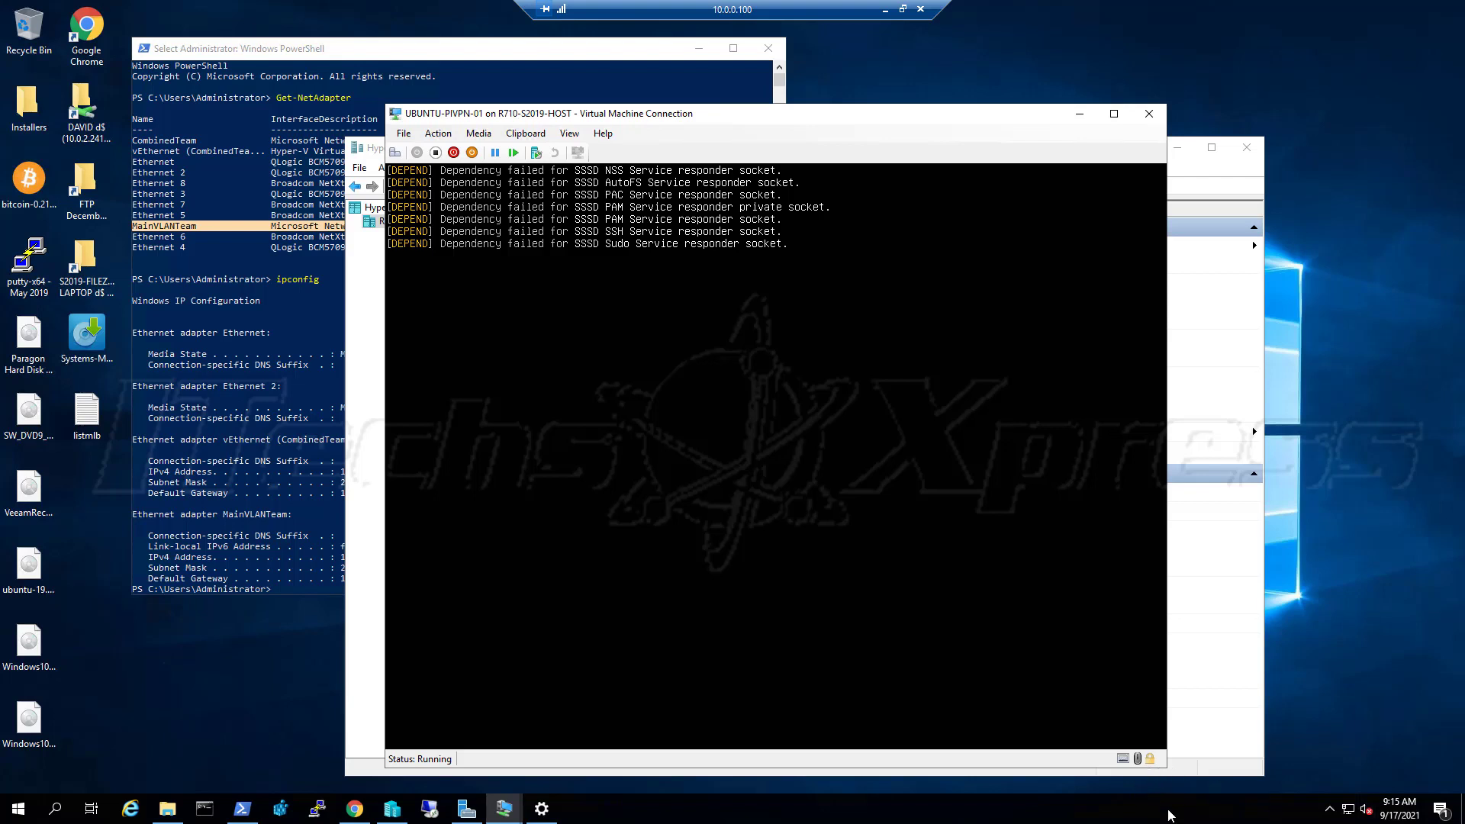
Check the host's CPU performance in Task Manager, then return to the VM console
right_click(1169, 810)
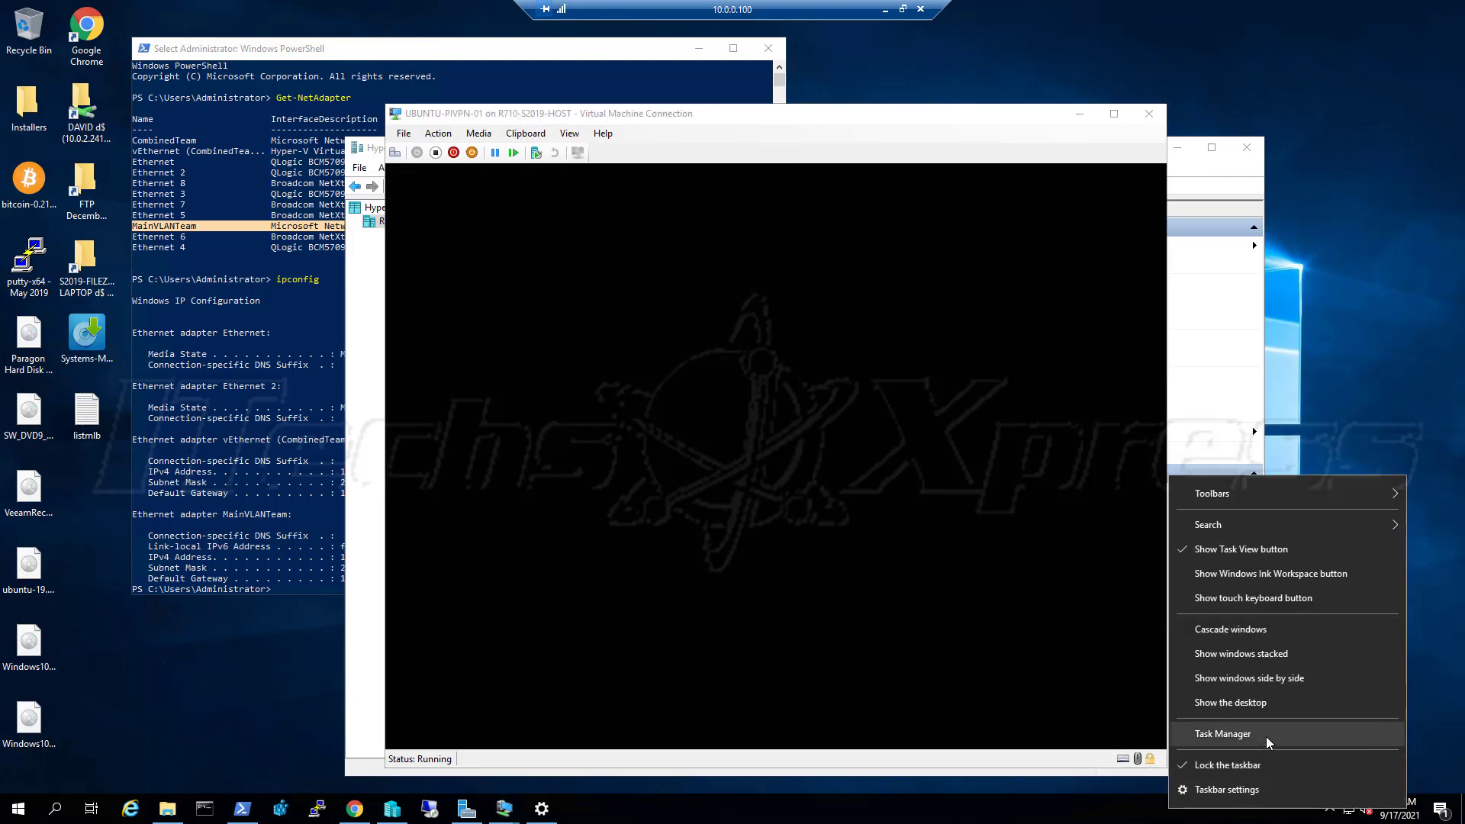
click(1267, 742)
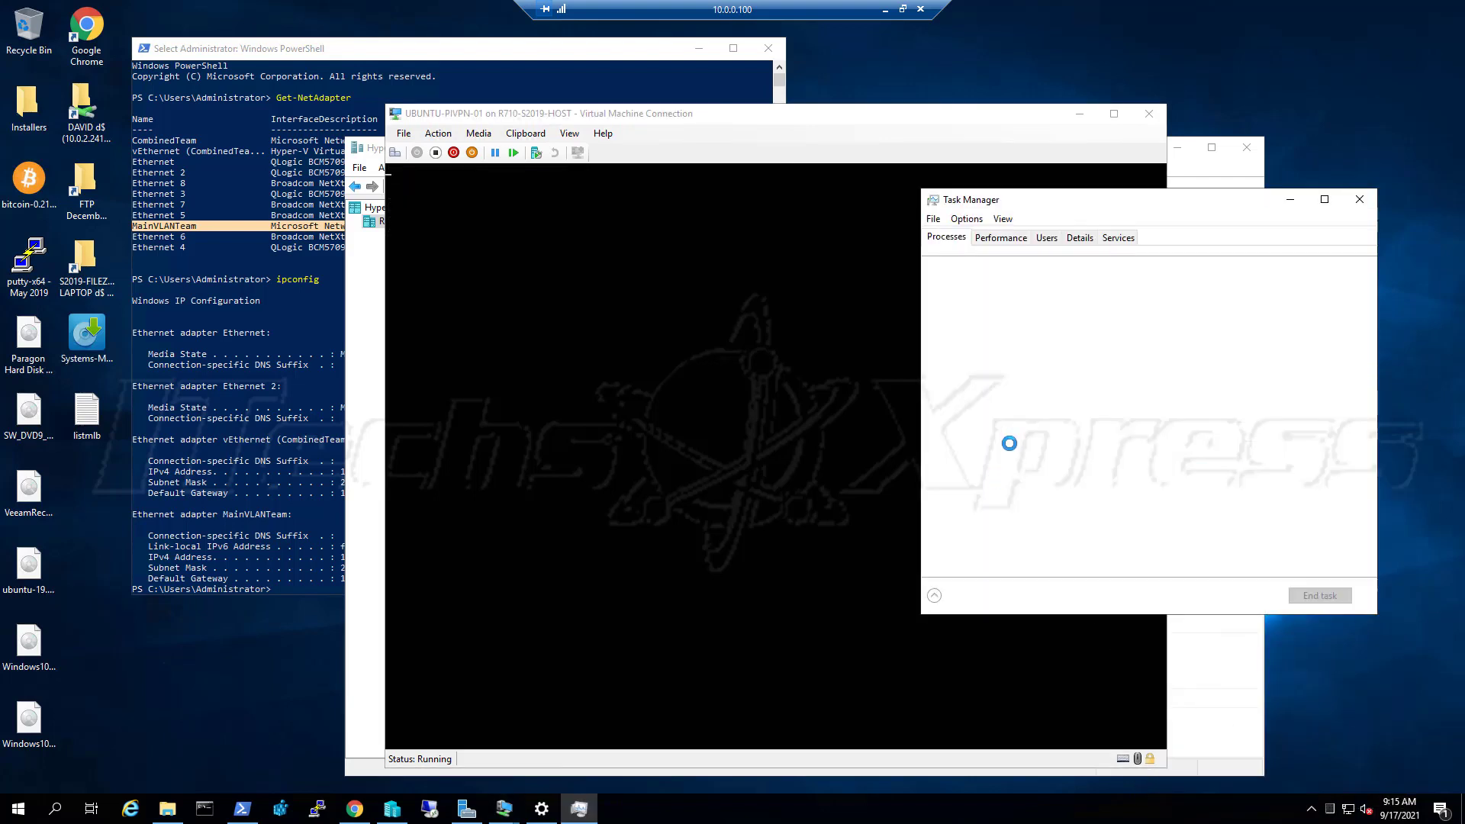
click(996, 240)
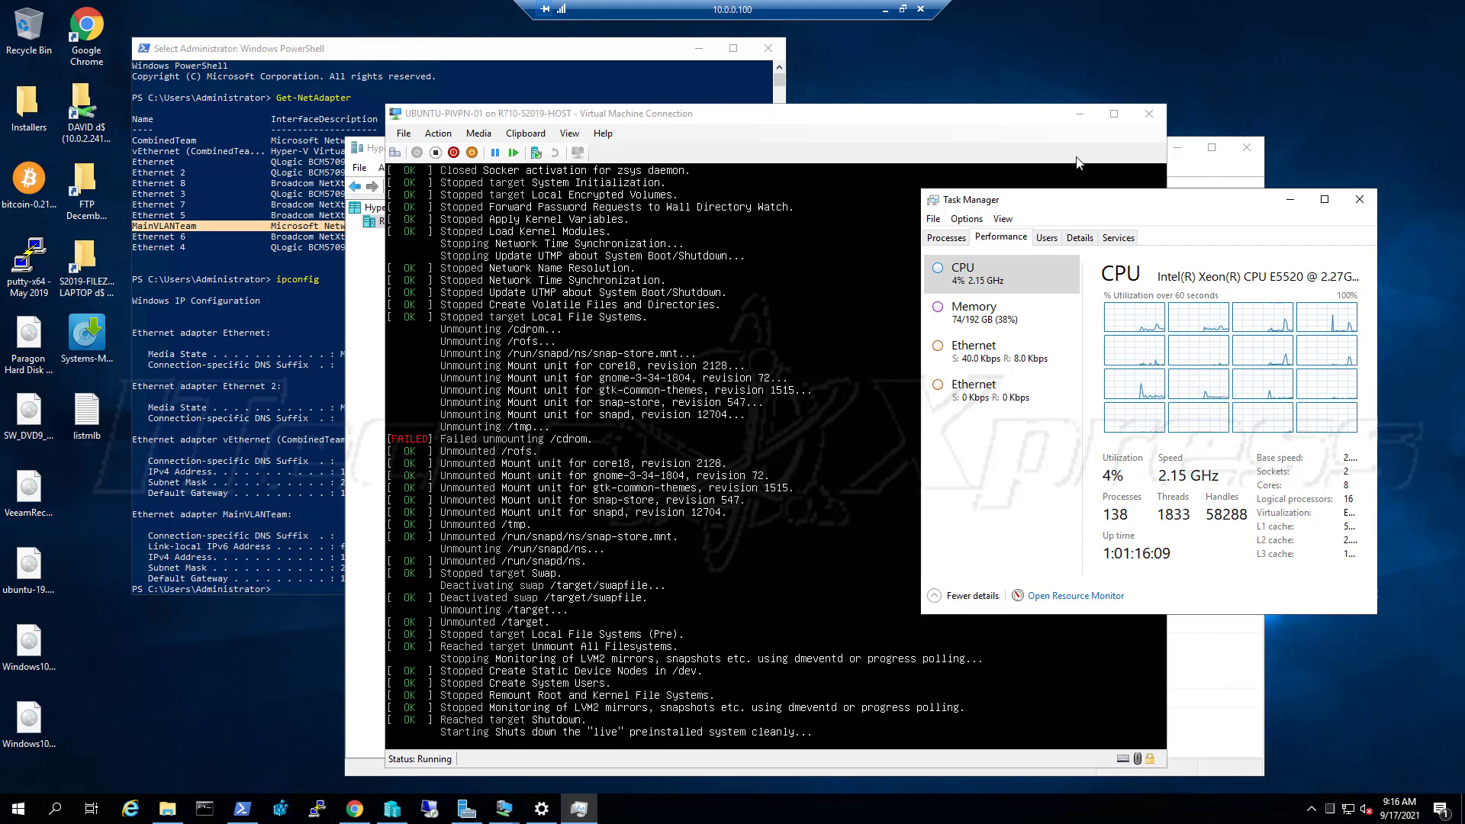
click(1029, 132)
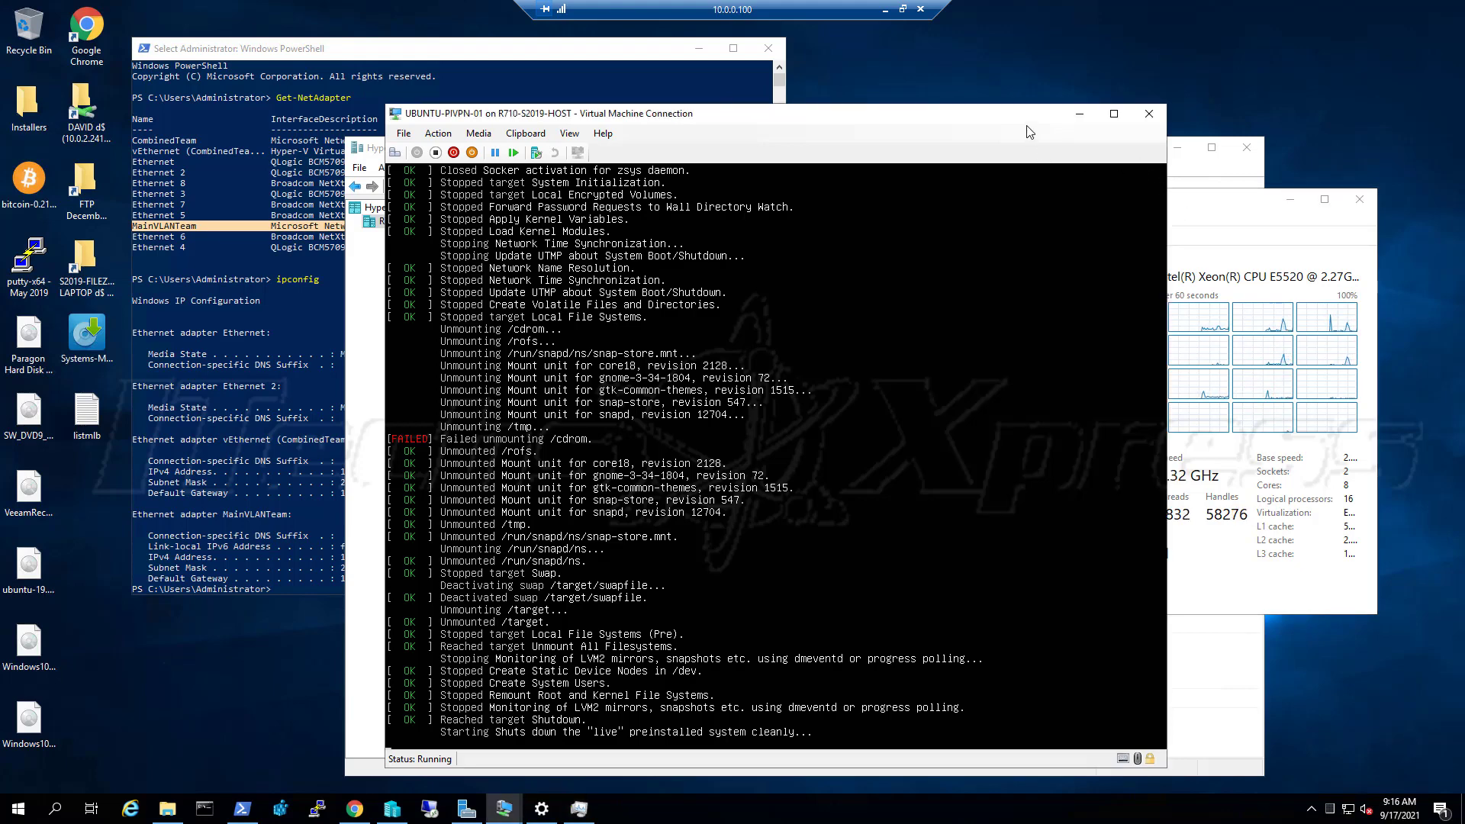
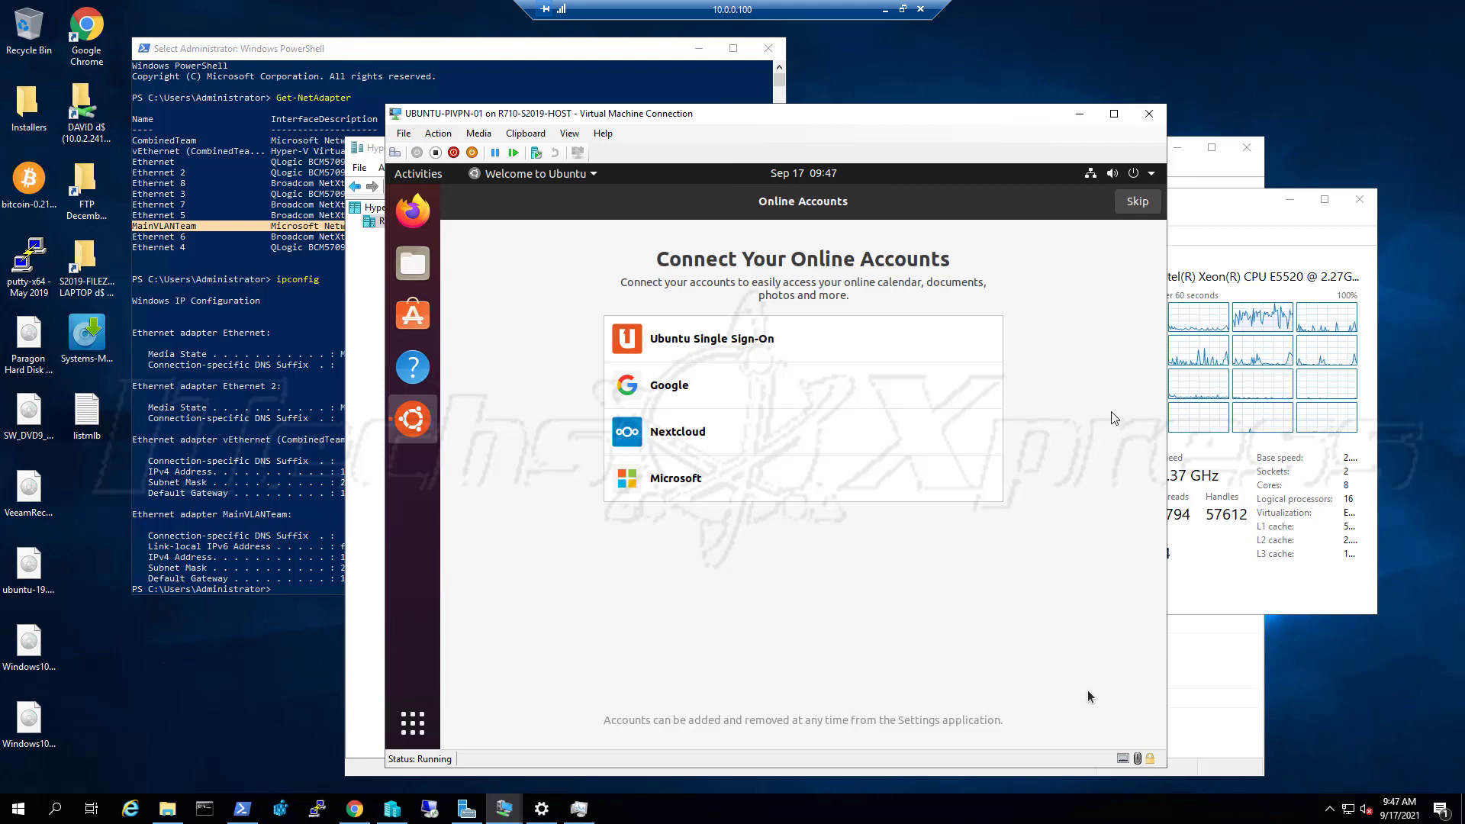
Skip the Online Accounts page and choose Set Up Livepatch on the Livepatch page
click(1145, 203)
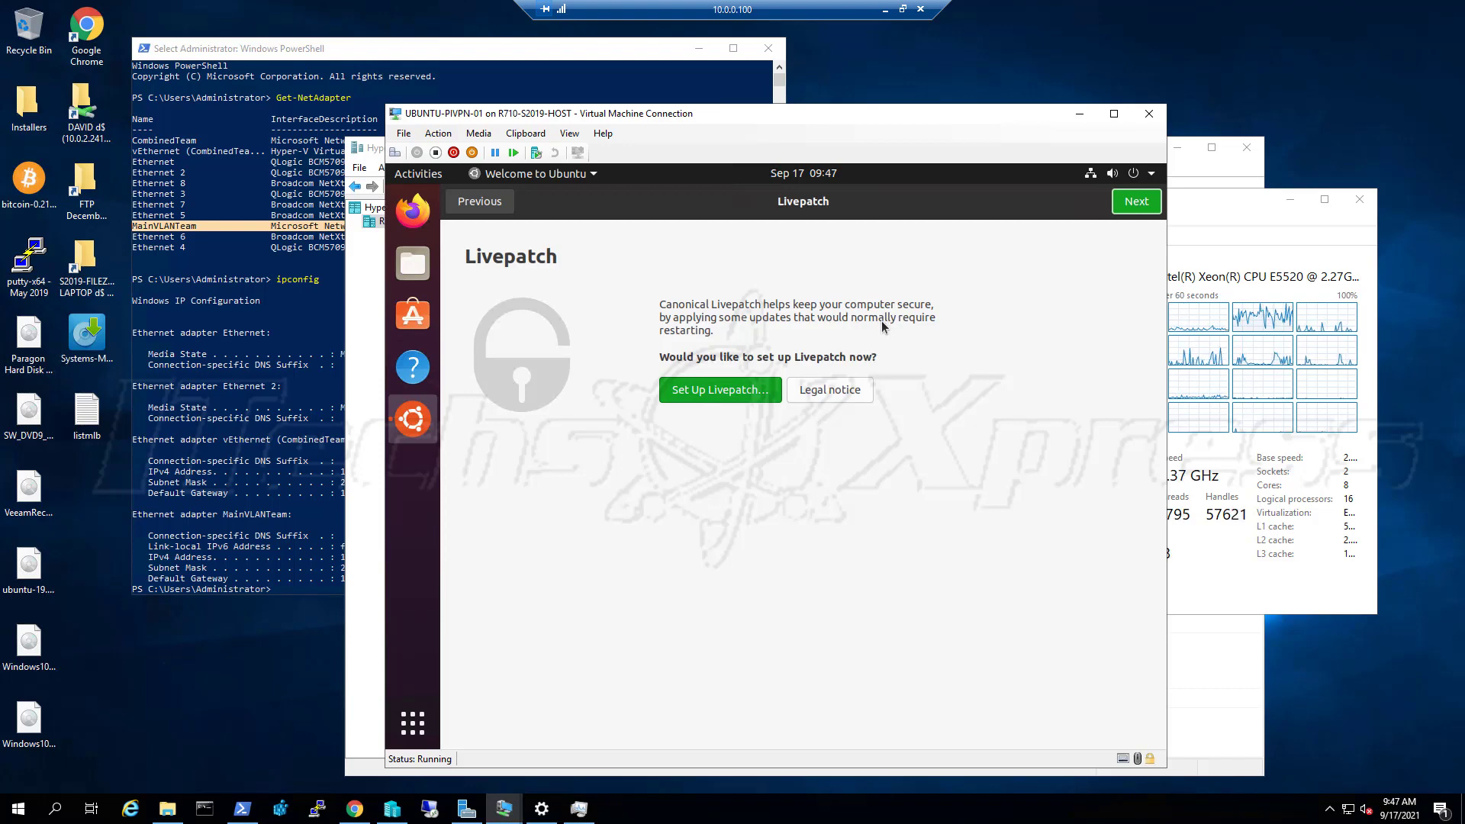
click(752, 393)
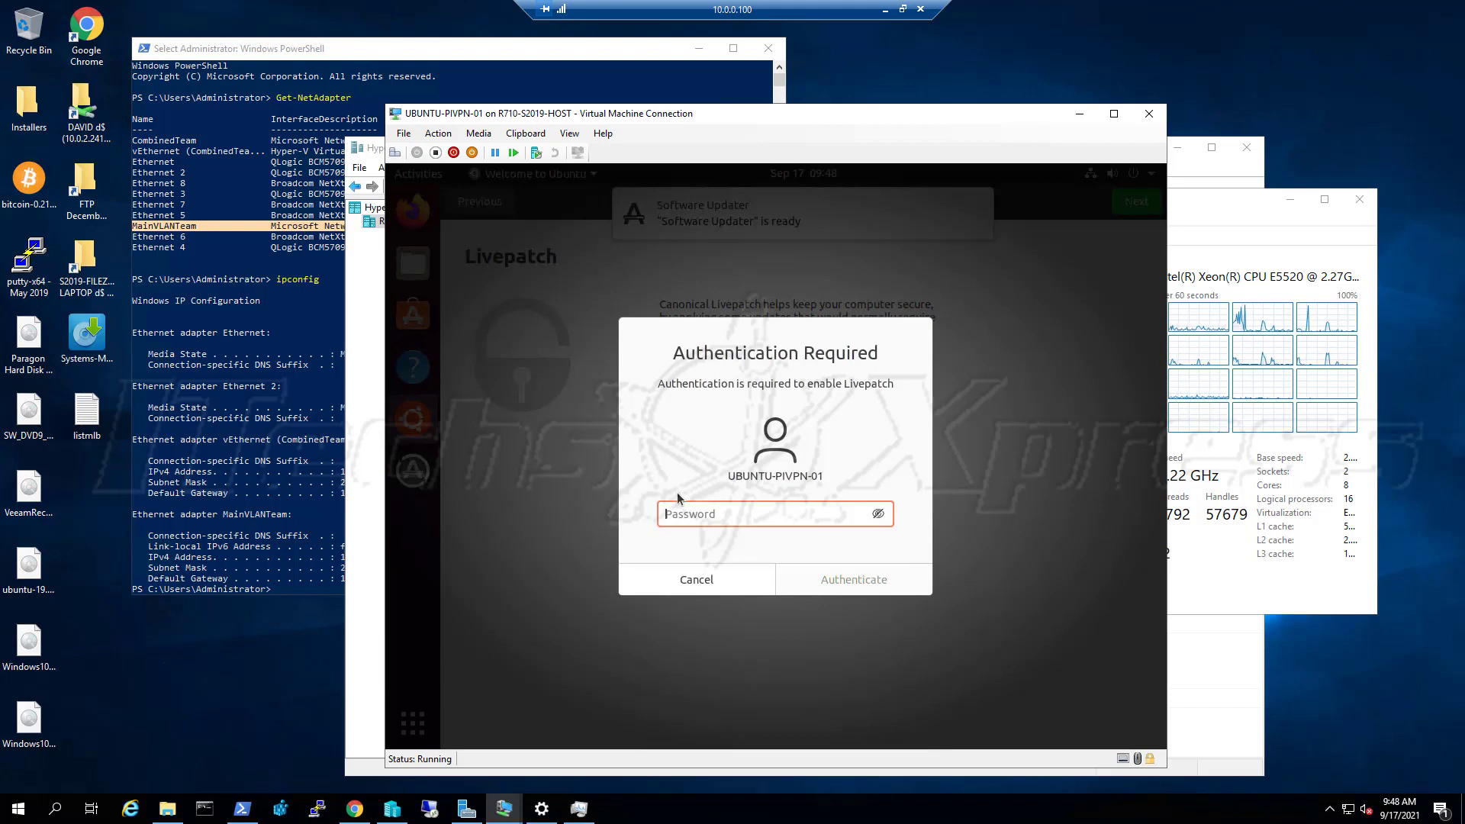
Enter the account password in the Authentication Required dialog to enable Livepatch
text(p)
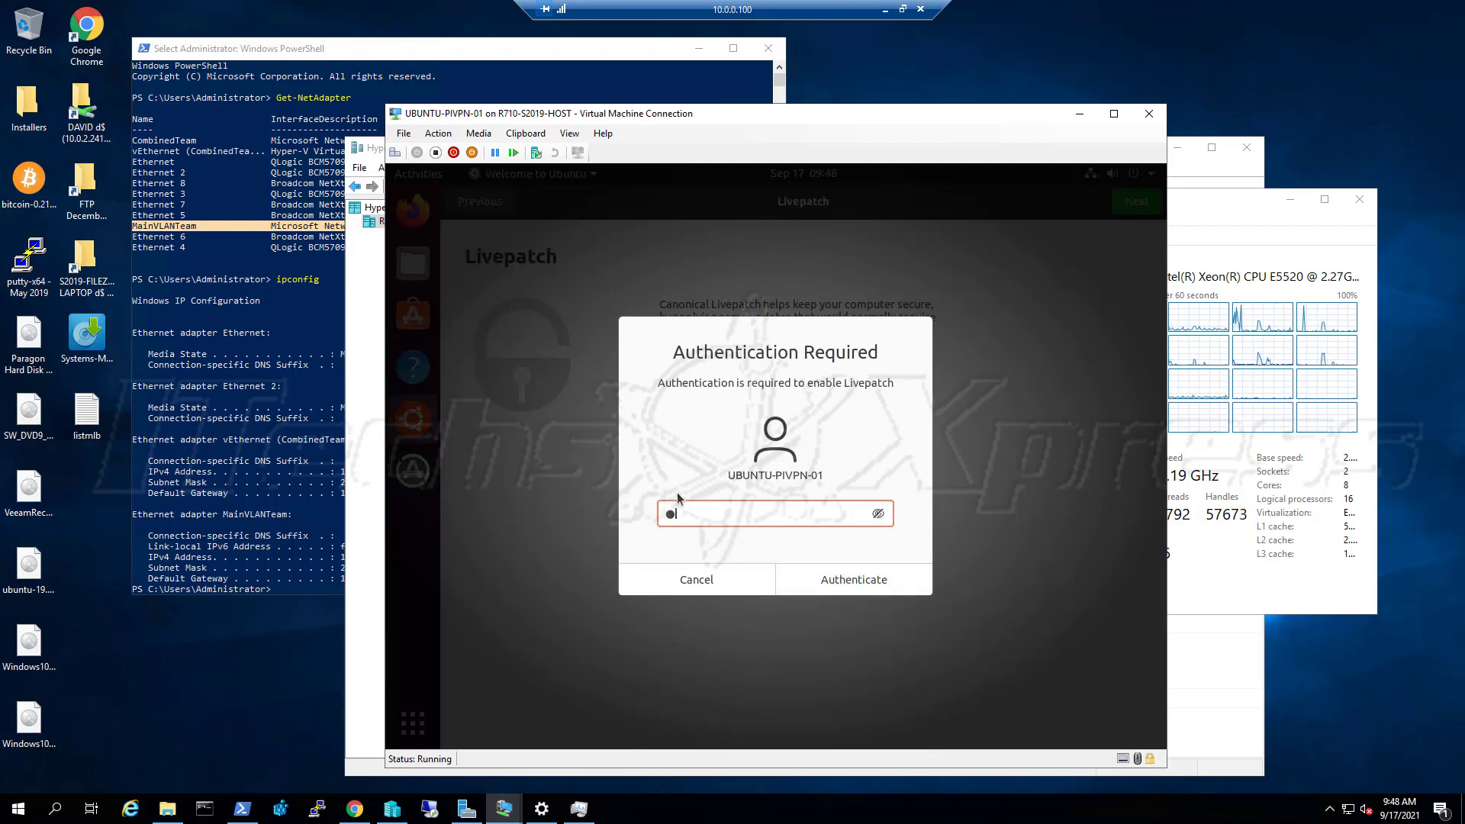
text(••)
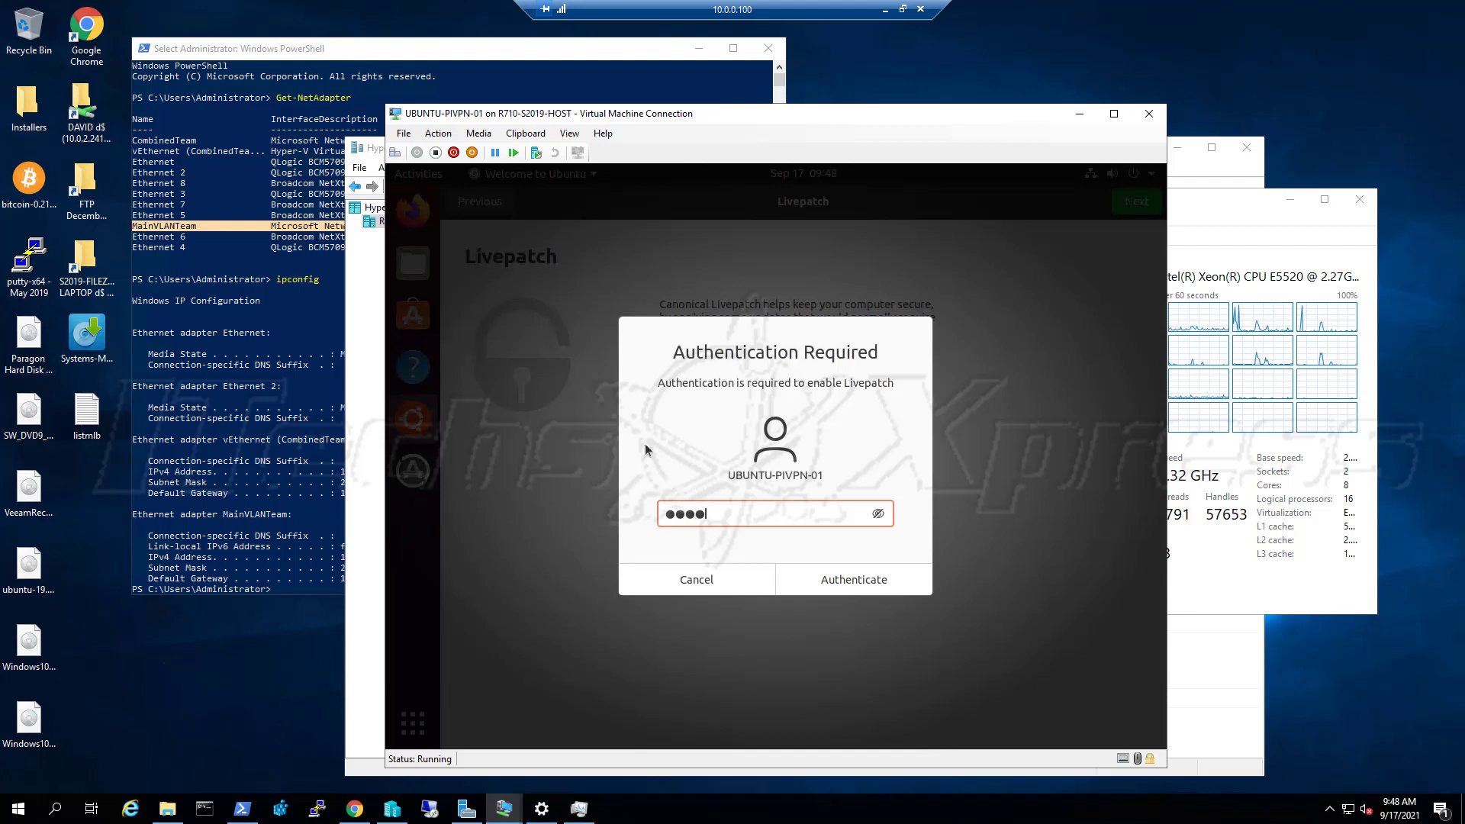
text(•)
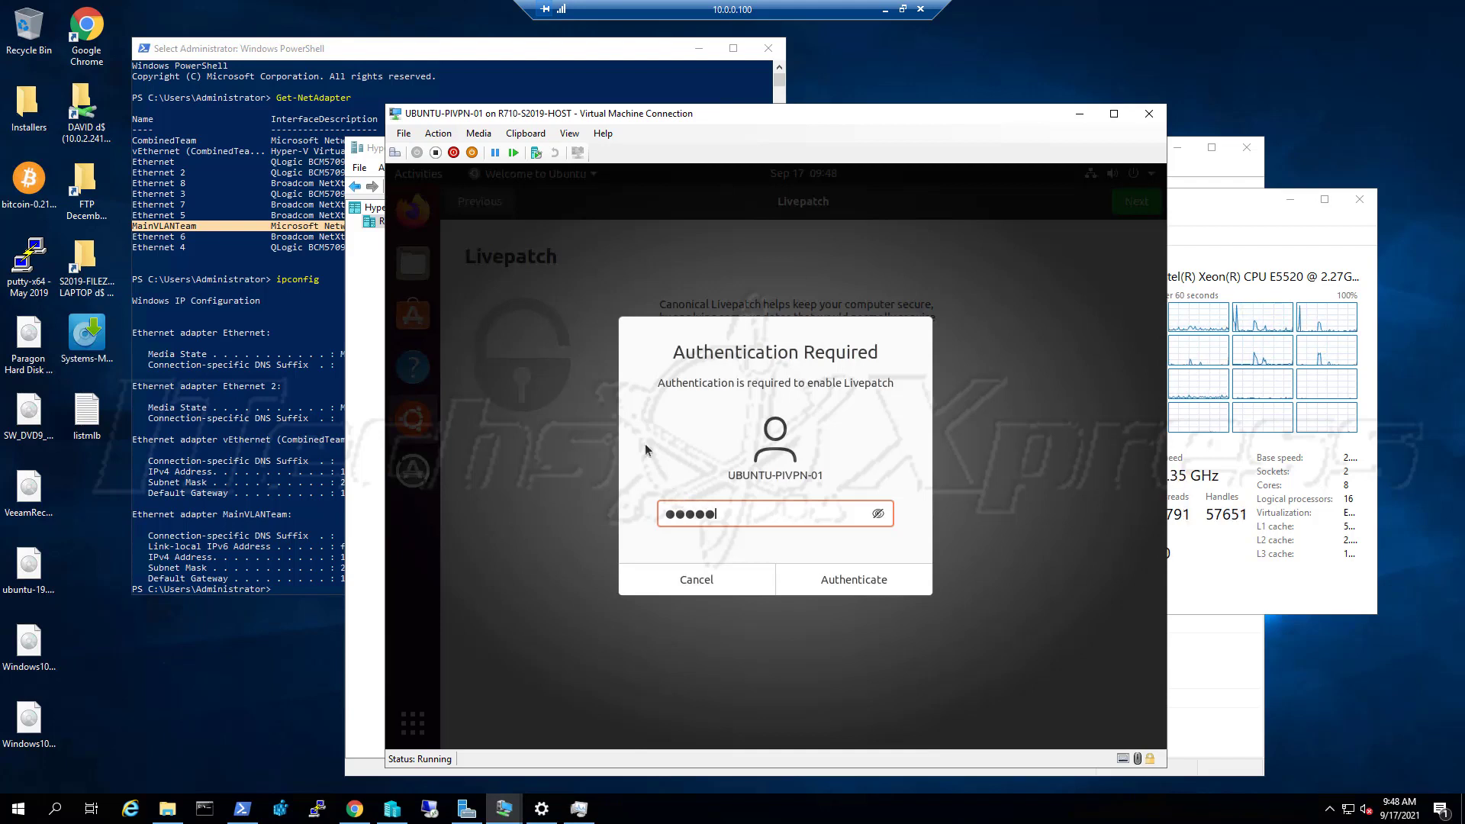
text(•)
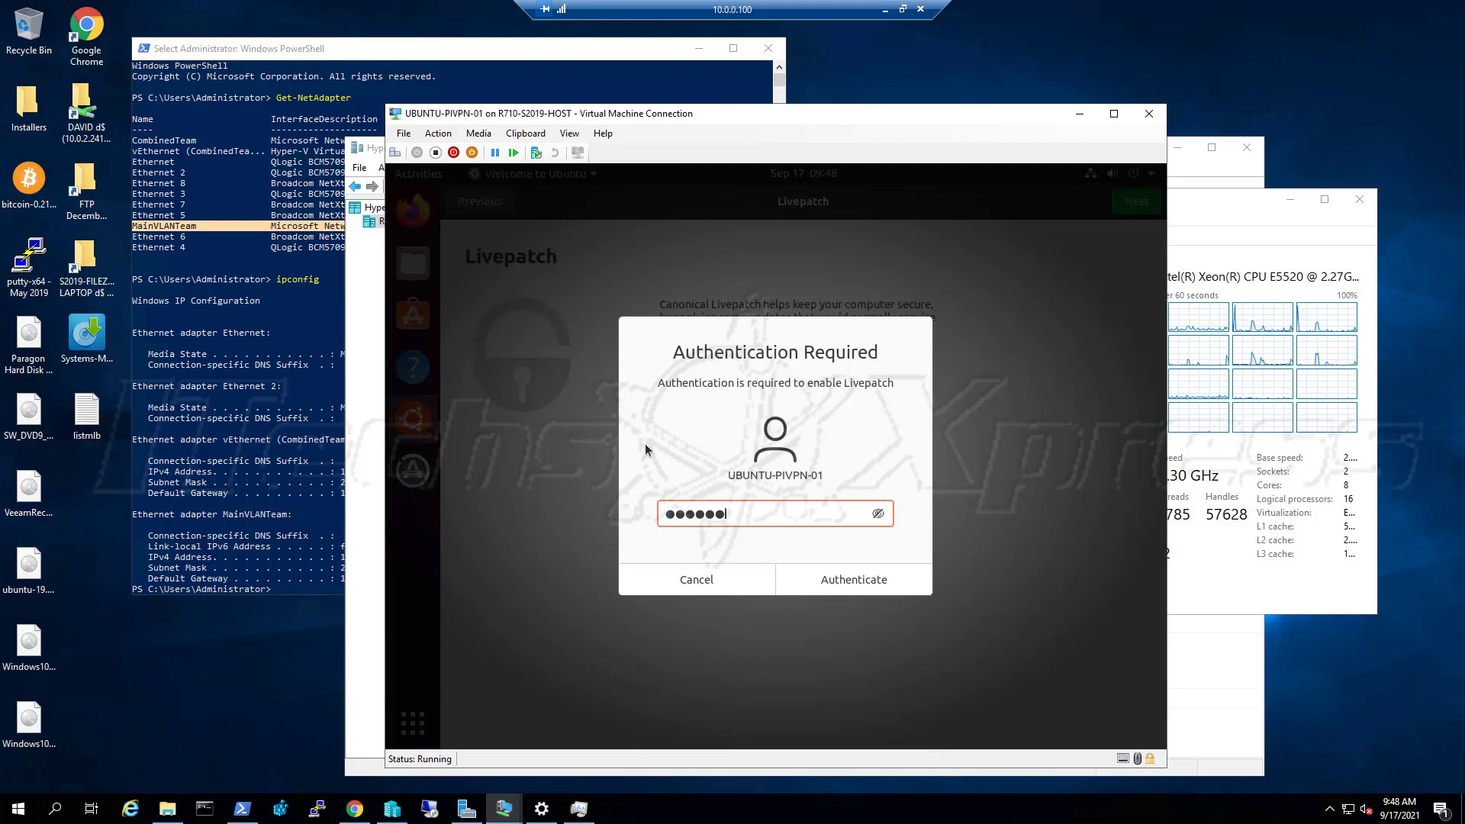
text(•)
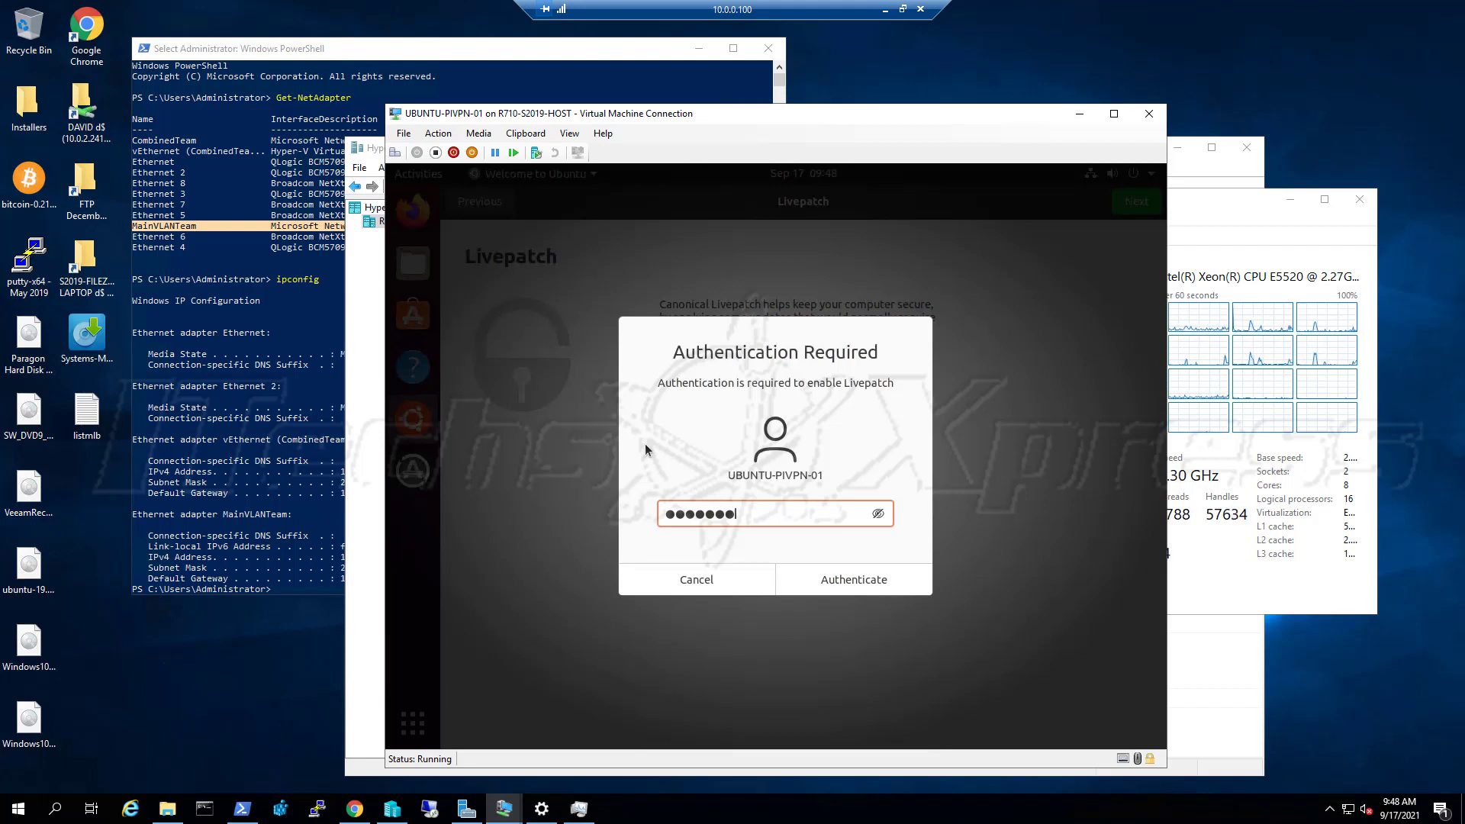
text(••)
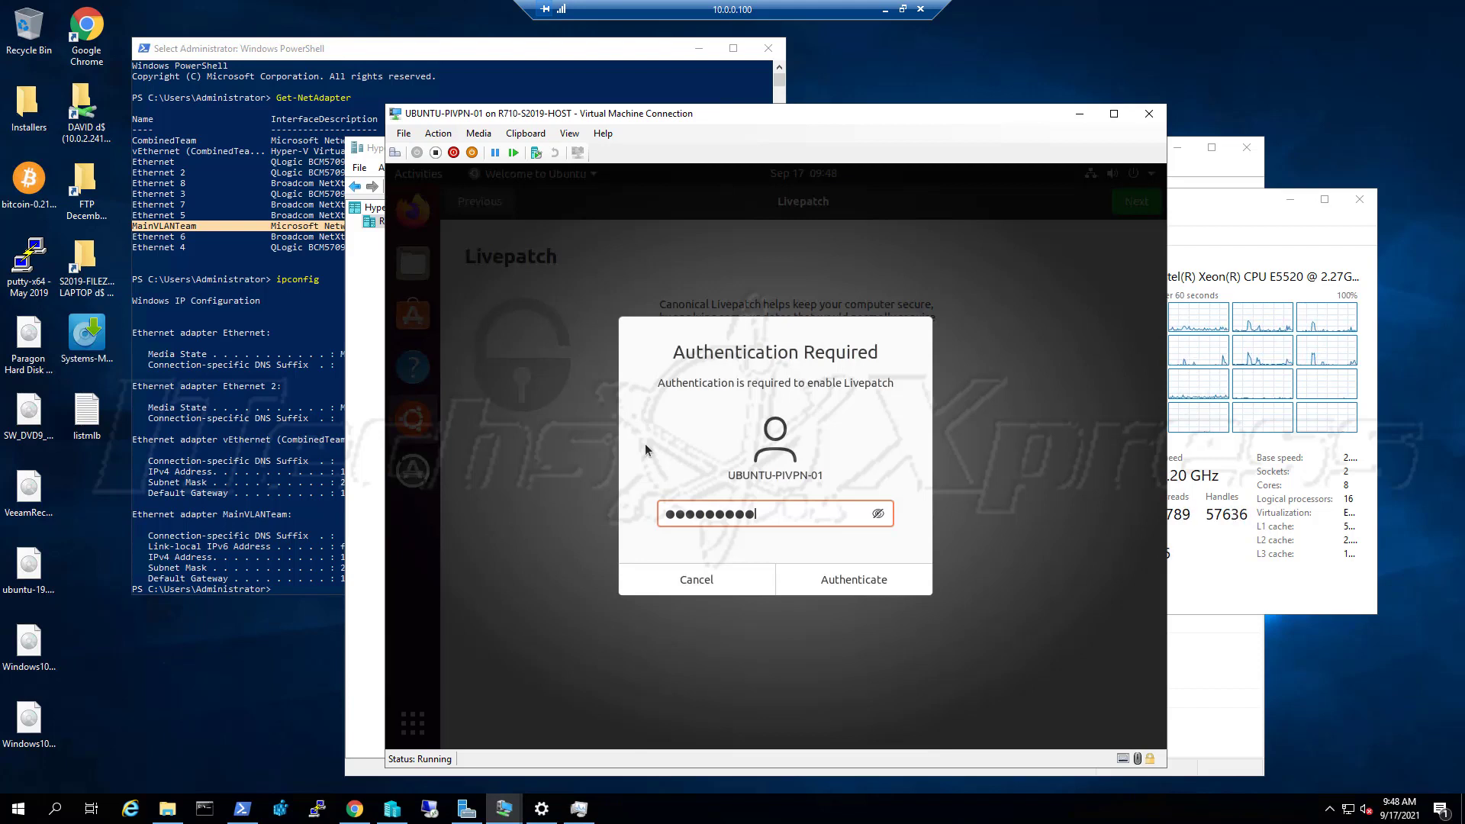
text(••)
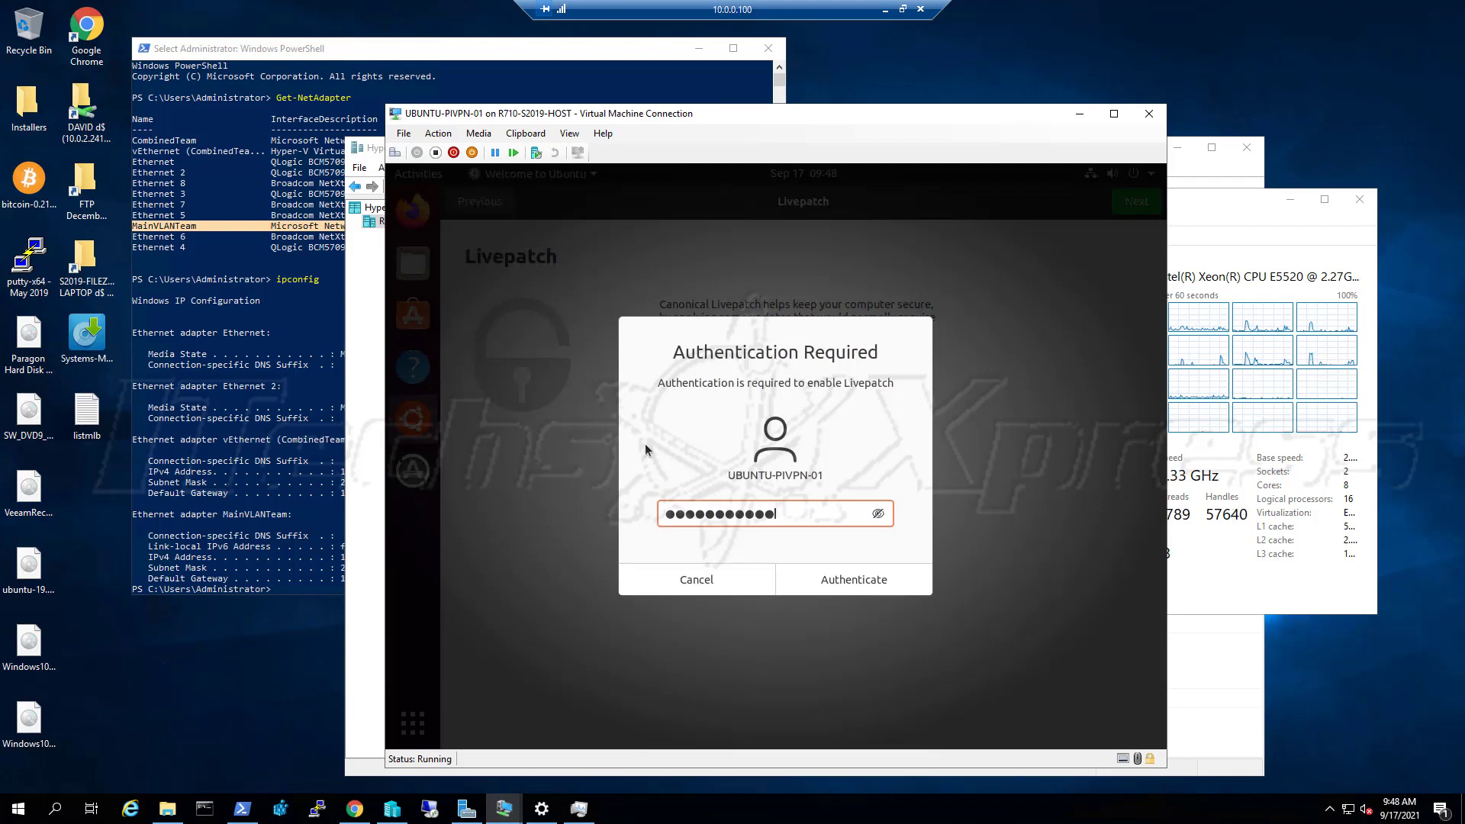
text(••)
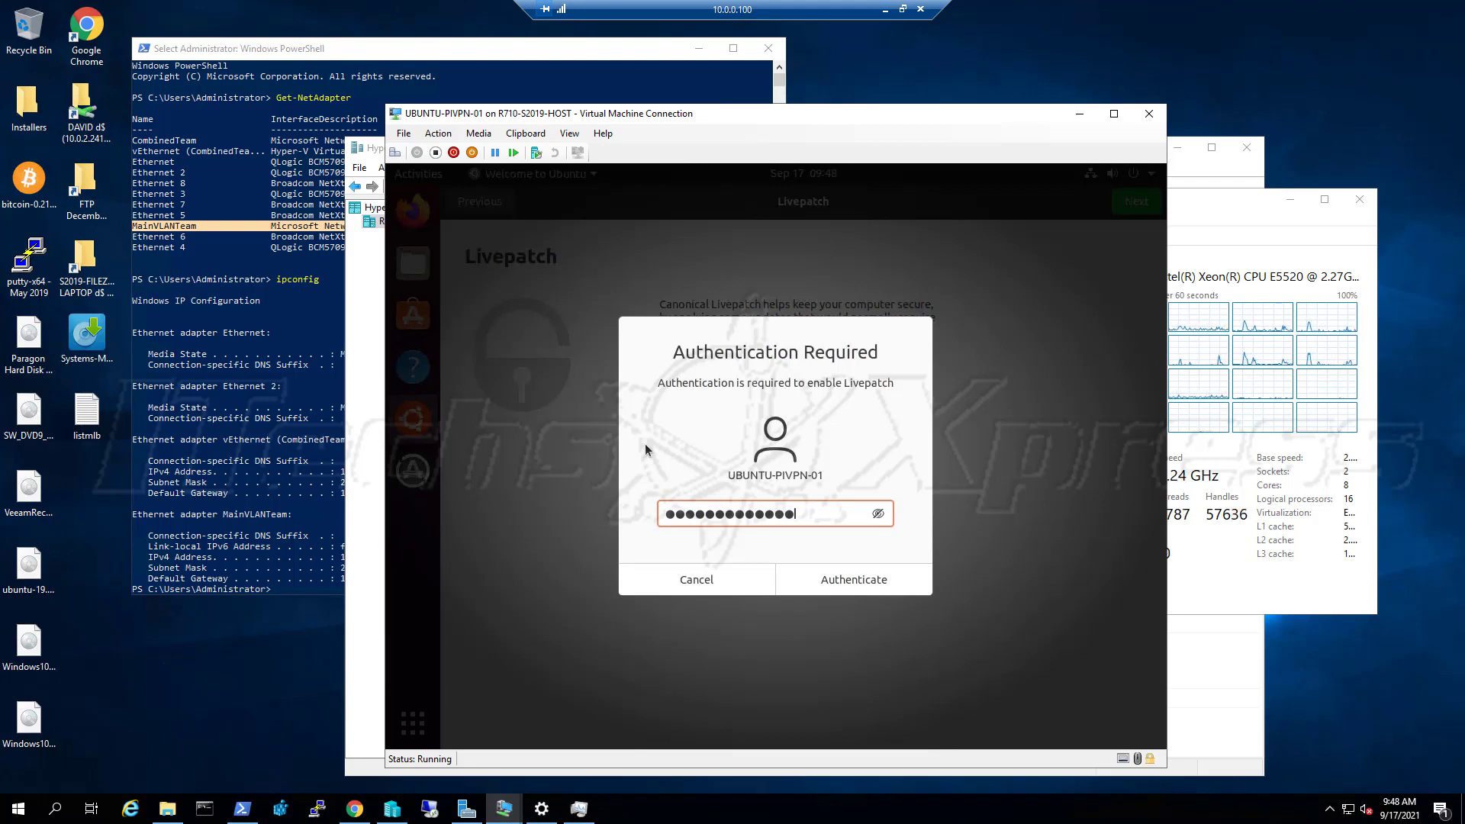
click(885, 586)
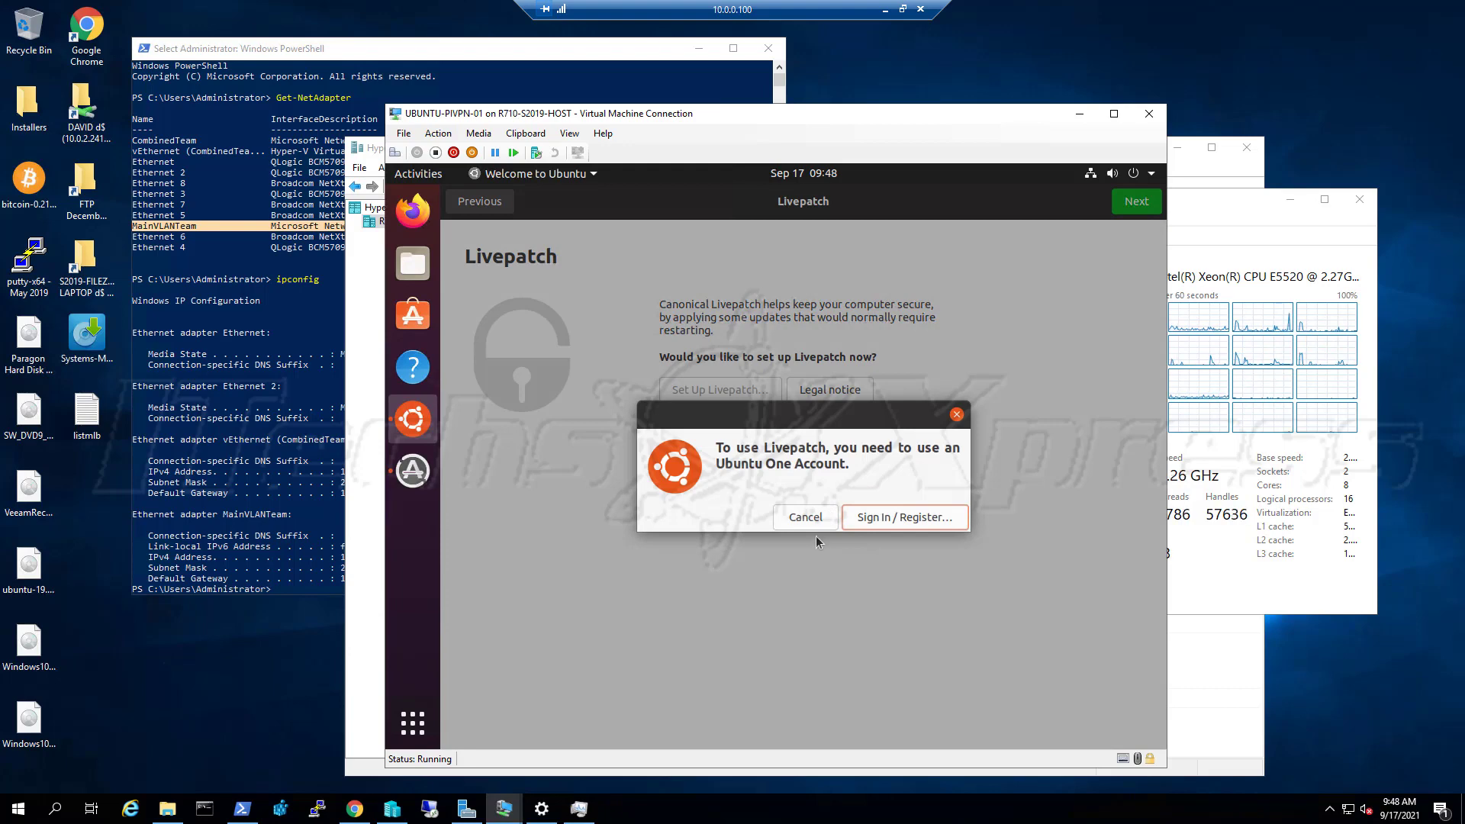
Dismiss the Ubuntu One notice, choose 'No, don't send system info', and finish the welcome wizard
click(956, 415)
click(1136, 202)
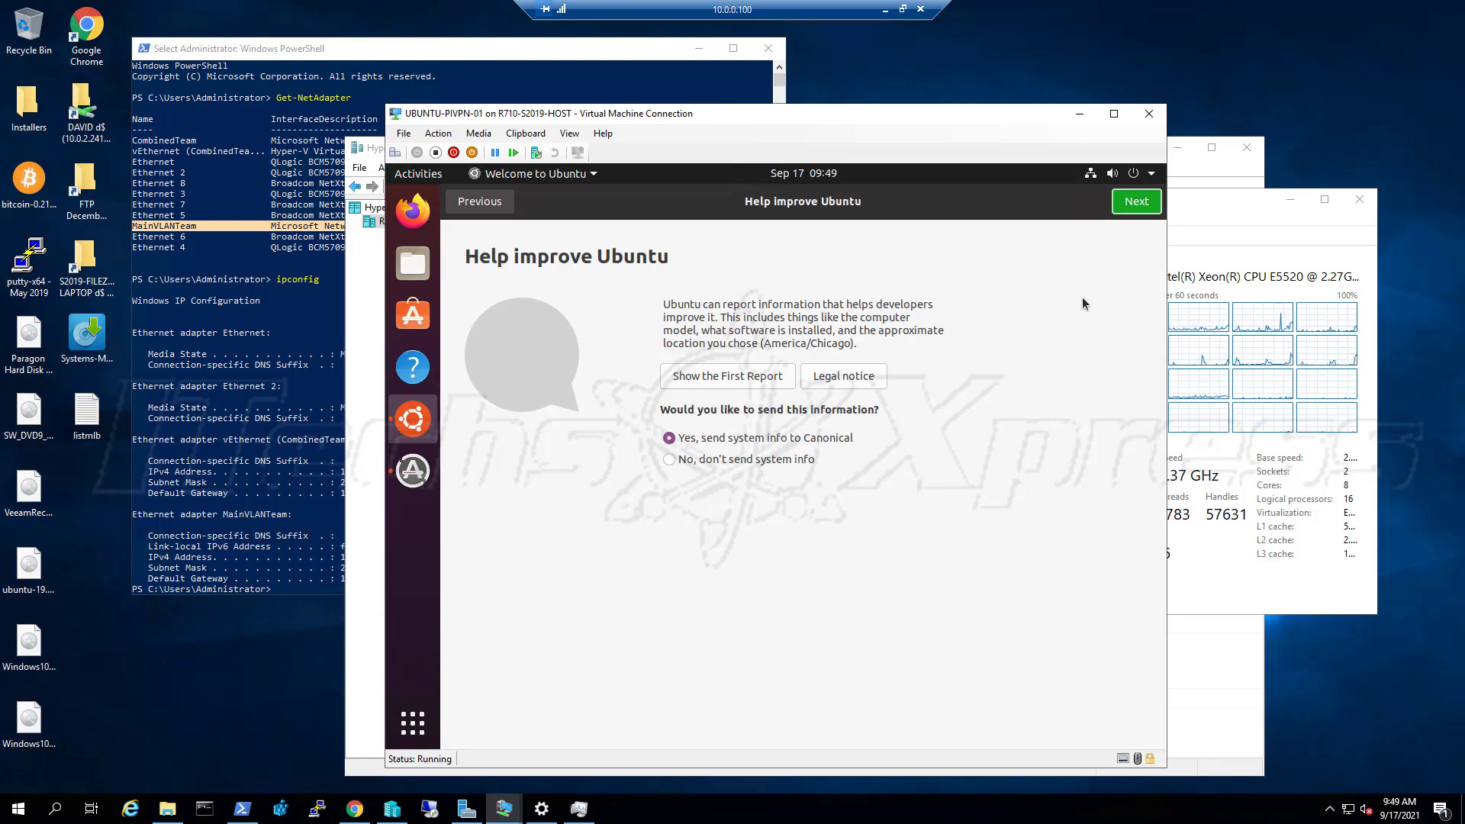
click(755, 460)
click(1129, 208)
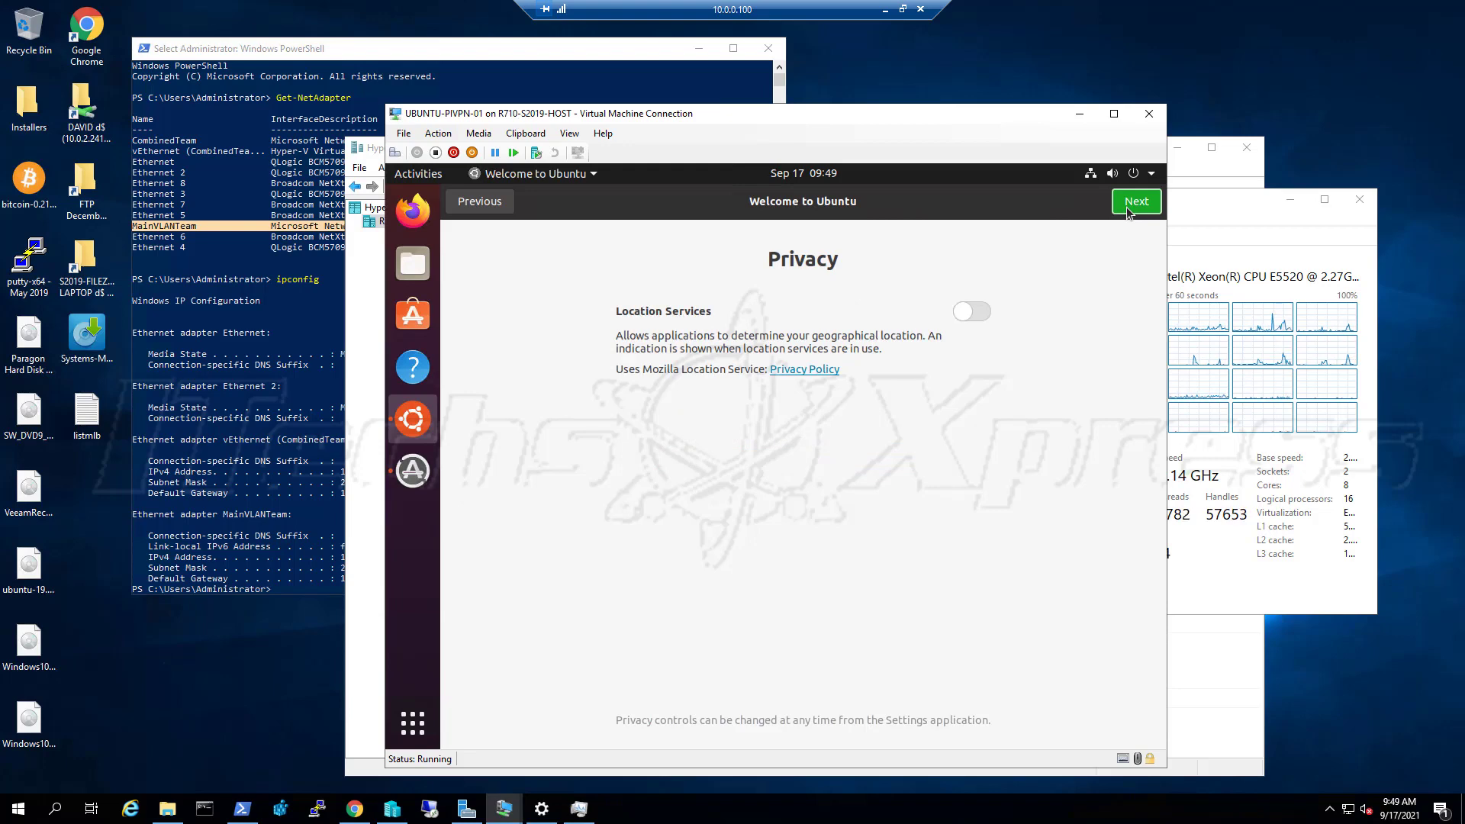
click(1128, 206)
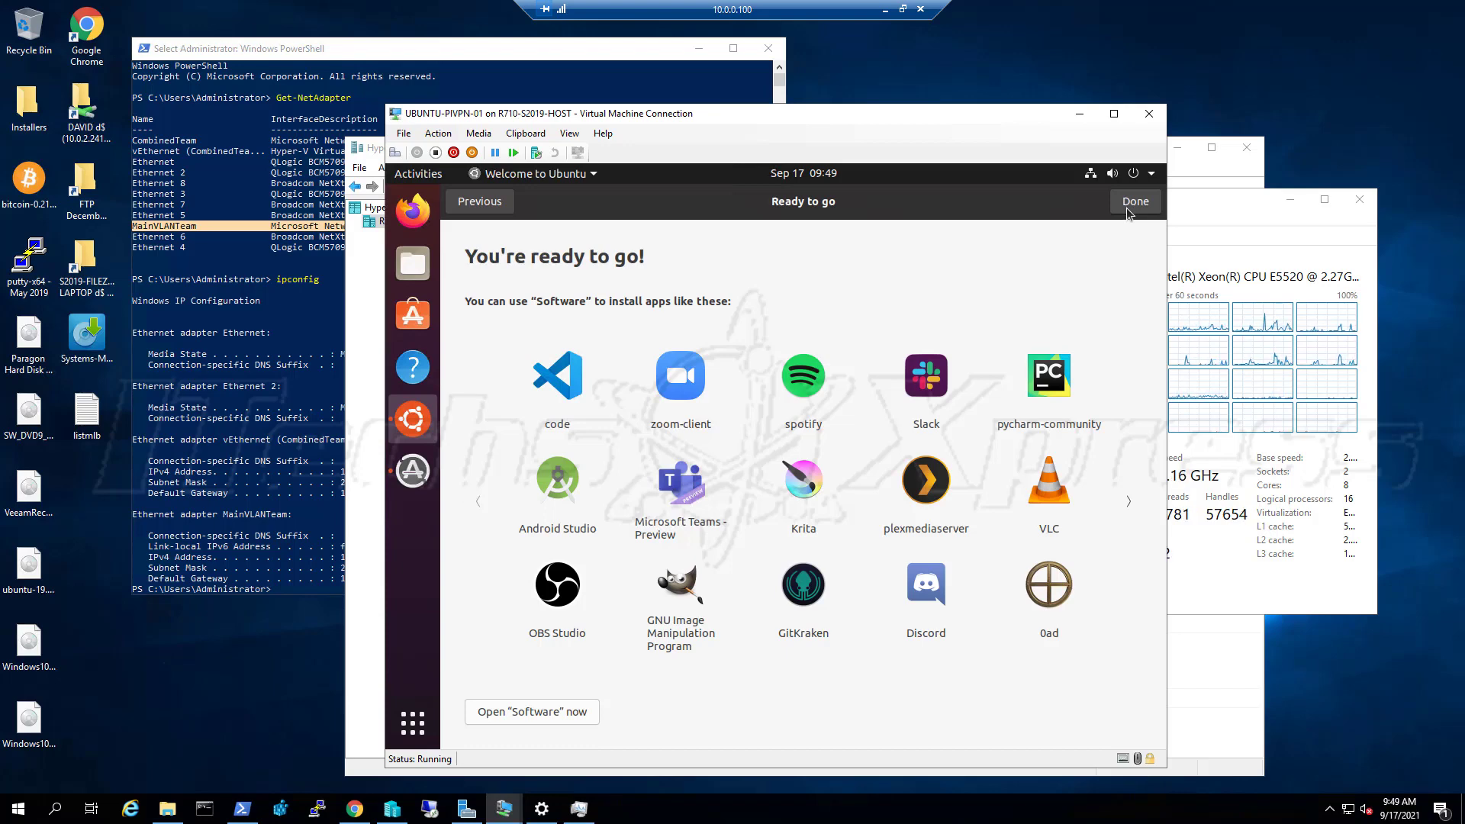
click(1131, 204)
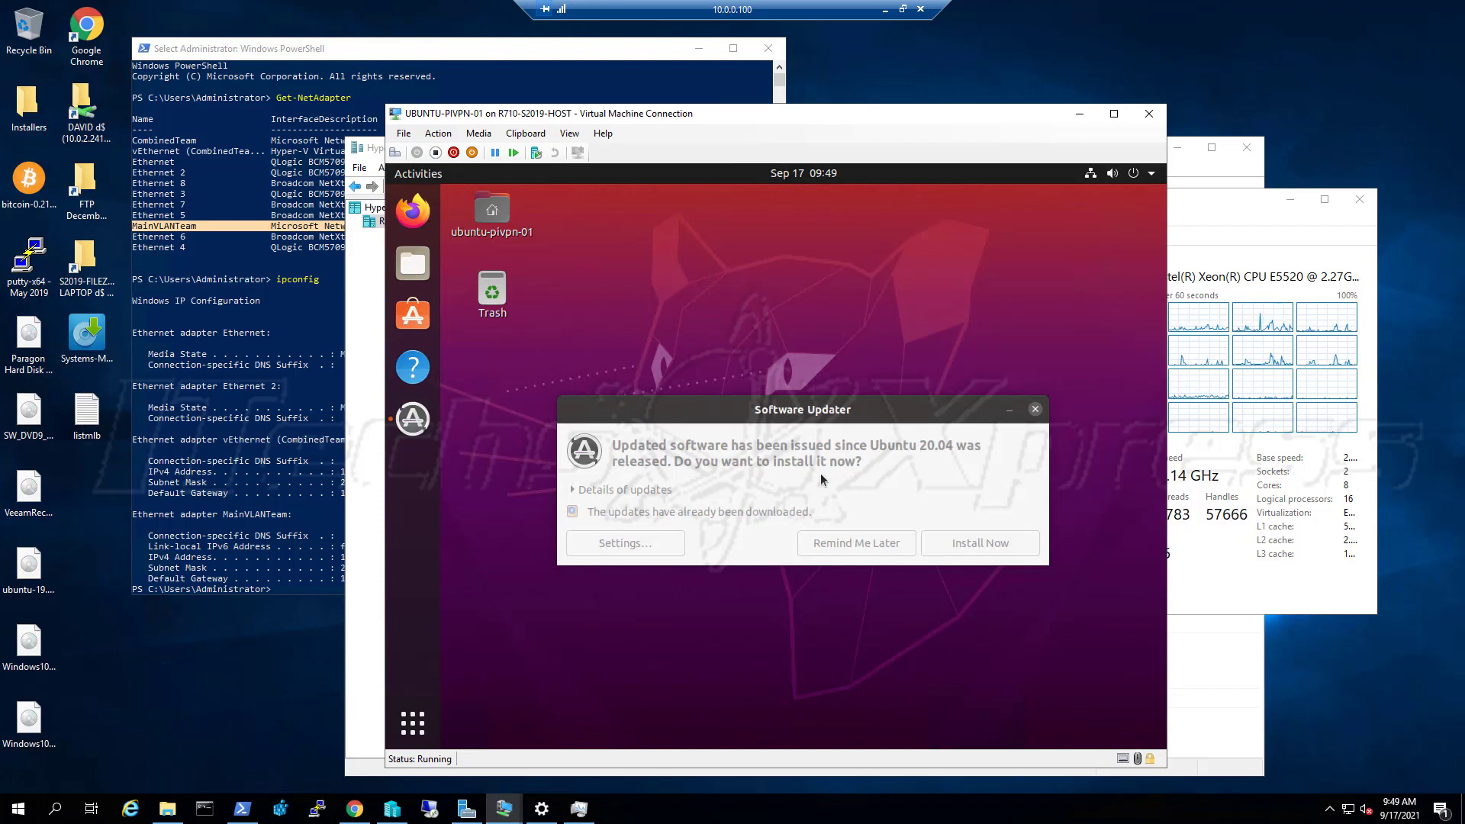
Review the Software Updater's update details and install the pending updates
click(820, 474)
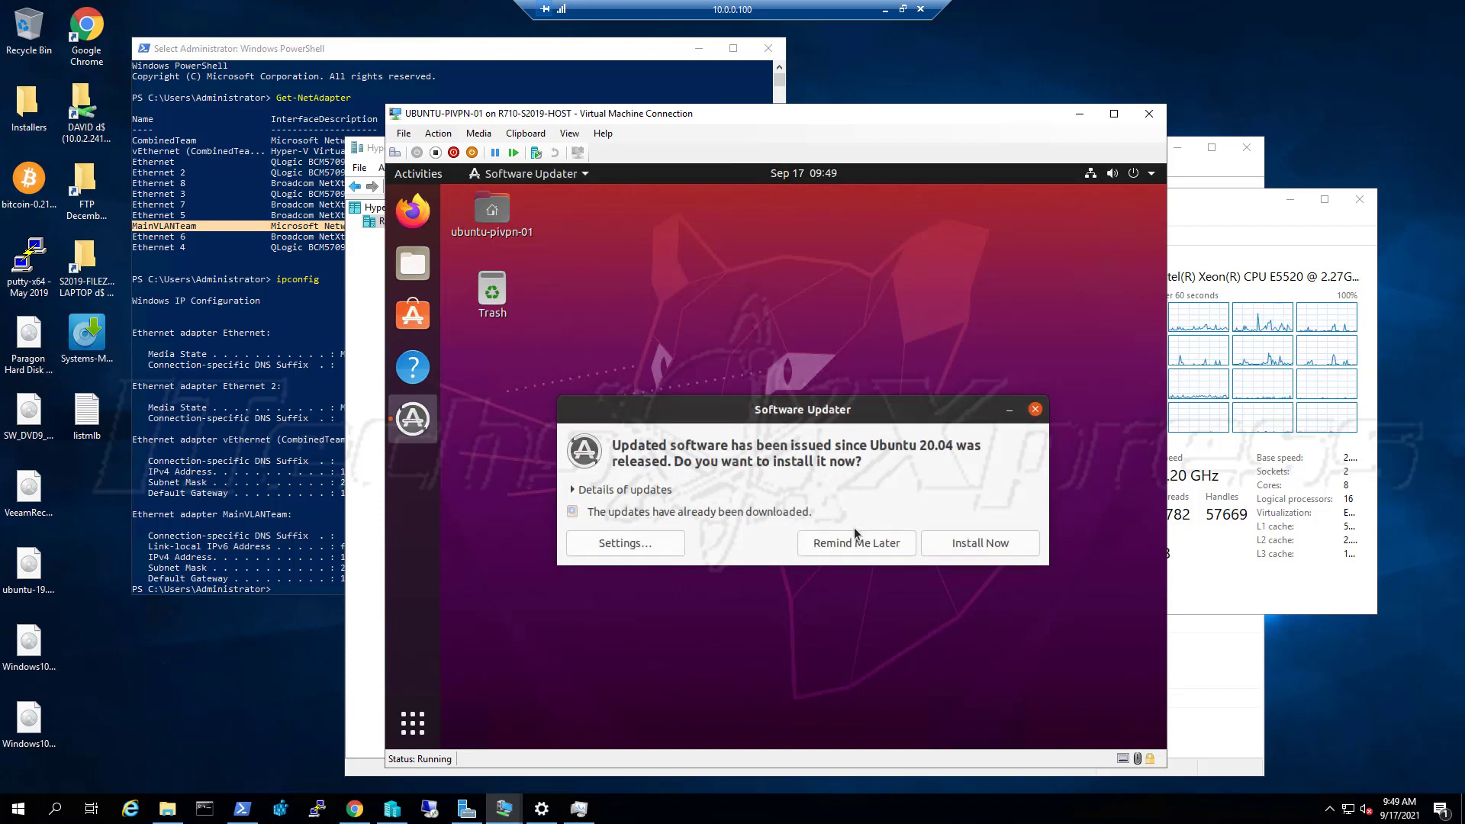
click(660, 491)
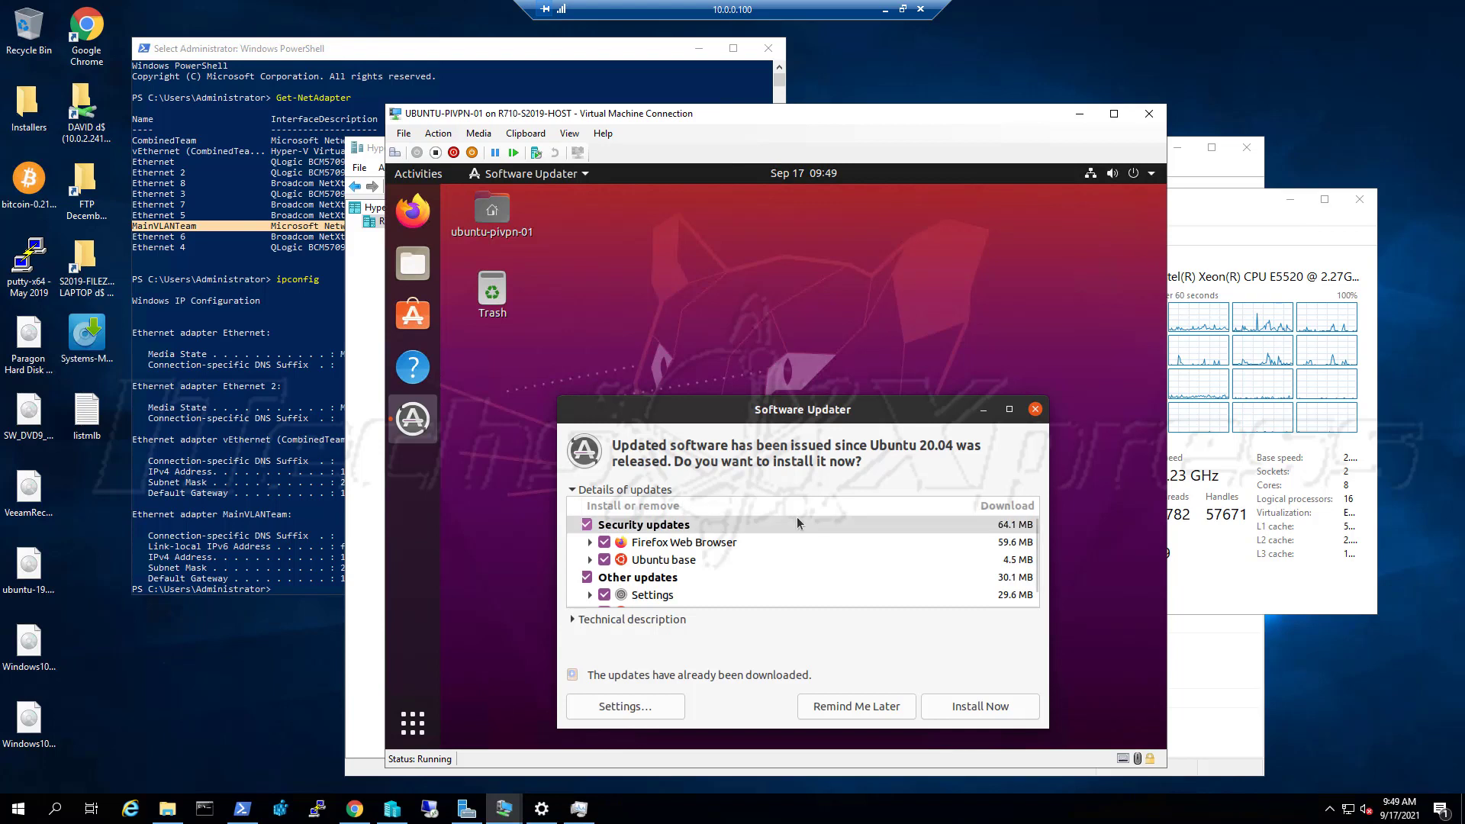
scroll(902, 555, down, 1)
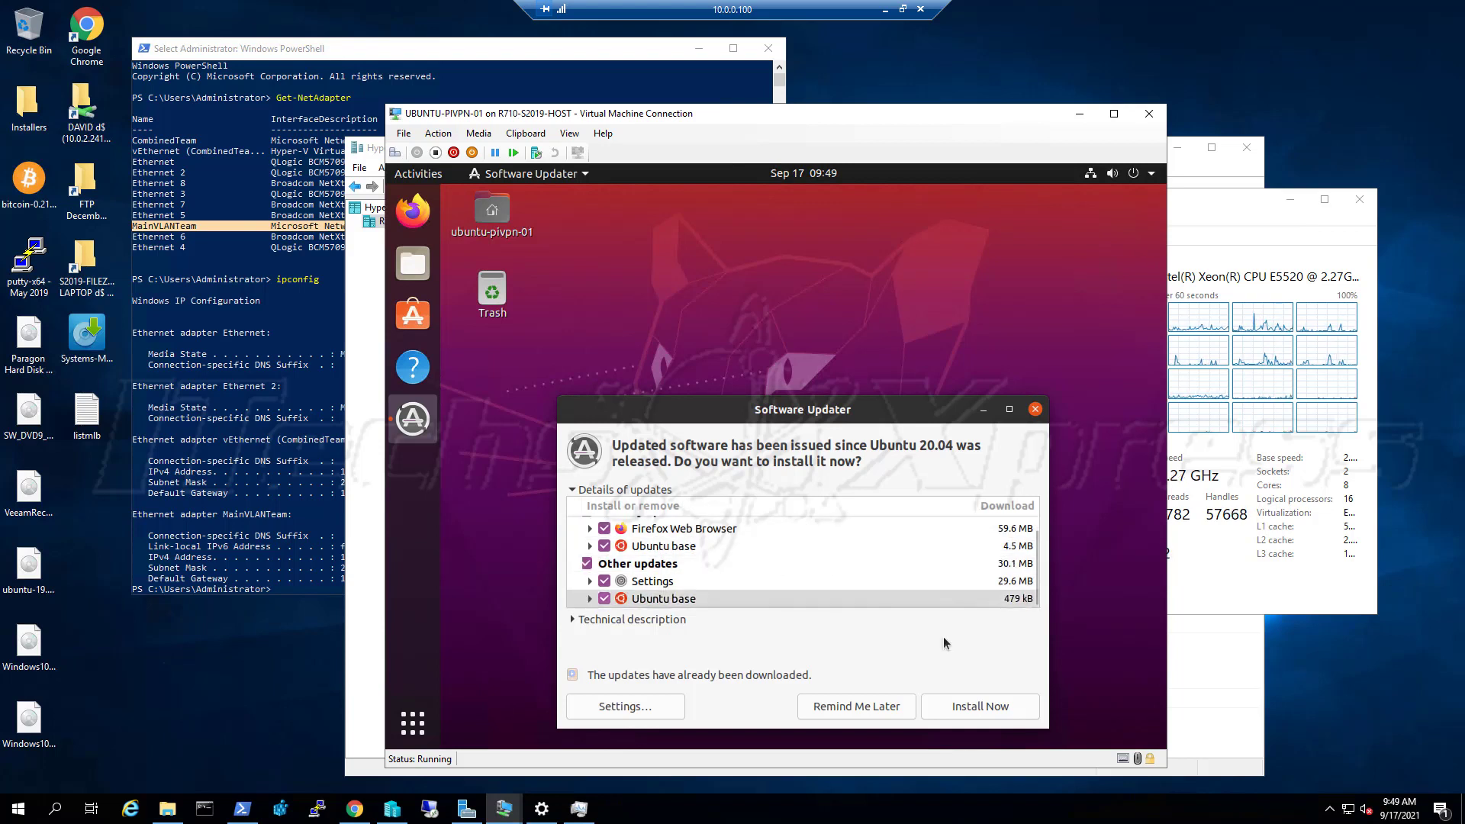
click(979, 711)
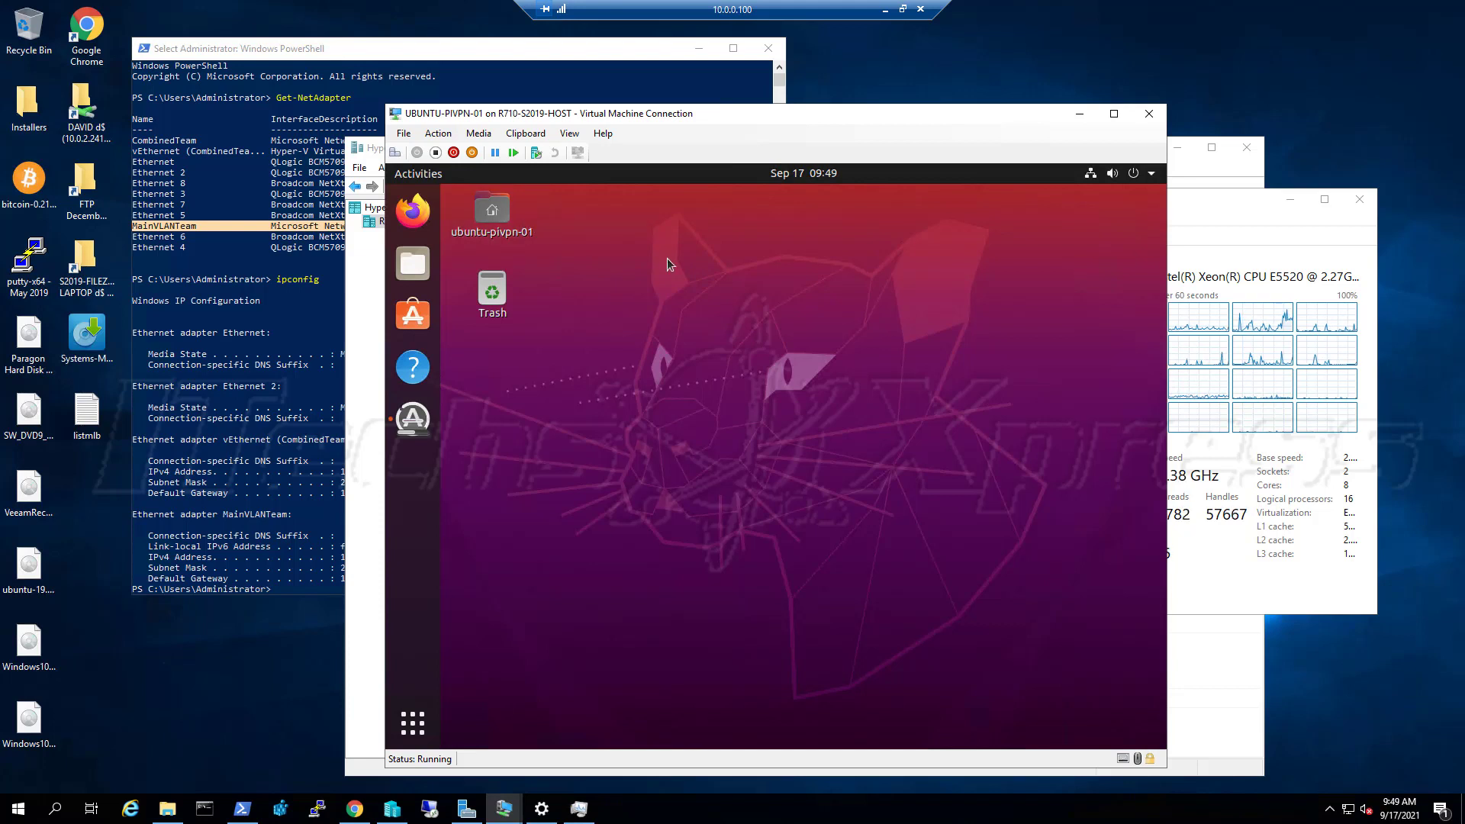
Launch Terminal from the second page of the Show Applications grid
click(412, 723)
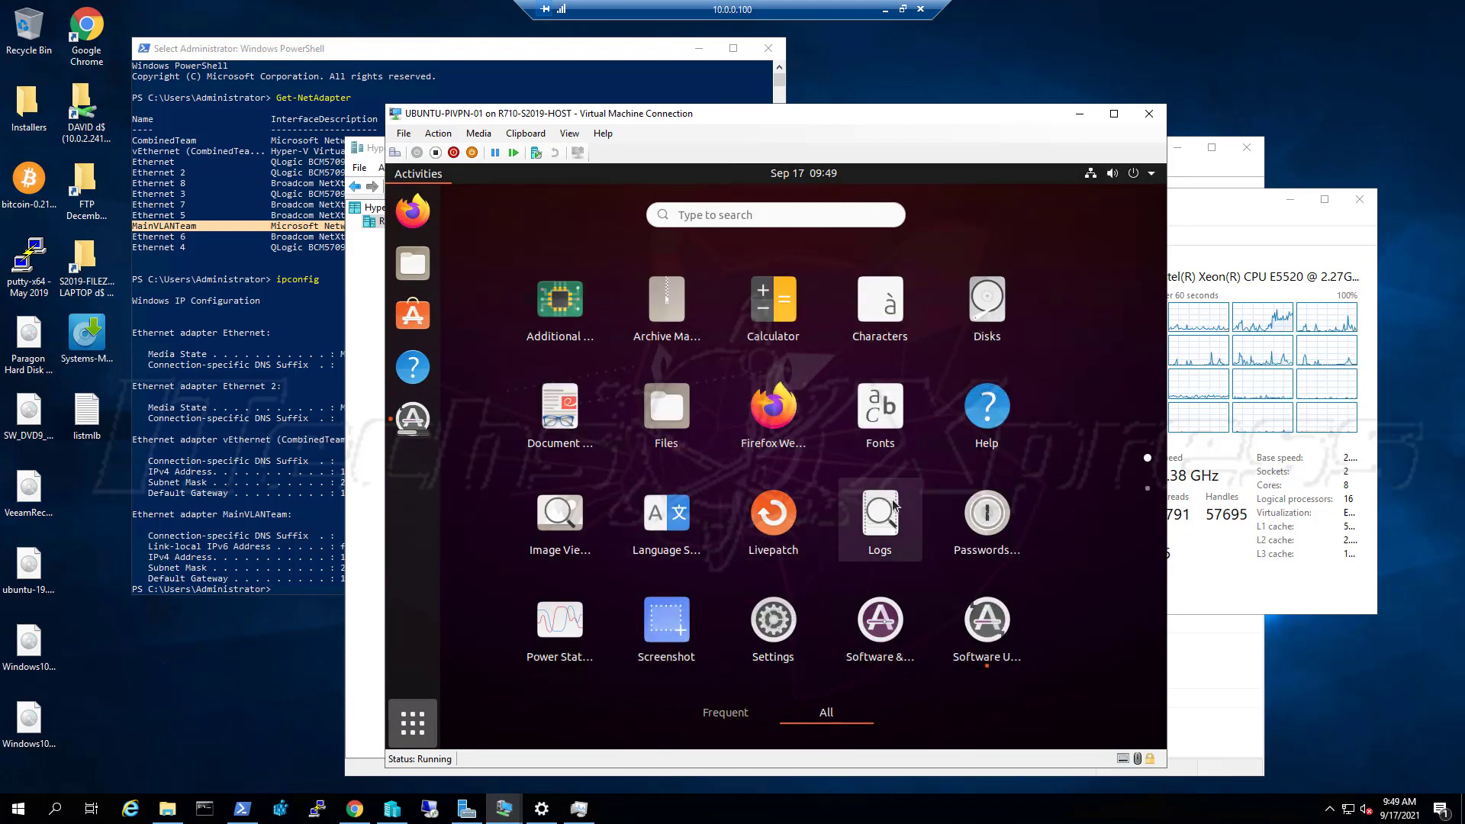
scroll(891, 510, down, 1)
scroll(883, 517, up, 1)
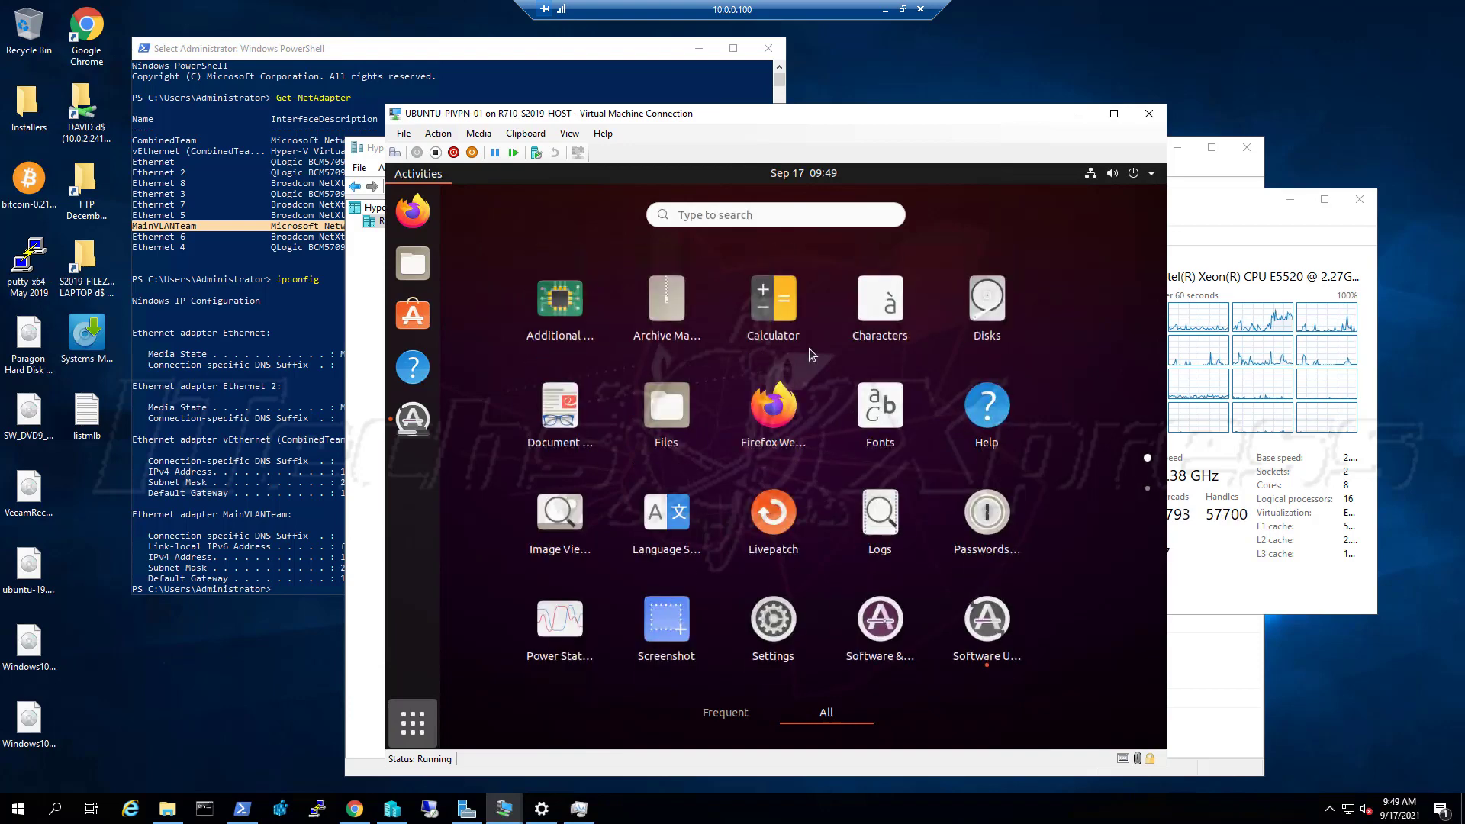
scroll(791, 516, down, 1)
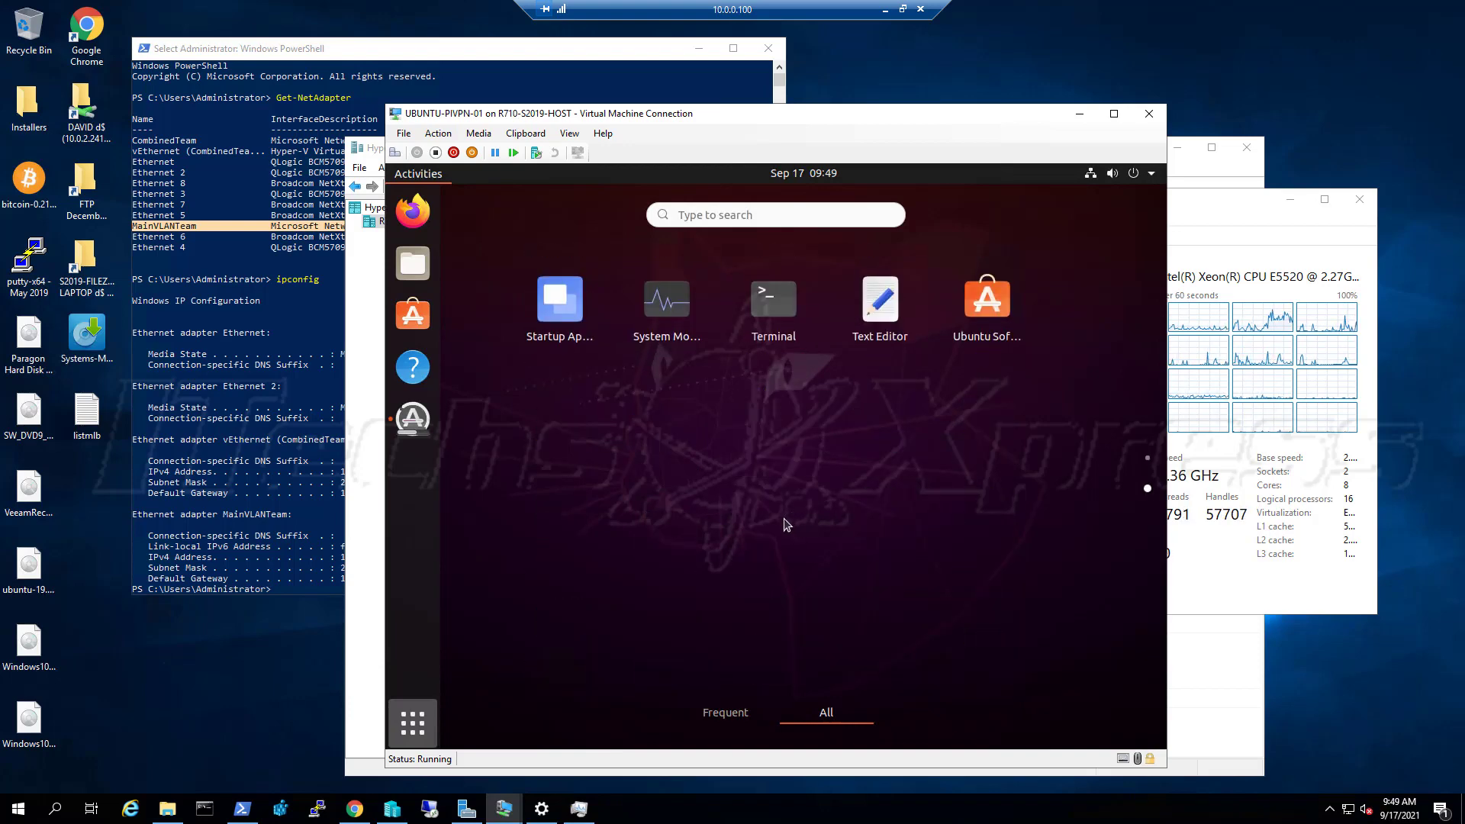
click(776, 337)
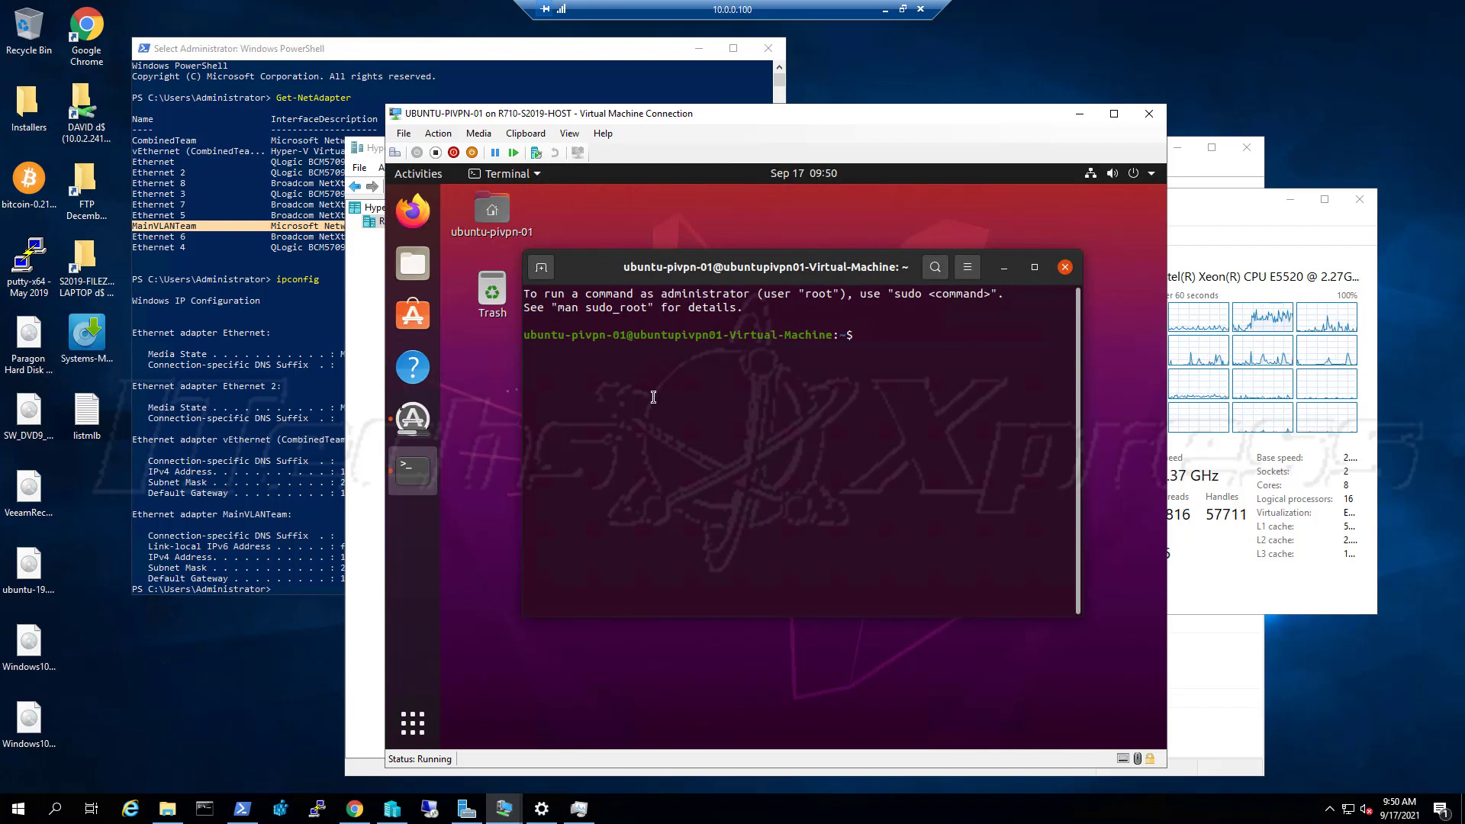
Follow the update installation log until it finishes, then dismiss the up-to-date notice
click(412, 432)
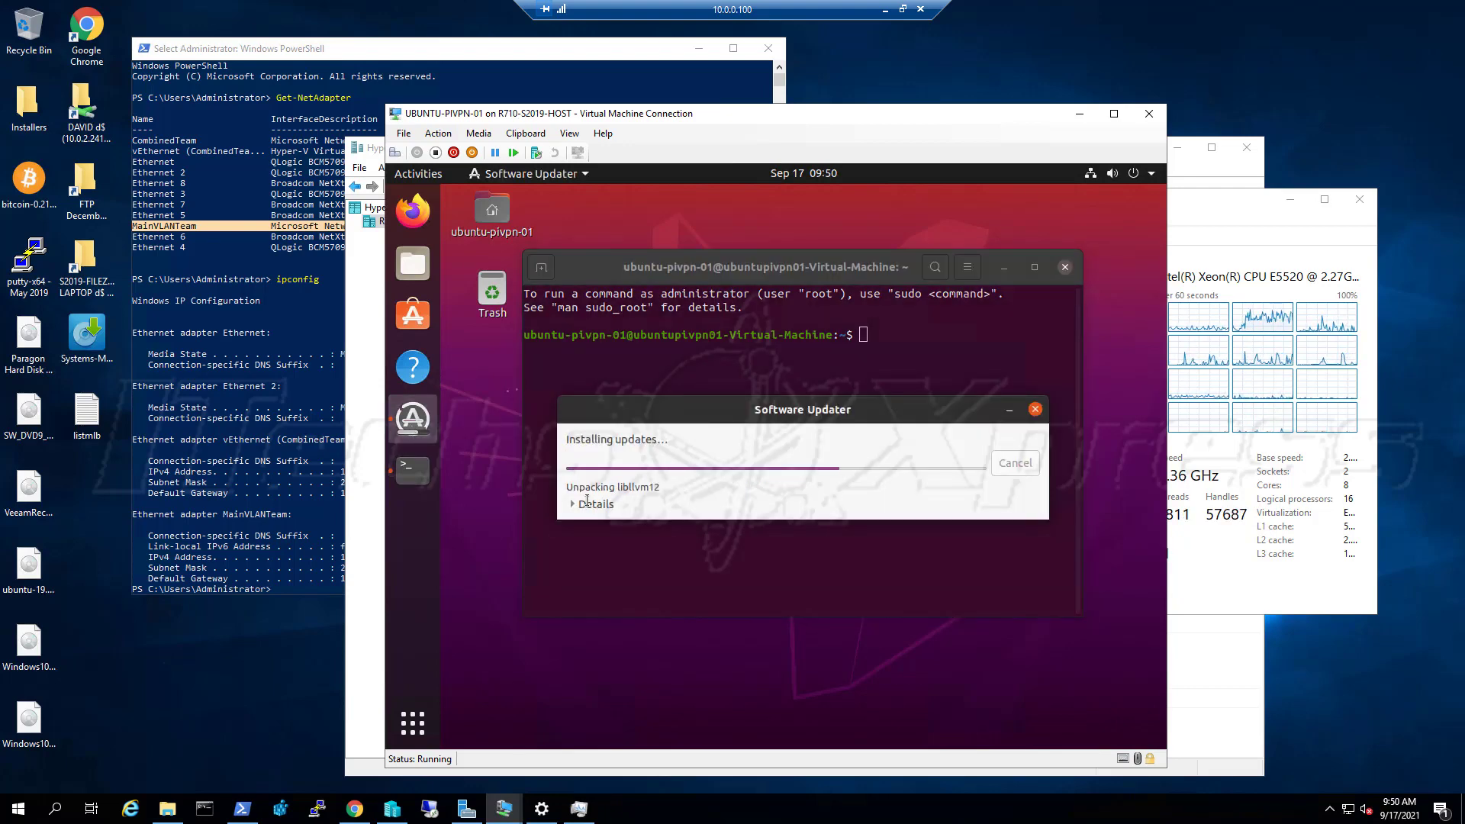
click(587, 500)
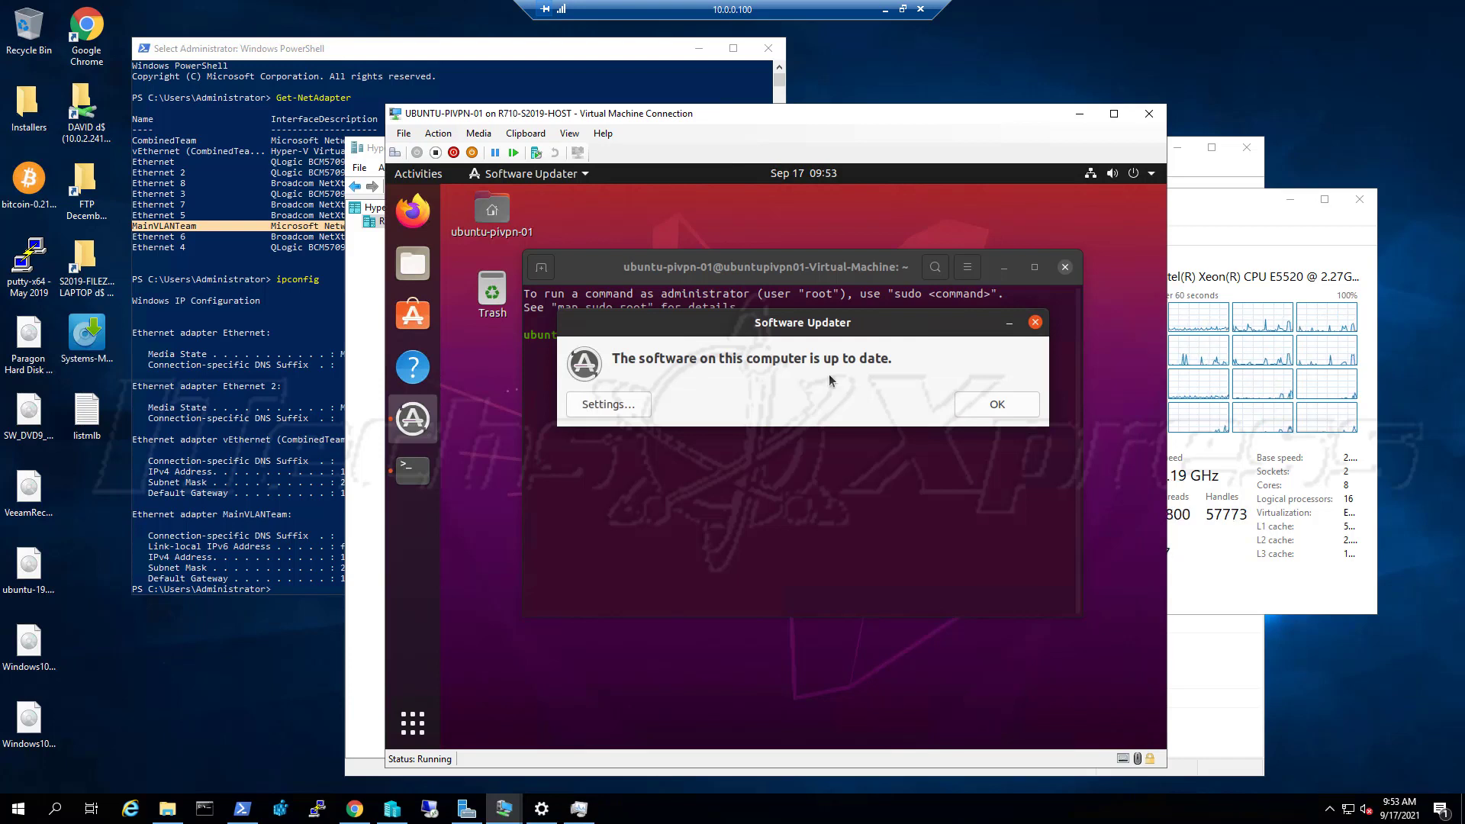
click(1005, 404)
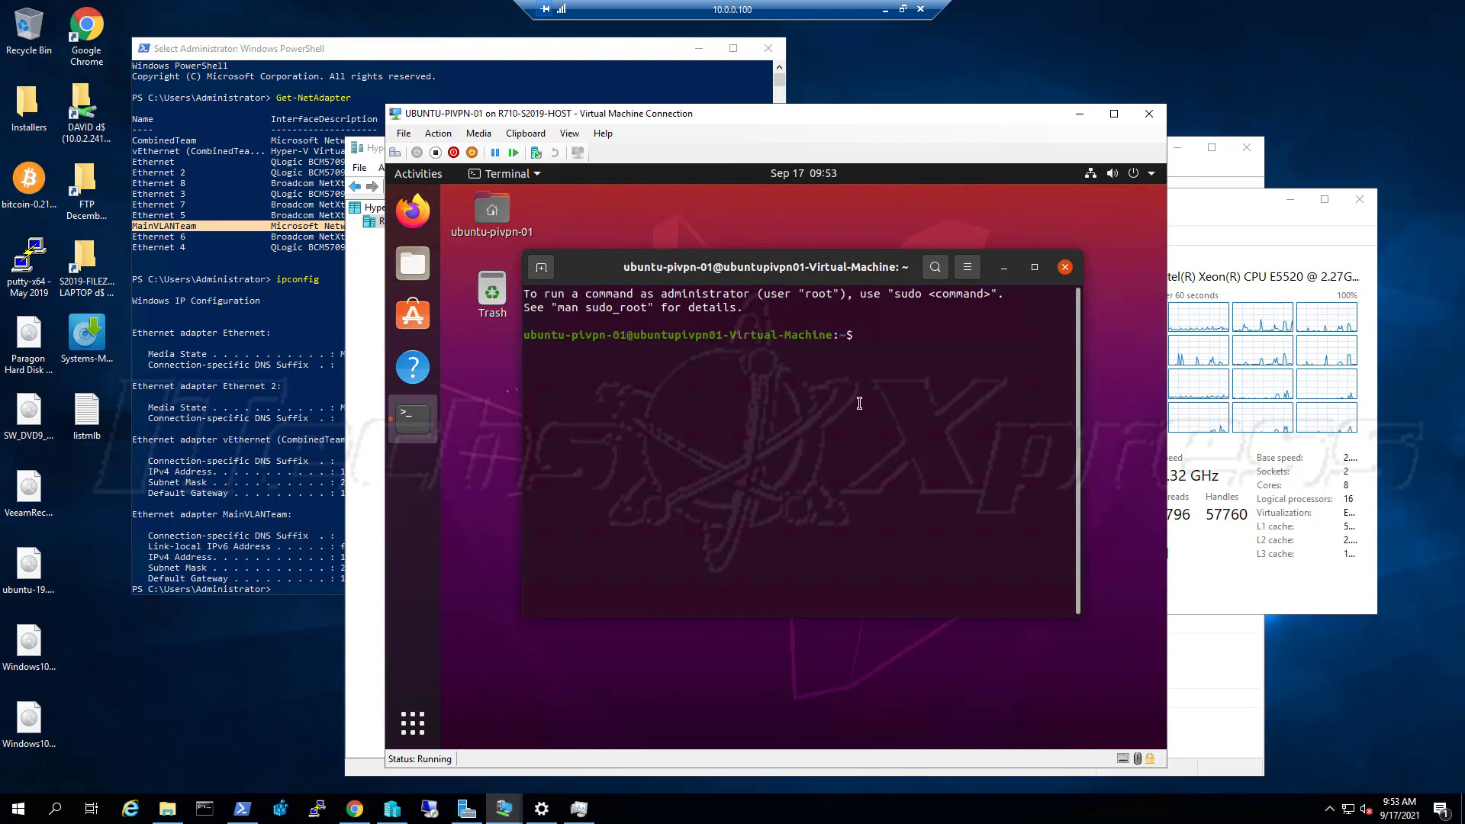
Try running adduser vpn without sudo, correcting a mistyped command
text(add)
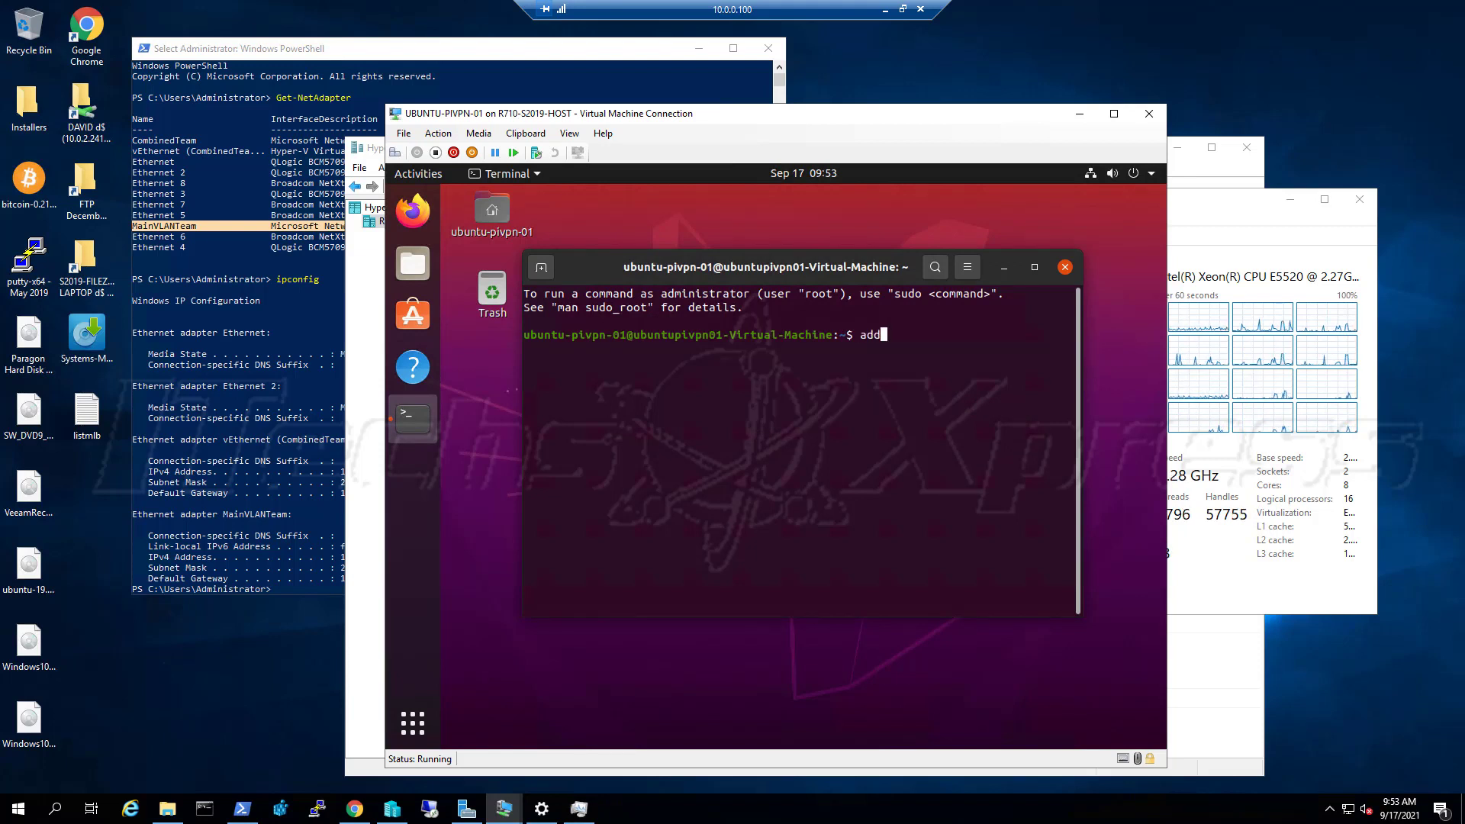
text(user v)
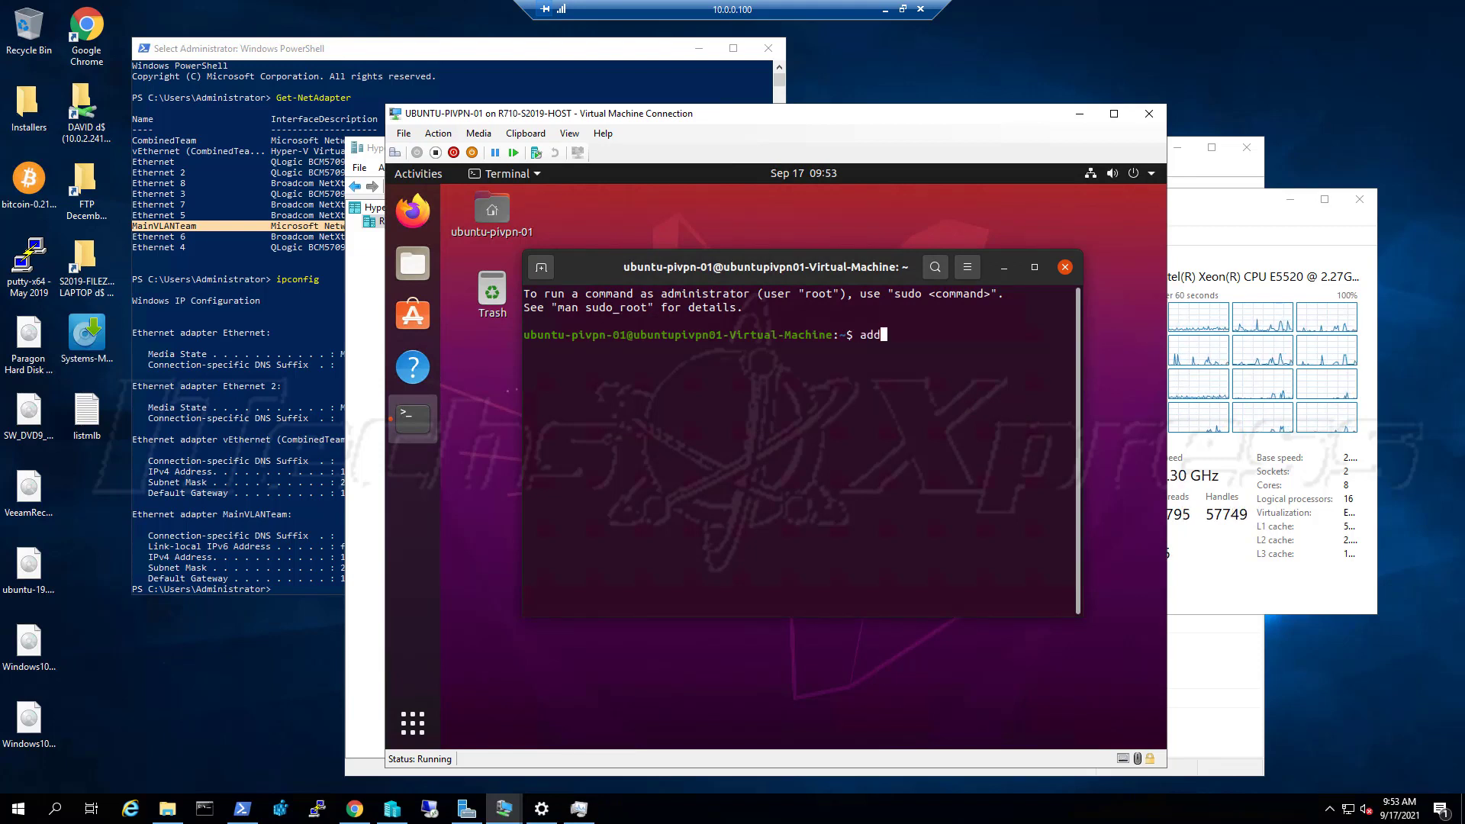
text(pn)
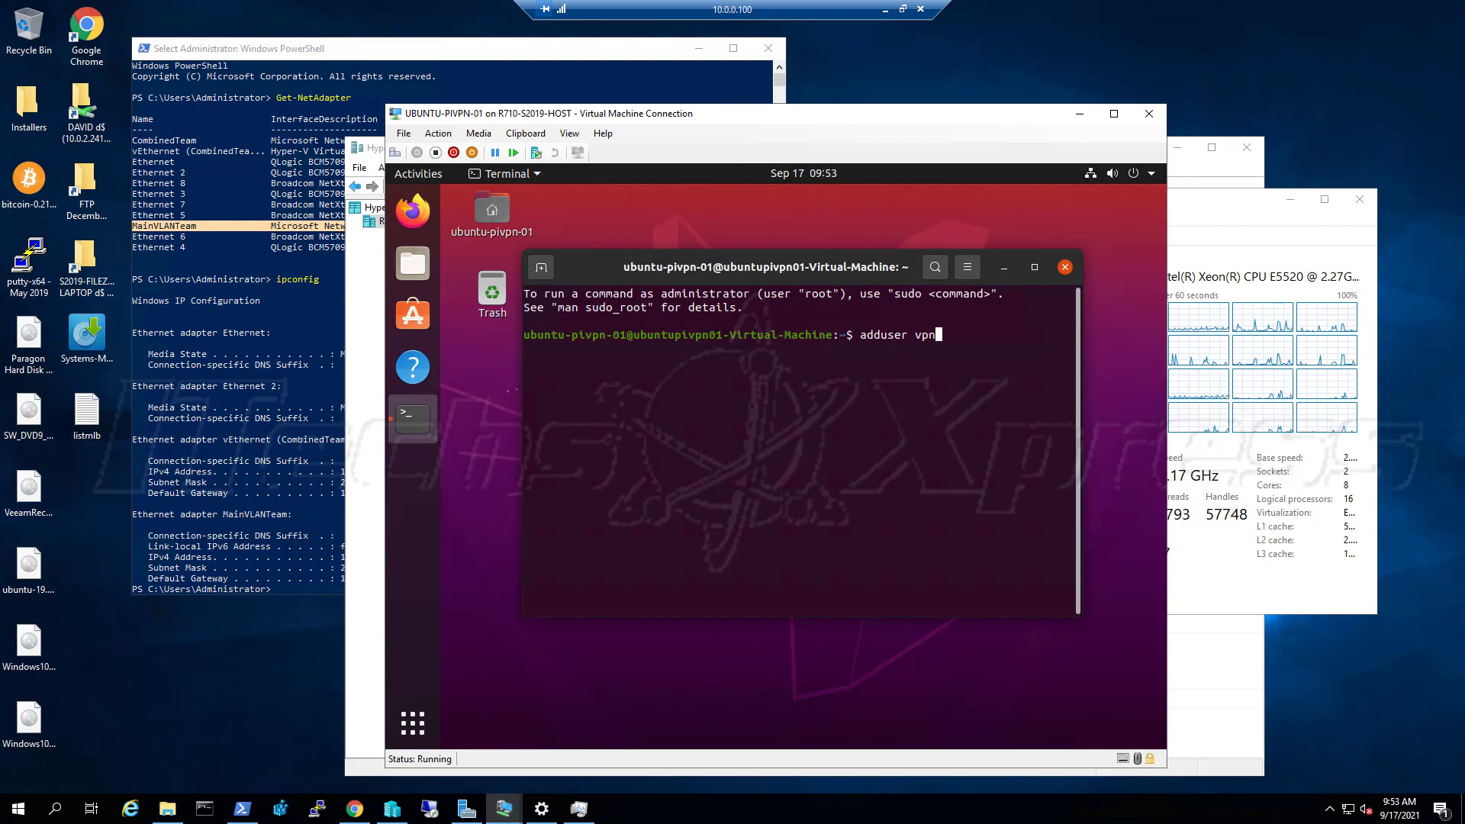
key(Return)
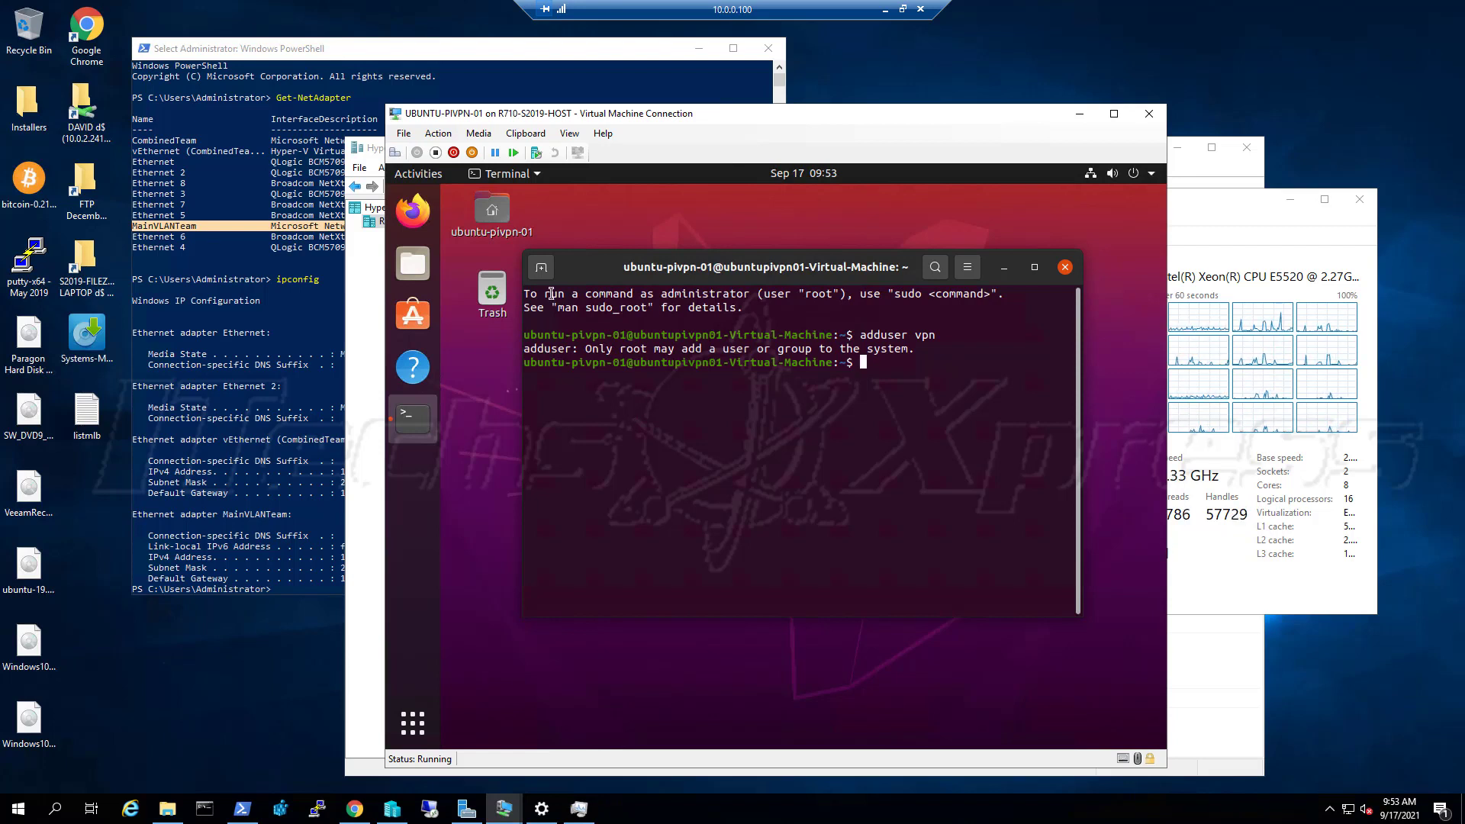
click(967, 269)
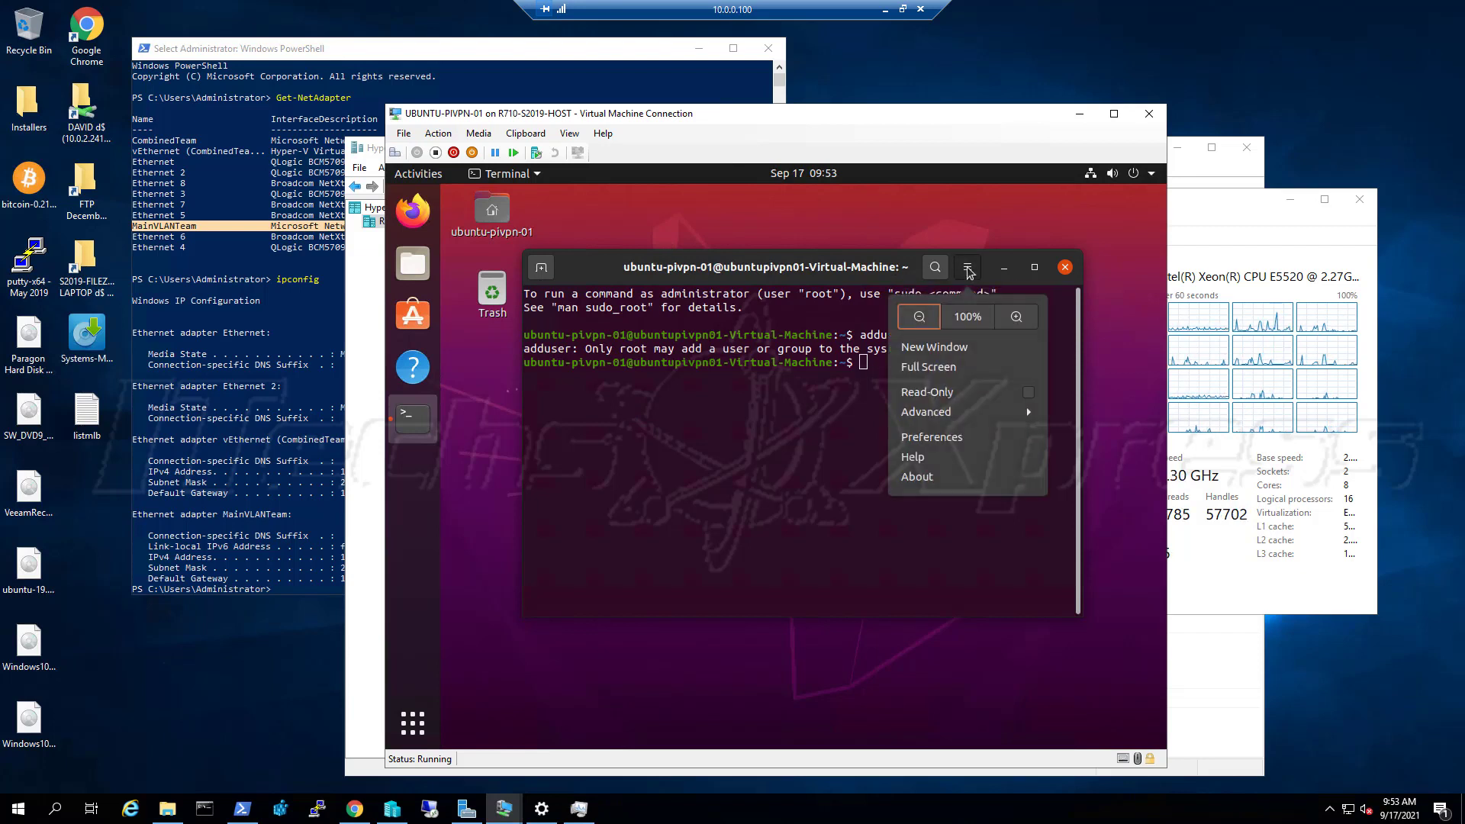
click(968, 269)
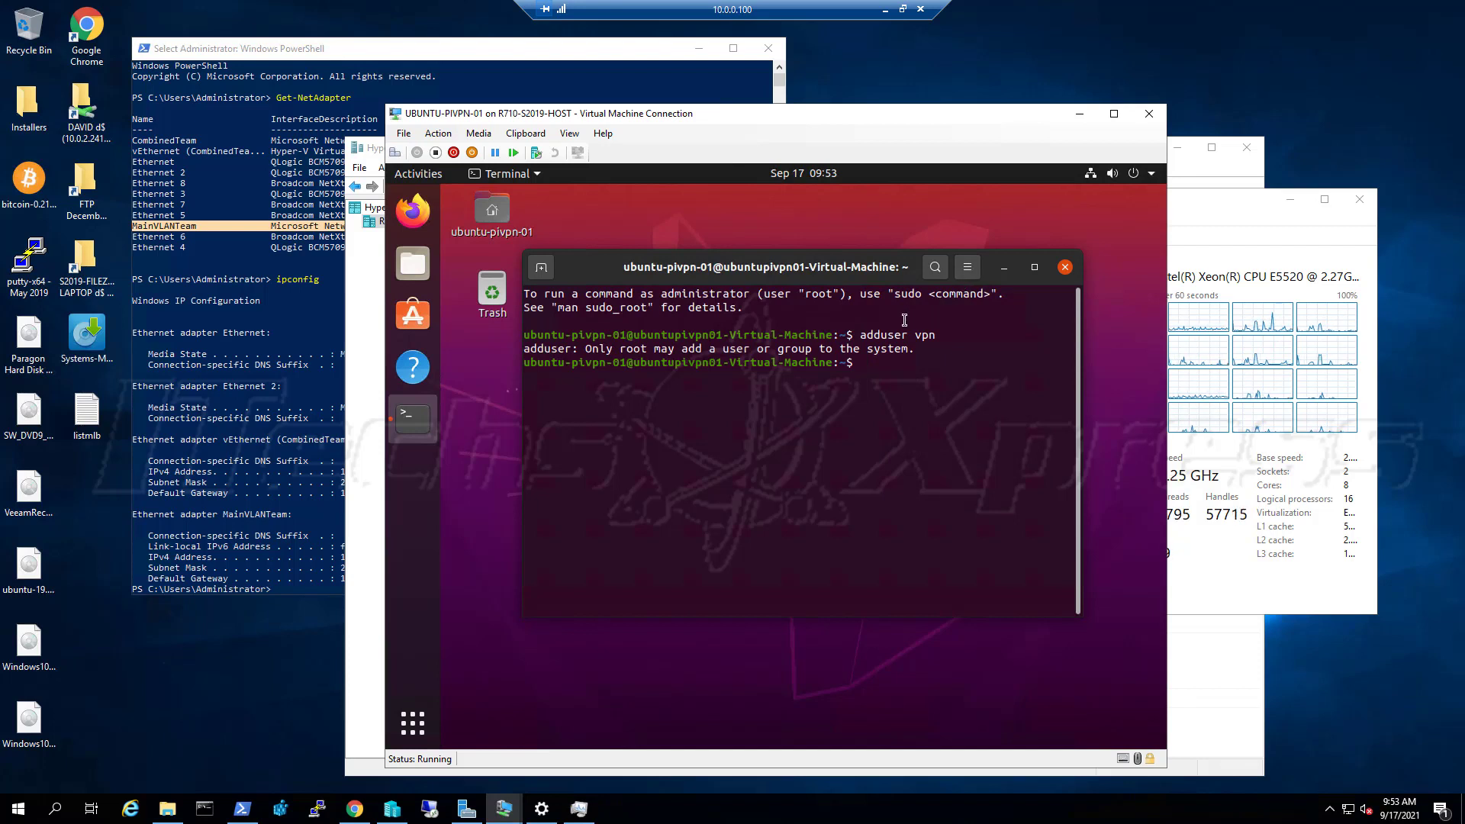
text(root sudo)
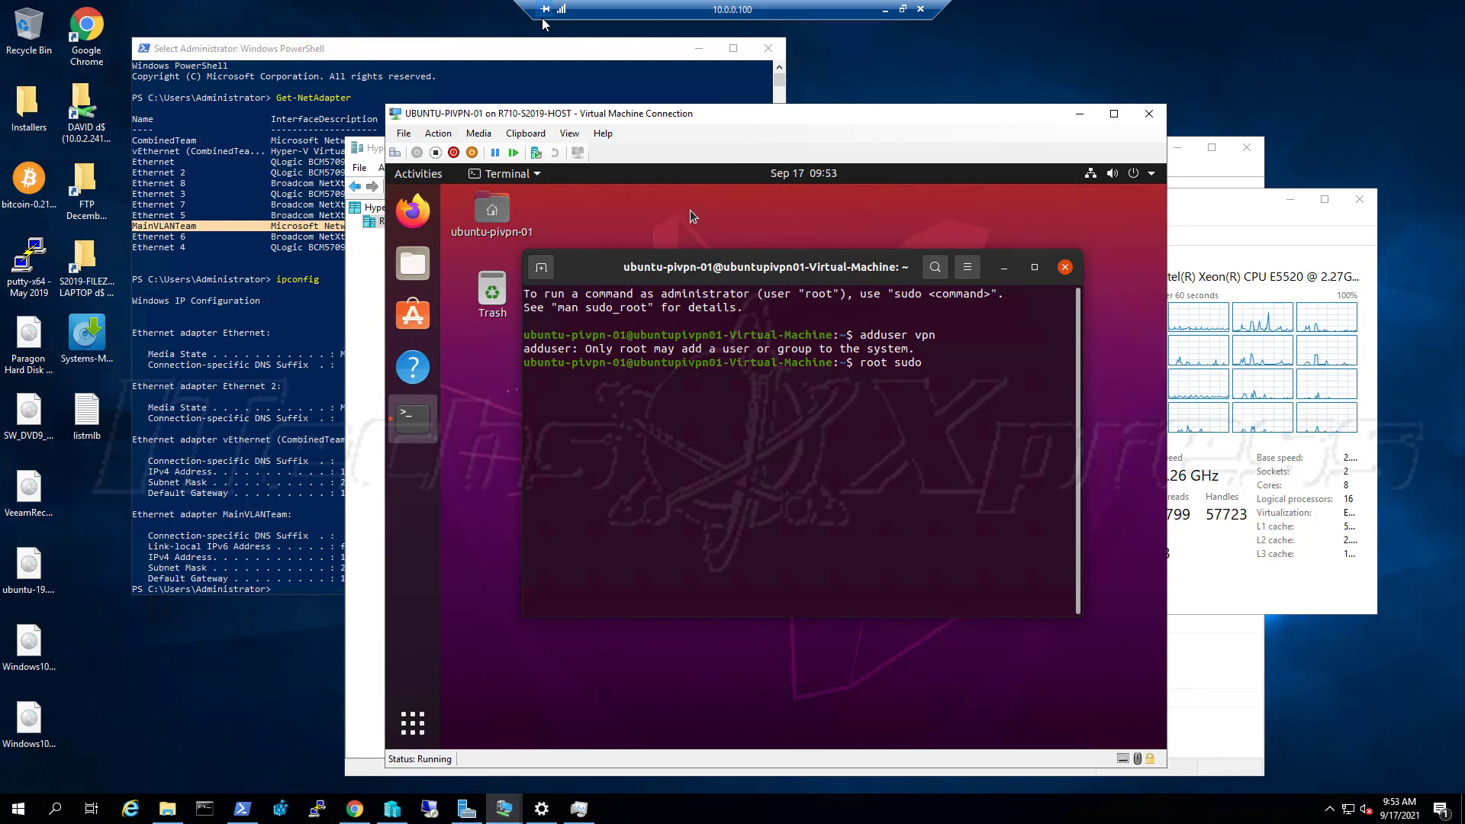
text( addv)
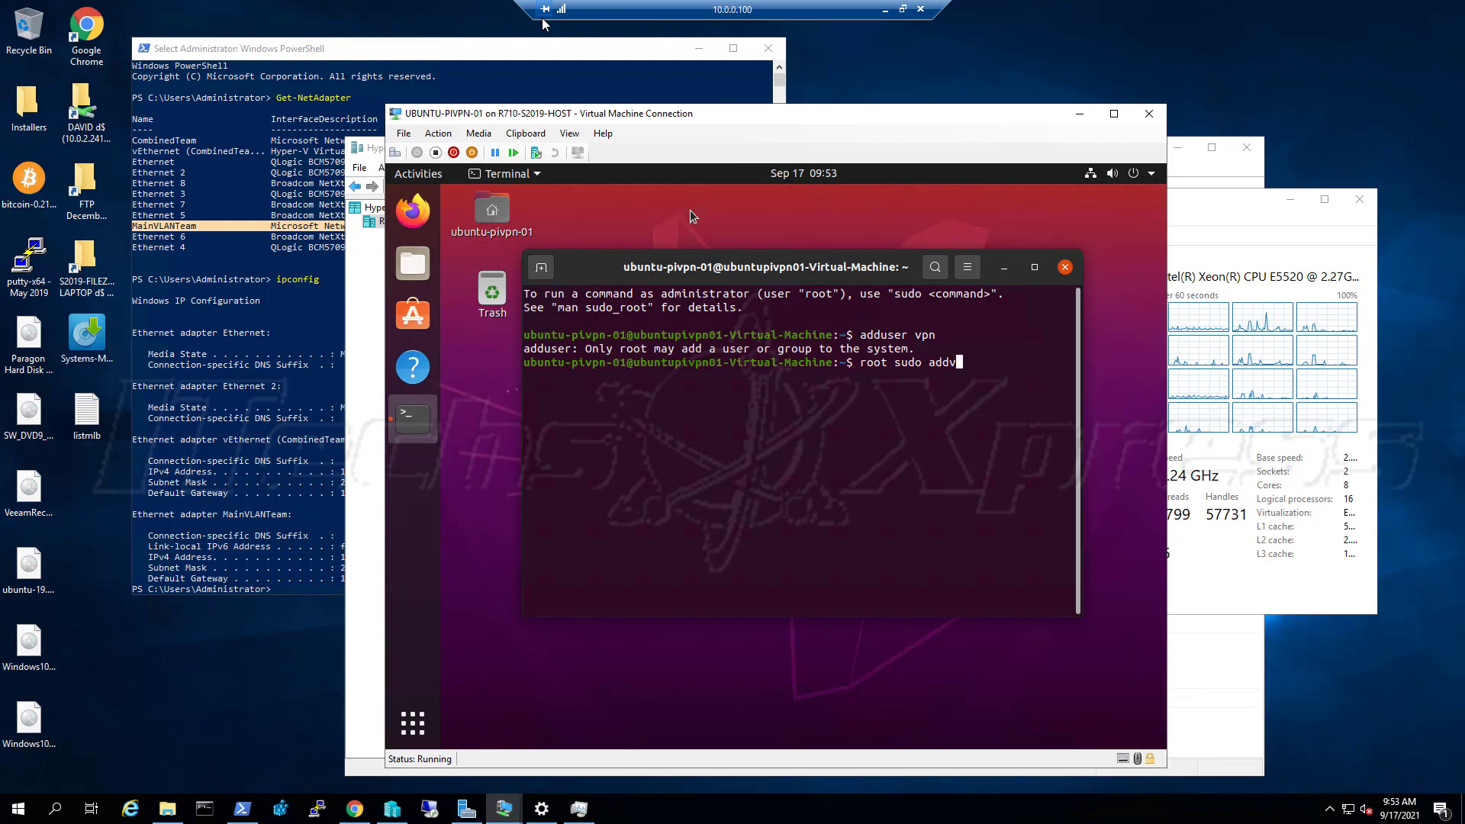
key(BackSpace)
text(user vpn)
key(Return)
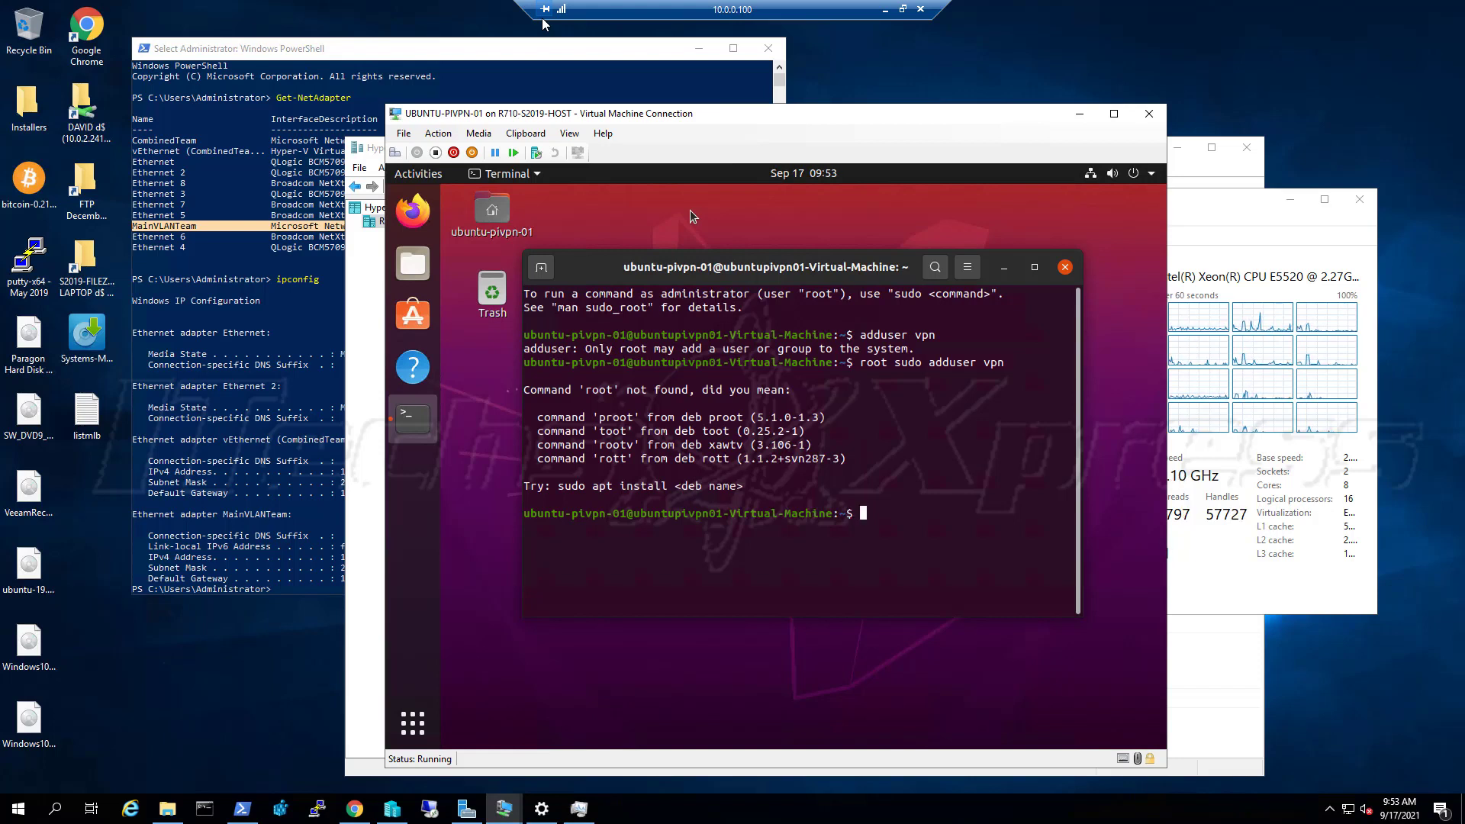
Run sudo adduser vpn and enter the administrator password
text(sudo)
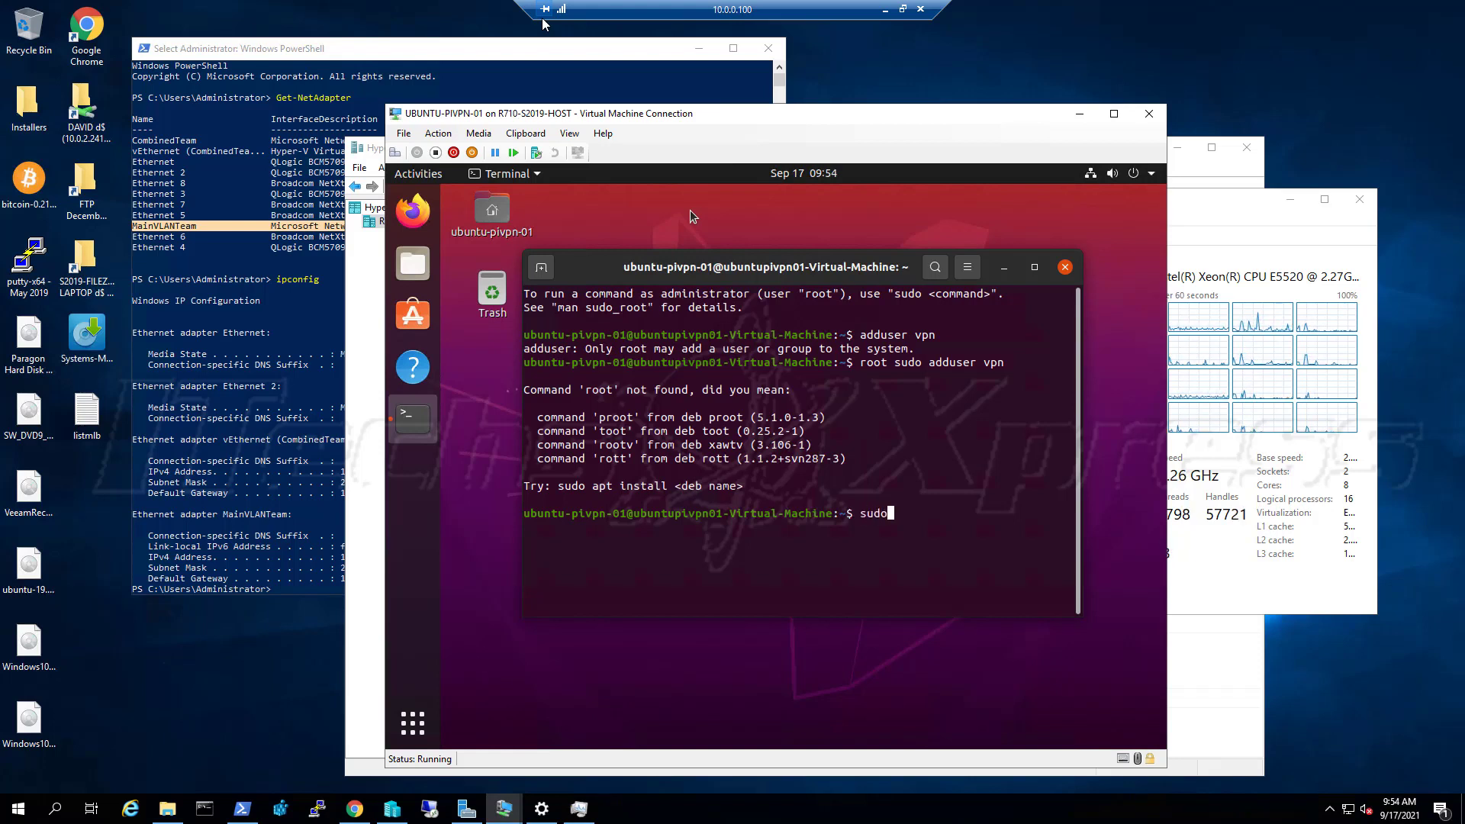
text( a)
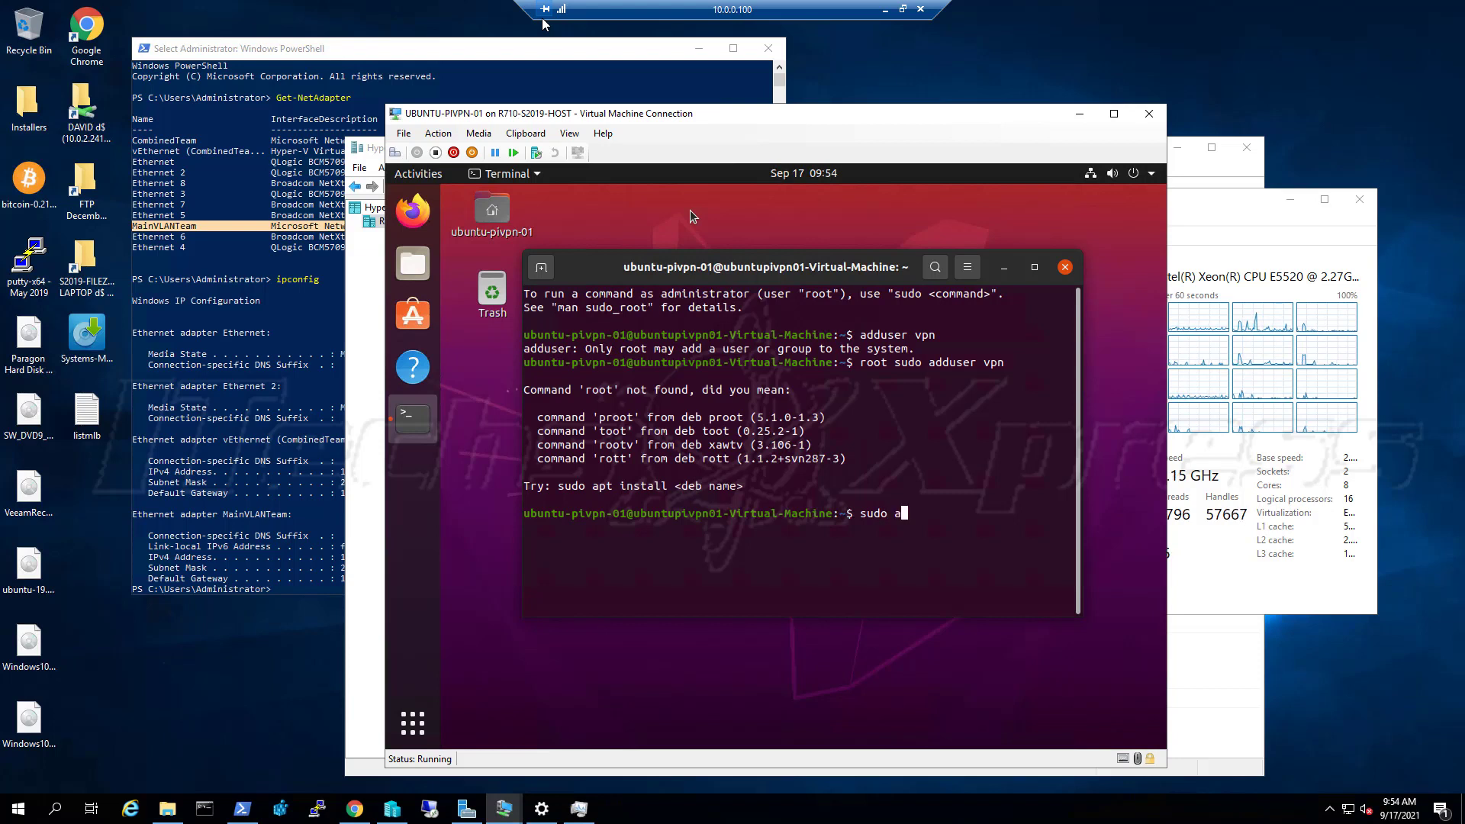
text(dduser vpn)
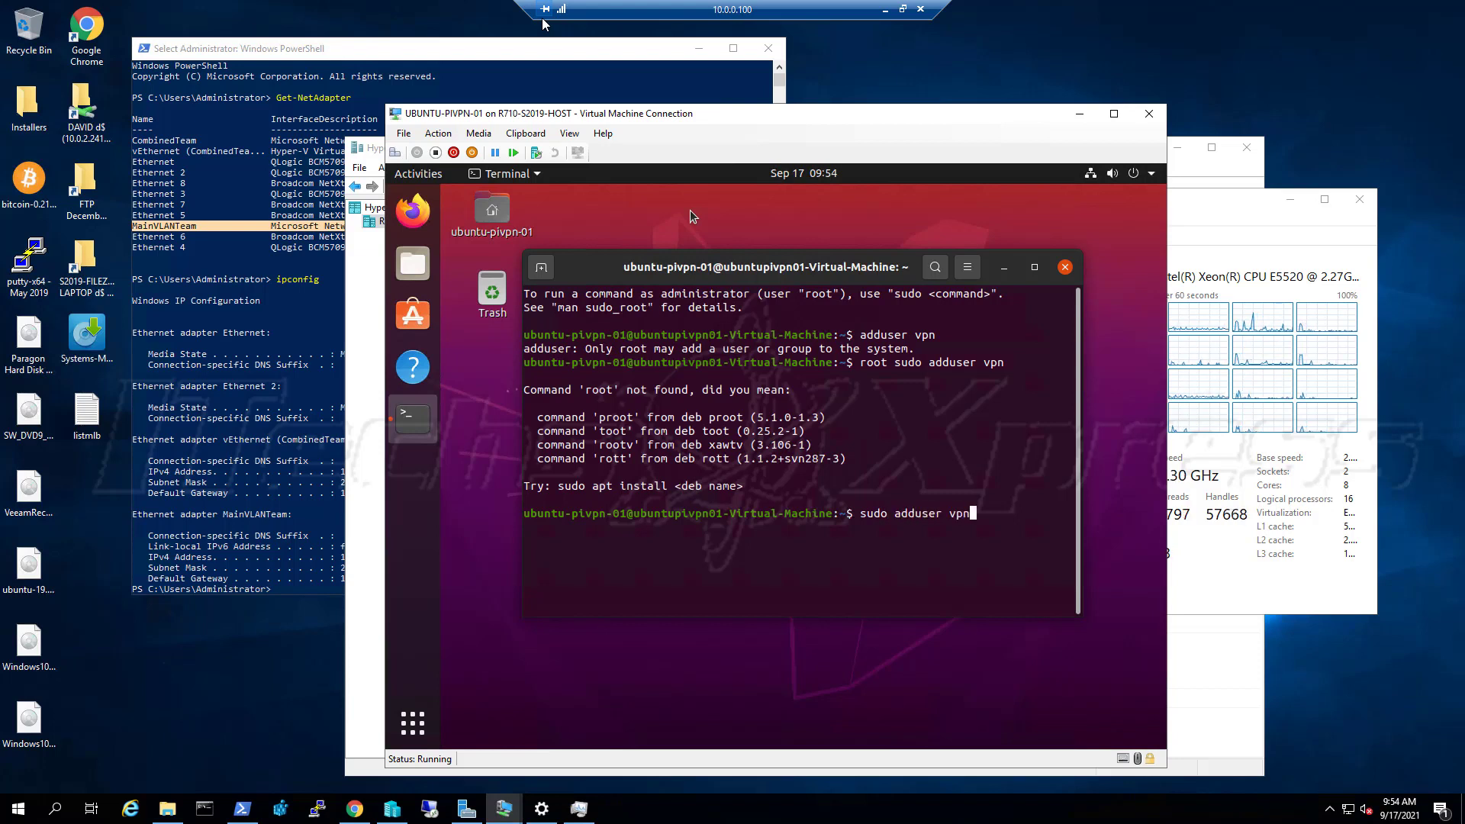
key(Return)
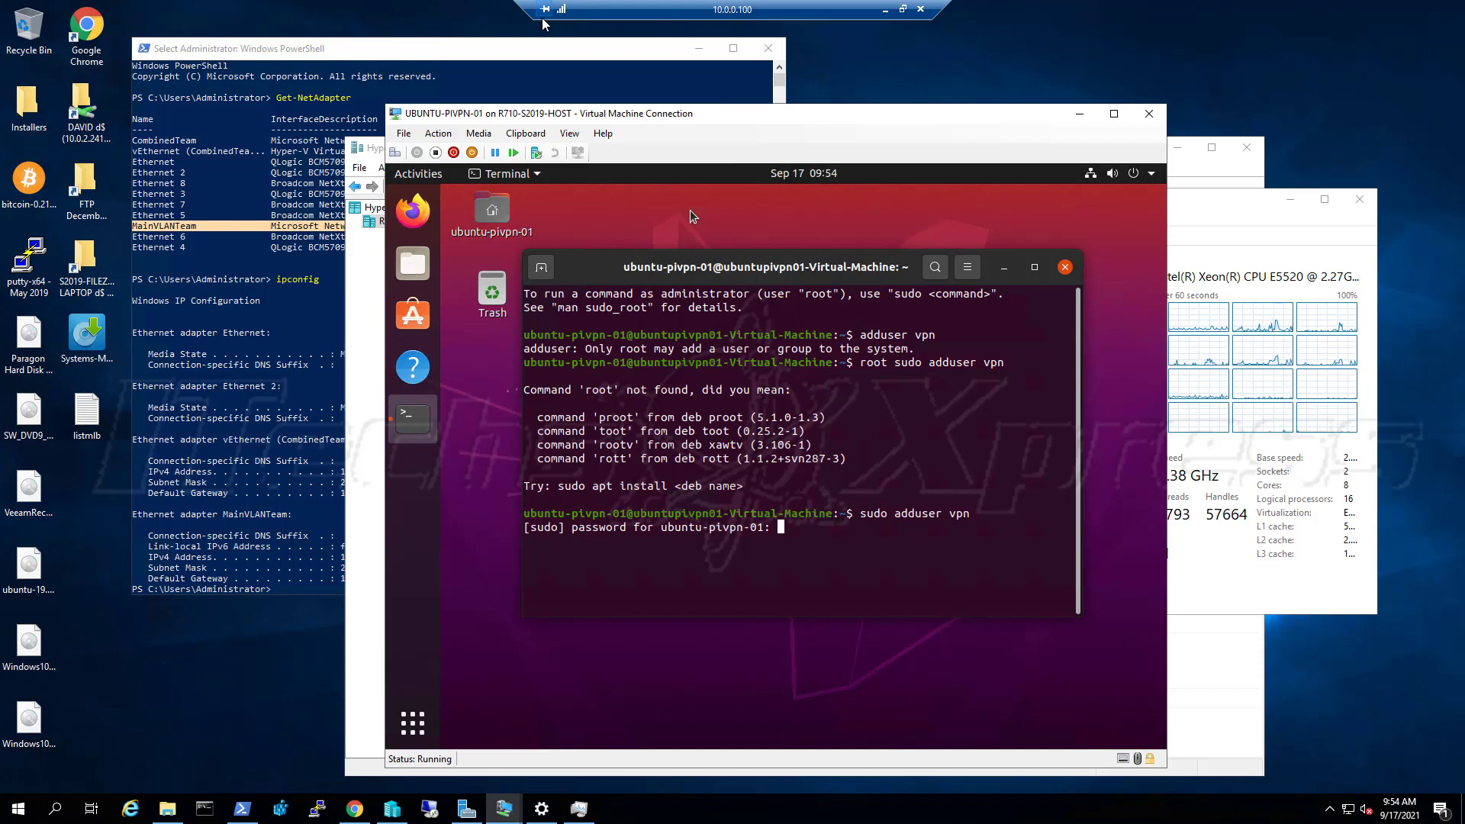
key(Return)
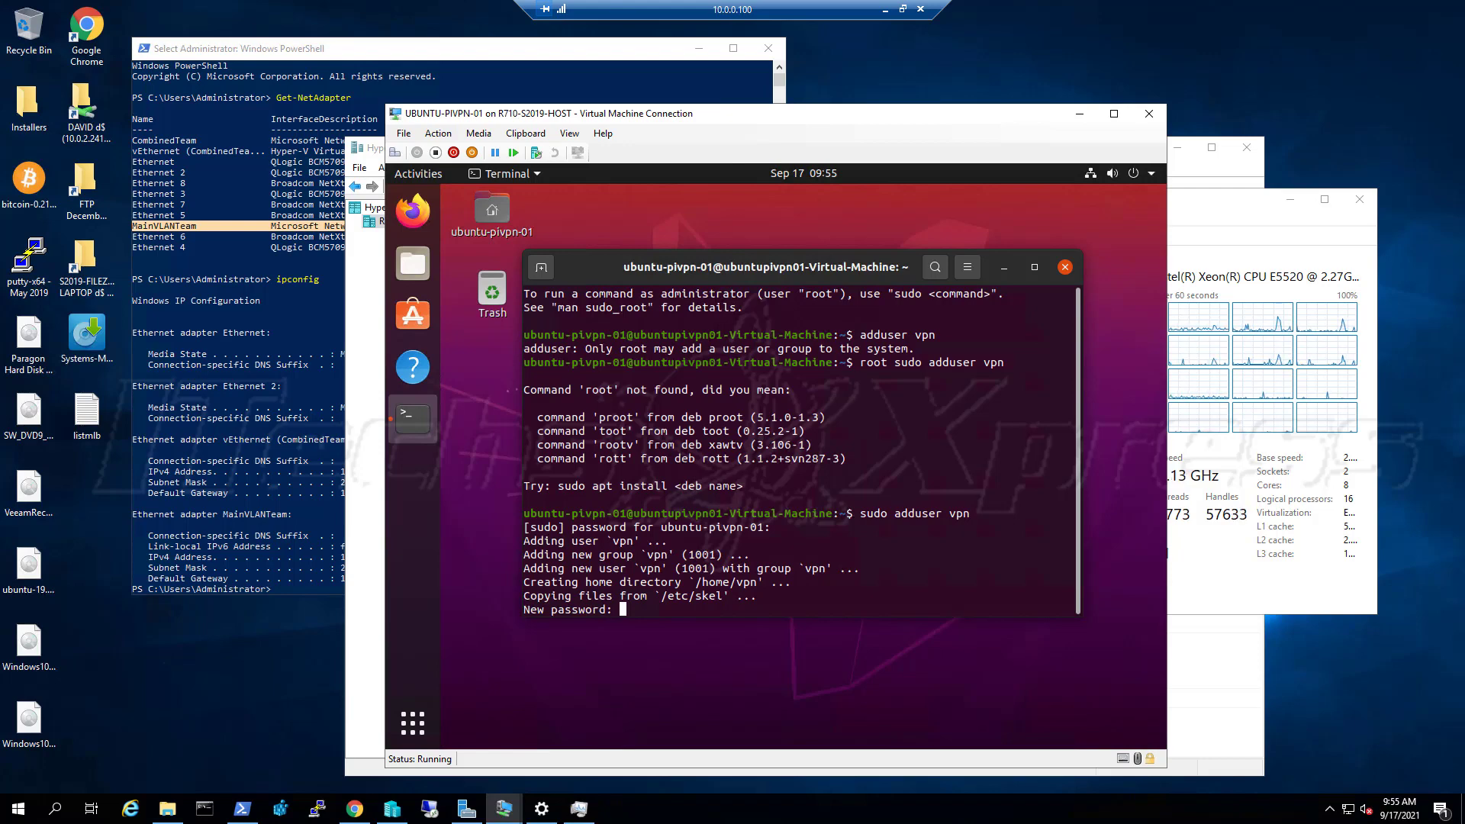
Set the vpn user's password, enter Full Name VPN, leave other fields blank, and confirm with Y
key(Return)
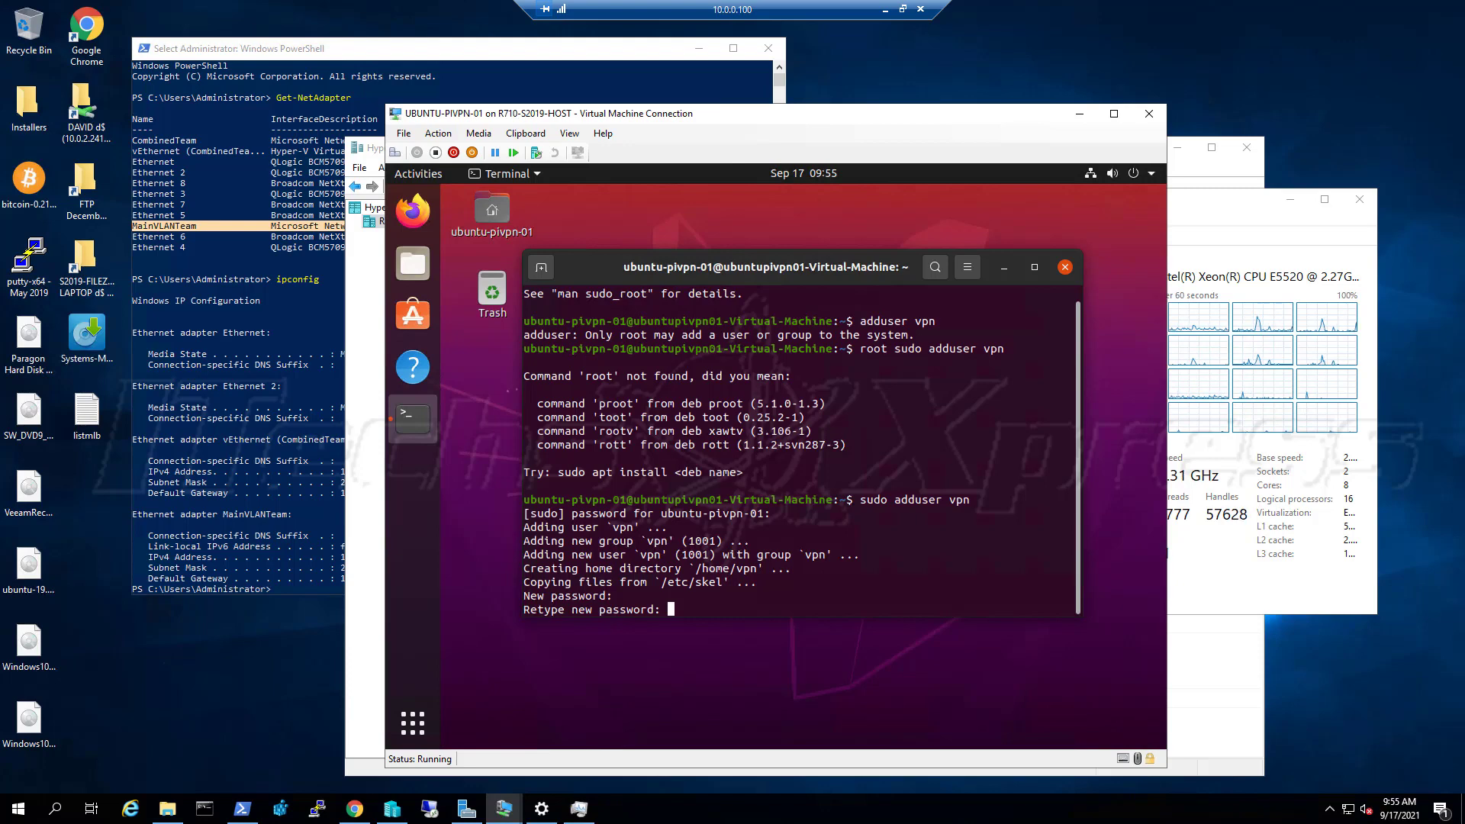
key(Return)
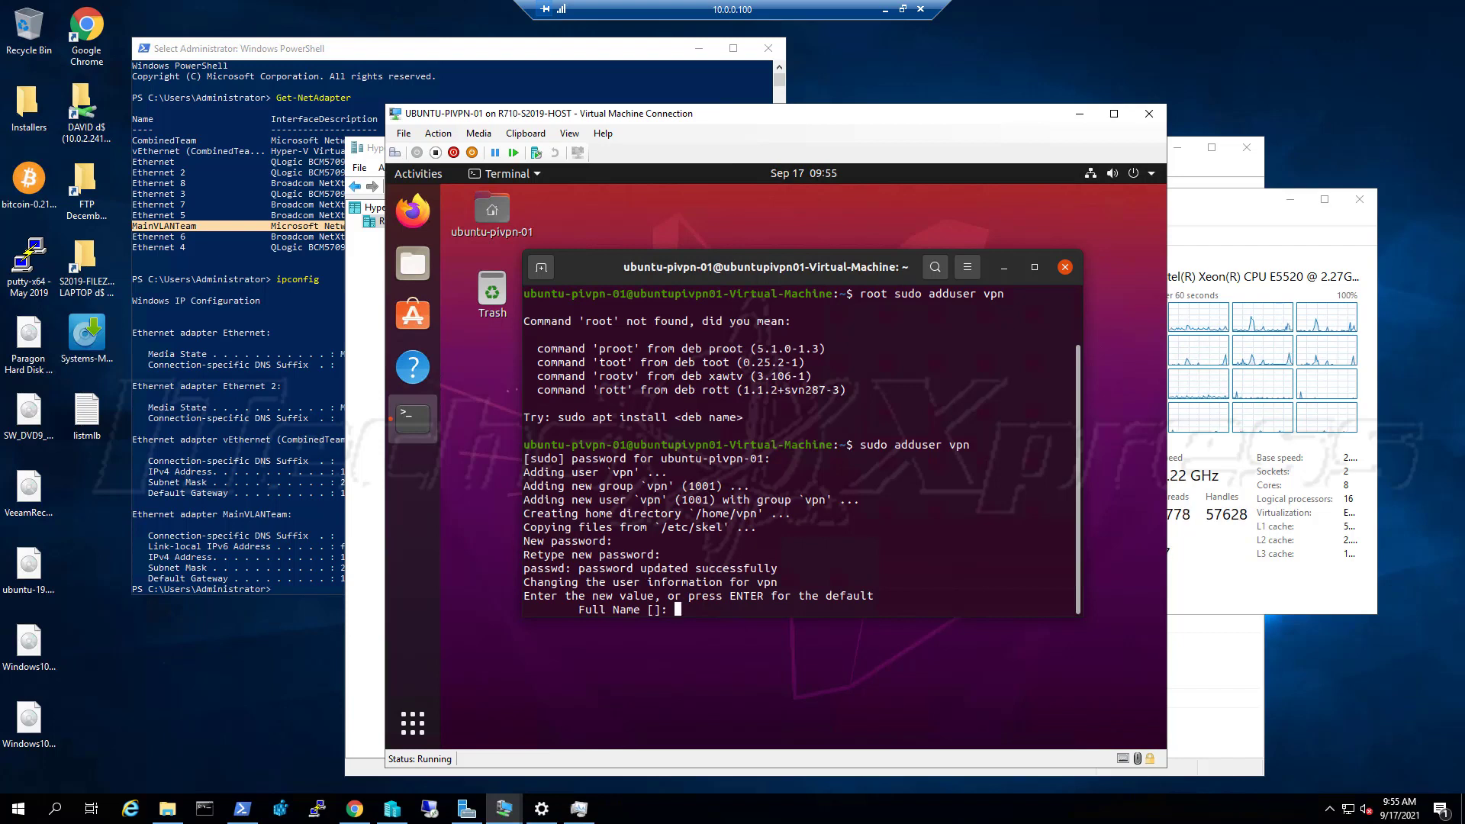
text(VPN)
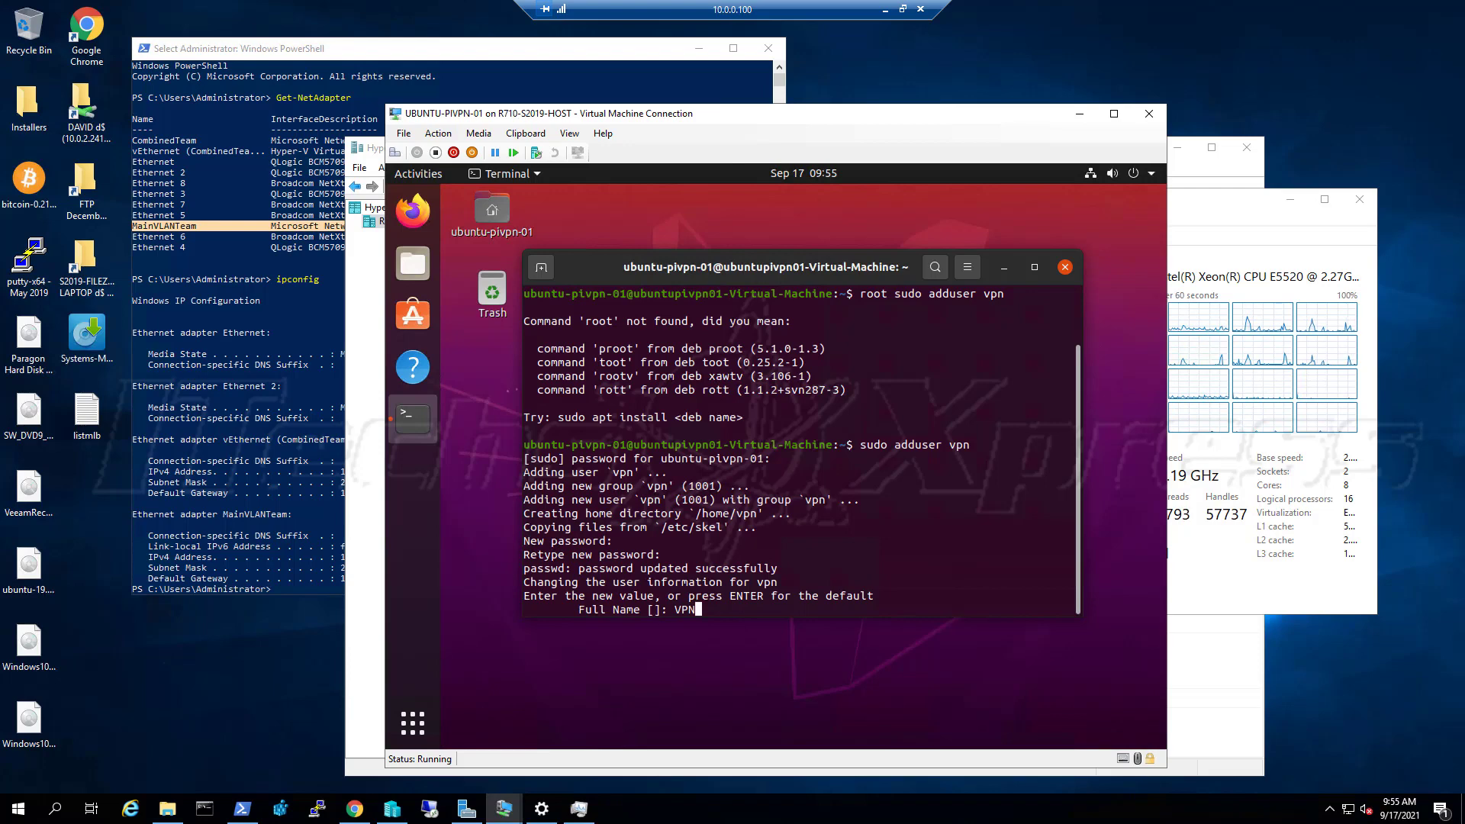
key(Return)
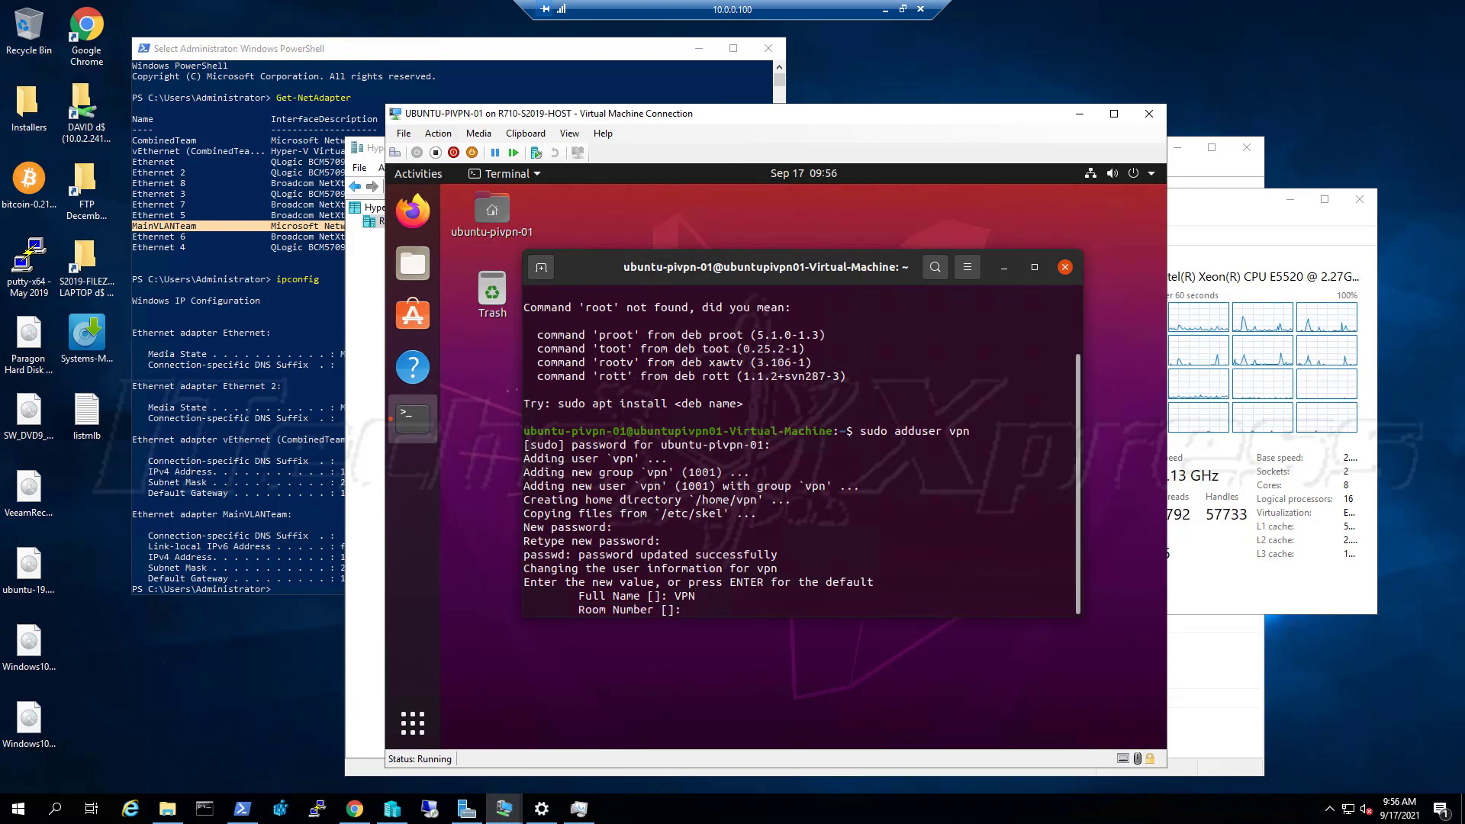
key(Return)
key(Return)
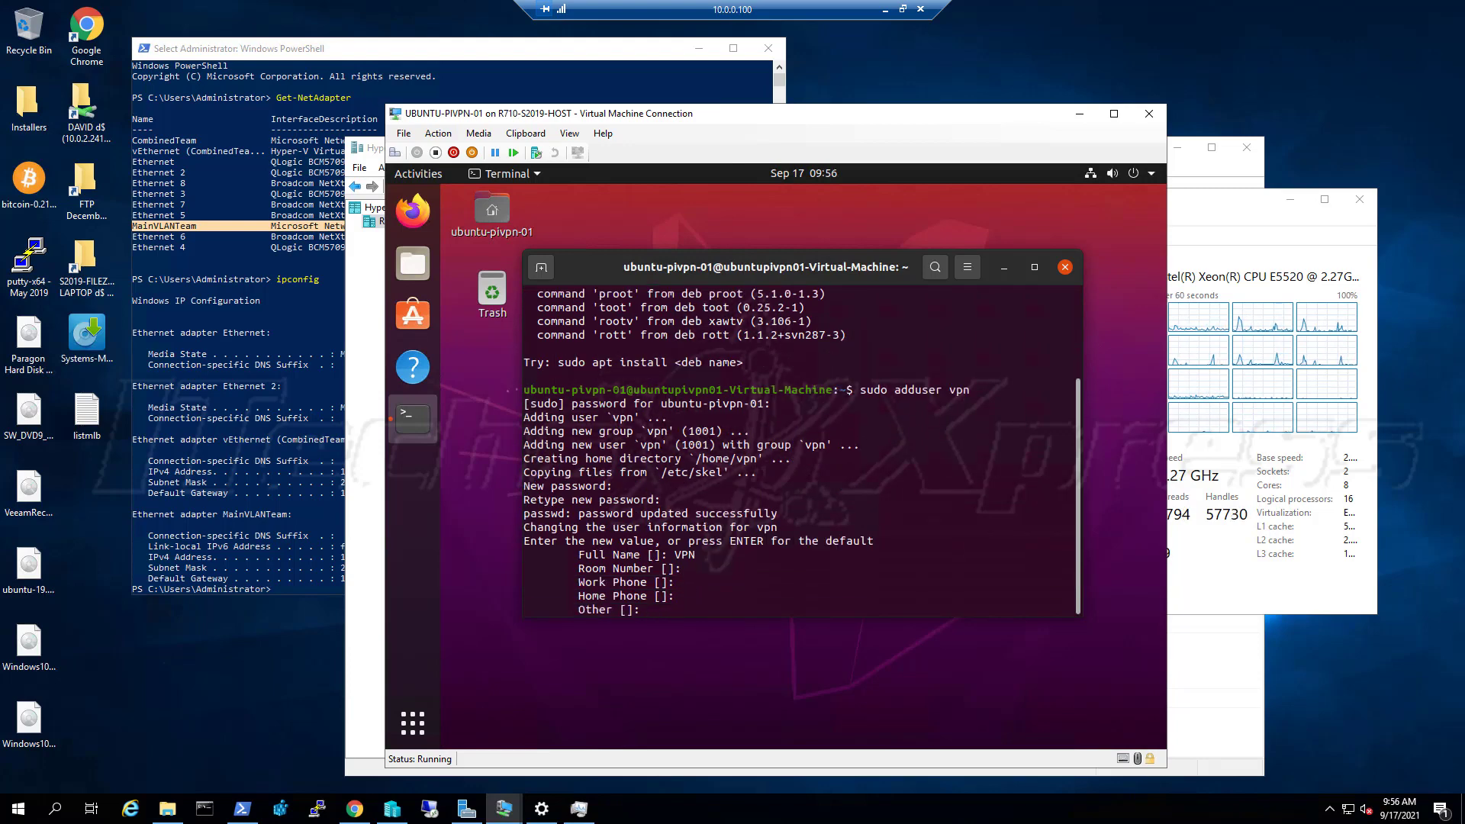
key(Return)
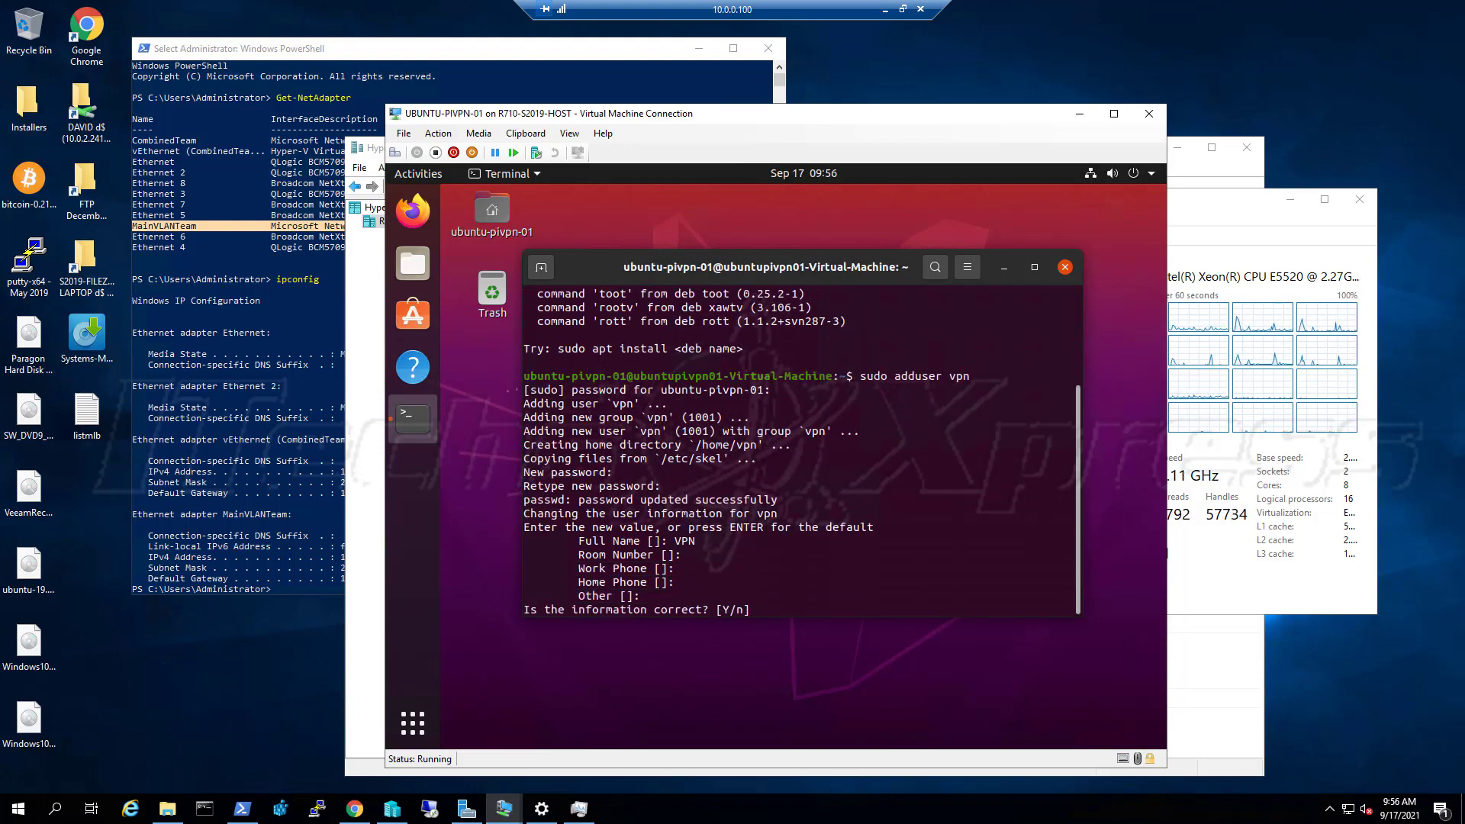
text(Y)
key(Return)
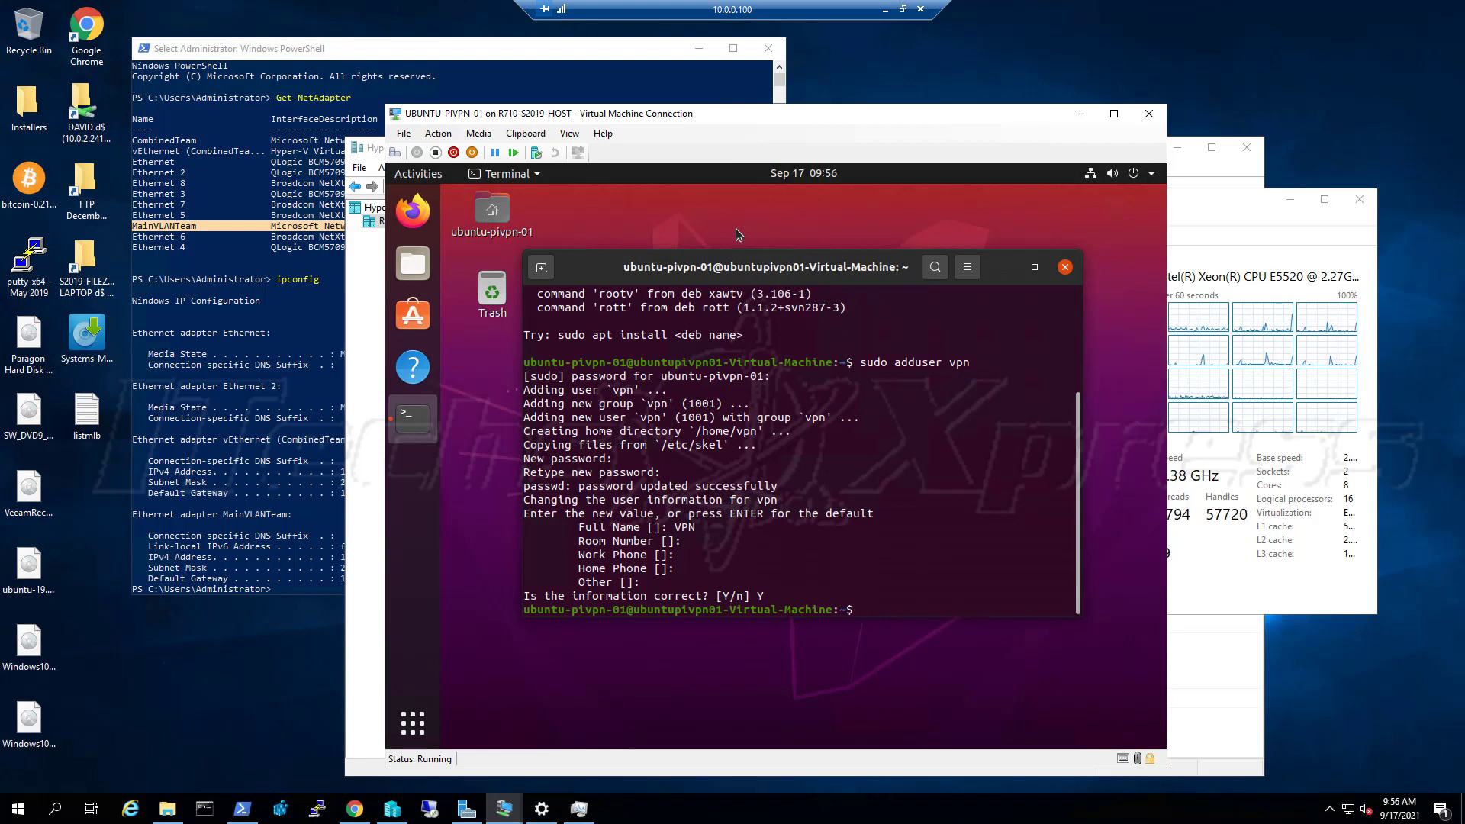
text(c)
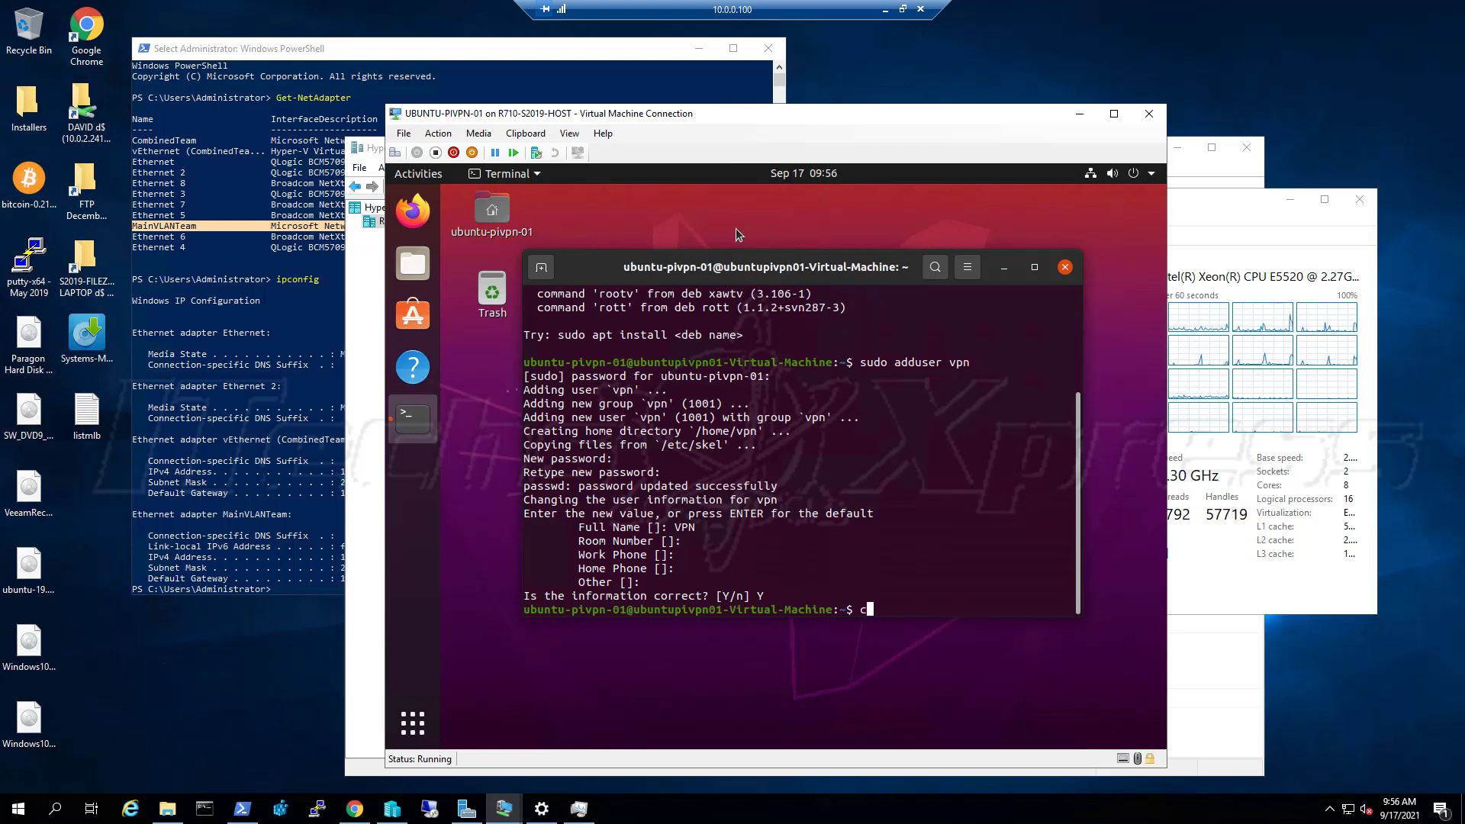
text(url -)
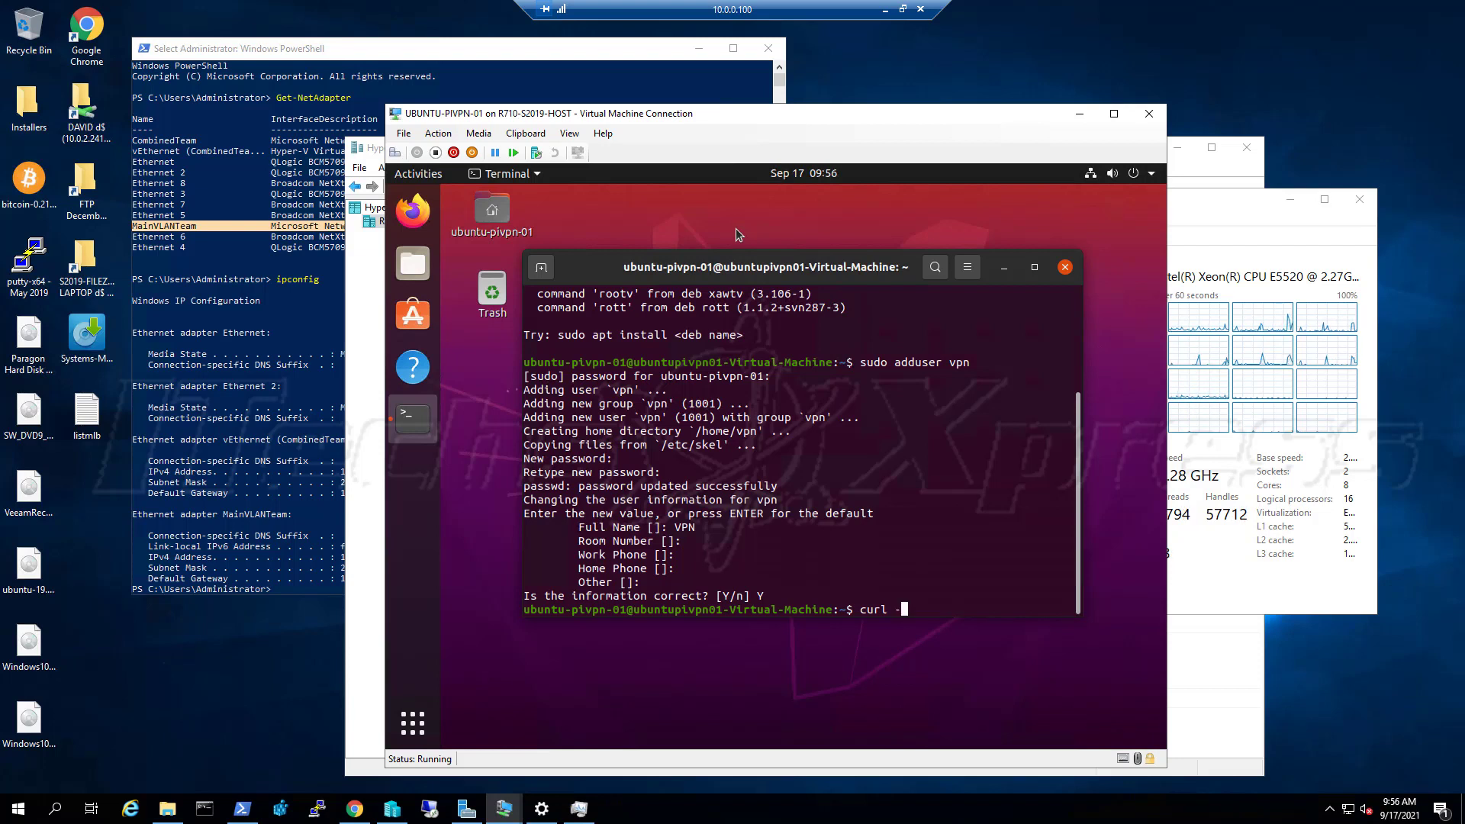
text(L htt)
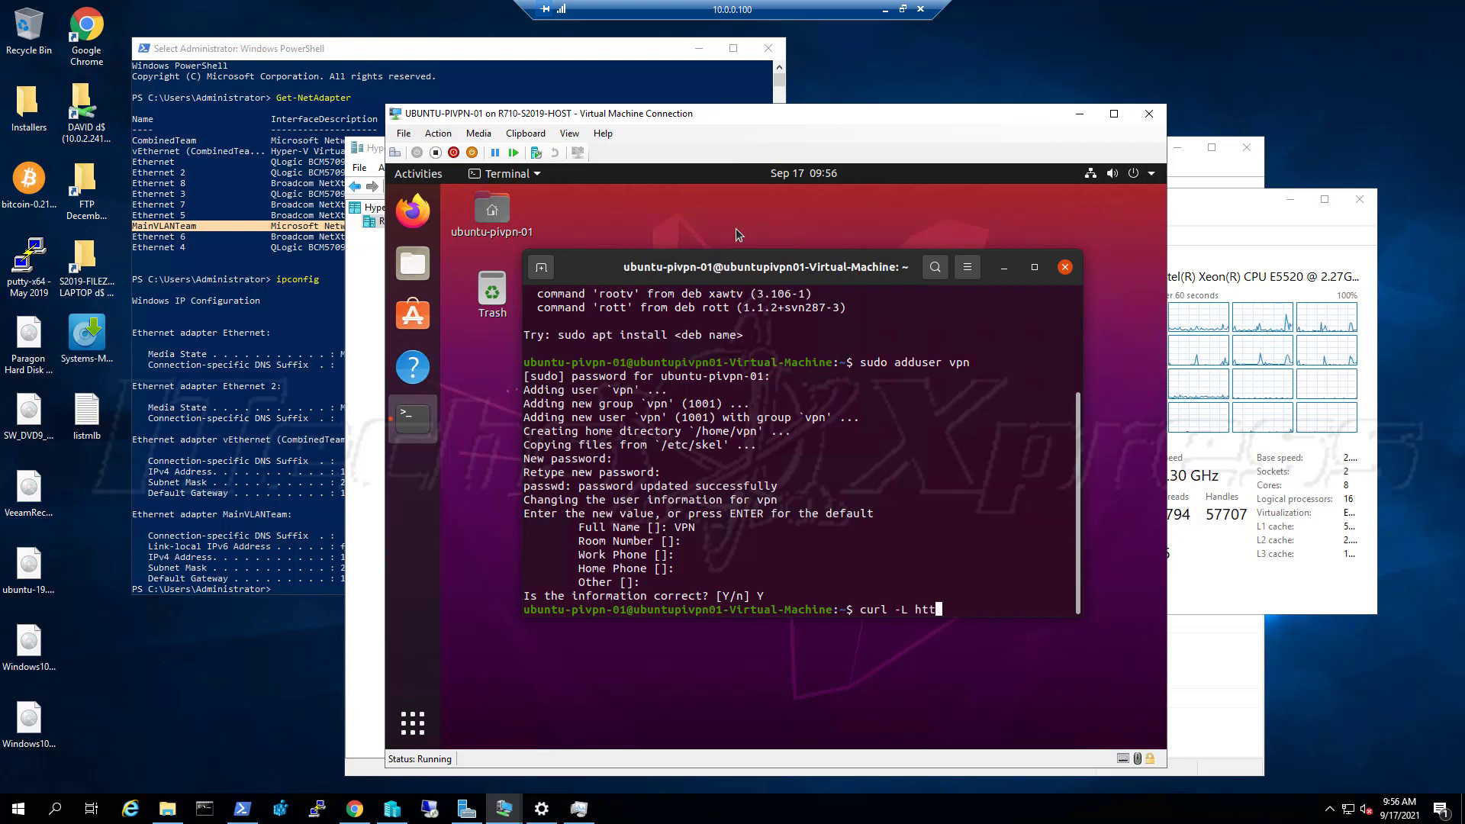
text(ps:/)
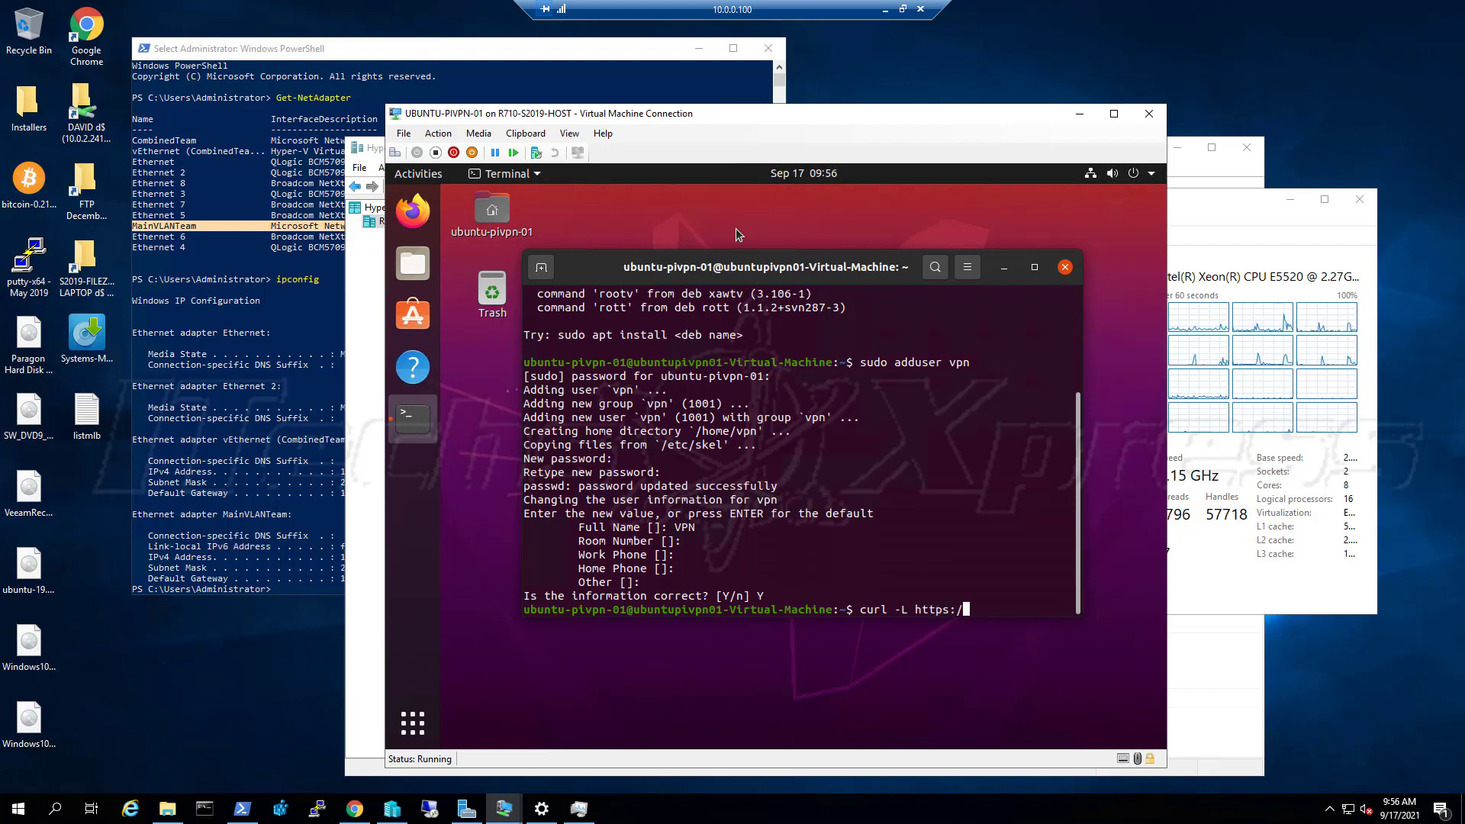
text(/install)
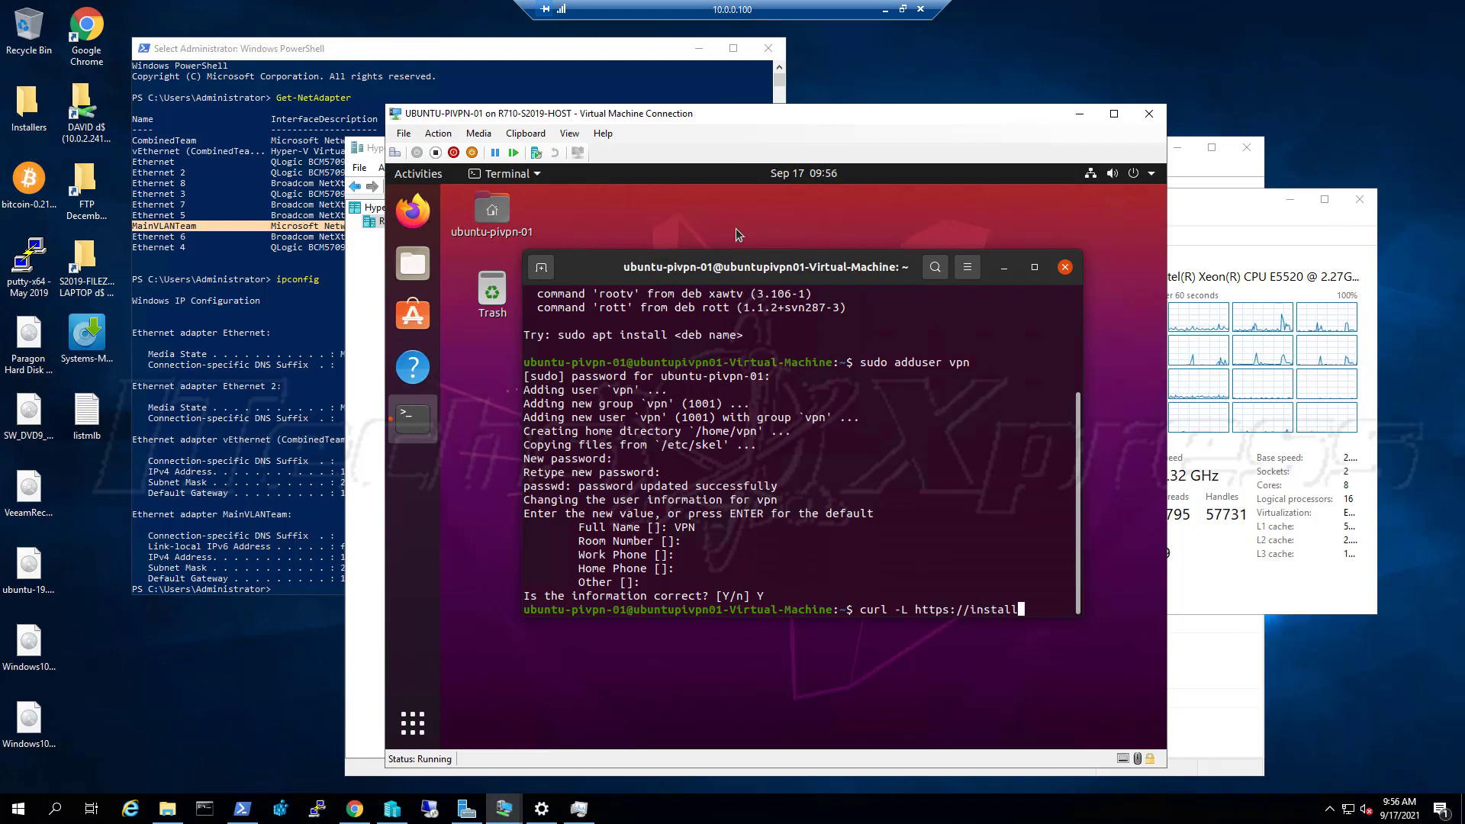
text(.)
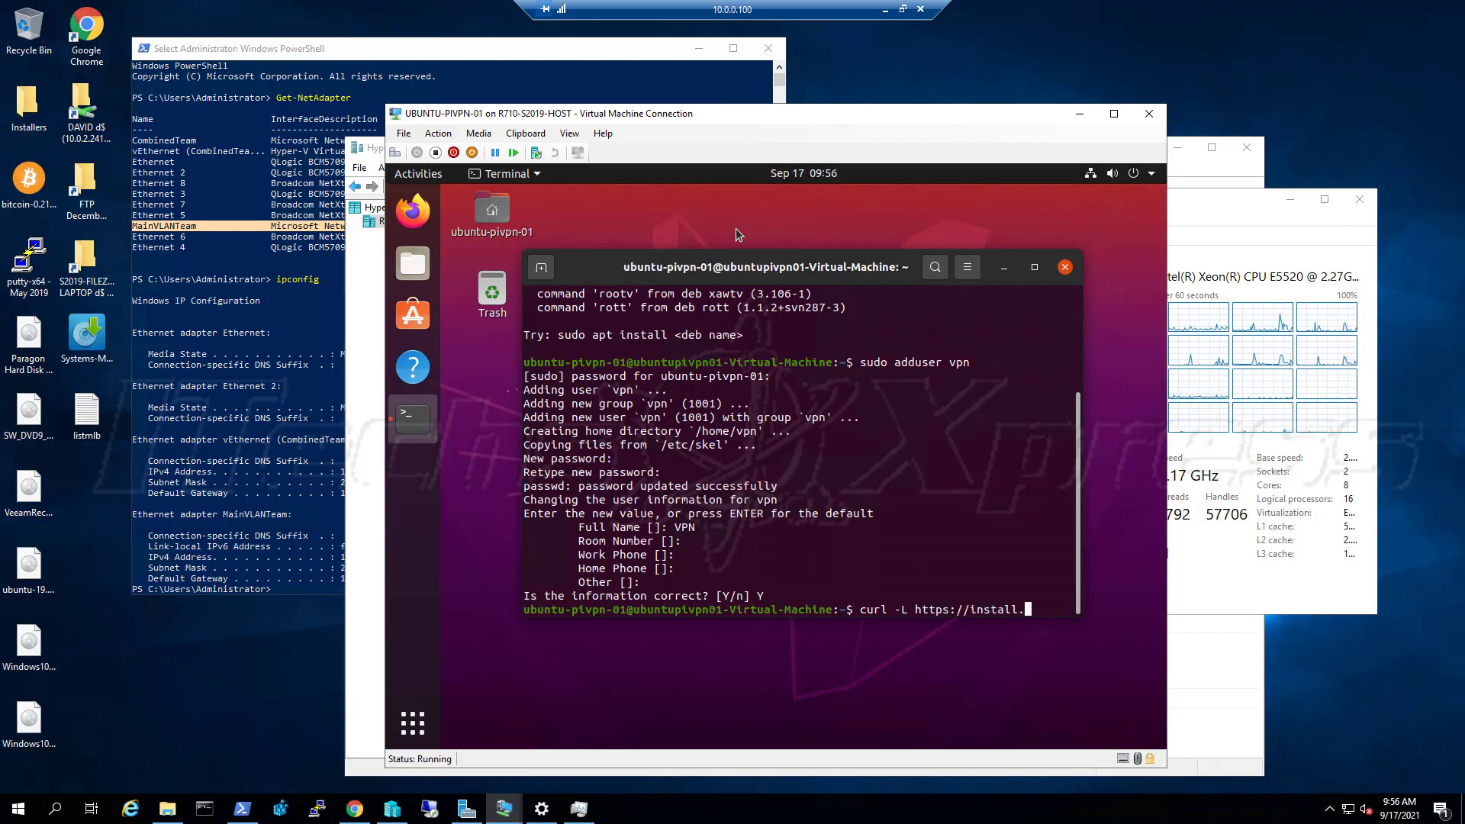
text(piv)
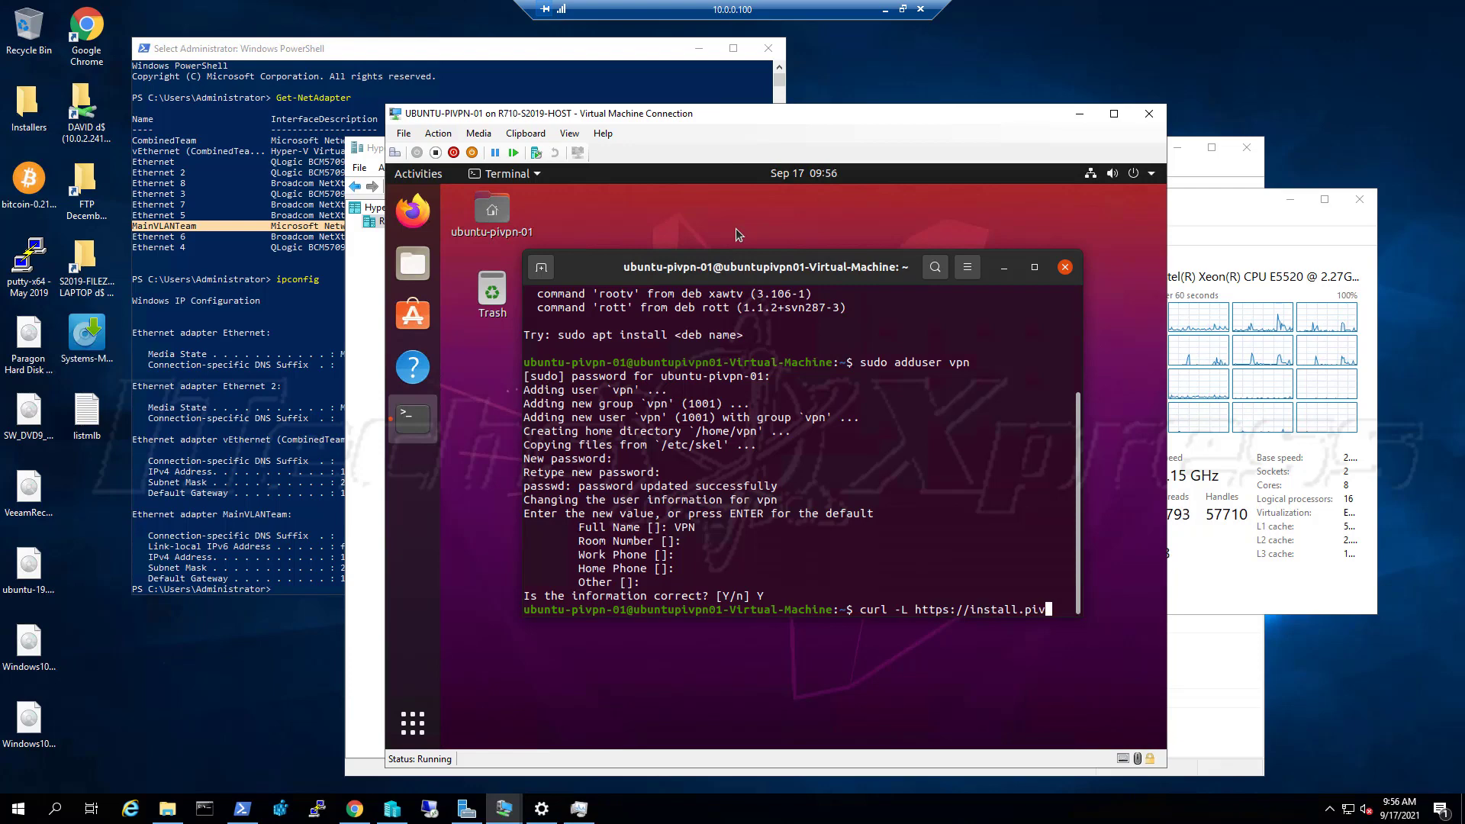
text(pn.io )
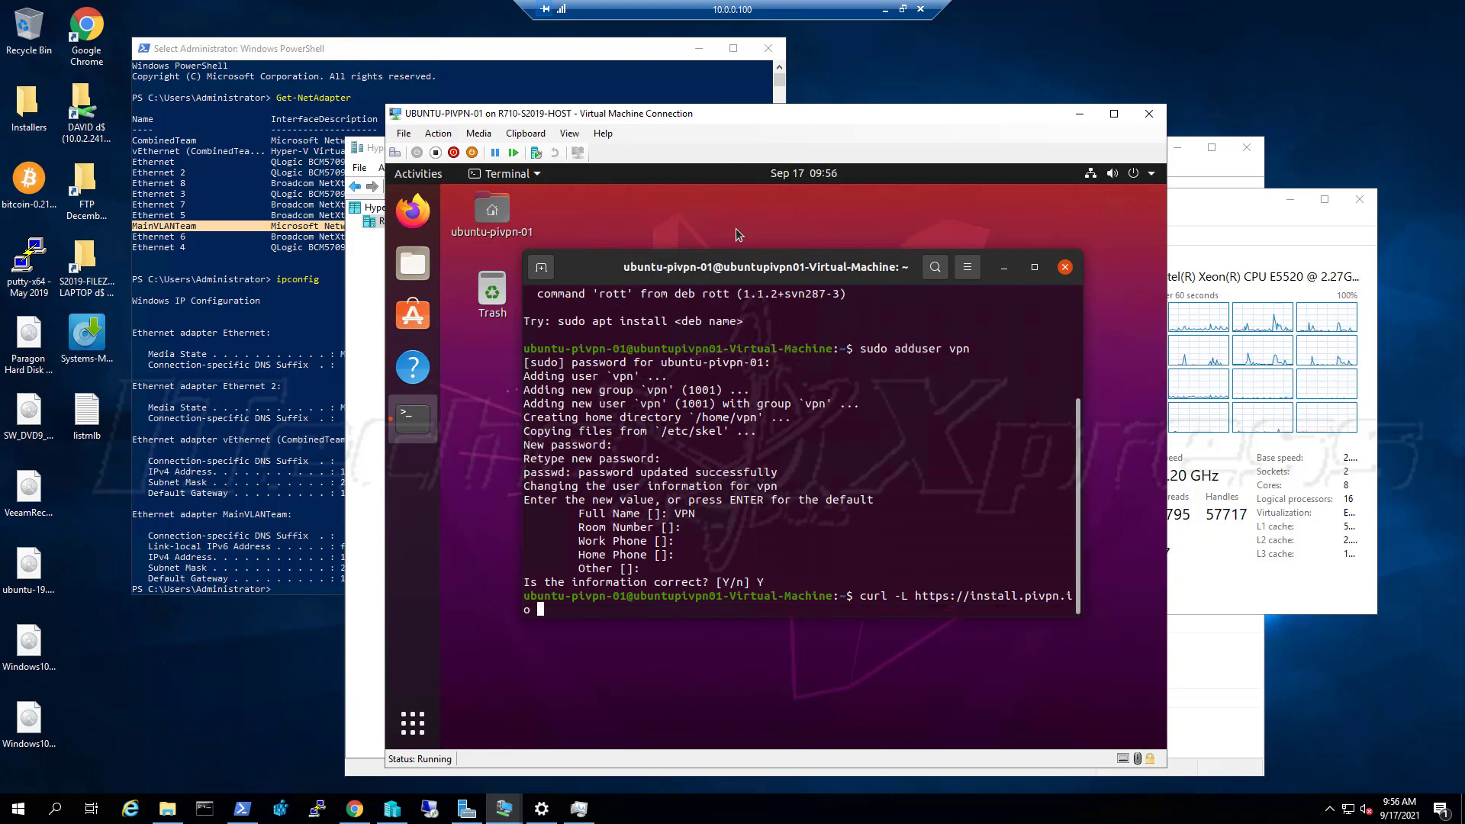
text(| bash)
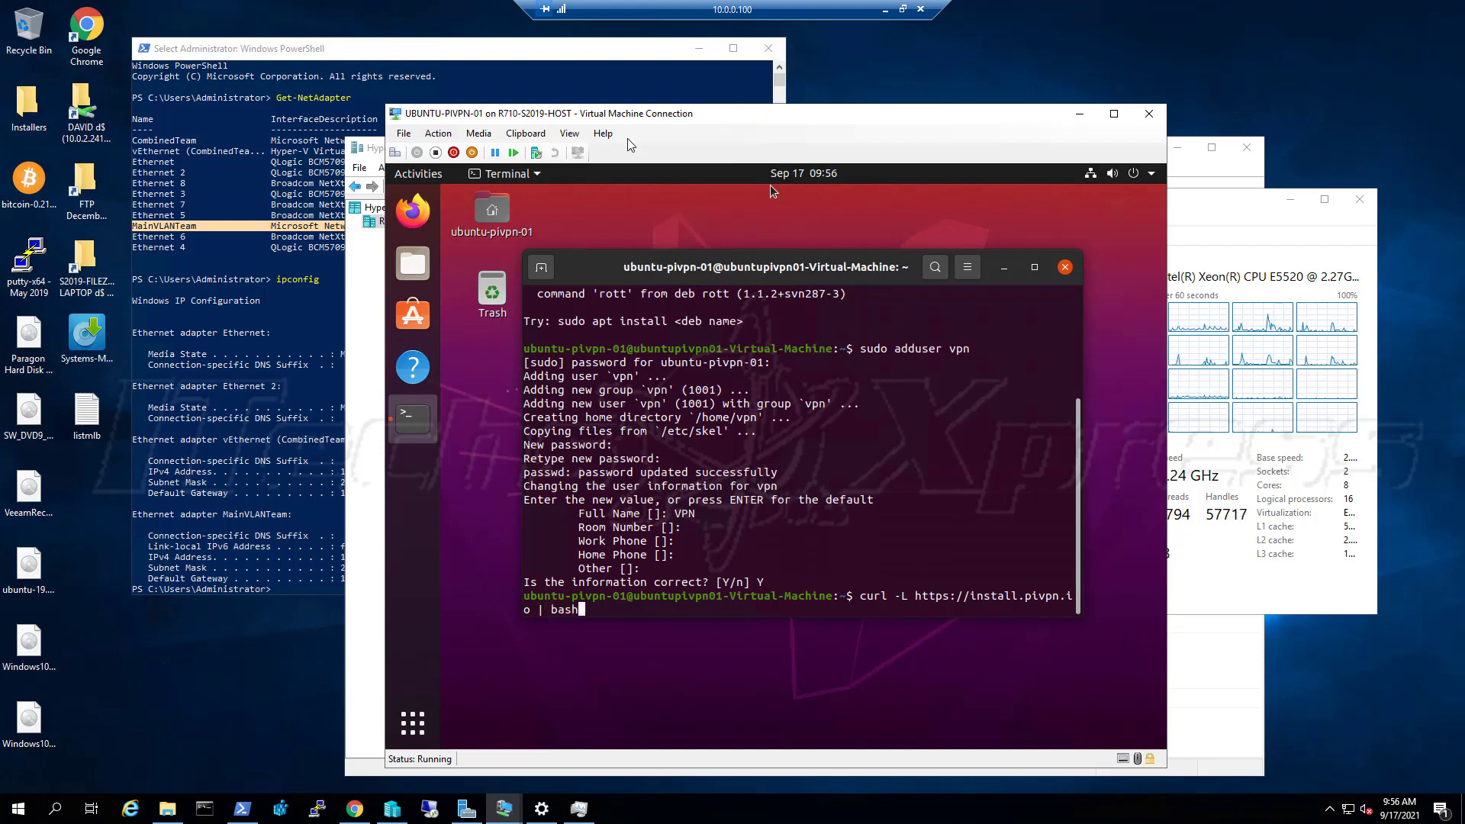
Create a checkpoint named 'before pivpn' via Action > Checkpoint and acknowledge the confirmation
click(525, 134)
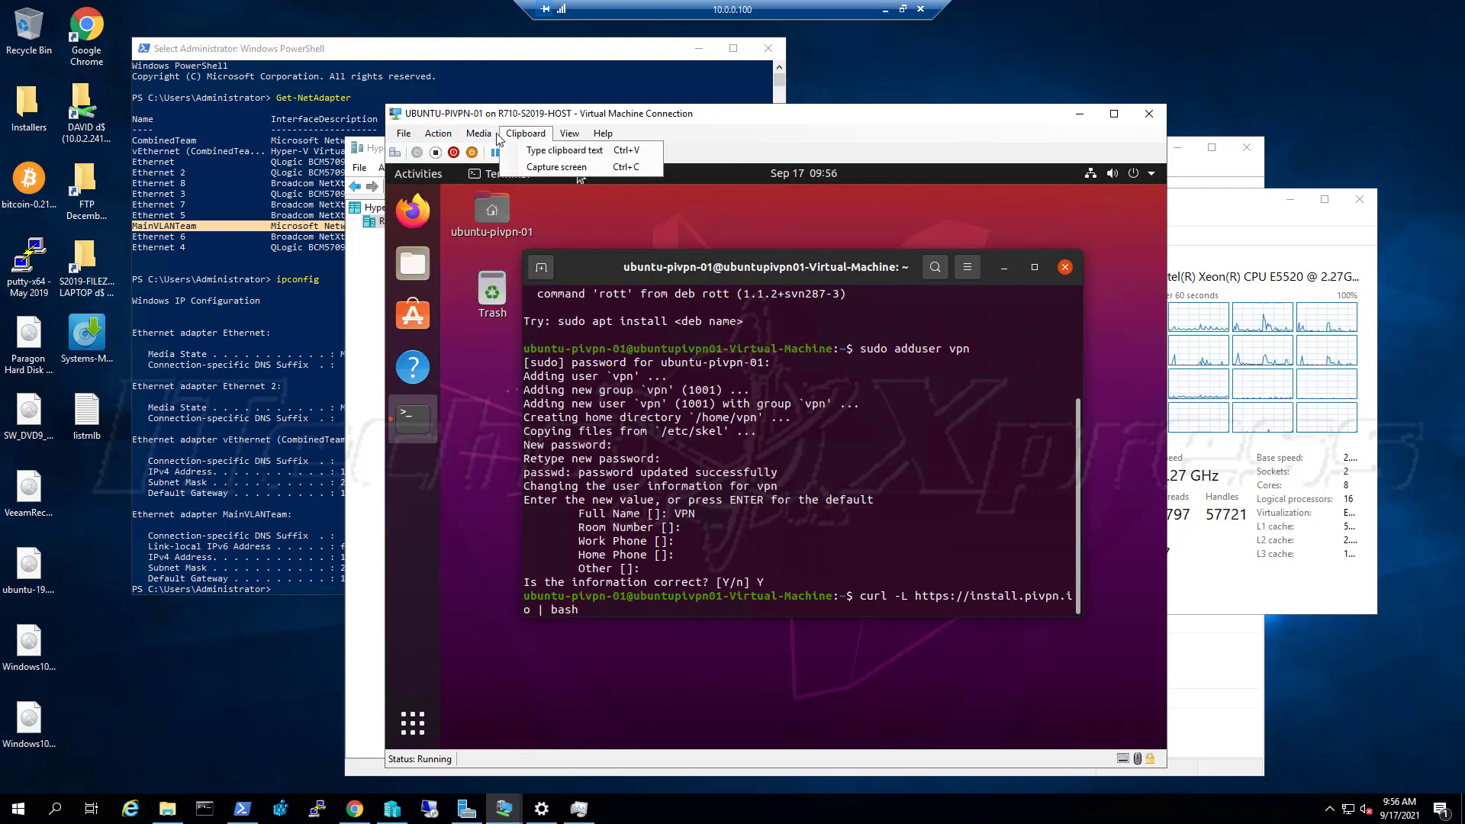
click(404, 133)
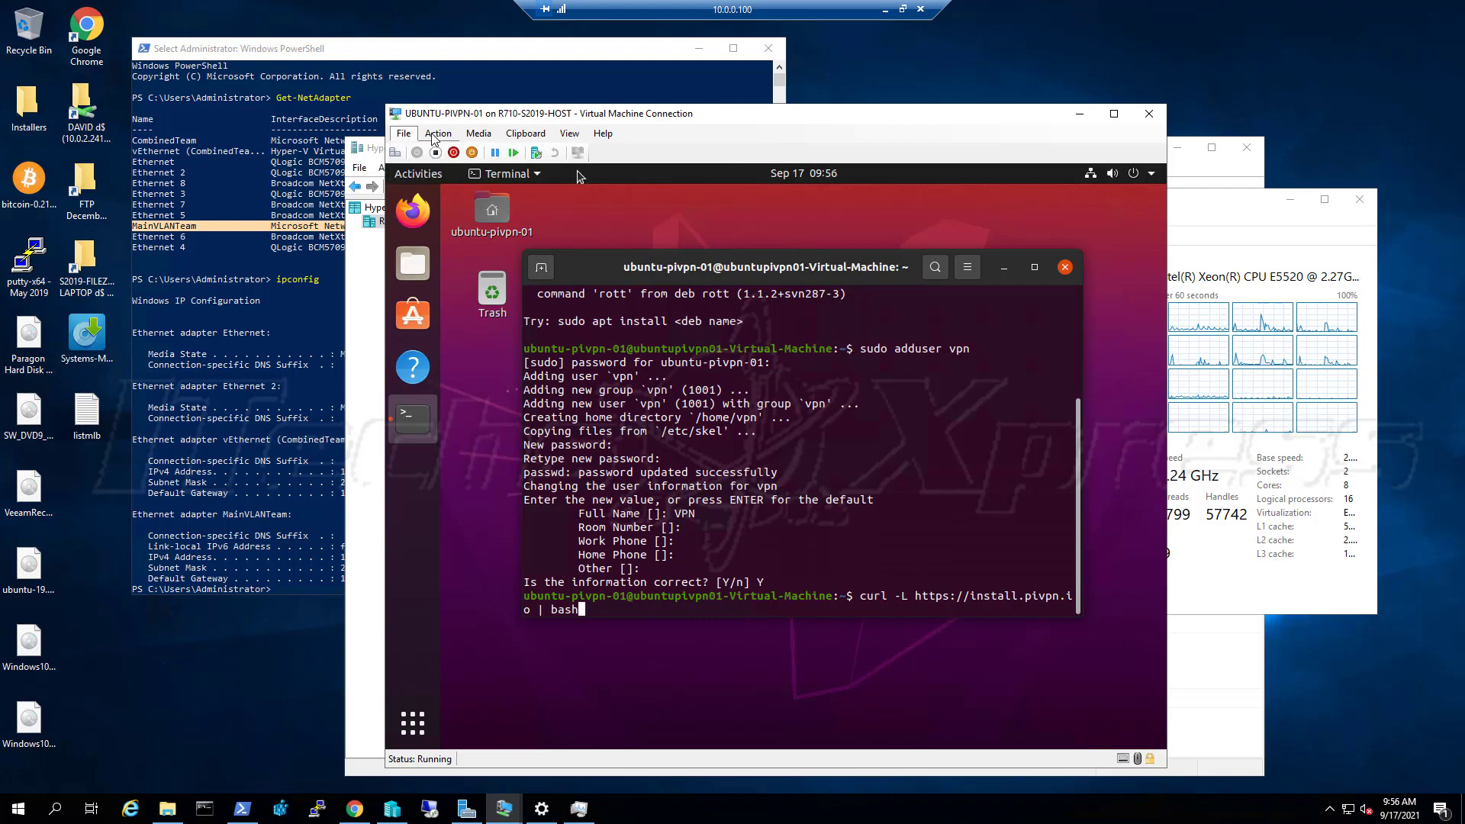
click(453, 135)
click(473, 264)
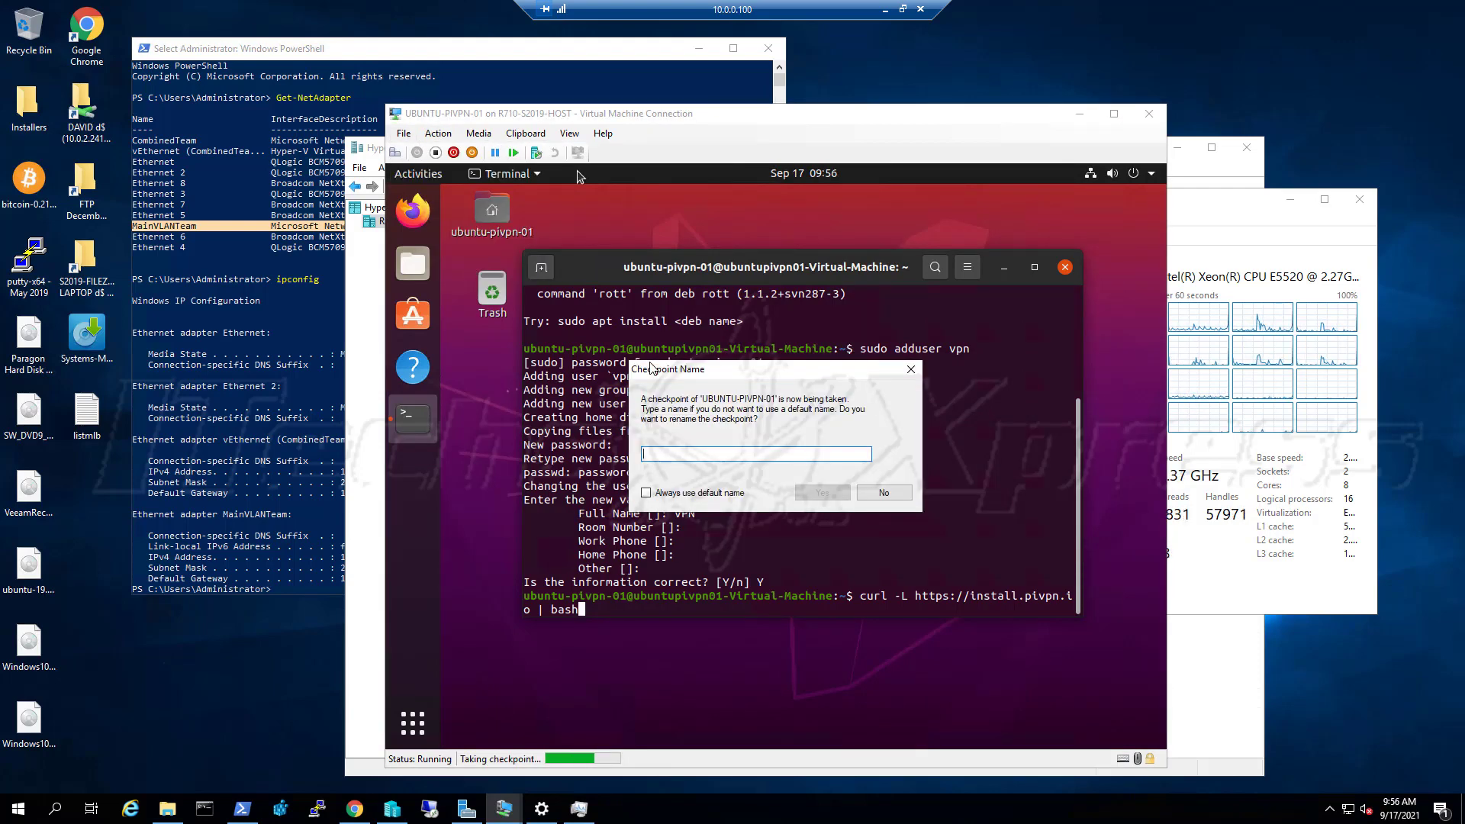
text(before pivpn)
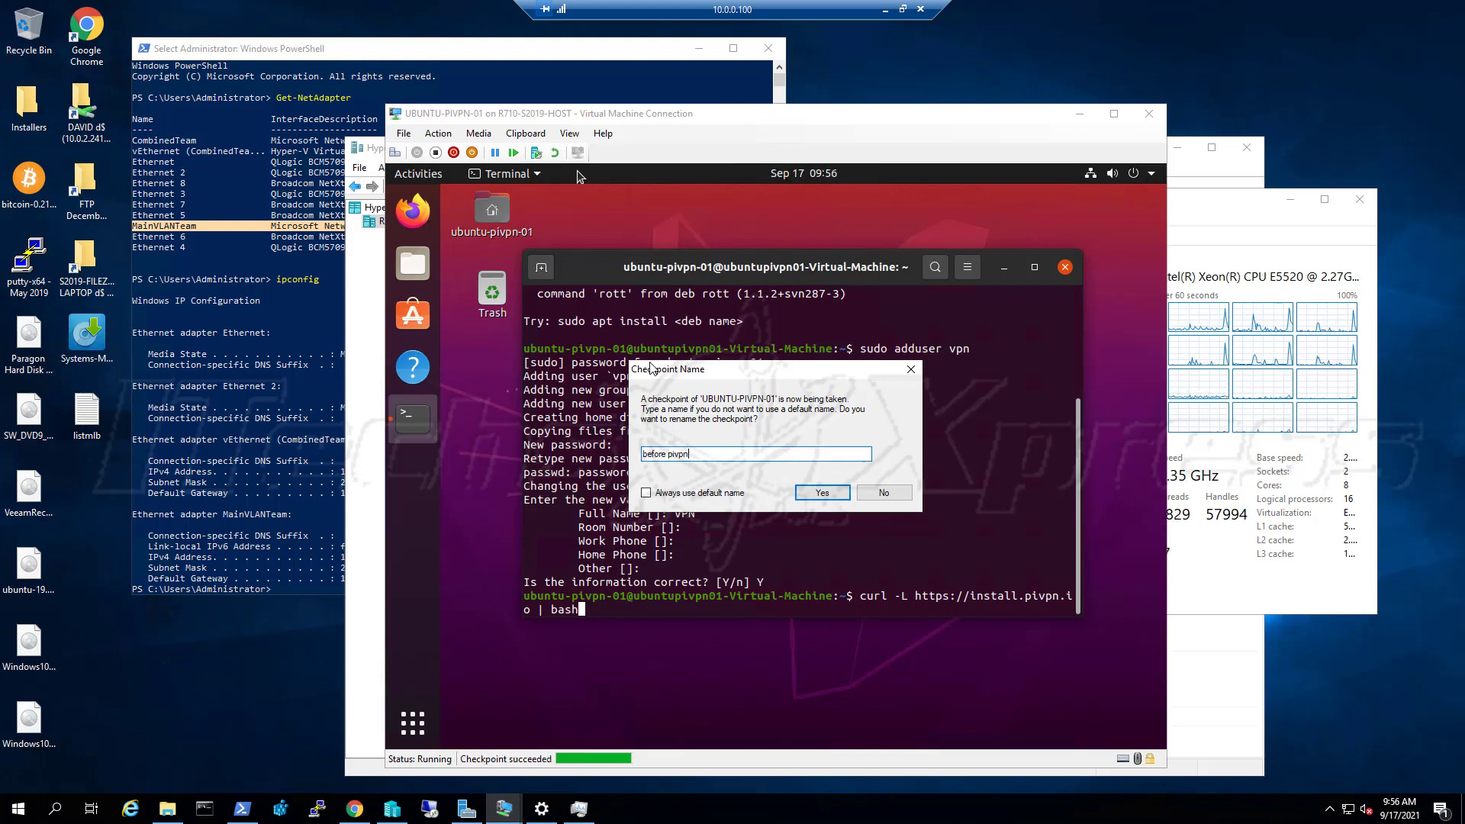
key(Return)
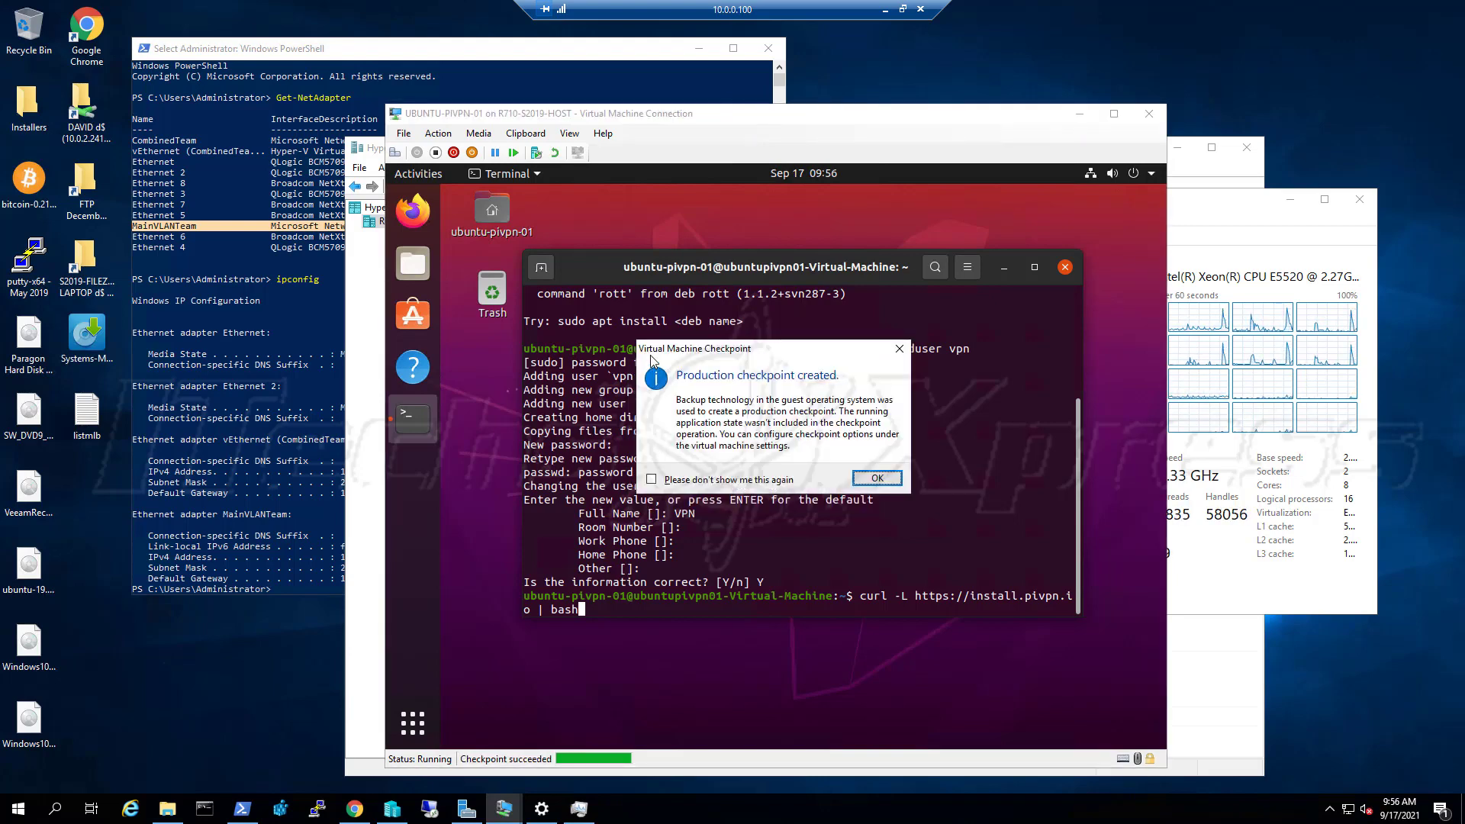
click(877, 479)
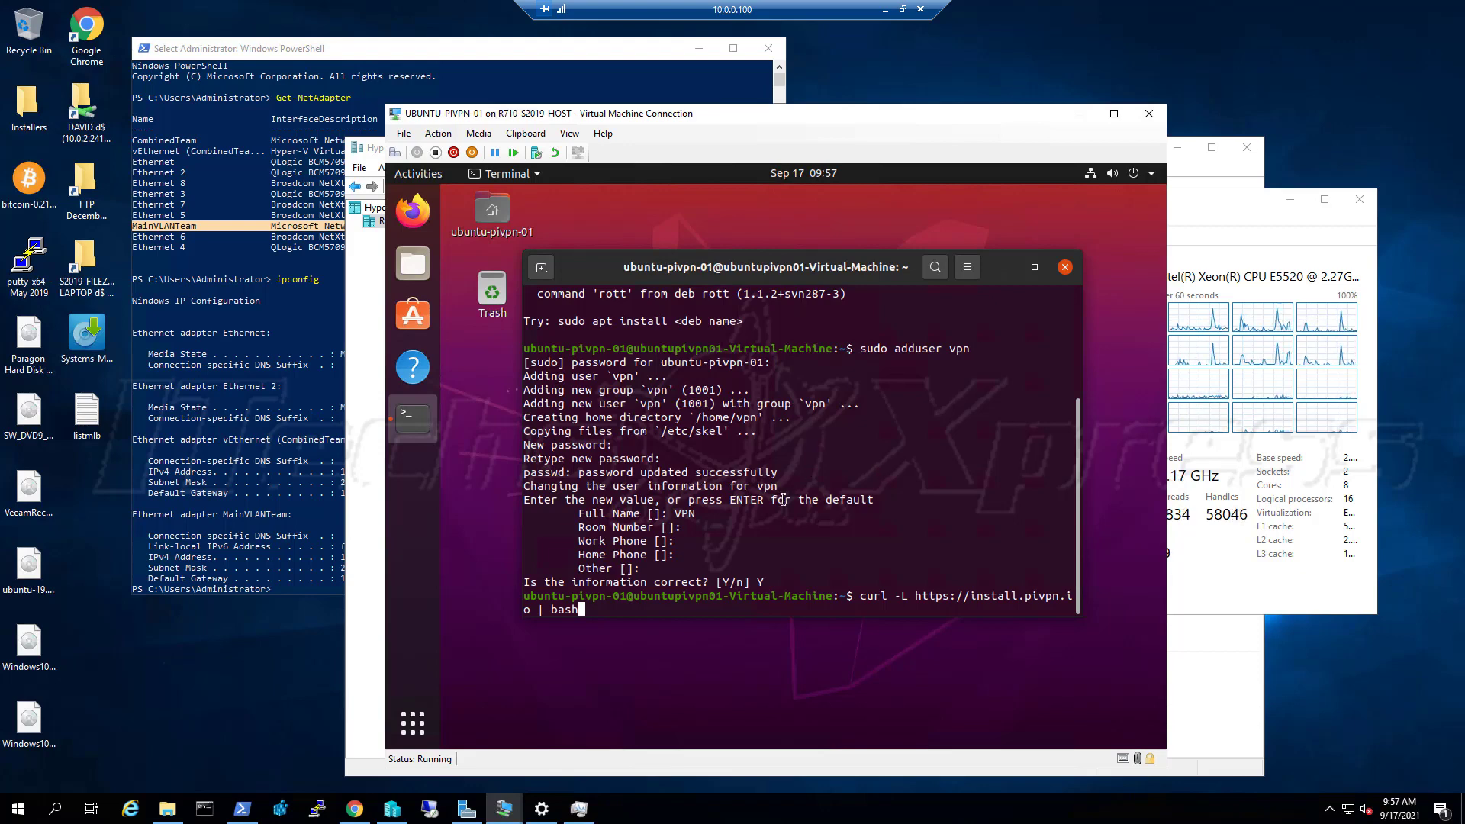
Run the PiVPN install command, which reports that curl is missing
key(Return)
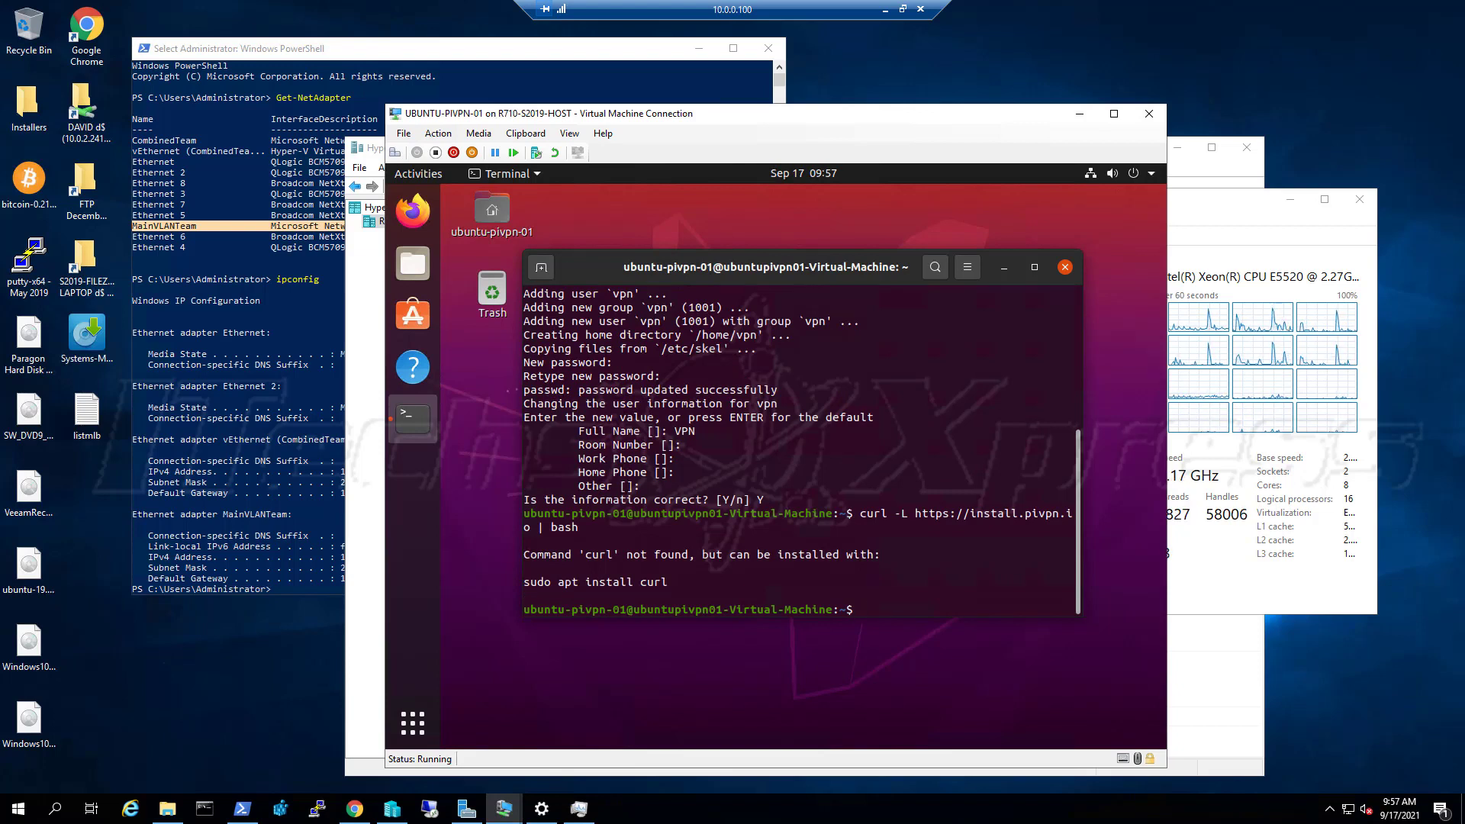
text(d)
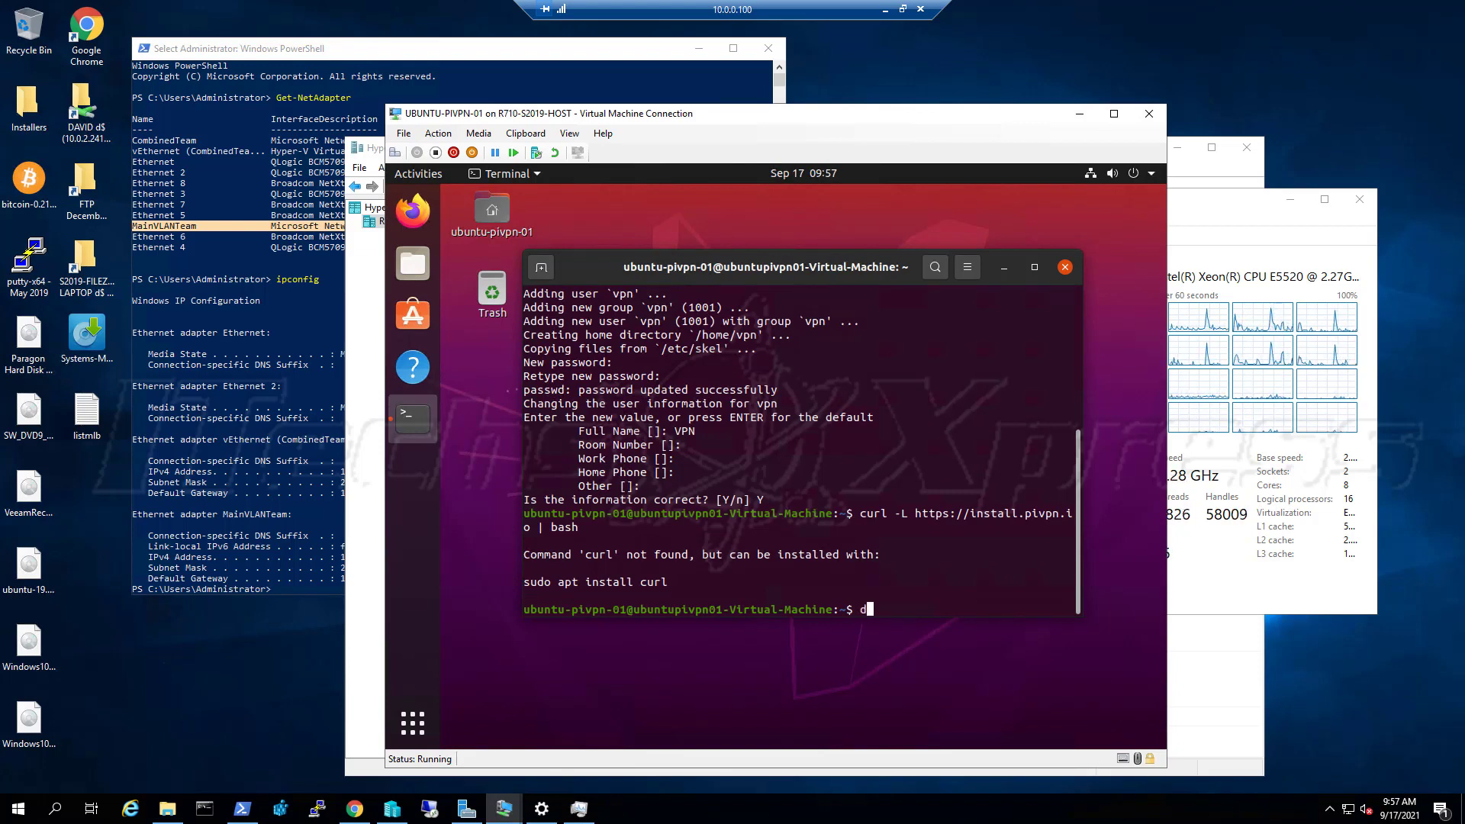
key(BackSpace)
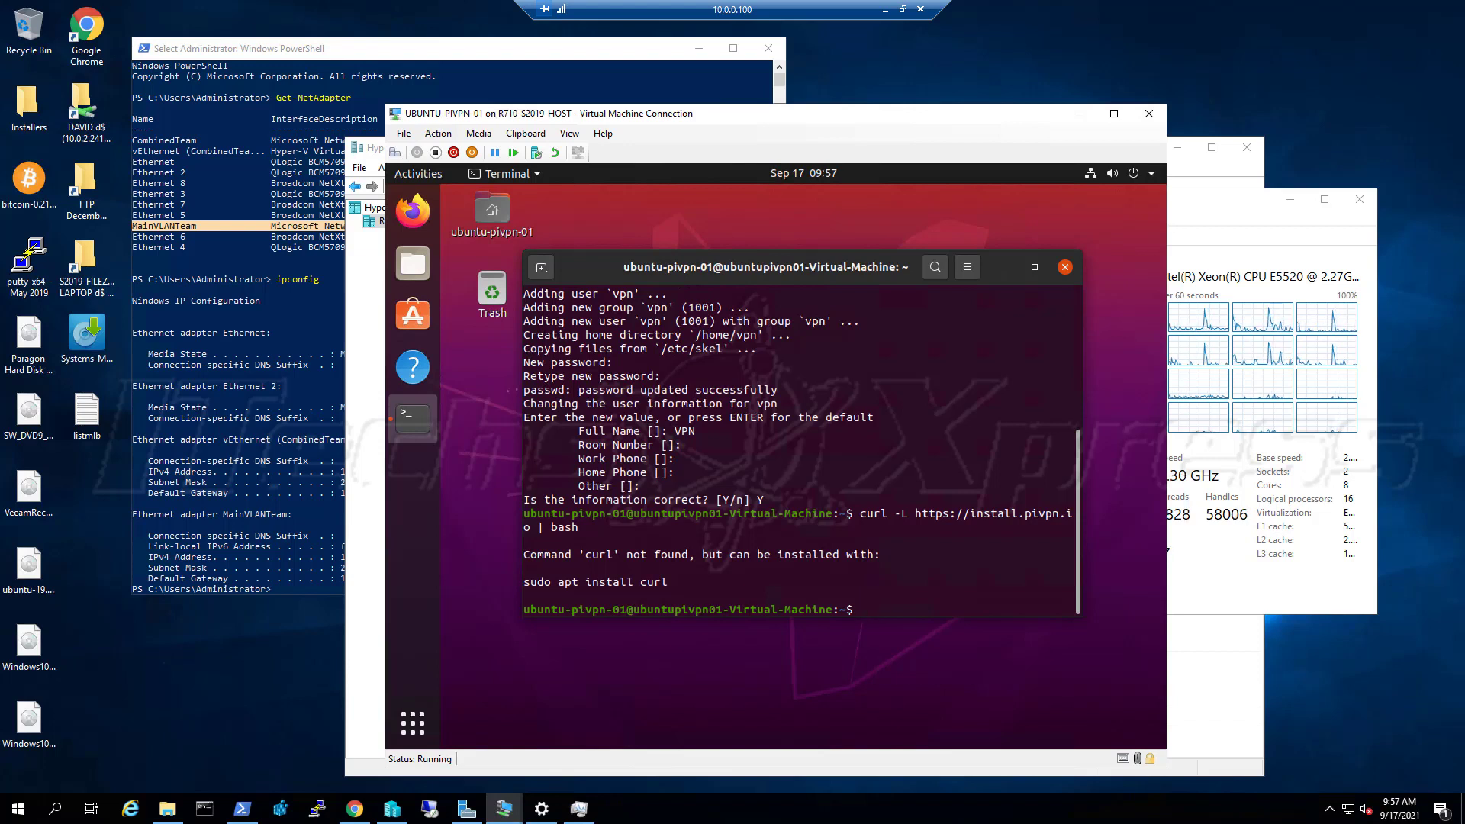
Install curl with sudo apt install curl, then paste the PiVPN install command back at the prompt
text(sudo ap)
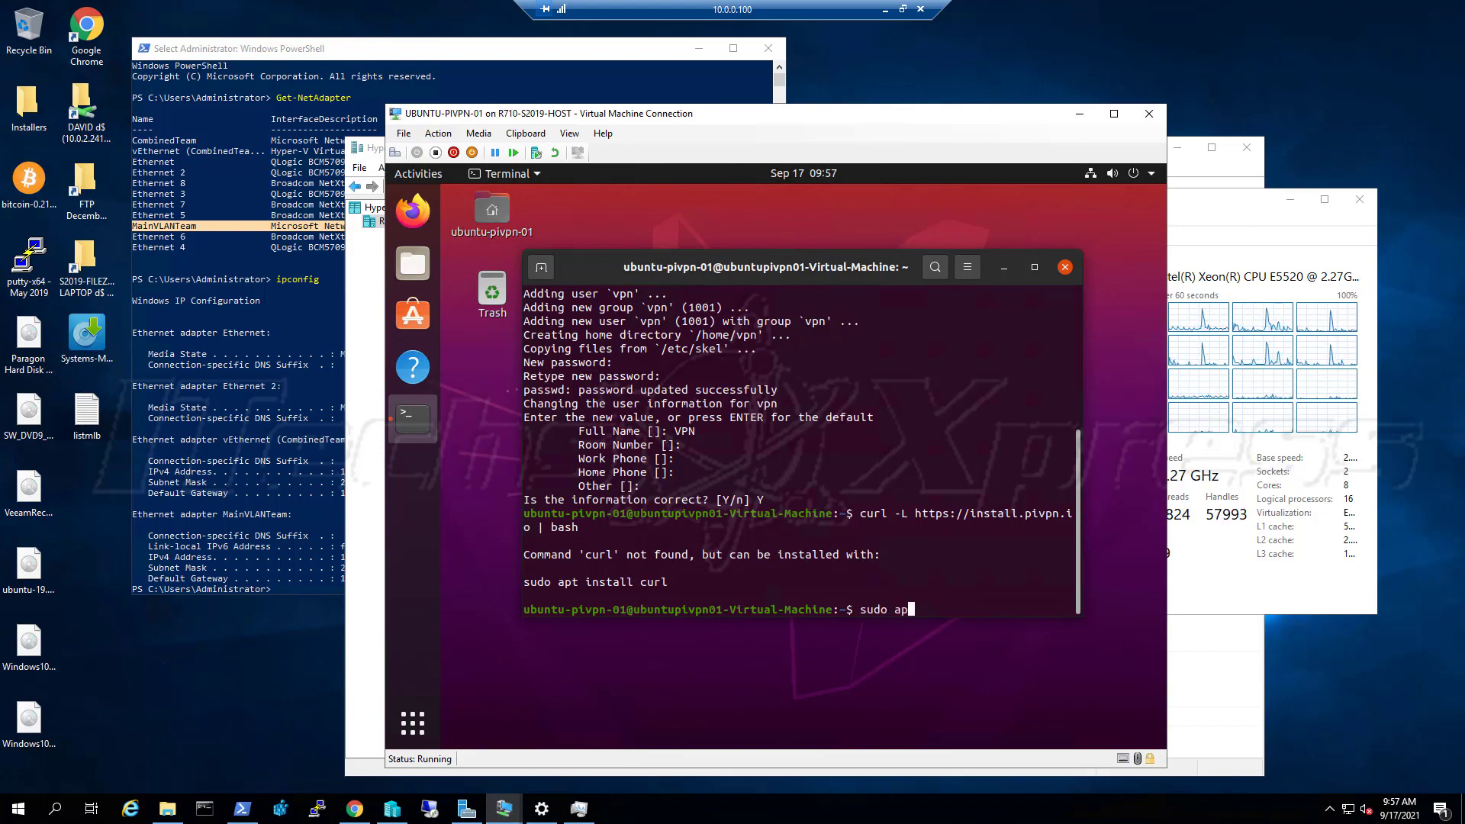
text(t install cur)
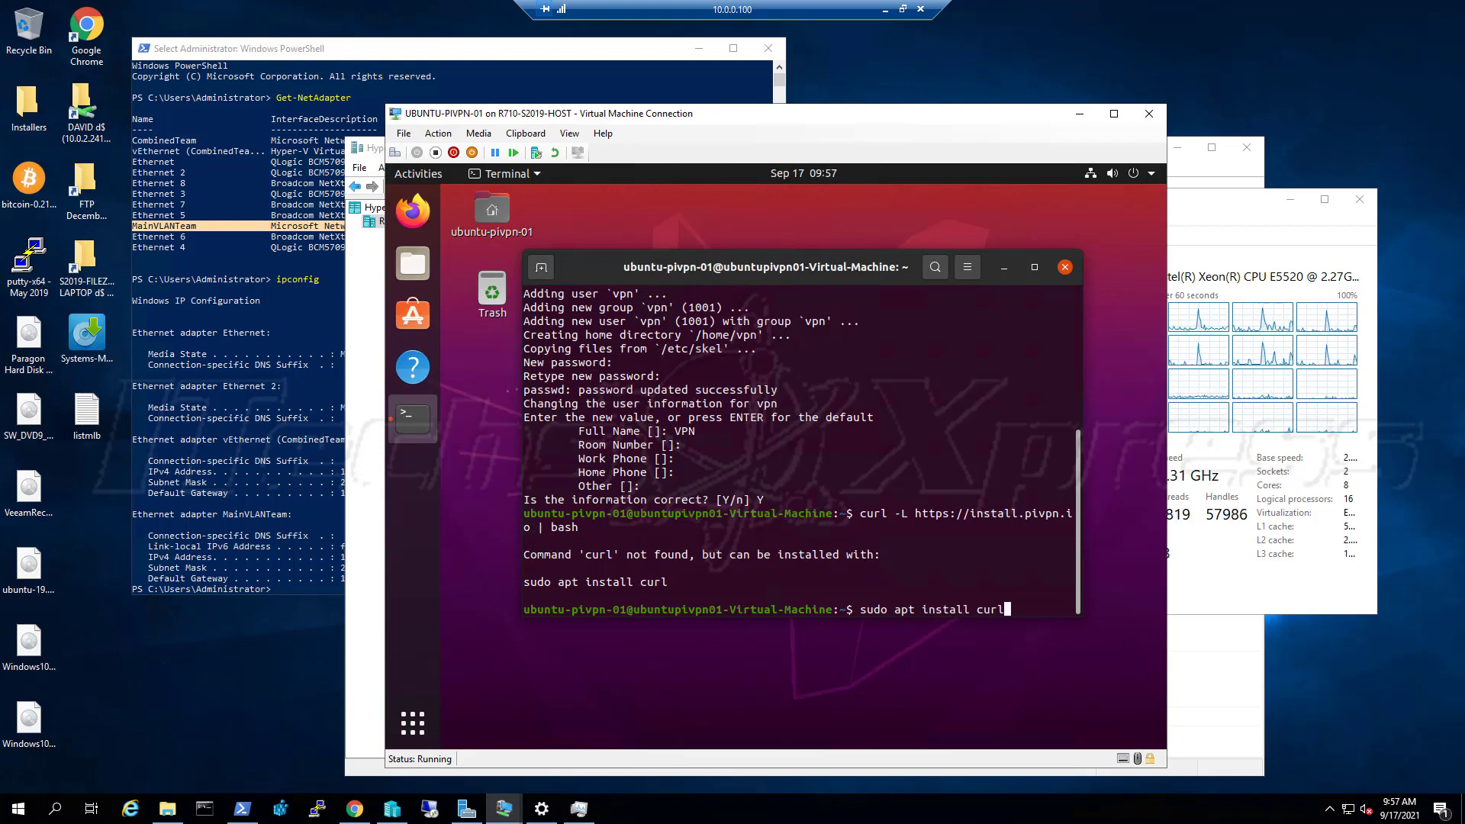
text(l)
key(Return)
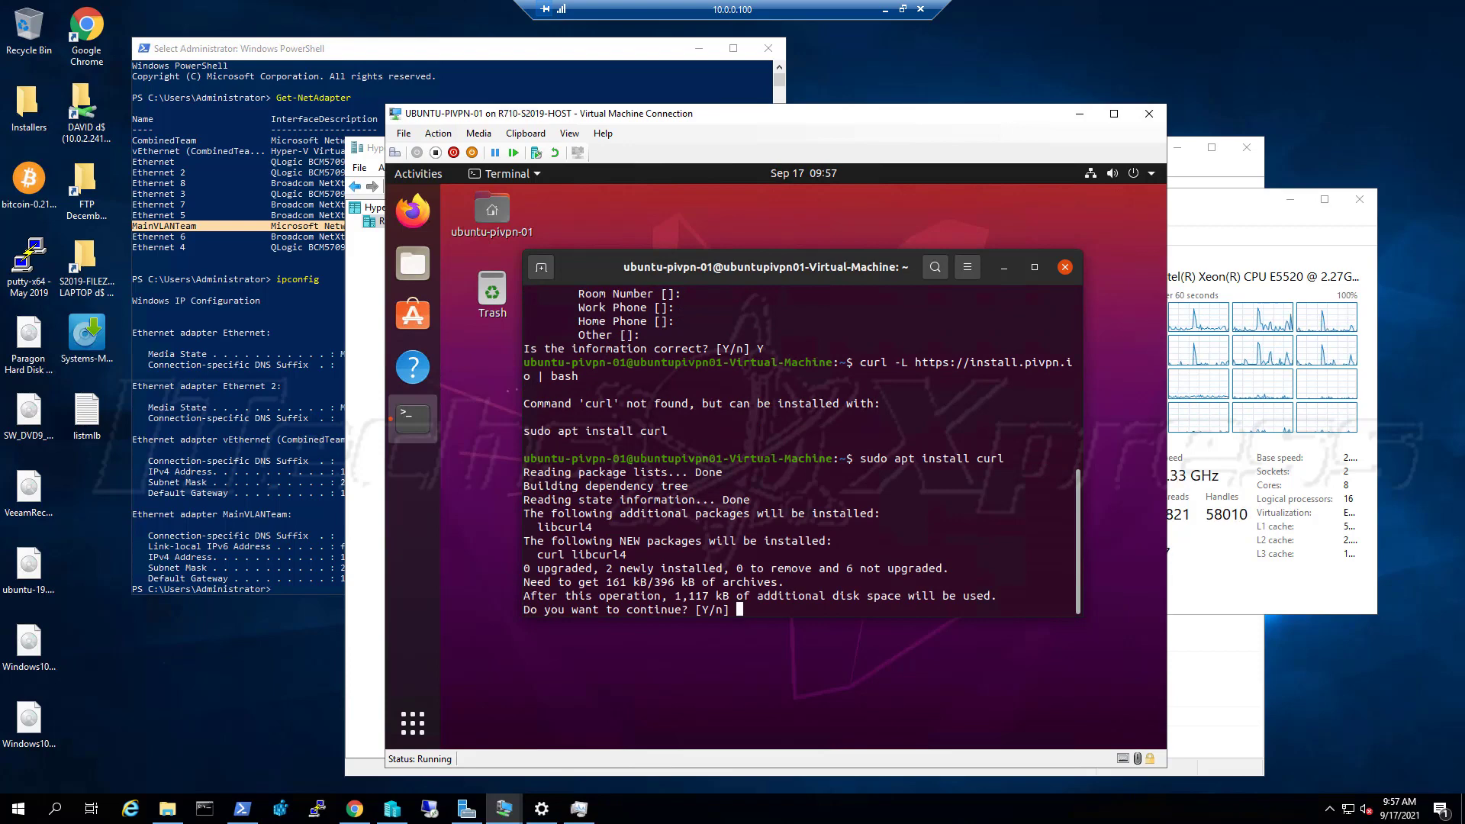
text(Y)
key(Return)
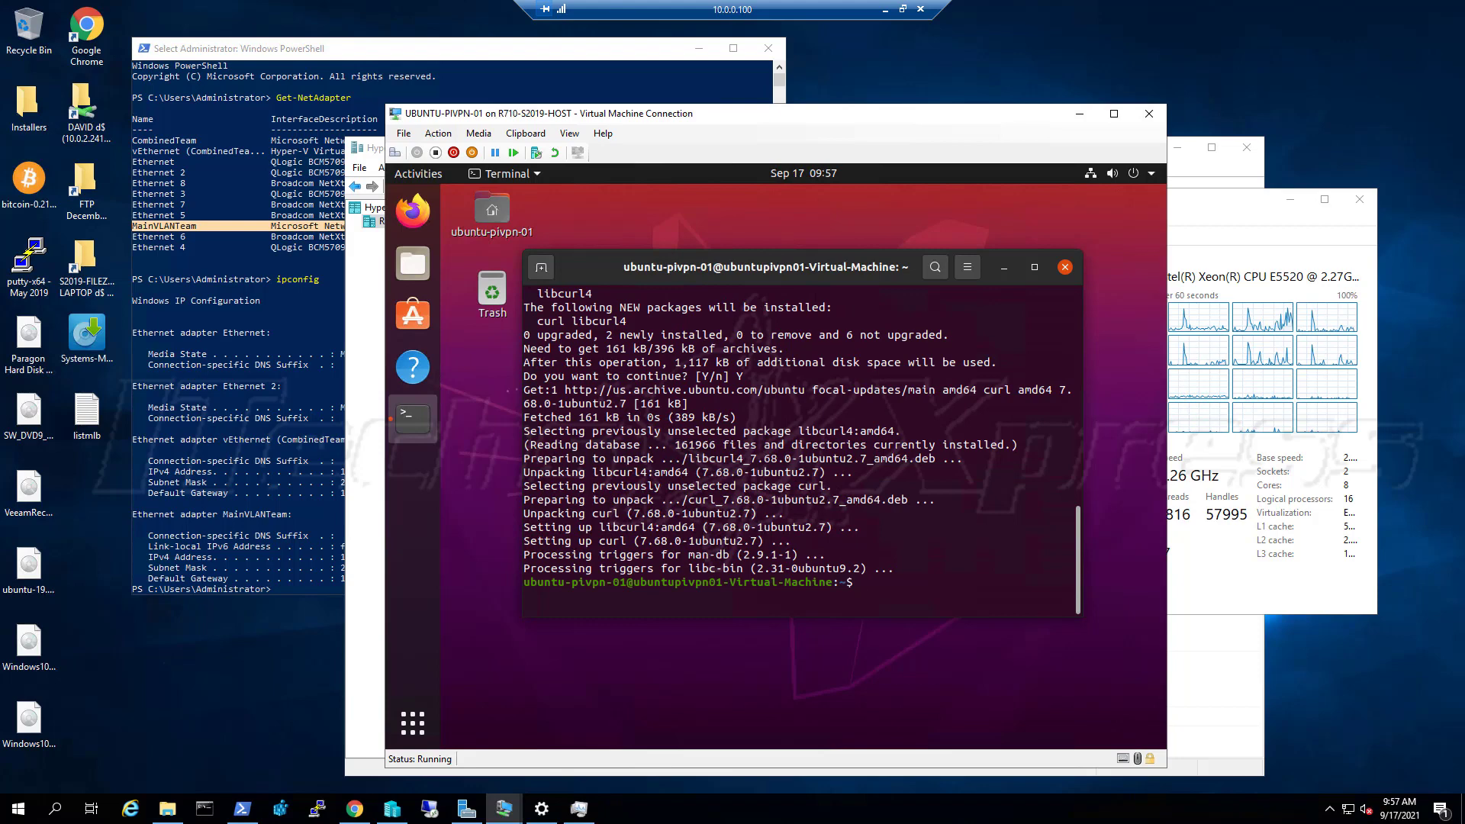
text(curl -L https://install.pivpn.io | bash)
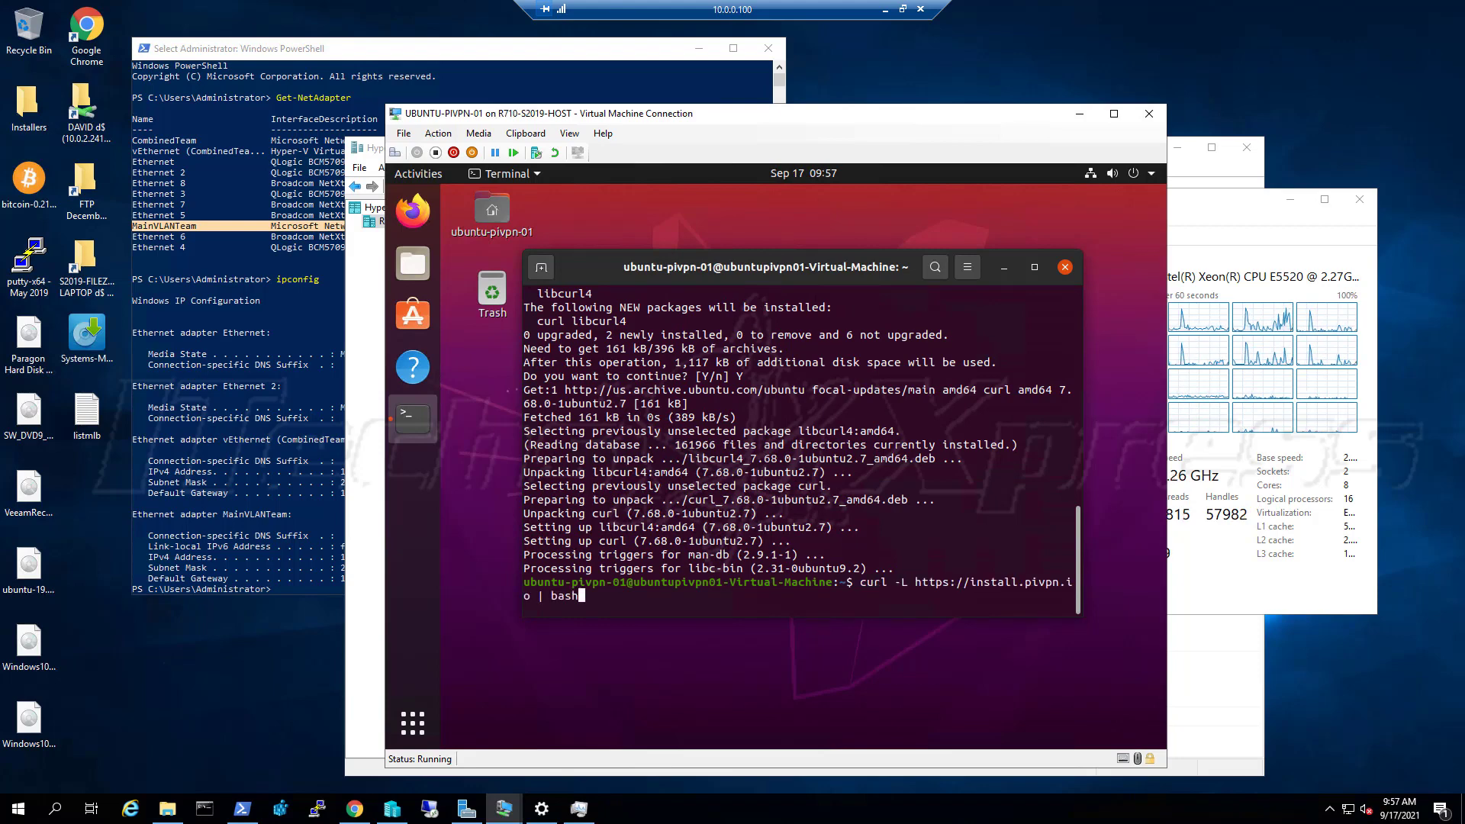
Run the install.pivpn.io script and replace the too-long hostname with UBUNTU-PIVPN-01
key(Return)
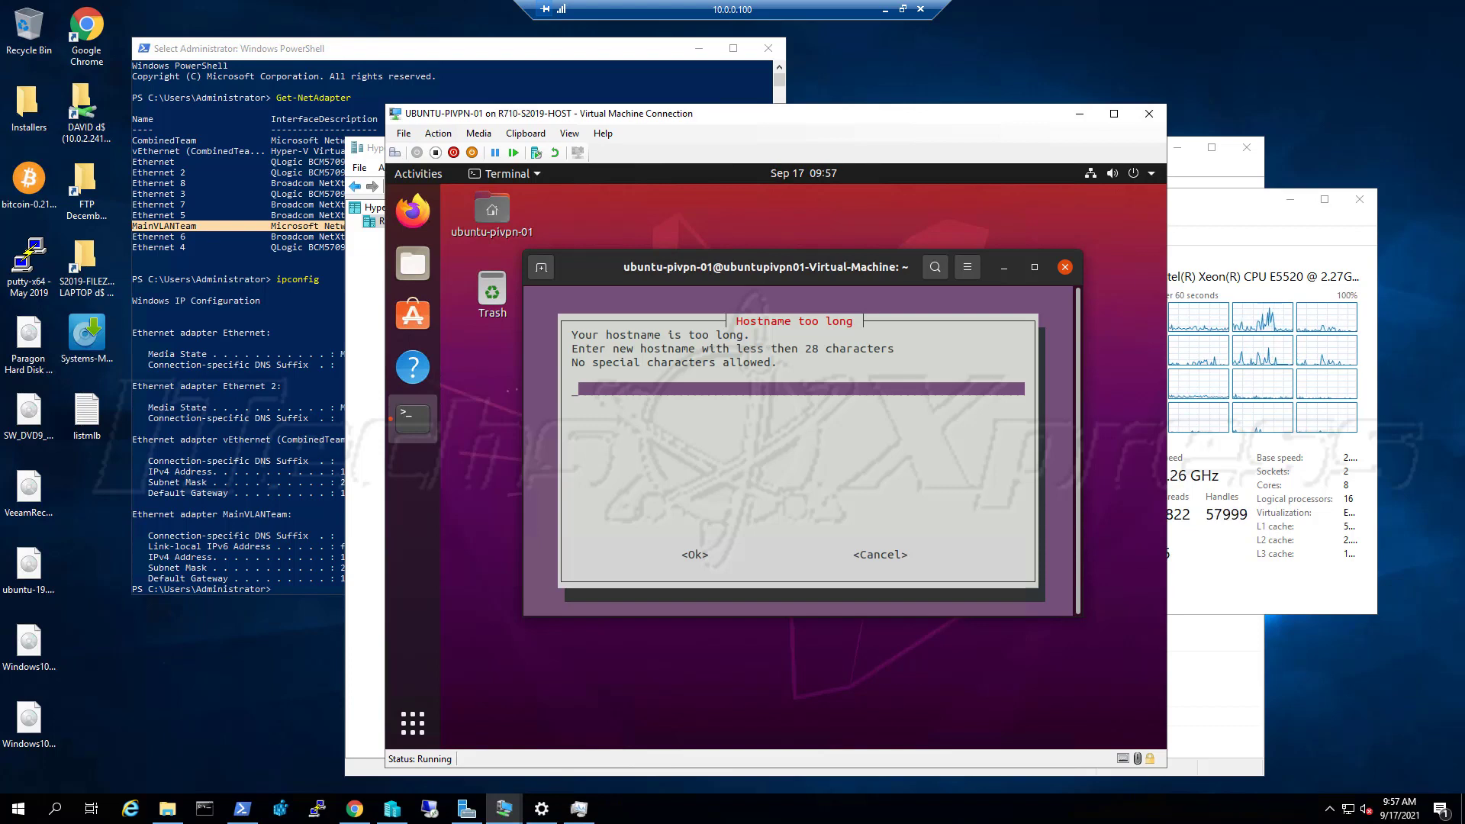
text(U)
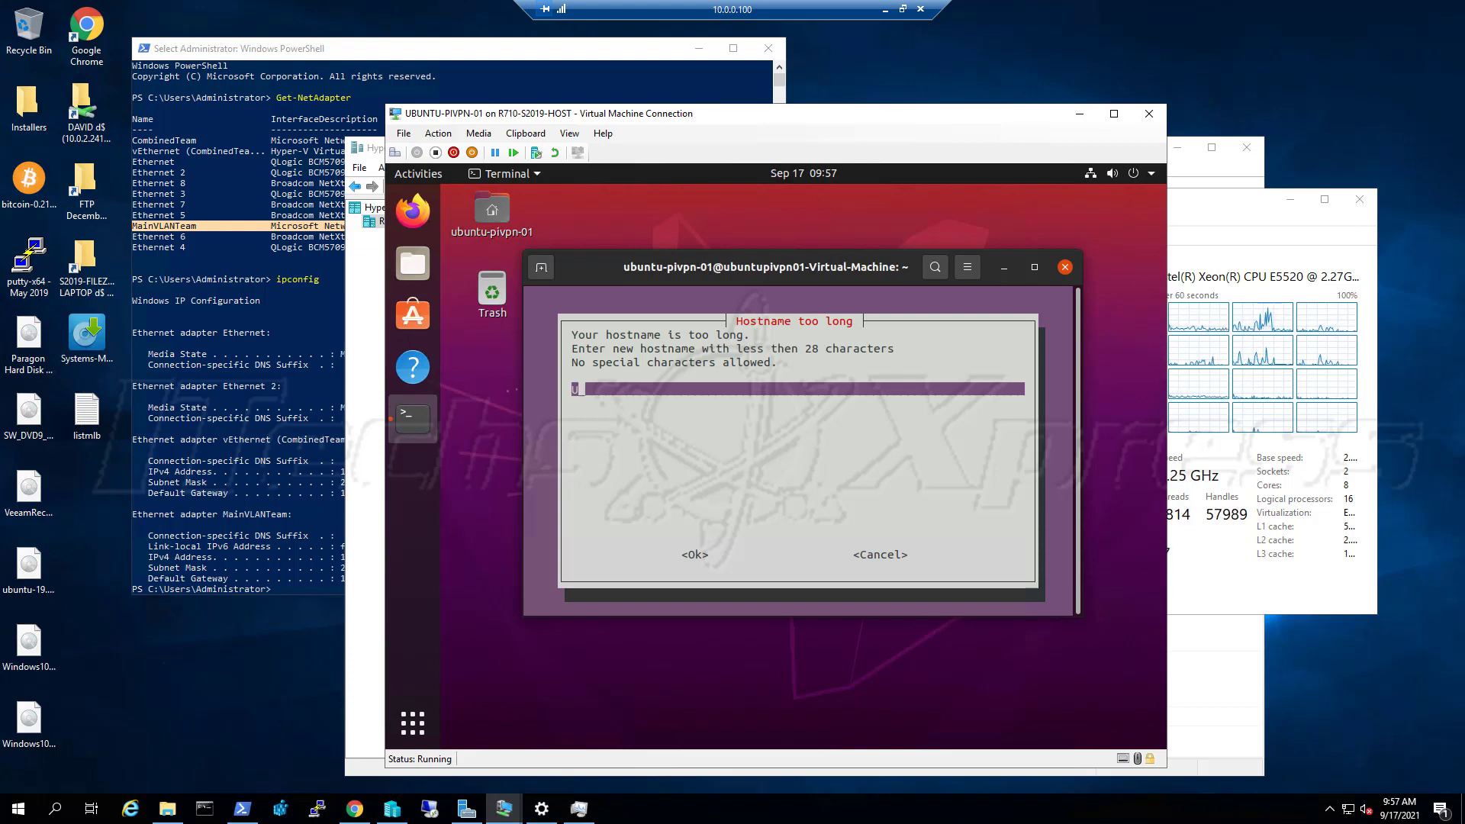
text(BUNT)
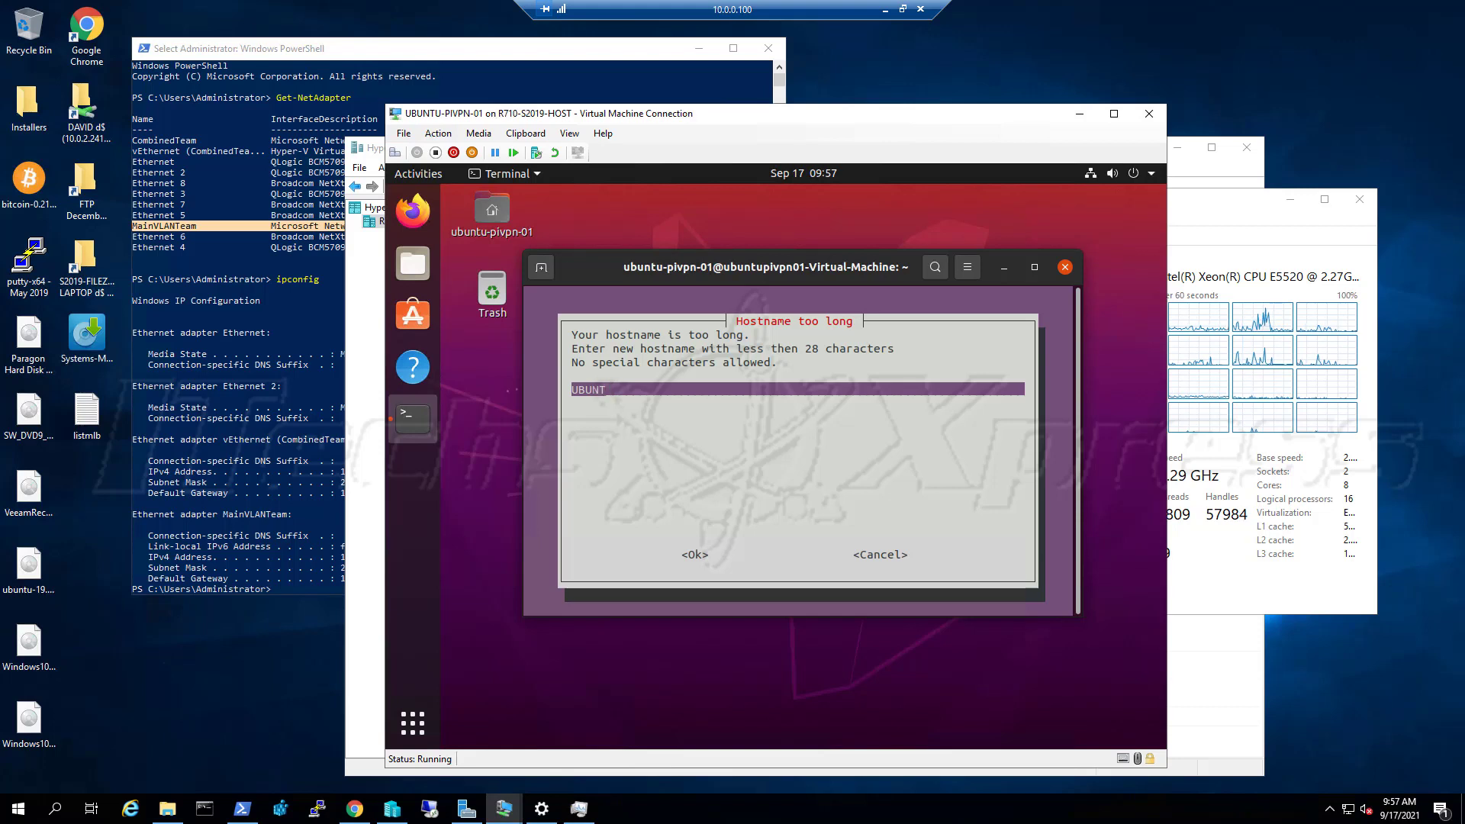
text(U)
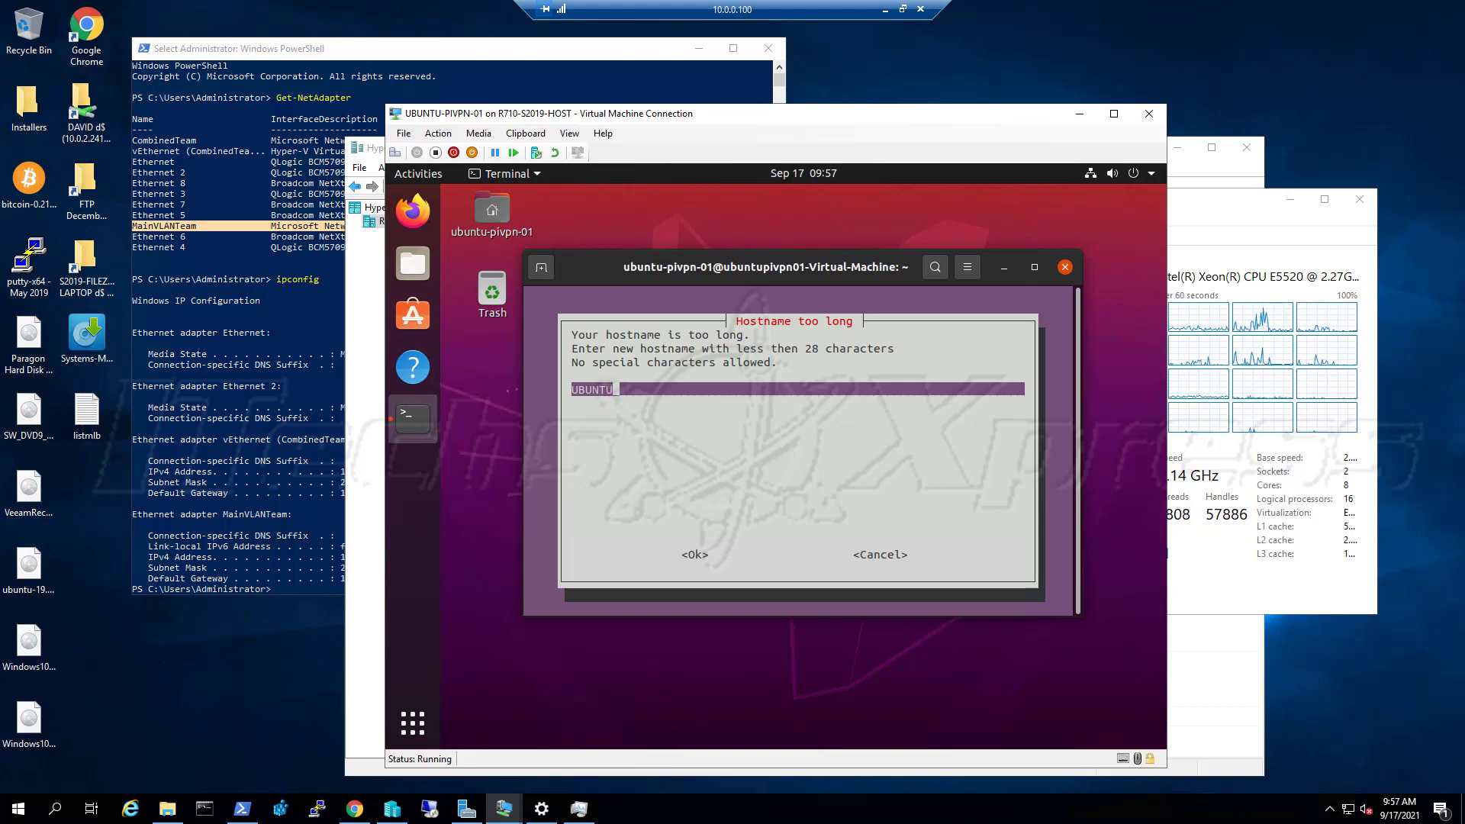
text(-PI)
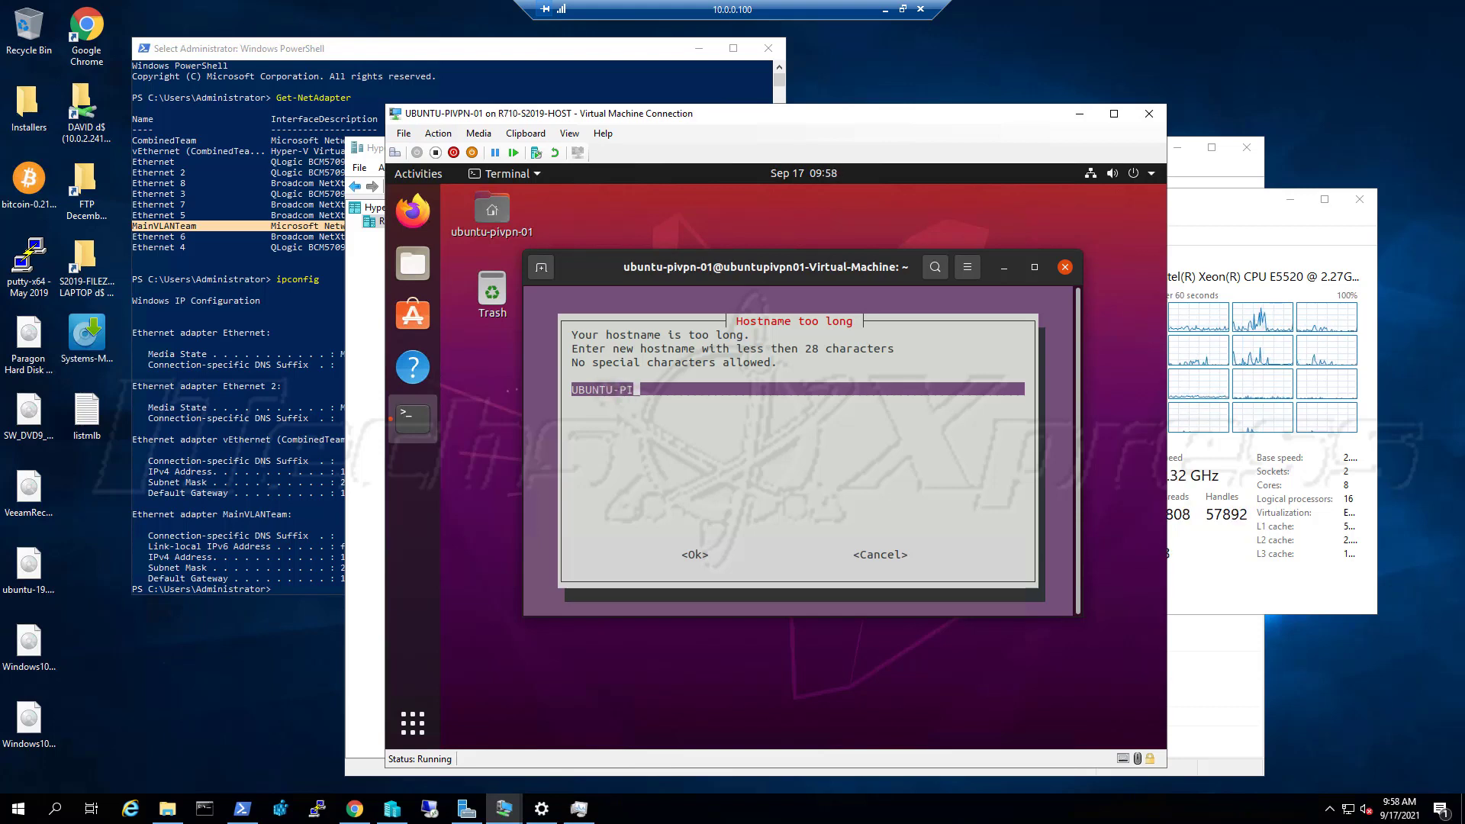
text(VPN-)
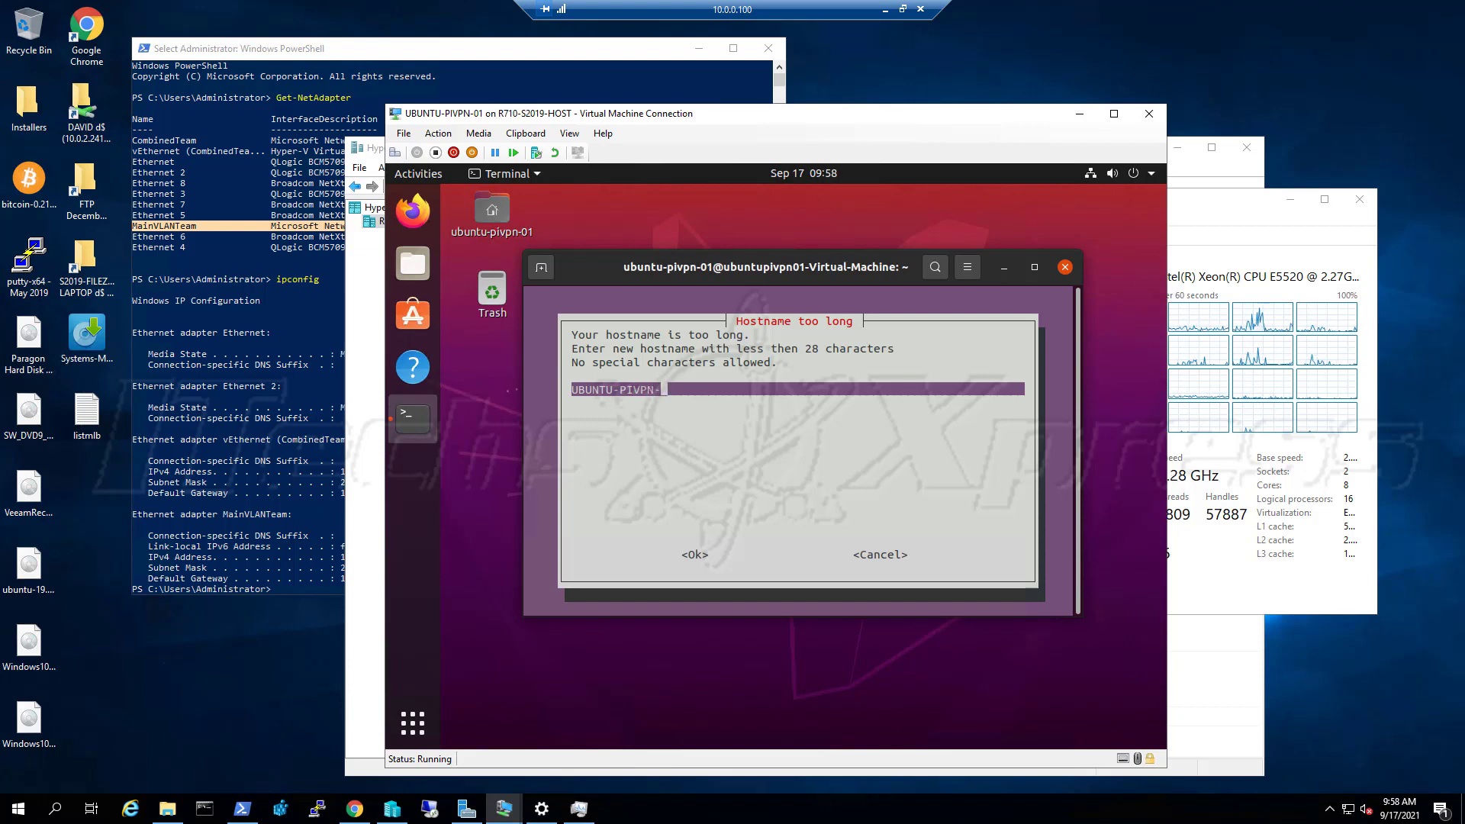
text(01)
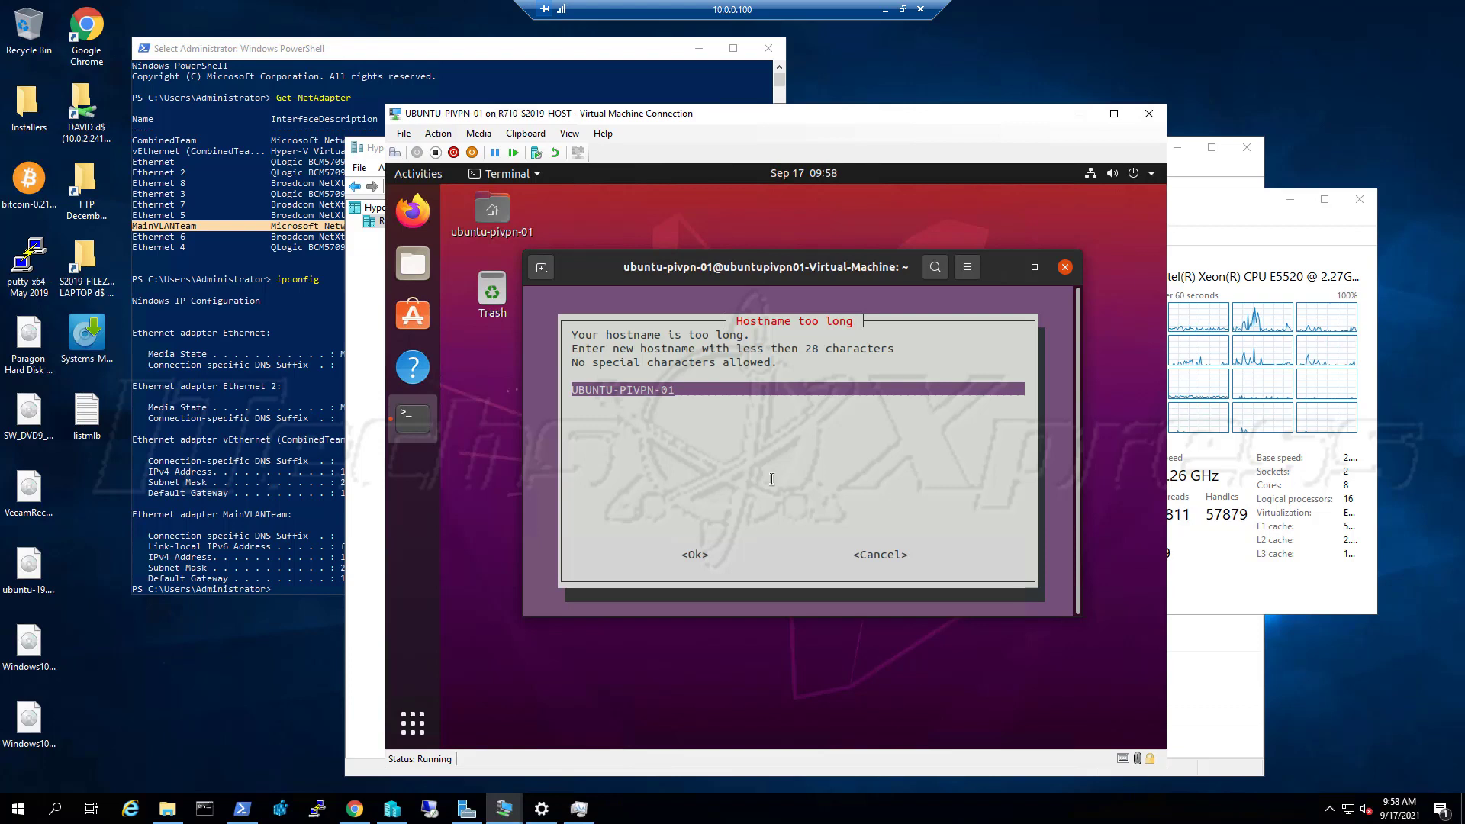
triple_click(691, 555)
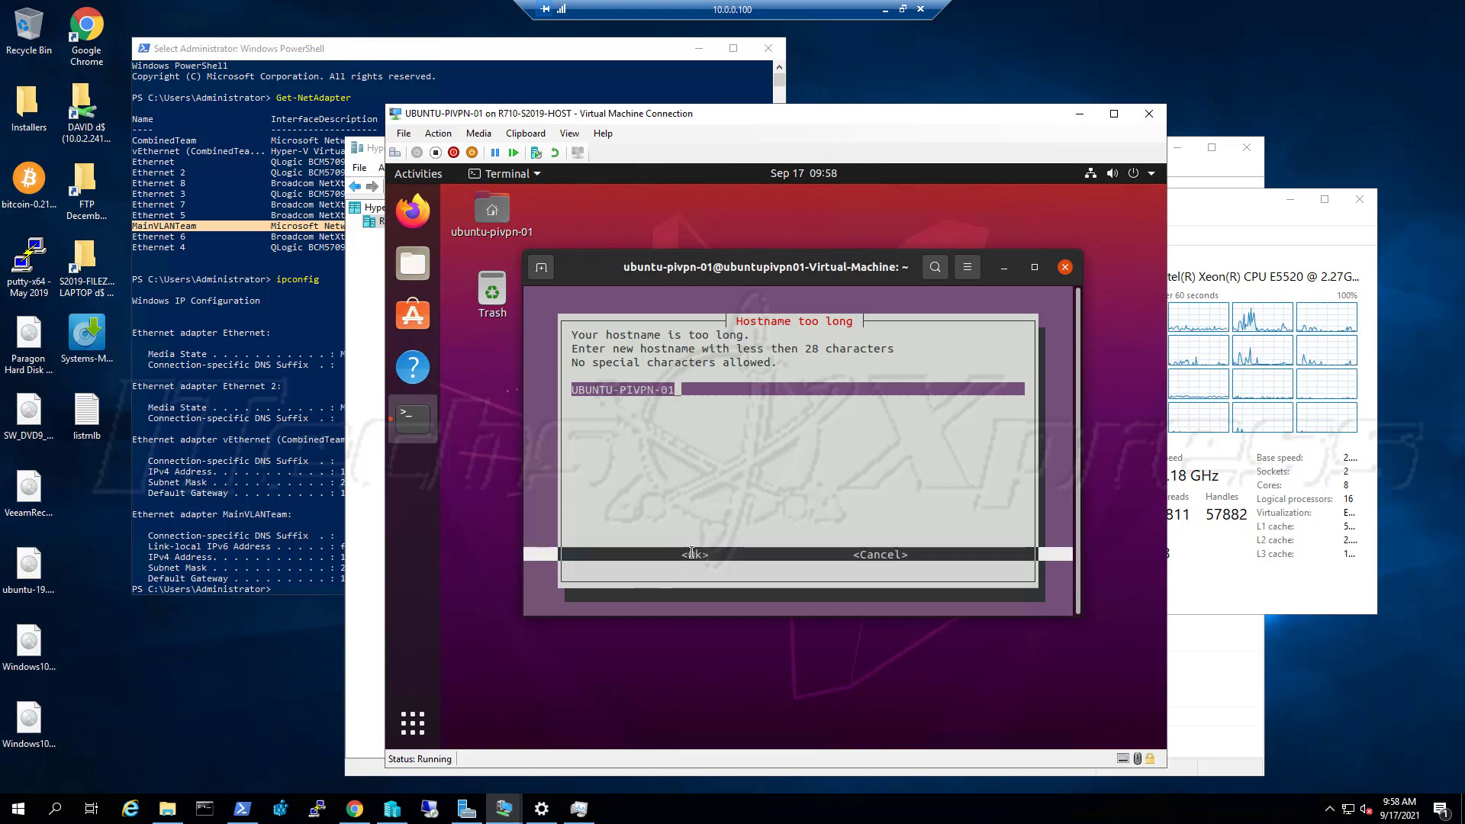
click(691, 553)
key(Tab)
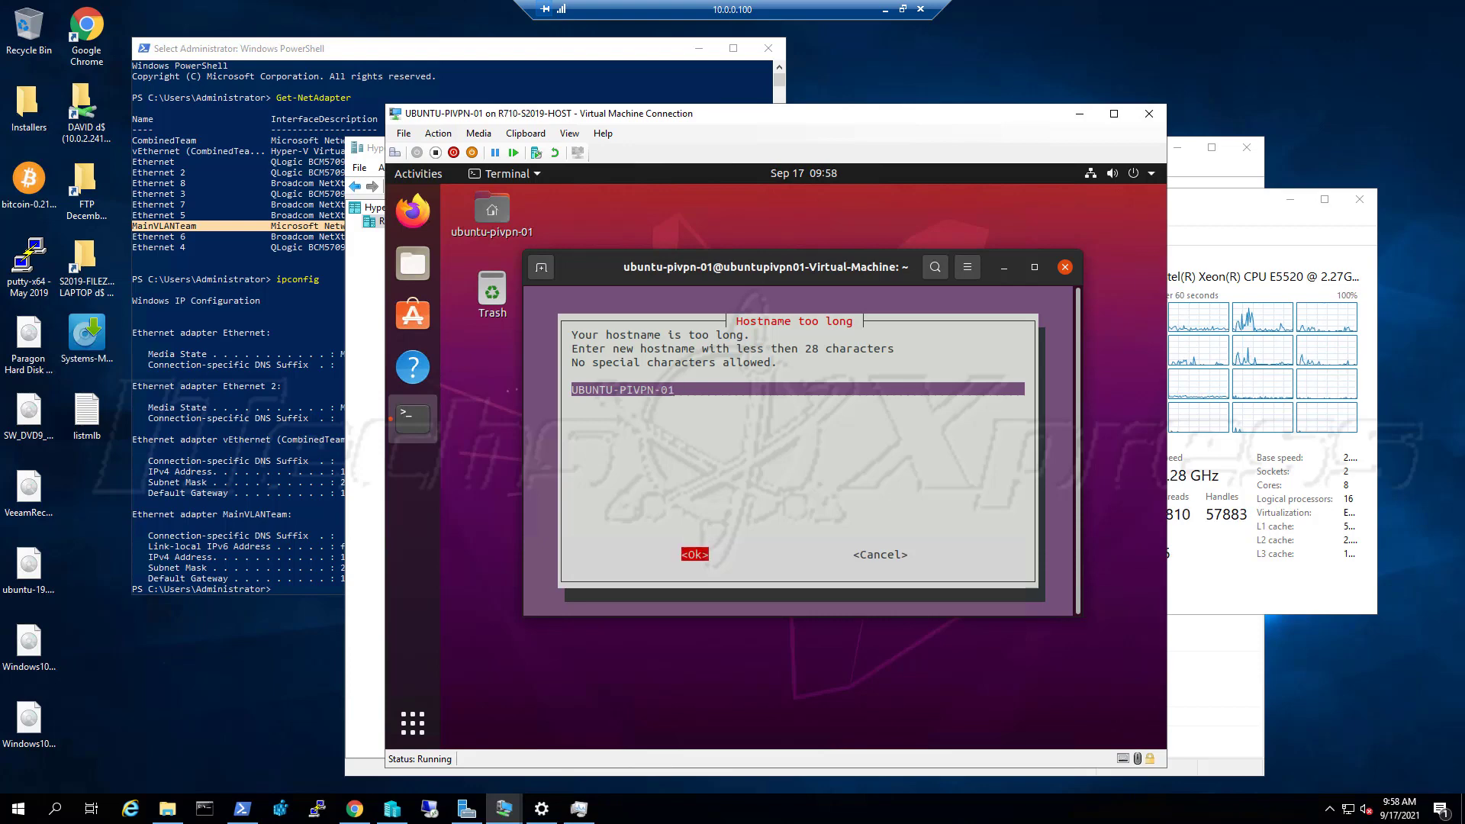
key(Return)
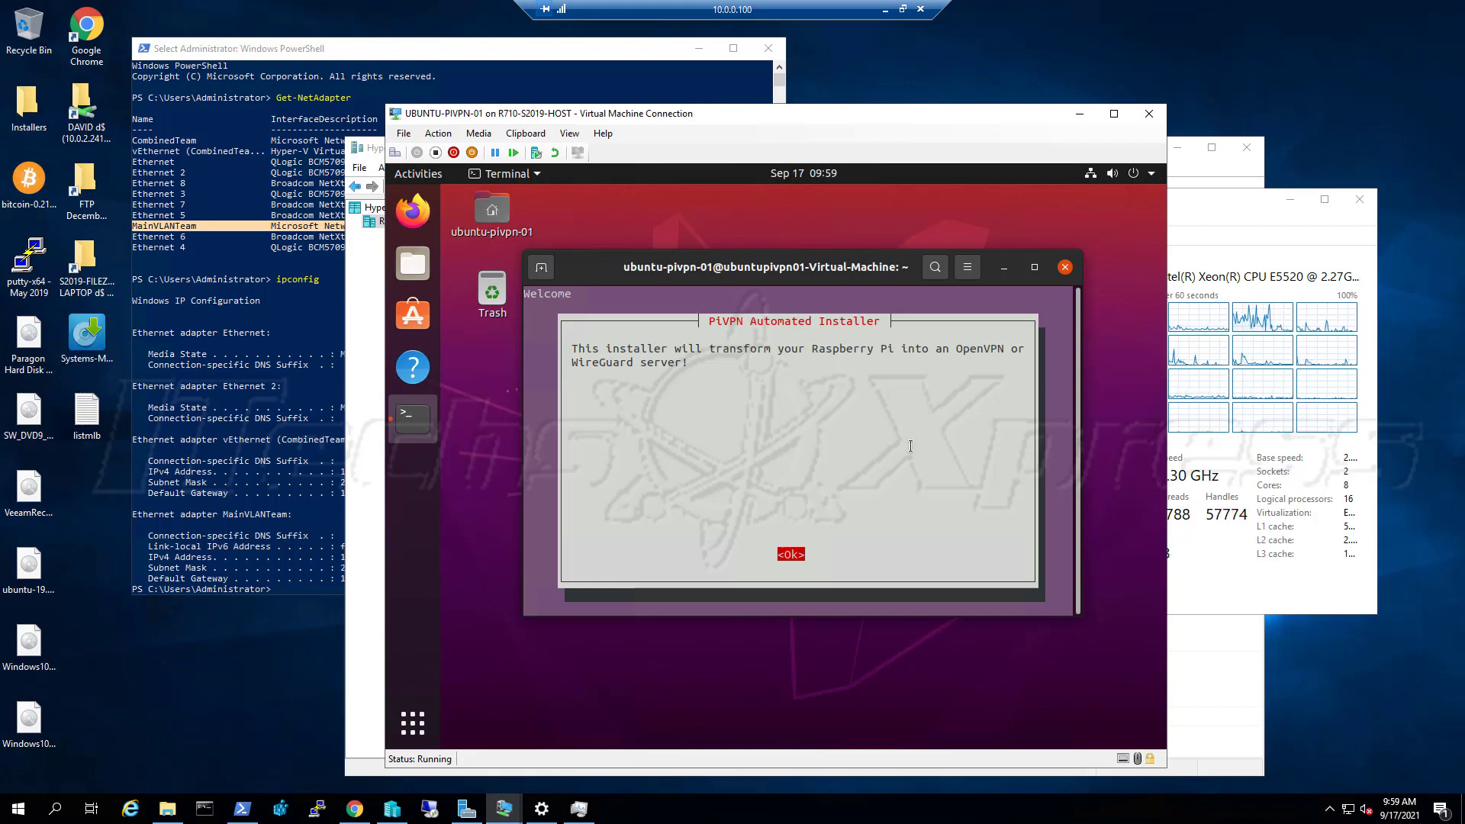
Dismiss the Welcome, Static IP Needed and IP Information notices
key(Return)
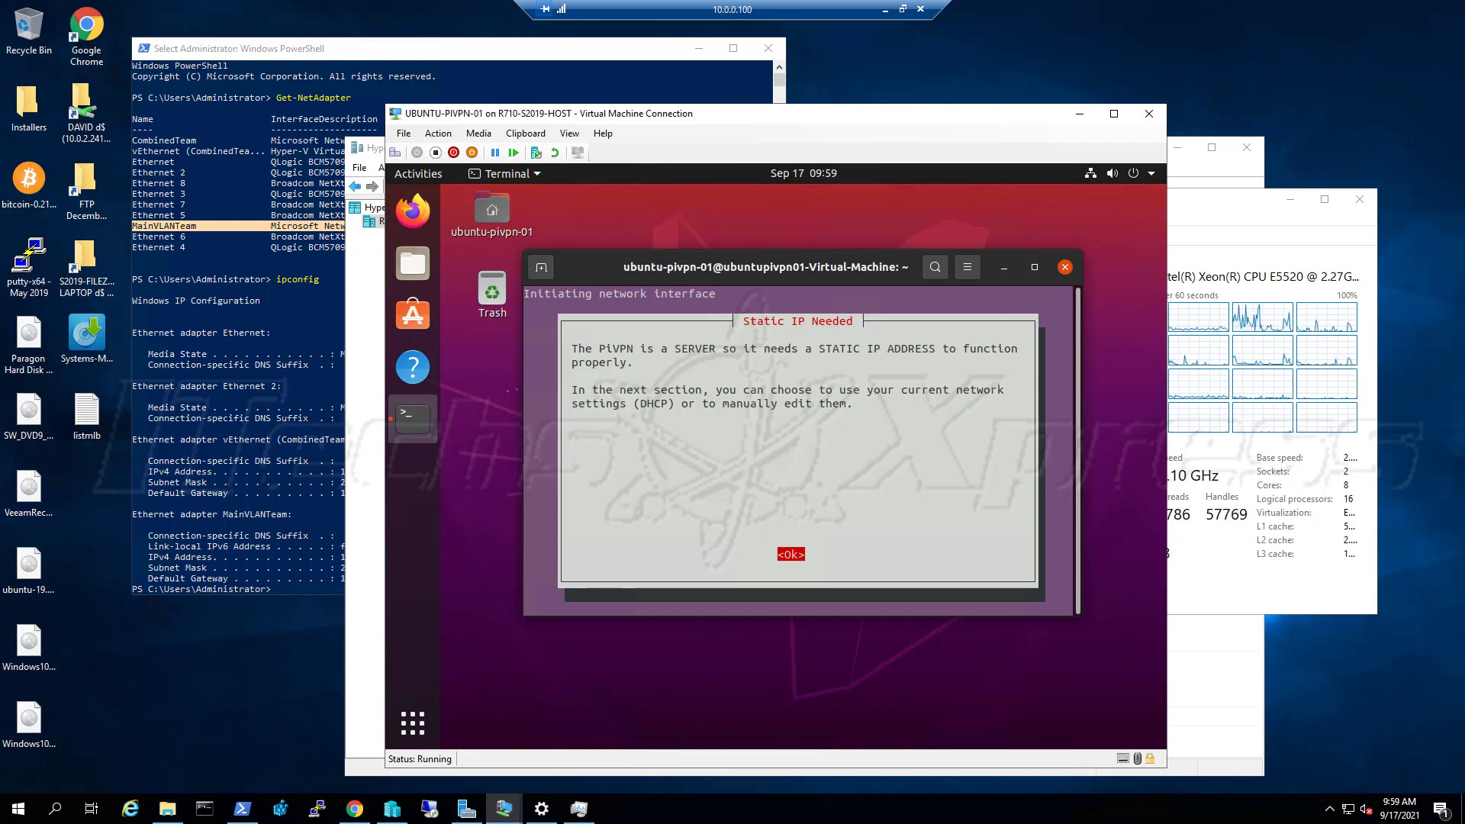
key(Return)
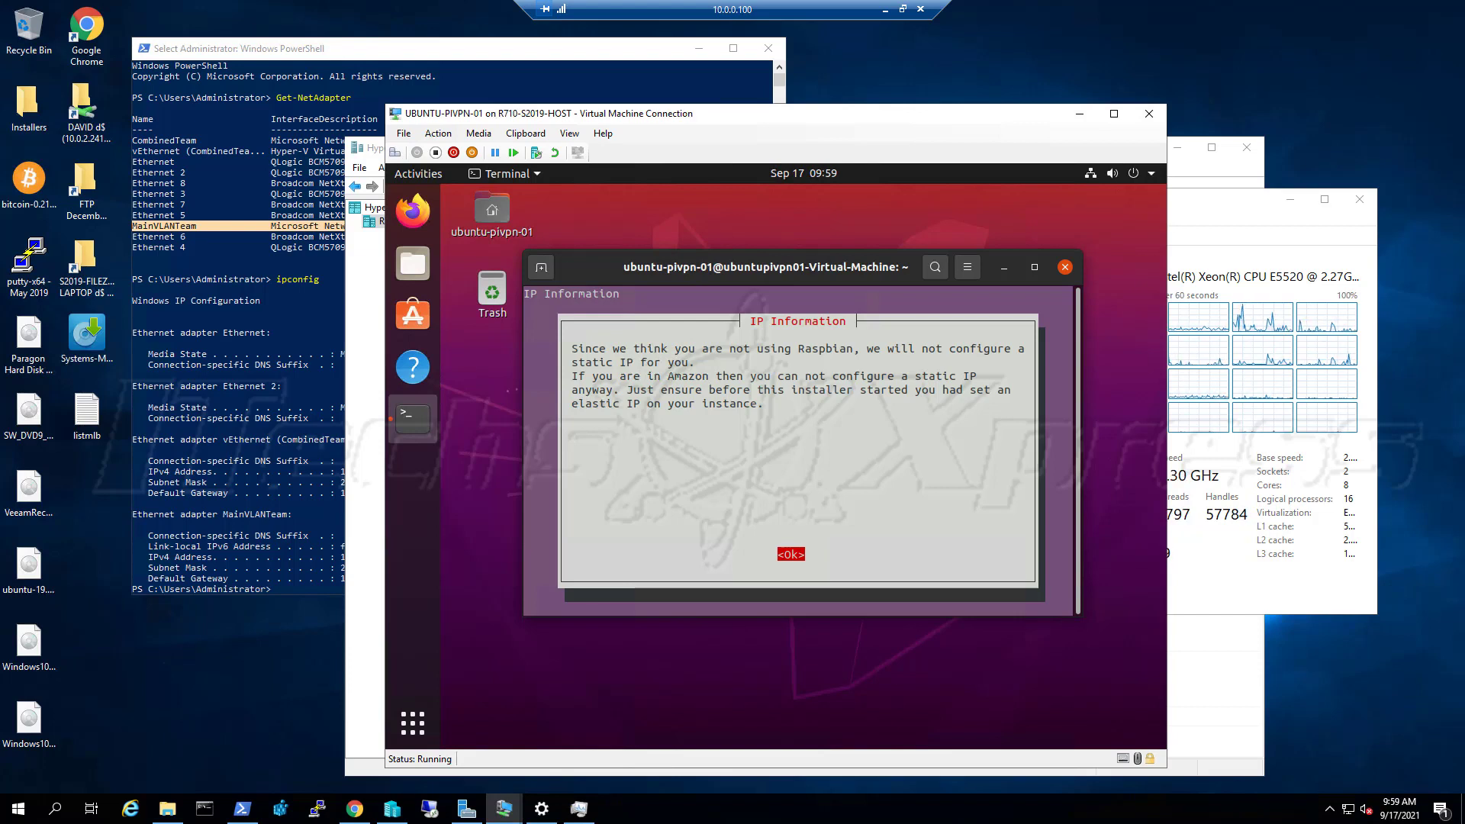
key(Return)
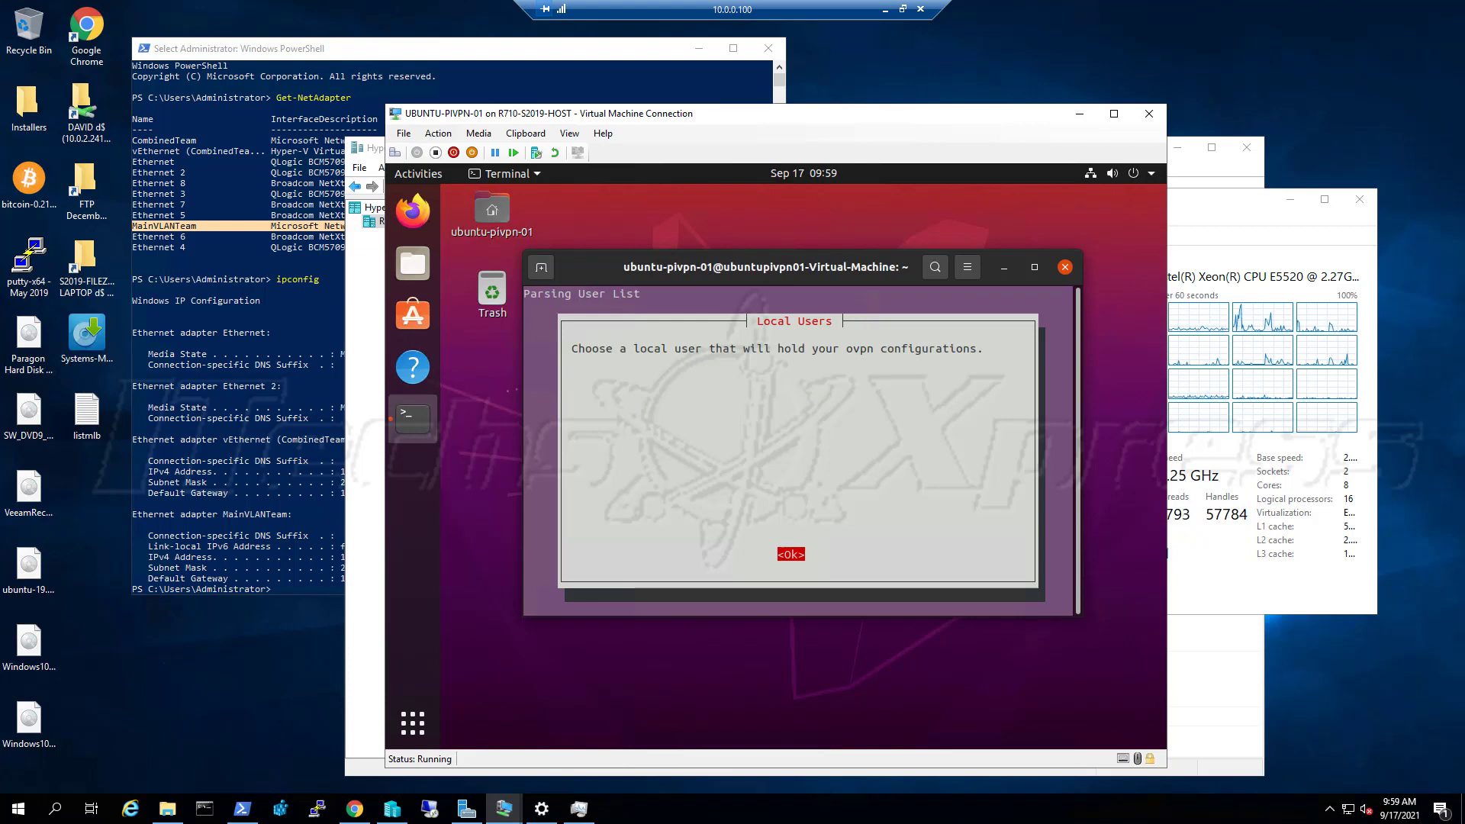
Select vpn as the local user that stores the ovpn configurations
key(Return)
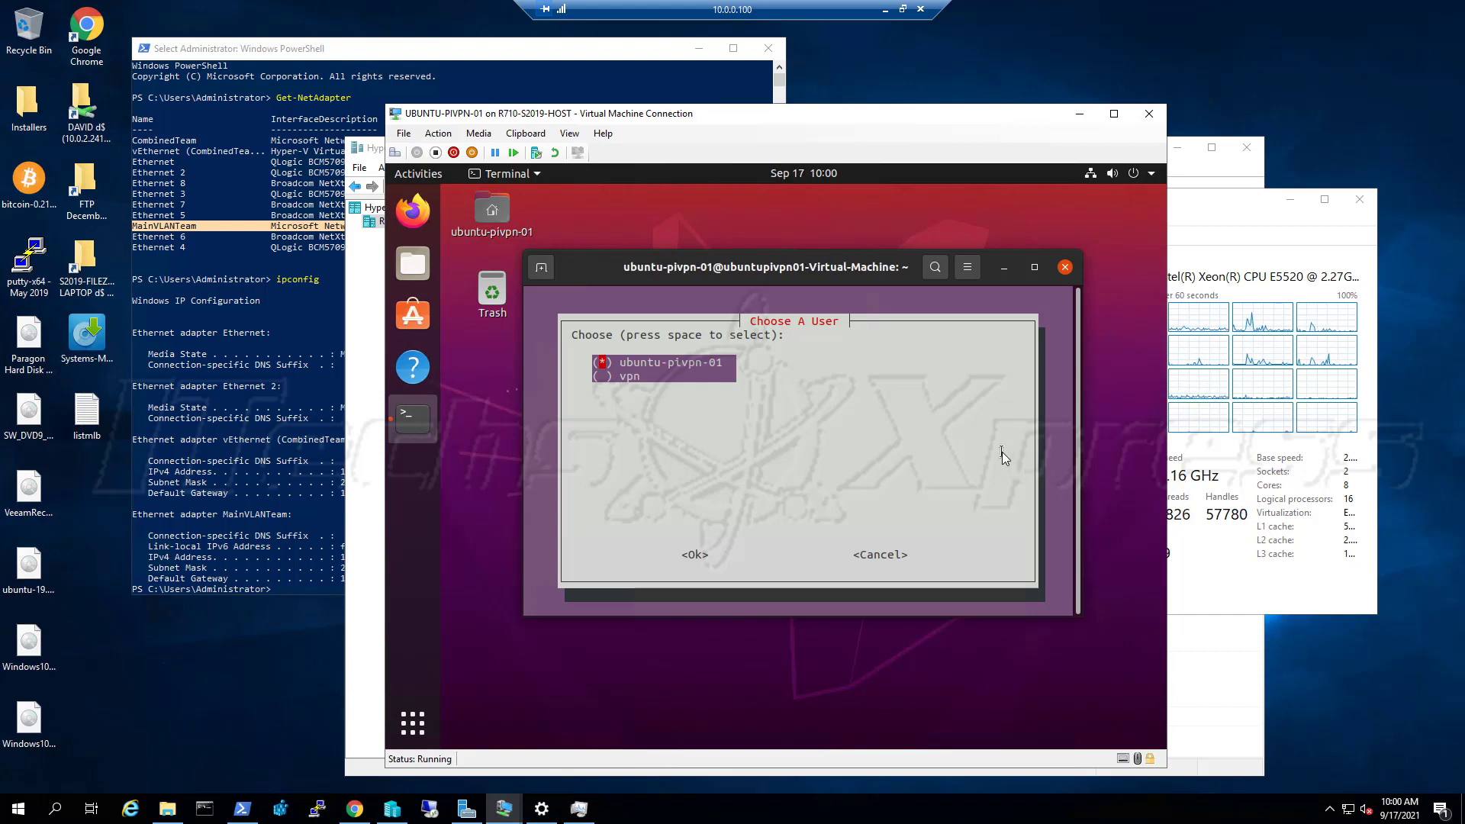
key(Down)
key(space)
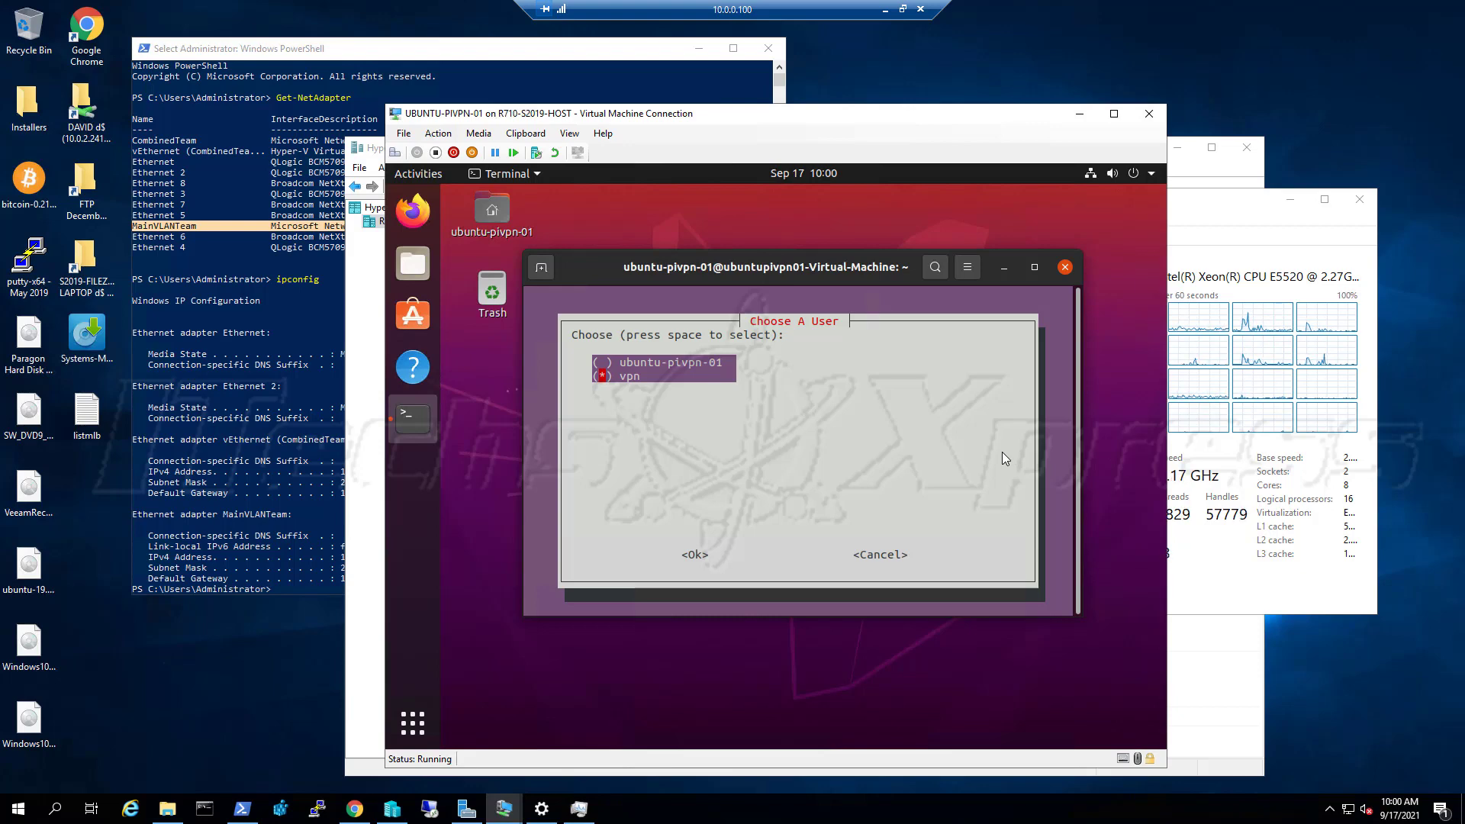
key(Tab)
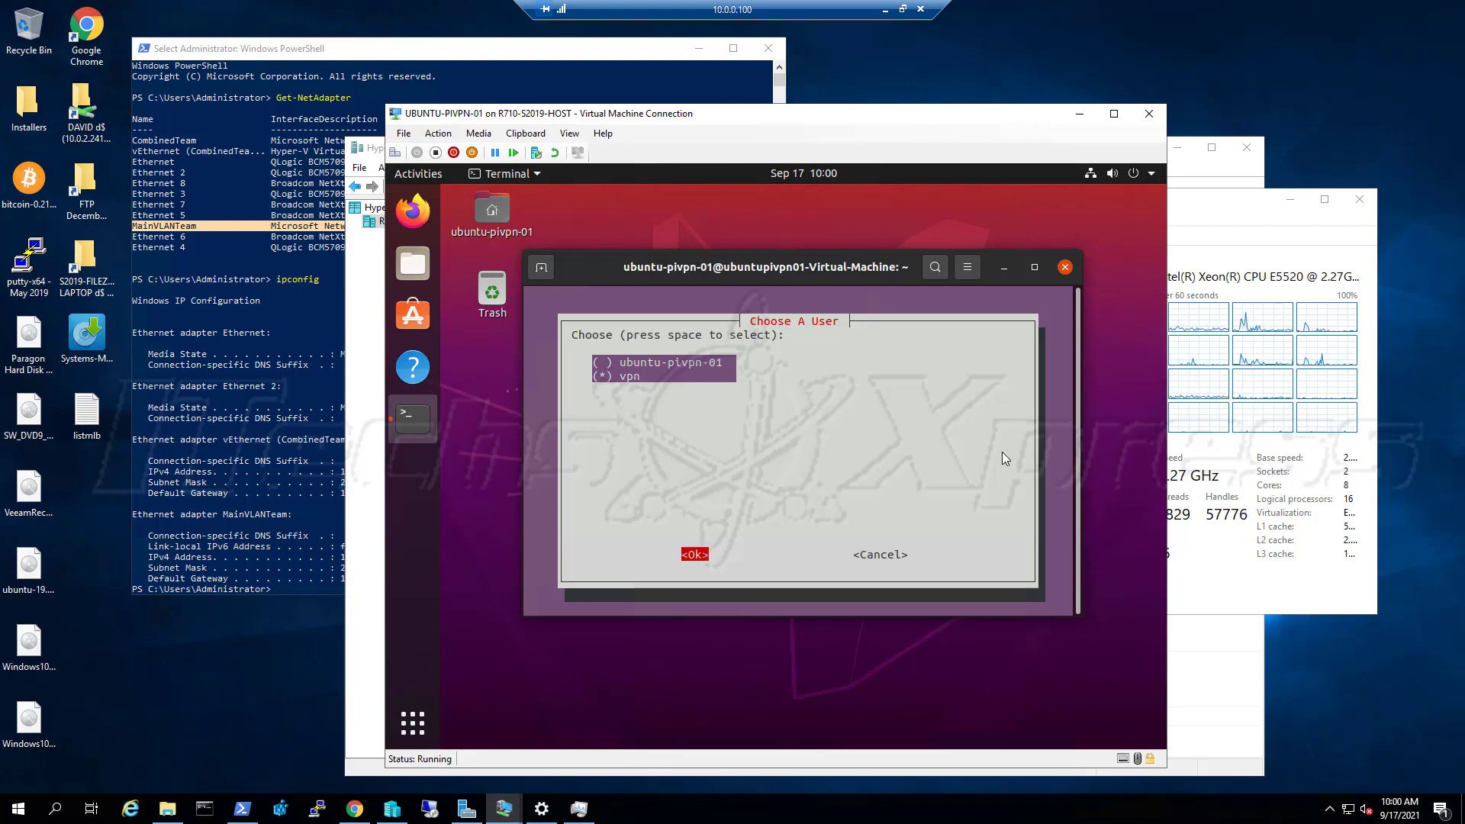
key(Return)
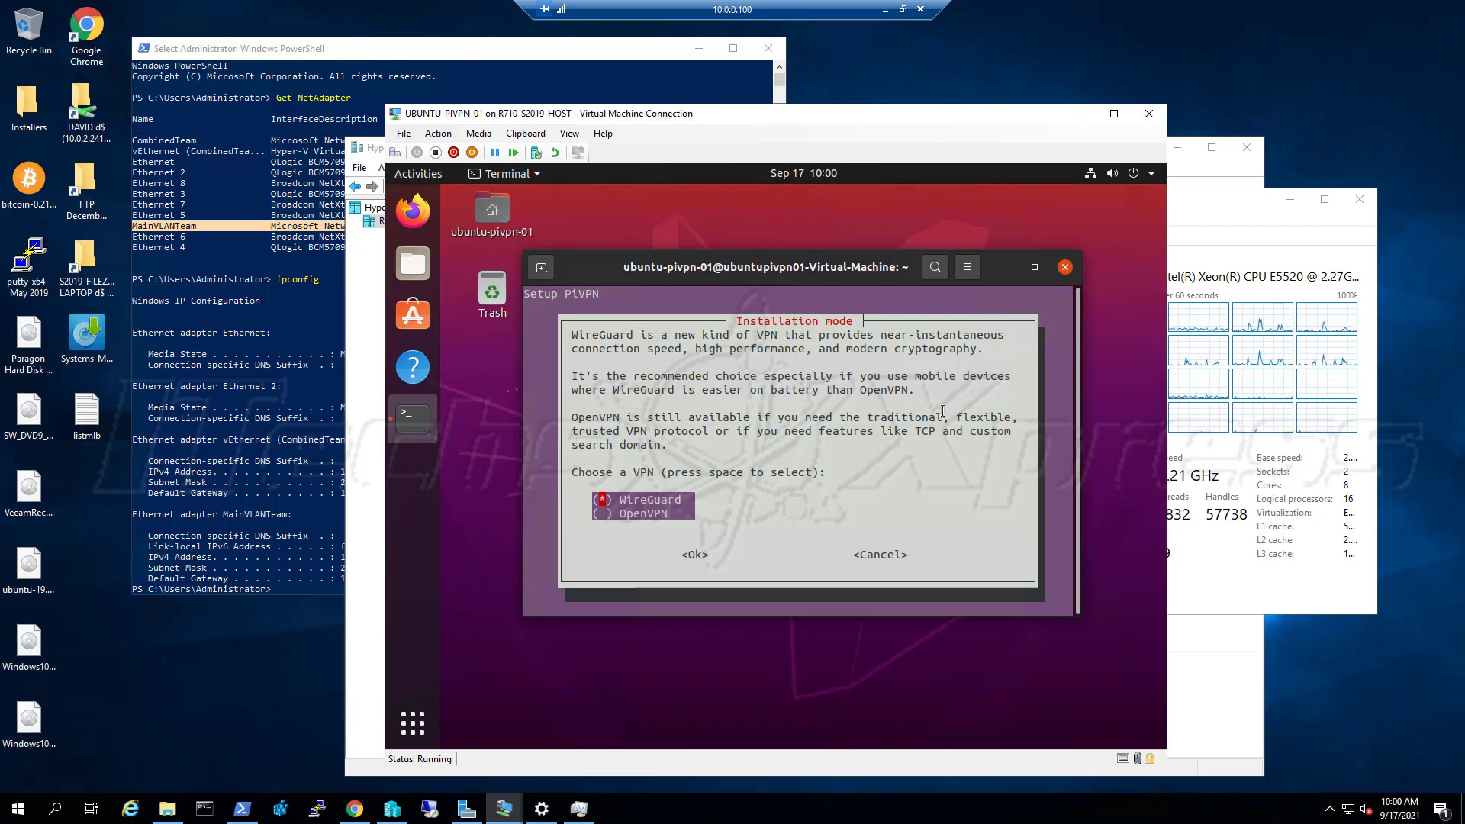
Choose OpenVPN as the VPN type and keep its default settings
key(Down)
key(space)
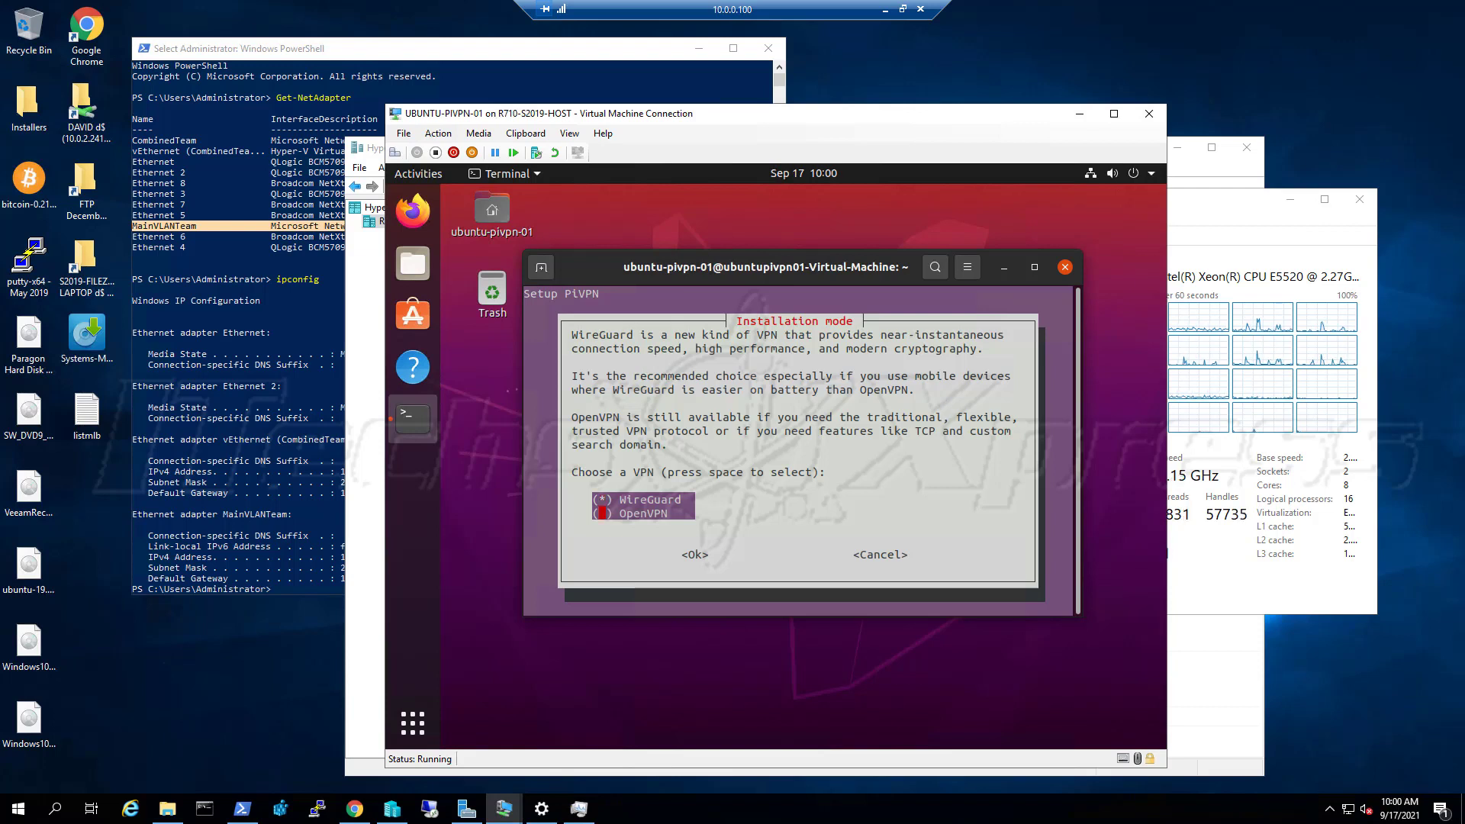
key(Tab)
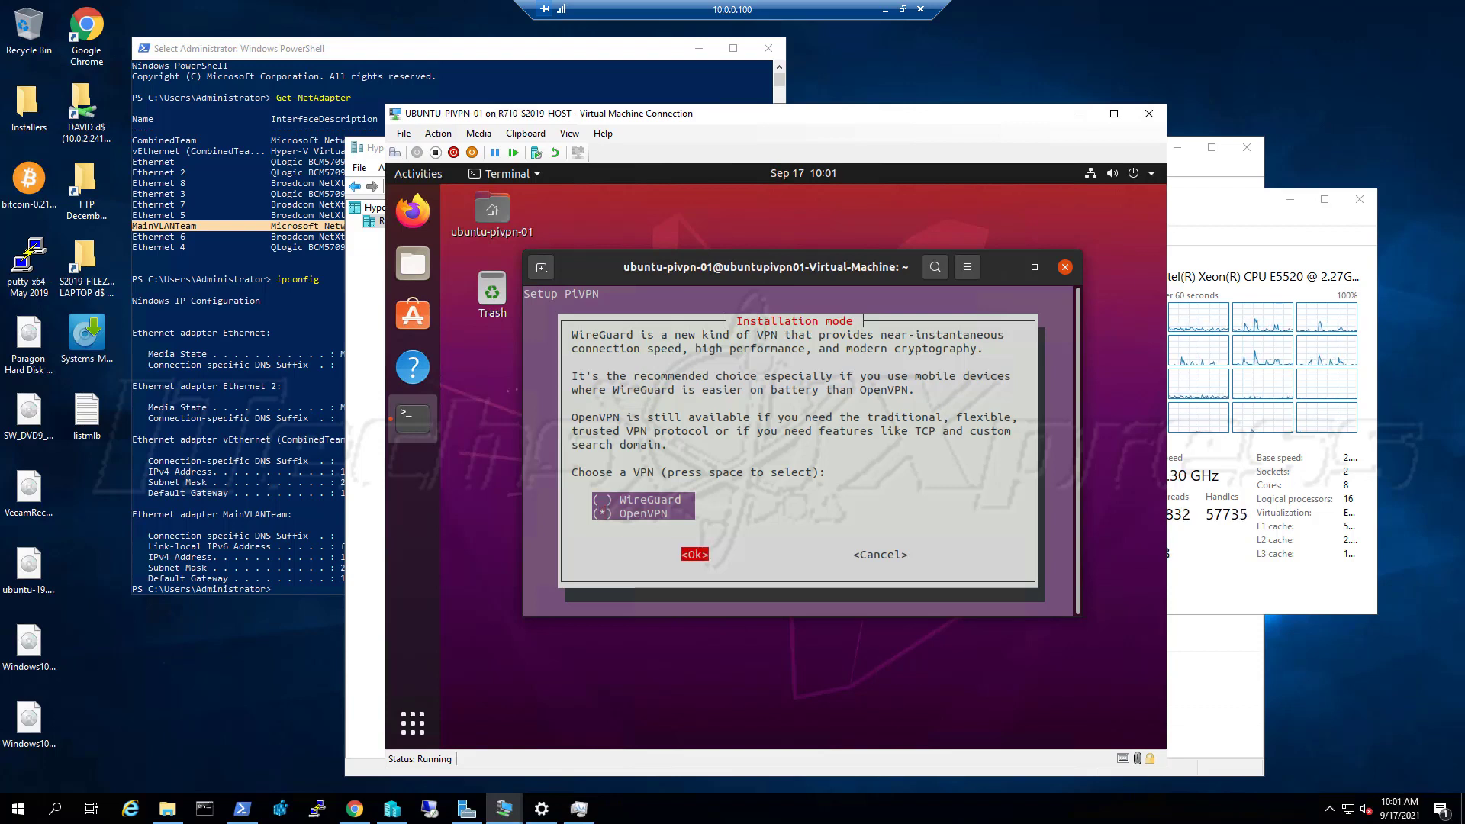
key(Return)
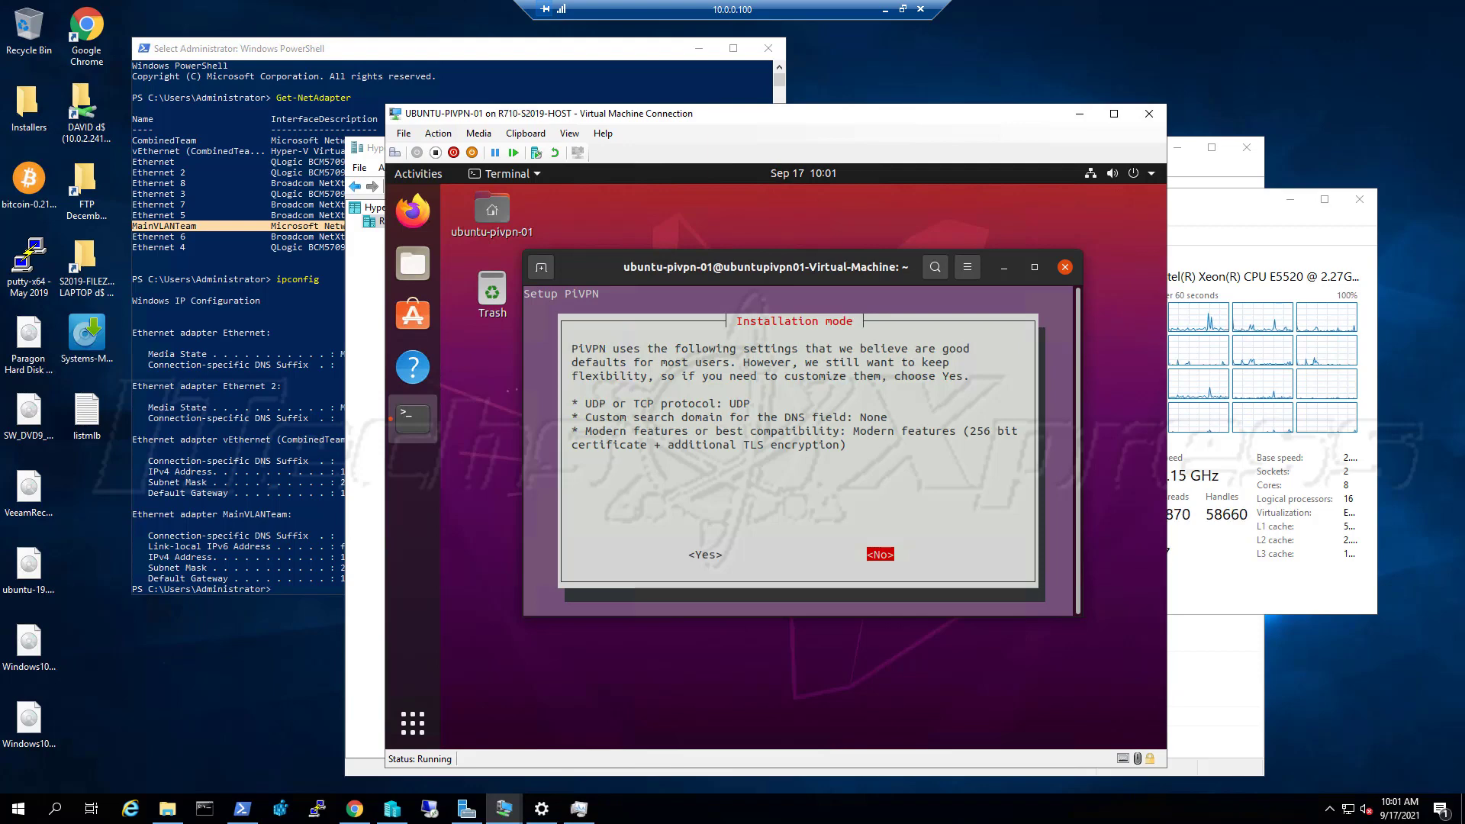
key(Return)
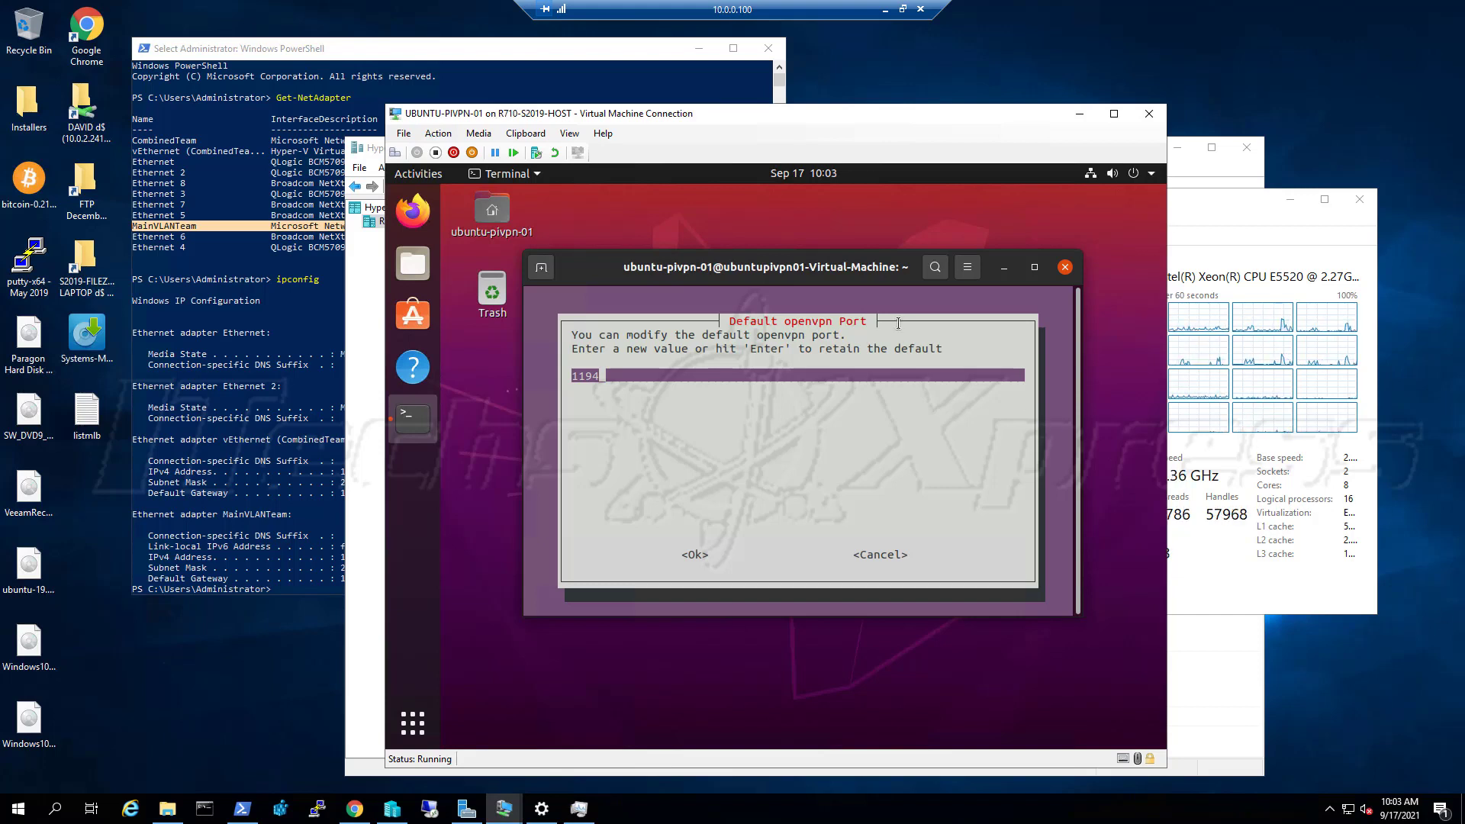
Replace the default port 1194 with custom port 7795 and confirm it
key(BackSpace)
key(BackSpace)
key(BackSpace)
key(BackSpace)
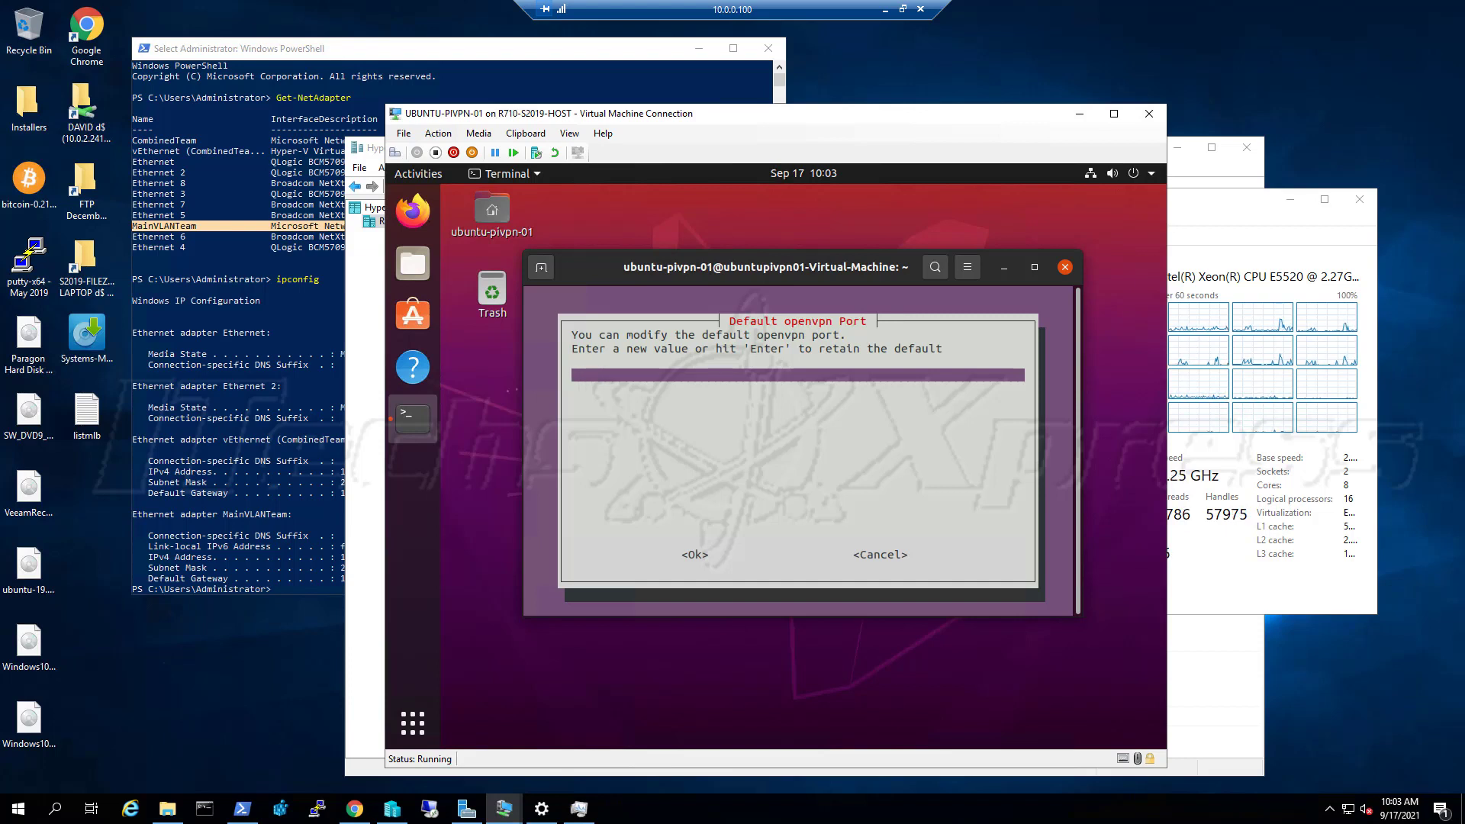
text(7795)
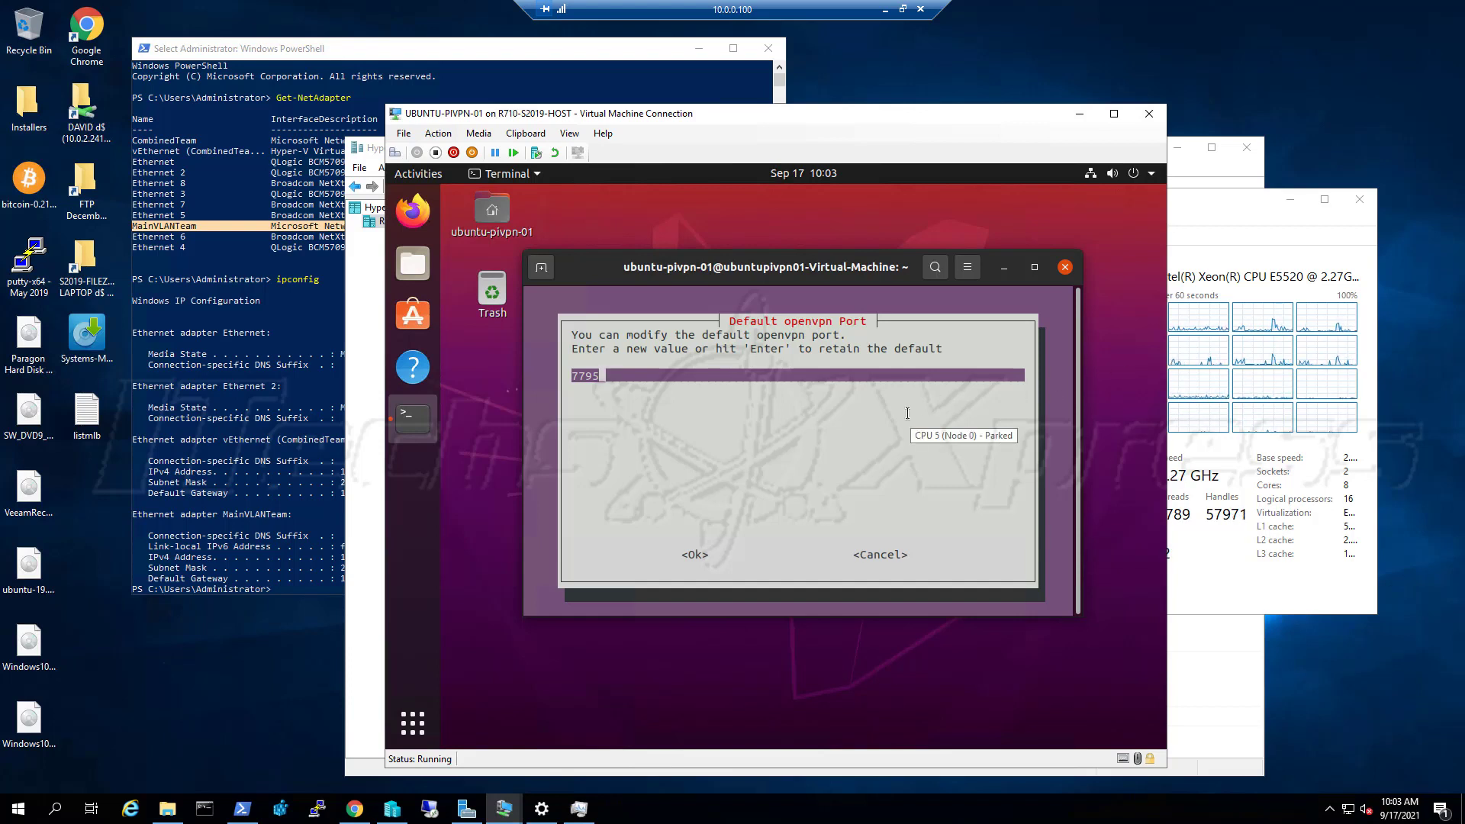
key(Tab)
key(Return)
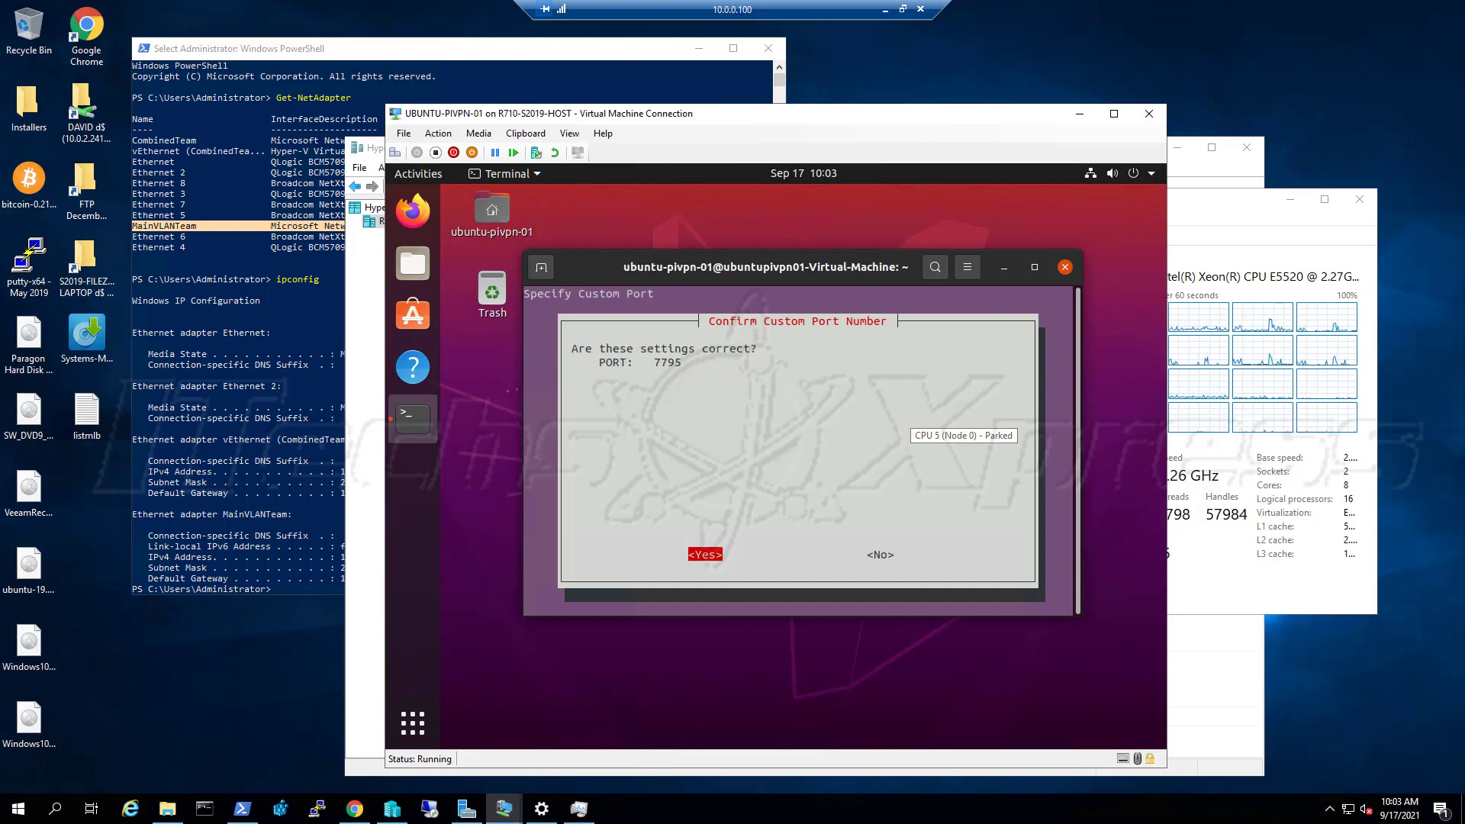
key(Return)
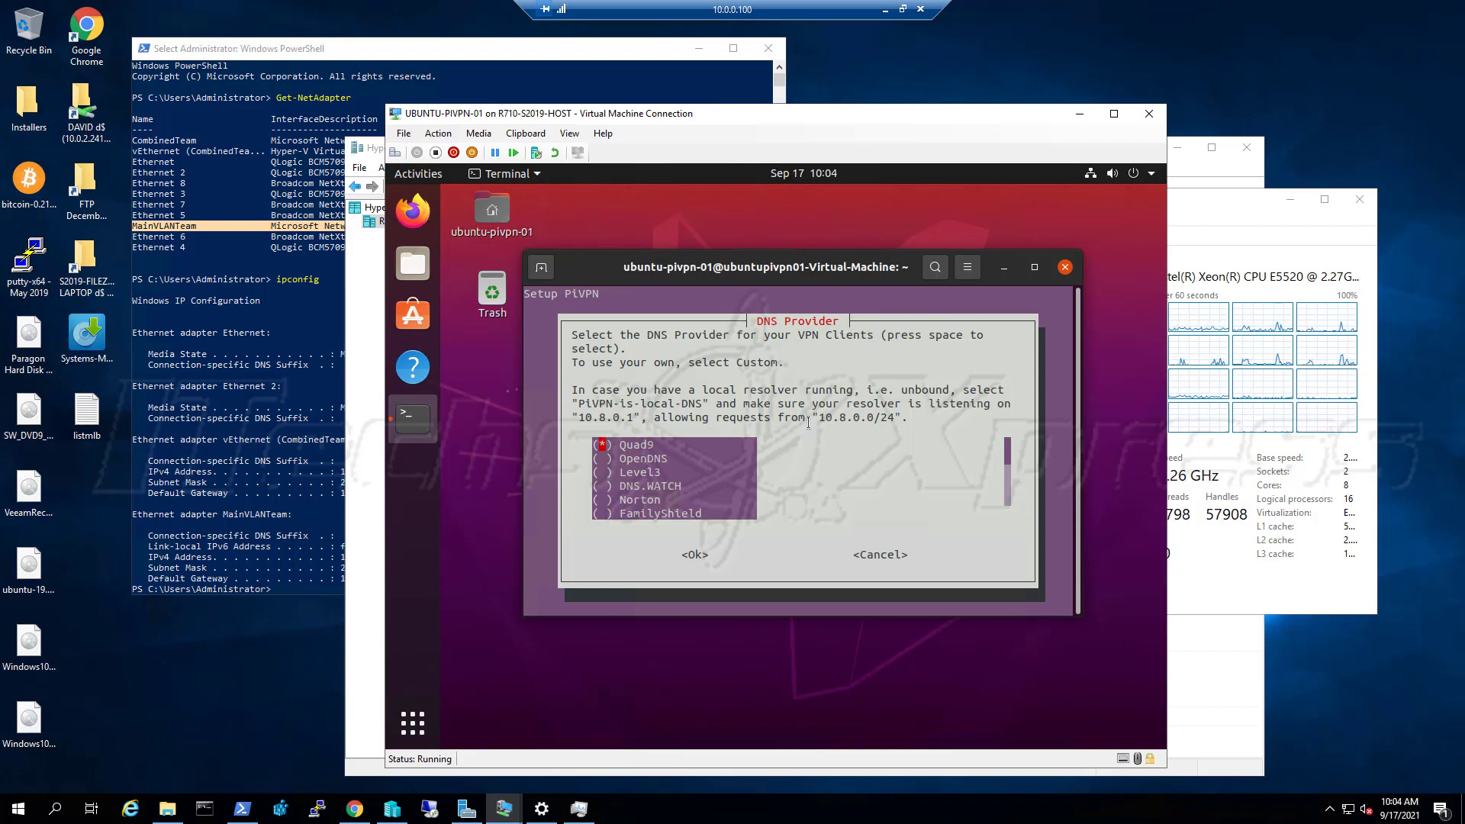
Pick Google from the DNS Provider list for the VPN clients
key(Down)
key(Down)
key(Down)
key(Down)
key(Down)
key(Down)
key(Down)
key(Down)
key(Down)
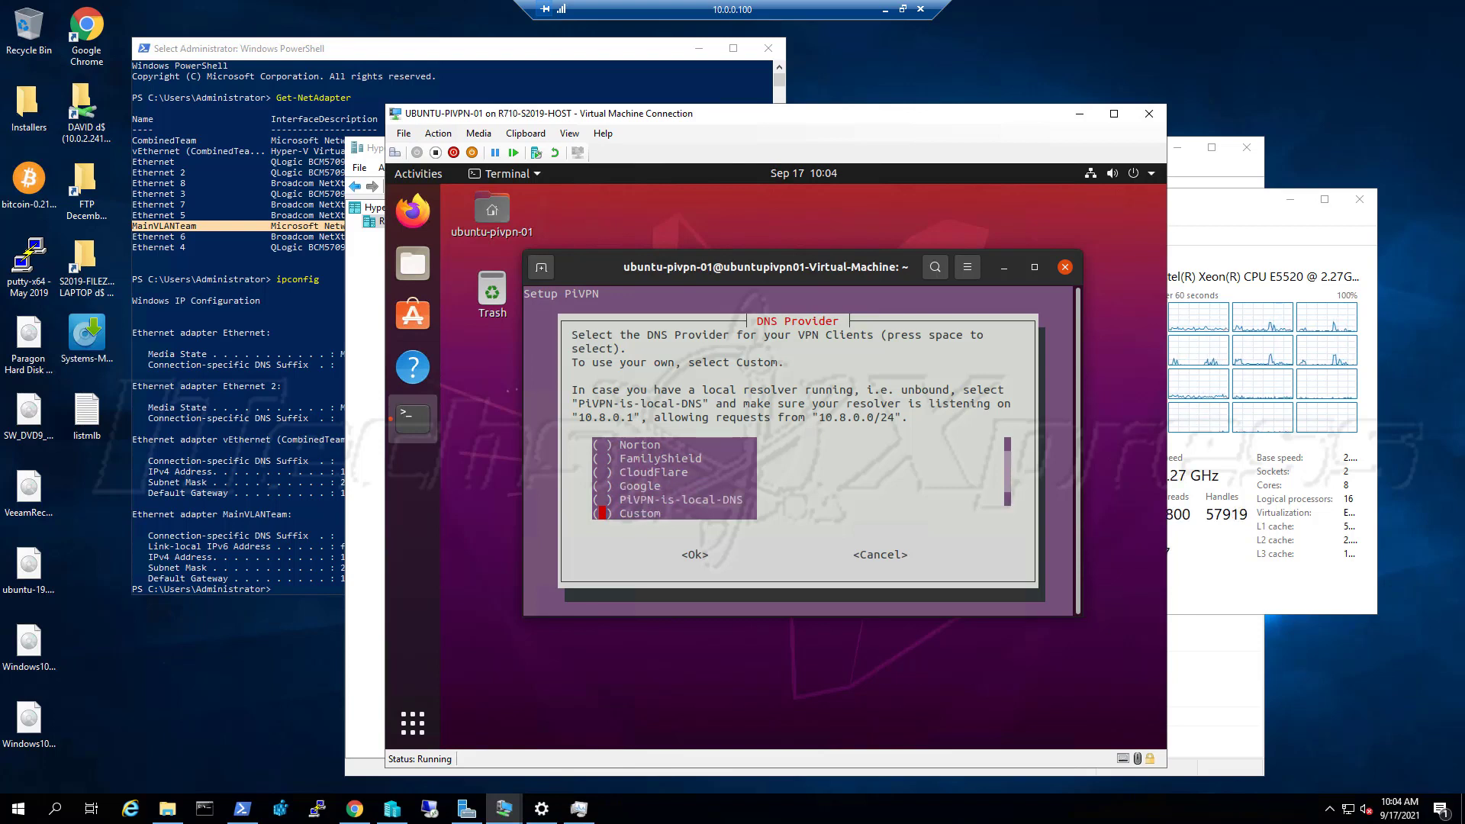
key(Up)
key(Up)
key(Up)
key(Up)
key(Up)
key(Up)
key(Up)
key(Up)
key(Up)
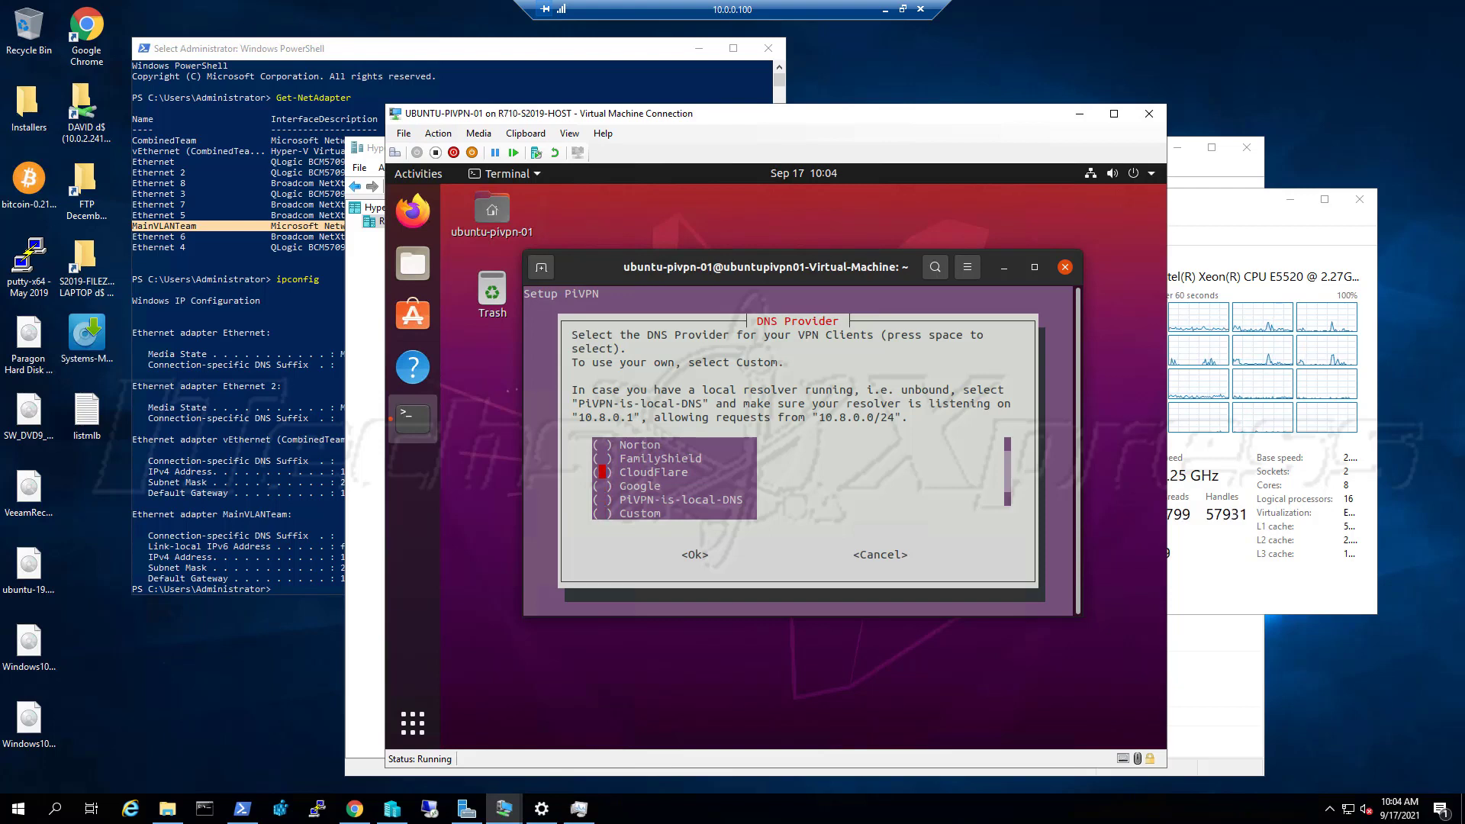
key(Down)
key(Down)
key(Down)
key(Down)
key(Down)
key(Down)
key(Down)
key(Down)
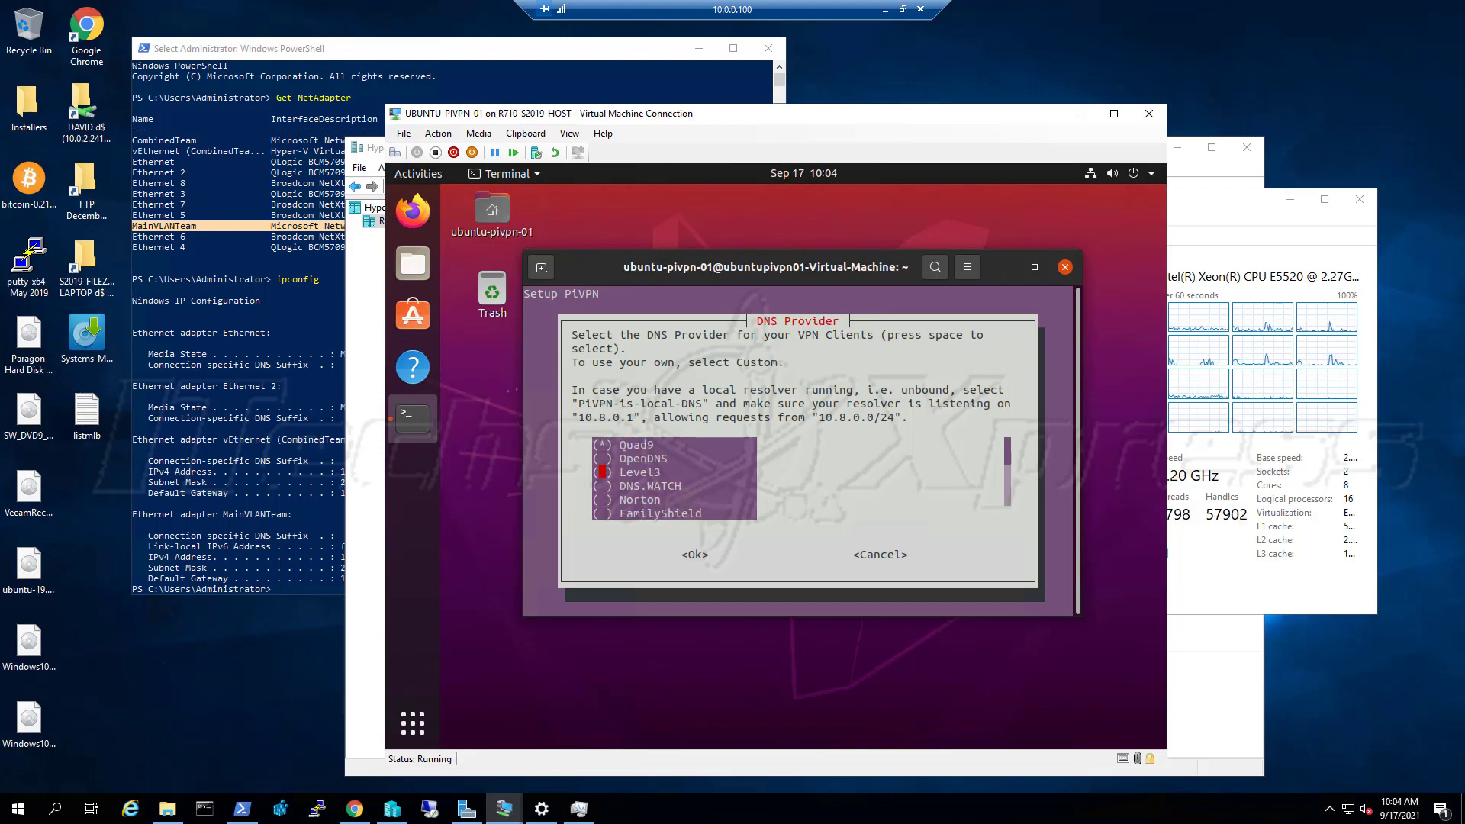
key(Up)
key(space)
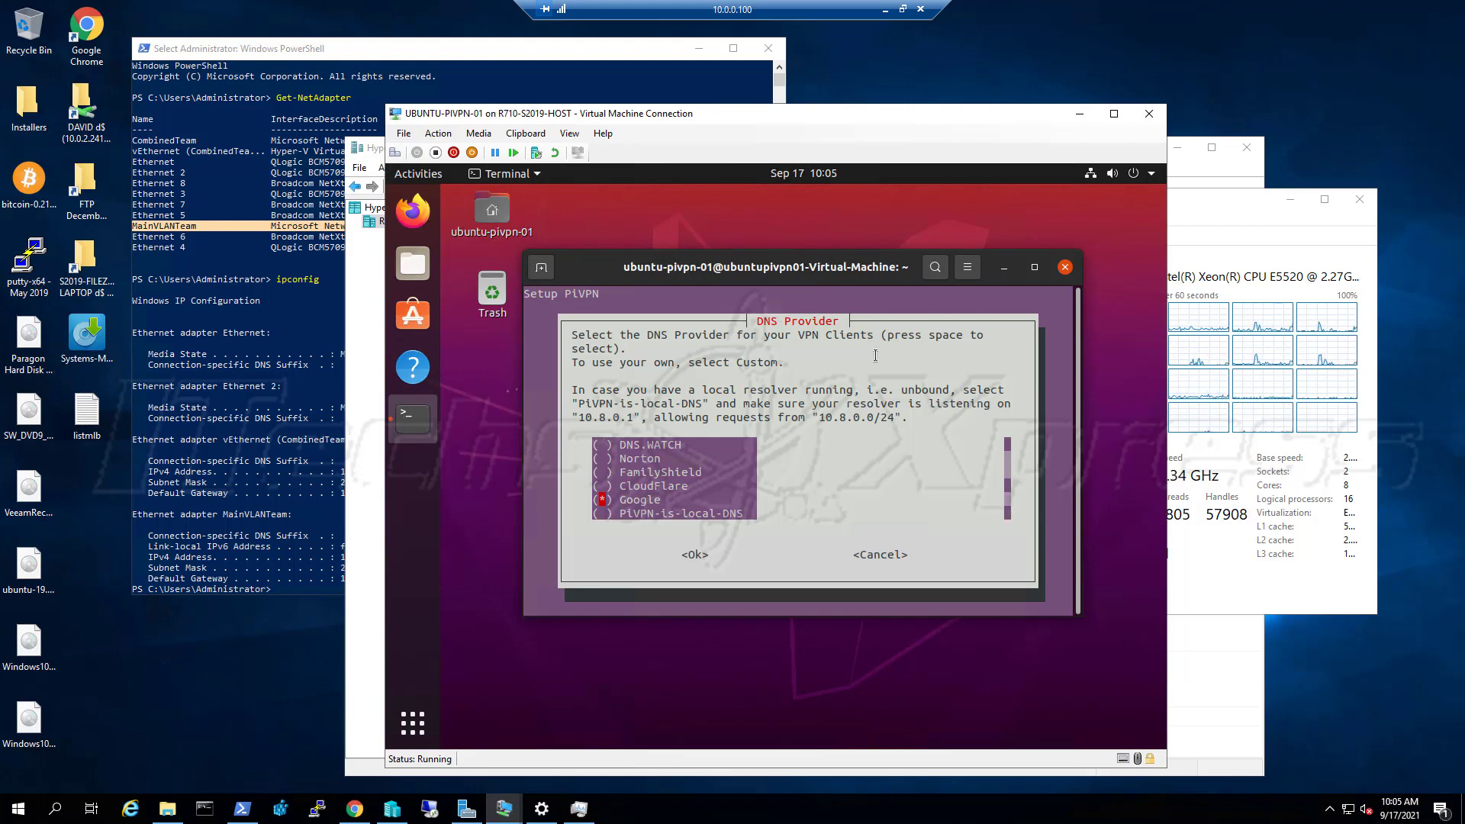
key(Tab)
key(Return)
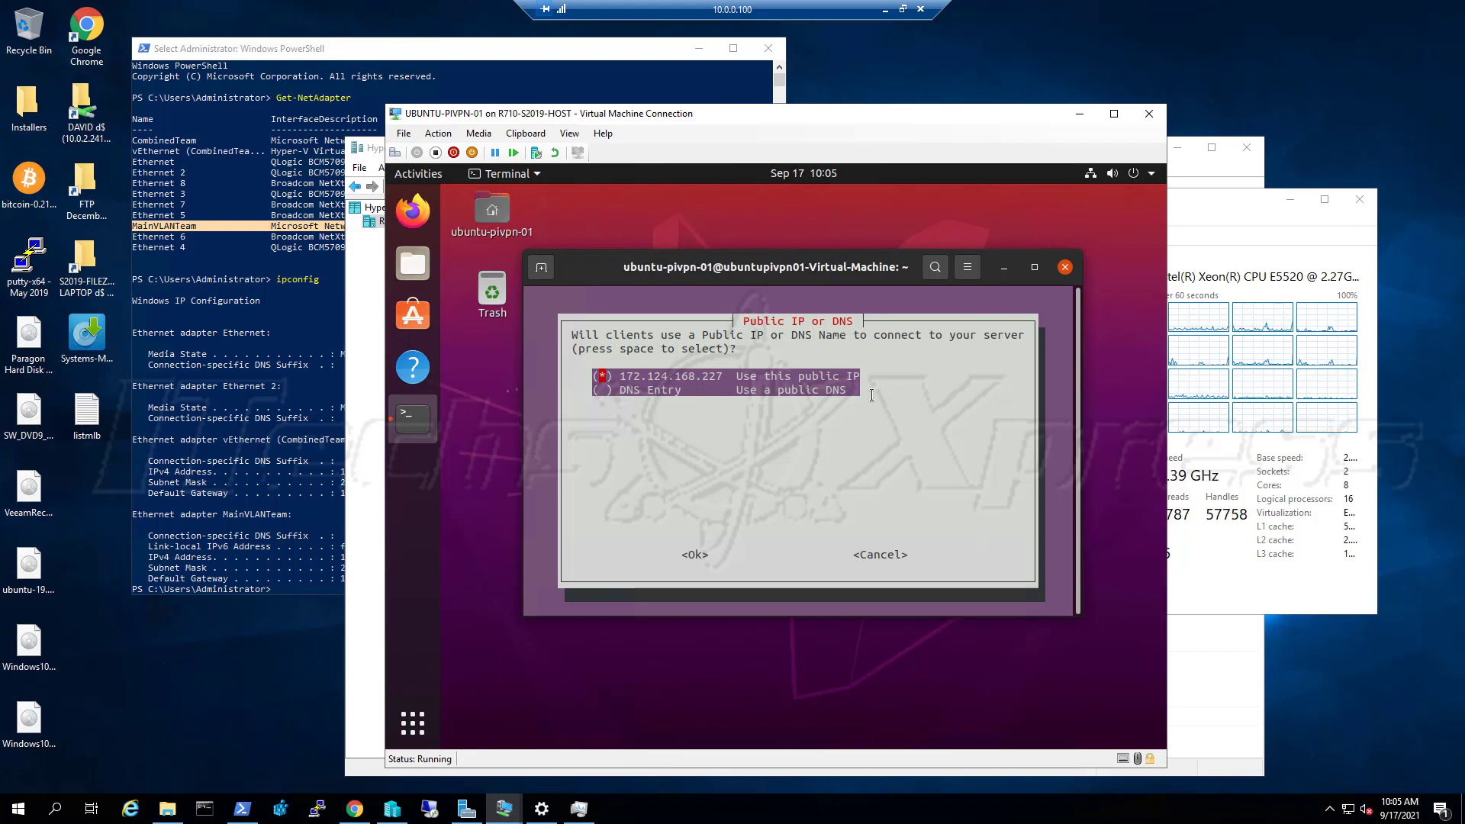
Choose DNS Entry so clients connect by DNS name instead of the public IP
key(Down)
key(space)
key(Tab)
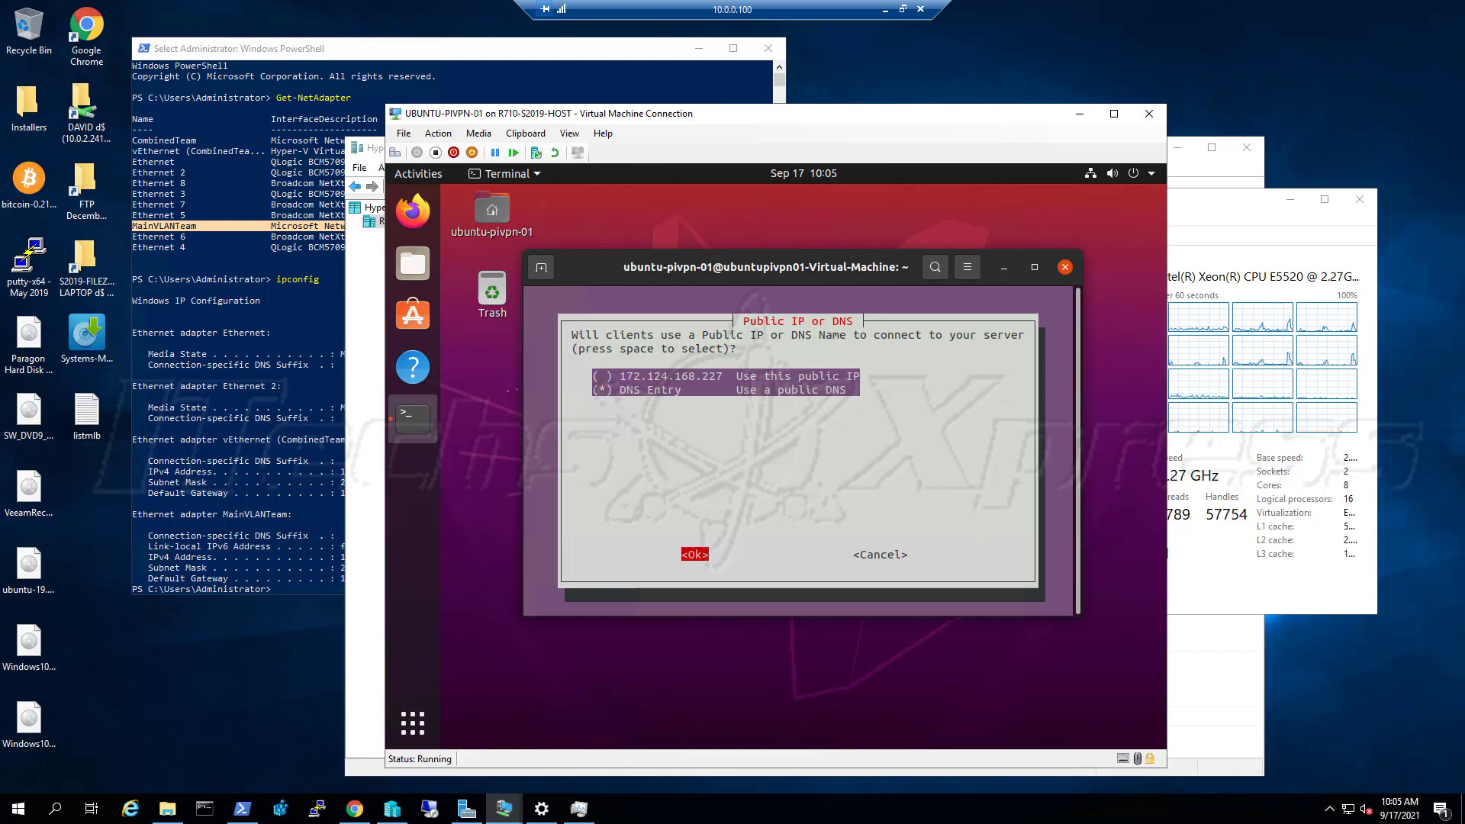
key(Return)
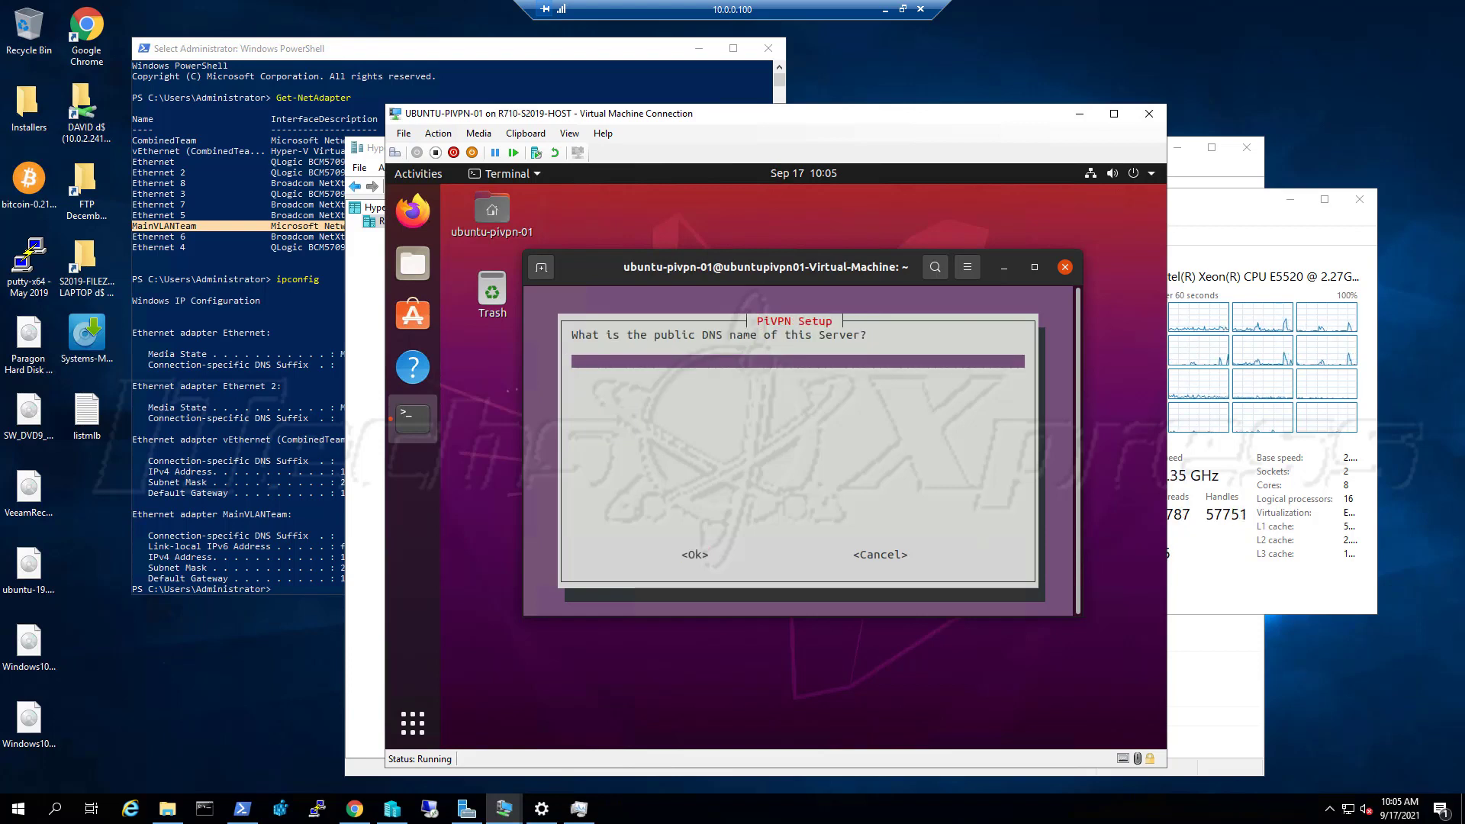
Enter ubuntu-pivpn-01.itechsxpress.net as the server's public DNS name
text(vpn)
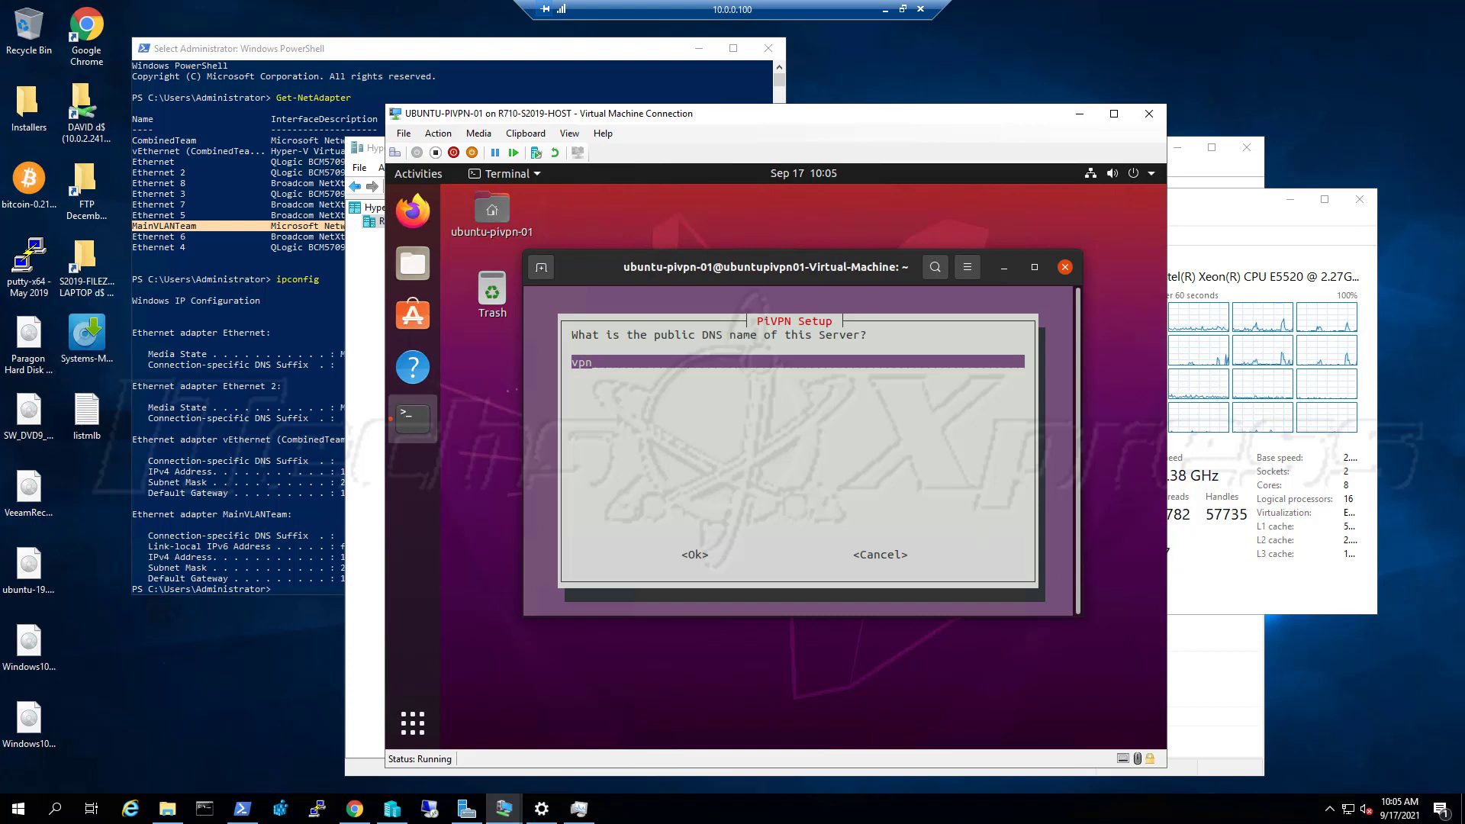
text(2)
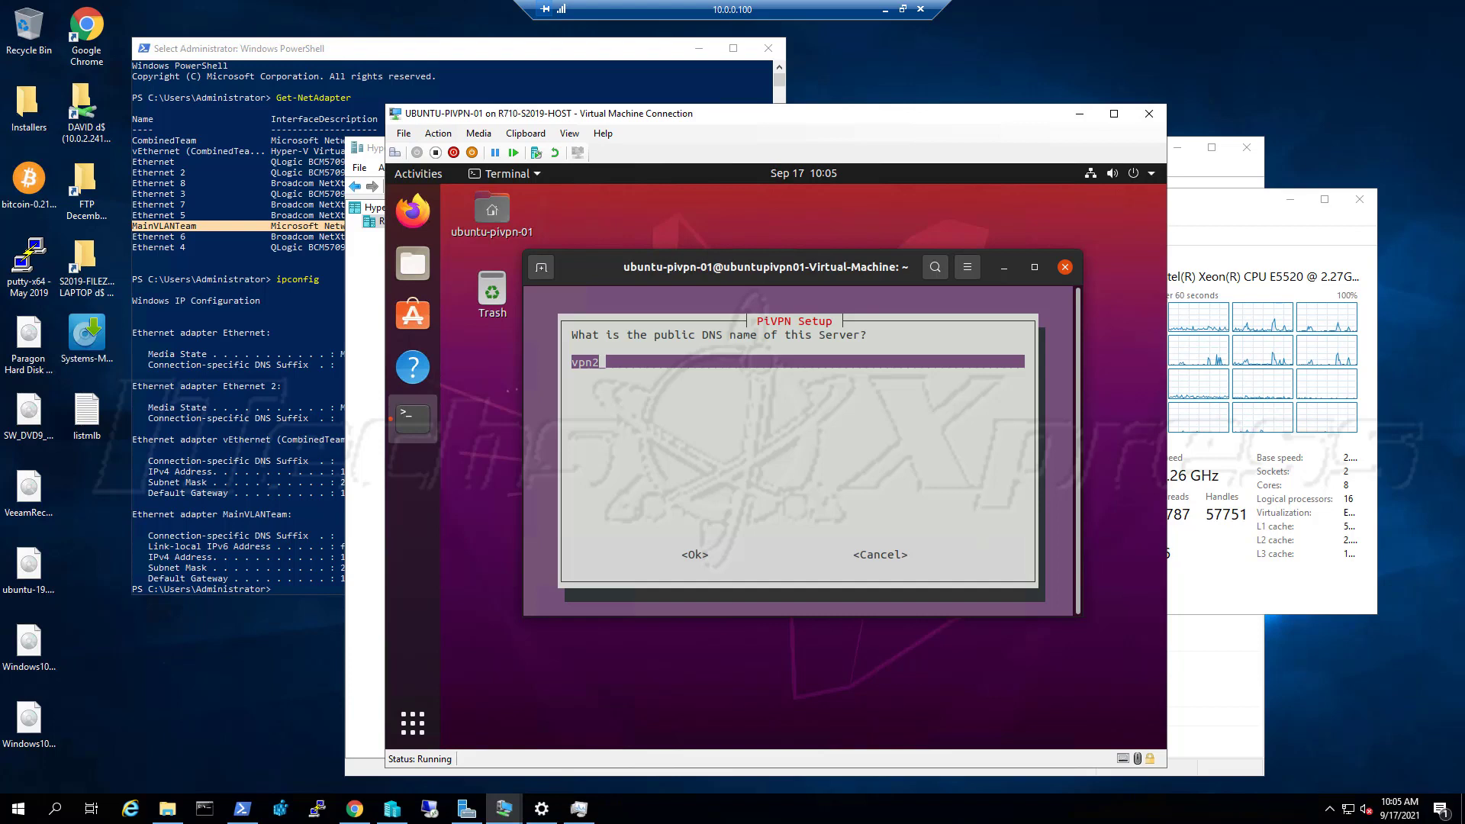
key(BackSpace)
key(BackSpace)
key(BackSpace)
key(BackSpace)
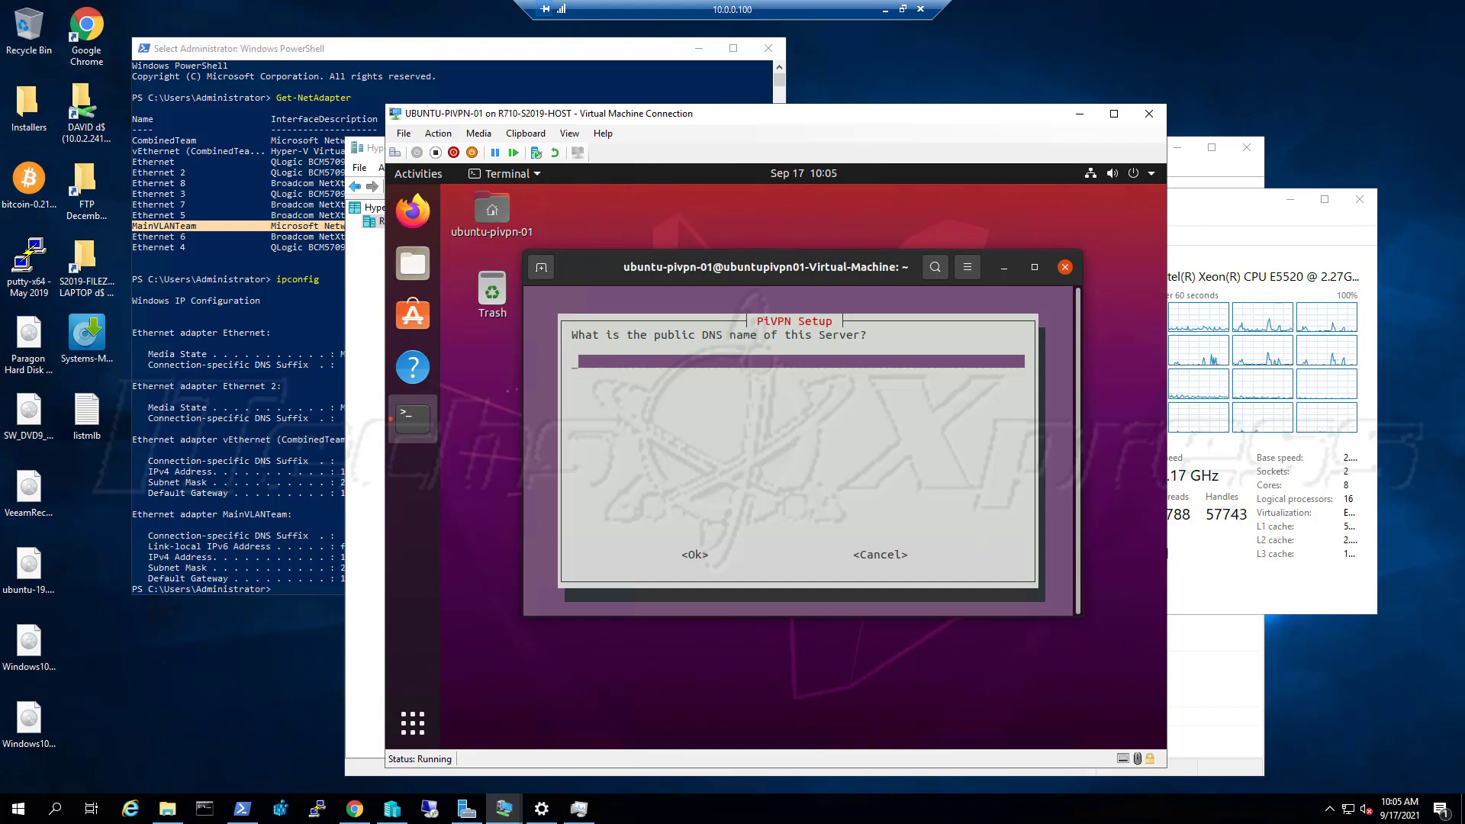
text(ubunt)
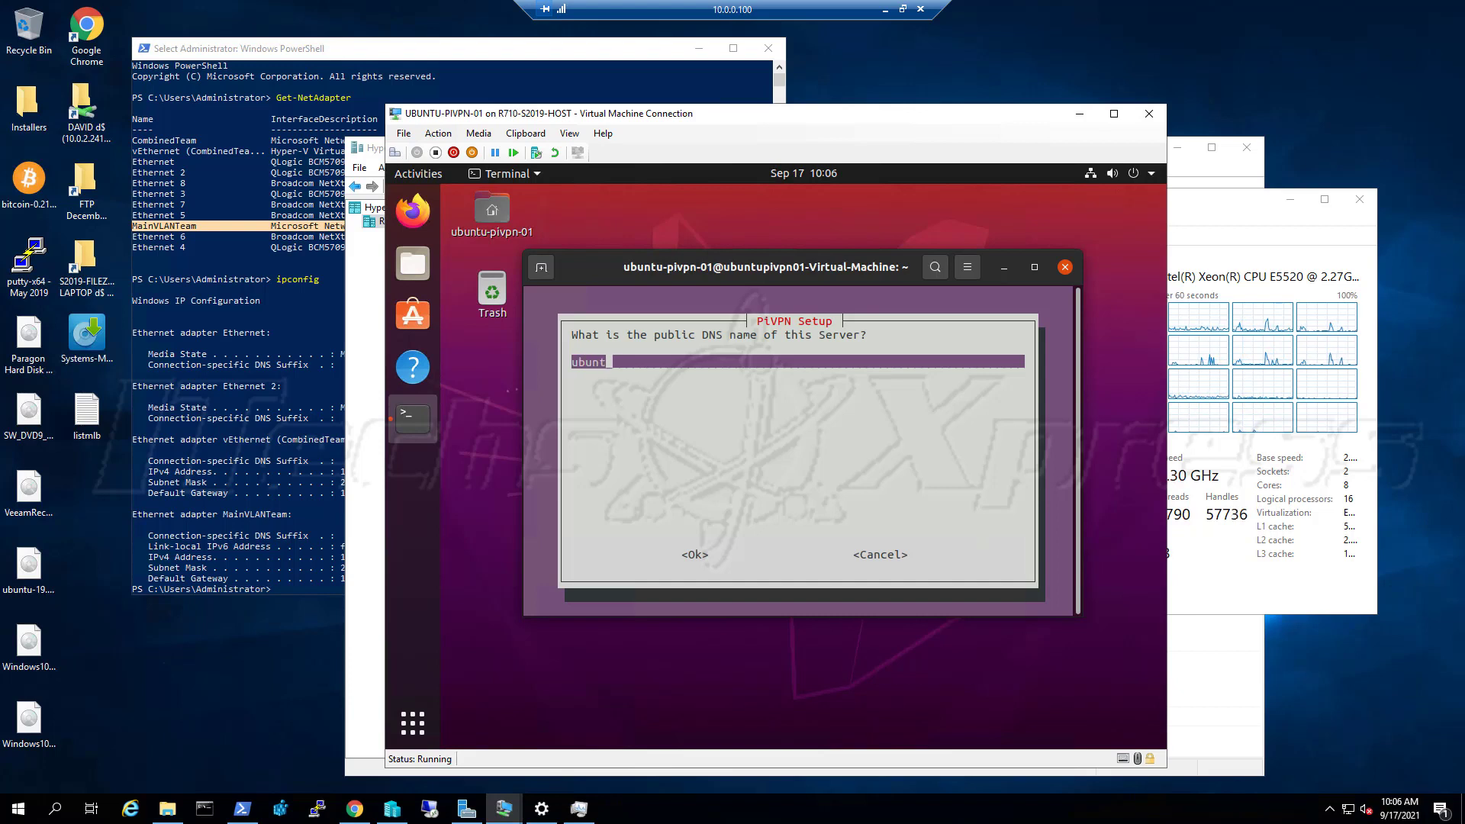
text(u-pivpn)
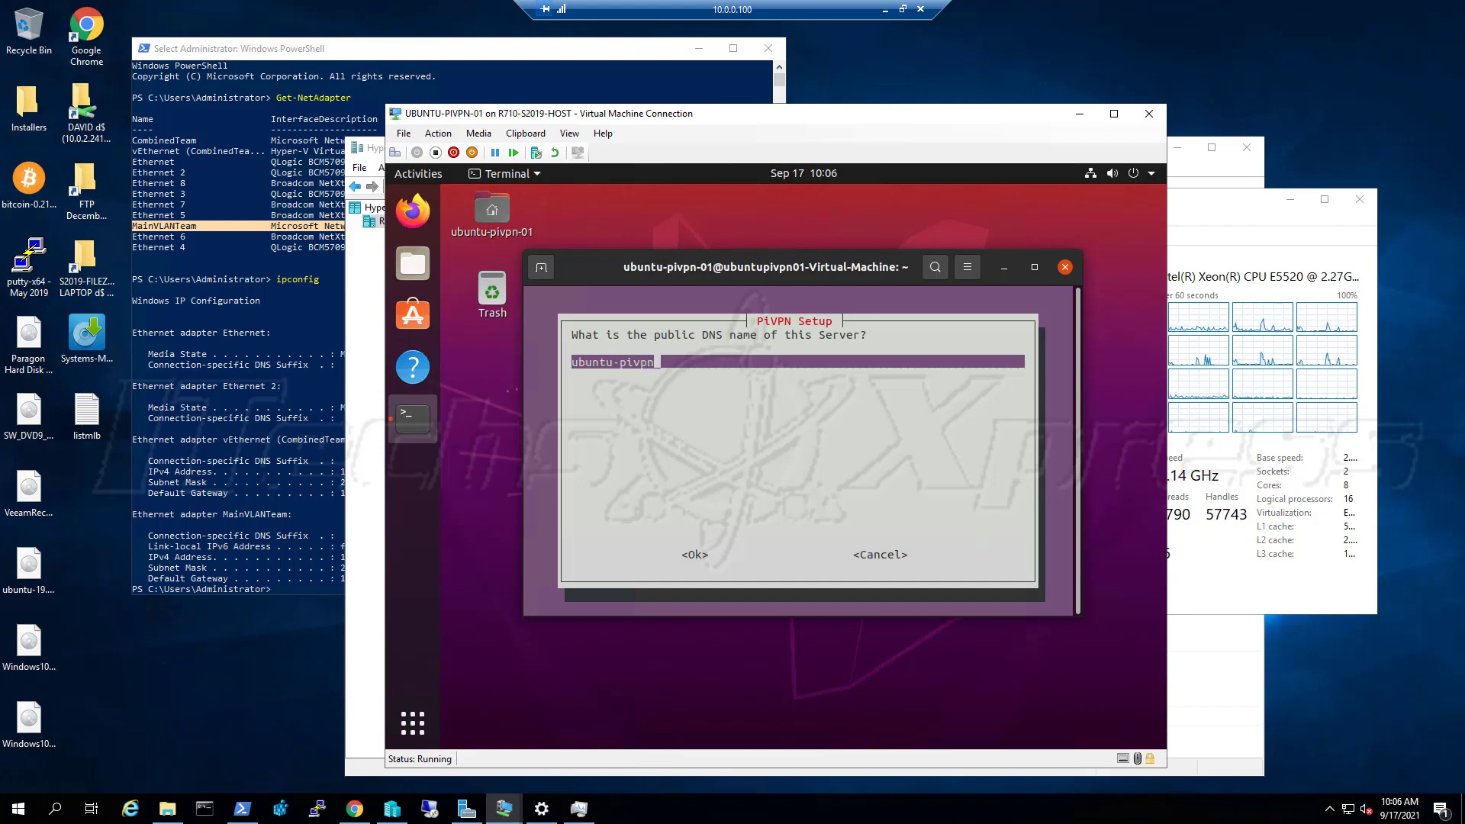
text(-01)
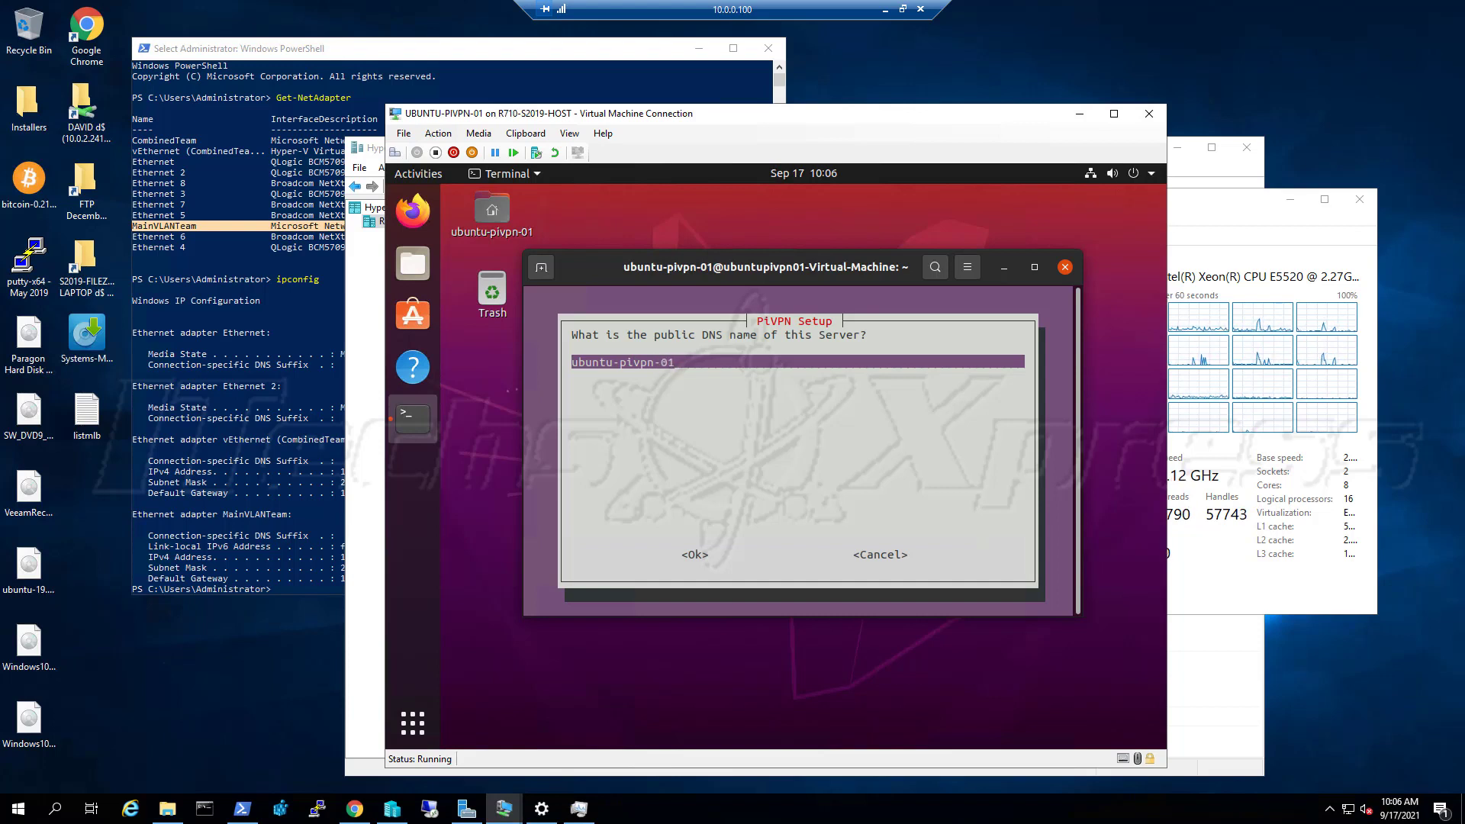
text(.itechsxpress.co)
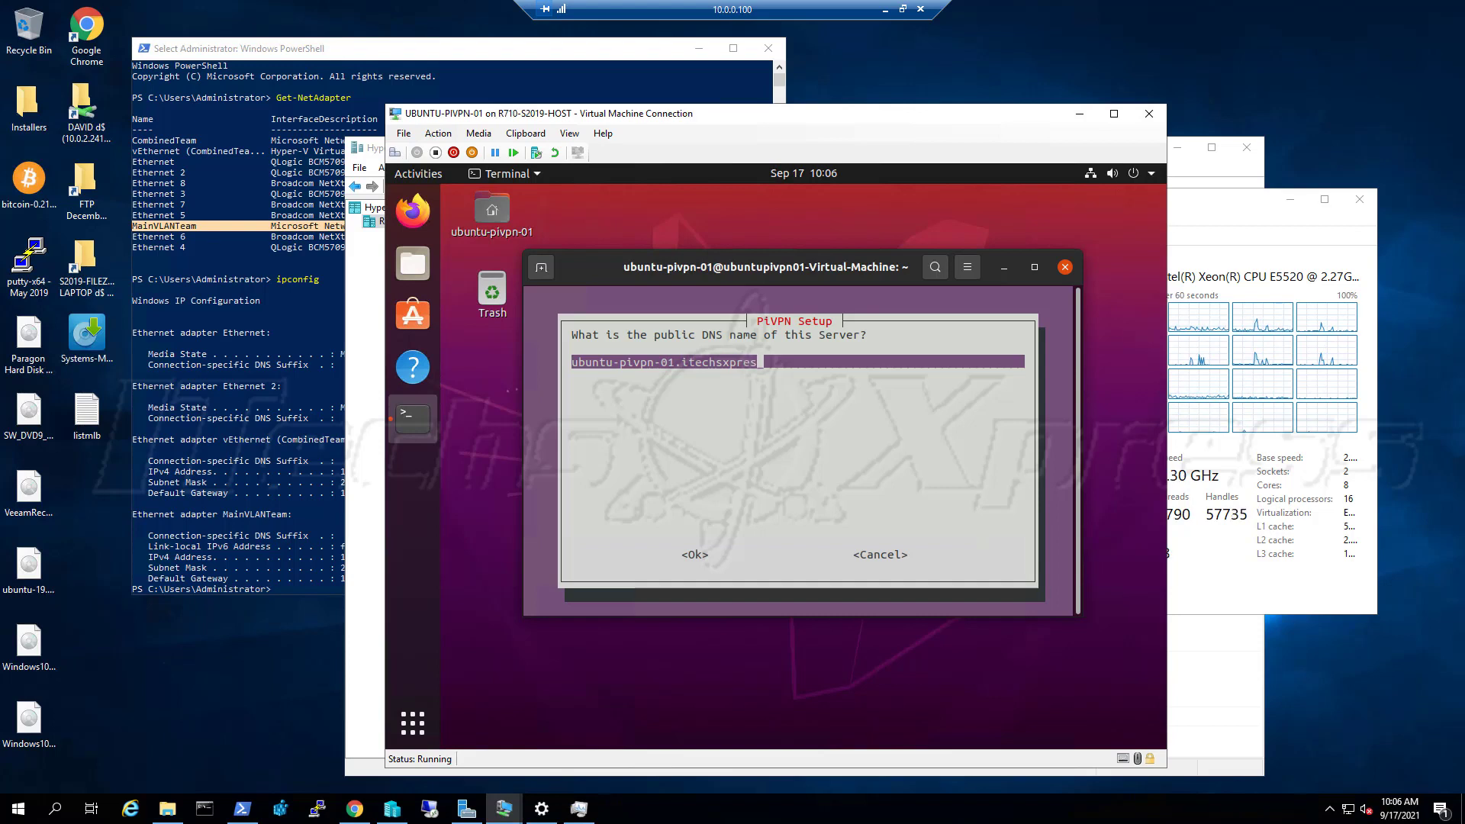
key(BackSpace)
key(BackSpace)
text(net)
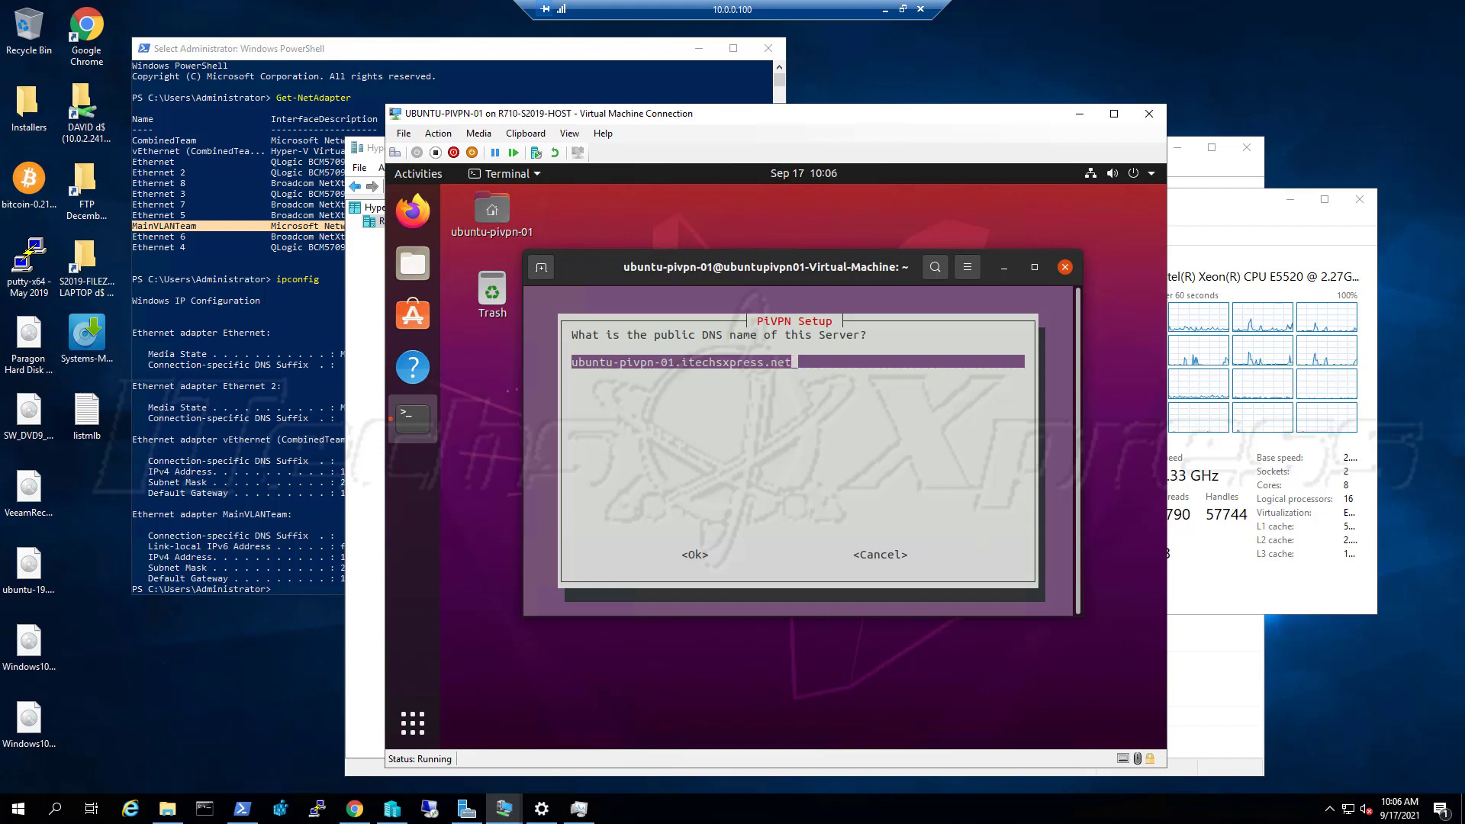
key(Tab)
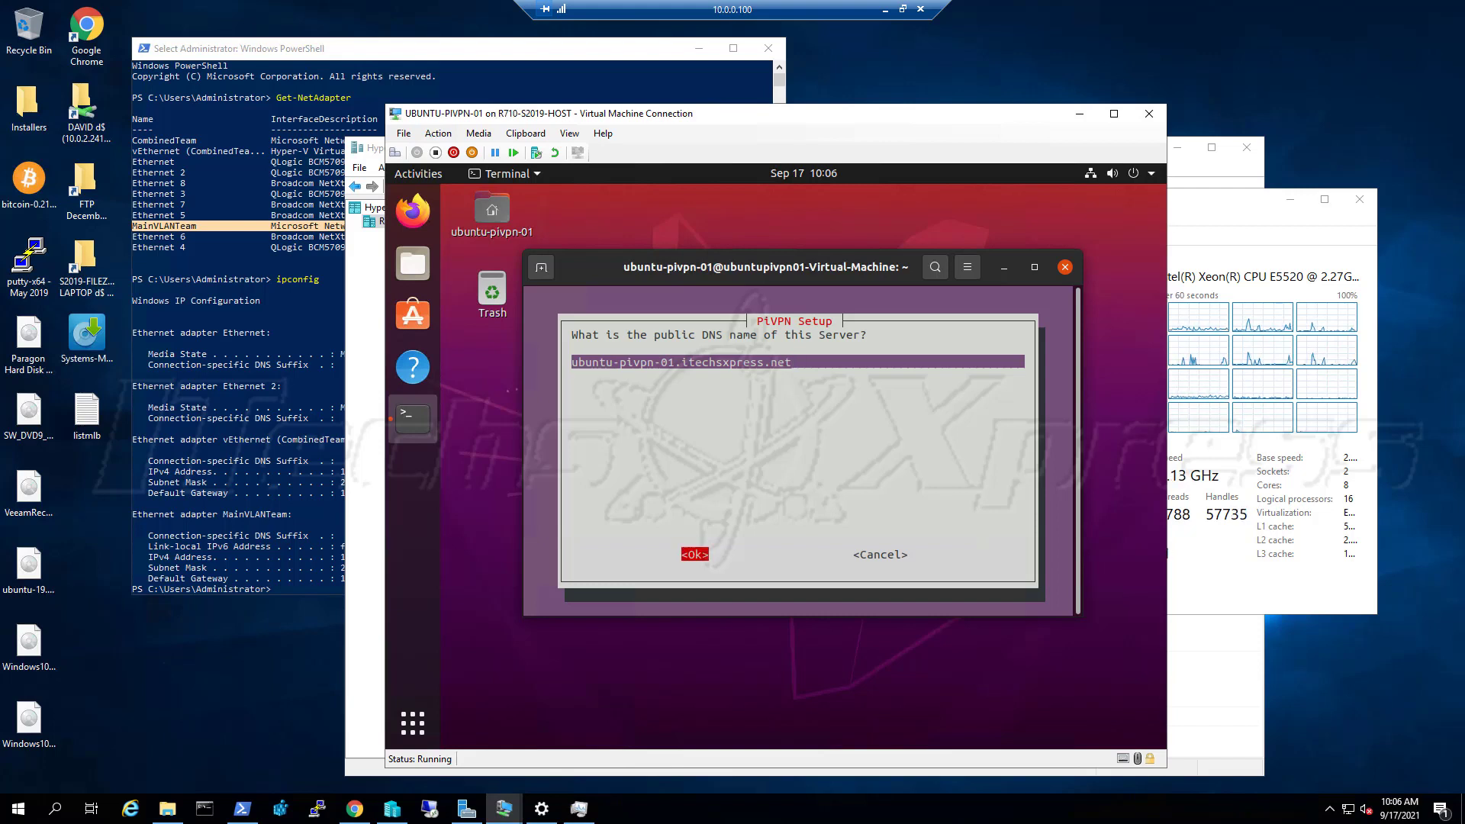
Confirm ubuntu-pivpn-01.itechsxpress.net as correct and acknowledge the server key generation notice
key(Return)
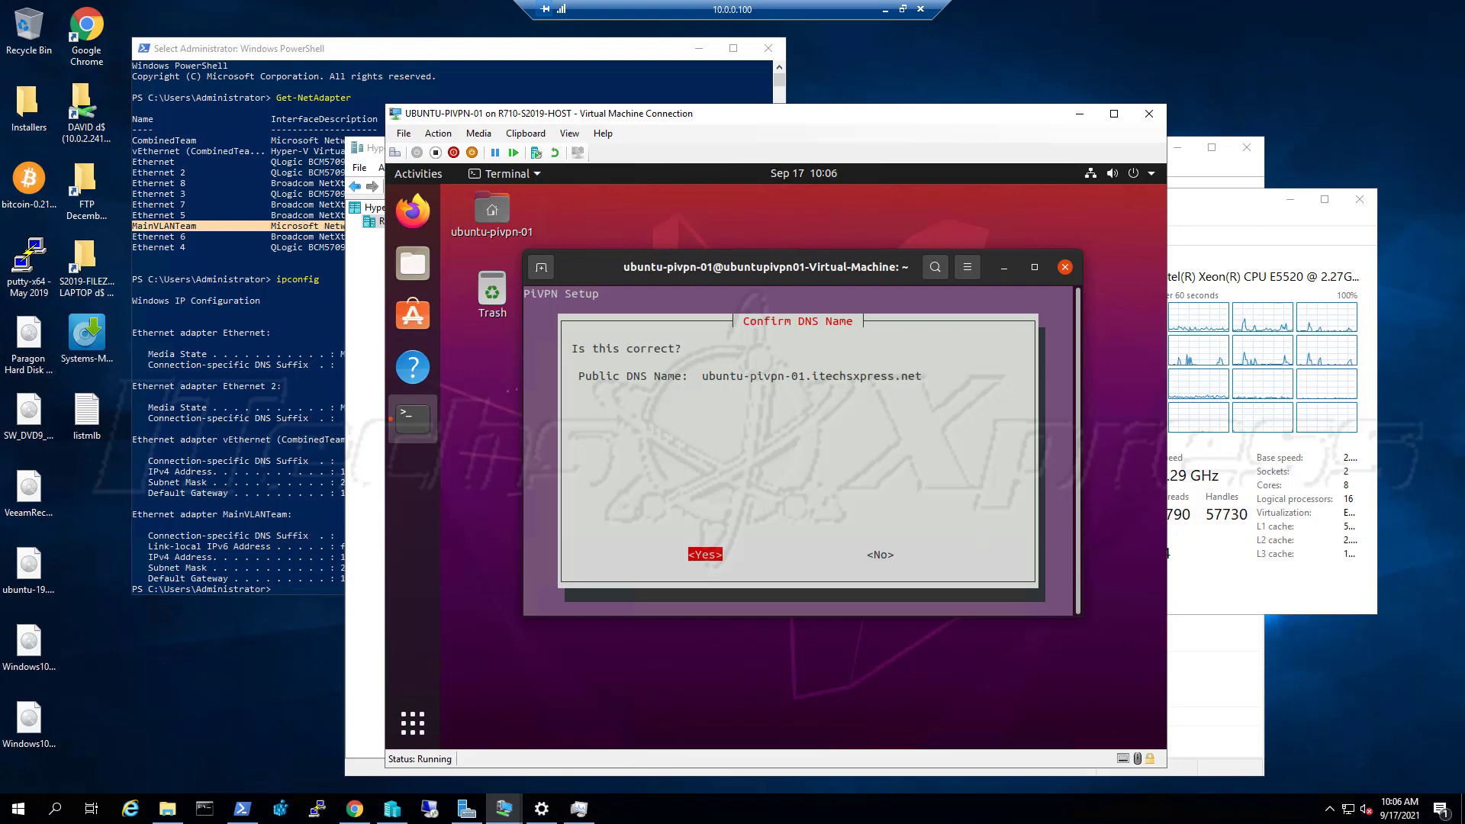
key(Return)
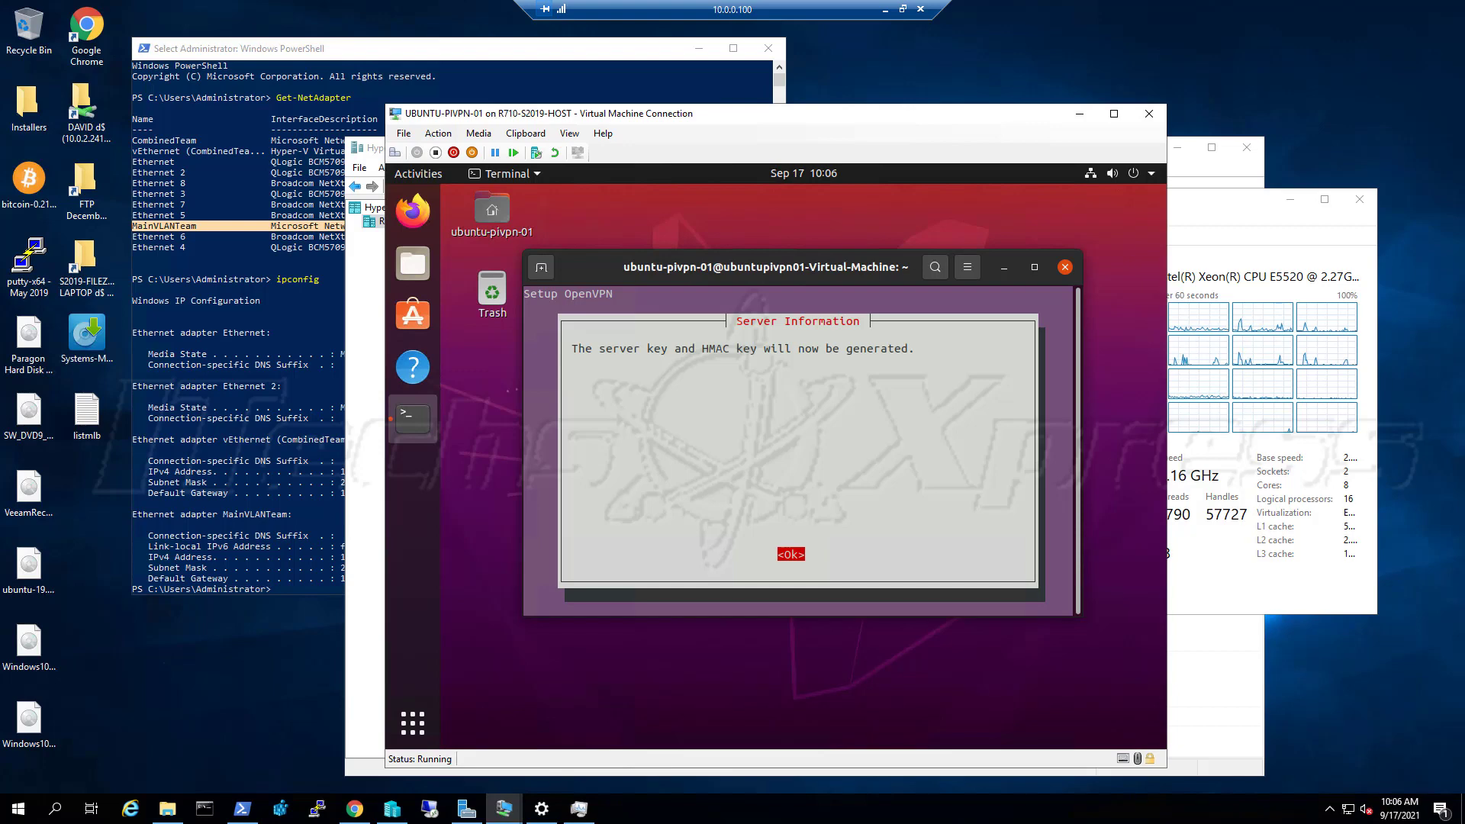
key(Return)
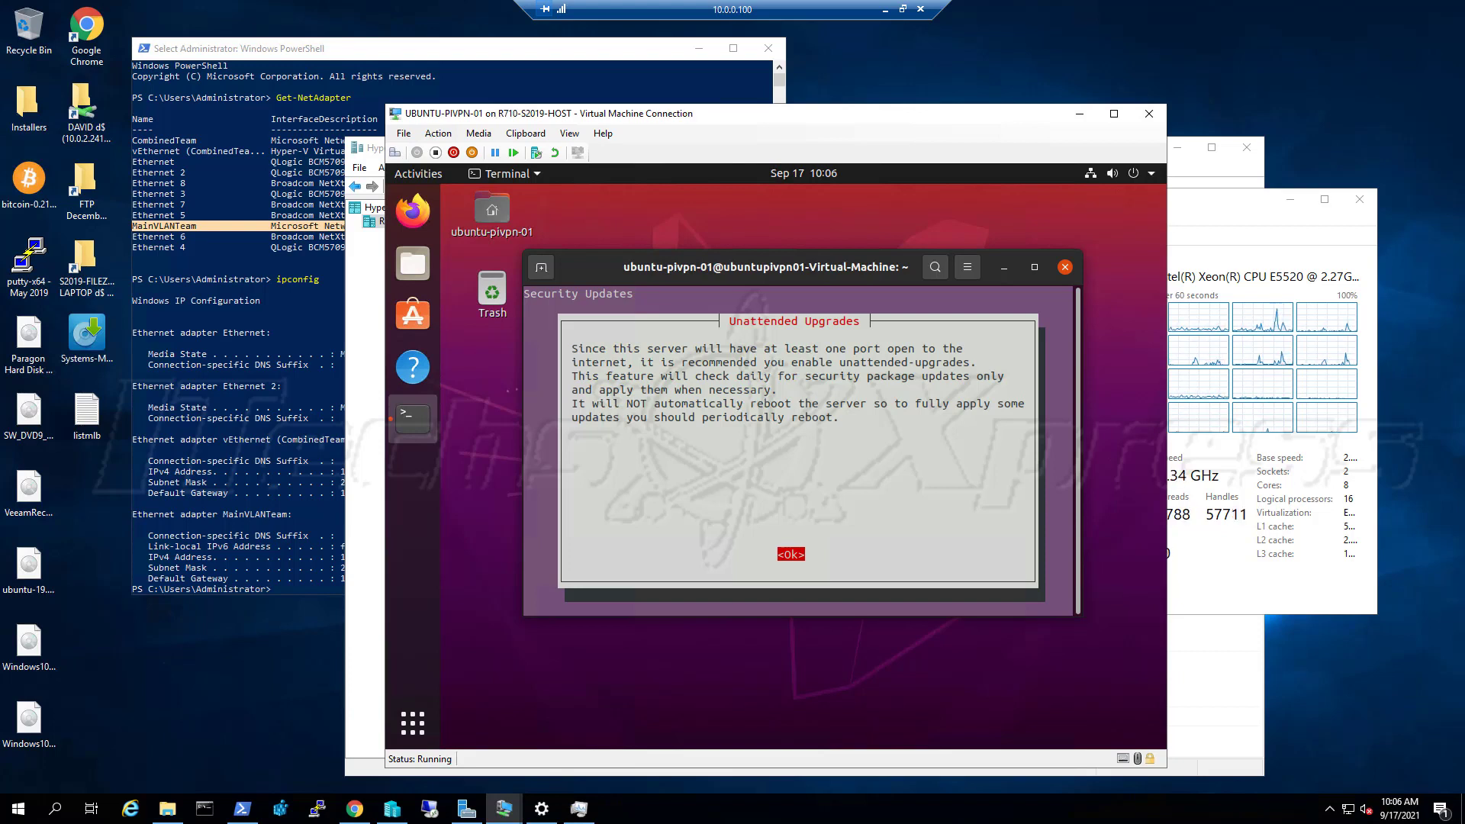
Acknowledge the Unattended Upgrades notice and answer Yes to enable them
key(Return)
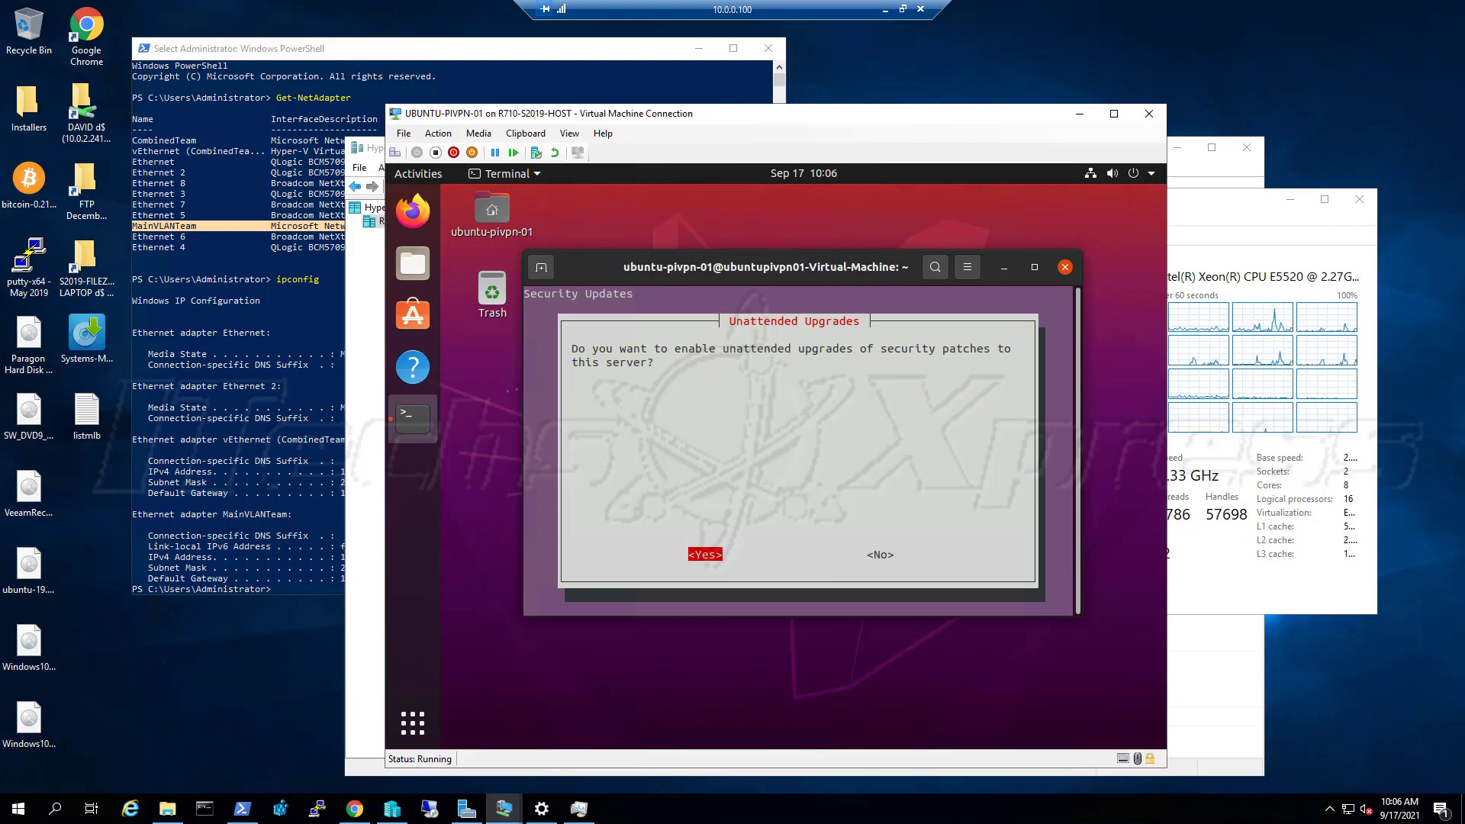
key(Return)
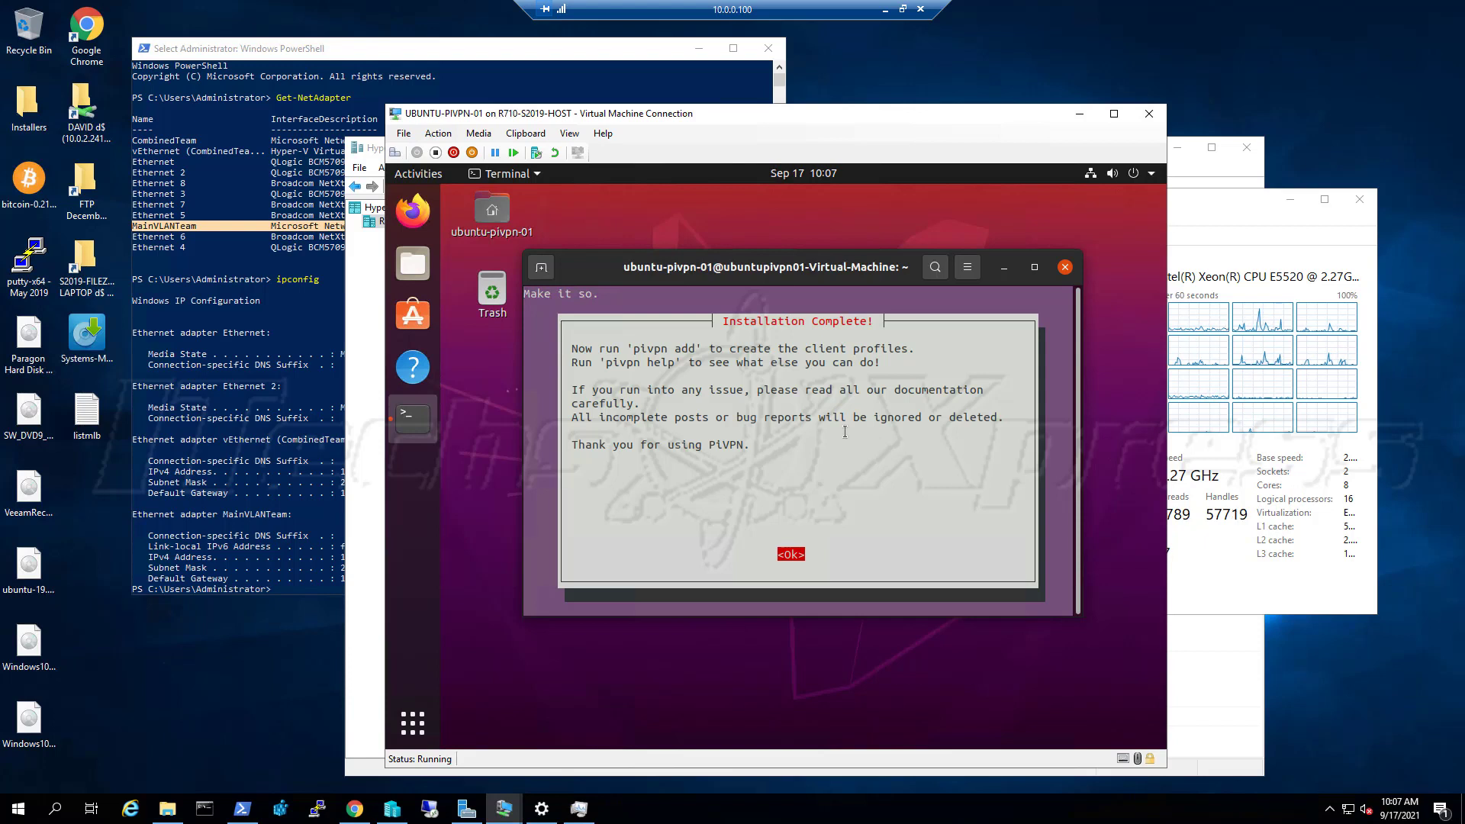
Dismiss the Installation Complete message and answer Yes to reboot the Ubuntu VM now
key(Return)
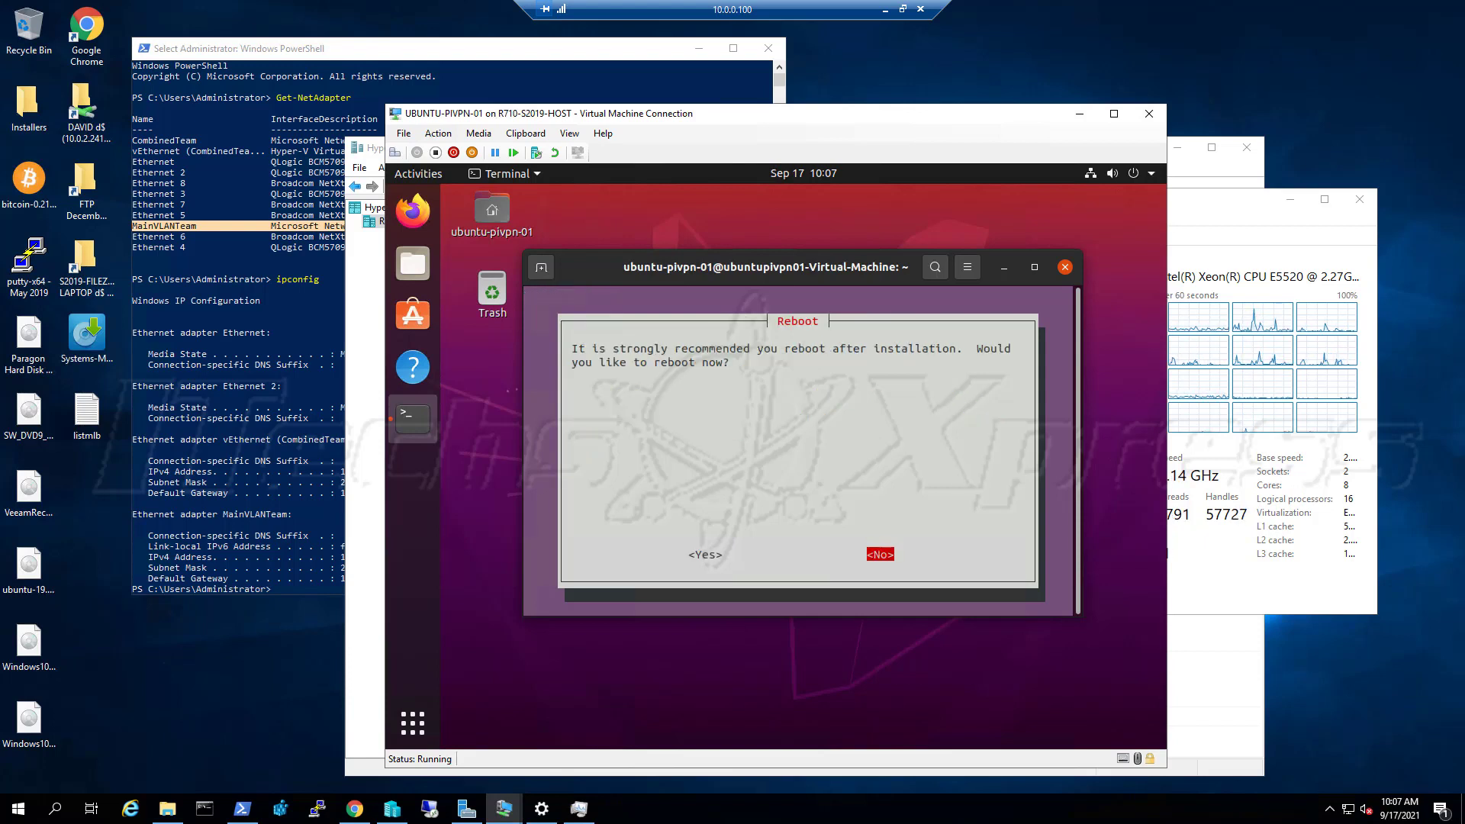
key(Left)
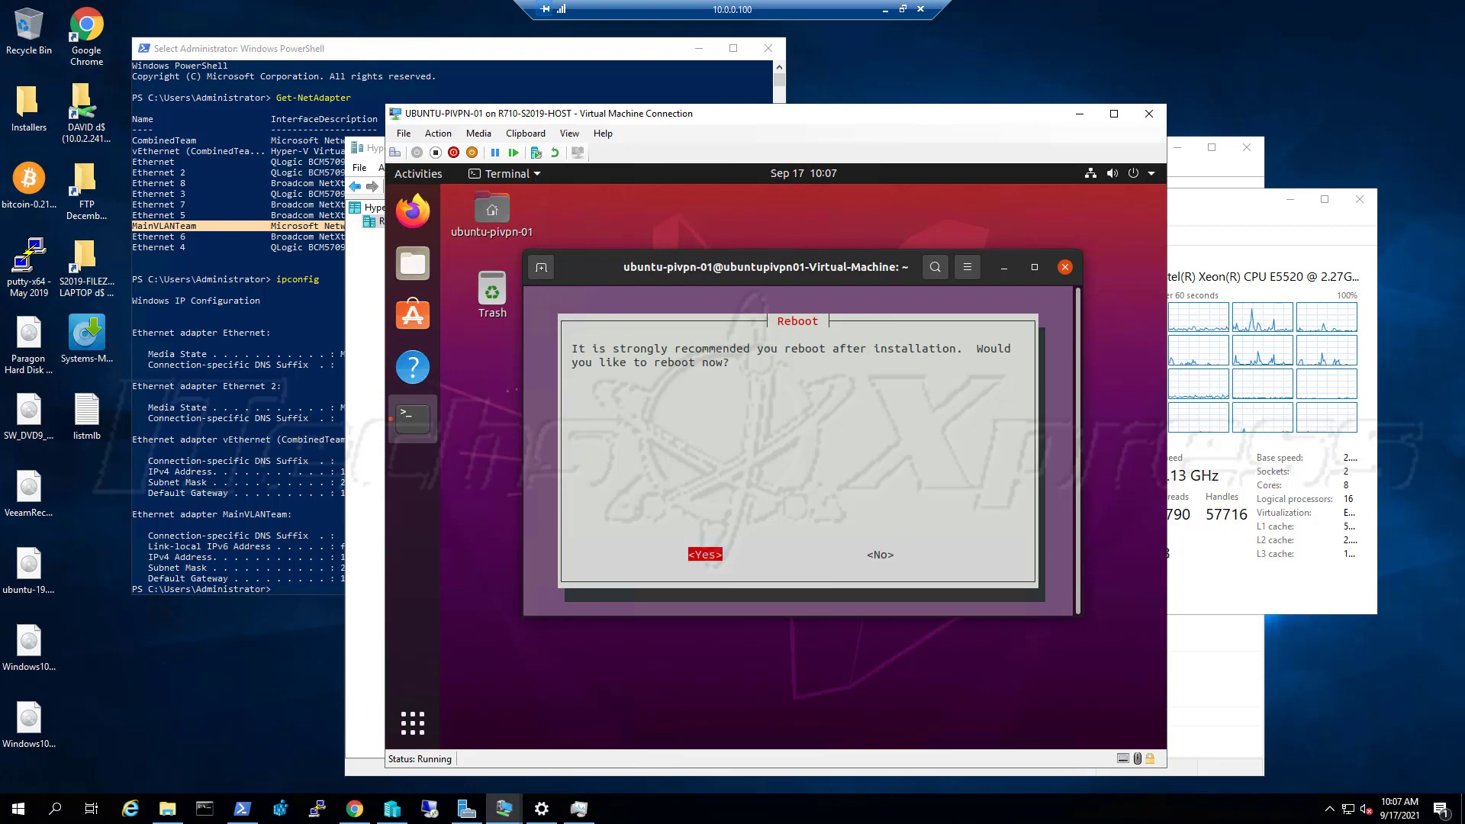
key(Return)
key(Return)
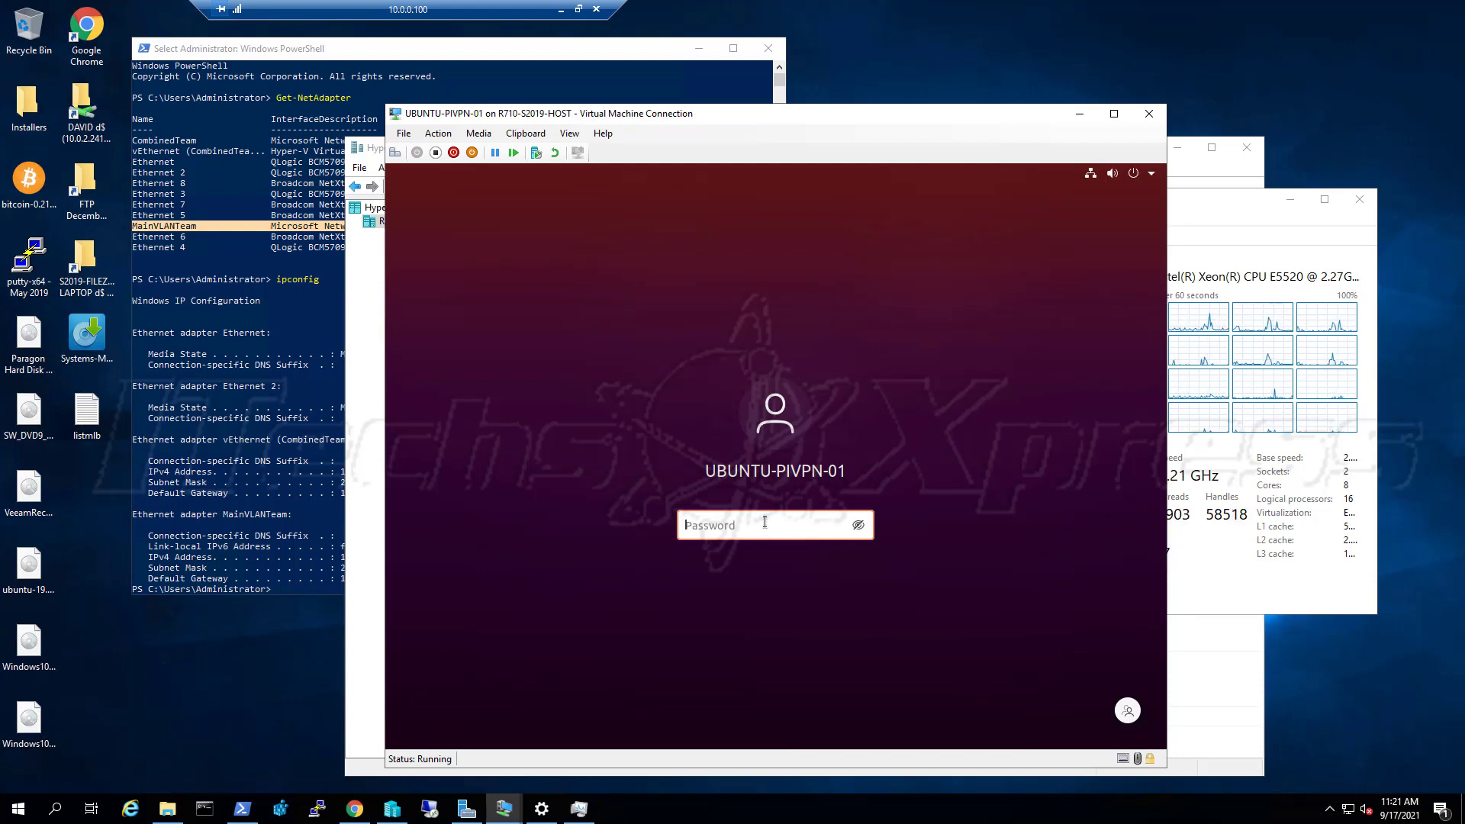
Sign in to the rebooted UBUNTU-PIVPN-01 desktop with the account password
click(526, 134)
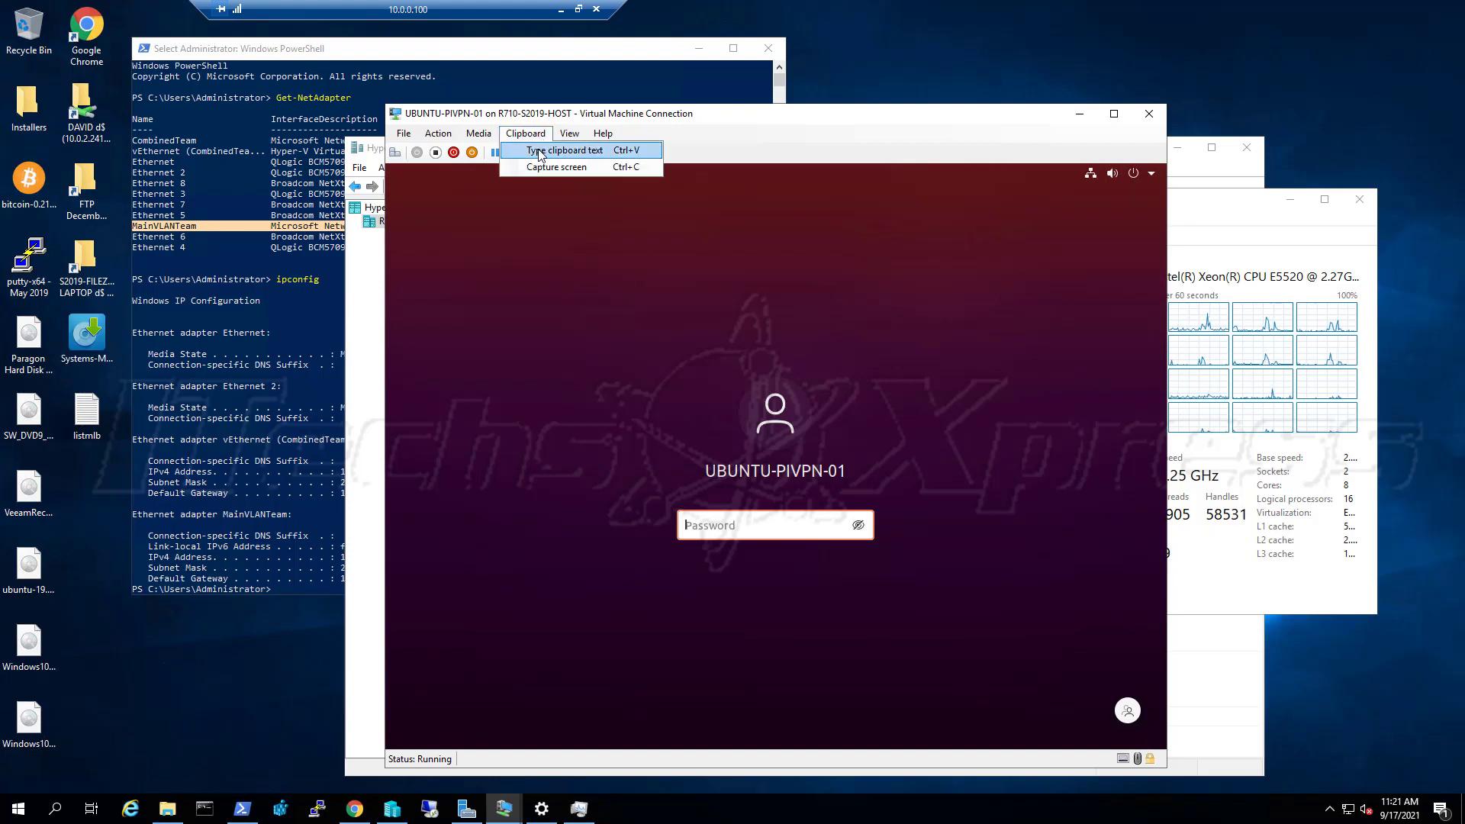
click(539, 152)
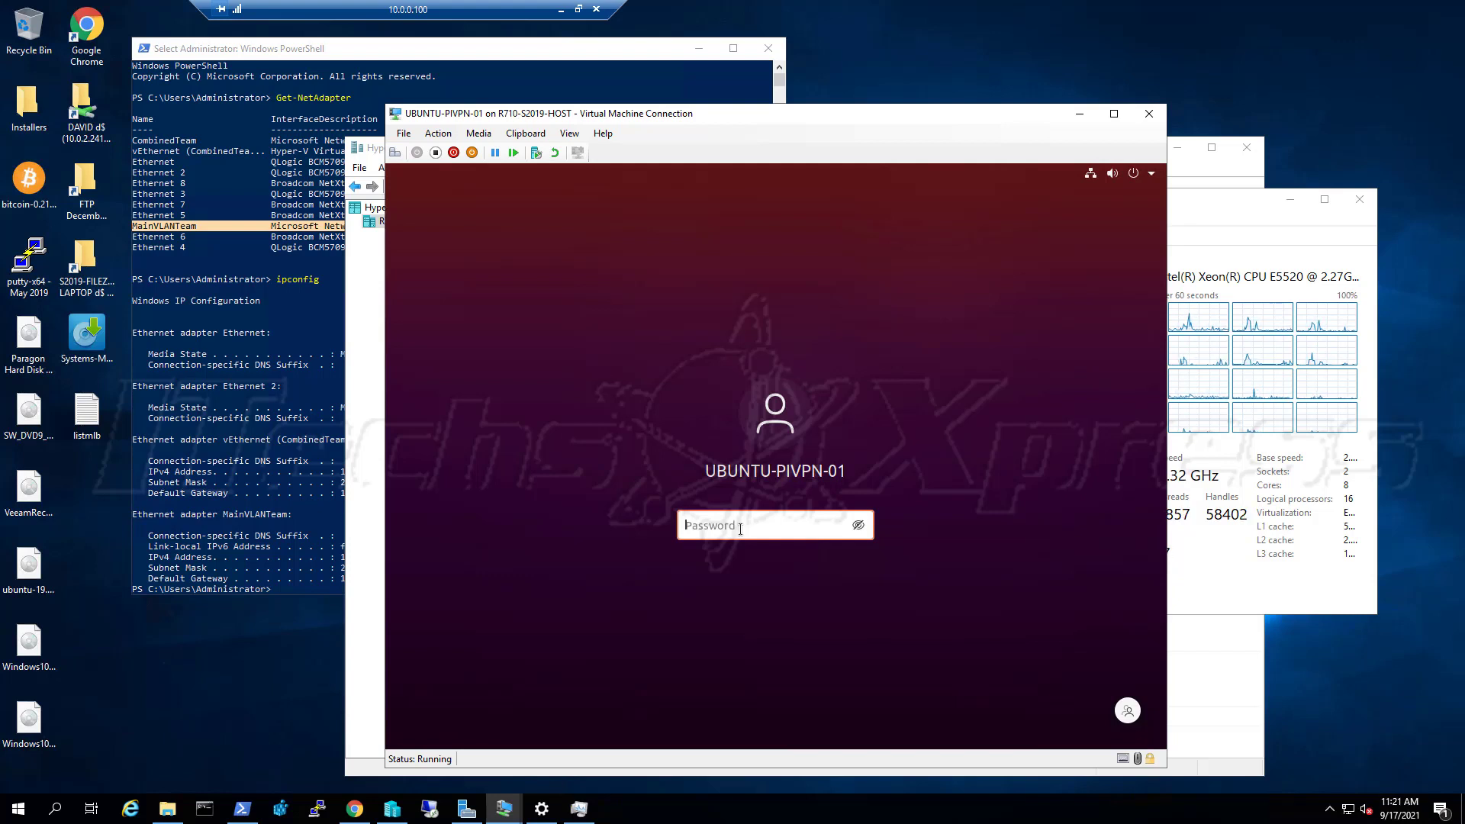
text(p)
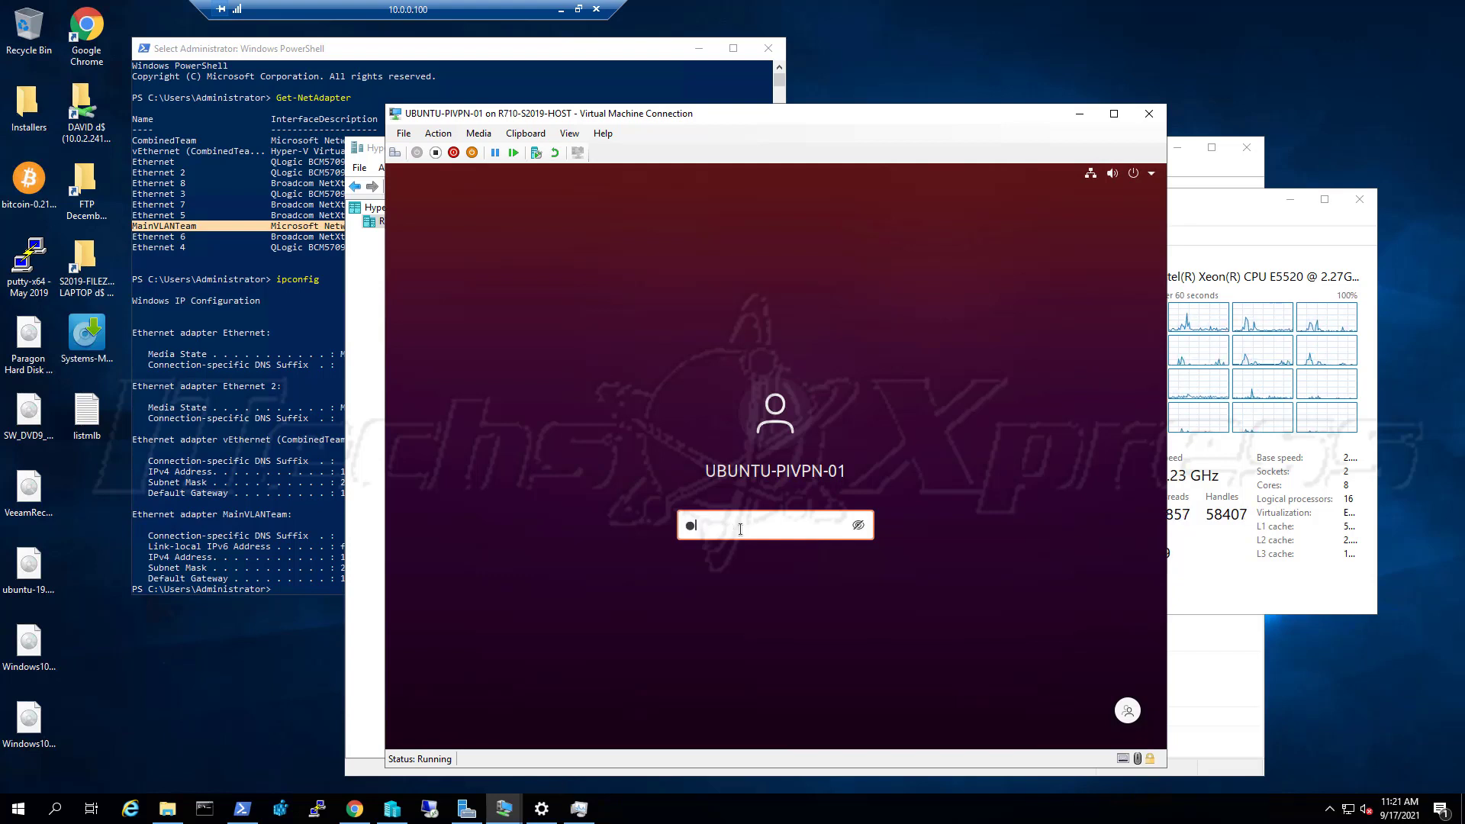
text(ass)
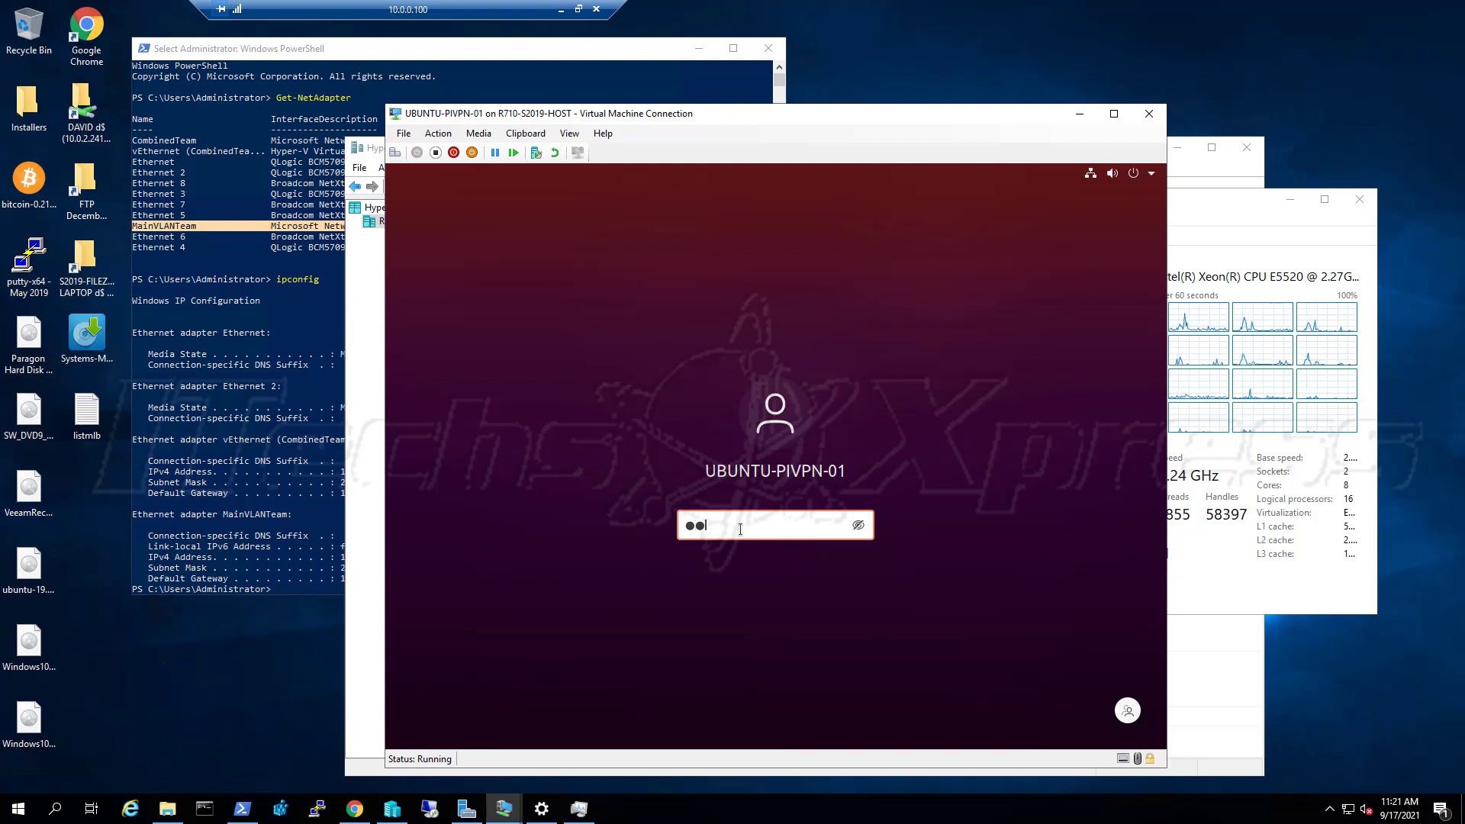
text(w)
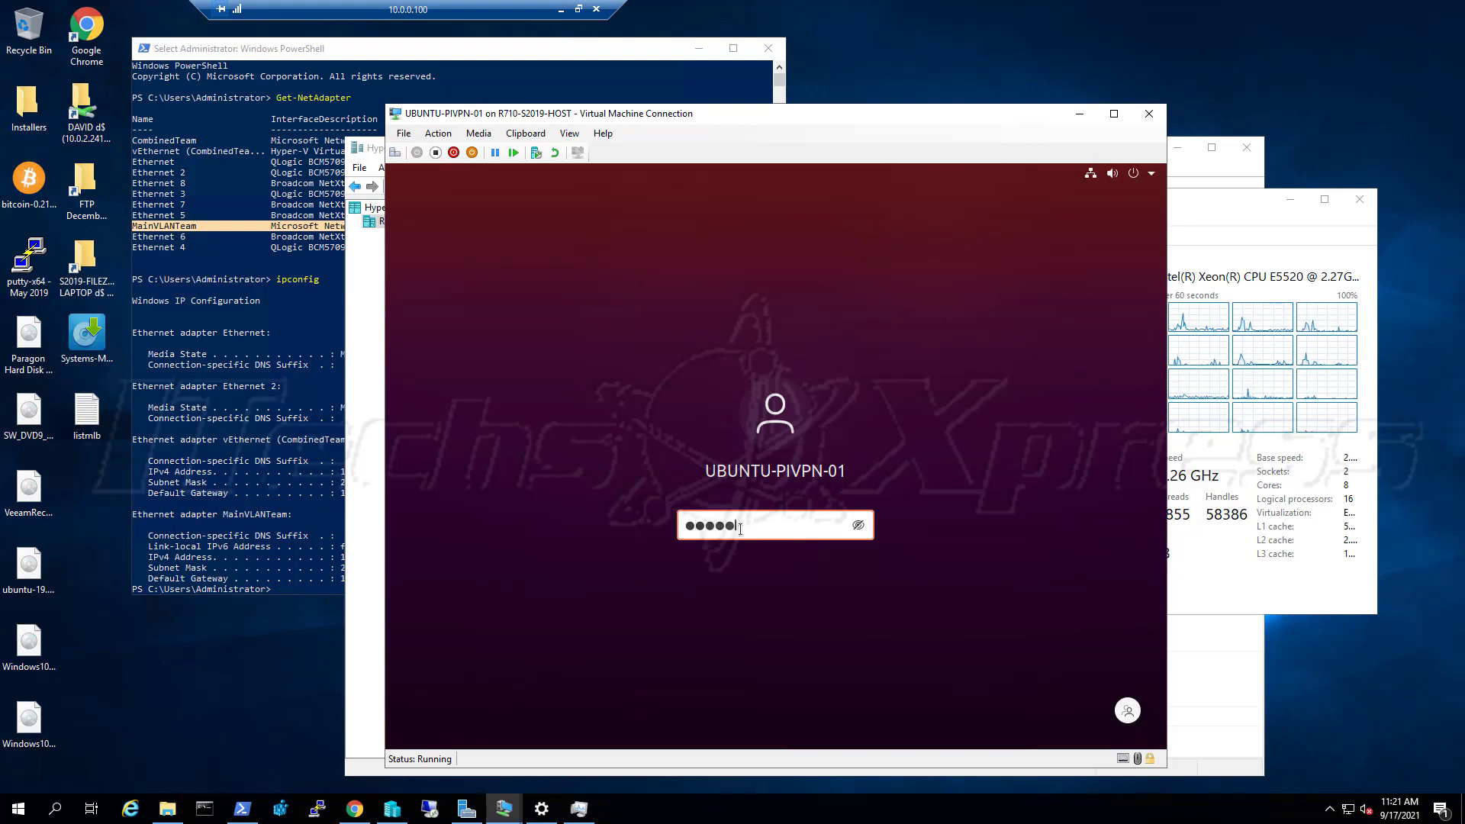
text(ord1)
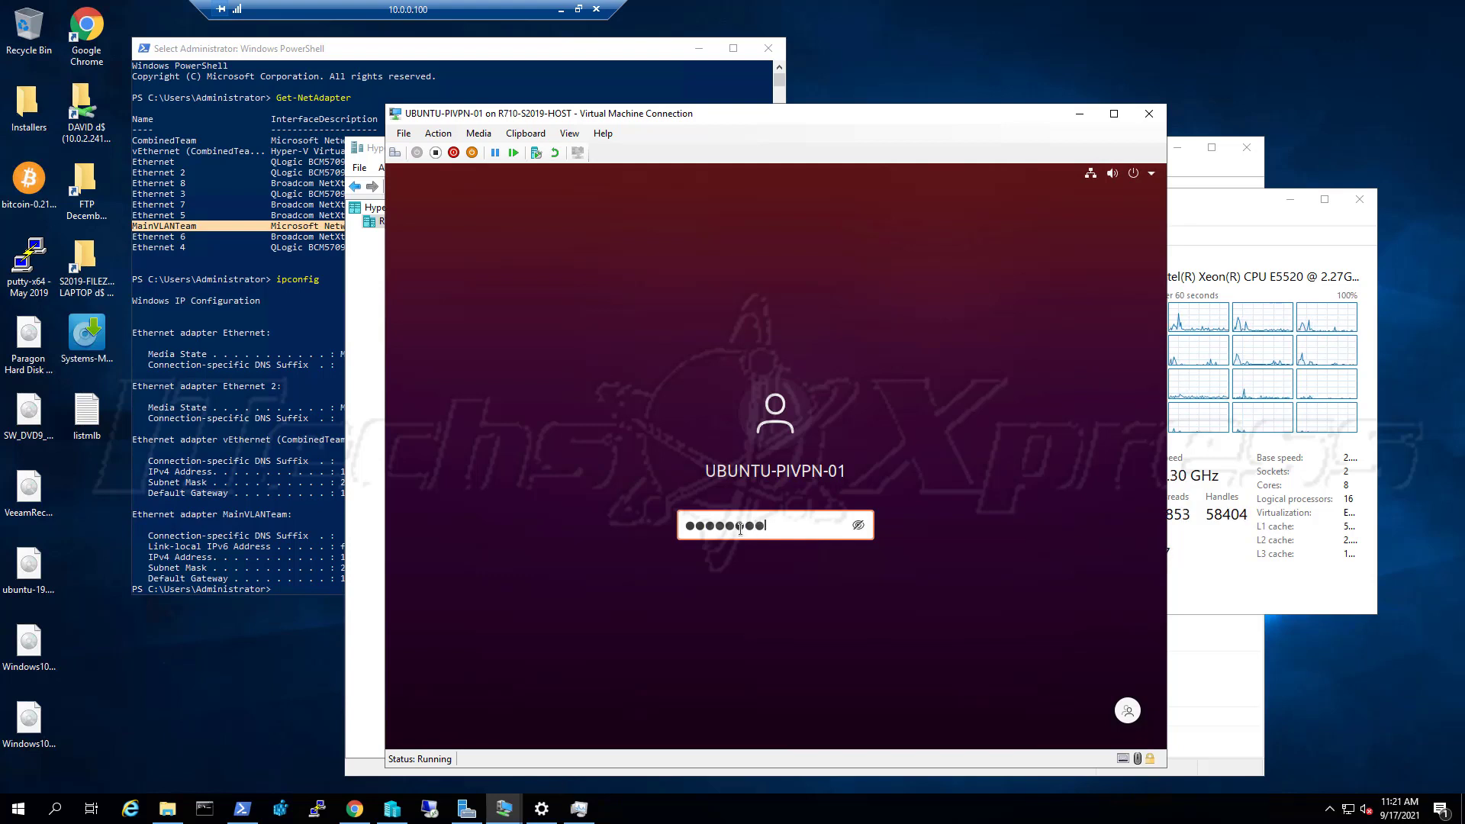
text(23!)
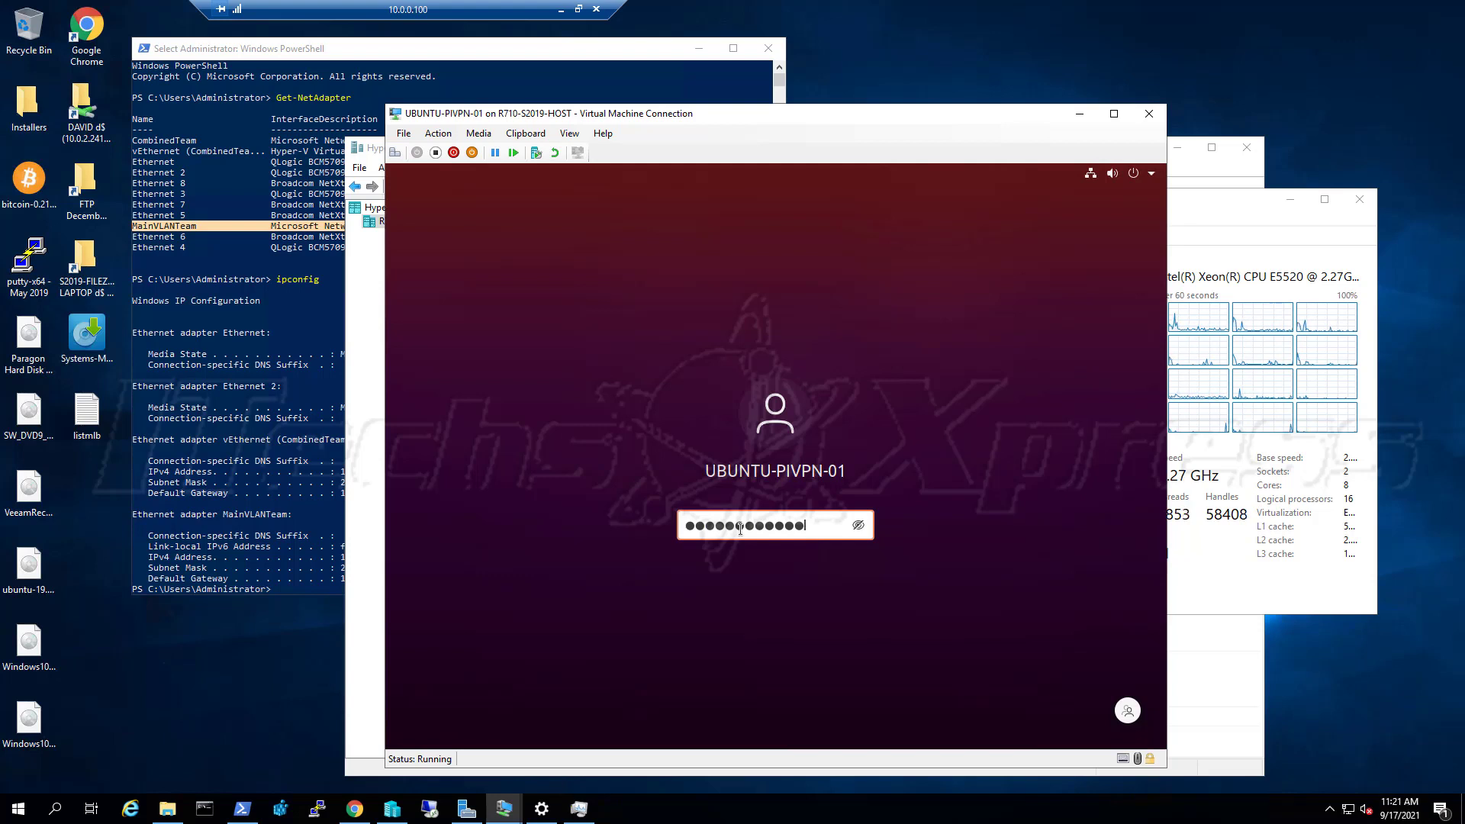
text(@)
key(Return)
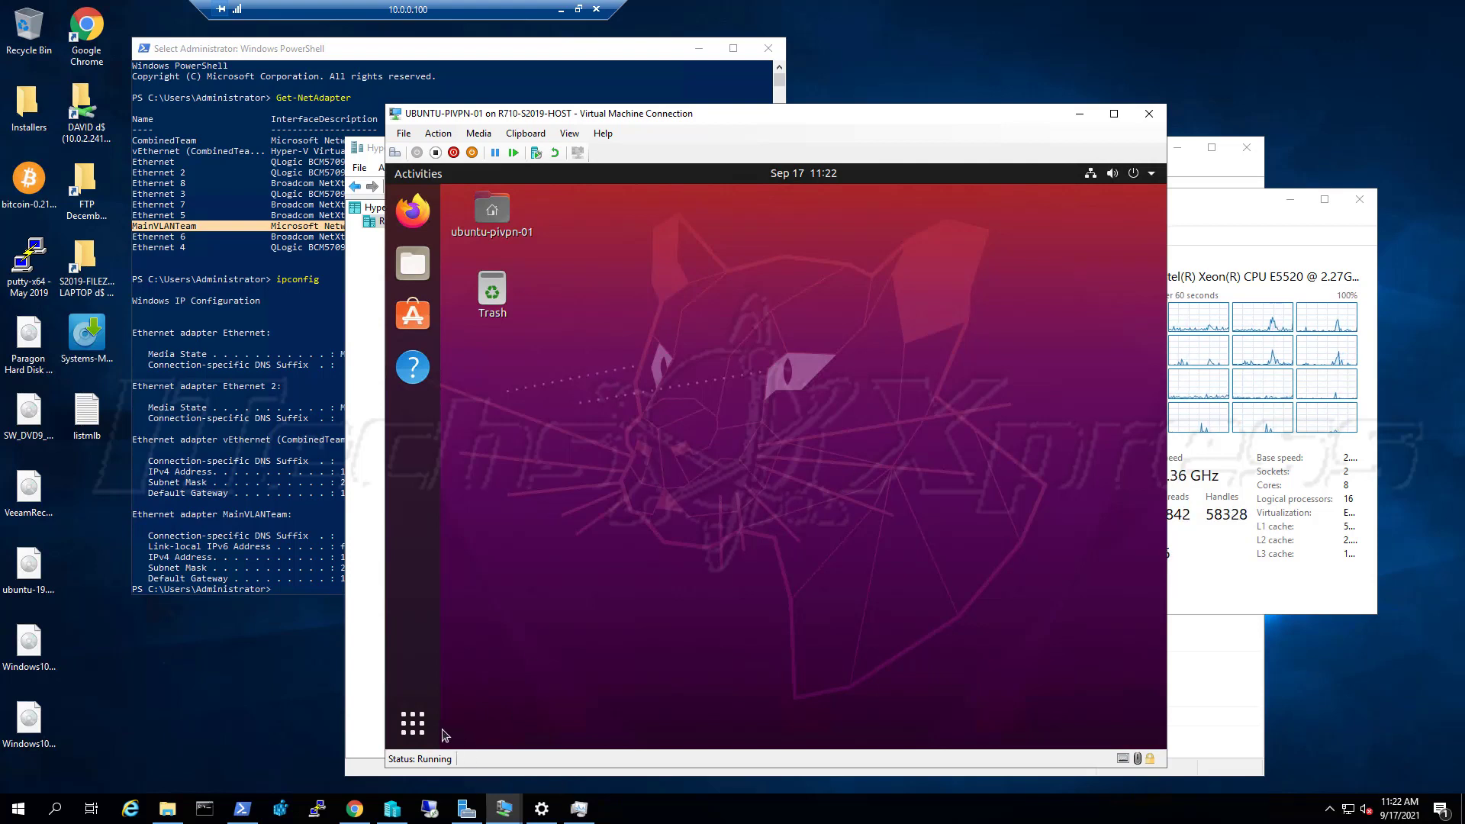
Pin Terminal to the dock favourites from the app grid and launch it
click(418, 734)
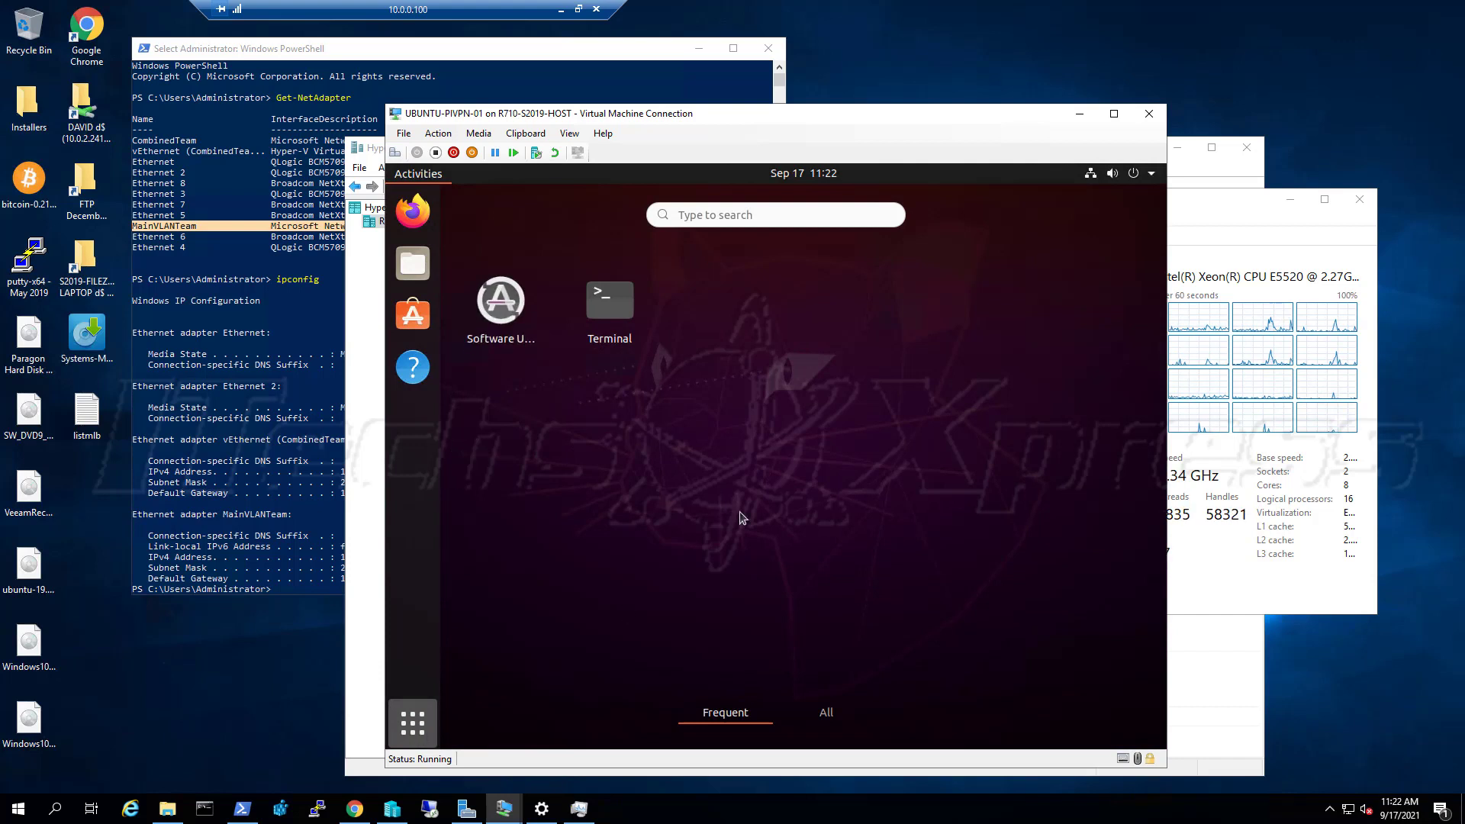
right_click(621, 300)
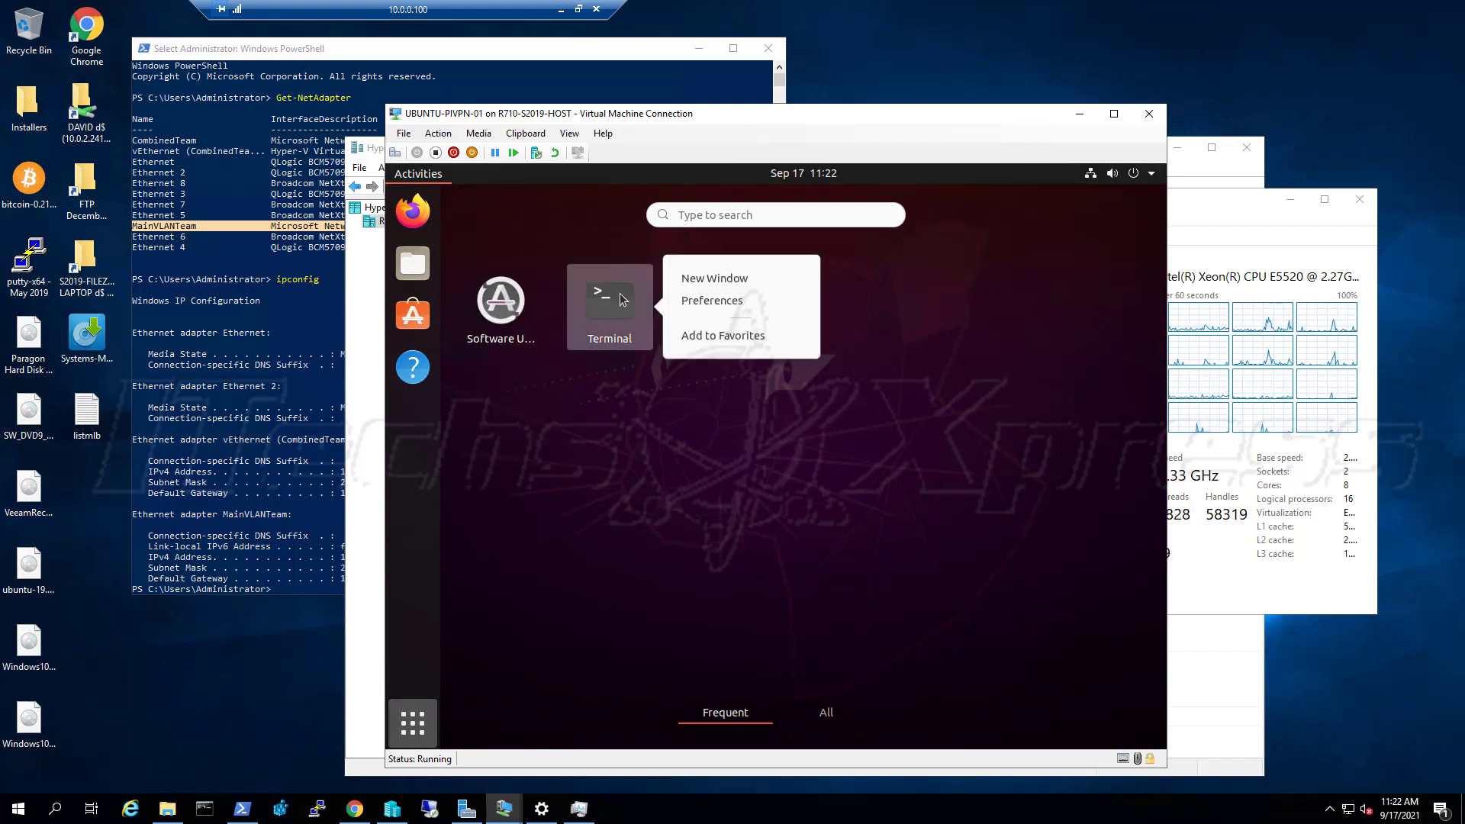
click(696, 343)
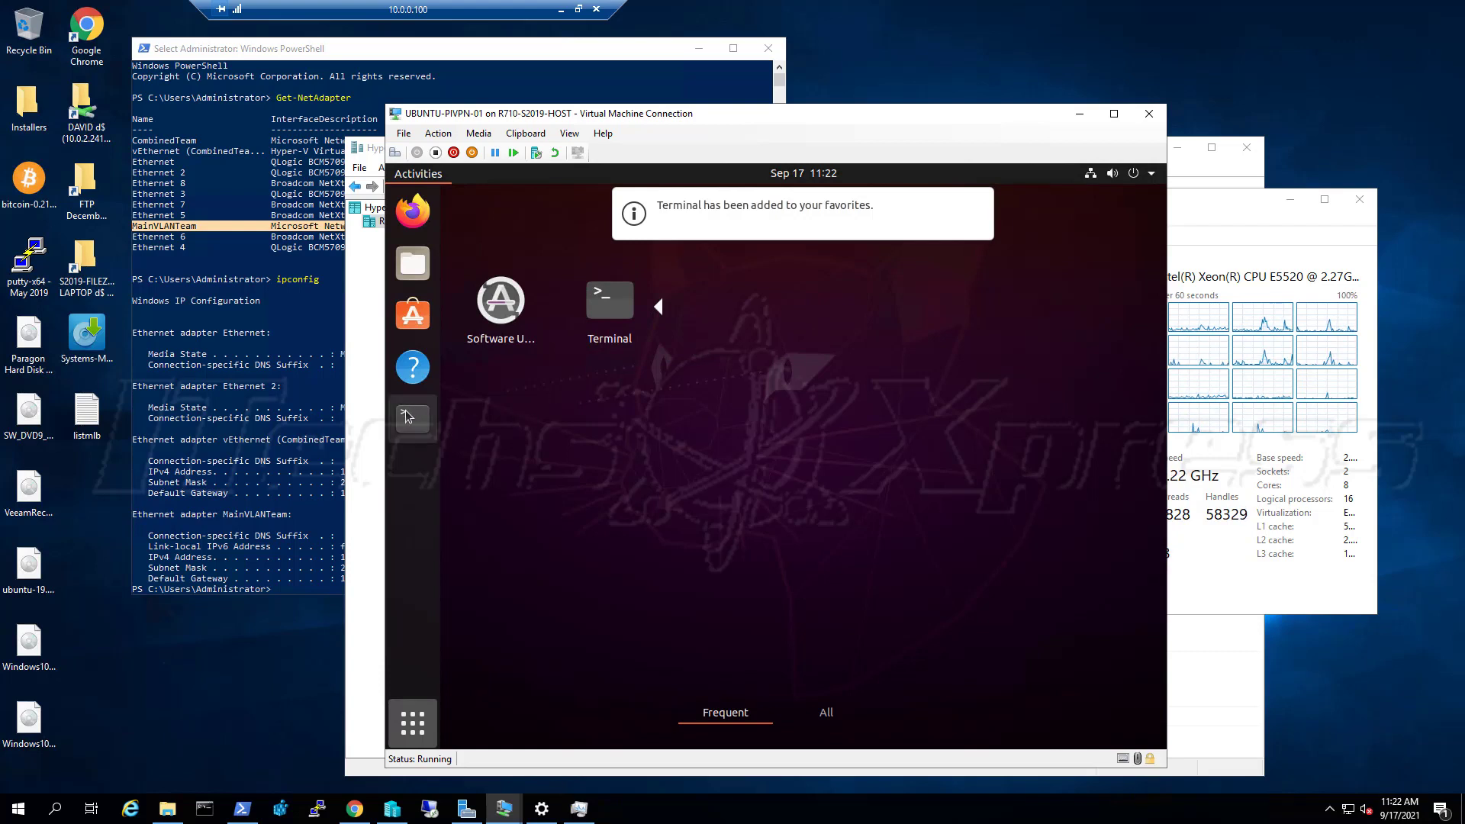
right_click(405, 419)
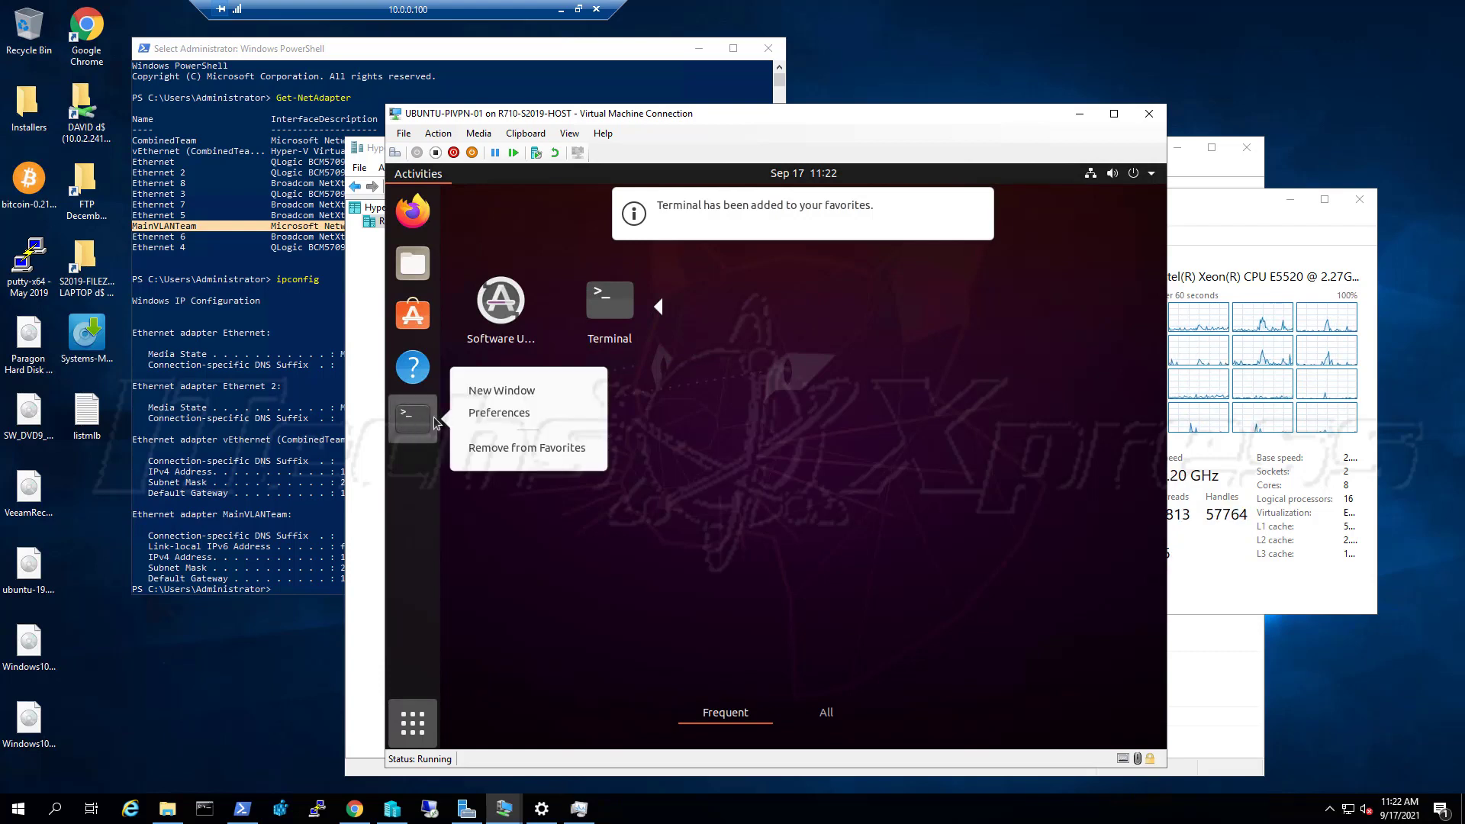
click(423, 419)
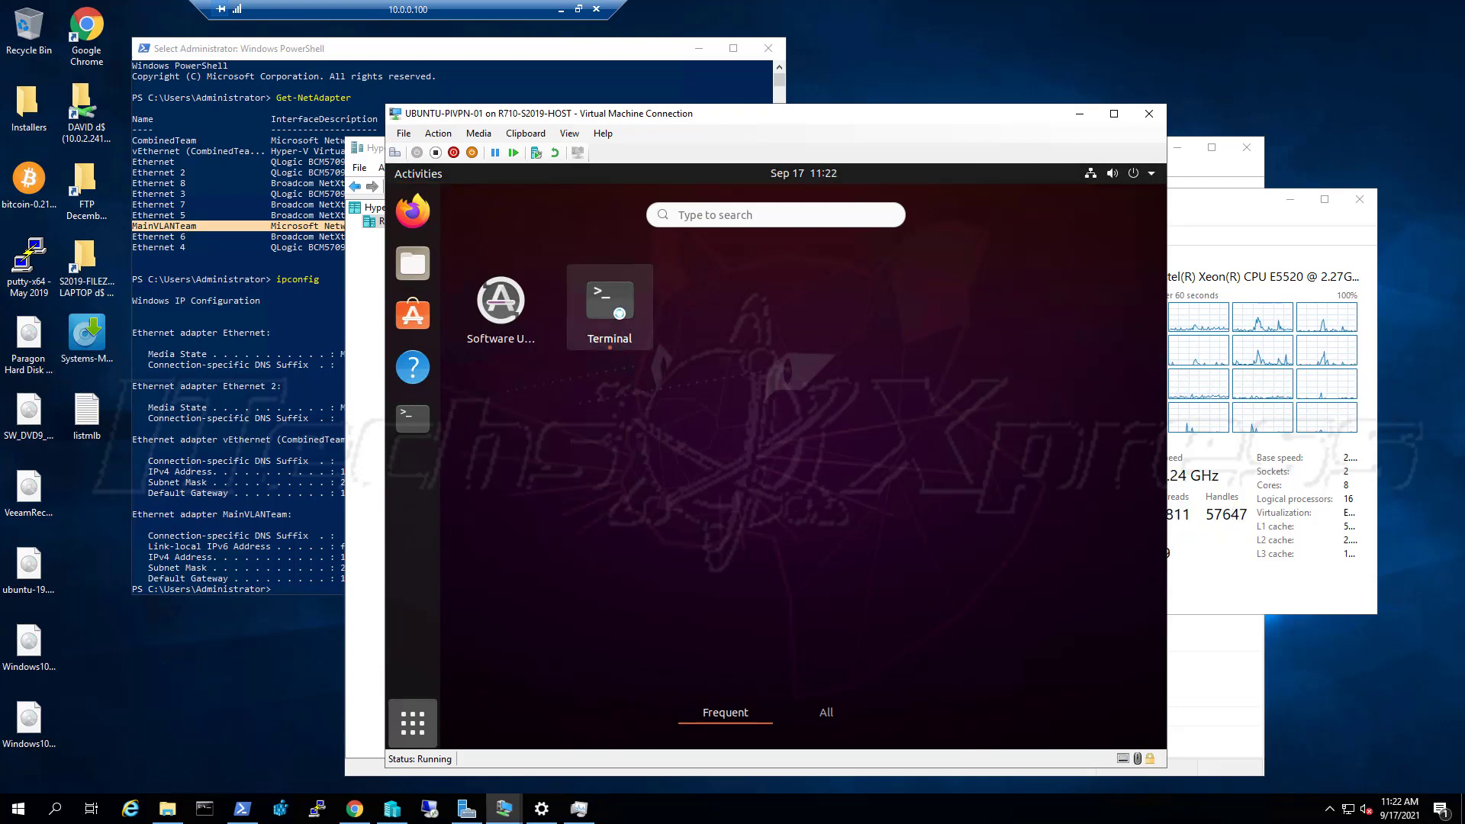
click(615, 309)
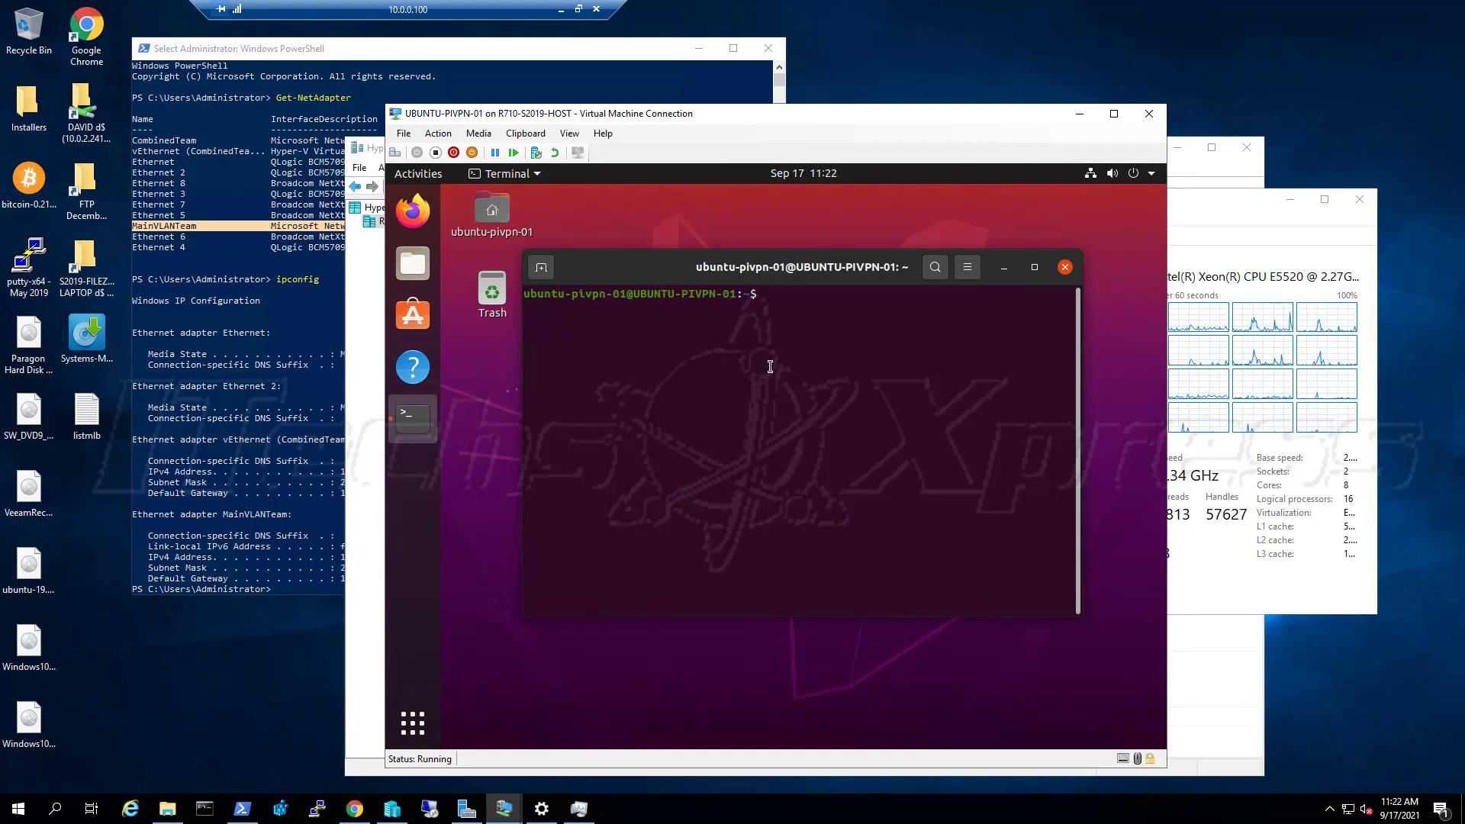
Run 'pivpn add' in Terminal and enter the sudo password
text(pi)
text(vpn)
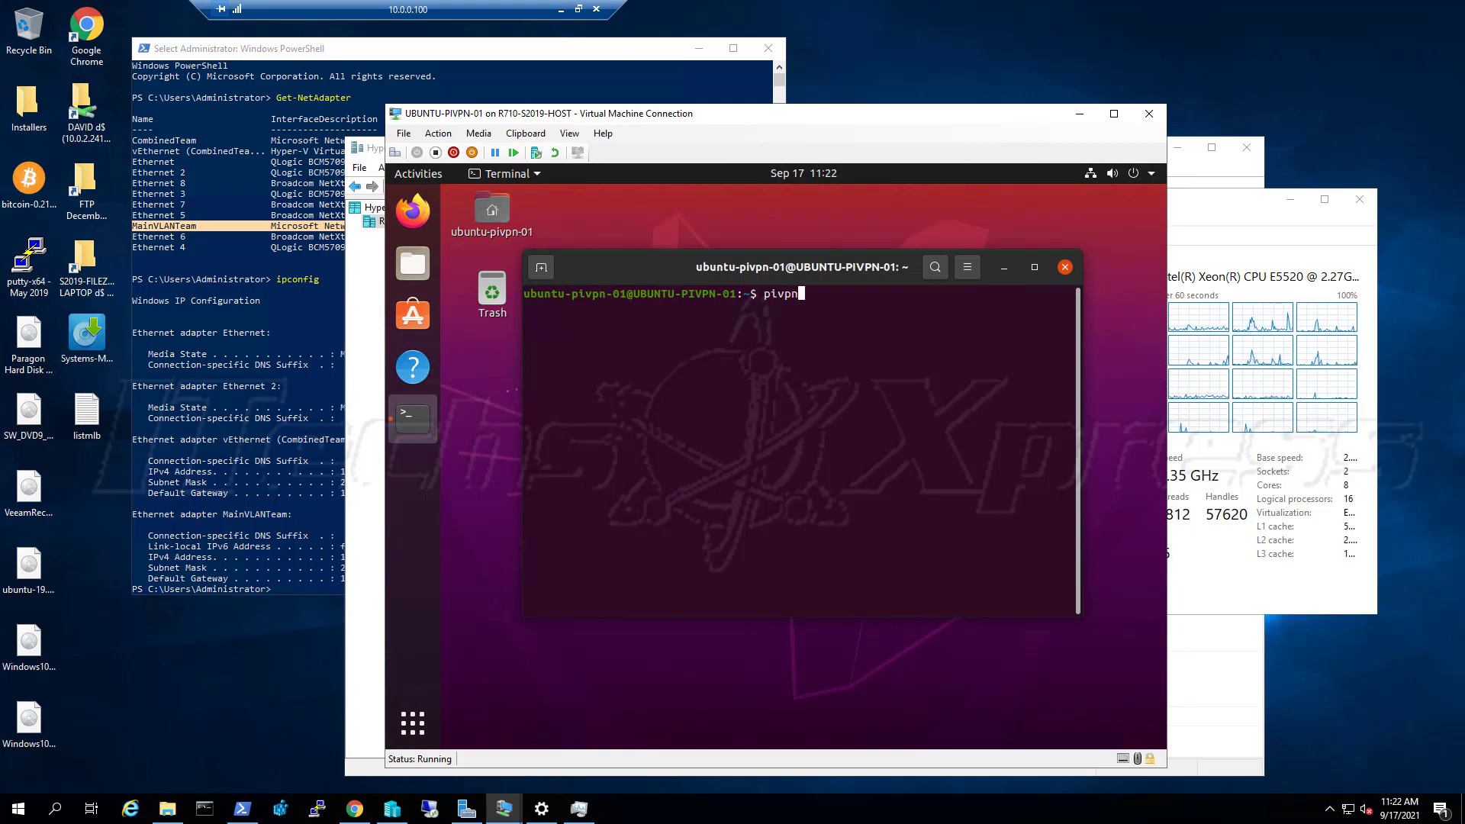
text( add)
key(Return)
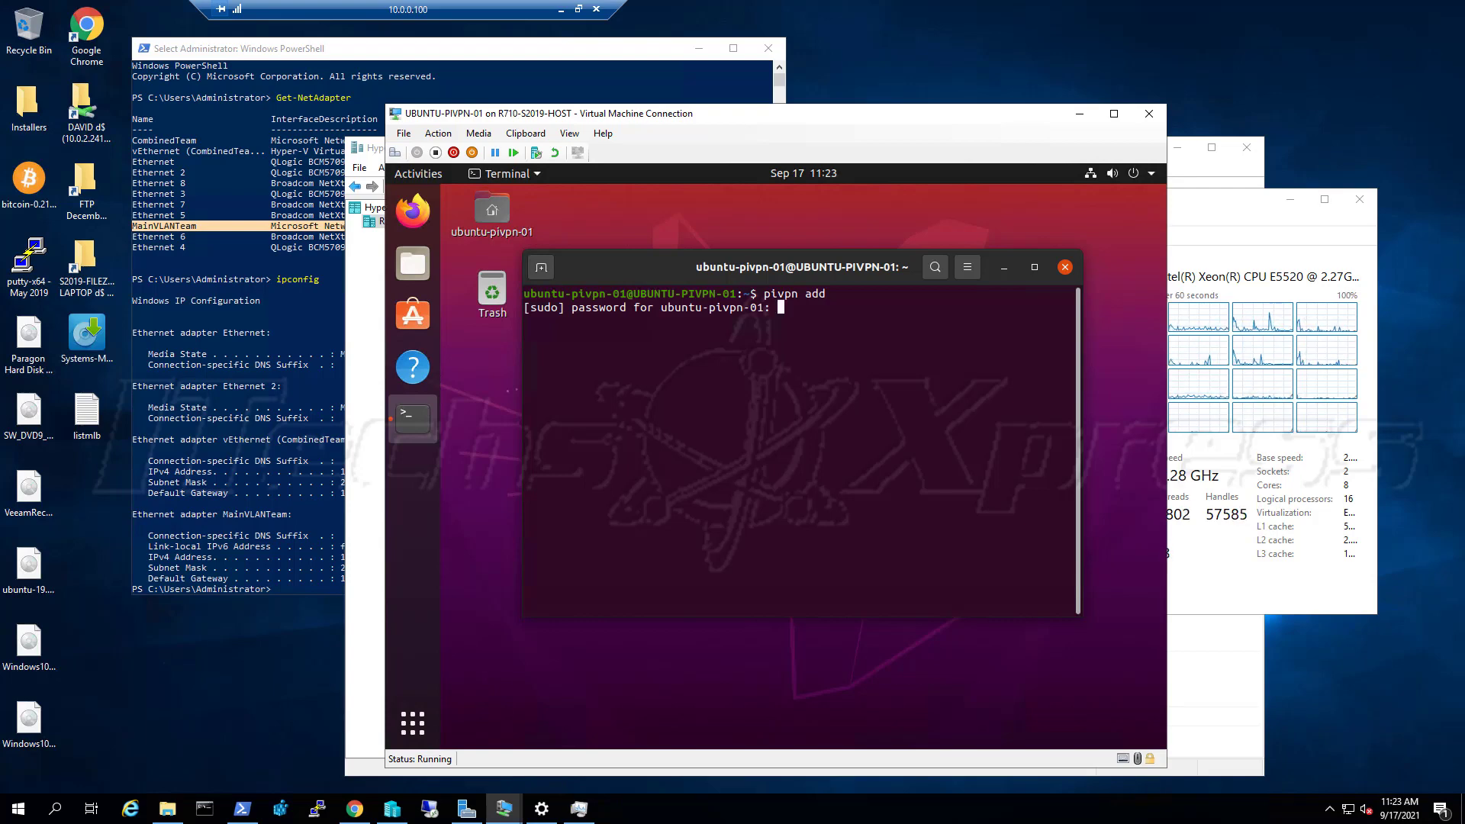
key(Return)
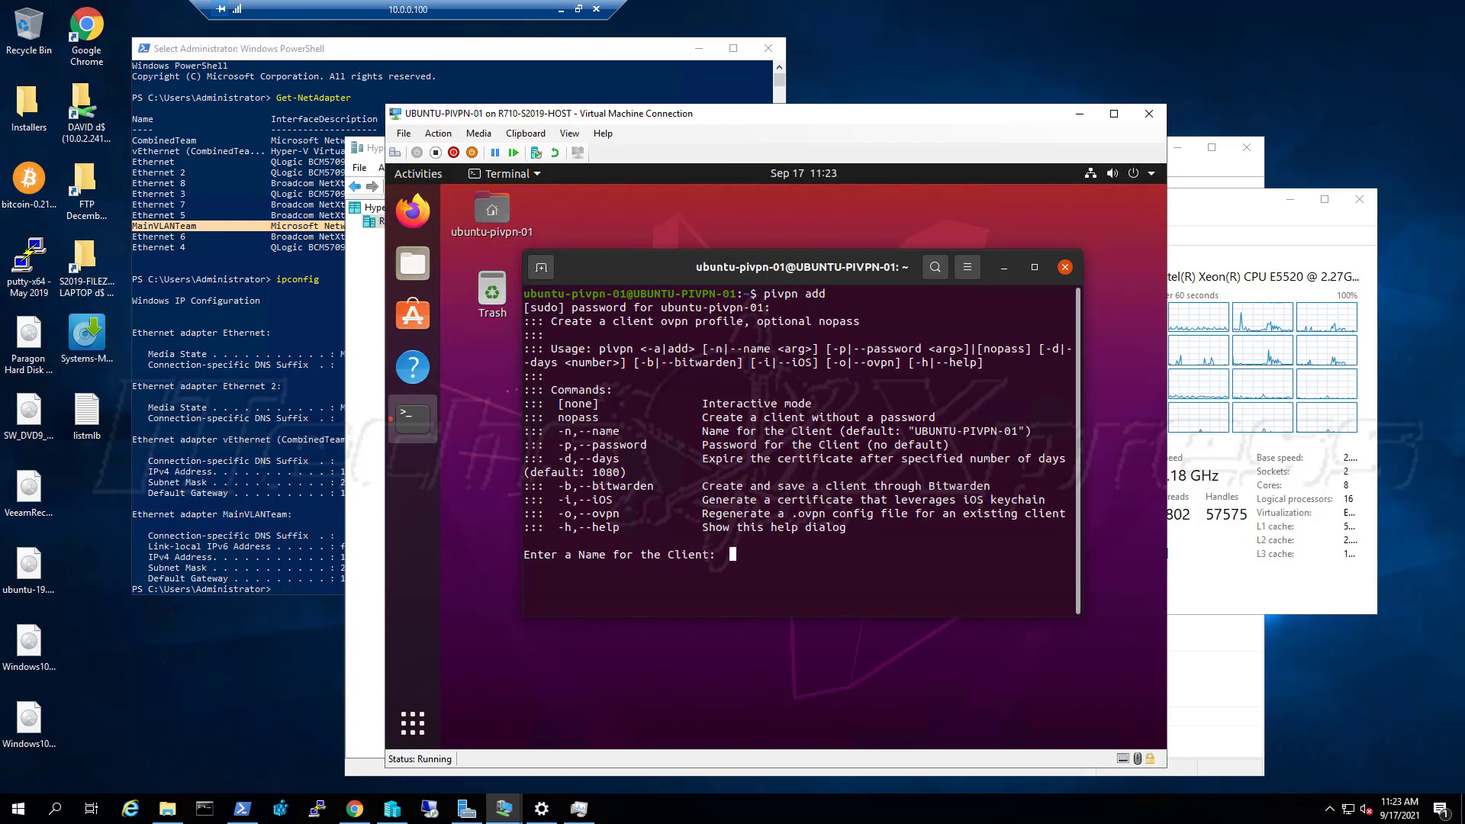
Create client 'mobileDevices' valid for 365 days, protected by a confirmed client password
text(m)
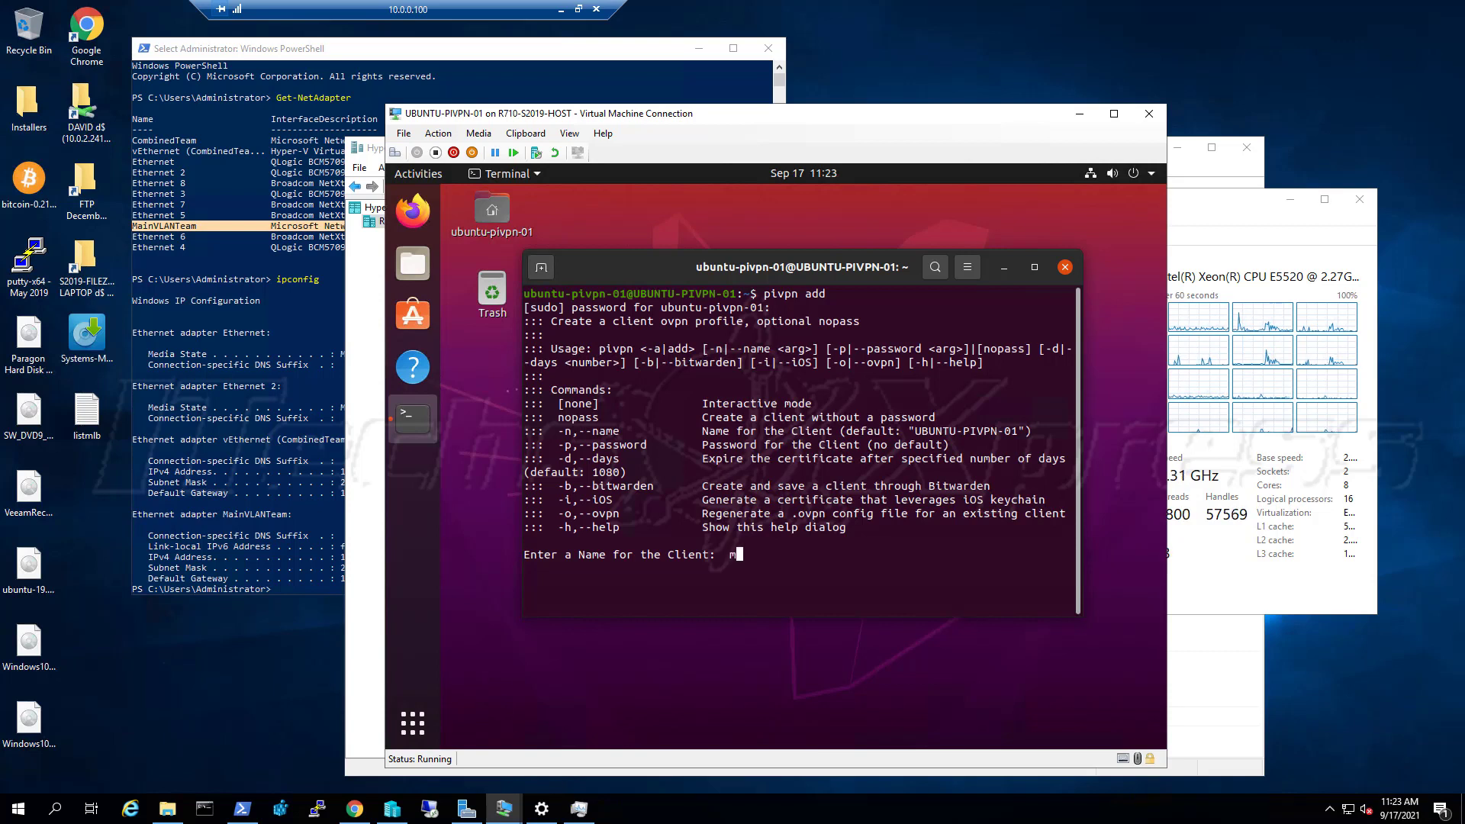
text(o)
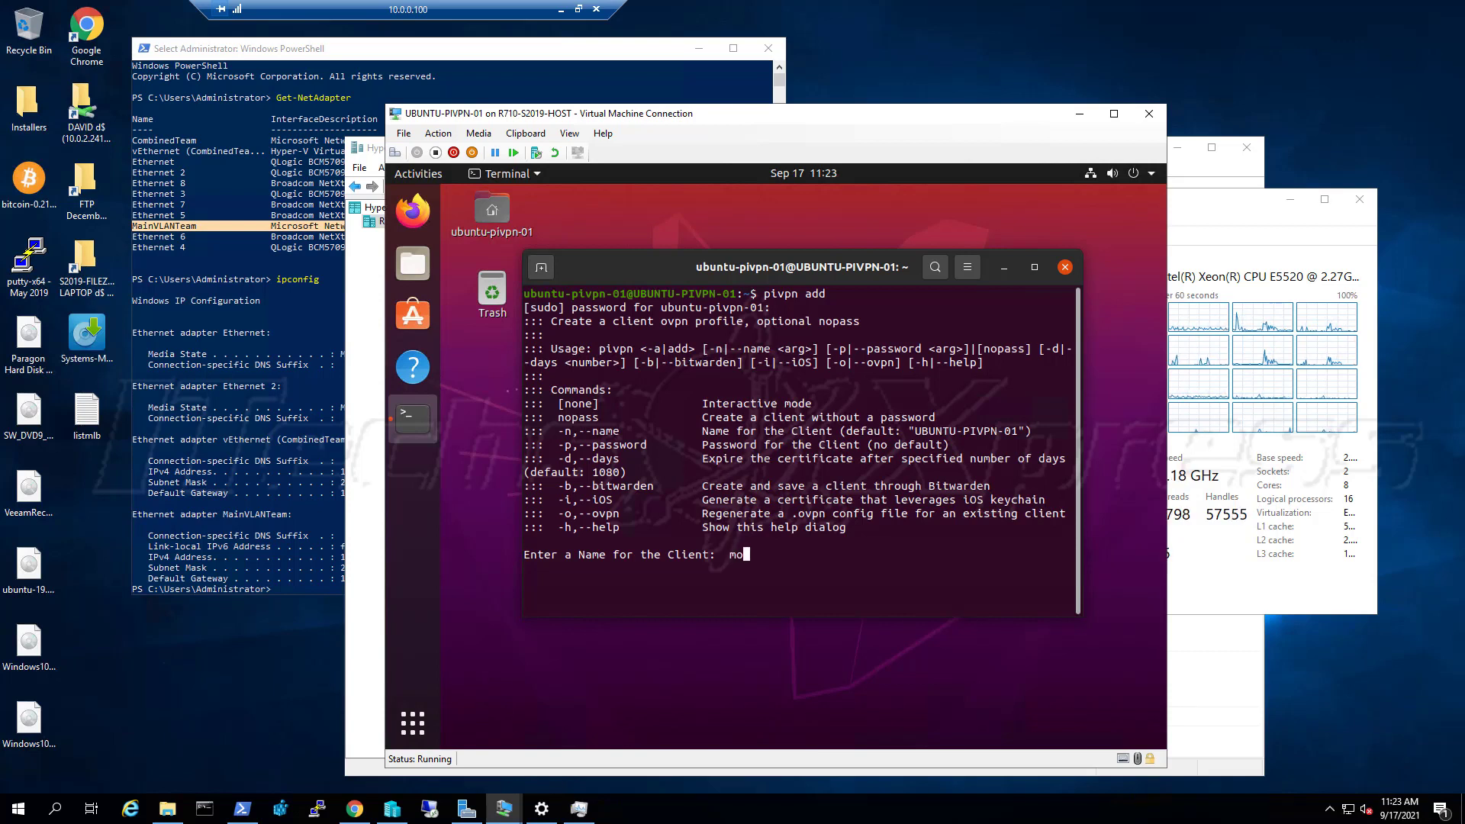
text(bile)
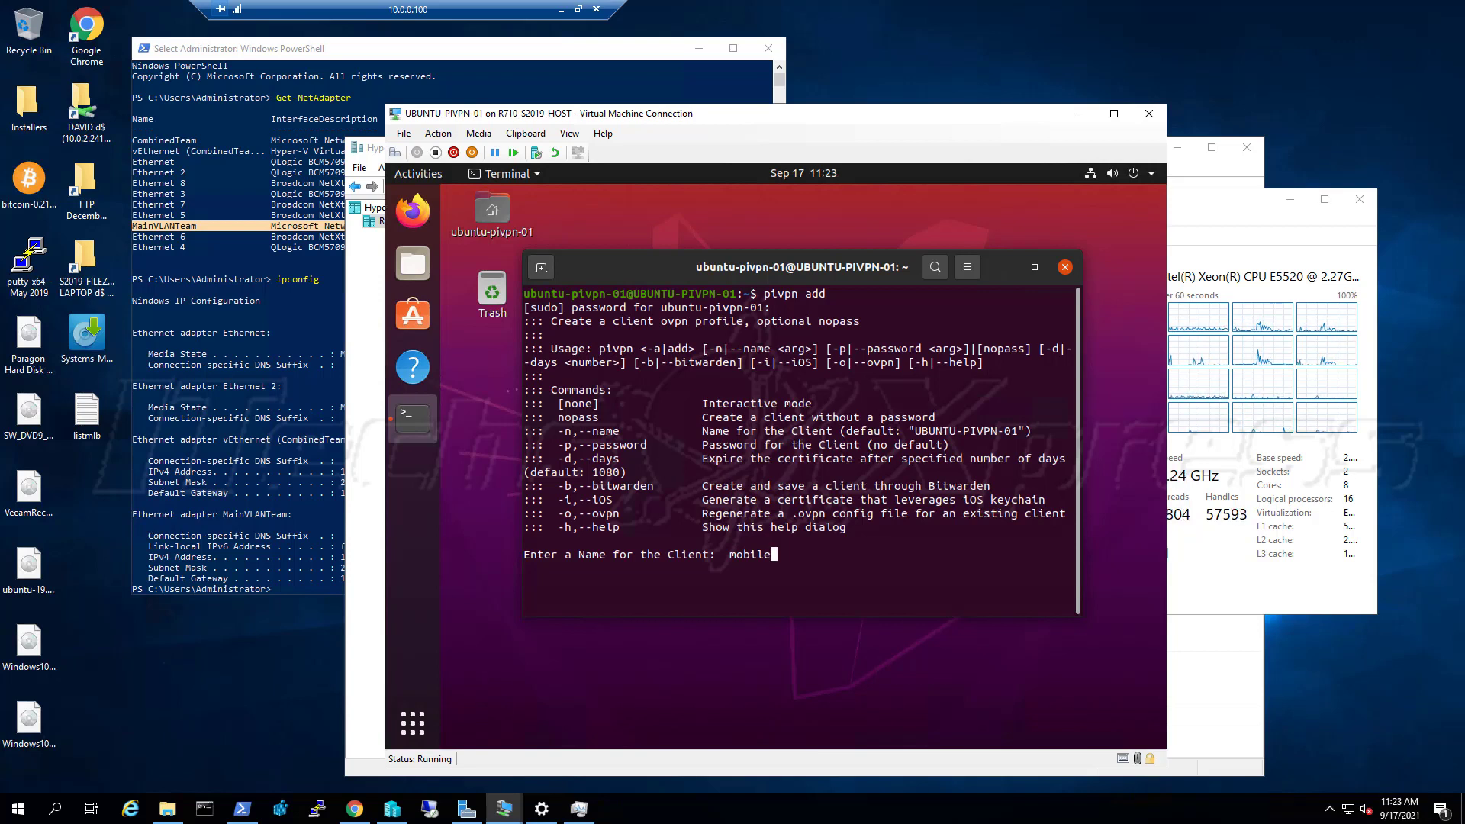
text(Devices)
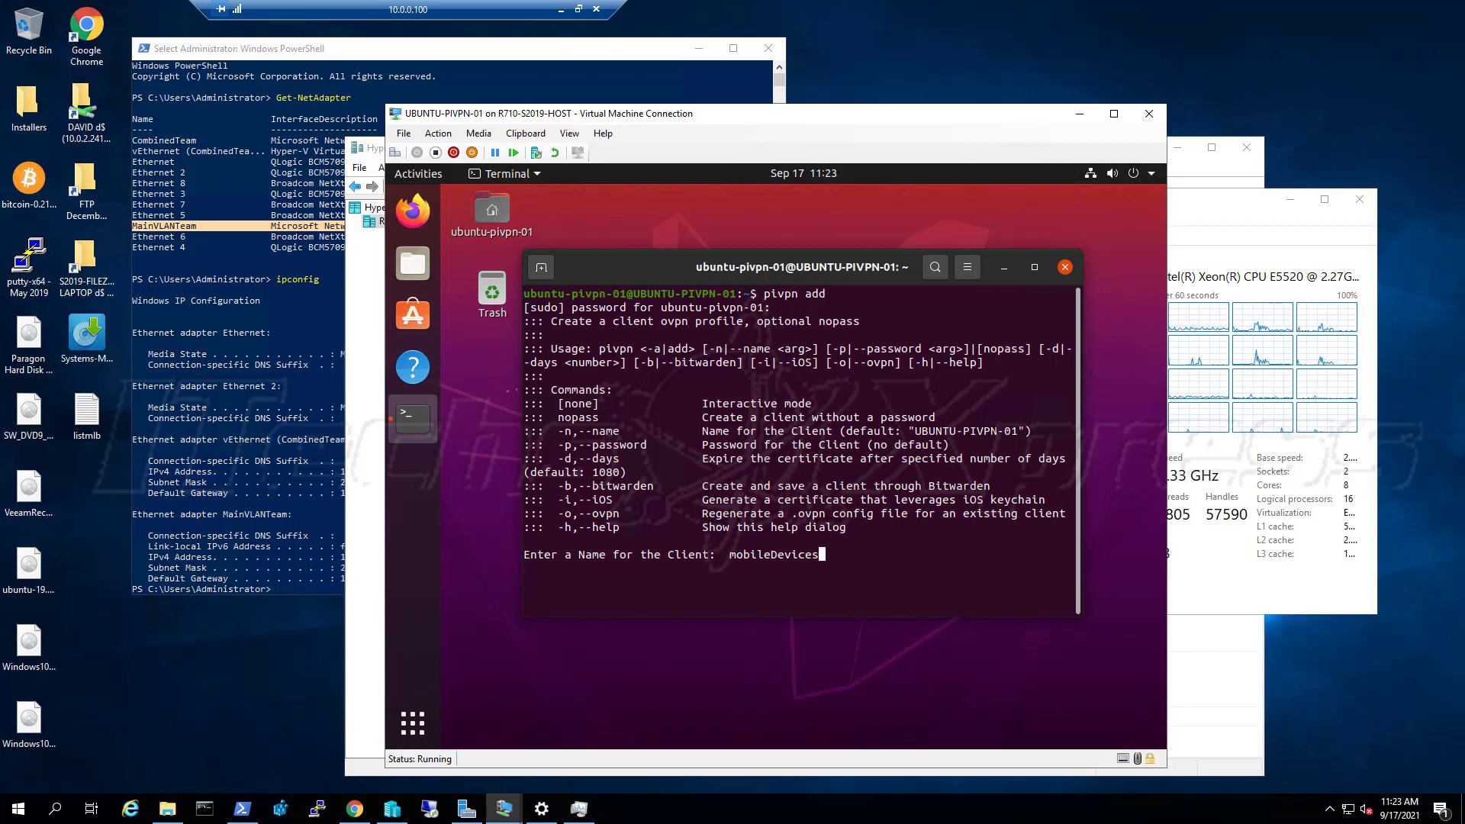
key(Return)
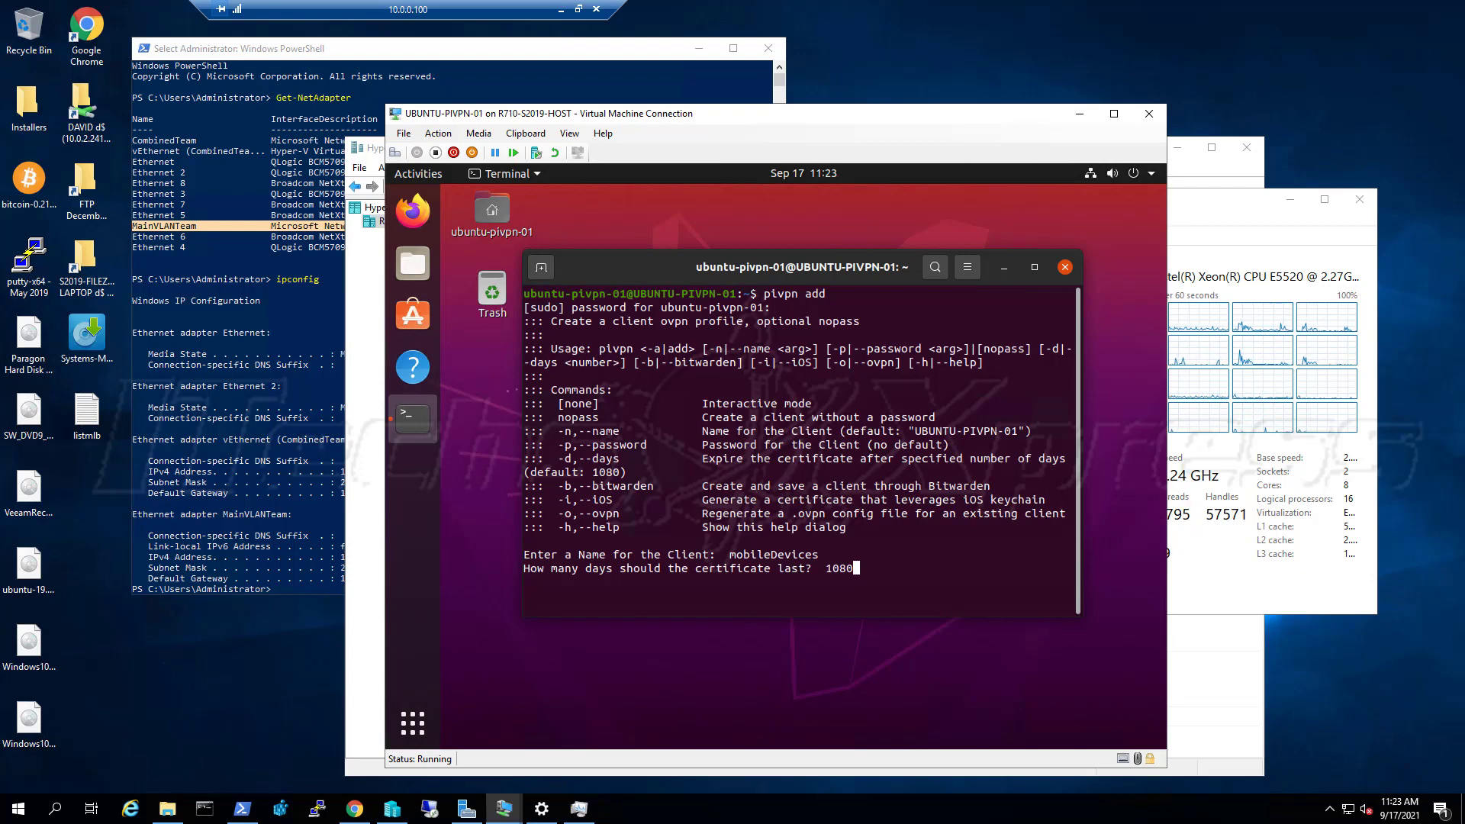
key(BackSpace)
key(BackSpace)
key(BackSpace)
key(BackSpace)
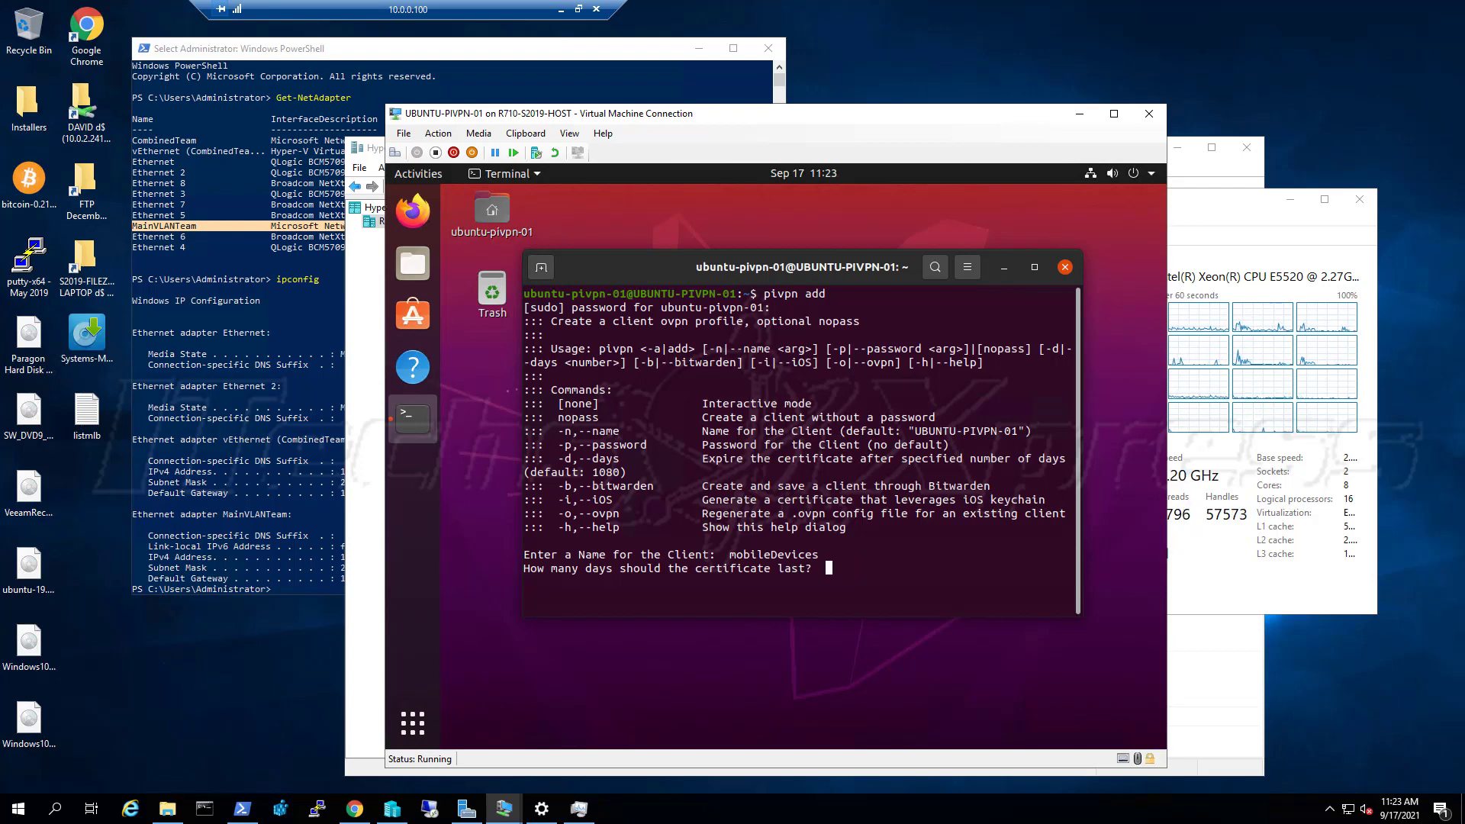
text(~)
key(BackSpace)
text(3)
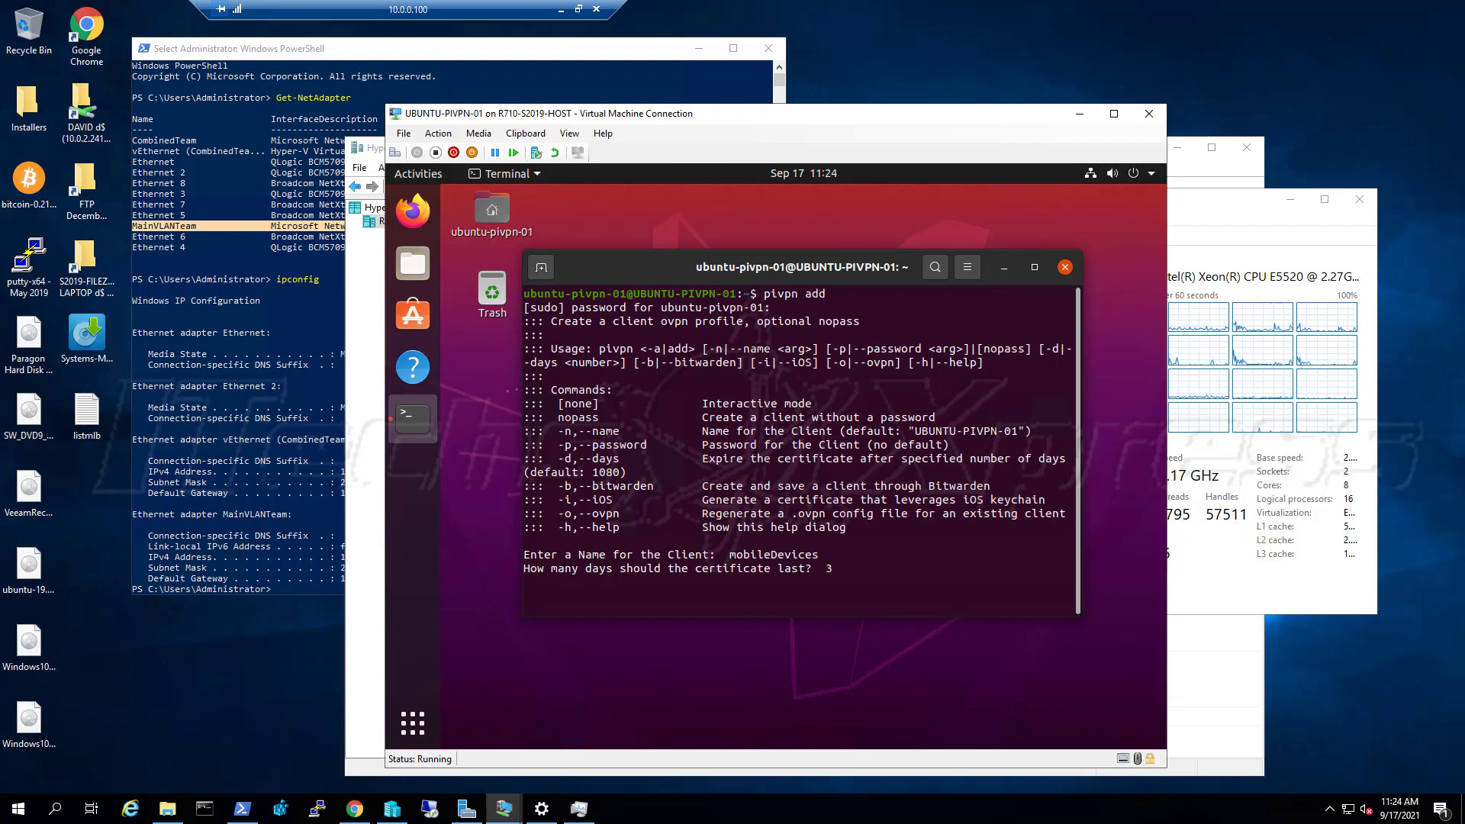
text(65)
key(Return)
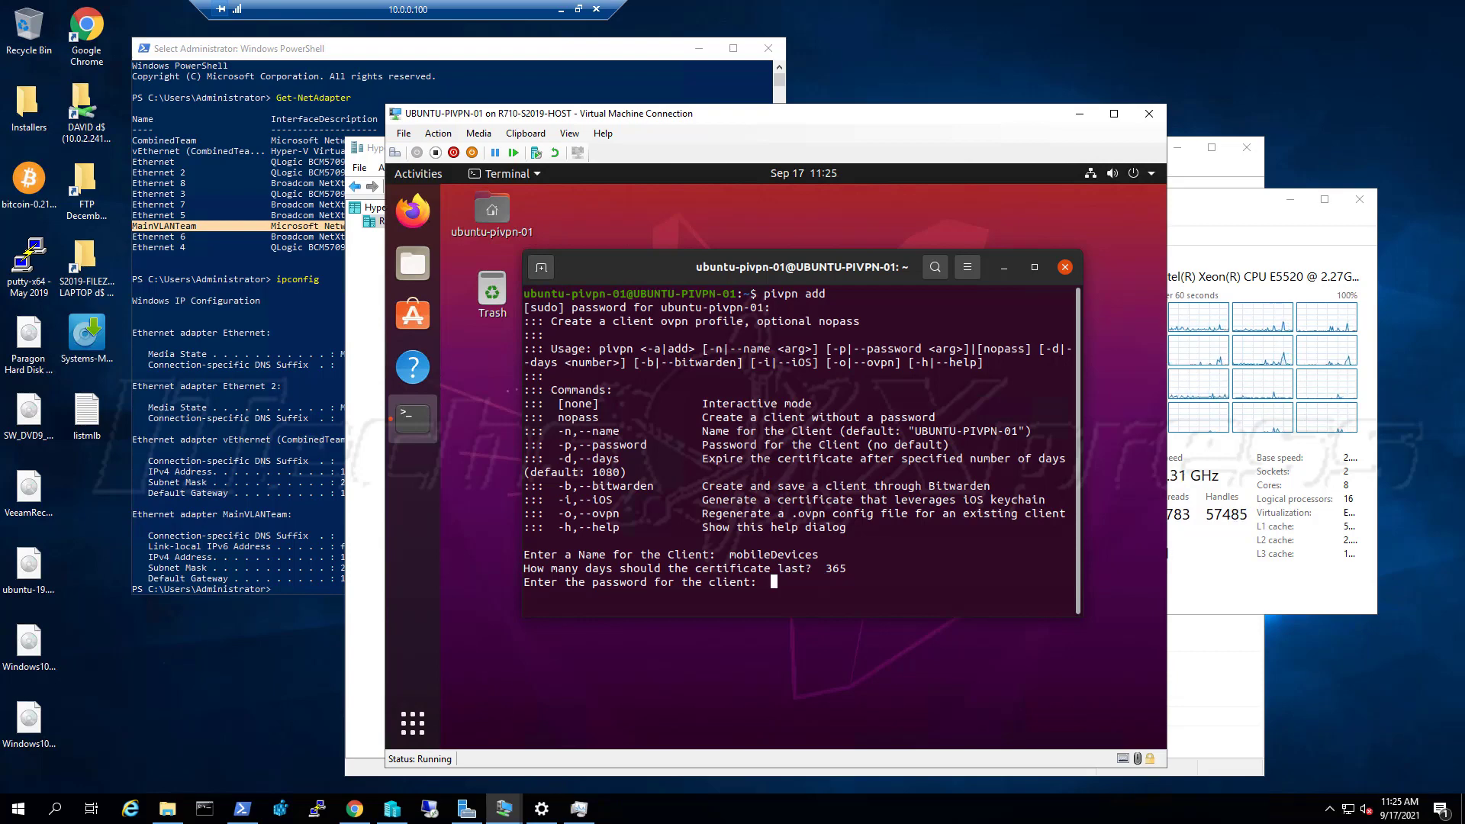
key(Return)
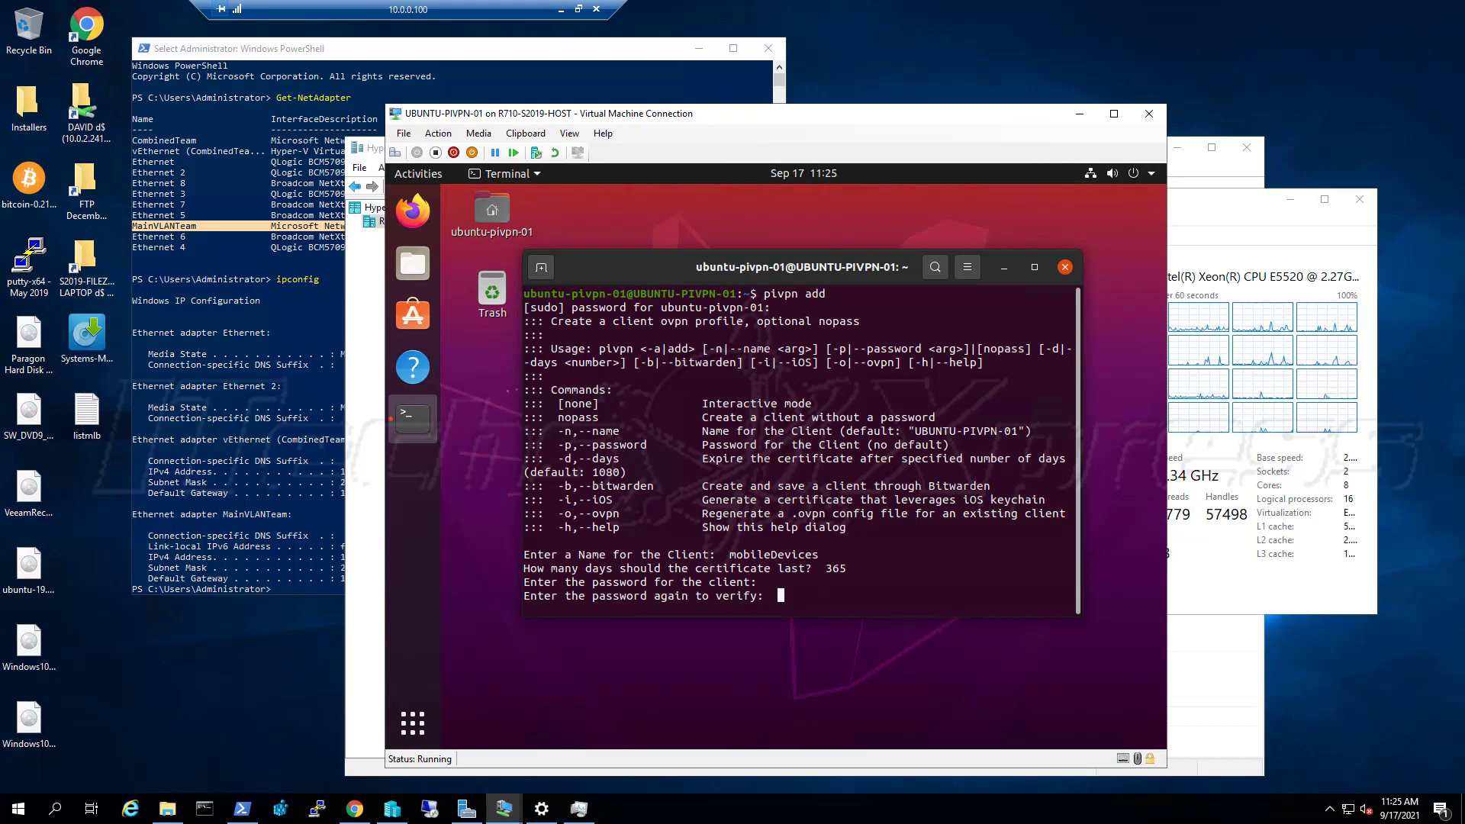
key(Return)
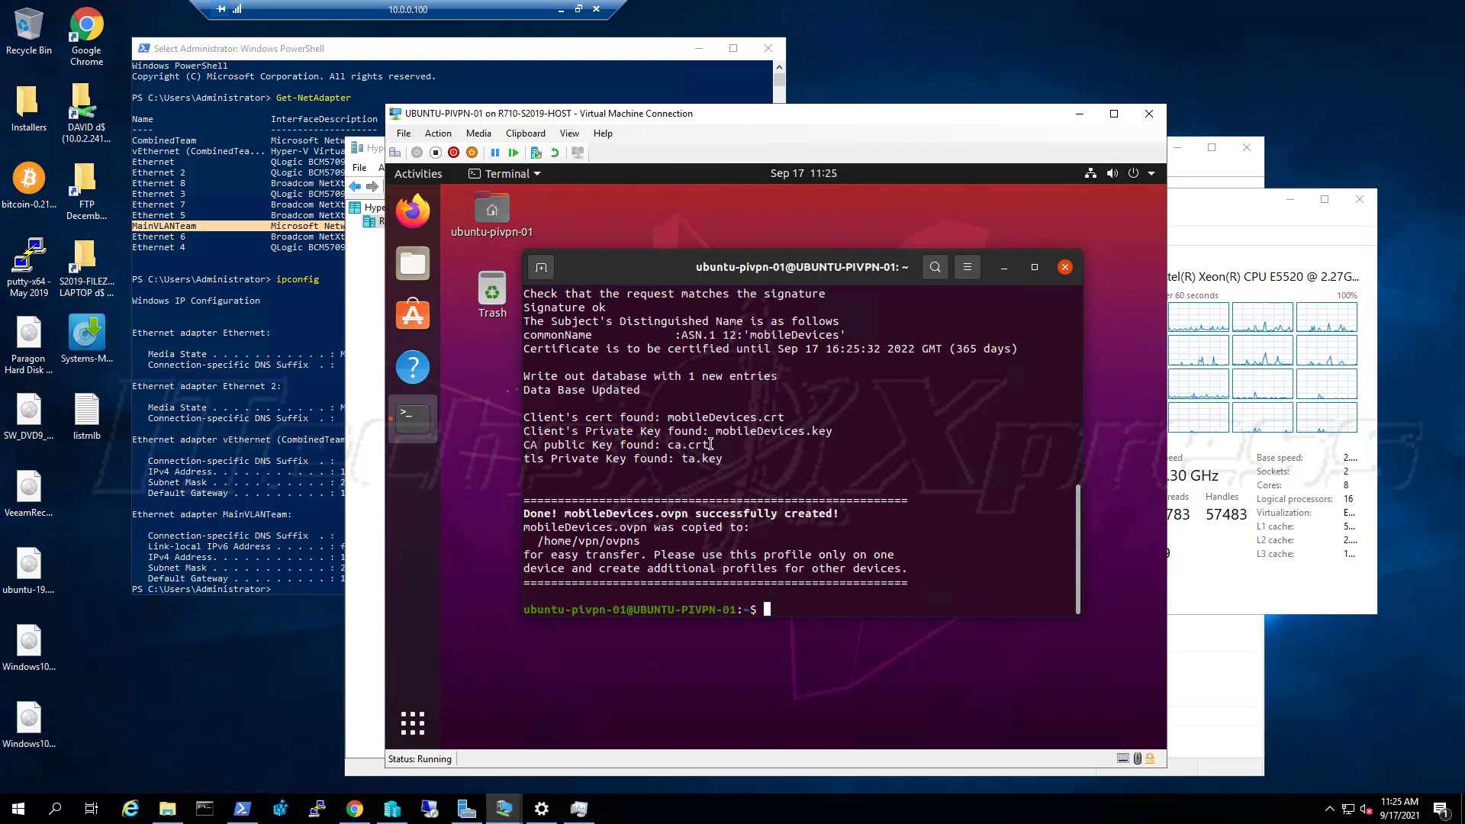
scroll(709, 446, up, 4)
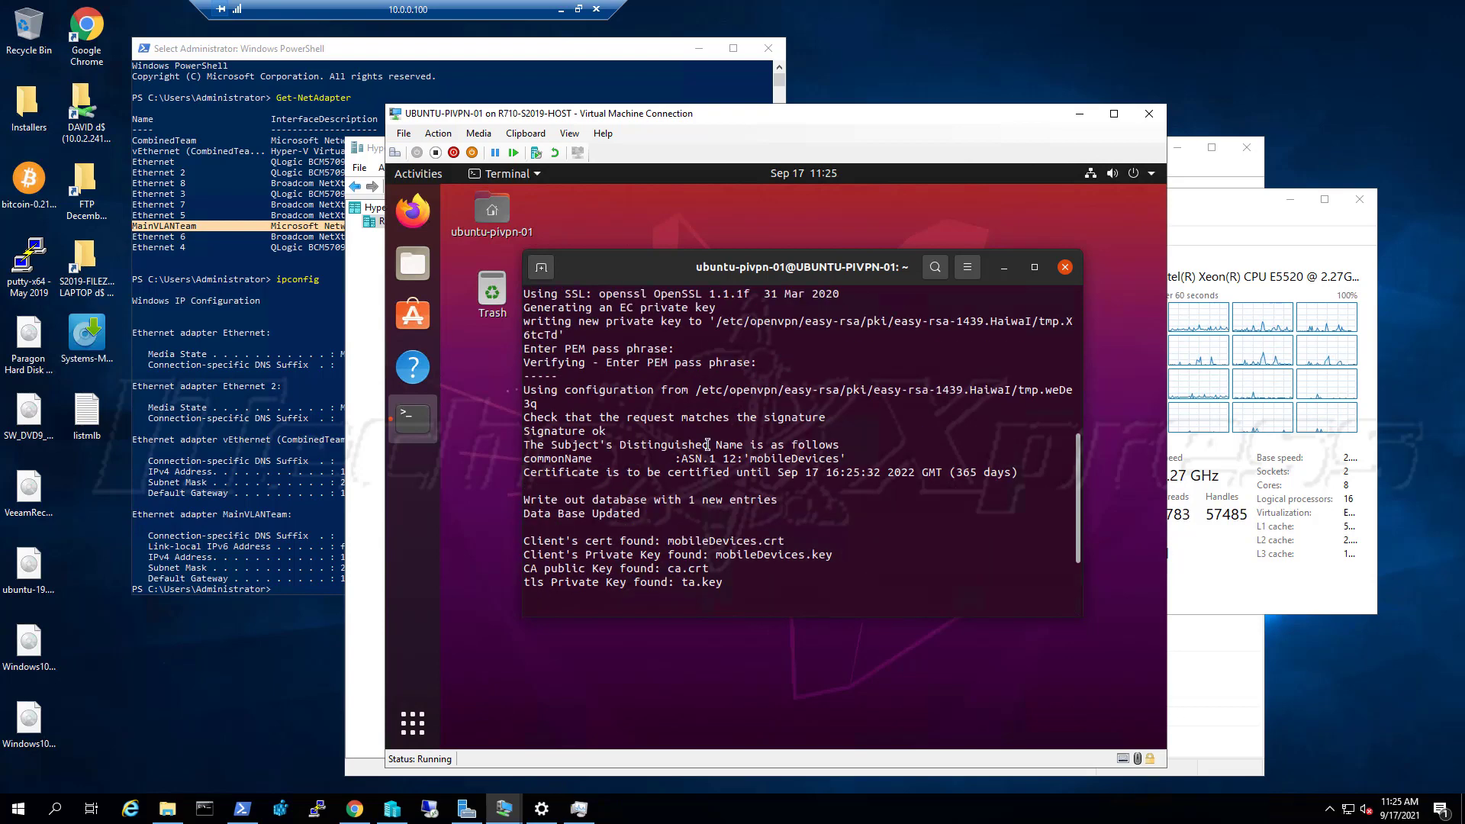
scroll(706, 445, up, 3)
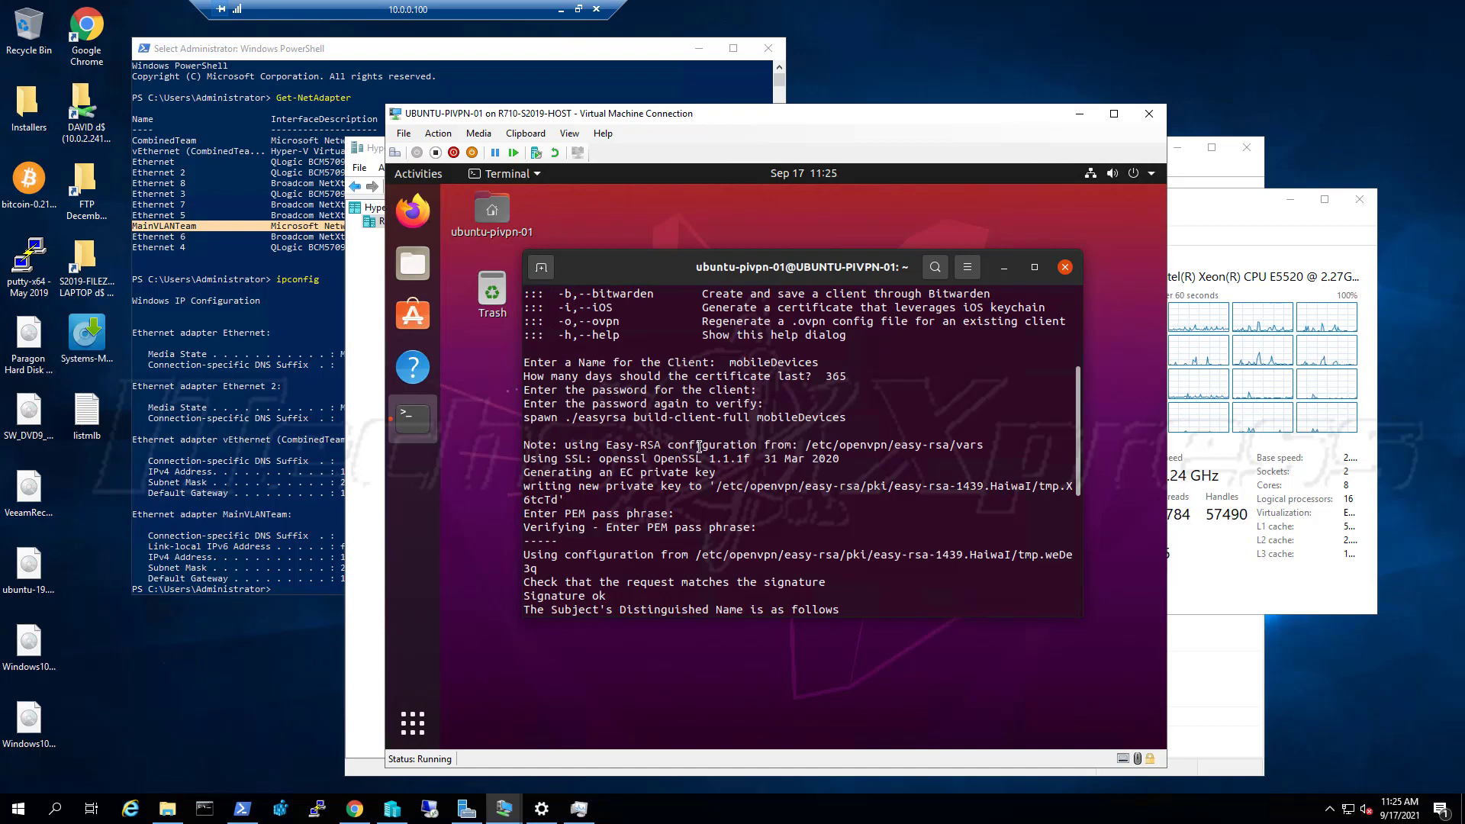
scroll(699, 447, down, 1)
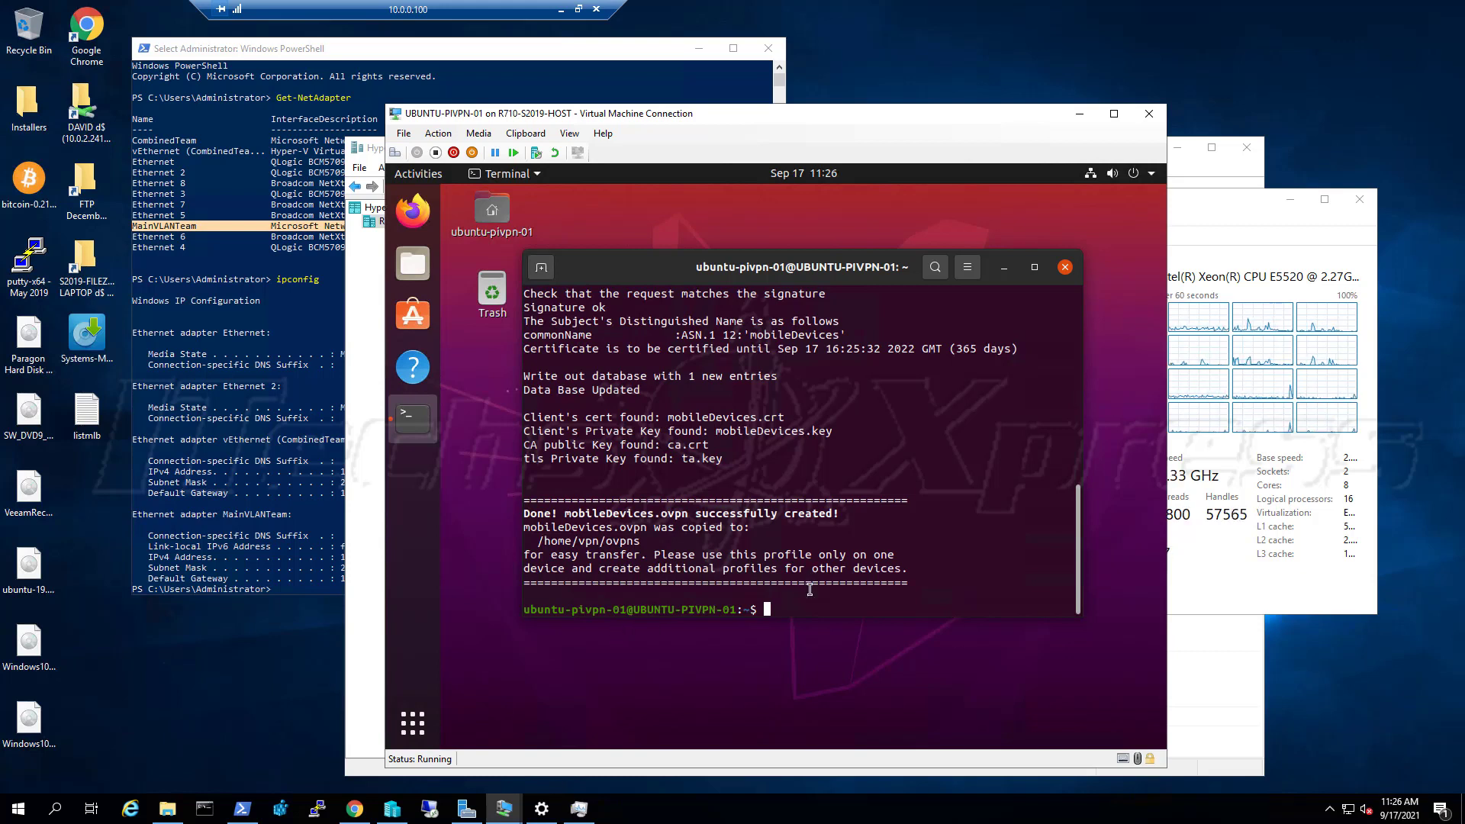
Run 'pivpn list' to verify the mobileDevices certificate, then launch Files at Home
text(piv)
text(pn list)
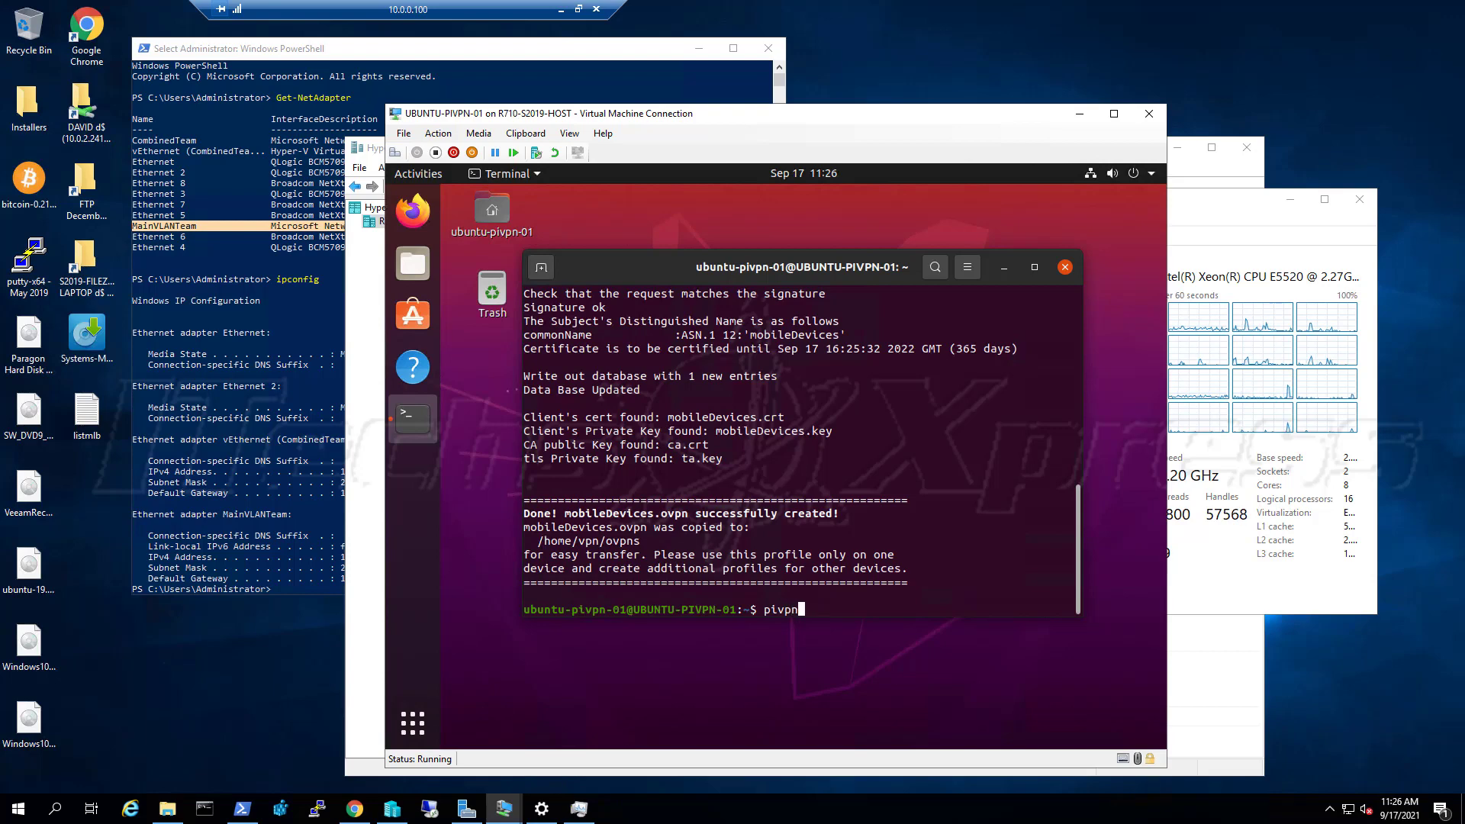
key(Return)
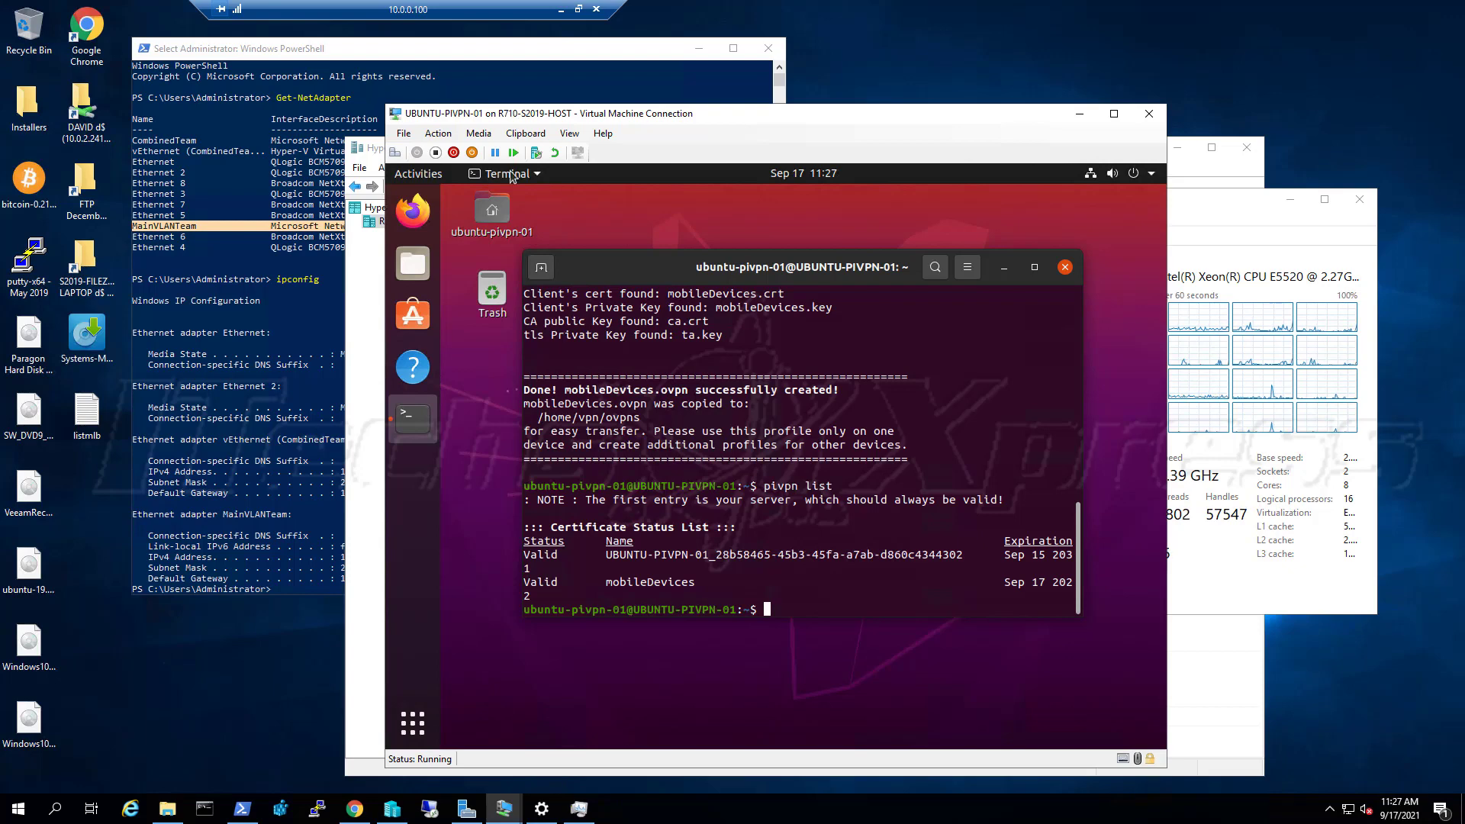
click(413, 264)
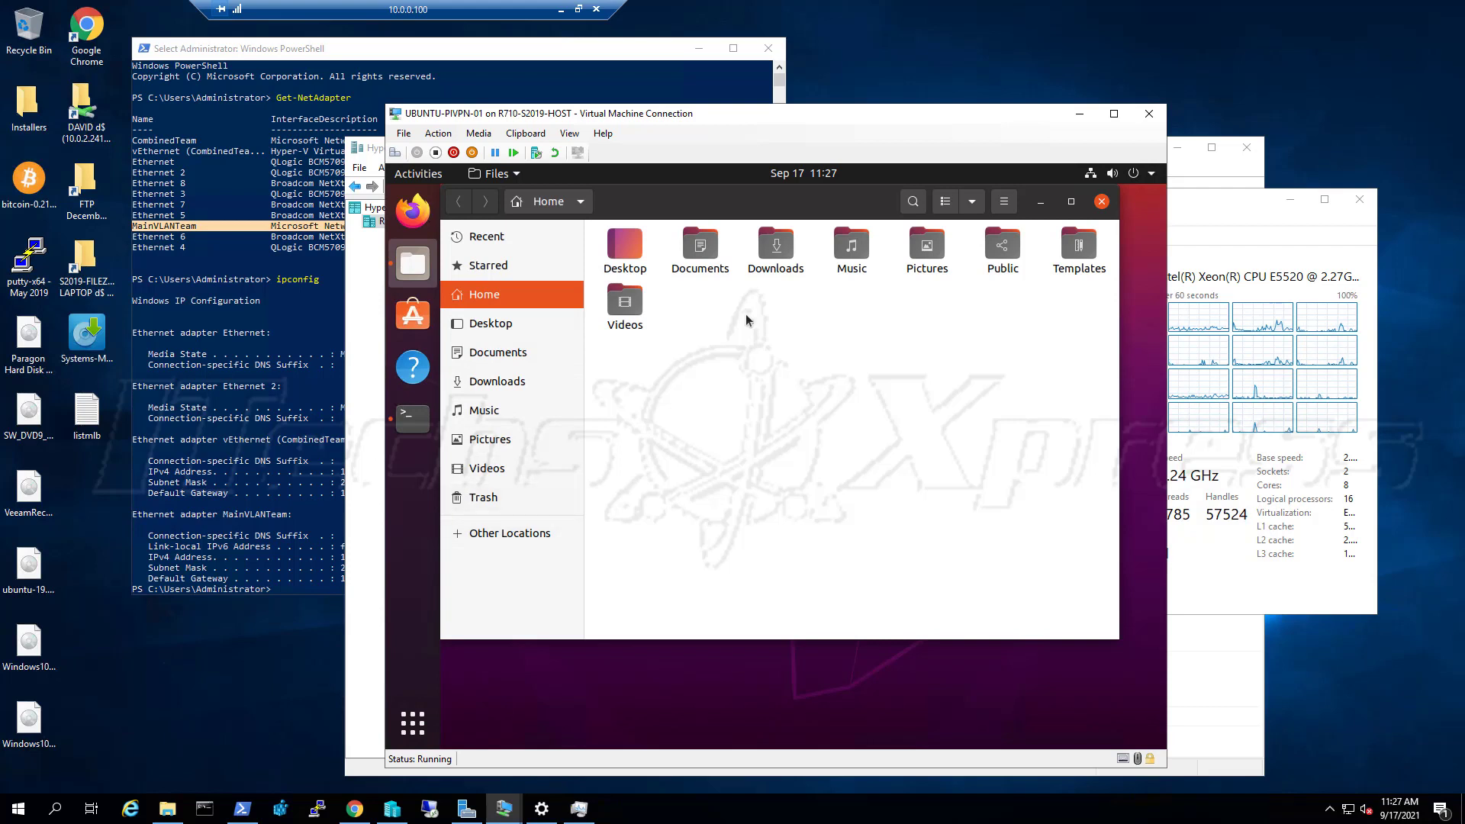
Check Documents, Desktop and Downloads are empty, return Home, then show Other Locations
double_click(714, 262)
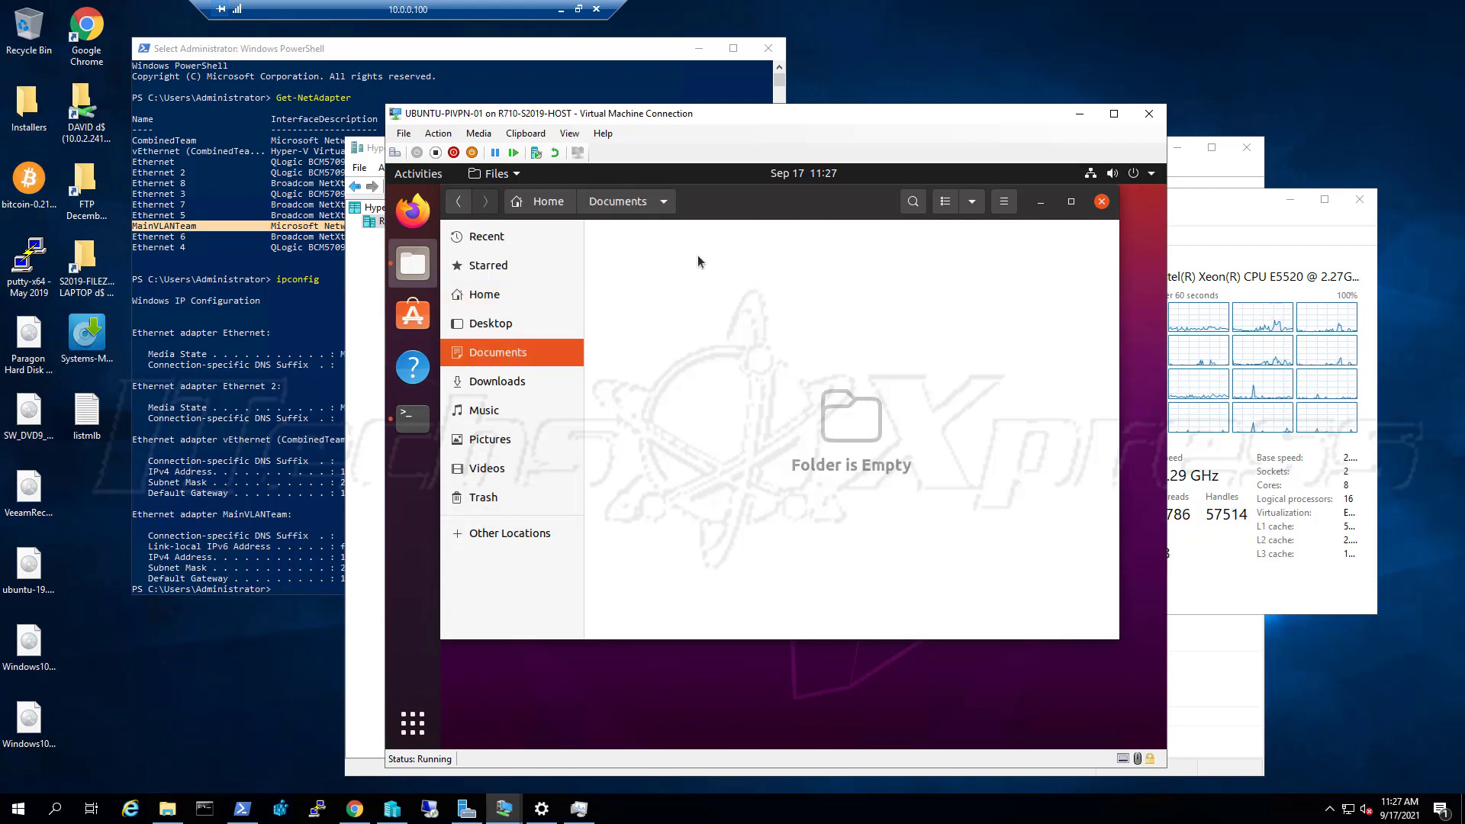
click(502, 332)
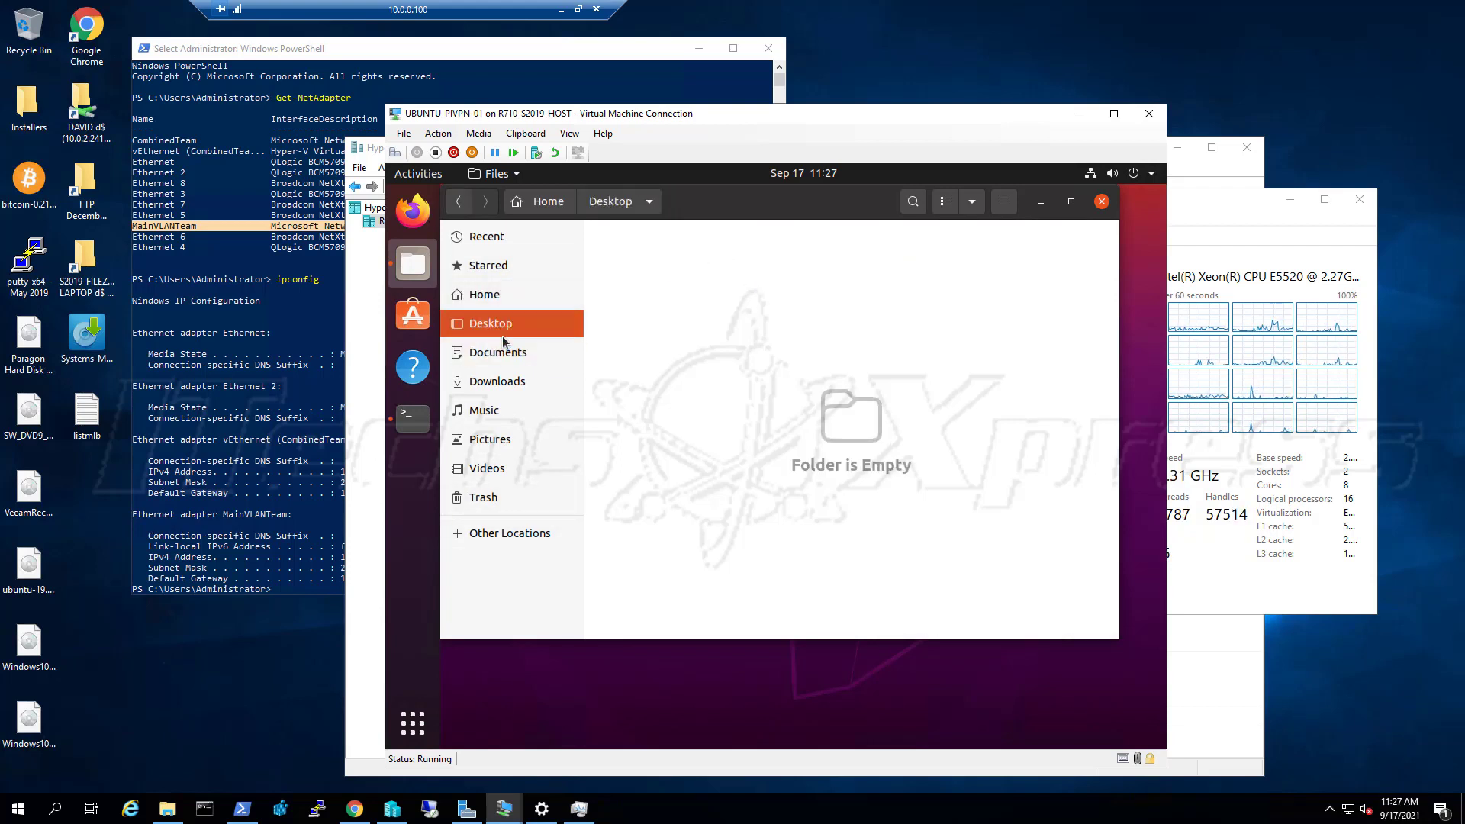
click(503, 381)
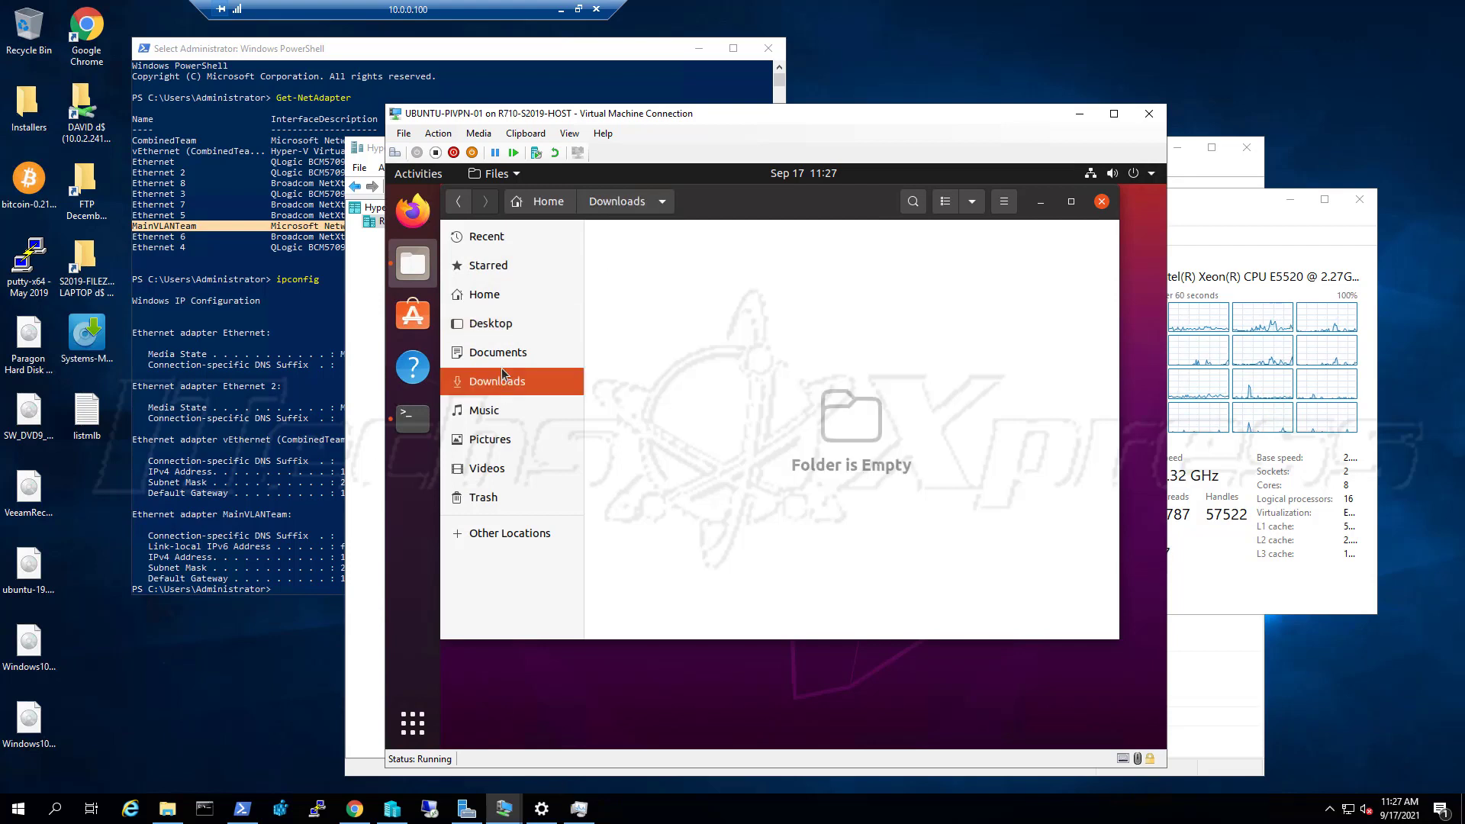
click(500, 304)
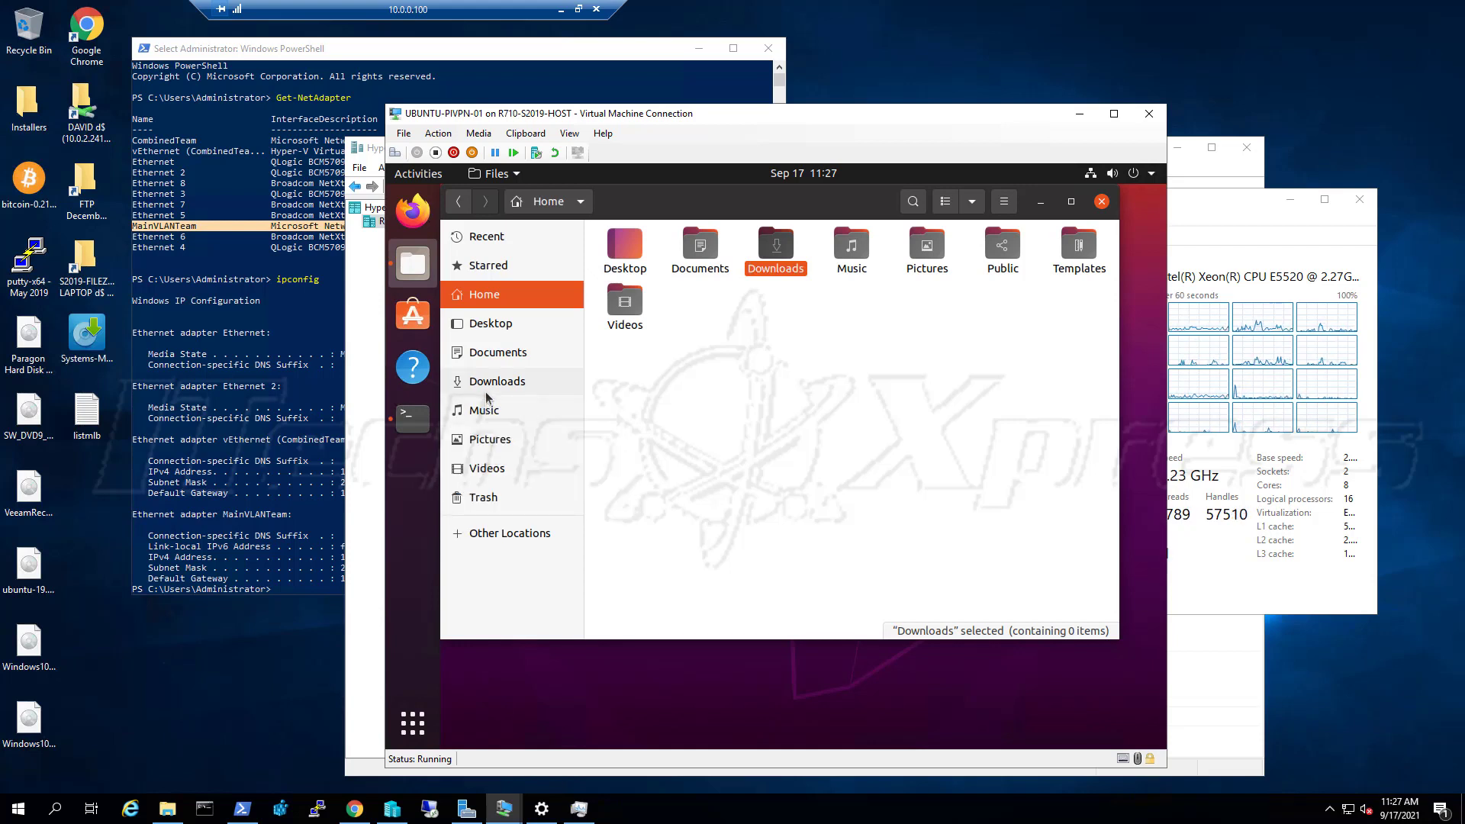
click(502, 538)
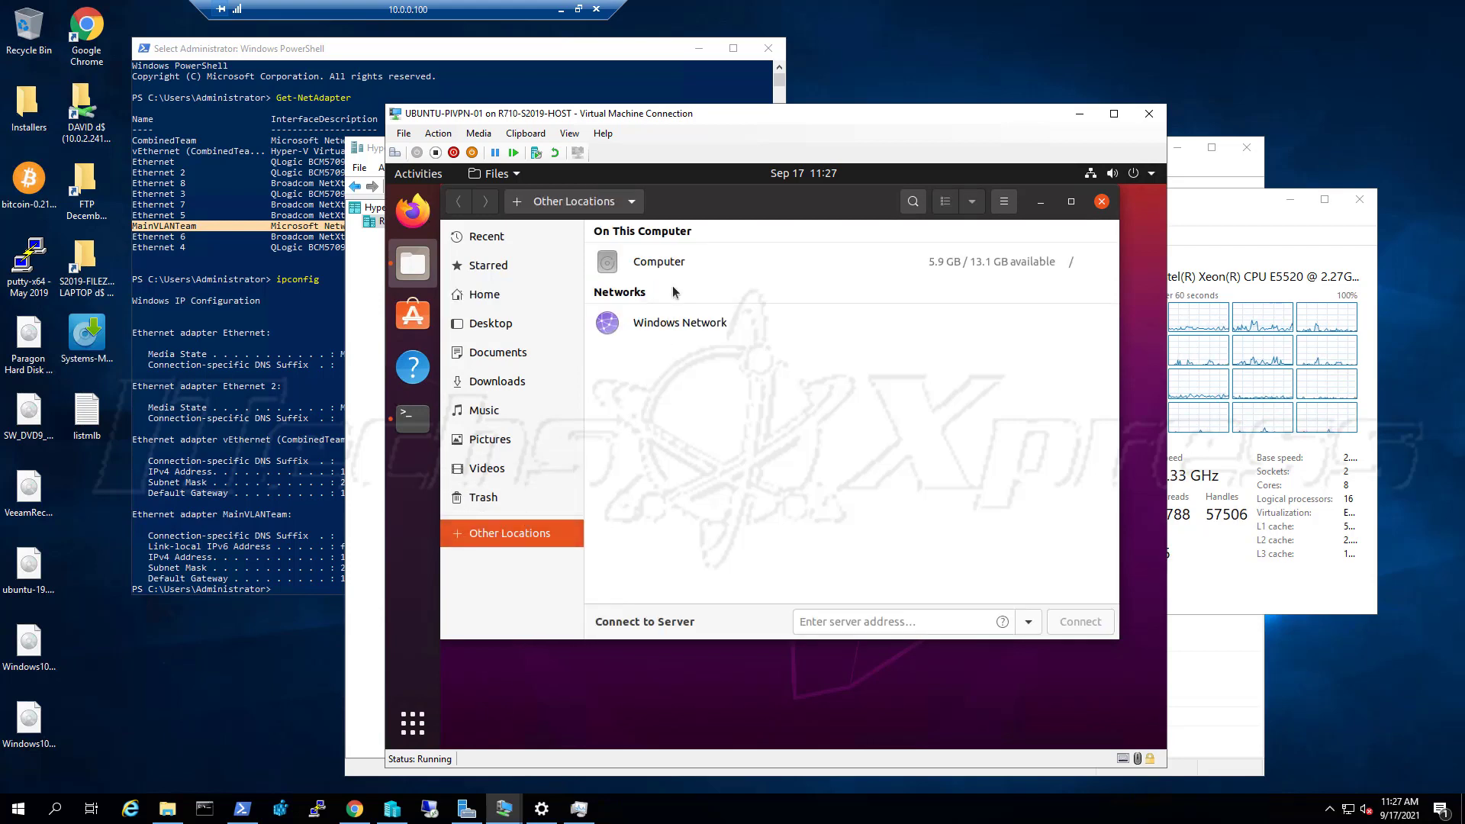
Browse Computer > home > vpn and try opening the locked ovpns folder
click(672, 264)
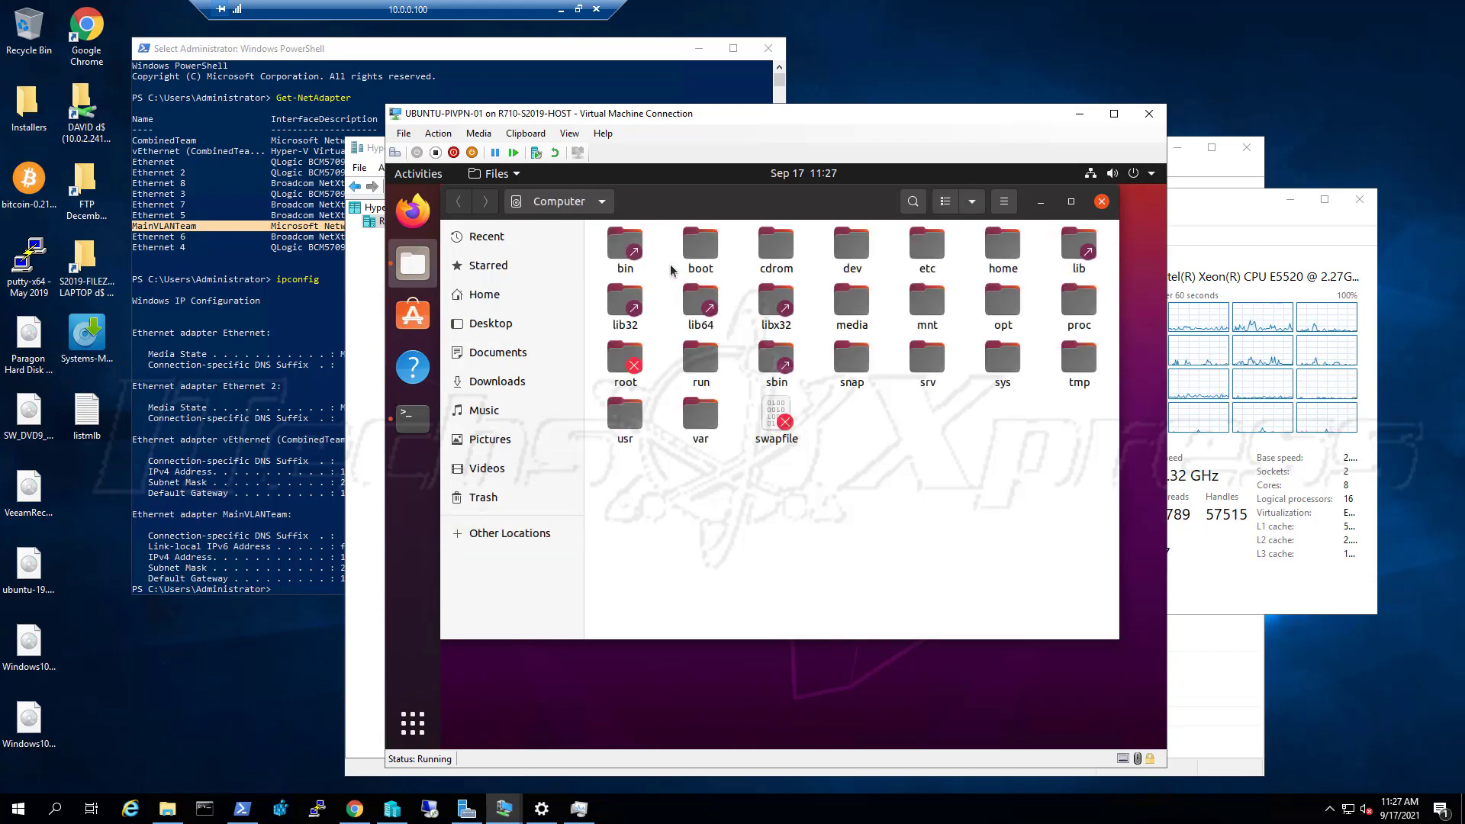
double_click(1001, 250)
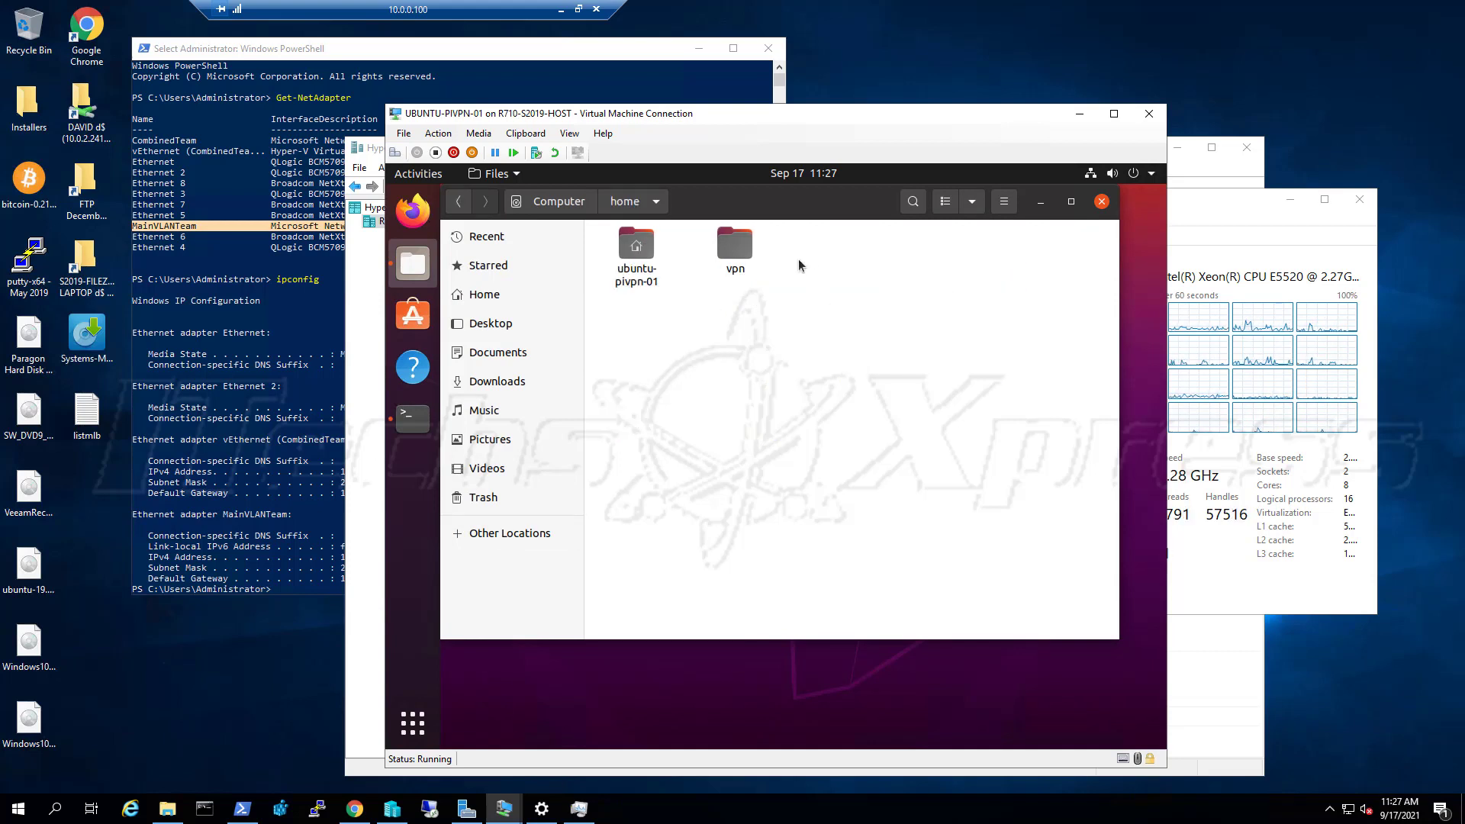
double_click(750, 249)
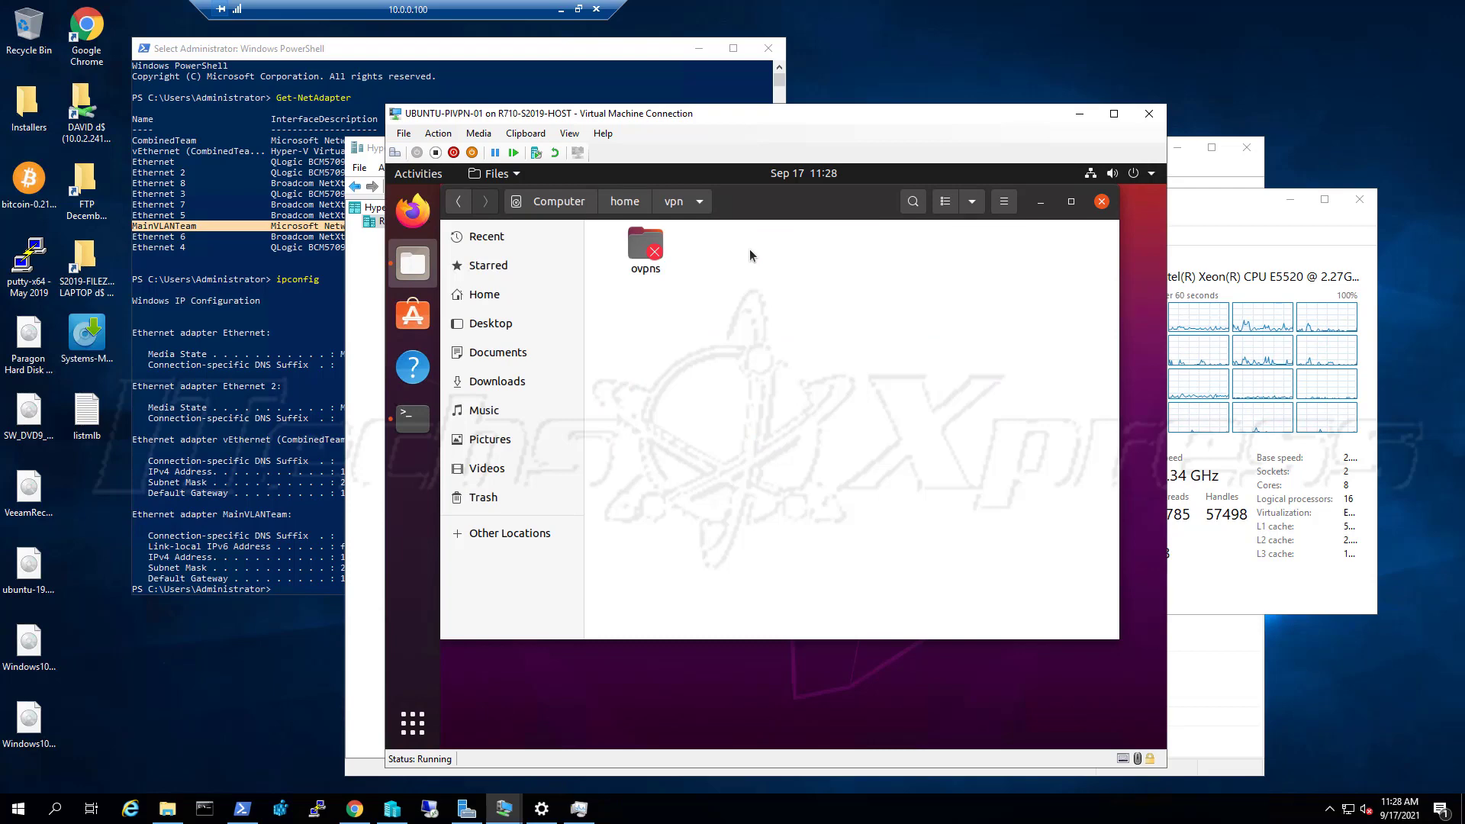
double_click(630, 256)
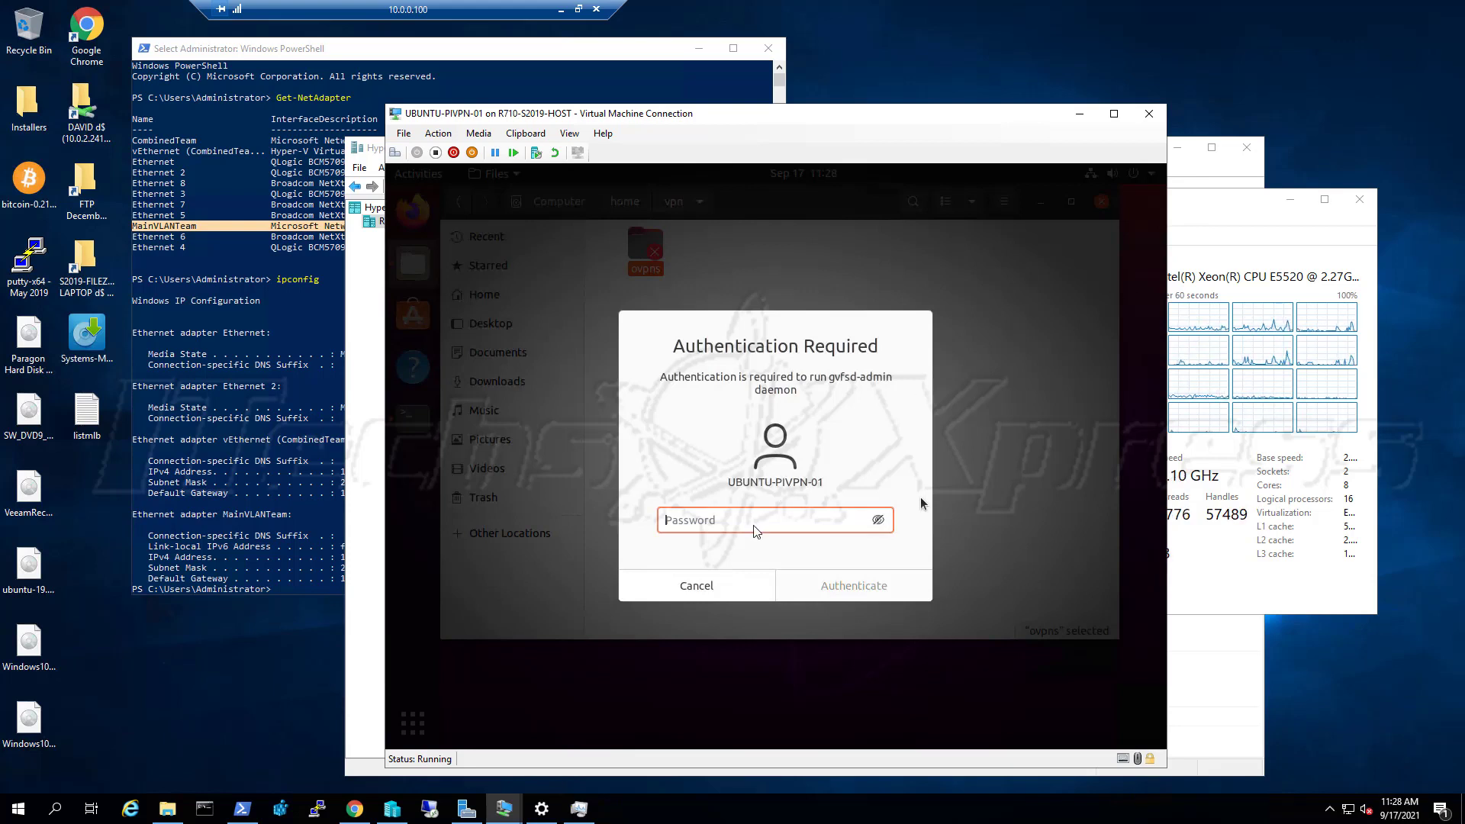
Submit the administrator password in the Authentication Required prompt, which gets rejected
text(•)
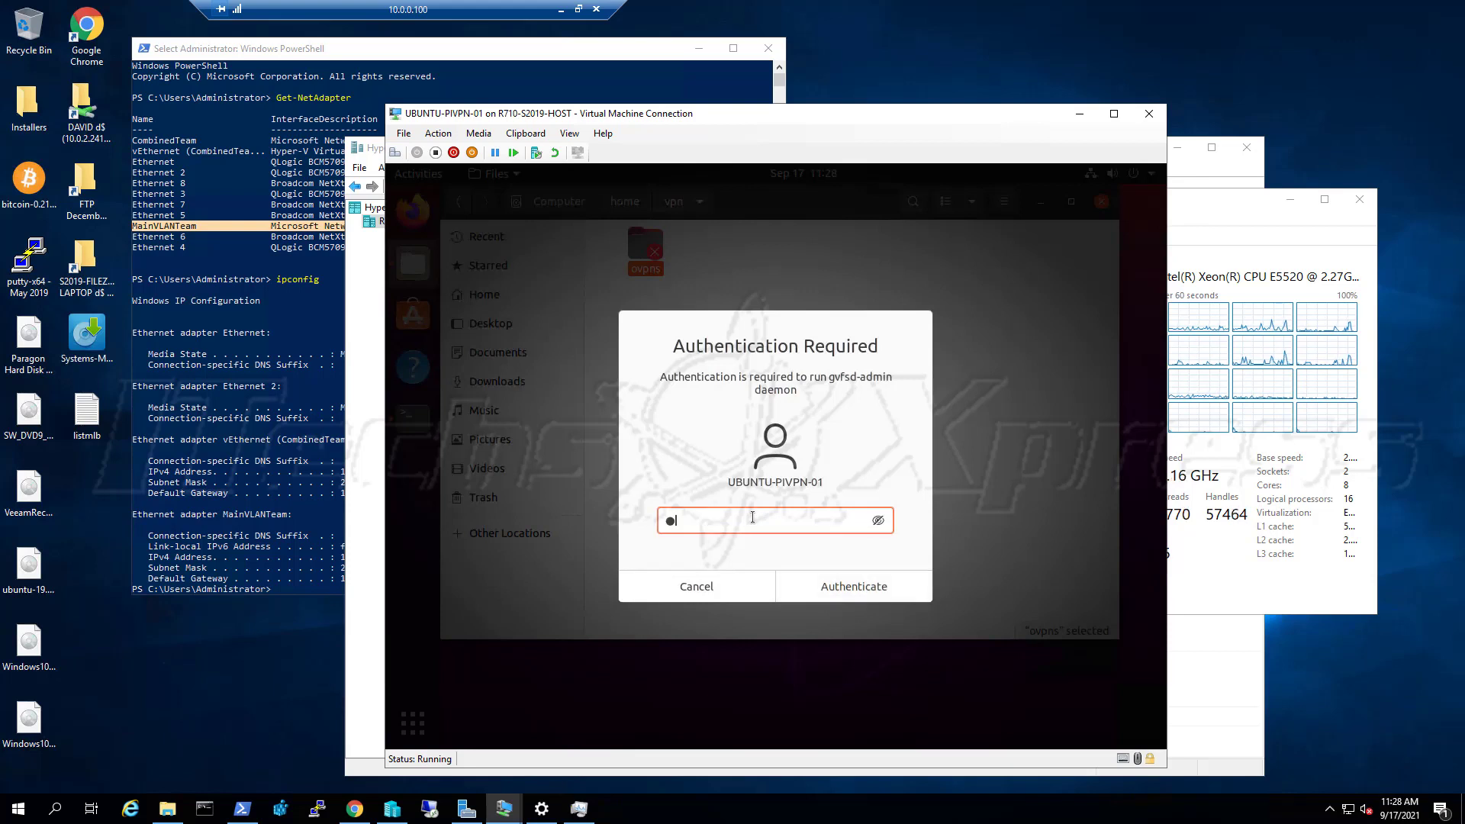
text(•••)
key(BackSpace)
key(BackSpace)
key(BackSpace)
key(BackSpace)
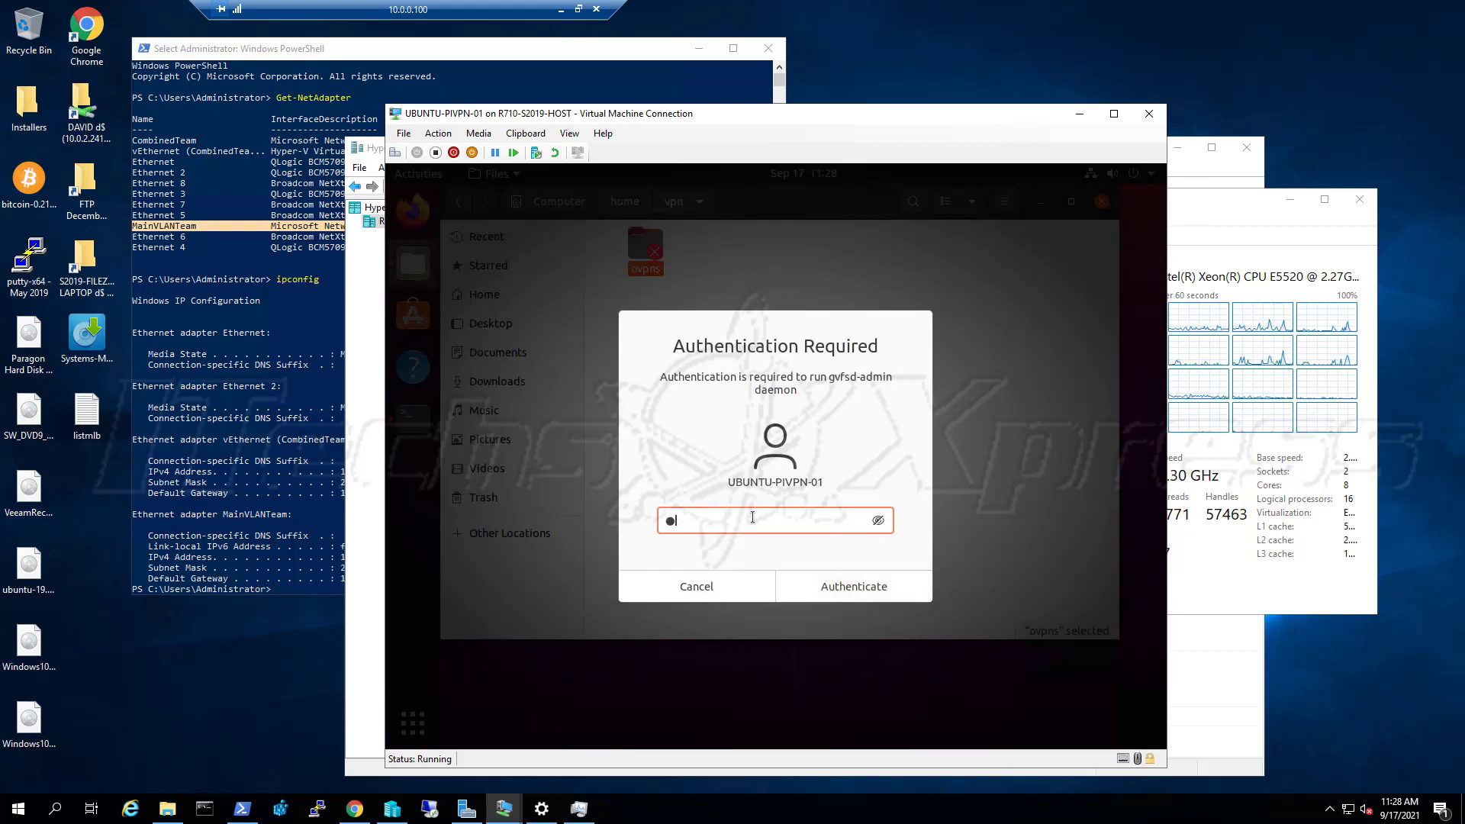
text(•••)
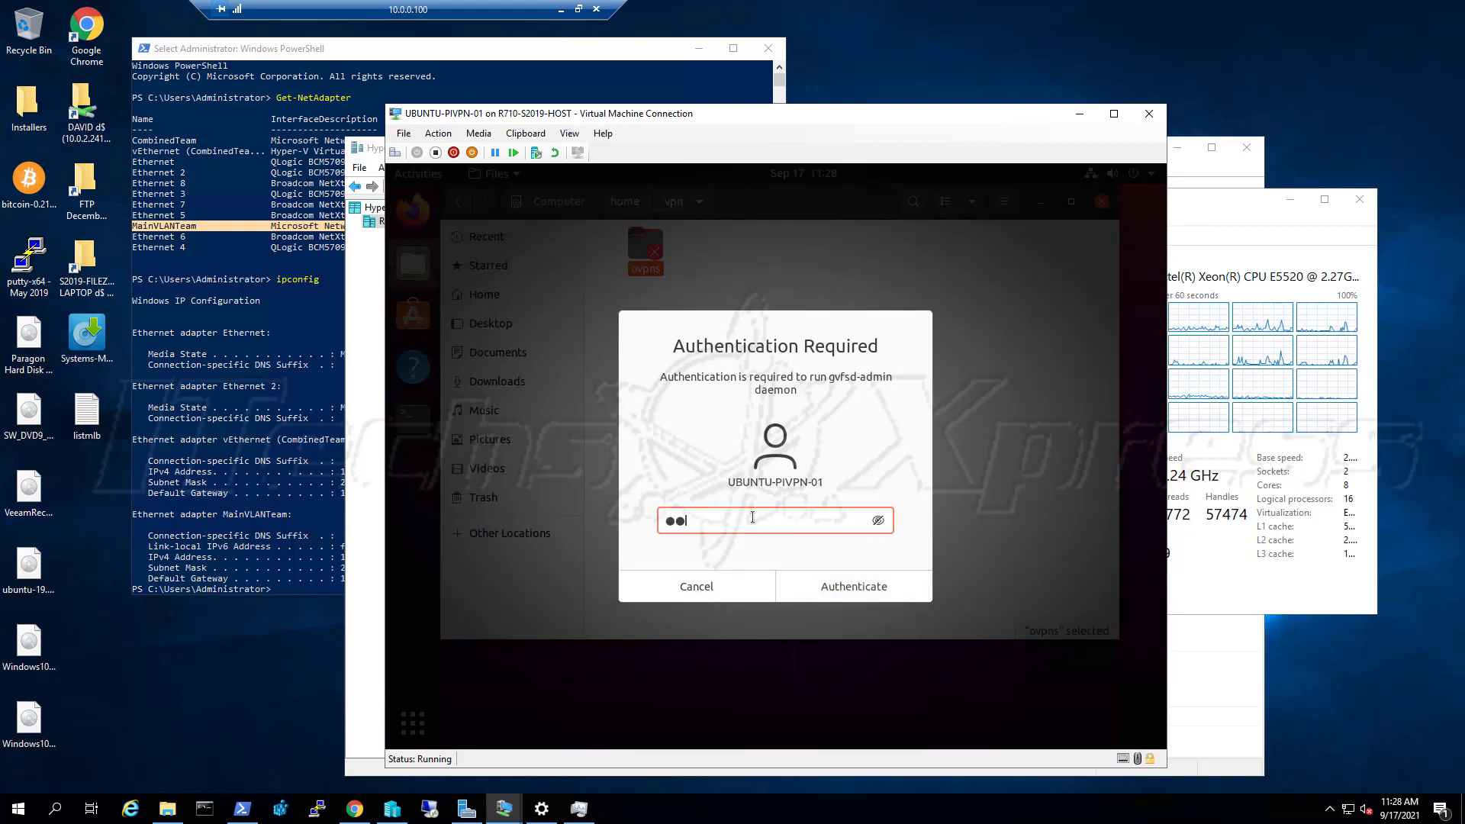
text(••)
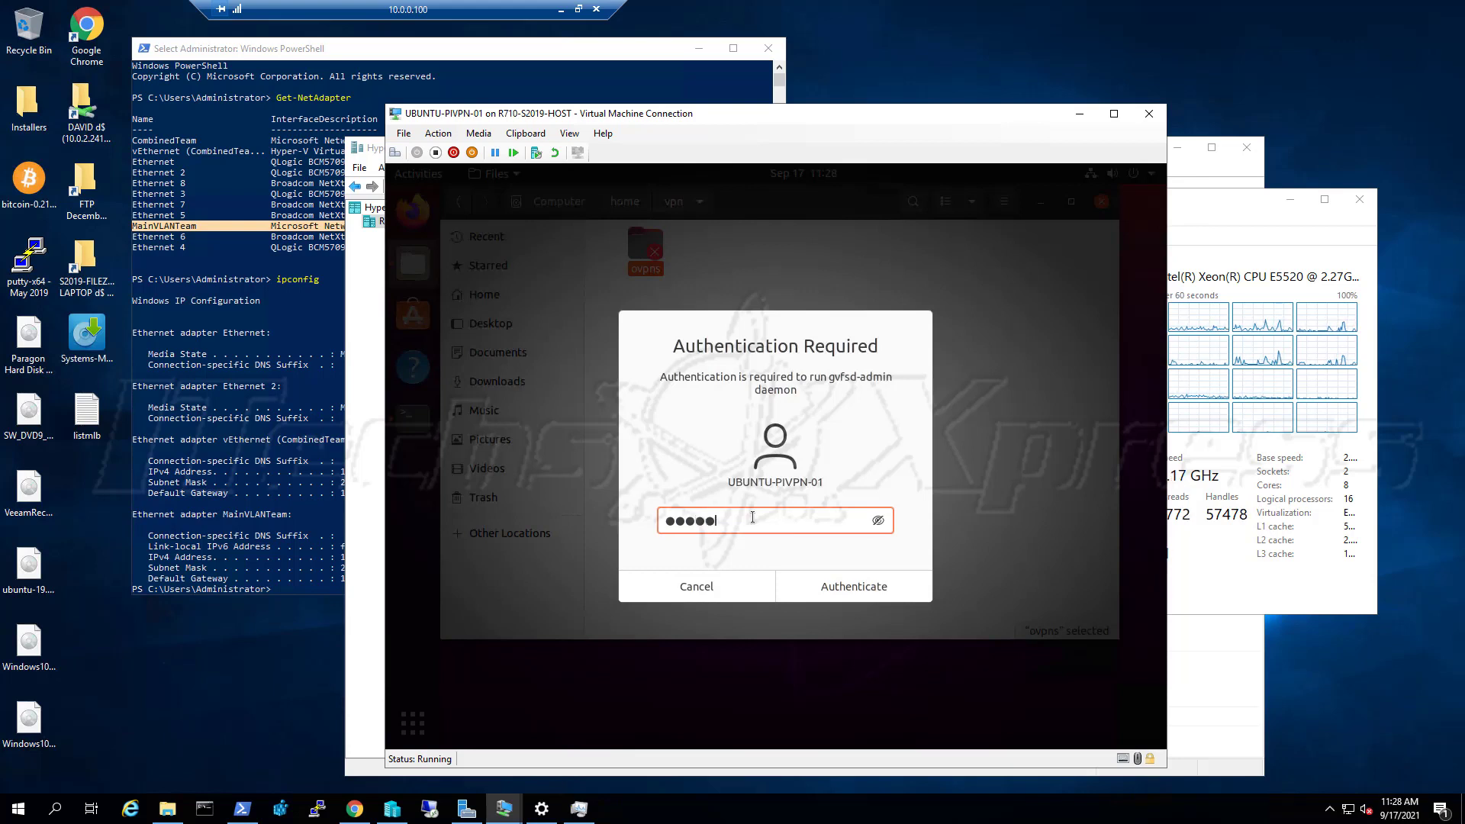
text(•••)
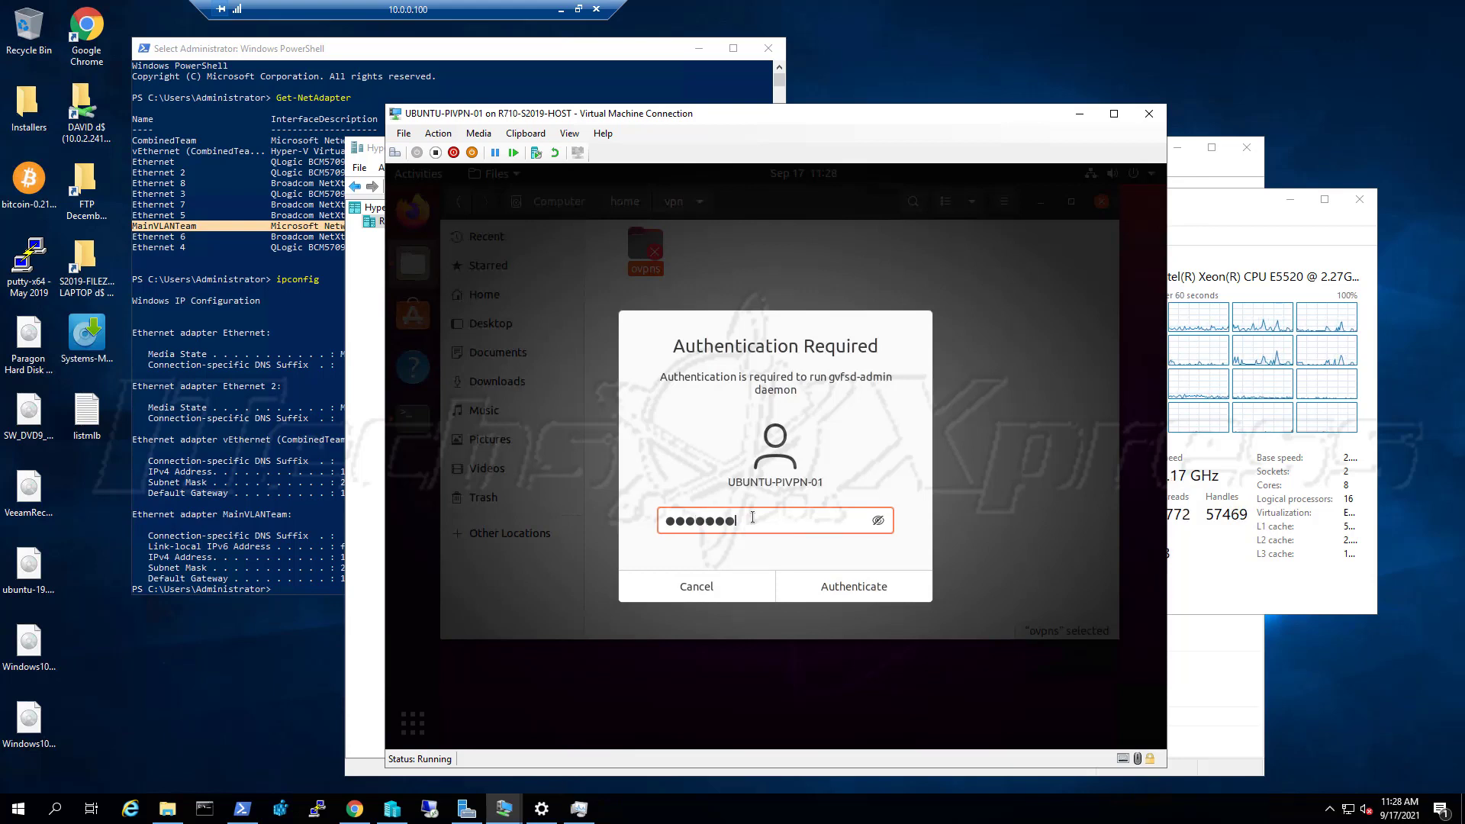
text(•••)
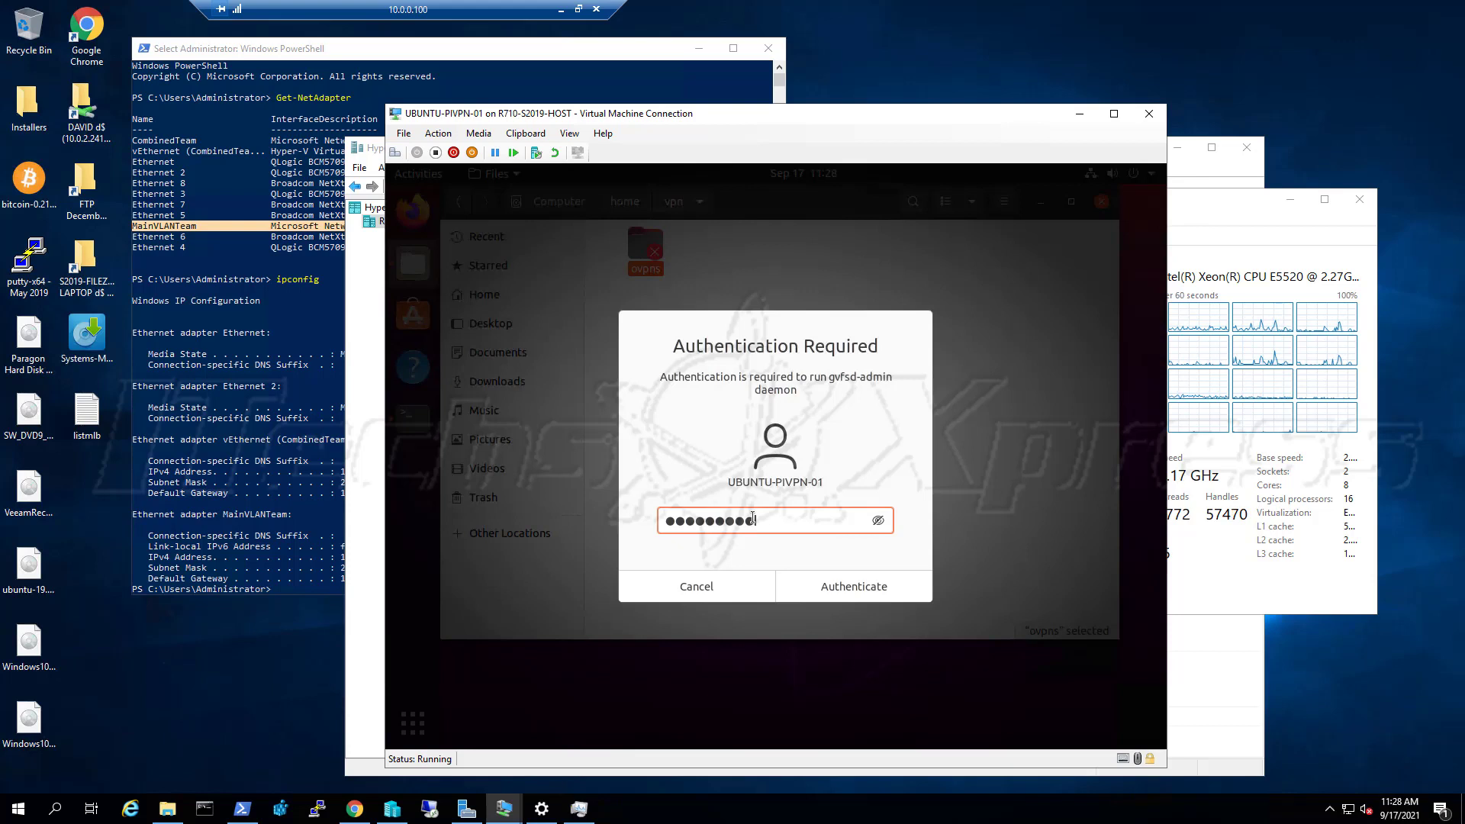
text(••••)
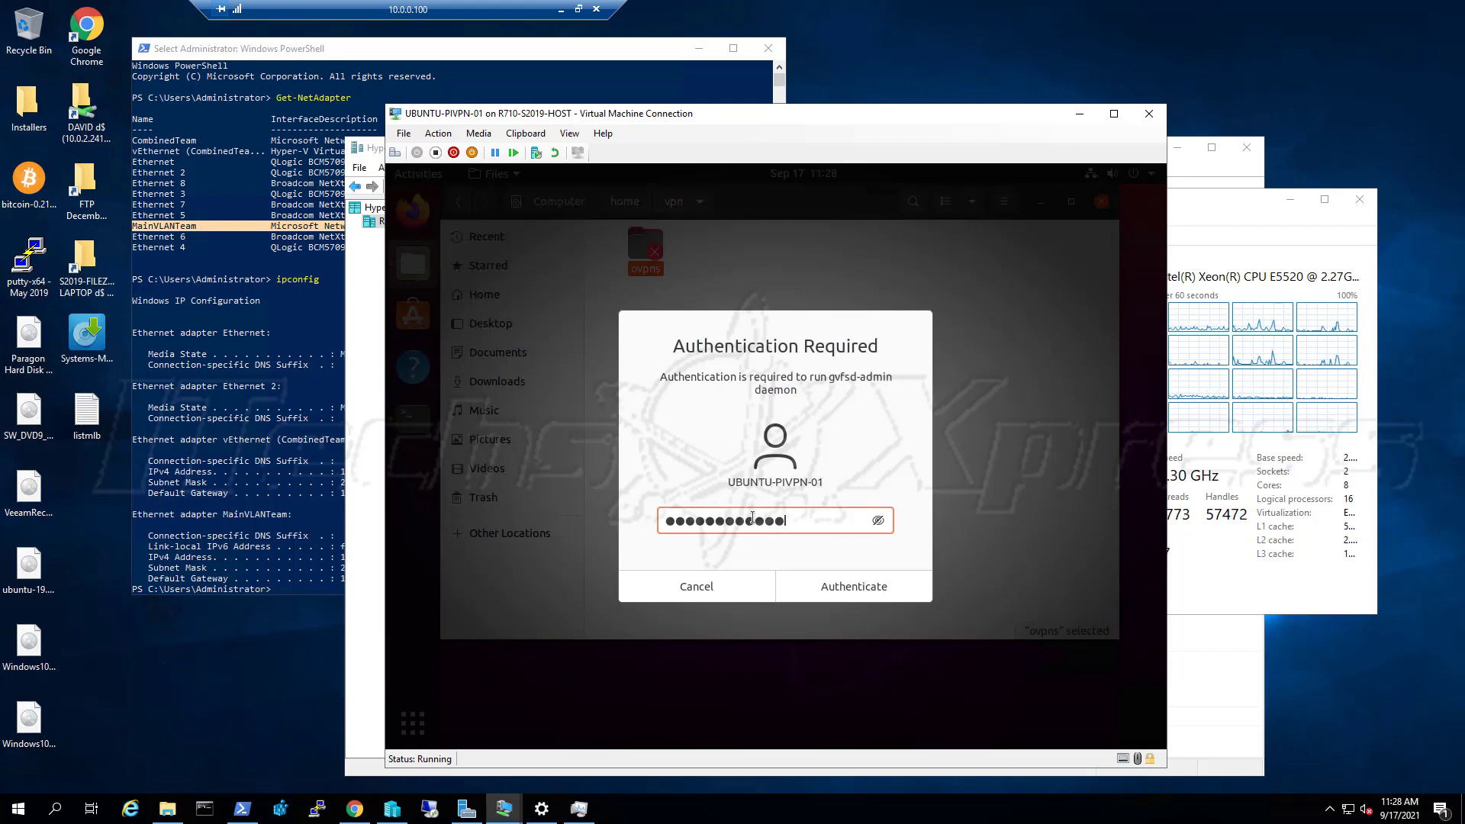
text(••)
key(Return)
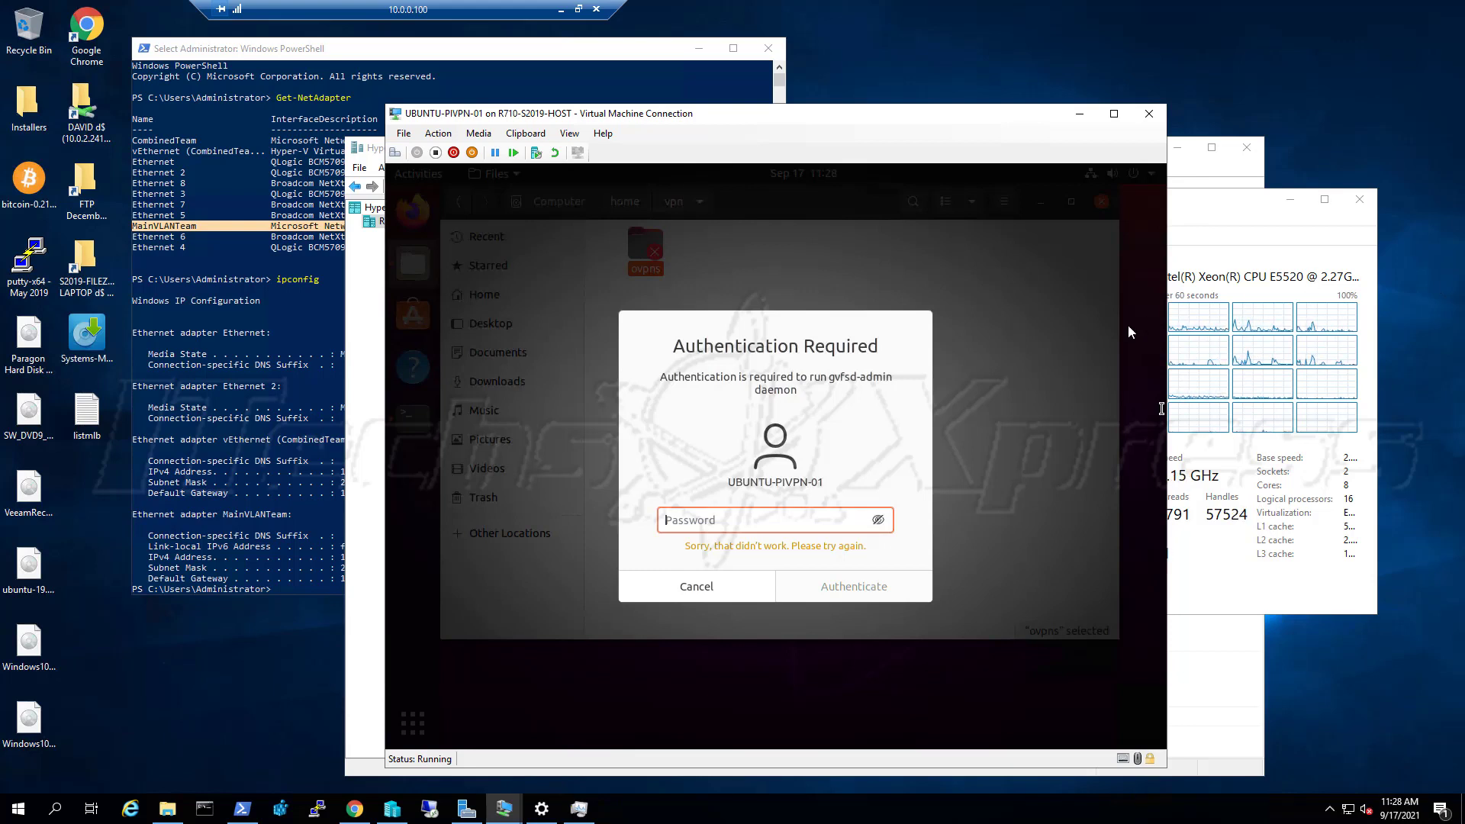
Turn Caps Lock off and authenticate twice with the administrator password to open ovpns
key(Caps_Lock)
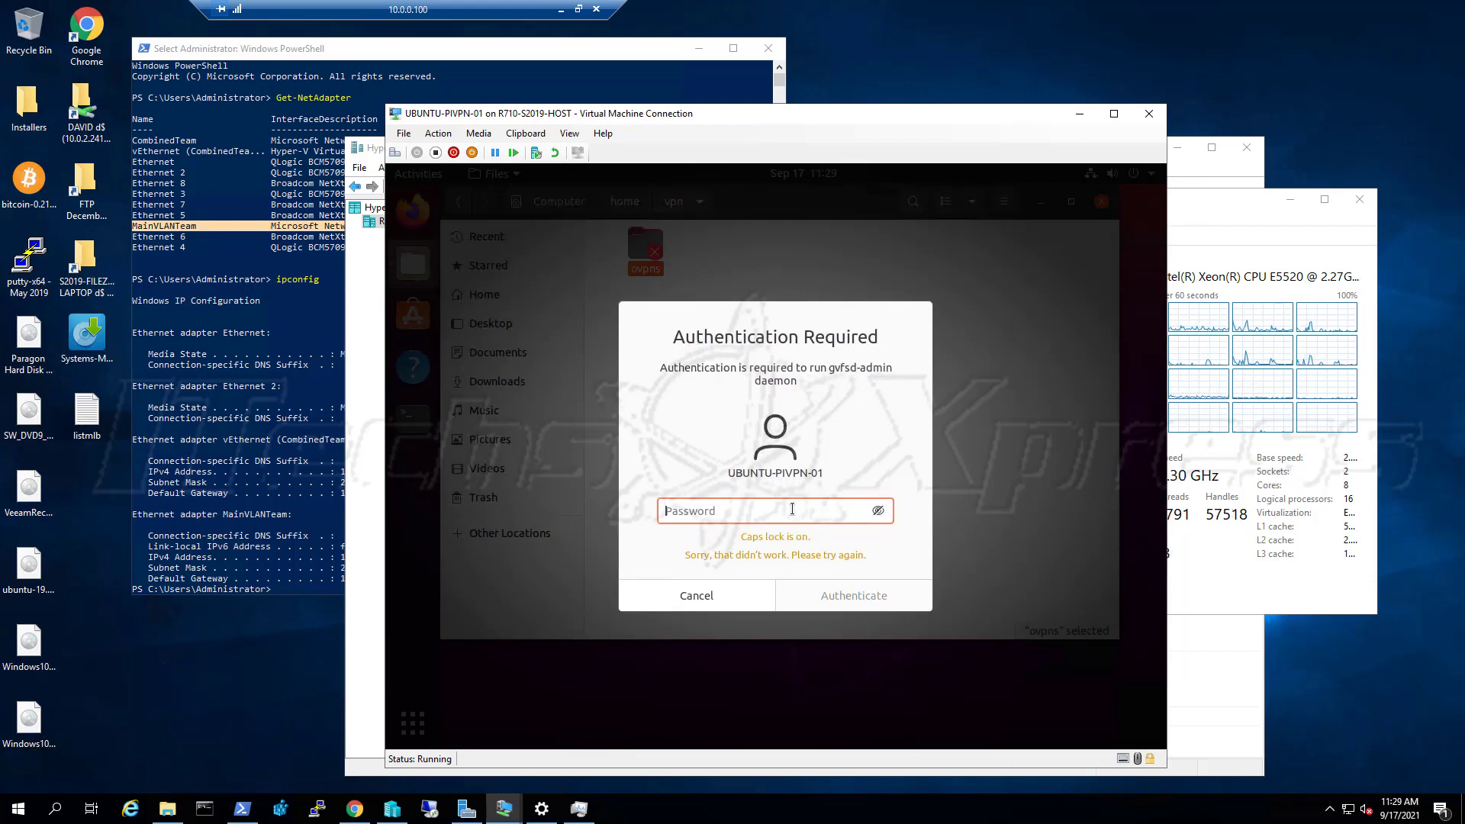
key(Caps_Lock)
key(Caps_Lock)
key(Caps_Lock)
text(pa)
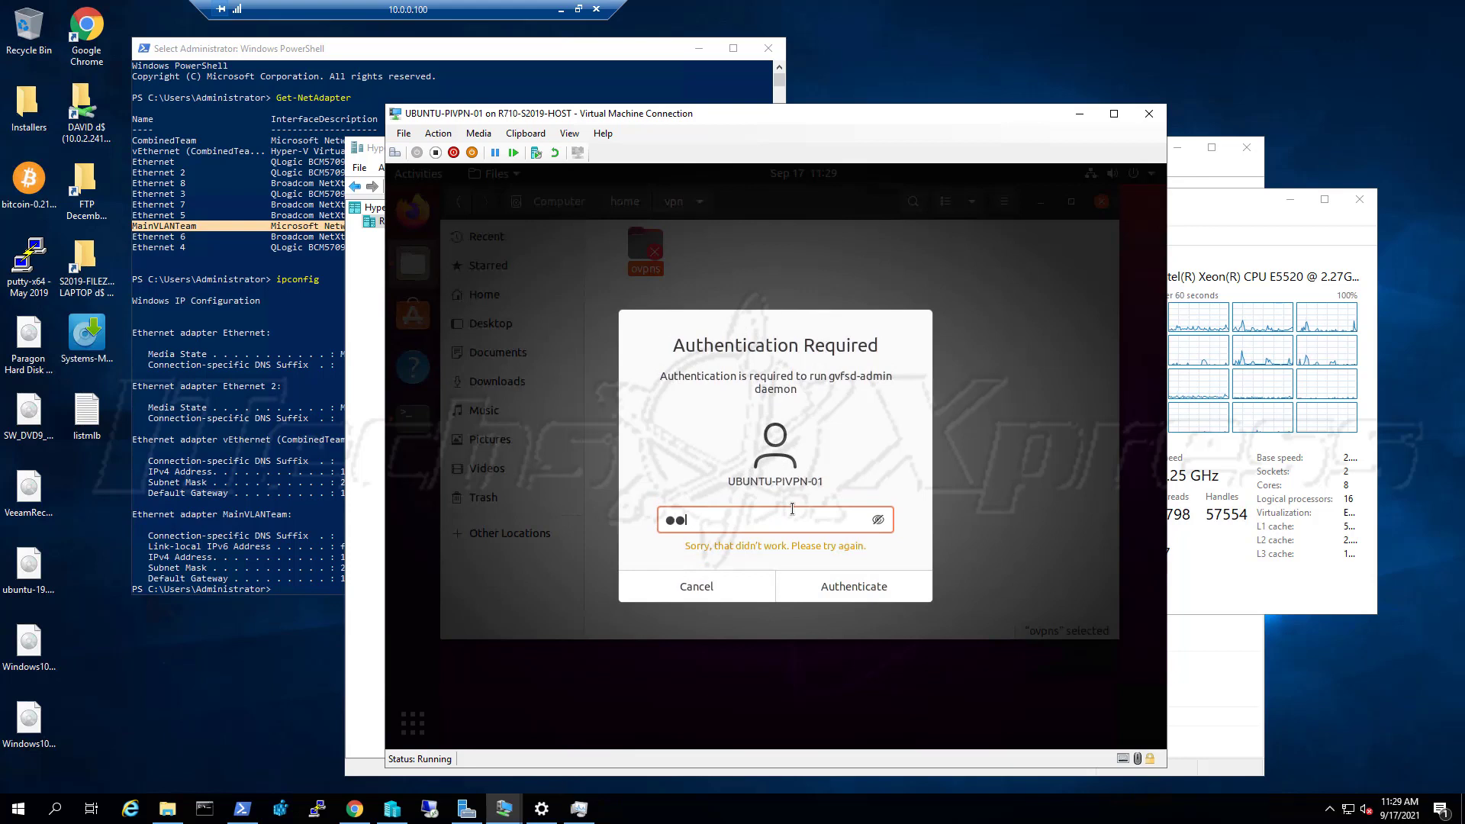
text(ssw)
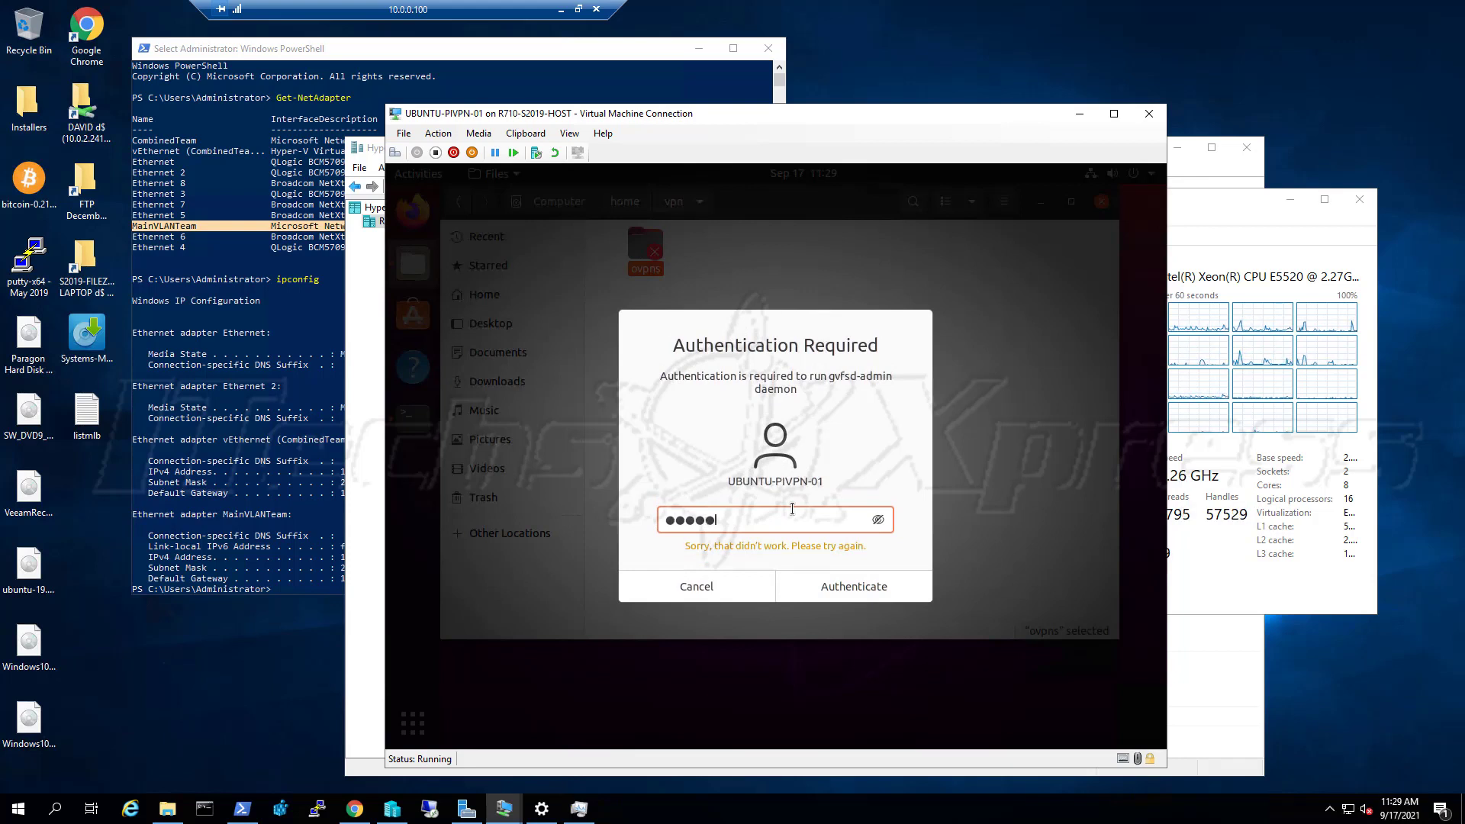
text(or)
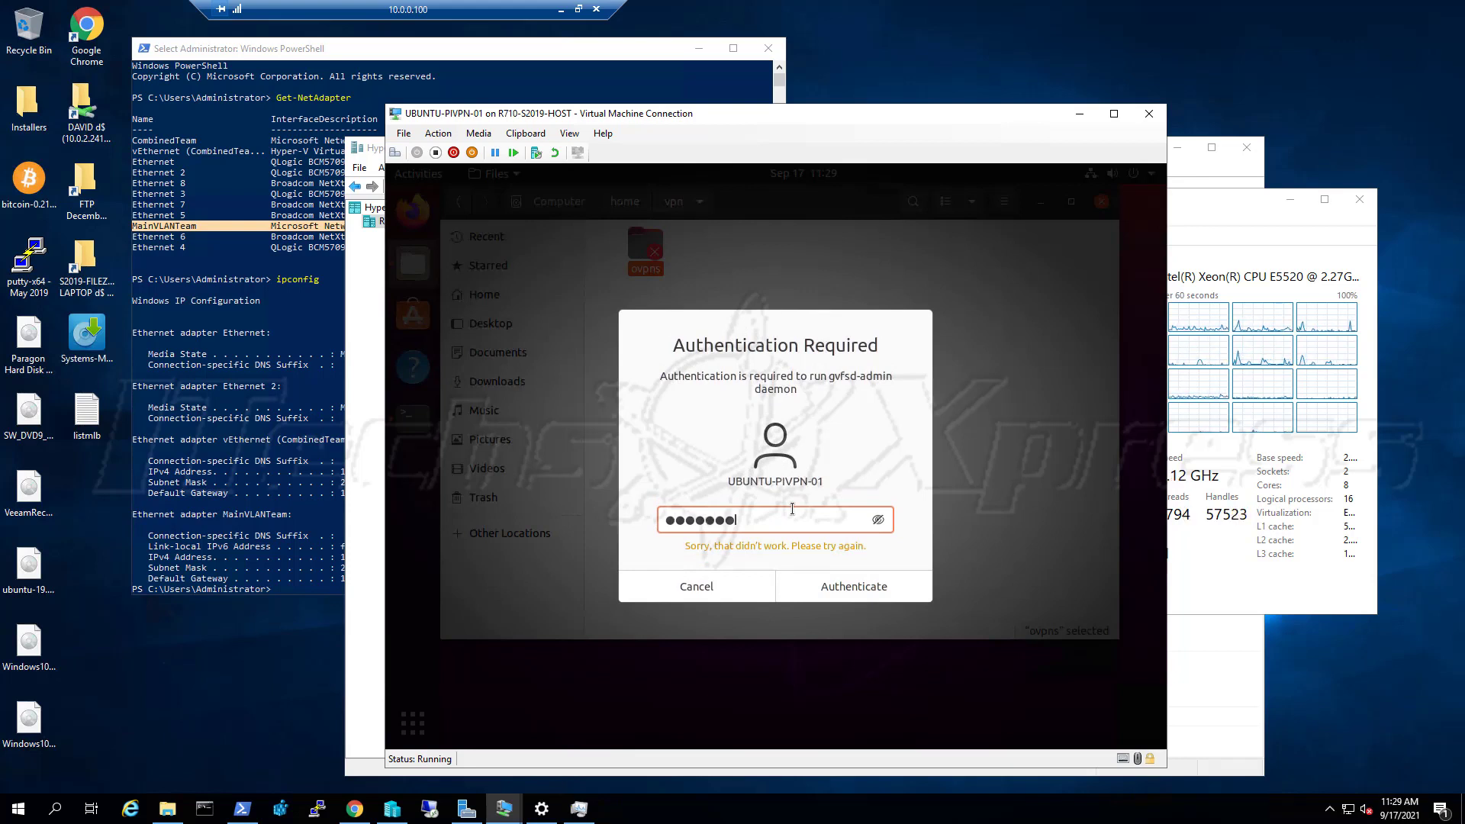
text(●●)
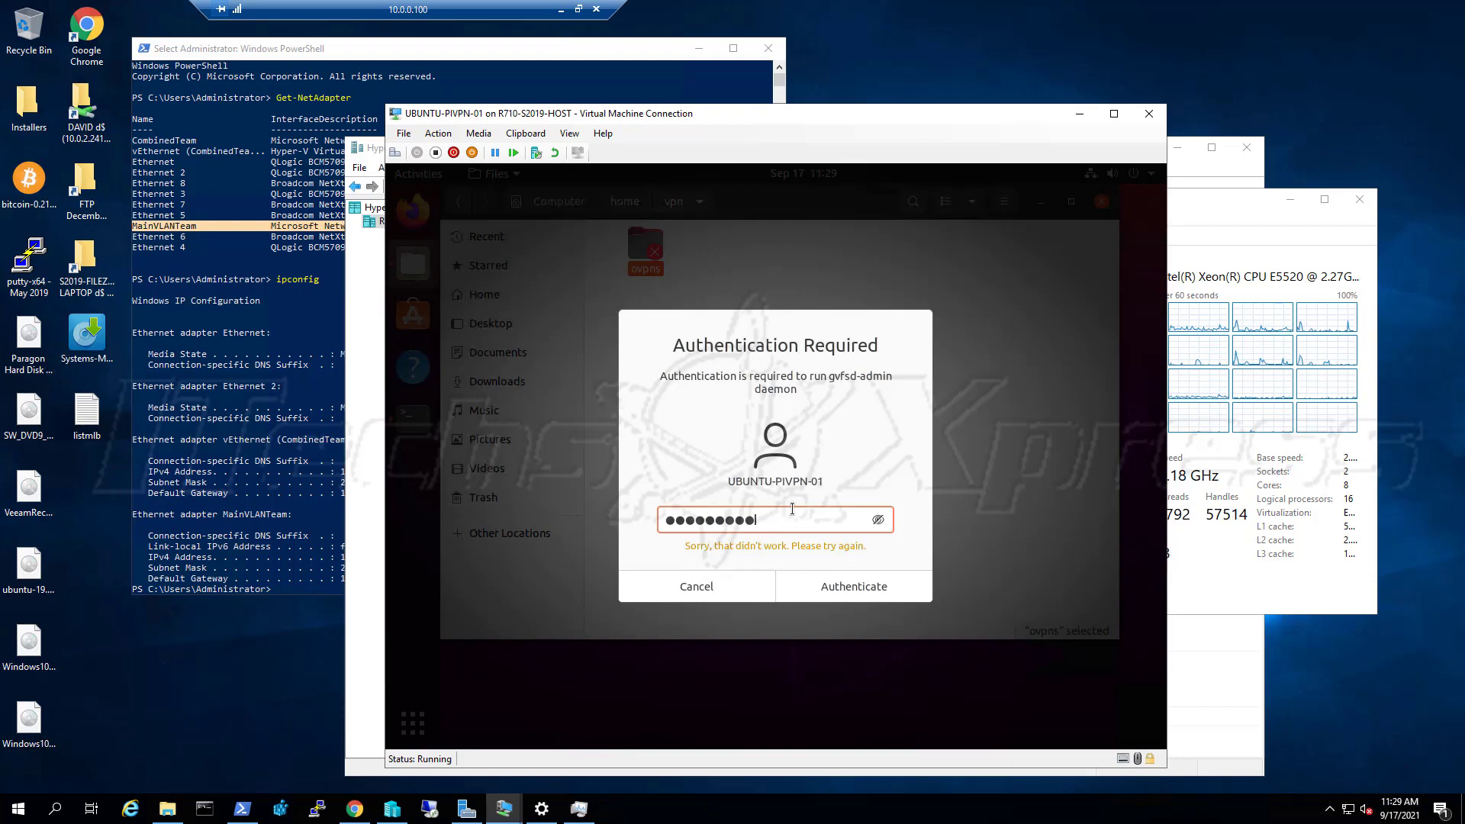
text(●●●●)
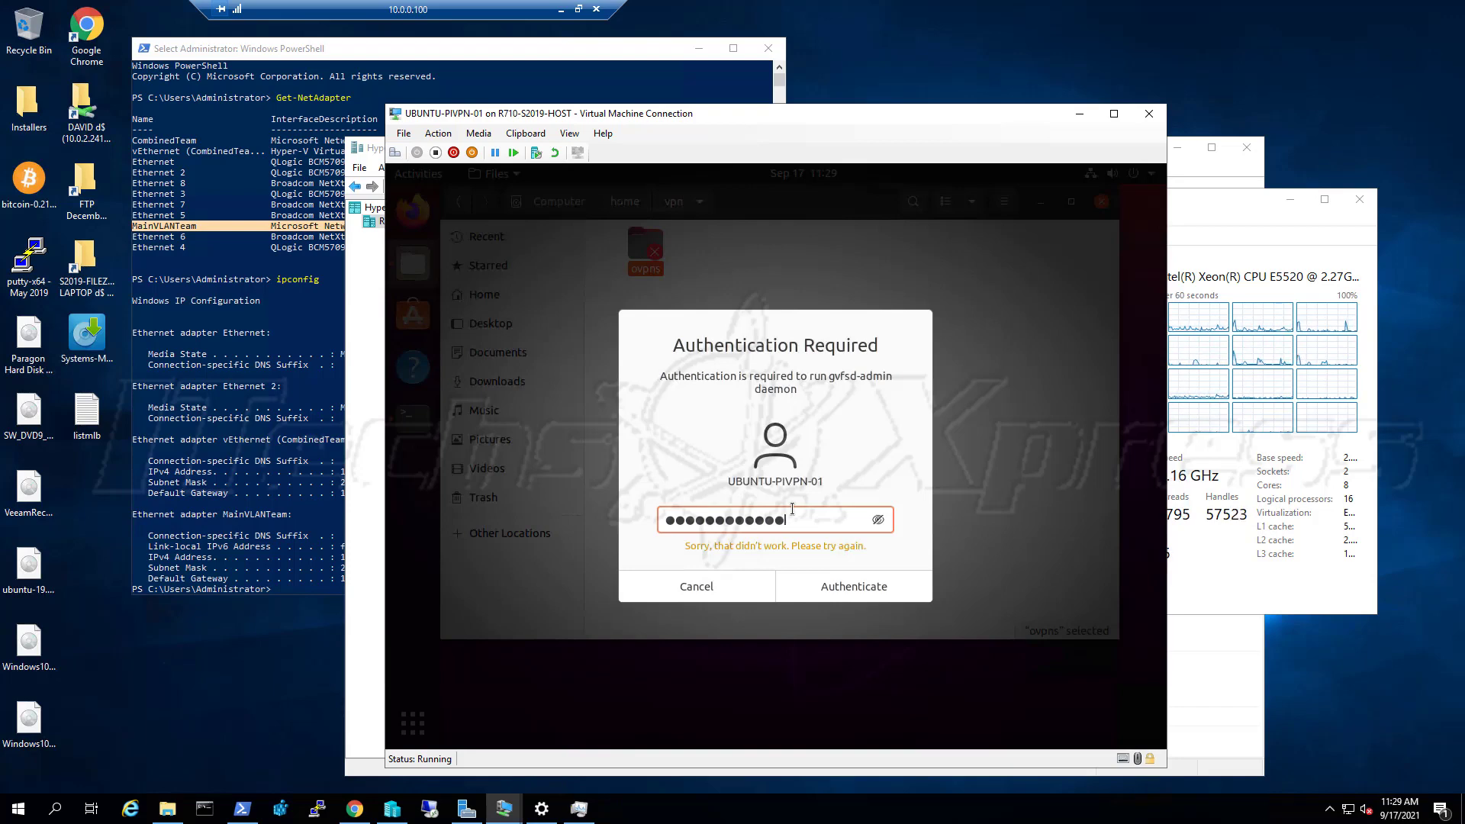
key(Return)
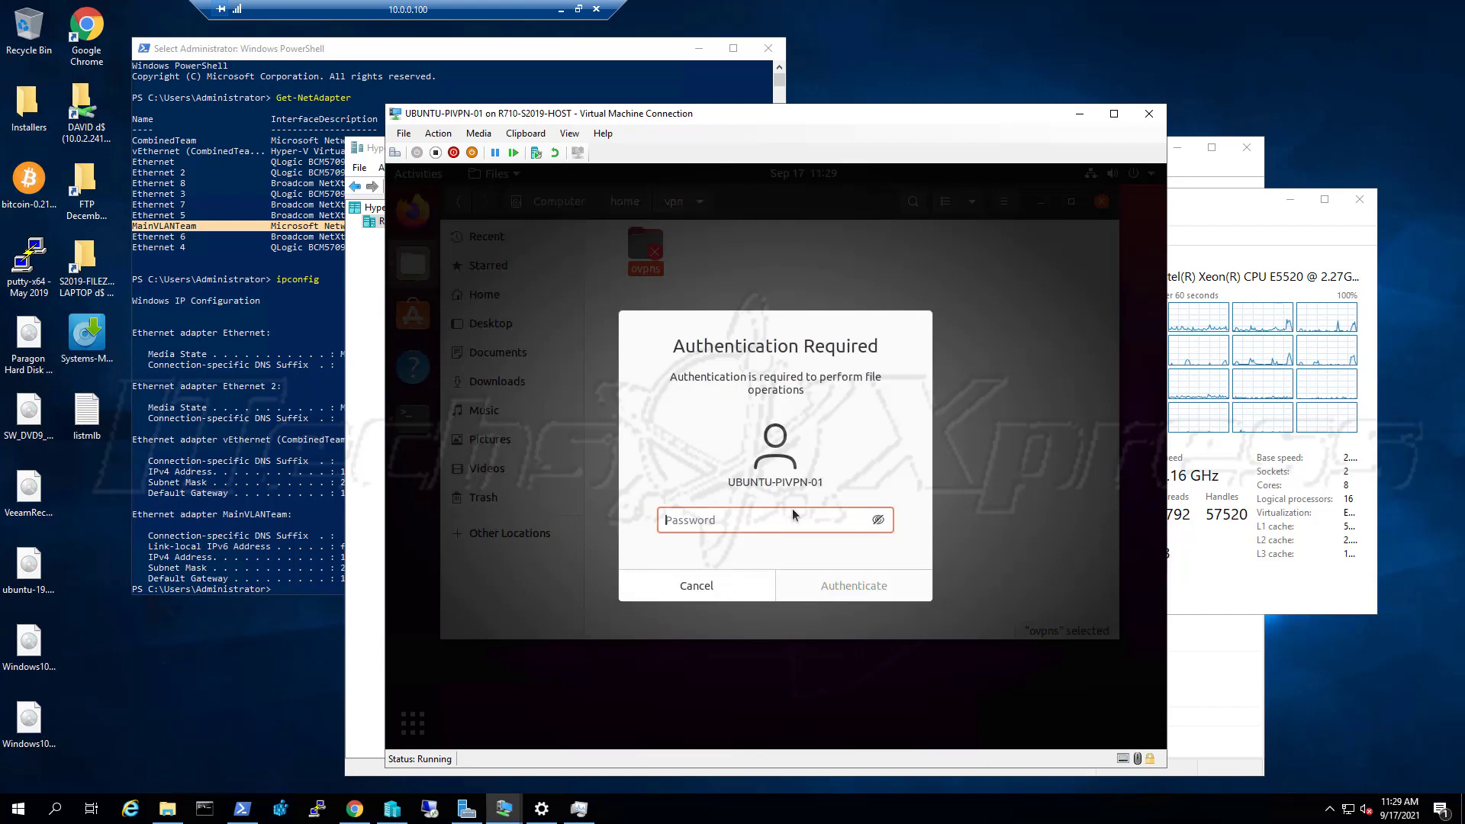
text(pa)
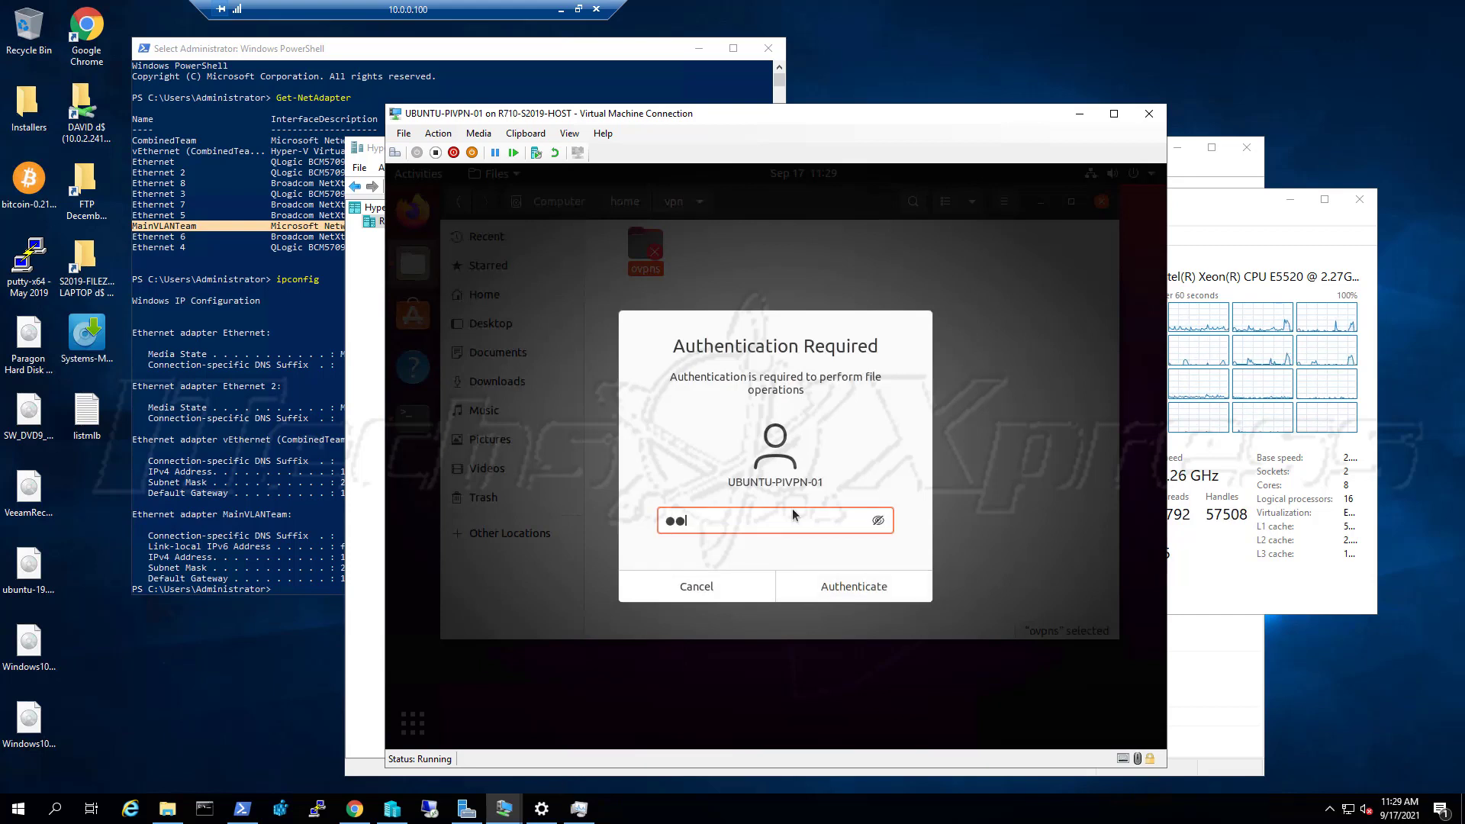
text(ssw)
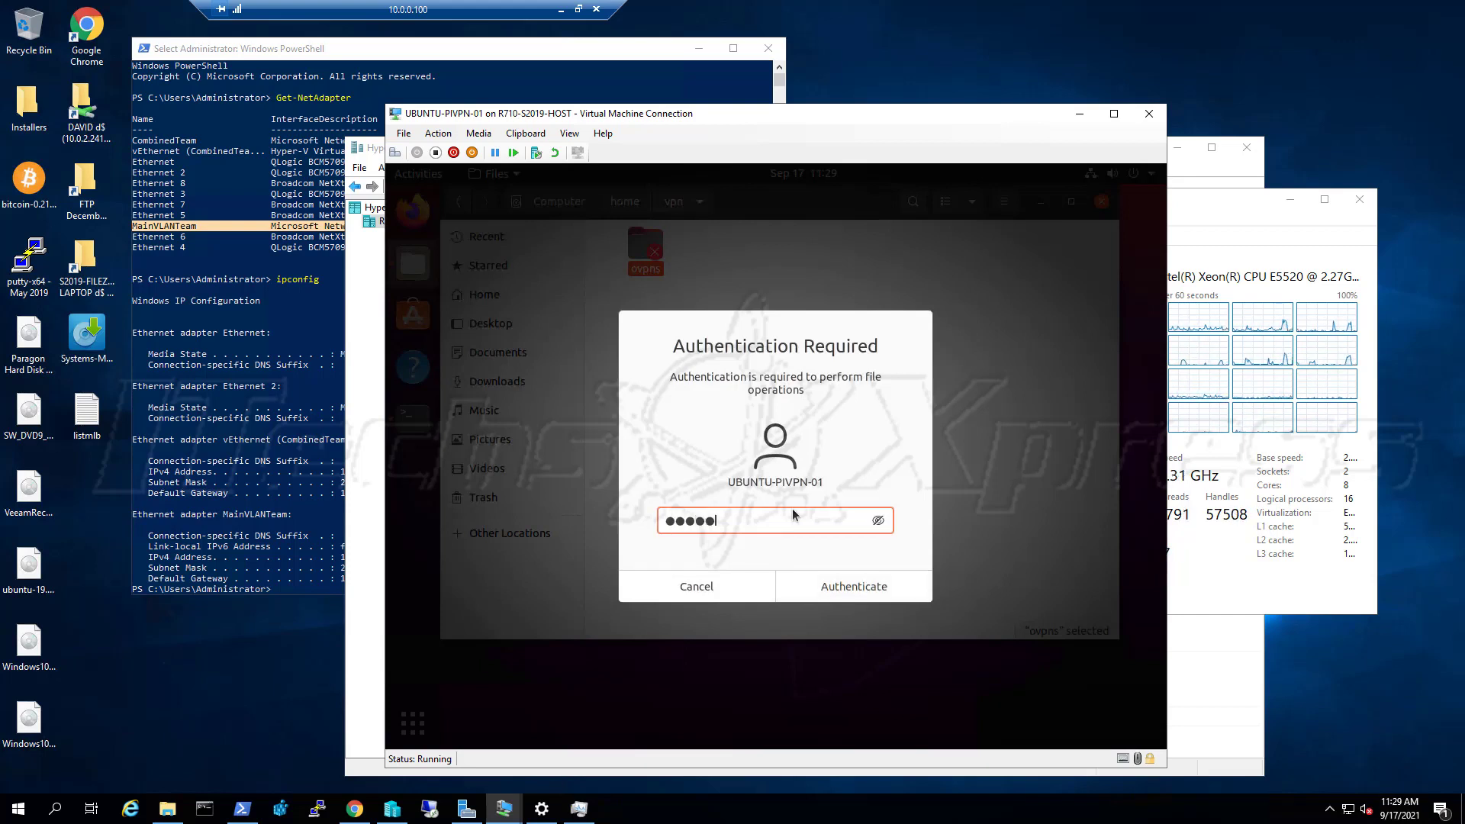
text(o)
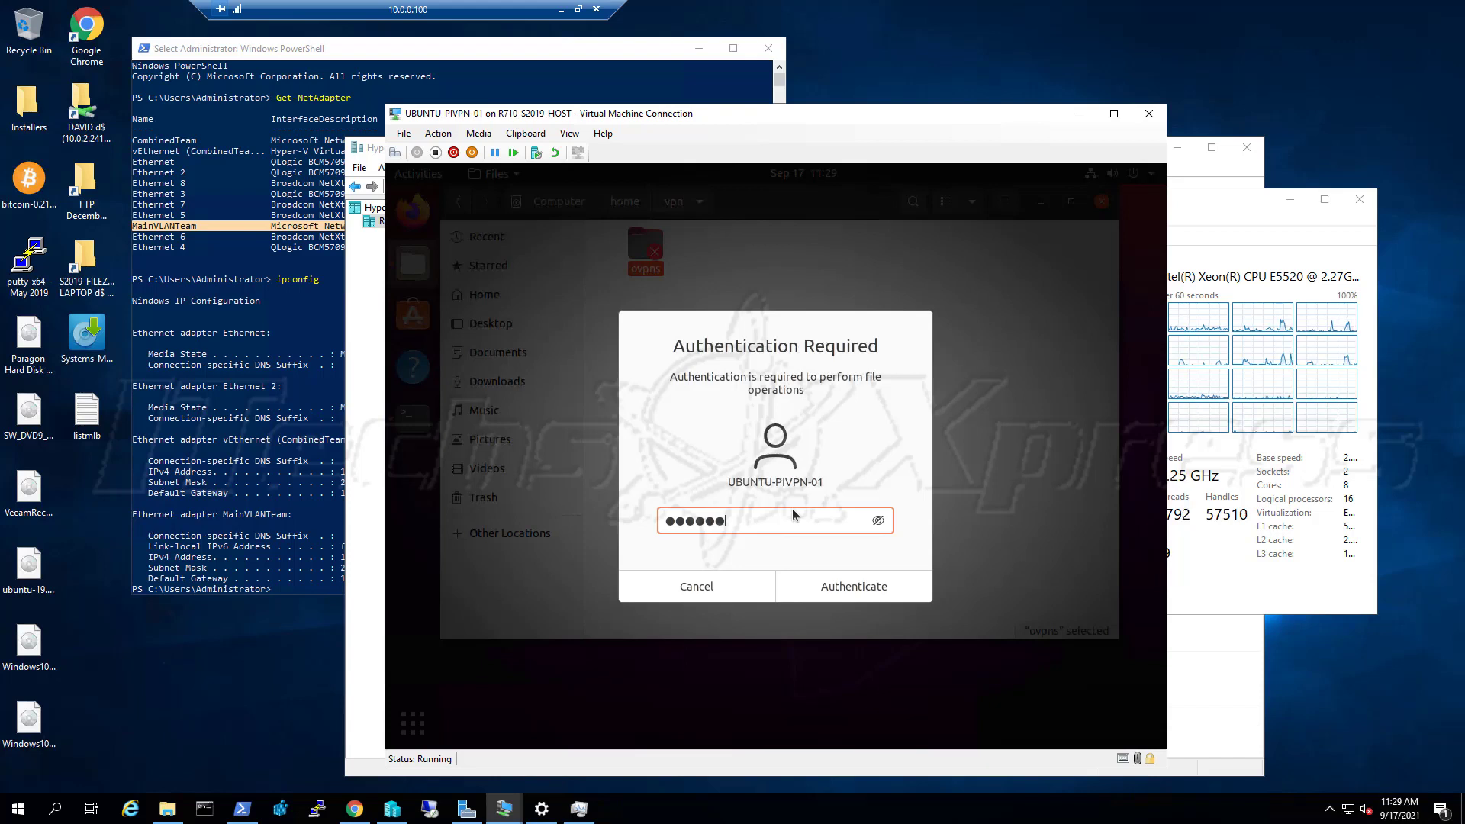
text(rd)
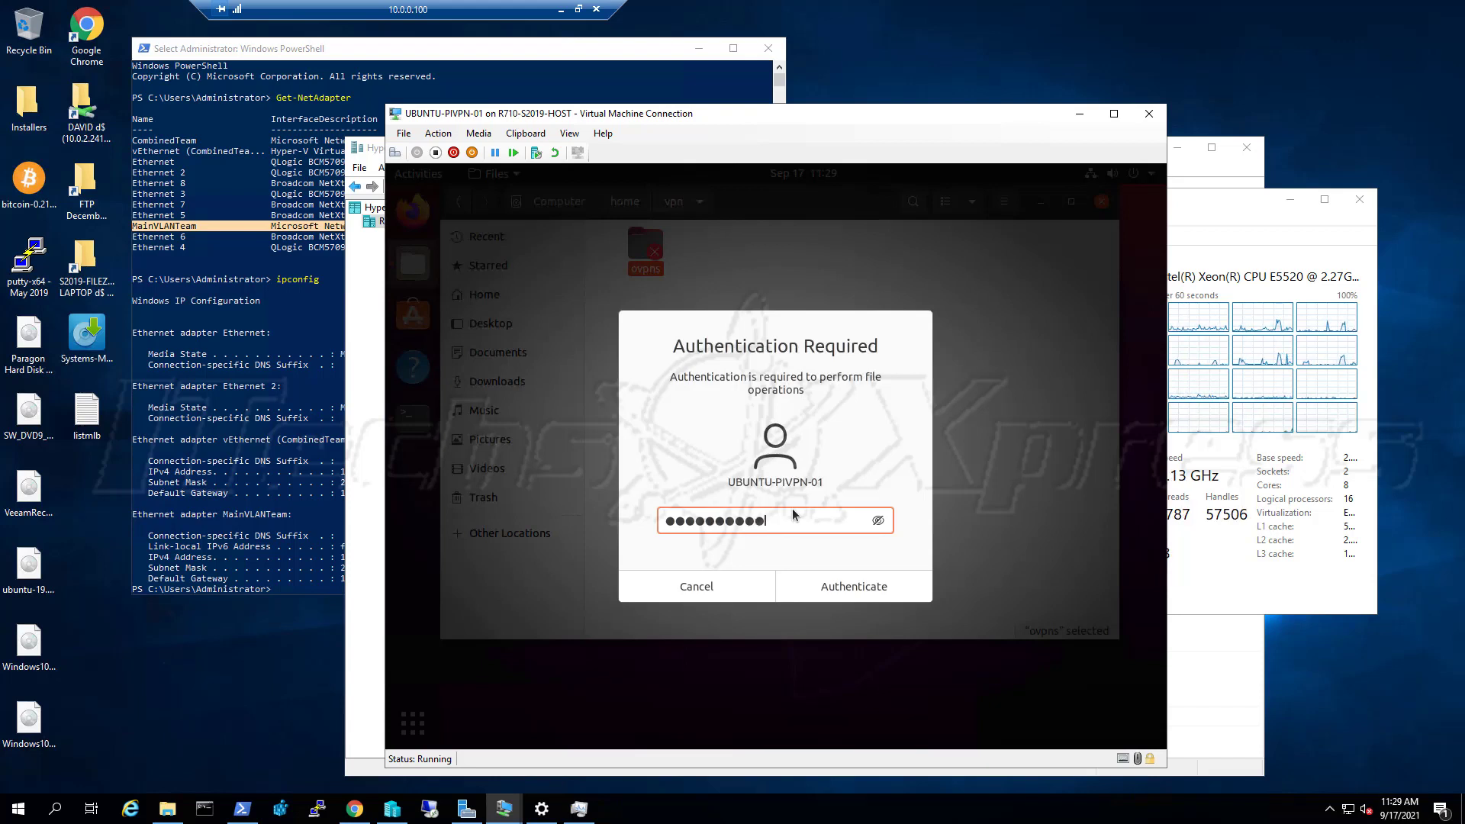
text(*)
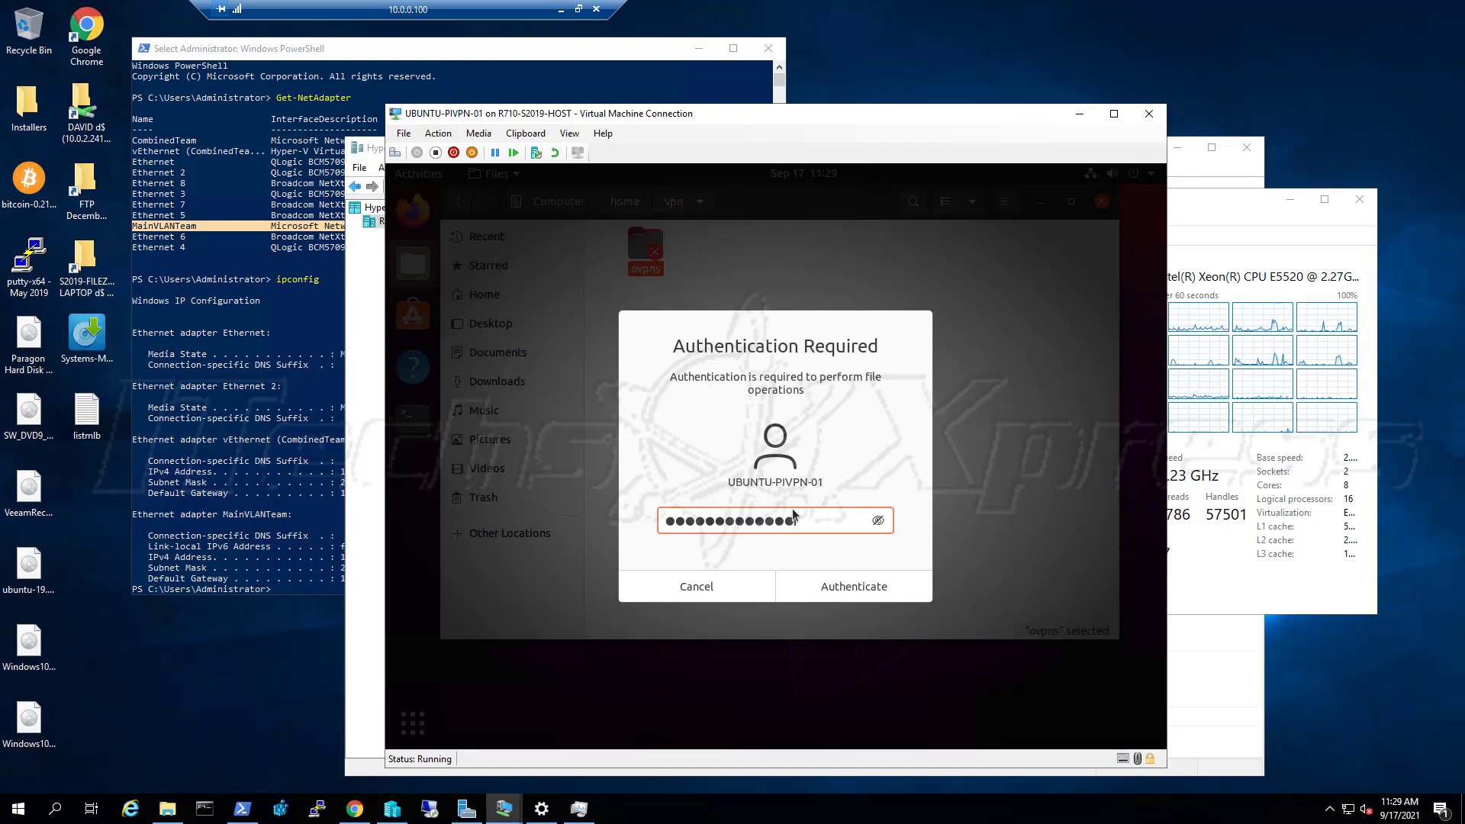
key(Return)
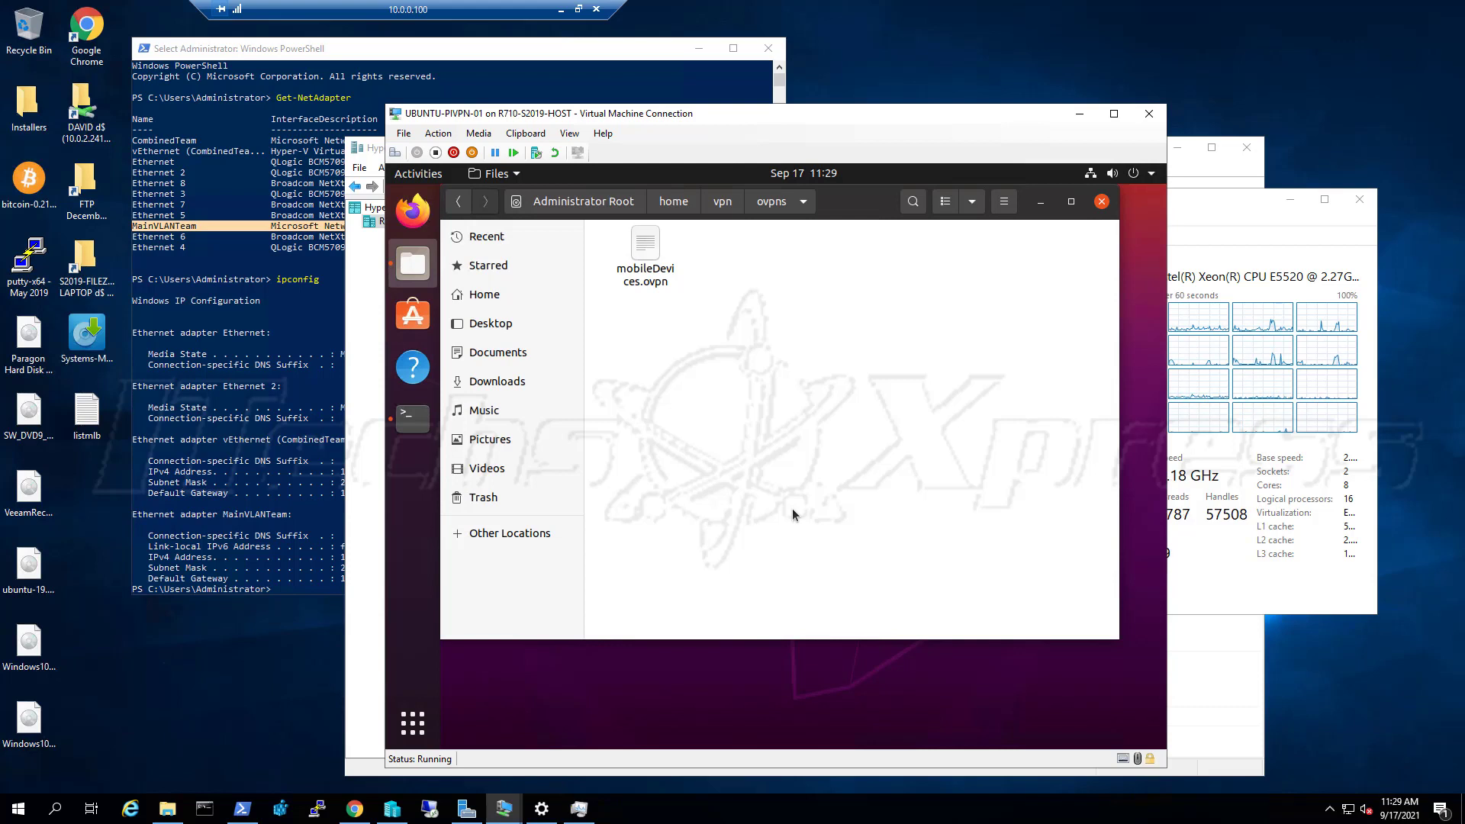
Copy the mobileDevices.ovpn profile from the ovpns folder to the clipboard
click(663, 282)
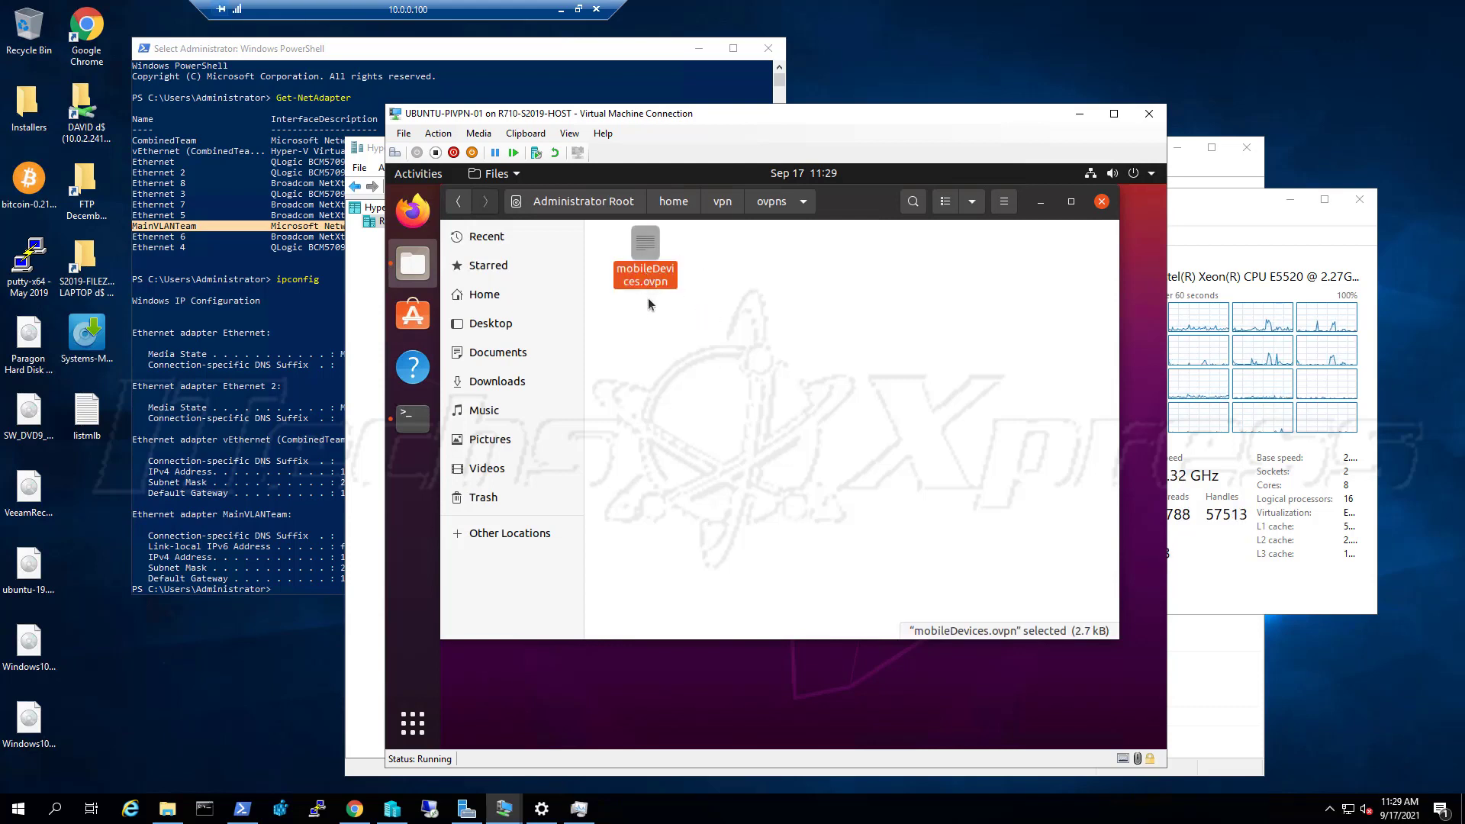
right_click(645, 284)
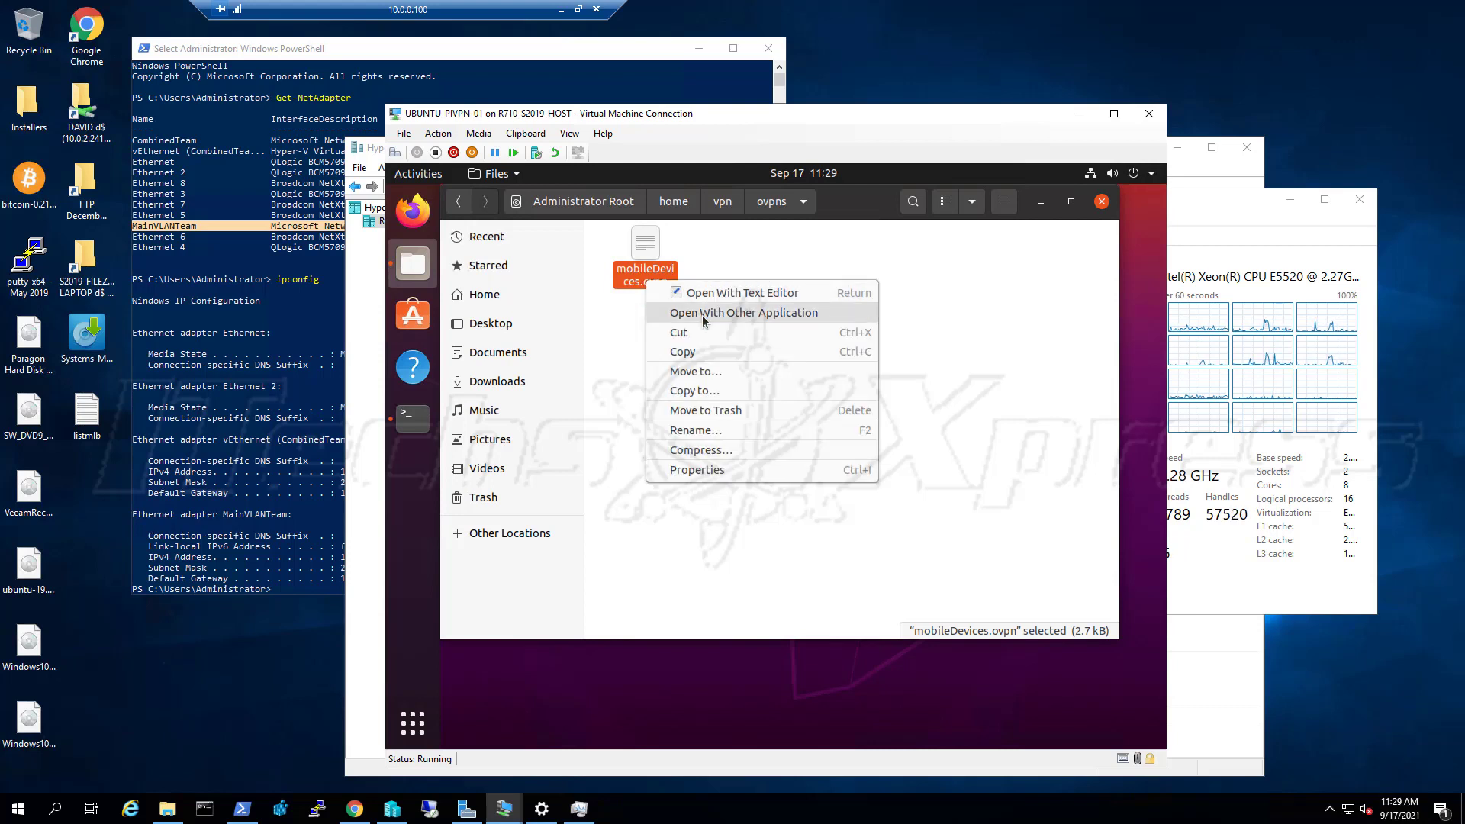
click(703, 352)
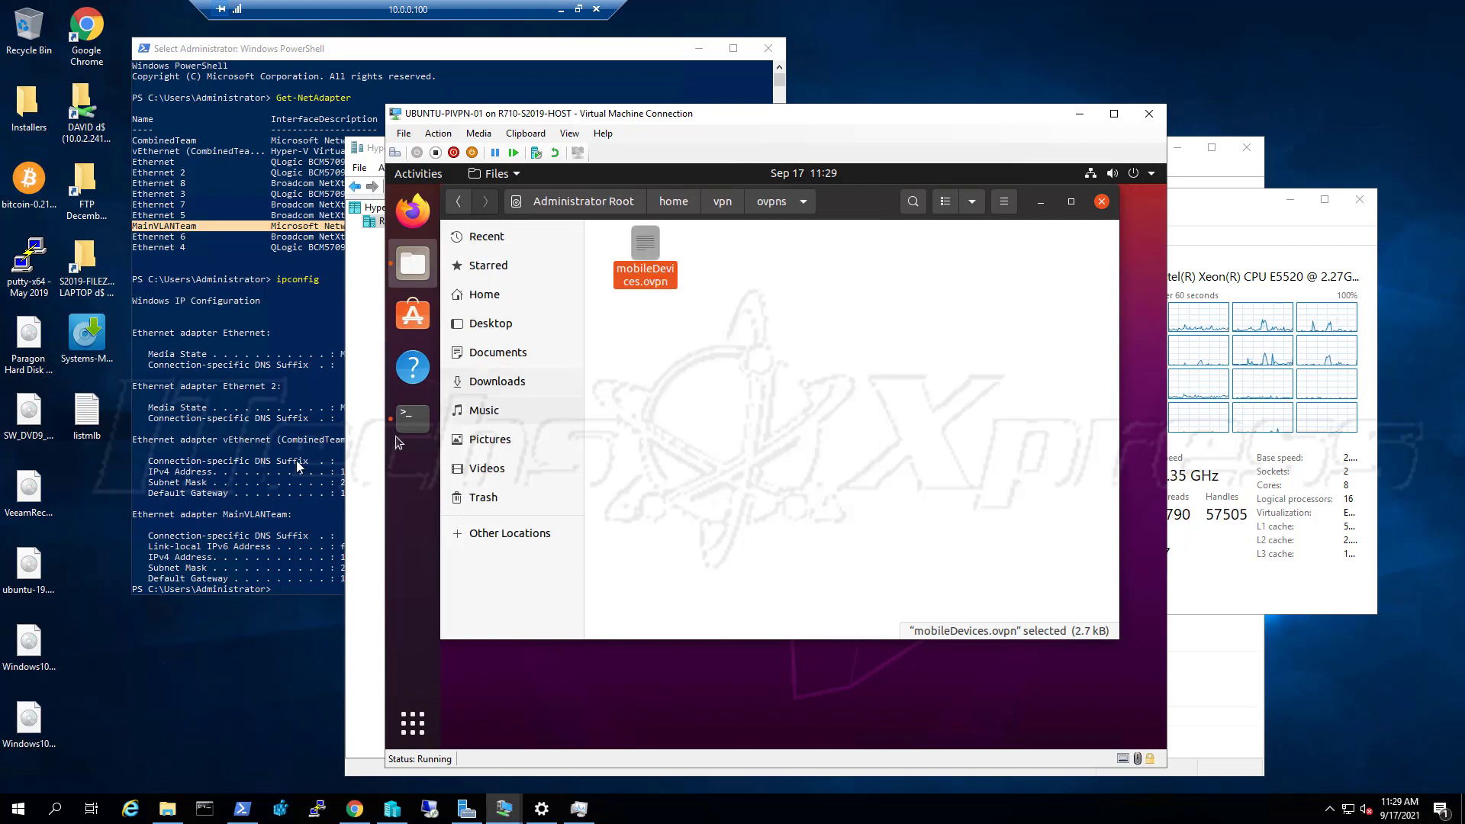
Check the VM Connection Clipboard and File menus for ways to transfer the file to the host
right_click(88, 489)
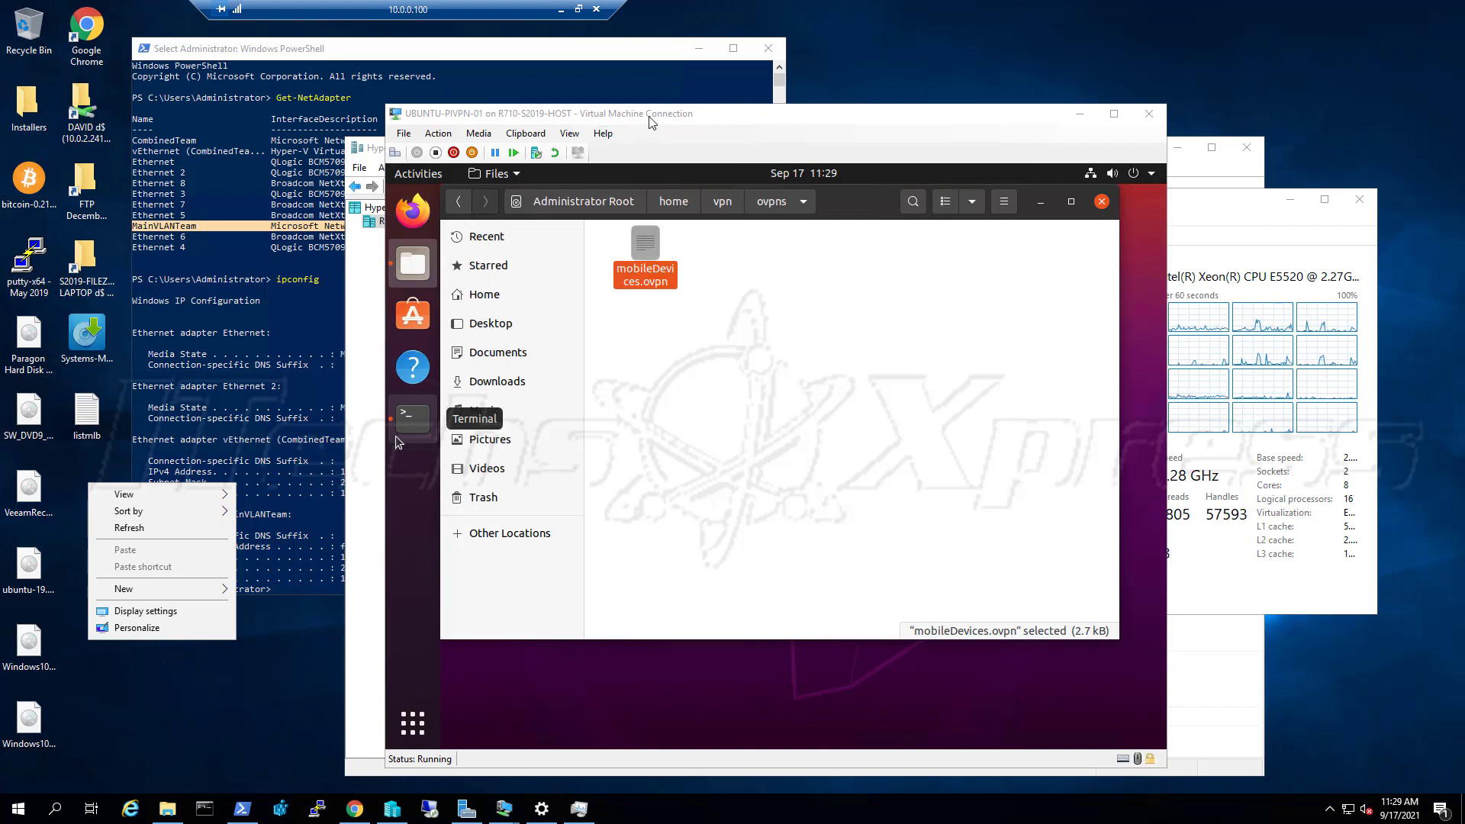
click(614, 135)
click(543, 136)
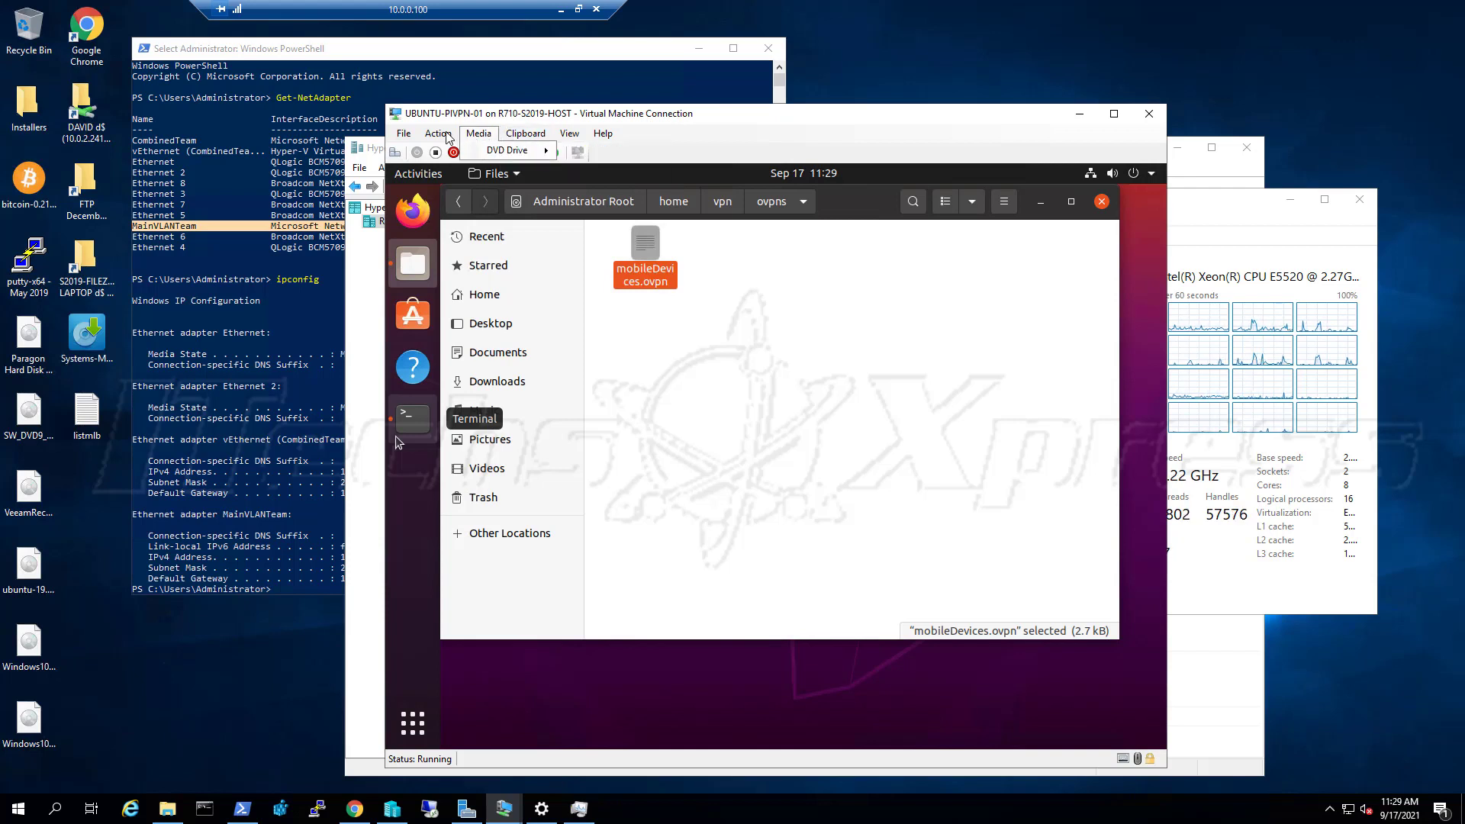
mouse_move(449, 137)
key(Left)
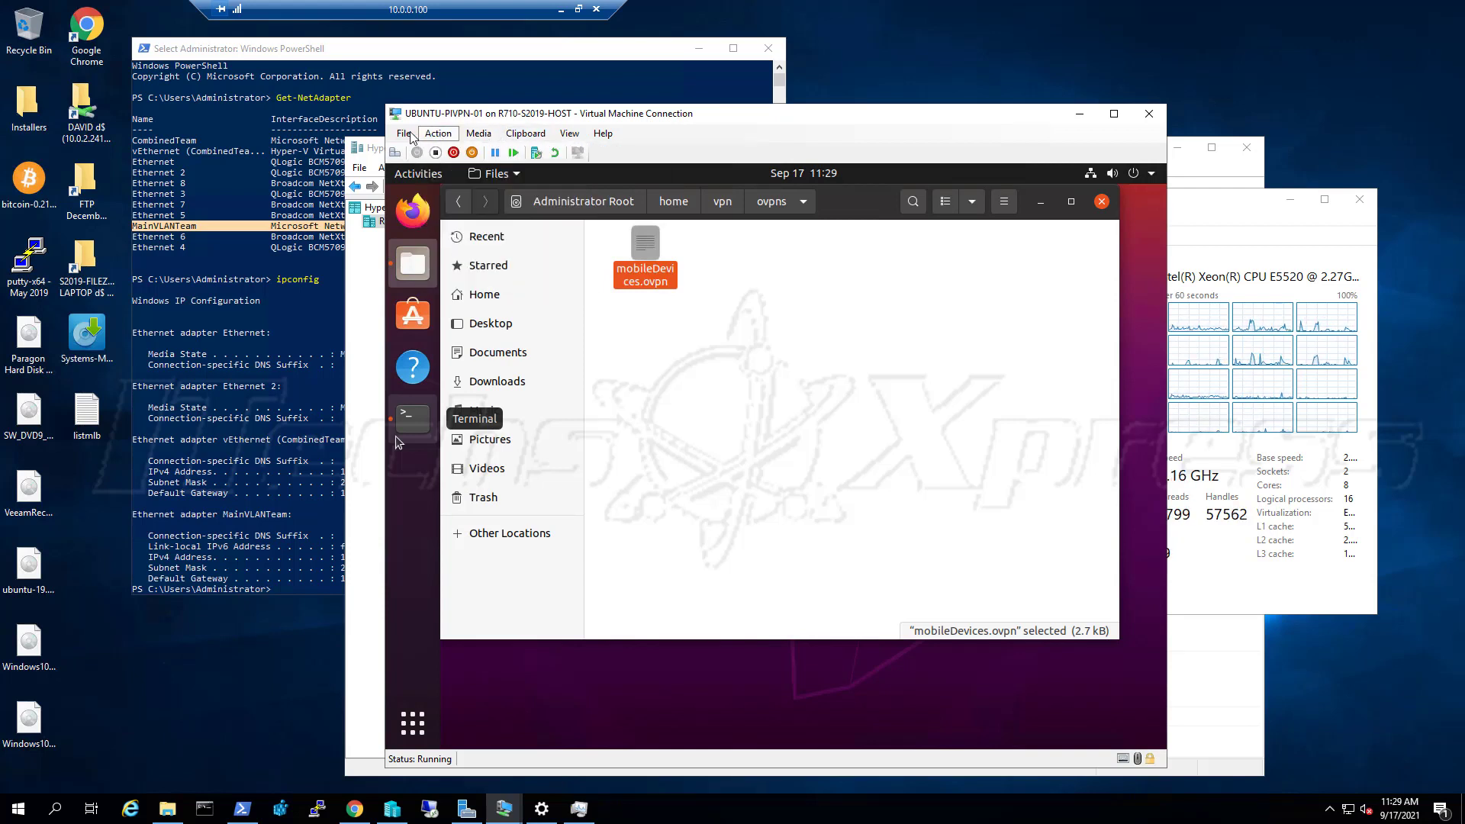
click(651, 122)
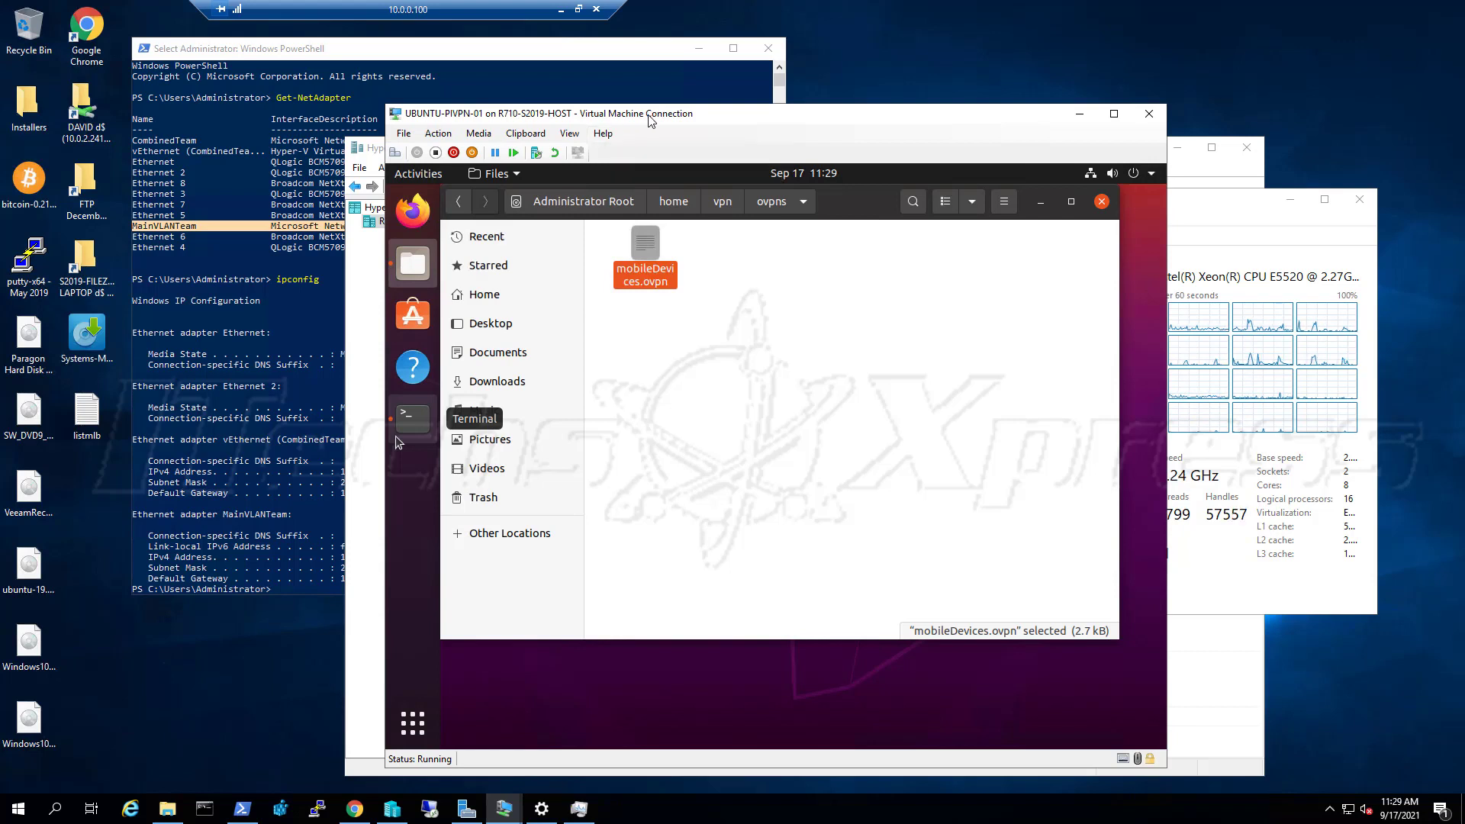
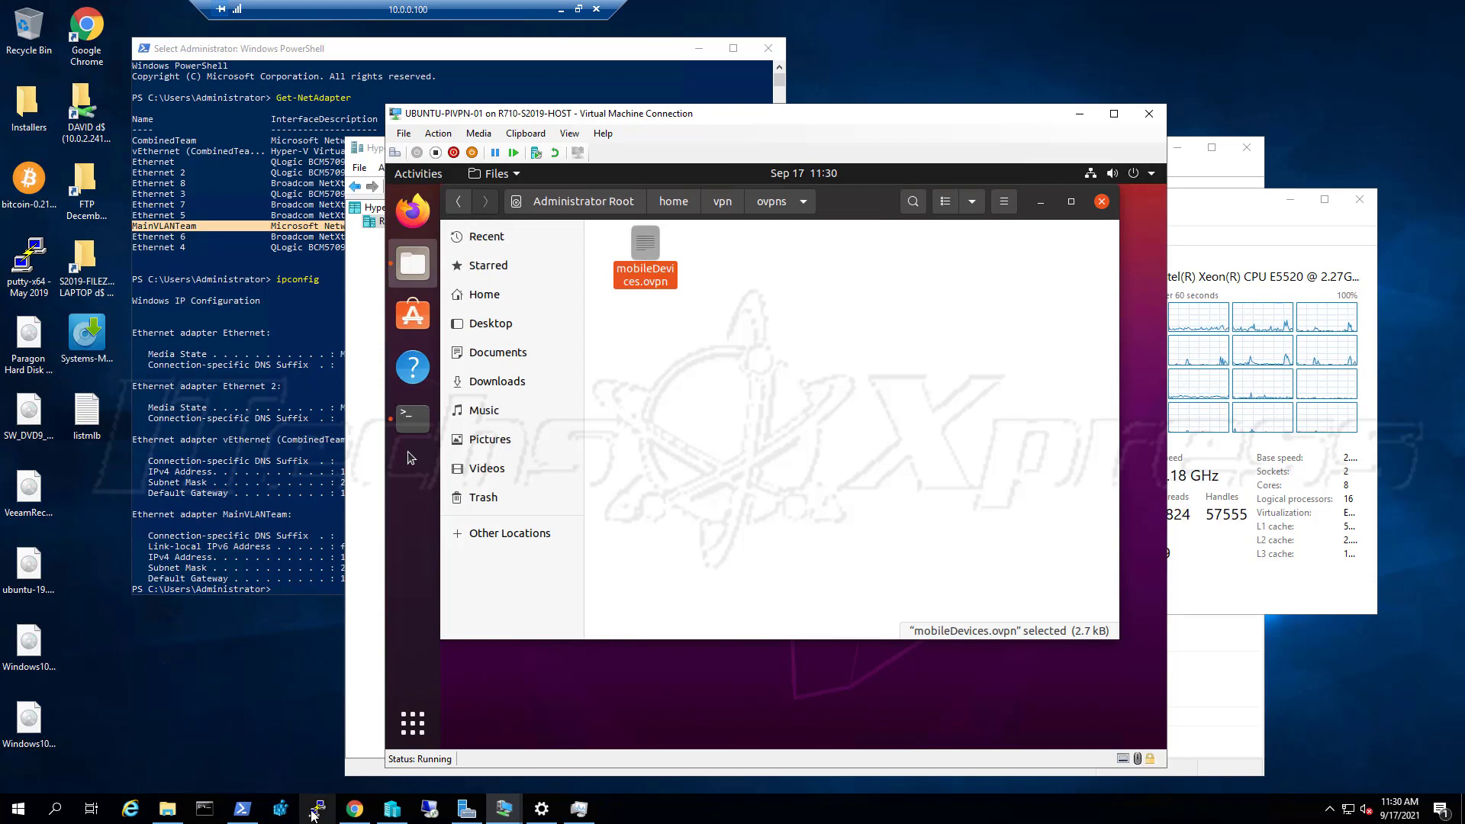
Open a new PuTTY configuration window, move it aside, and bring the Ubuntu VM forward
click(312, 813)
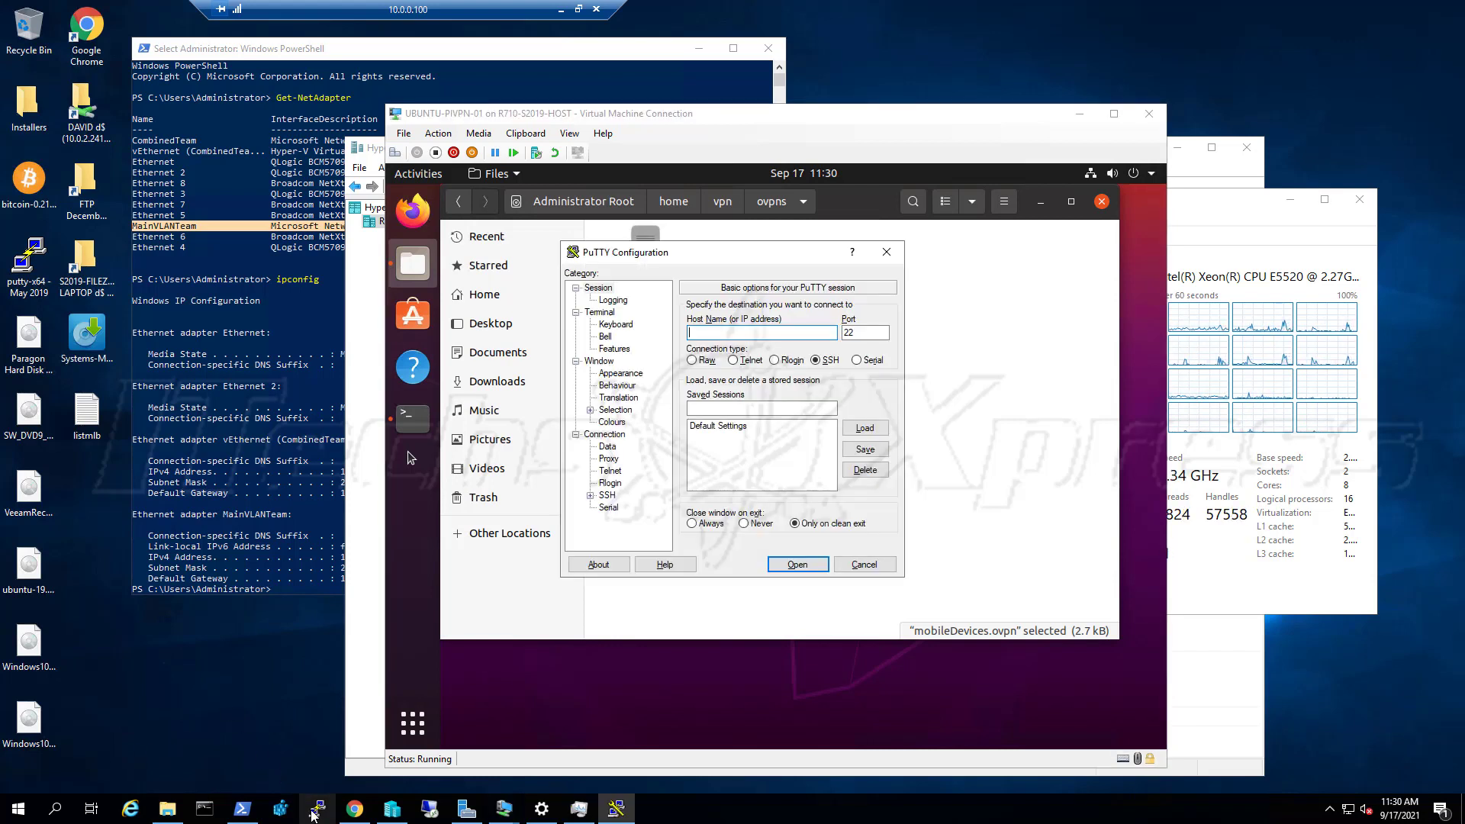
drag(769, 253, 917, 288)
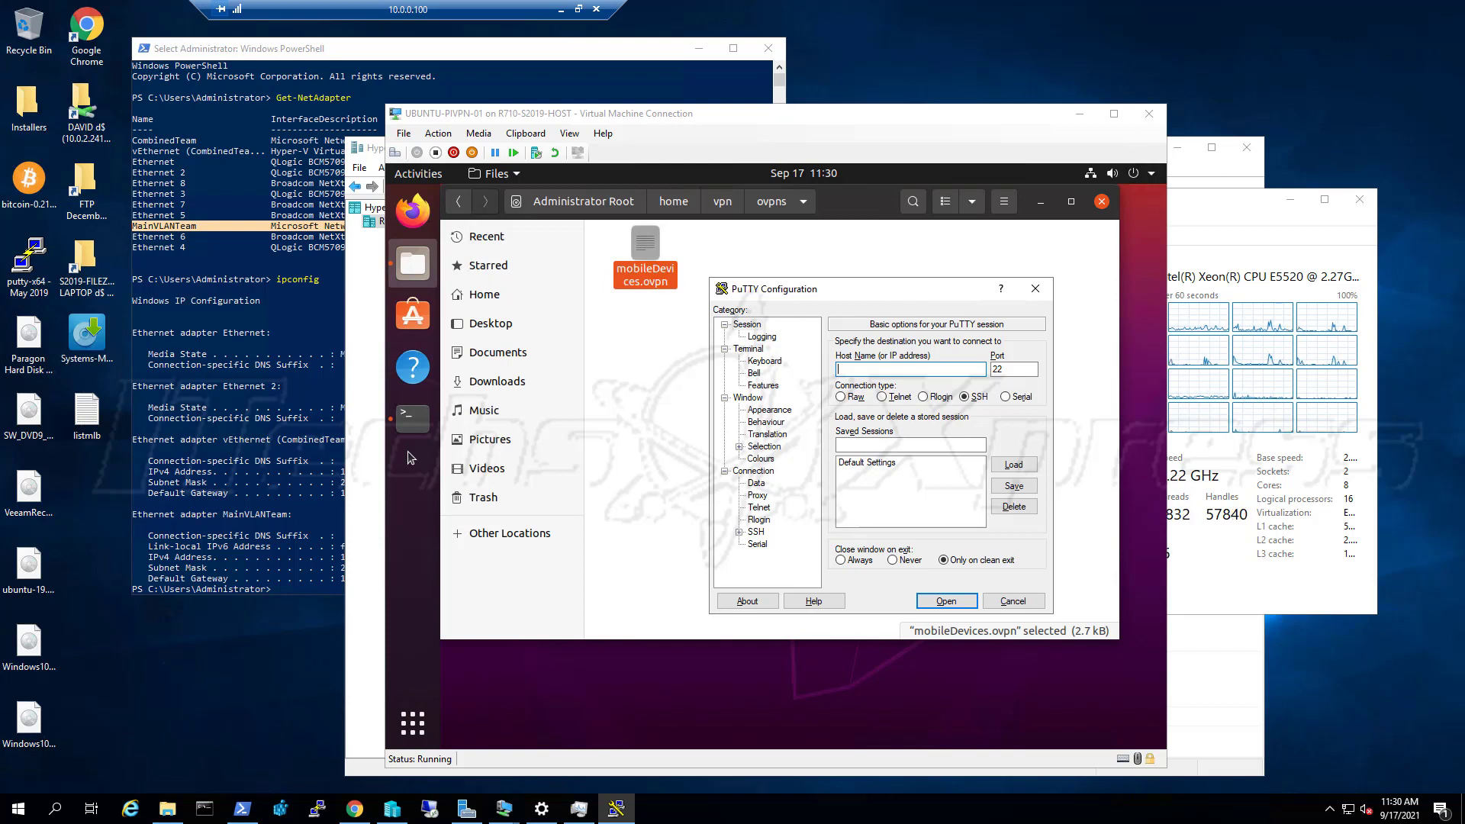
click(967, 168)
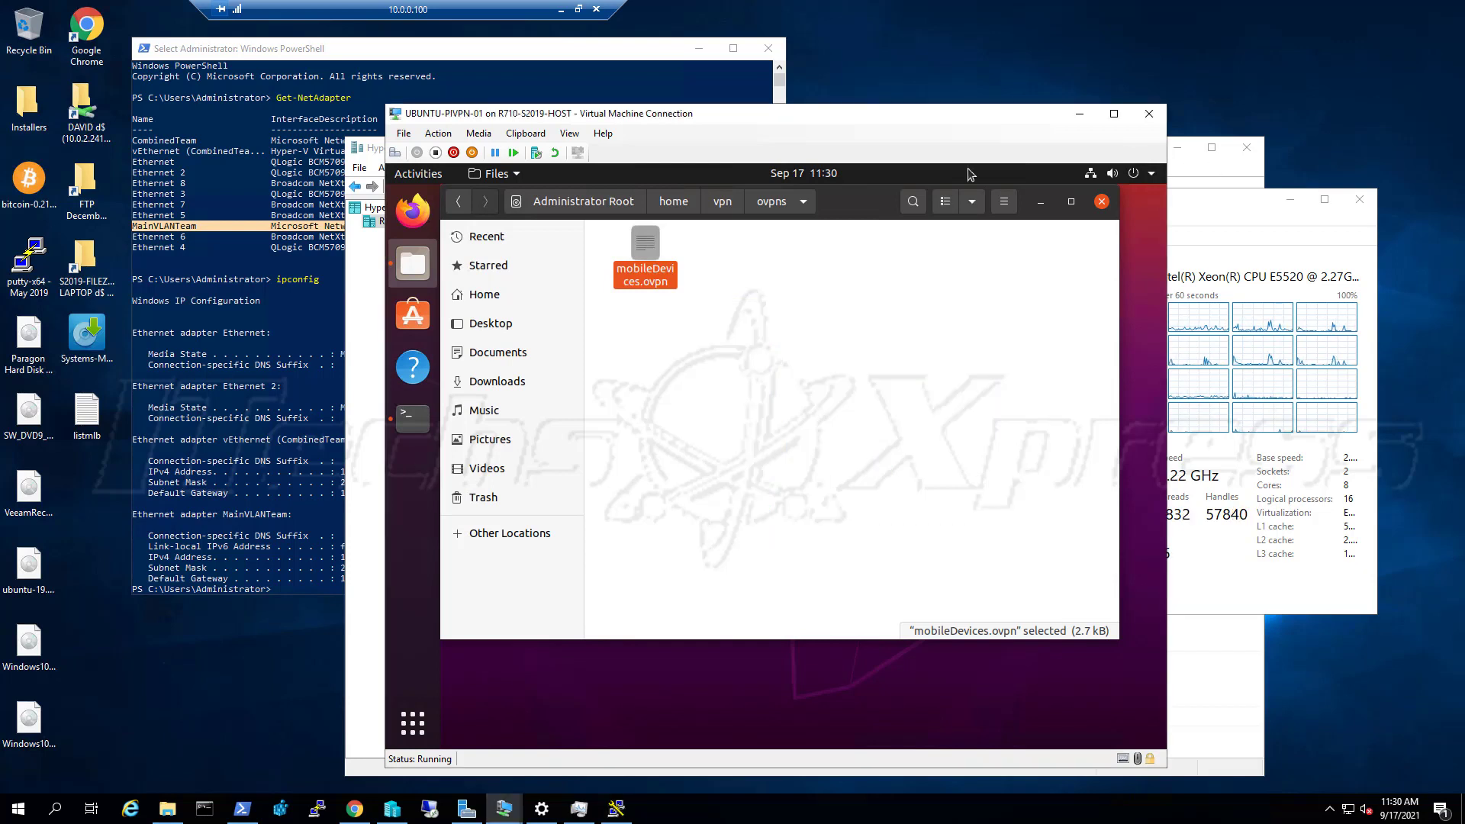
Open Ubuntu's Wired Settings, then start and cancel adding a VPN connection
click(1091, 175)
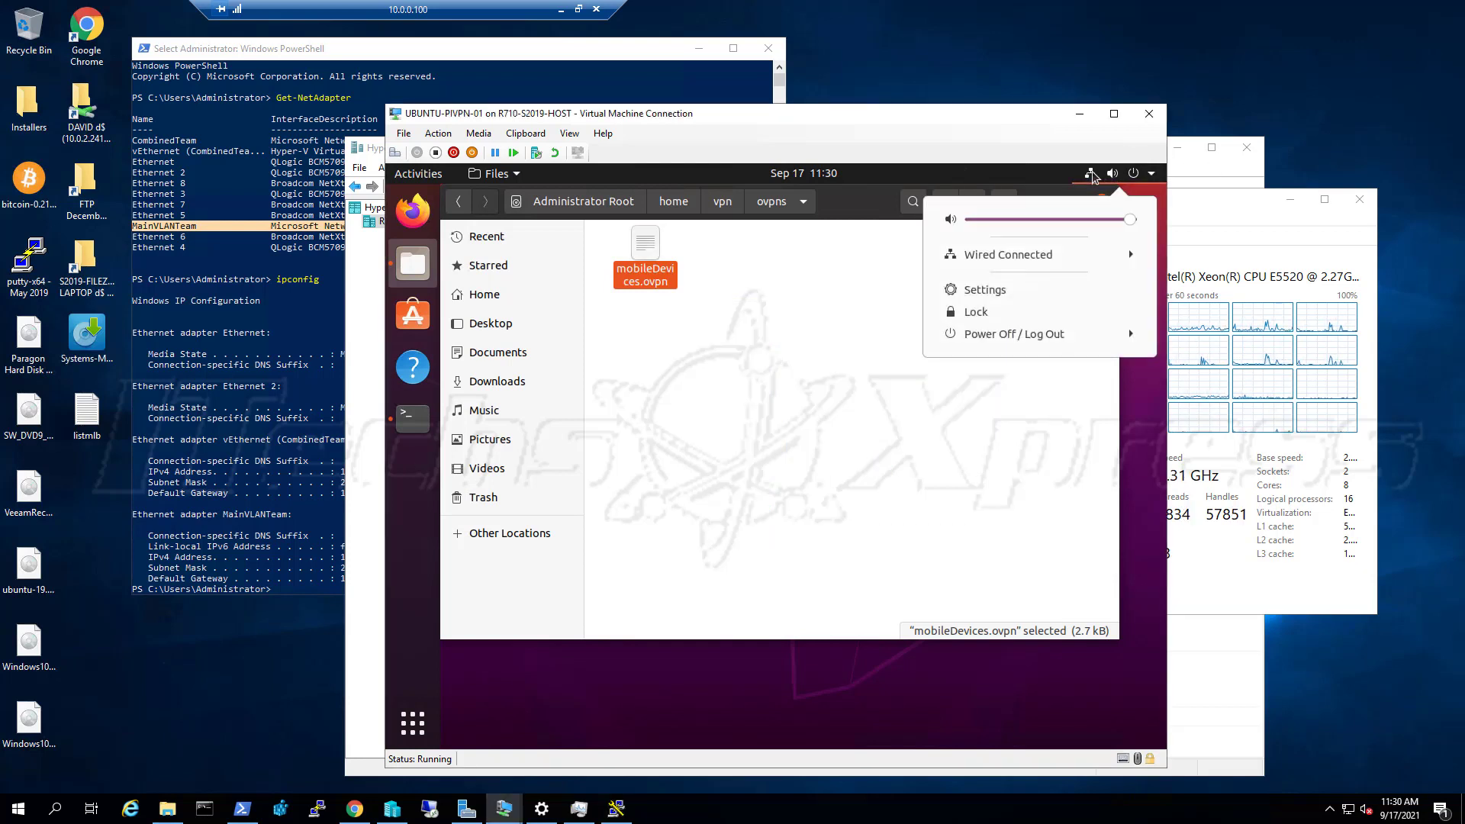
click(1020, 254)
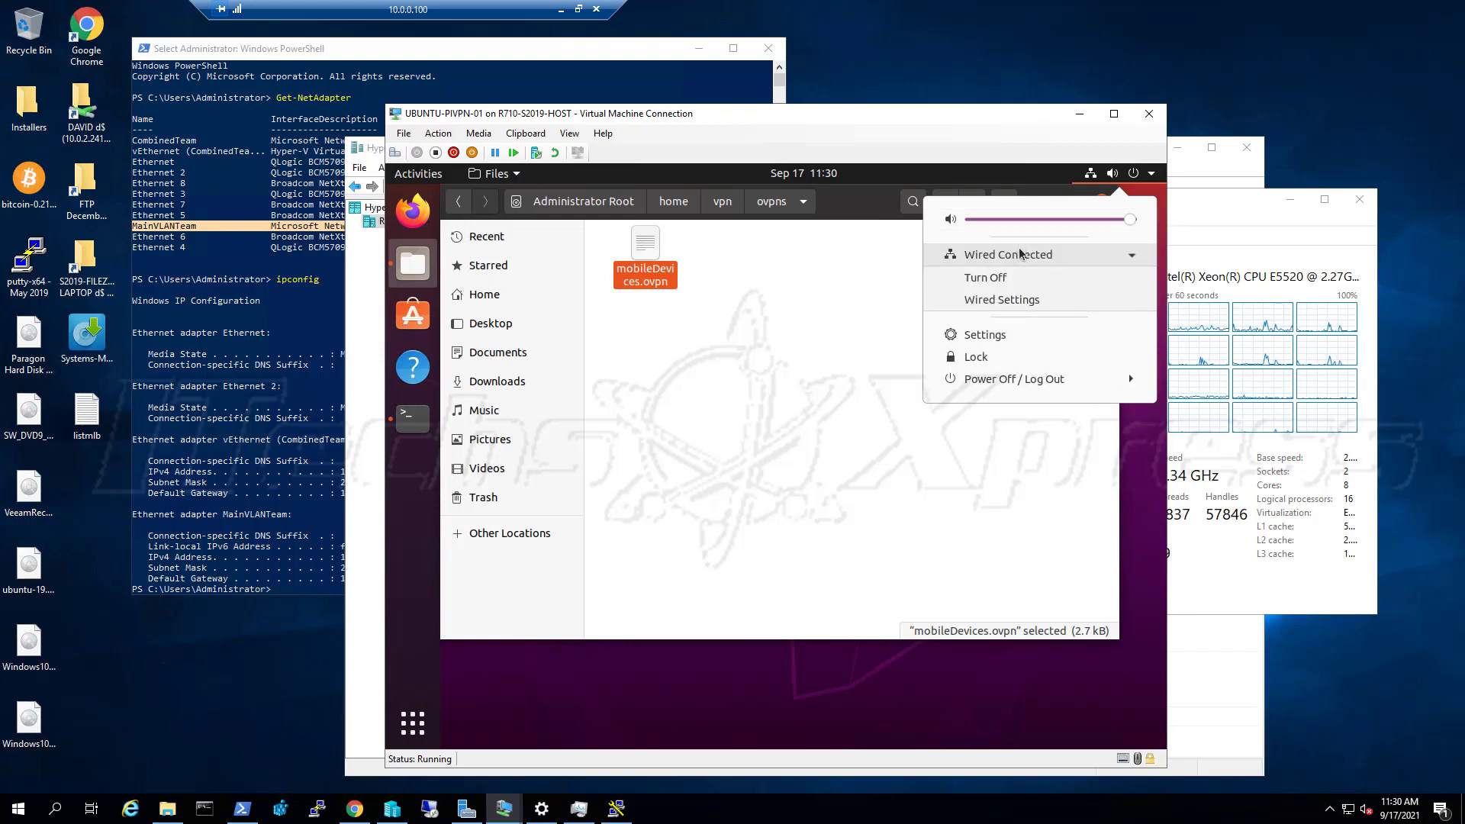
click(1014, 298)
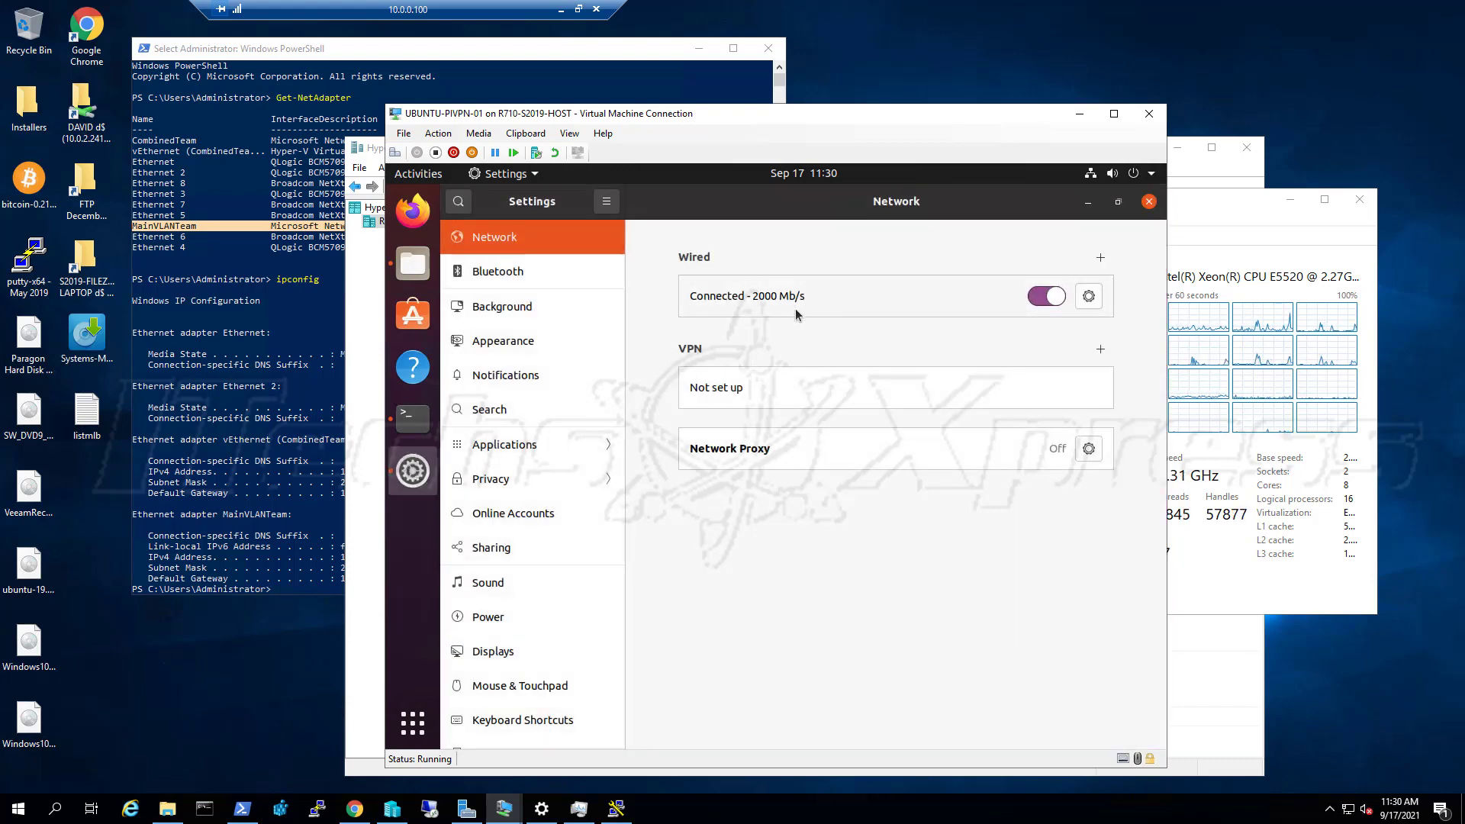
click(1100, 348)
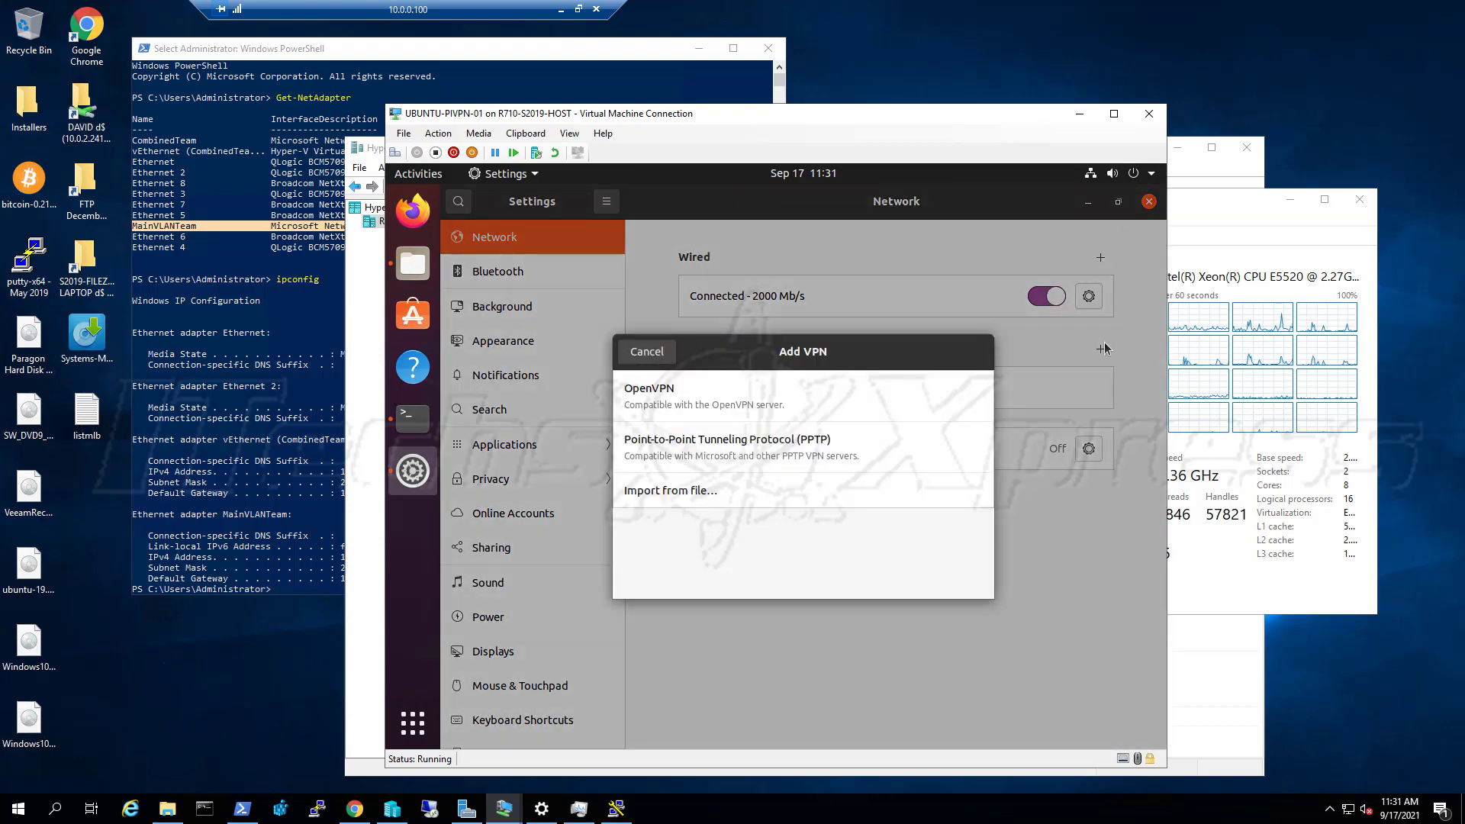
click(634, 355)
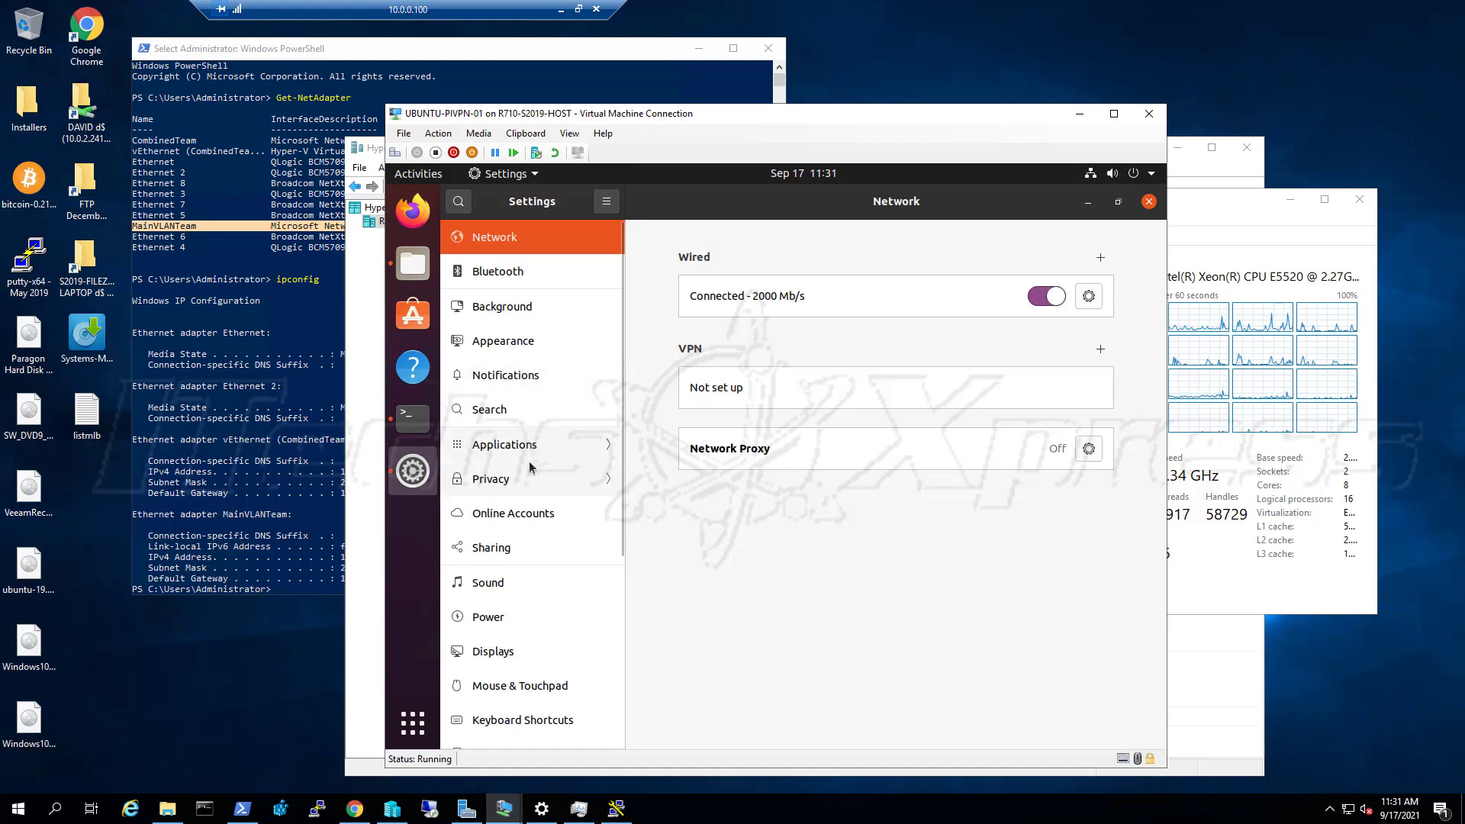
Review the wired connection's IPv4 details (10.0.2.46, automatic DHCP) and open the VM's Hyper-V settings
scroll(531, 503, down, 6)
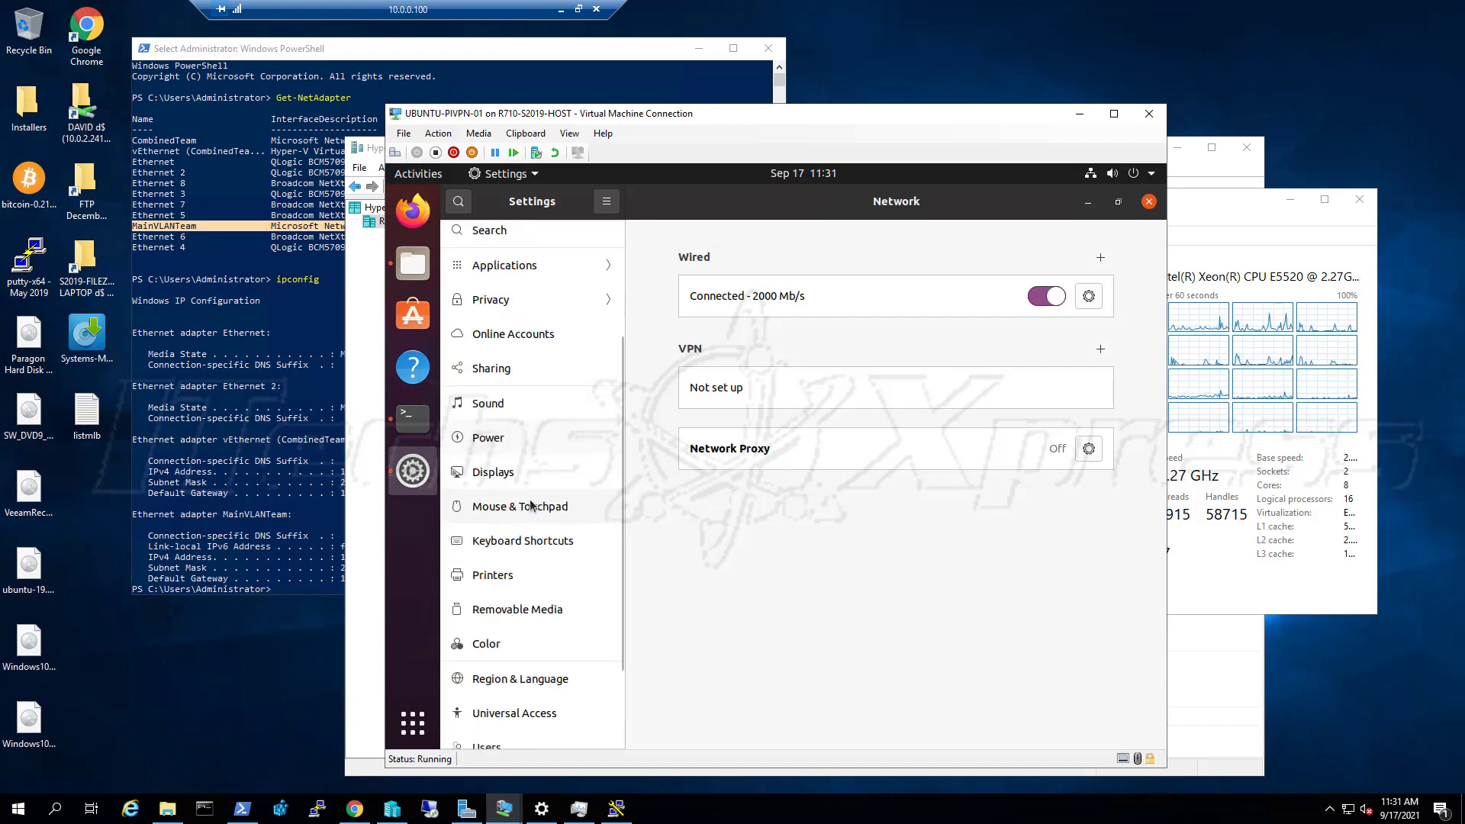
scroll(531, 509, down, 2)
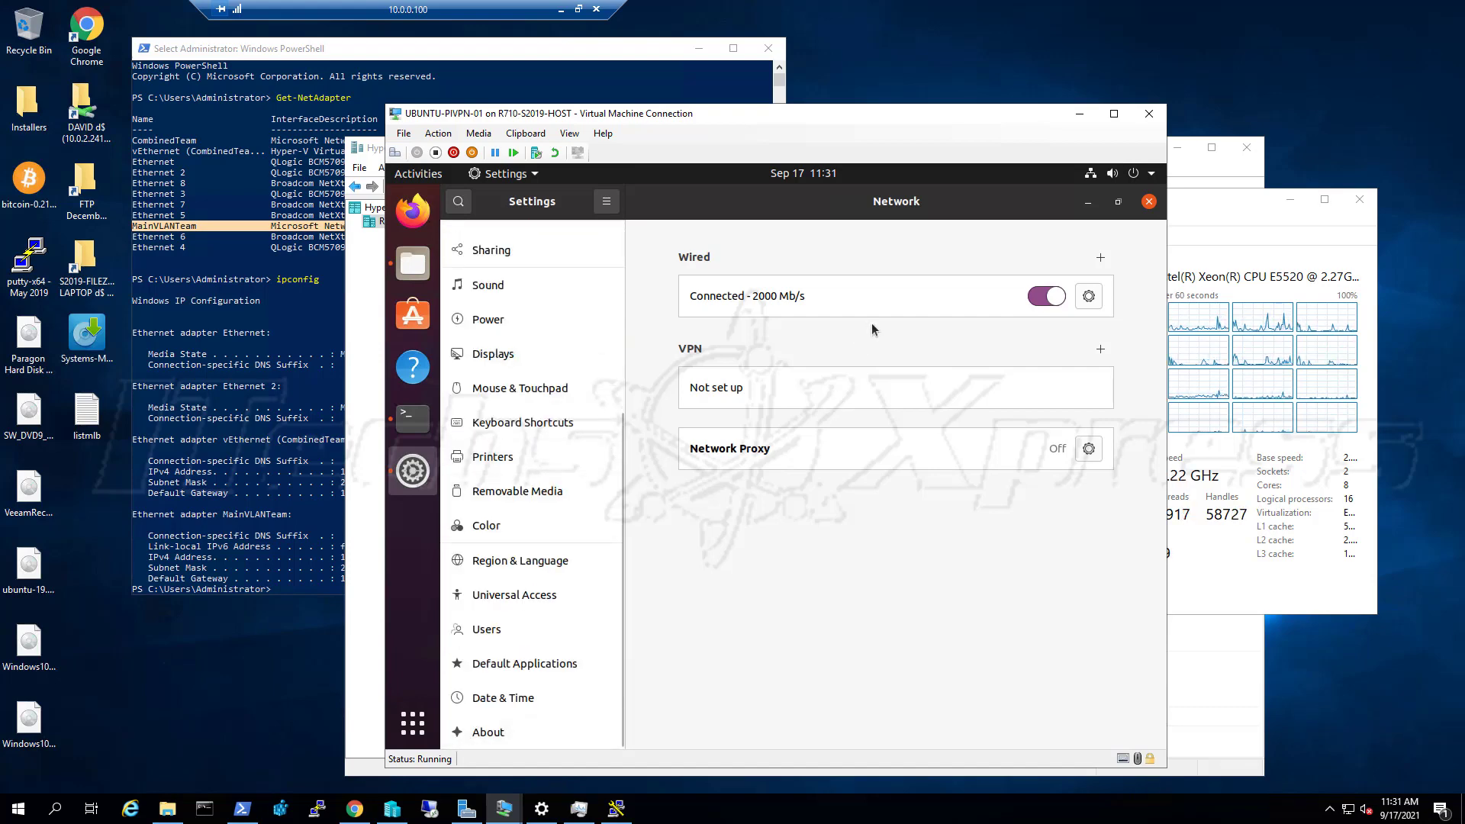
click(1089, 296)
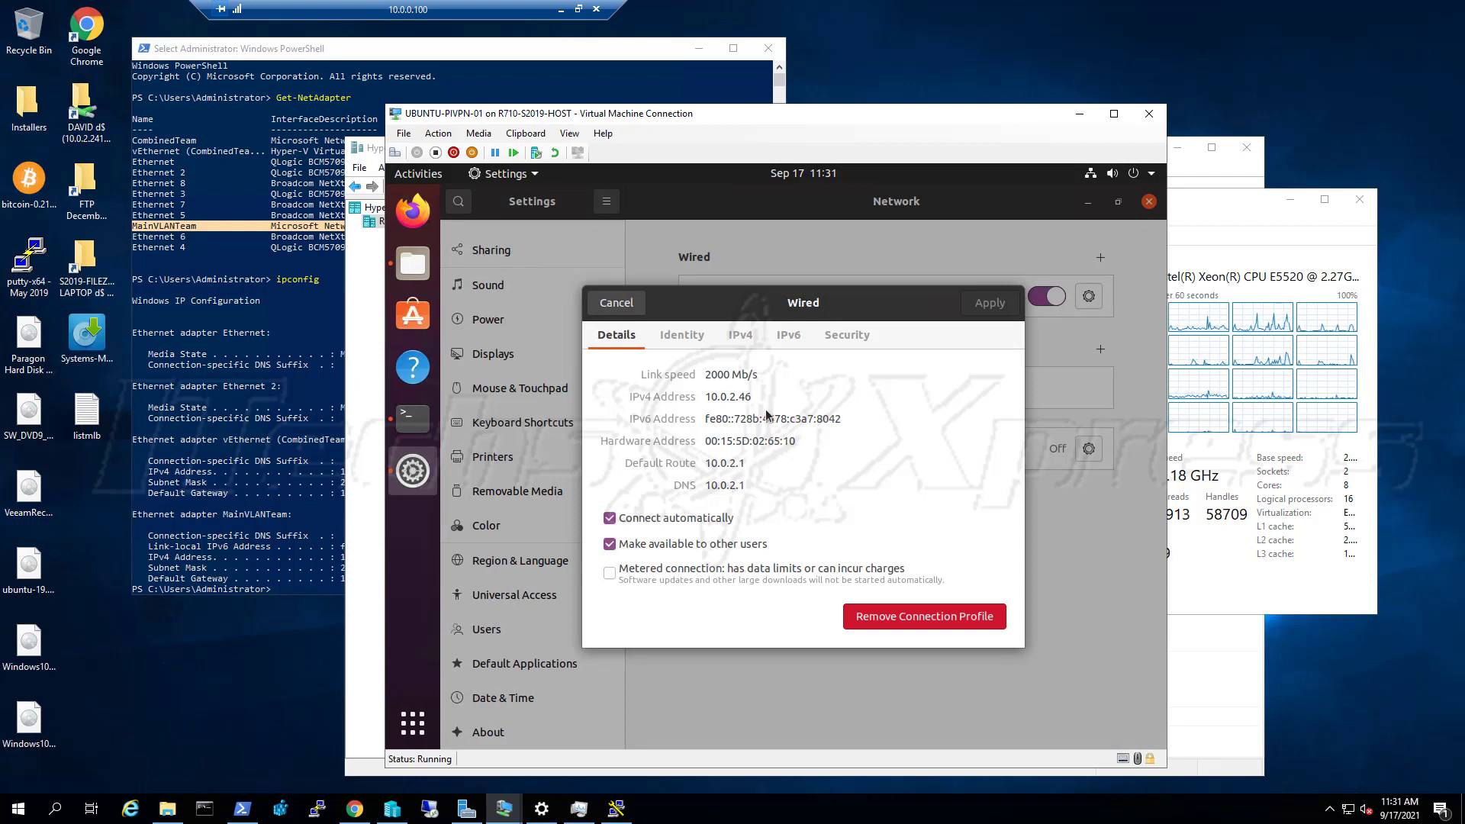
click(740, 339)
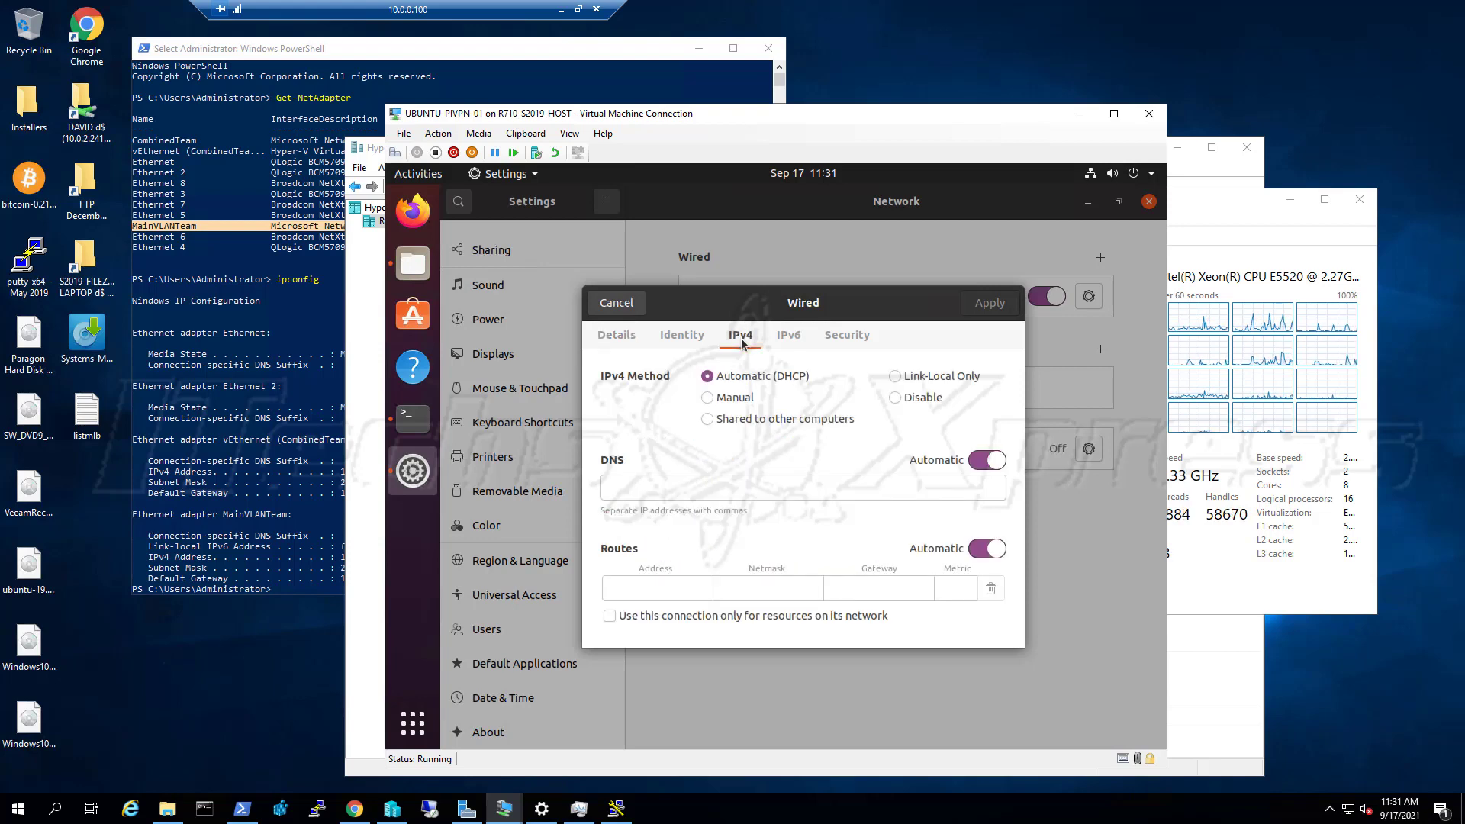
click(630, 336)
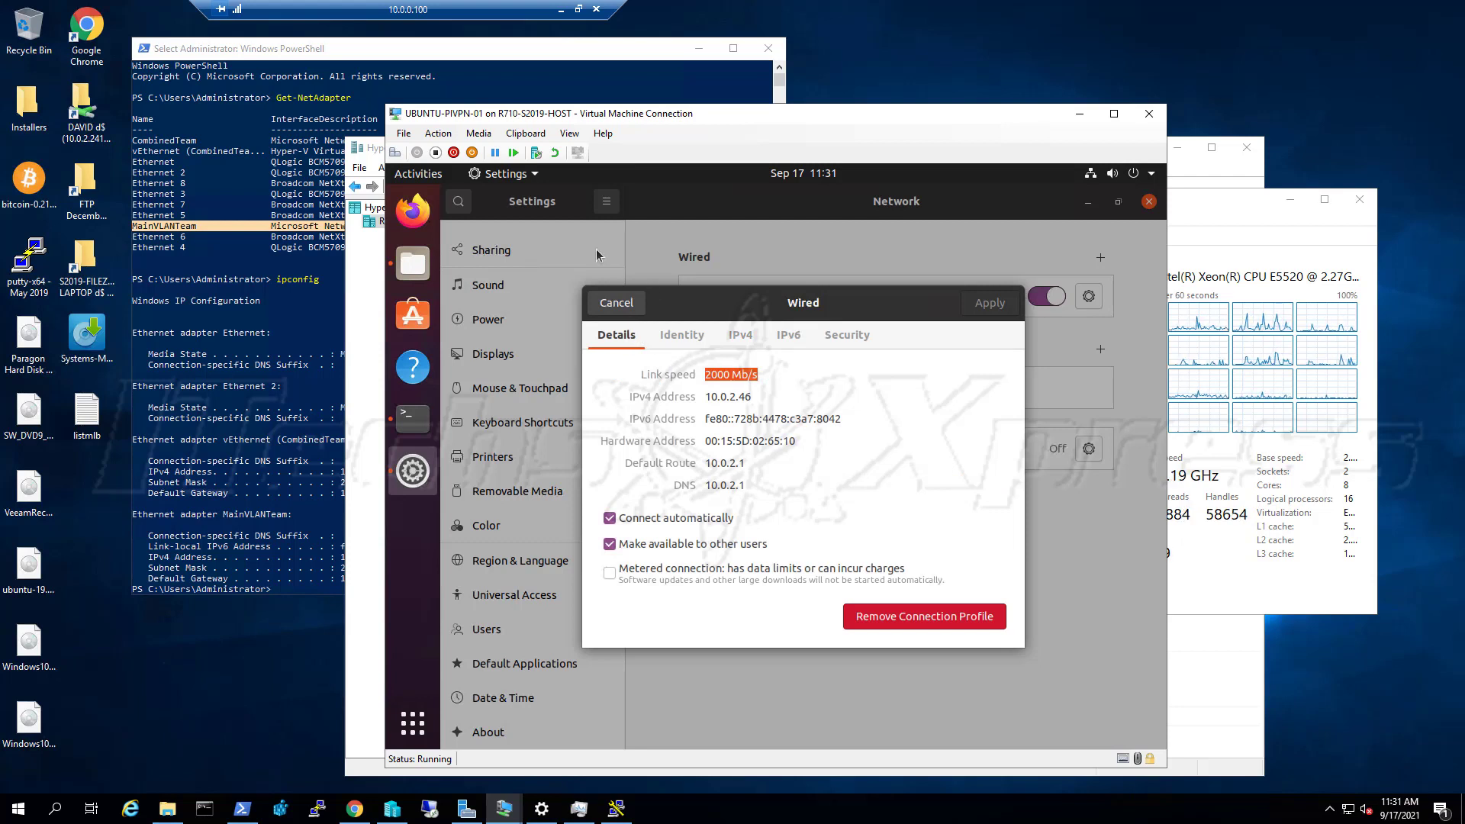
click(403, 135)
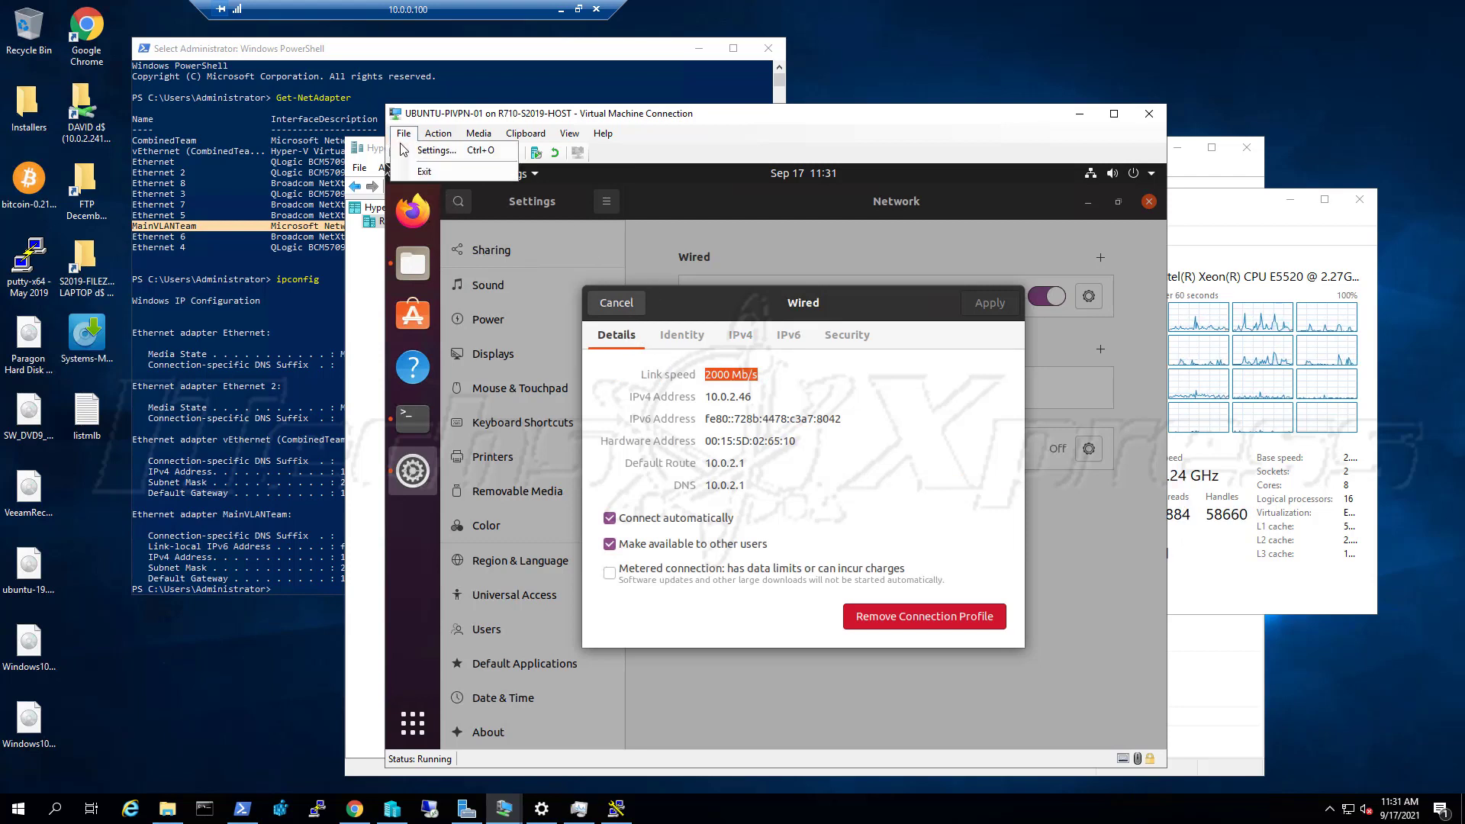
click(416, 151)
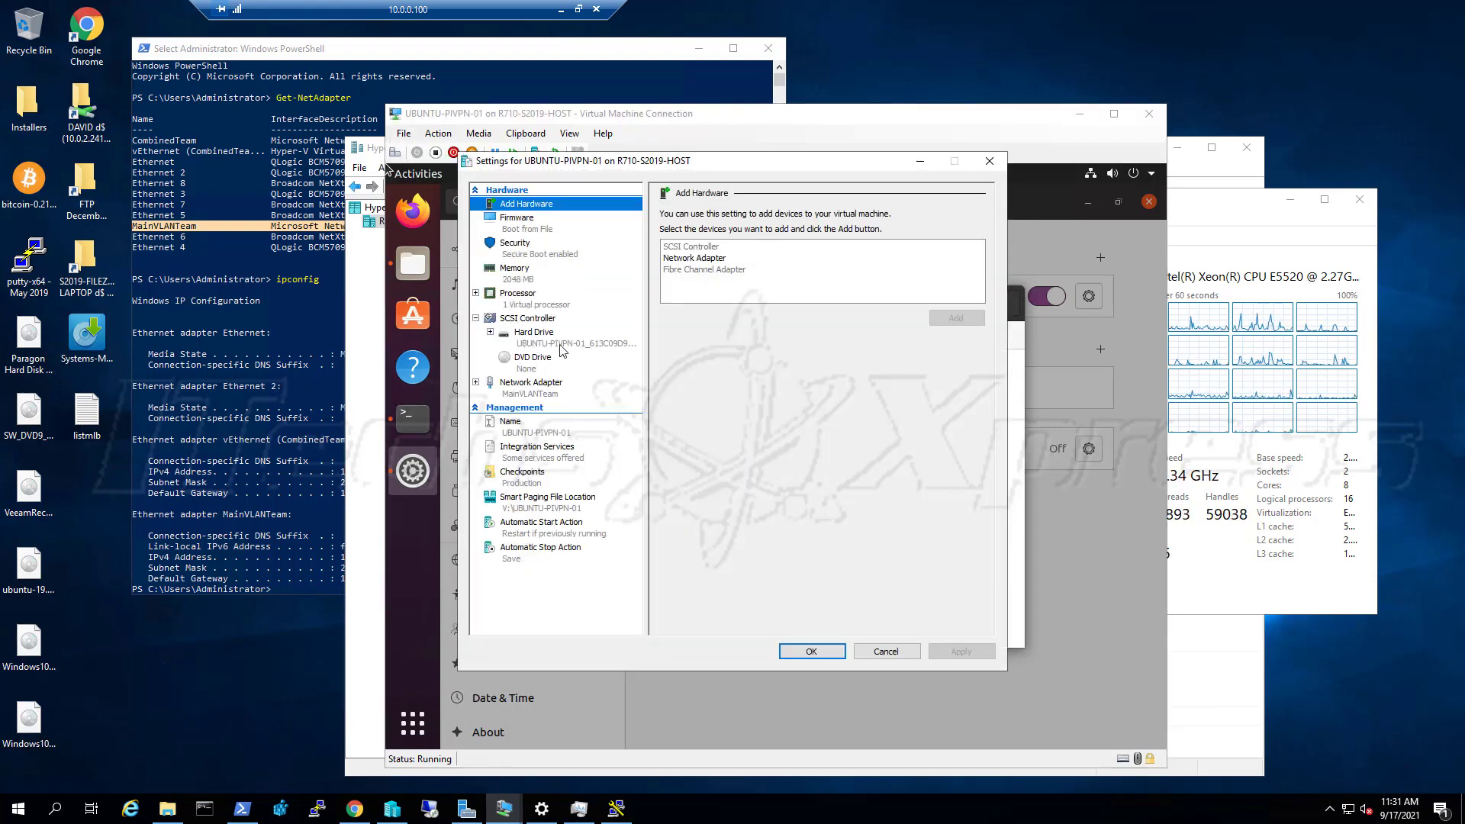
Connect the VM's network adapter to the CombinedTeamMGMTSwitch virtual switch and apply
click(546, 384)
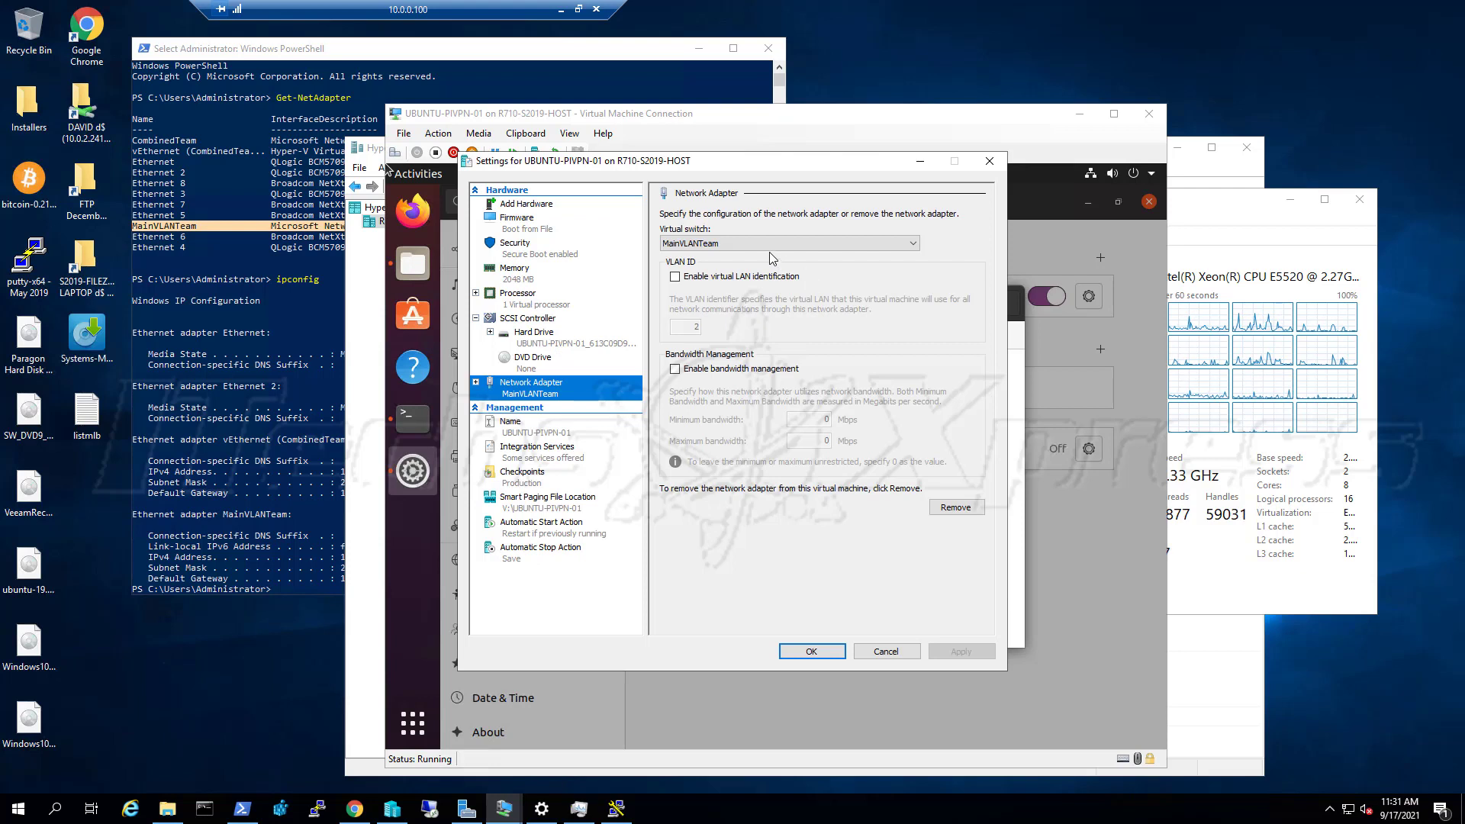
click(769, 243)
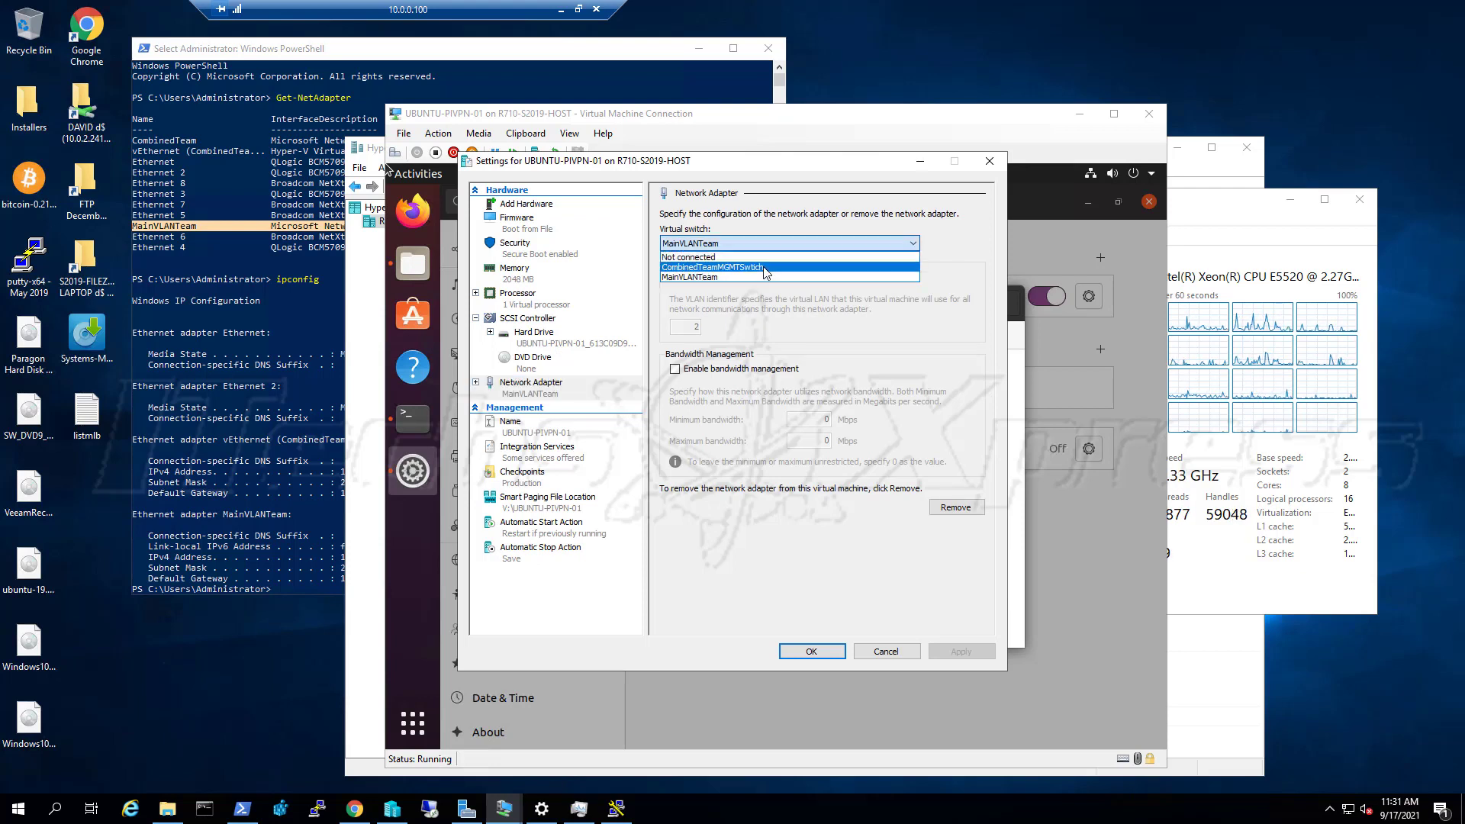
click(765, 271)
click(946, 651)
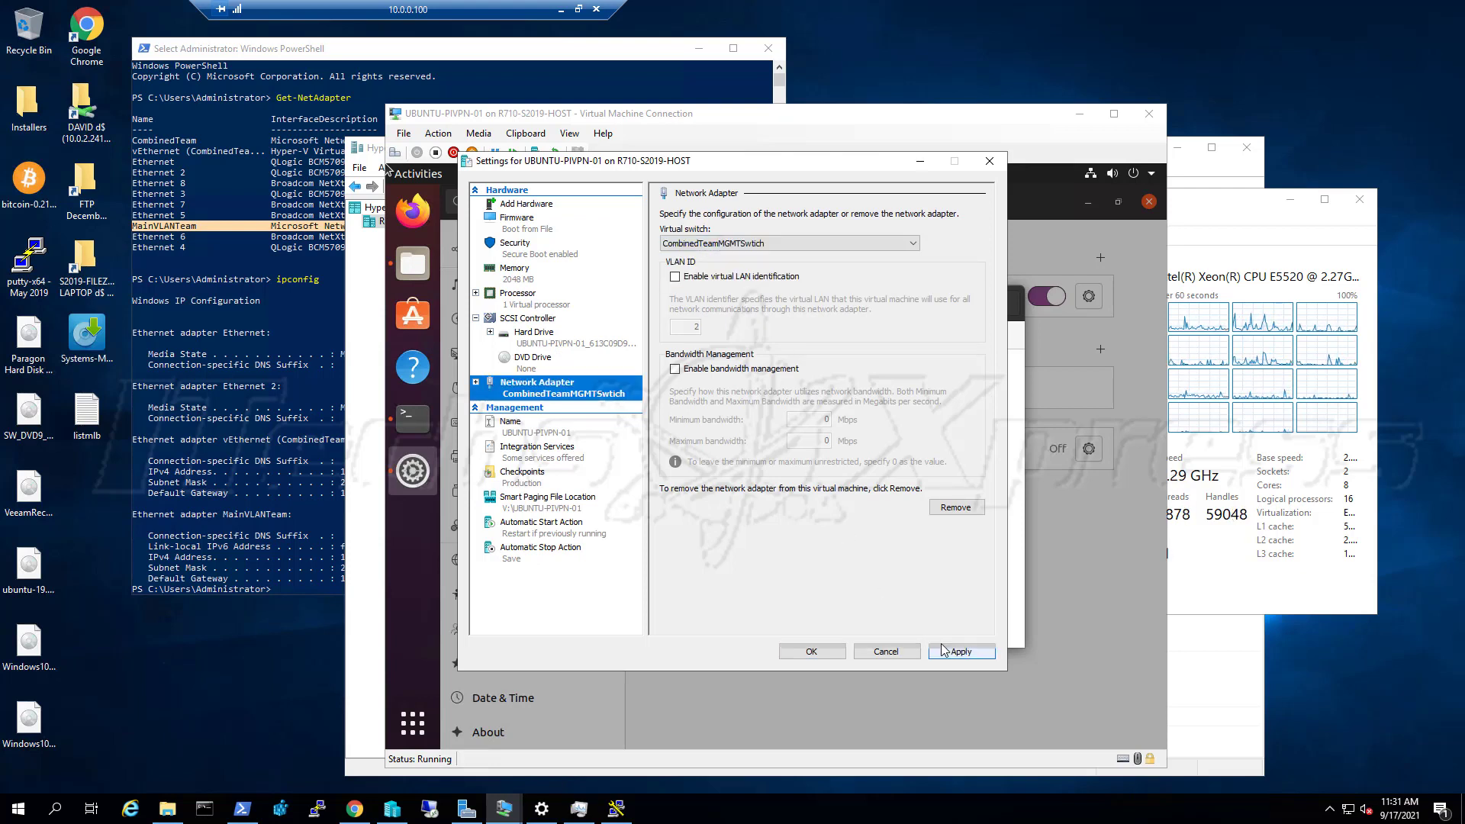
click(812, 652)
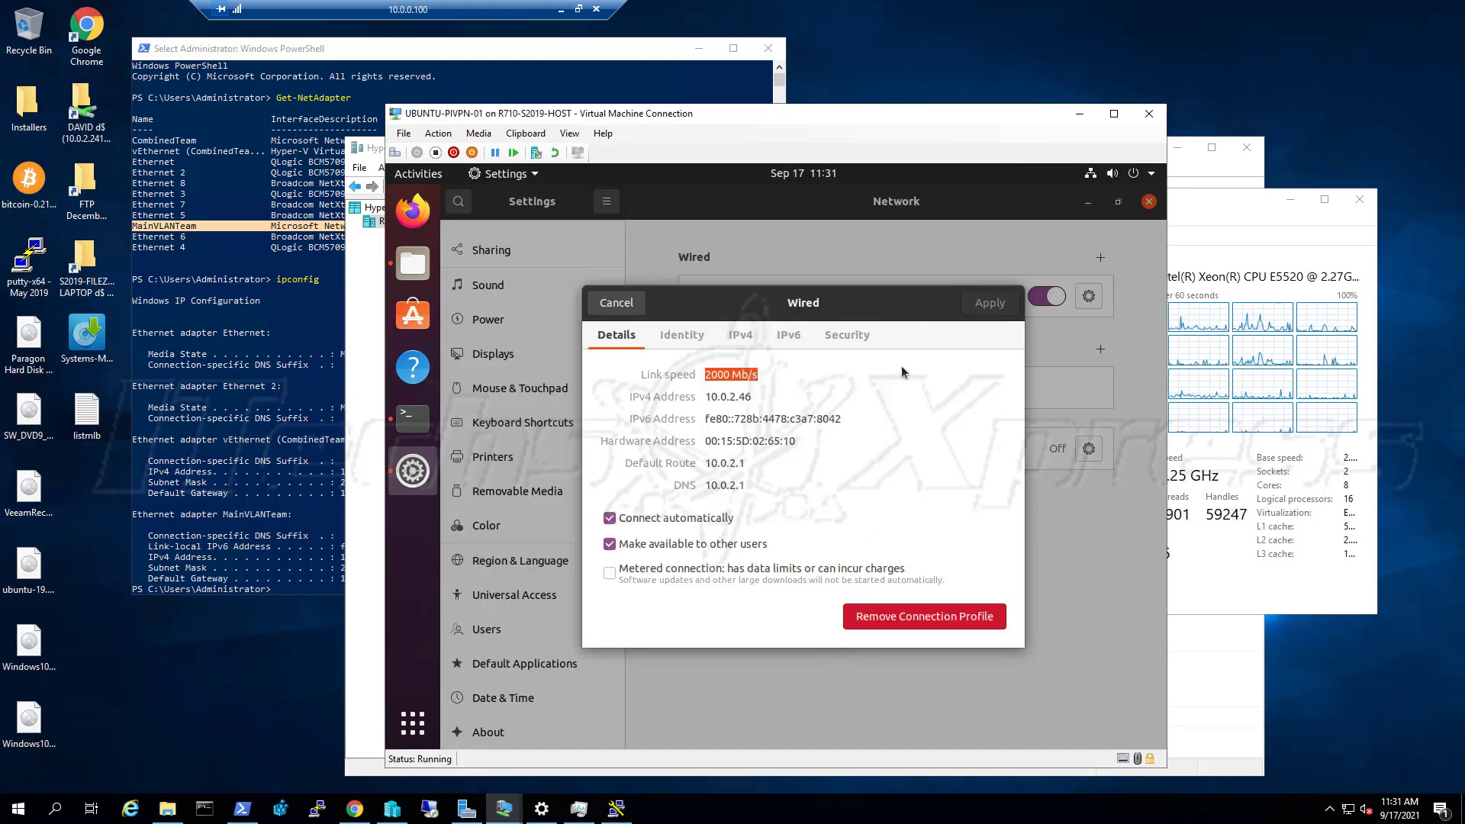
Toggle Ubuntu's wired connection off and on, check its 4000 Mb/s link, and reopen VM settings
click(627, 305)
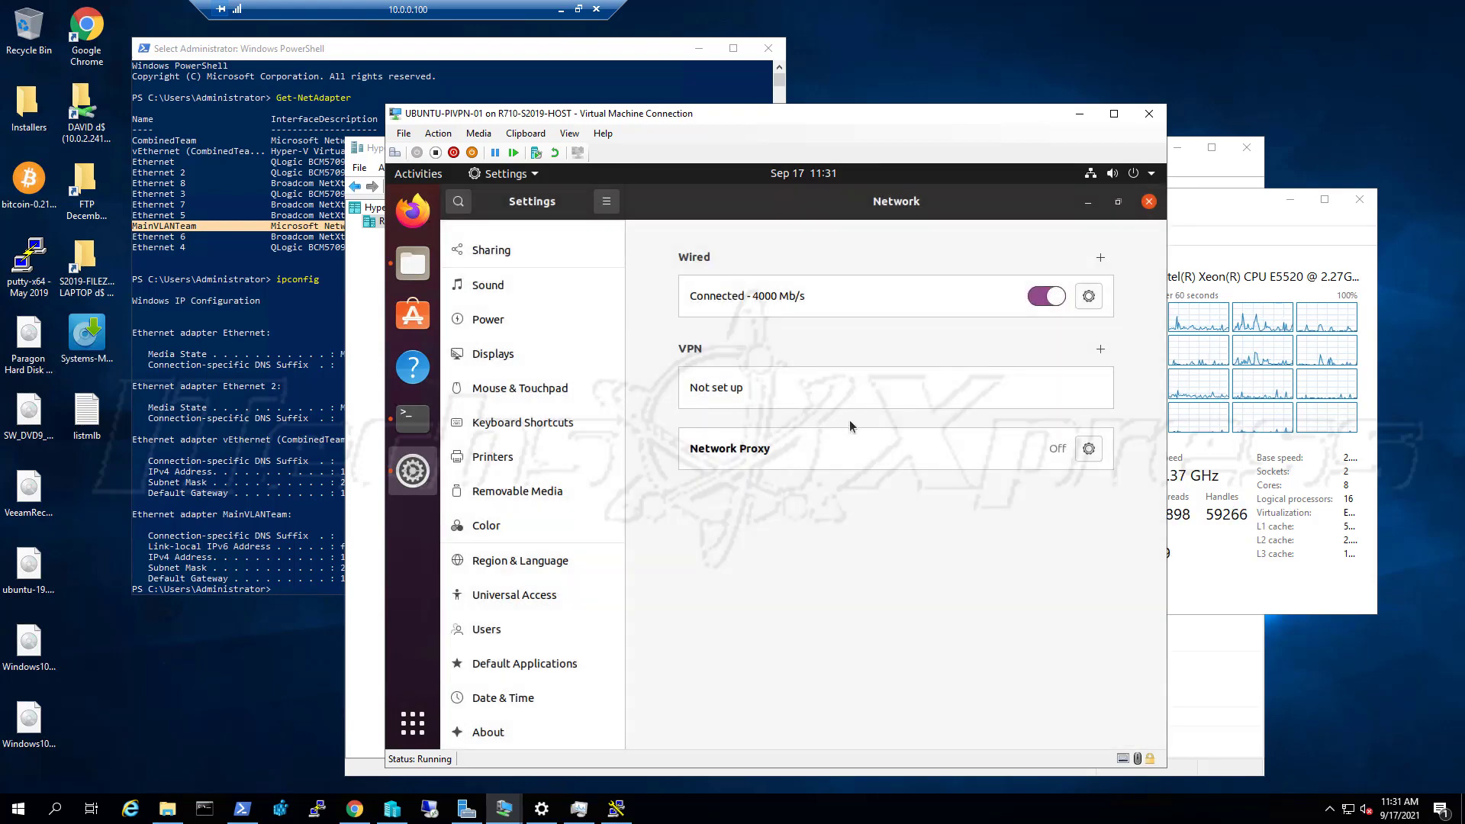
click(1088, 298)
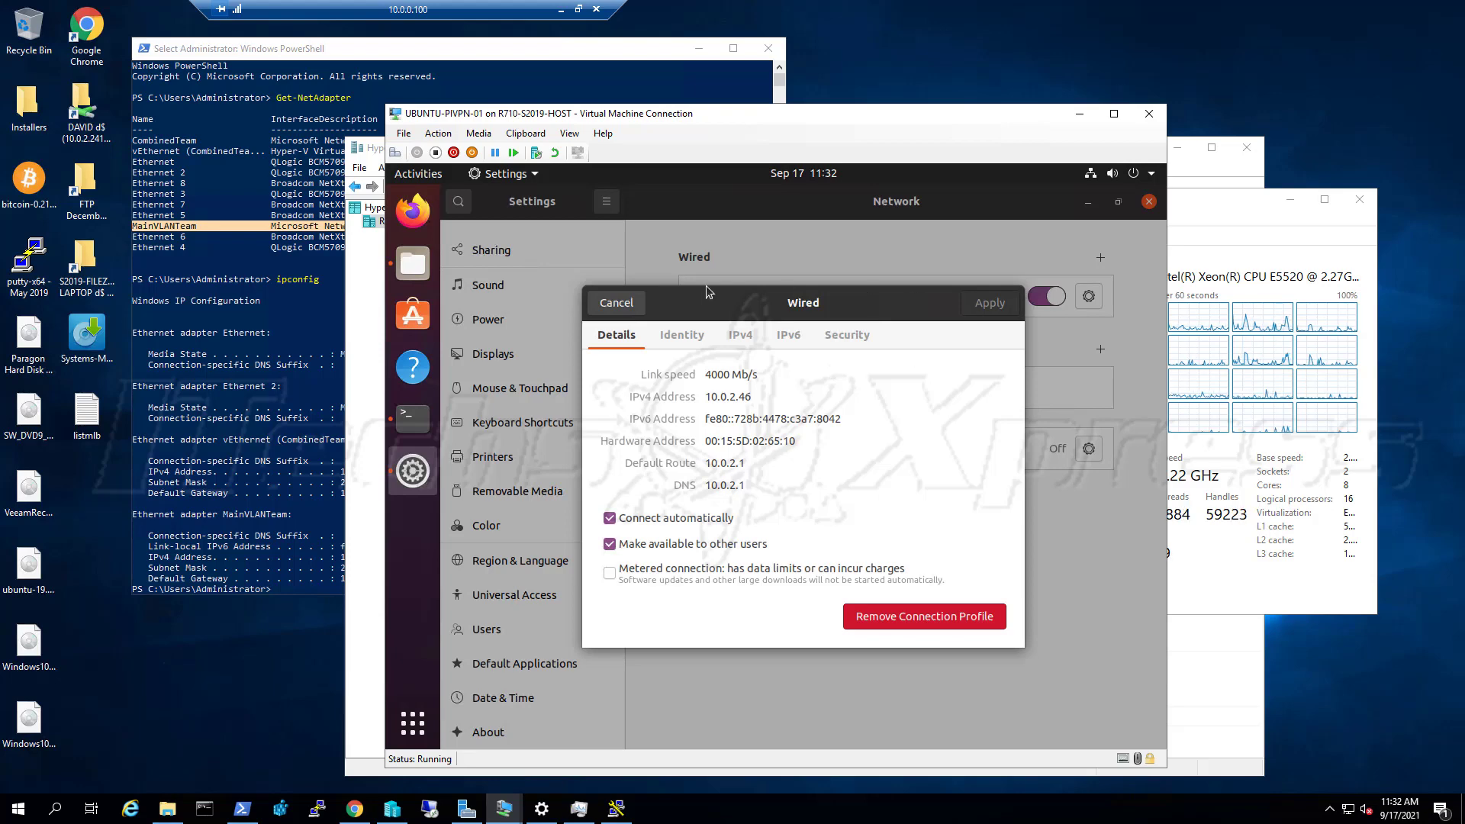
key(Escape)
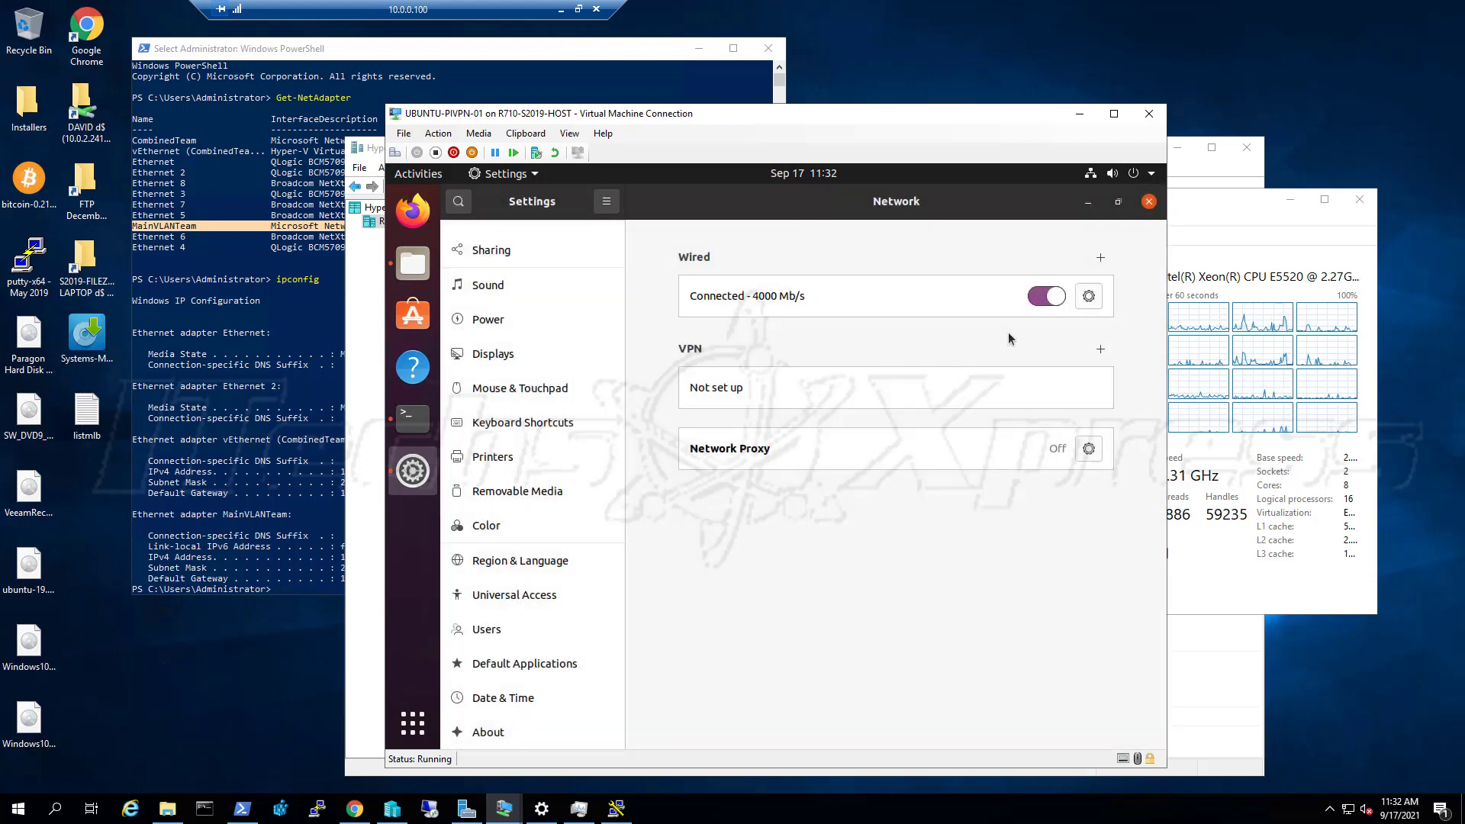
click(1042, 297)
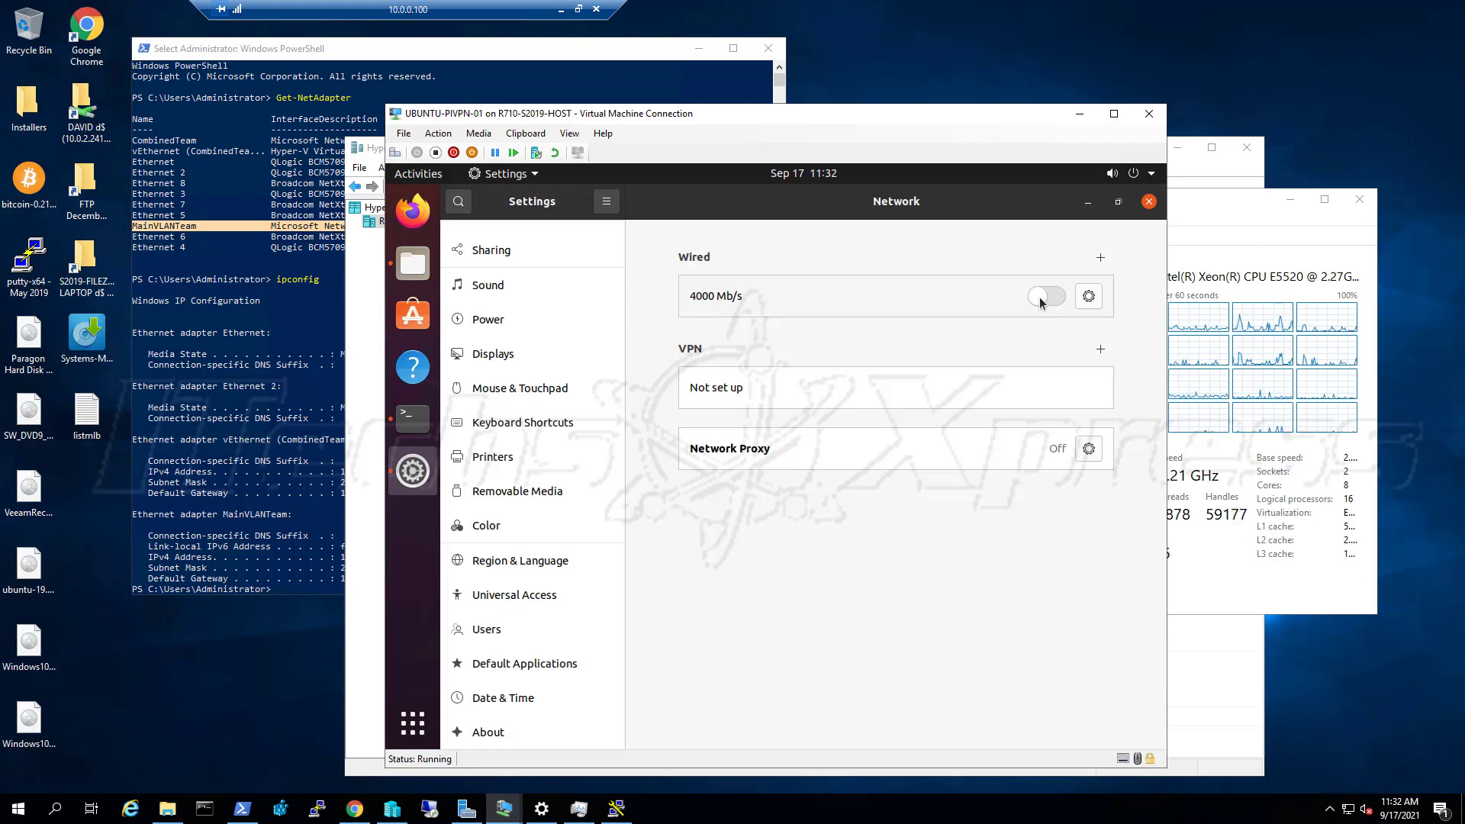
click(1042, 298)
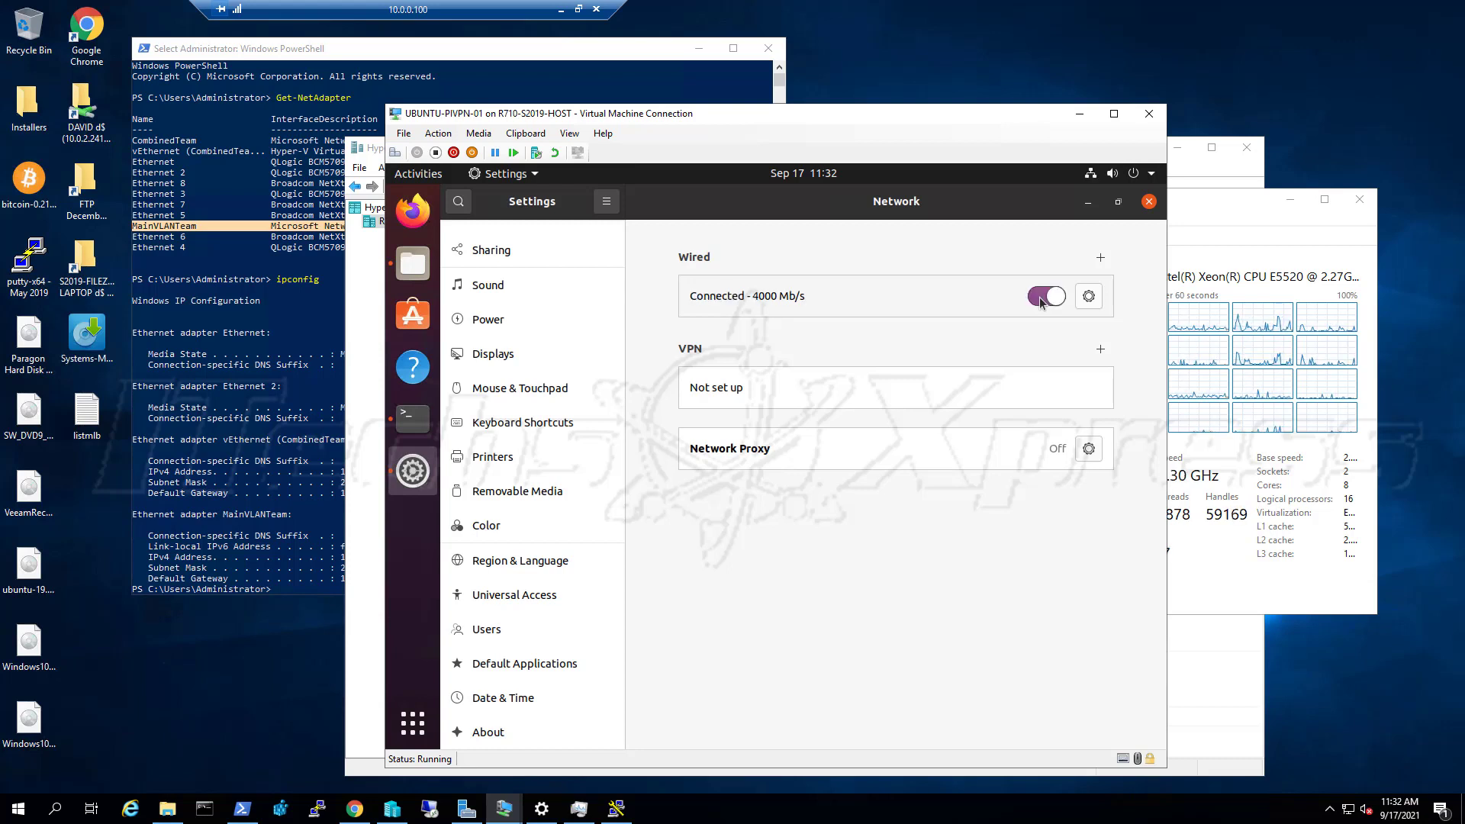
click(1089, 296)
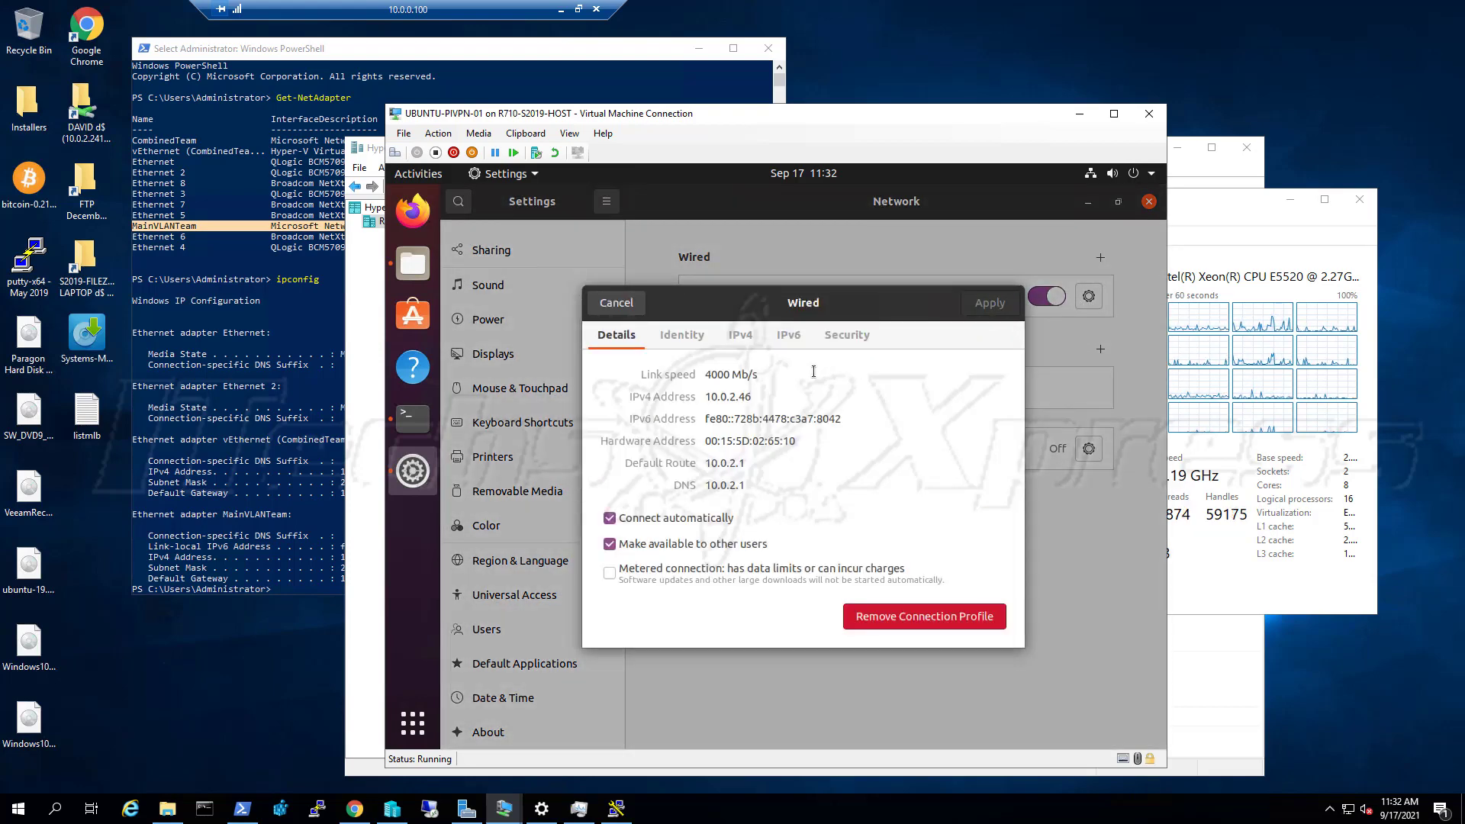
click(616, 304)
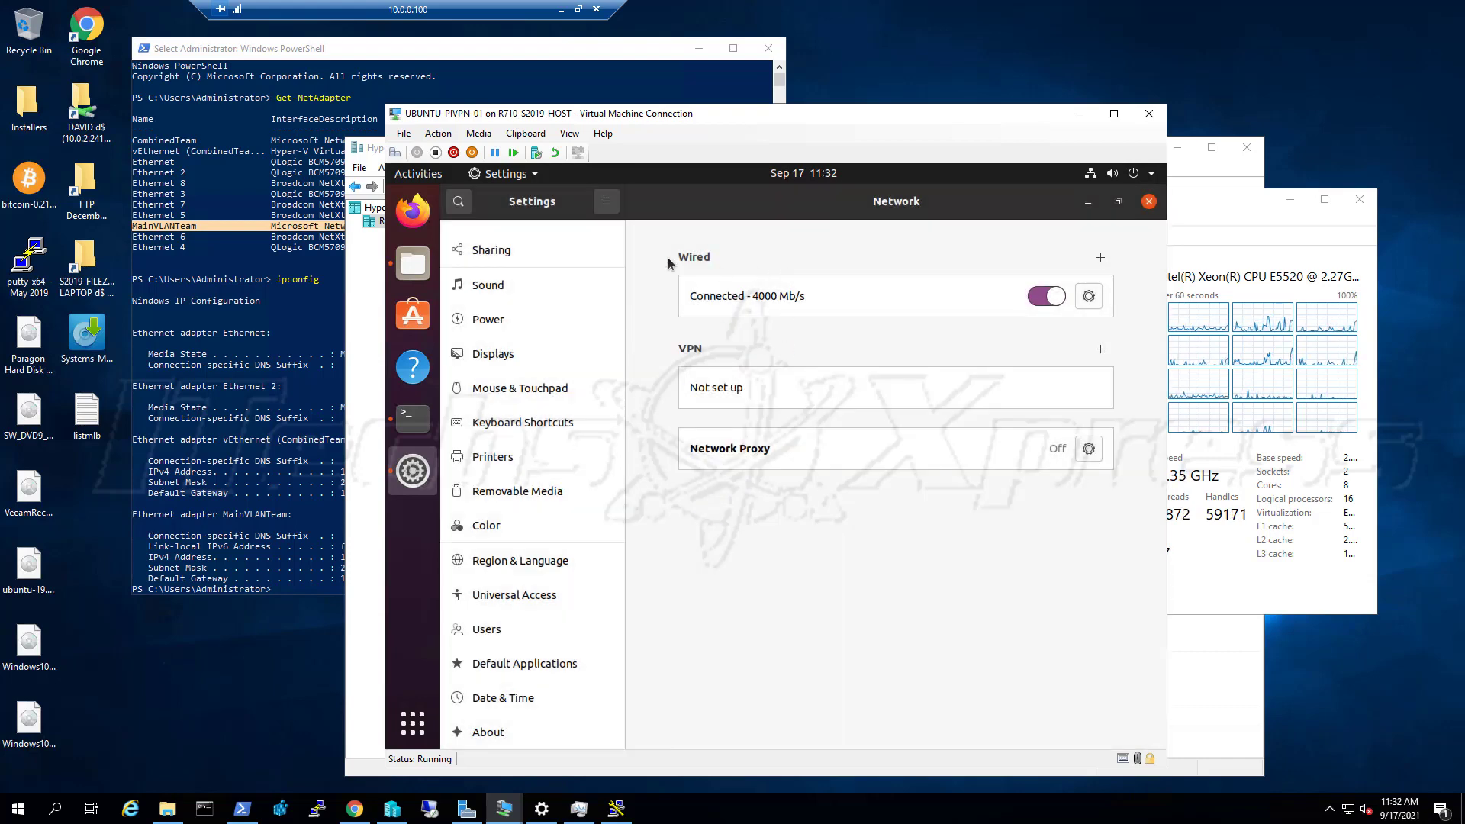
click(414, 136)
click(417, 152)
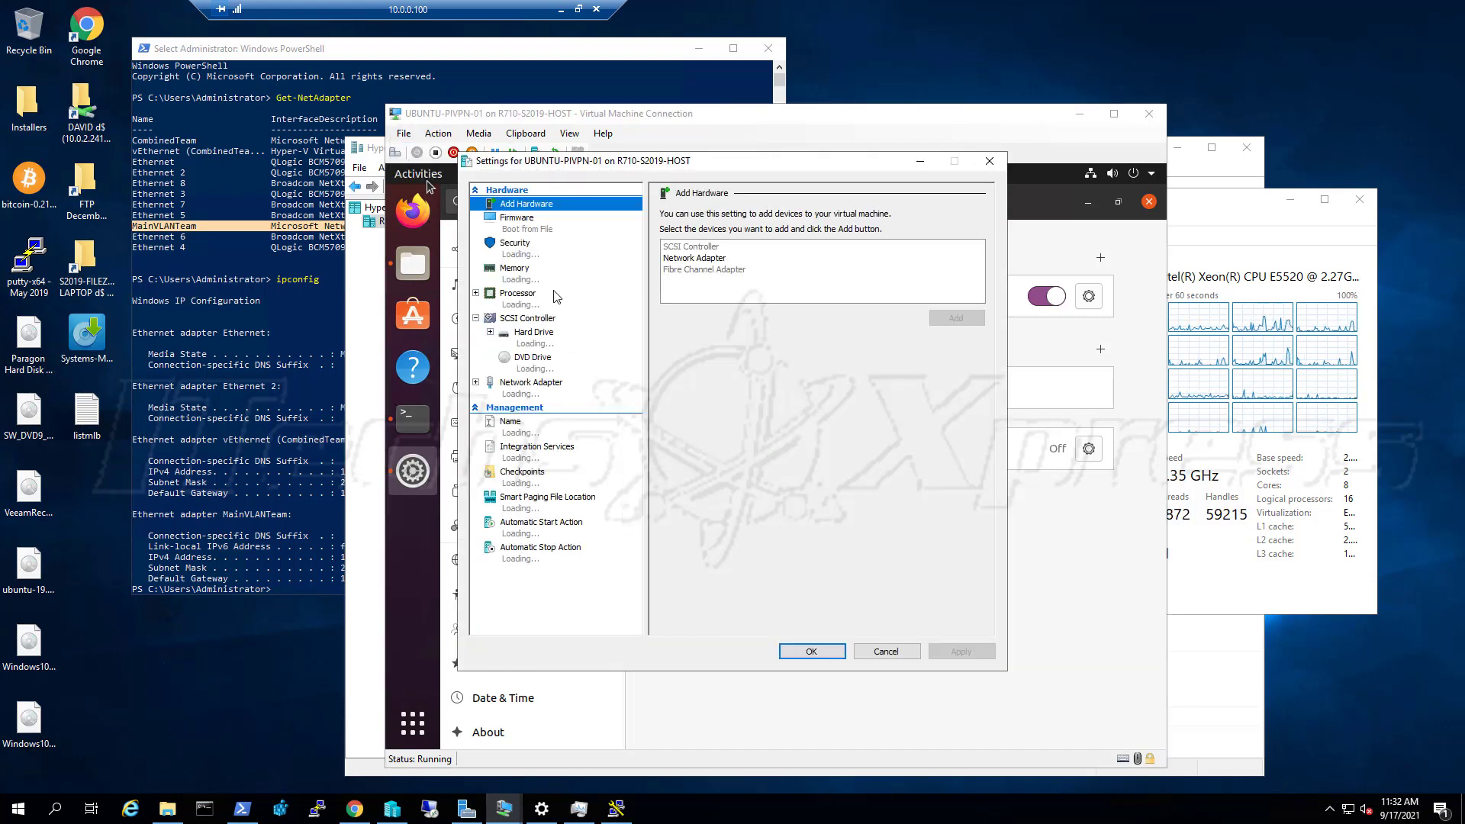
Switch the VM's network adapter to the MainVLANTeam virtual switch and apply
click(546, 385)
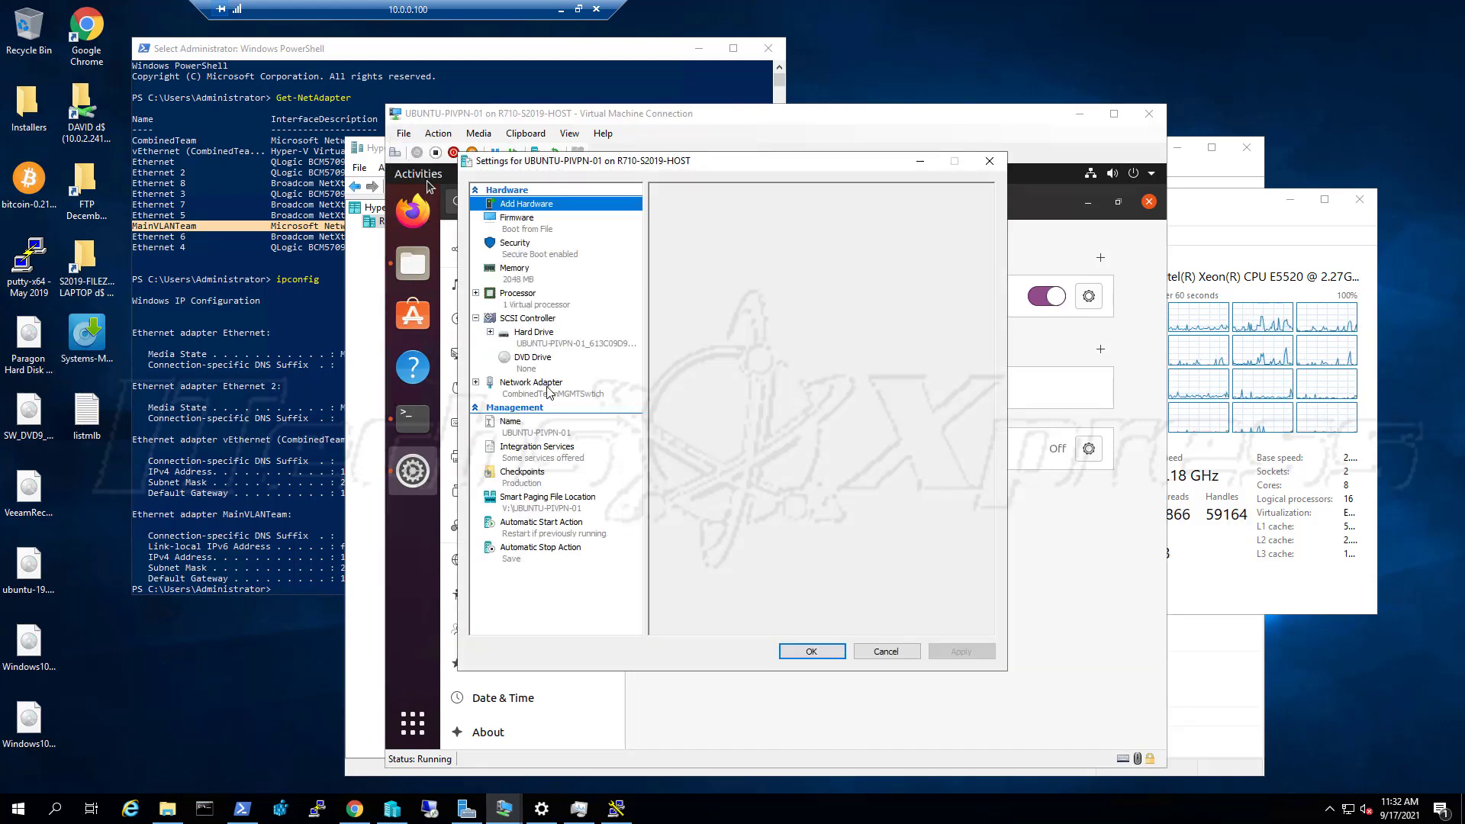
click(762, 243)
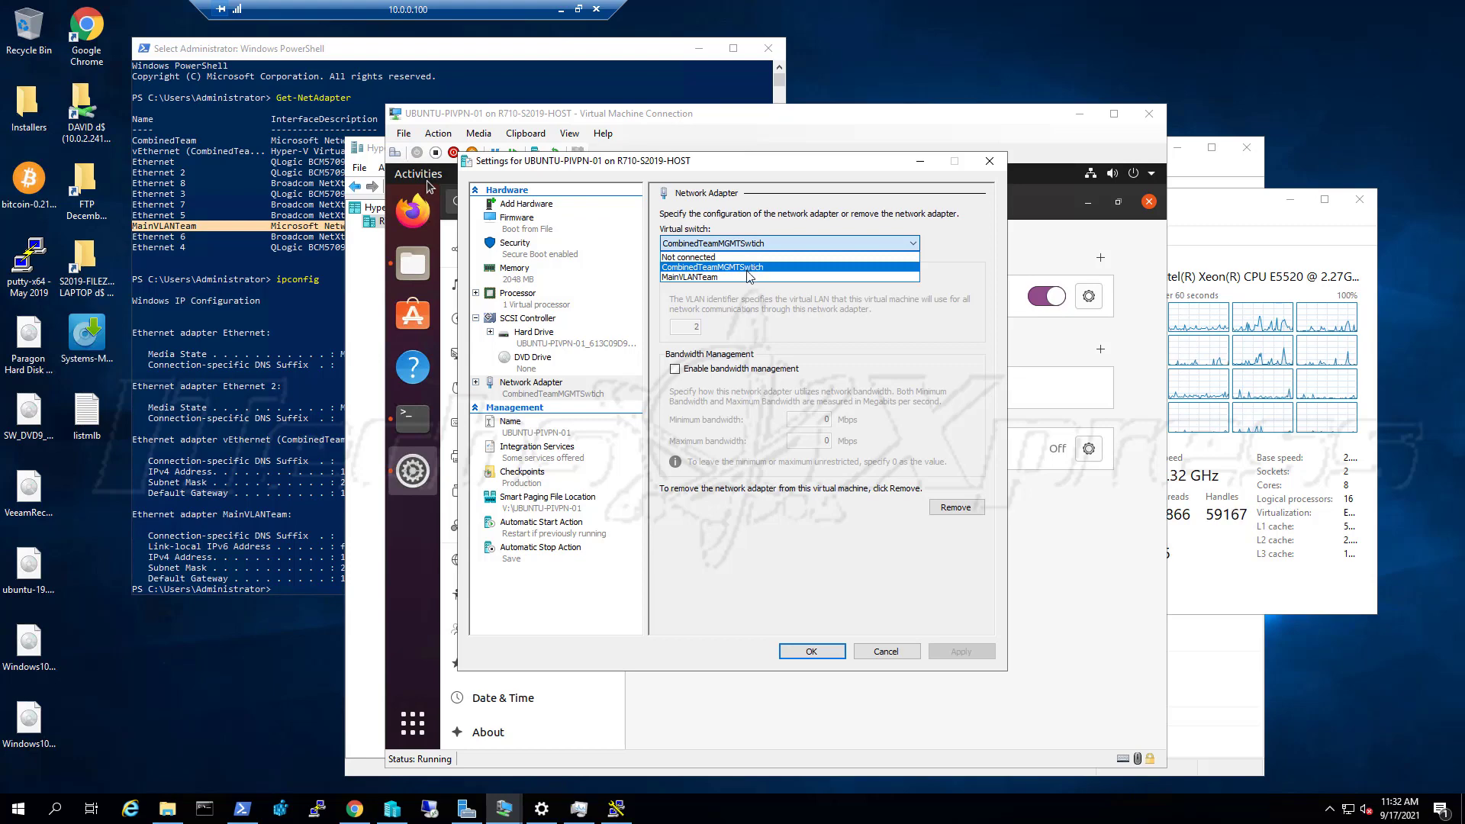
click(749, 277)
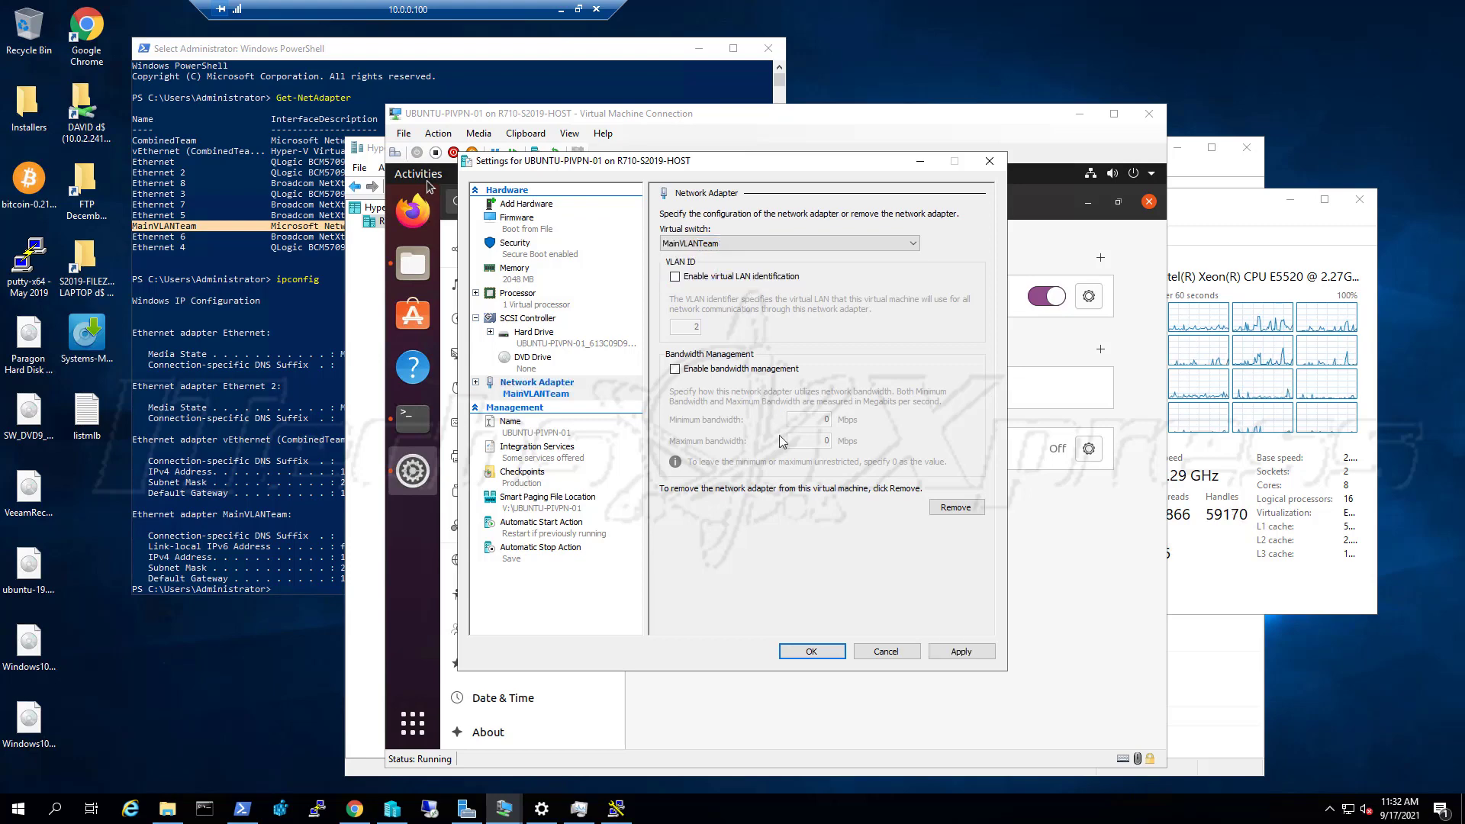
click(971, 650)
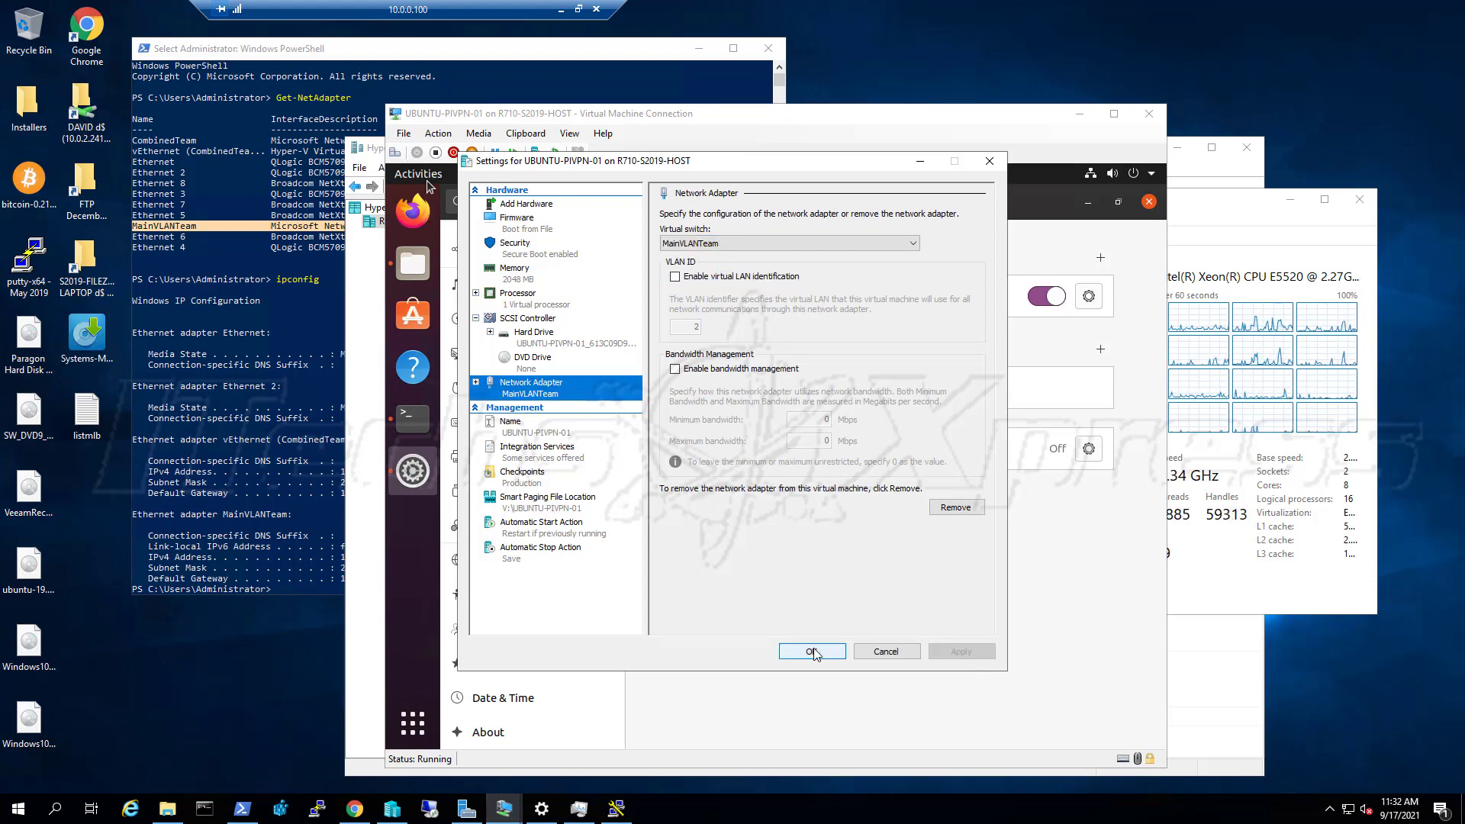
click(812, 649)
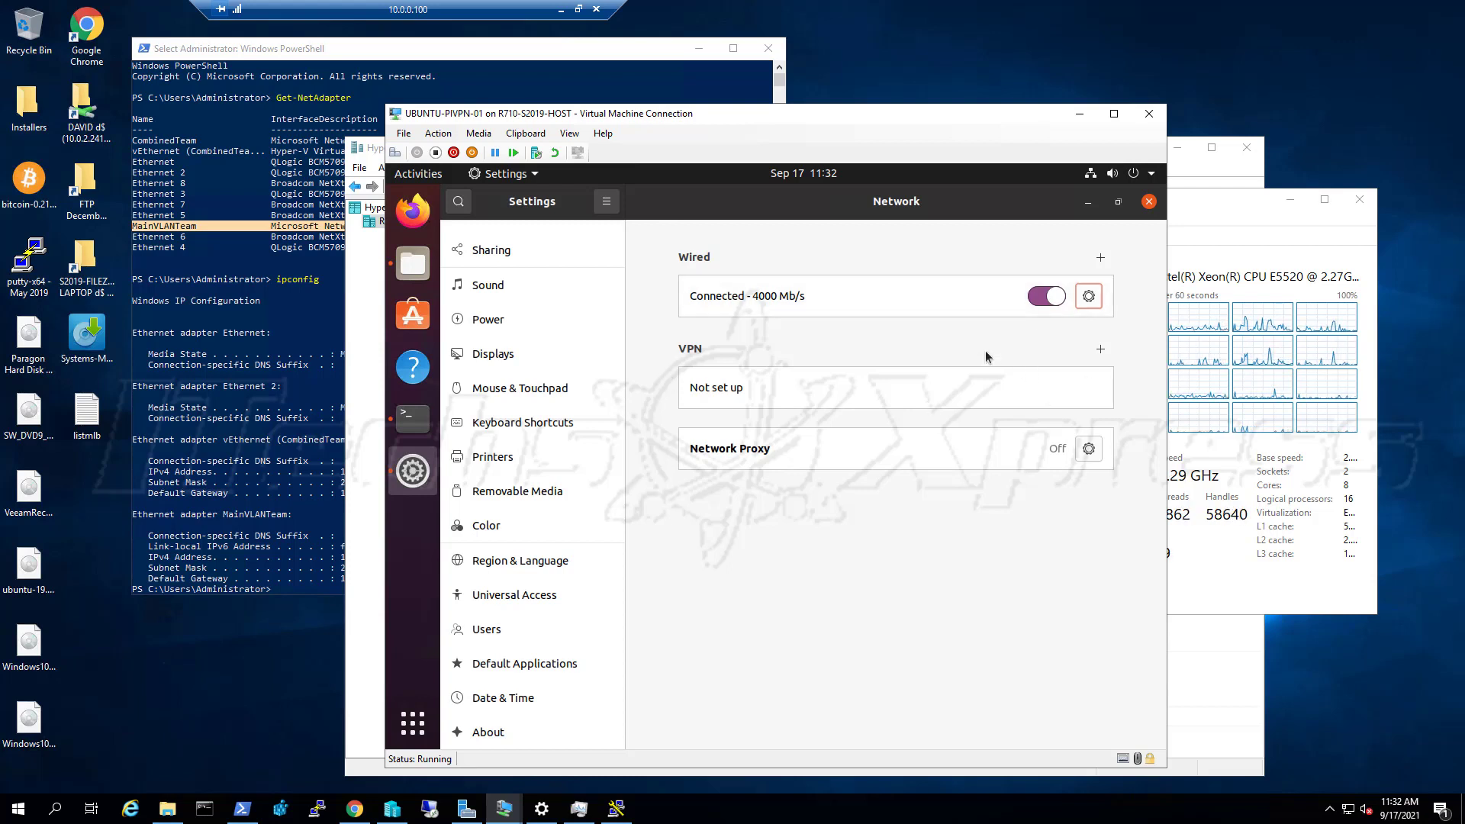
Reconnect Ubuntu's wired link, now at 2000 Mb/s, review its IPv4 settings, and return to the terminal
click(1062, 298)
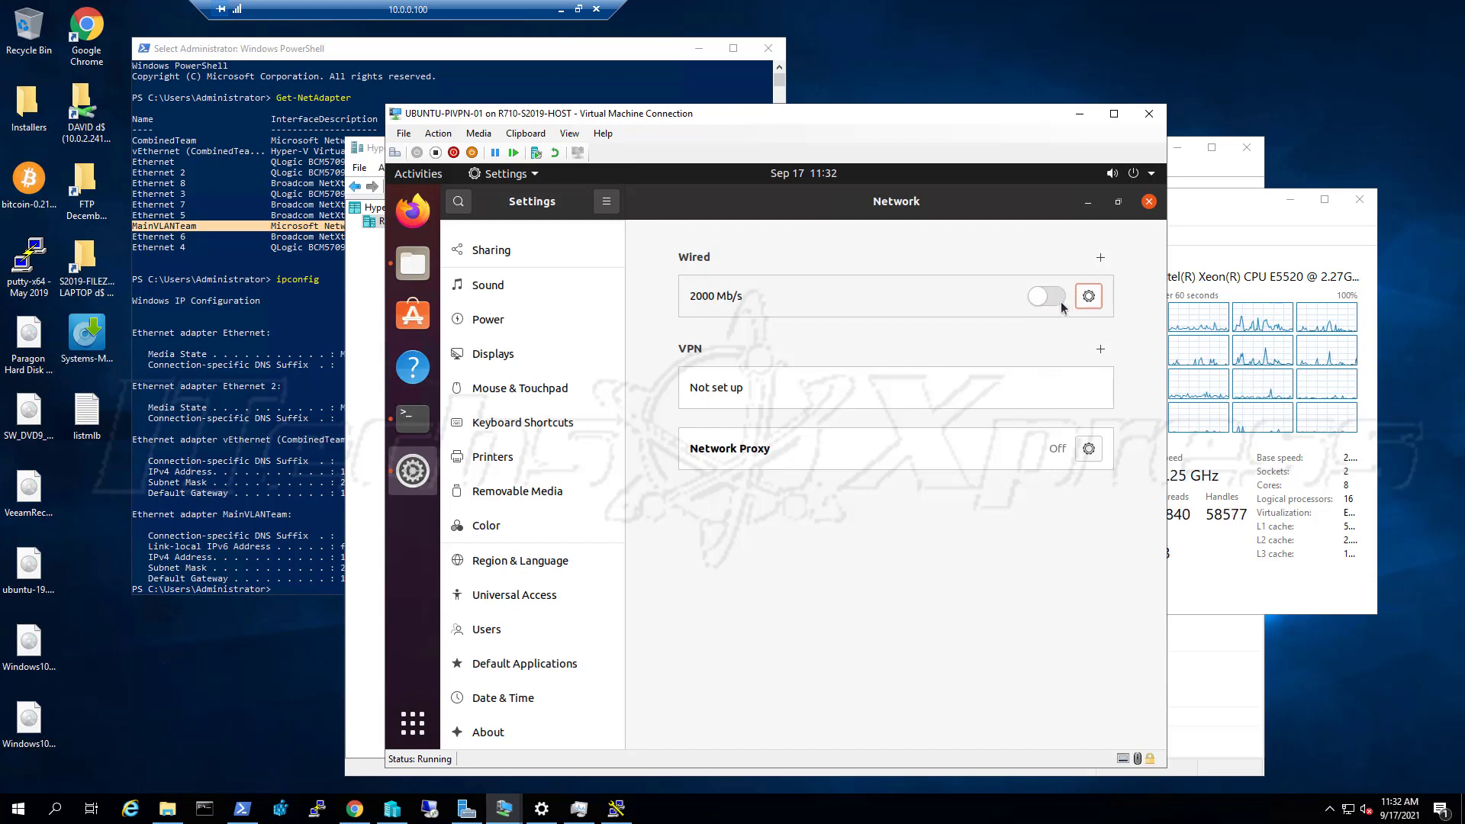
click(1058, 298)
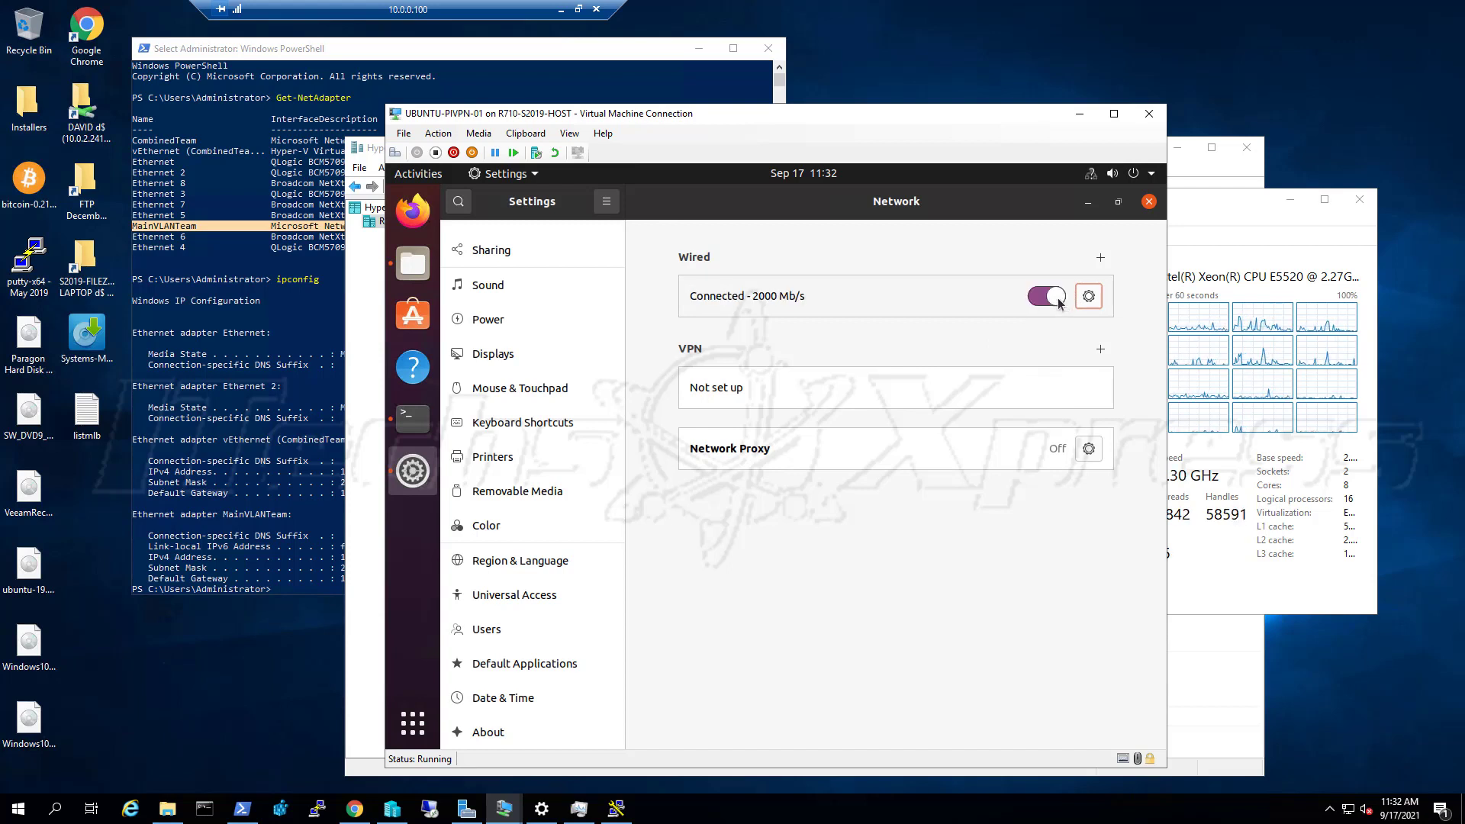
click(1085, 300)
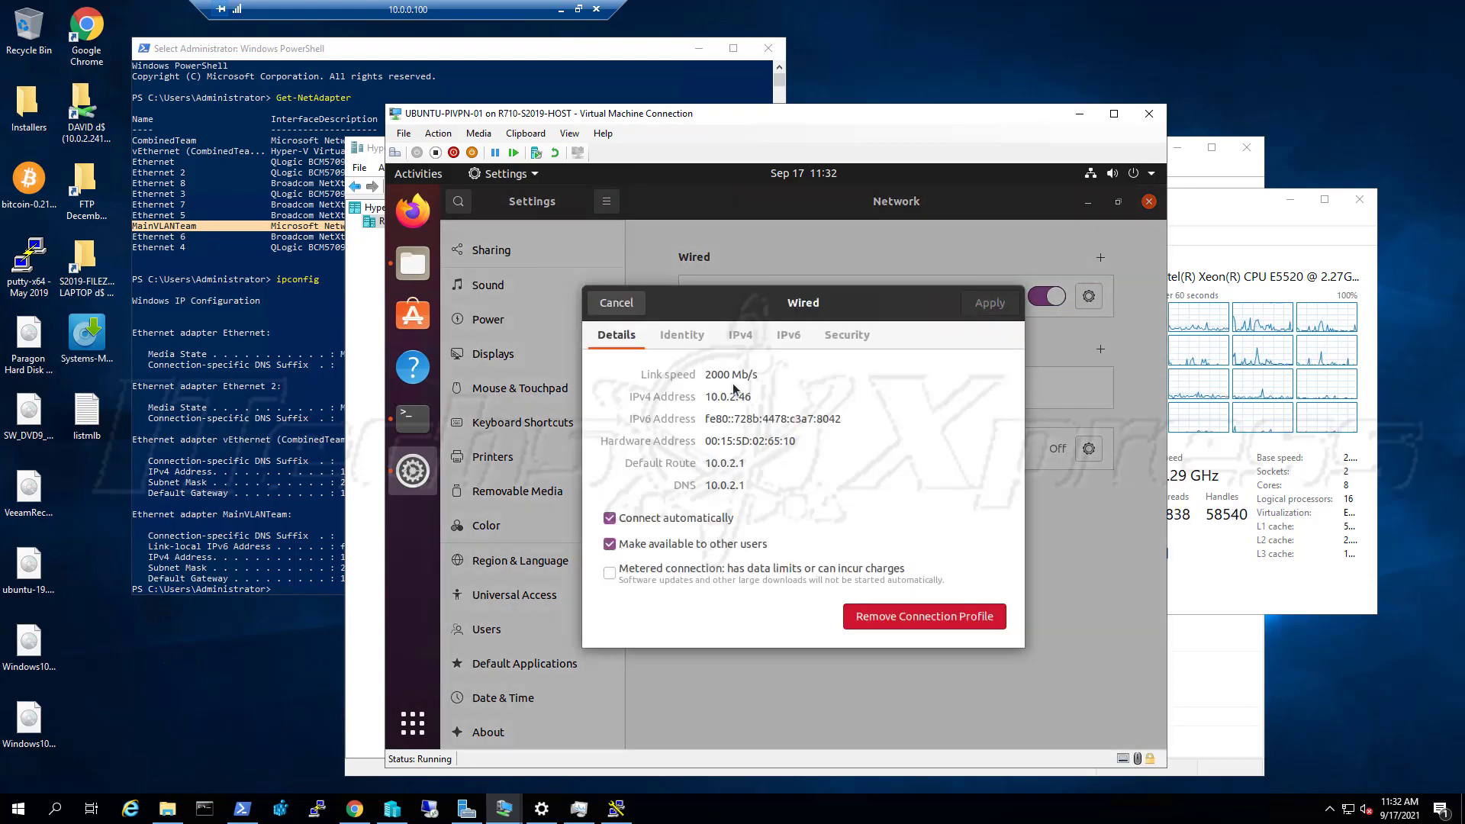
click(745, 339)
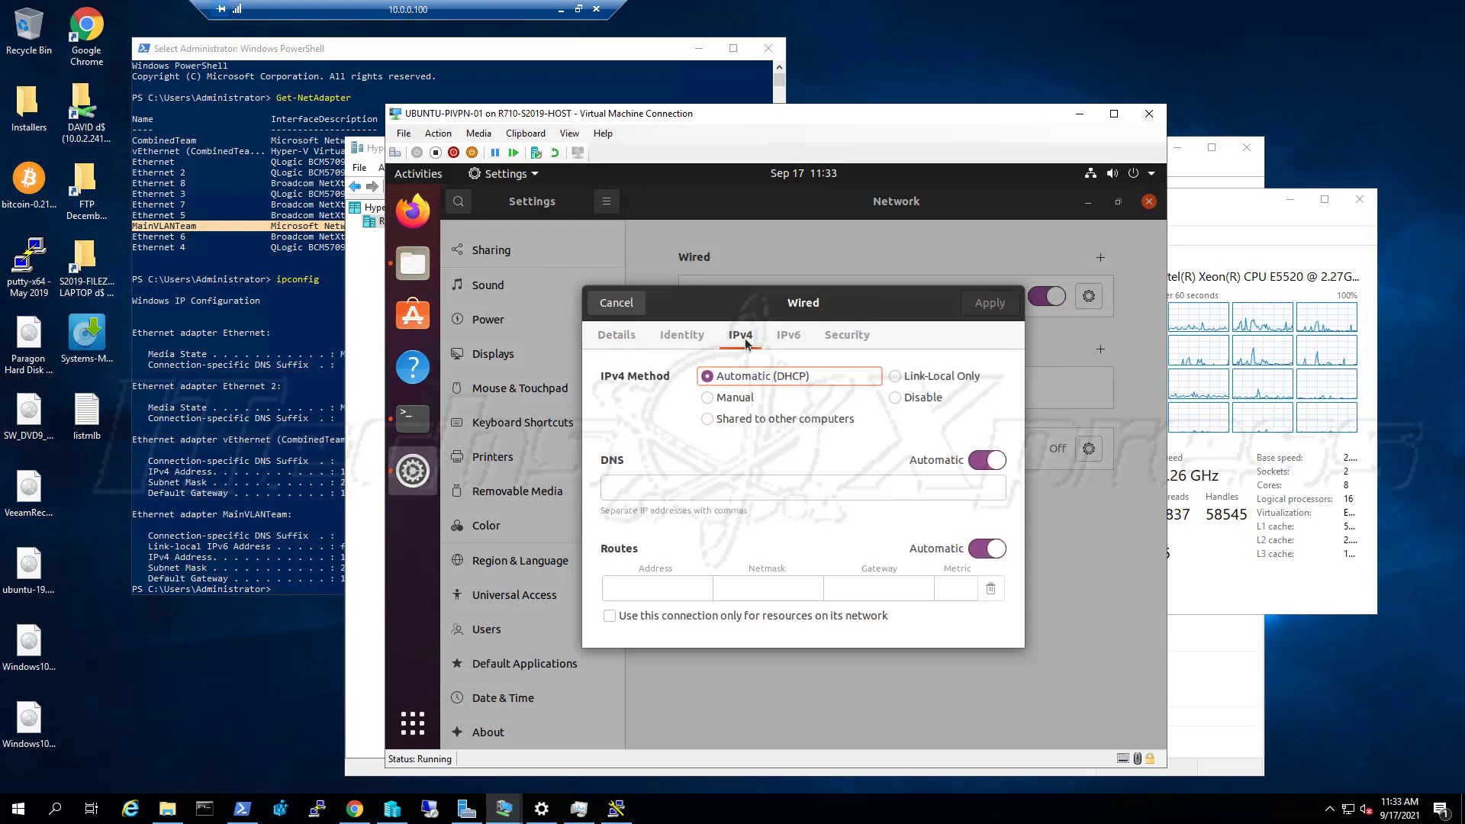
click(413, 433)
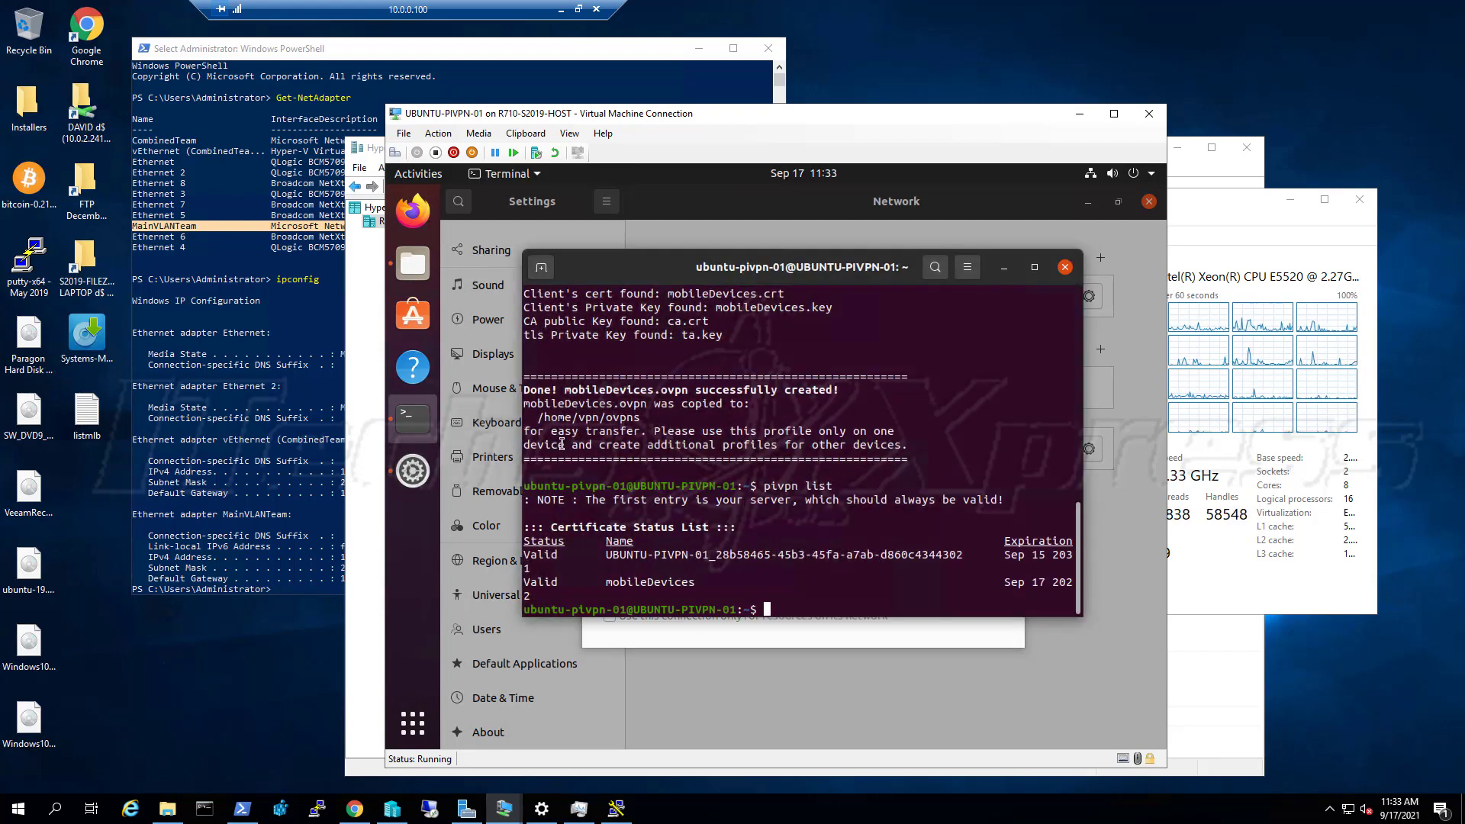
Run ifconfig against 10.0.0.1 and then 10.0.2.1 in the terminal
text(ifconfig )
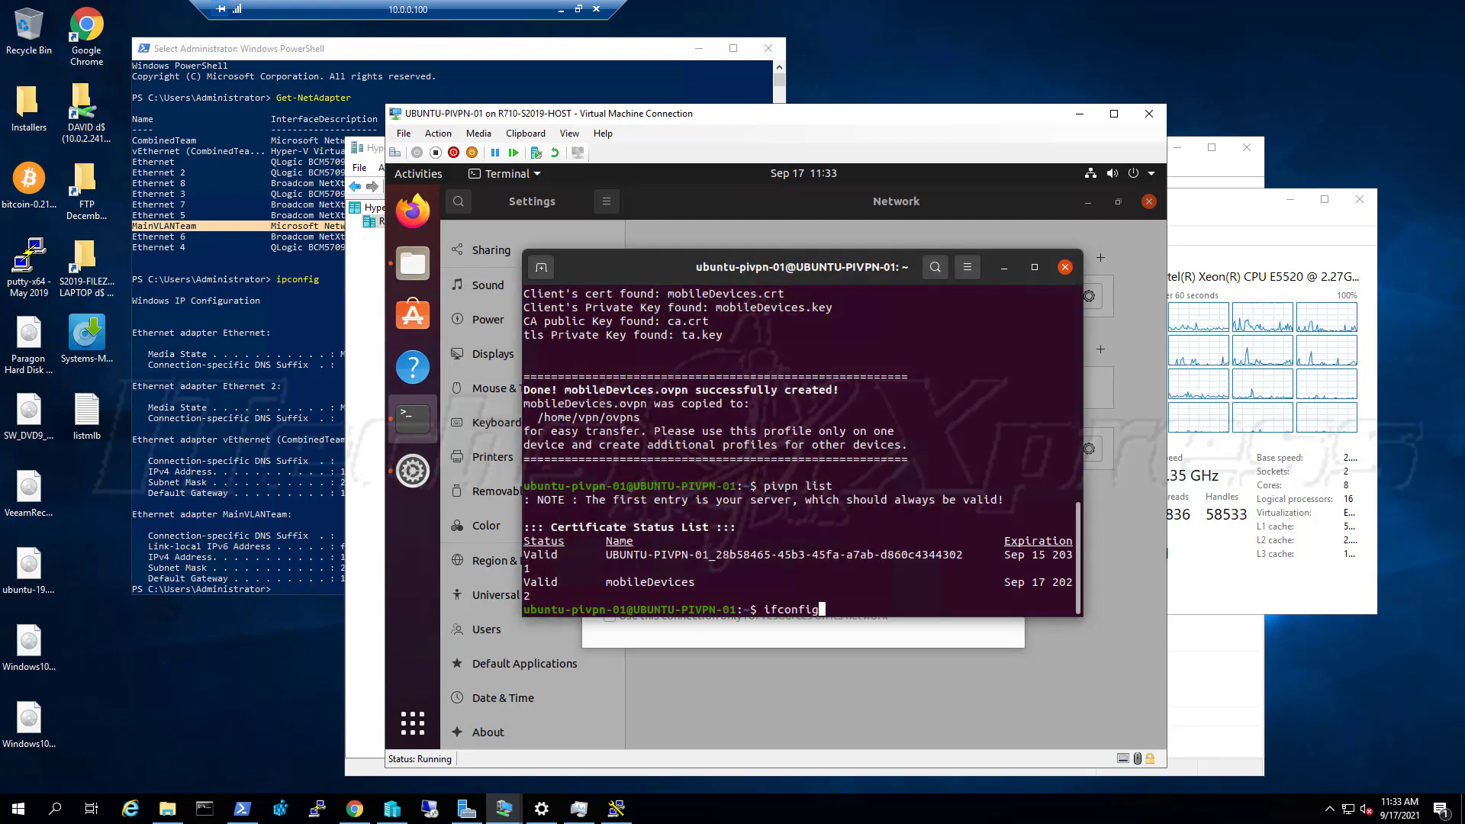
text(10.0.01)
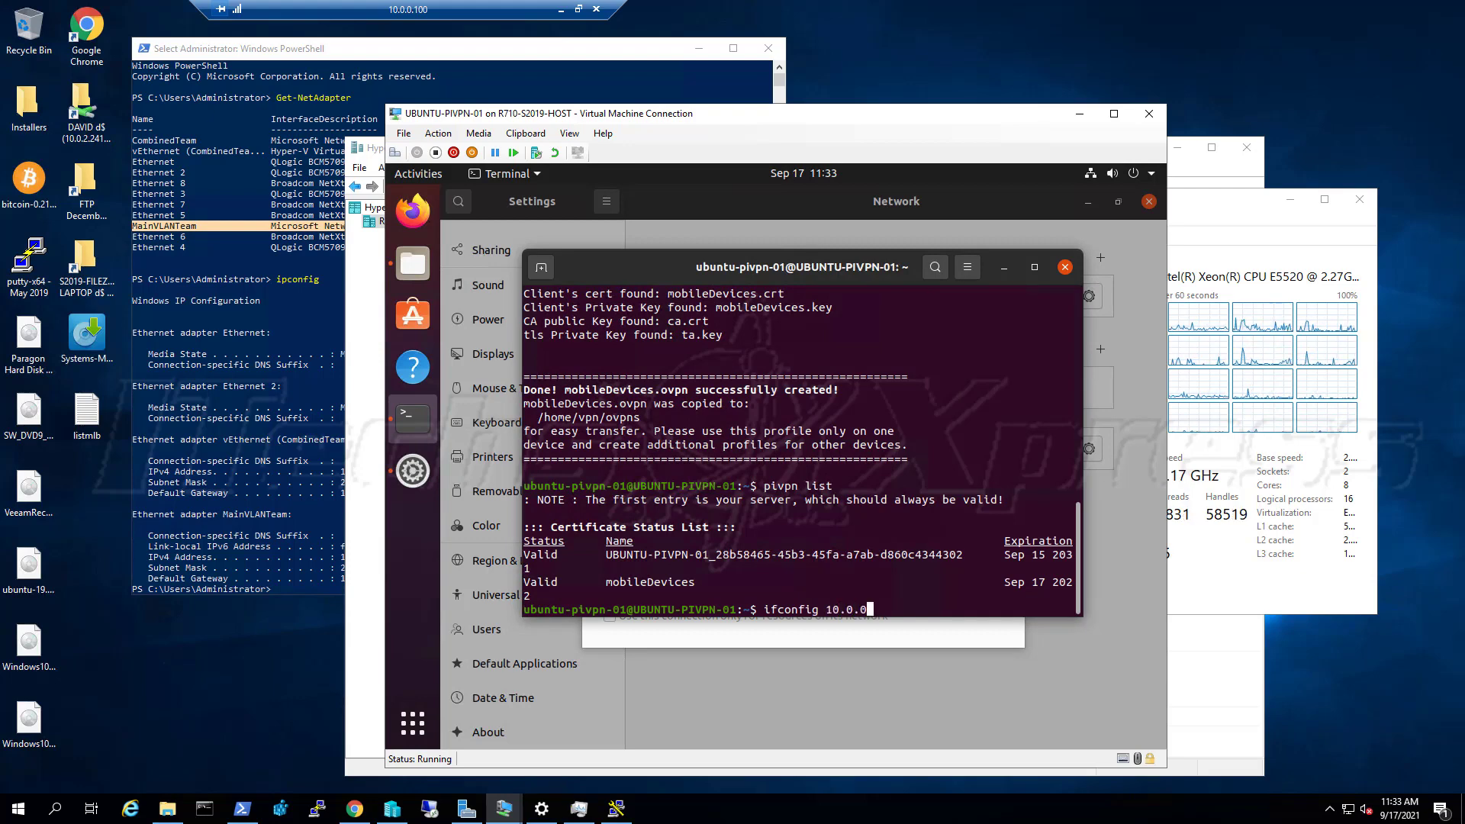
key(BackSpace)
text(.1)
key(Return)
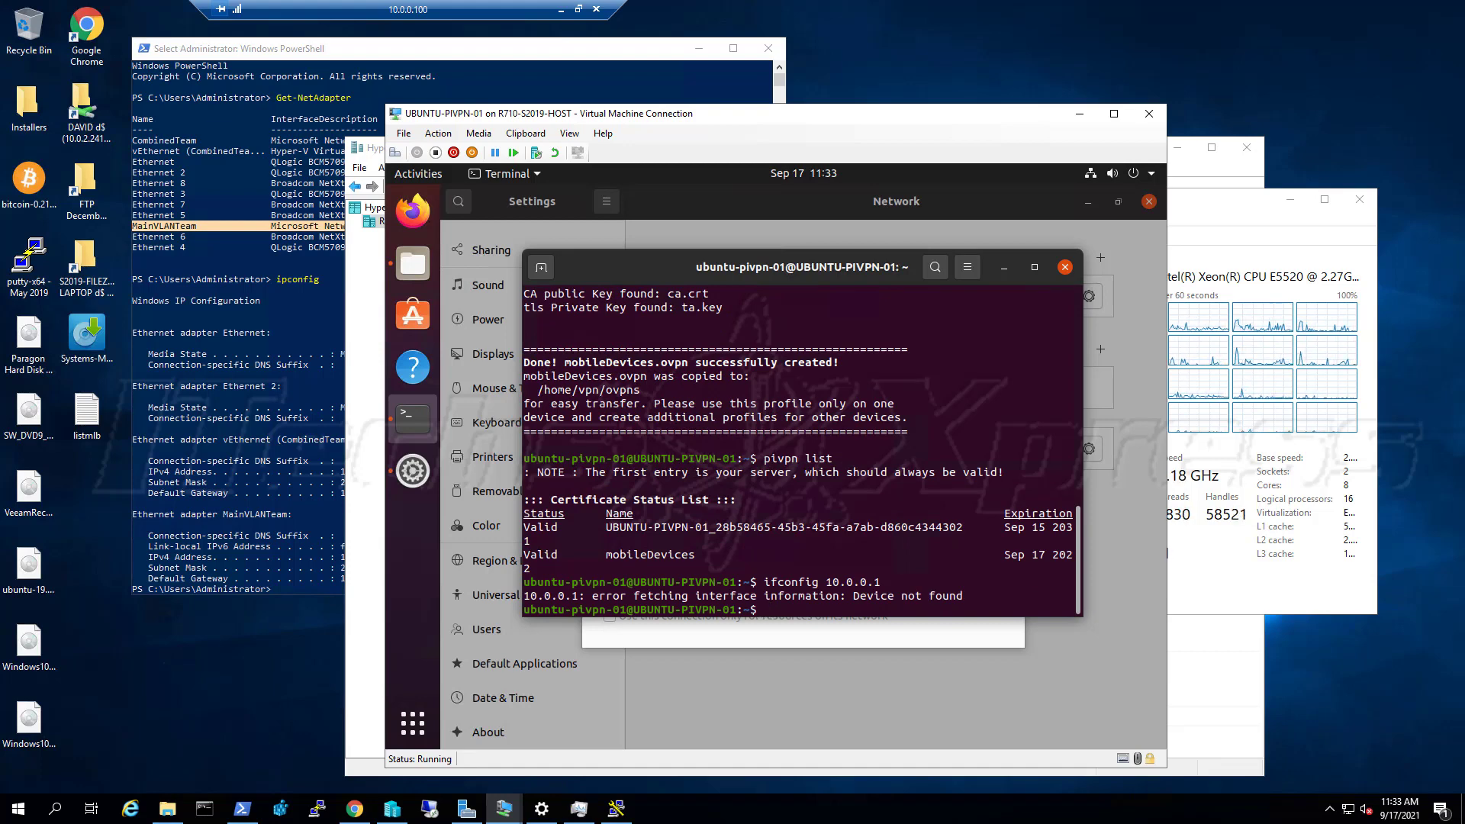
key(Up)
key(BackSpace)
key(BackSpace)
key(BackSpace)
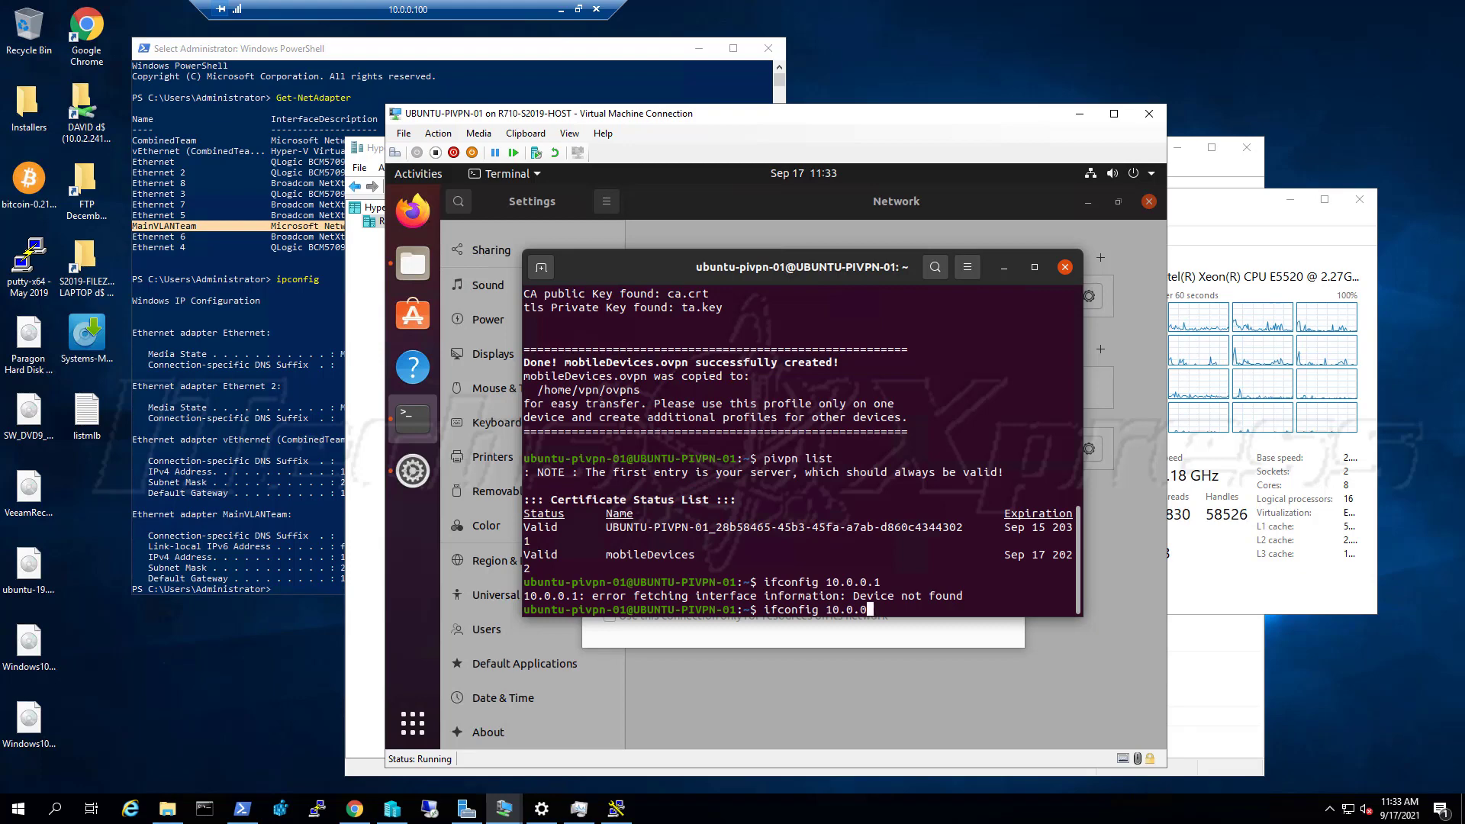
text(2.)
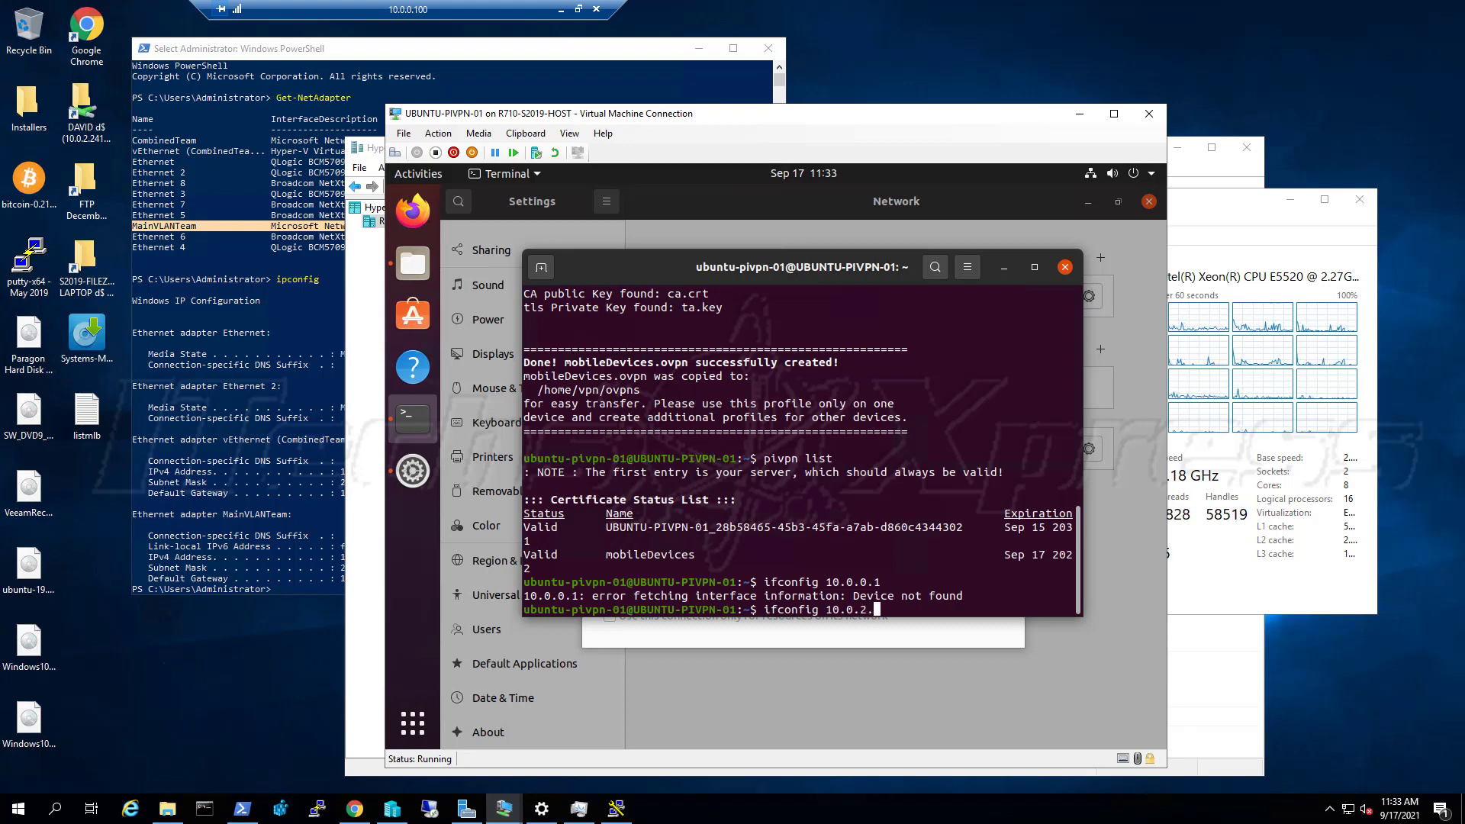
text(1)
key(Return)
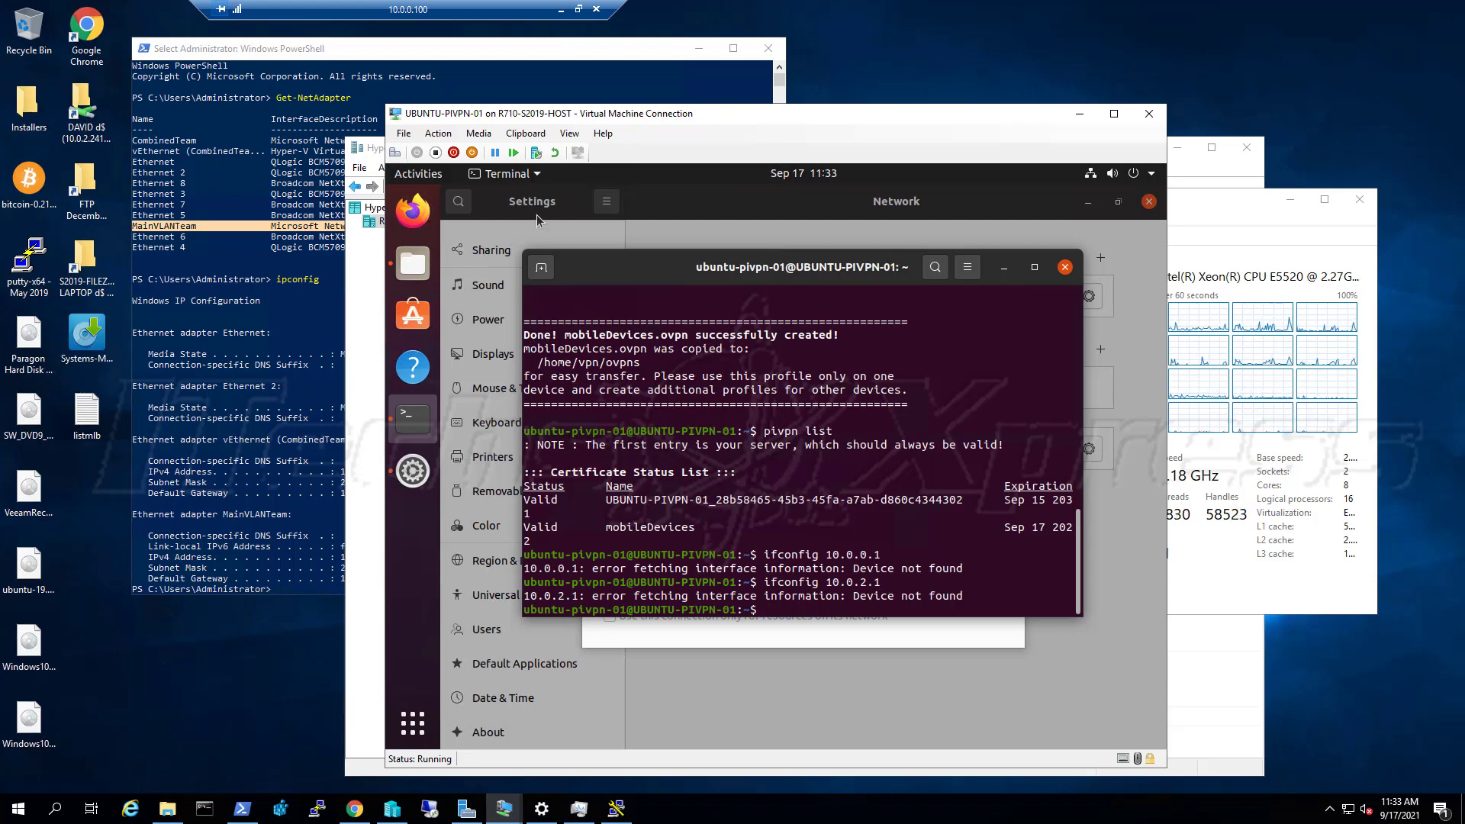
Ping 10.0.0.1 and stop it, getting 7 of 7 replies with 0% loss
text(ifp)
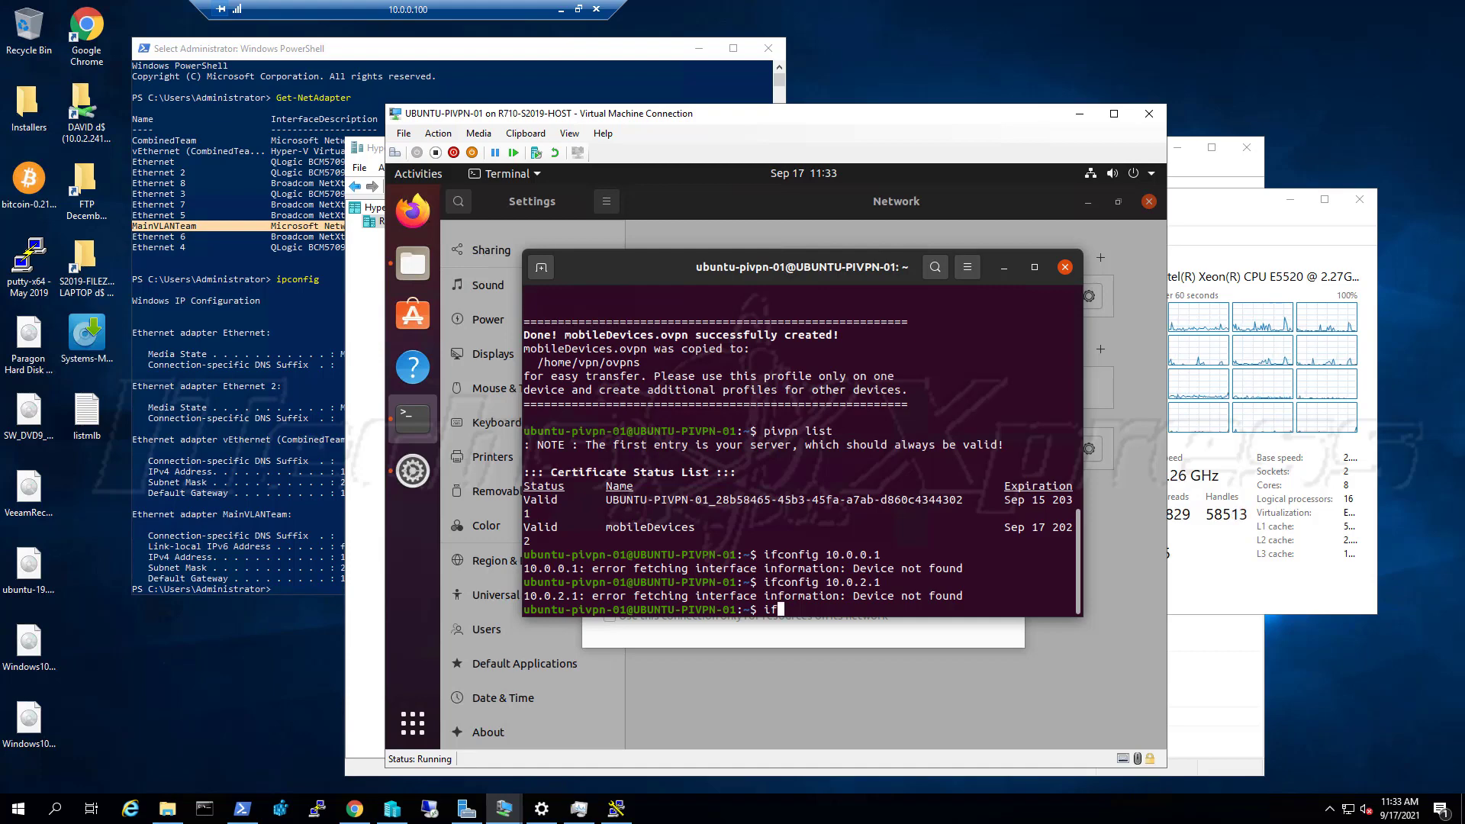
key(BackSpace)
key(BackSpace)
text(pi)
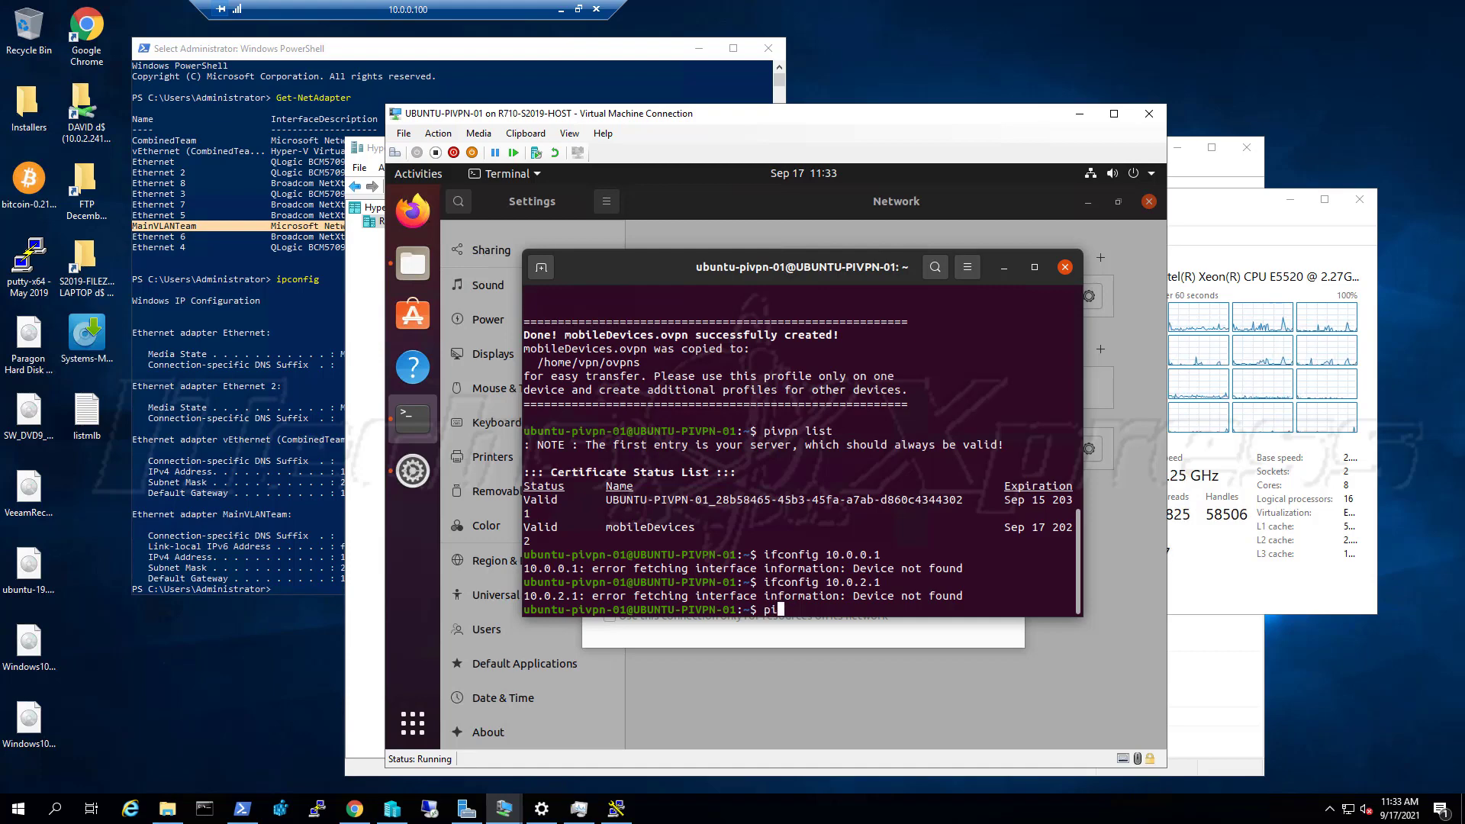
text(ng )
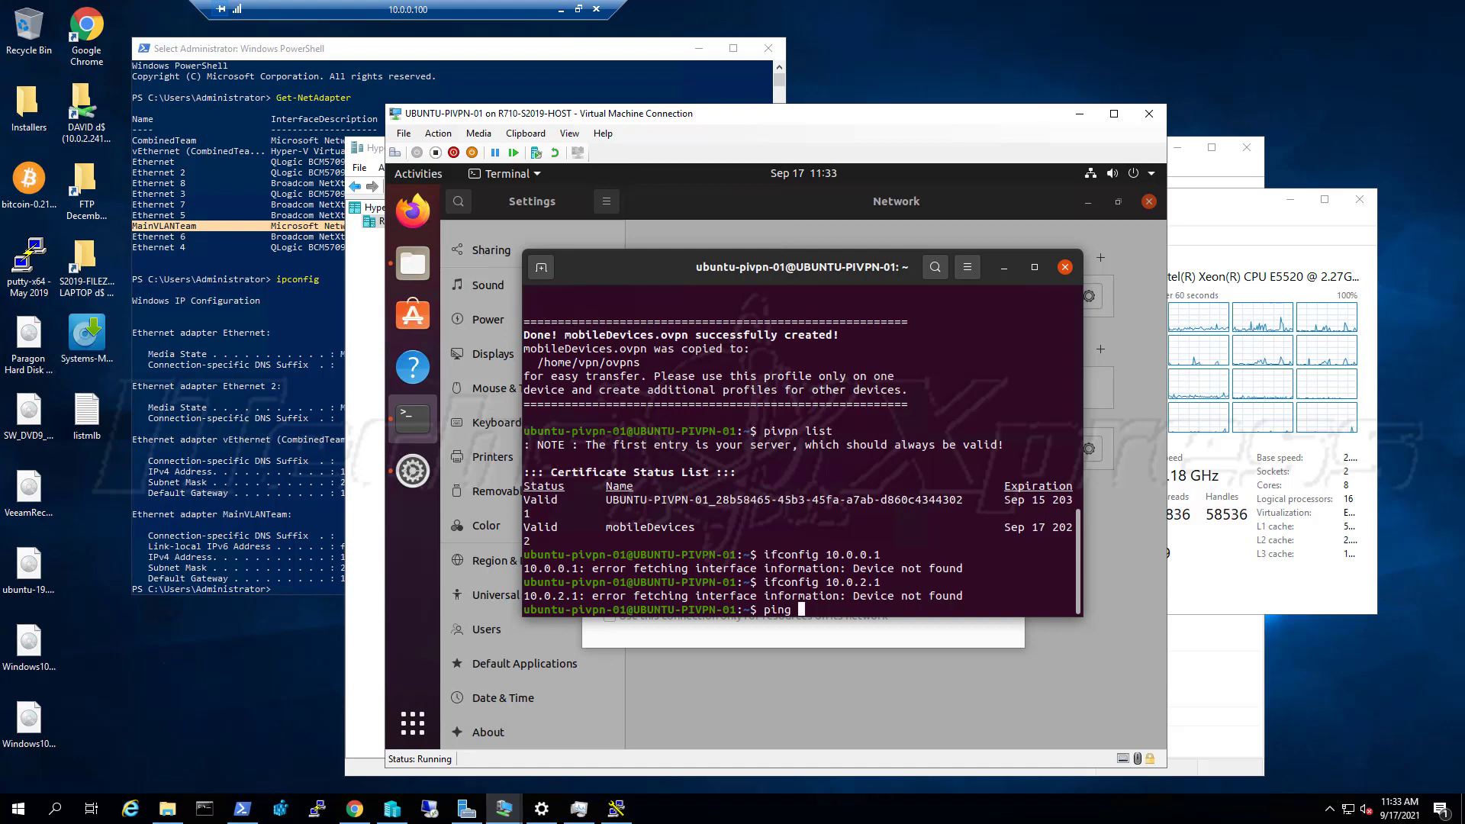
text(10.0.0.1)
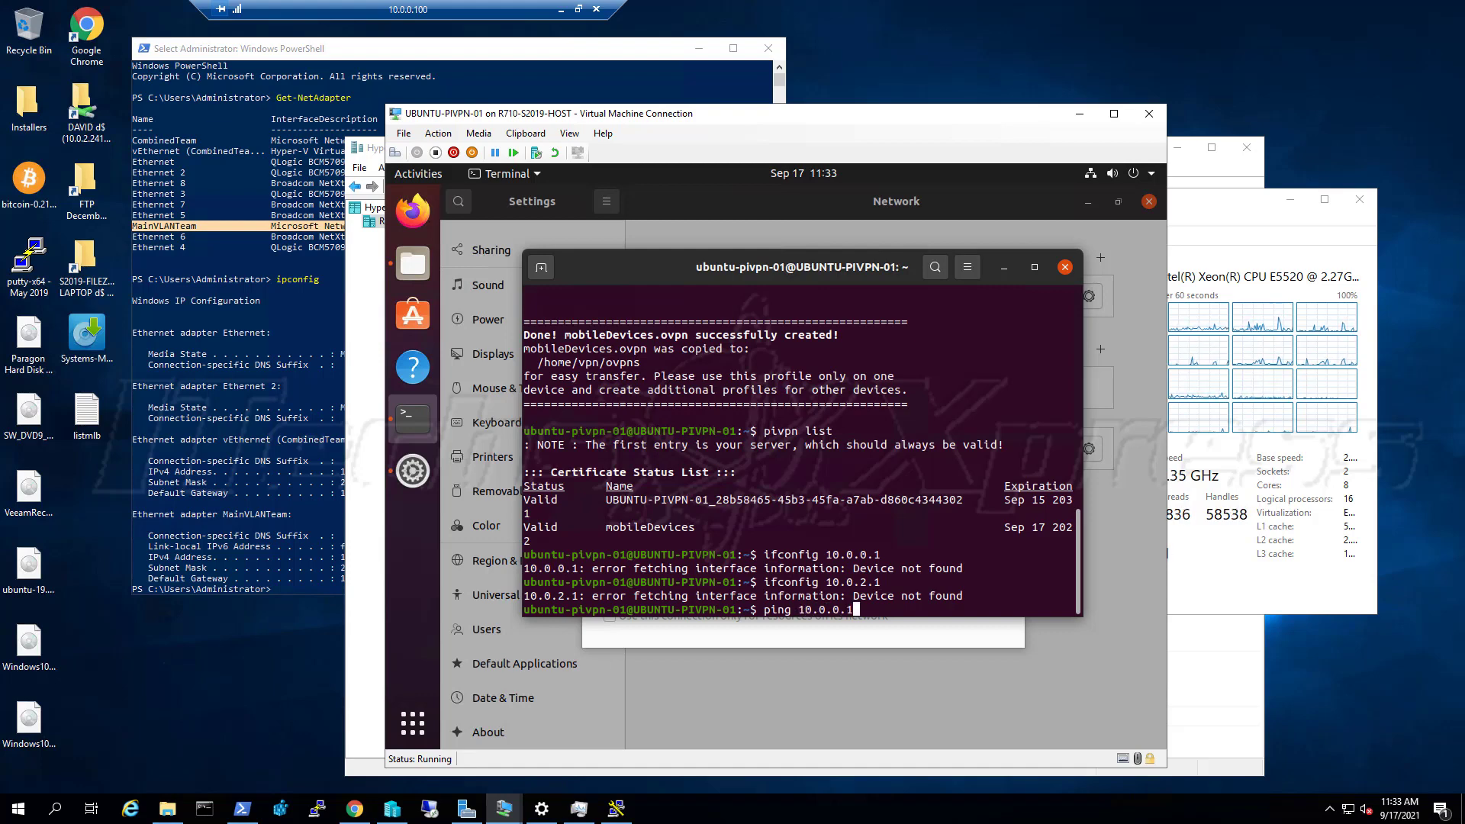
key(Return)
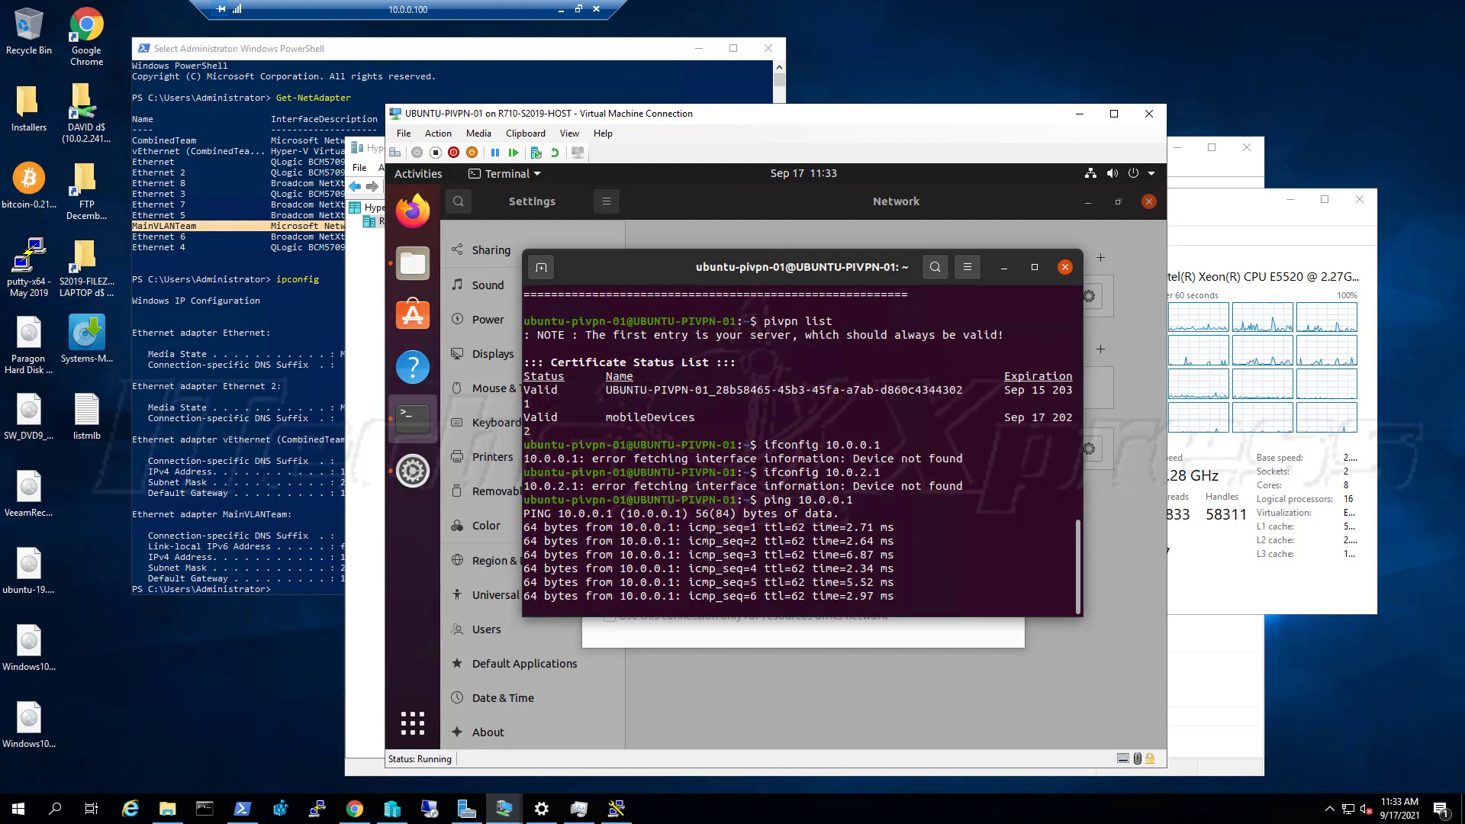
key(ctrl+c)
key(ctrl+c)
key(ctrl+c)
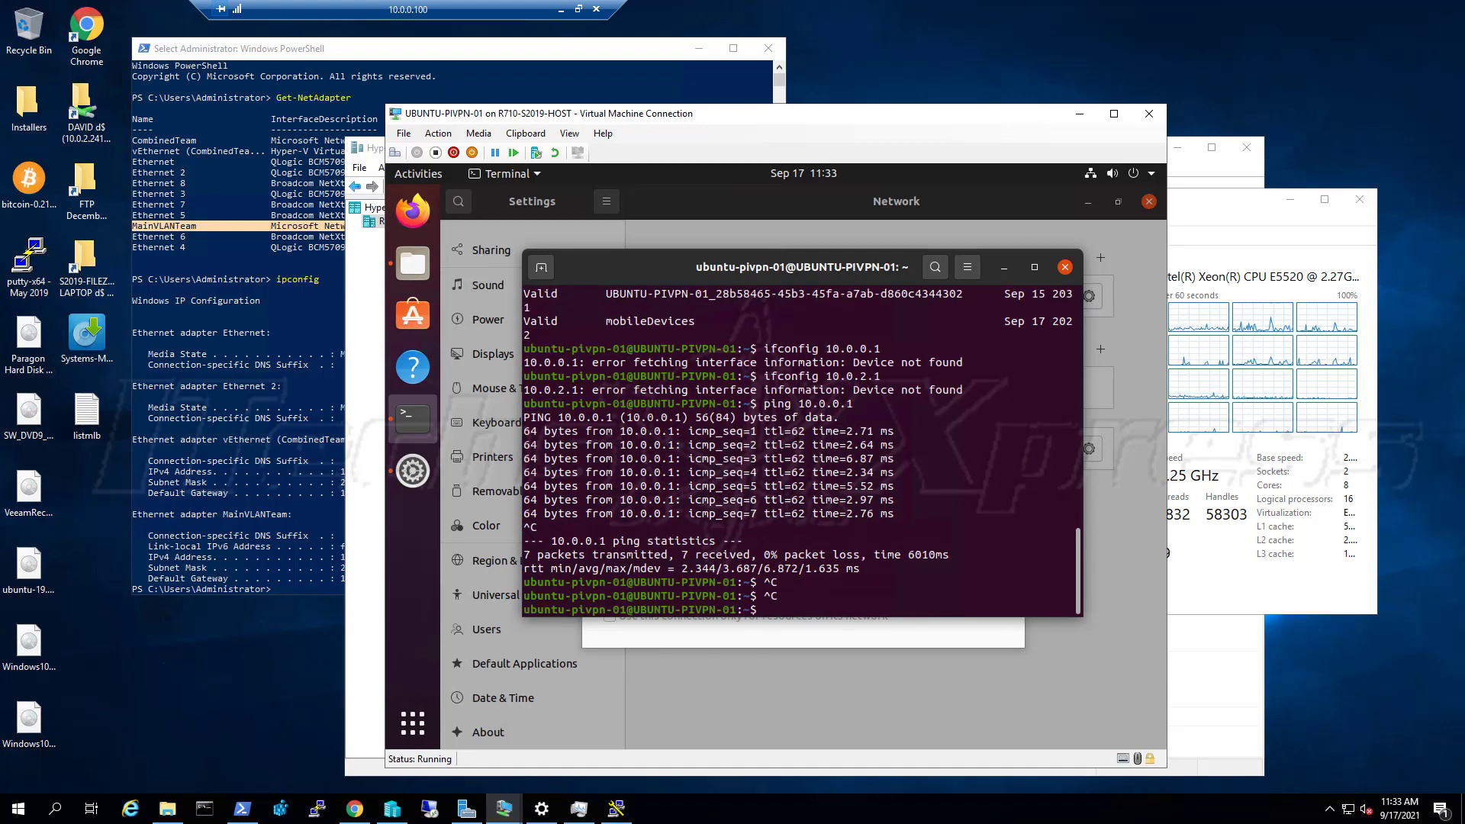
Run ifconfig and read eth0 at 10.0.2.46 and the tun0 tunnel at 10.8.0.1
text(ifconfig)
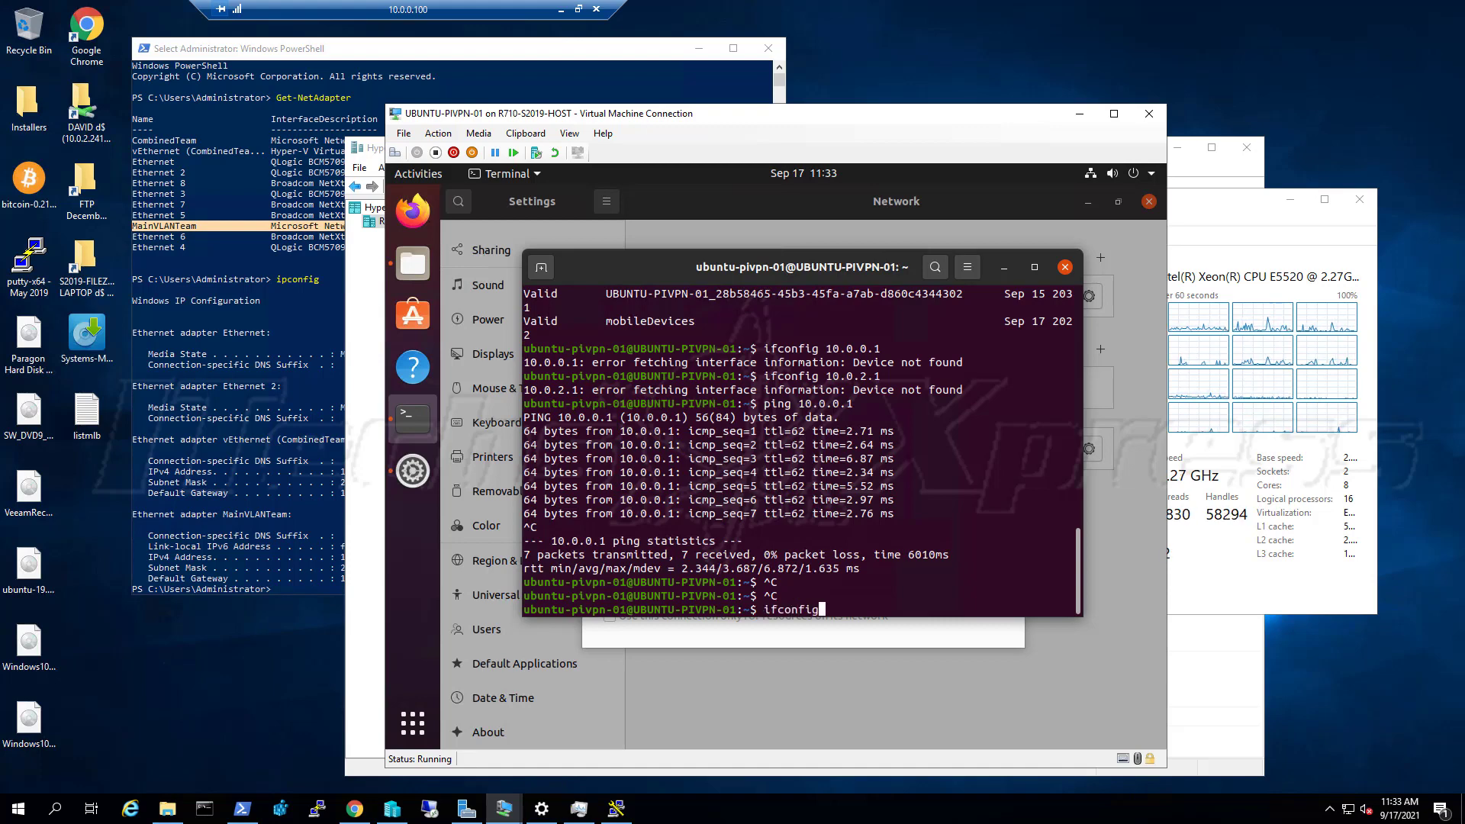
key(Return)
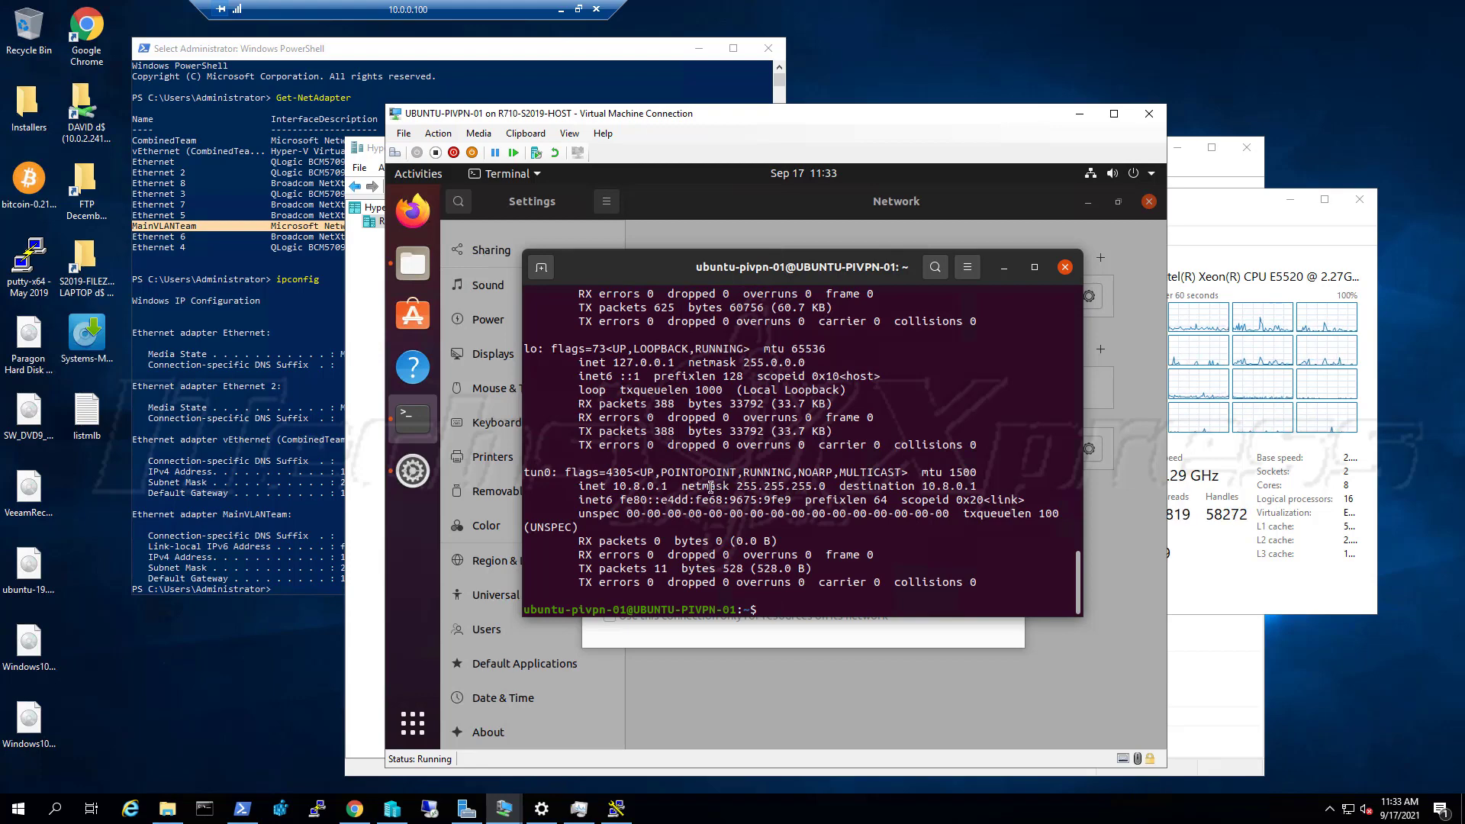
scroll(707, 487, up, 2)
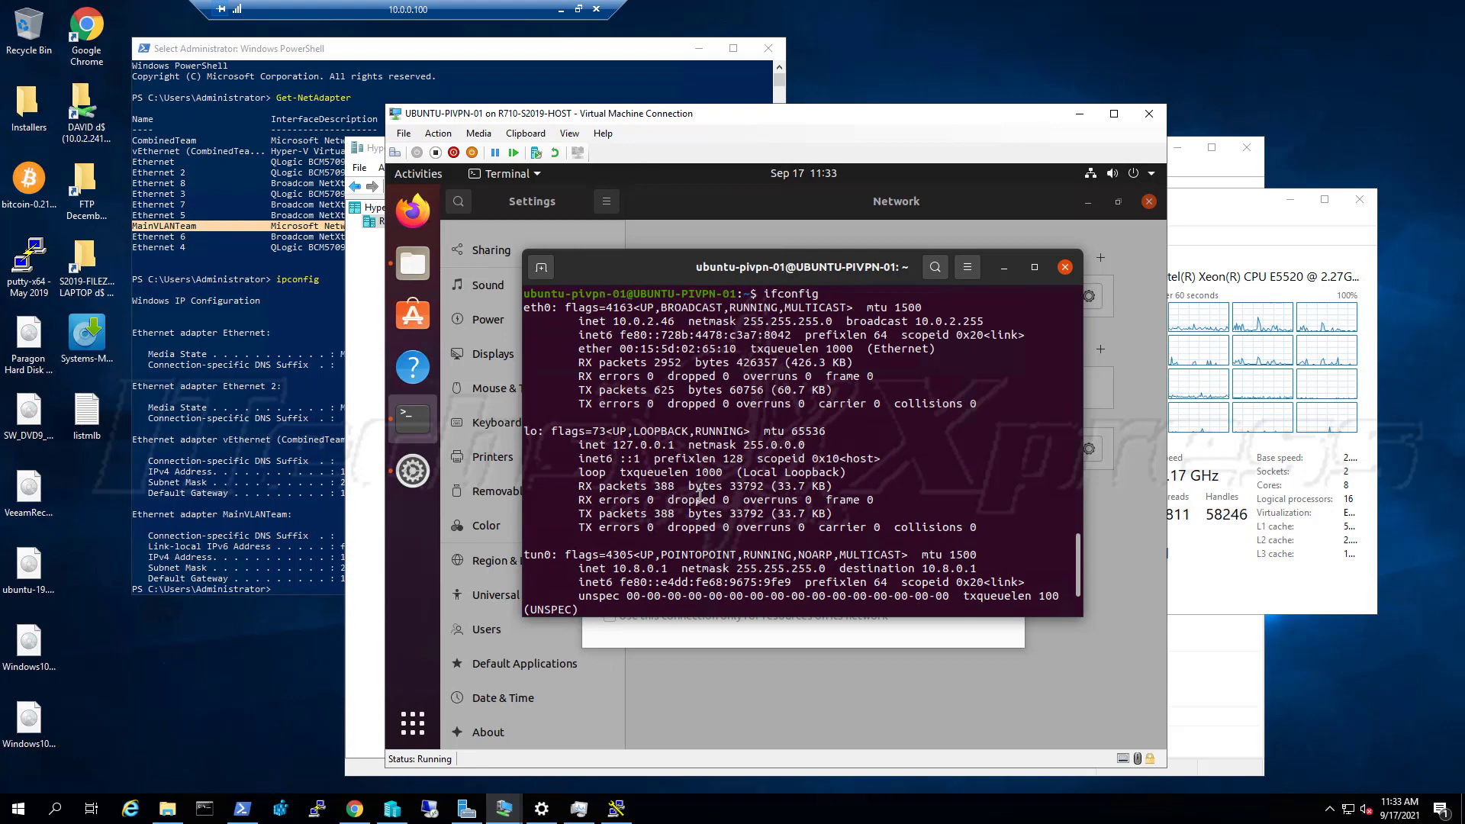
scroll(699, 499, down, 1)
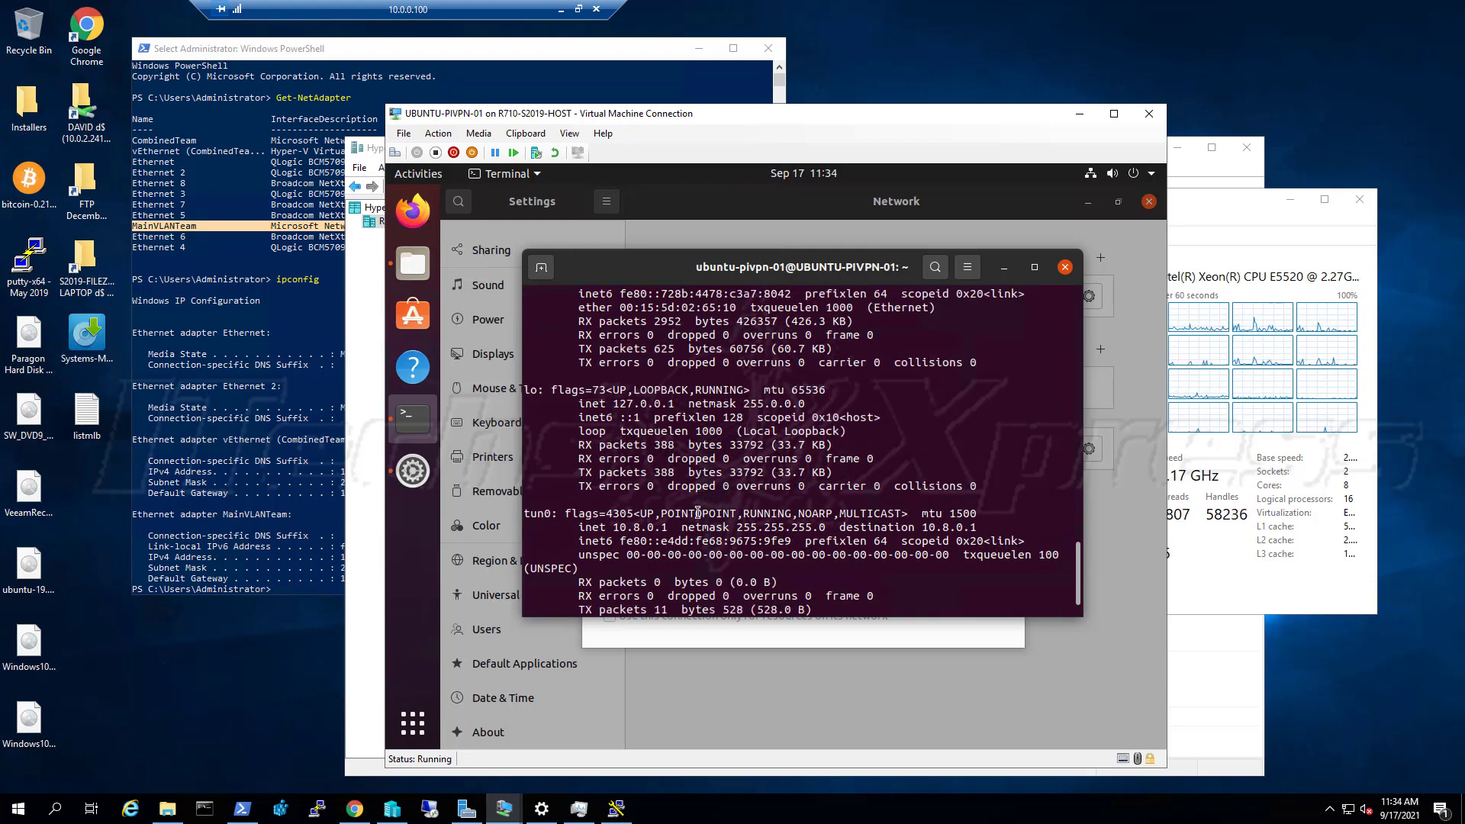
scroll(775, 506, up, 1)
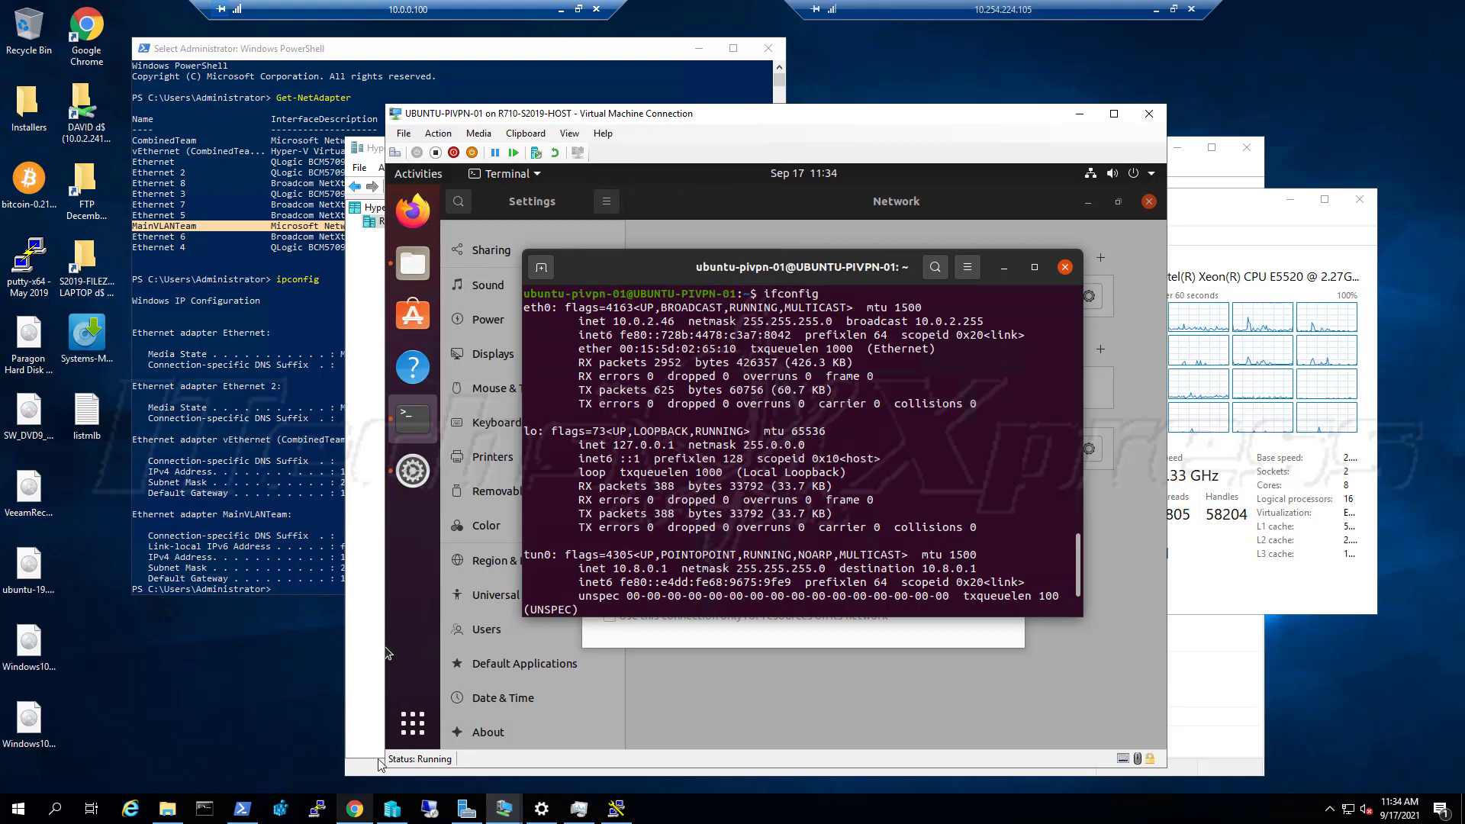
Load the NETGEAR router's admin page in a new Chrome tab
click(355, 809)
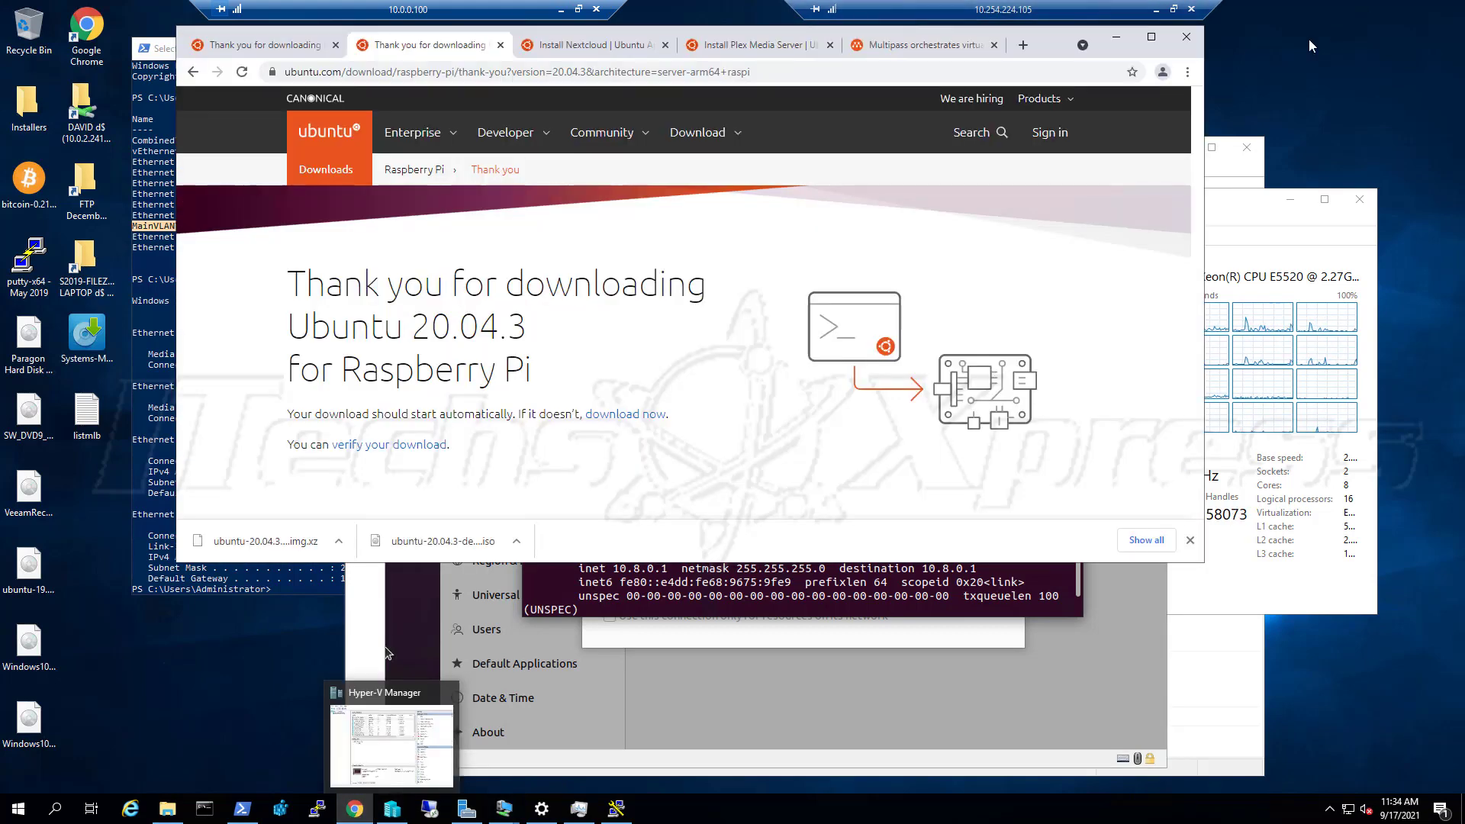
click(1024, 46)
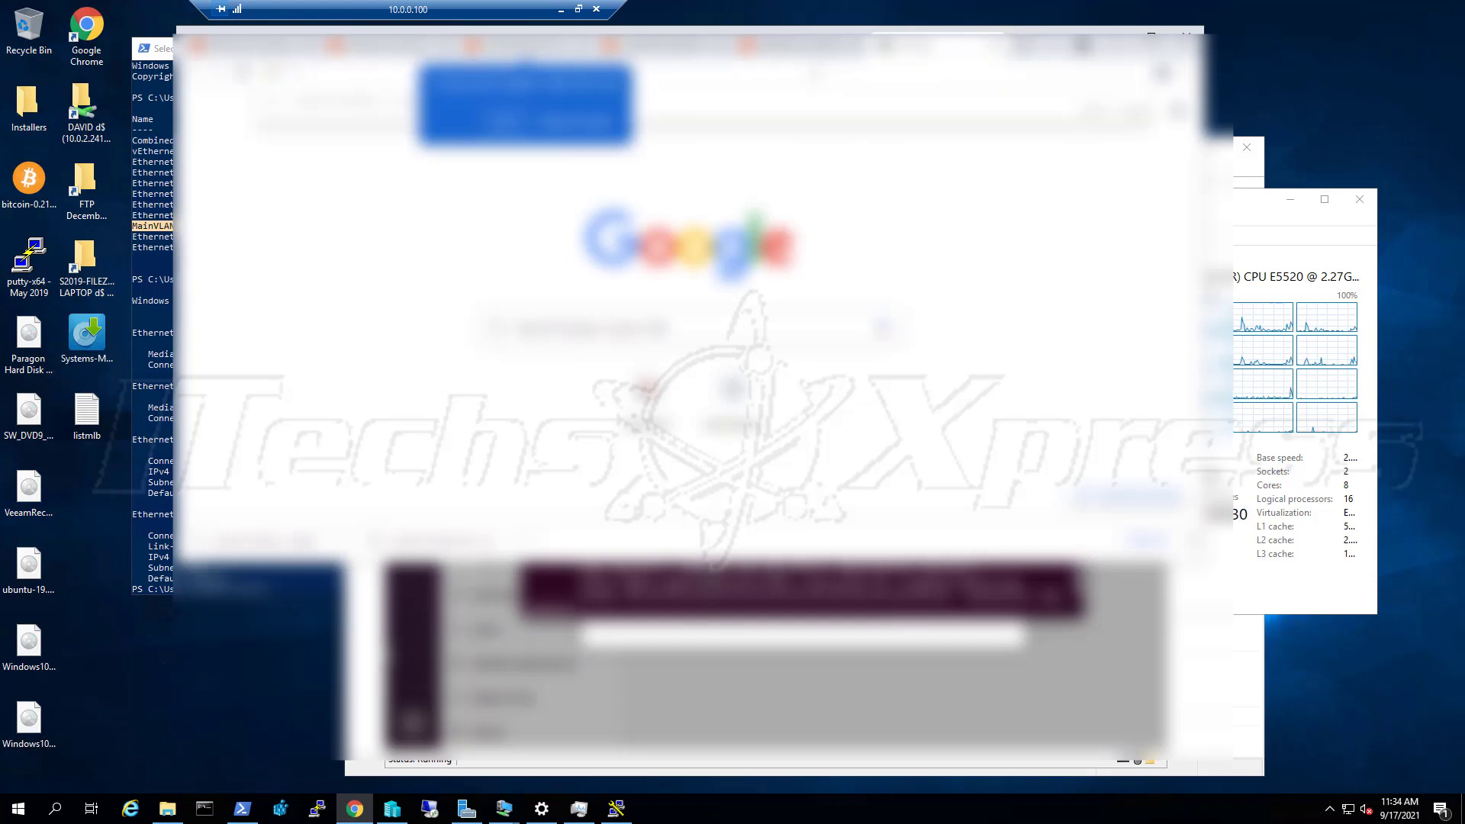
click(574, 121)
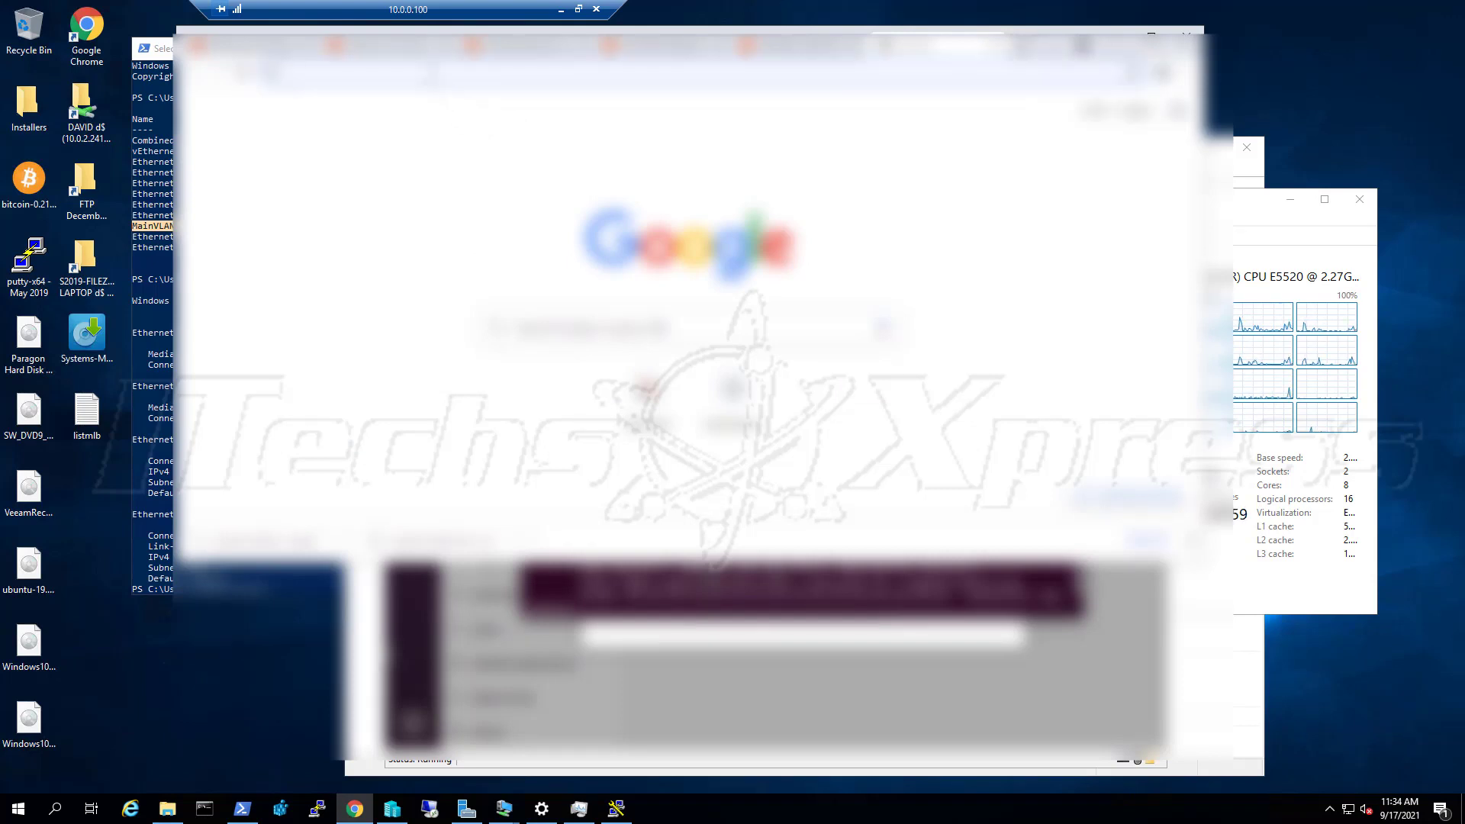
click(433, 74)
text(www.c)
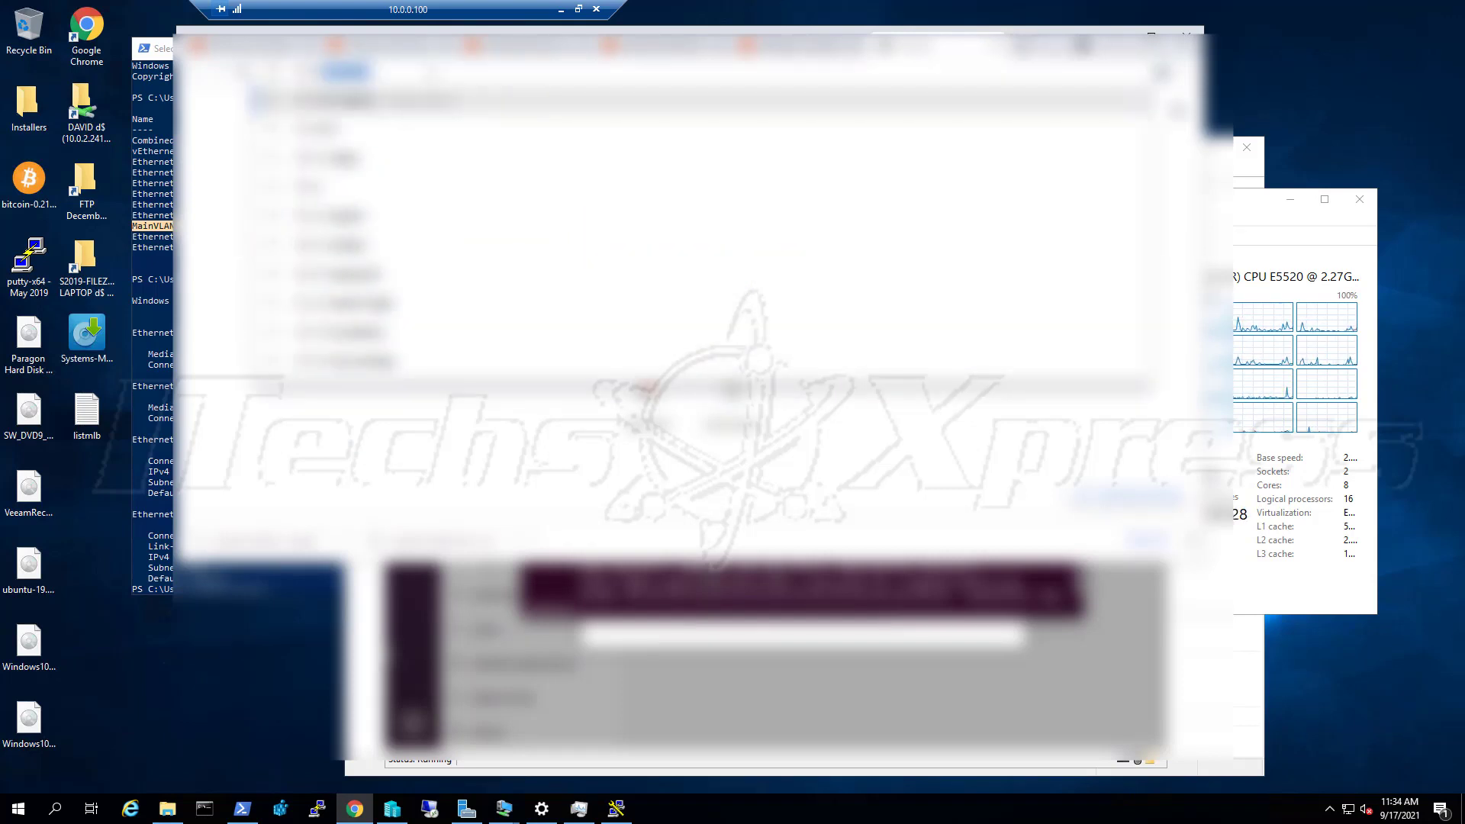
key(Return)
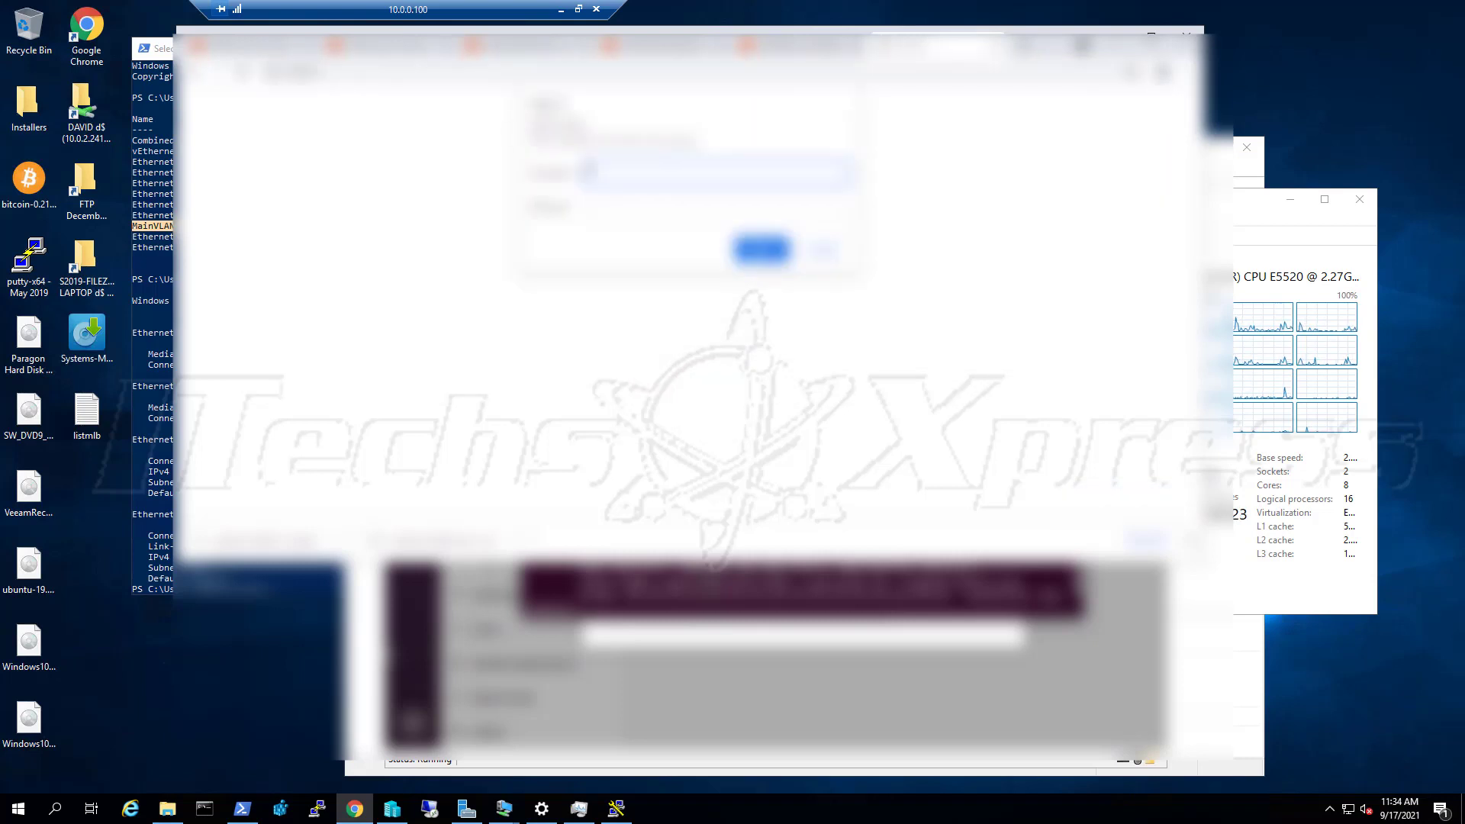
Sign in with the router's admin username and password, correcting the username on the second try
text(admin)
key(Tab)
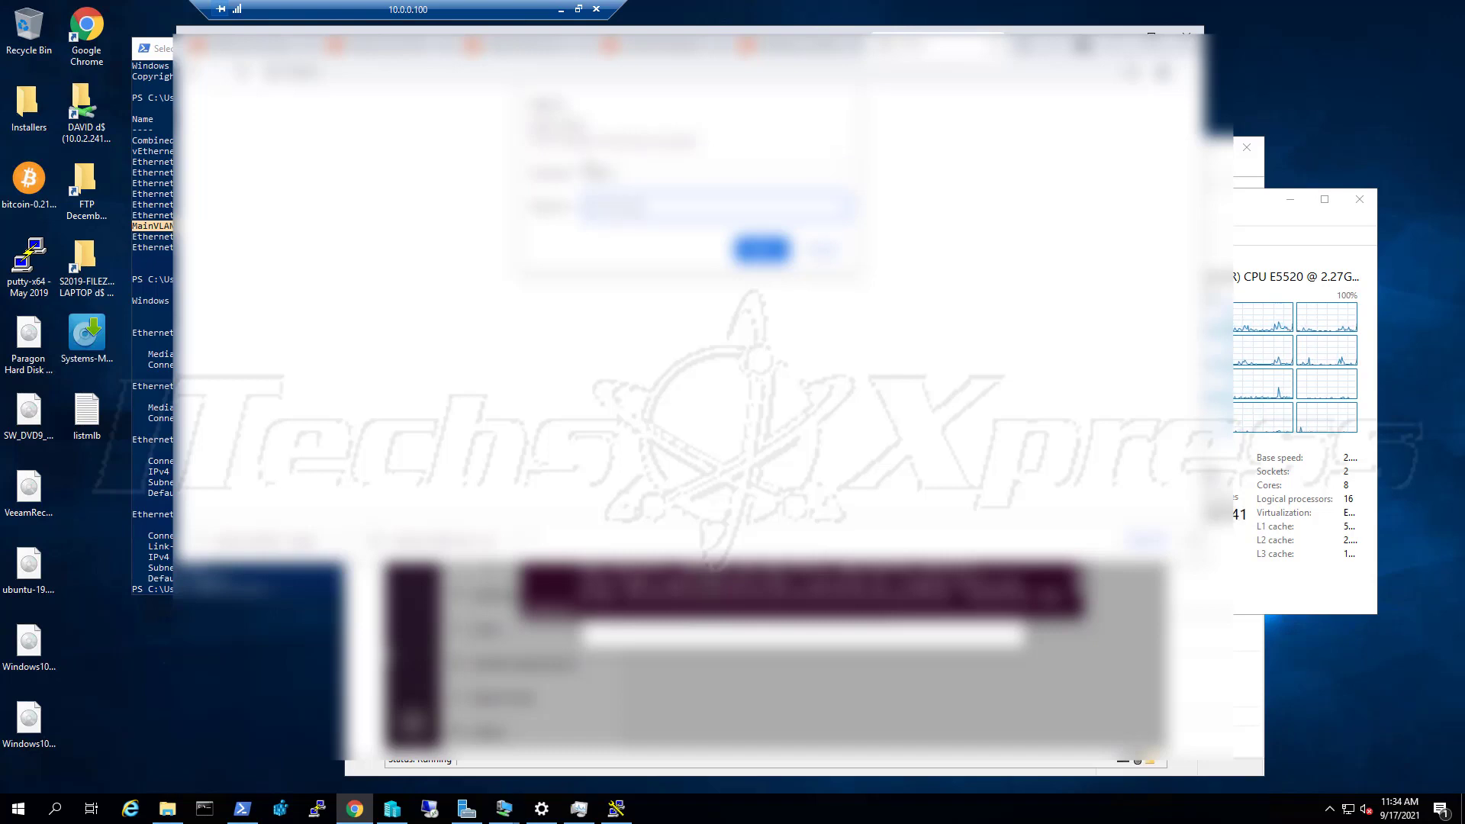
key(Return)
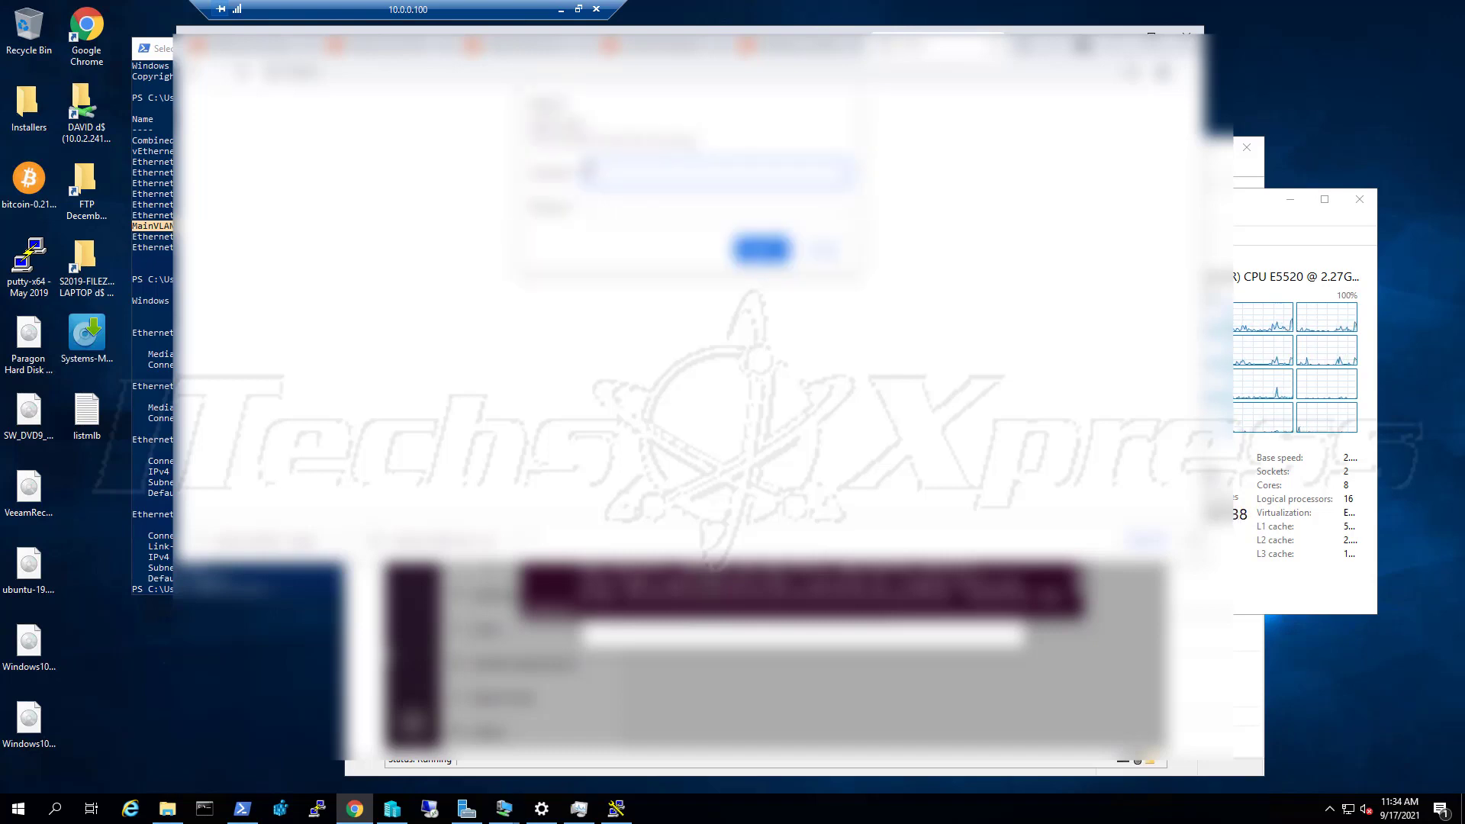
text(admin)
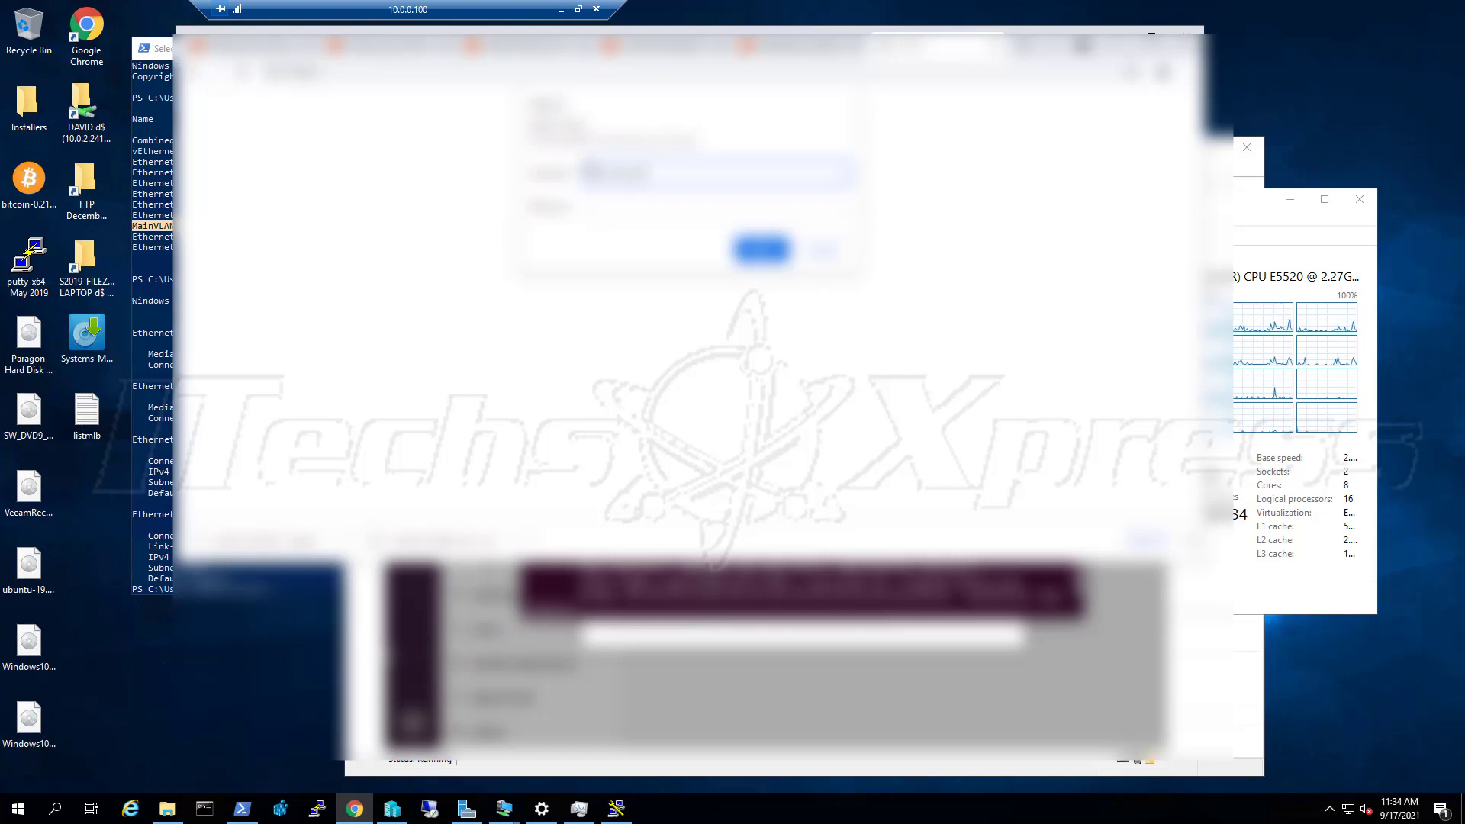
key(Tab)
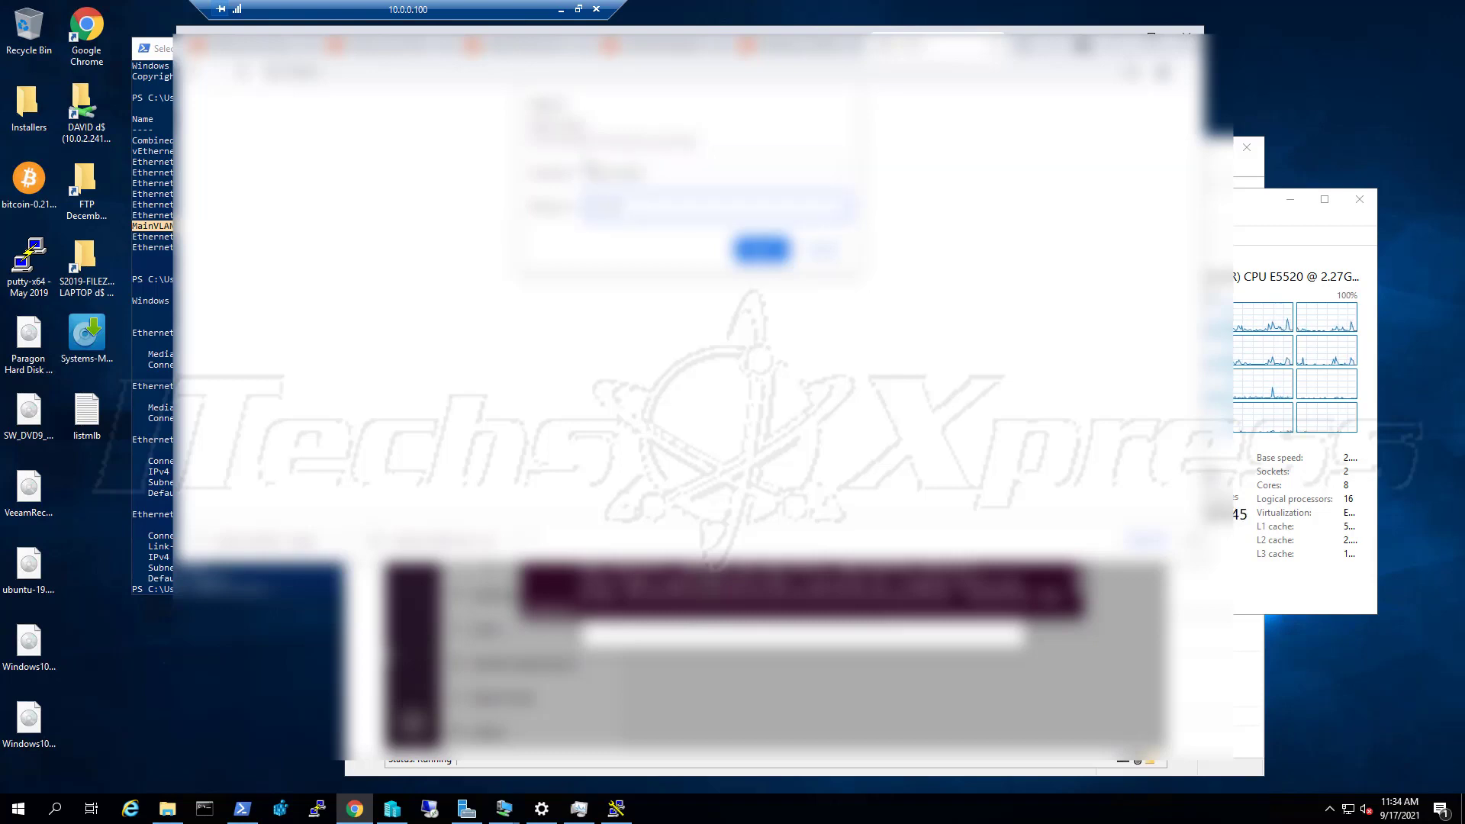
key(shift+Tab)
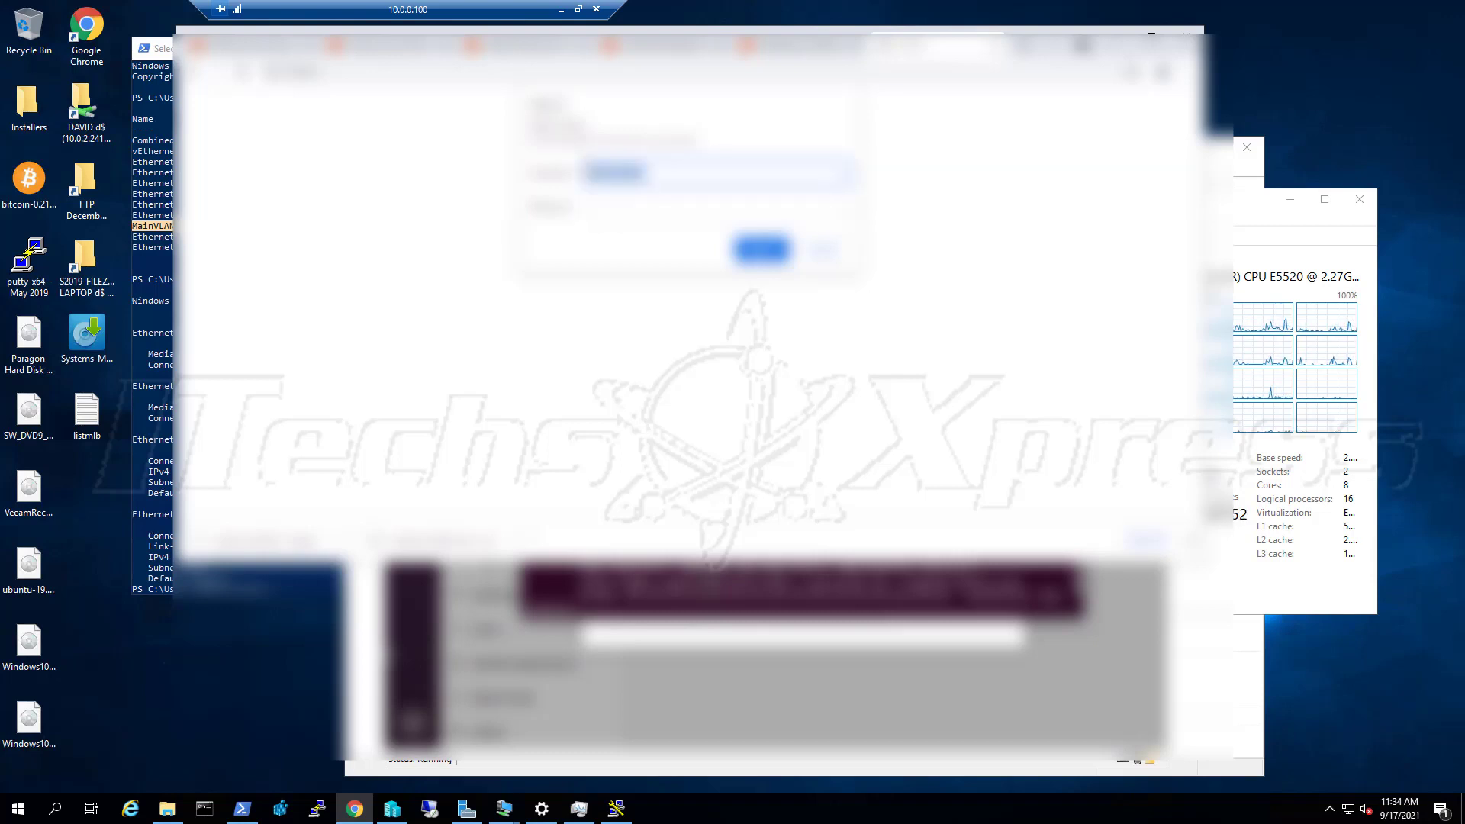
text(root)
key(Tab)
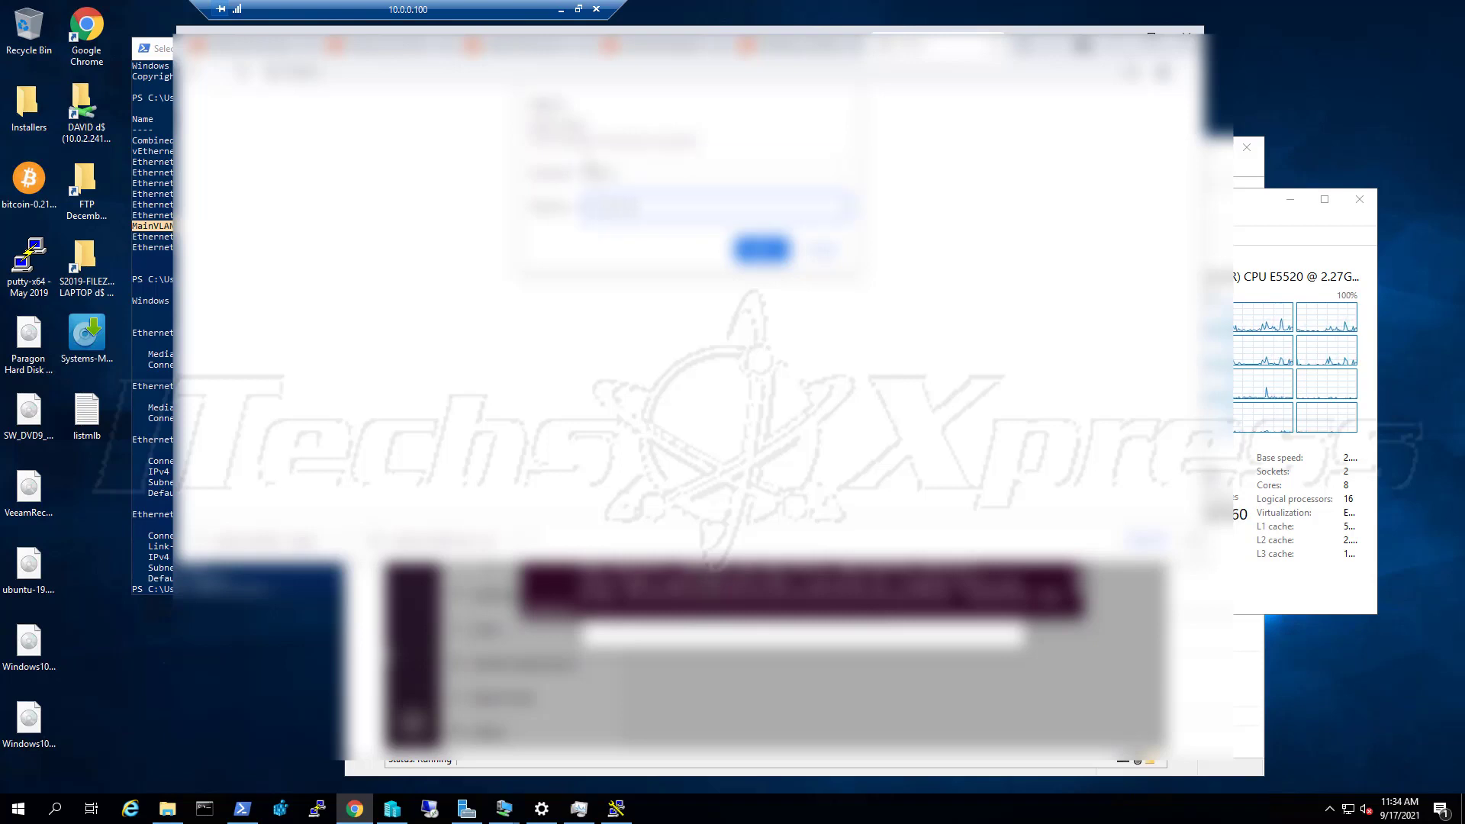
key(Return)
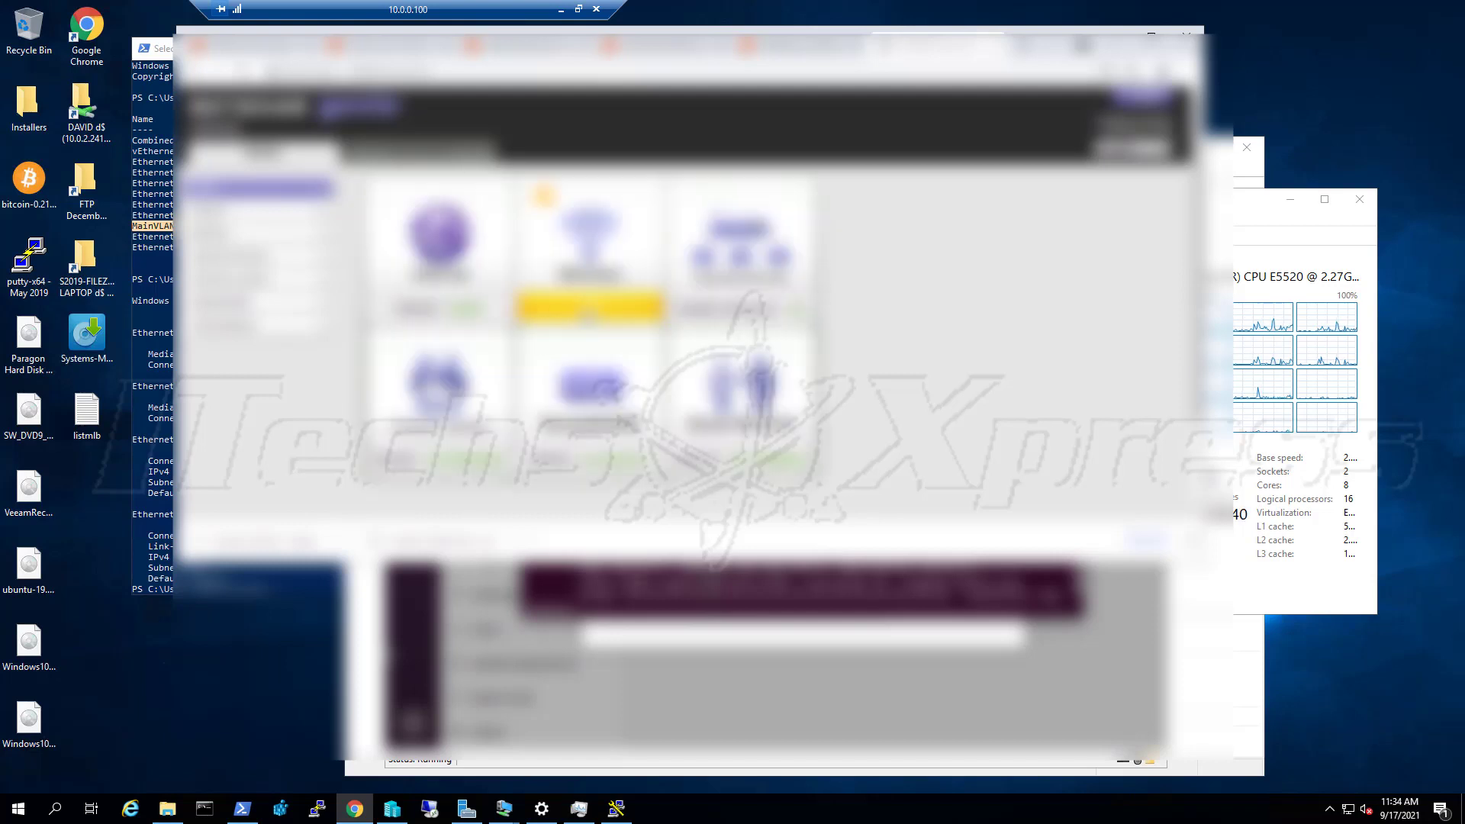
Review the router's connected-device table in a full-height browser window
click(721, 264)
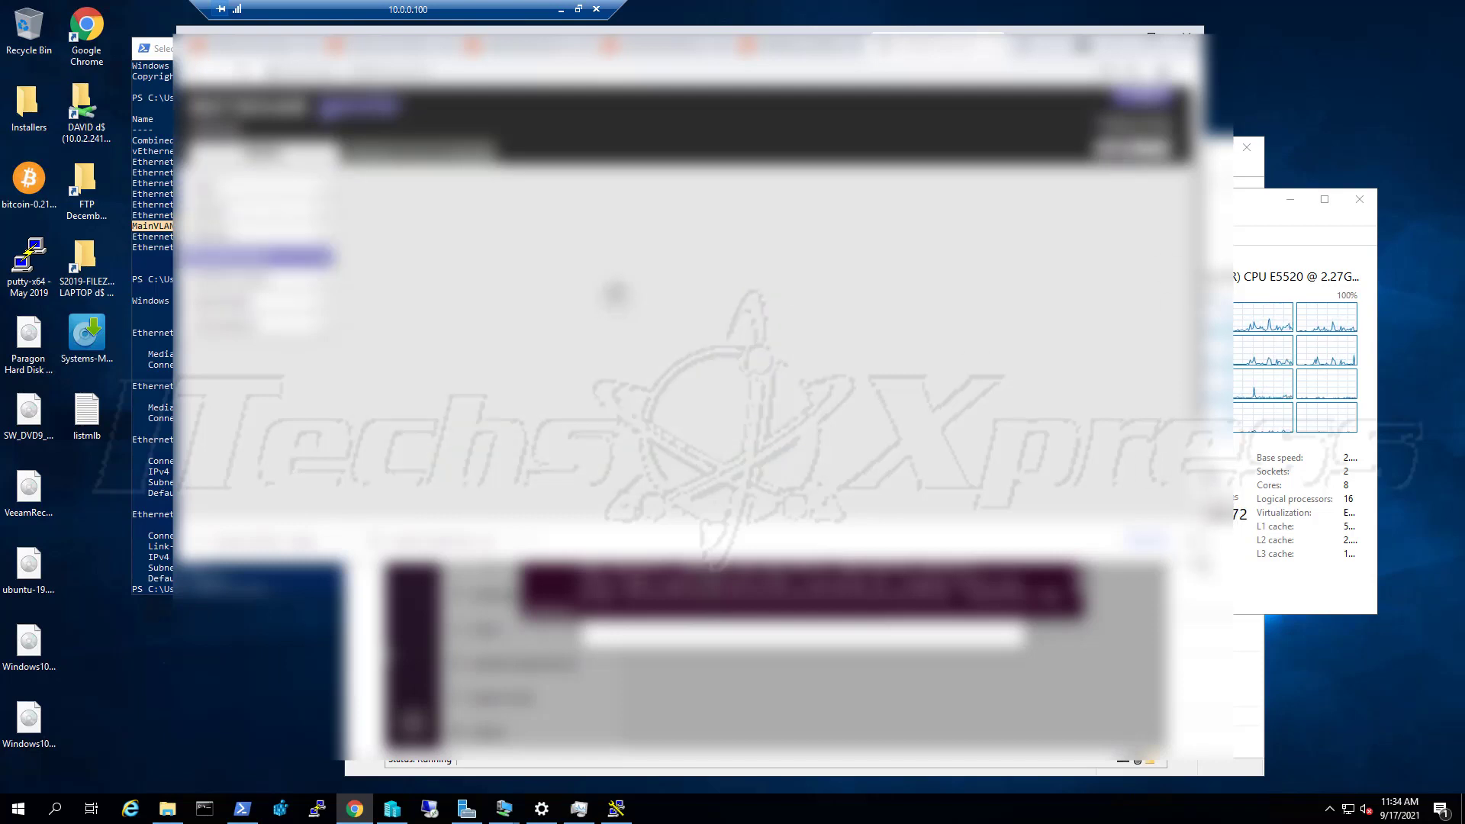
drag(1202, 563, 1222, 795)
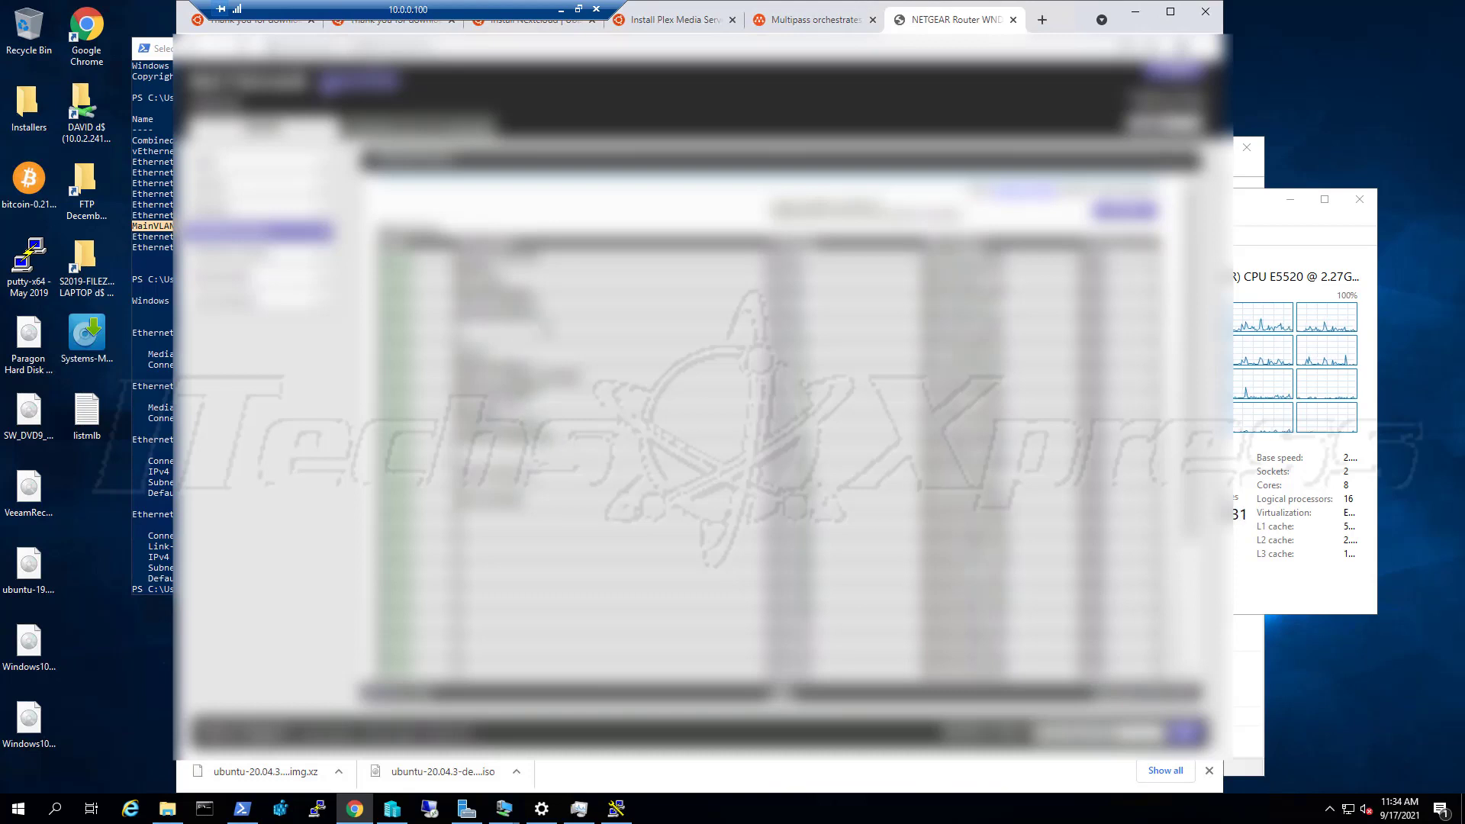
scroll(778, 427, down, 1)
scroll(778, 427, down, 1)
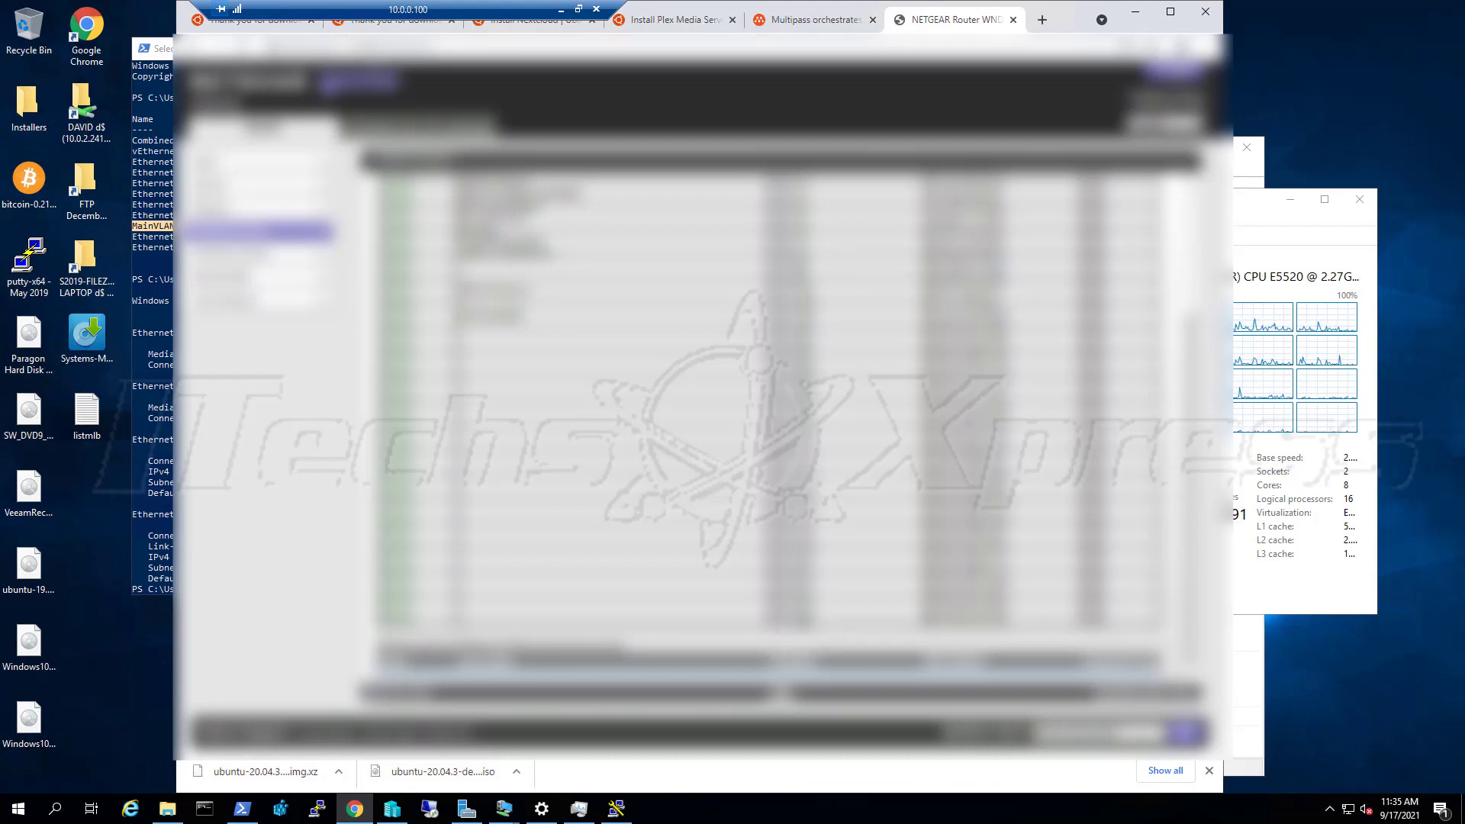
scroll(771, 423, up, 1)
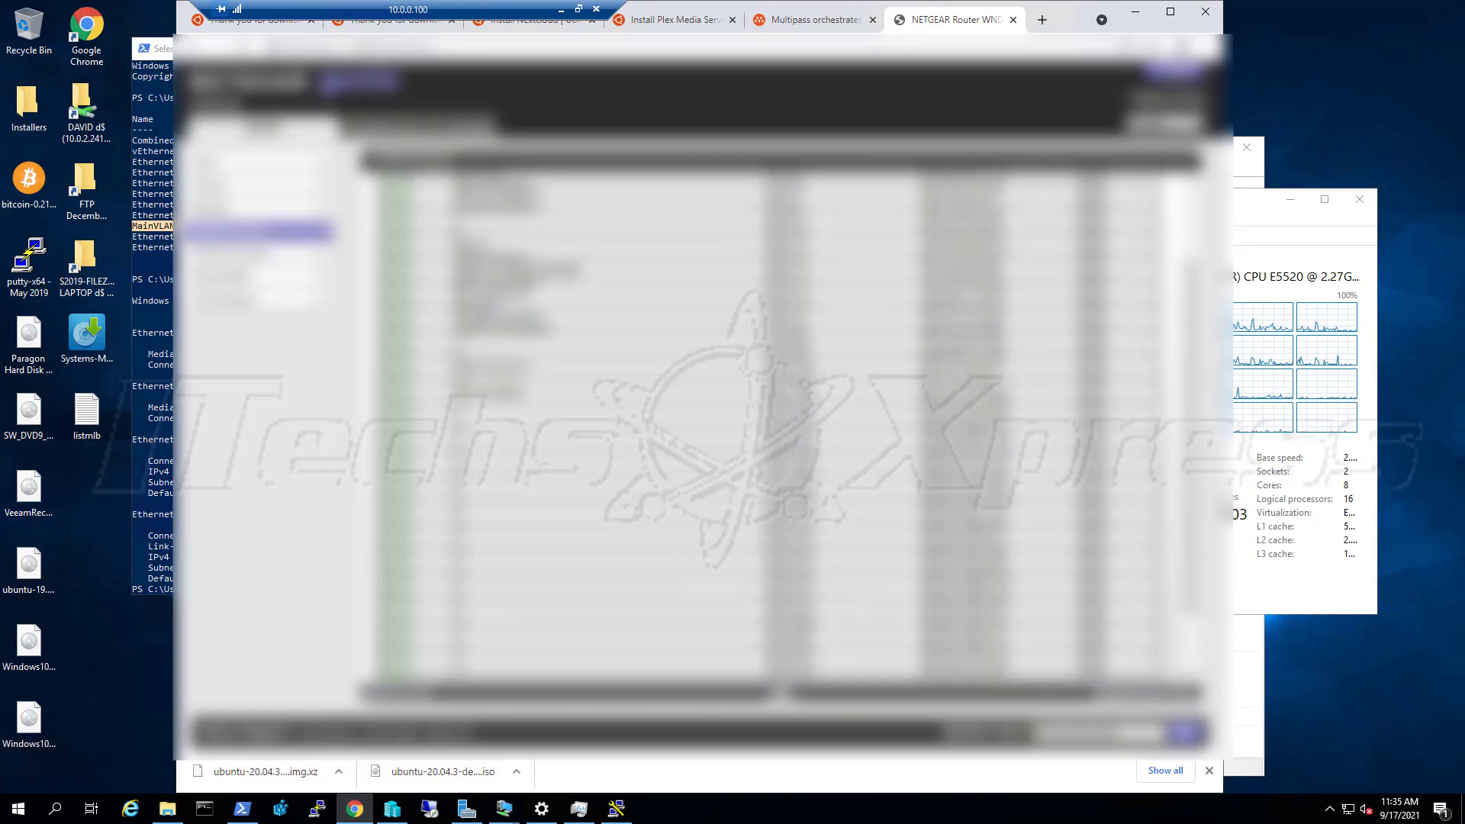
scroll(770, 424, up, 1)
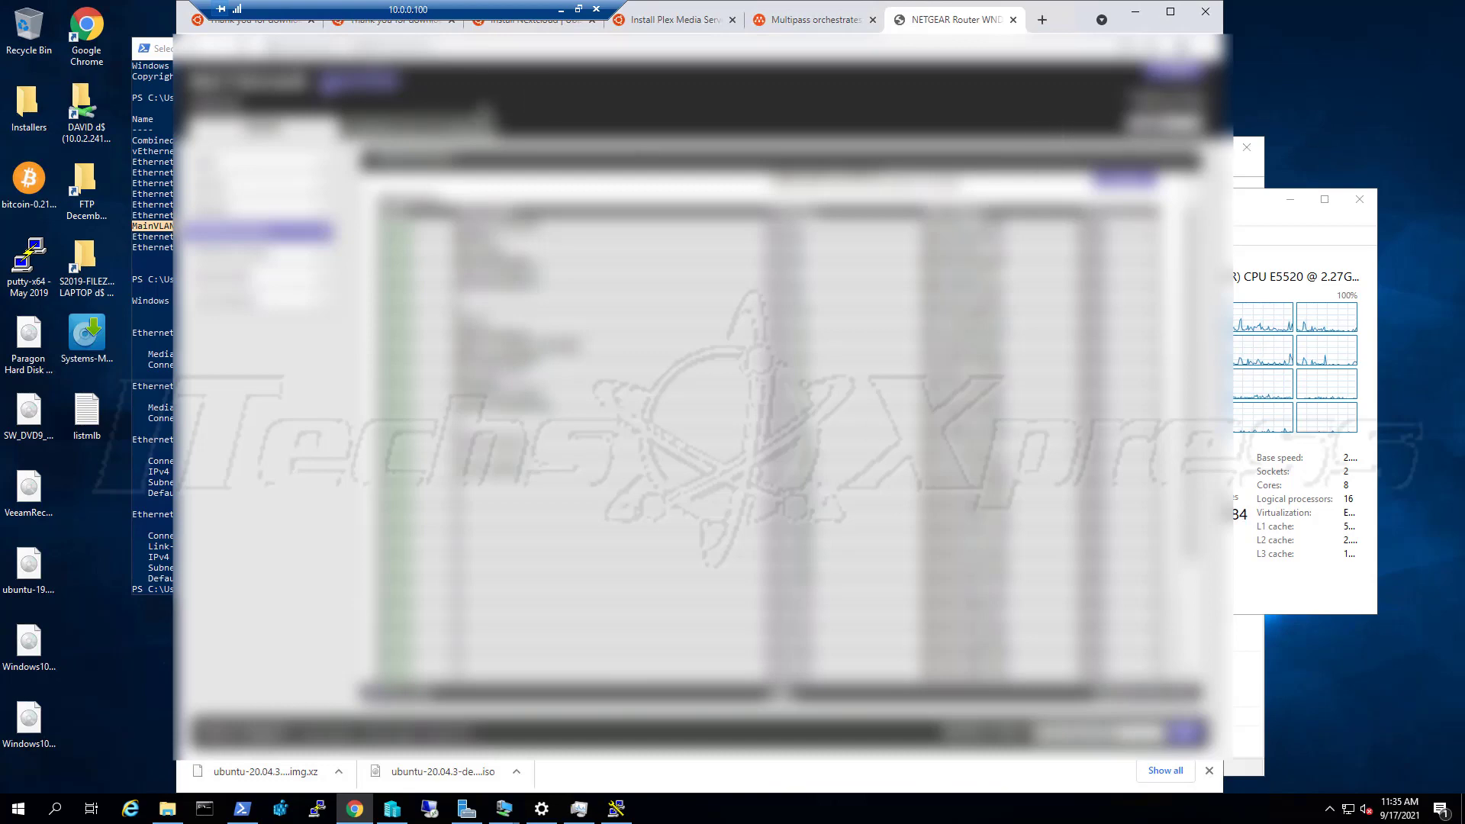
Open Hyper-V's Virtual Switch Manager for R710-S2019-HOST
click(1135, 13)
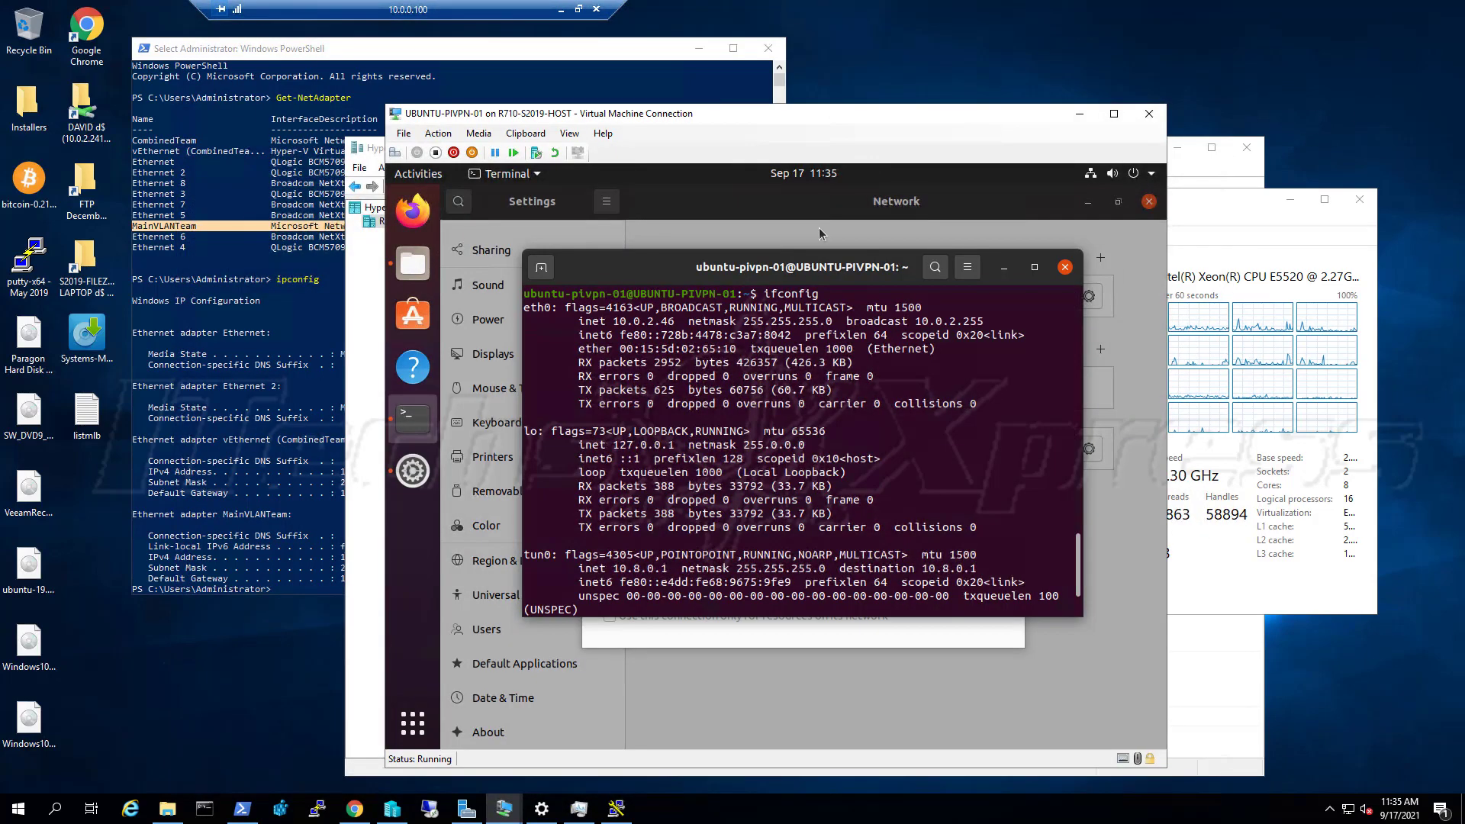
click(379, 156)
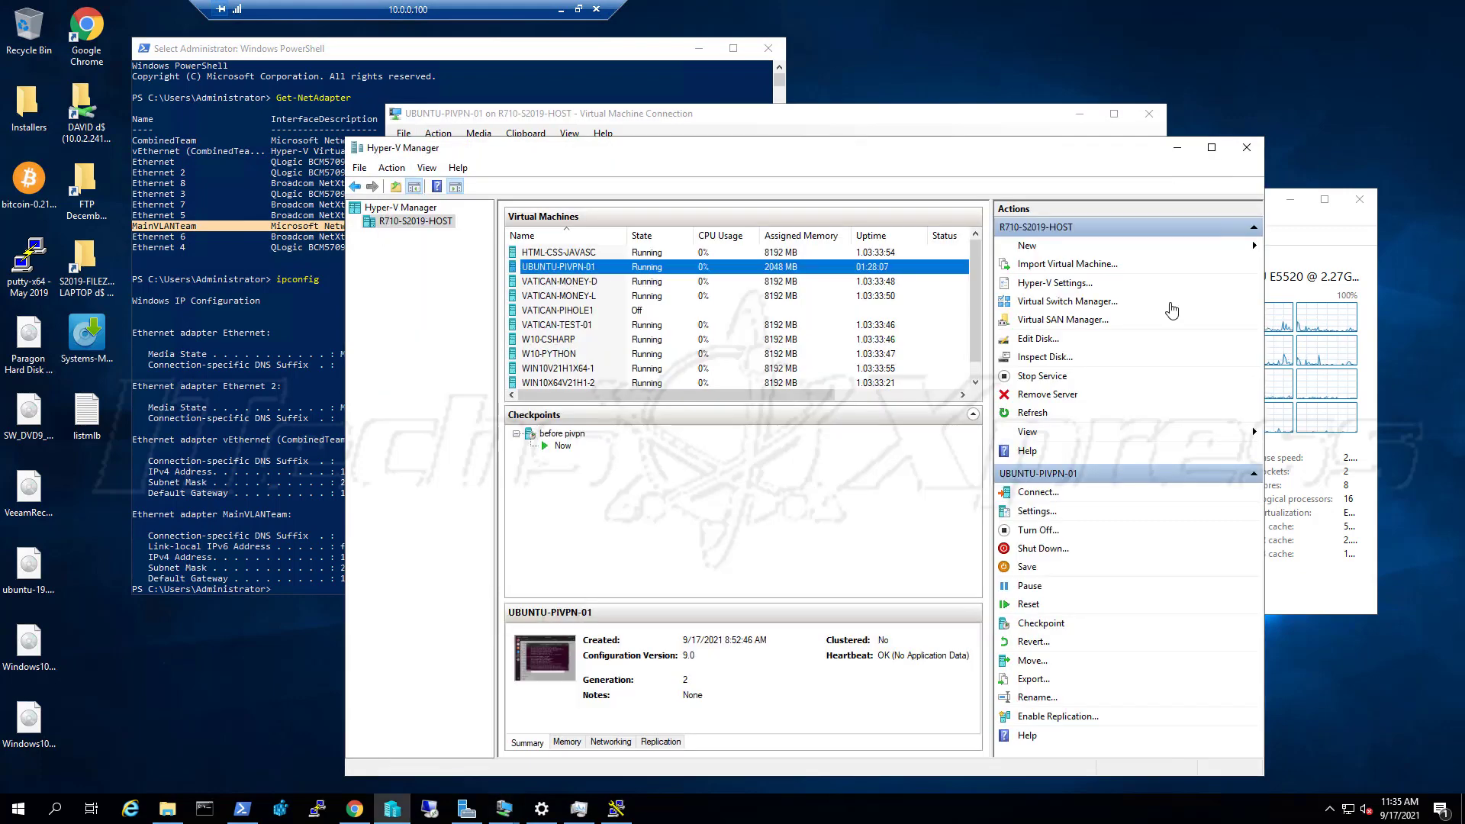
click(1106, 303)
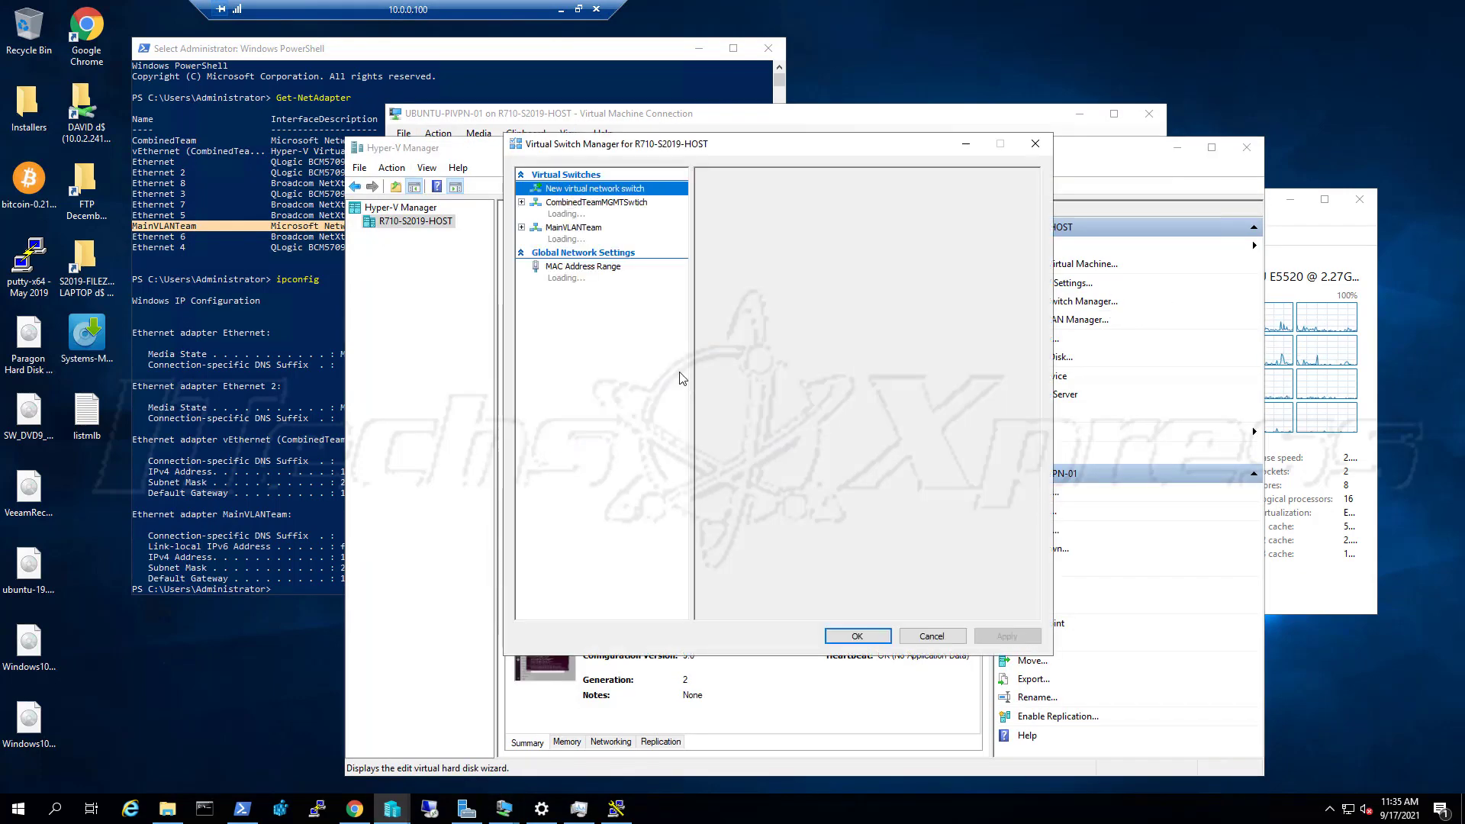
Compare the MainVLANTeam and CombinedTeamMGMTSwitch switch properties, then return to PowerShell's ipconfig output
click(603, 242)
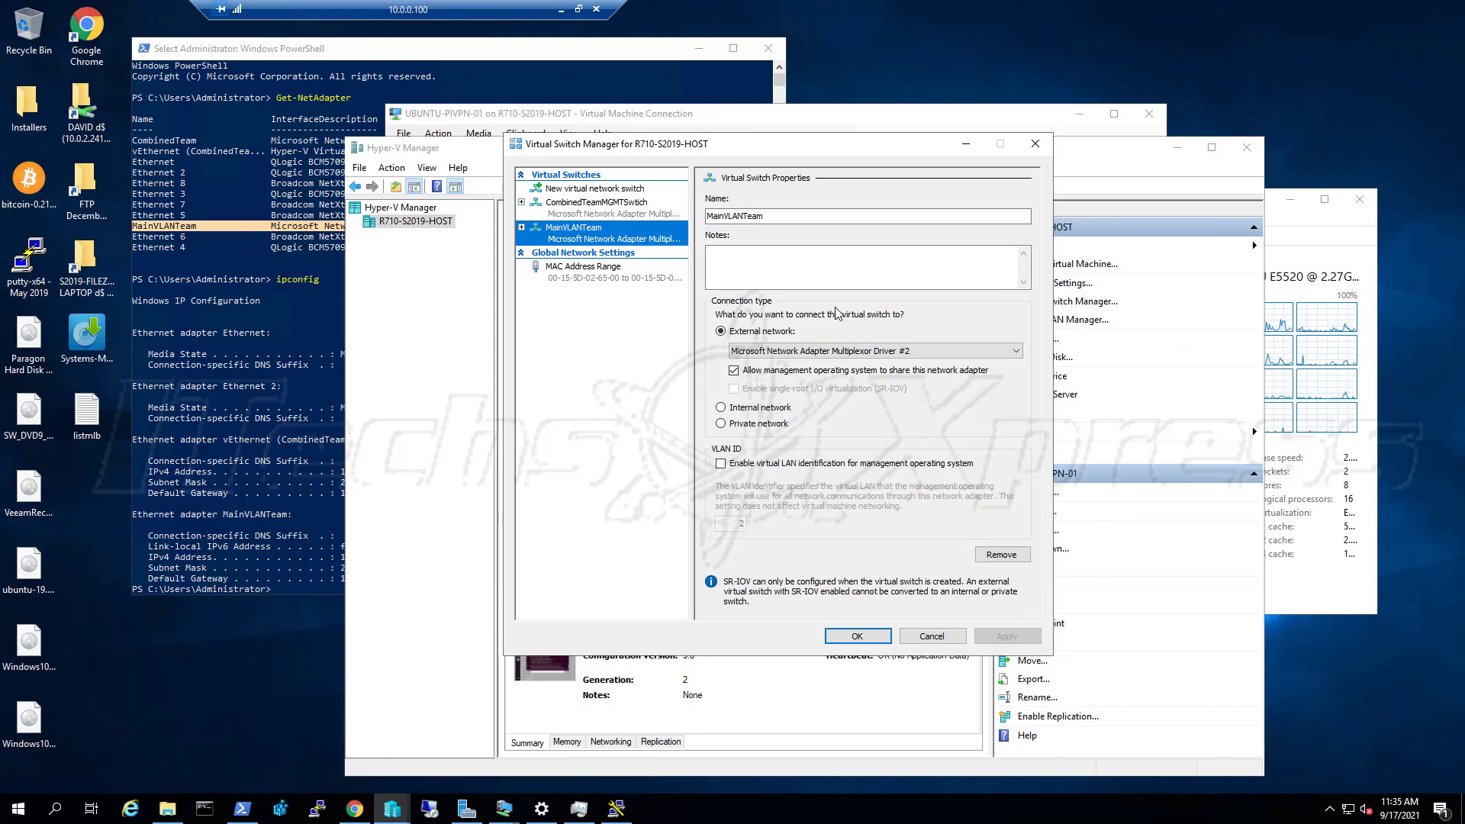
click(633, 217)
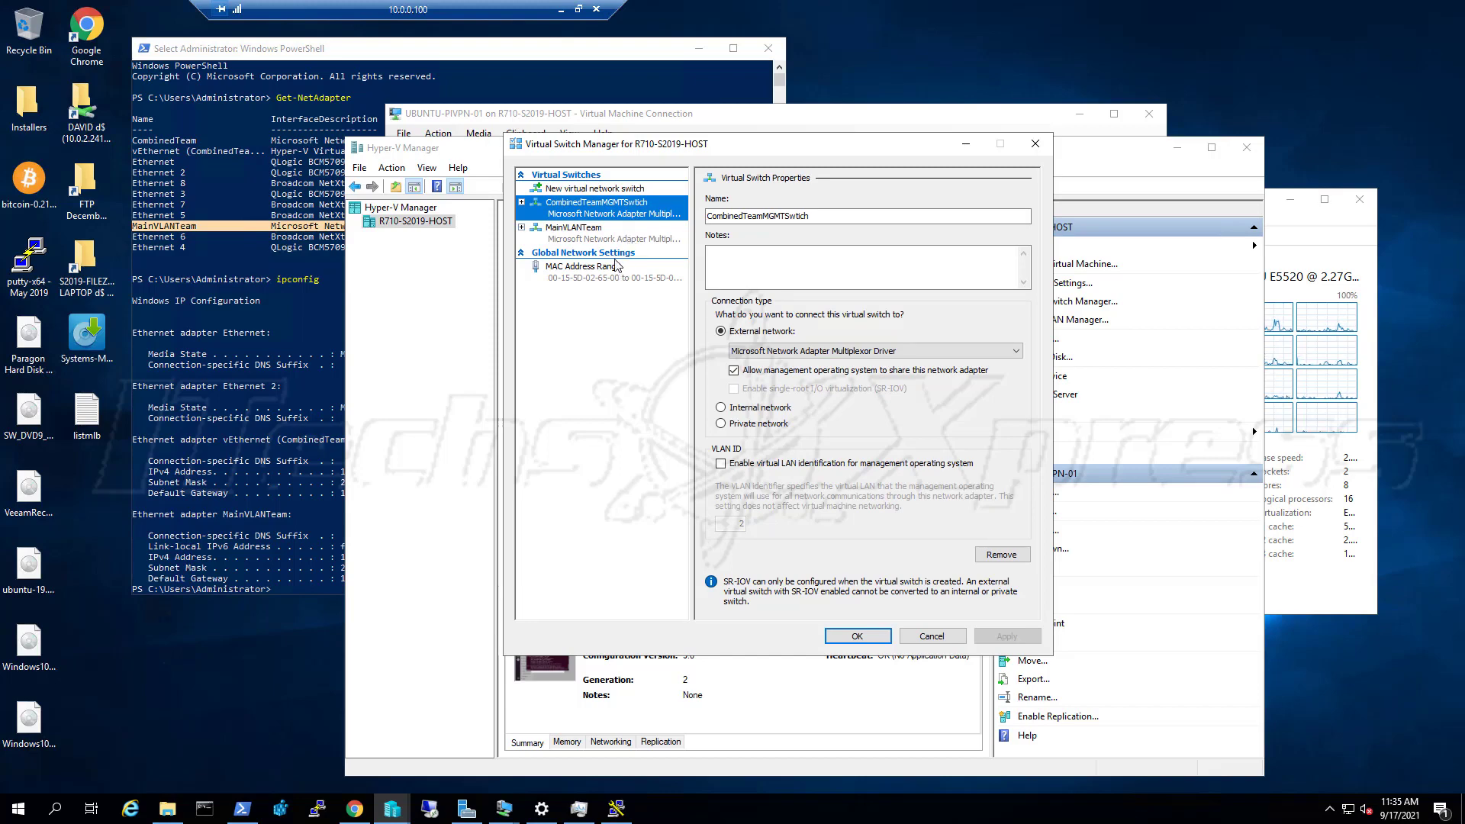
click(615, 238)
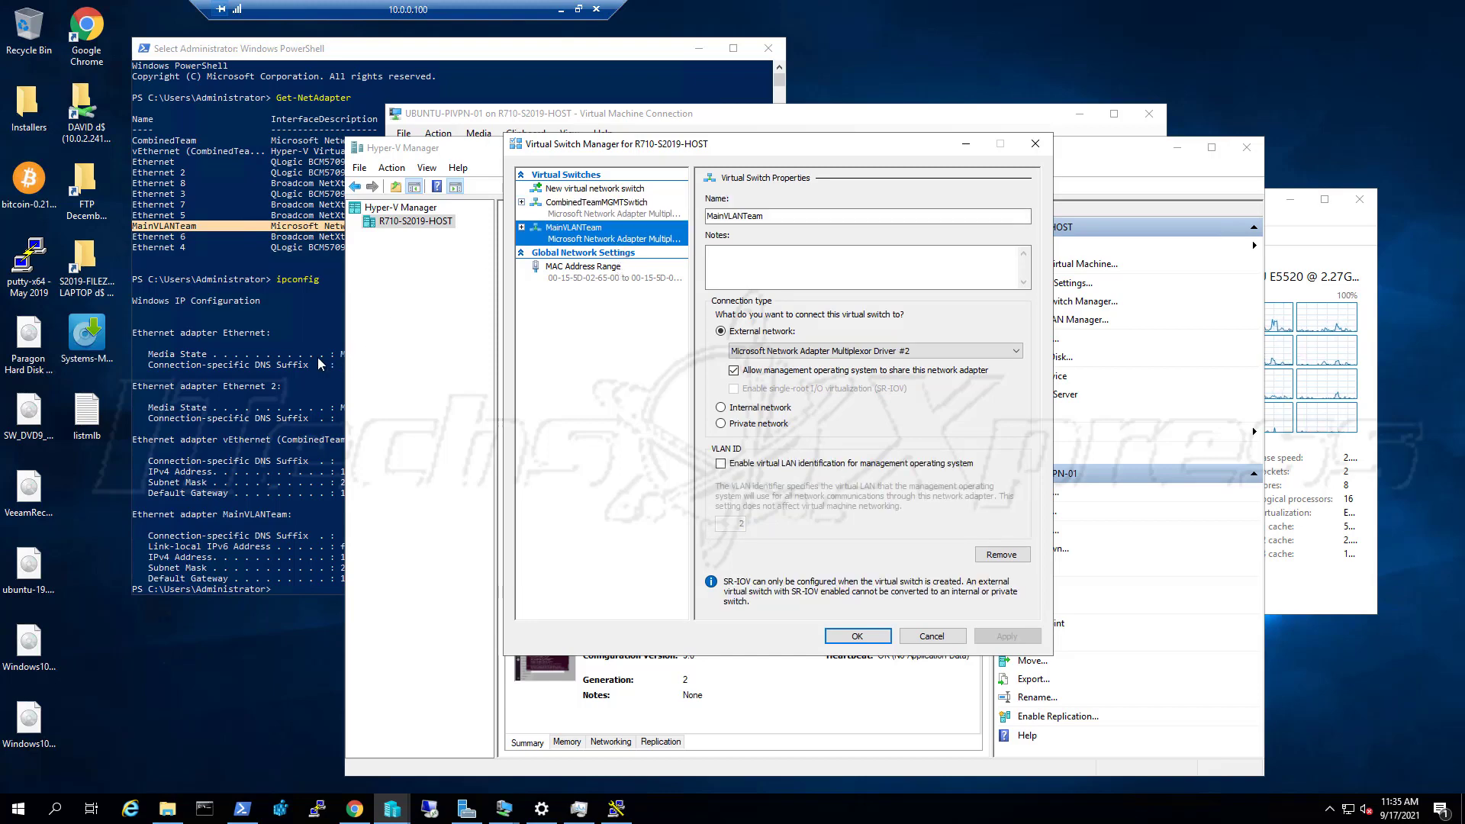
click(281, 363)
scroll(470, 370, down, 2)
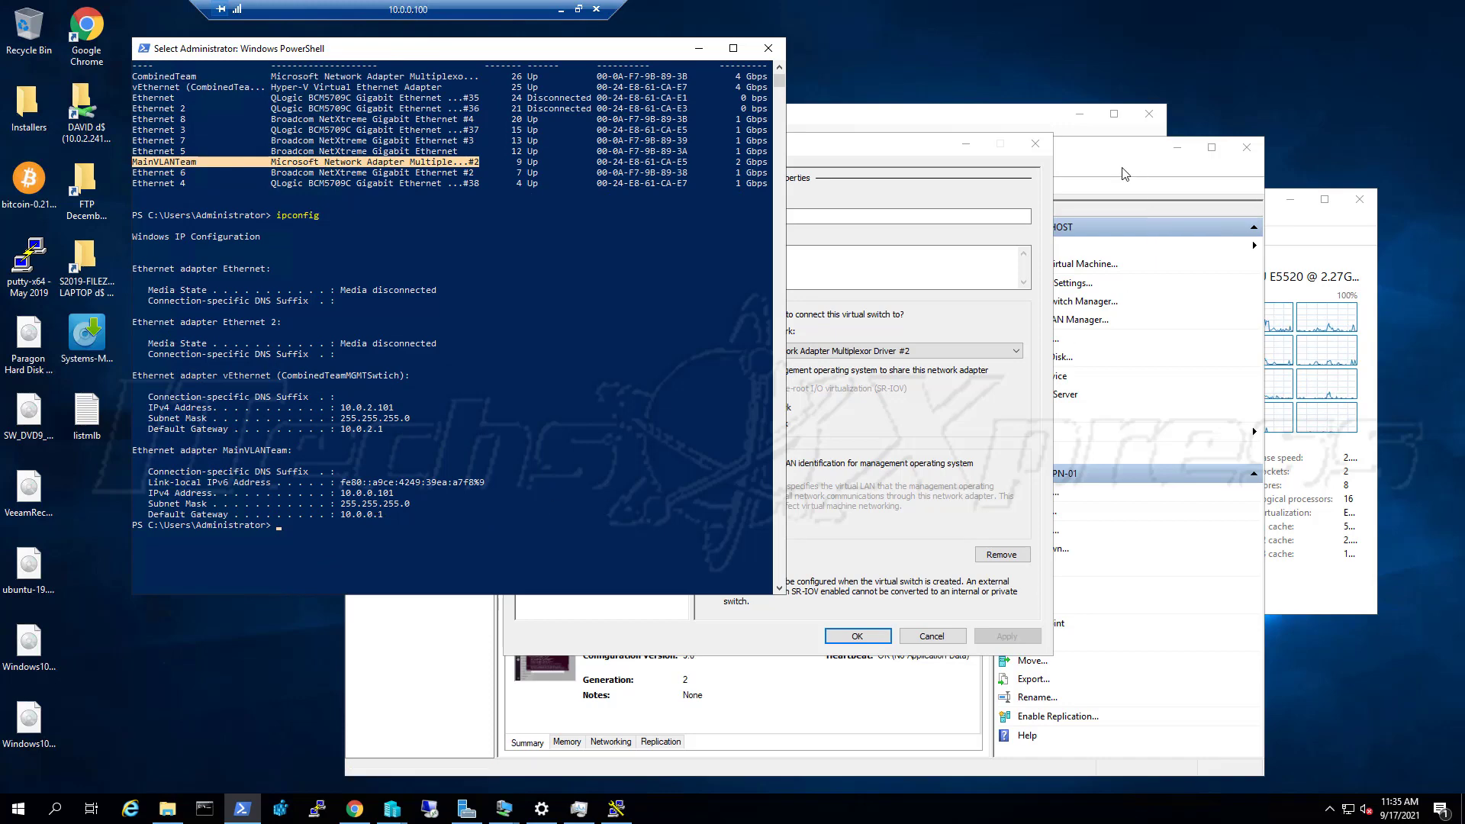
Bring the NETGEAR router's device table page in Chrome back to the front
click(354, 808)
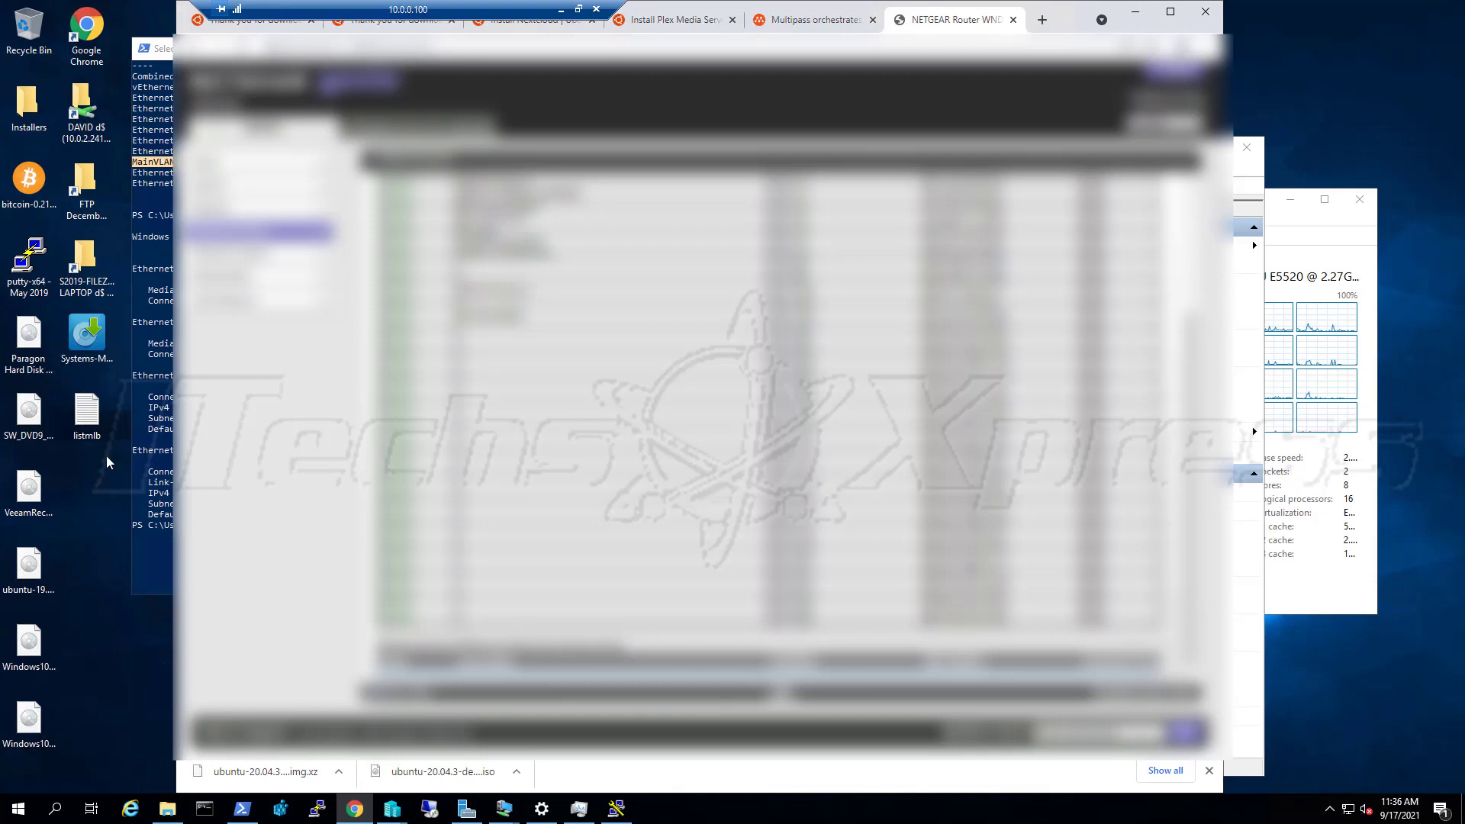
Close the Virtual Switch Manager window so Hyper-V Manager sits in front of the router page
click(158, 473)
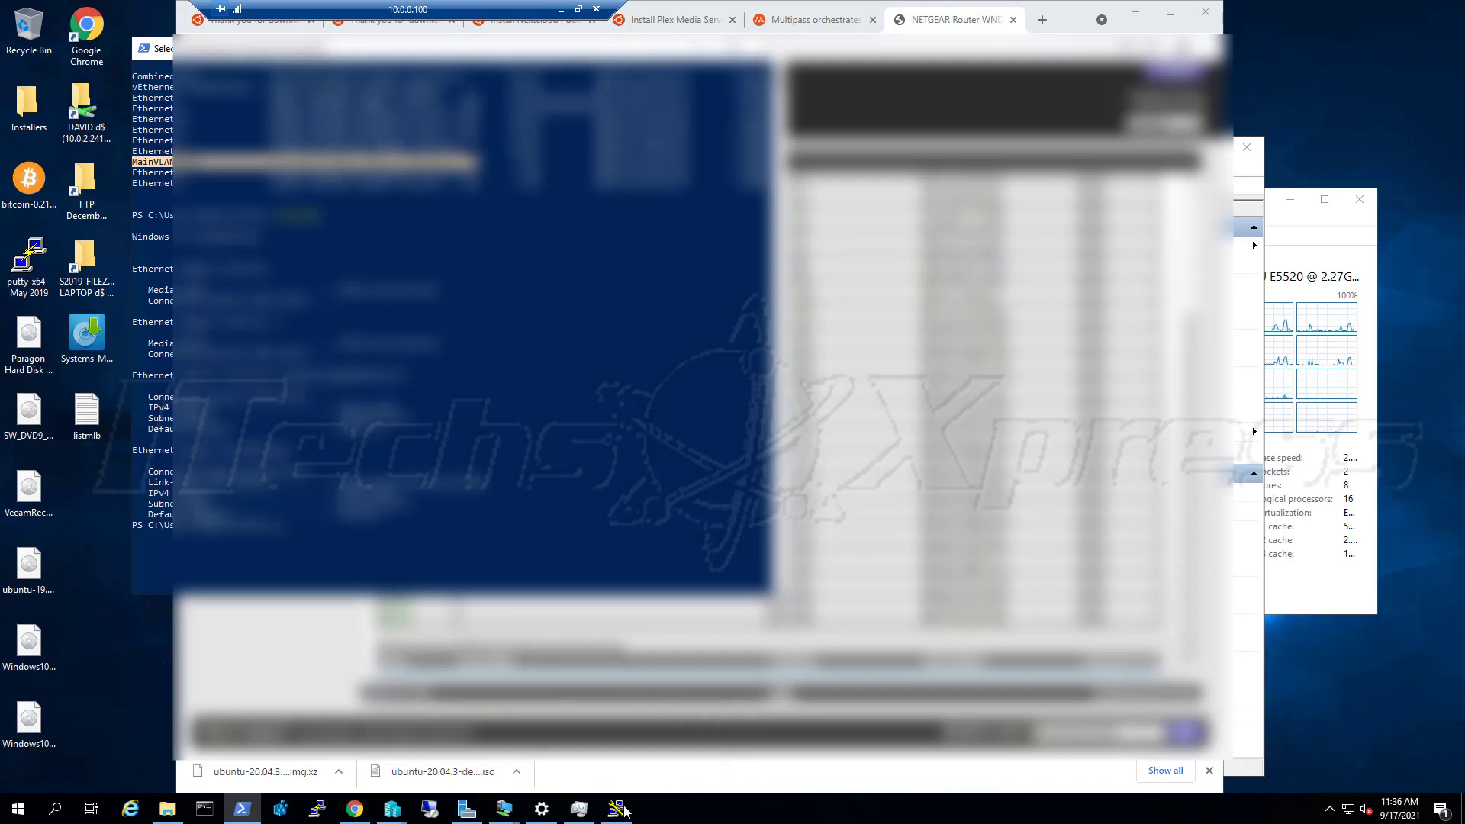
click(392, 809)
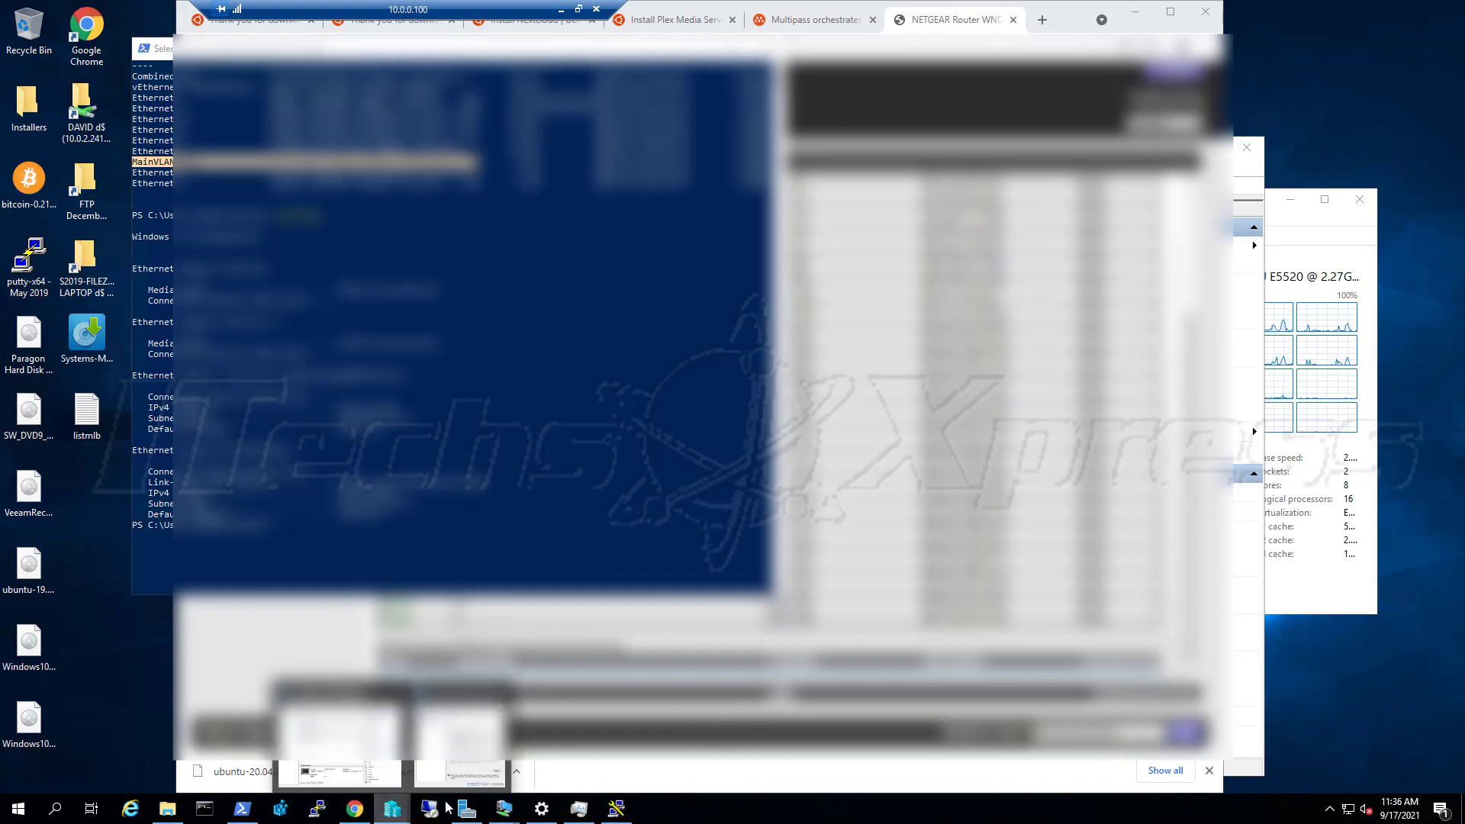
click(451, 772)
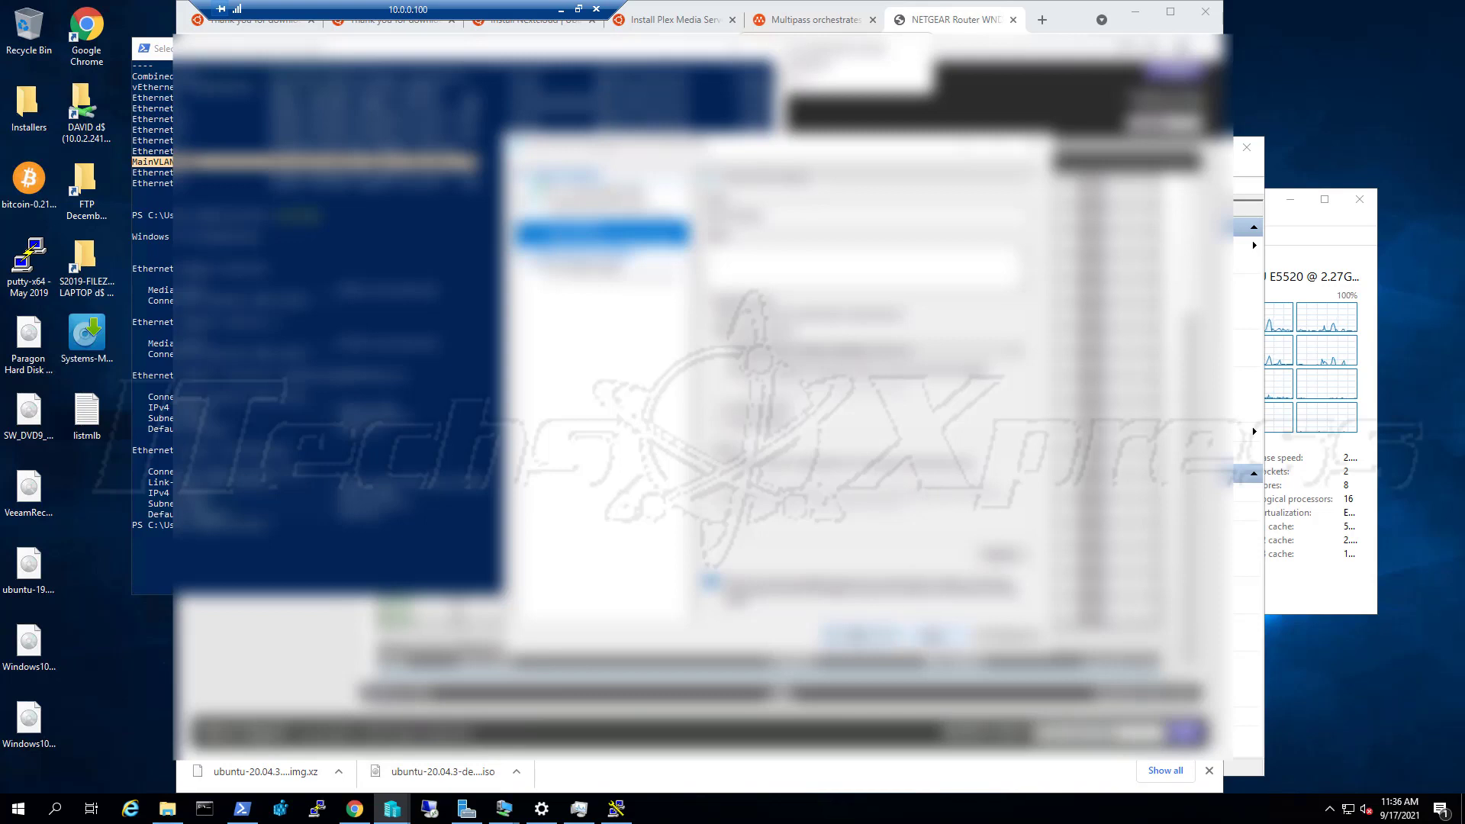
click(932, 636)
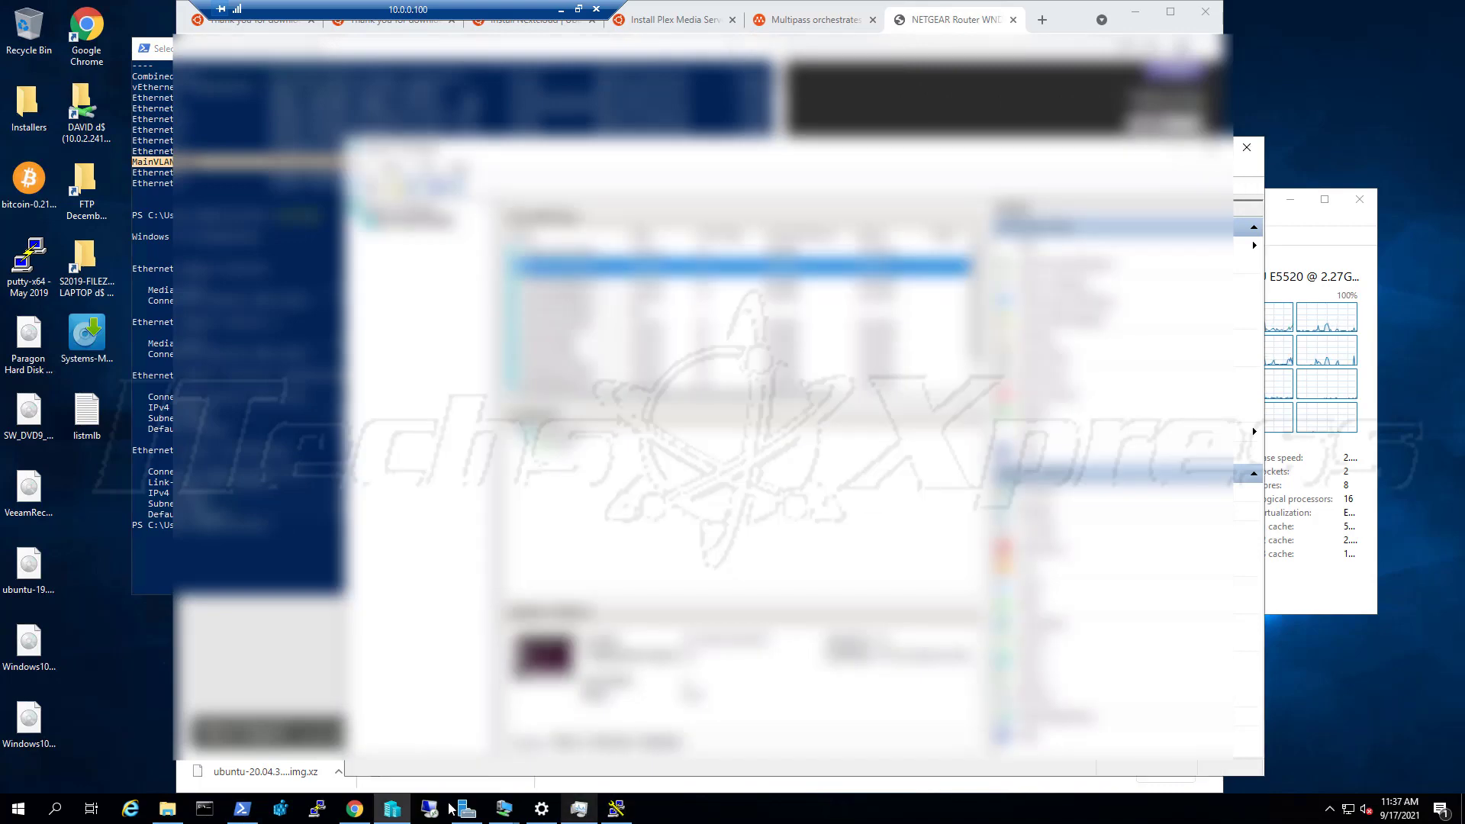
click(503, 809)
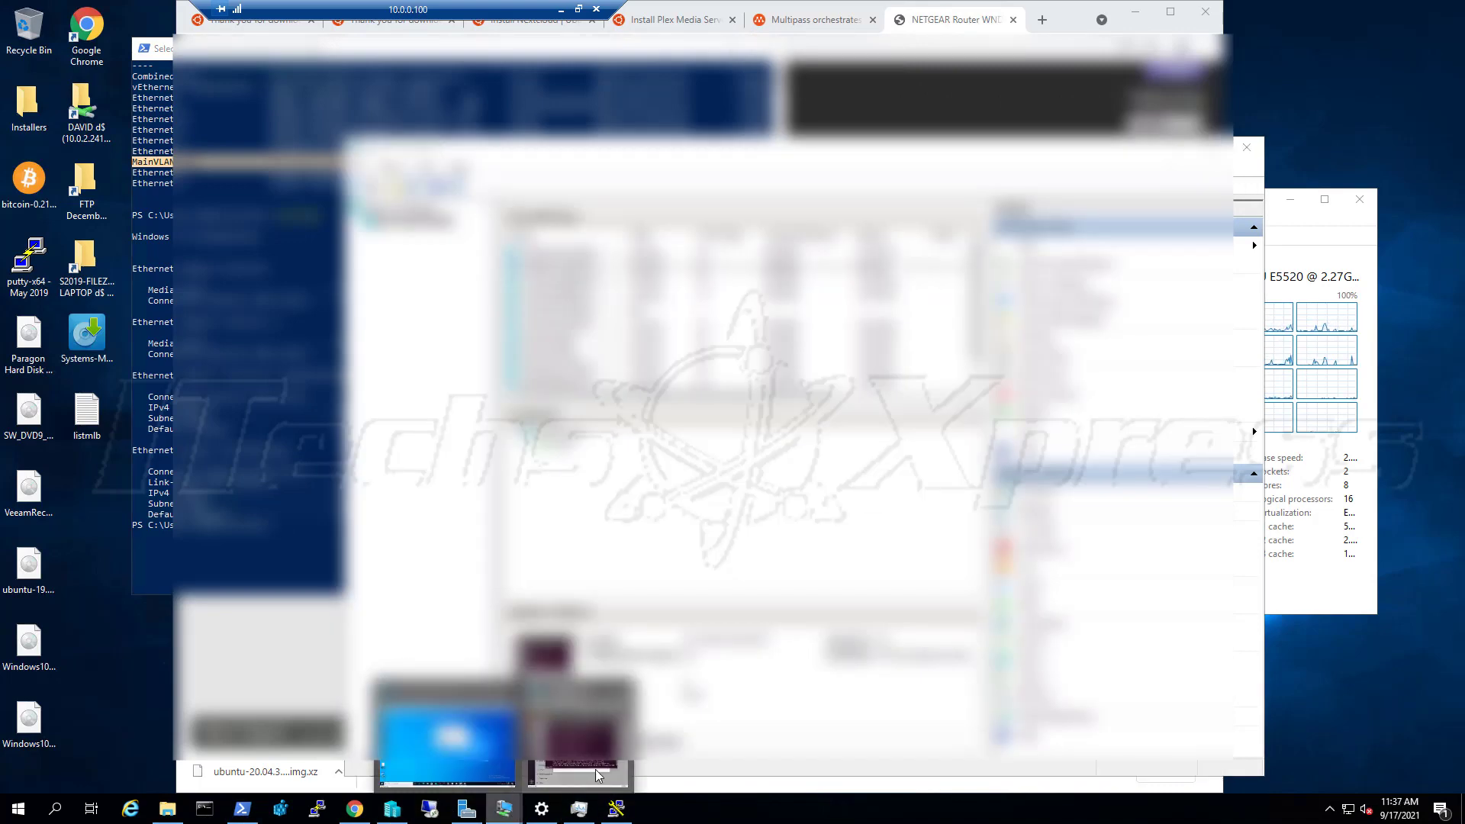
Switch the Ubuntu VM's wired IPv4 method to Manual and enter address 10.0.0.251
click(565, 785)
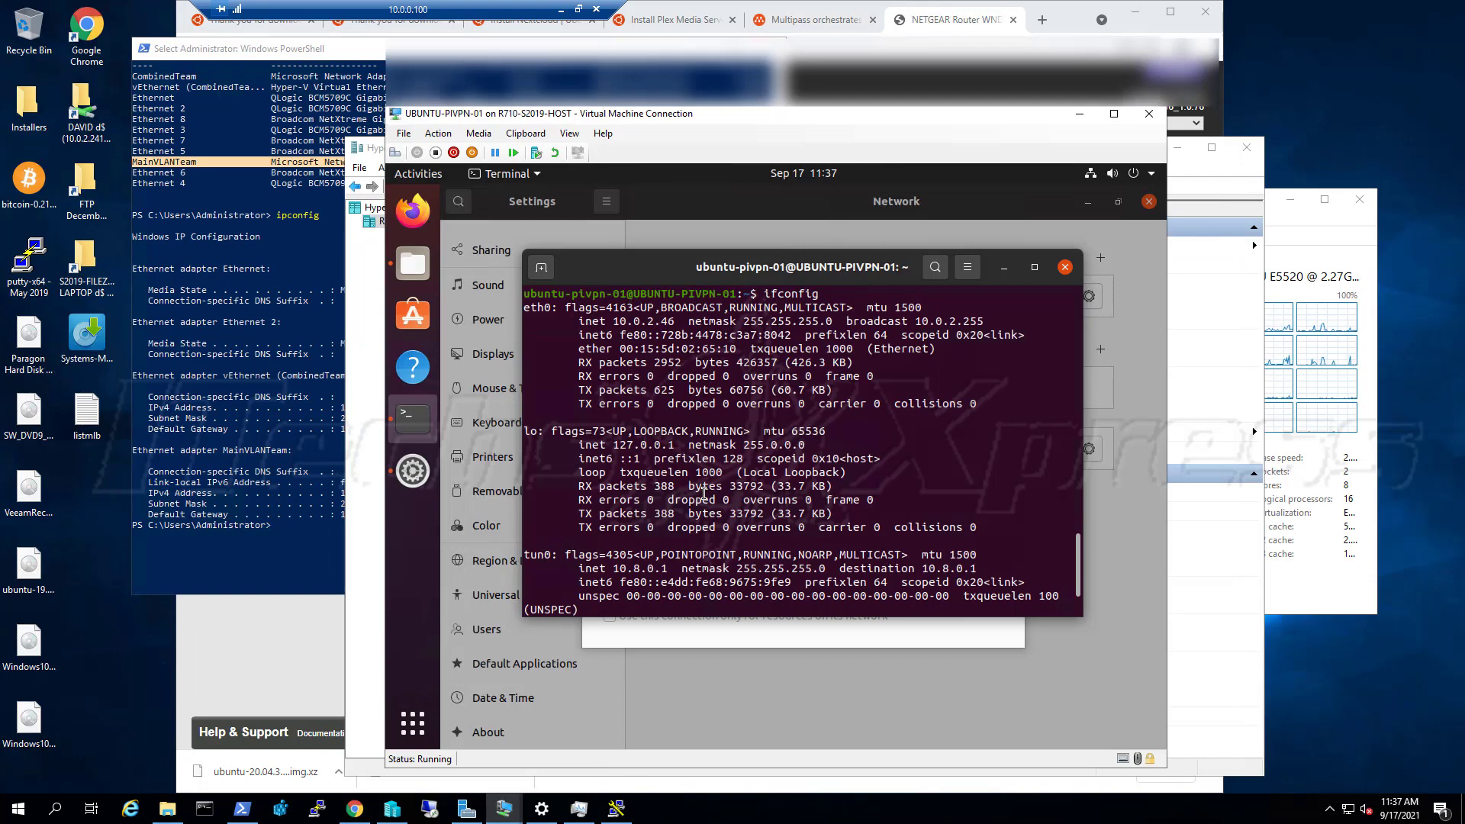
click(1006, 268)
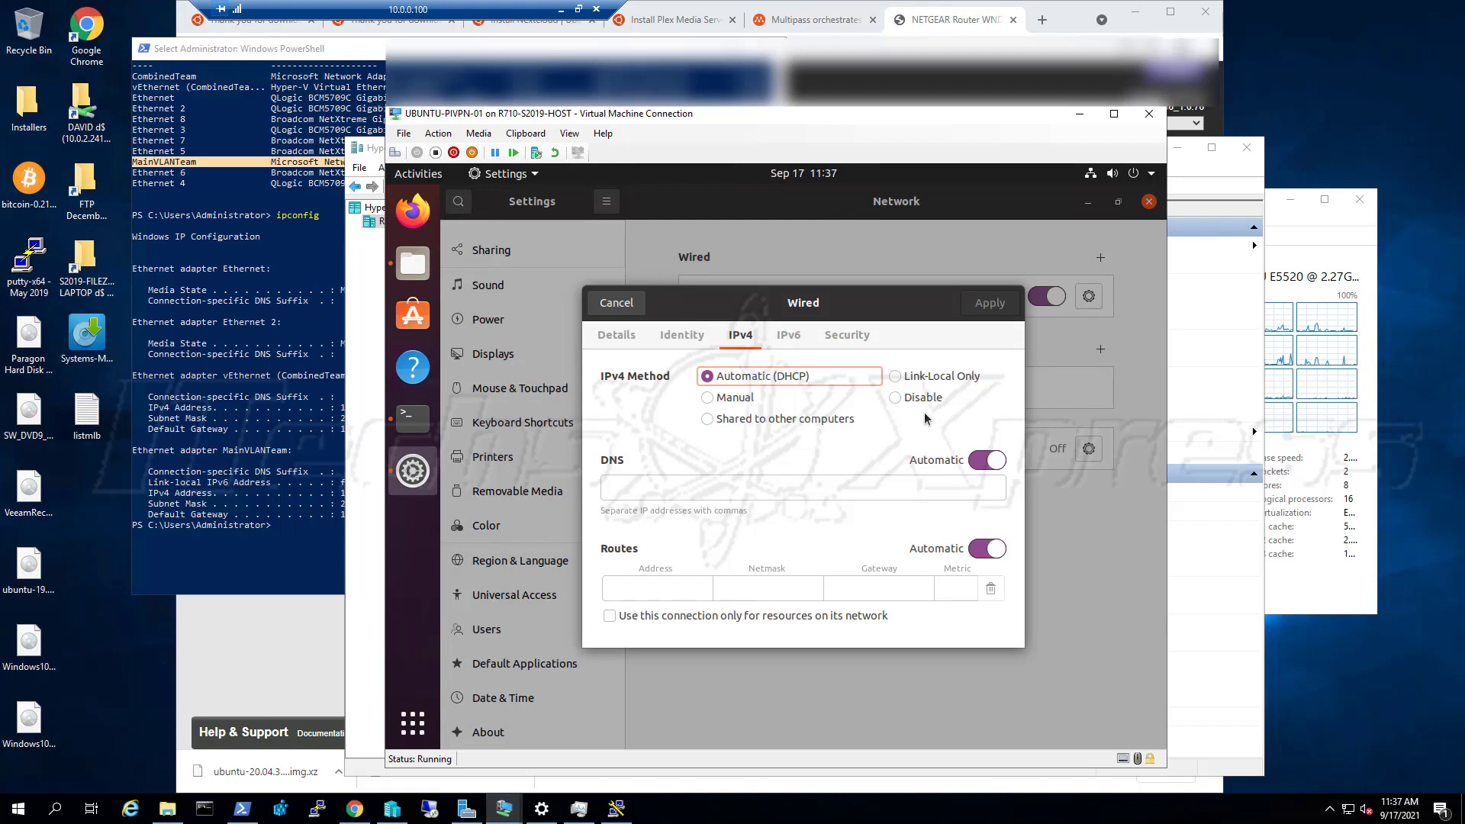
click(739, 399)
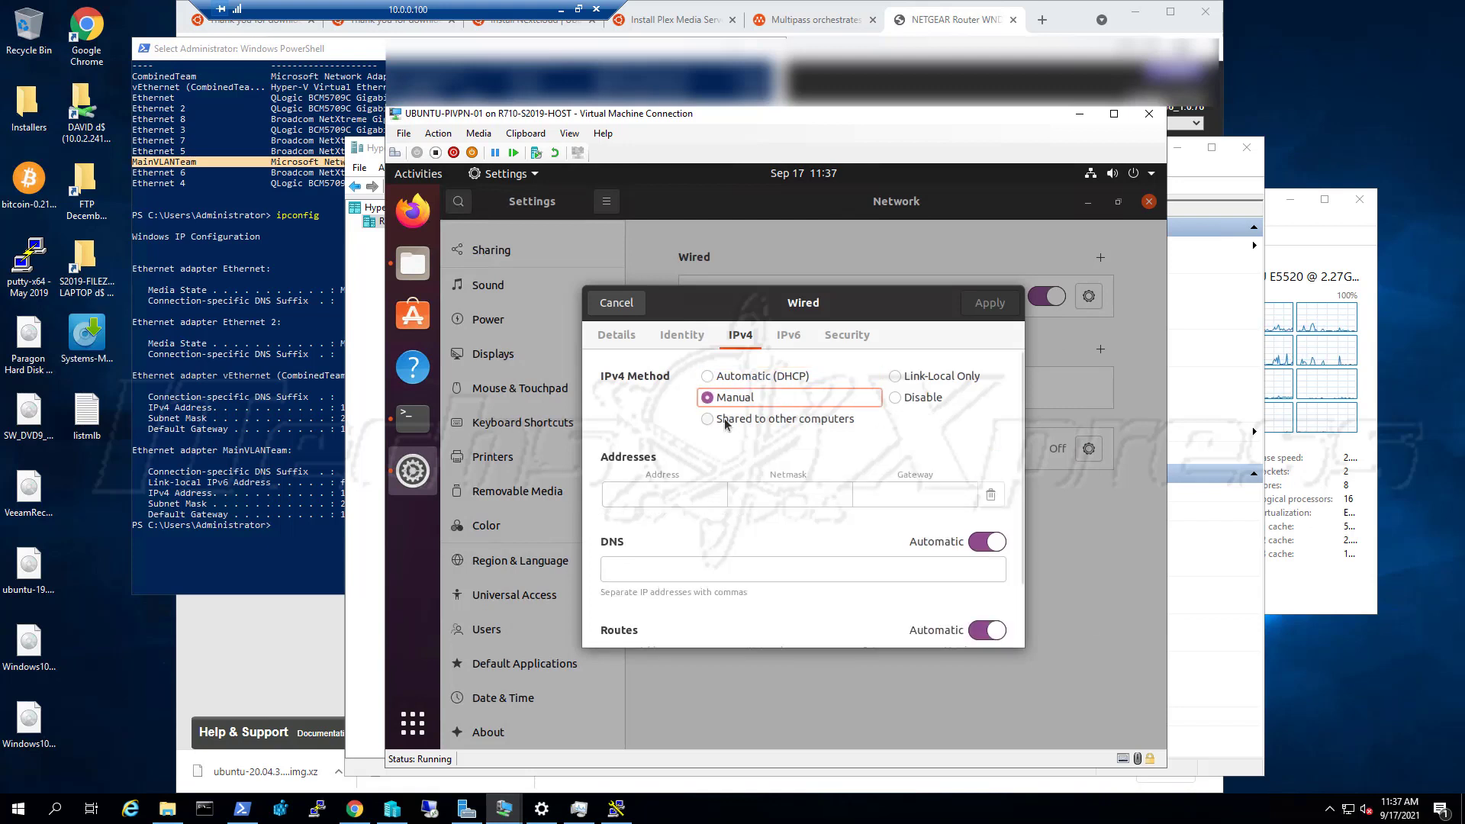
click(697, 495)
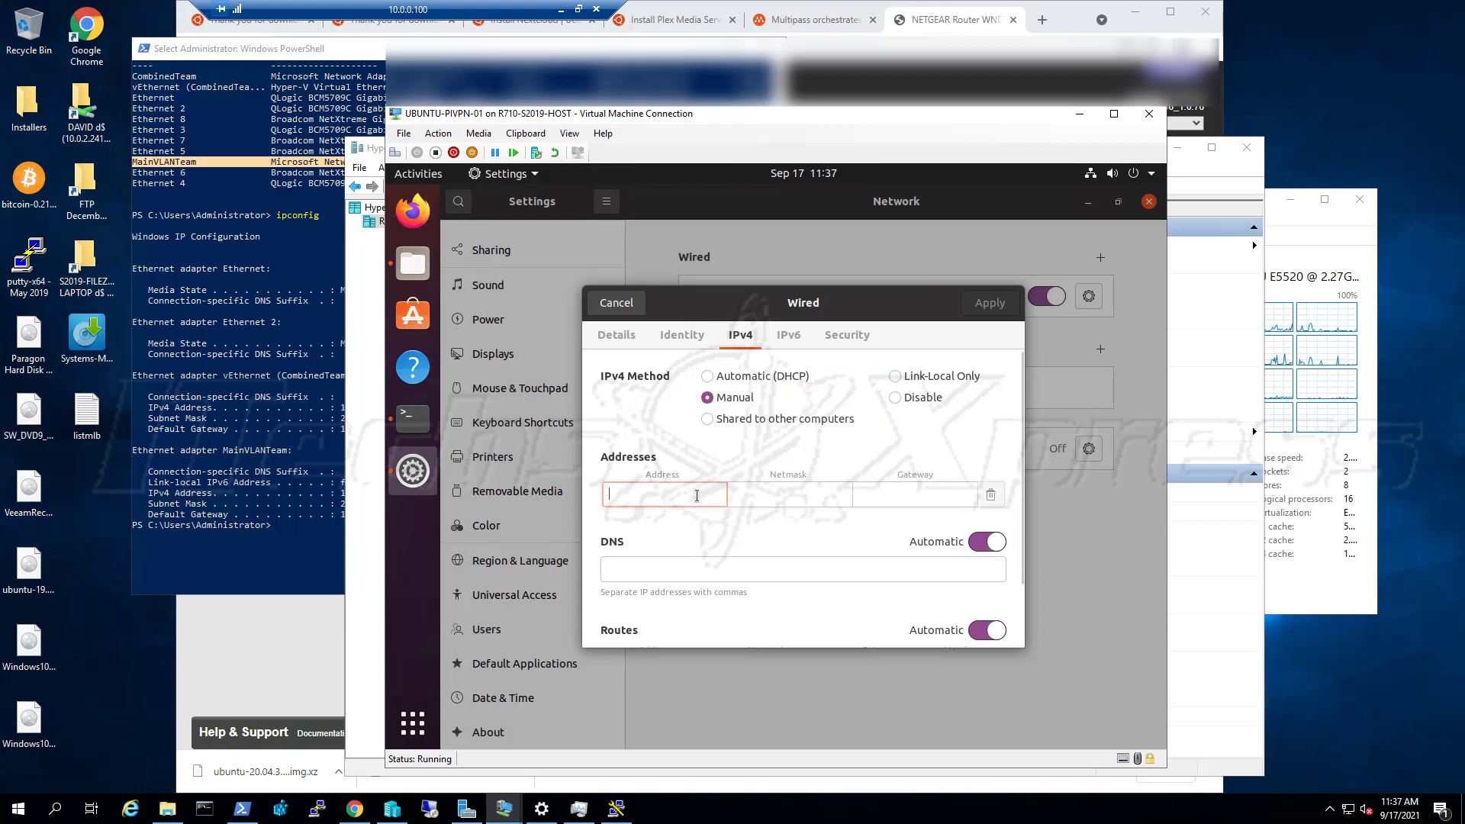
text(10)
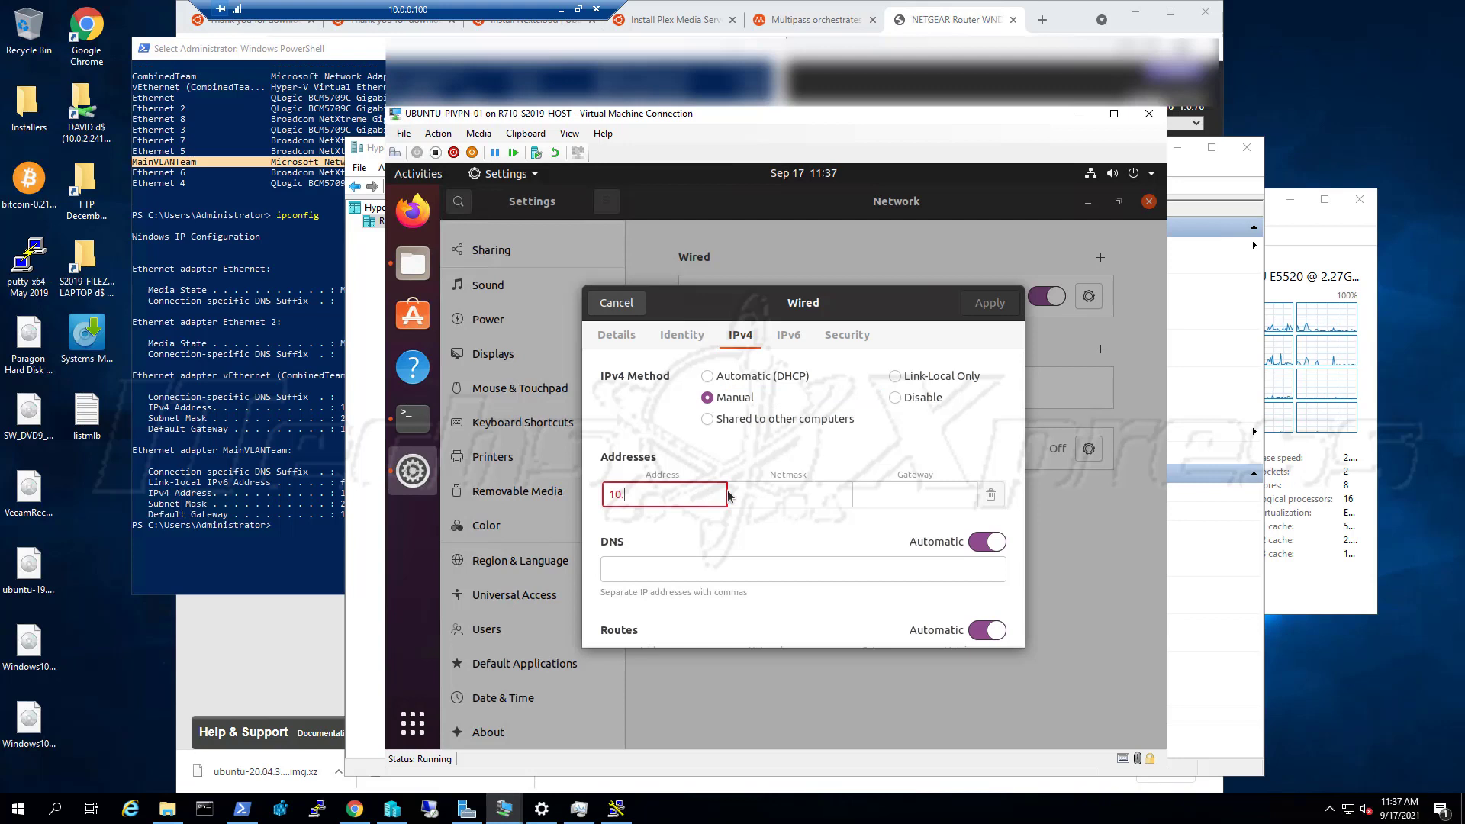
text(.0.0.251)
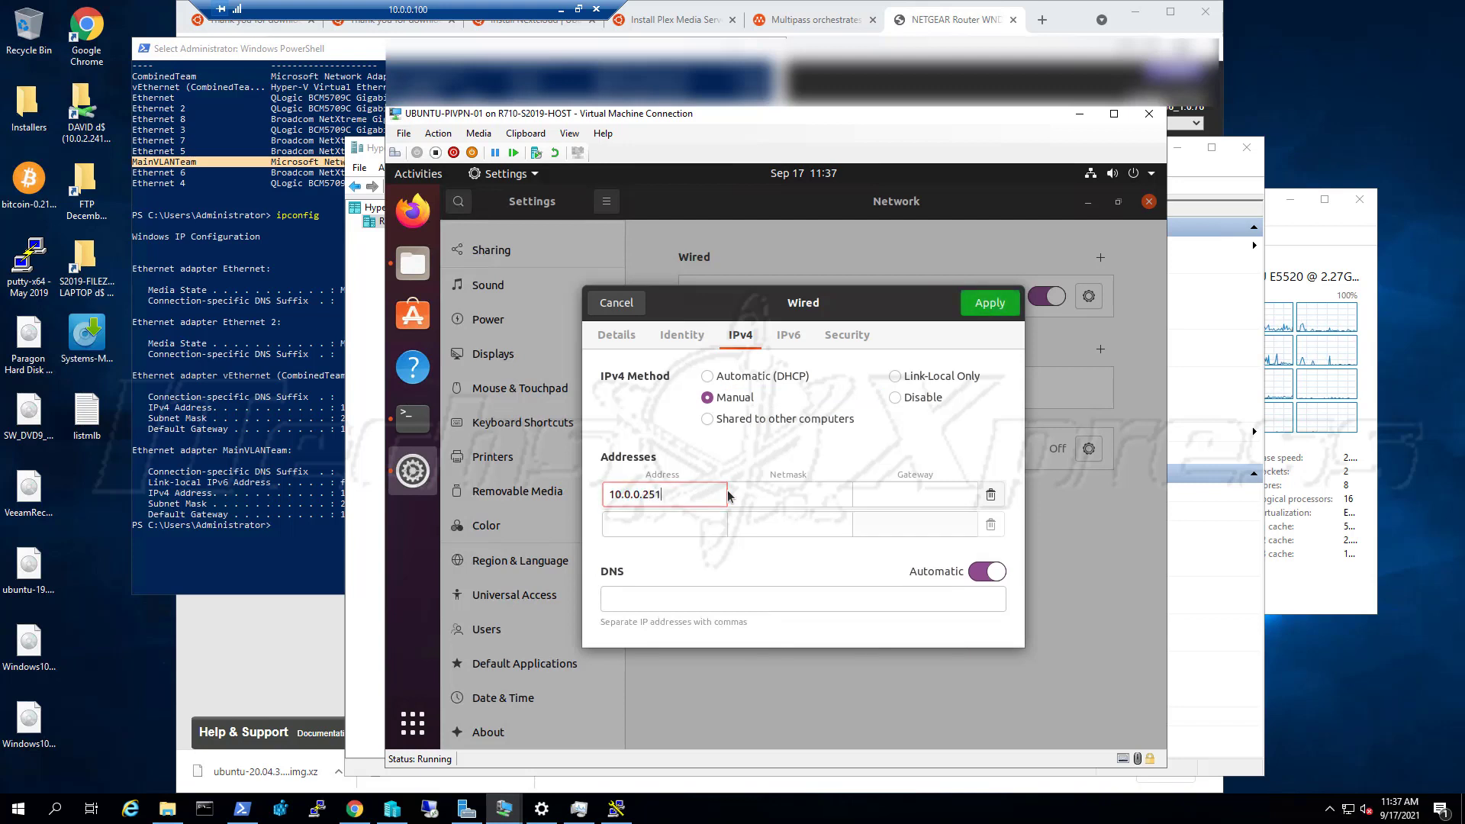
key(Tab)
Enter netmask 255.255.255.0, gateway 10.0.0.1 and DNS 10.0.0.1, then apply the settings
click(239, 526)
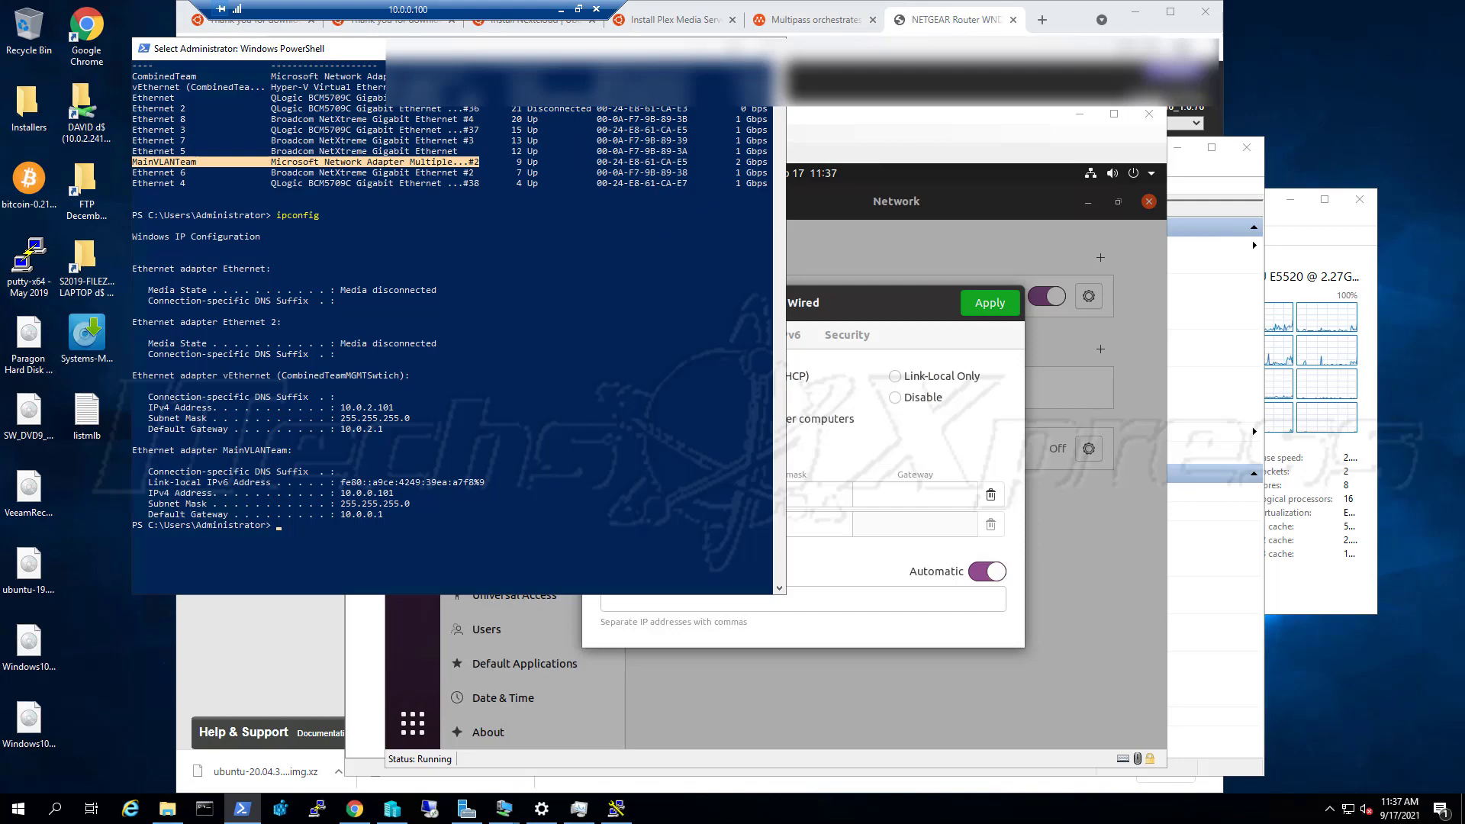
click(797, 491)
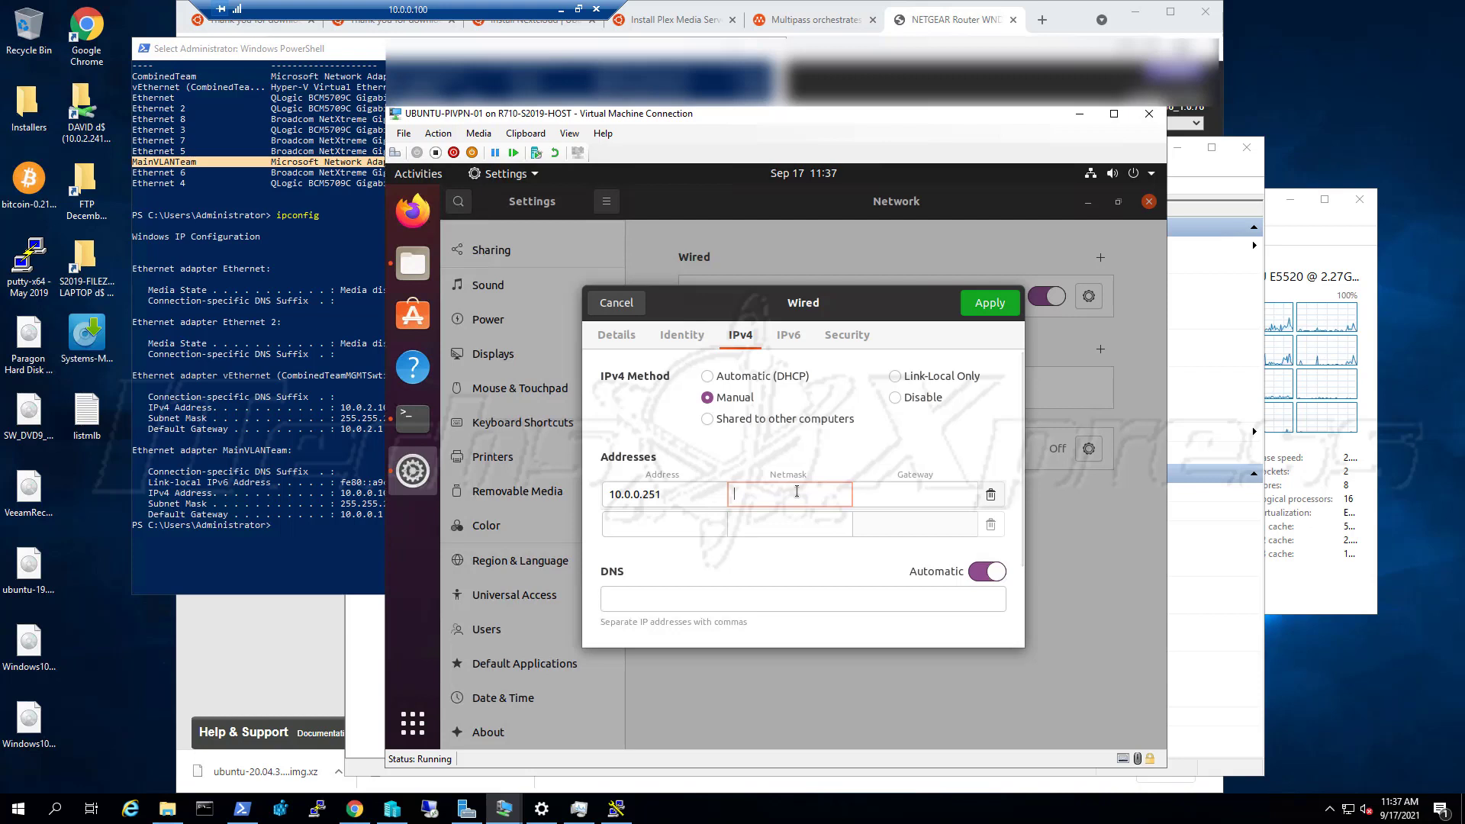
text(255)
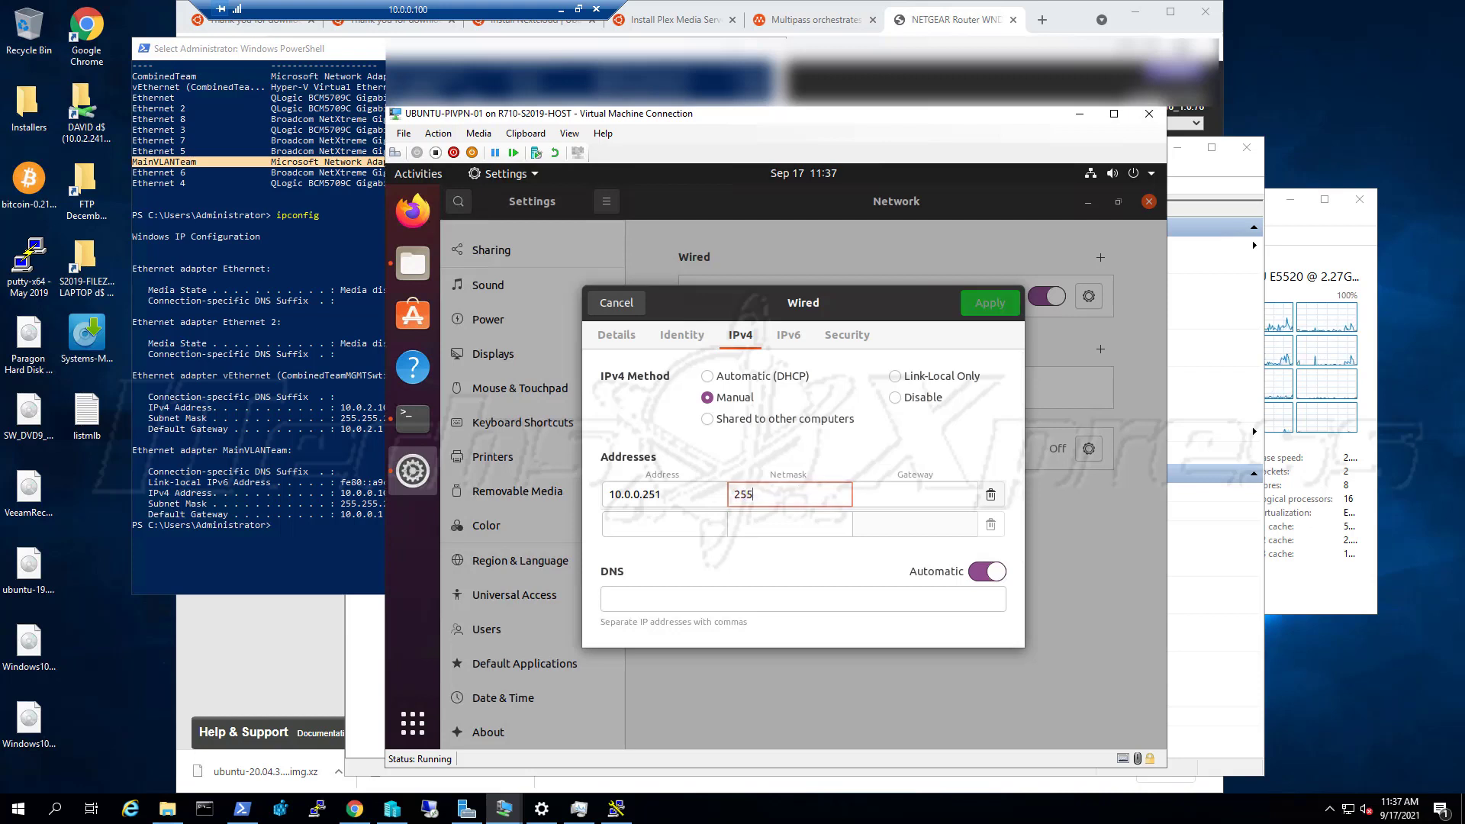
text(.255.255.0)
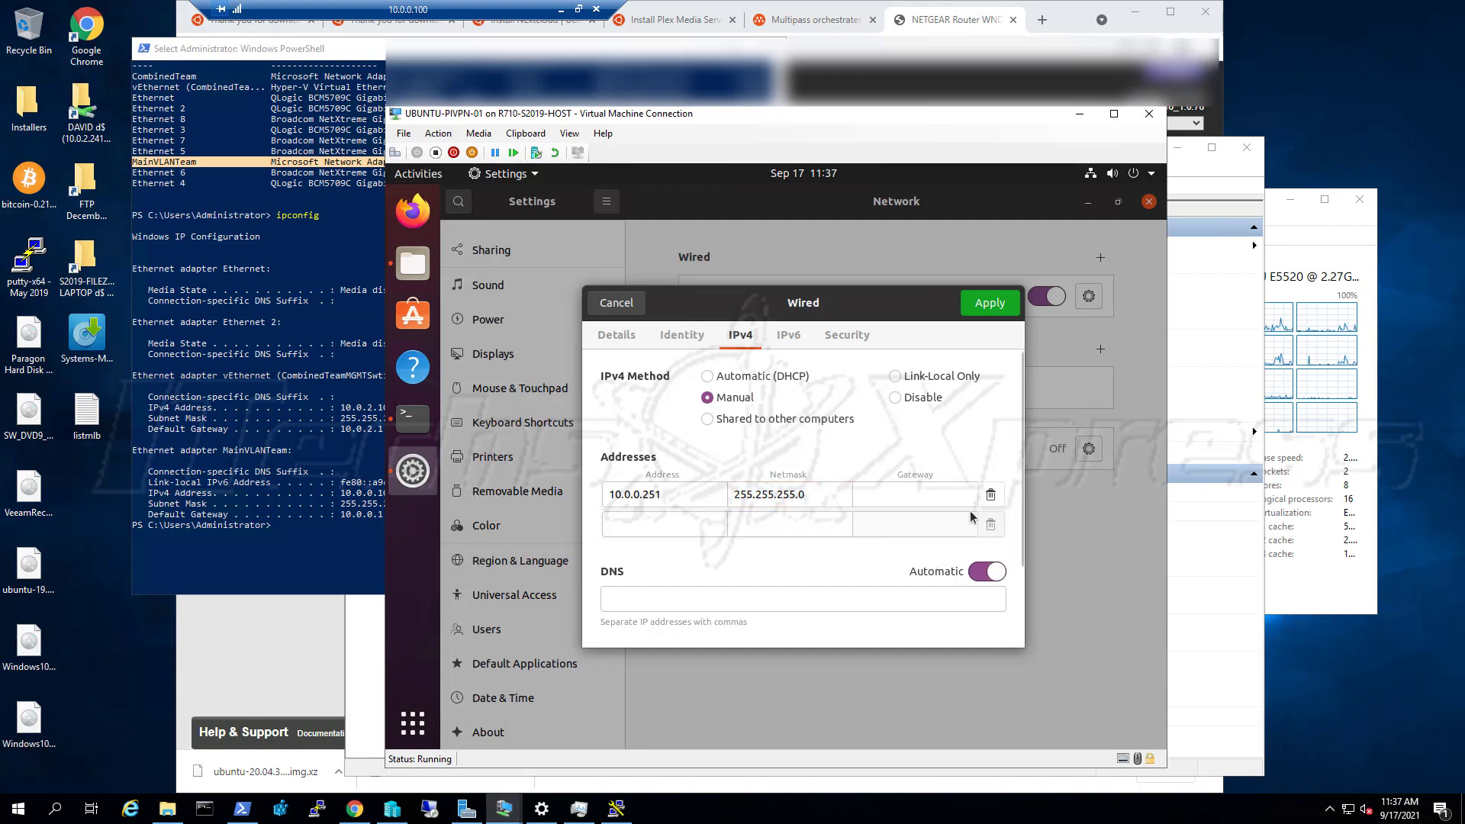
click(944, 501)
text(10.)
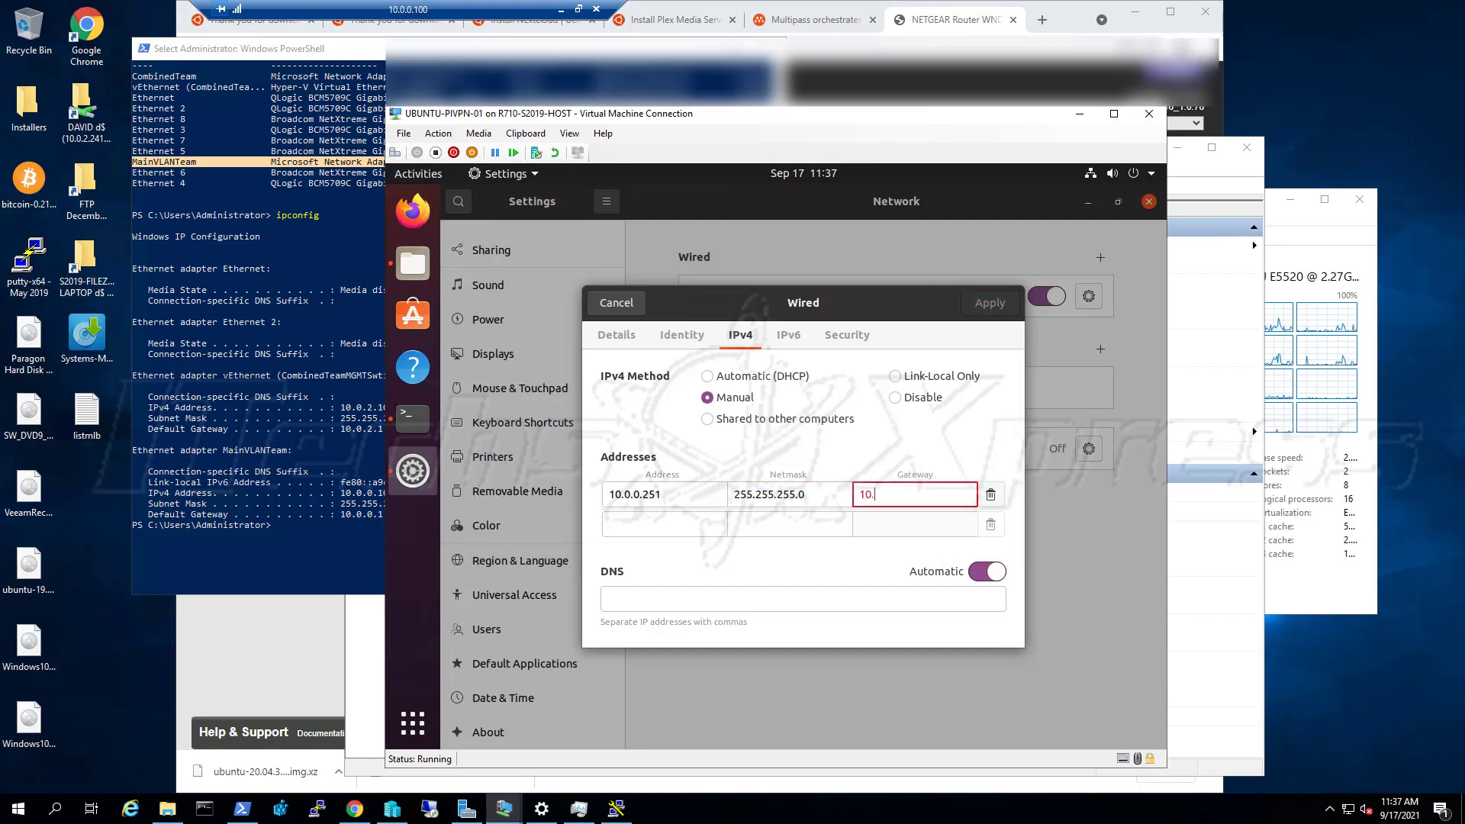
text(0.0.1)
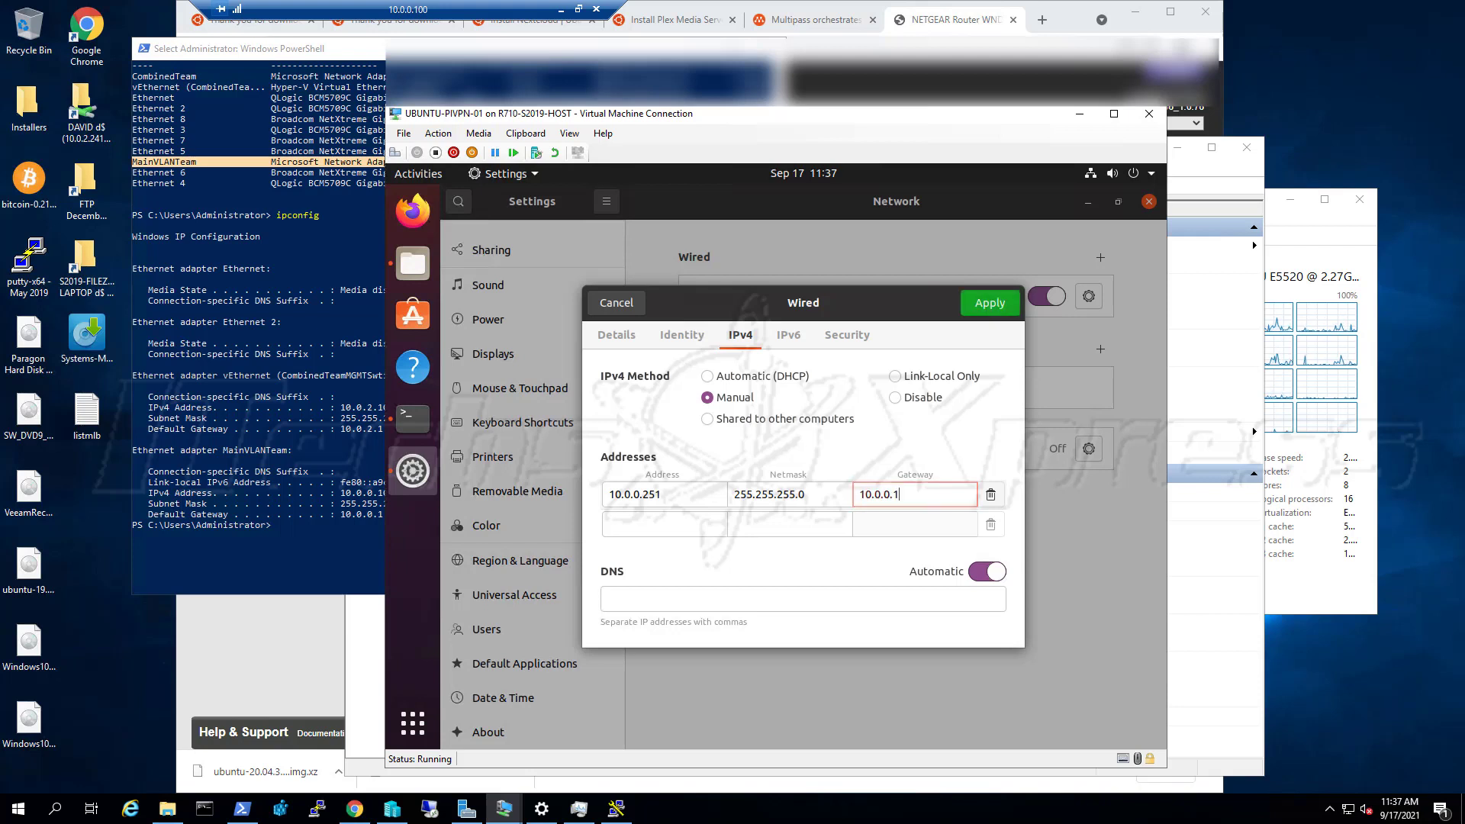
click(883, 595)
scroll(881, 587, down, 2)
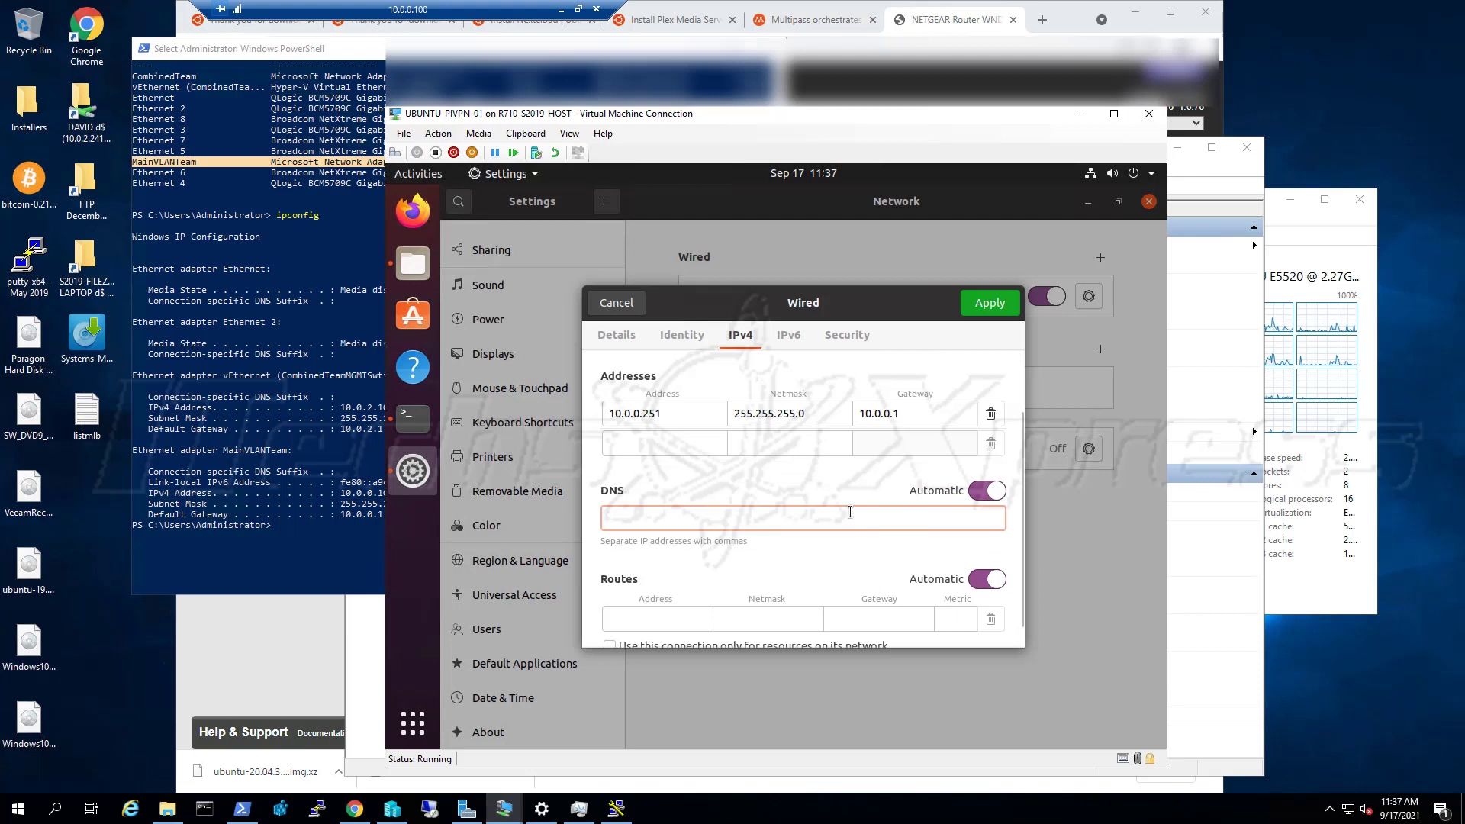
scroll(848, 516, down, 1)
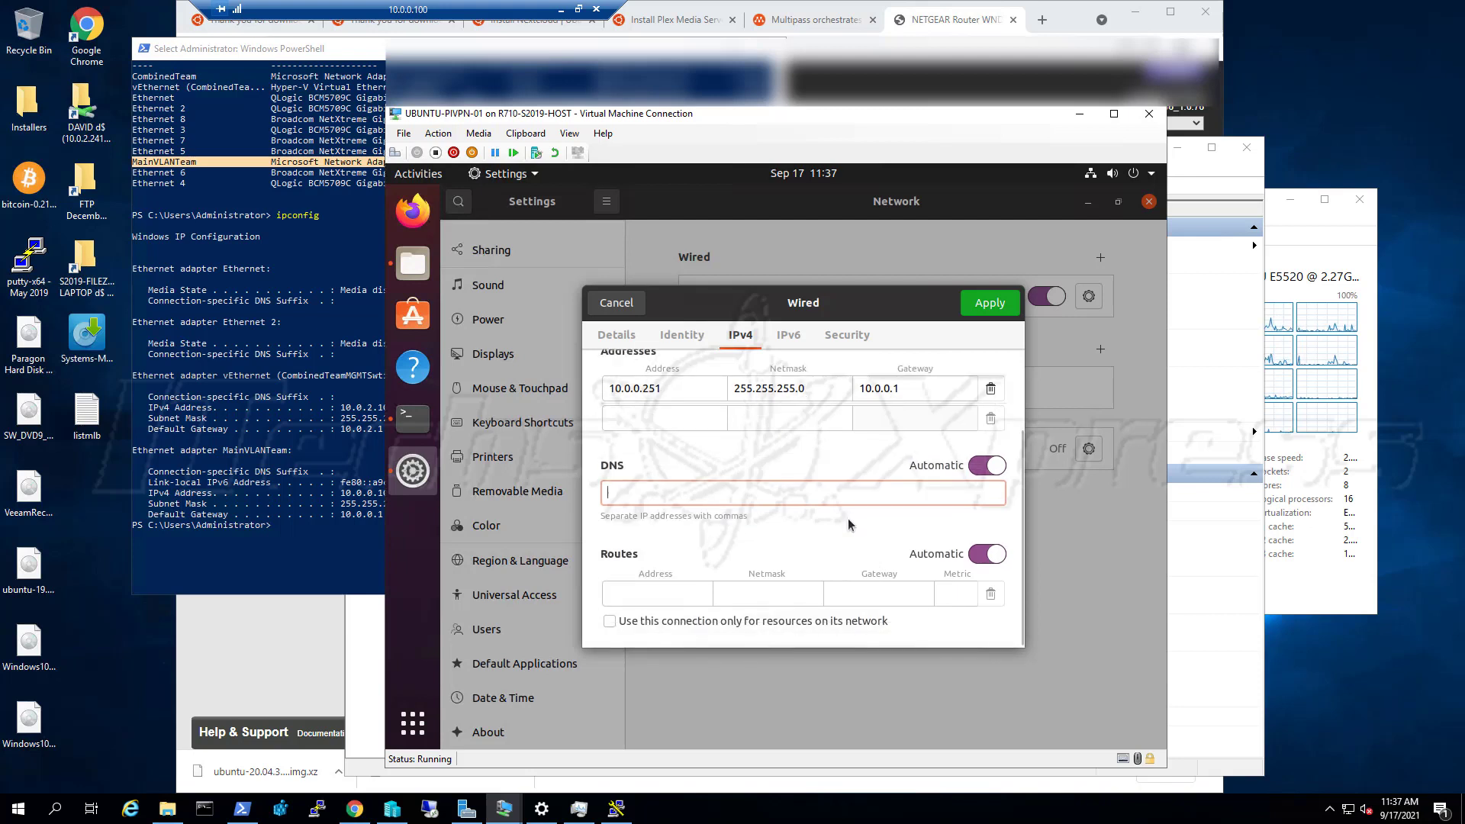
text(10.0)
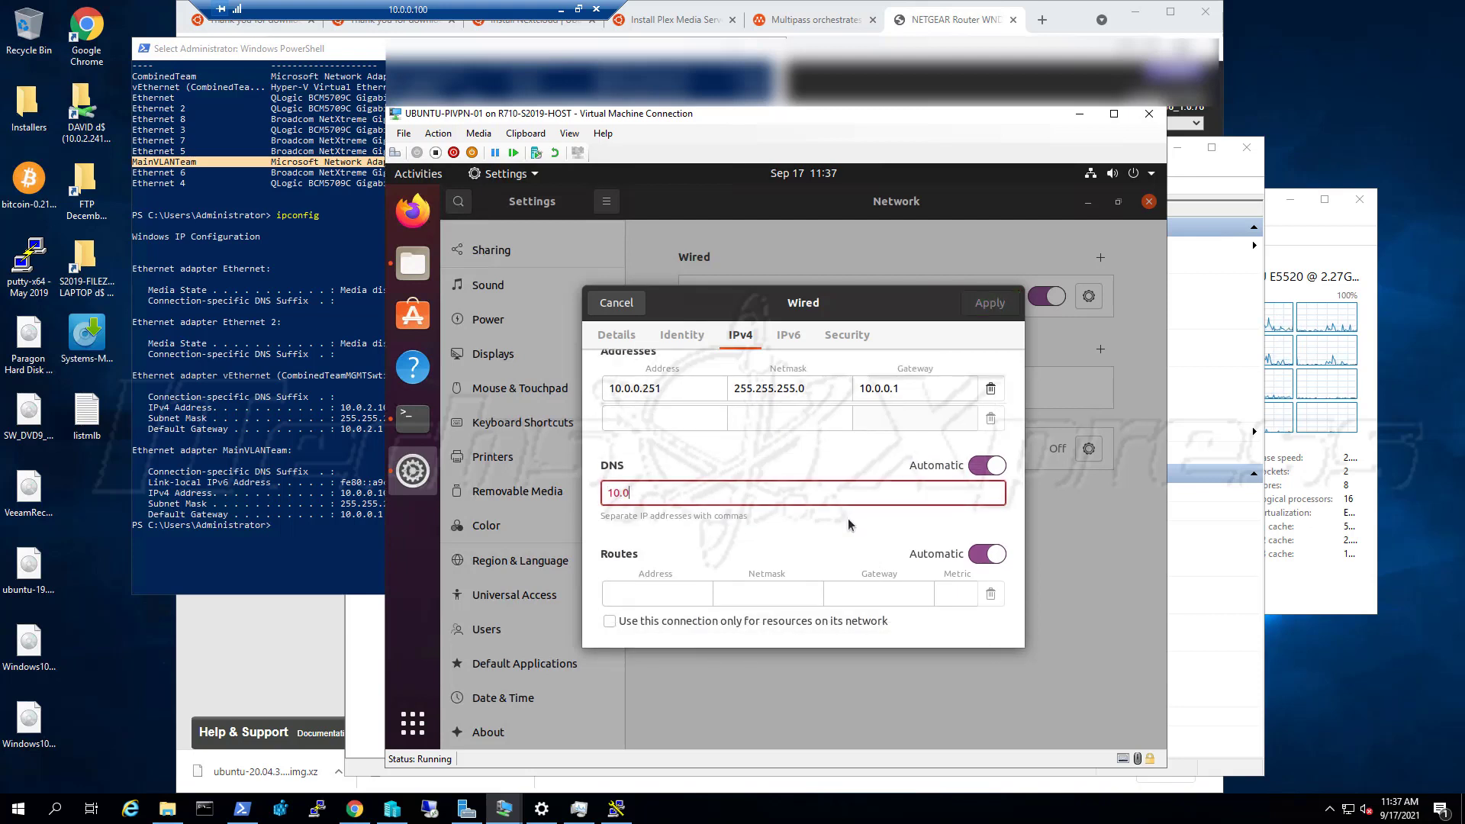
text(.0.1)
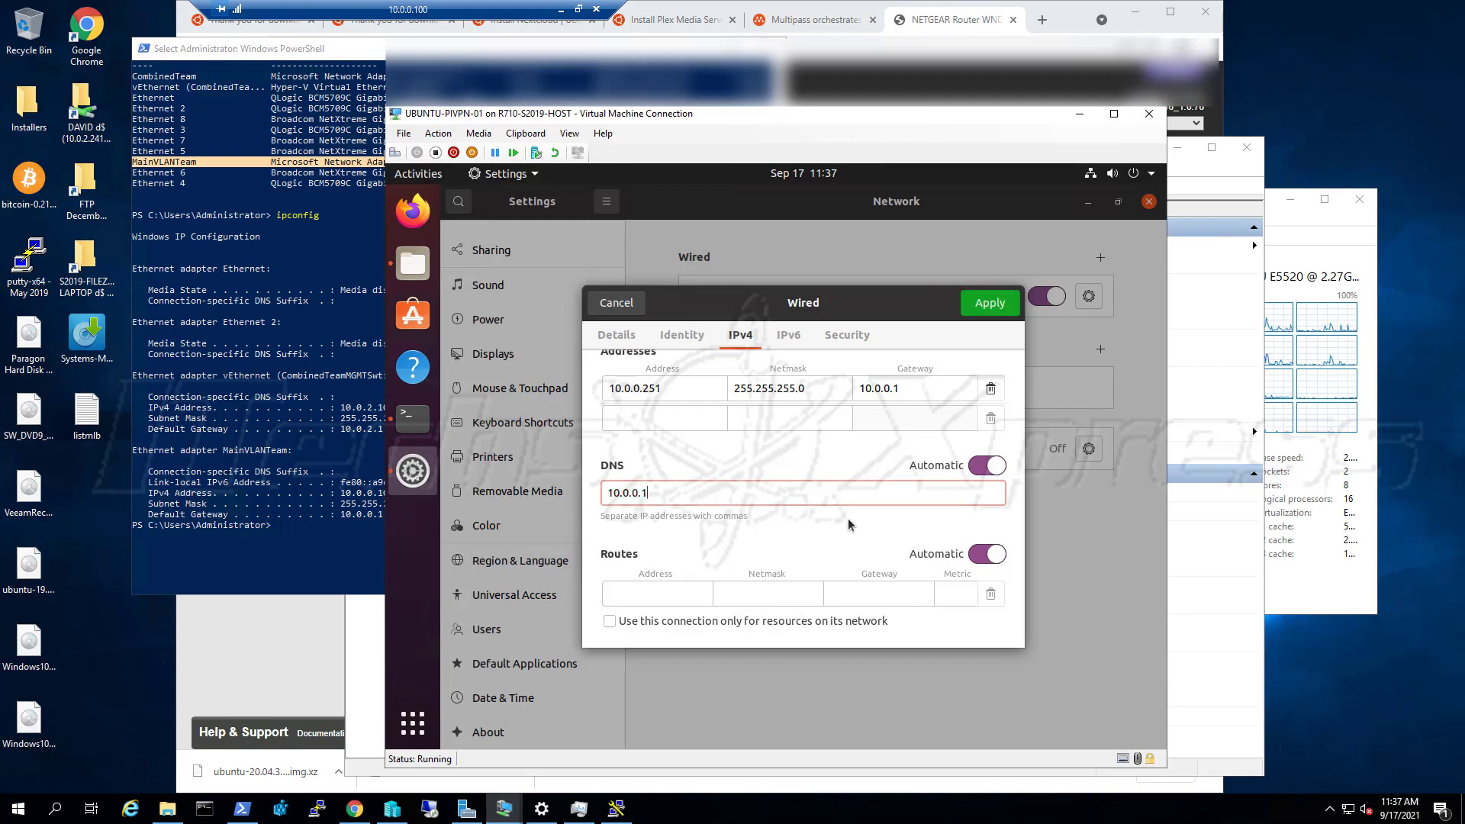
click(1002, 309)
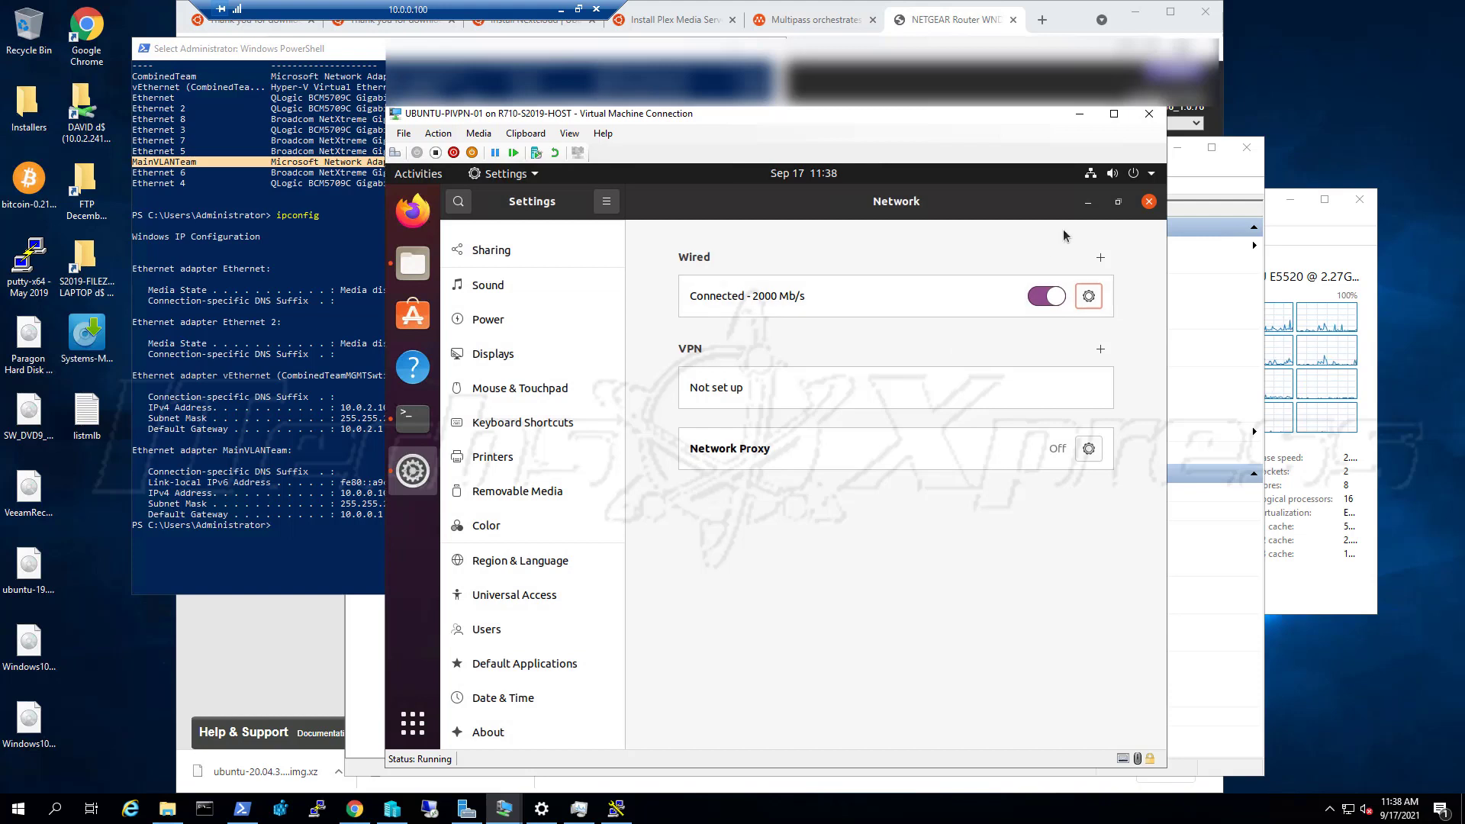
click(1089, 182)
Rerun ifconfig in the VM's terminal to check the interface address
click(1089, 182)
click(407, 417)
key(Up)
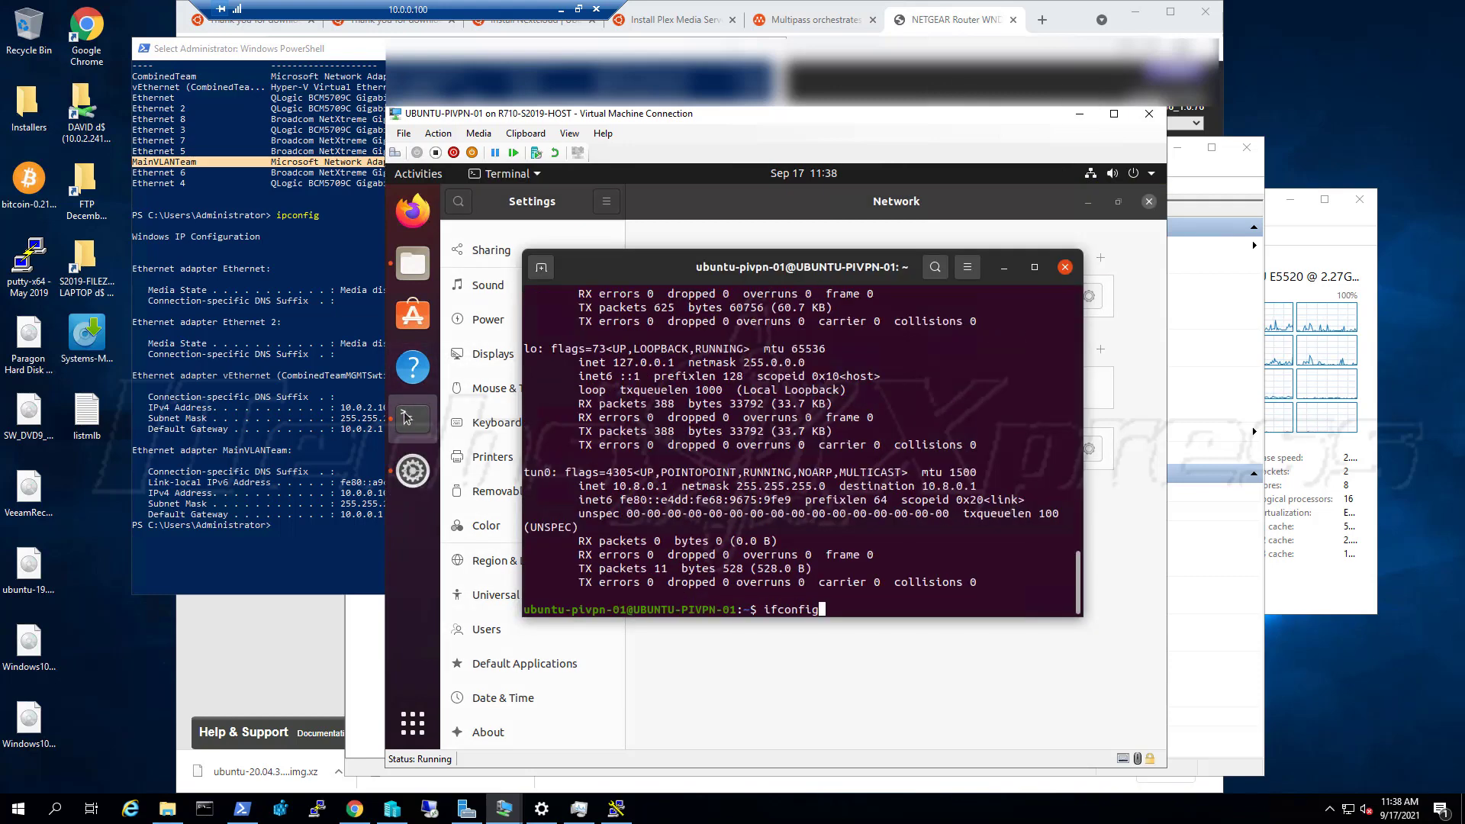
key(Return)
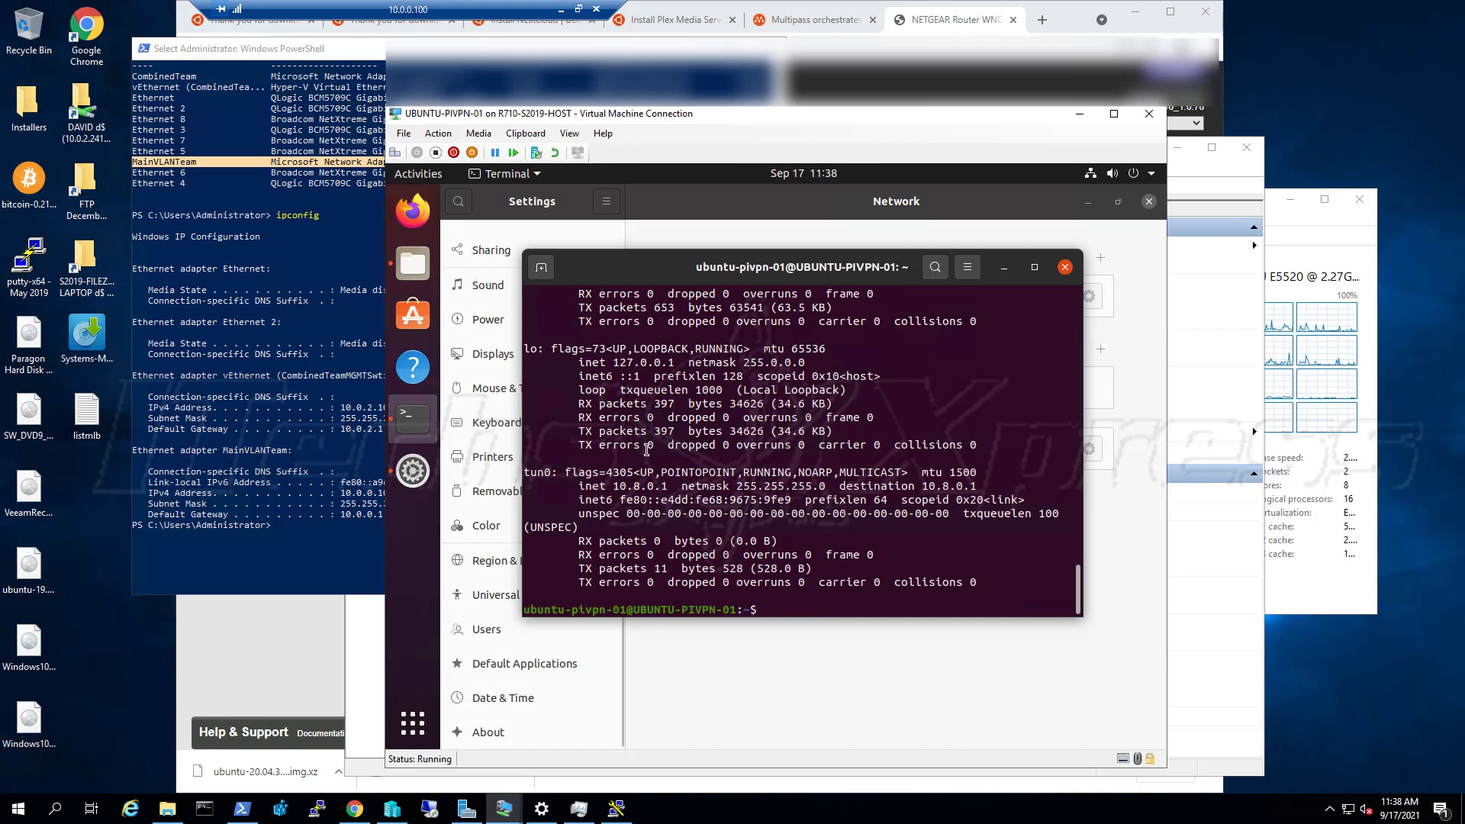
scroll(651, 450, up, 2)
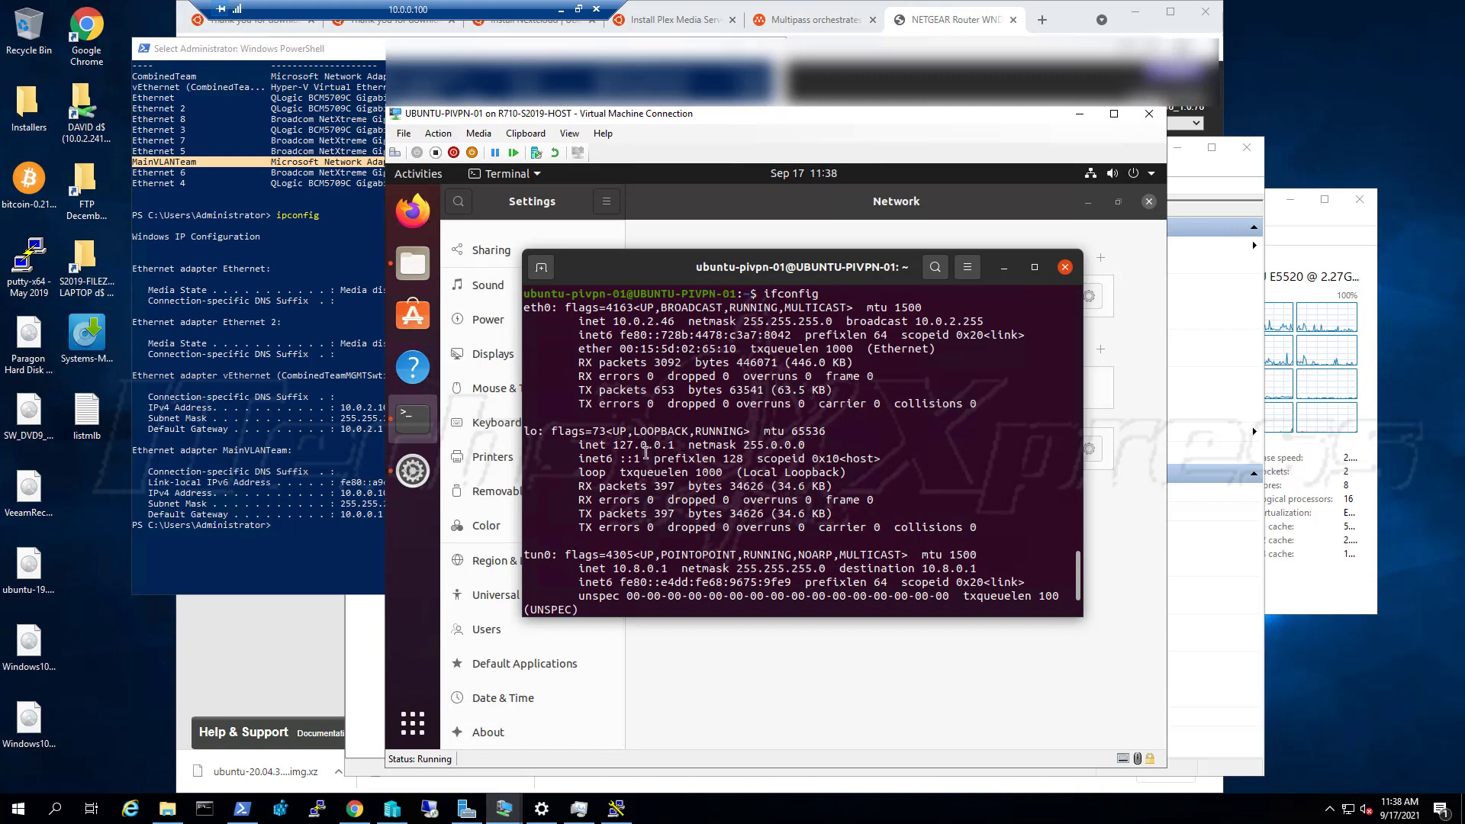
scroll(643, 454, up, 1)
scroll(643, 454, up, 1)
scroll(641, 456, down, 3)
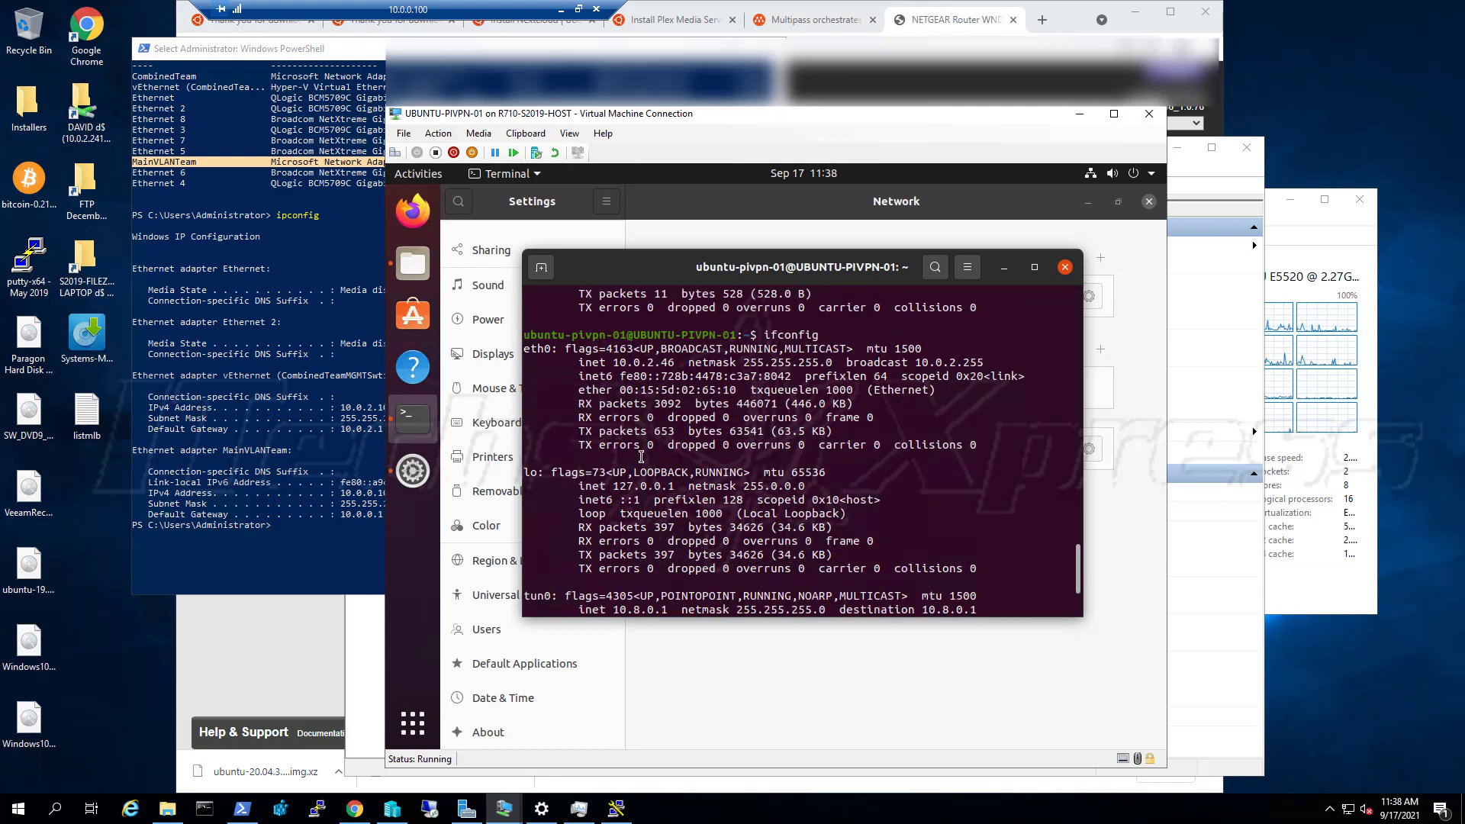
scroll(627, 464, down, 1)
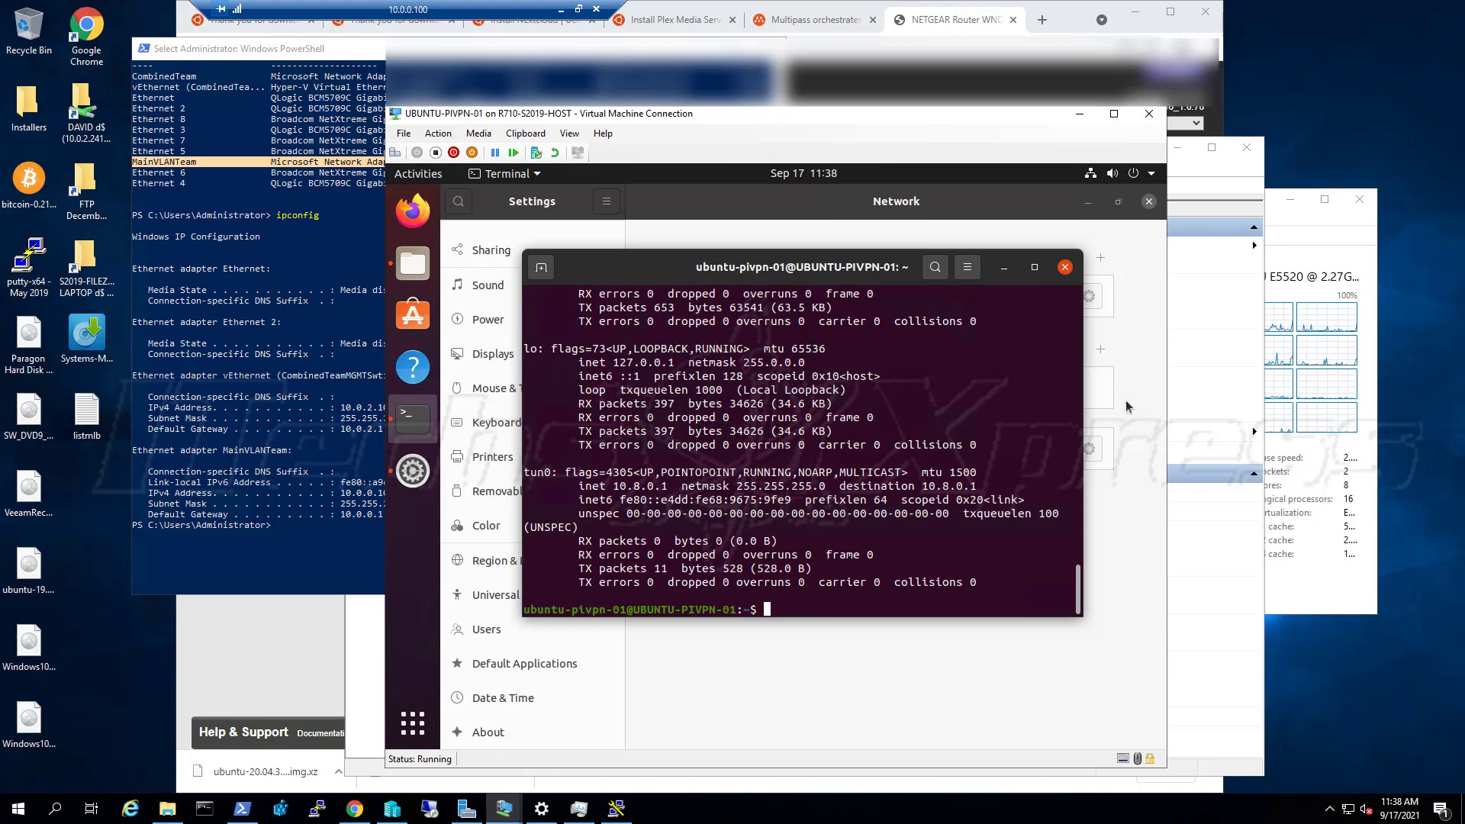
Turn the wired connection off and back on to apply the static address
click(1094, 386)
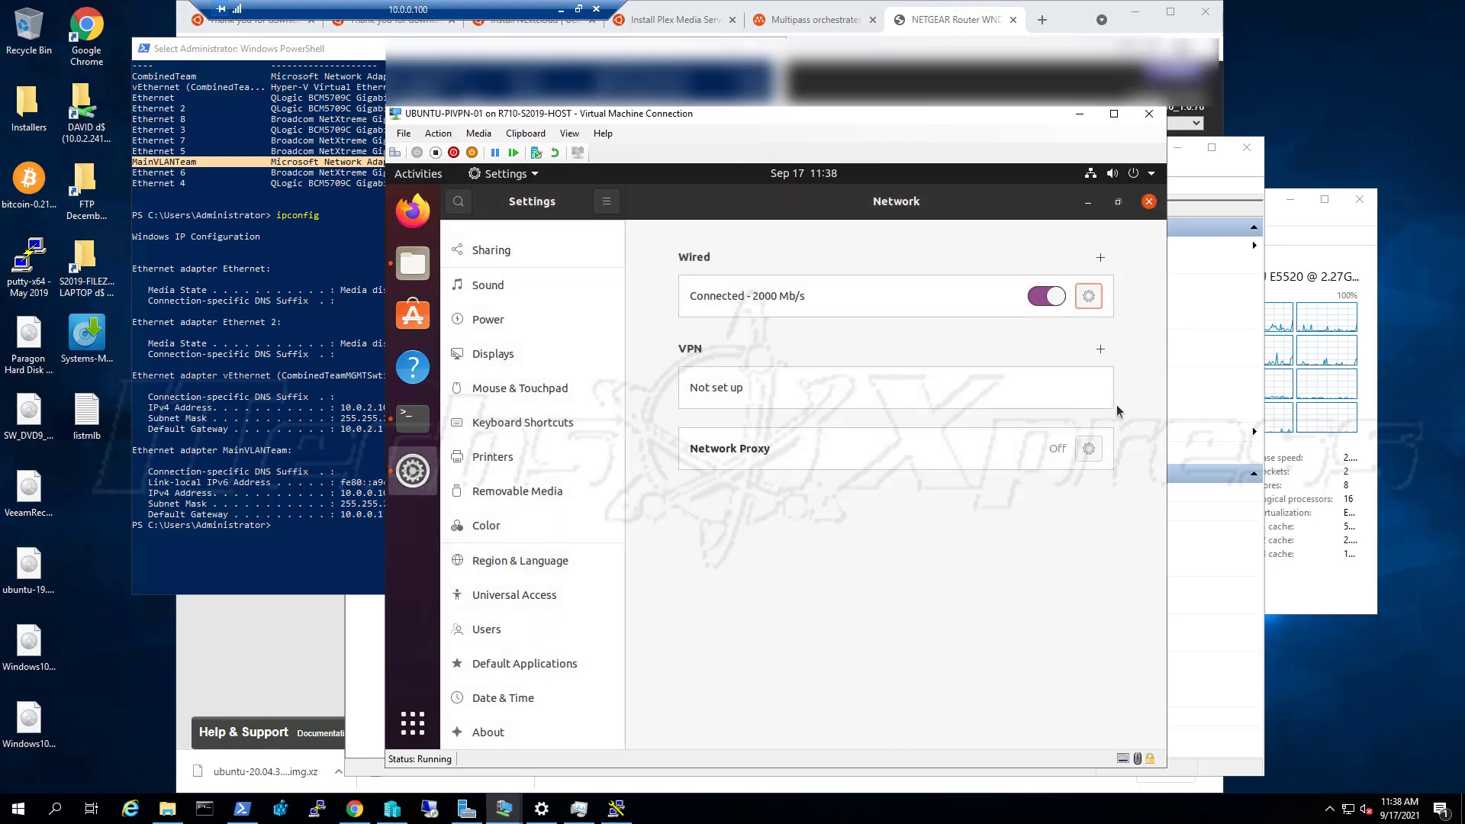
click(1054, 296)
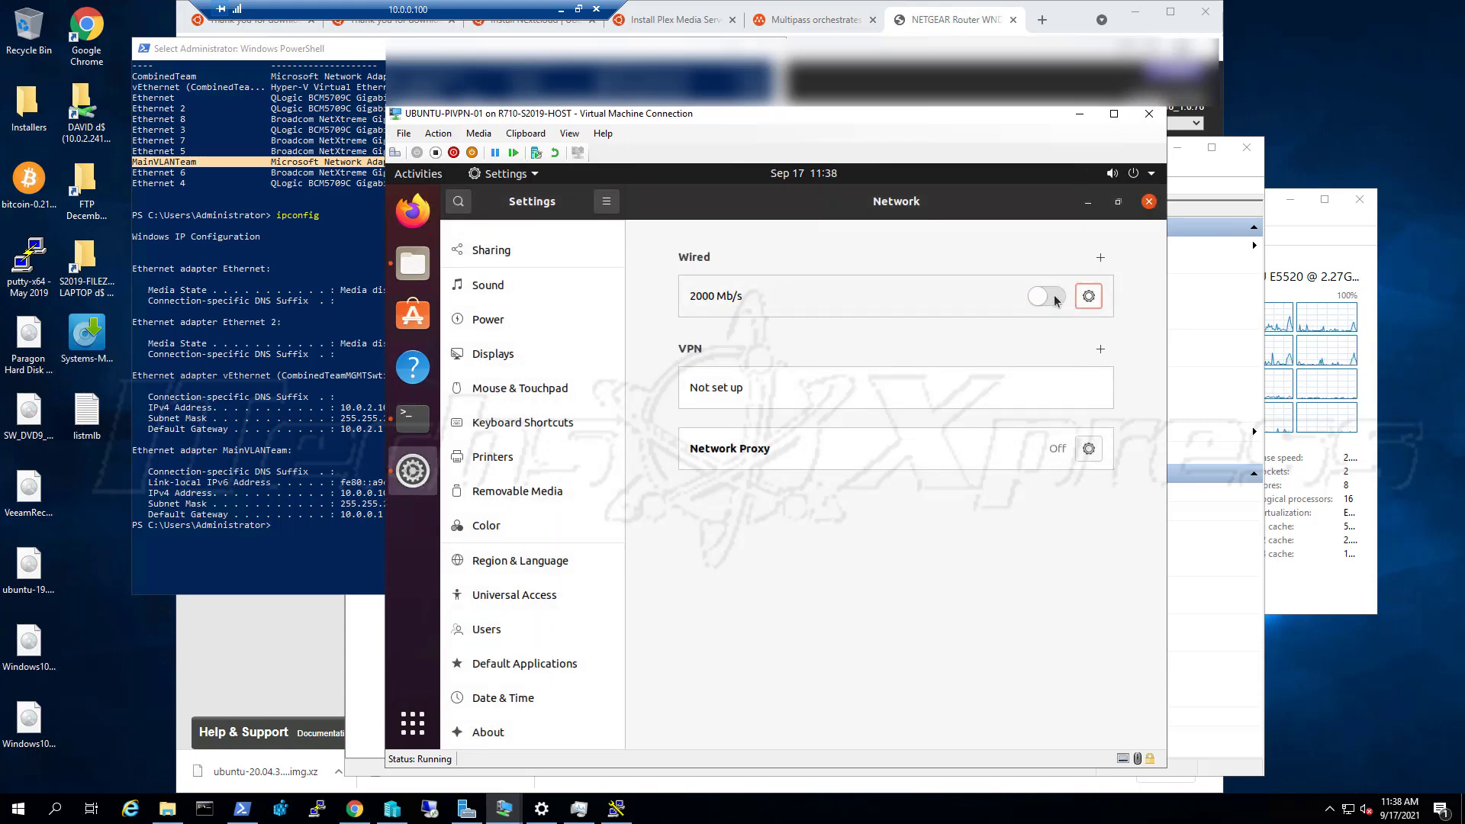
click(1054, 295)
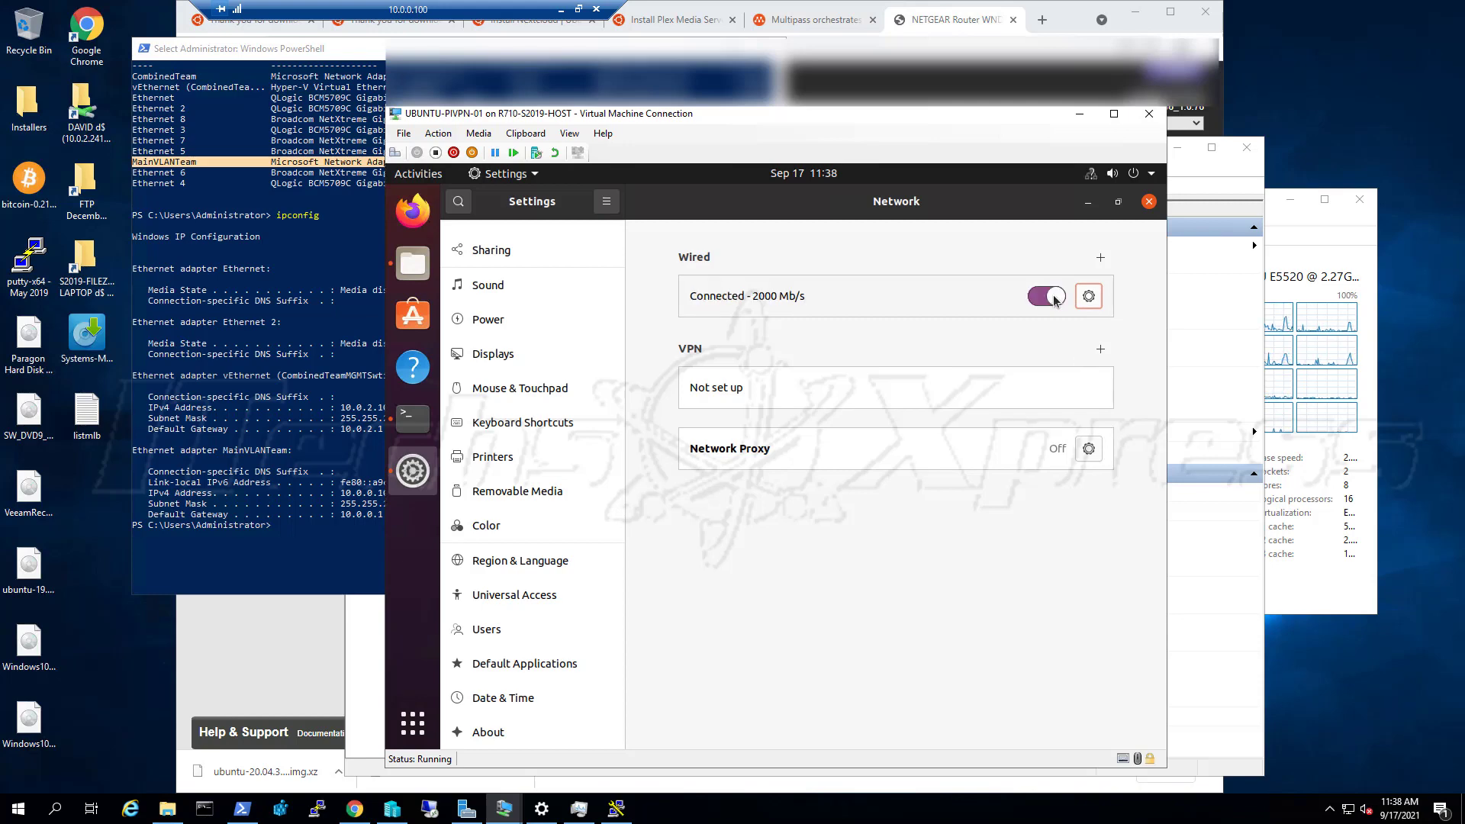
Rerun ifconfig to confirm eth0 at 10.0.0.251, then ping the gateway 10.0.0.1
click(415, 420)
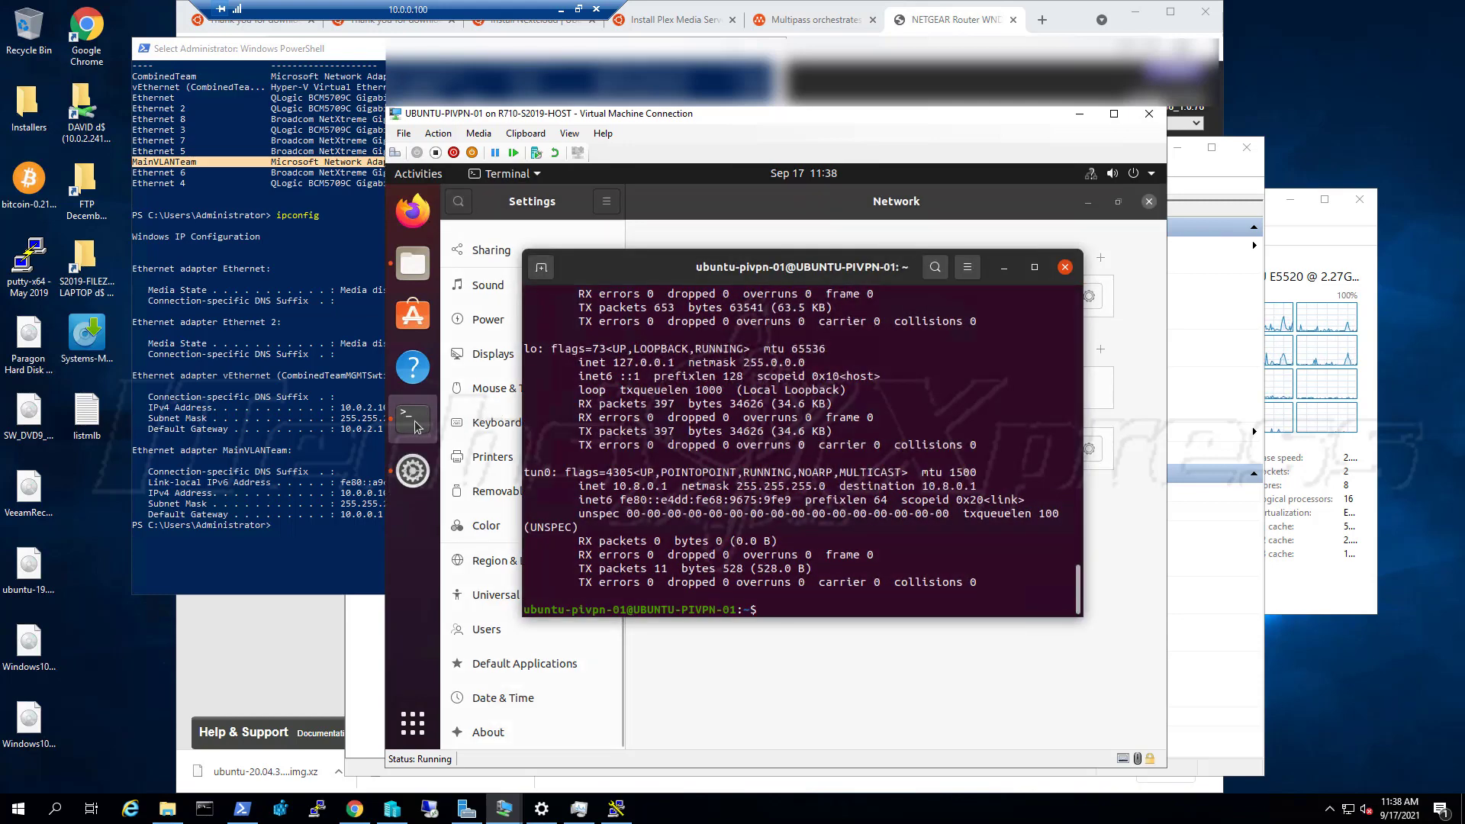
key(Up)
key(Return)
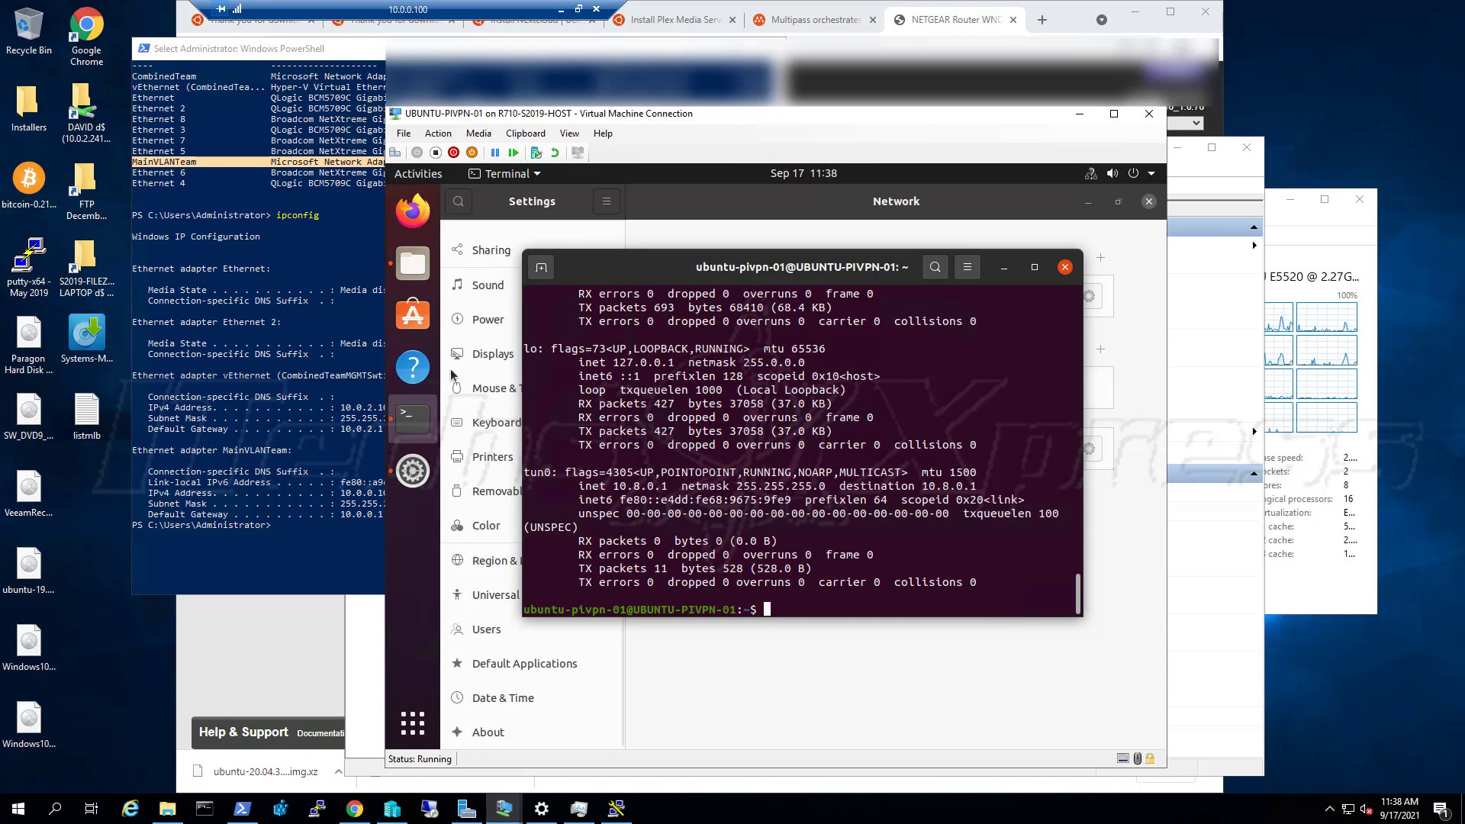
scroll(637, 412, up, 1)
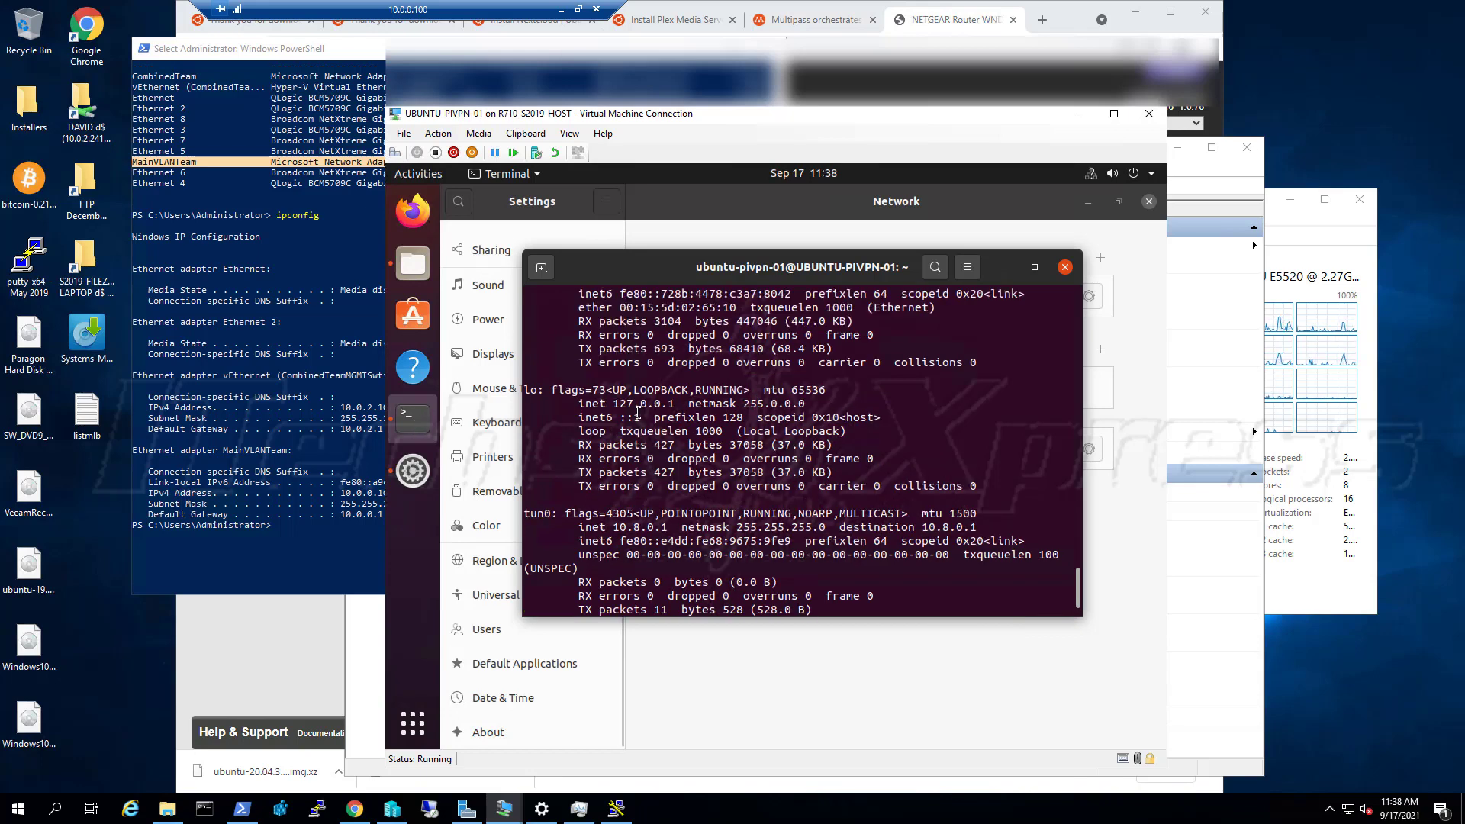
scroll(638, 412, up, 1)
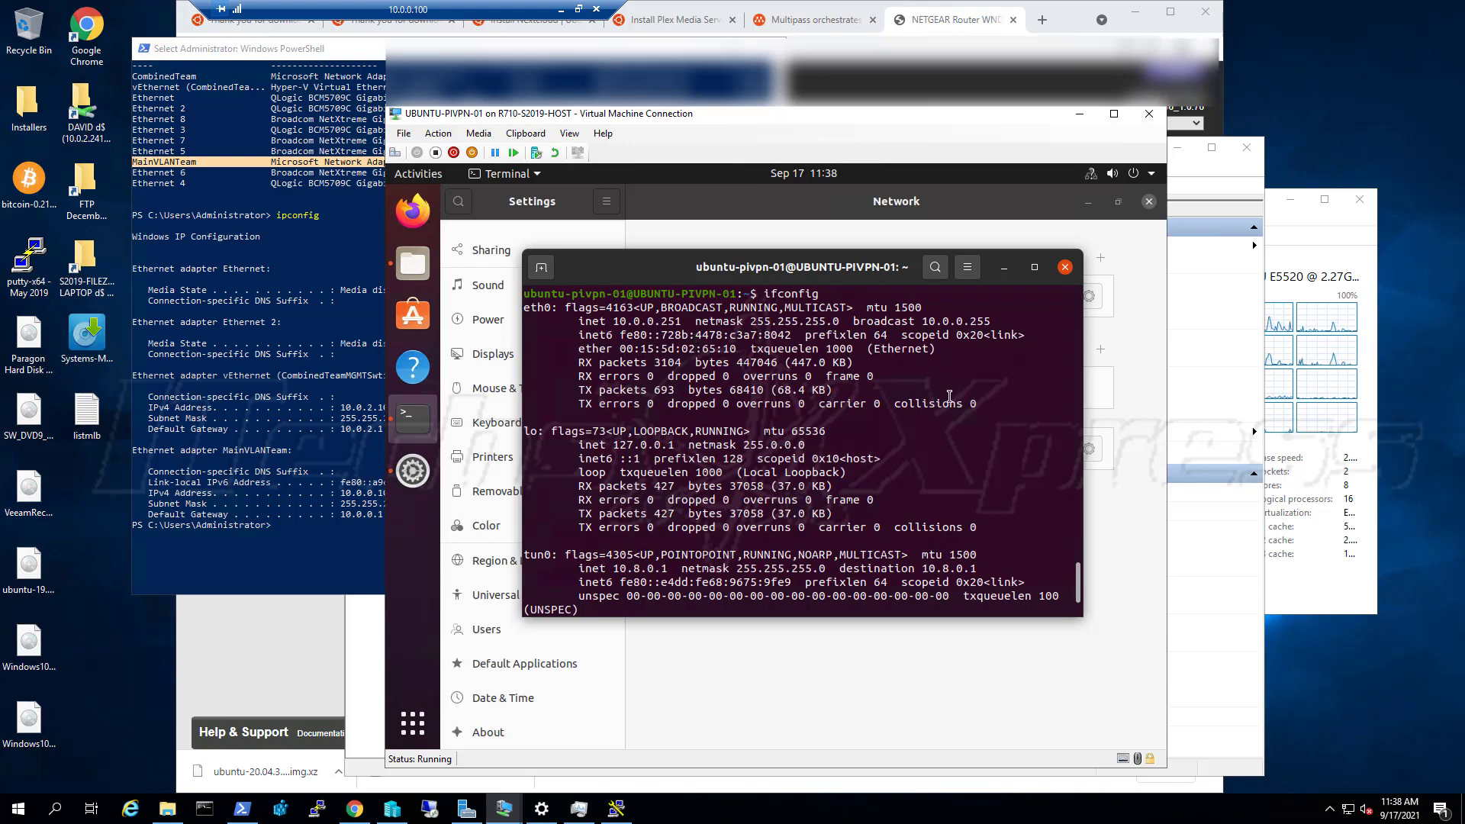
key(Up)
key(Up)
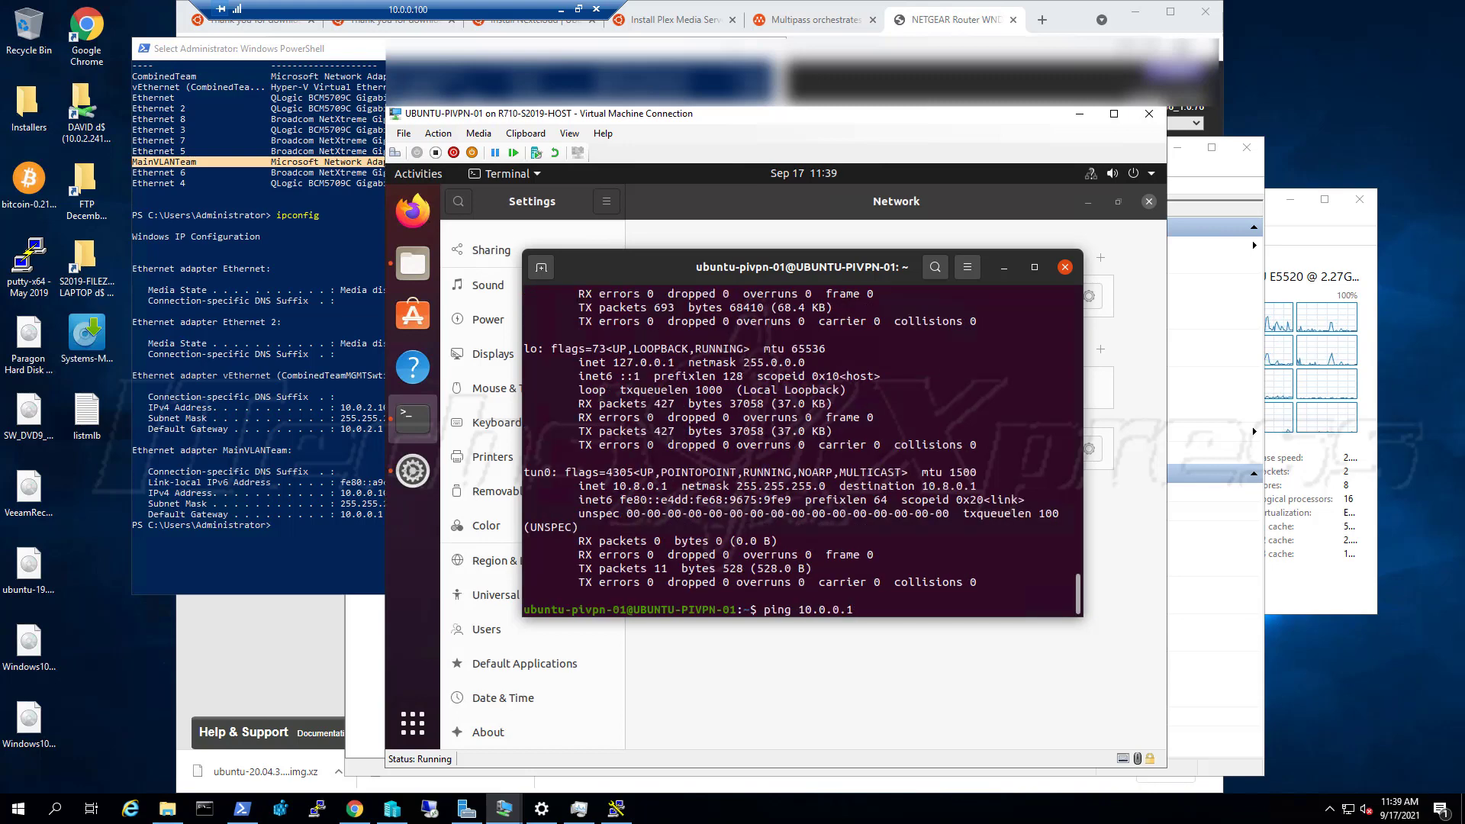
key(Return)
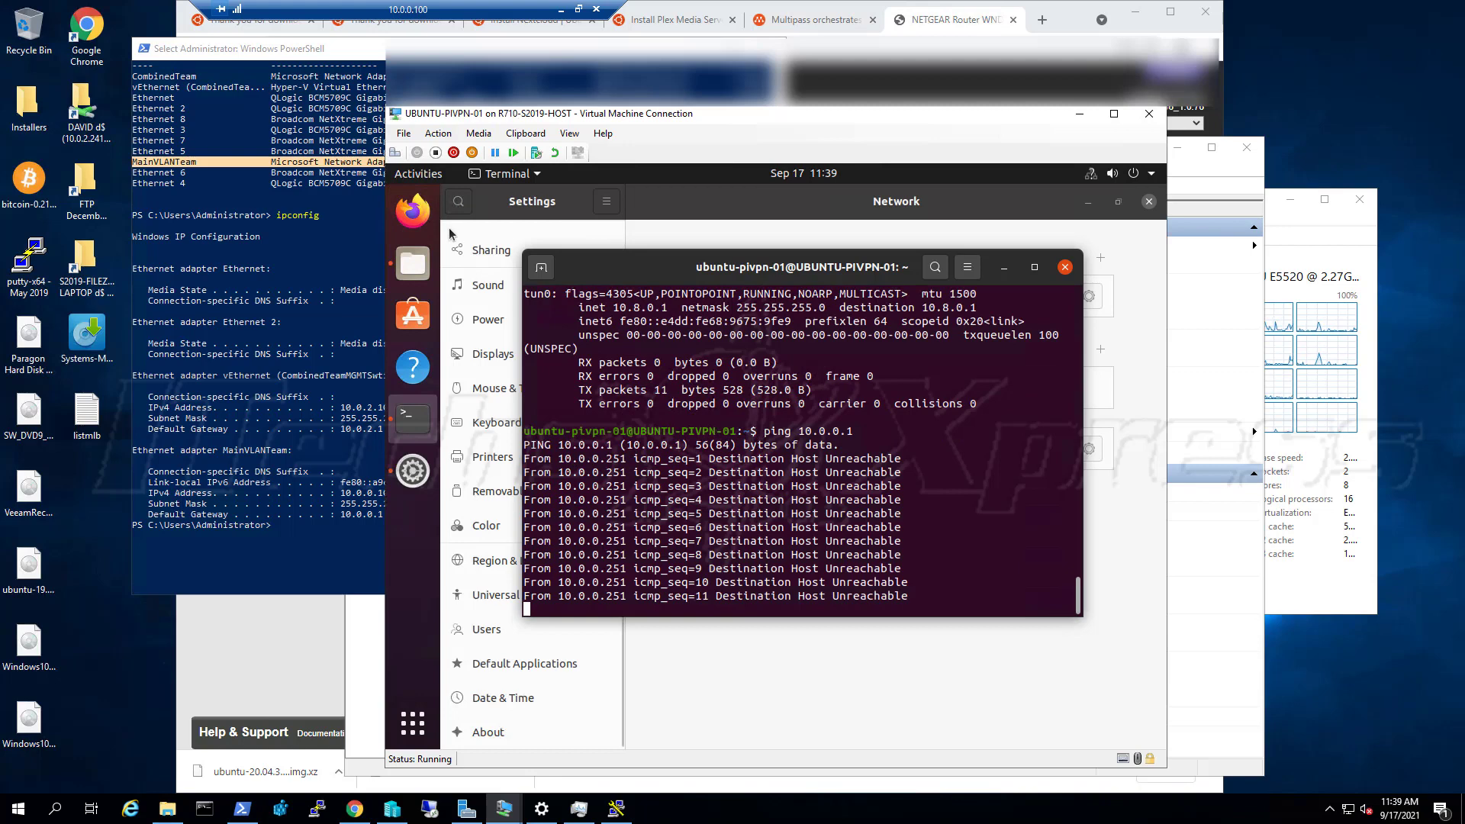
Look over the power-off and log-out options in Ubuntu's system menu, then close it
click(1136, 174)
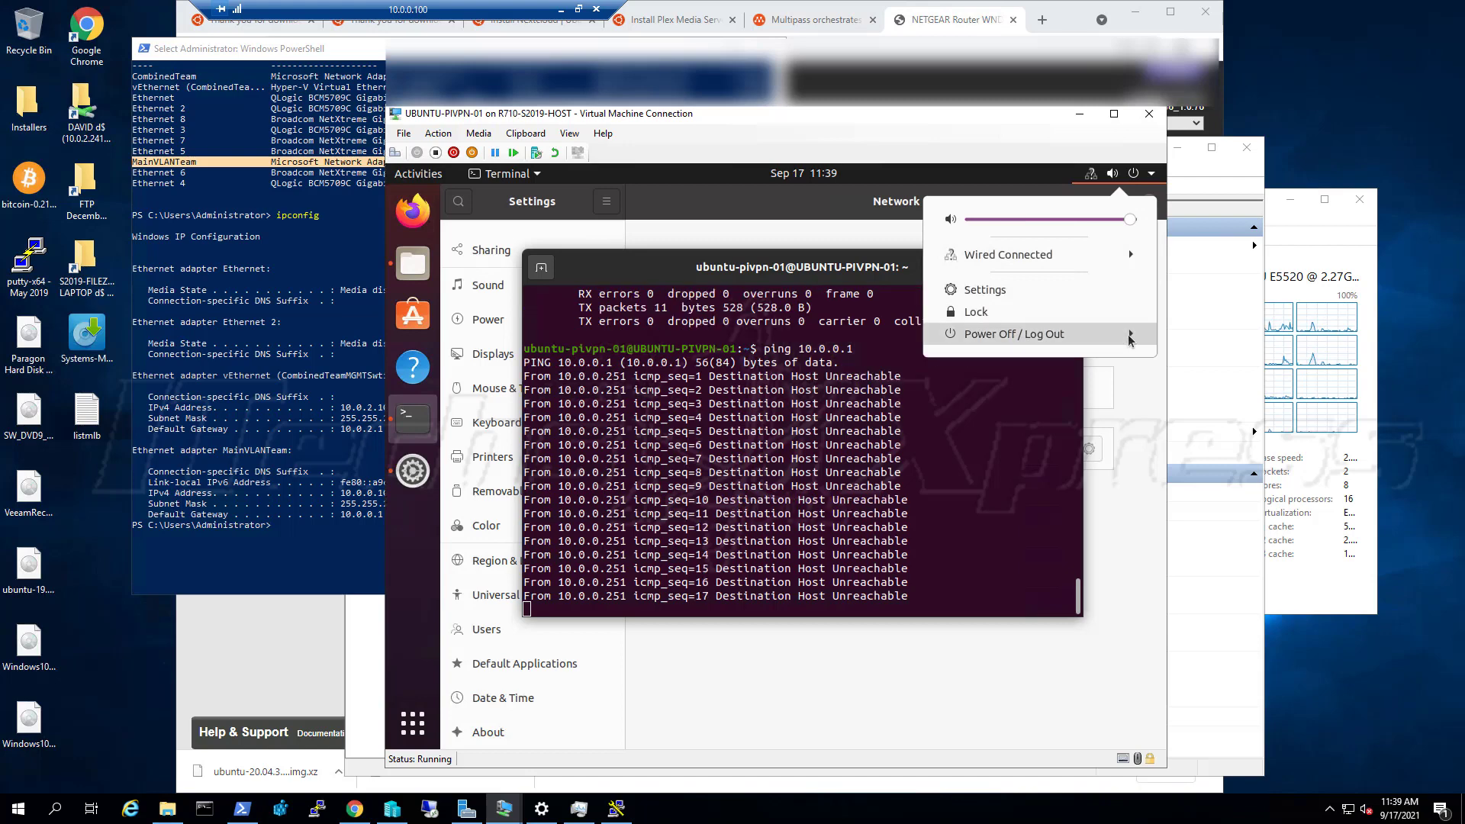
click(1129, 337)
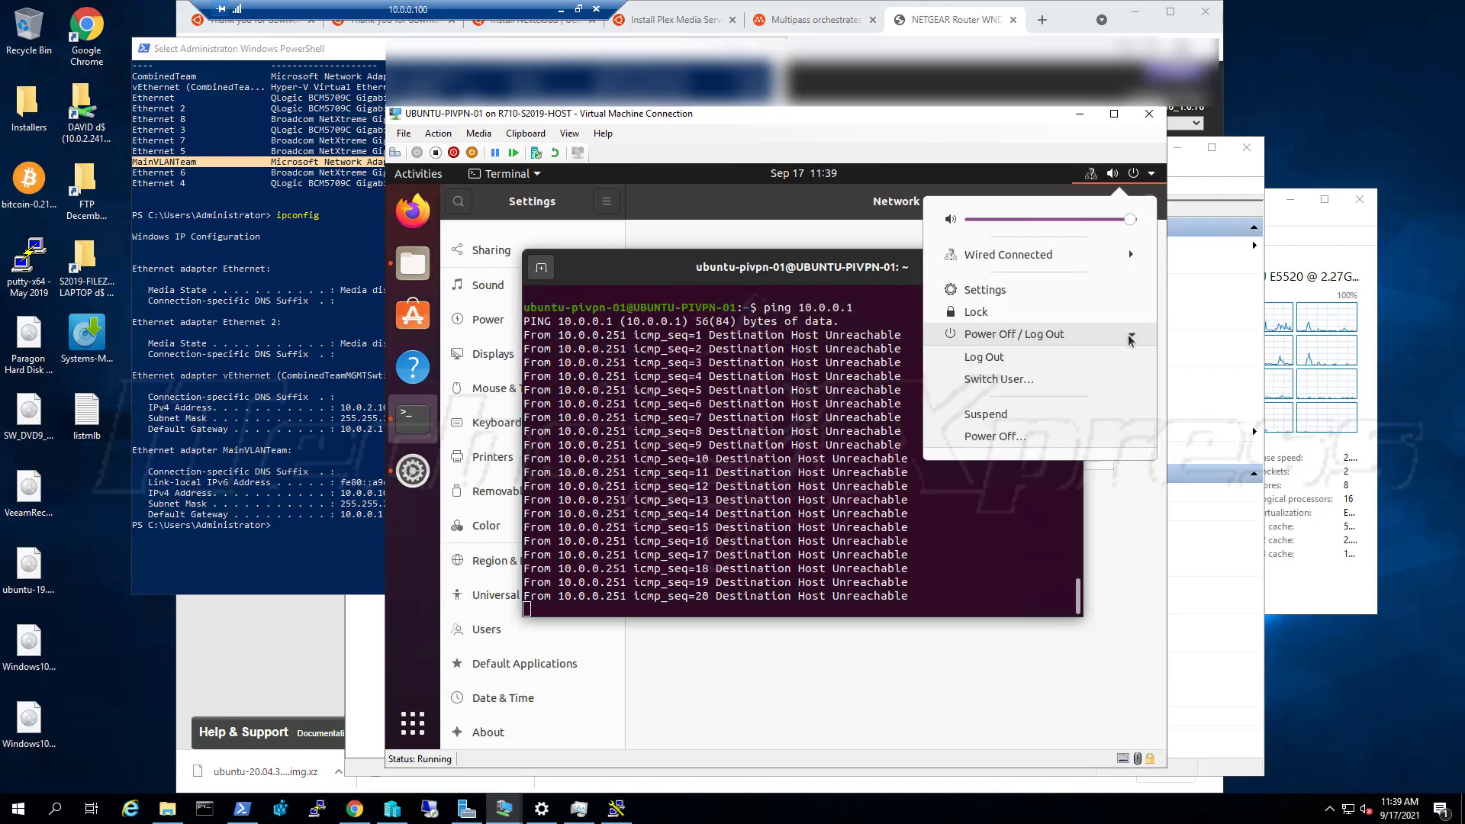
click(825, 385)
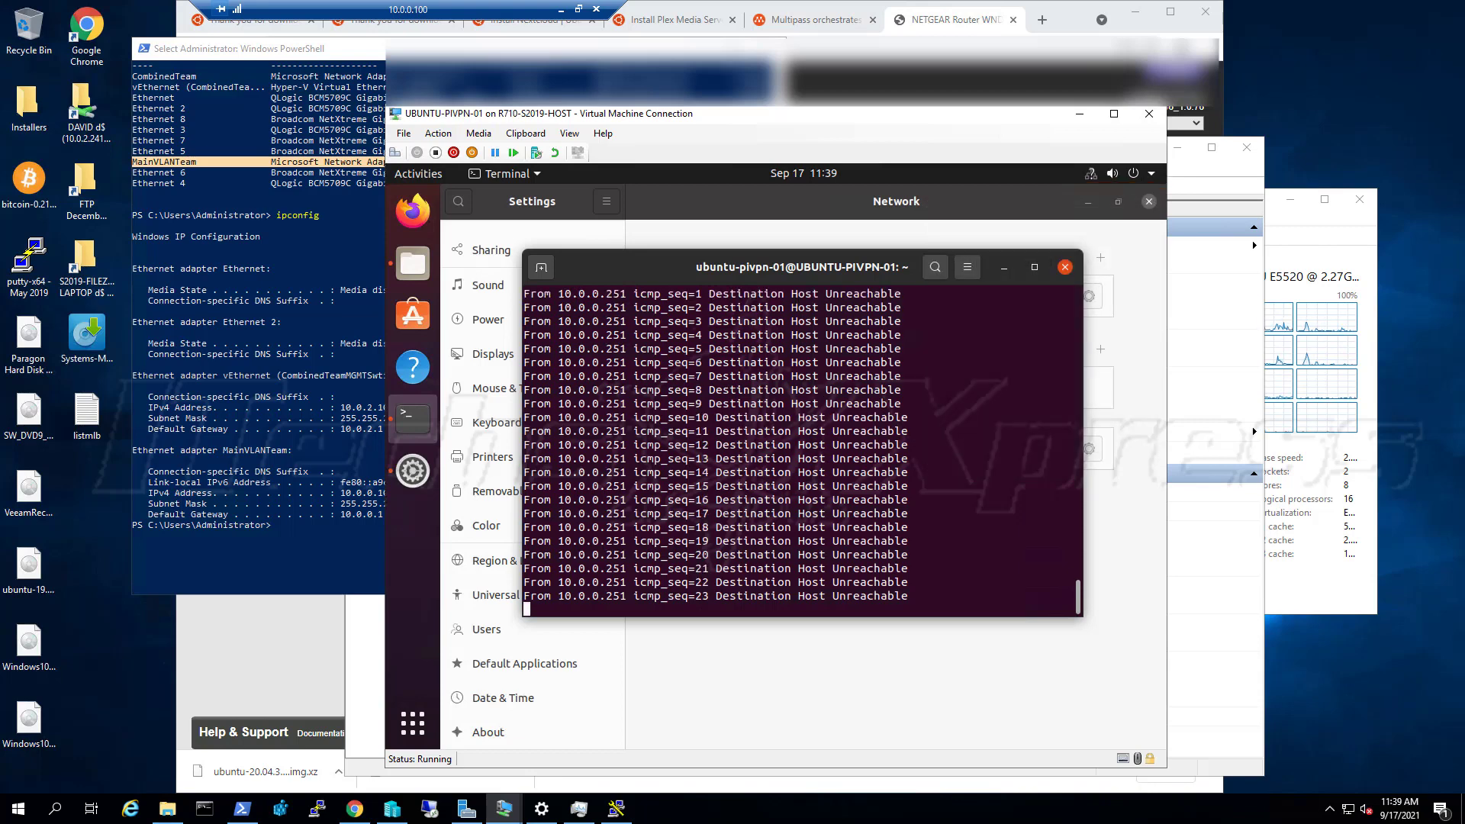
Stop the ping with Ctrl+C and reboot the VM with 'reboot' after 'restart' fails
key(ctrl+c)
key(ctrl+c)
key(ctrl+c)
key(ctrl+c)
key(ctrl+c)
text(restart)
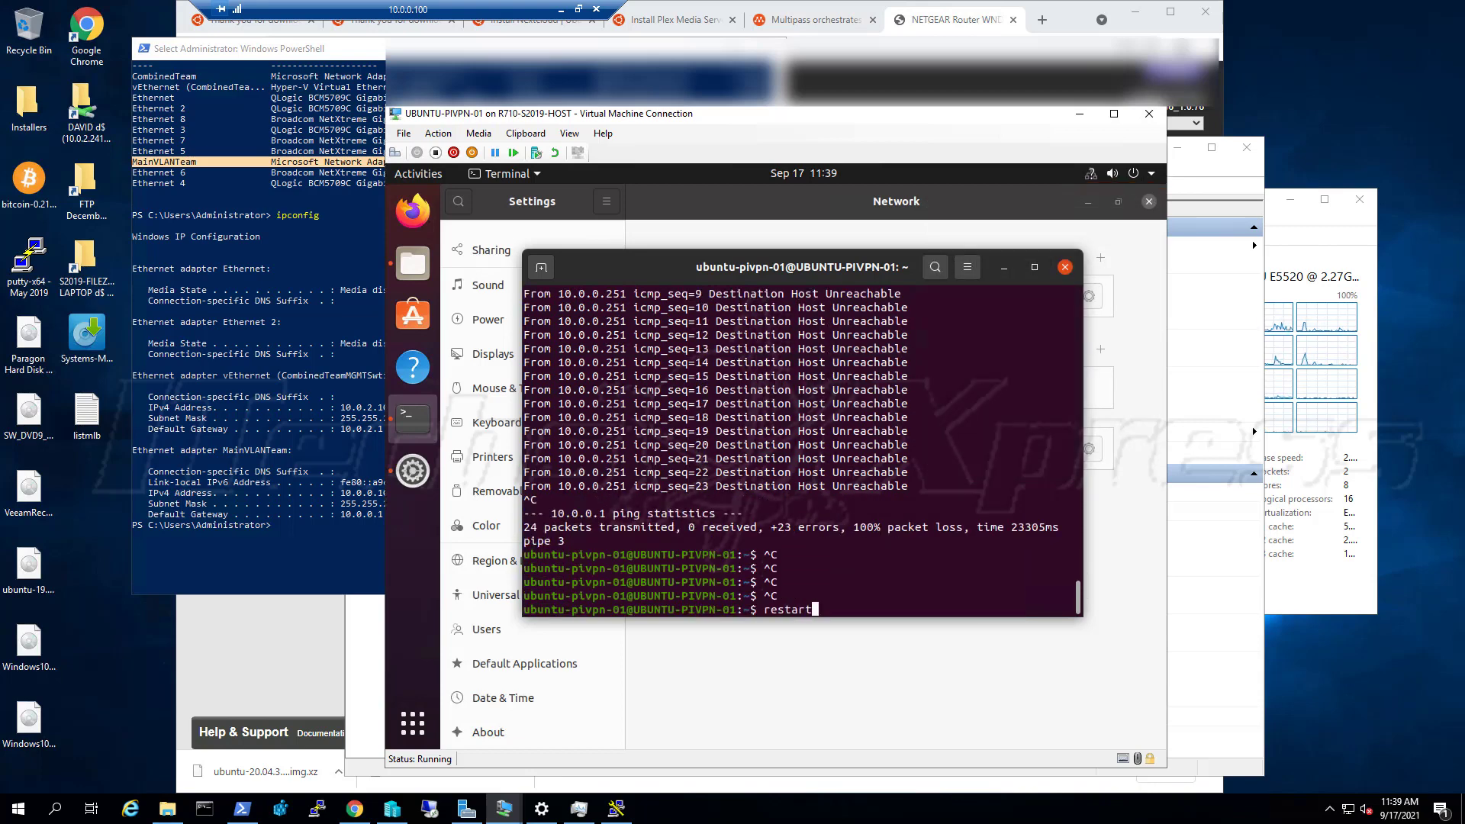
key(Return)
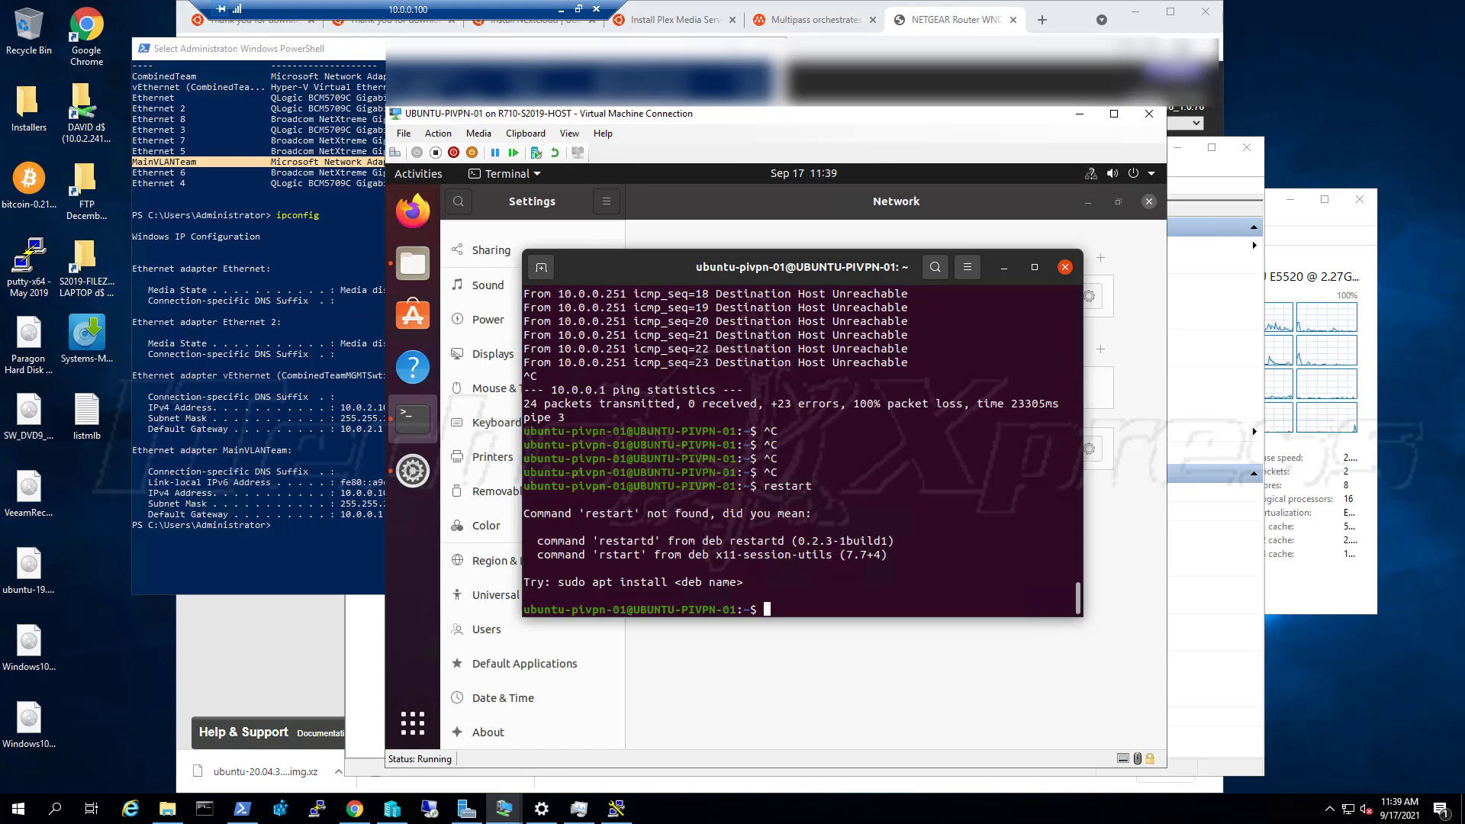
text(reboot)
key(Return)
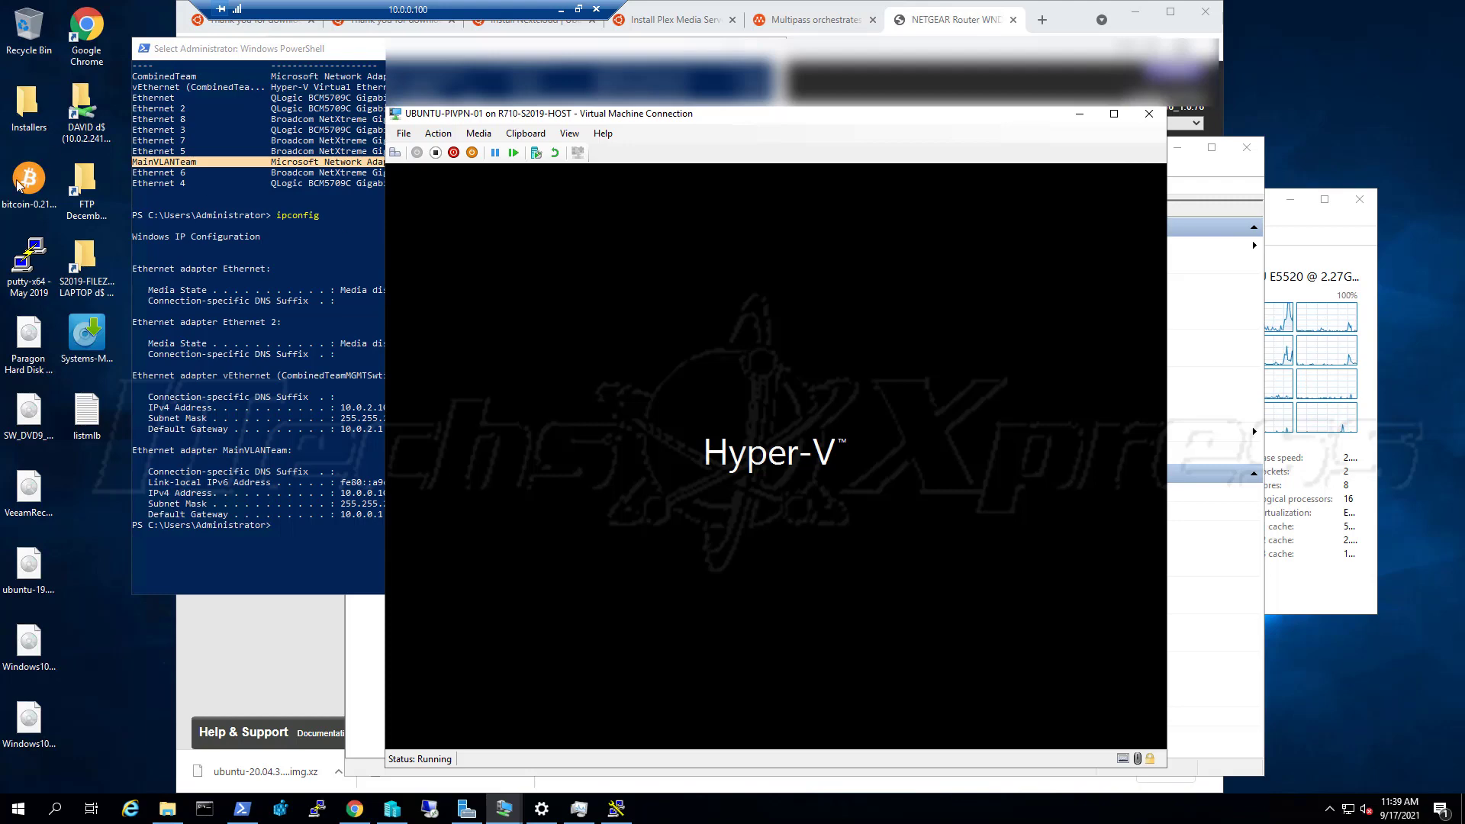
Compare the host's PowerShell adapter listing with the router page, then return to the UBUNTU-PIVPN-01 window
click(237, 406)
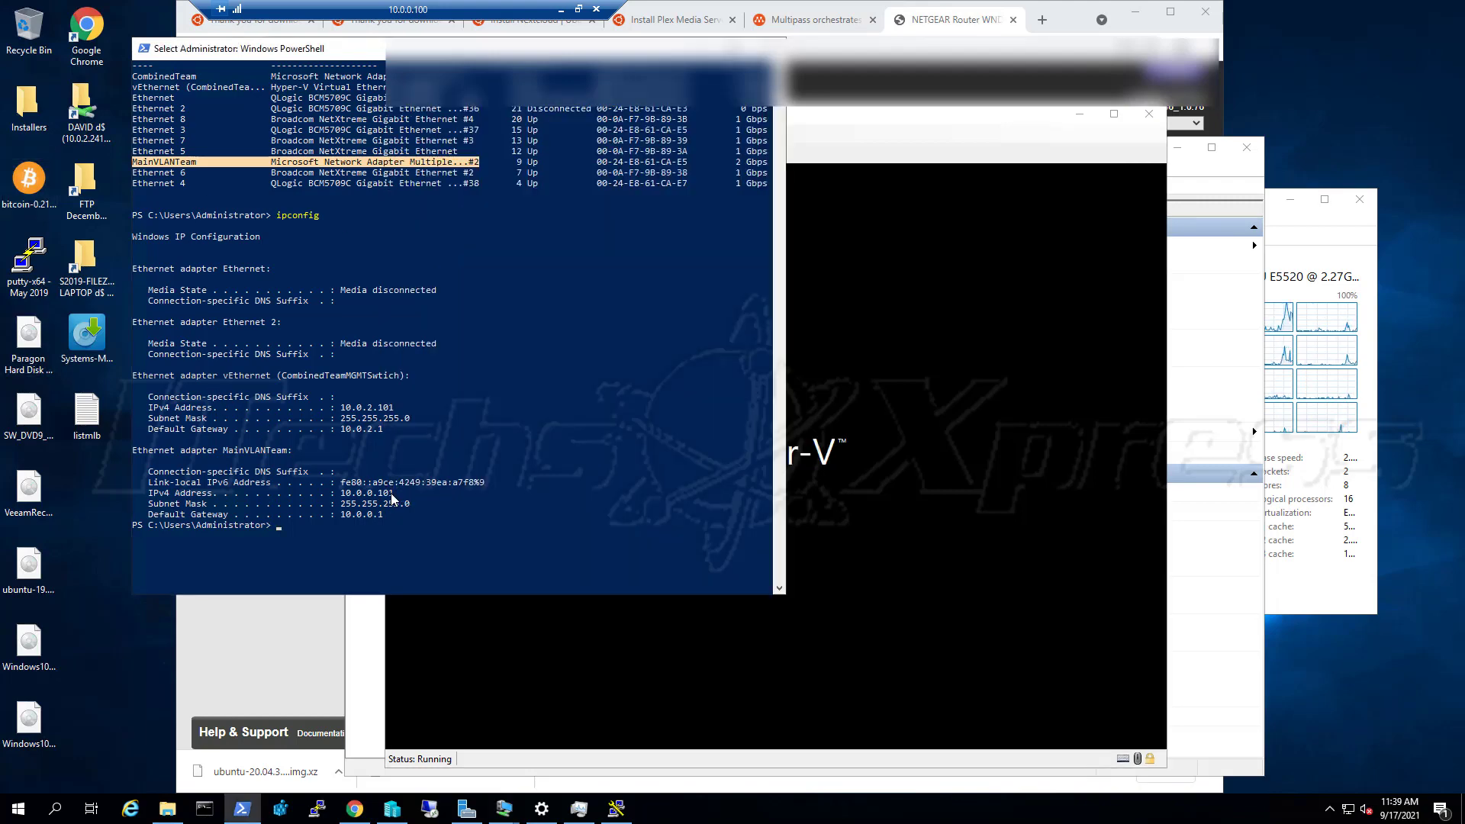
click(1042, 85)
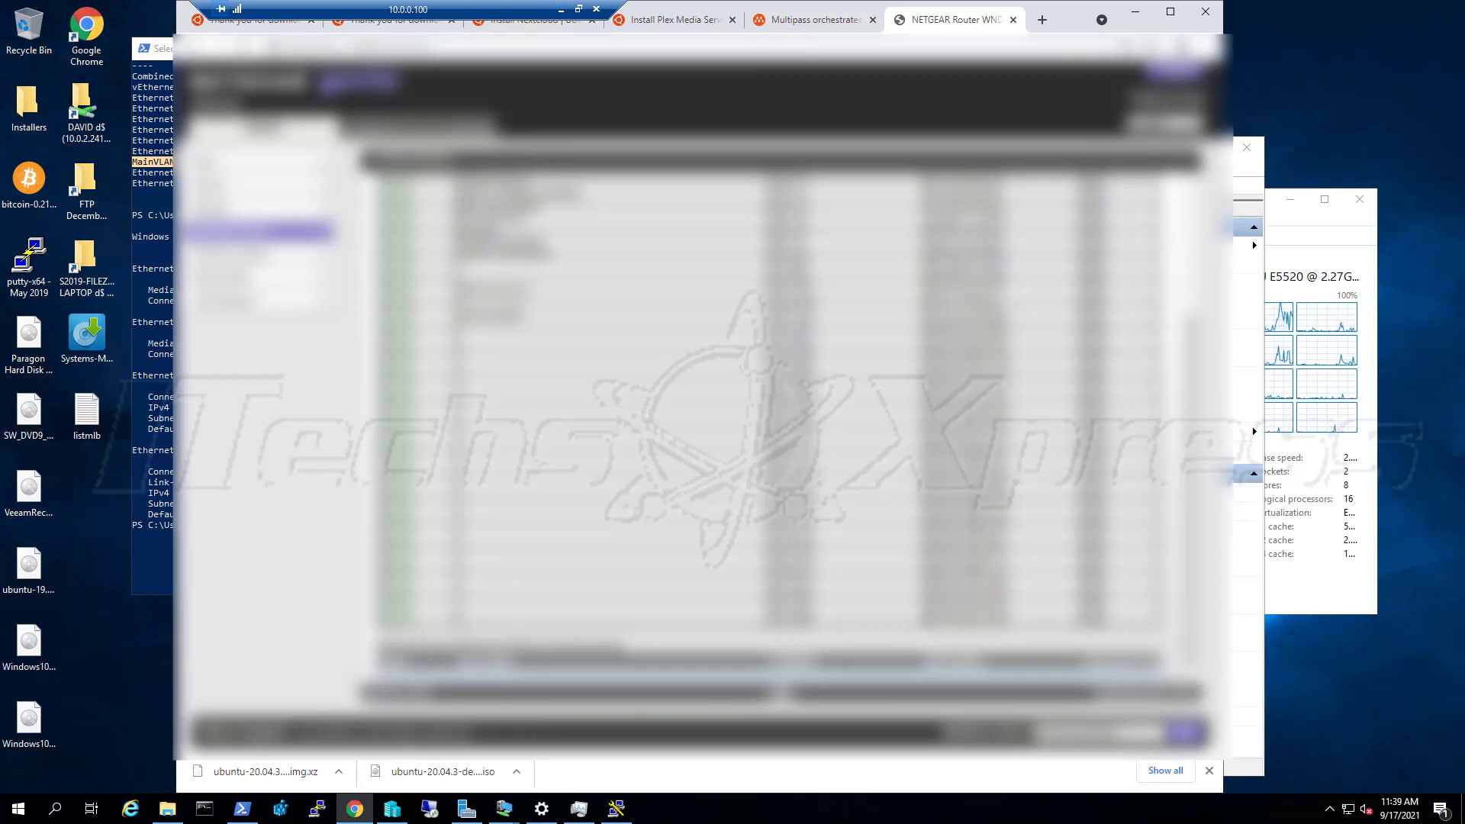
key(alt+Tab)
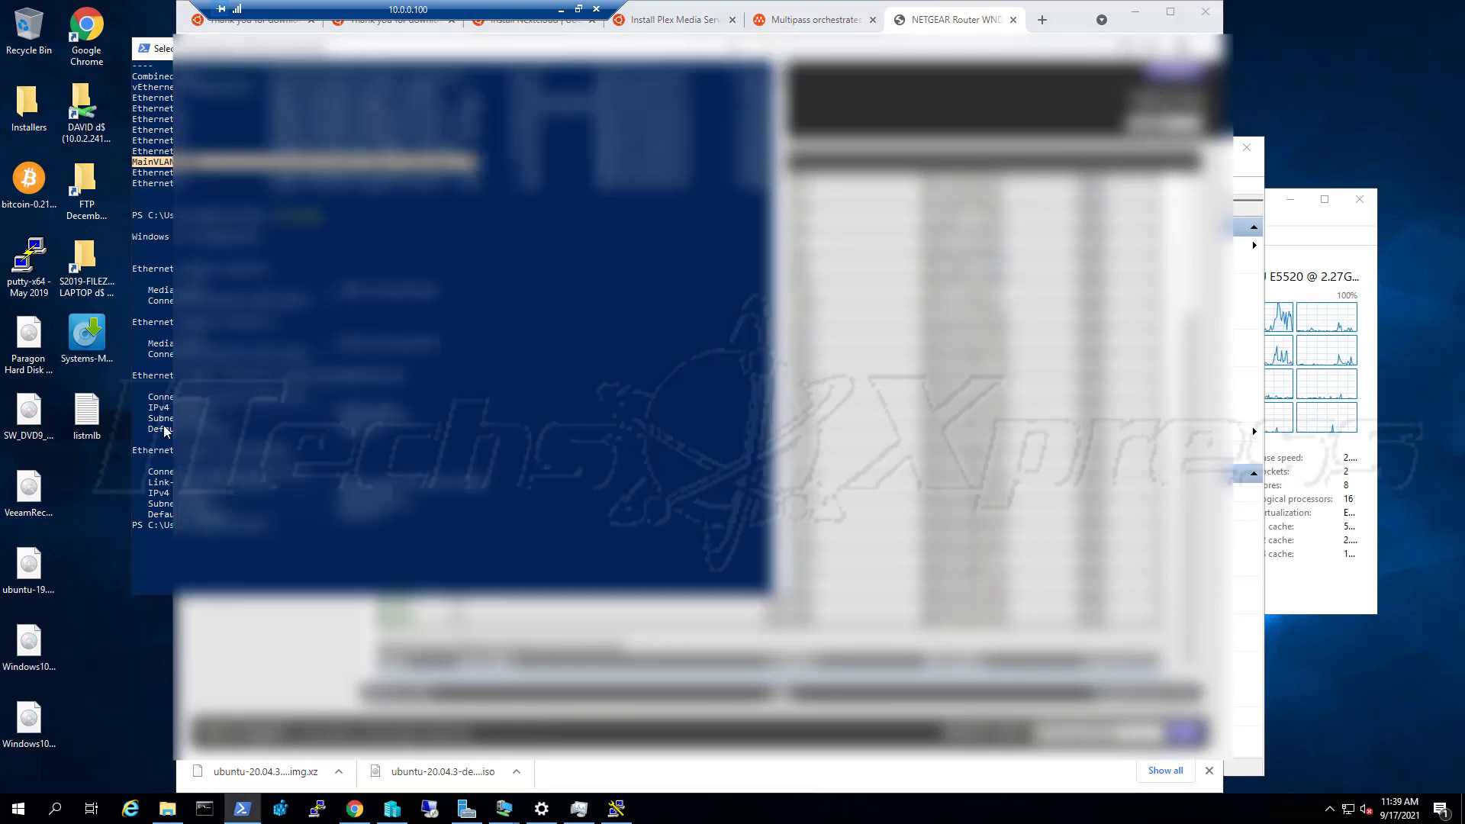
key(alt+Tab)
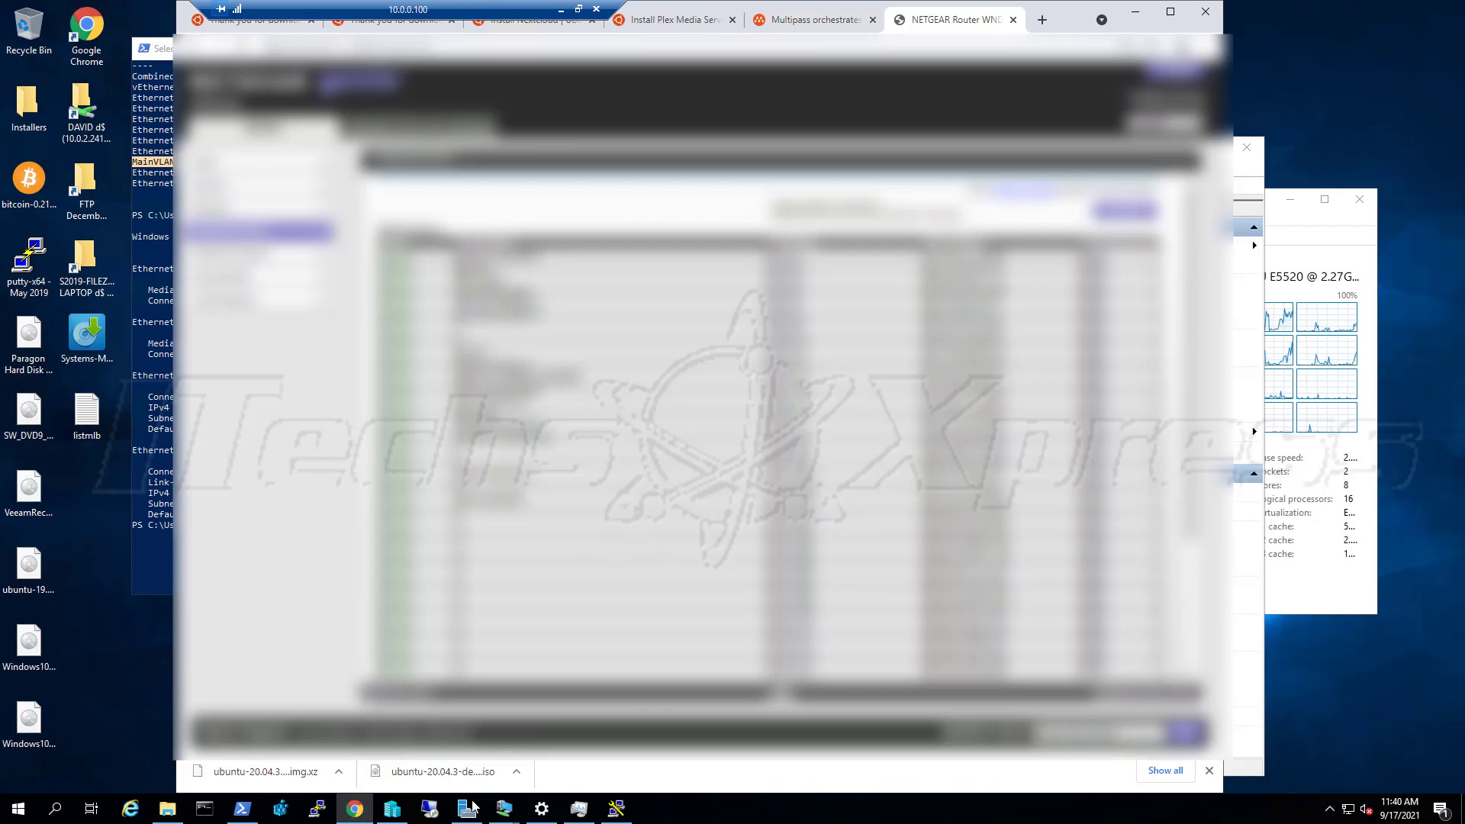
click(439, 752)
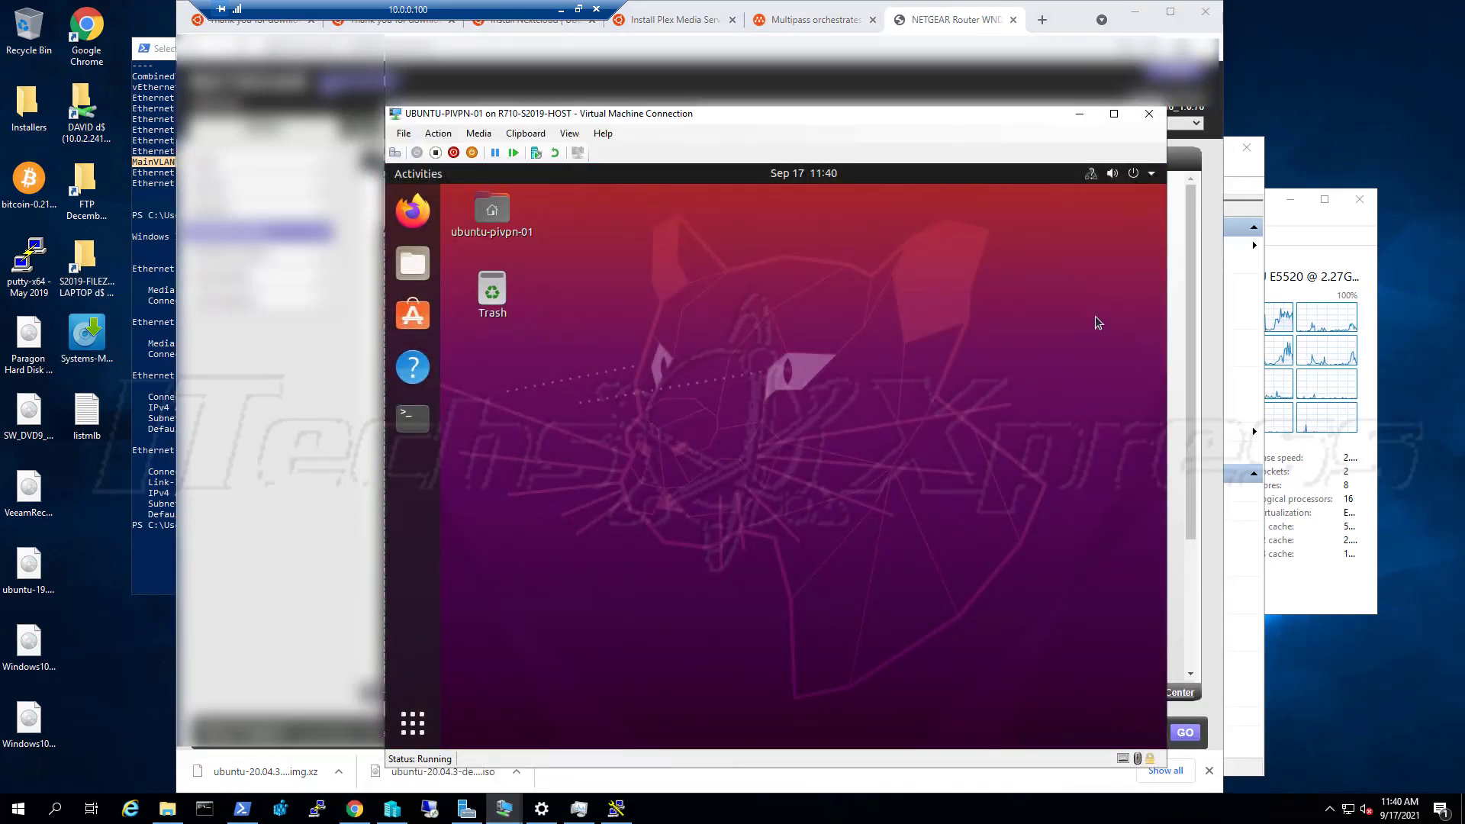
Open Ubuntu's Wired Settings from the system menu's wired connection entry
click(1091, 175)
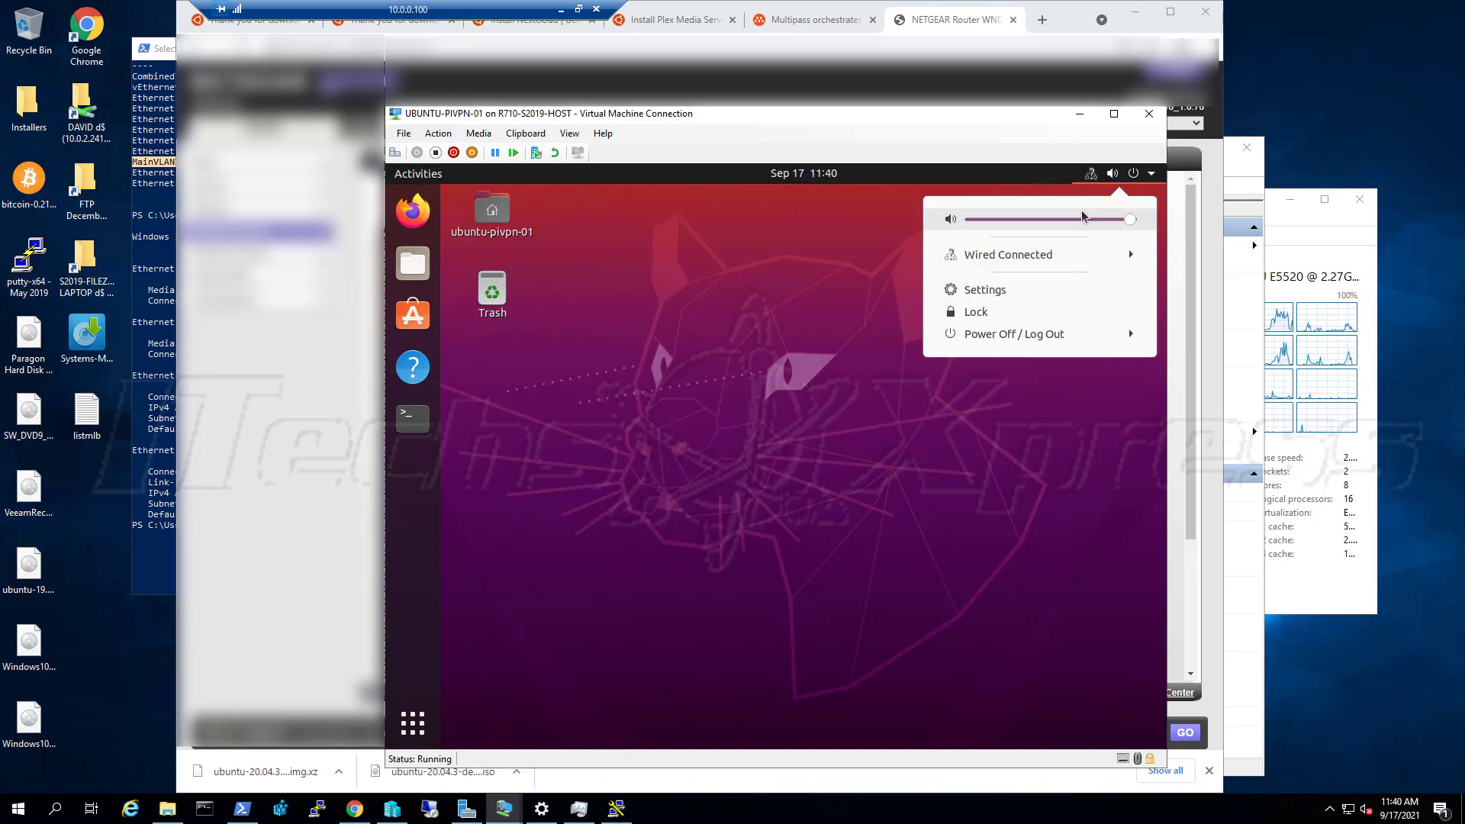
click(1046, 261)
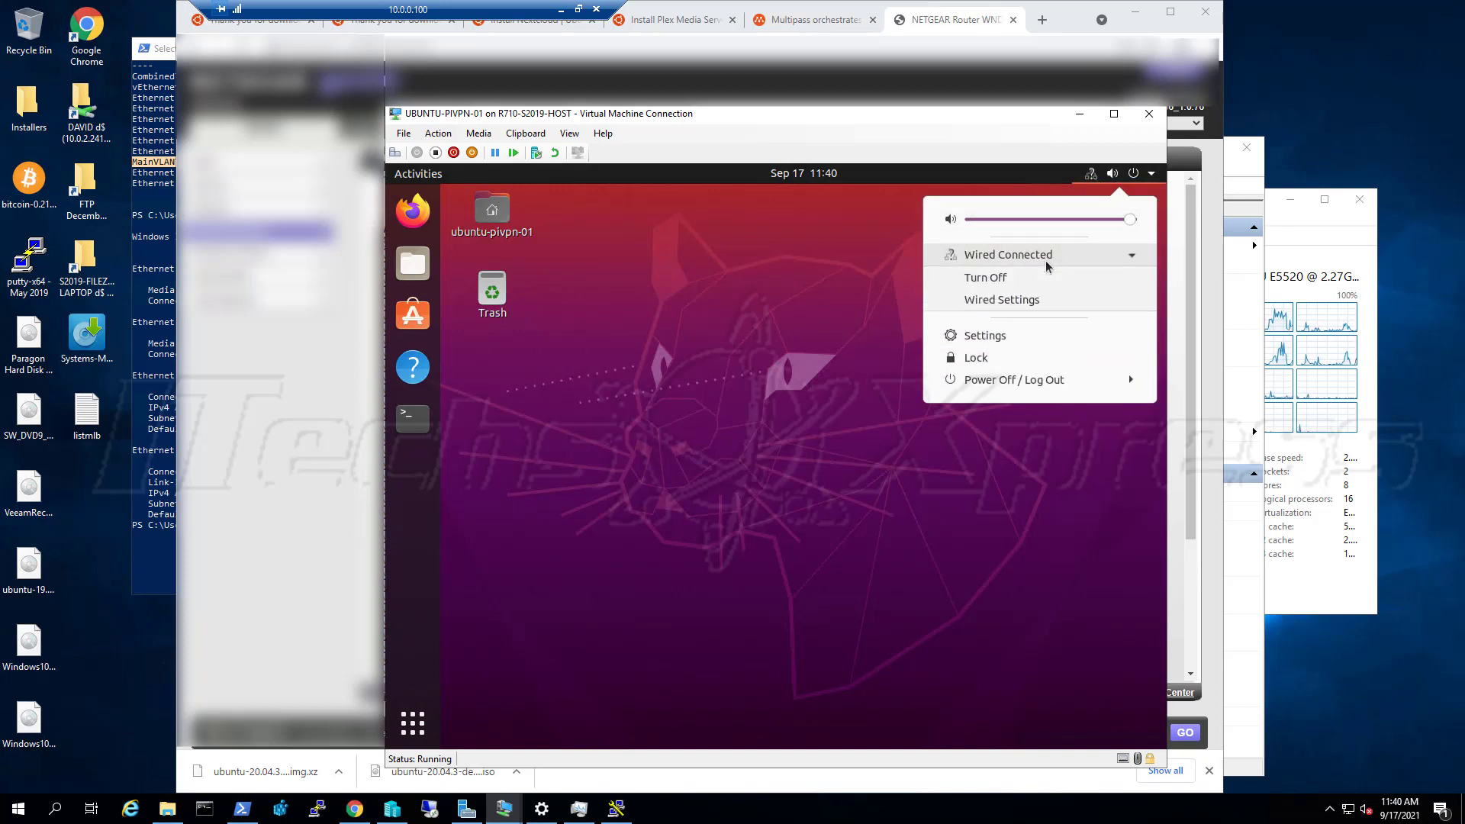
click(1029, 299)
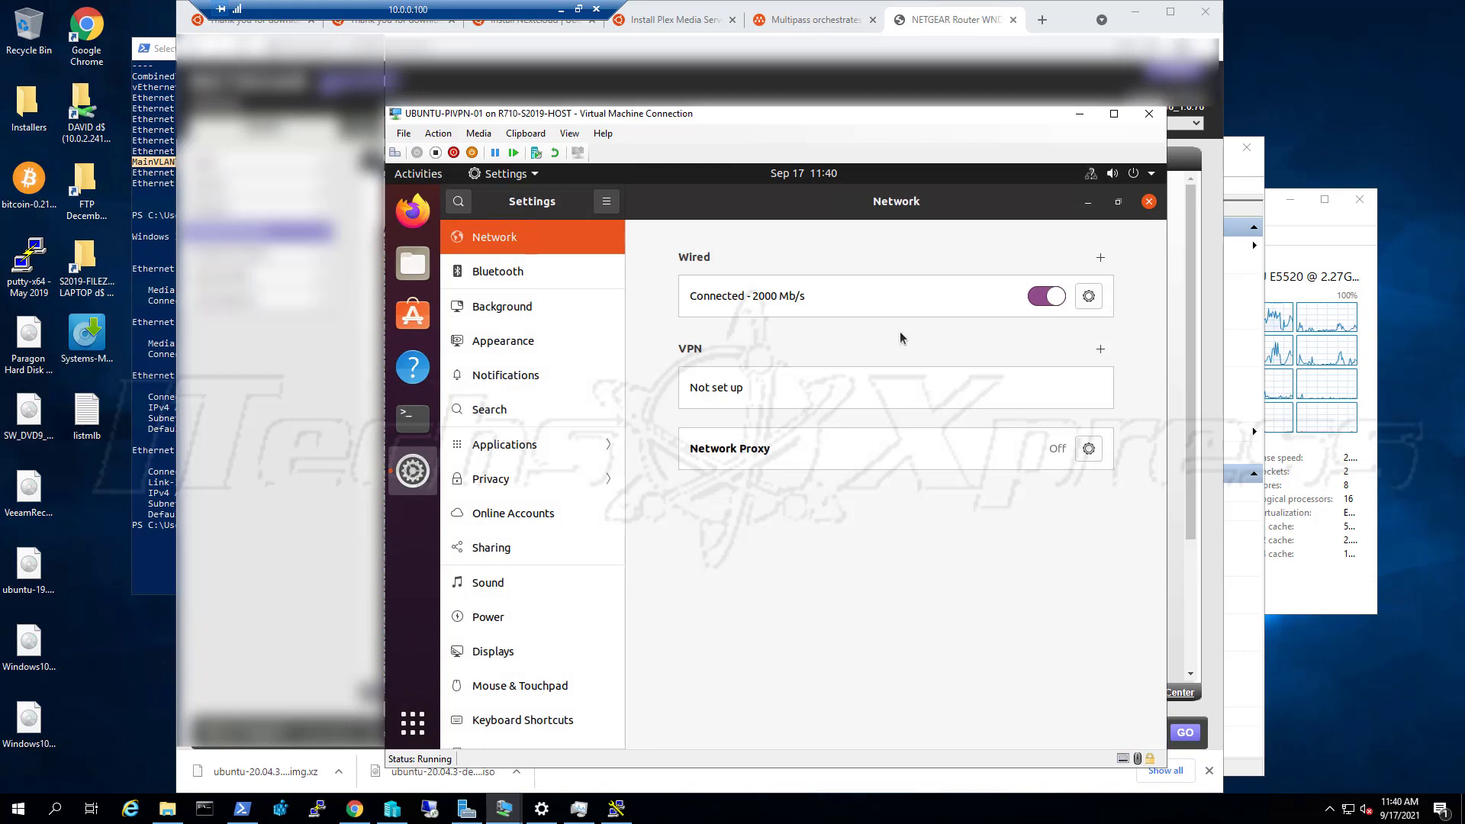
Set the wired connection's IPv6 method to Disable and apply, then review its Security settings
click(1085, 297)
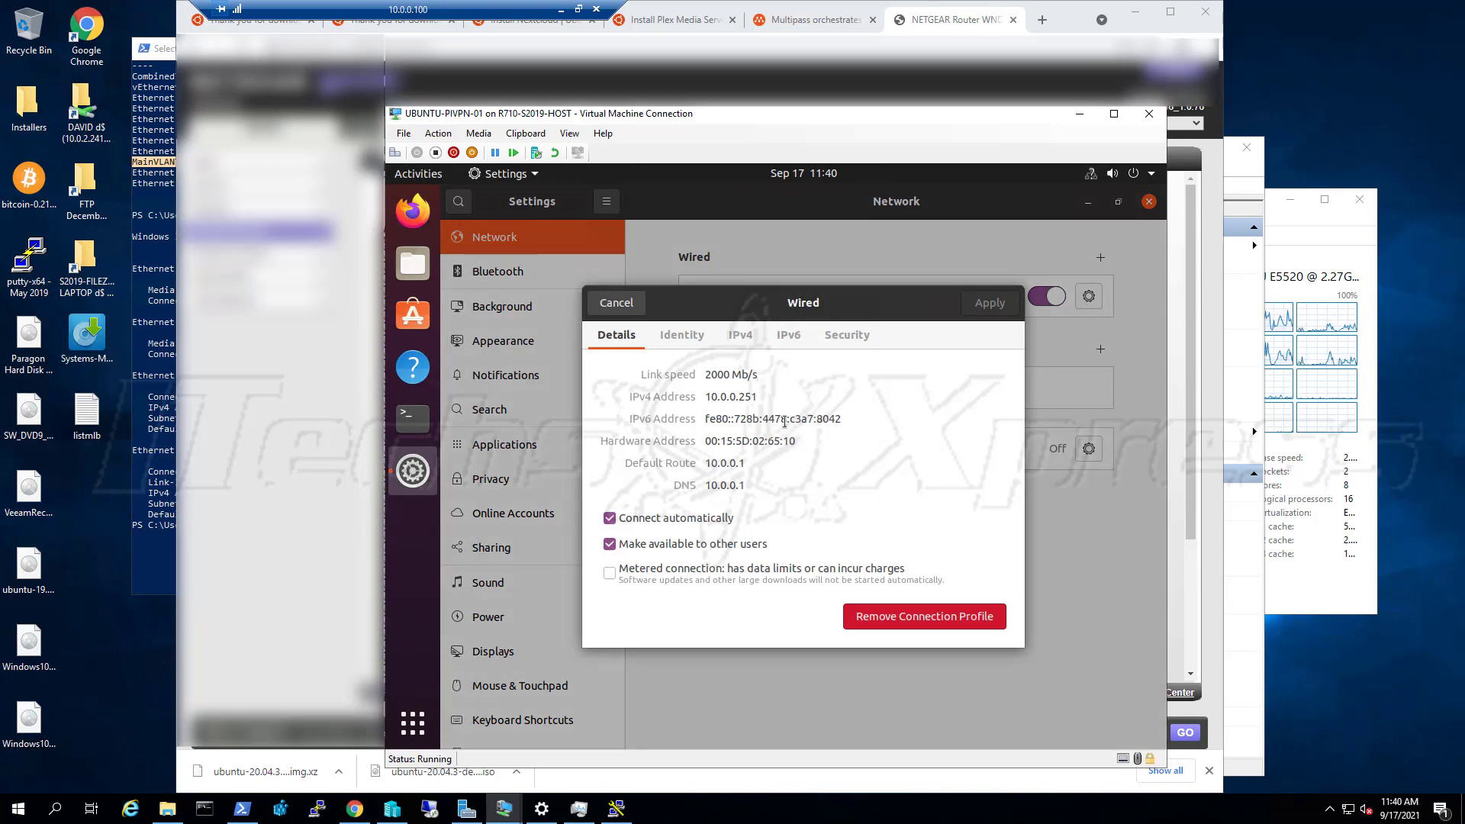
click(709, 345)
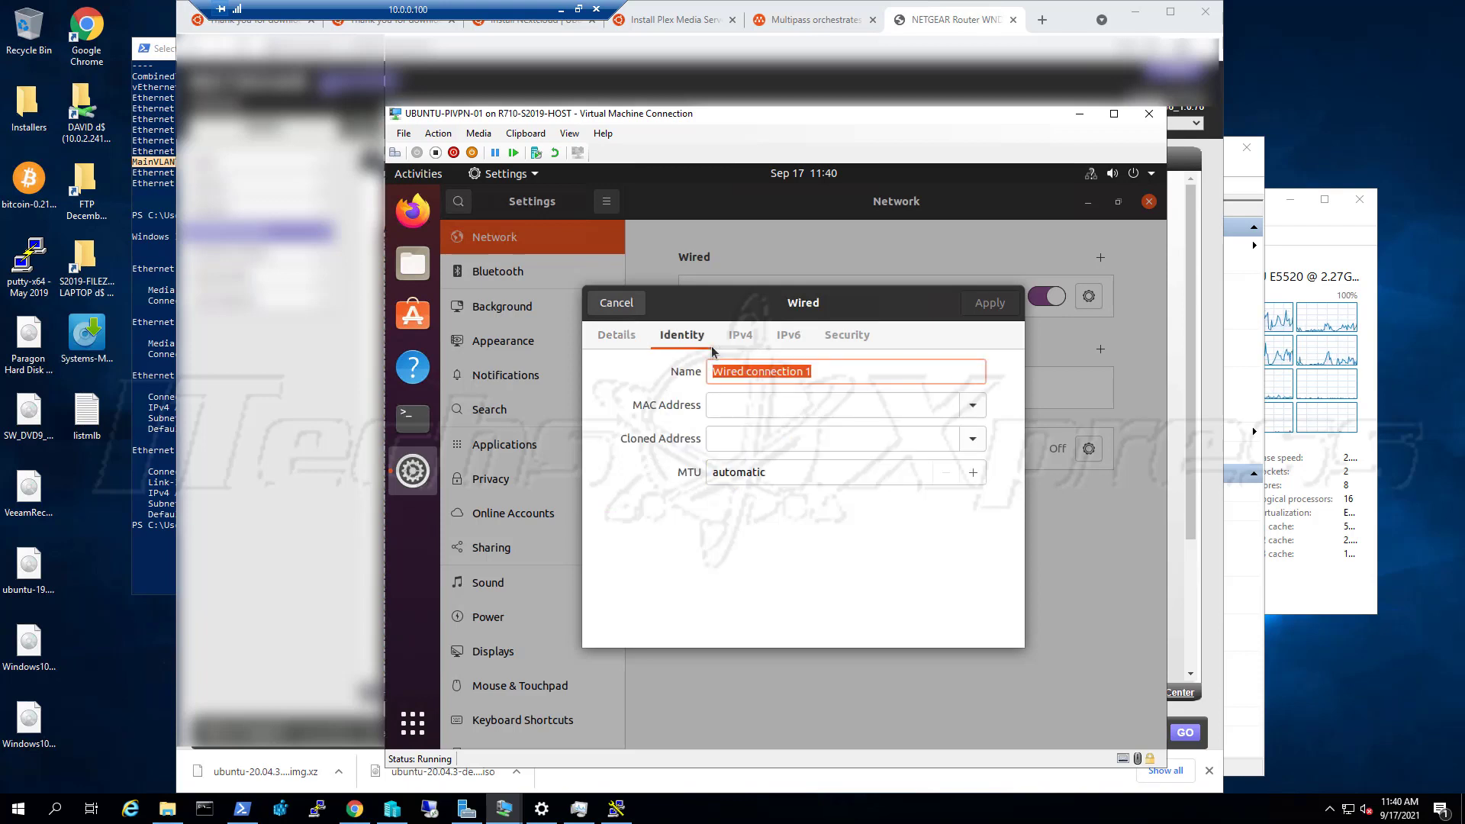
click(755, 343)
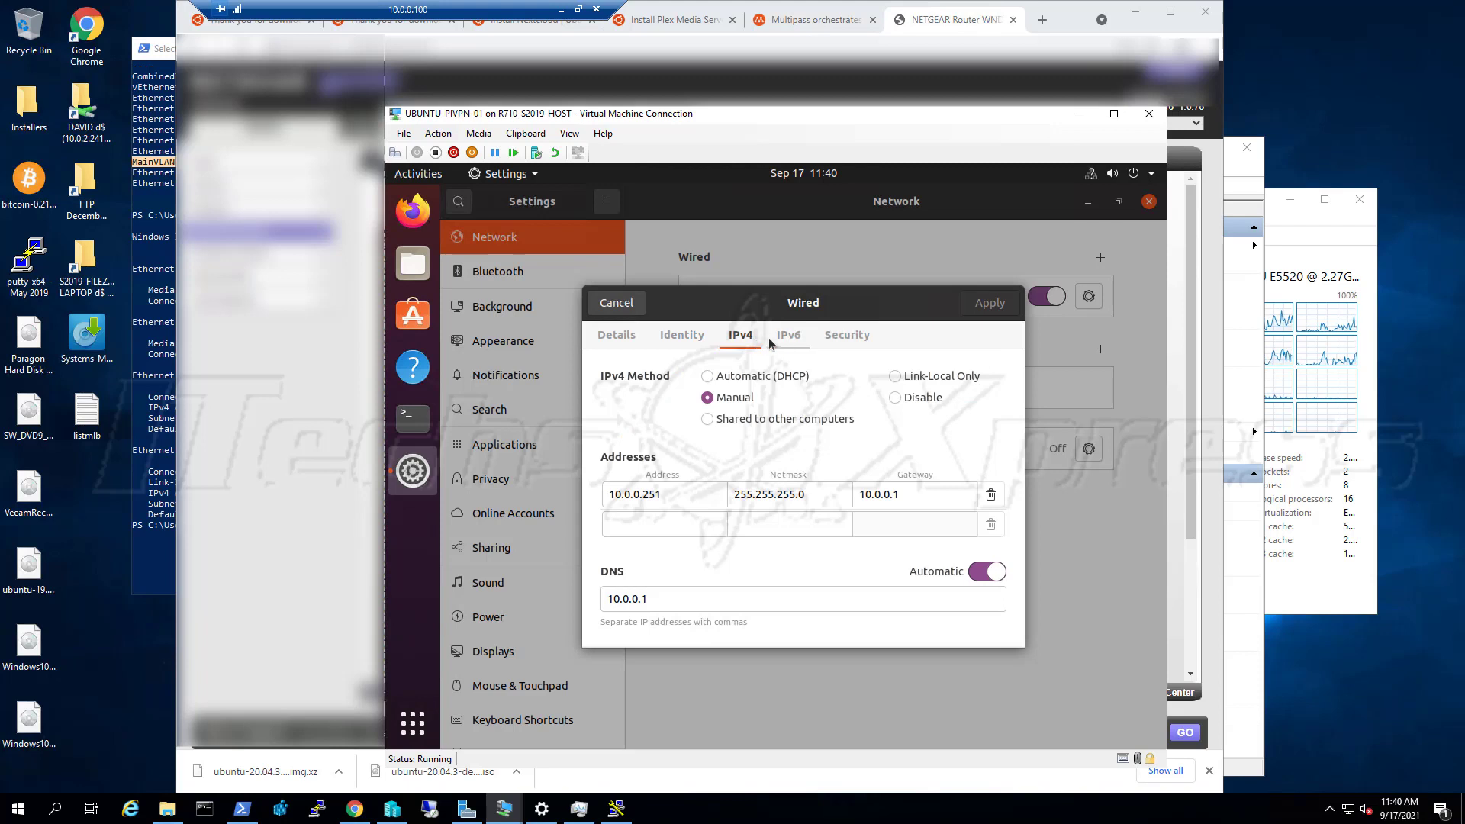
click(788, 342)
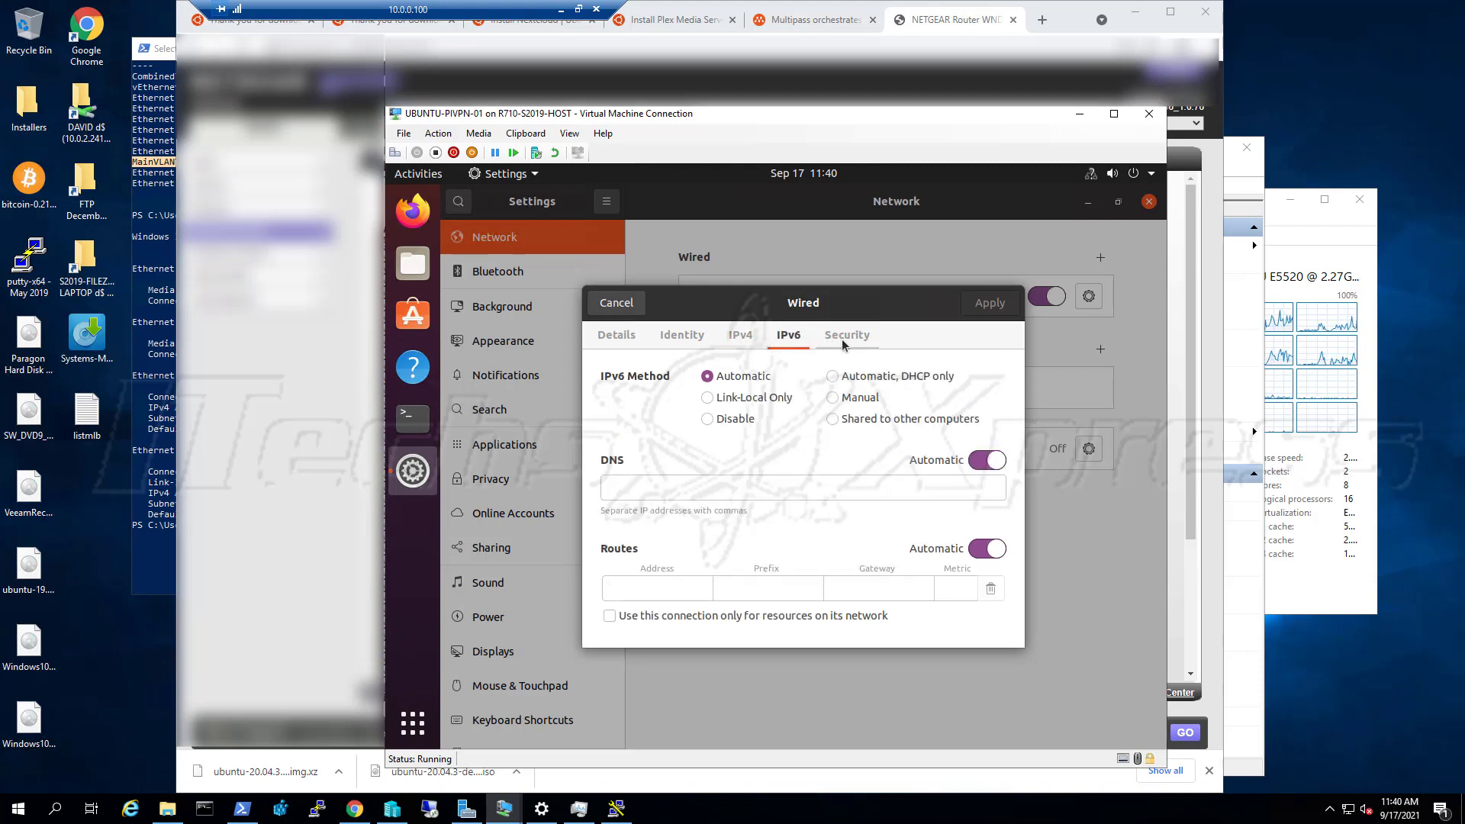
click(744, 420)
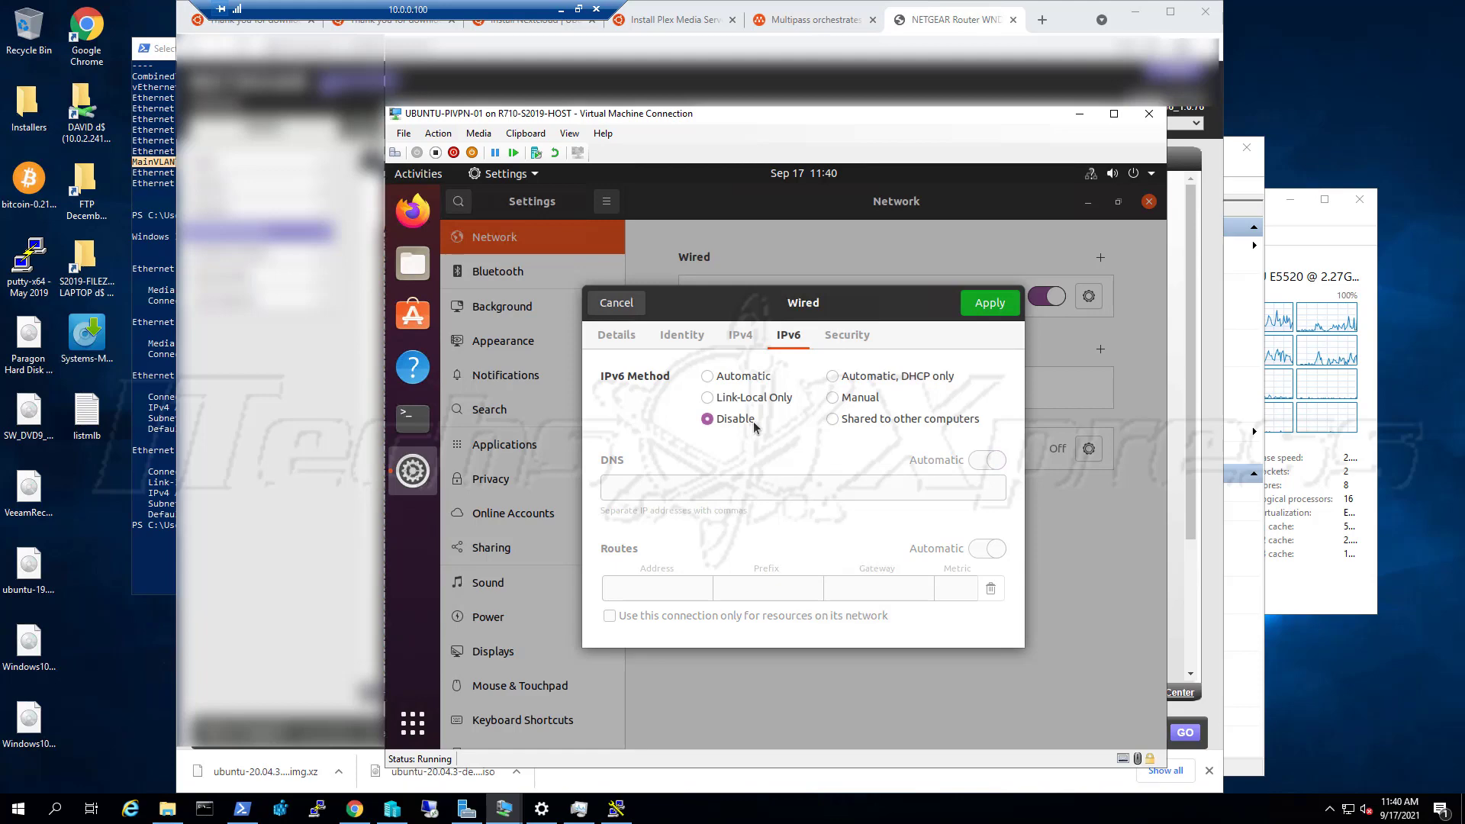
click(987, 311)
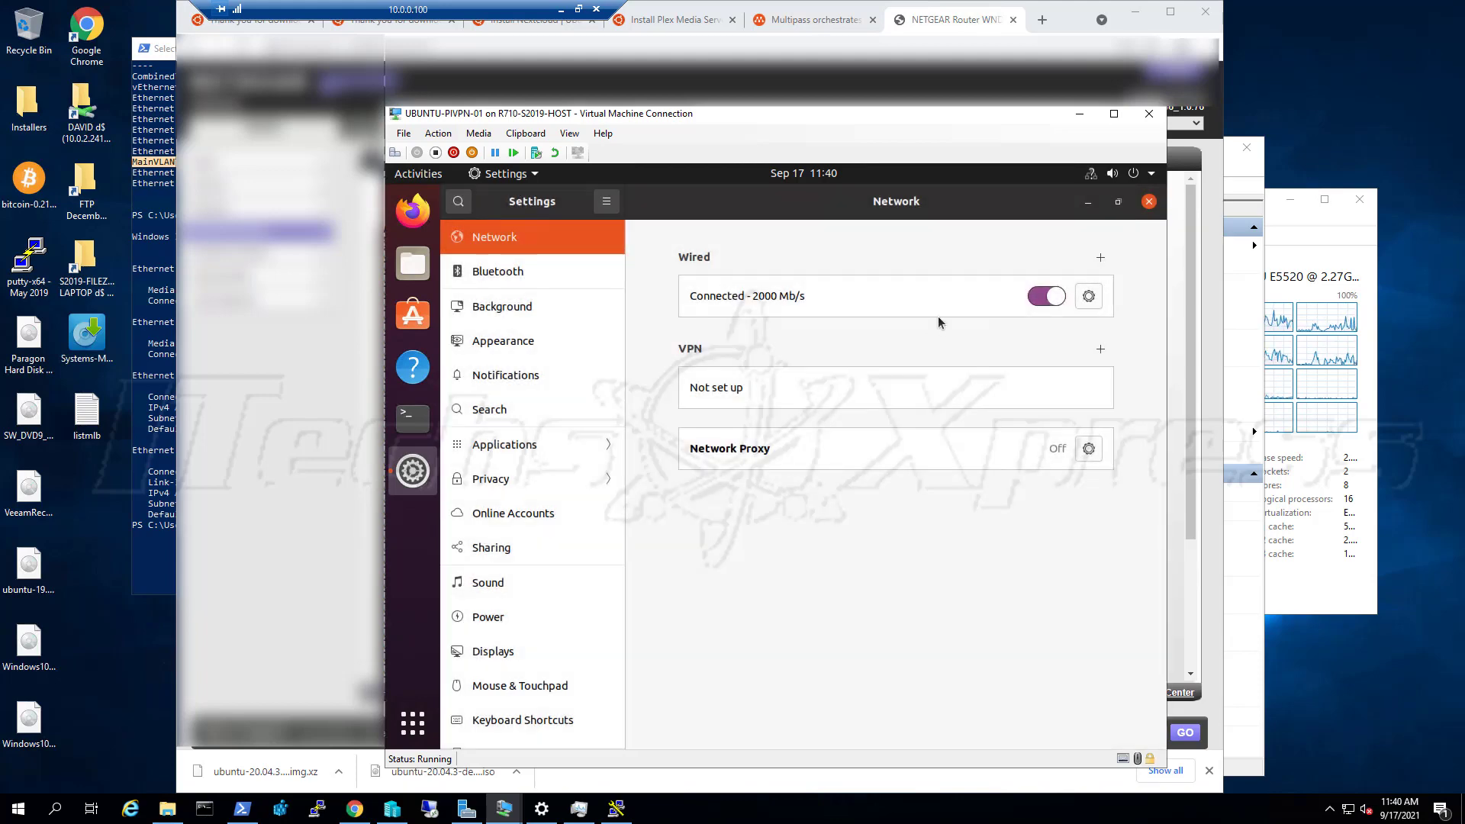
click(1088, 296)
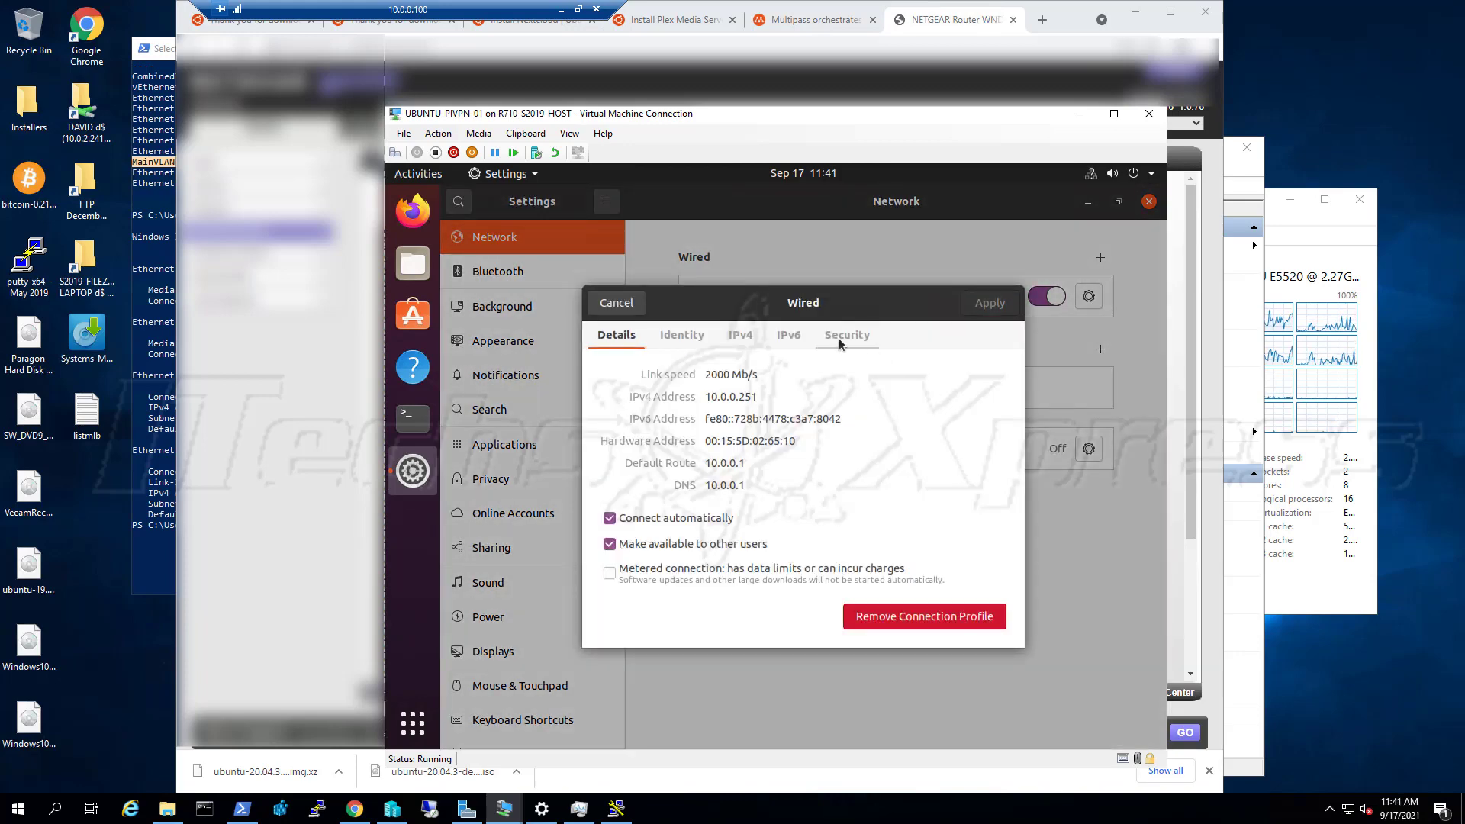
click(840, 339)
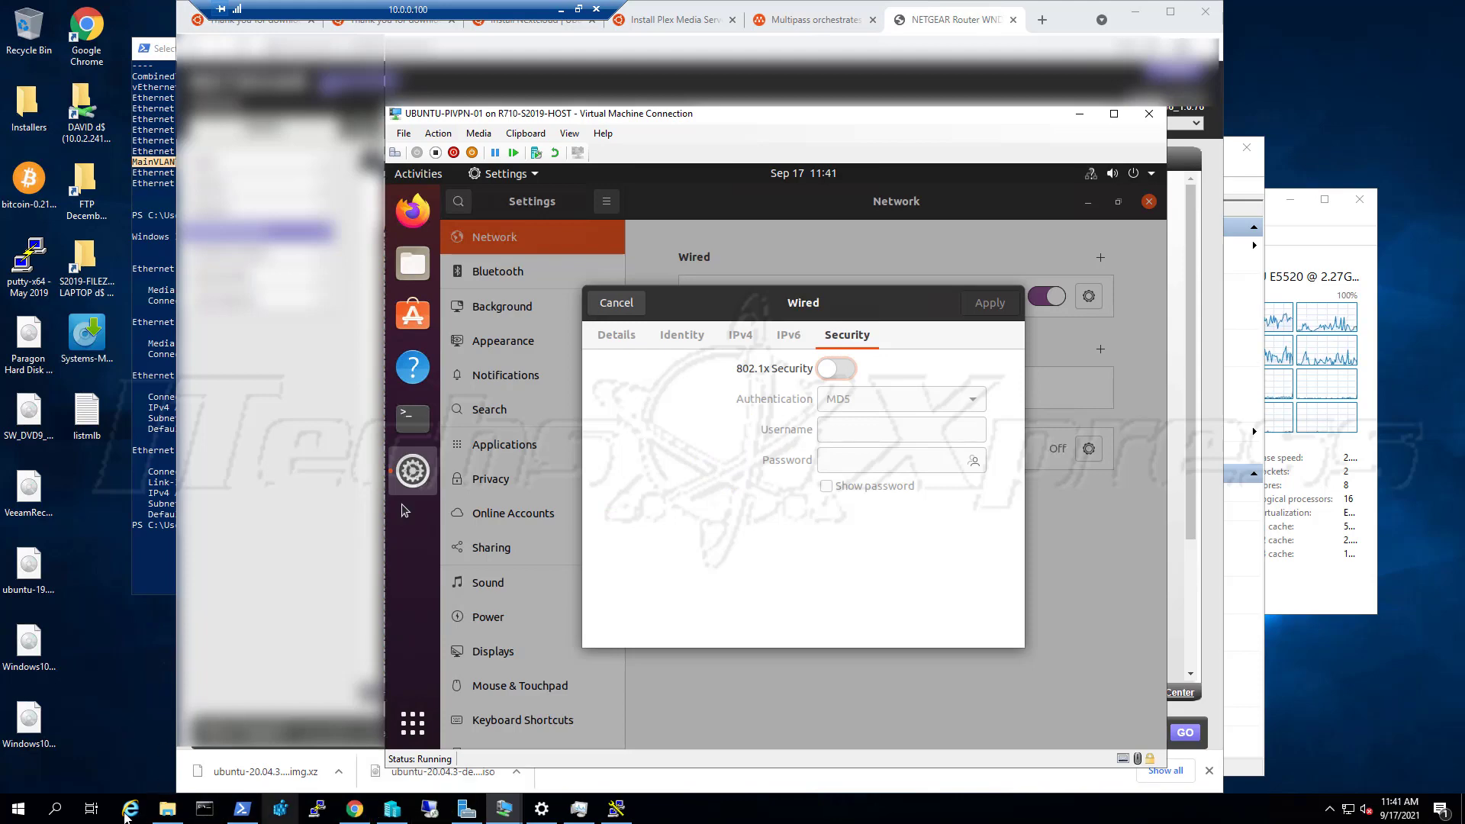
Search 'network' to reach Network and Sharing Center and open the vEthernet (MainVLANTeam) status
click(69, 813)
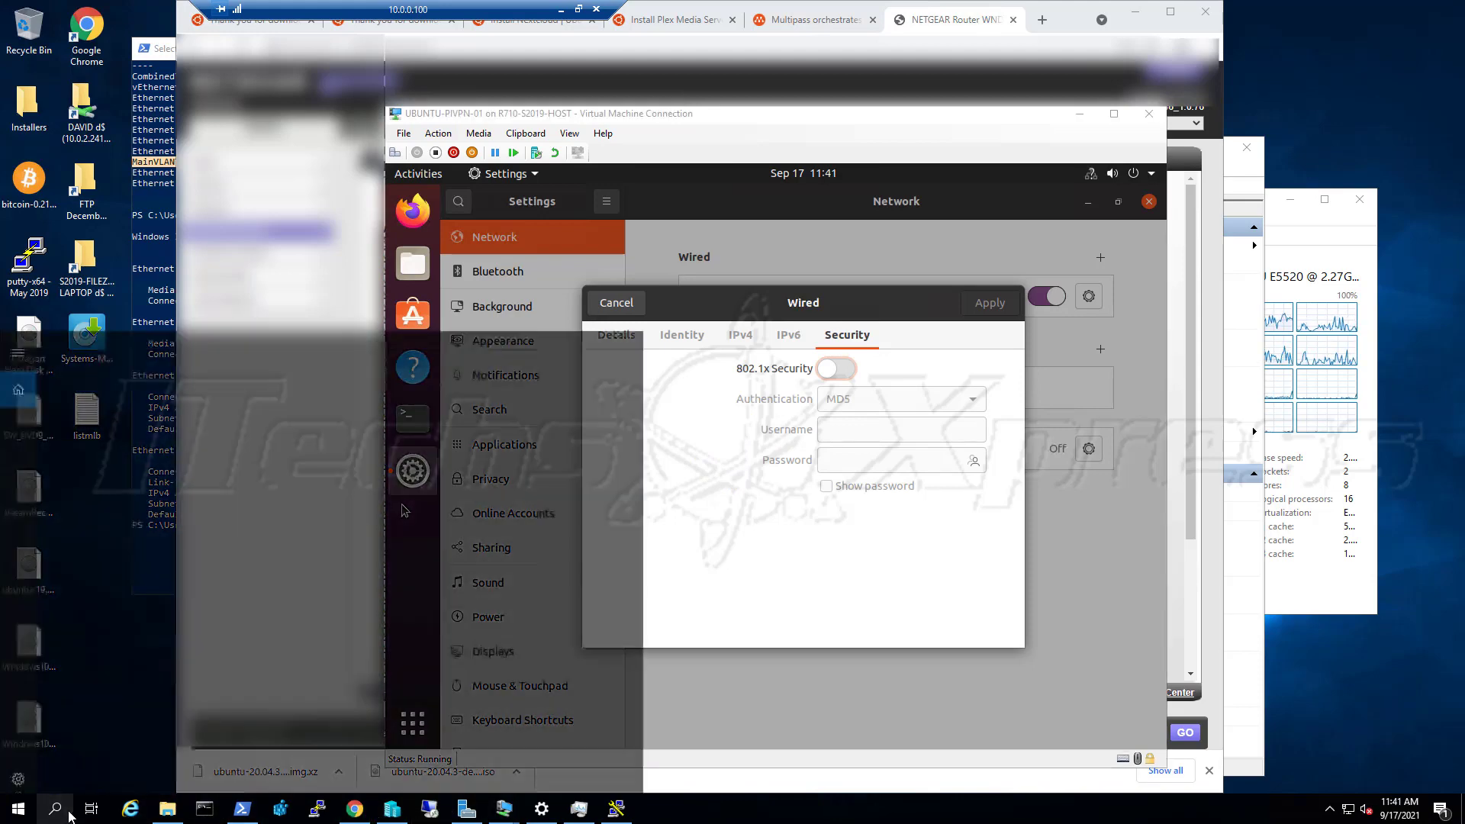
text(network)
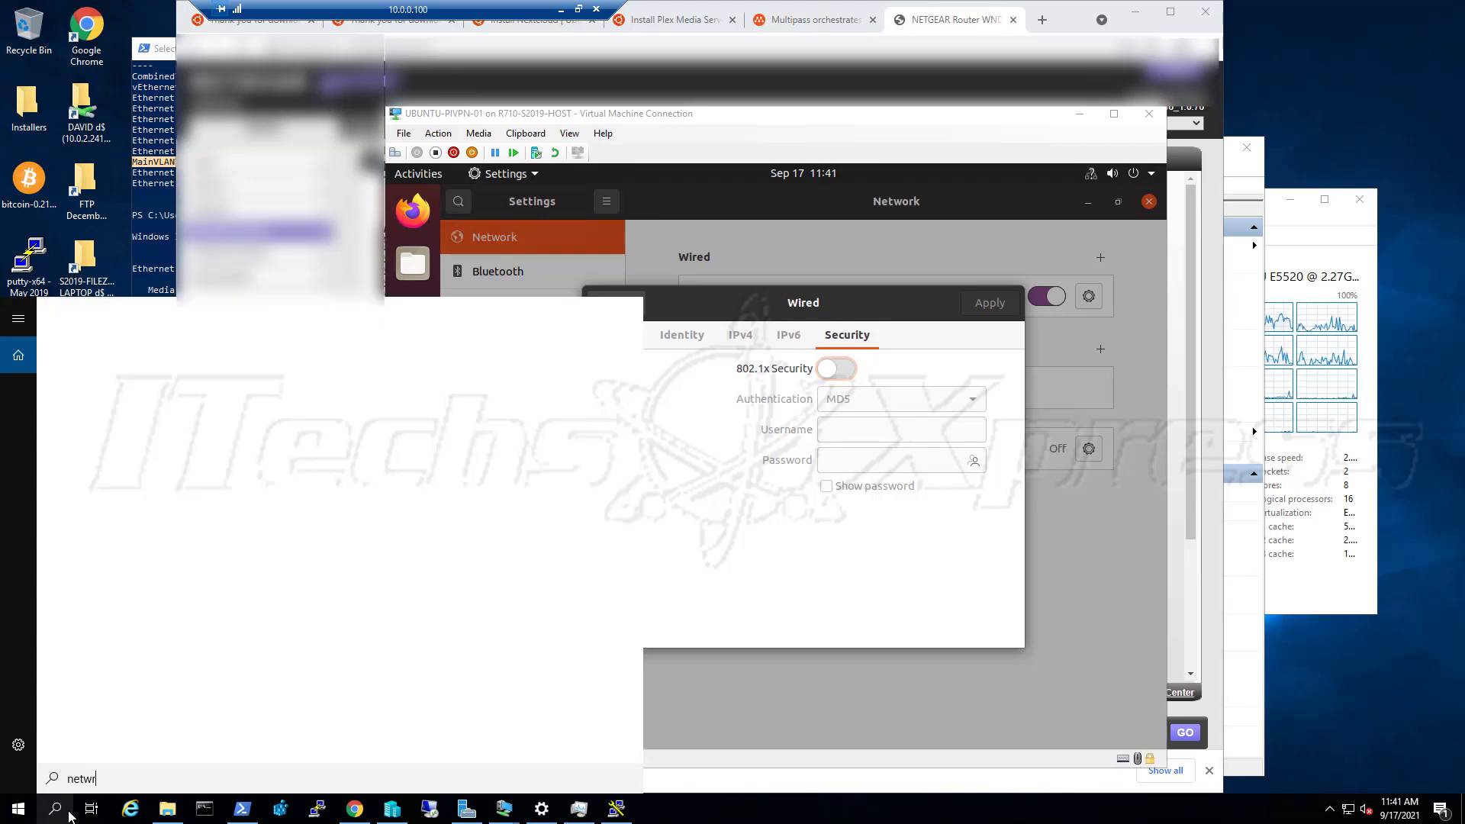
key(BackSpace)
key(BackSpace)
key(BackSpace)
key(BackSpace)
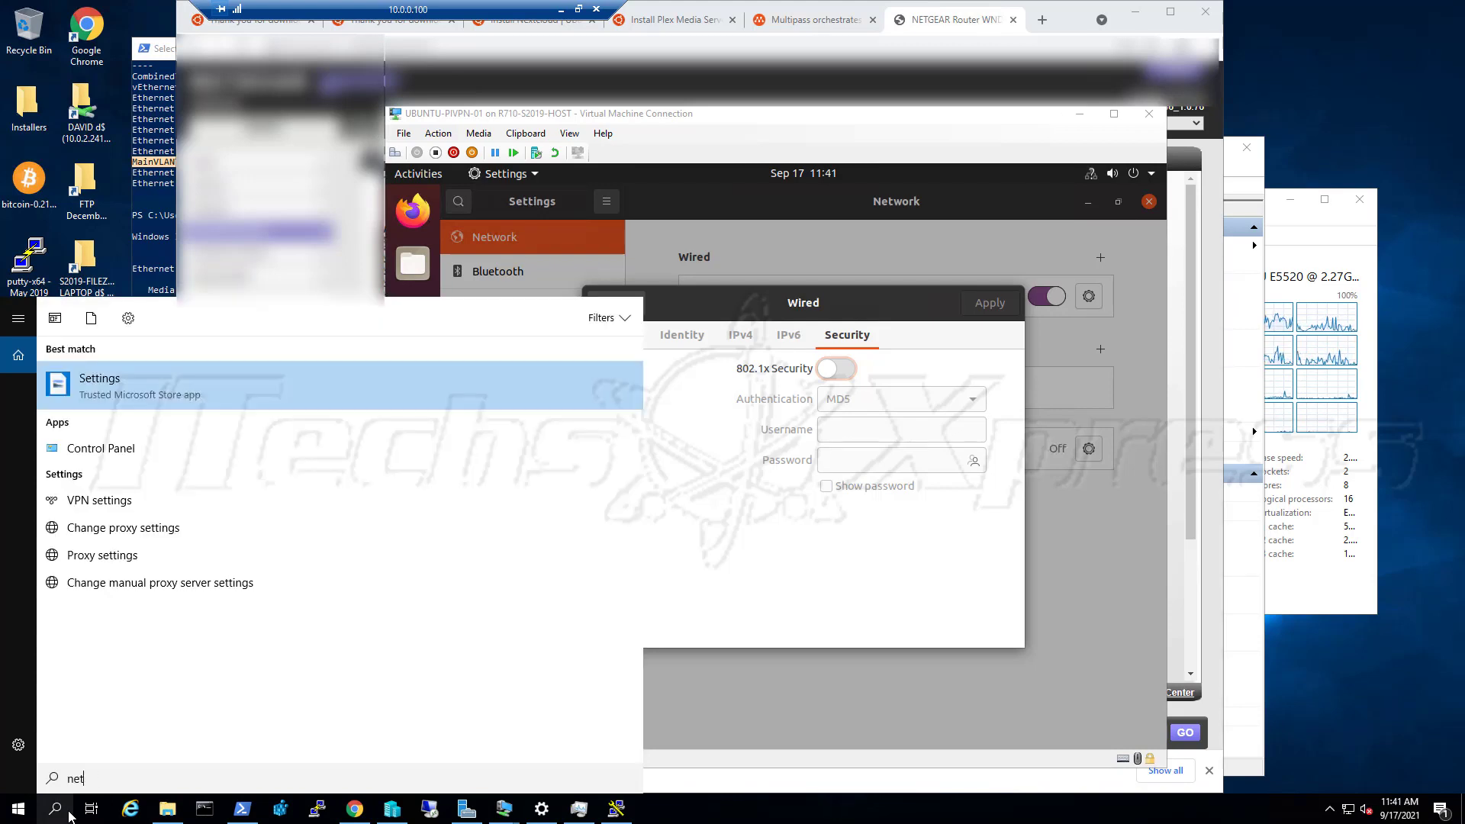
text(wor)
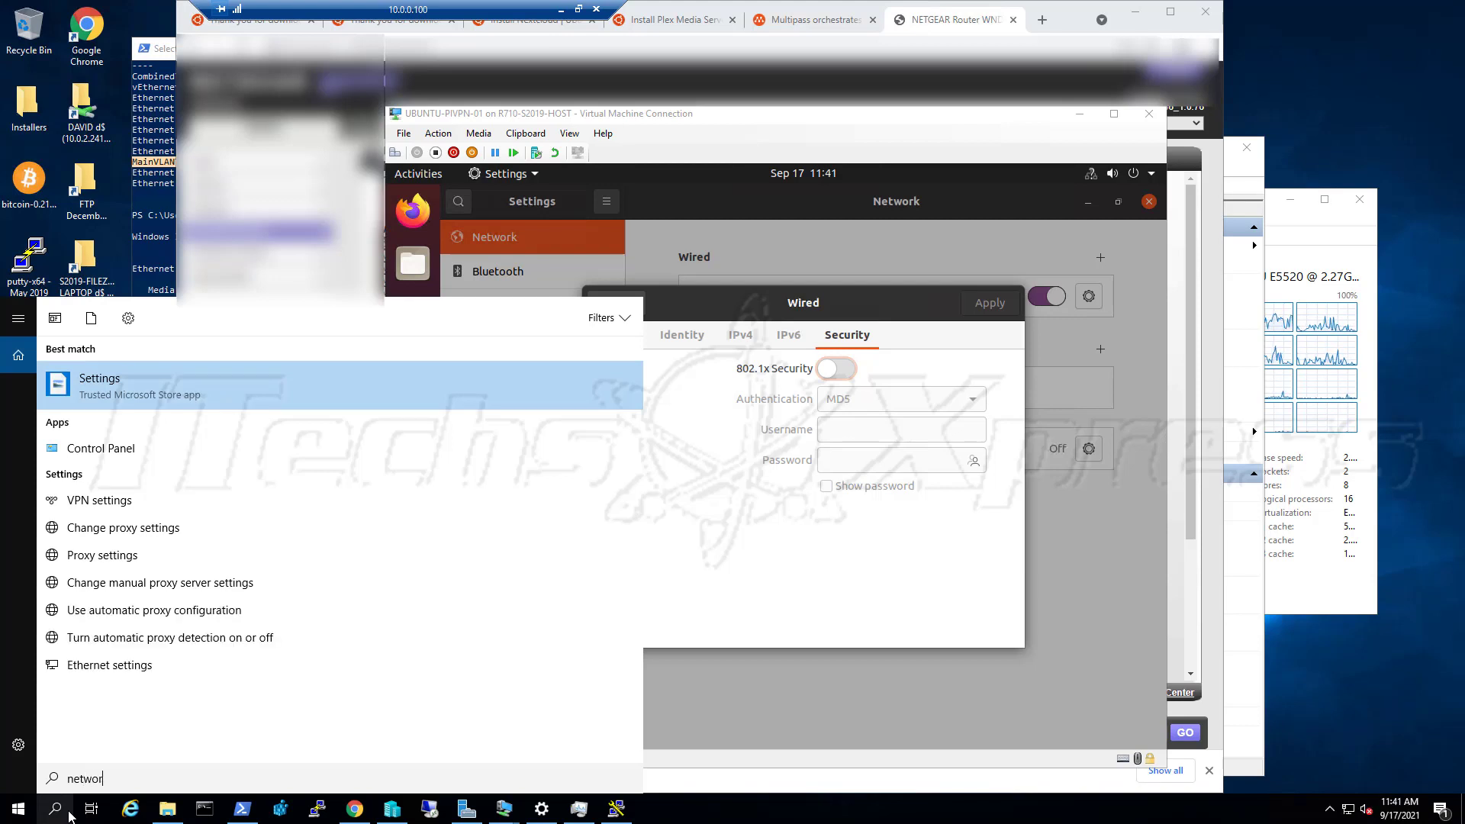
text(k)
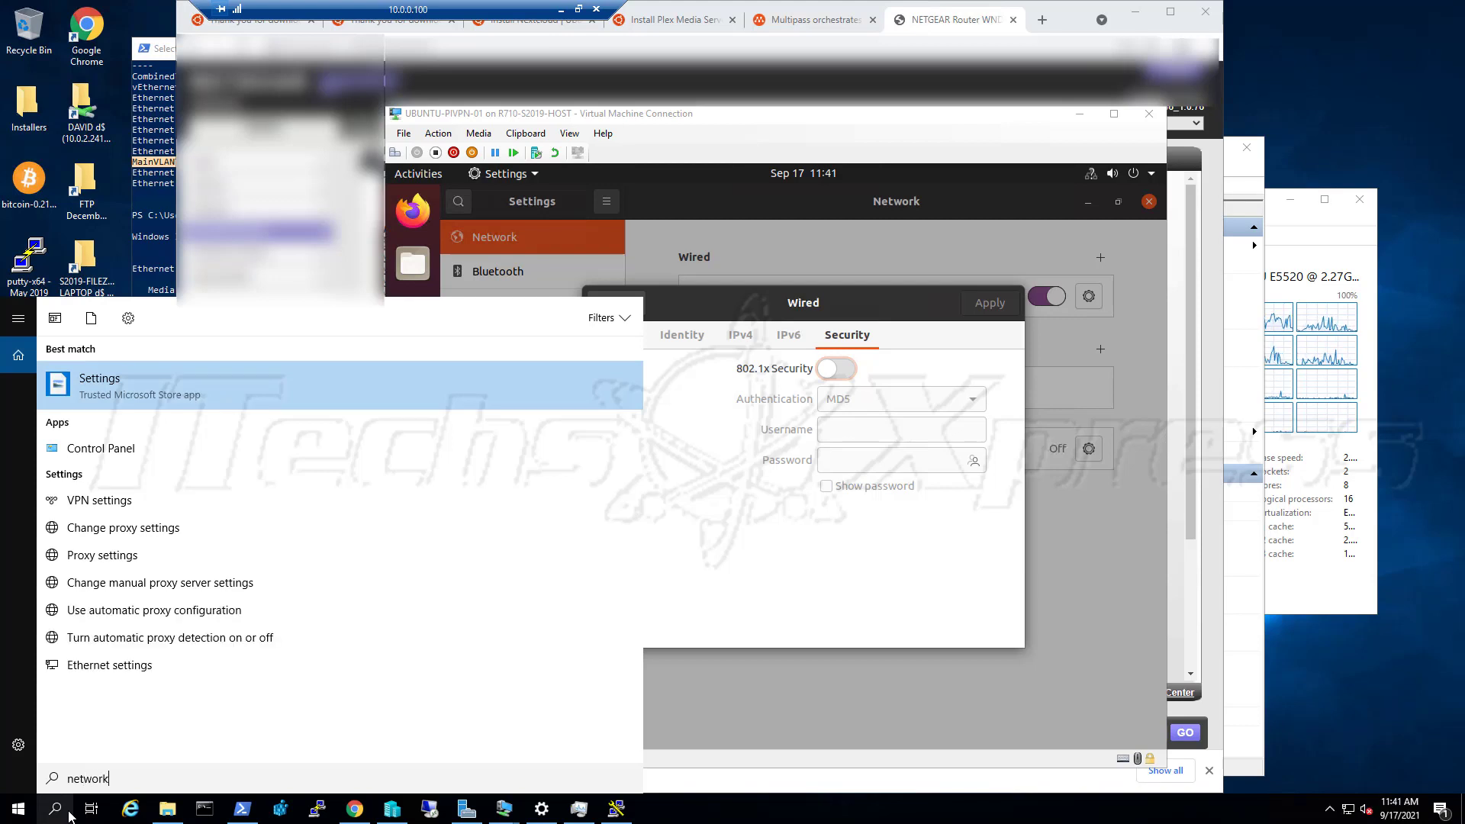
key(Down)
key(Return)
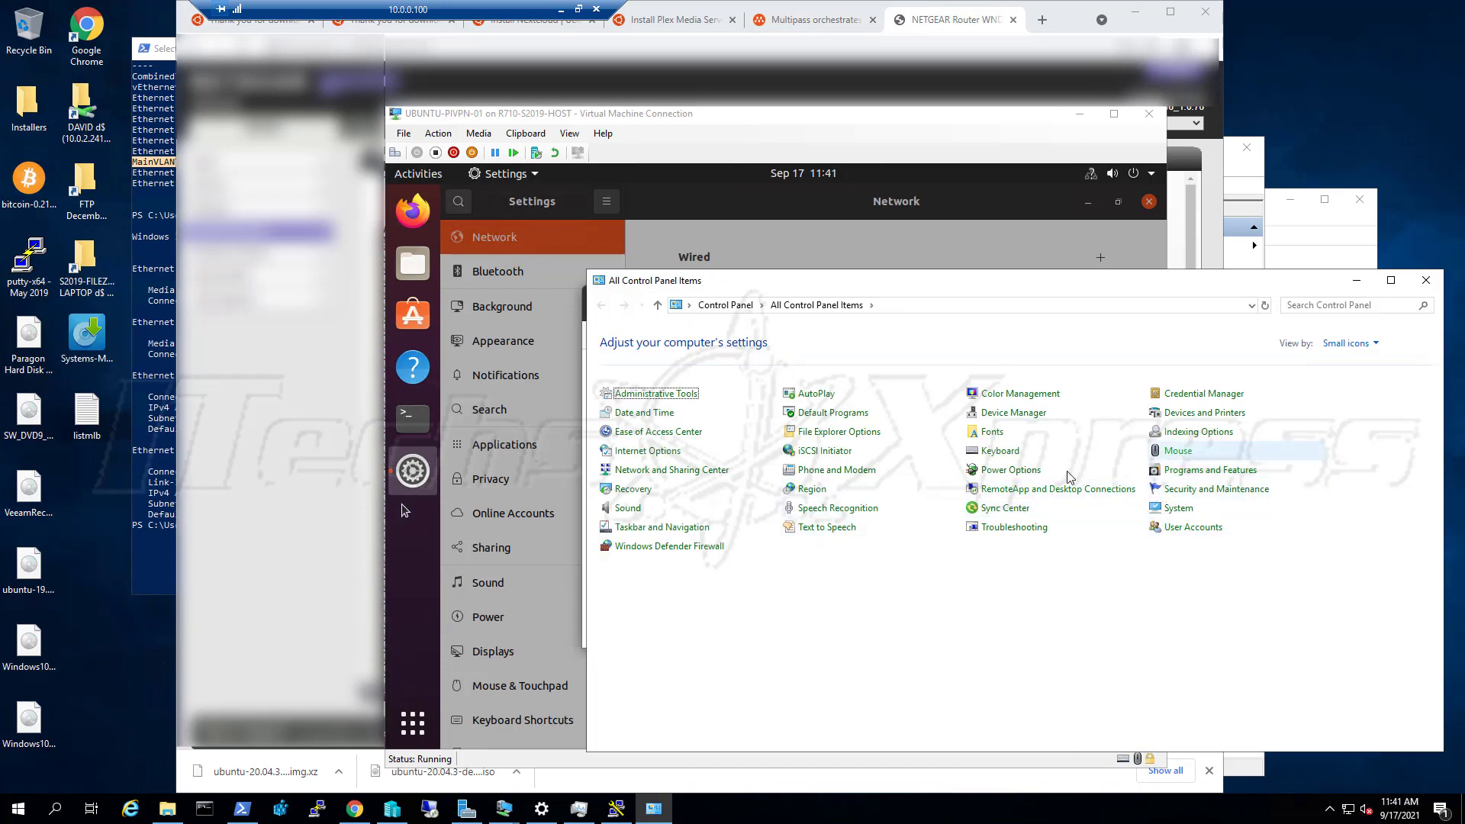
click(711, 473)
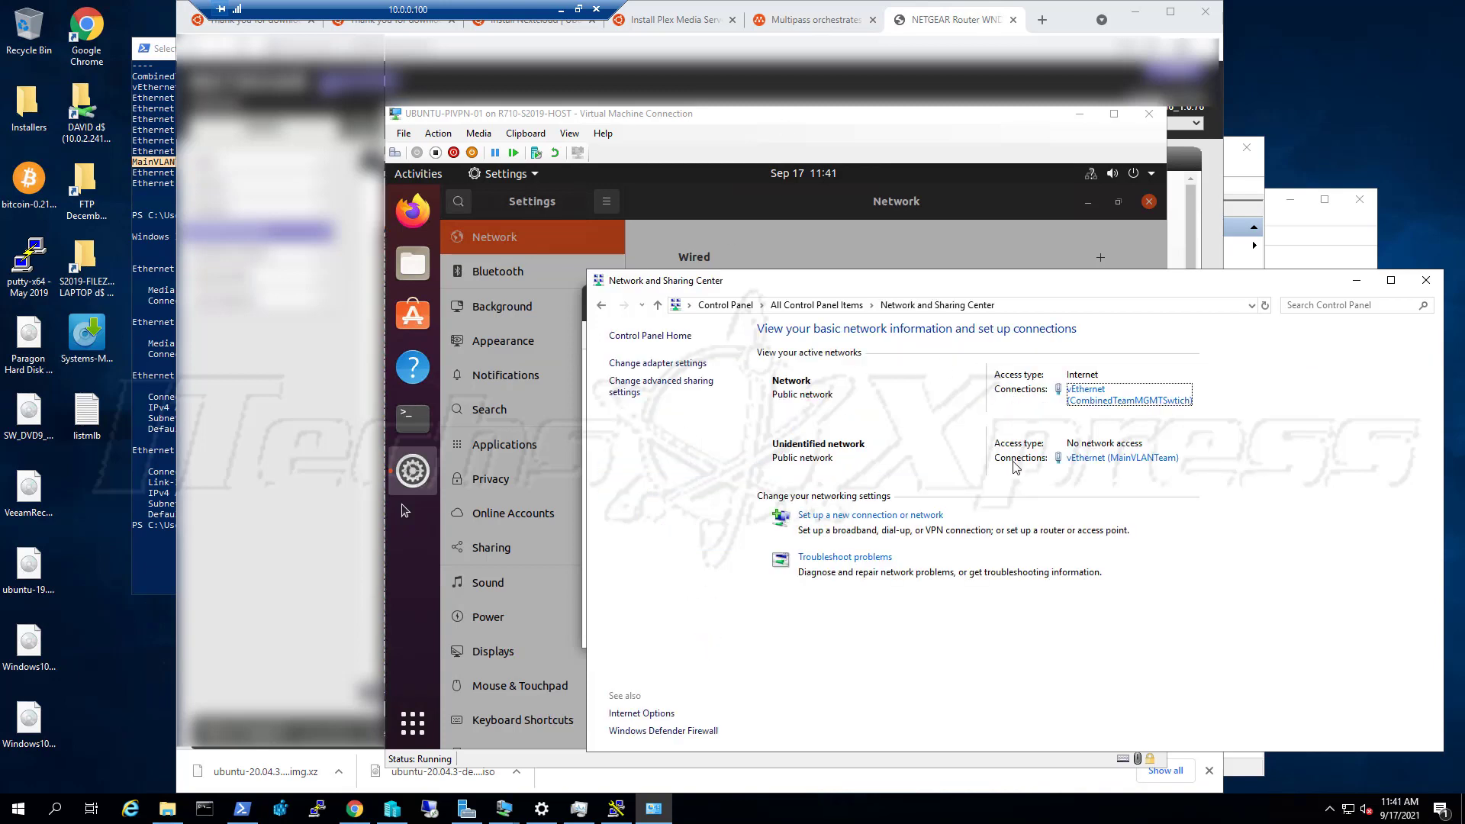
click(1116, 460)
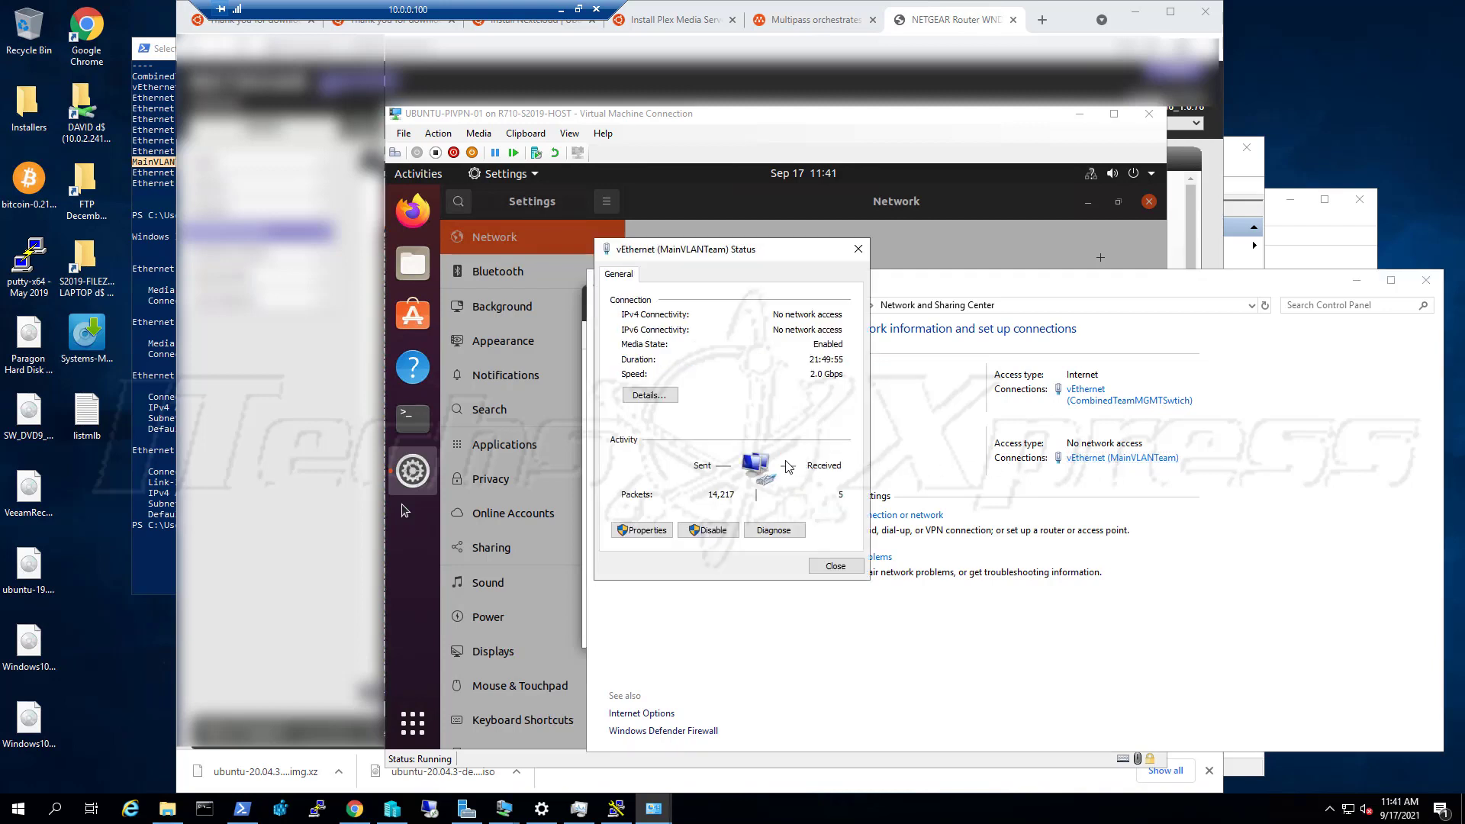
Read MainVLANTeam's IPv4 connection details, then run Diagnose on the adapter
click(660, 396)
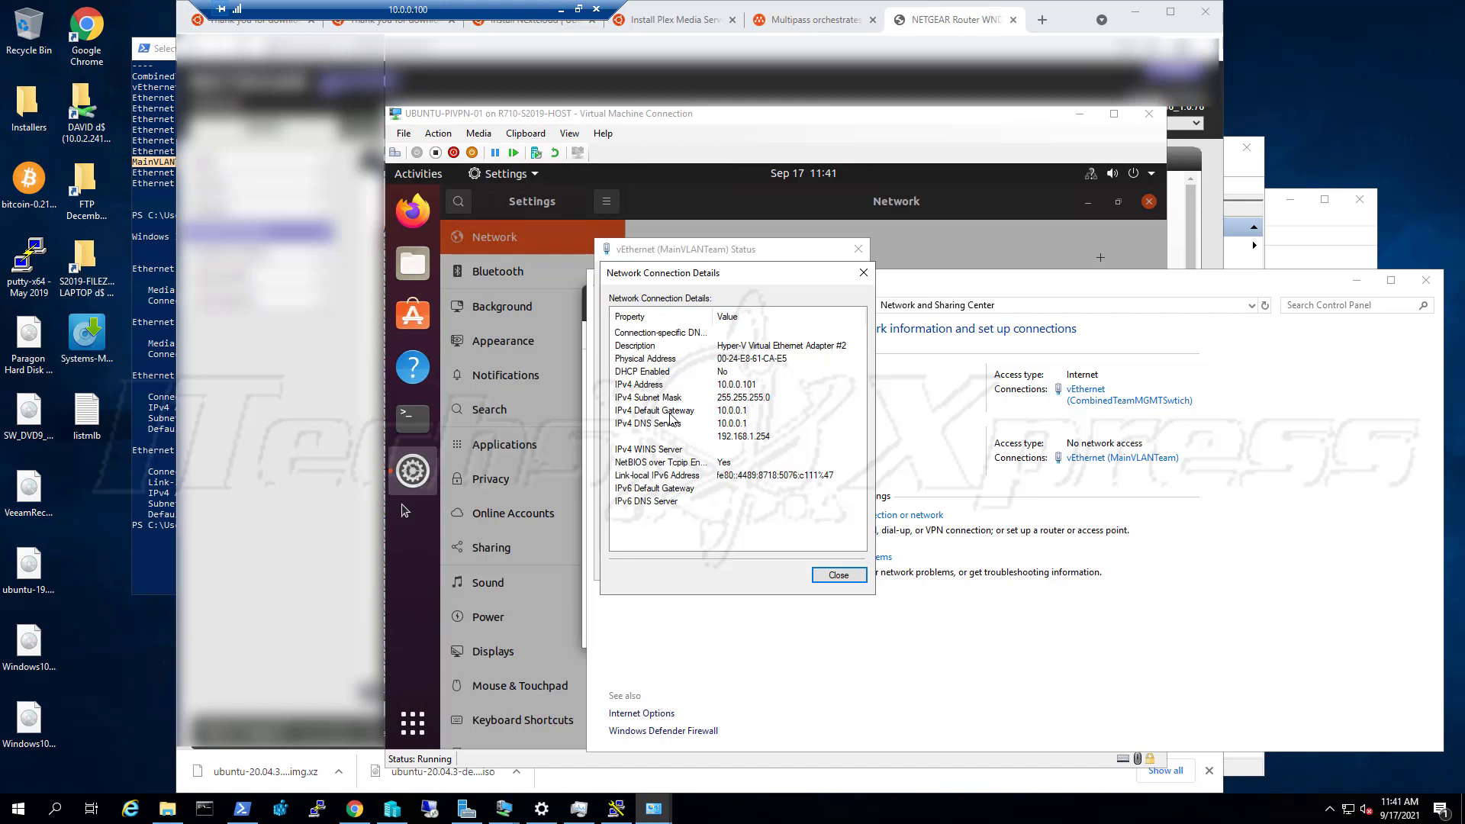
click(833, 577)
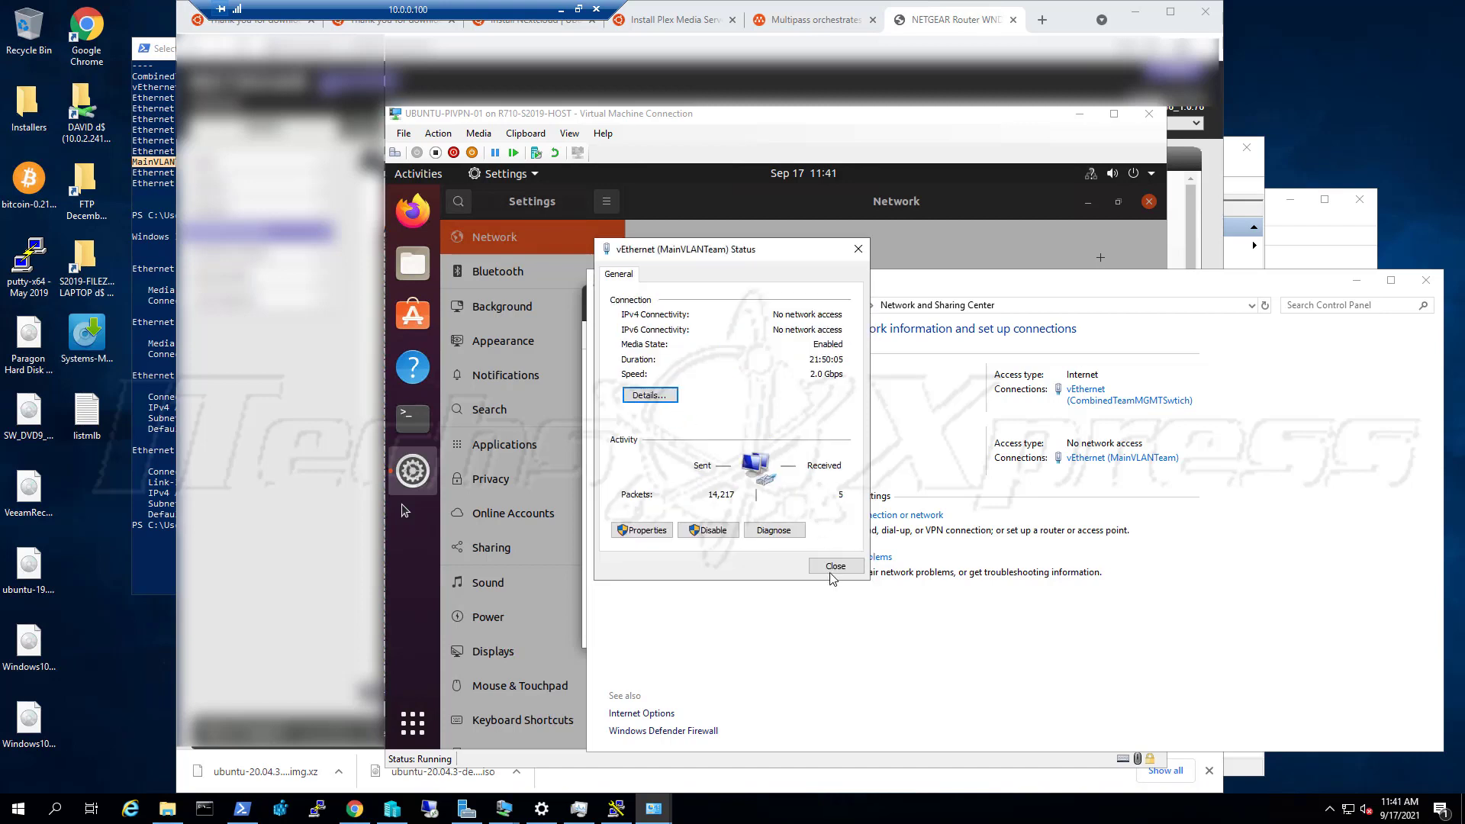
click(761, 536)
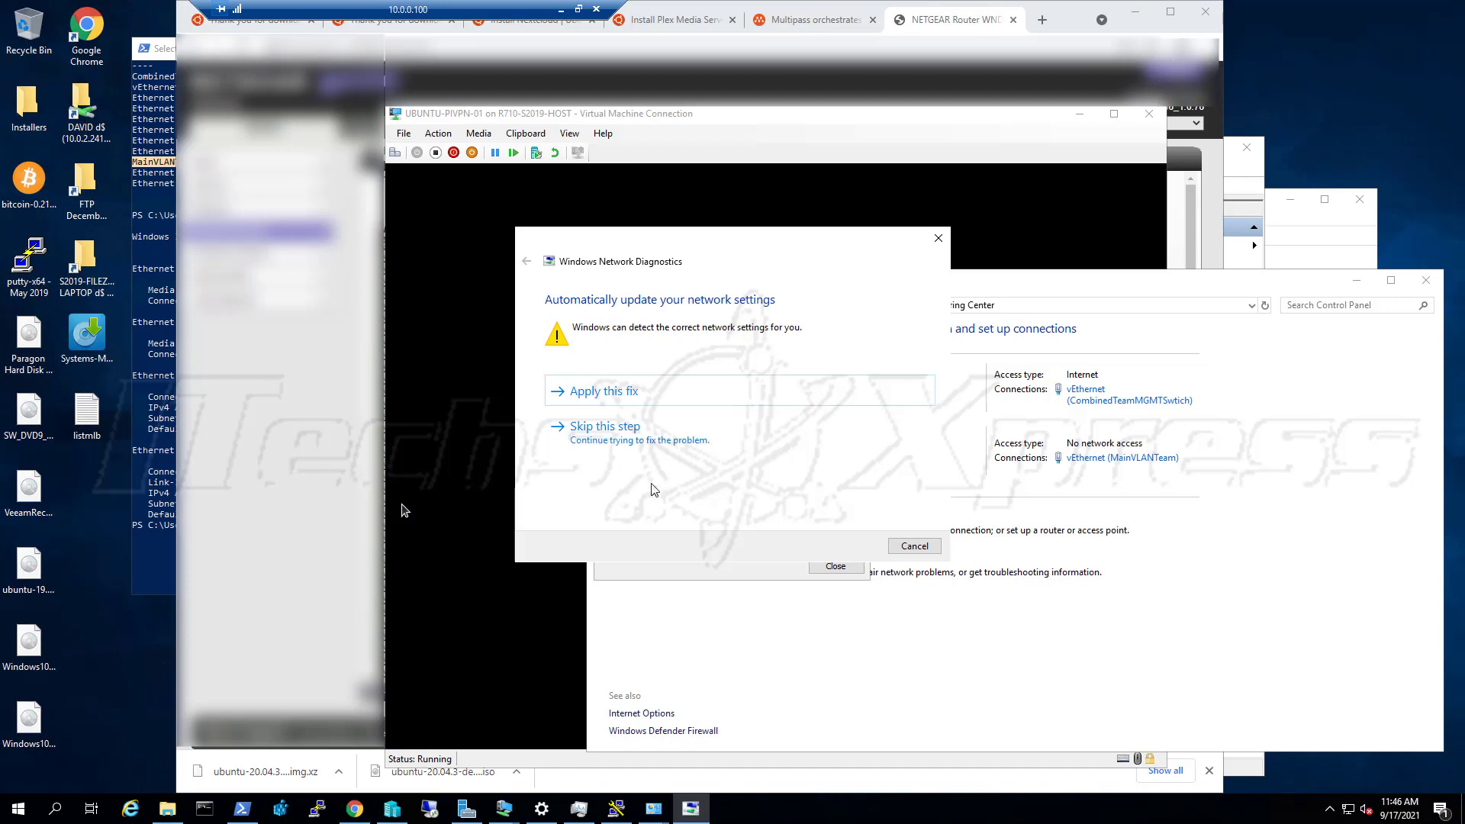
Apply the fix enabling DHCP for vEthernet (MainVLANTeam) and close the troubleshooter
click(675, 398)
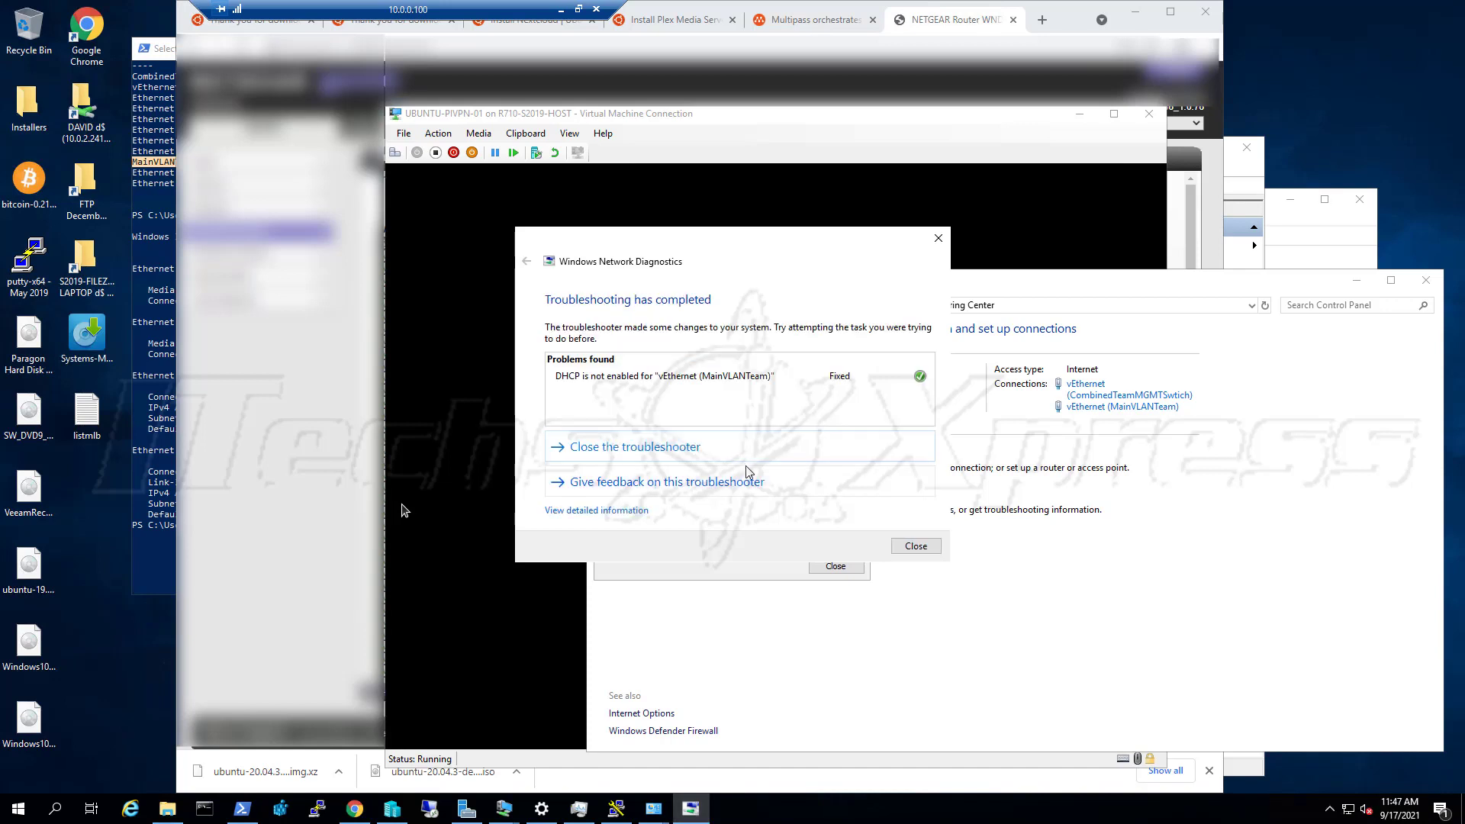
click(916, 546)
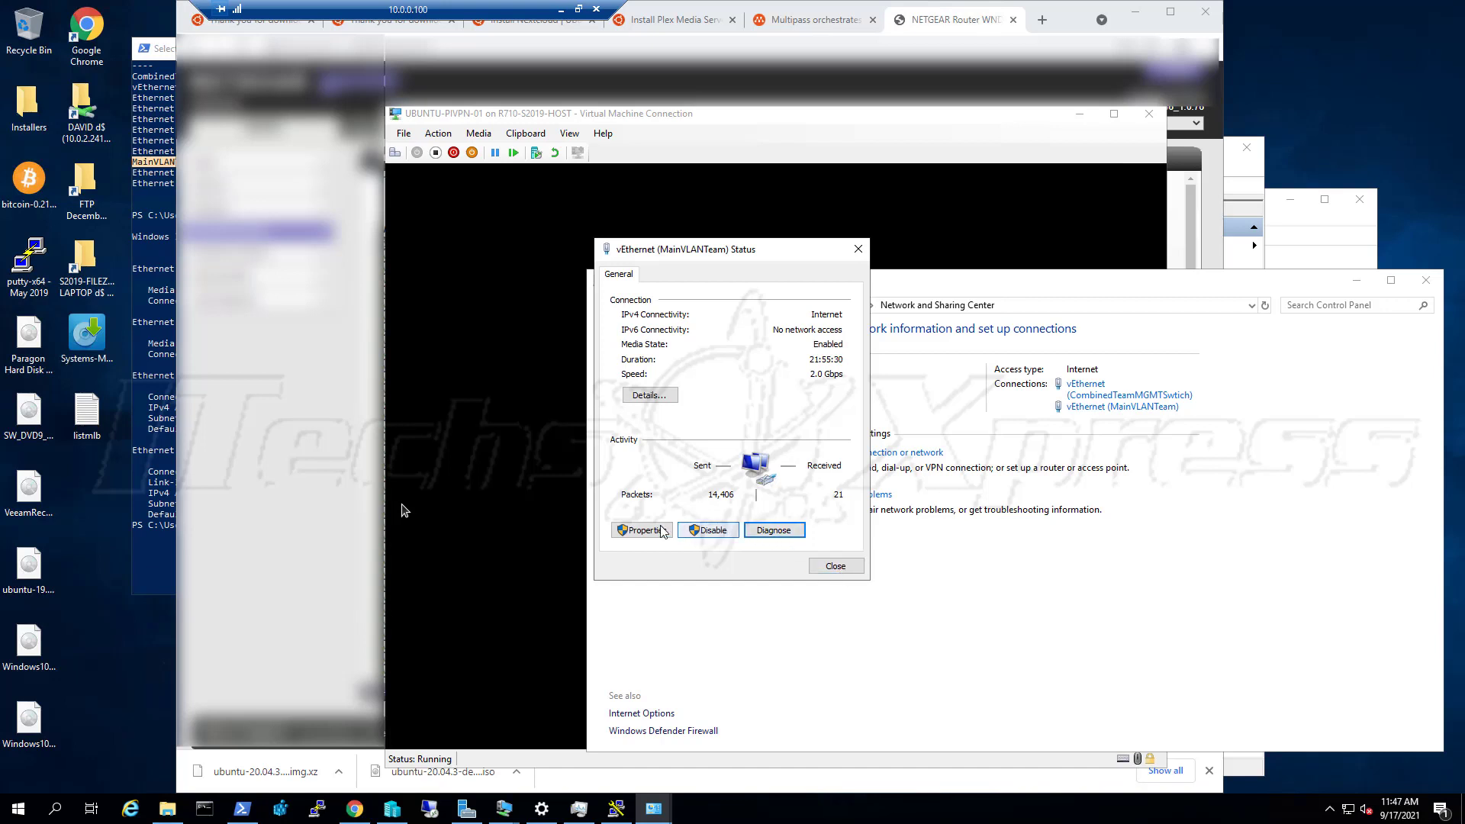
click(642, 401)
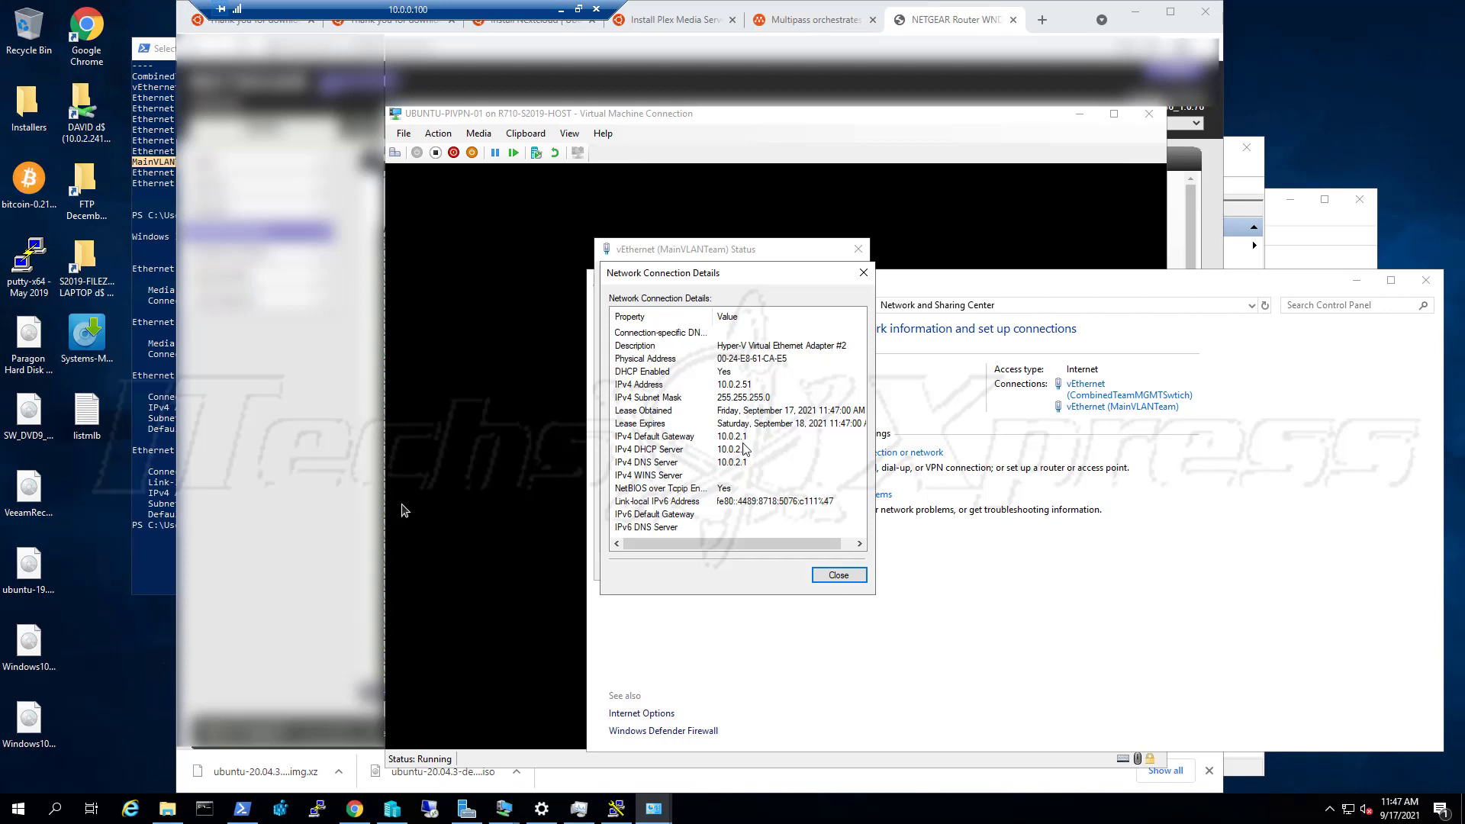
click(839, 576)
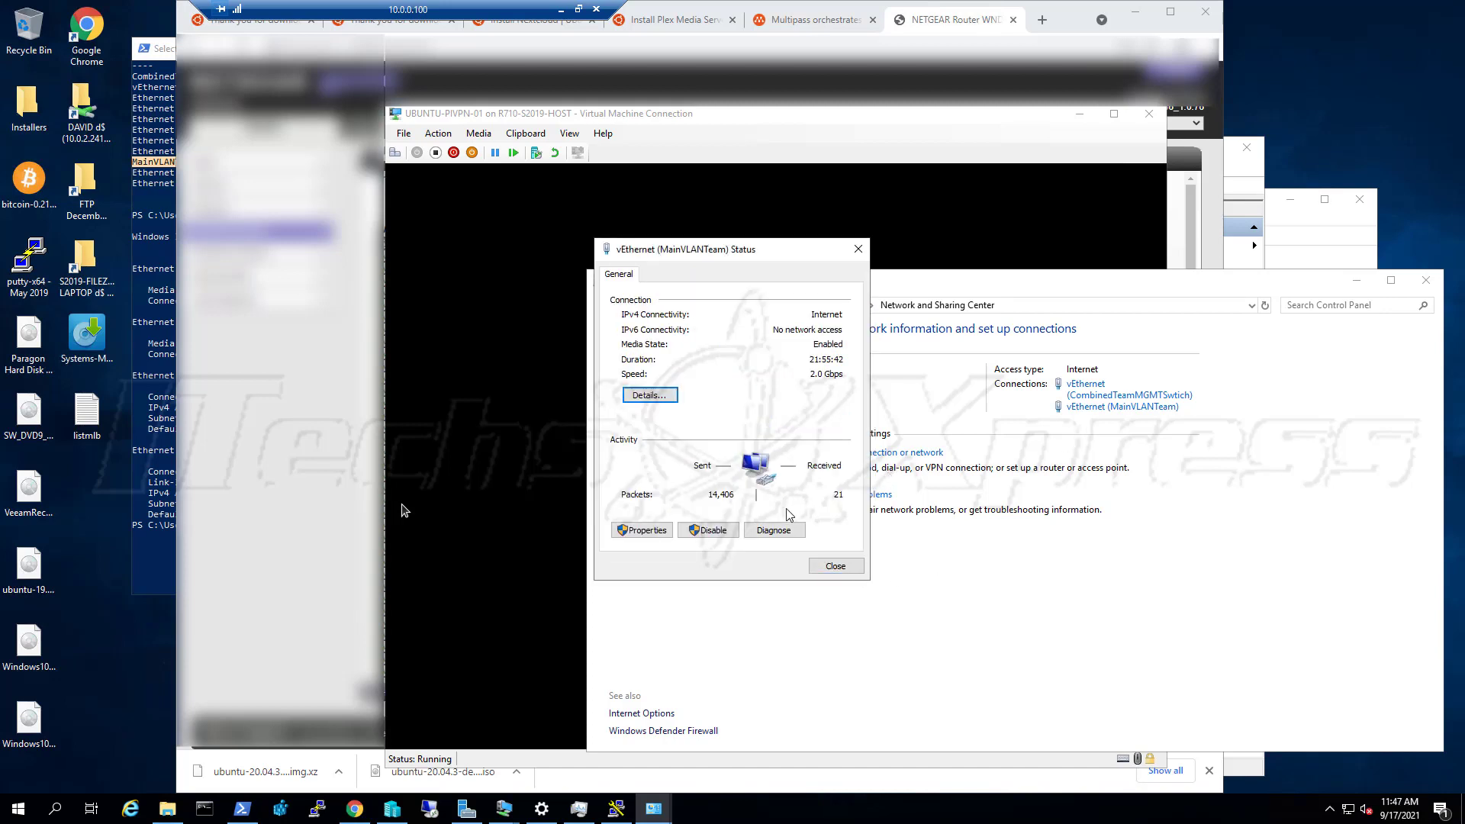
click(836, 568)
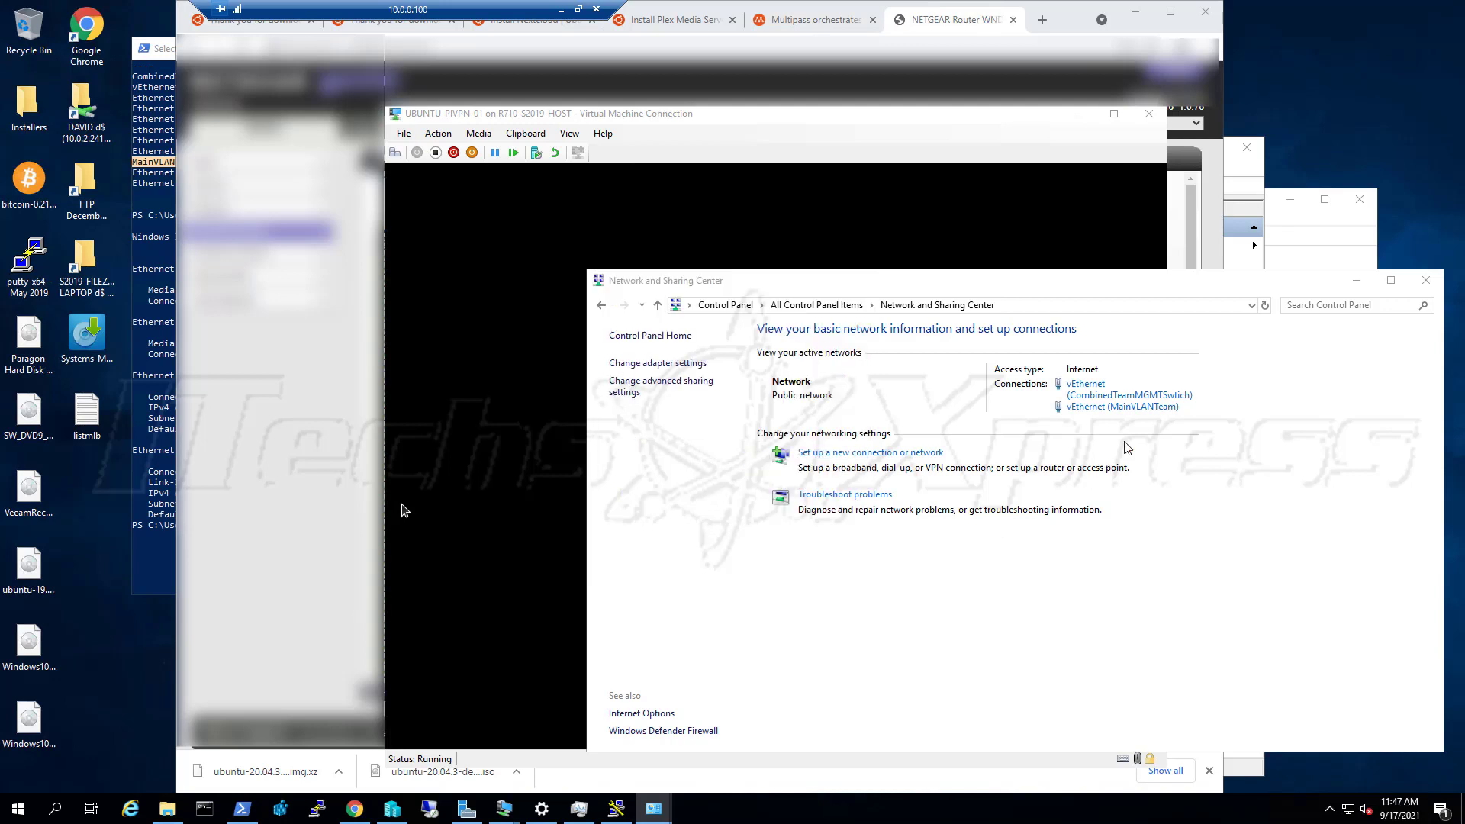
click(1149, 409)
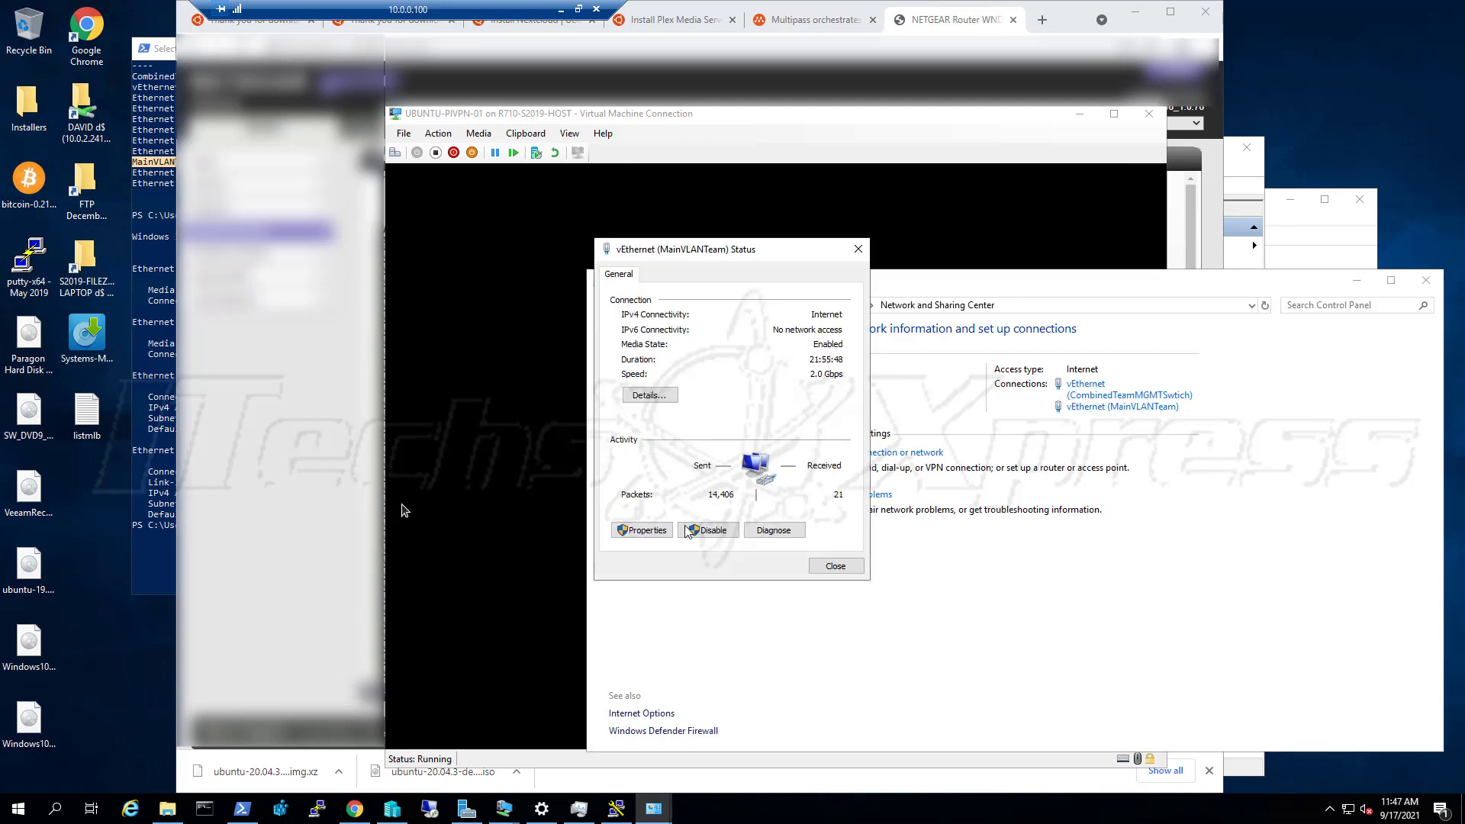
Open MainVLANTeam's Internet Protocol Version 4 properties and choose 'Use the following IP address'
click(642, 531)
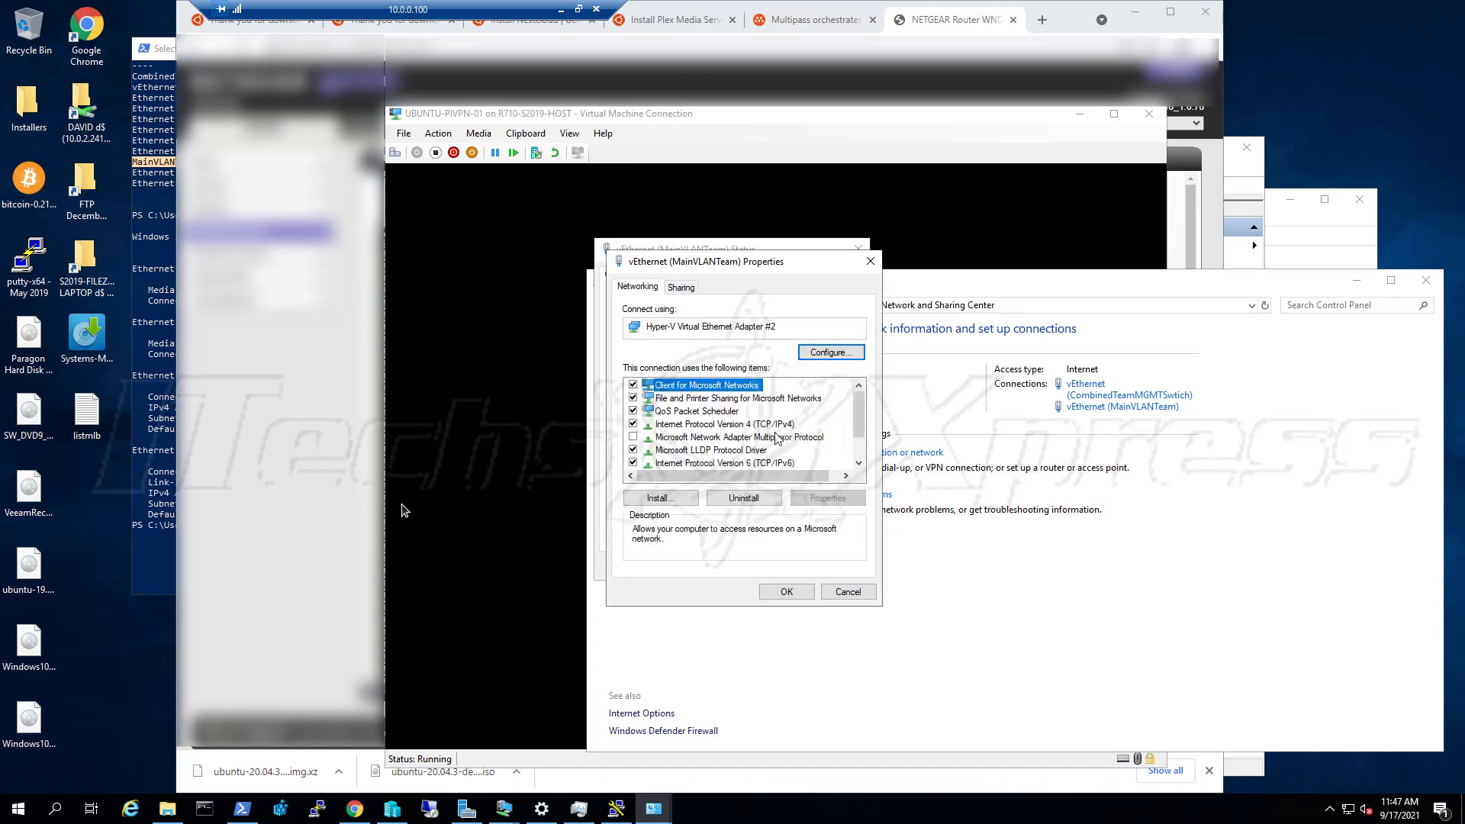
click(774, 425)
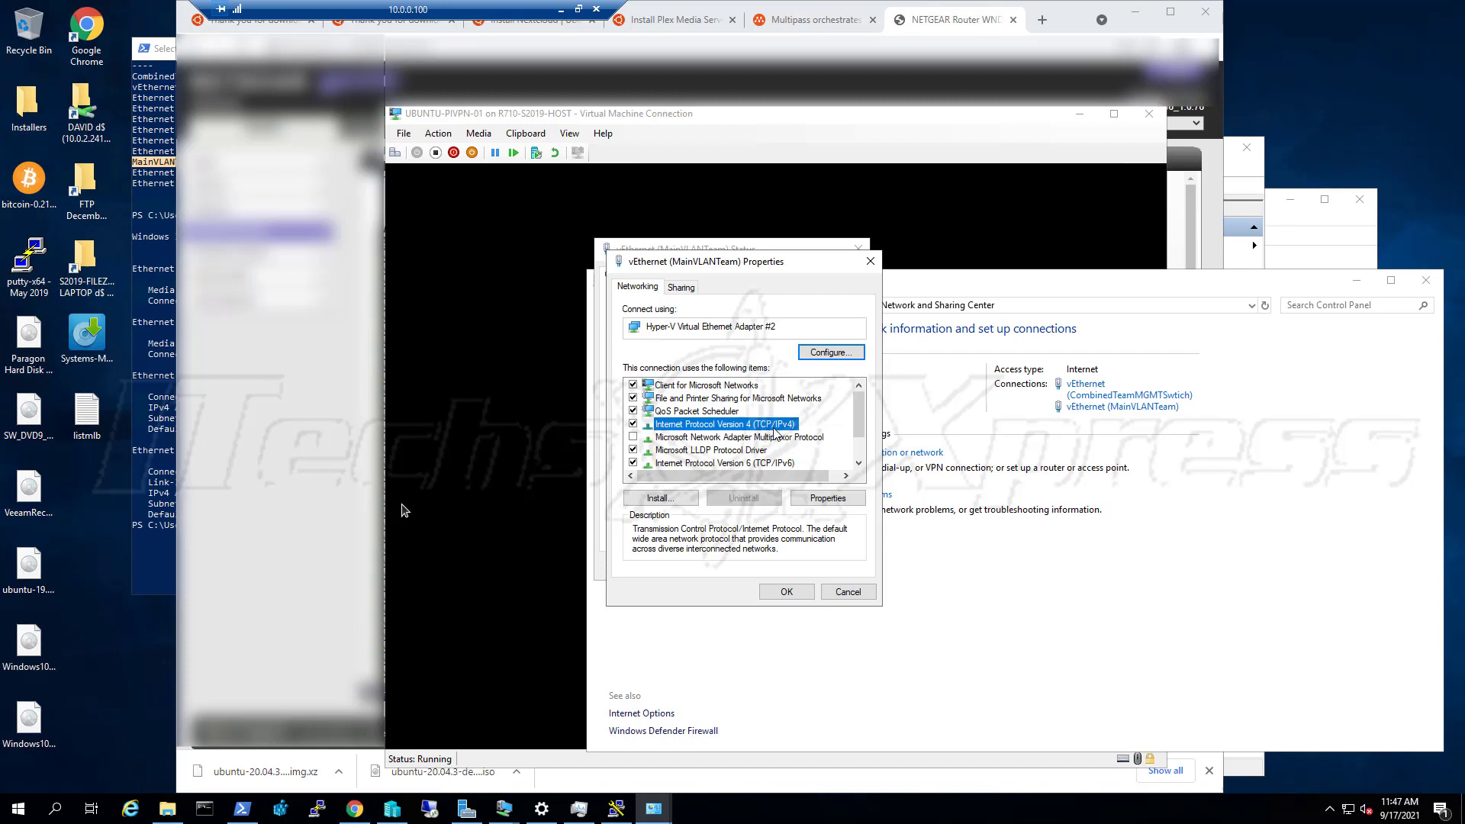
click(821, 501)
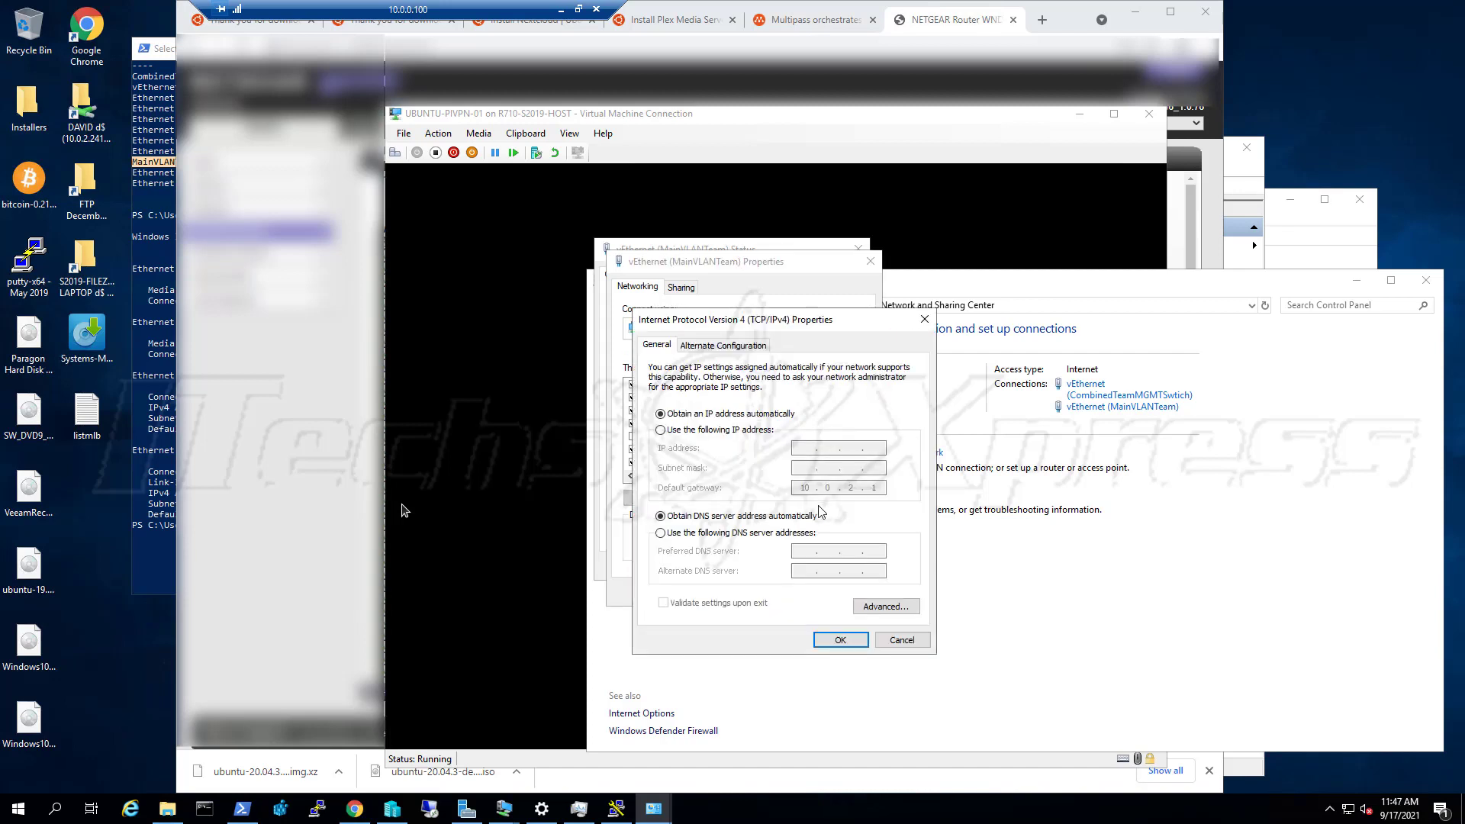
click(722, 431)
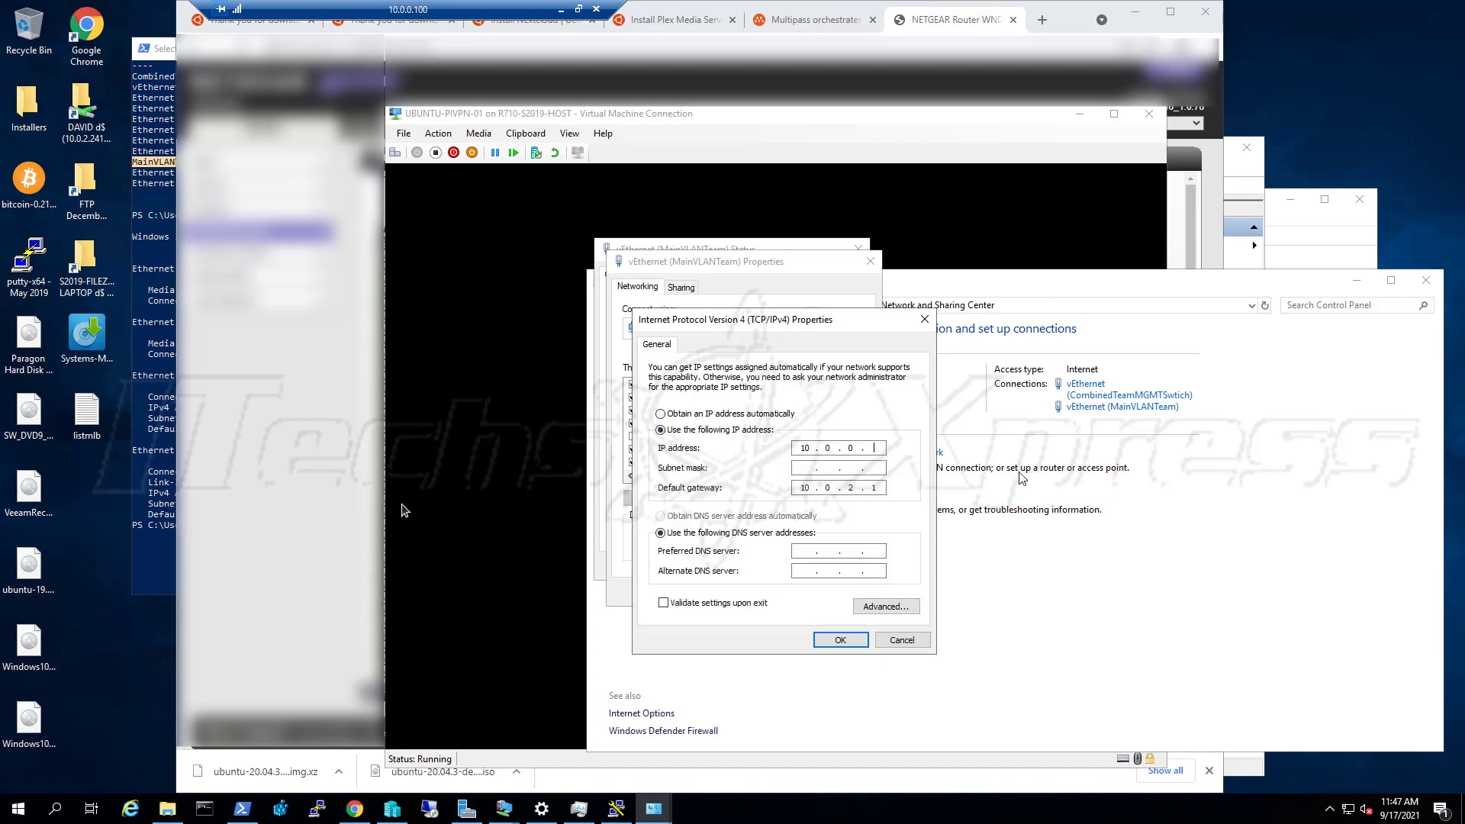
Enter IP 10.0.0.101, mask 255.255.255.0, gateway and DNS 10.0.0.1, and tick Validate settings upon exit
key(Tab)
key(Tab)
key(shift+Tab)
text(255.255.255.0)
key(Tab)
key(Tab)
key(shift+Tab)
key(Tab)
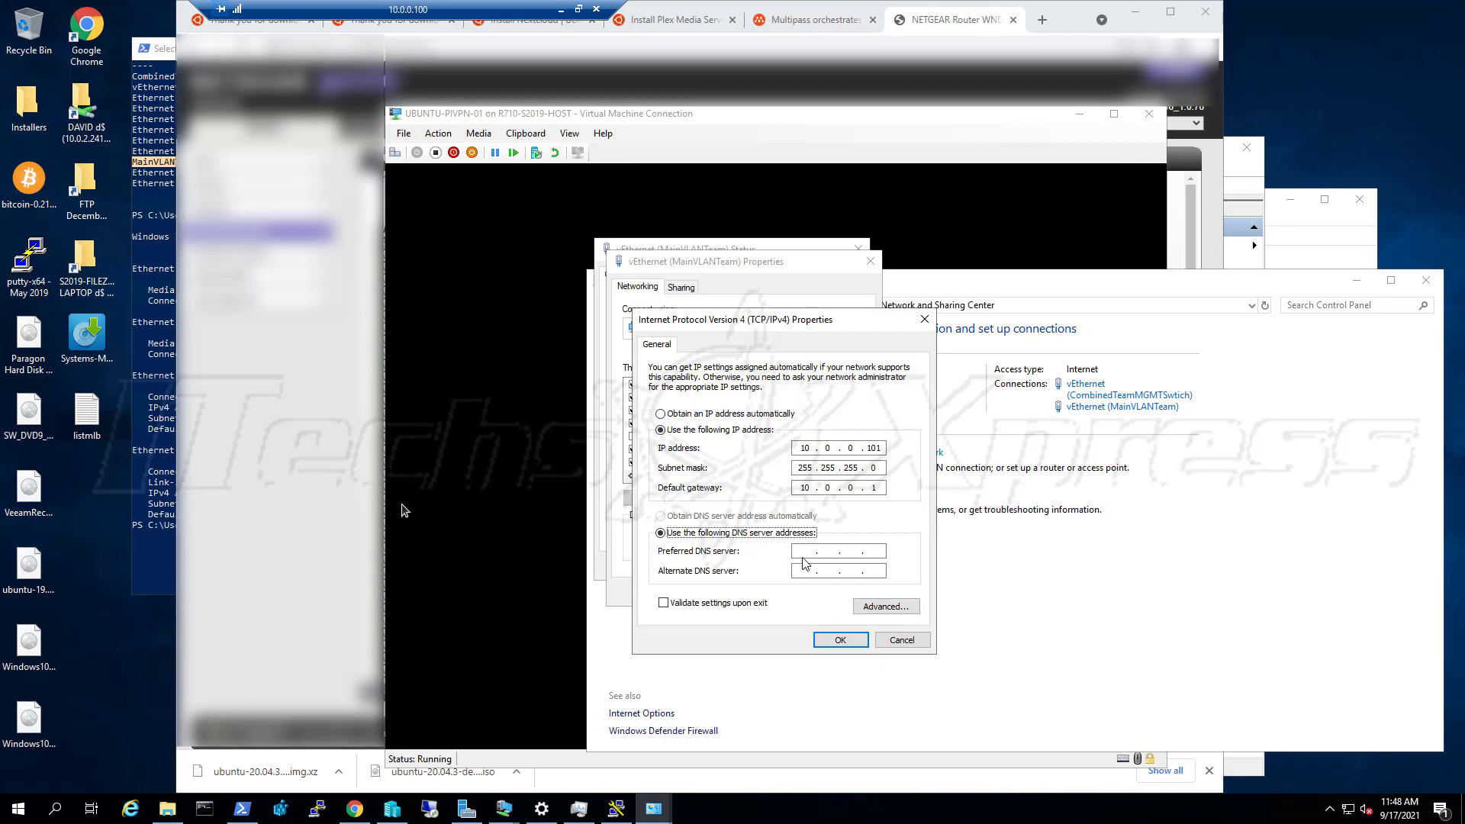
click(804, 550)
click(759, 604)
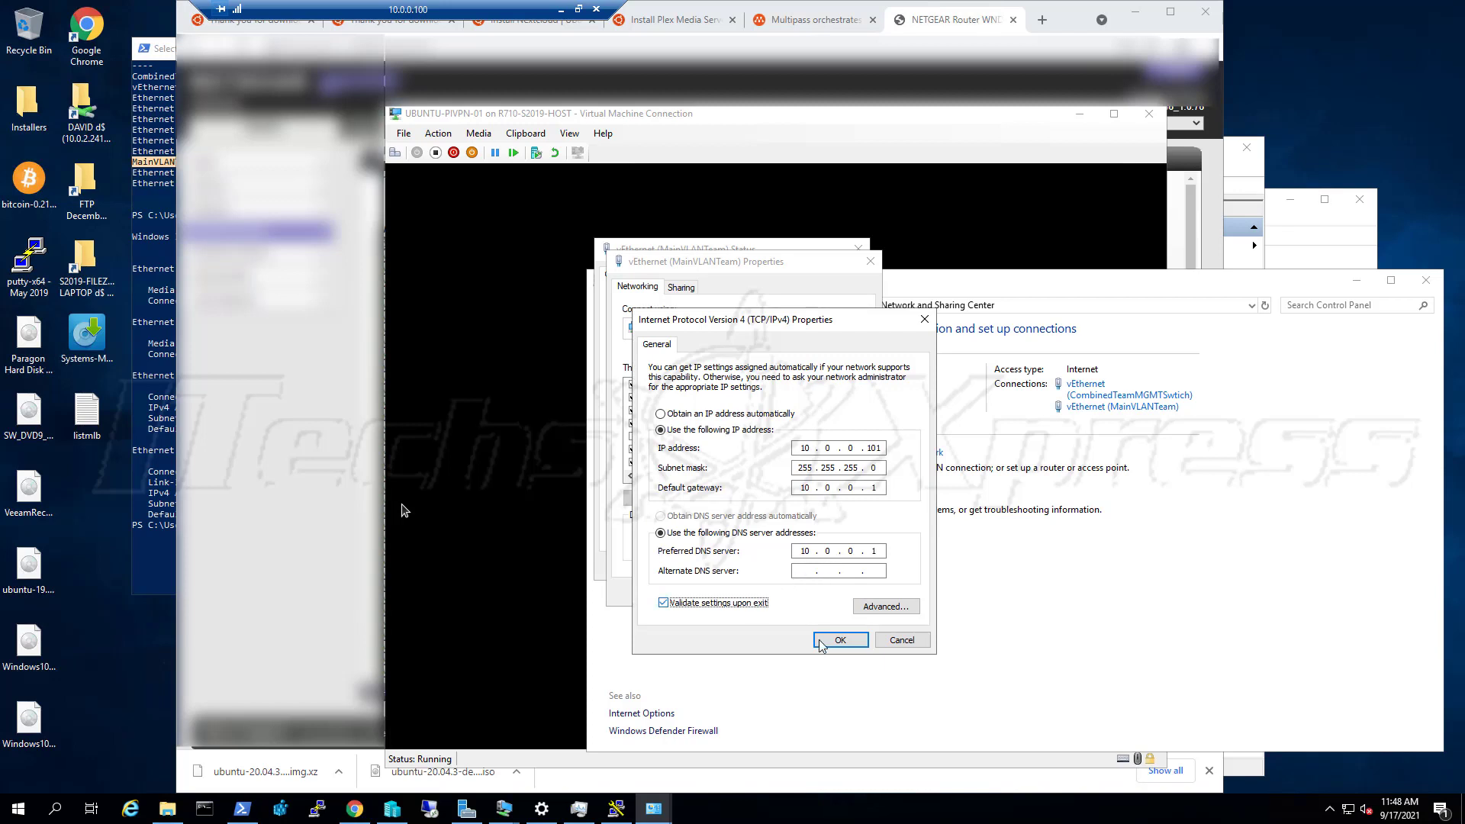
Save the new static IPv4 settings, accepting the multiple gateways warning, and close adapter properties
click(839, 639)
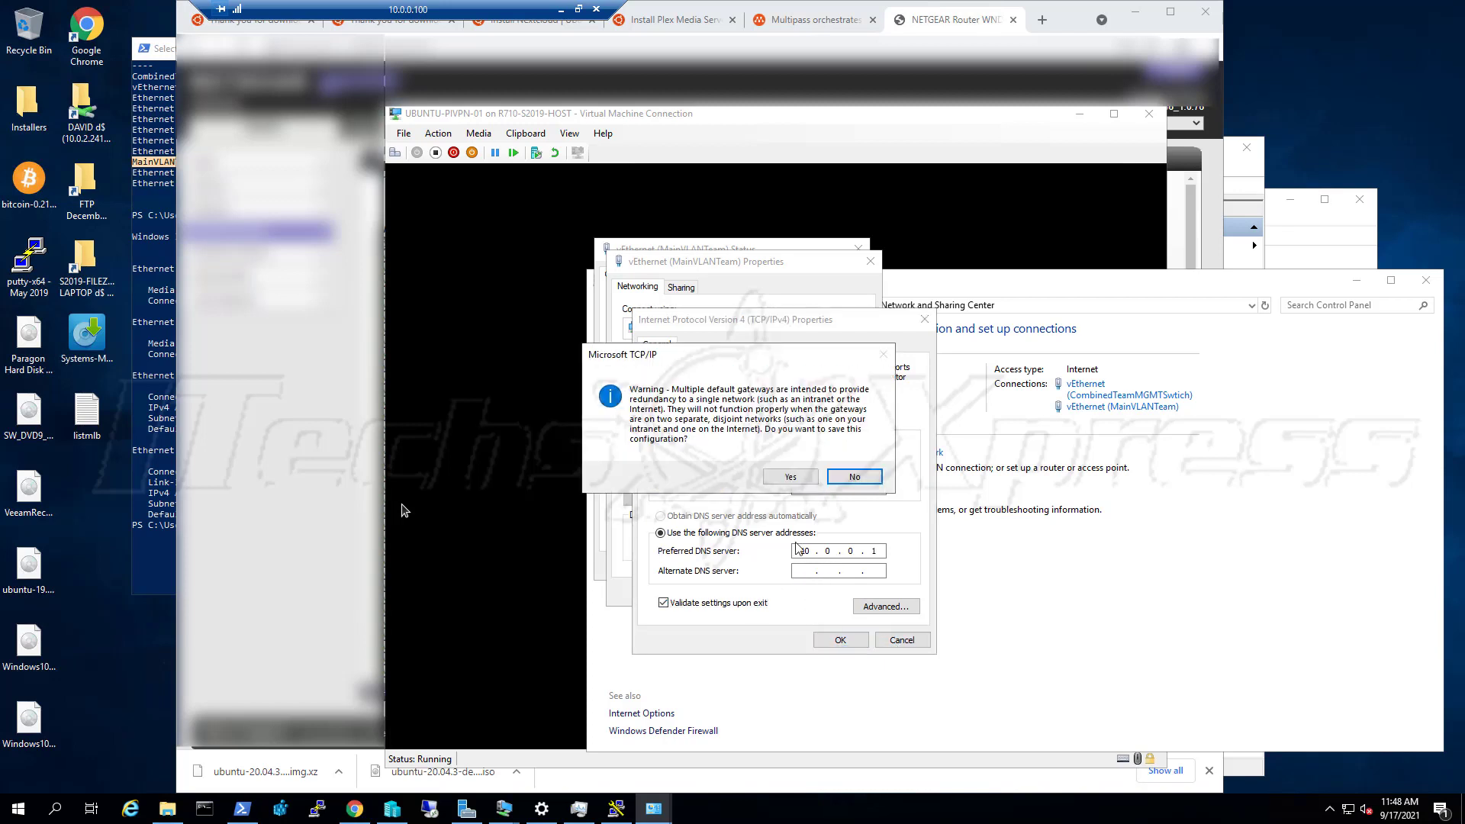
click(791, 478)
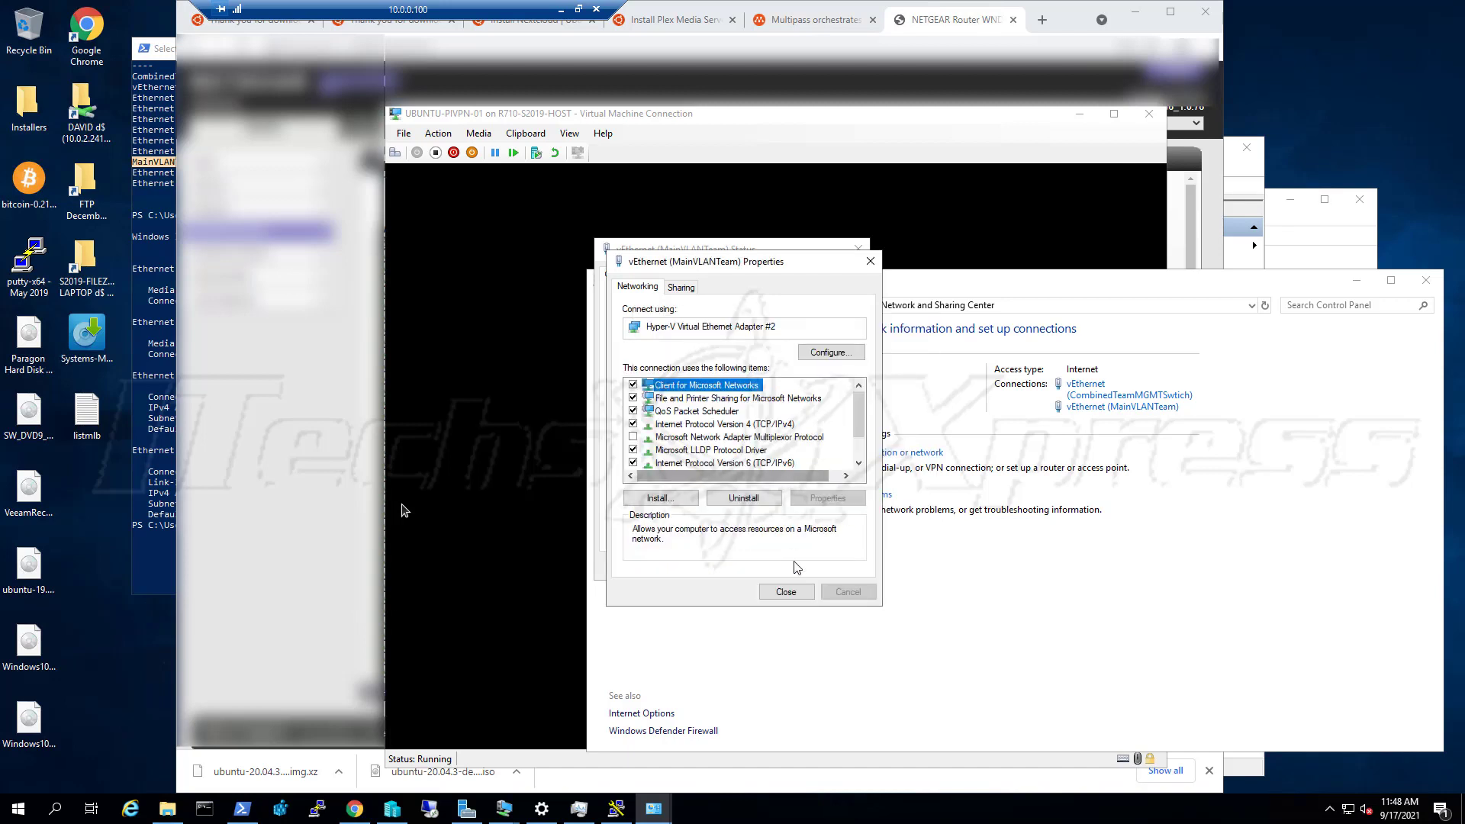
click(800, 595)
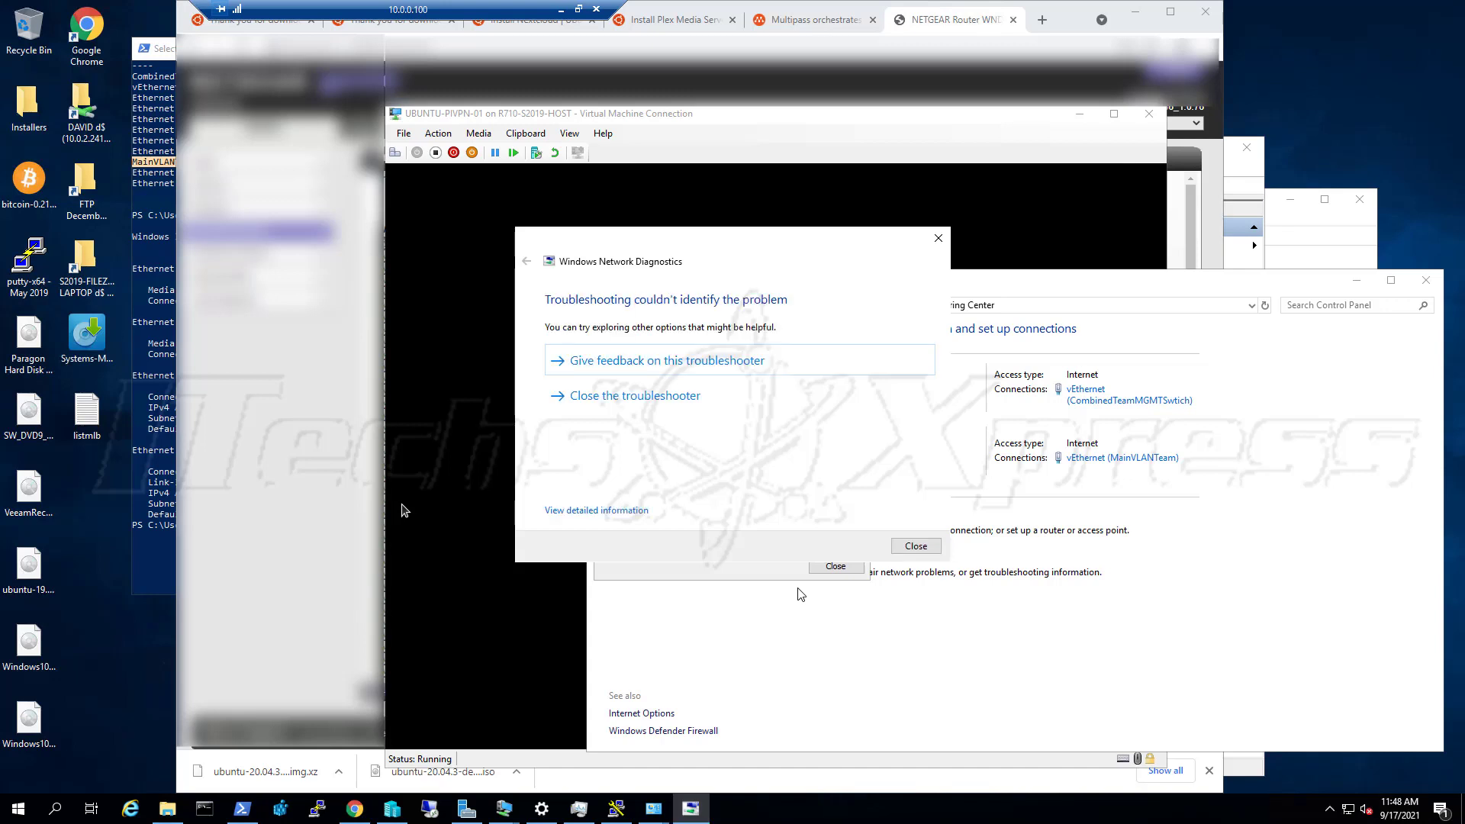
Confirm MainVLANTeam's static 10.0.0.101 details, close the status windows, and bring the router page forward
click(909, 548)
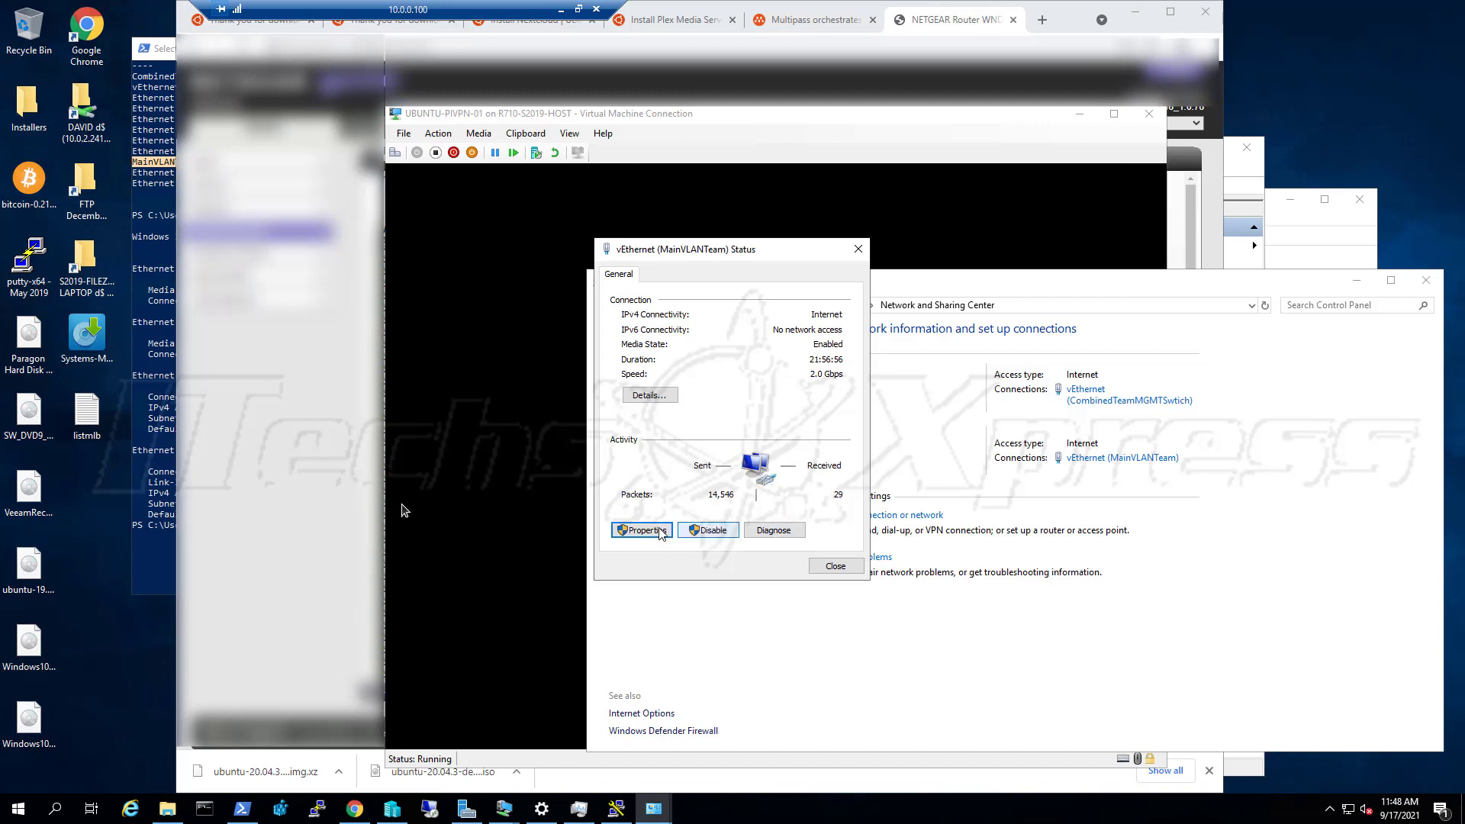
click(662, 396)
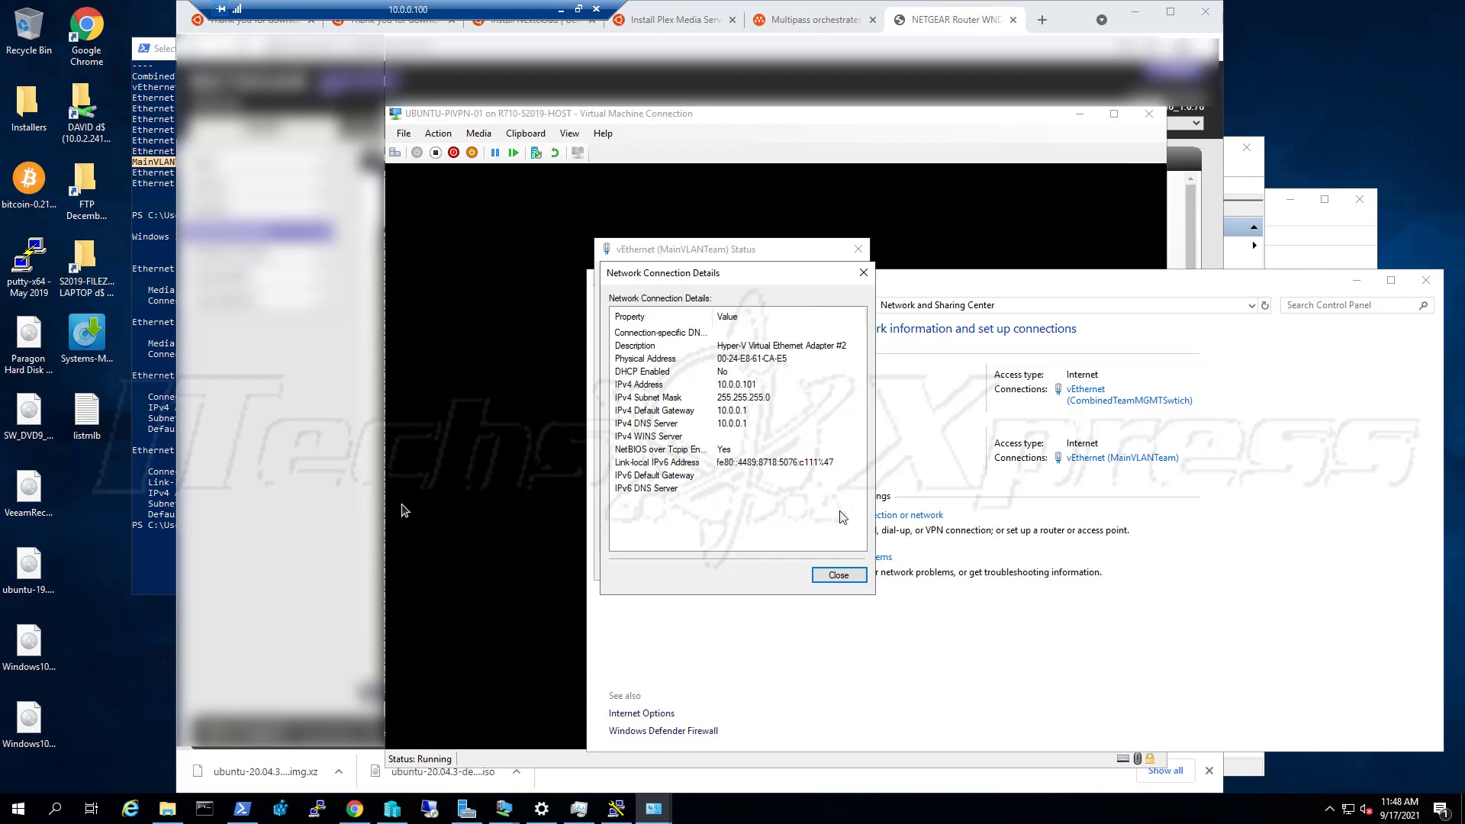
click(836, 578)
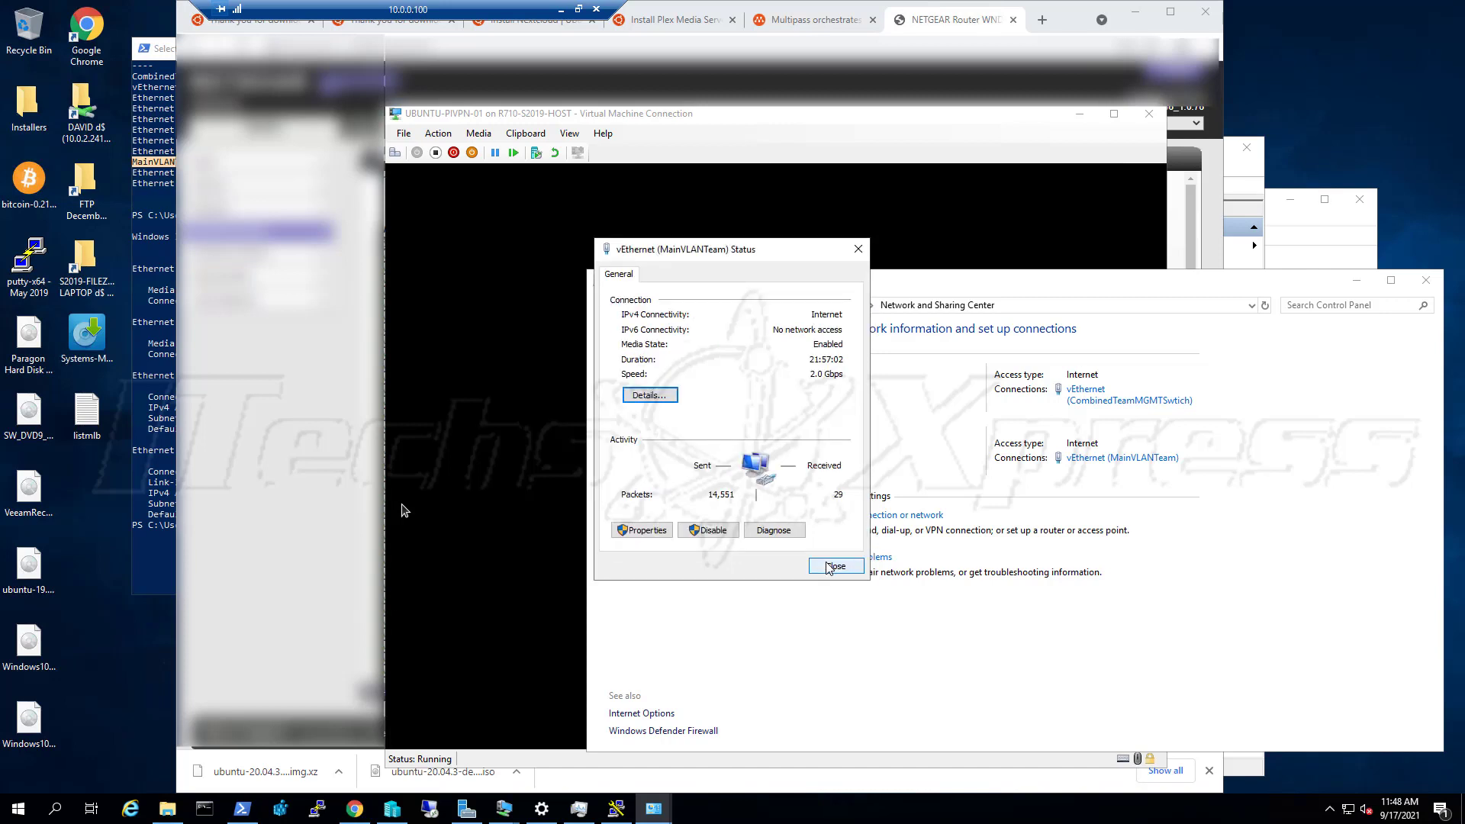
click(829, 566)
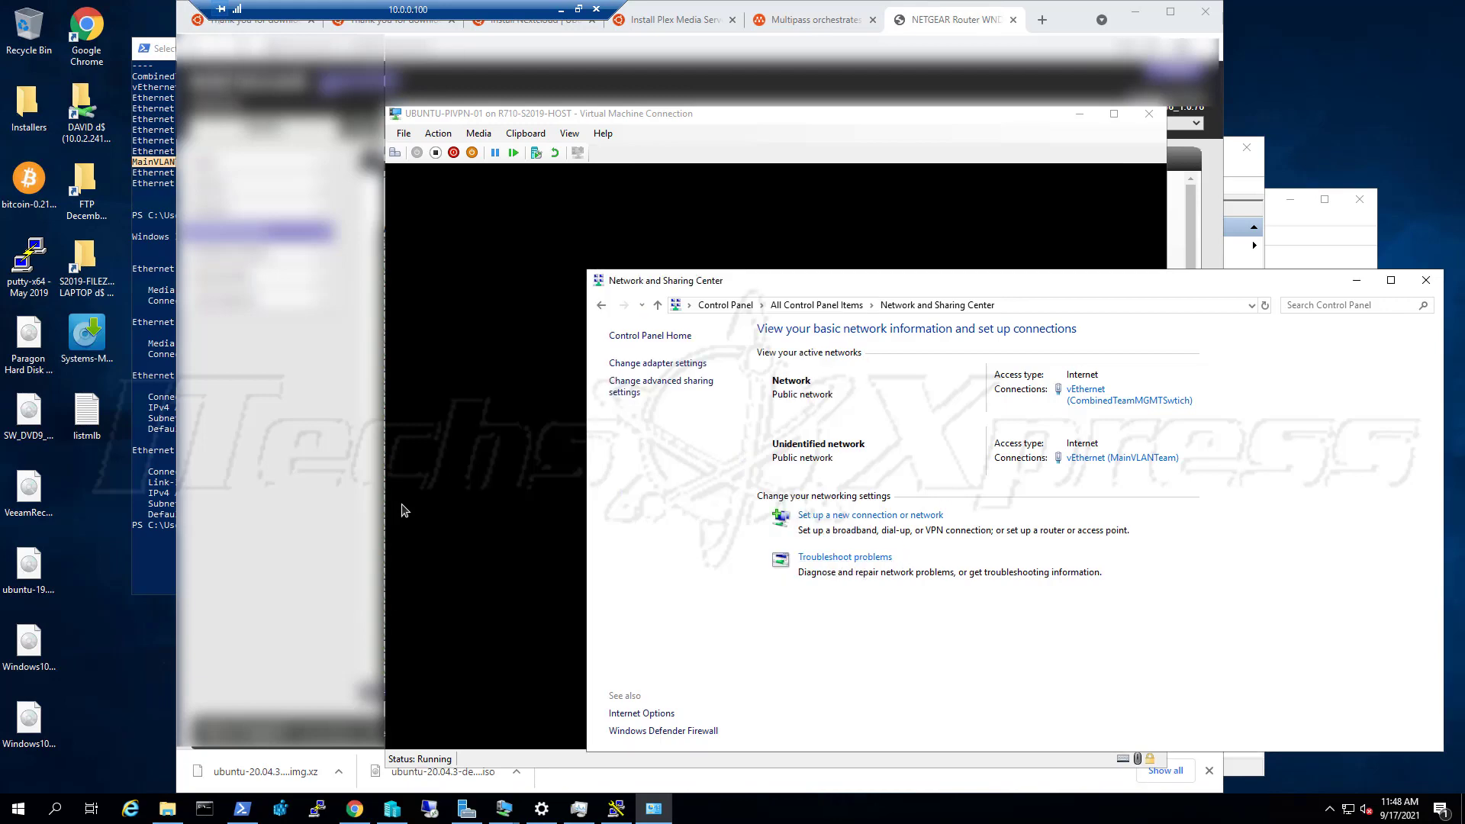
click(333, 320)
Sign in to the NETGEAR admin at 10.0.0.1, check Attached Devices, then view the ADVANCED section
click(244, 48)
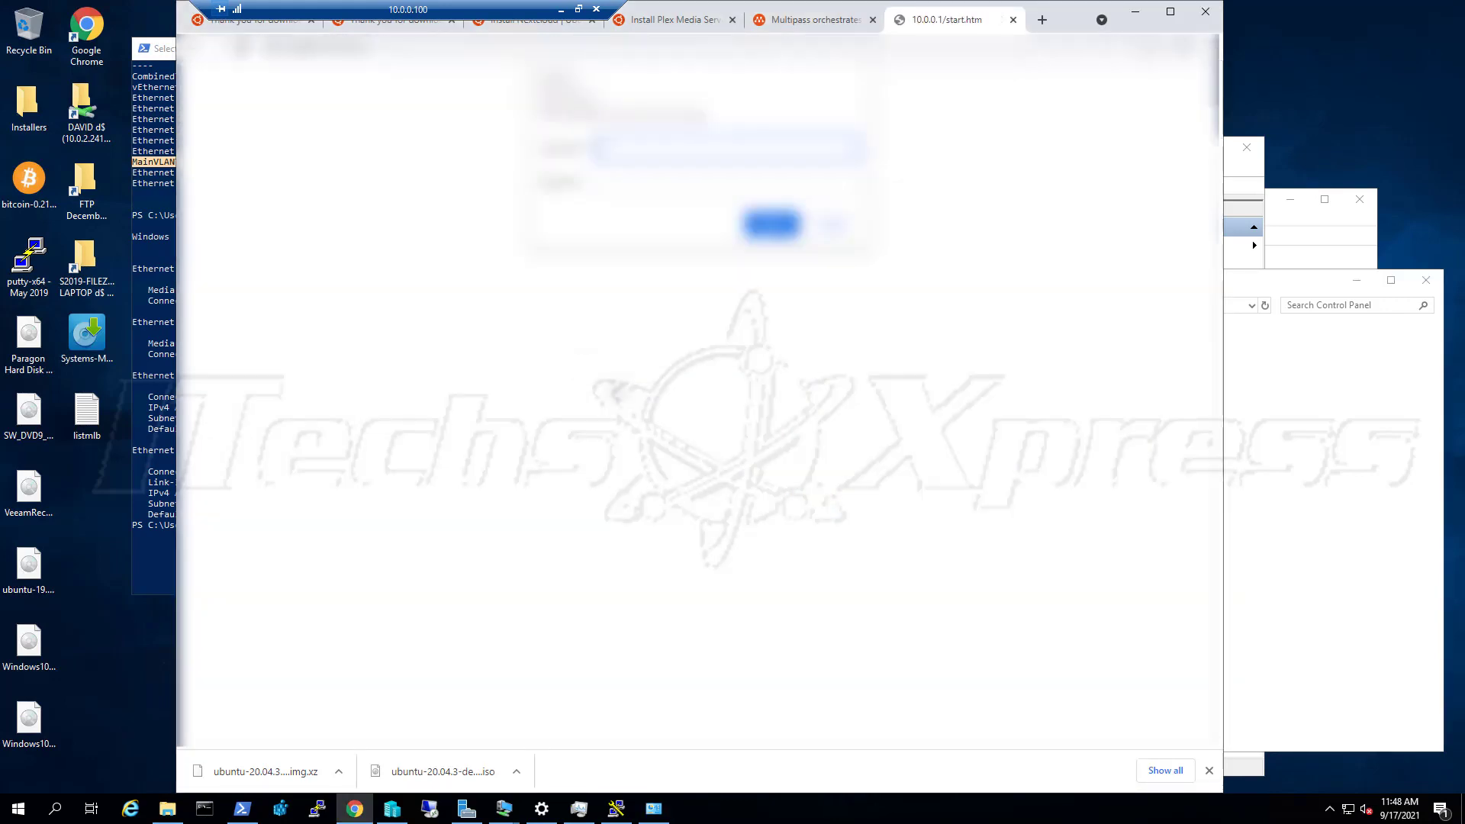
text(ad)
key(Tab)
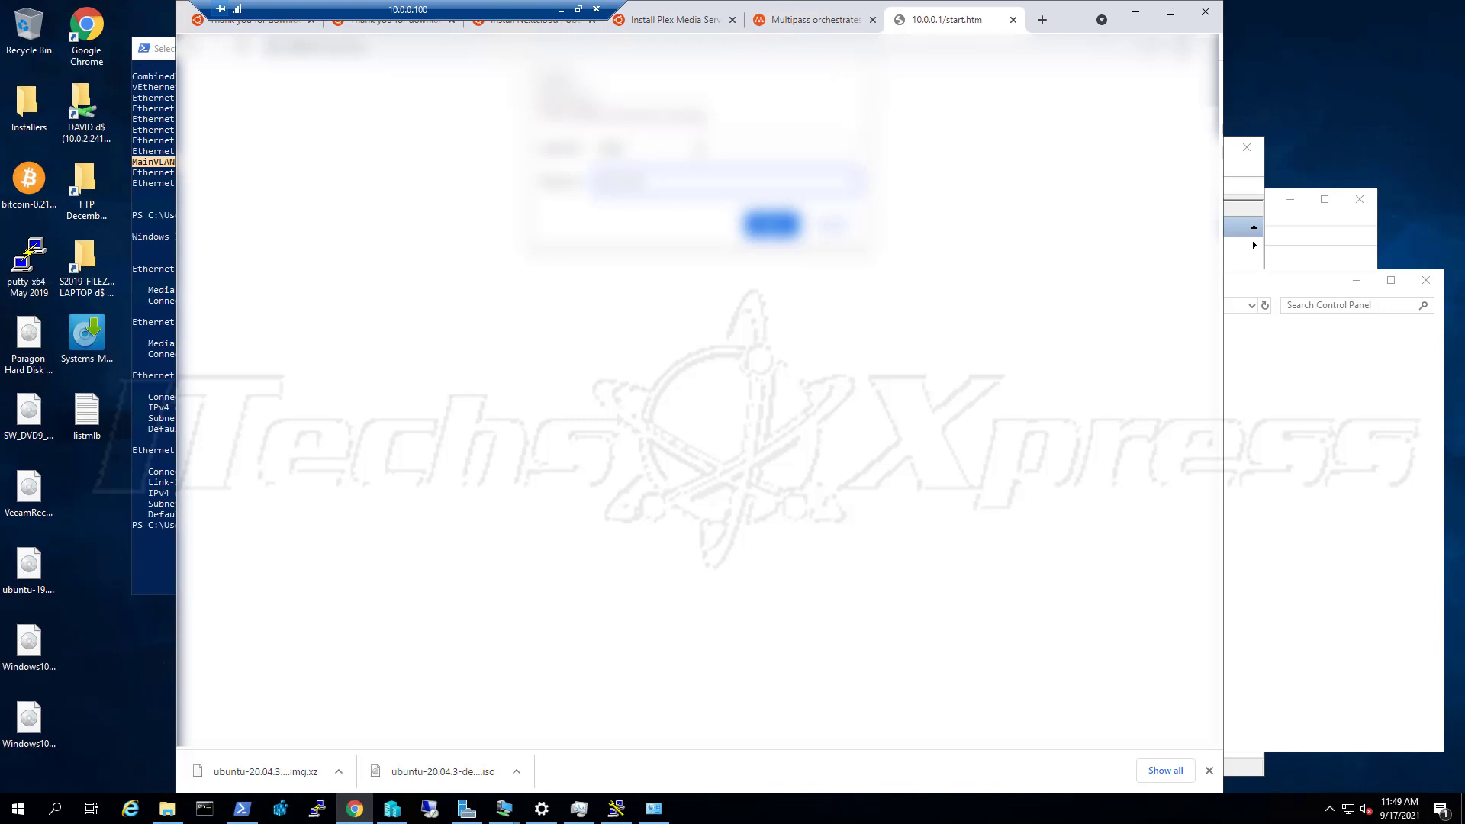
key(Return)
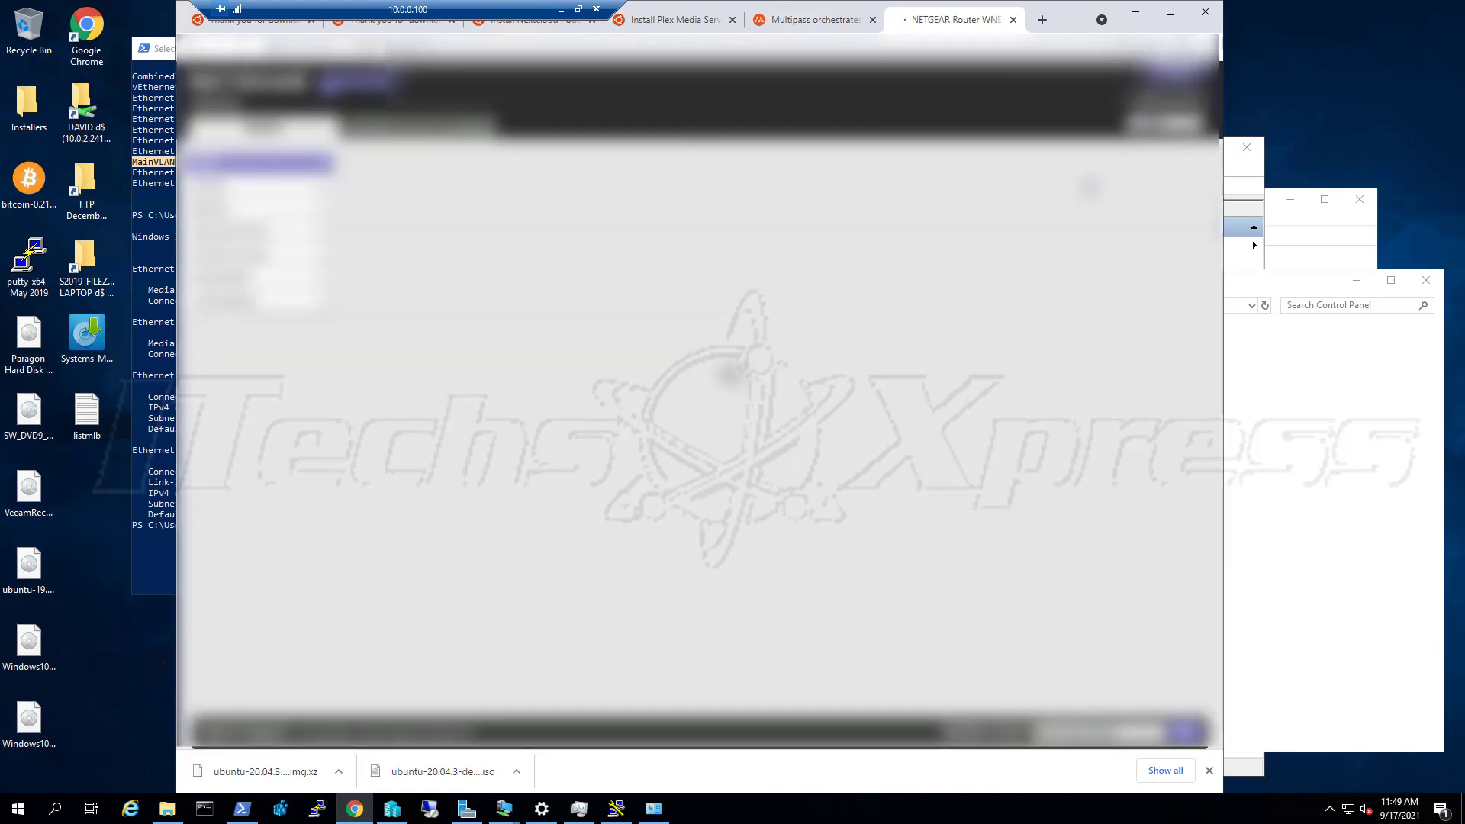
click(730, 242)
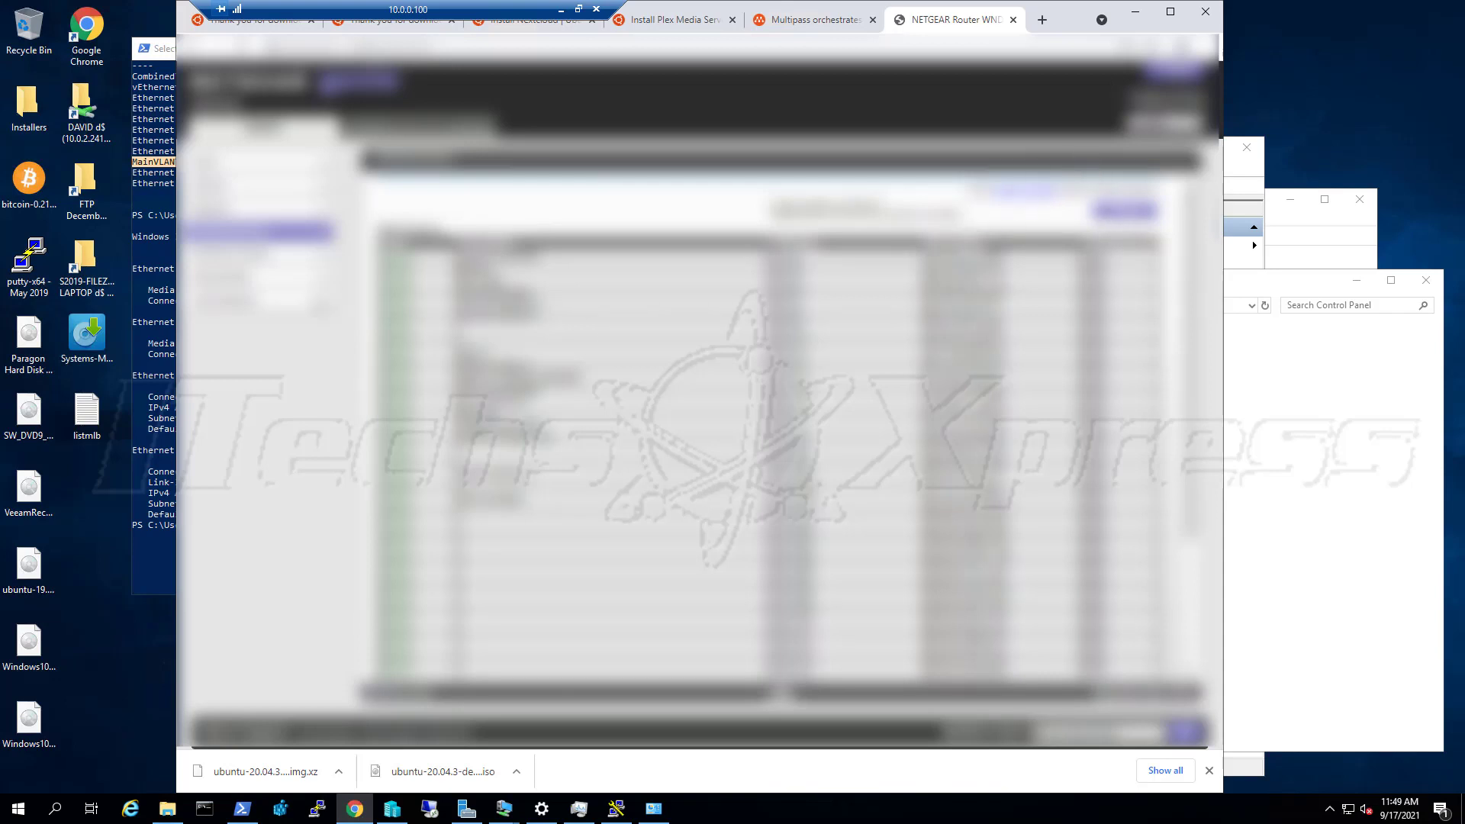
click(434, 135)
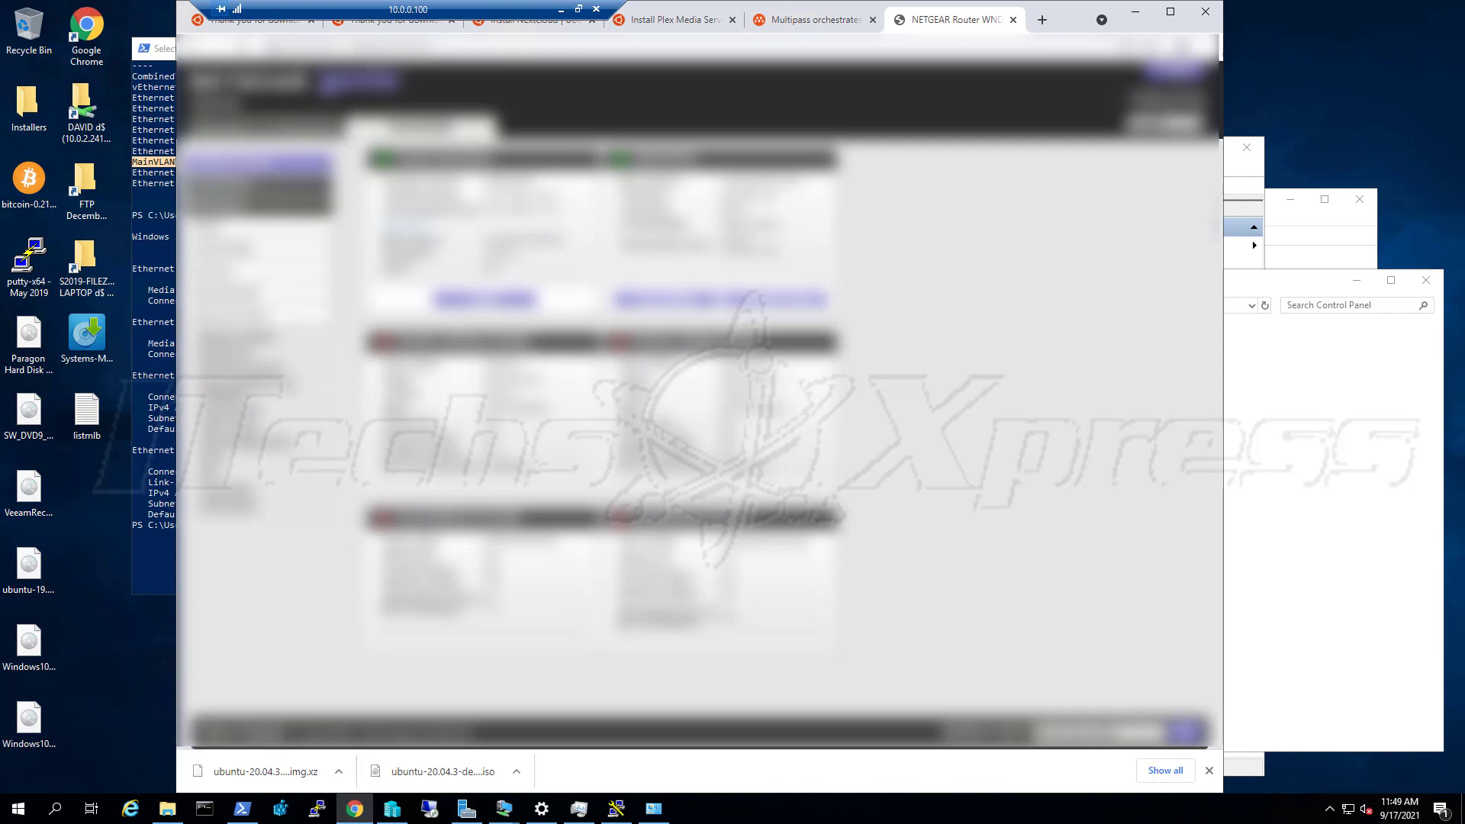
Browse three Advanced settings pages, glance at Control Panel, then return to the BASIC home dashboard
click(259, 444)
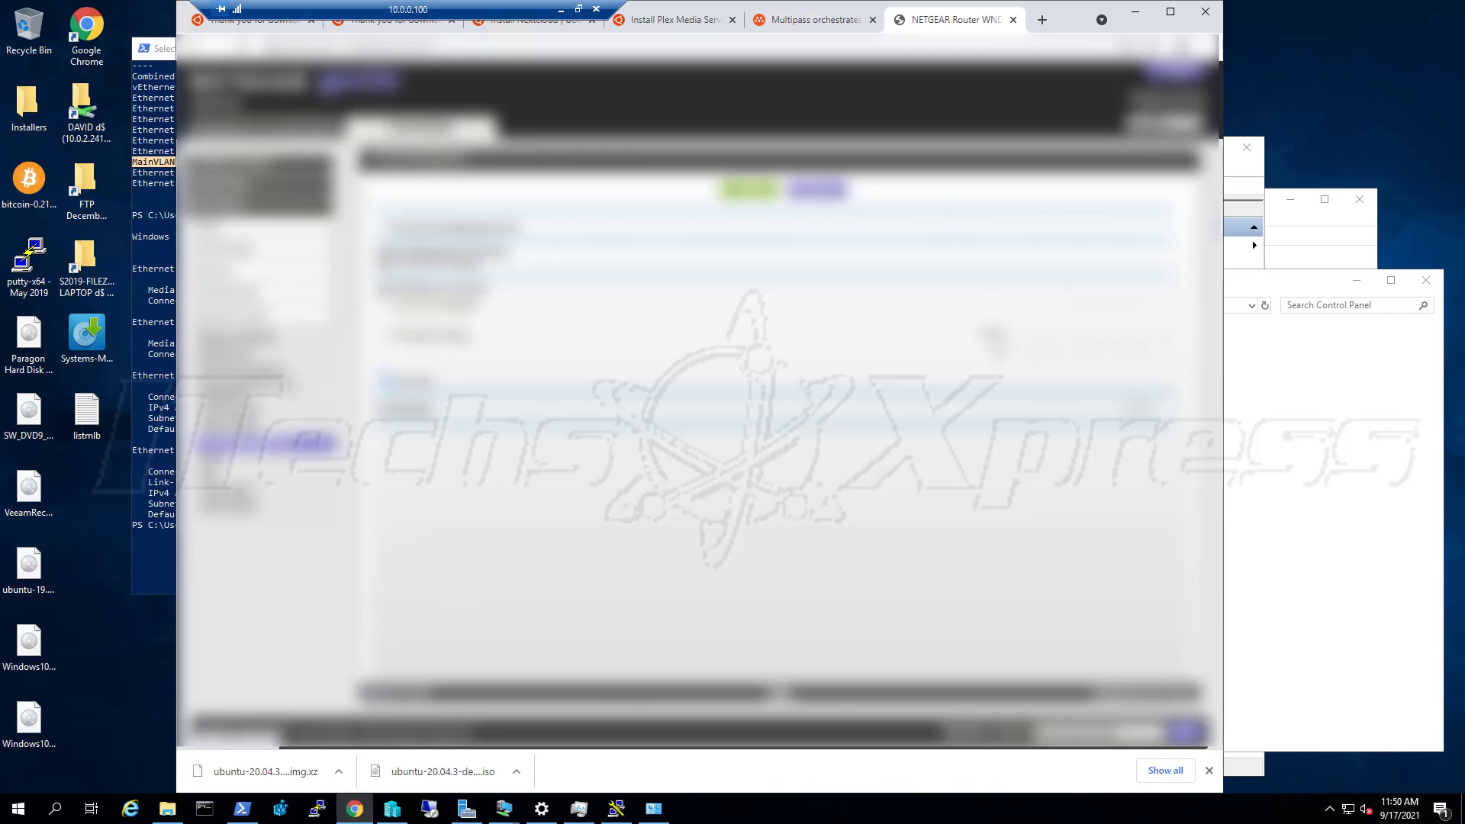
click(230, 412)
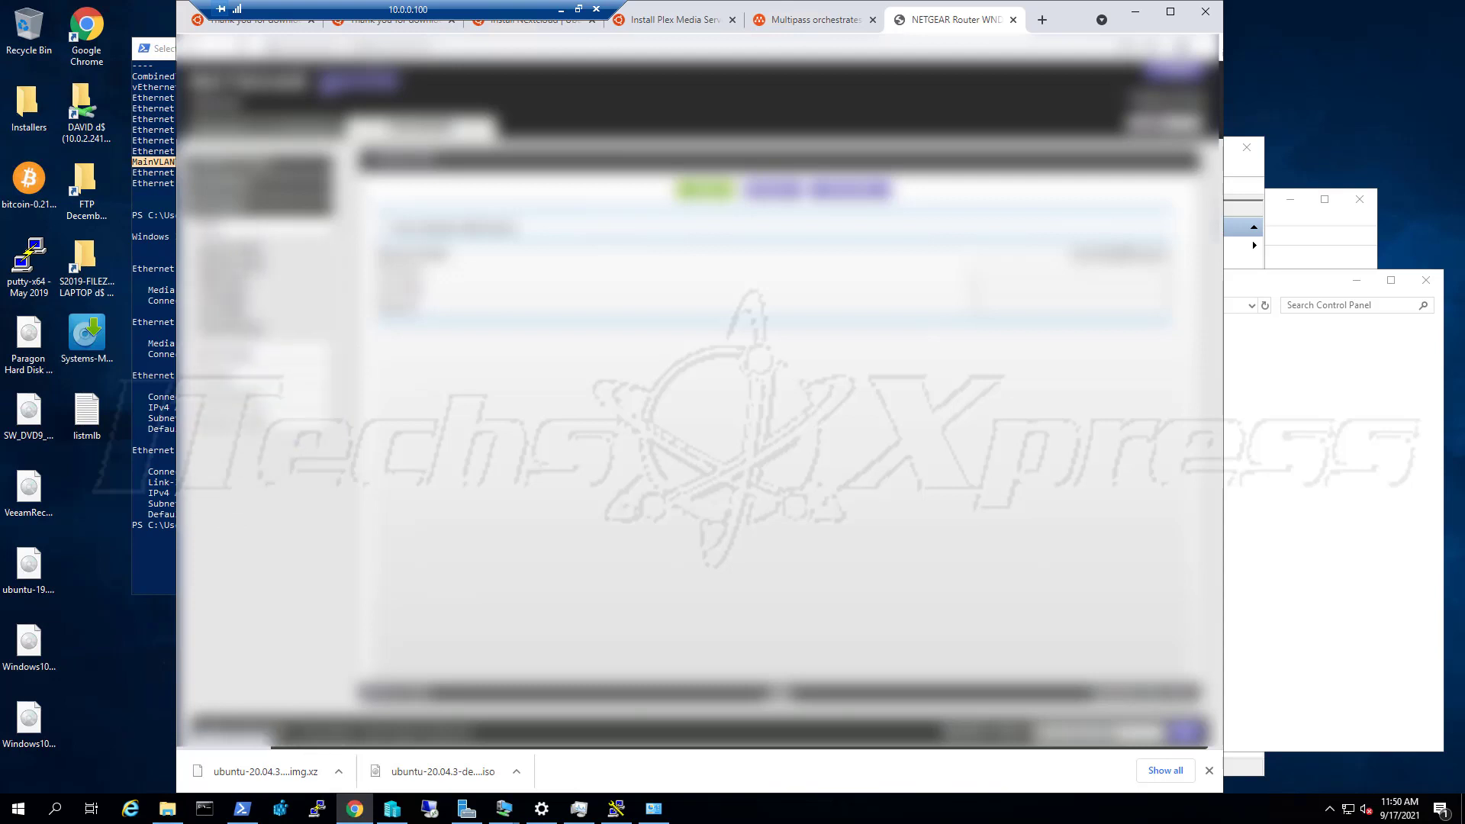
click(222, 298)
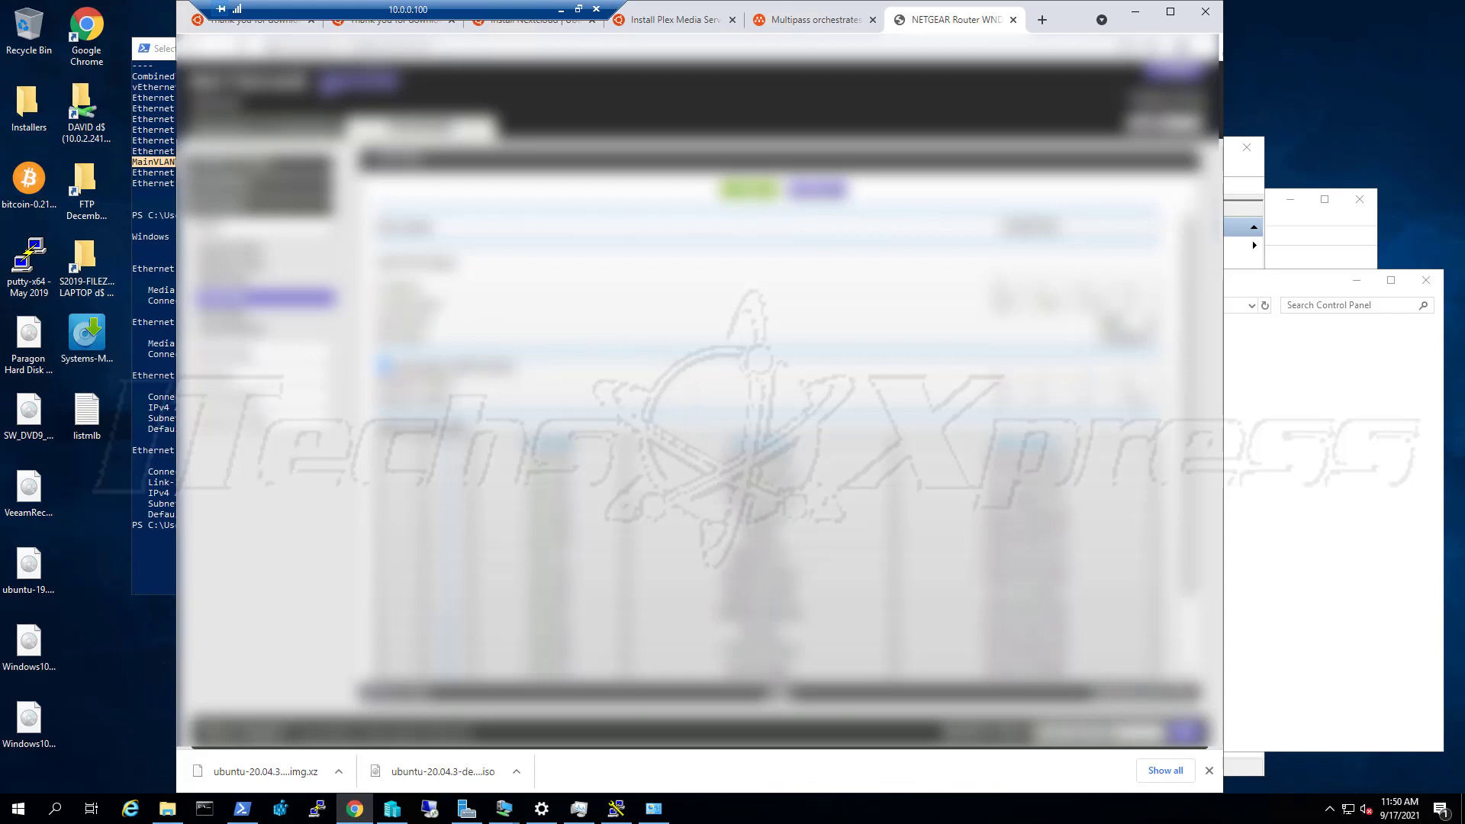
scroll(763, 442, down, 1)
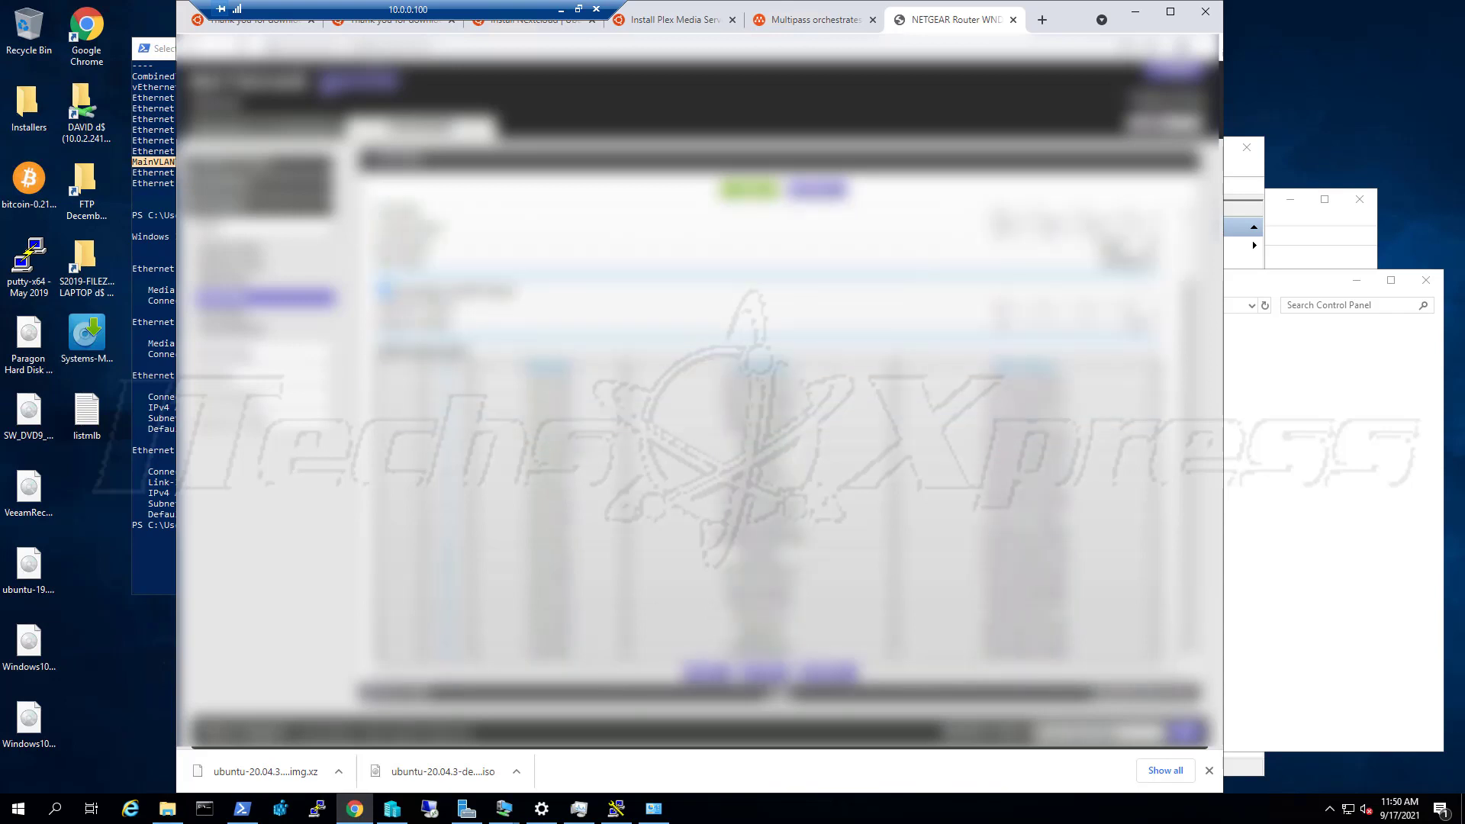
scroll(763, 442, down, 1)
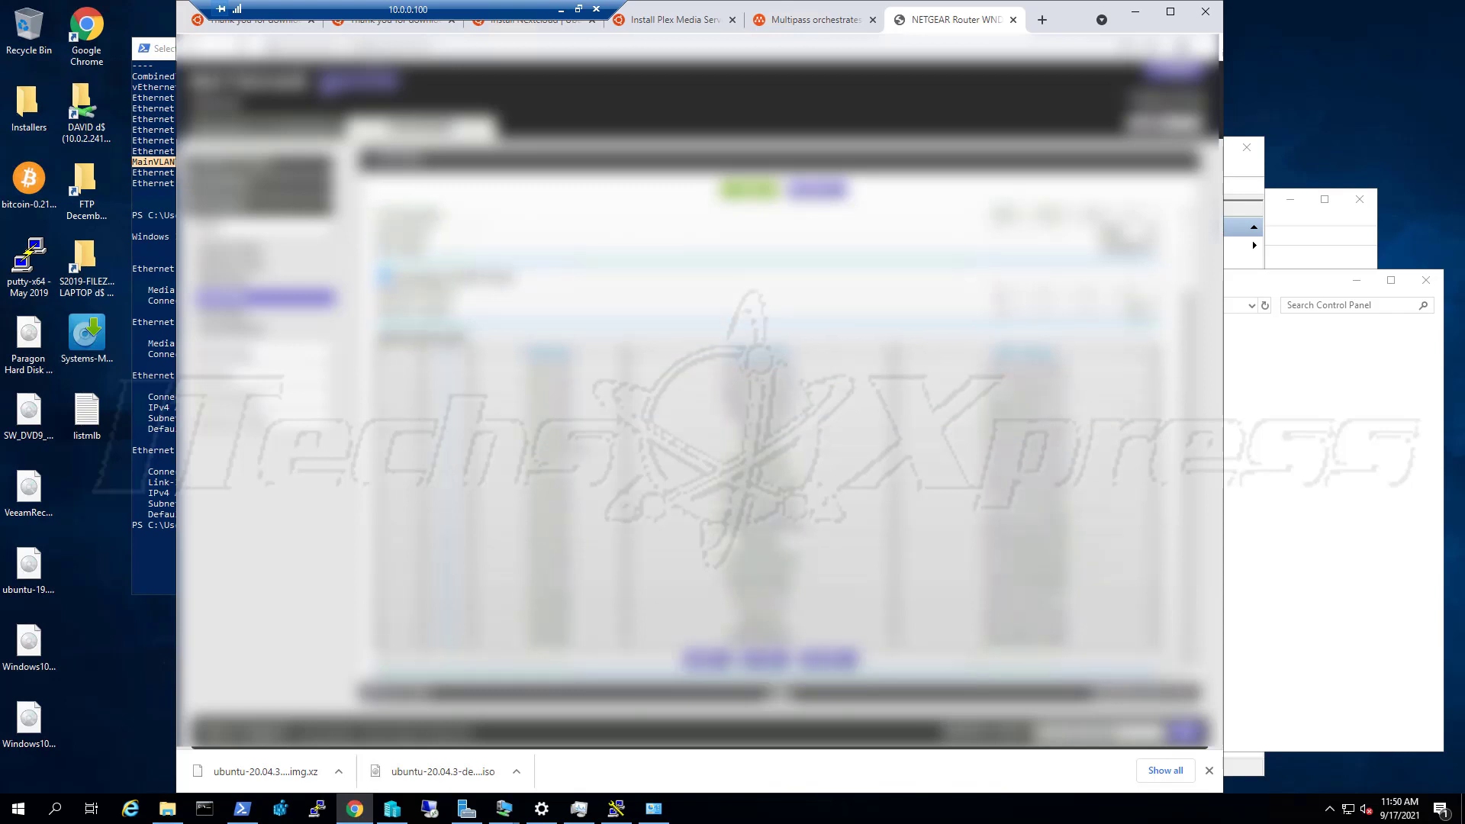
scroll(763, 442, up, 2)
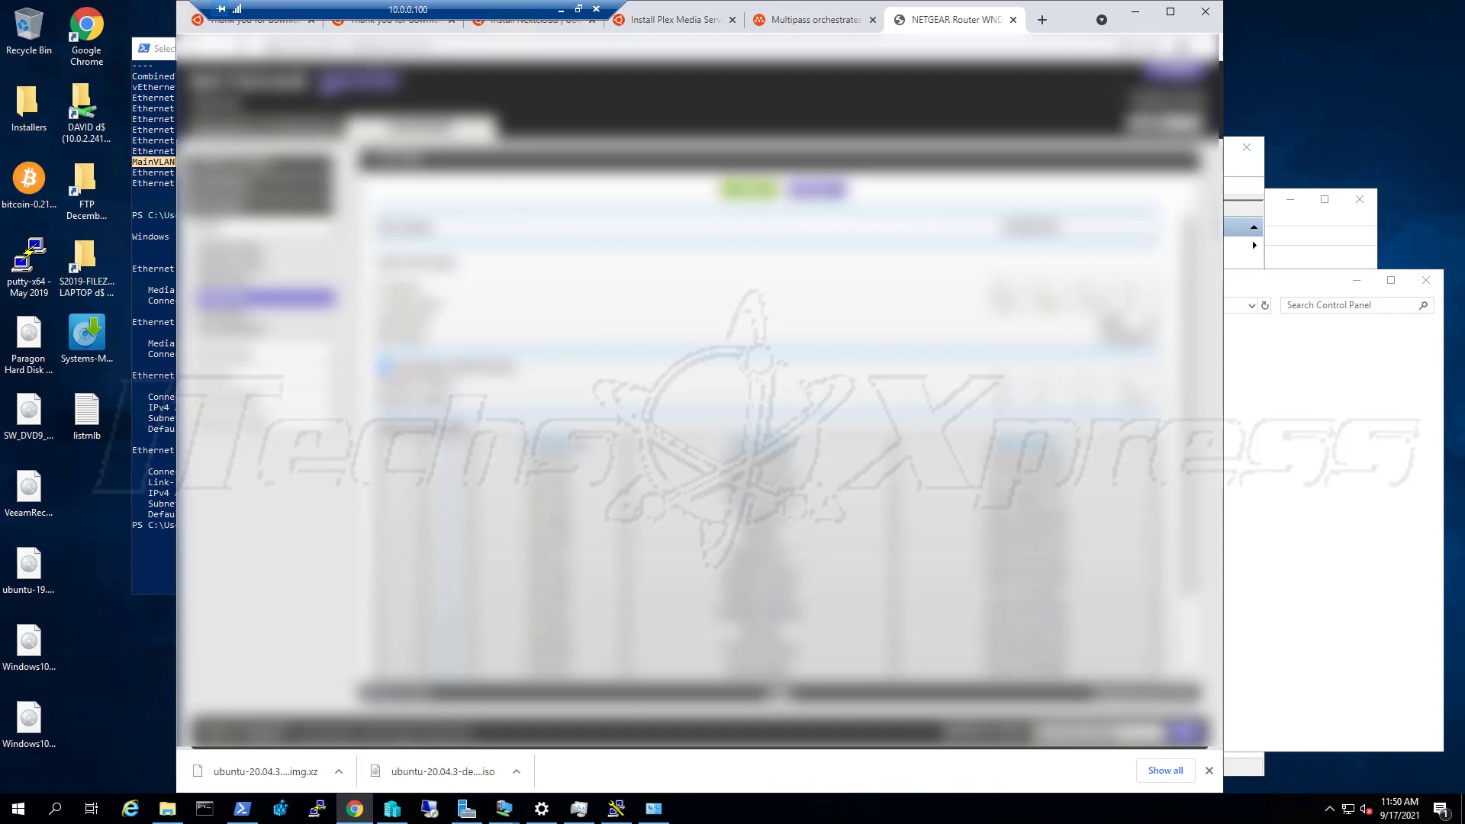
scroll(763, 442, down, 1)
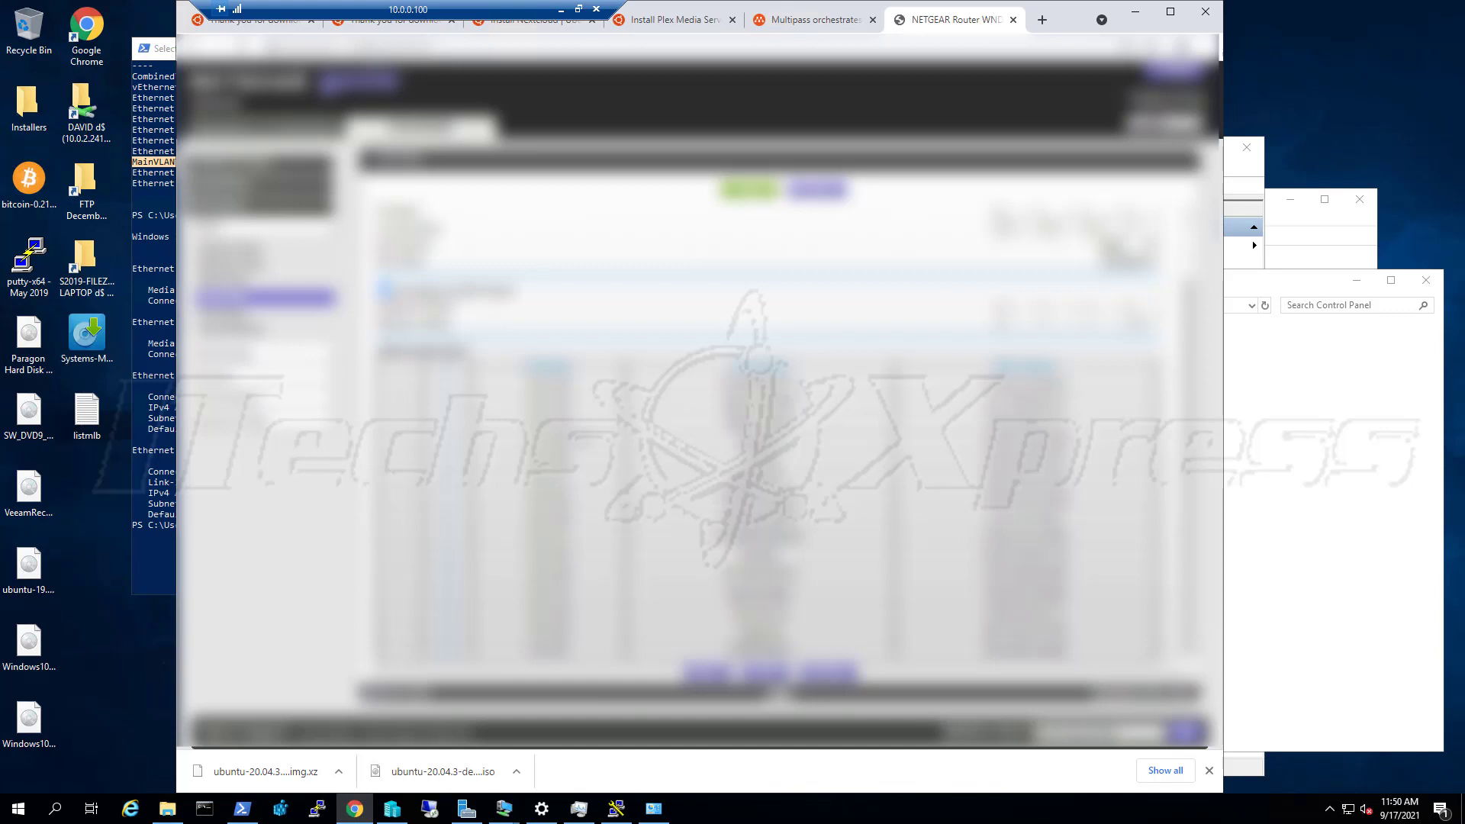
click(1250, 284)
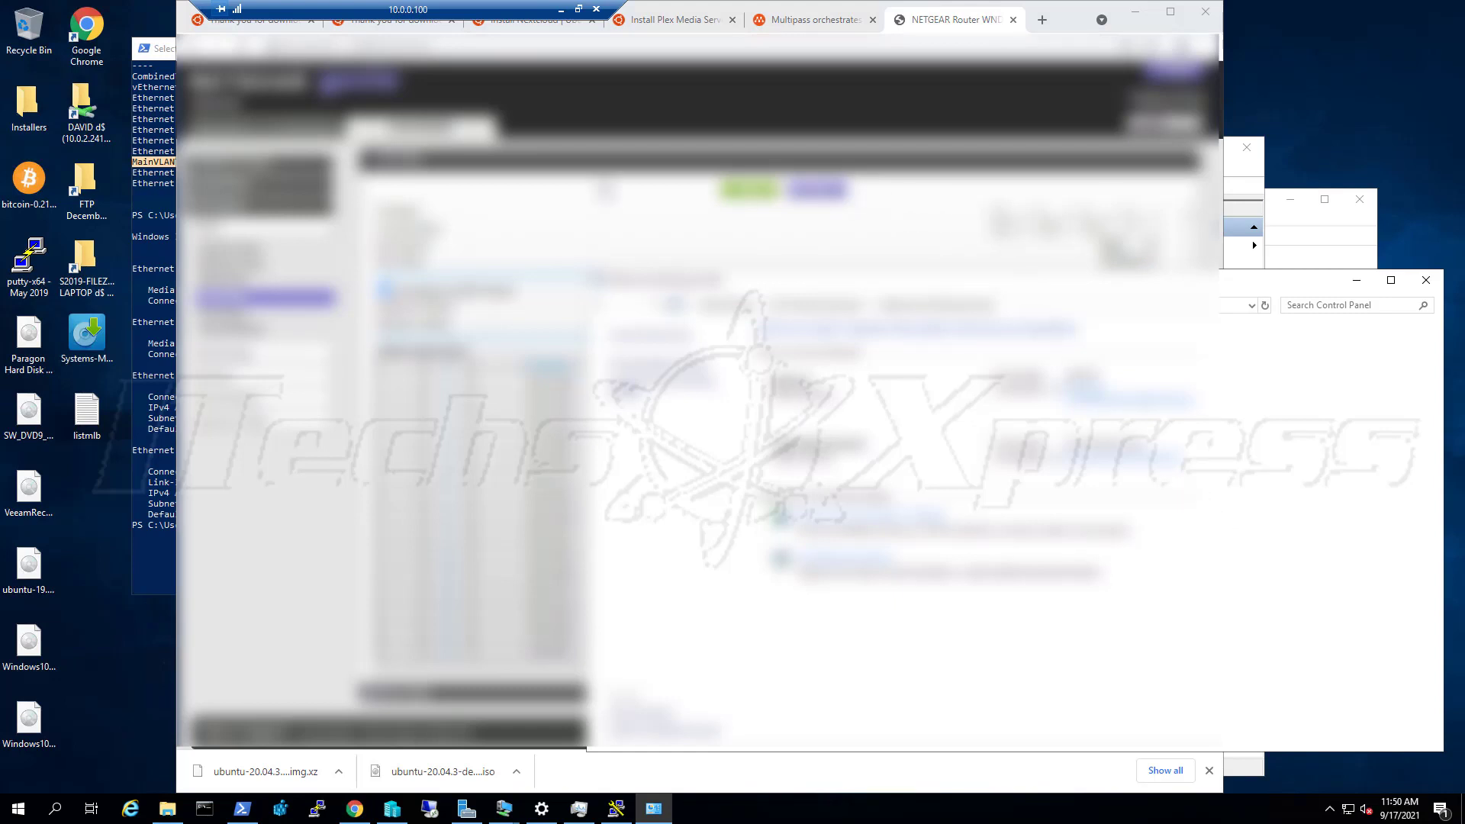
click(287, 135)
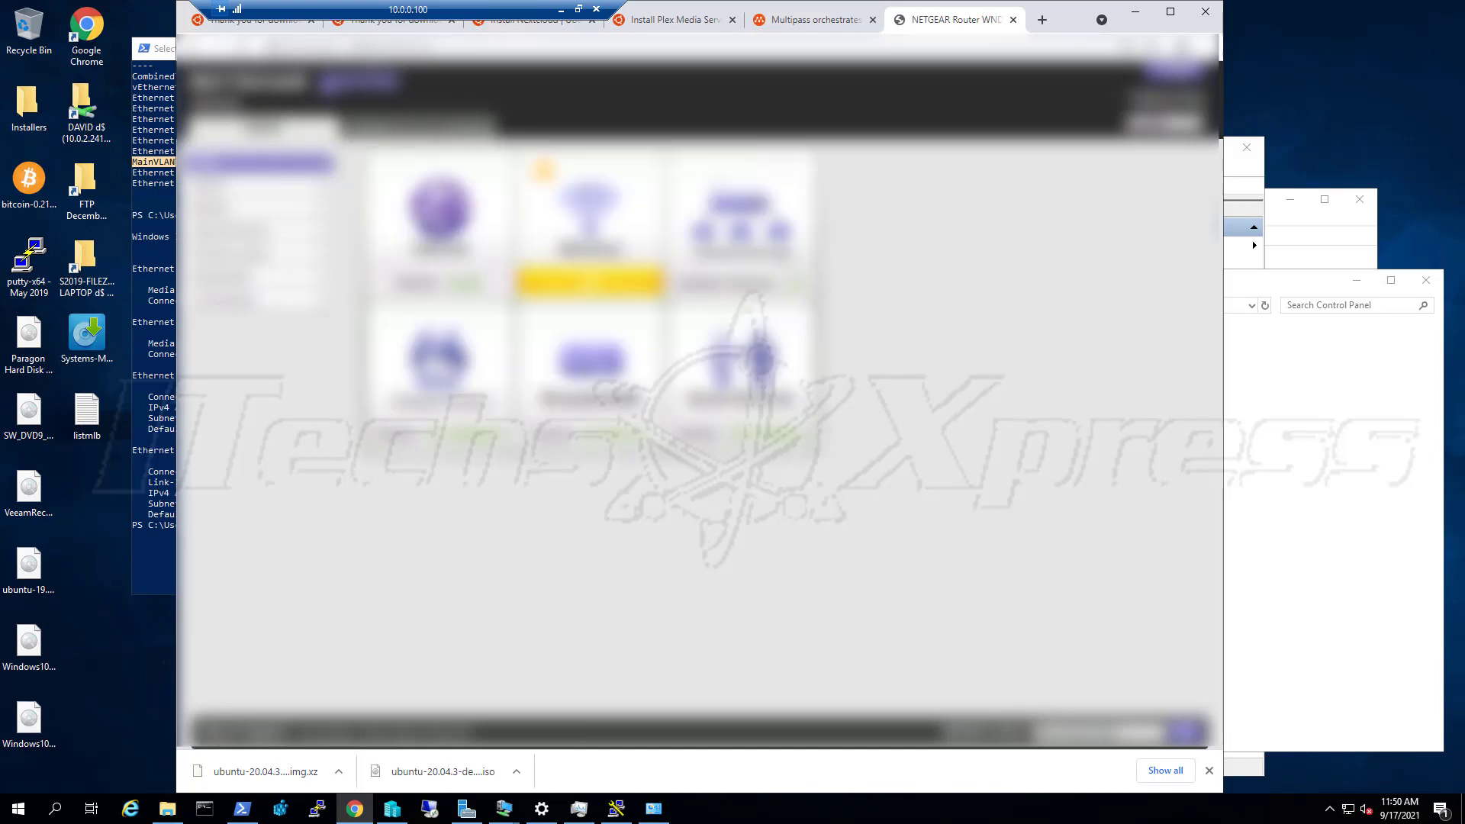
From Attached Devices, open the first device's IP address (10.0.0.4) in a new browser tab
click(786, 271)
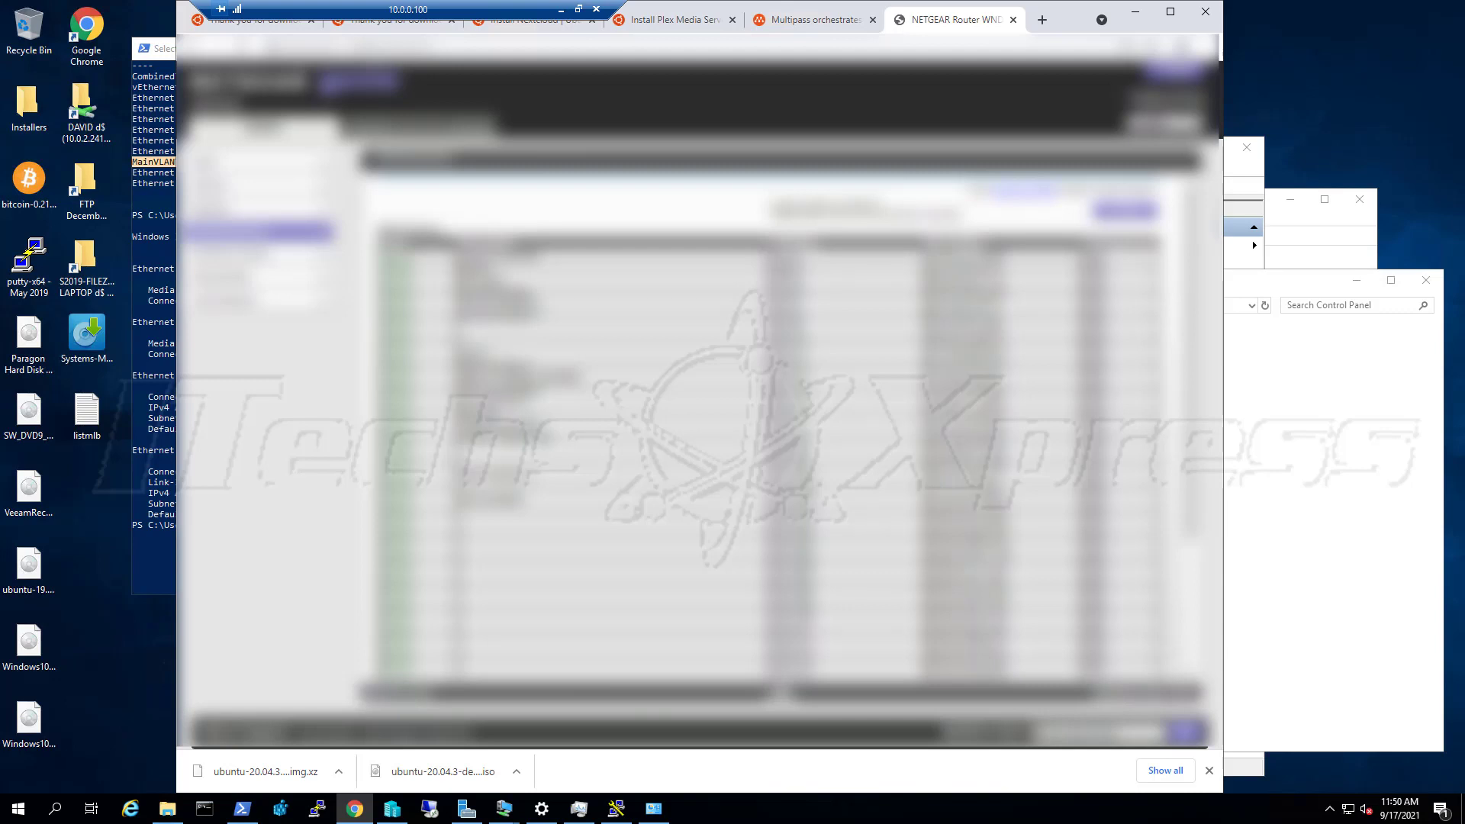
double_click(789, 268)
right_click(778, 268)
click(806, 318)
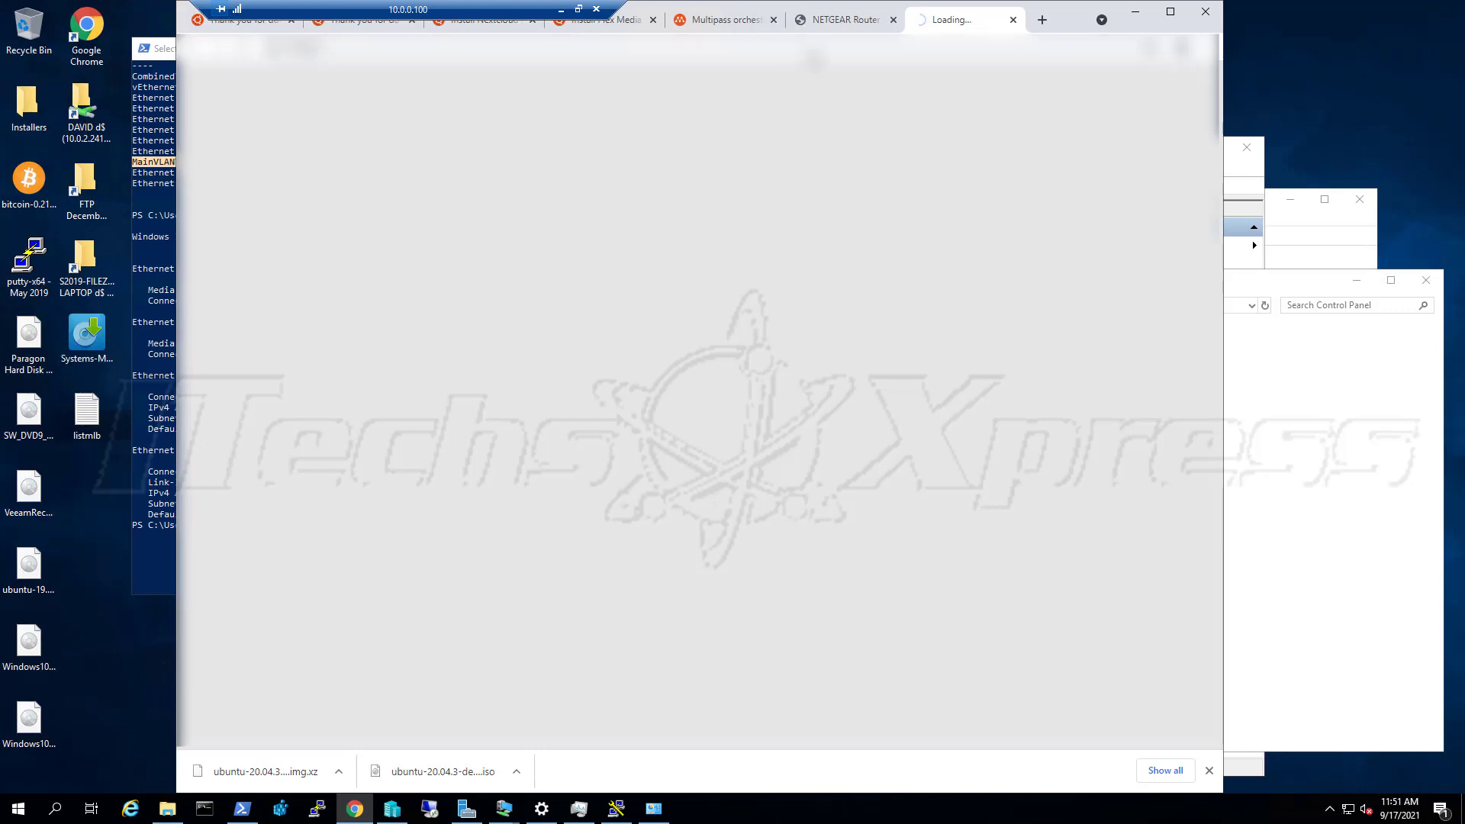
Revisit the NETGEAR tab, check the Ubuntu VM console's login screen, then start a new Chrome tab
click(826, 25)
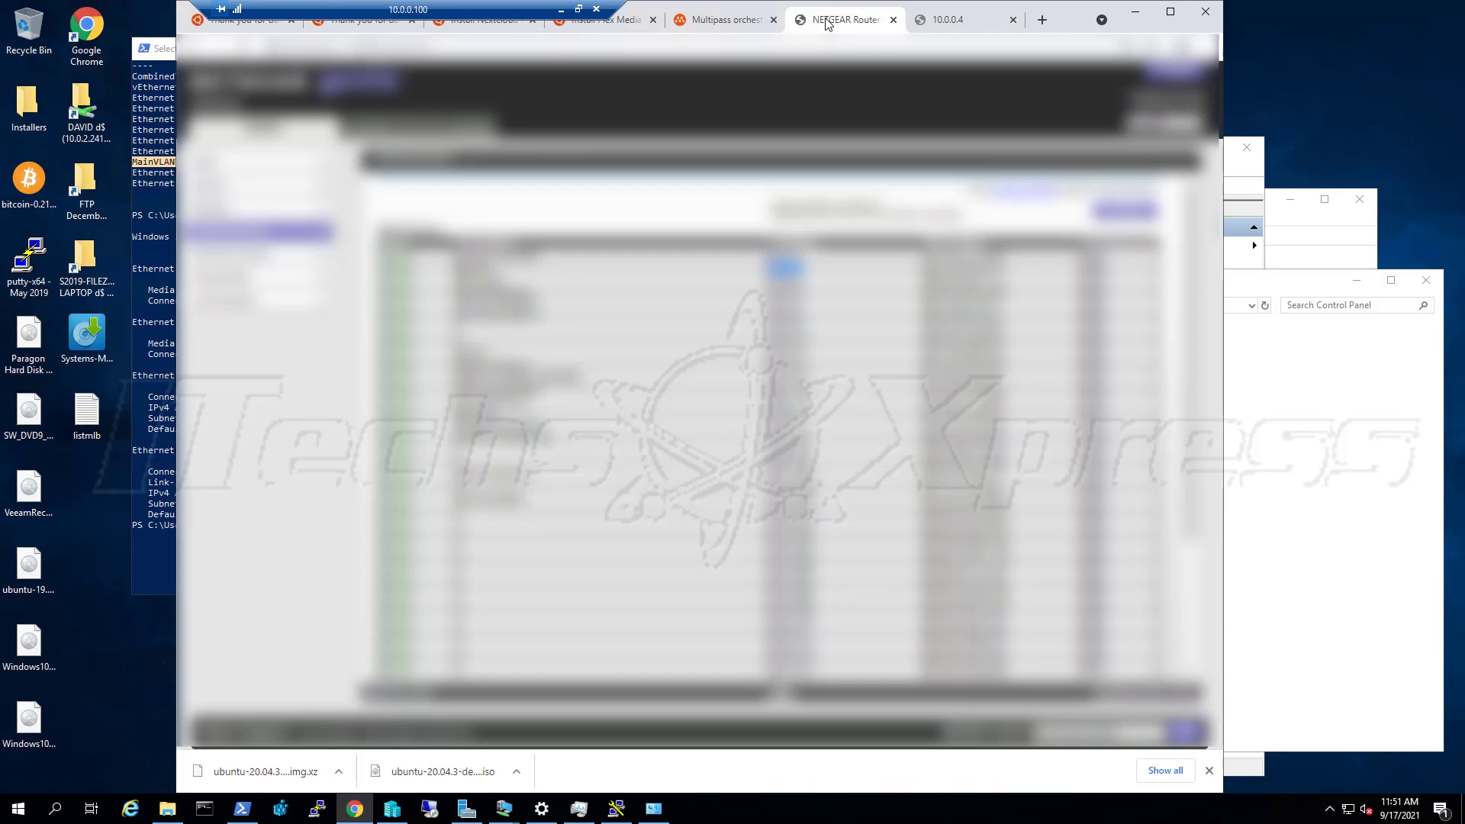
click(505, 809)
click(549, 772)
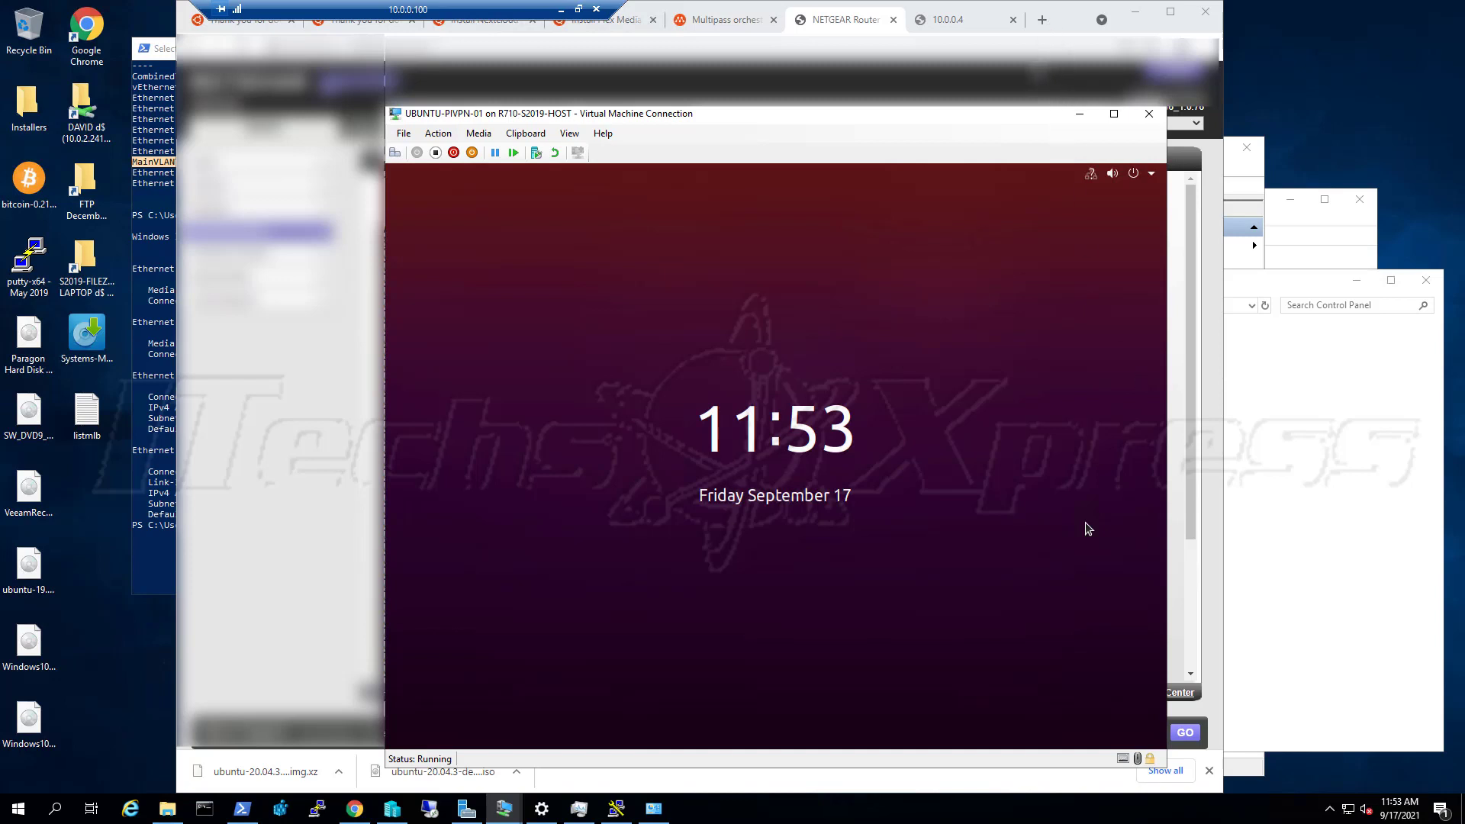
click(1043, 21)
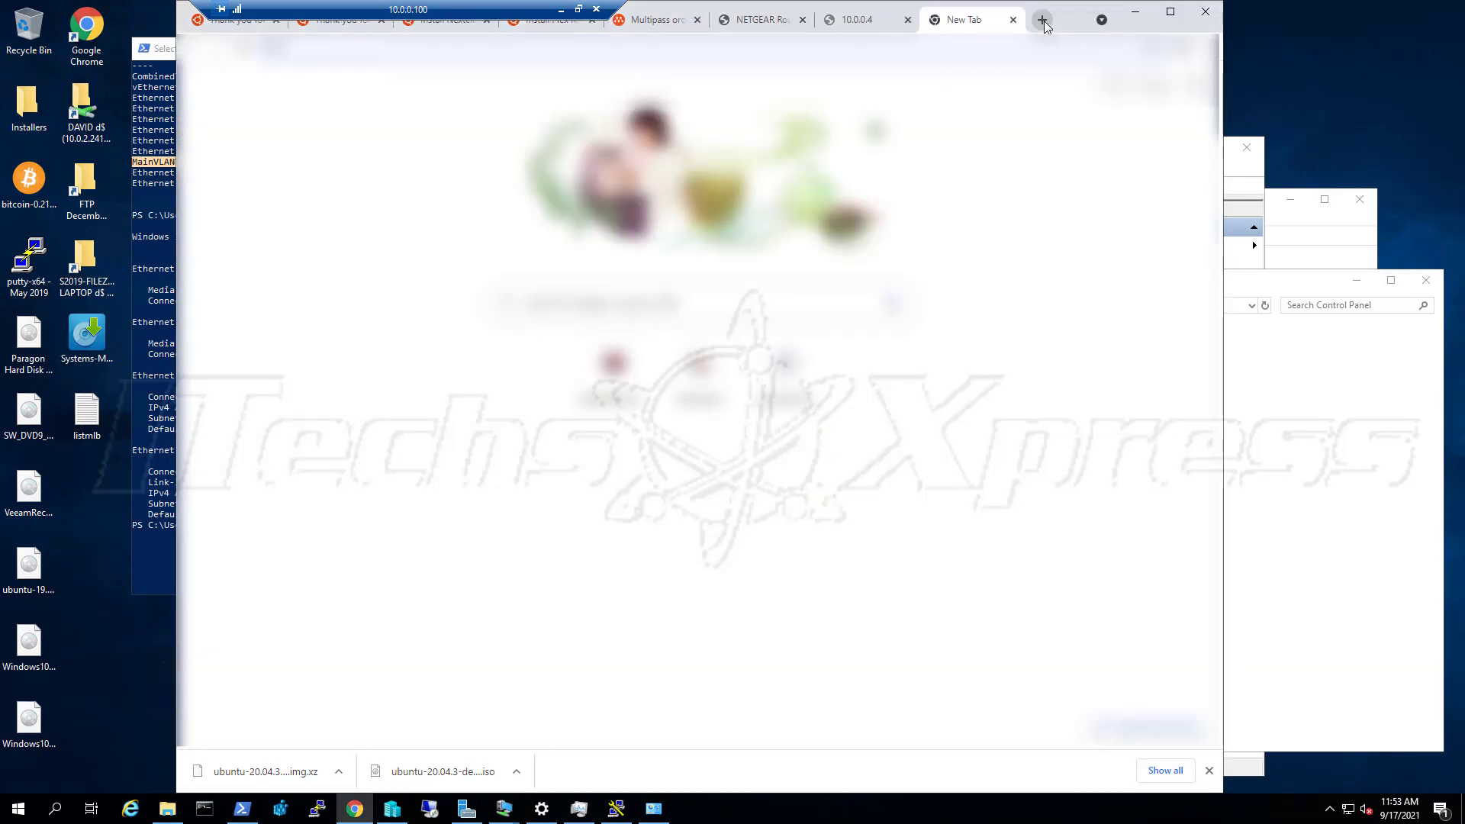
Load the IONOS login page from the omnibox and sign in with the account password
text(what is)
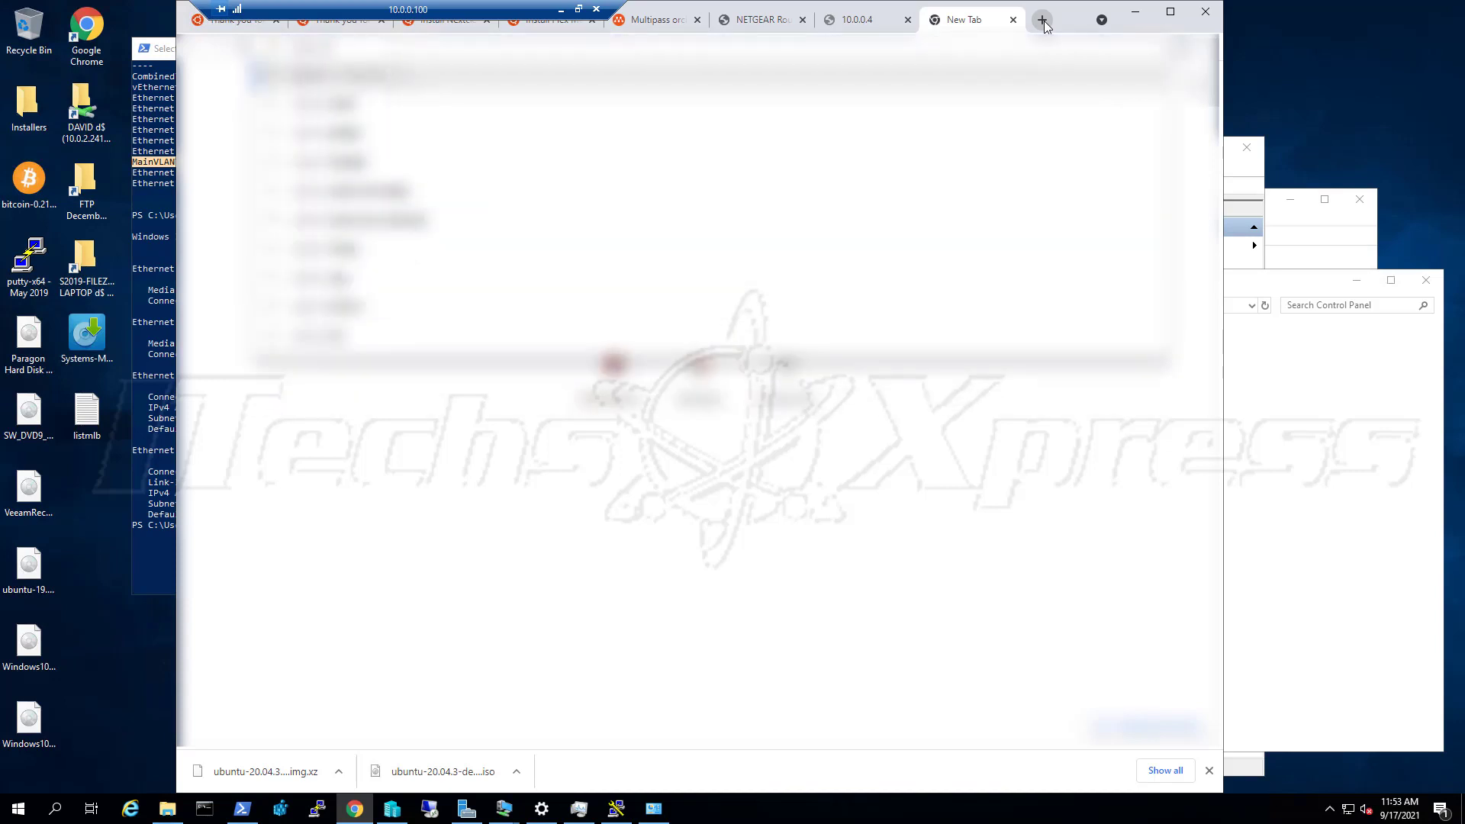
text( my ip address)
key(Return)
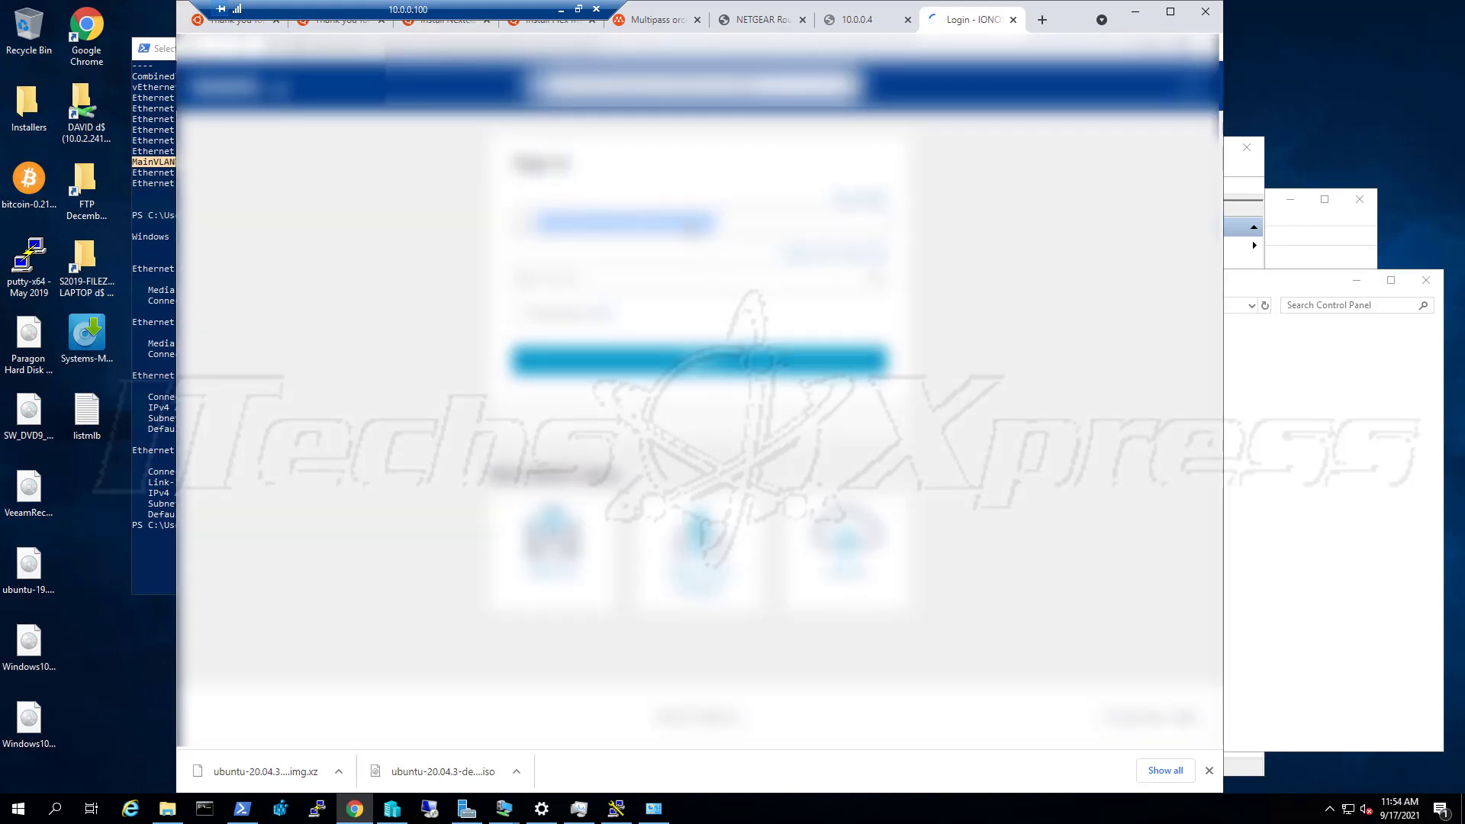
click(695, 229)
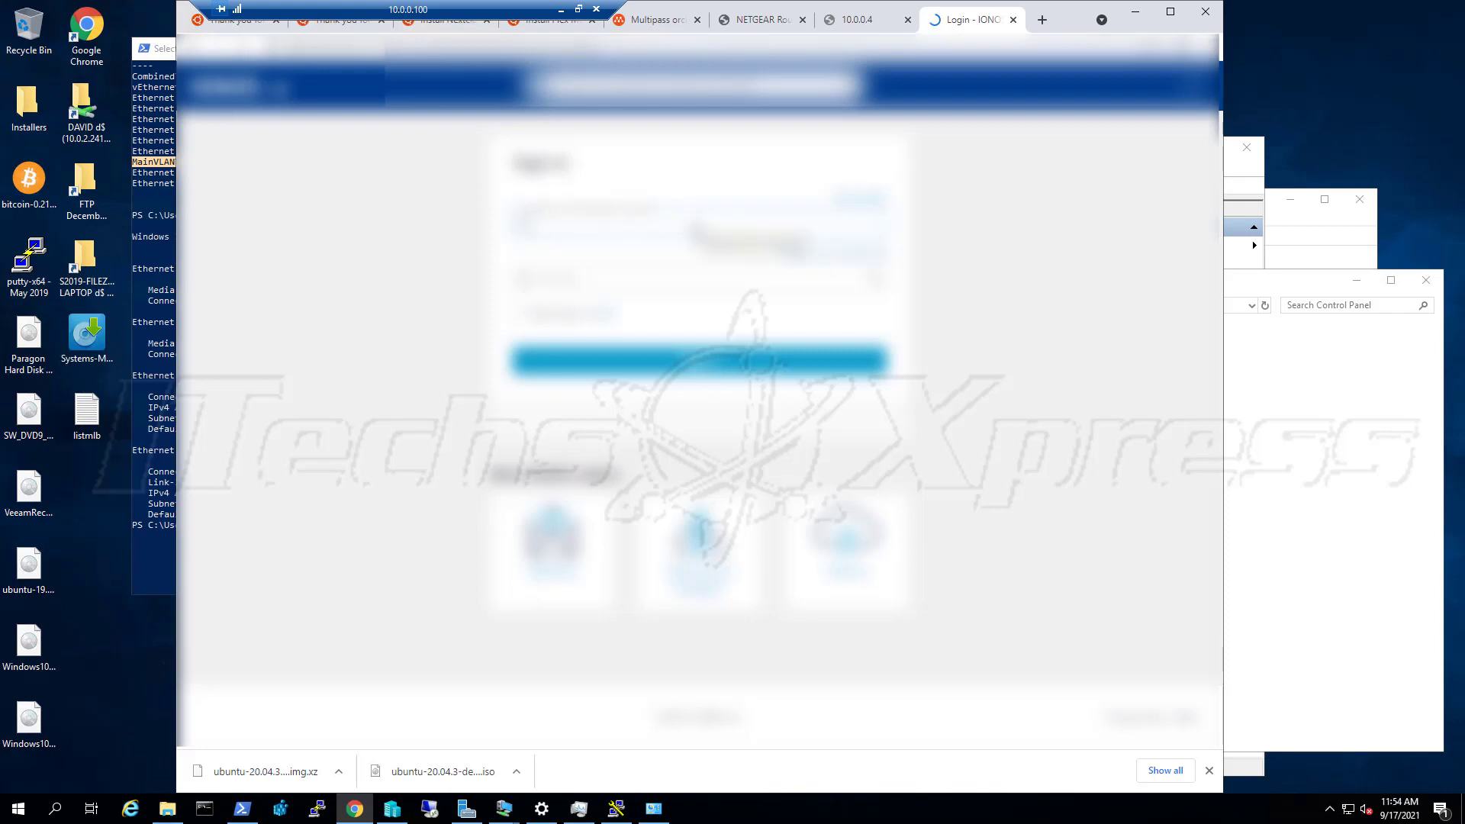
text(********)
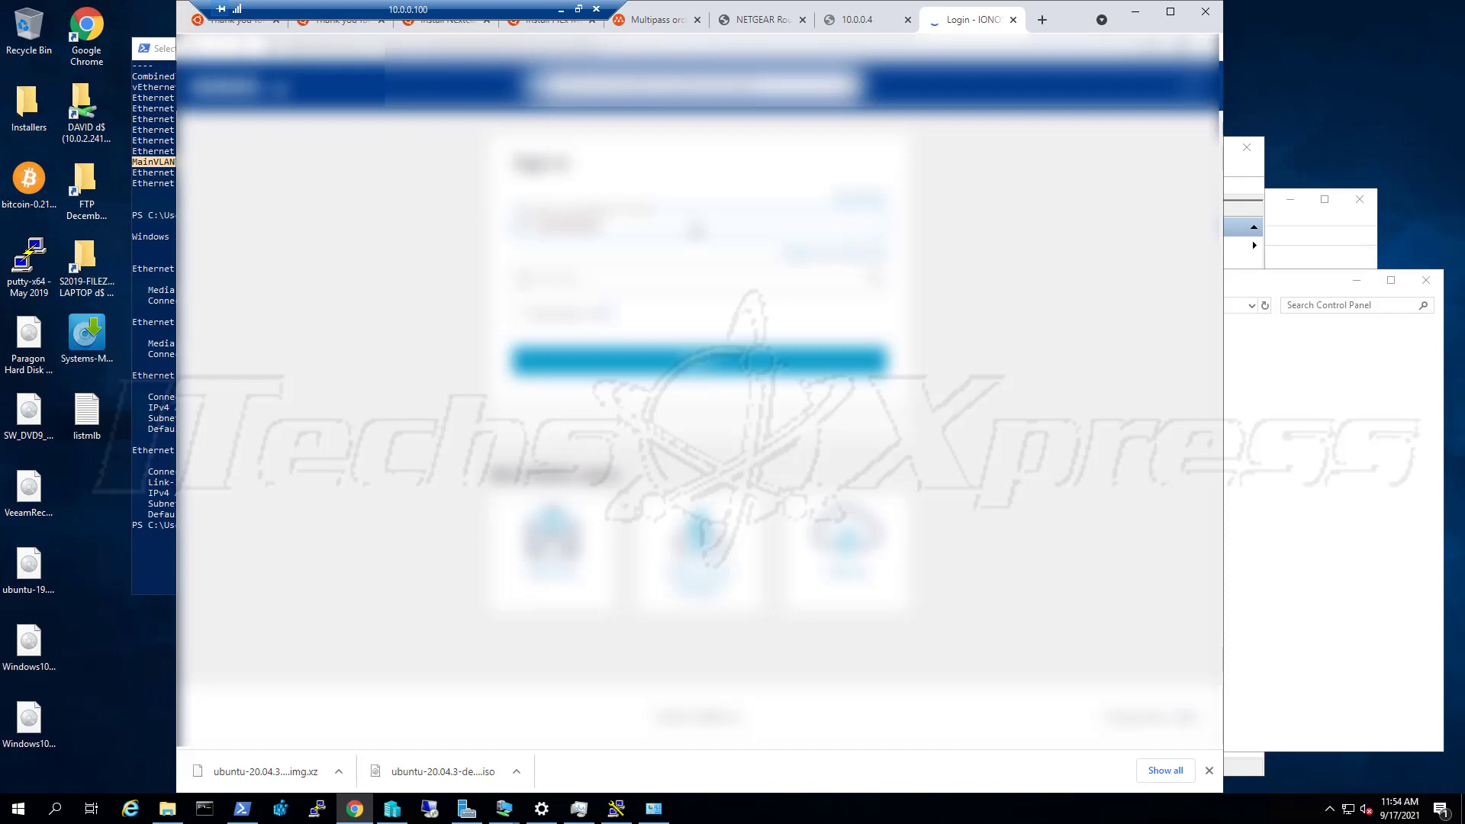
key(Return)
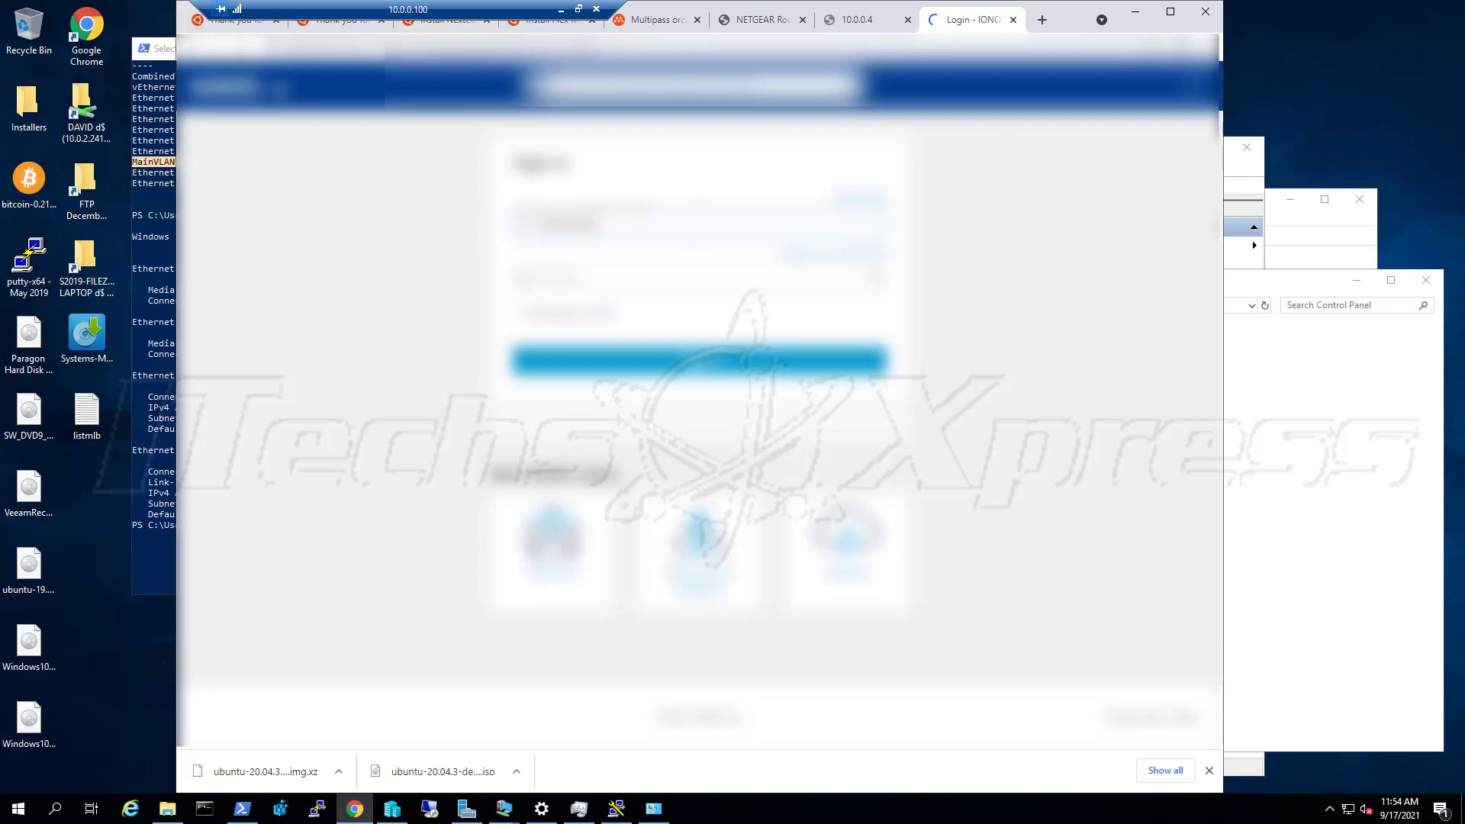
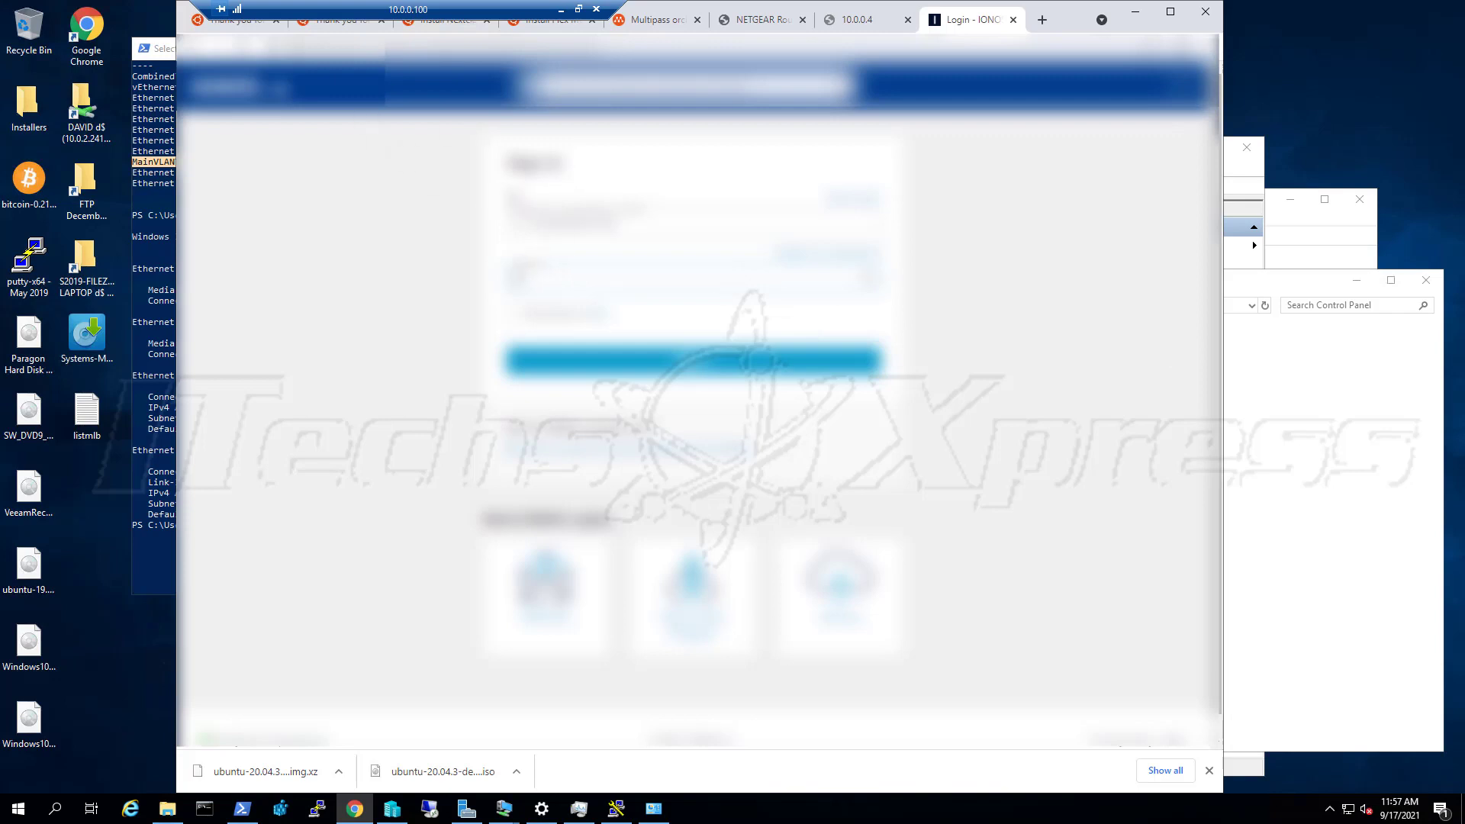
Sign in to IONOS and confirm the 2-step verification to reach Invoices & Payment Details
click(684, 355)
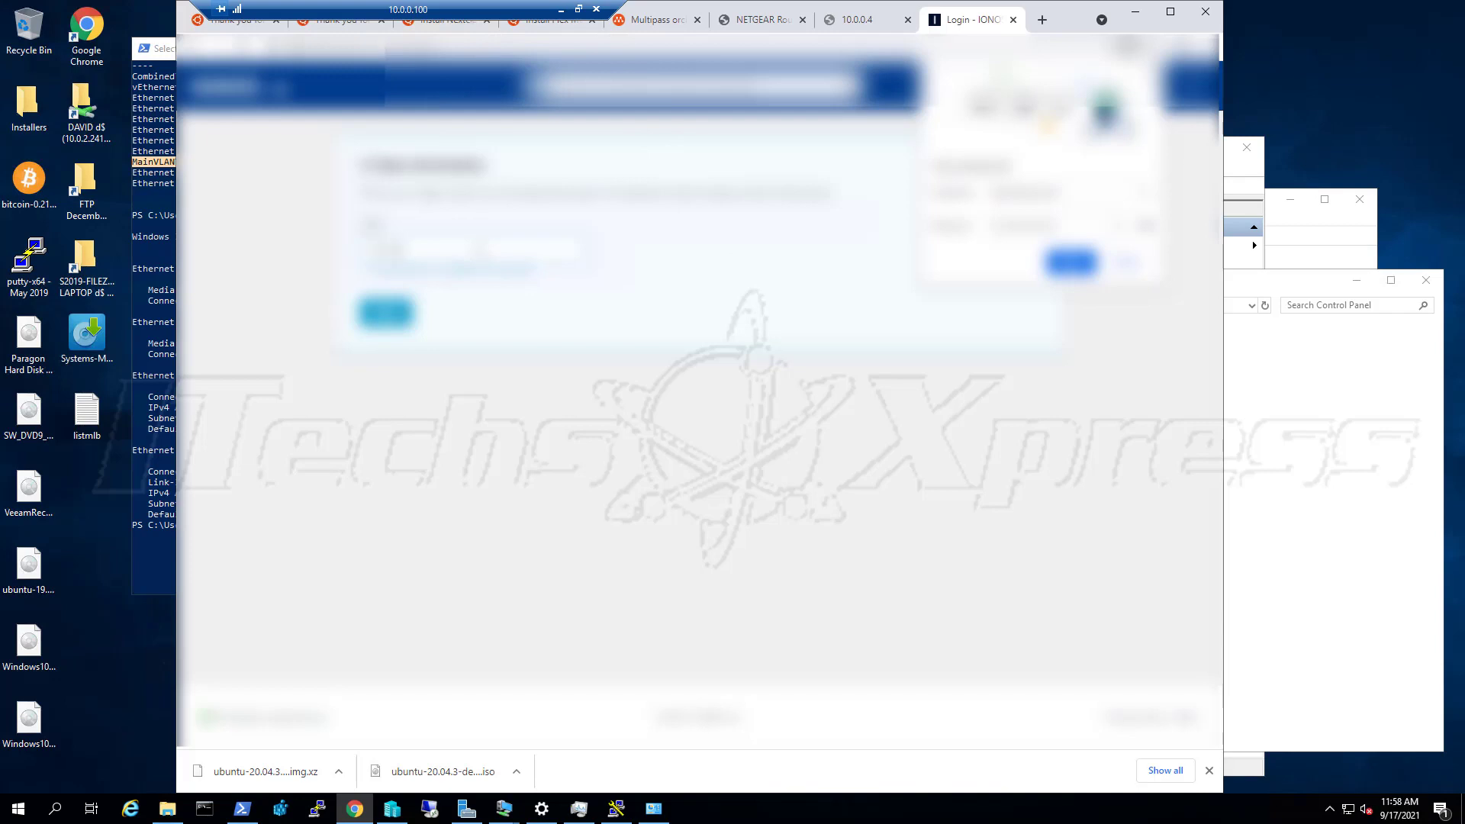
click(403, 318)
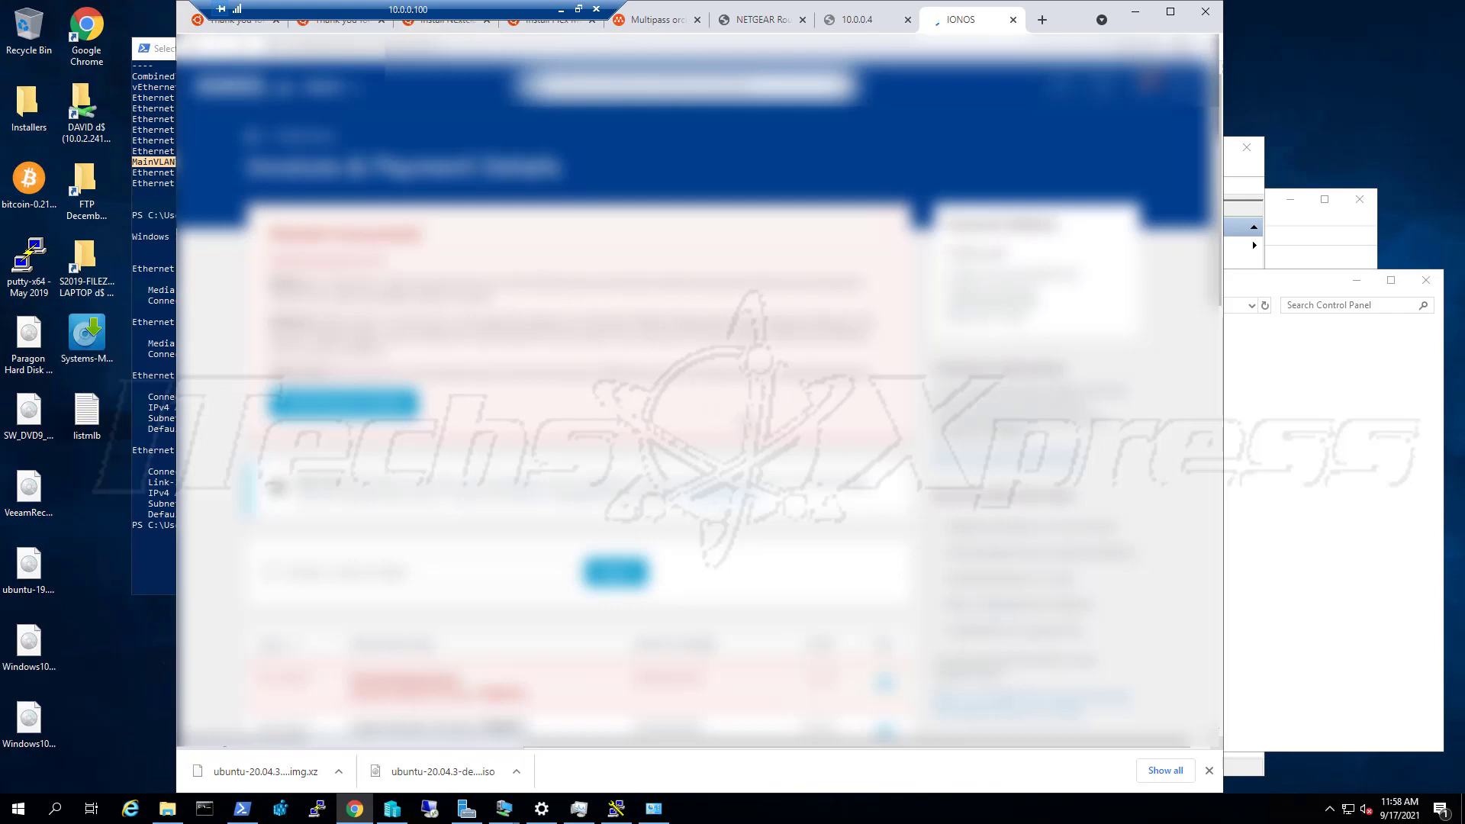
Scroll the IONOS dashboard up and down to get to the Domains & SSL page
scroll(689, 418, down, 2)
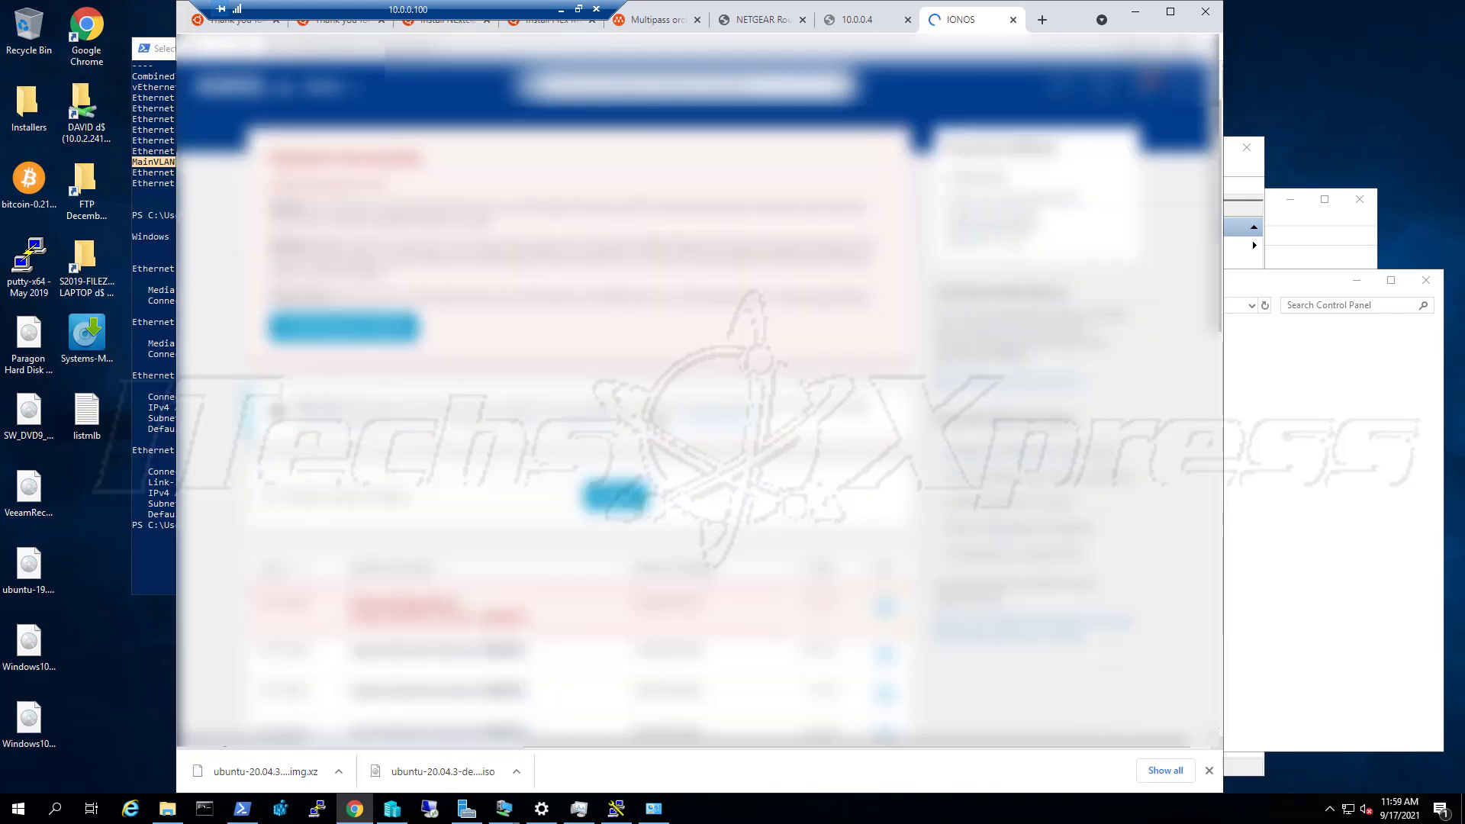
scroll(580, 412, up, 2)
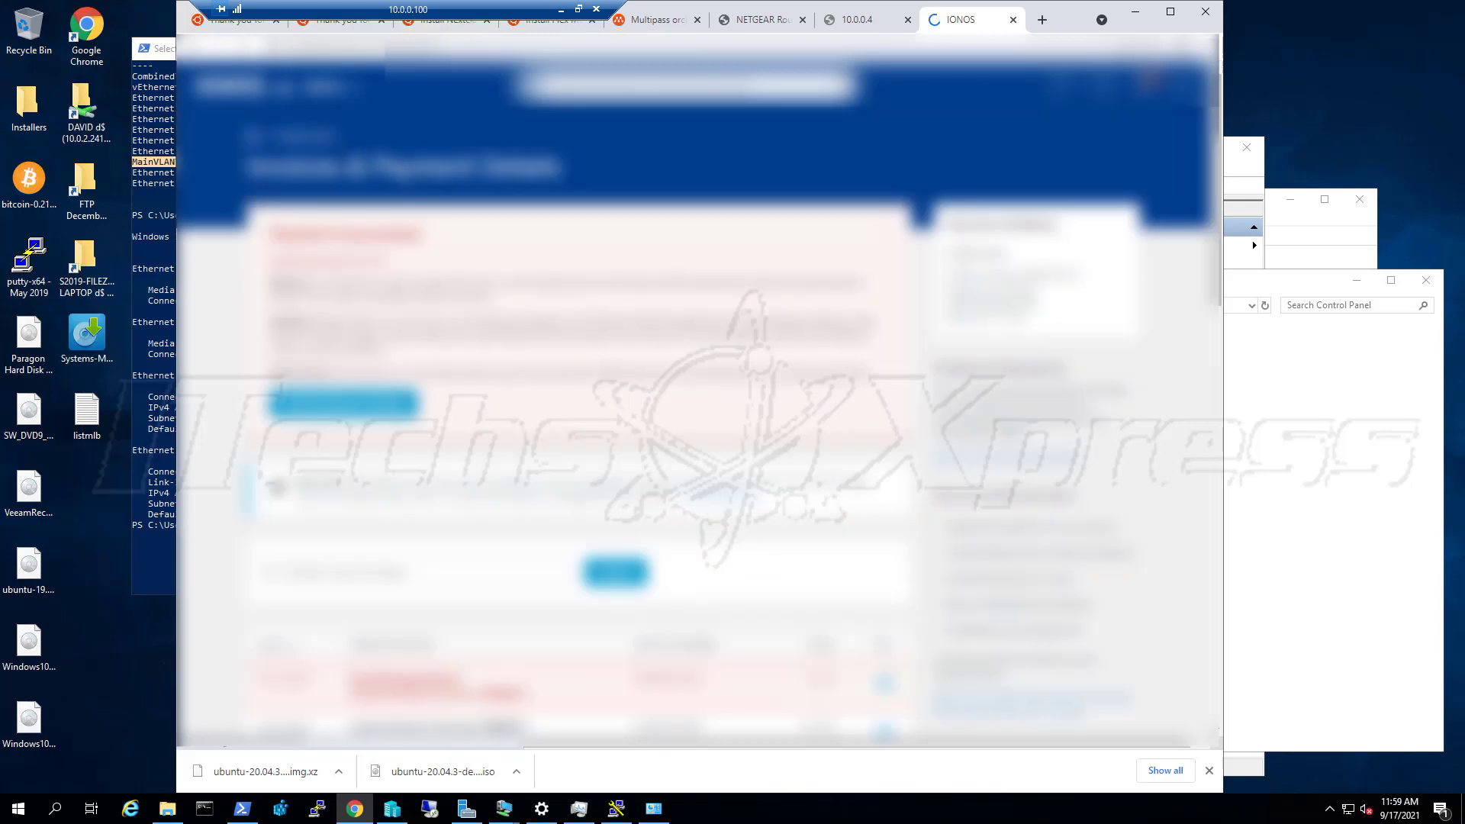
scroll(462, 427, down, 4)
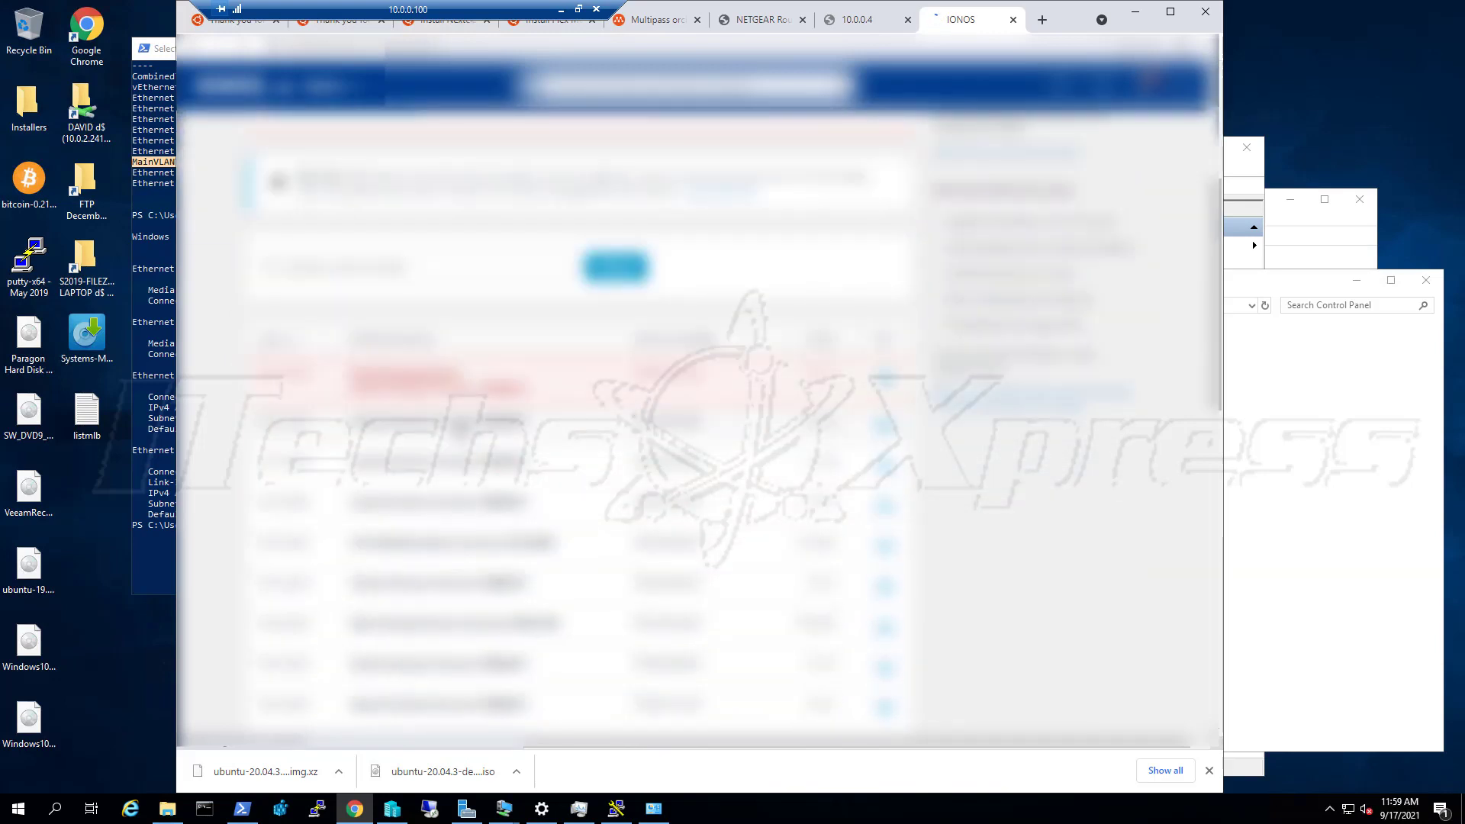
scroll(473, 431, up, 4)
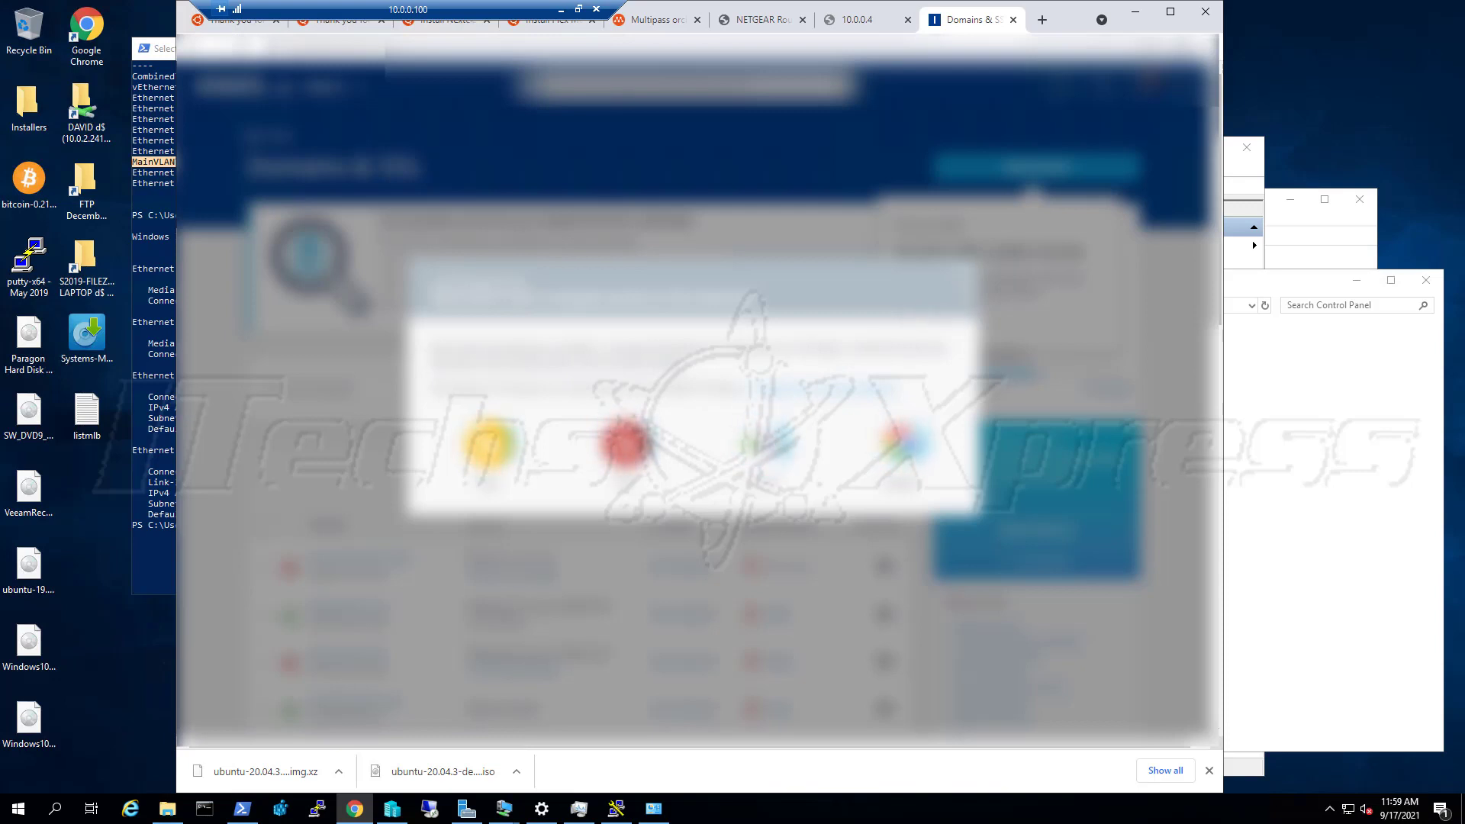
Open the third domain's details and show its Subdomains list
scroll(488, 367, down, 1)
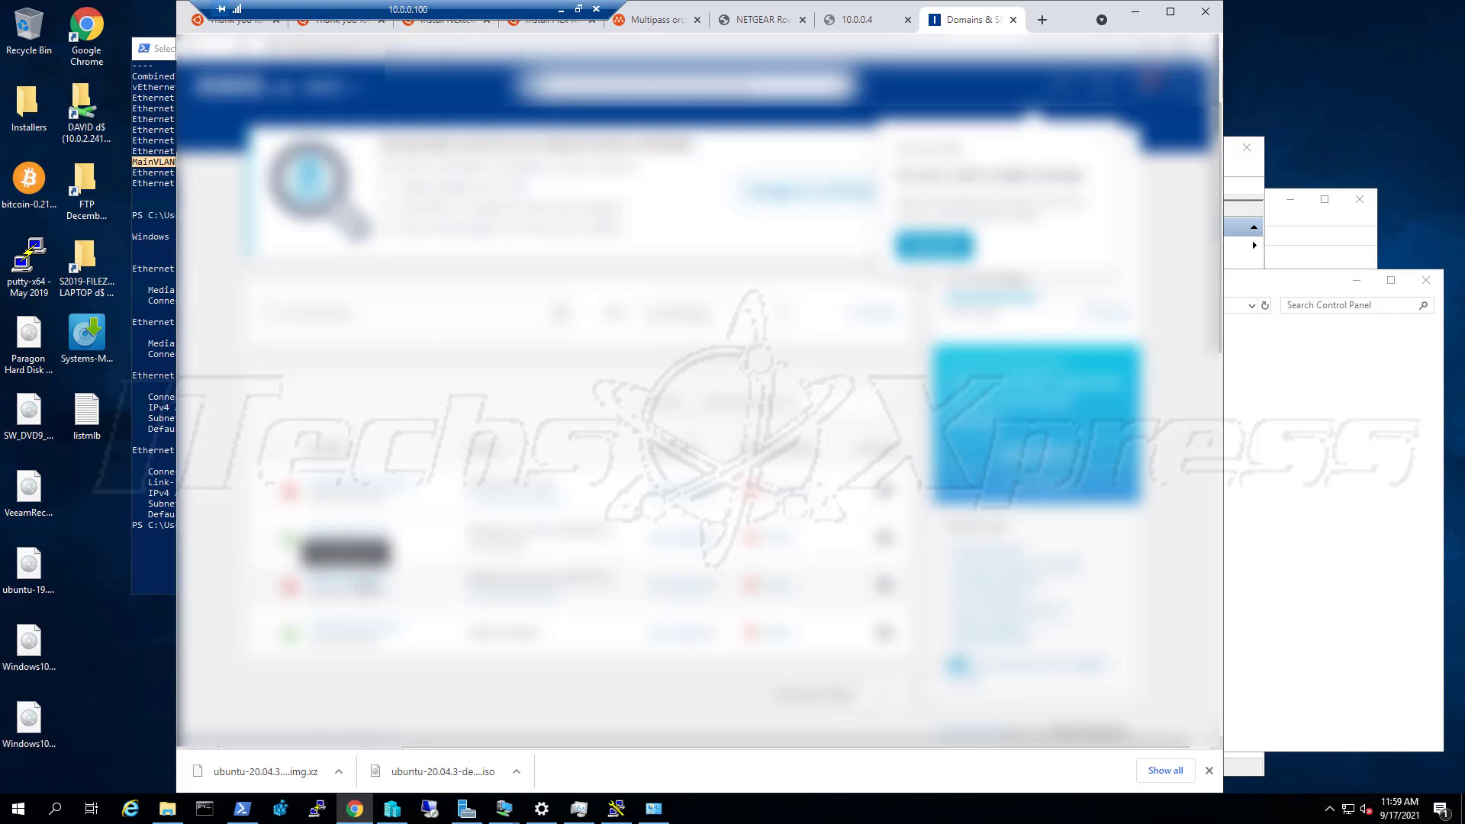
click(365, 583)
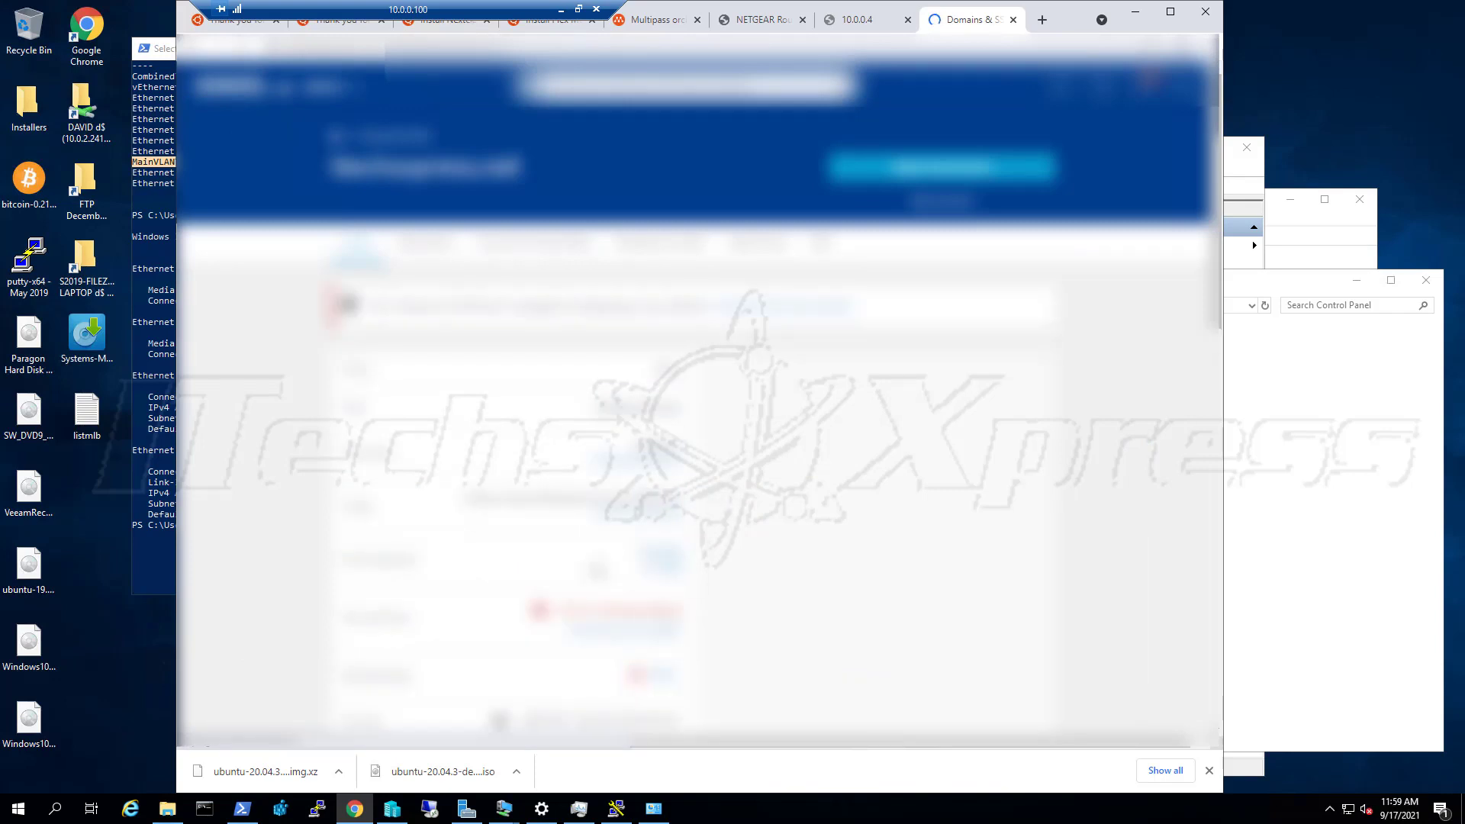
scroll(698, 428, down, 2)
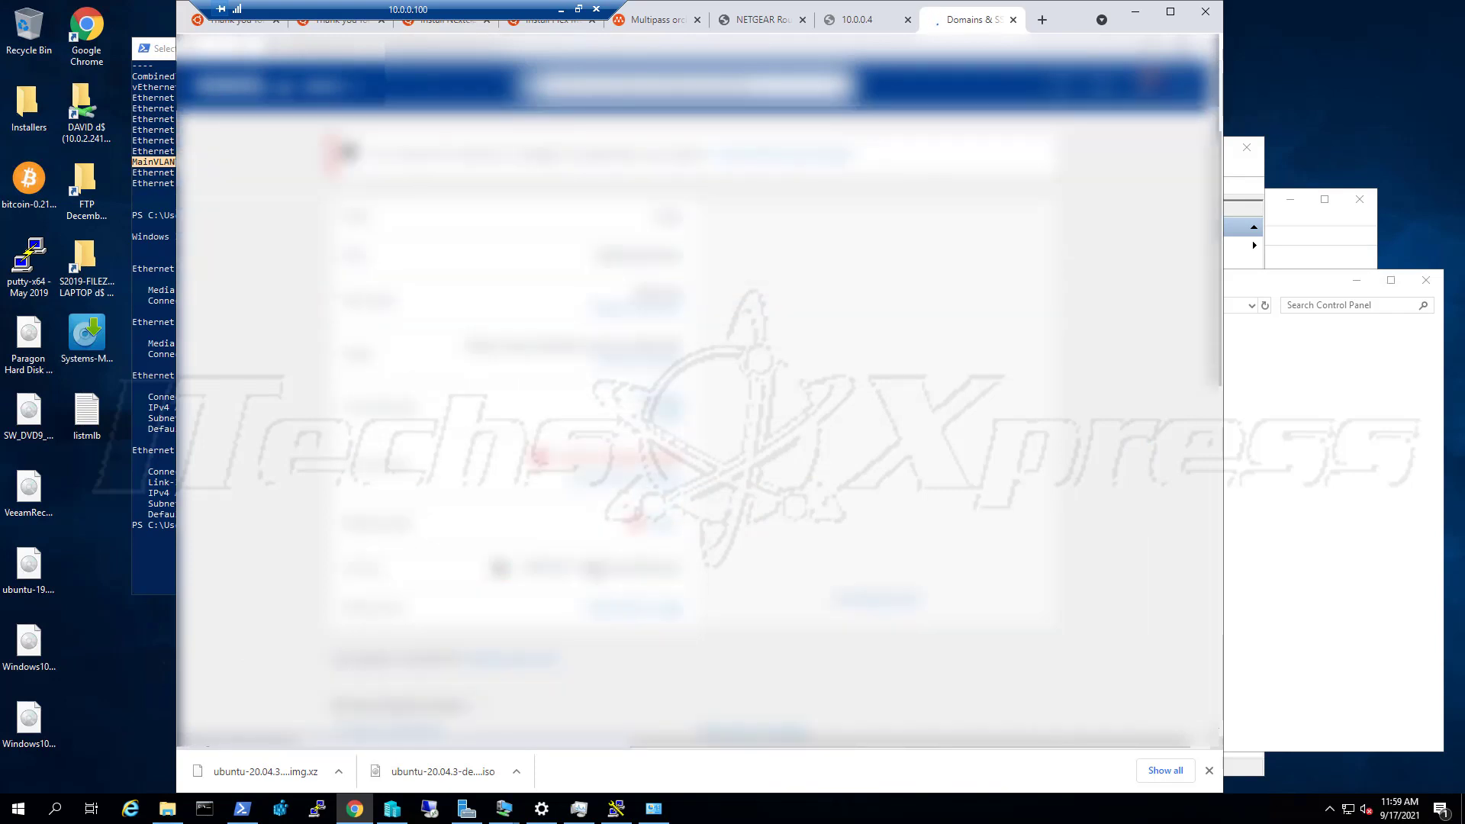
scroll(699, 428, down, 1)
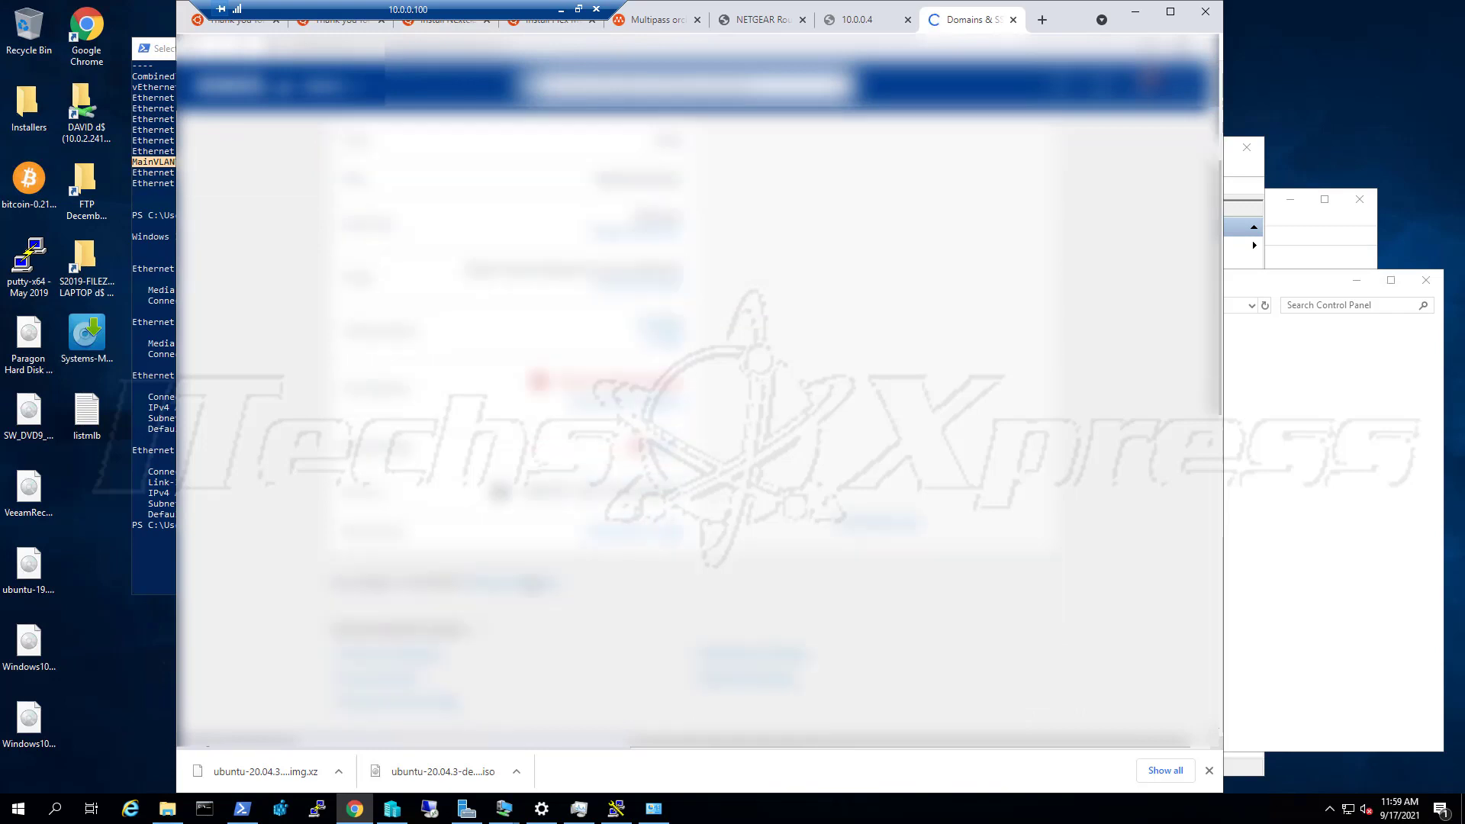
scroll(698, 427, down, 1)
scroll(698, 428, down, 1)
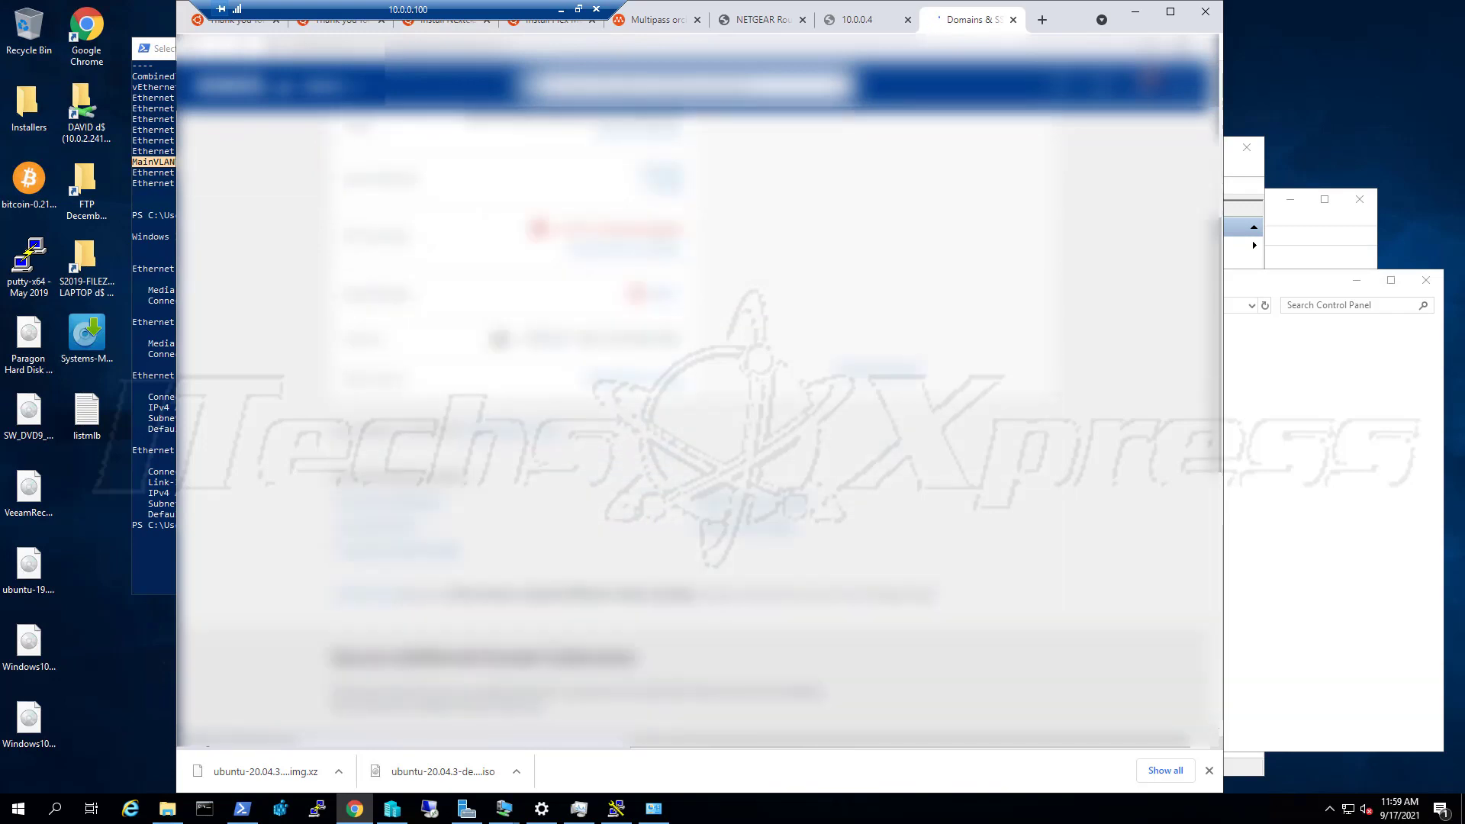
scroll(698, 427, down, 1)
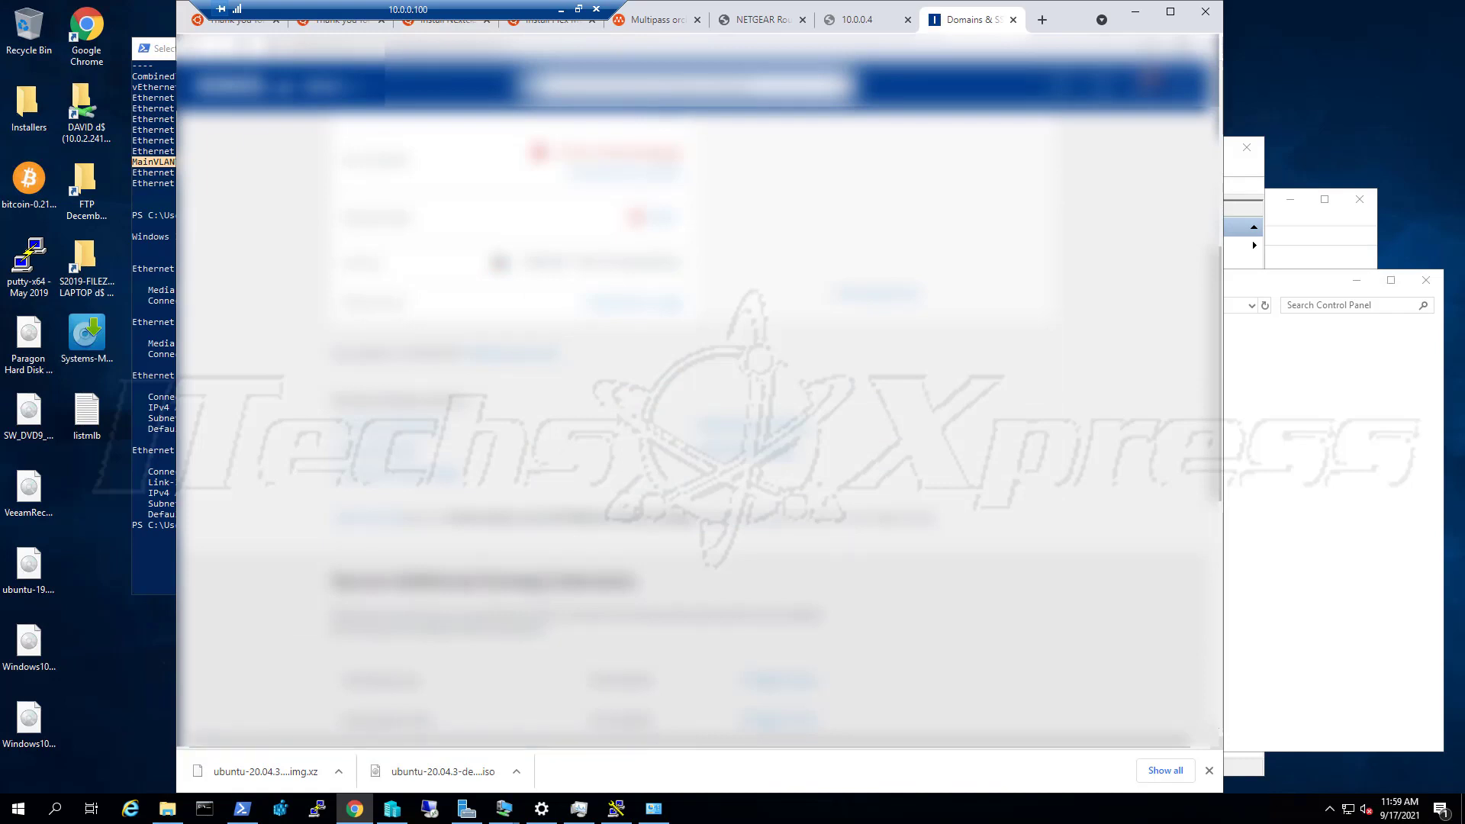
scroll(539, 595, down, 1)
scroll(539, 595, down, 3)
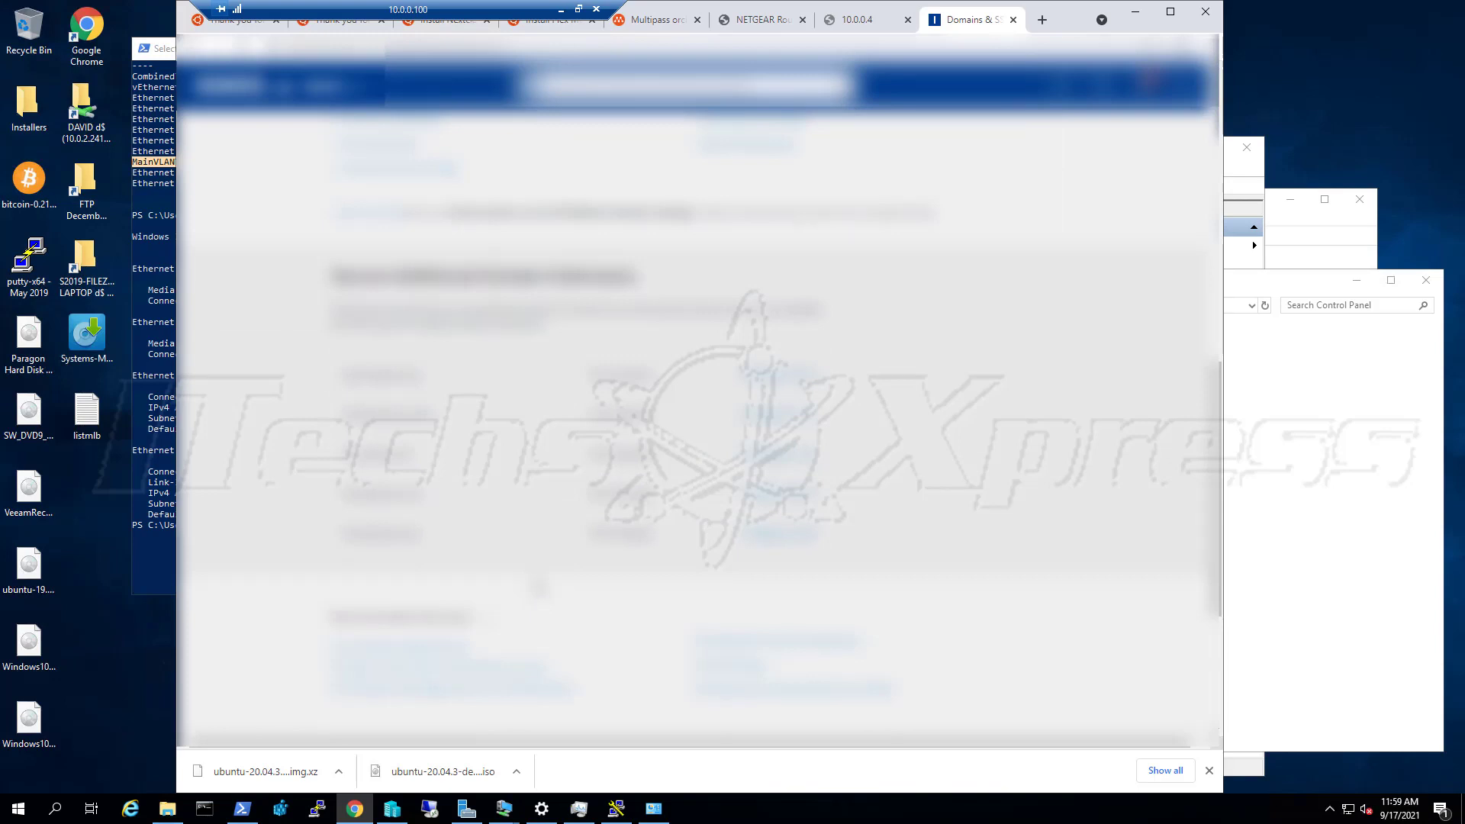
scroll(538, 588, down, 4)
scroll(574, 574, up, 12)
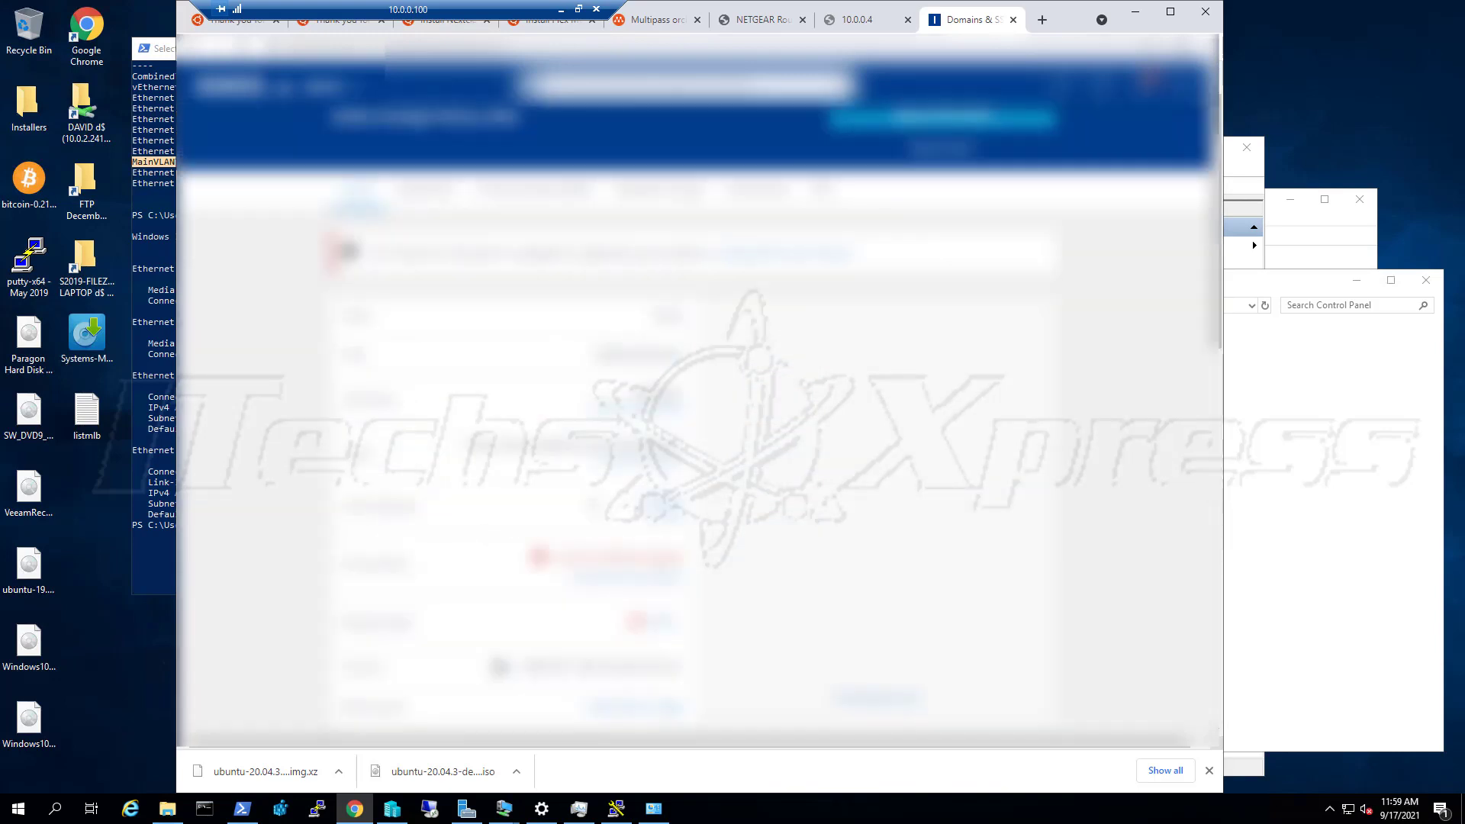
scroll(592, 506, up, 1)
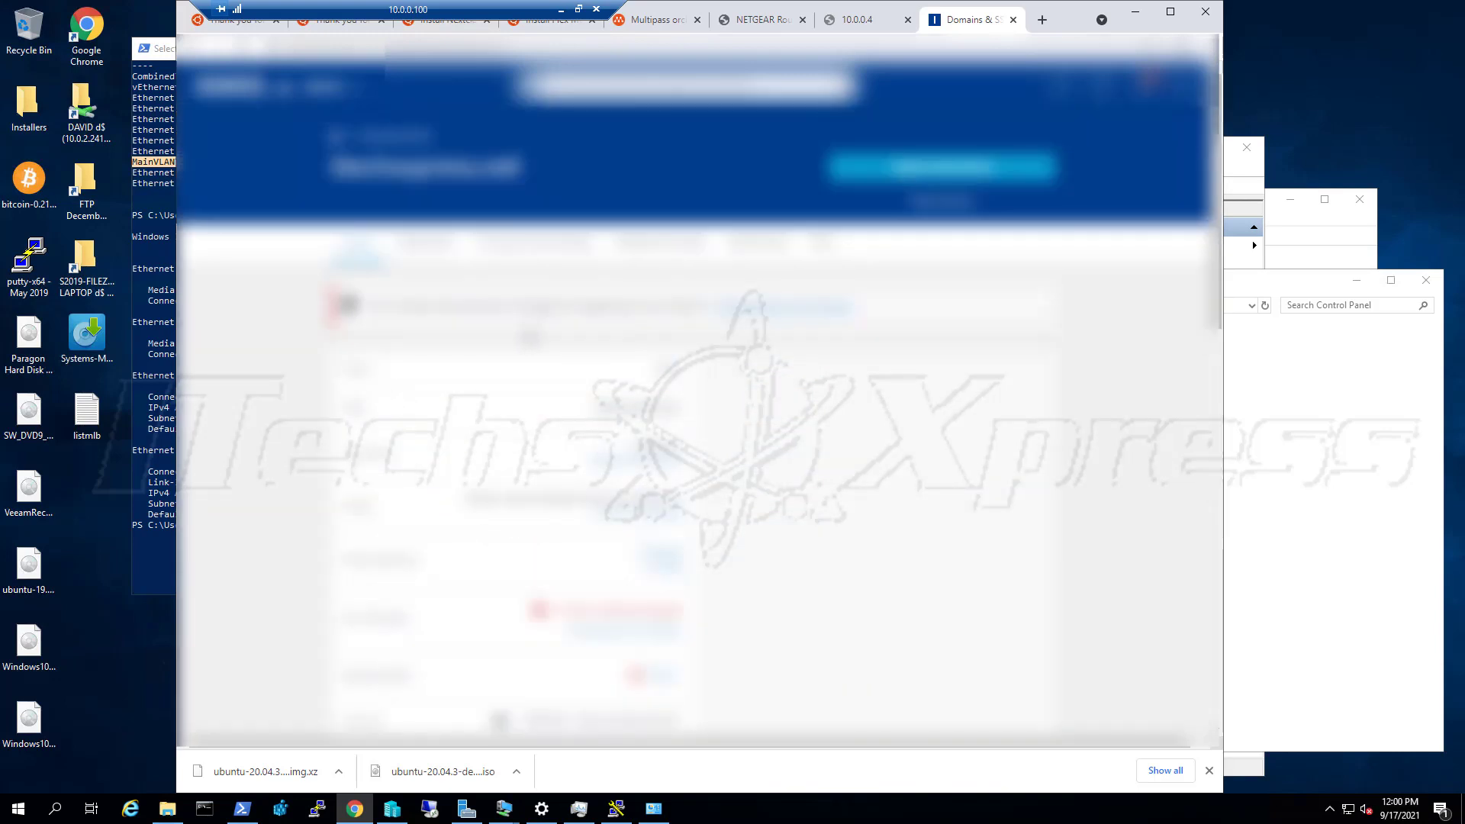
click(434, 245)
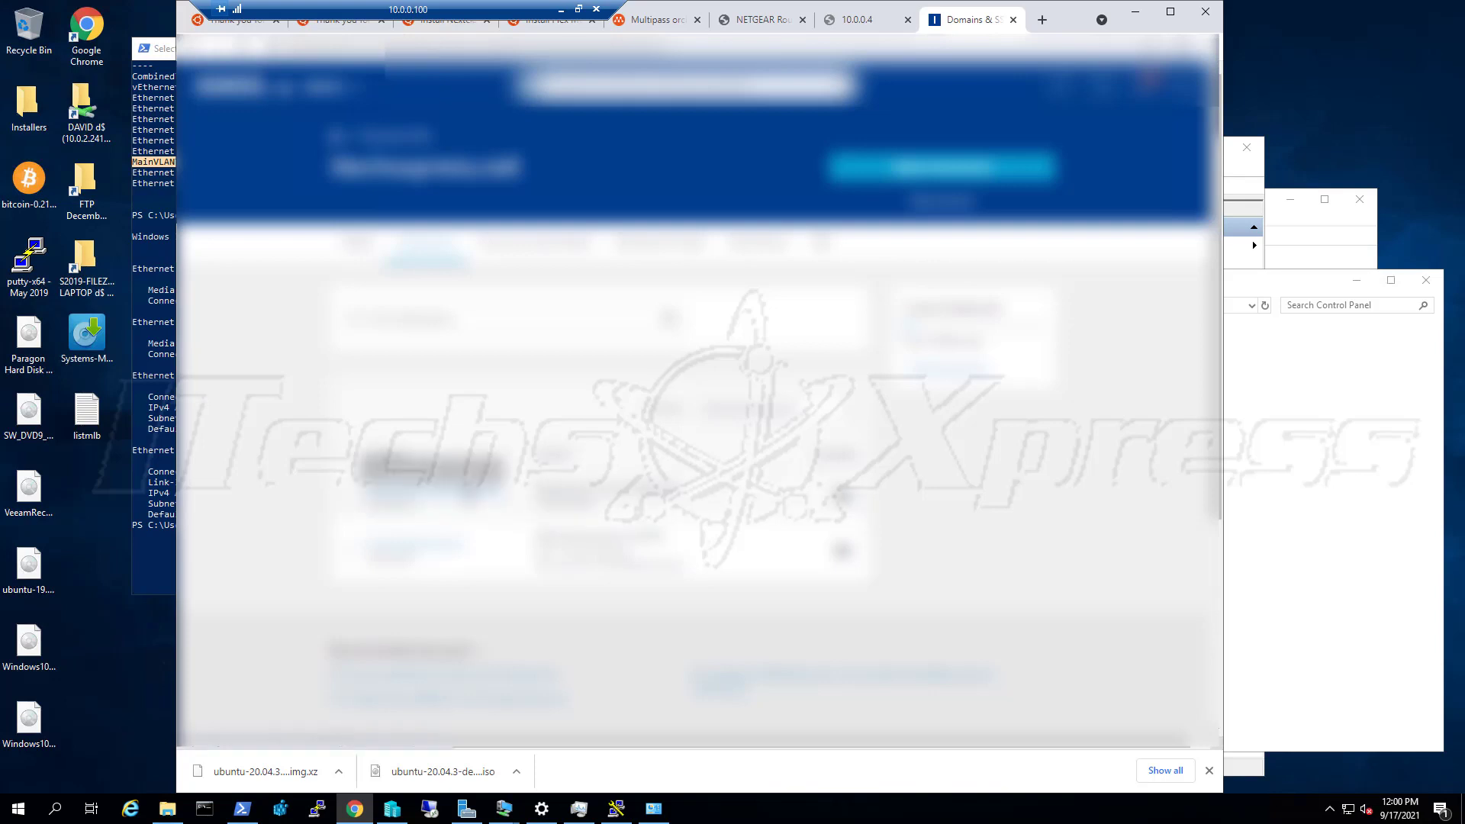
Open the subdomain's details in a new tab, then visit the subdomain's address in another tab
right_click(476, 491)
click(534, 502)
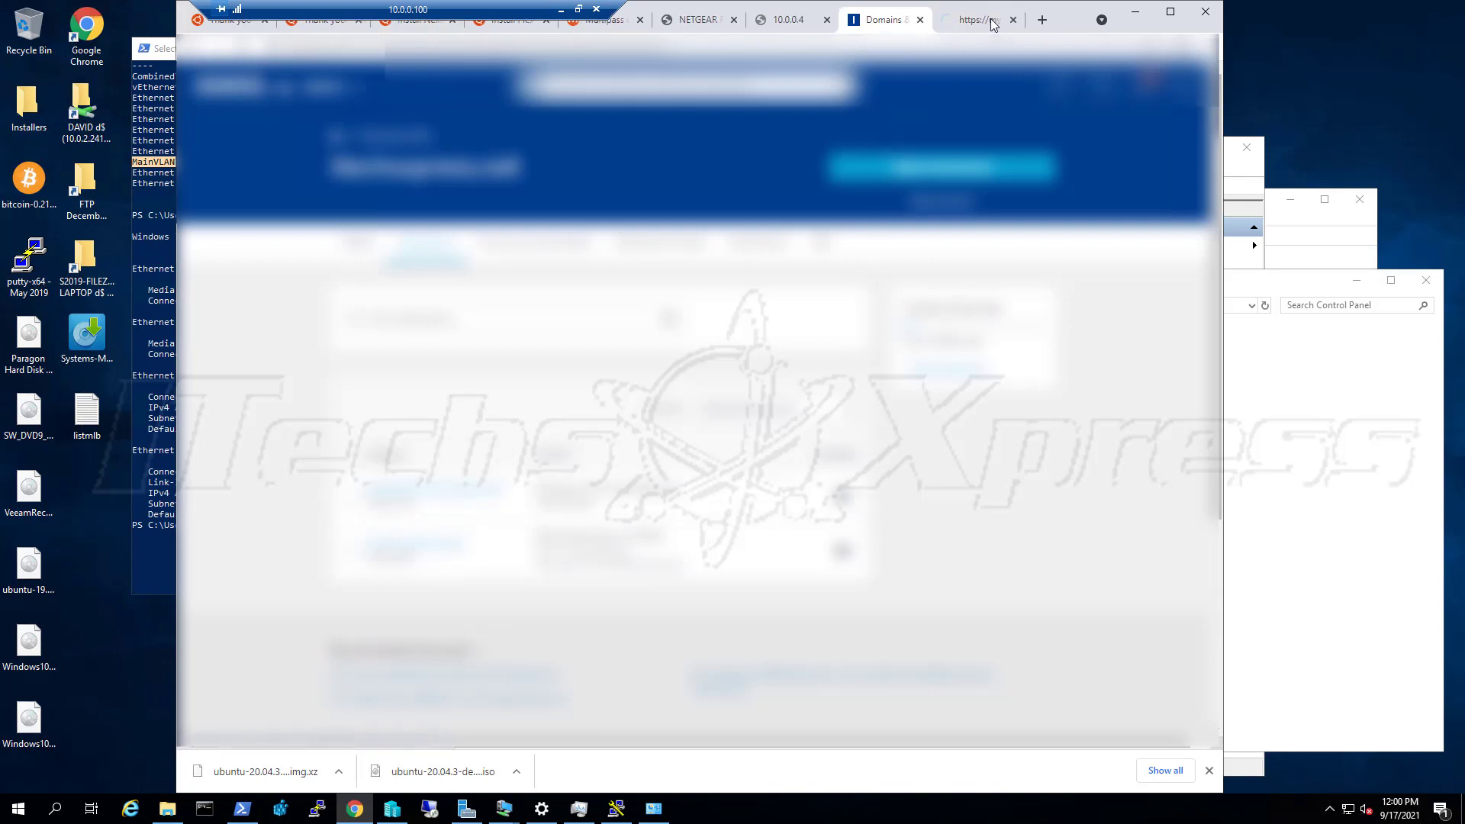
click(983, 25)
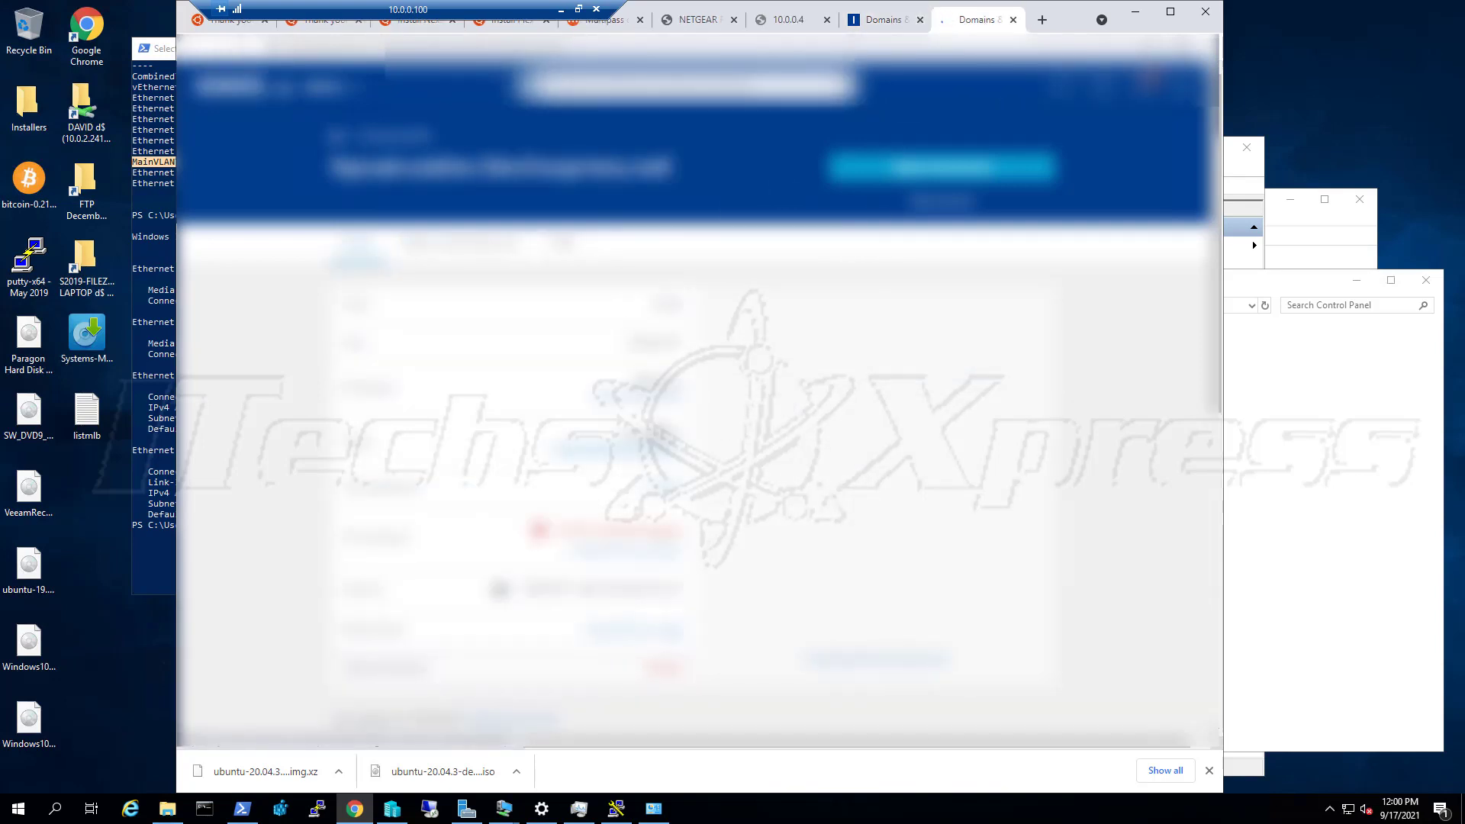
drag(670, 169, 328, 174)
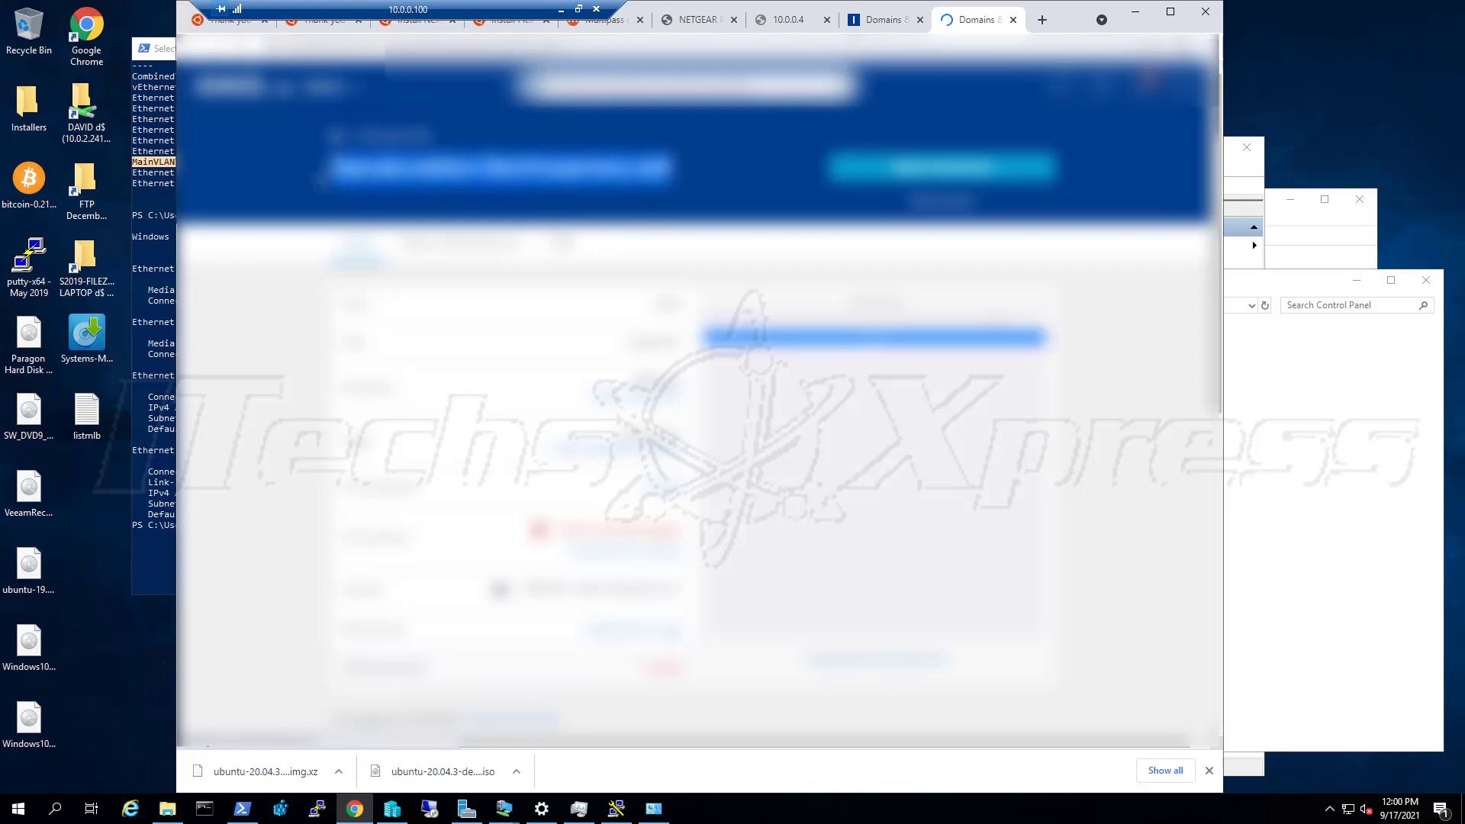
right_click(377, 171)
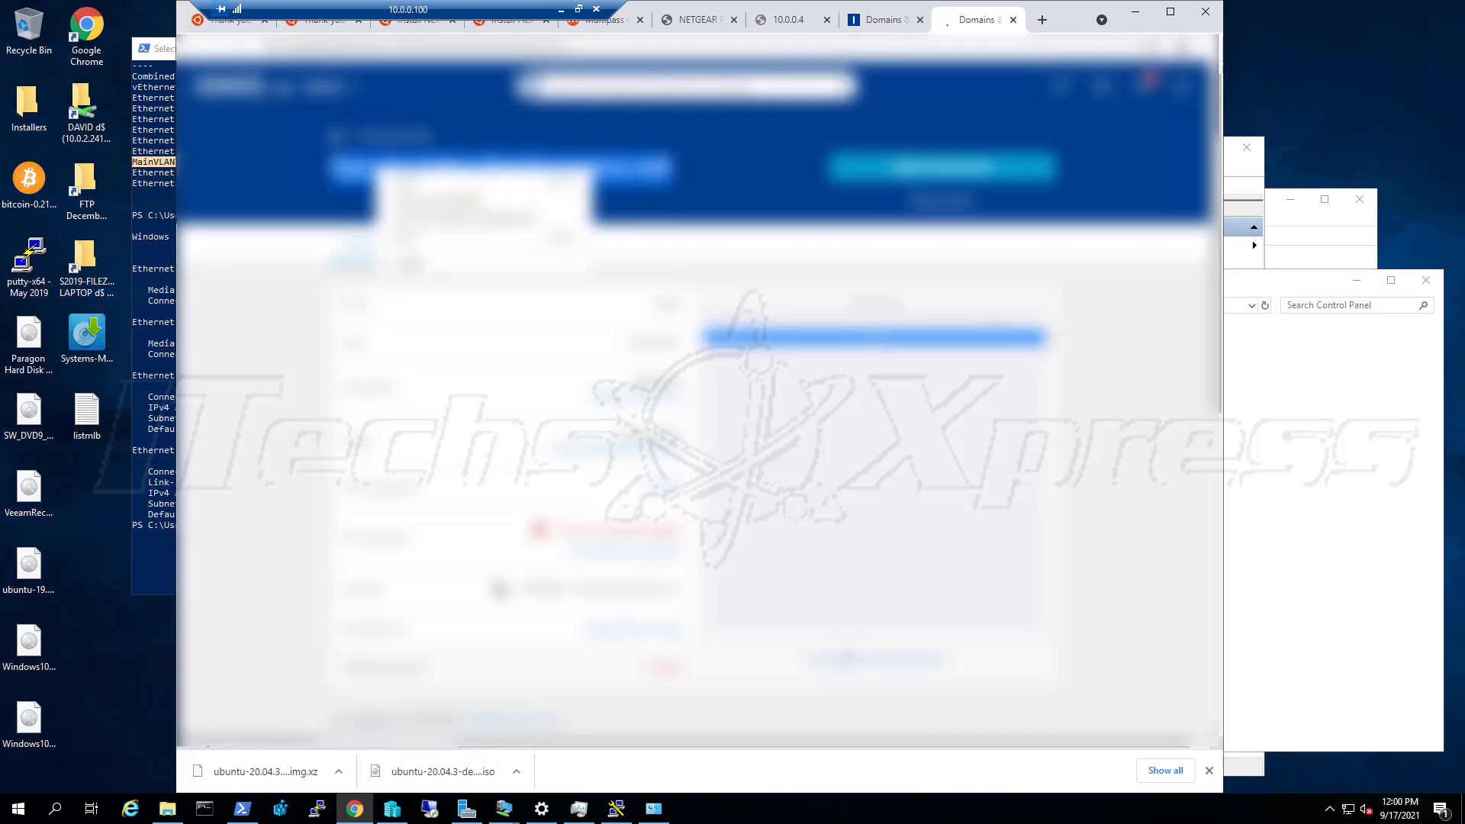
click(842, 659)
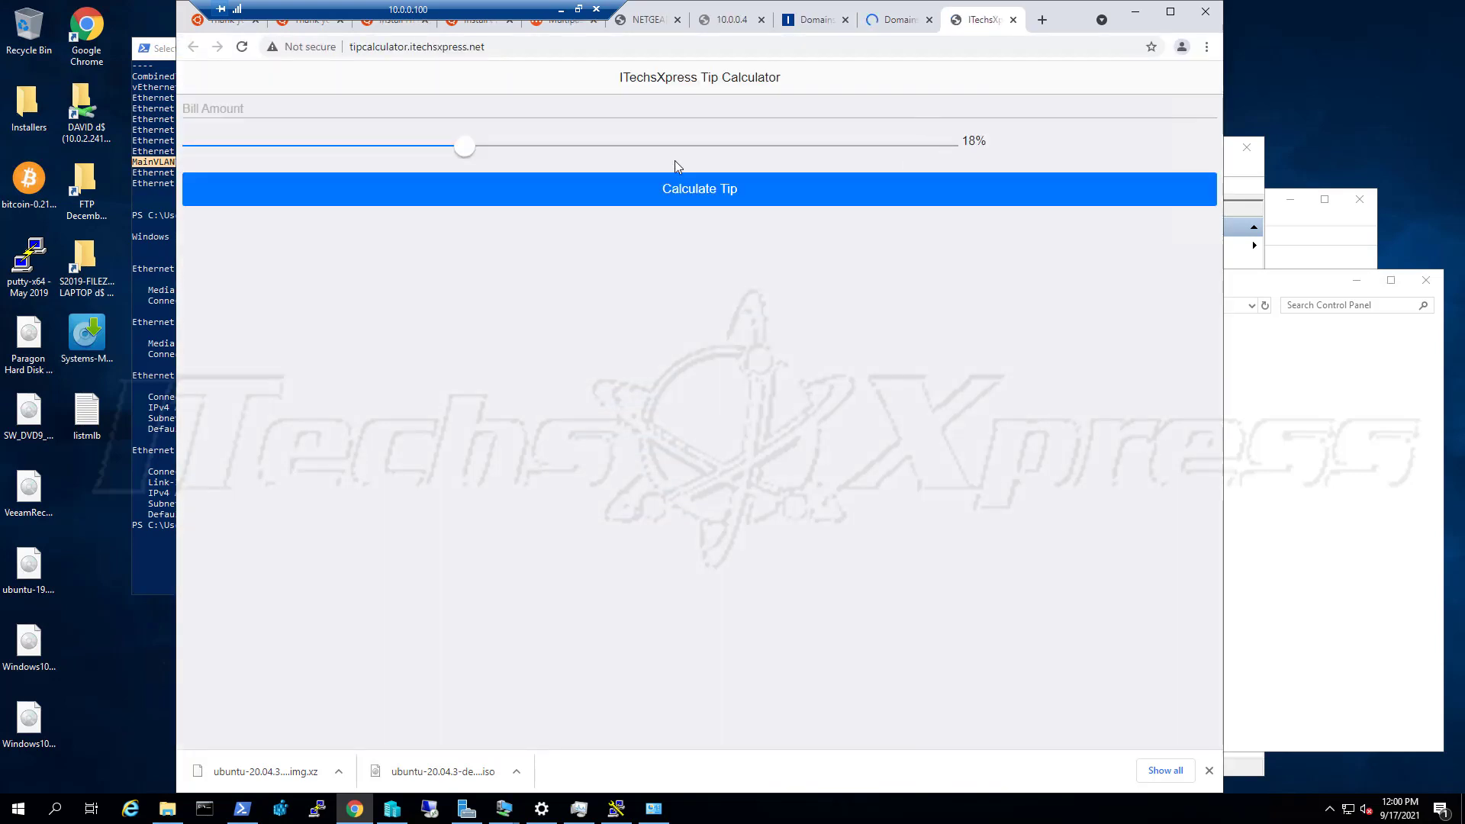
Calculate an 18% tip on a 40 bill ($7.20 tip) and return to the IONOS tab
click(428, 113)
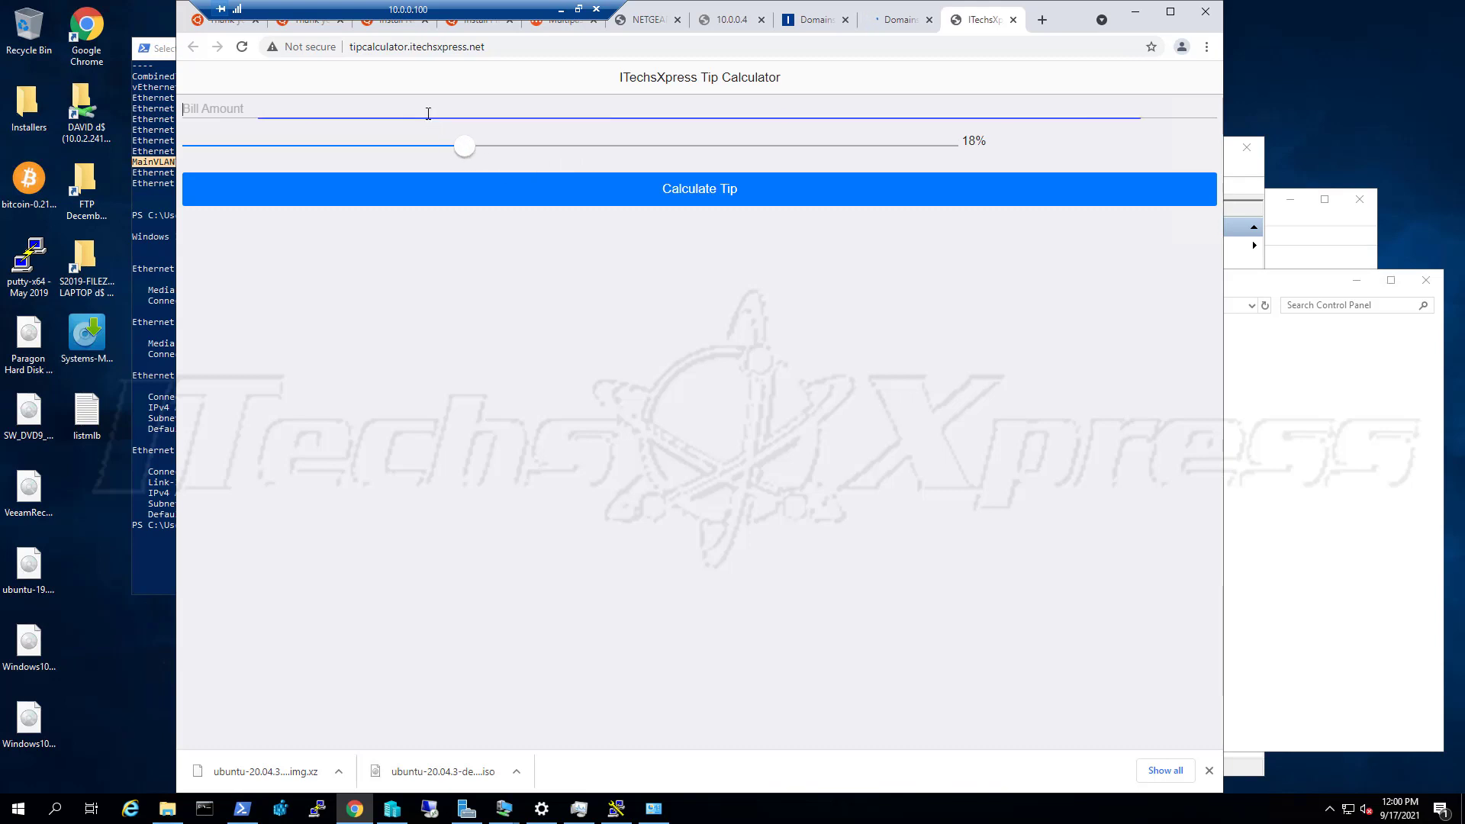
text(40)
click(602, 223)
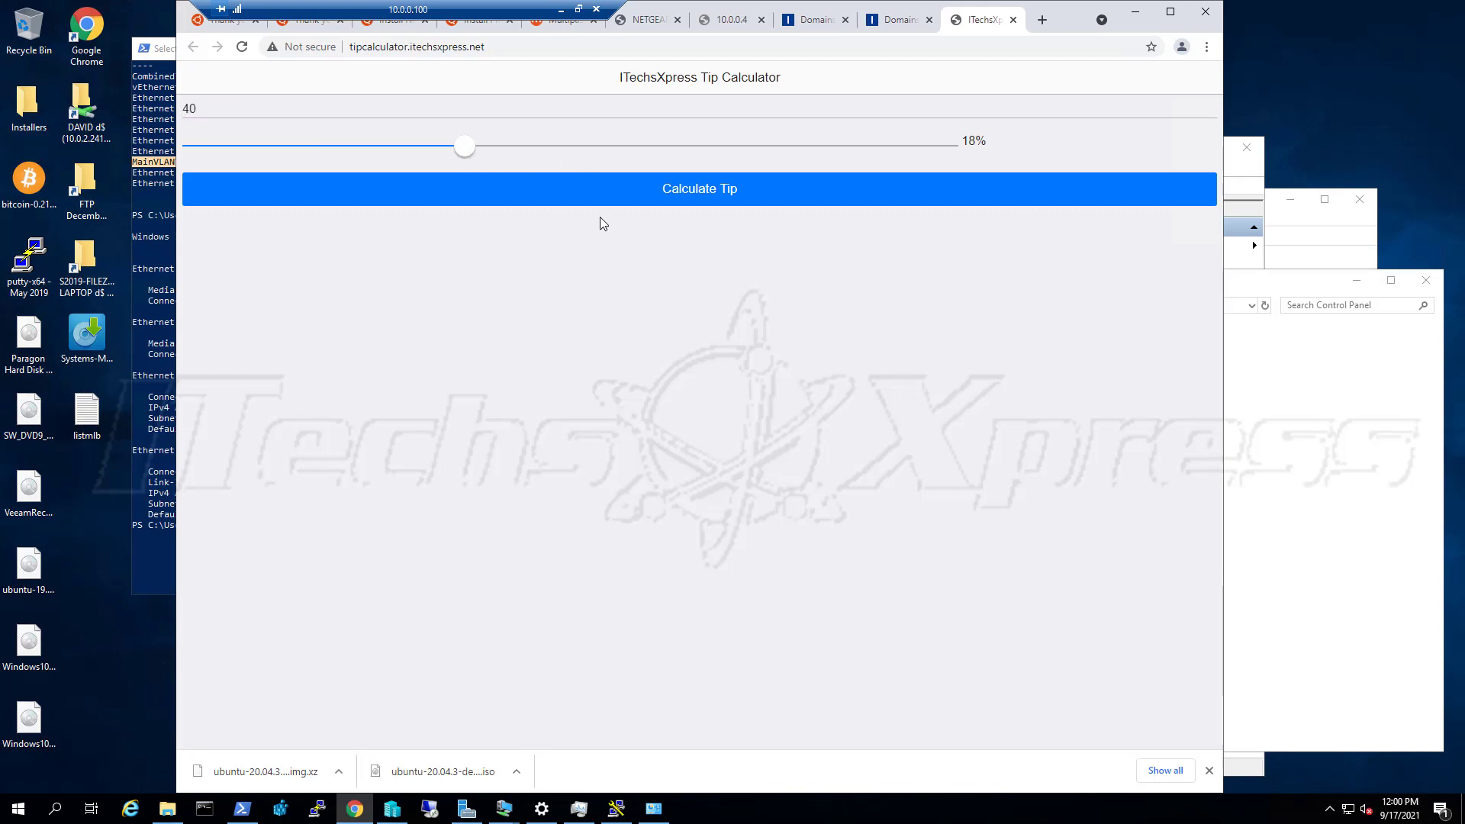
click(615, 197)
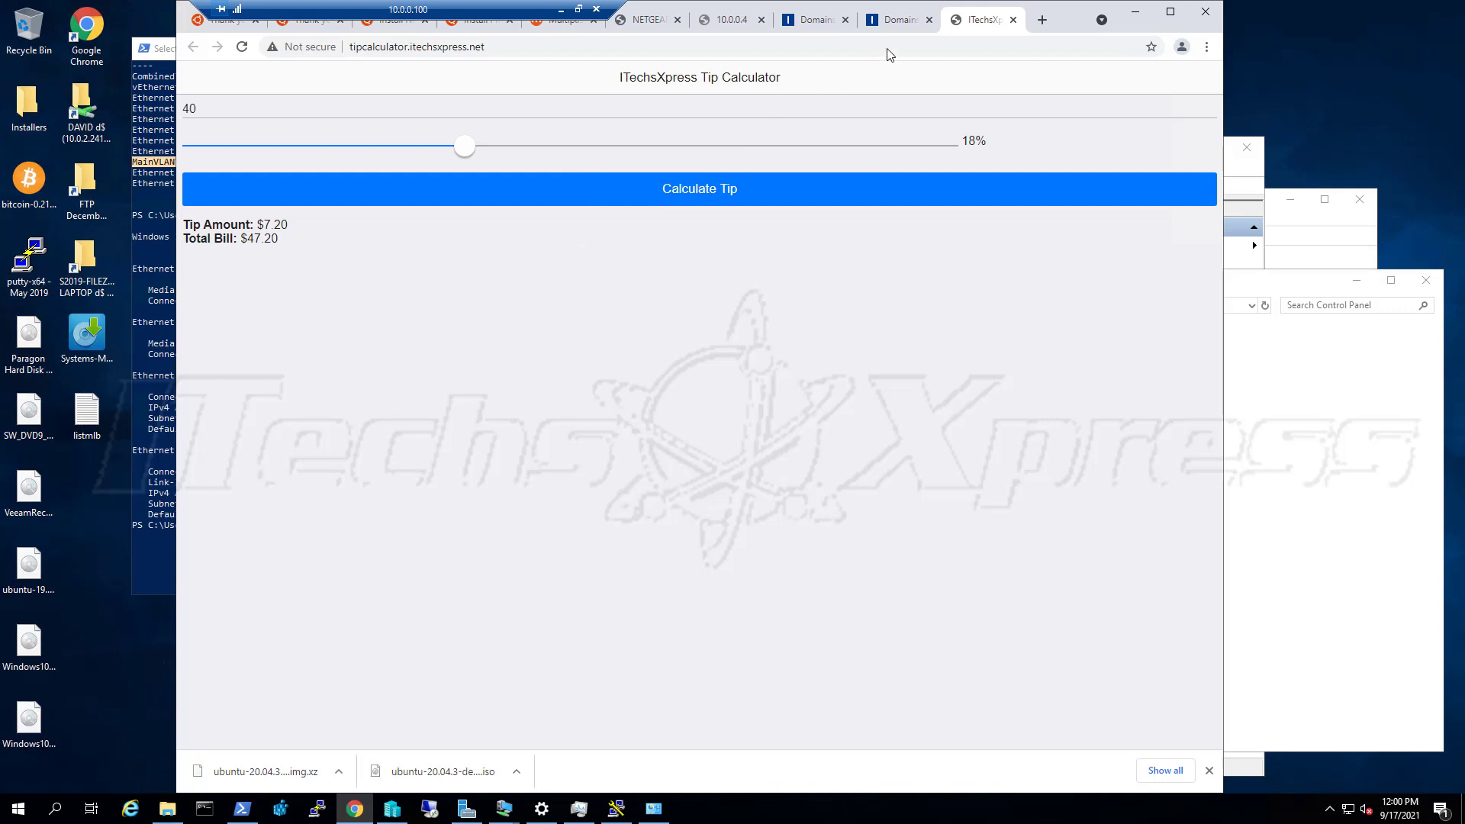
click(889, 23)
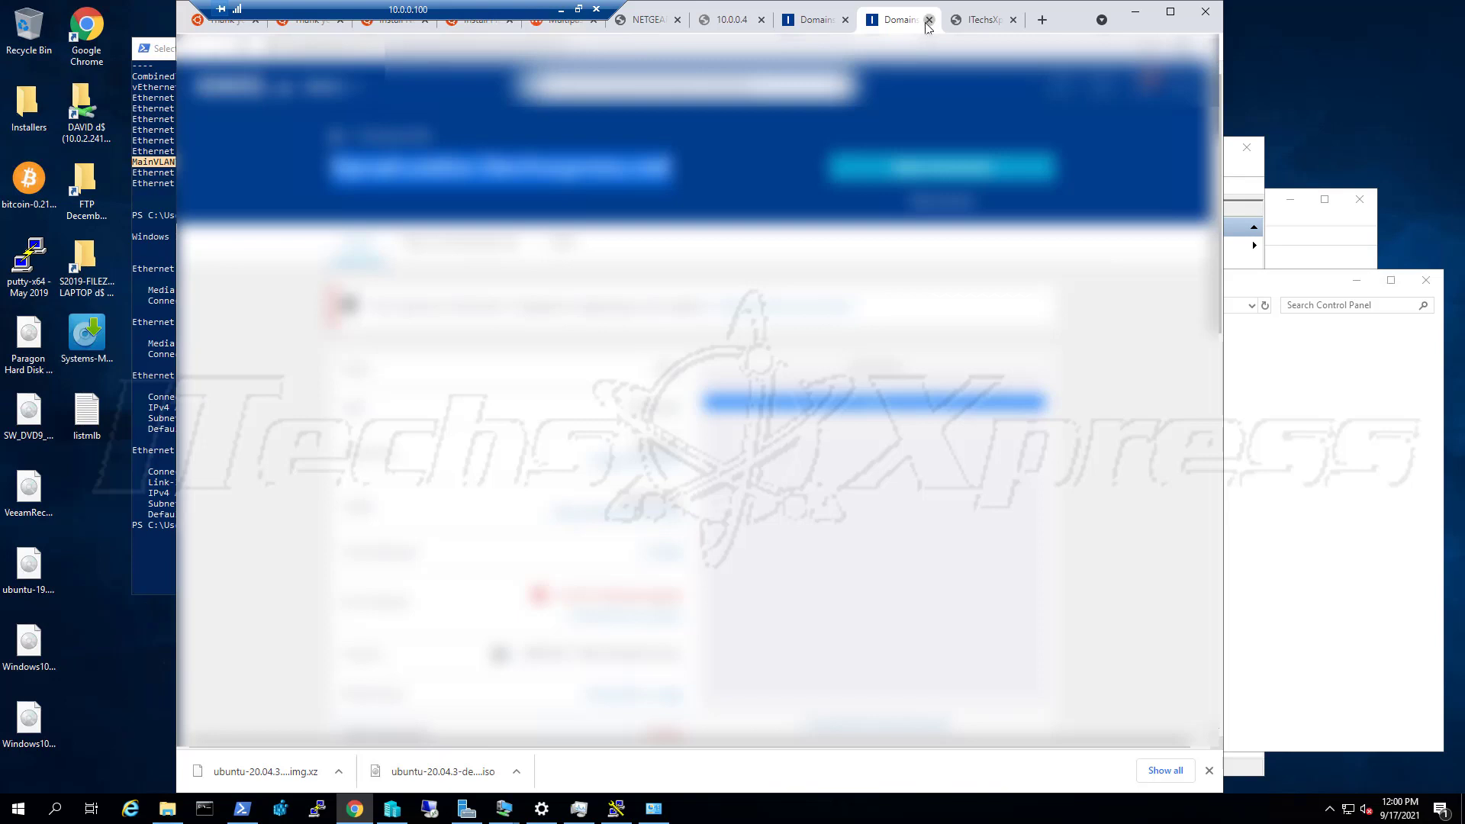
Close the extra subdomain tab, go back to the subdomain list, and open another subdomain's details
click(929, 19)
click(873, 28)
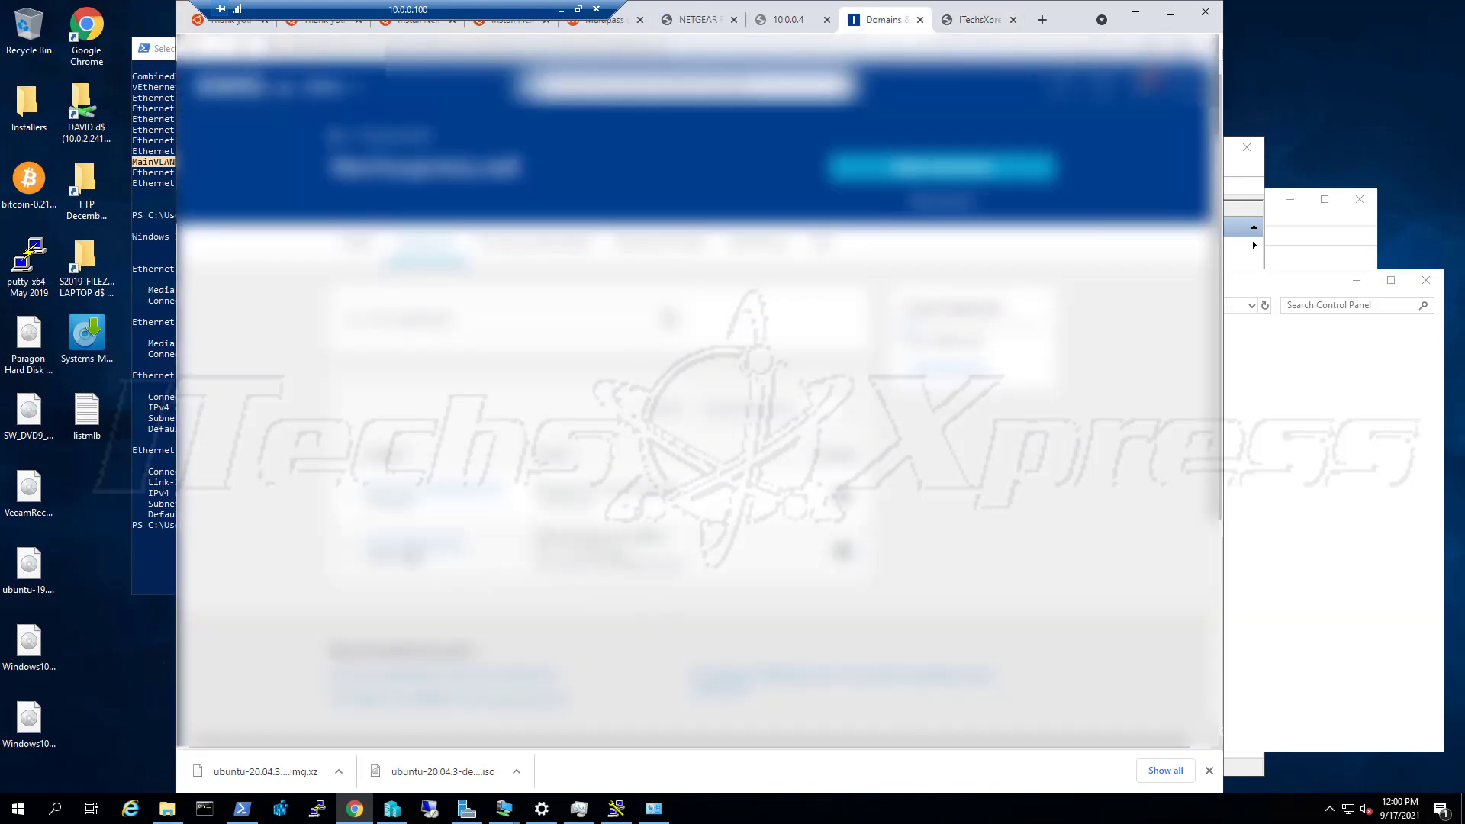
click(413, 552)
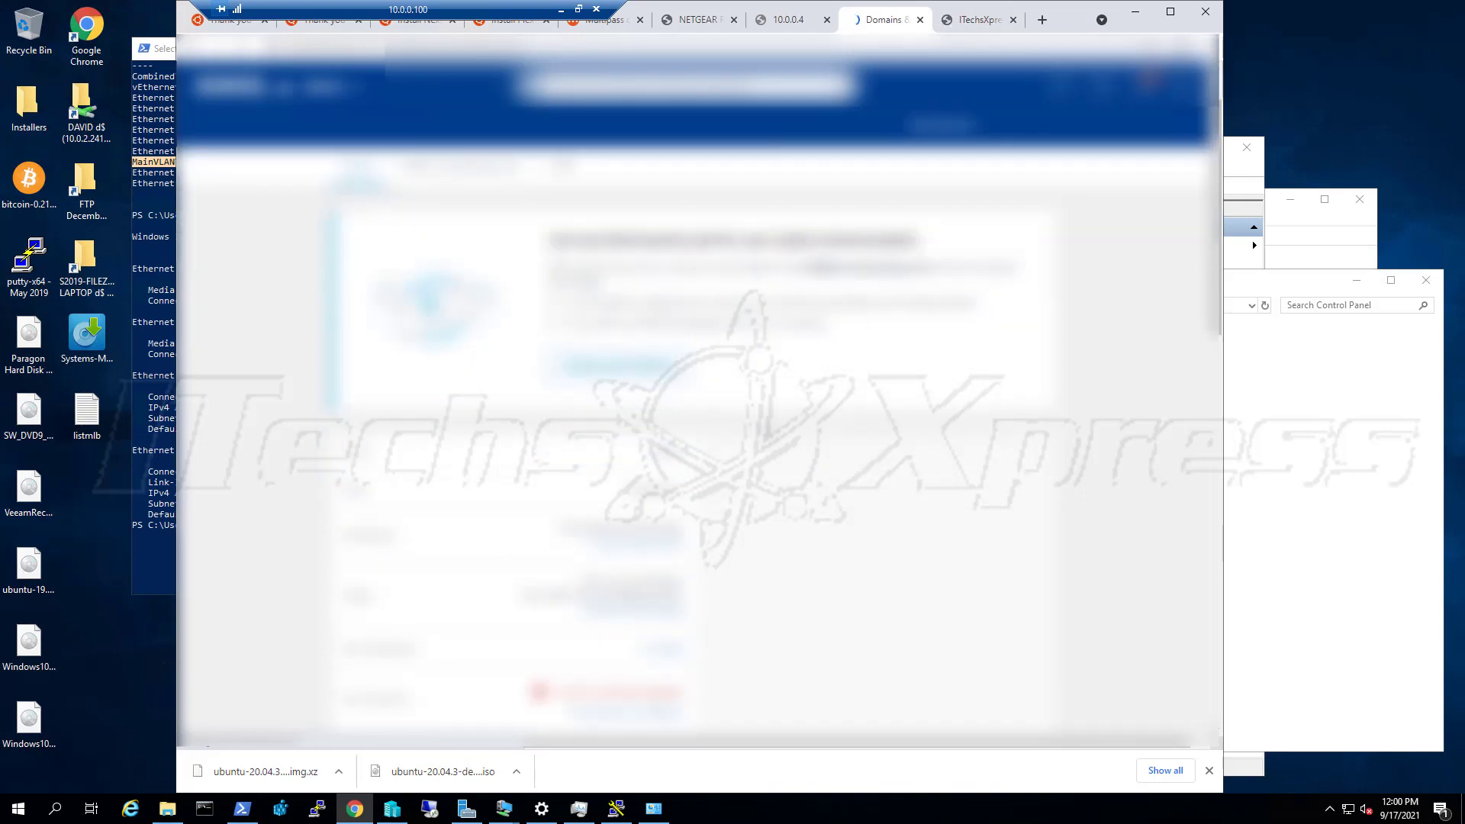
scroll(679, 479, down, 1)
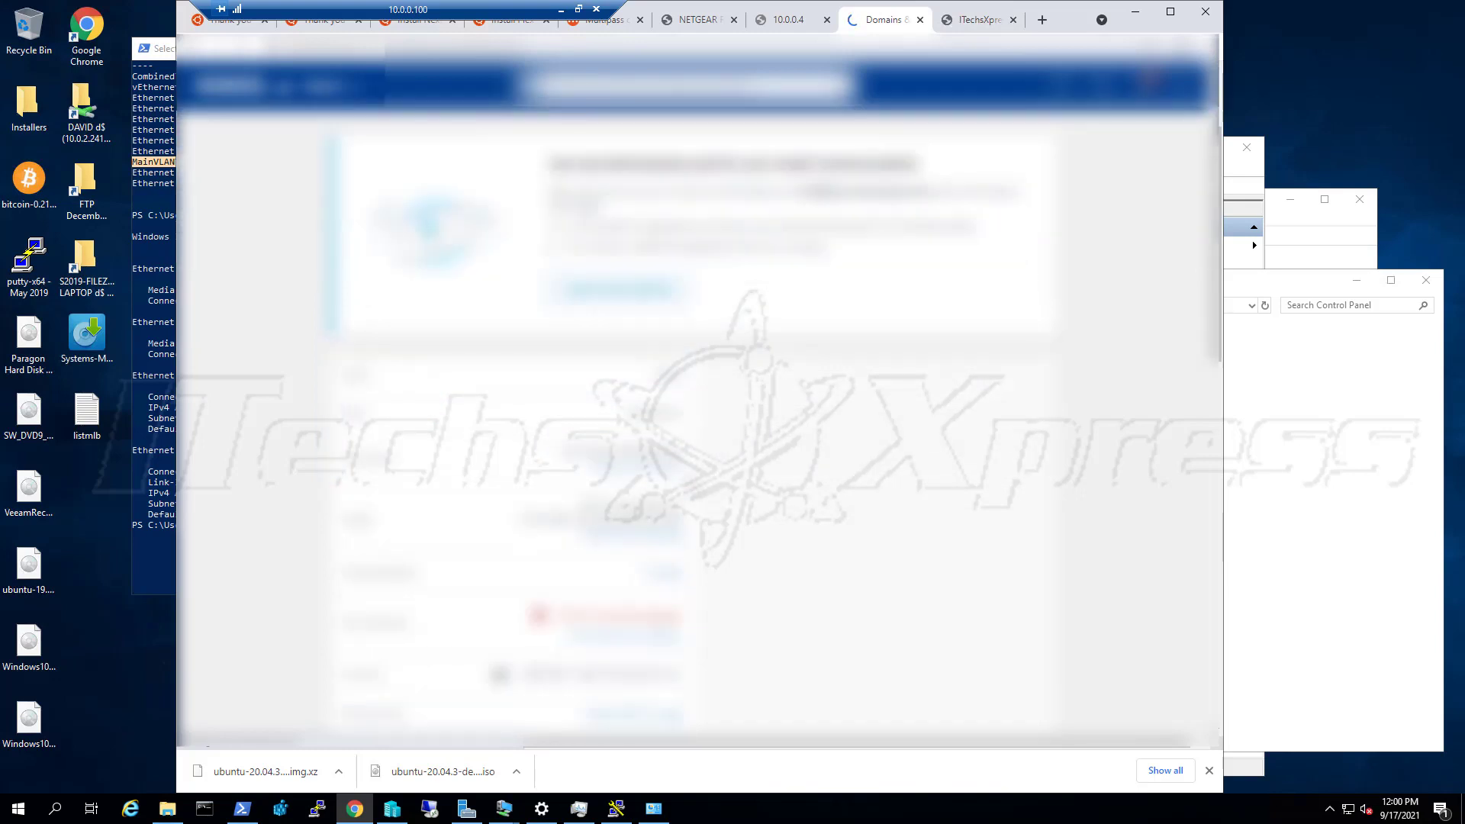
scroll(725, 500, down, 1)
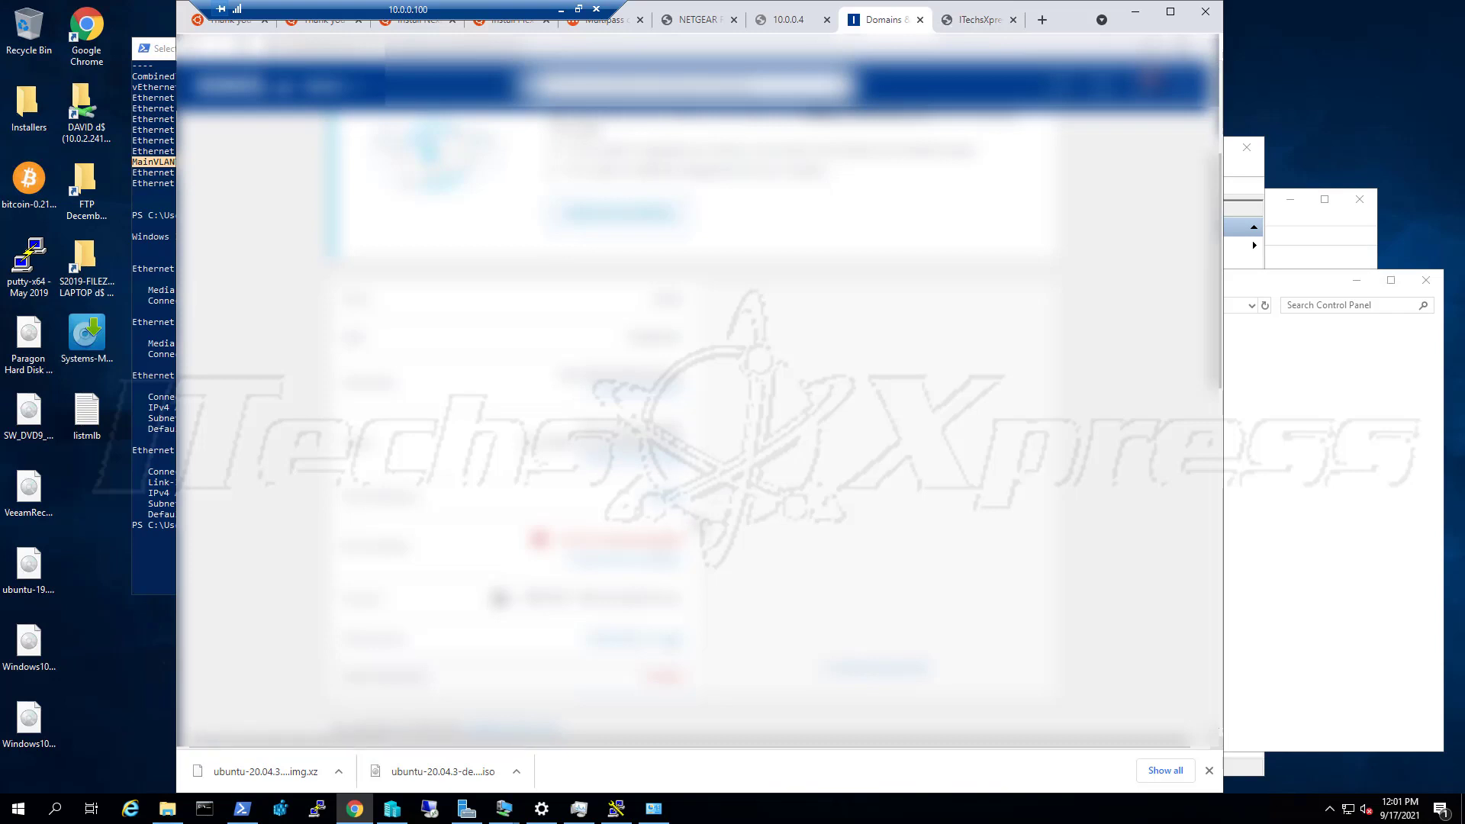
scroll(694, 427, down, 1)
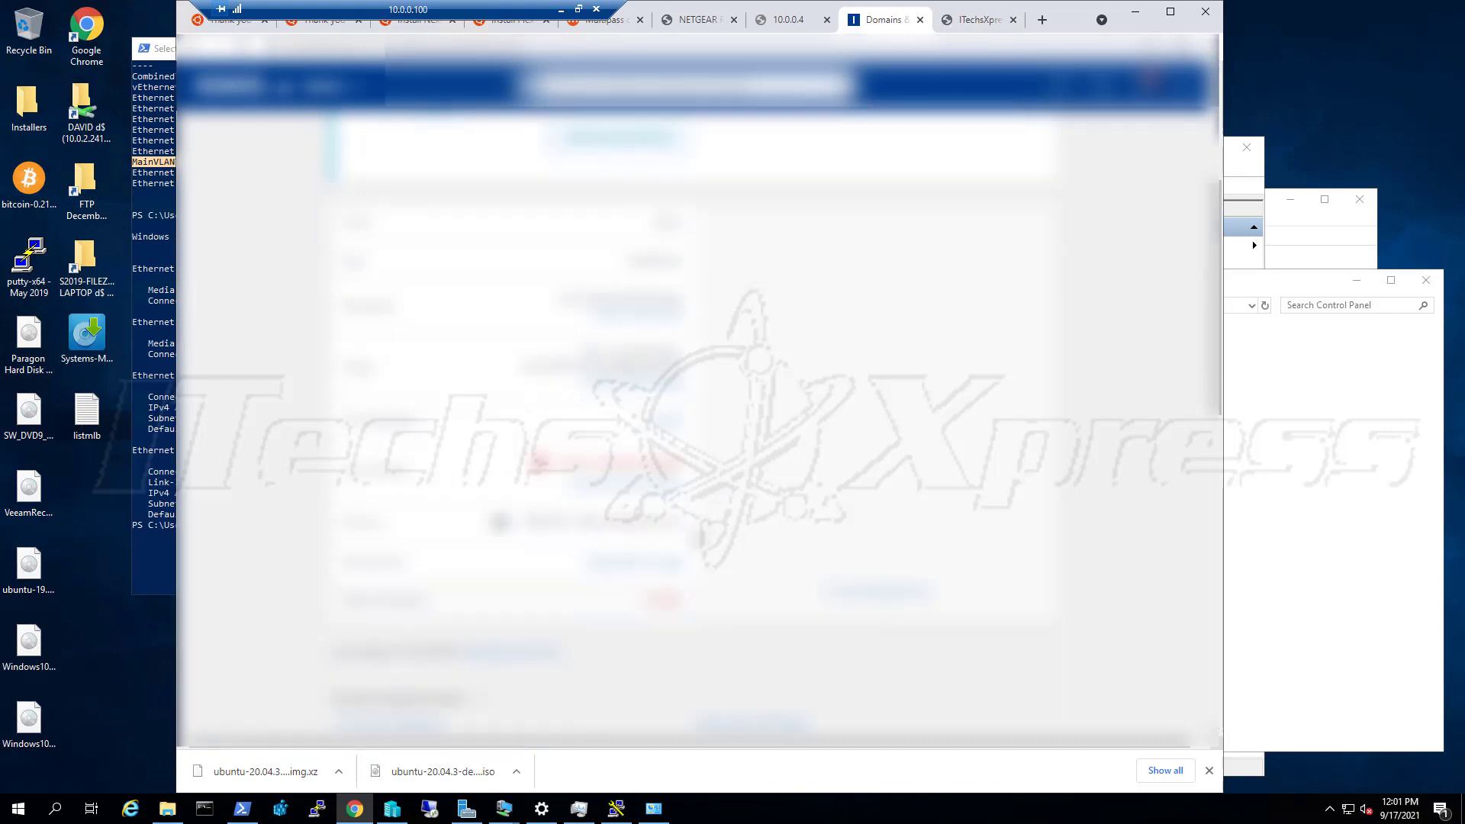
scroll(694, 427, up, 1)
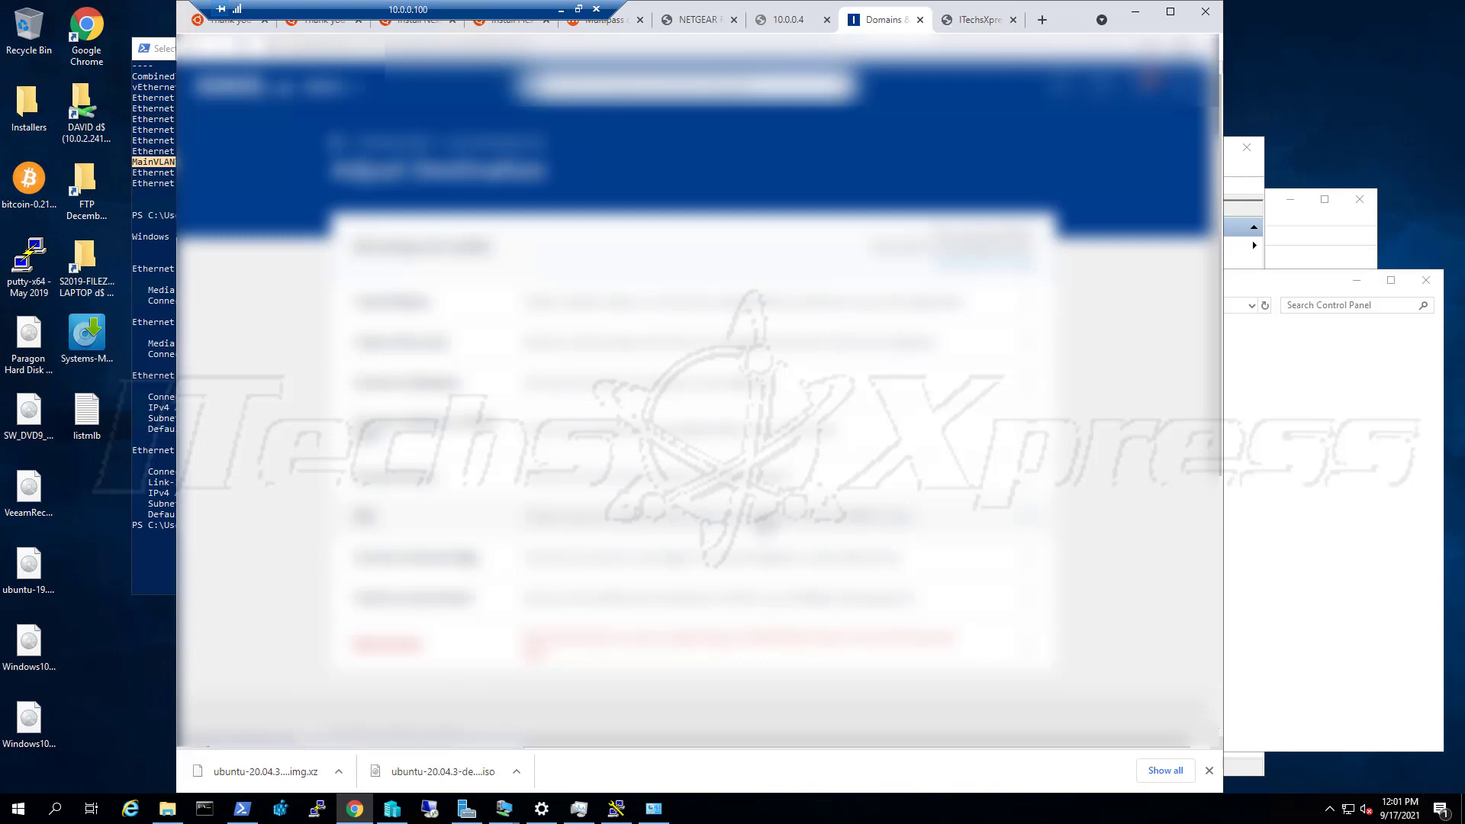
Return to the domain's DNS records, review them, and switch to its Subdomains section
click(765, 523)
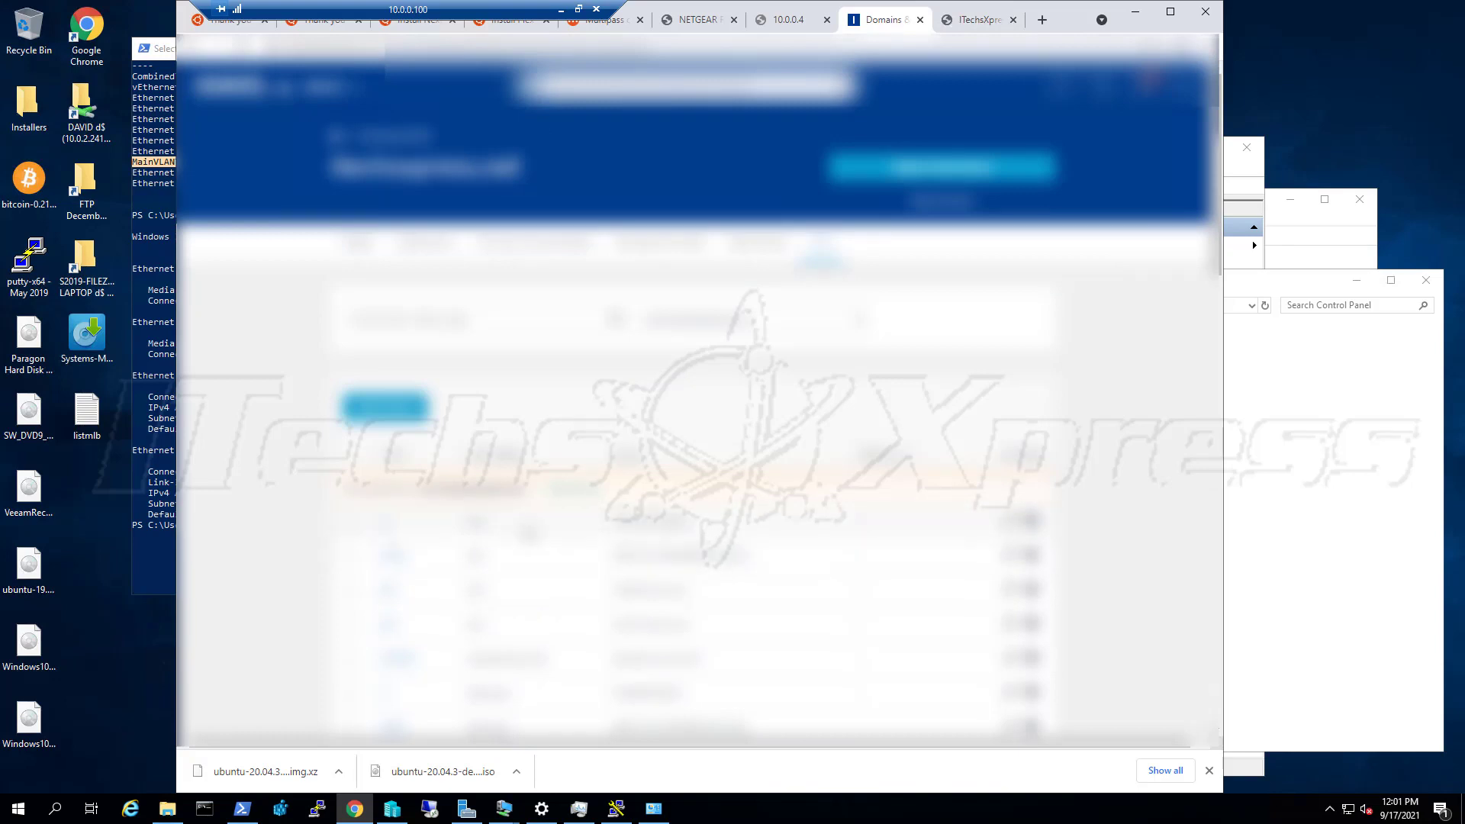
scroll(687, 526, down, 2)
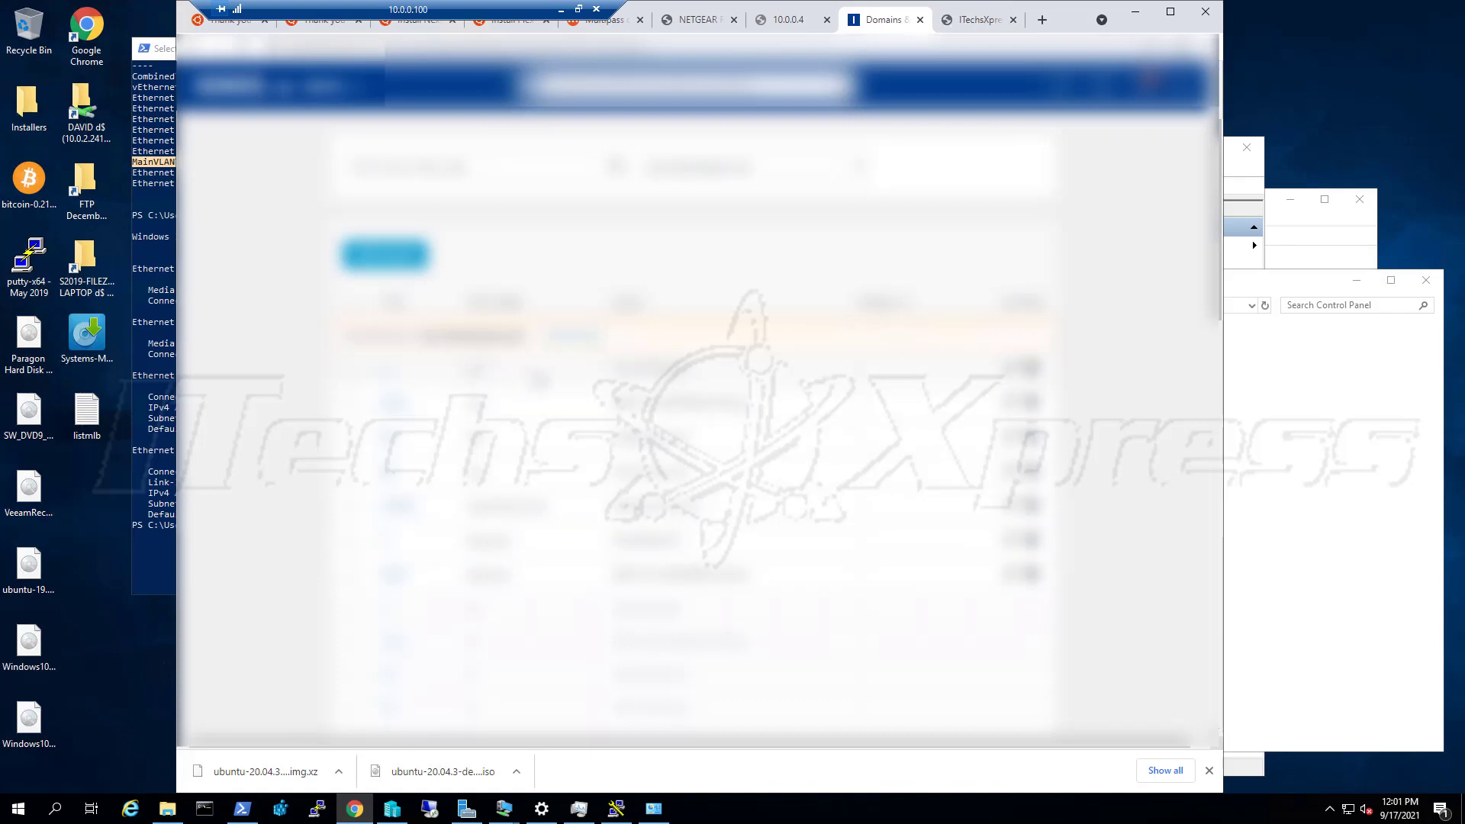
scroll(677, 427, down, 3)
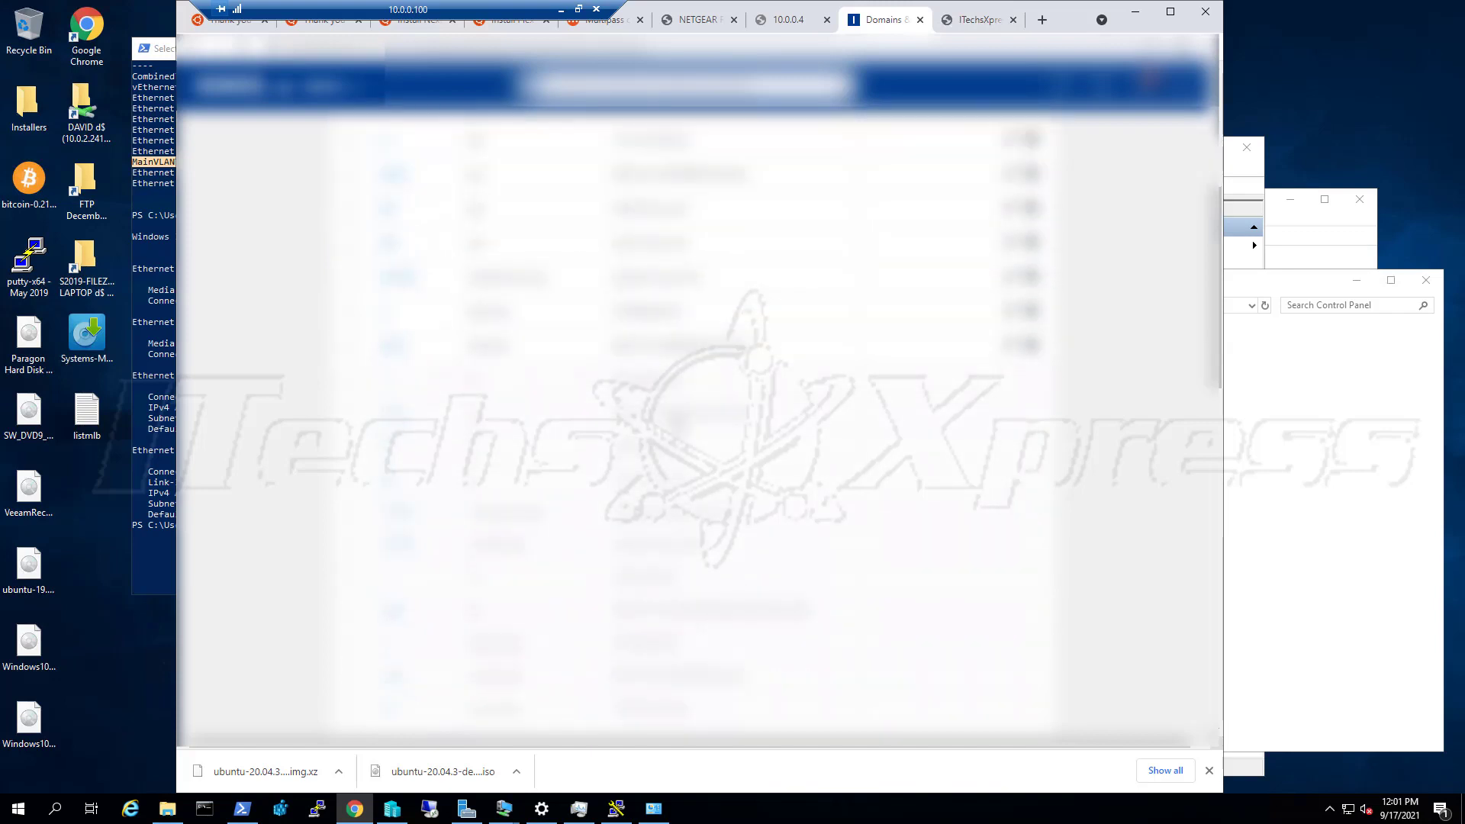
scroll(765, 468, down, 3)
scroll(765, 468, up, 6)
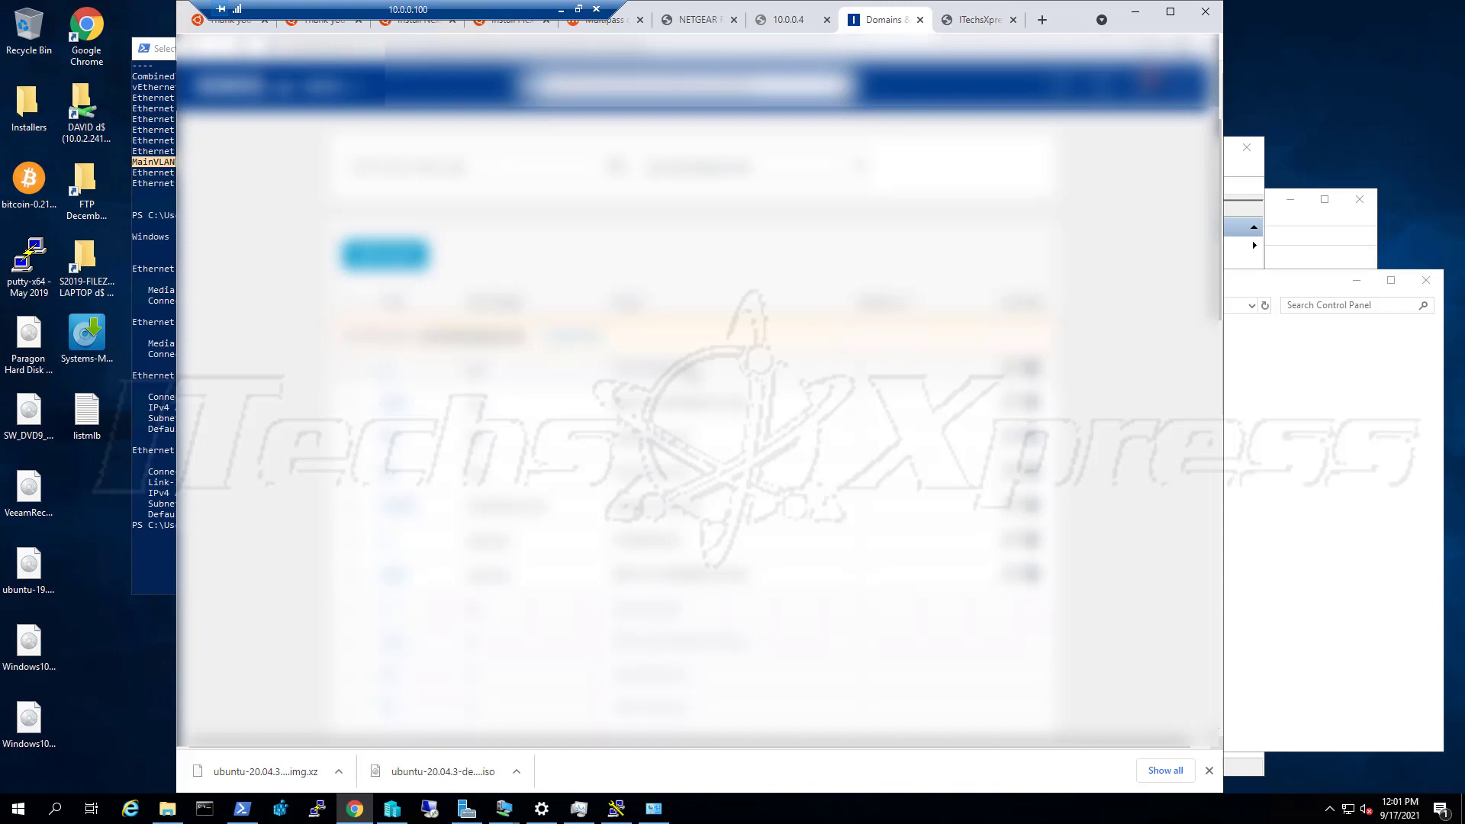
scroll(515, 365, up, 2)
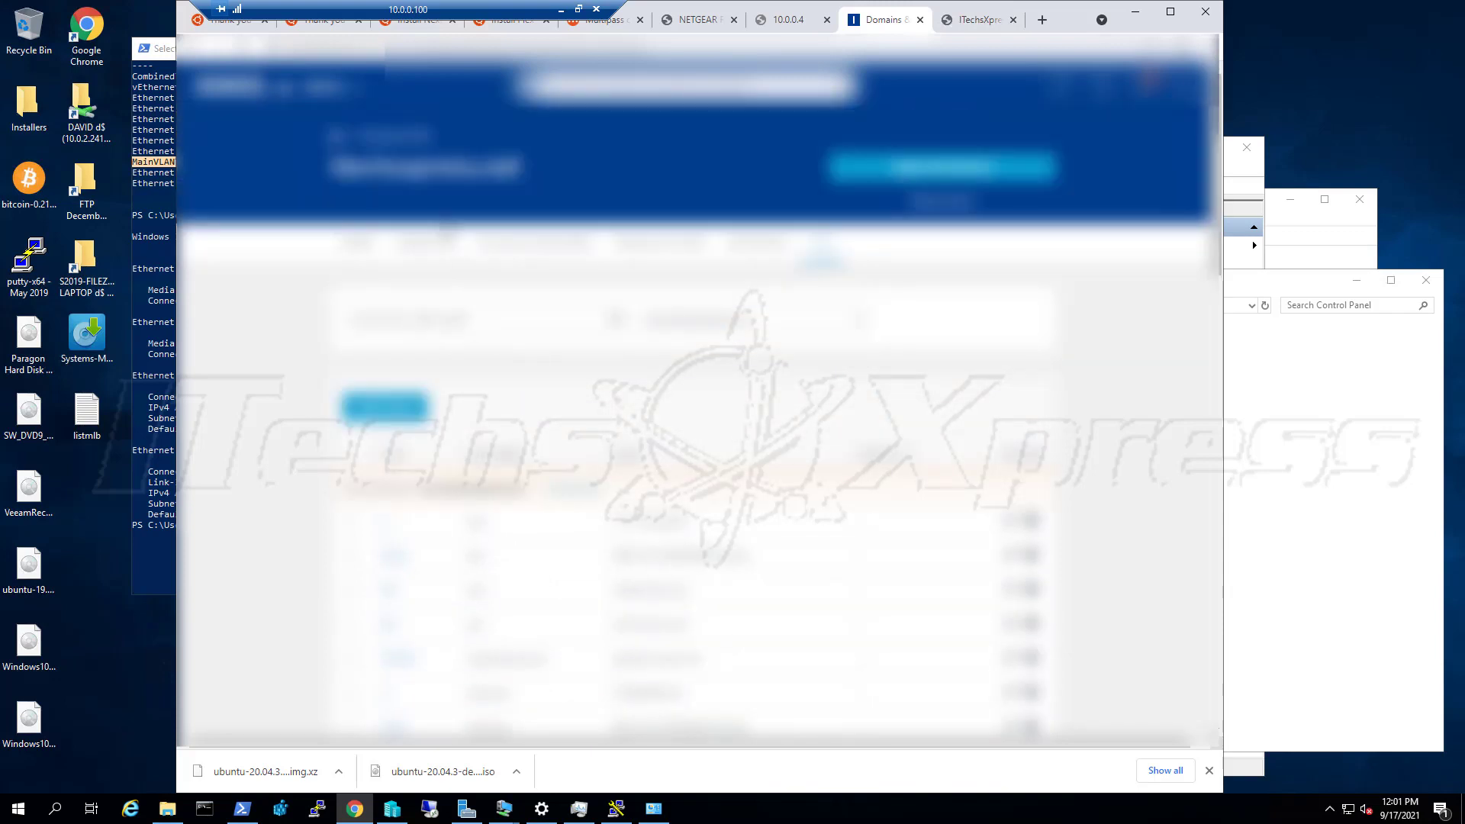
click(427, 245)
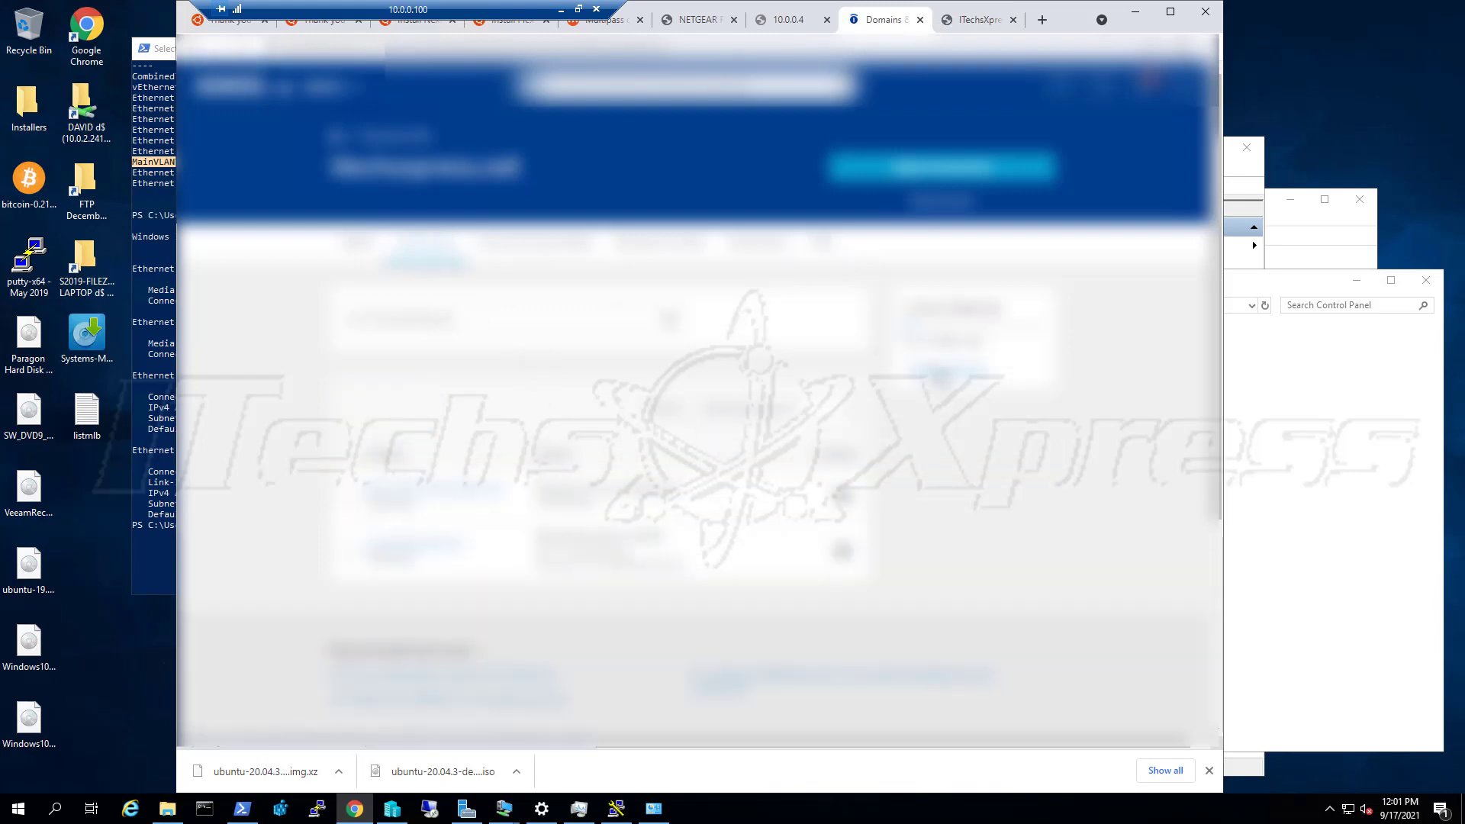
Create a new subdomain, checking the Ubuntu VM name in Hyper-V before confirming
click(942, 373)
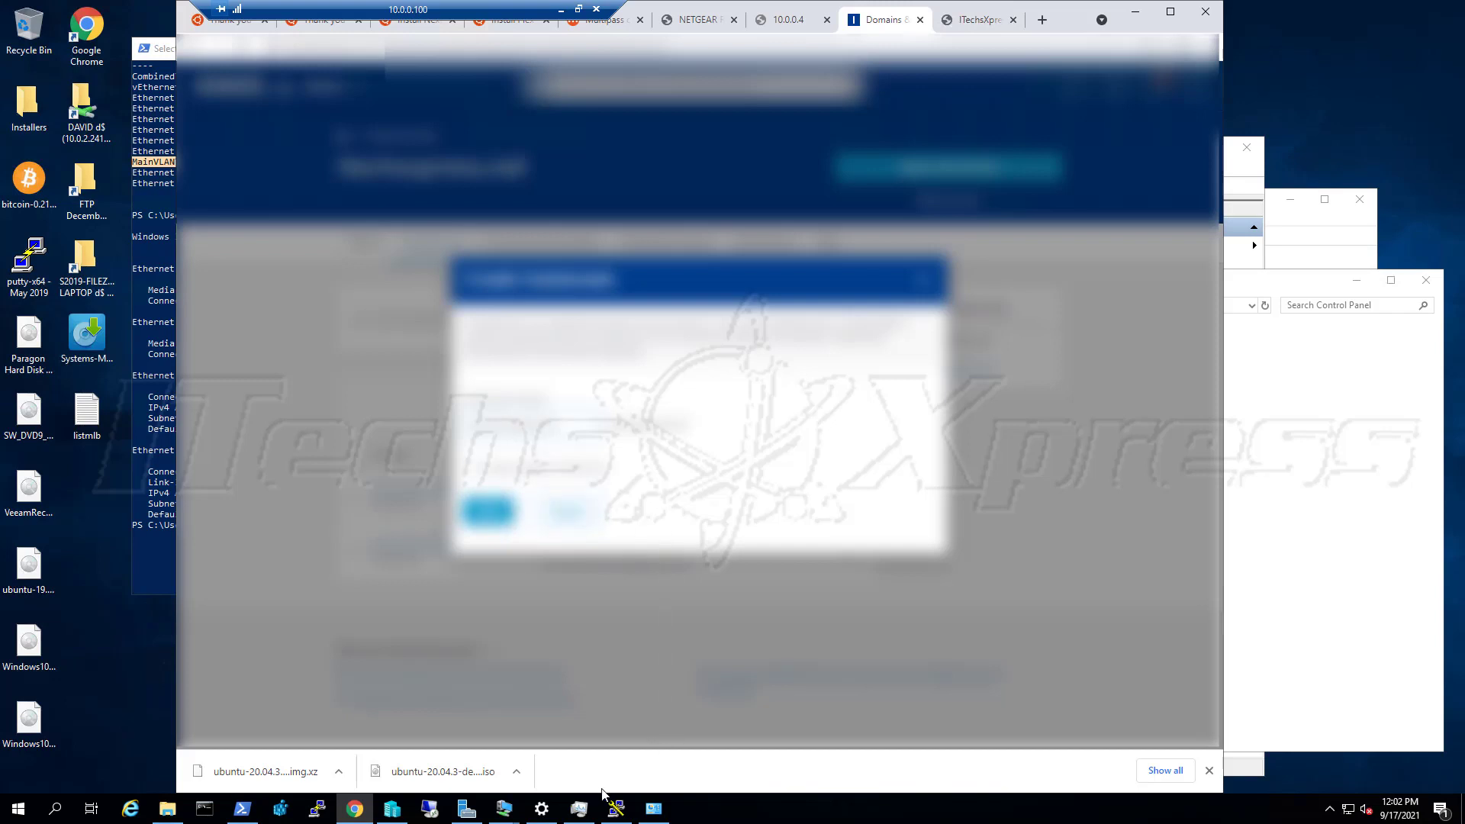
mouse_move(511, 814)
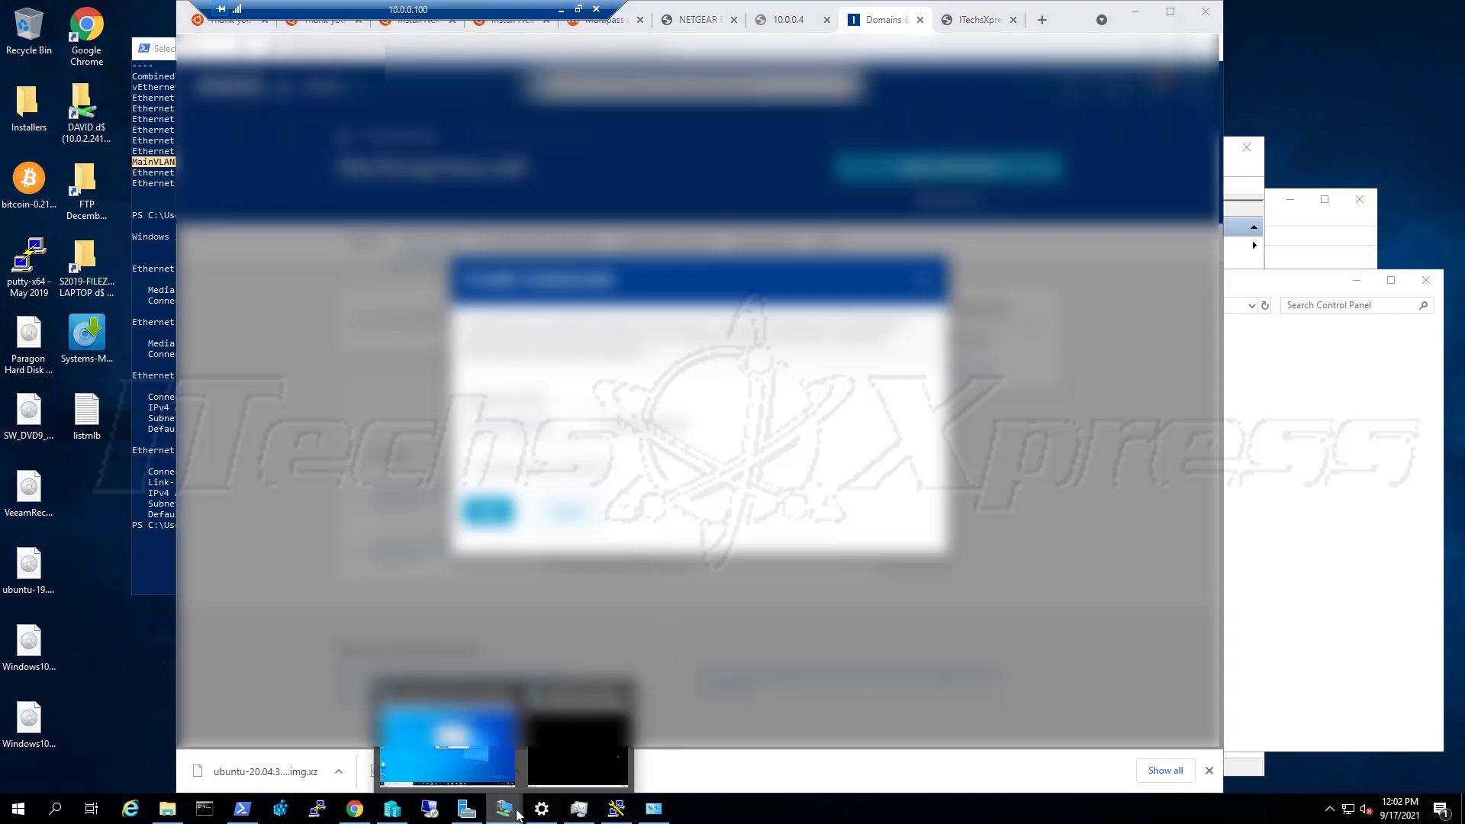
click(603, 763)
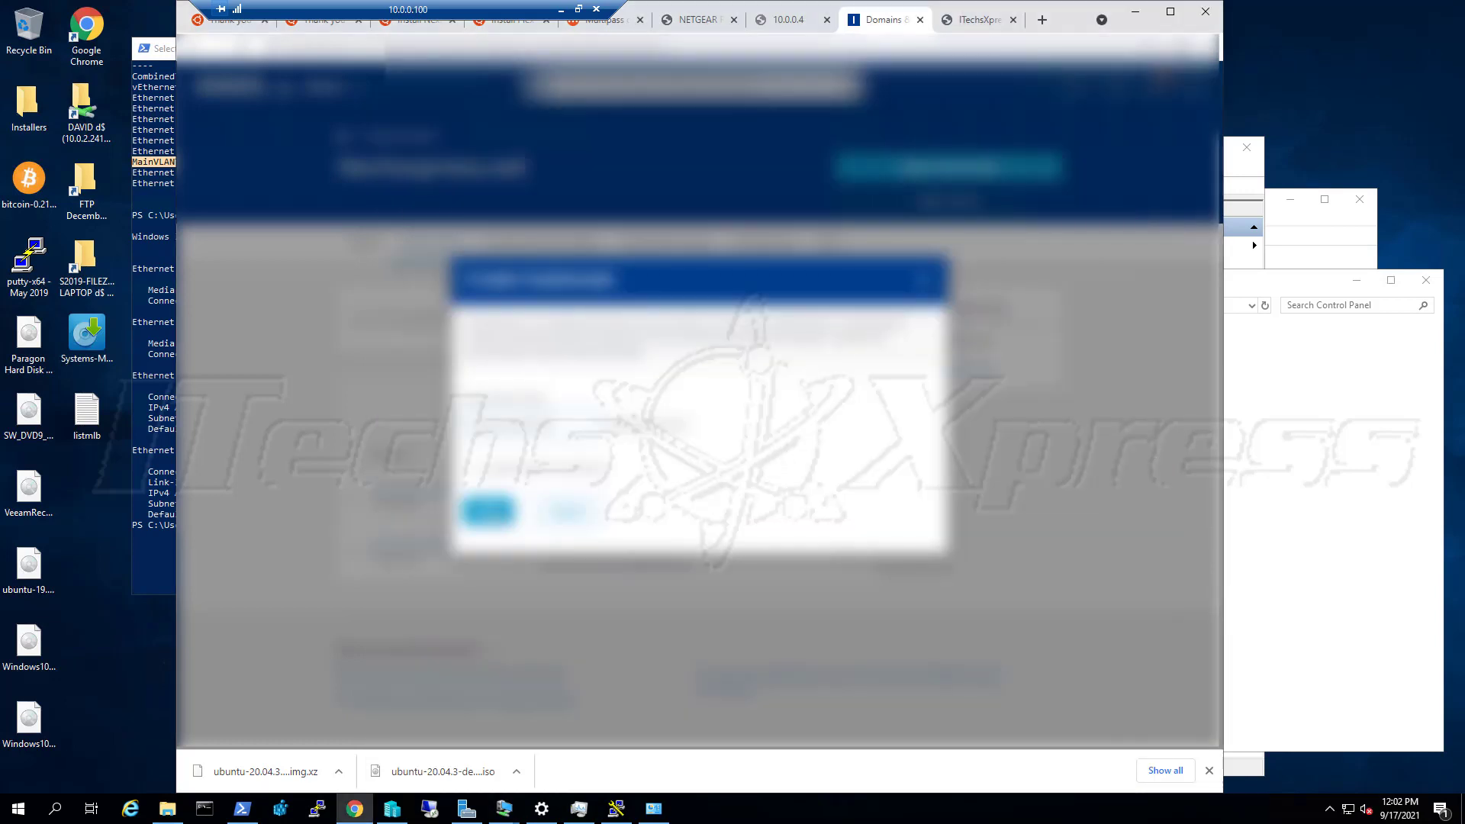
click(492, 513)
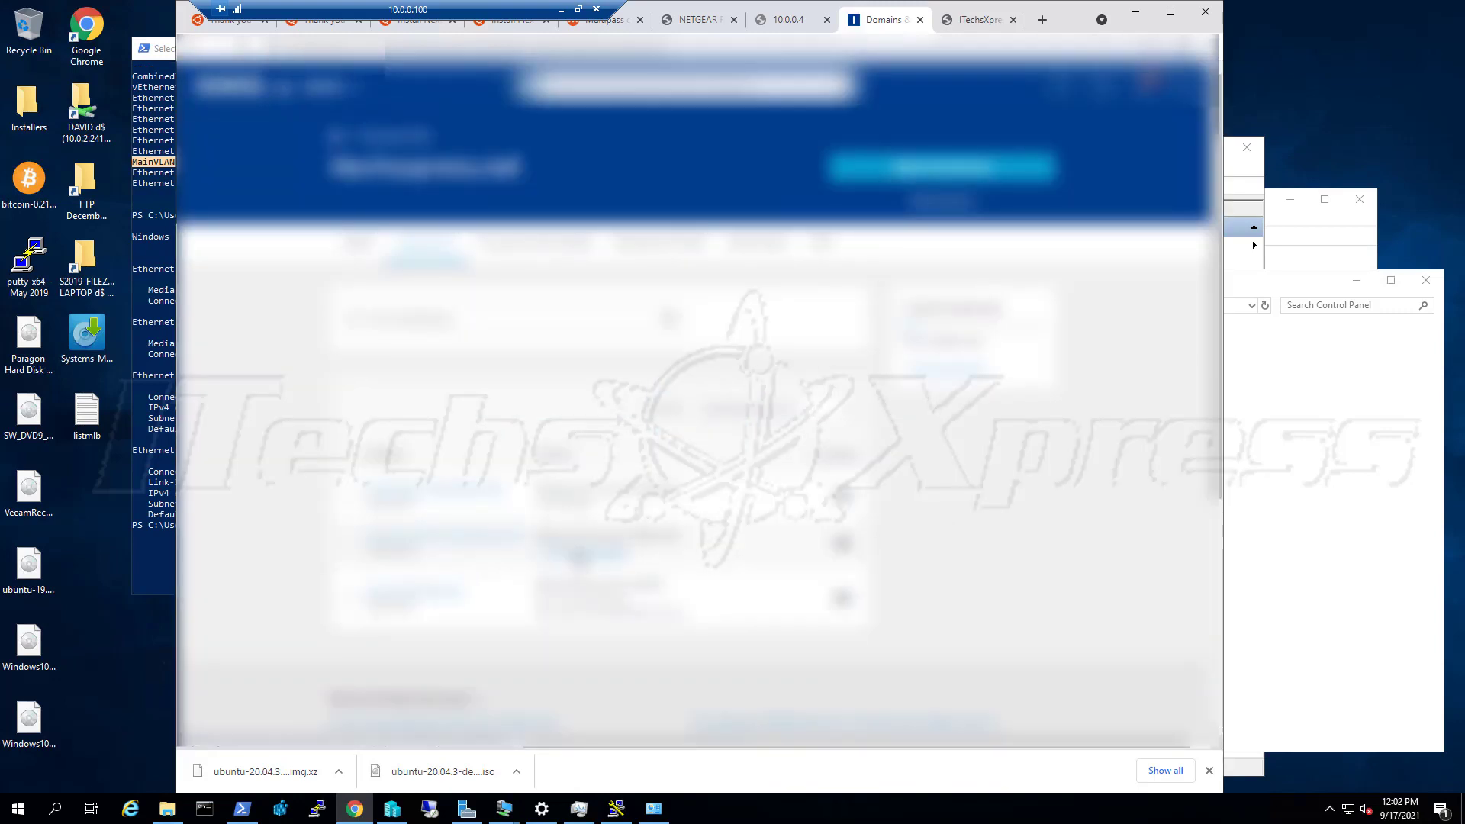
Open the new subdomain's DNS settings and start adding a DNS record
click(578, 553)
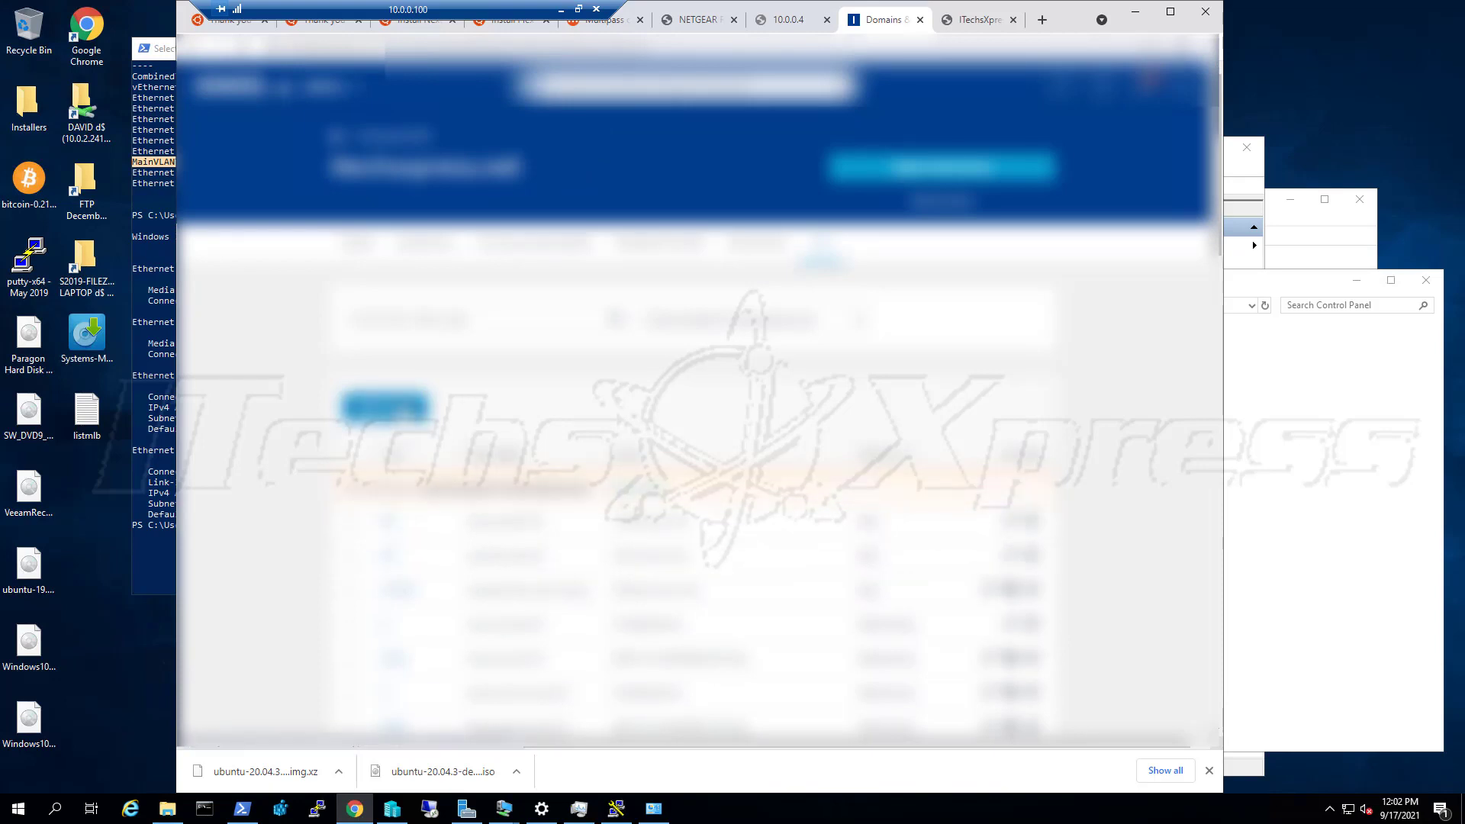
click(404, 415)
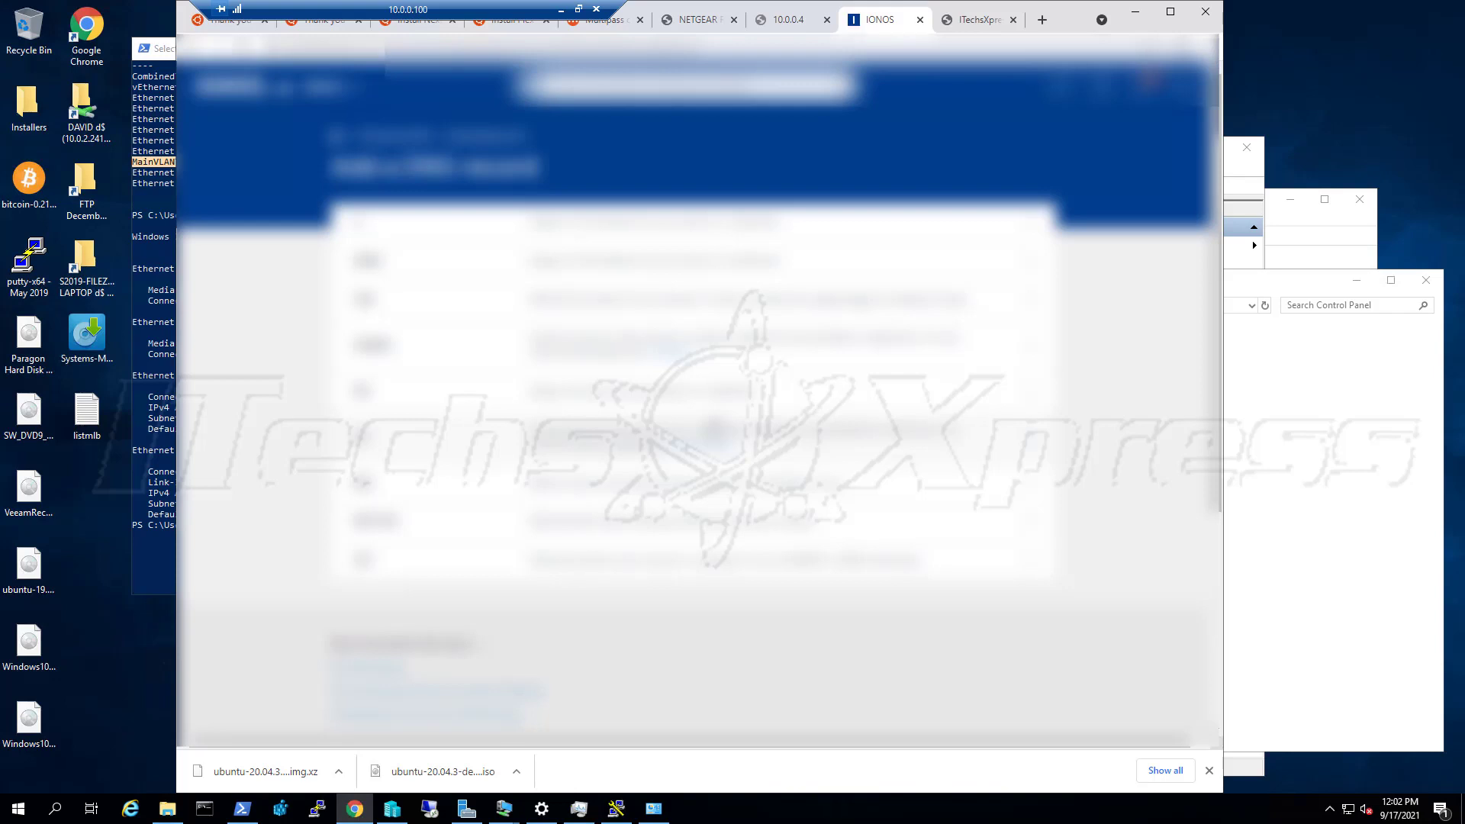
click(1037, 28)
Search 'mxtool' and open IP Chicken to read the home public IP, then go back to IONOS
text(mx)
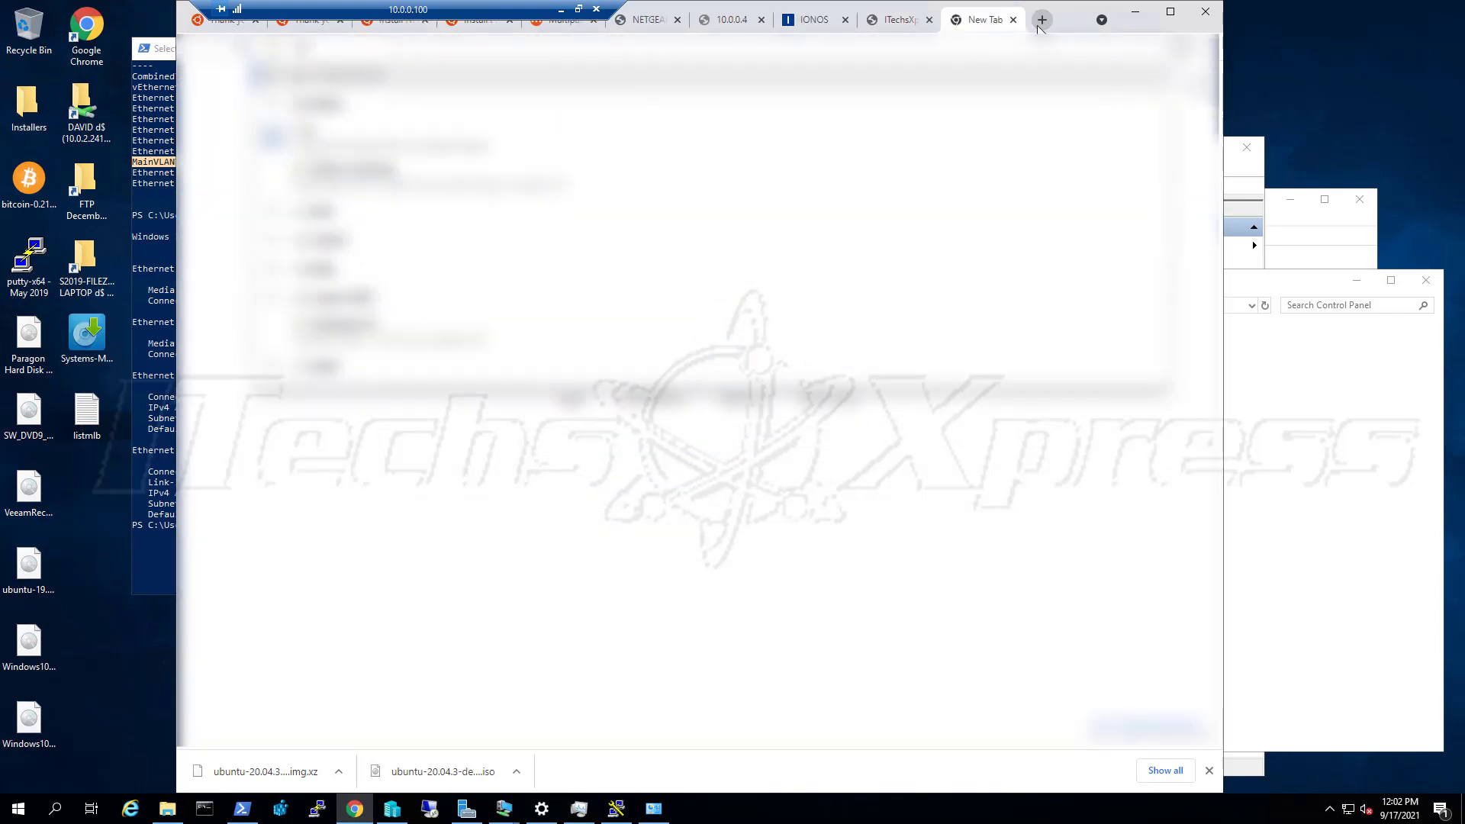
text(tool)
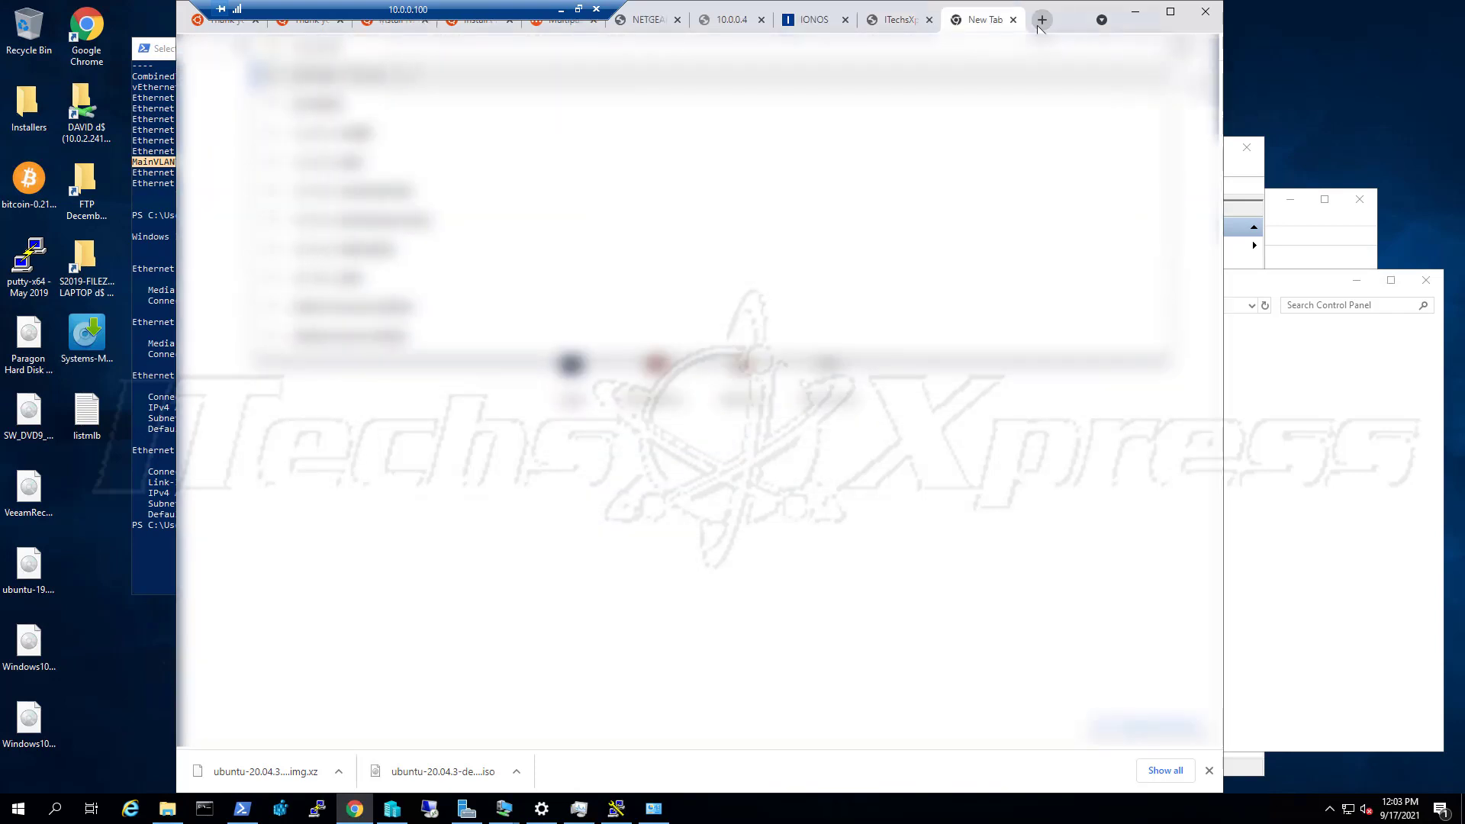
key(Return)
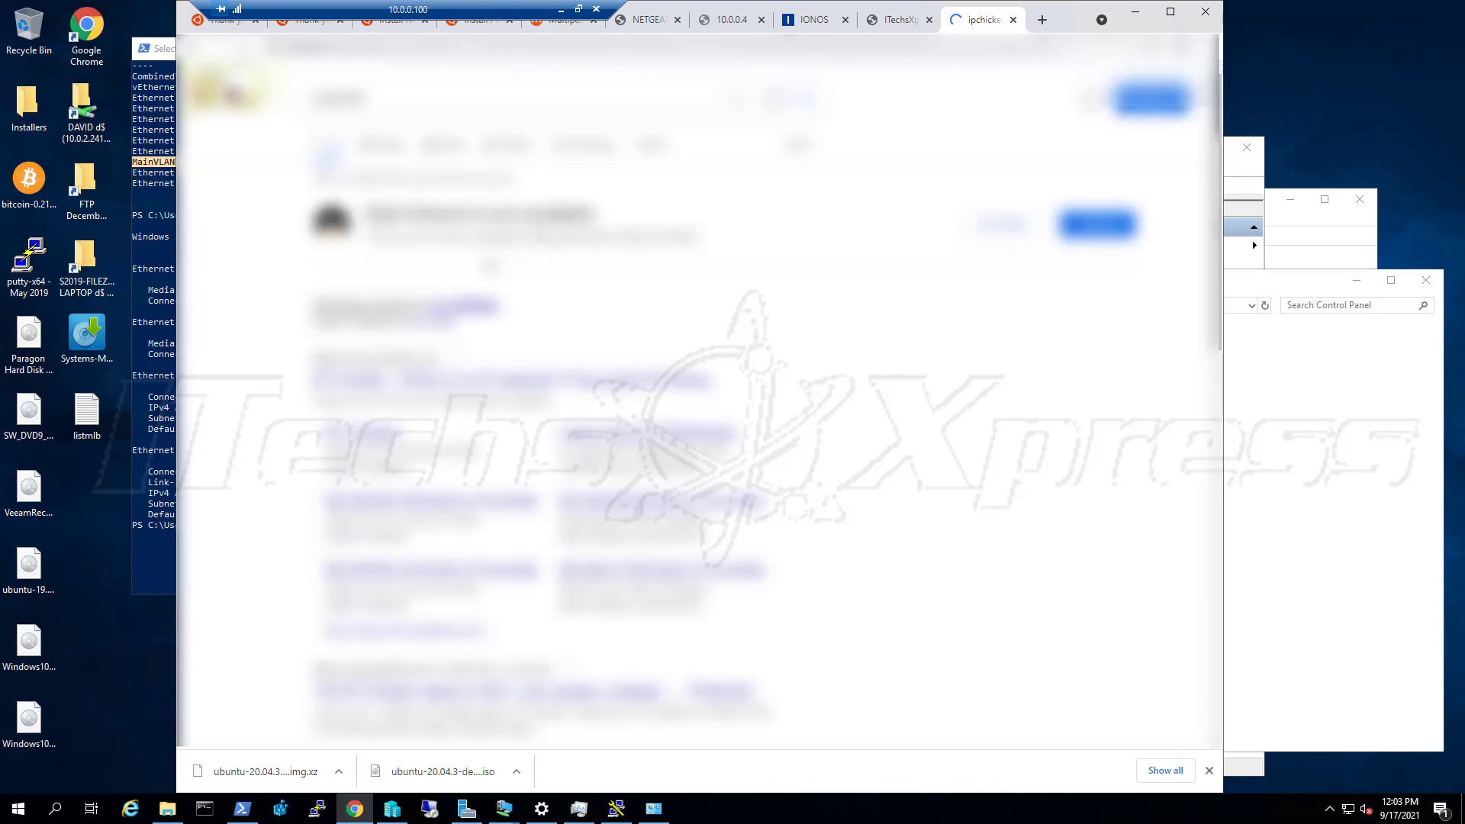
click(464, 386)
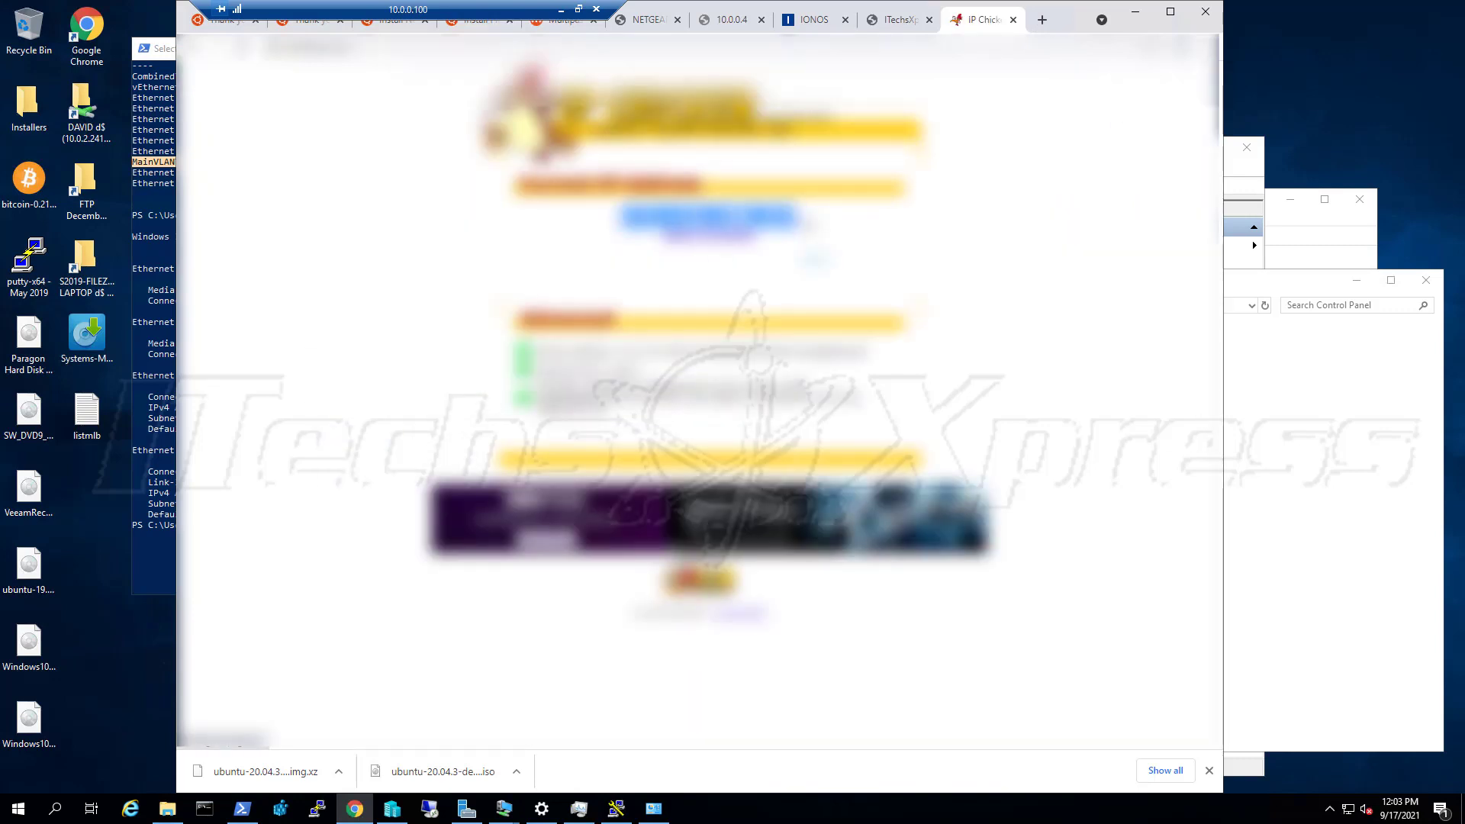
click(814, 29)
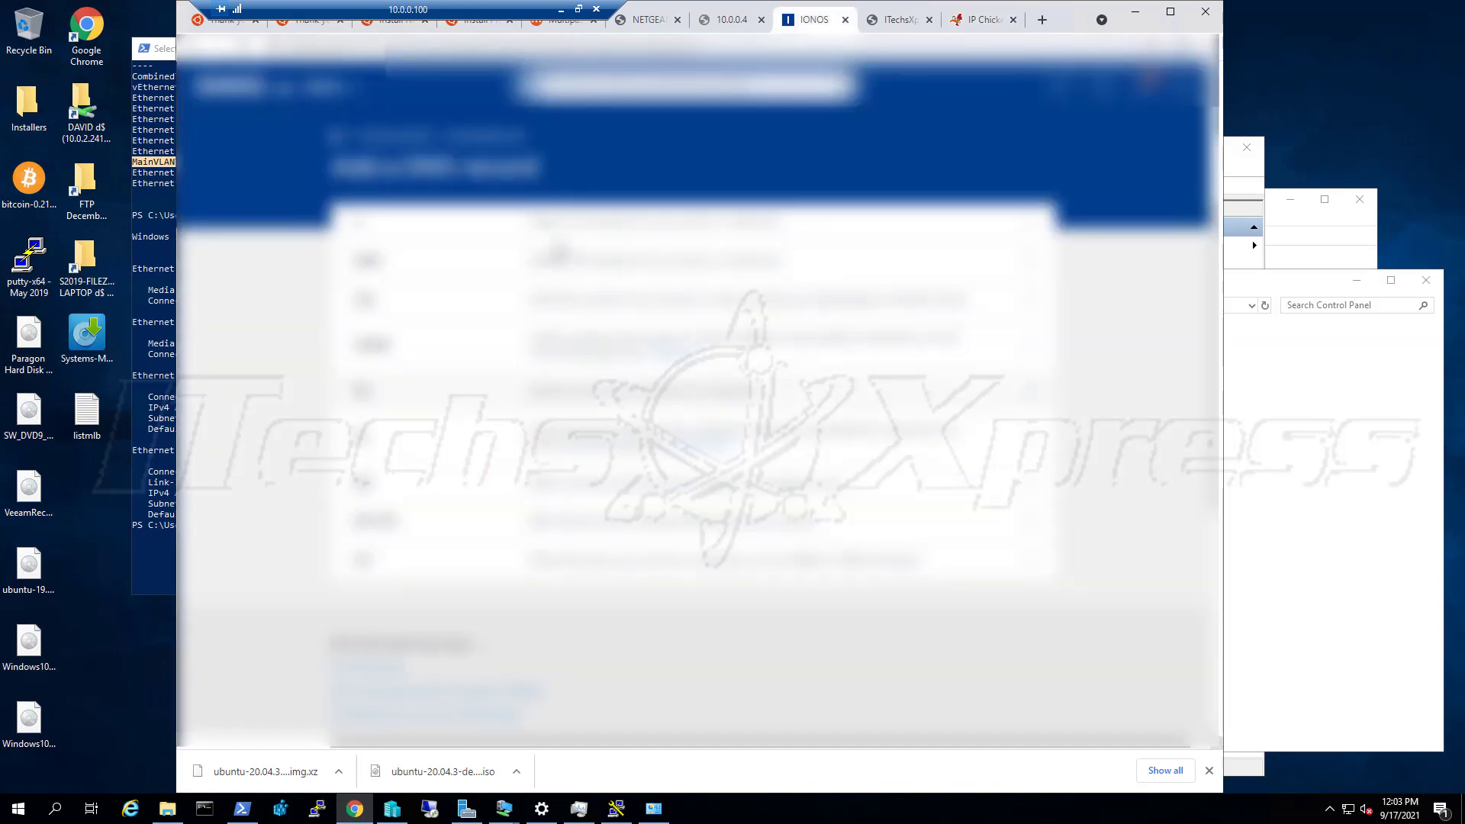
Save an A record pointing the subdomain to the home public IP with the last TTL option
click(620, 226)
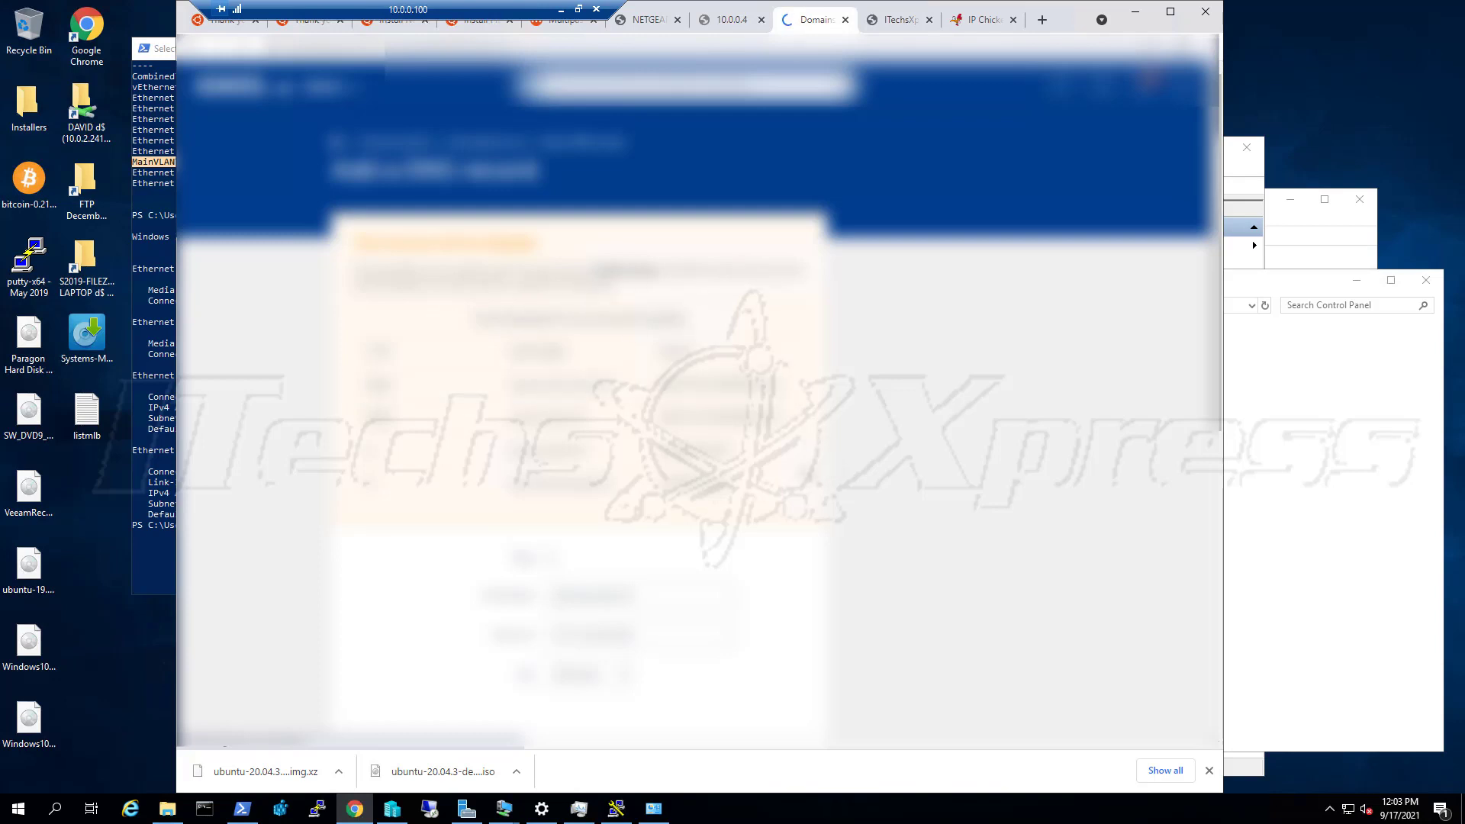
scroll(761, 484, down, 2)
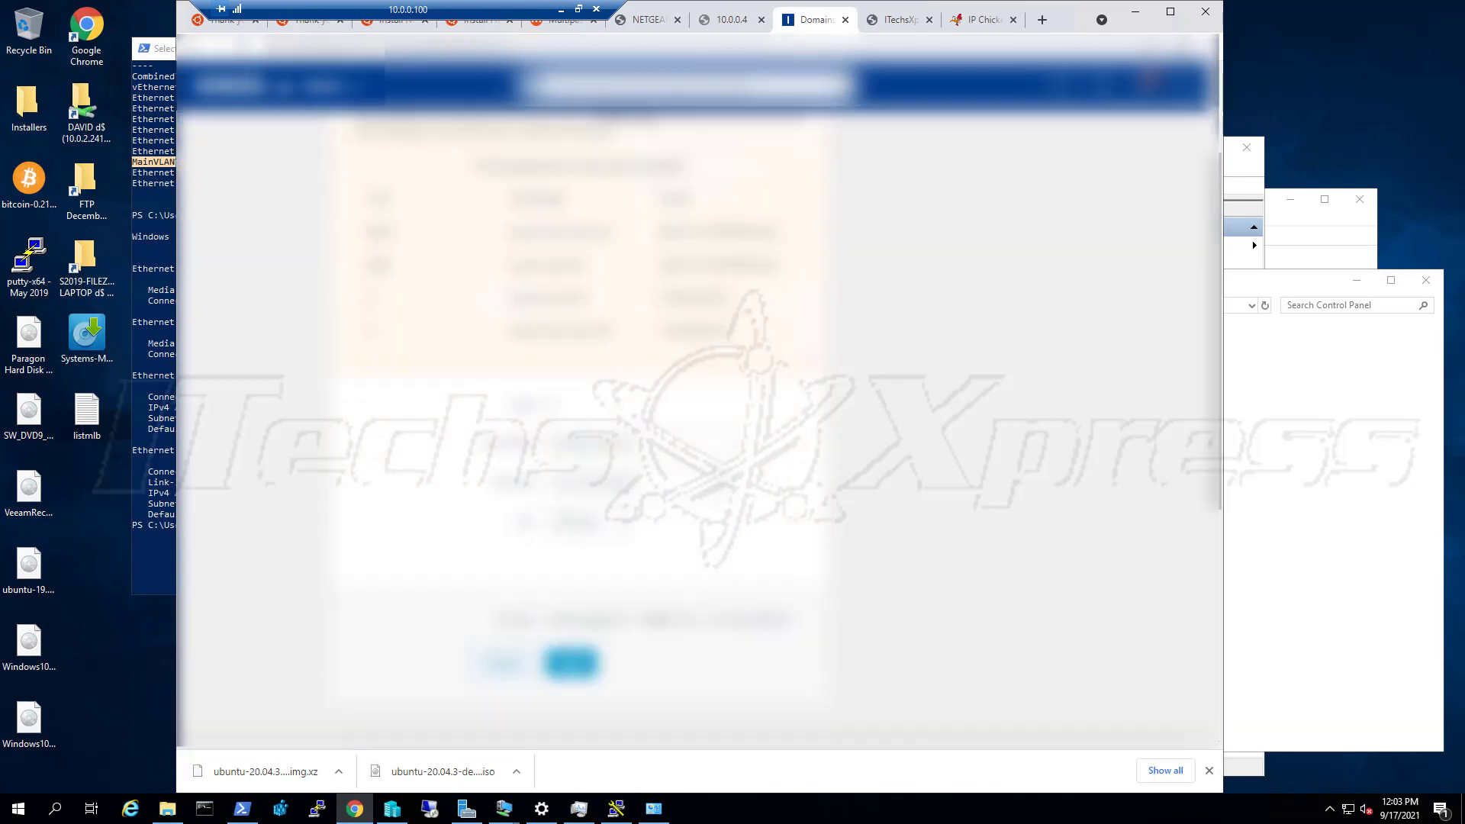
click(615, 524)
click(606, 679)
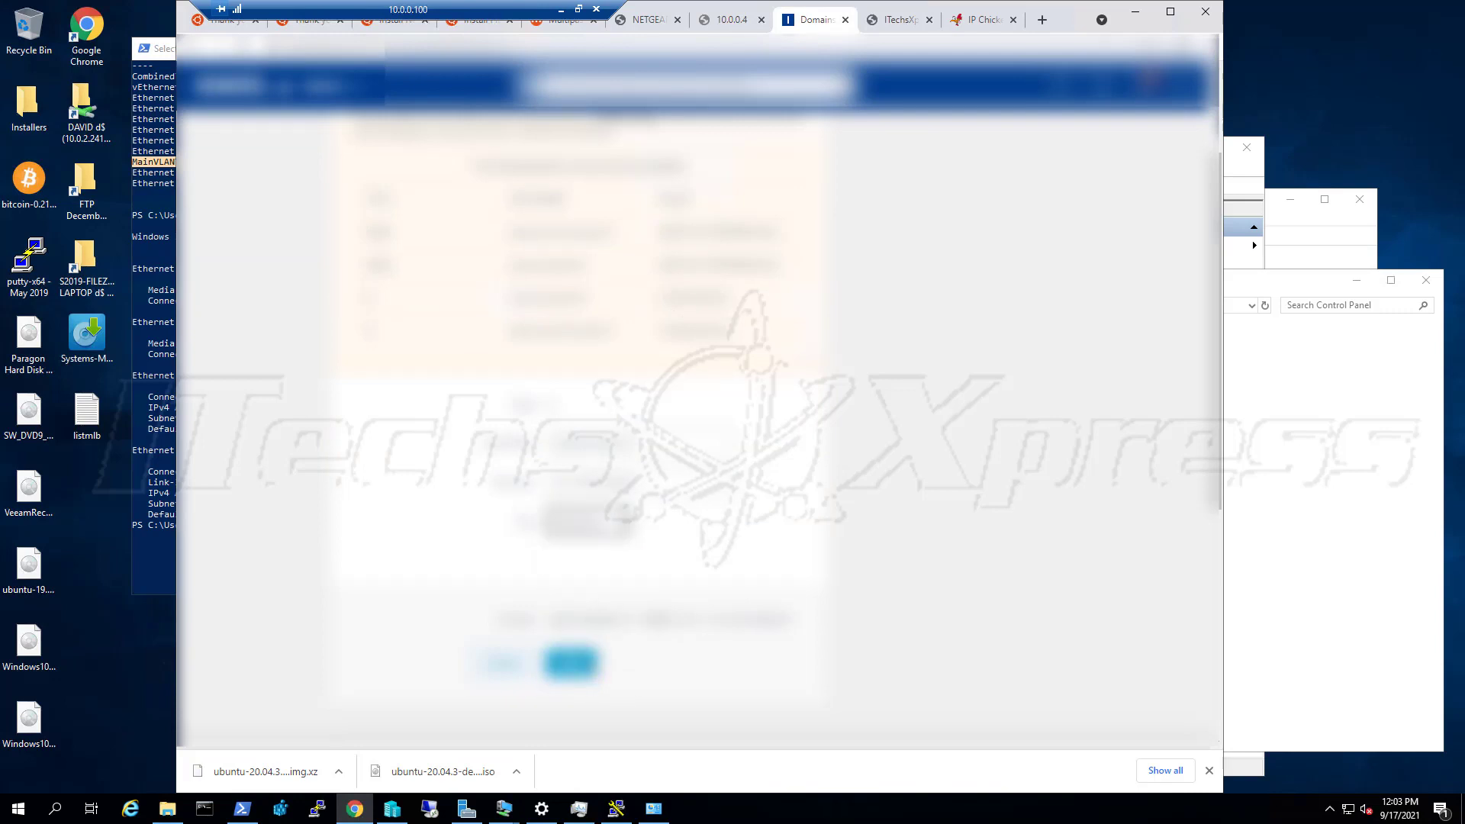
click(584, 667)
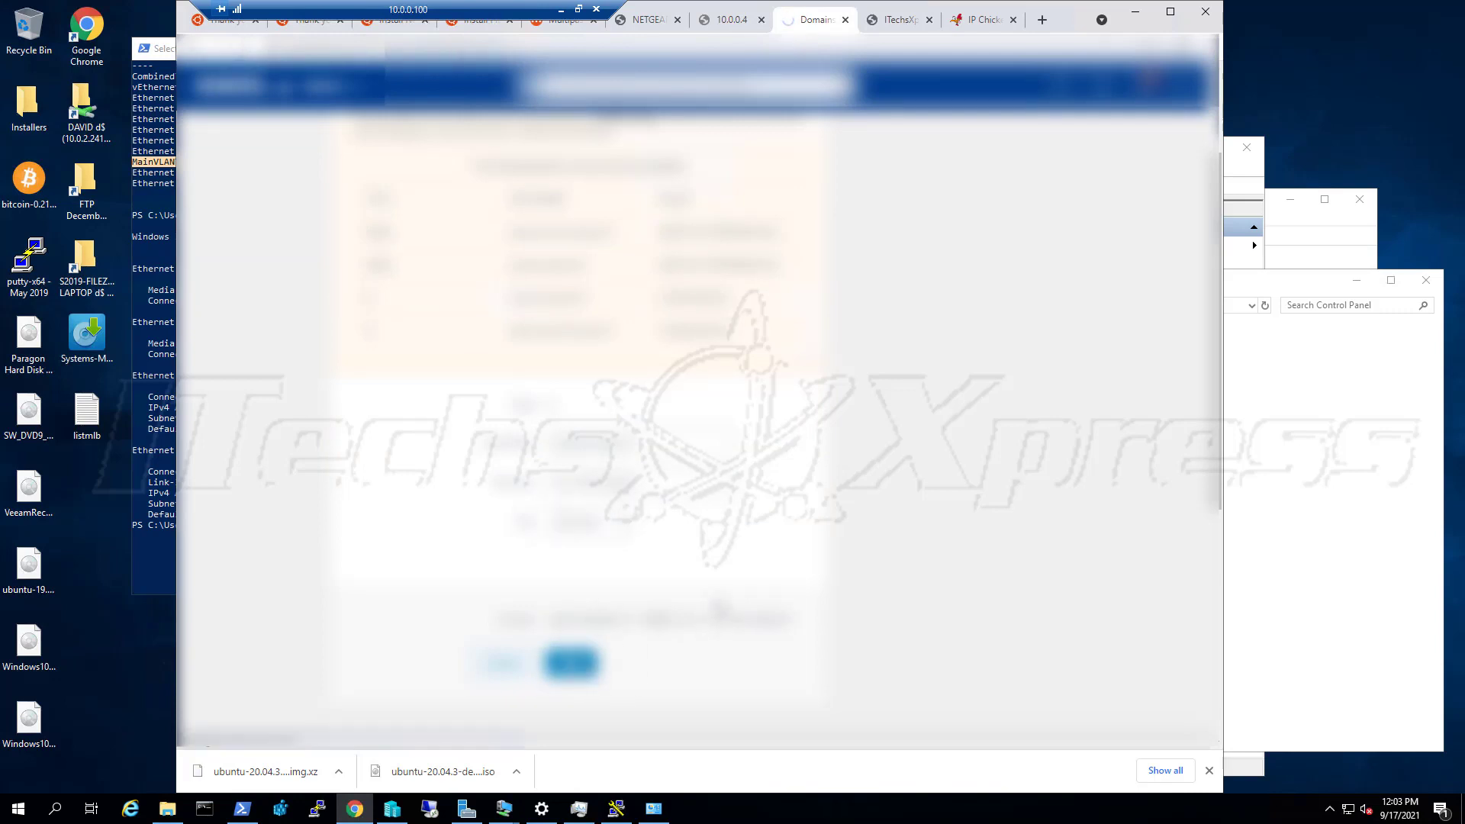
scroll(698, 381, down, 6)
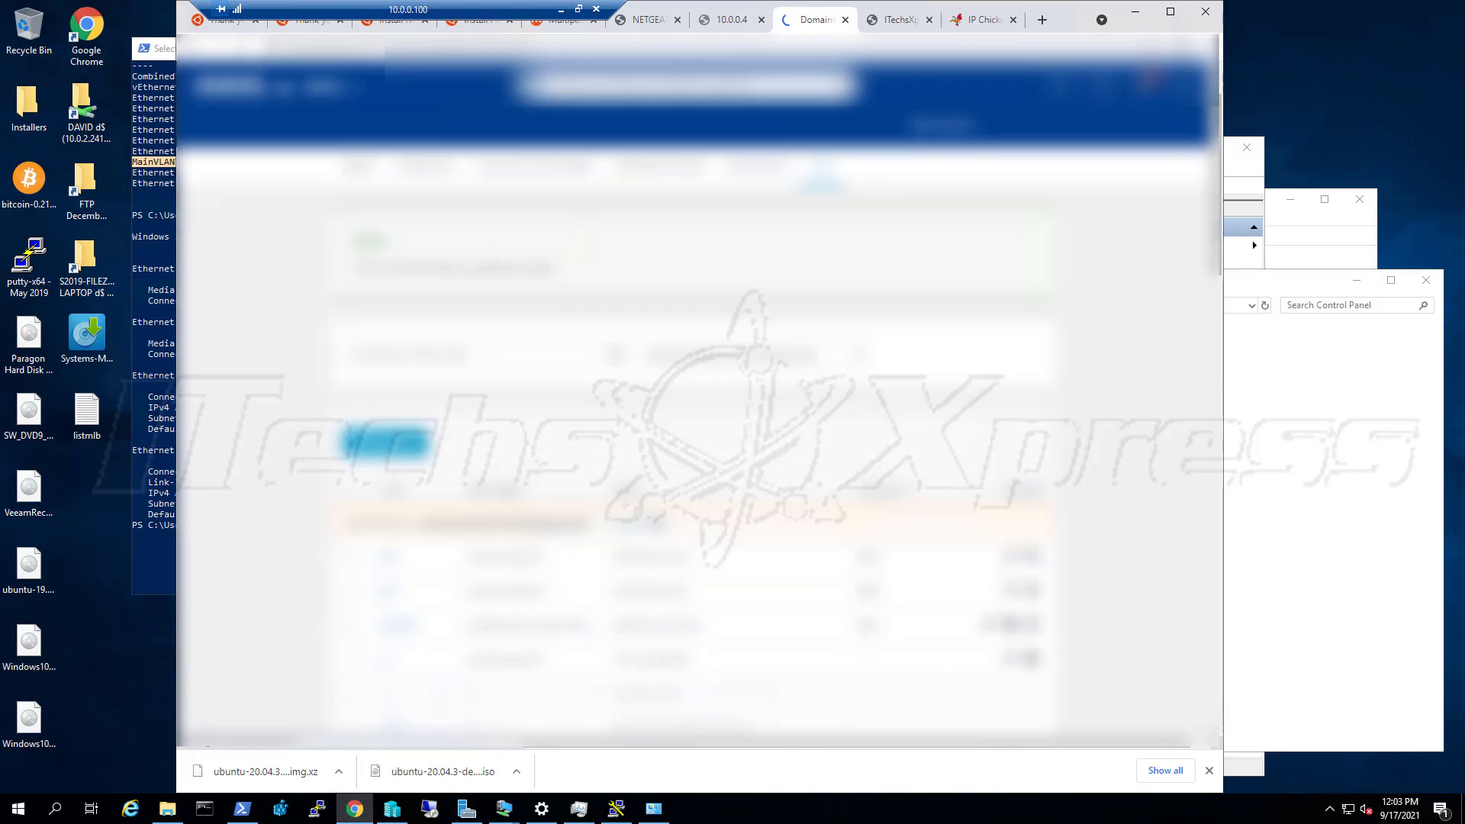
scroll(657, 543, up, 2)
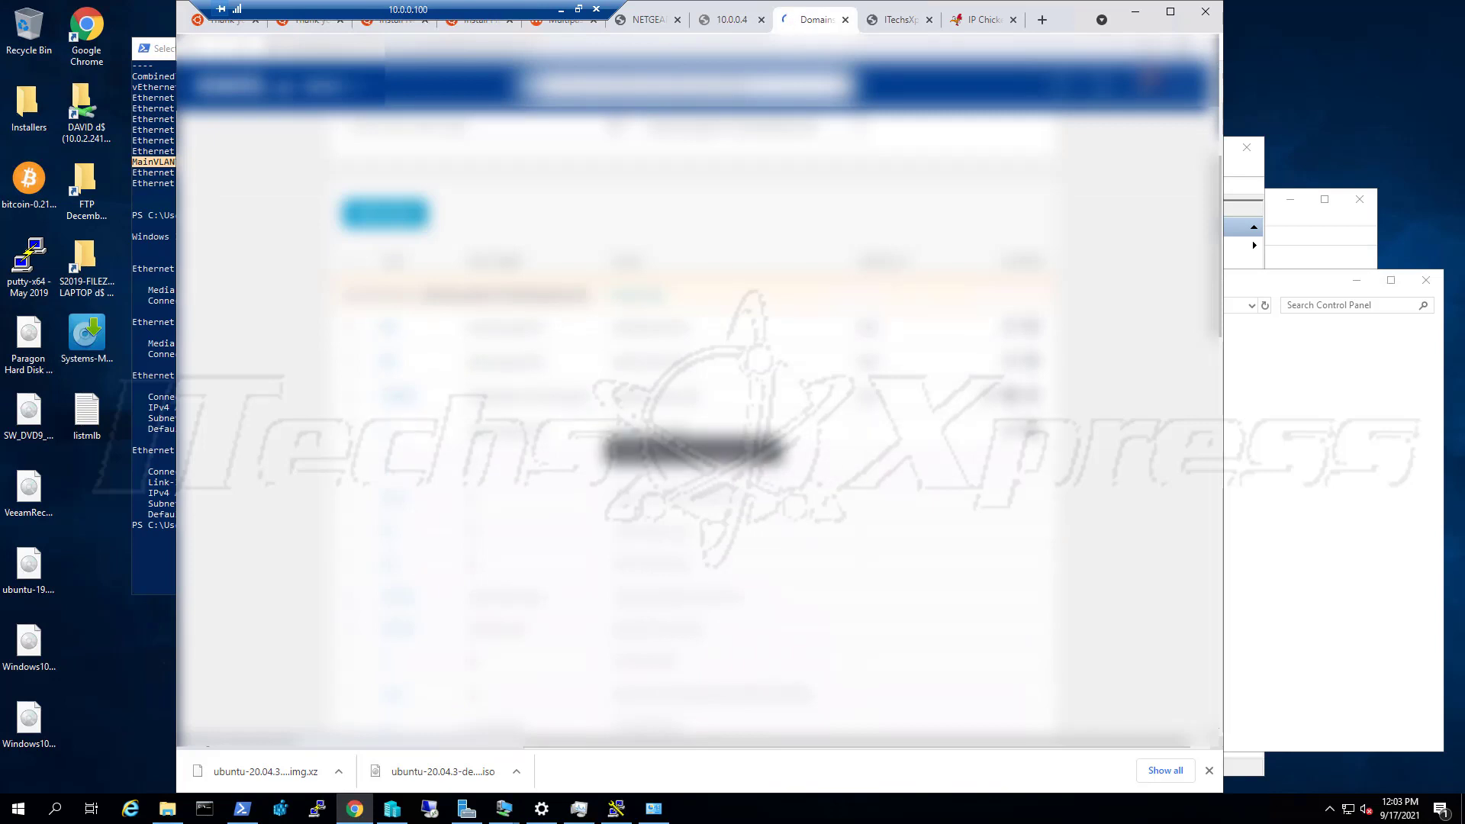
scroll(694, 458, up, 4)
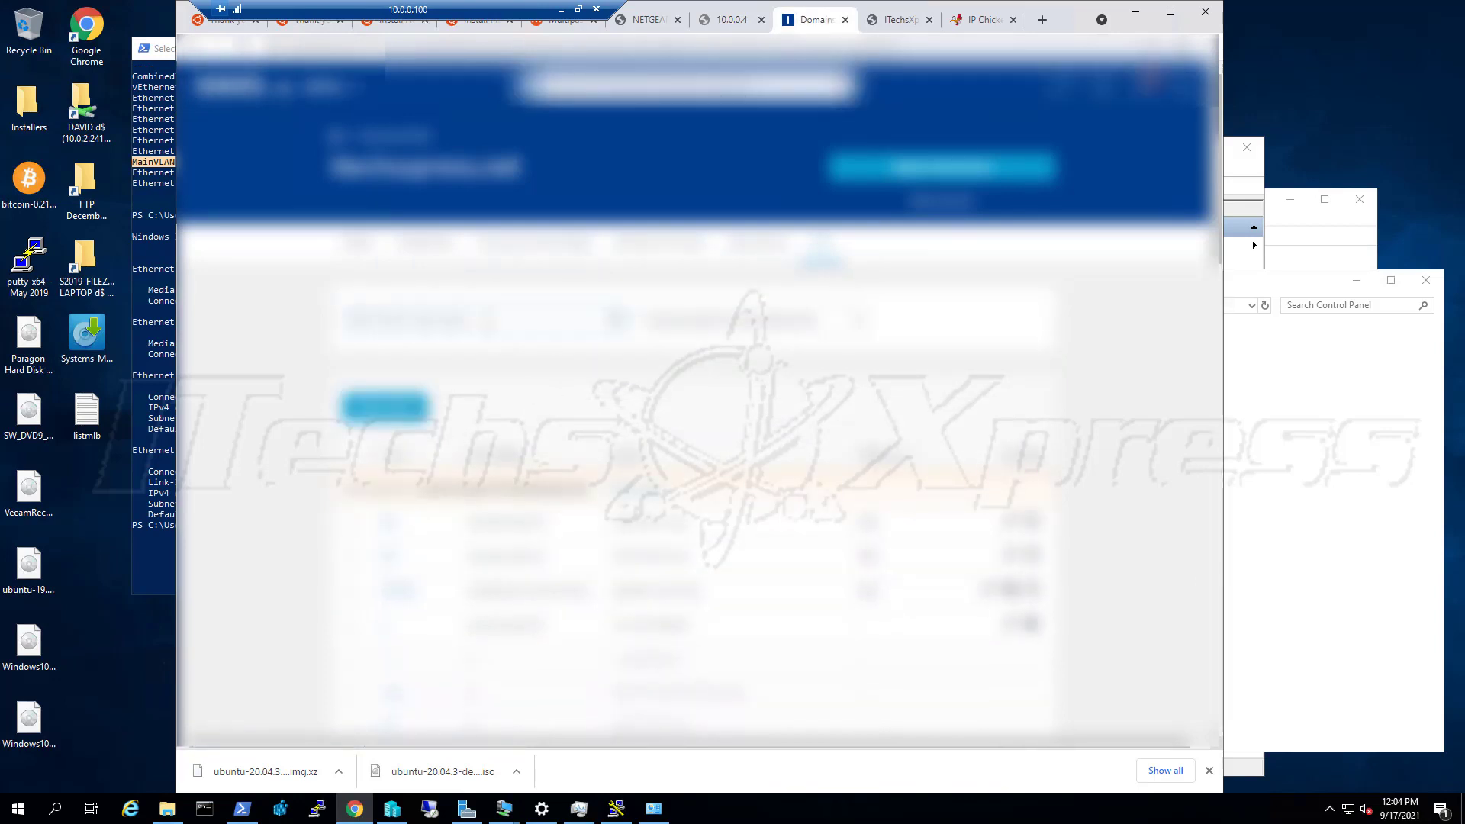
Filter the DNS record list by record type and open a record for editing
click(759, 330)
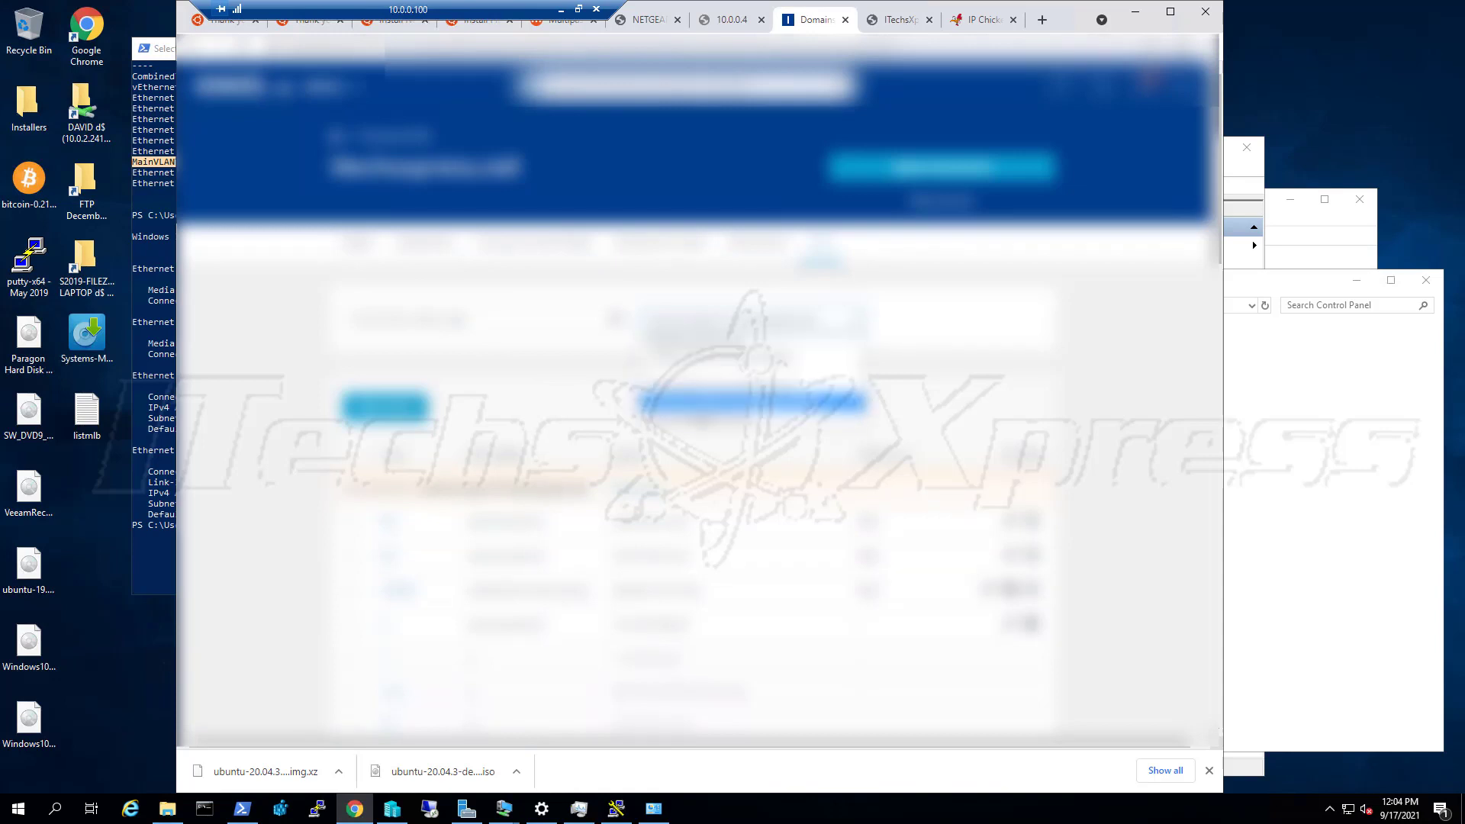
click(695, 422)
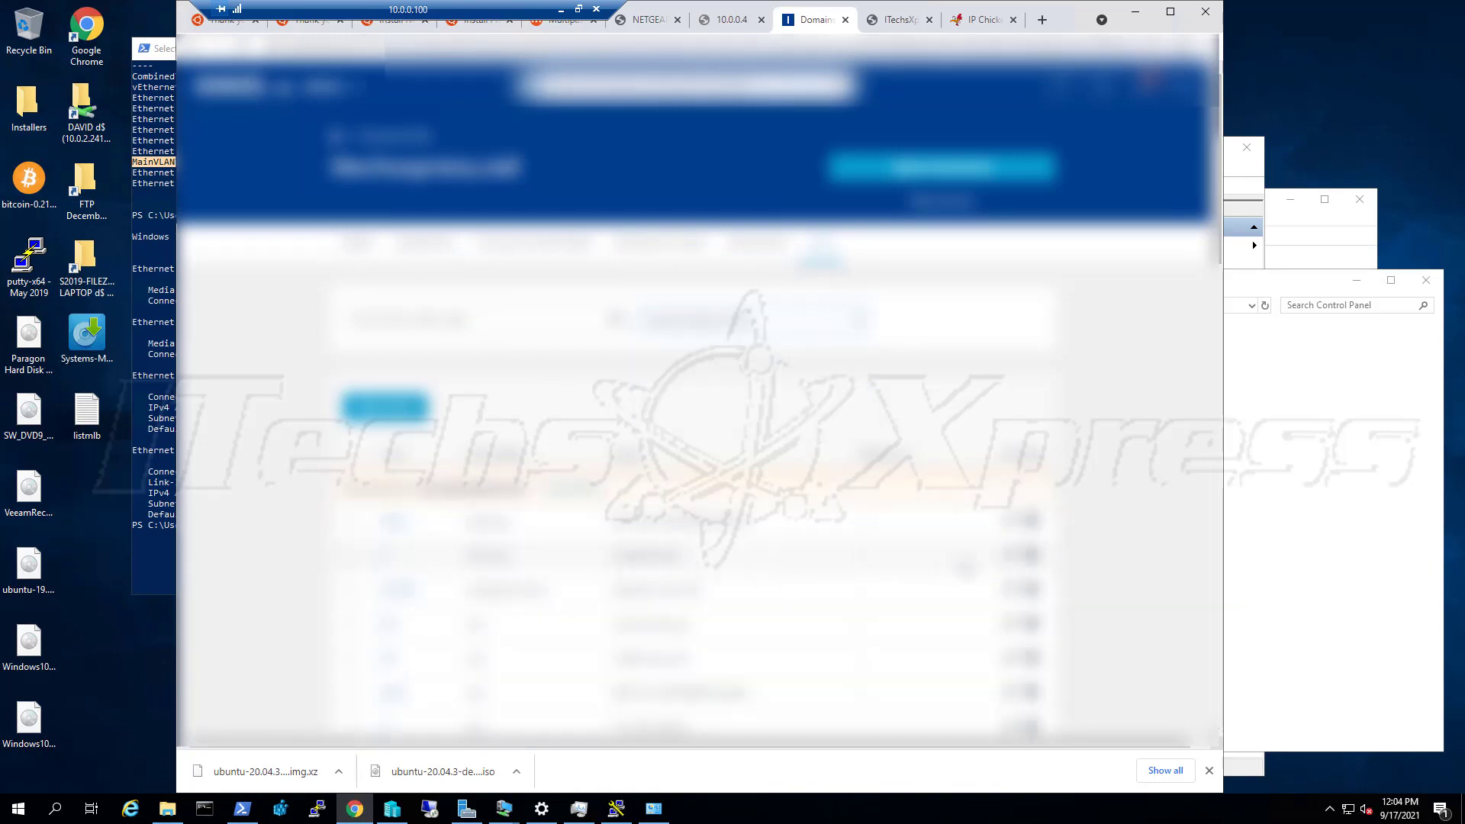
click(1010, 556)
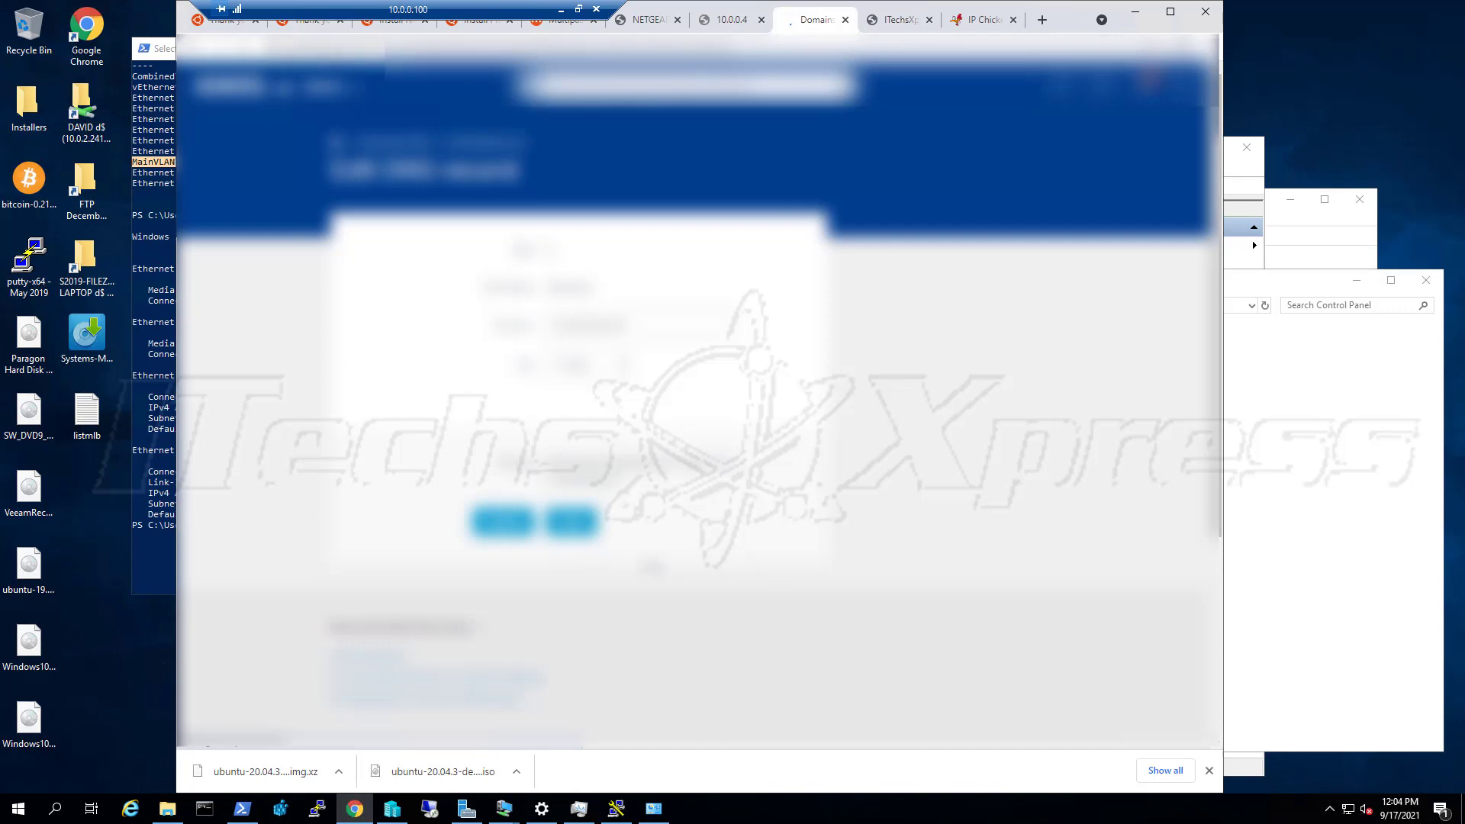
Reopen the DNS record, close the help panel, and return to the Domains & SSL list
scroll(664, 599, down, 2)
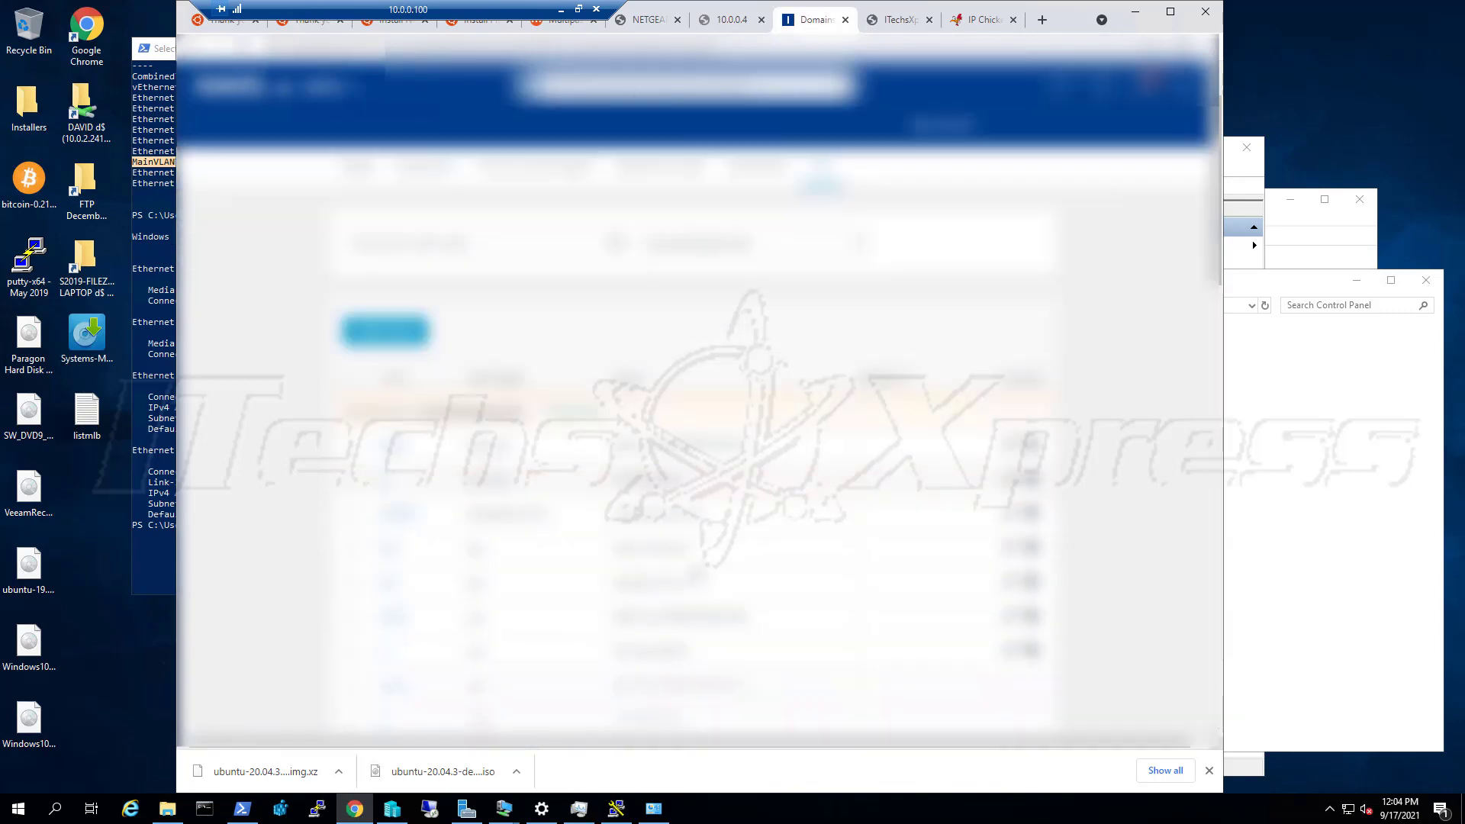
click(1008, 612)
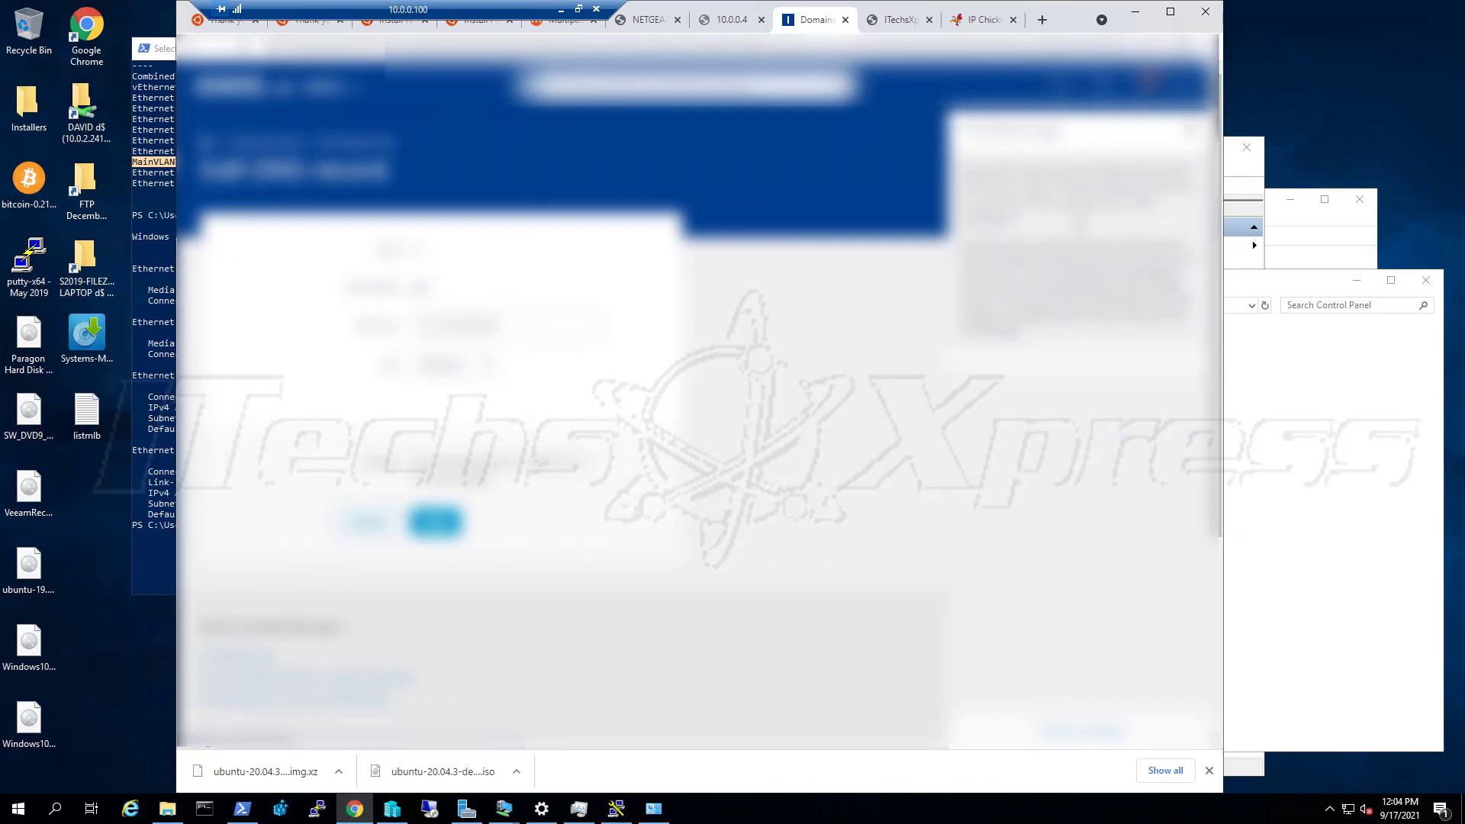
click(1188, 132)
click(416, 145)
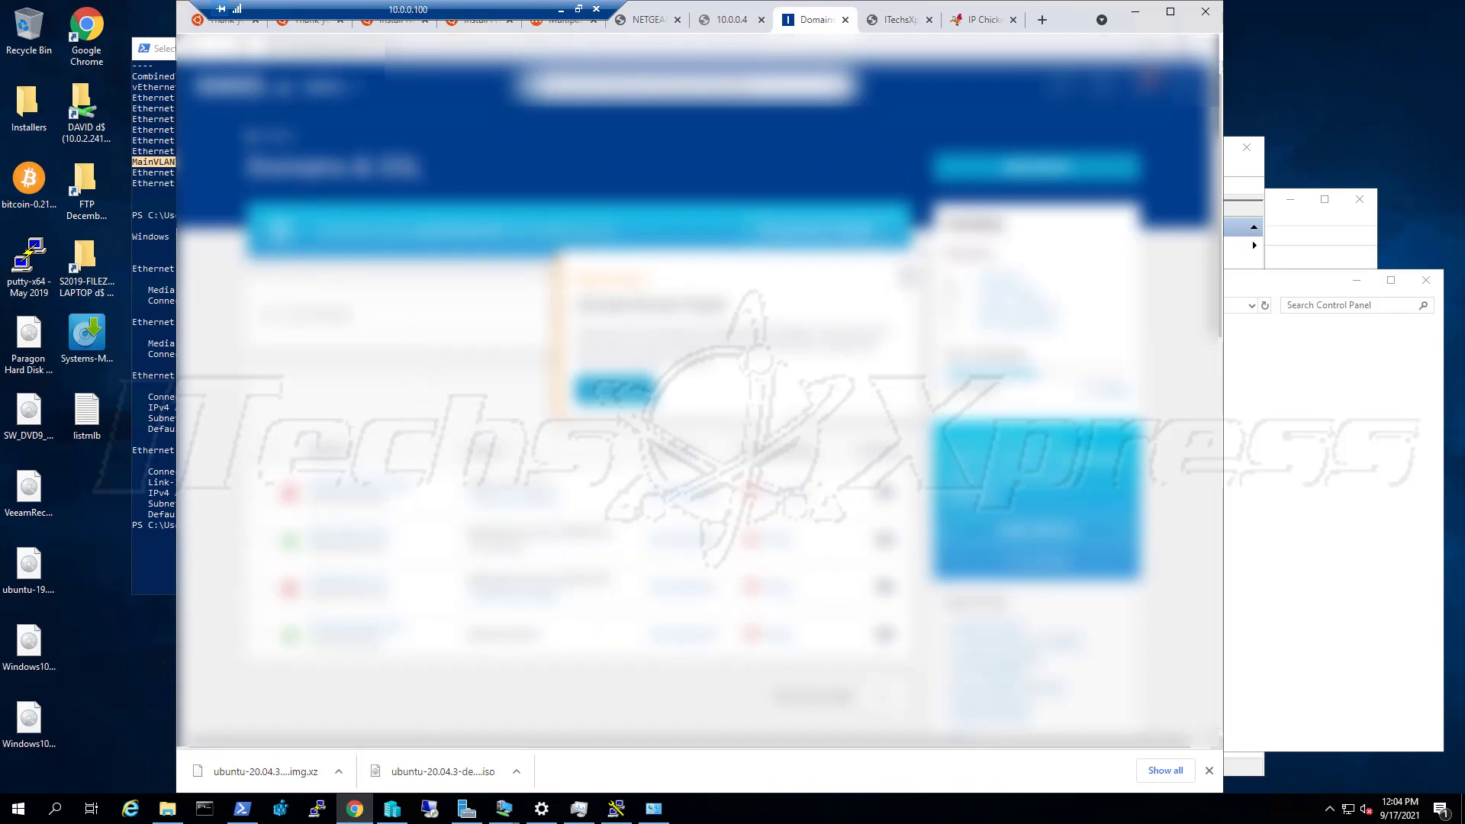
Open the domain's details second tab, select the middle record's value, then switch to the NETGEAR tab
click(908, 275)
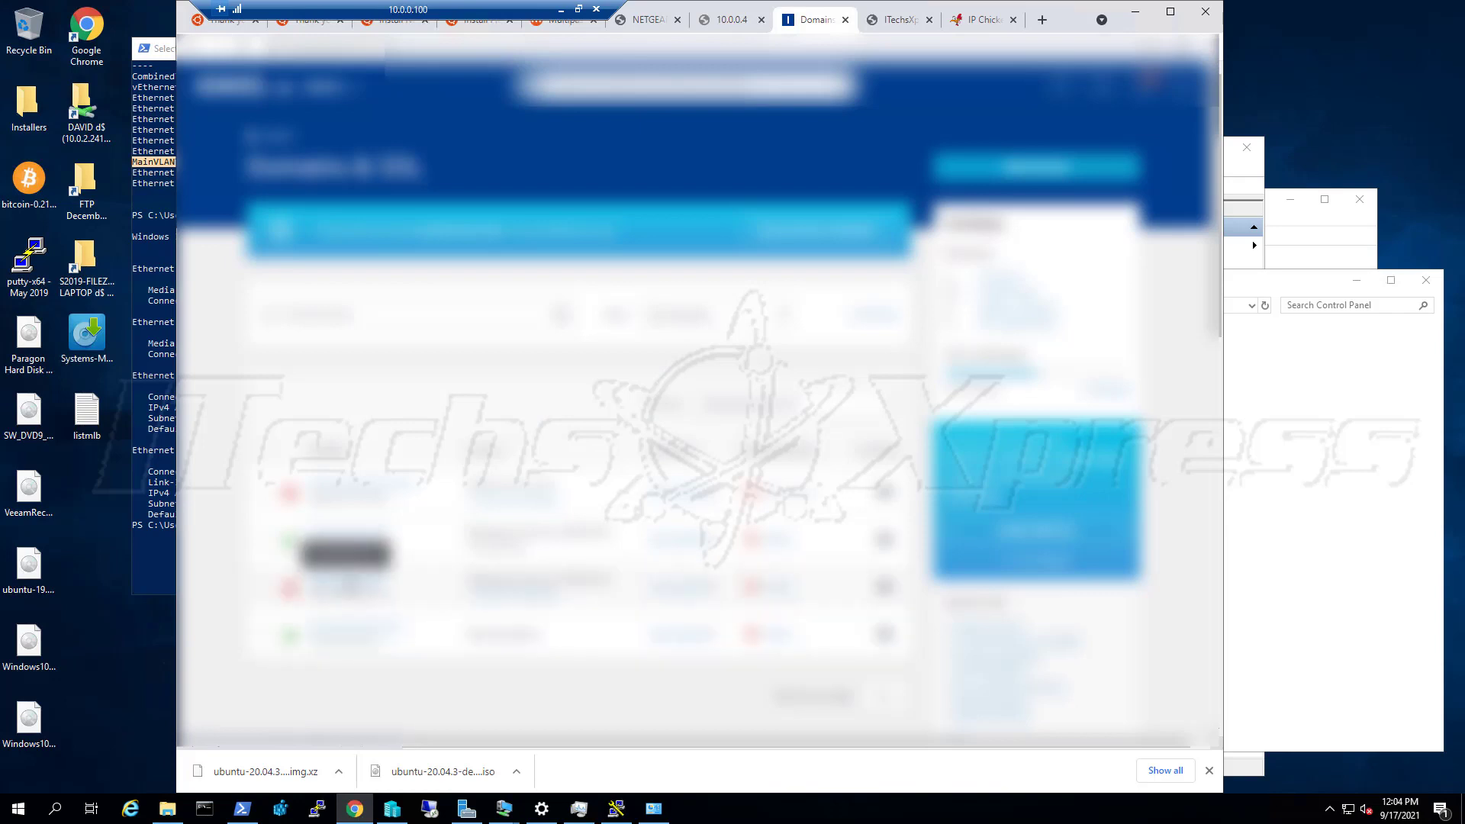
click(350, 584)
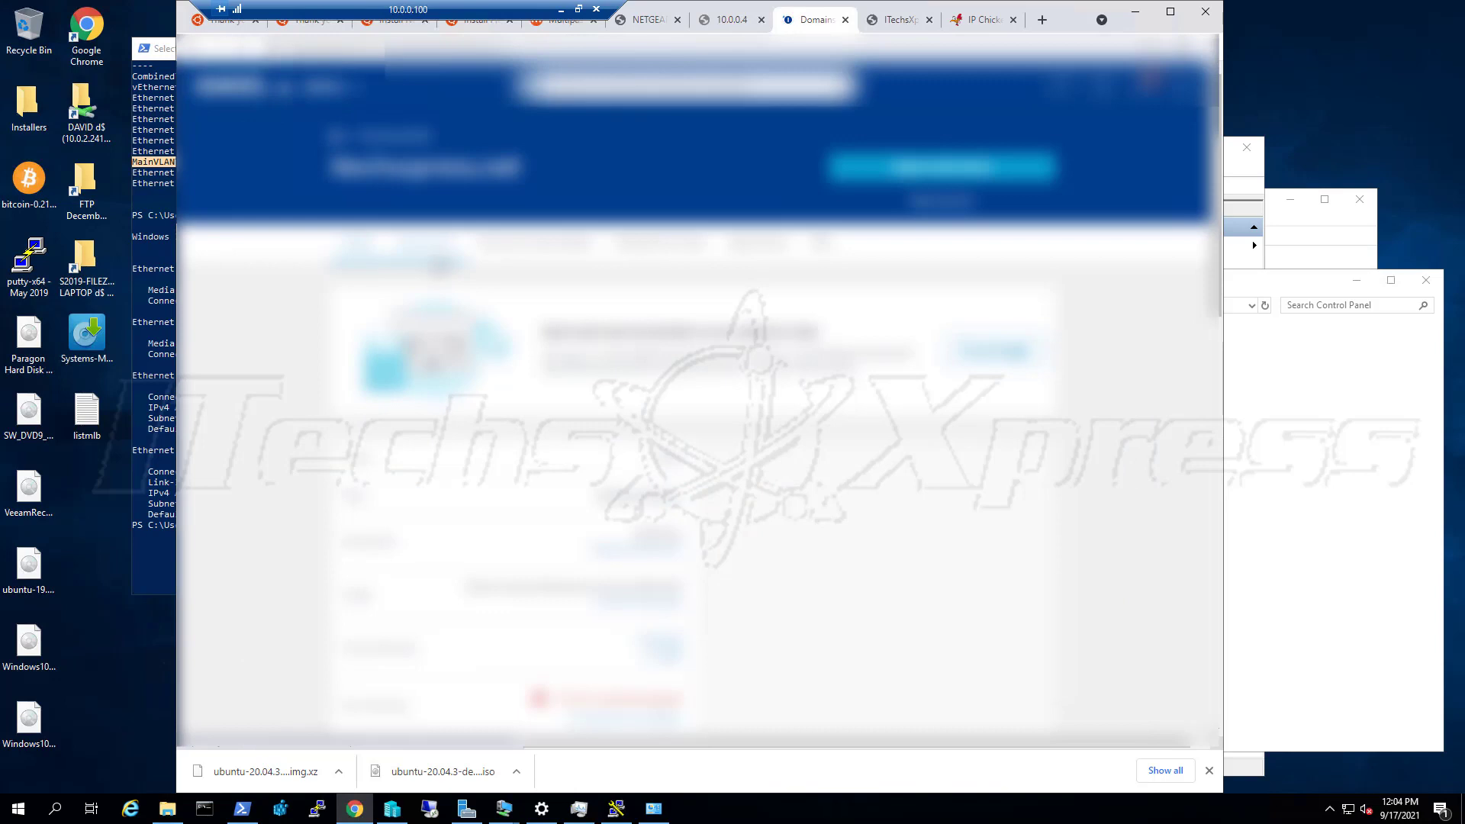
click(439, 260)
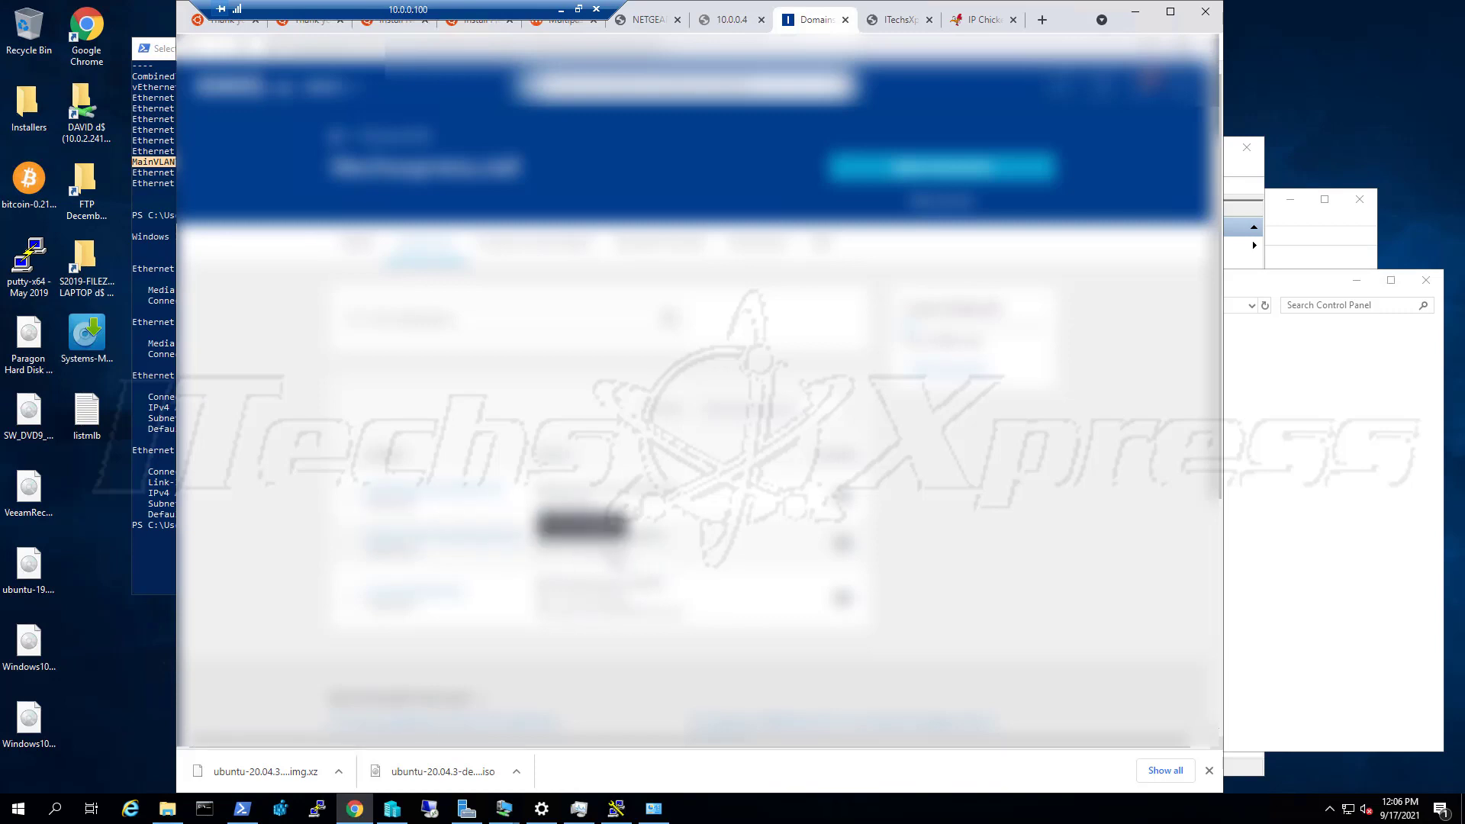
drag(559, 554, 642, 550)
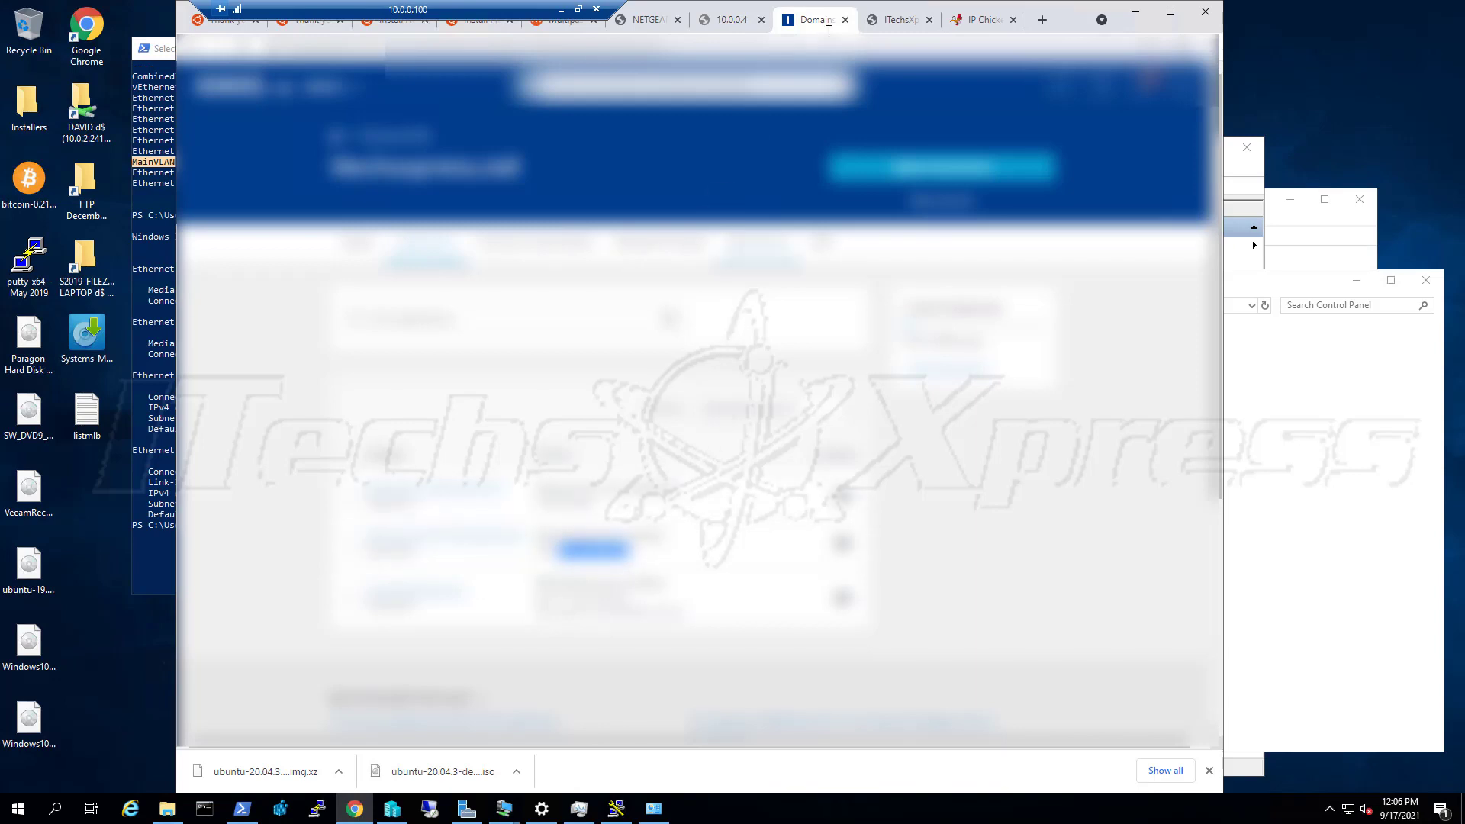
click(657, 22)
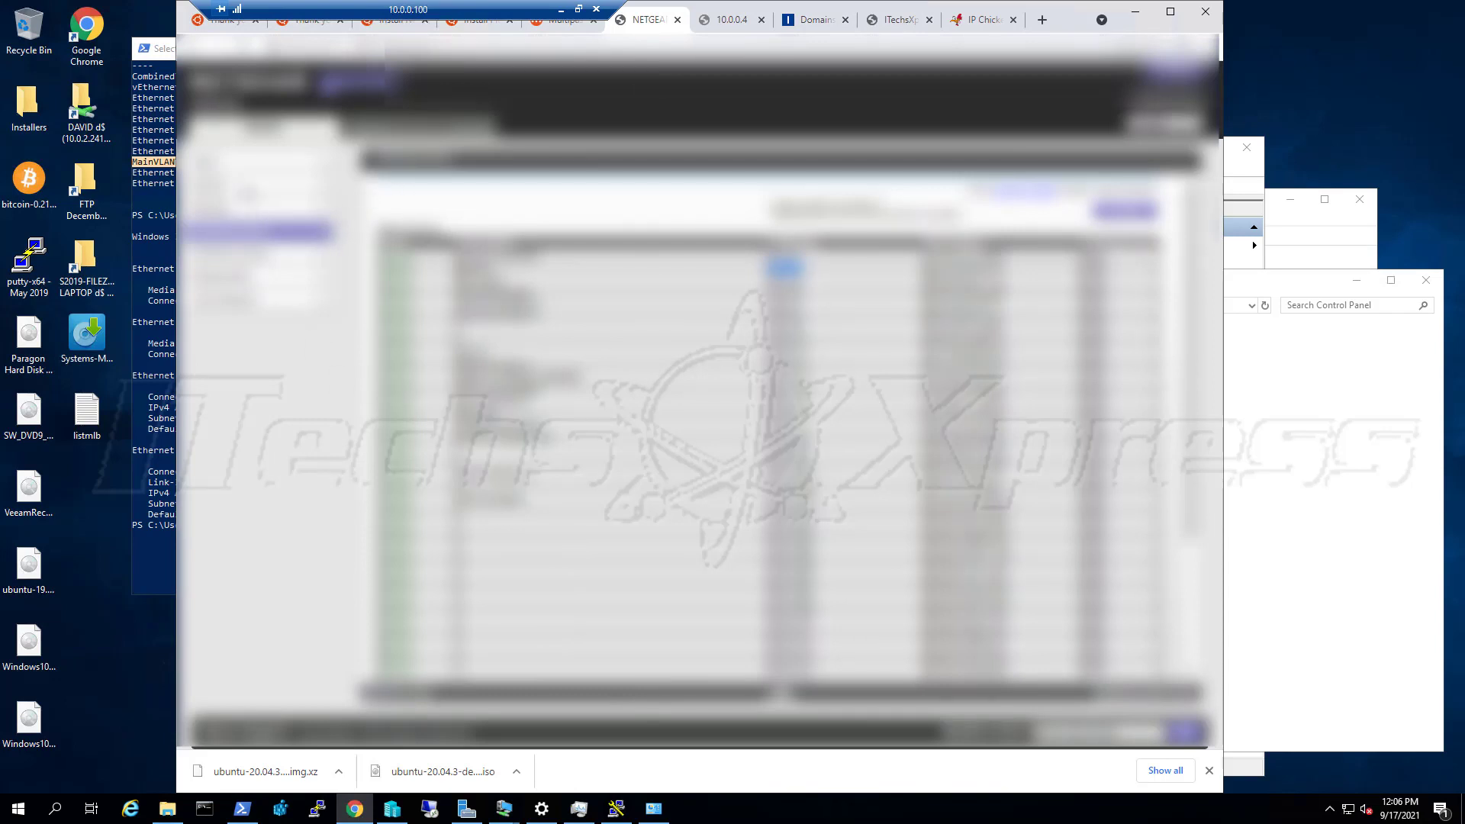
Sign in to the router's ADVANCED area with the router username and password
click(428, 129)
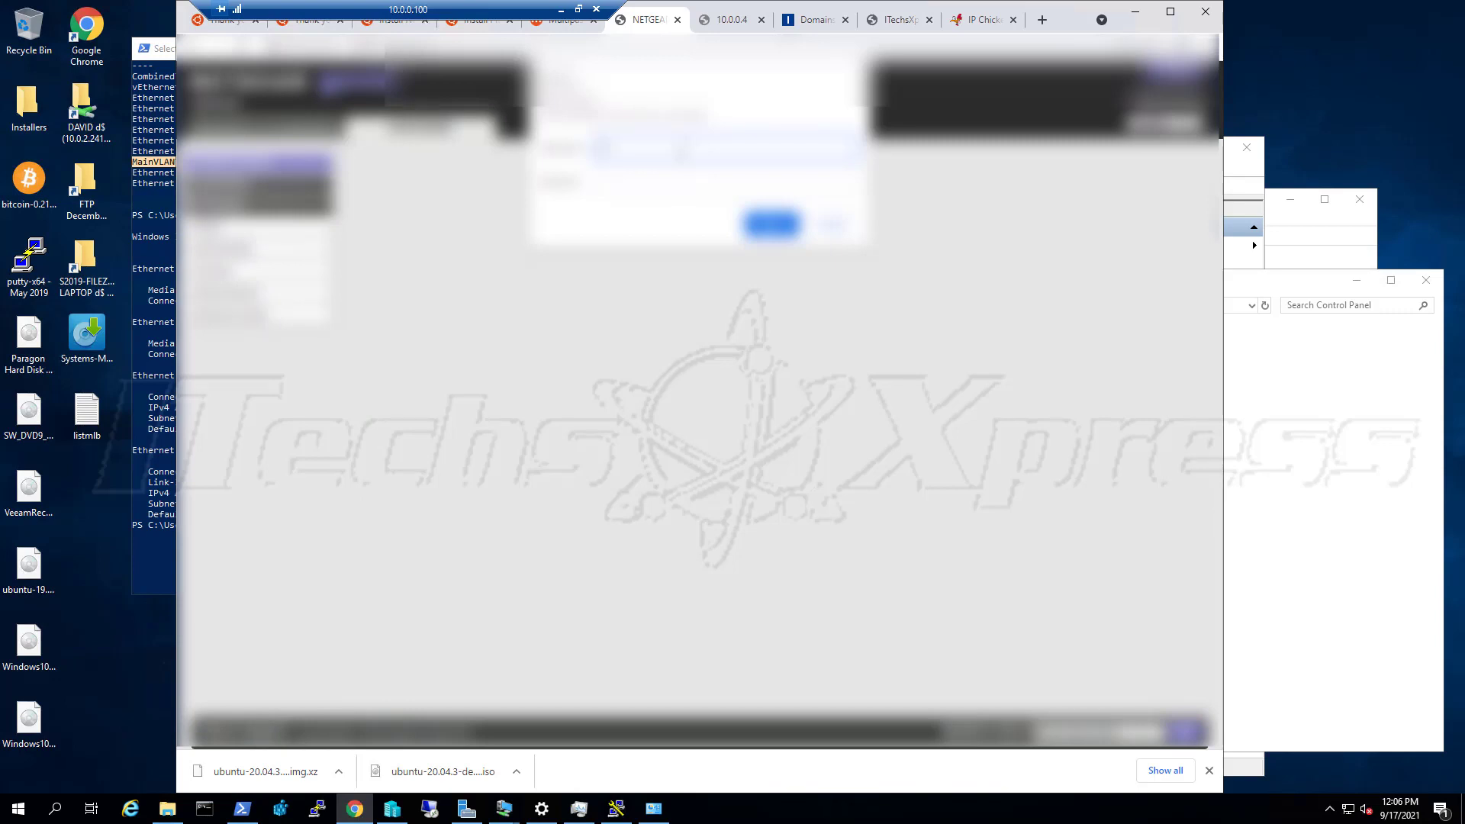
text(admin)
key(Tab)
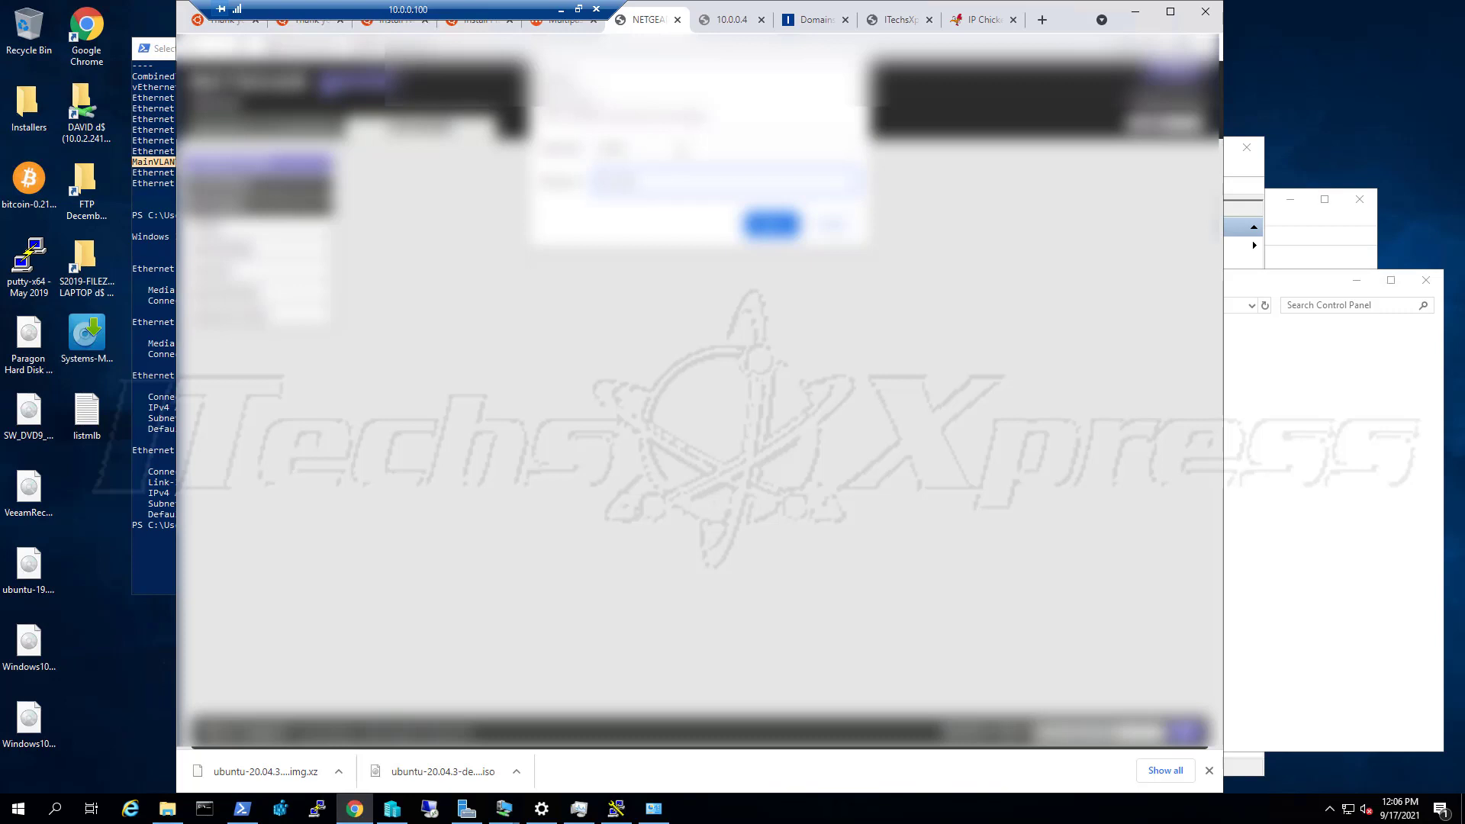
key(BackSpace)
key(BackSpace)
key(BackSpace)
key(BackSpace)
key(BackSpace)
key(Return)
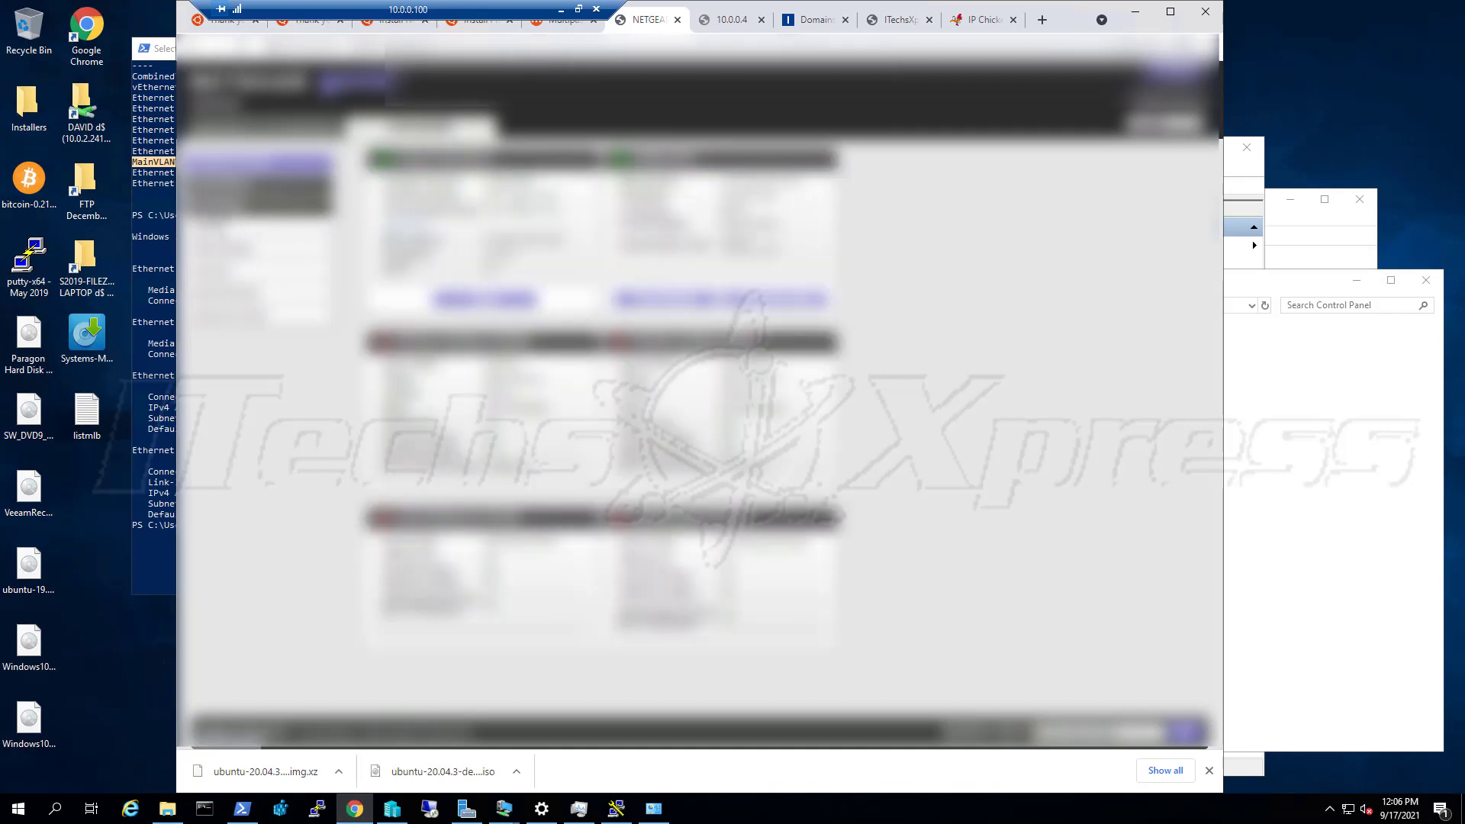
Browse several Advanced menu pages and an expanded section's sub-page, then open a new tab
click(228, 192)
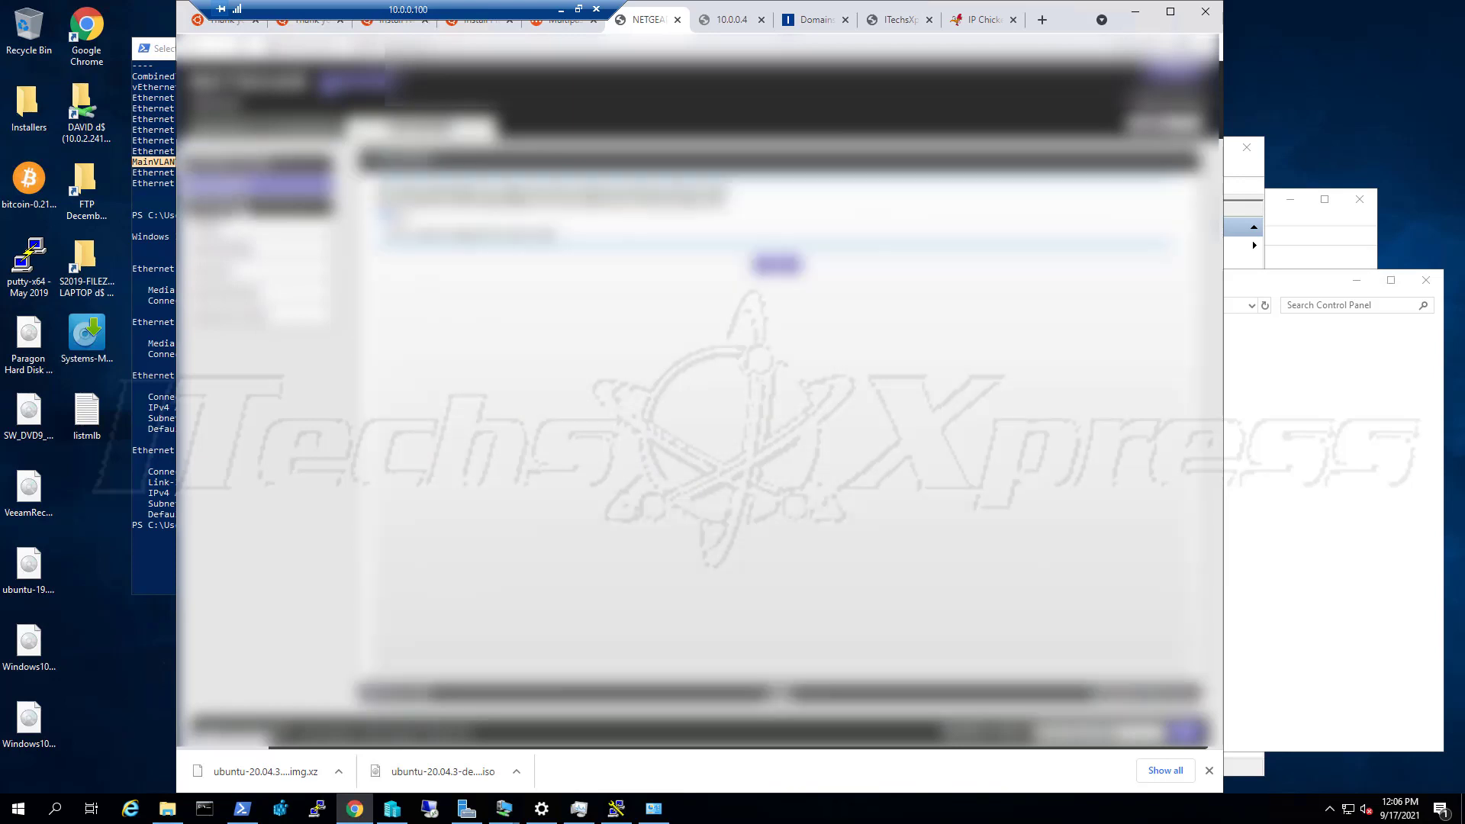
click(246, 207)
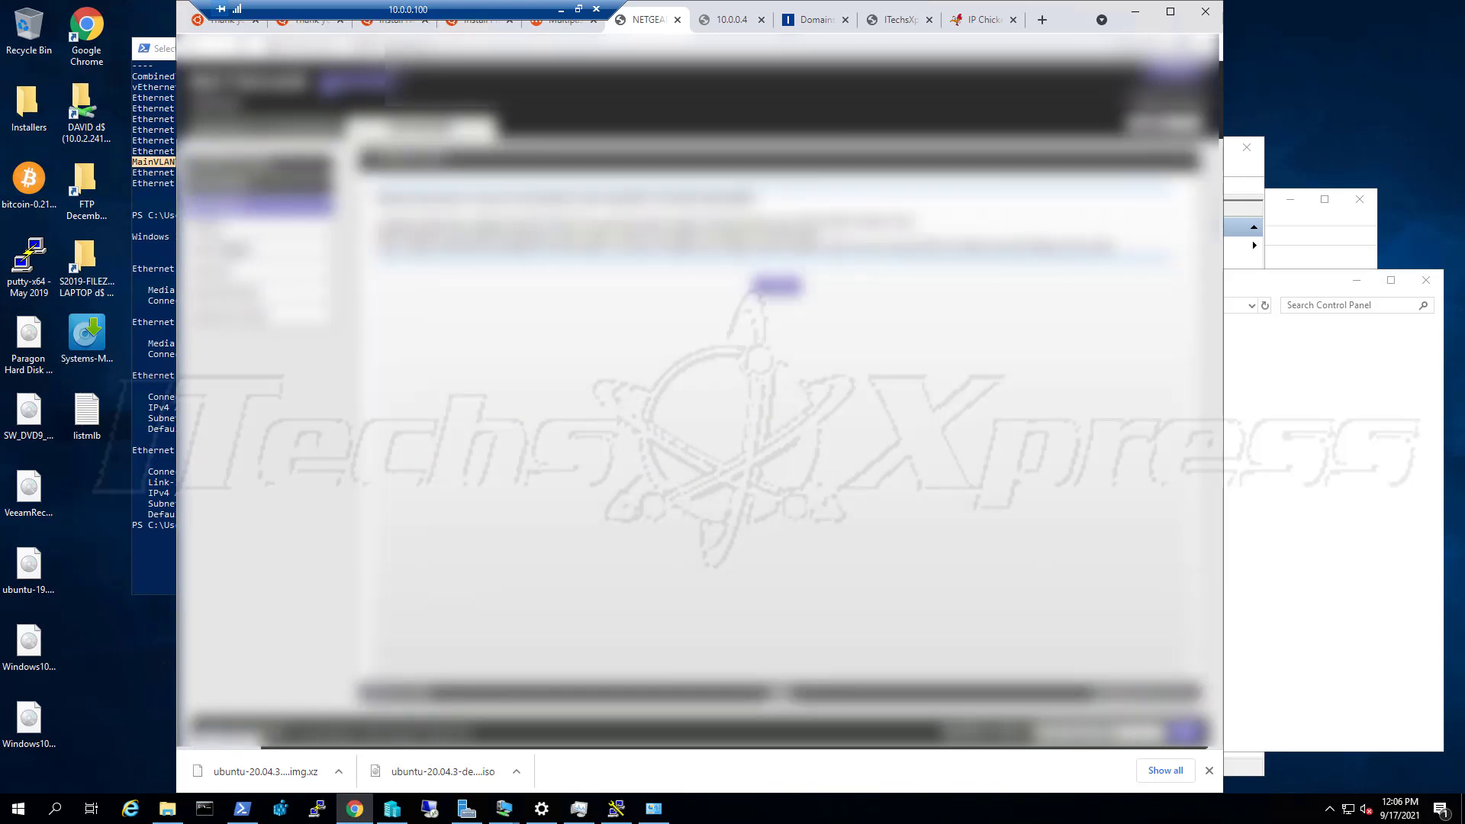
click(224, 229)
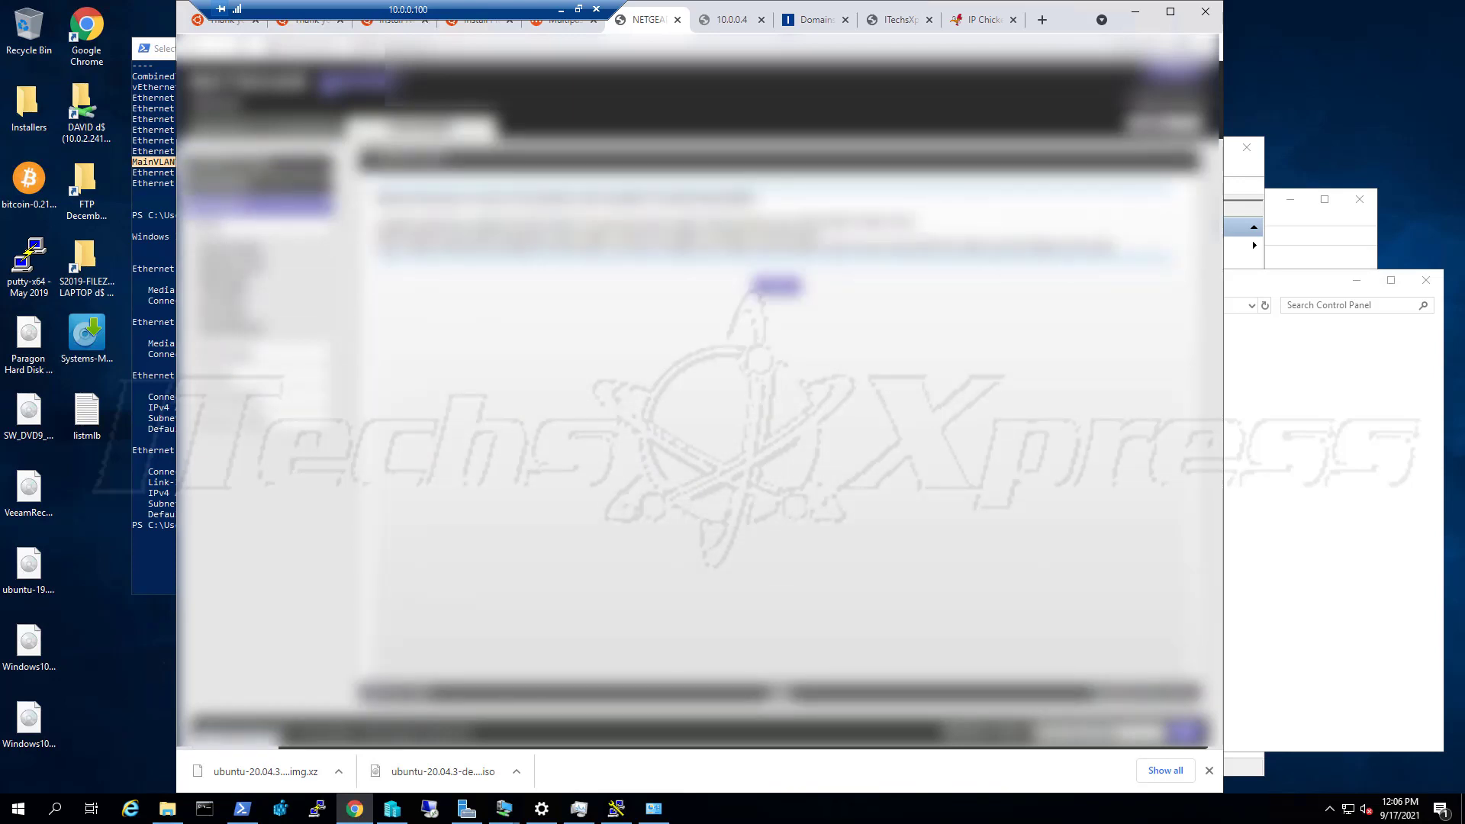
click(227, 298)
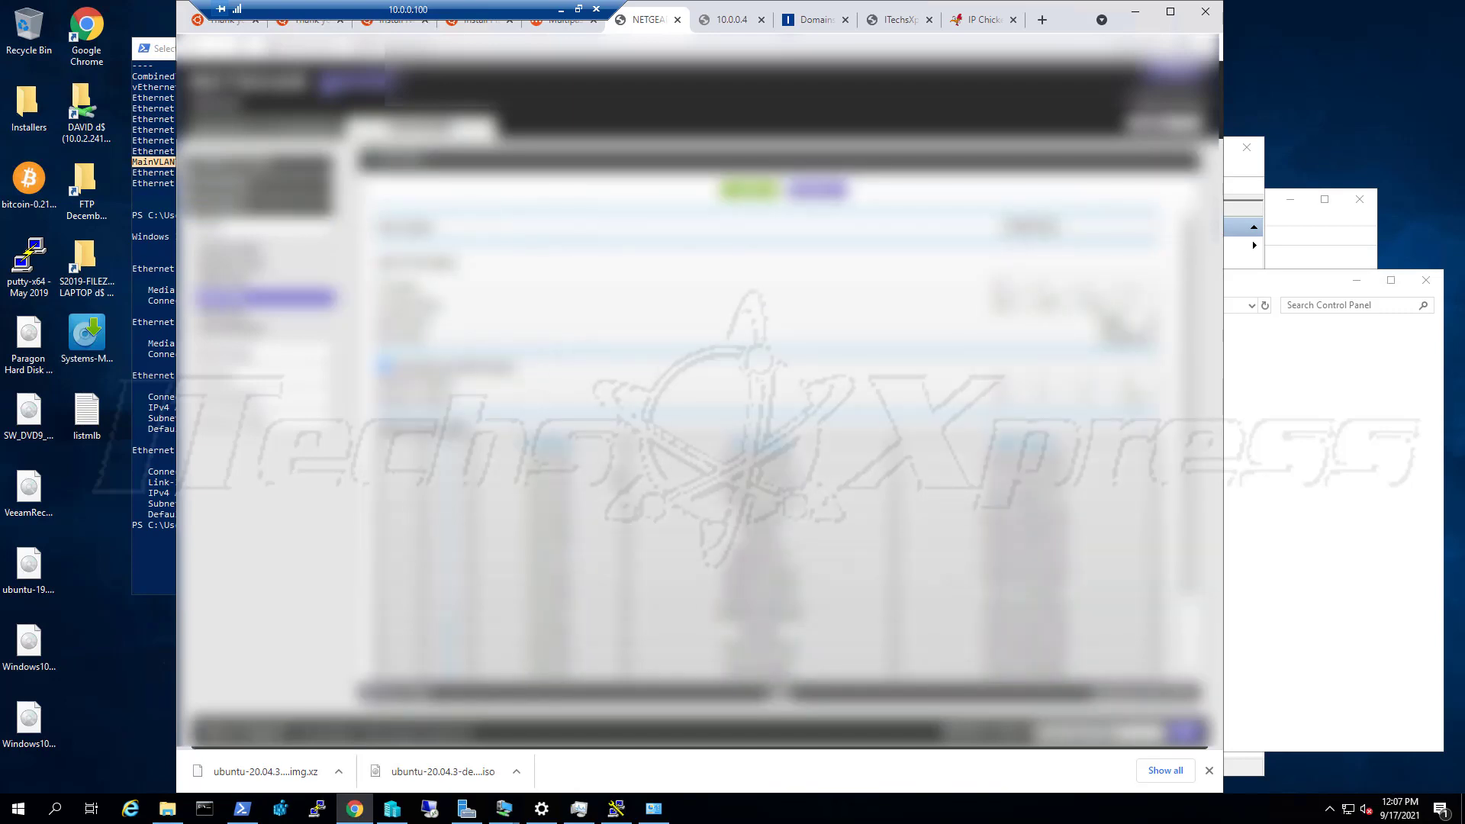
scroll(771, 442, down, 2)
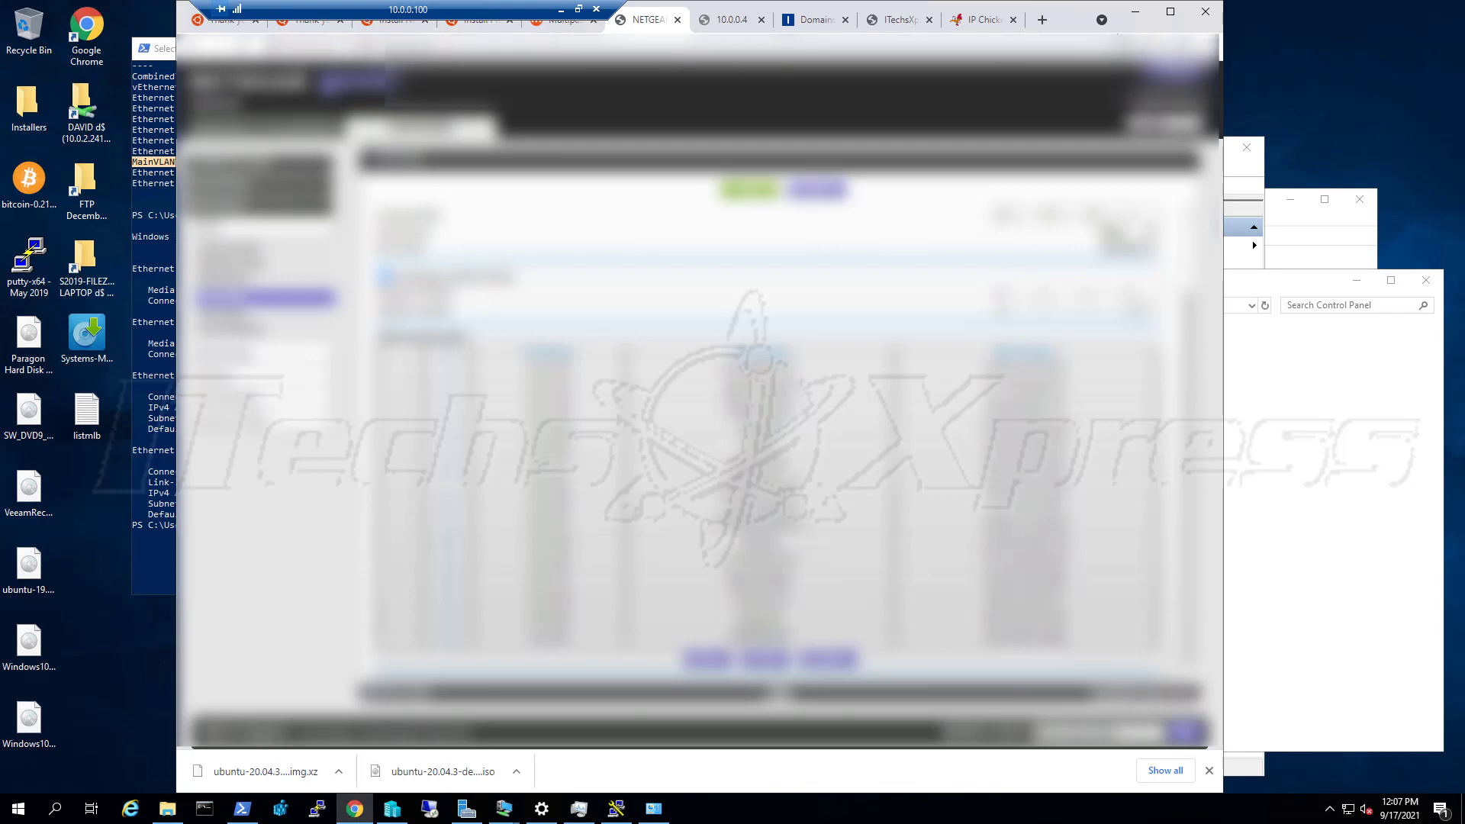
click(1043, 21)
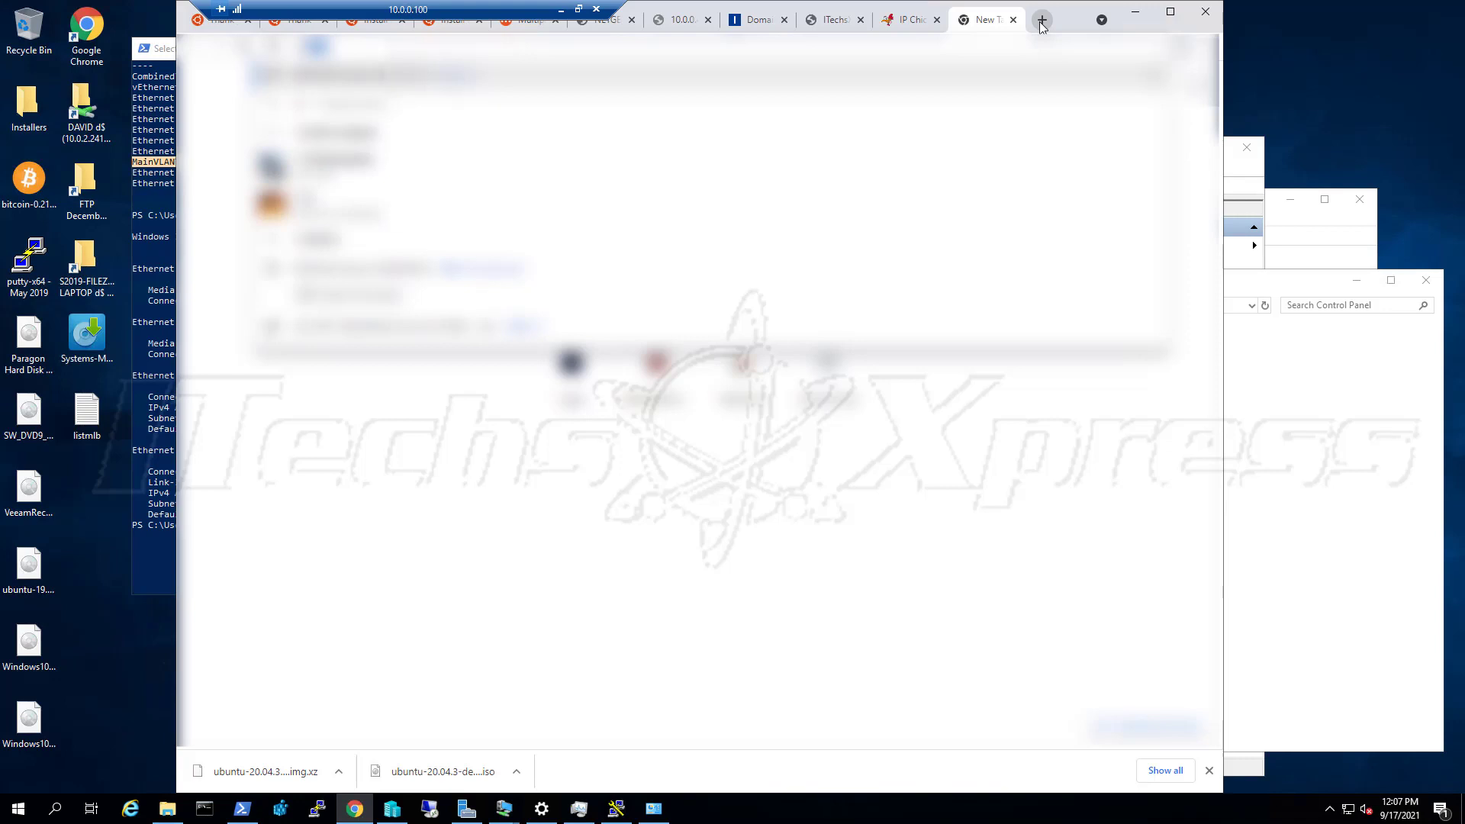
Load the canyouse site, titled Home, in the new tab
key(BackSpace)
key(BackSpace)
key(BackSpace)
text(ca)
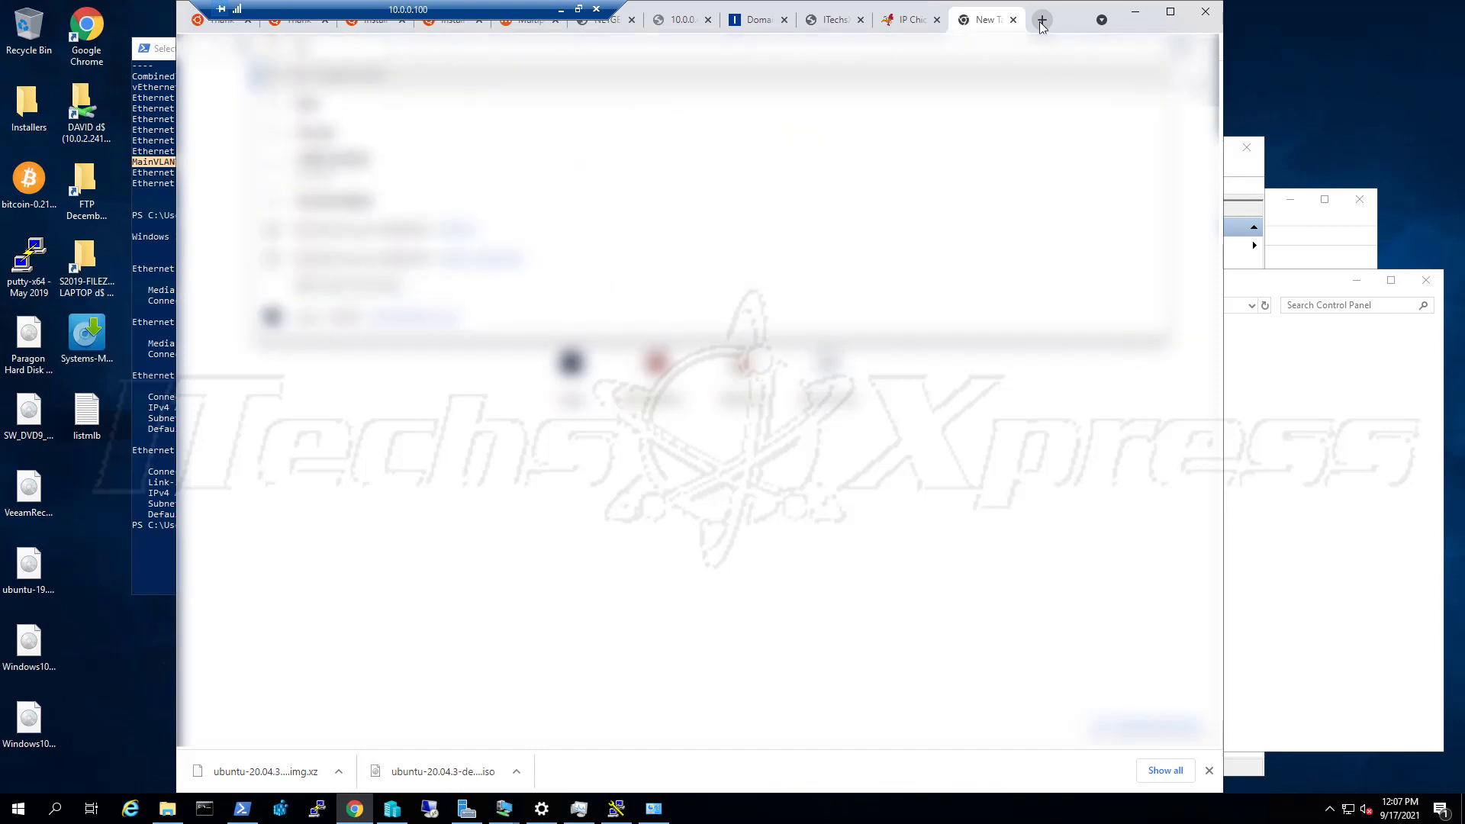
text(nyouse)
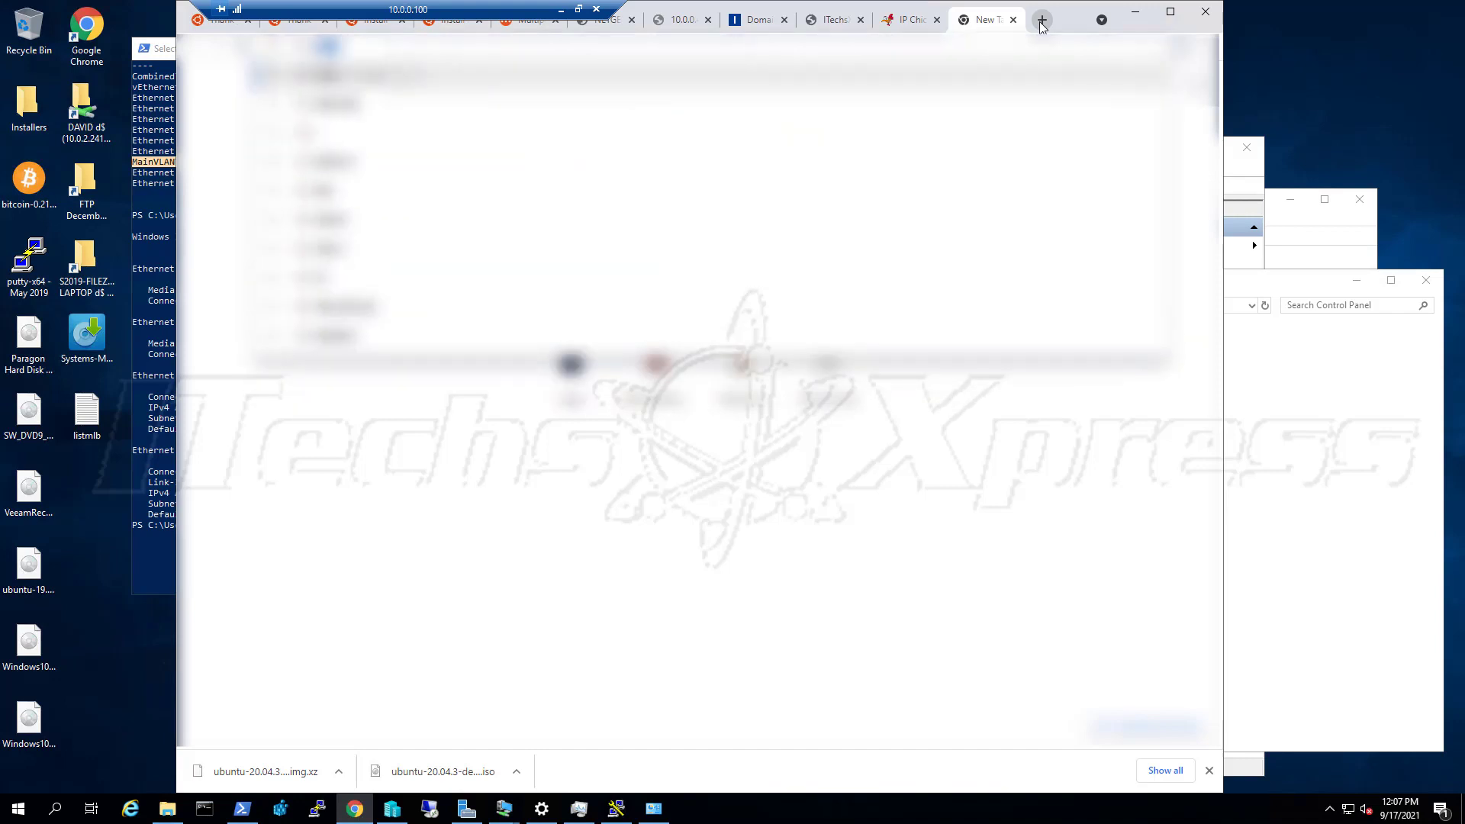
key(Return)
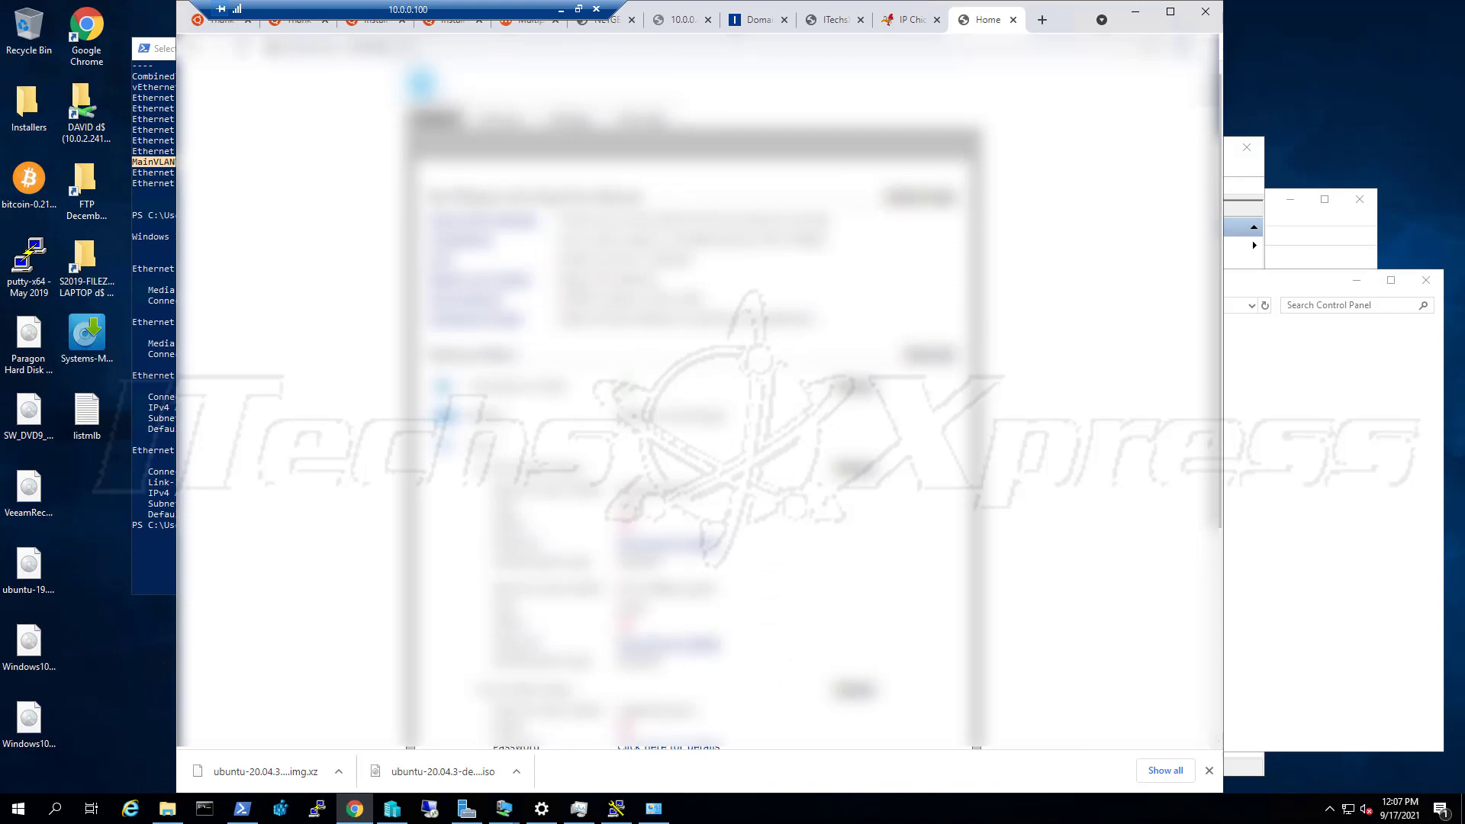
Look over the page, then move the 10.0.0.4 NETGEAR tab to the end of the tab strip
scroll(574, 336, down, 3)
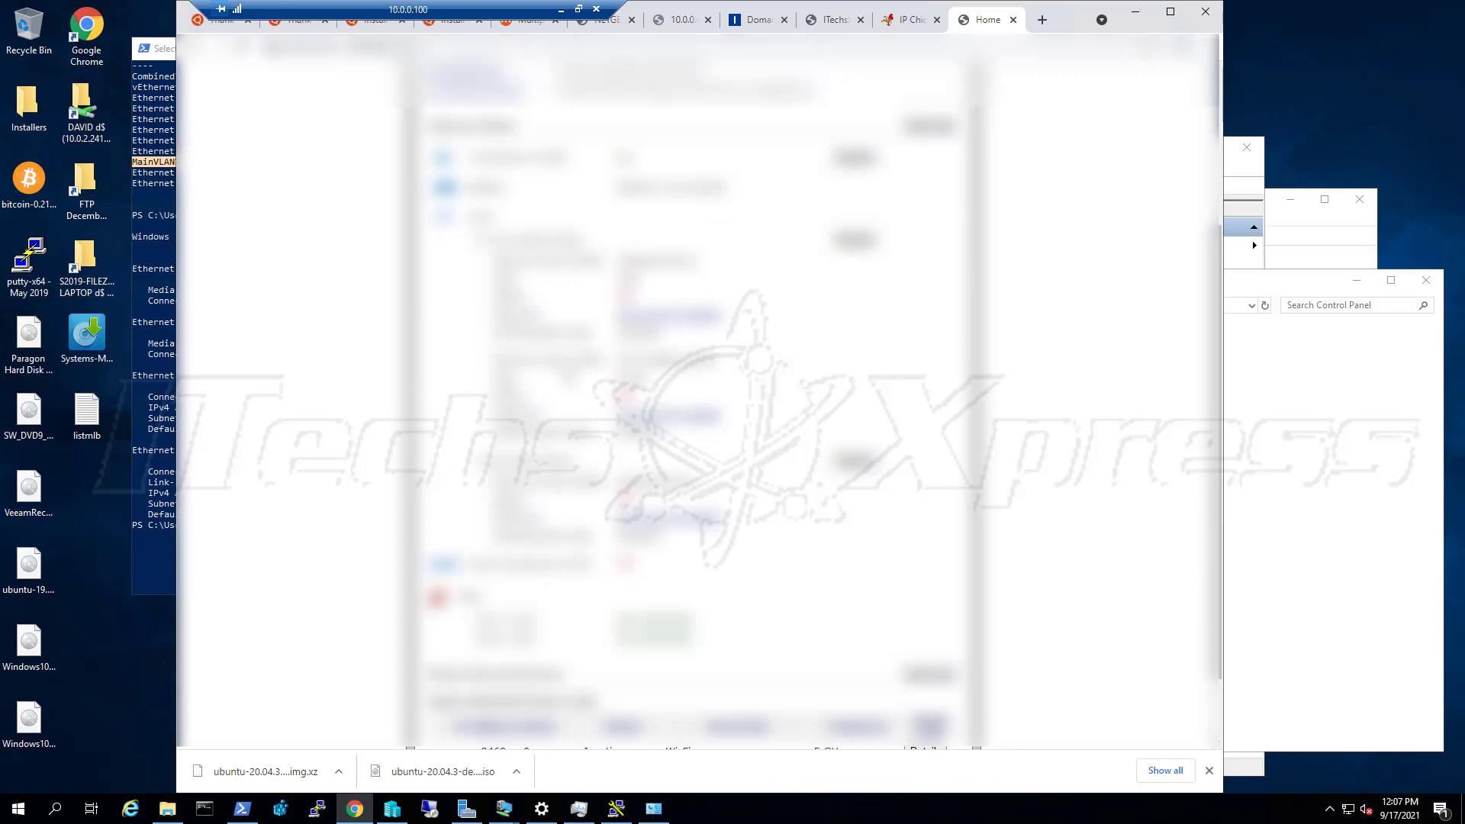
scroll(693, 381, up, 3)
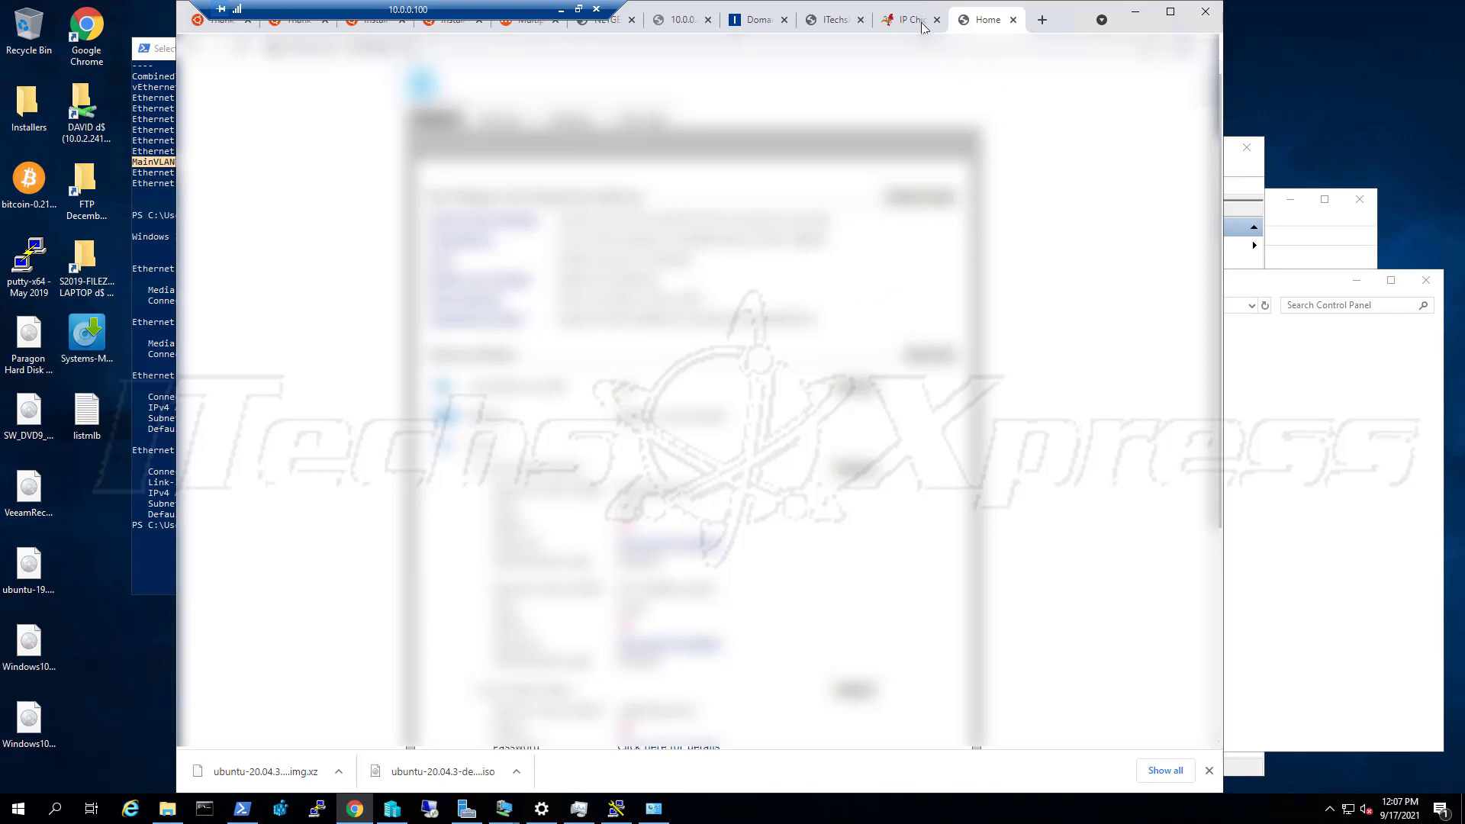
click(676, 27)
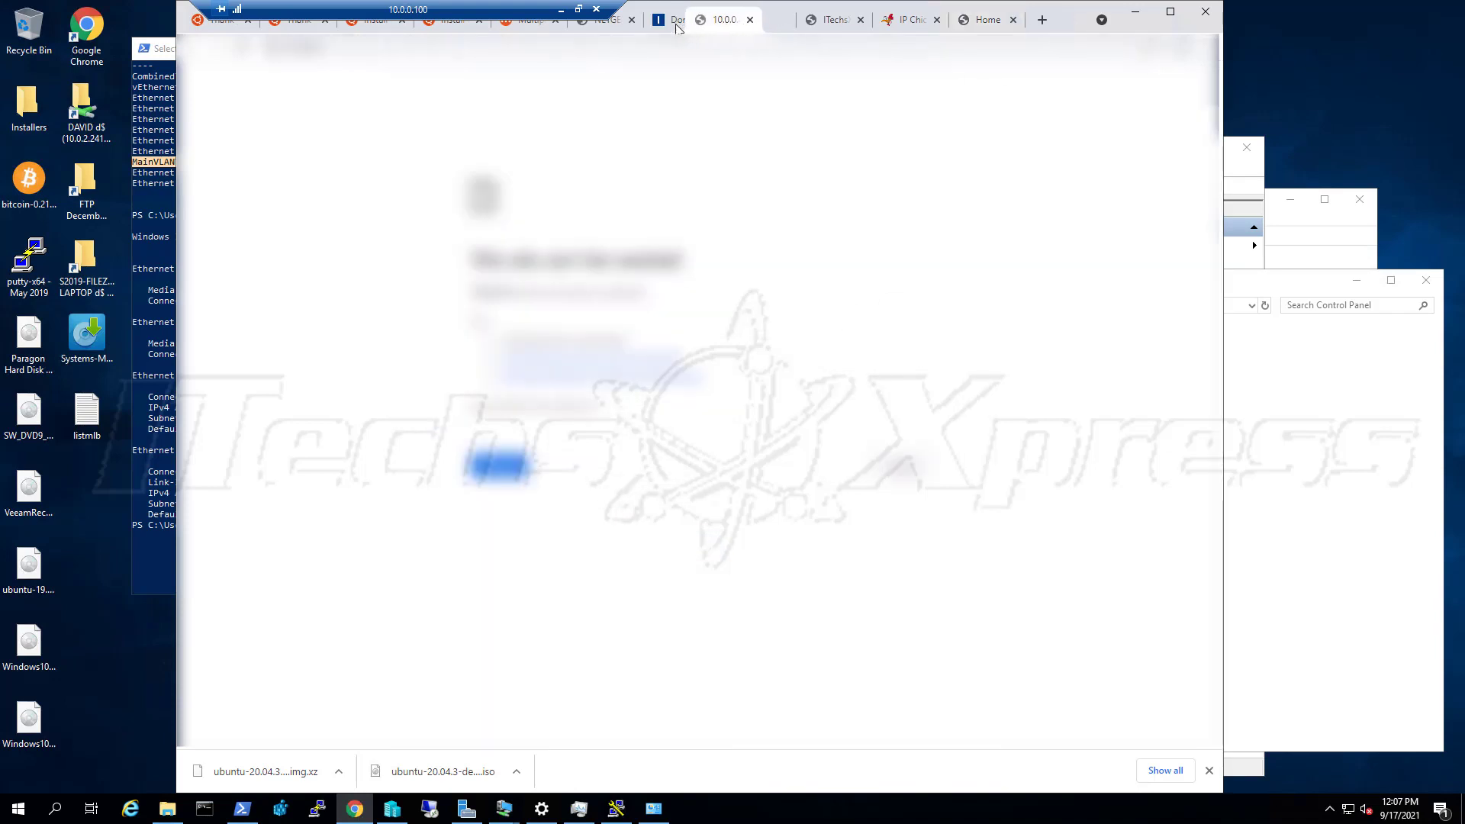
drag(611, 27, 995, 26)
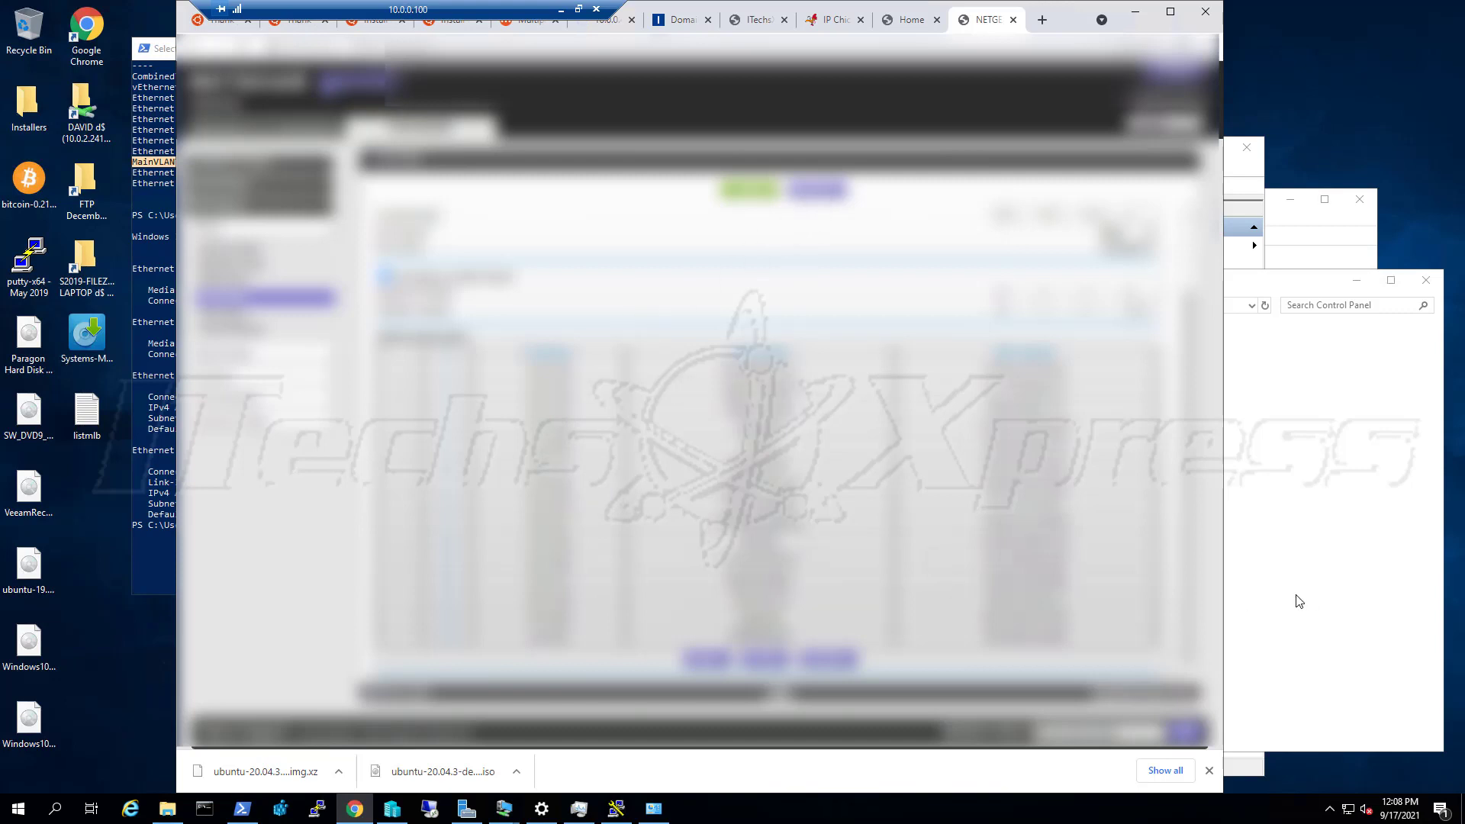
Bring the UBUNTU-PIVPN-01 console forward beside Hyper-V Manager, showing the Ubuntu login screen
click(1239, 185)
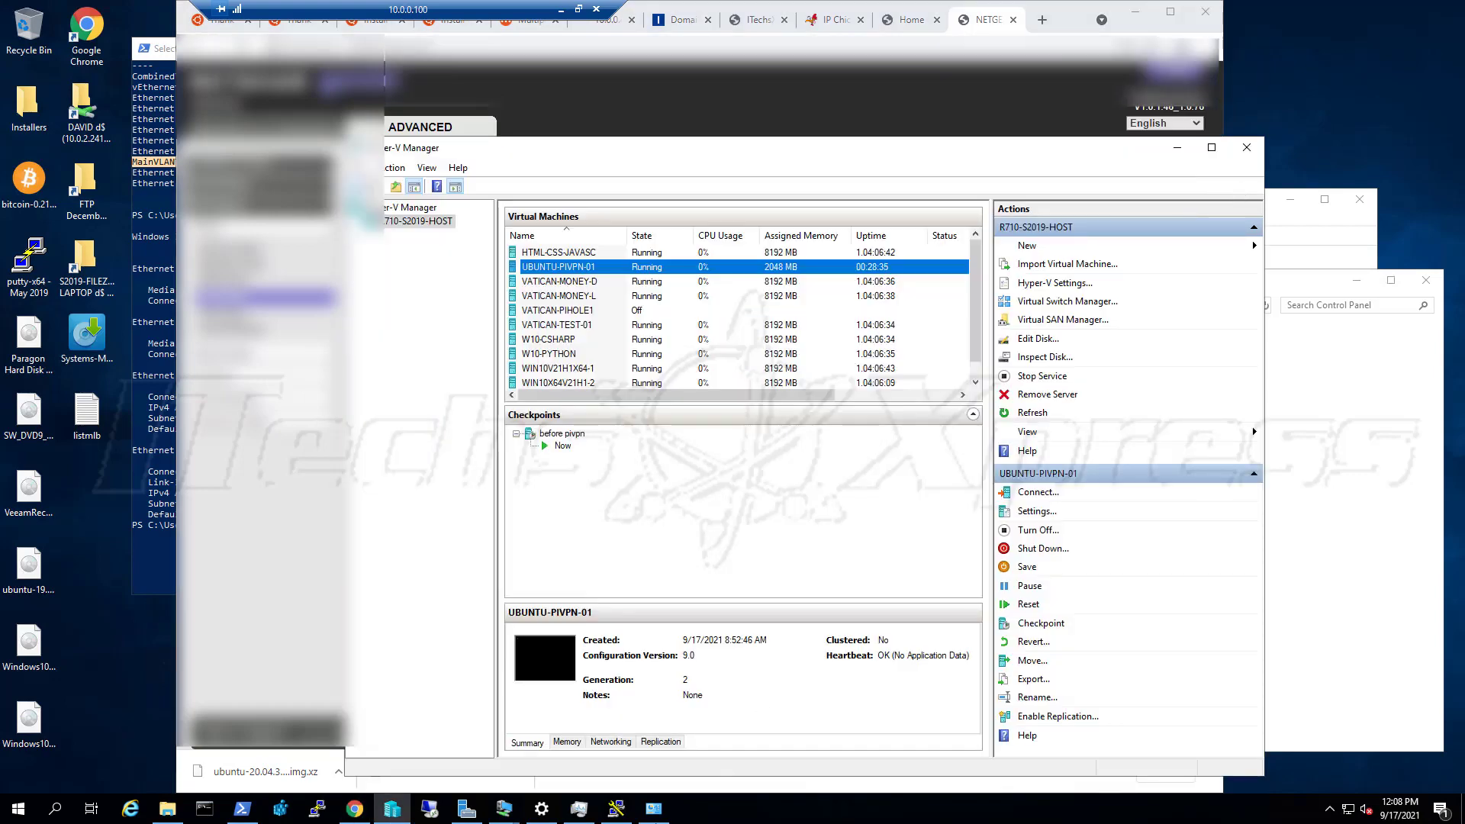
click(504, 809)
click(598, 743)
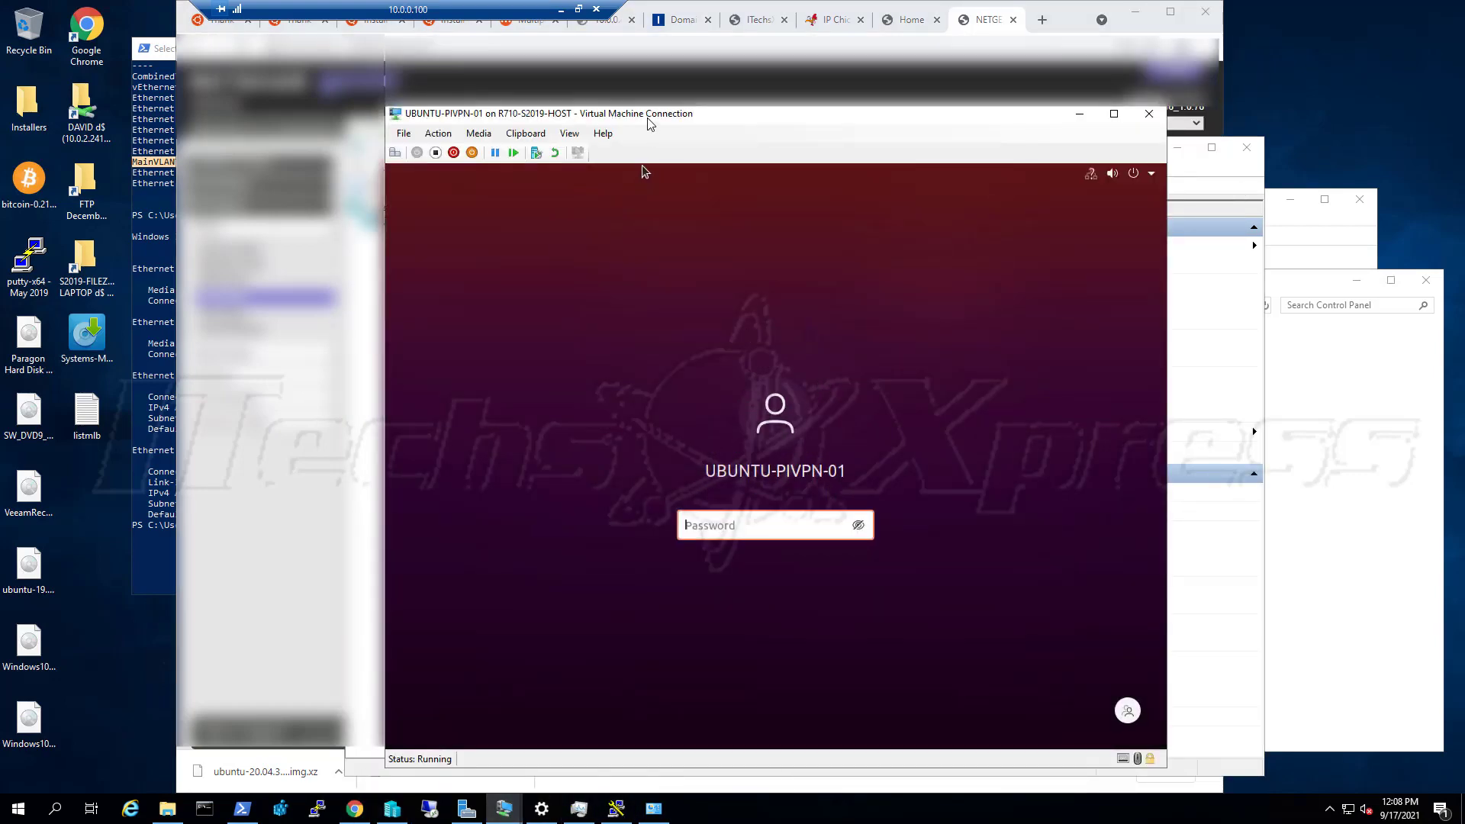
drag(647, 122, 789, 110)
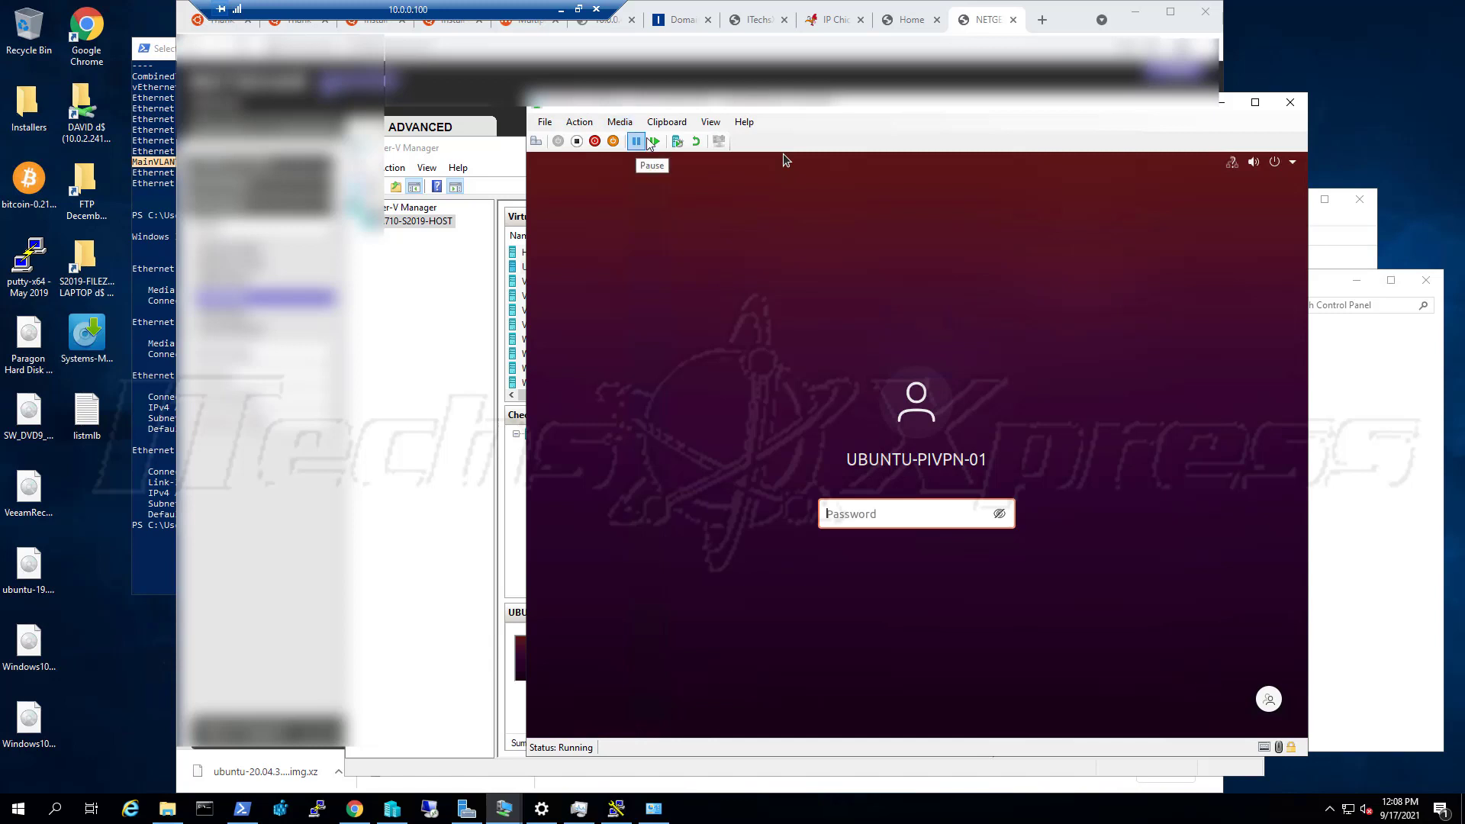
click(427, 149)
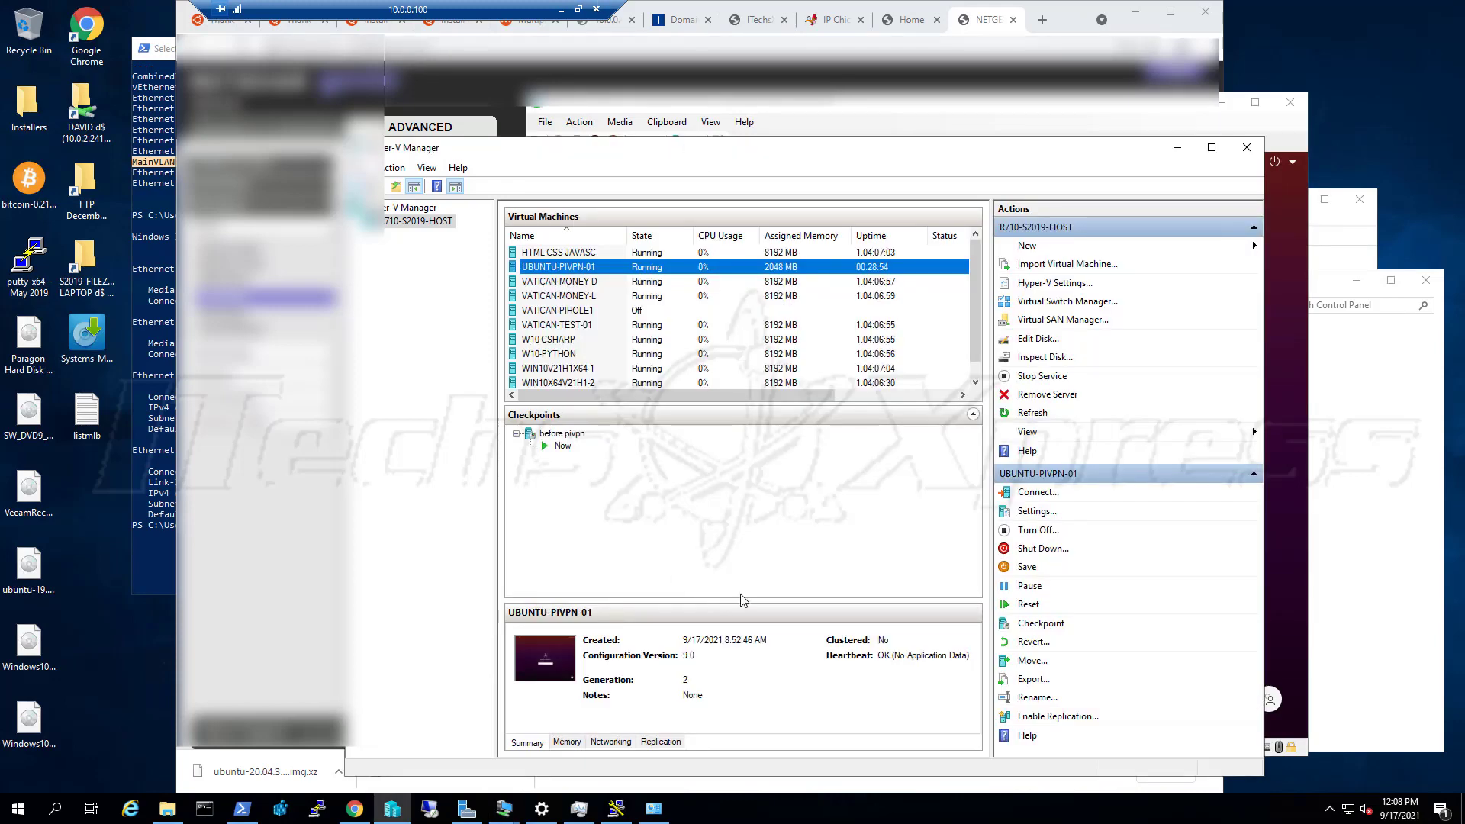
click(881, 115)
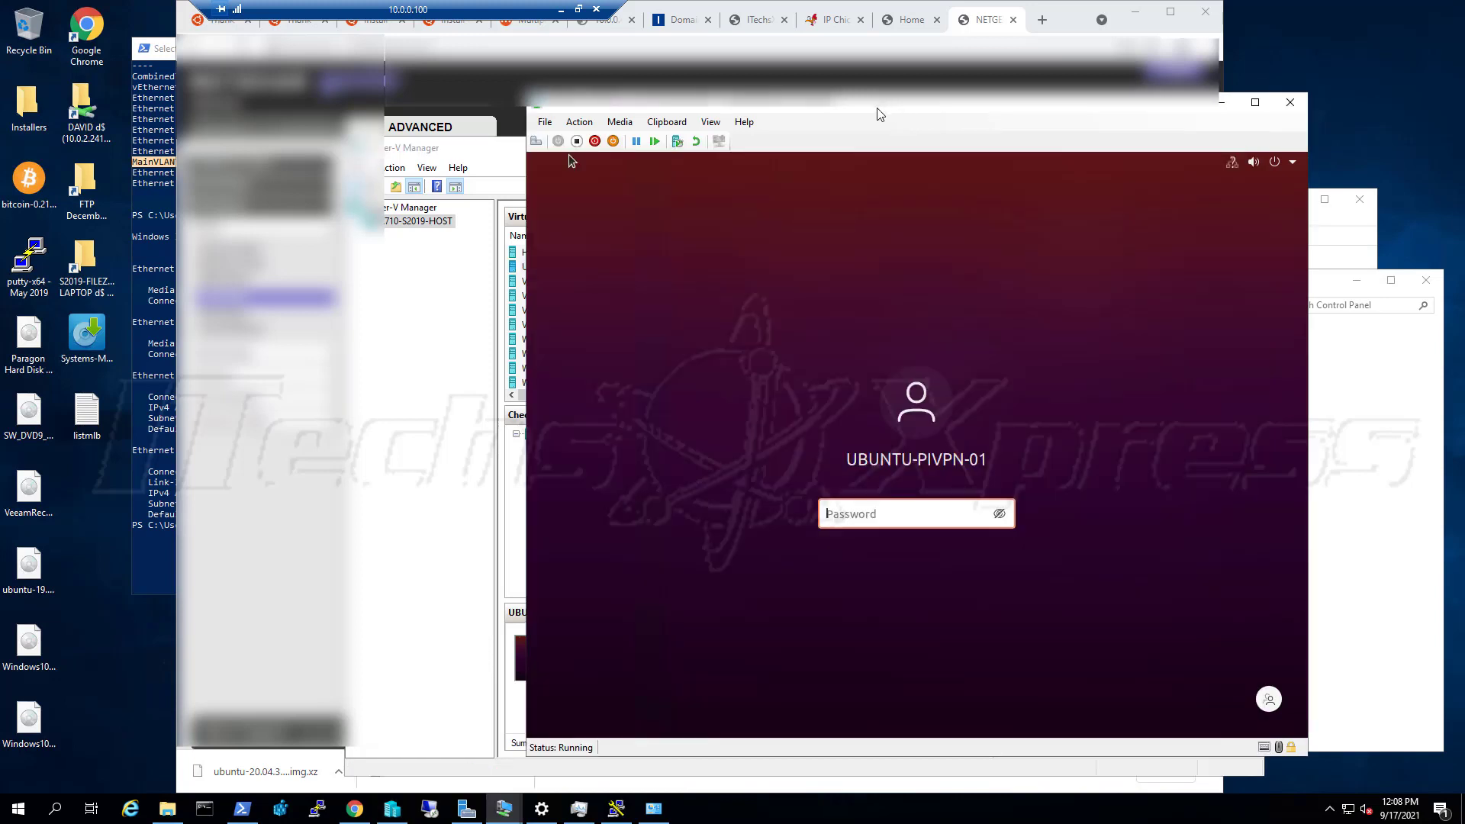